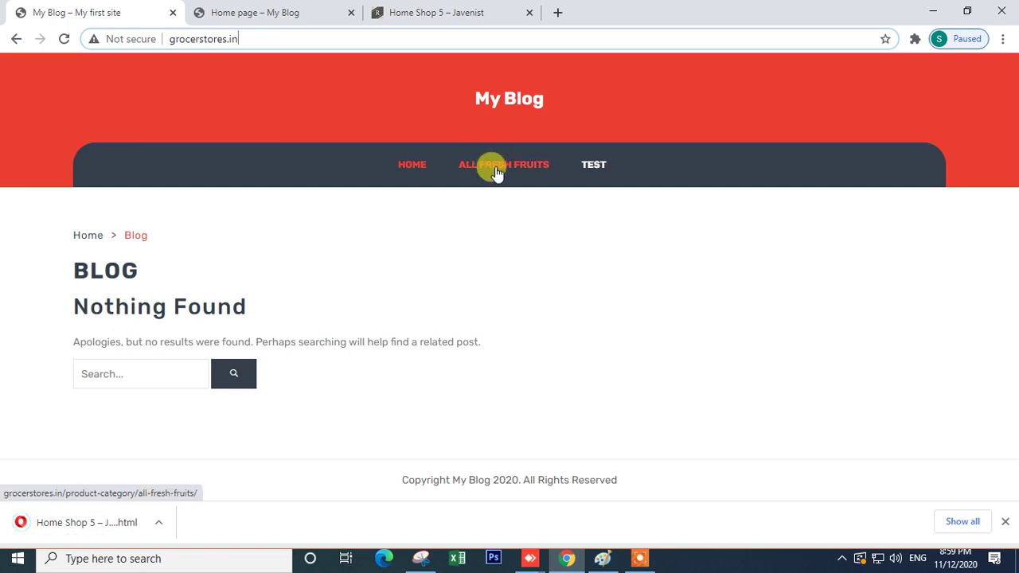
- Open the All Fresh Fruits category on the grocerstores.in storefront
left_click(448, 11)
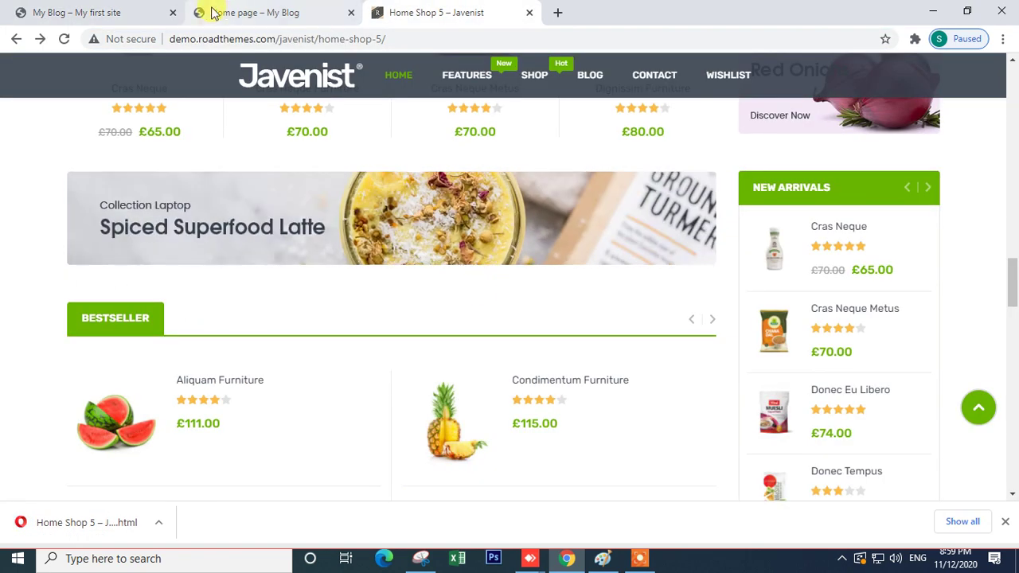
left_click(215, 13)
left_click(90, 13)
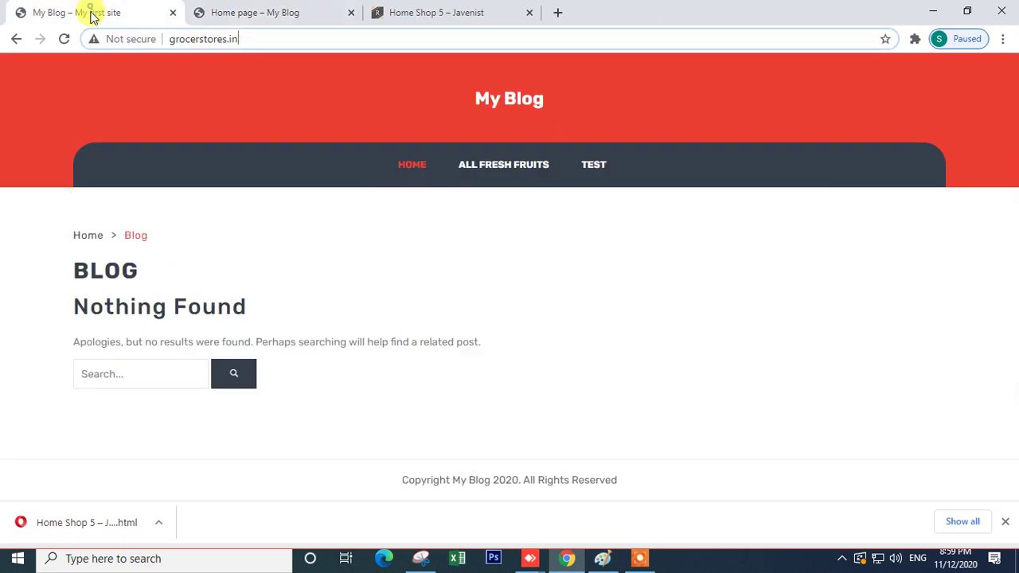
left_click(513, 173)
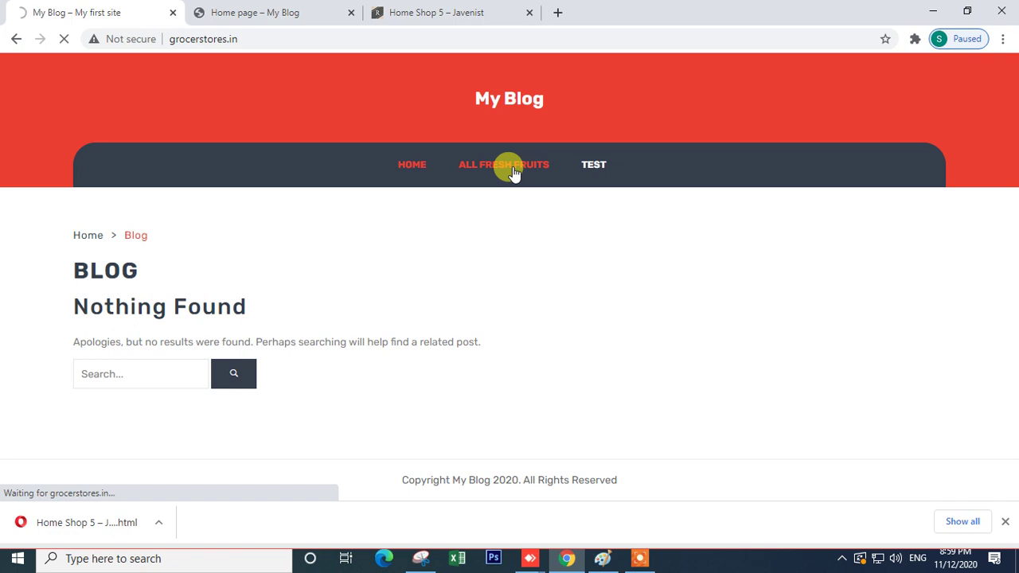
- Glance at the Javenist demo tab, then scroll through the 35 fruit products and back up
left_click(436, 12)
scroll(766, 323, "up", 5)
scroll(576, 257, "up", 10)
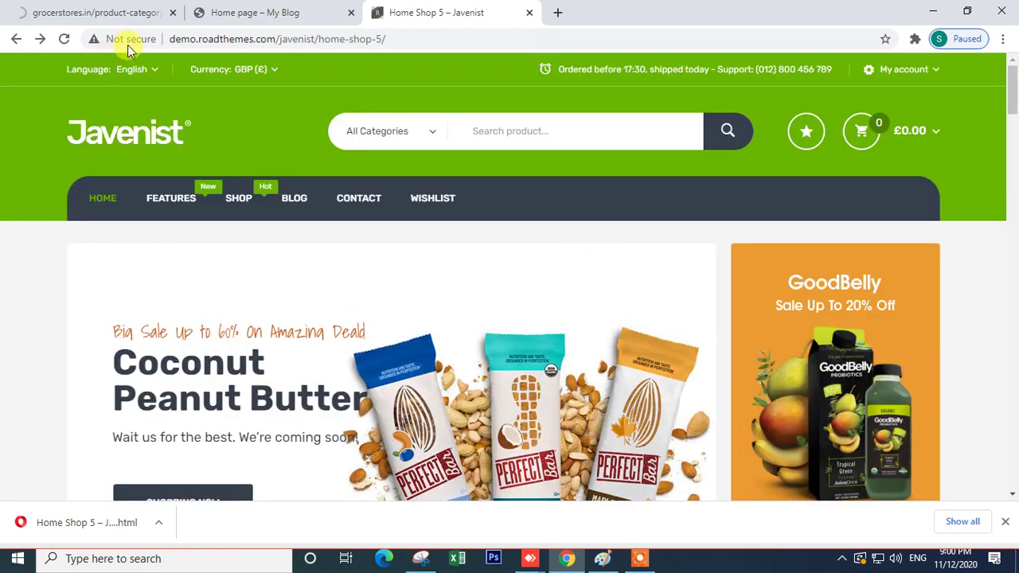
left_click(71, 10)
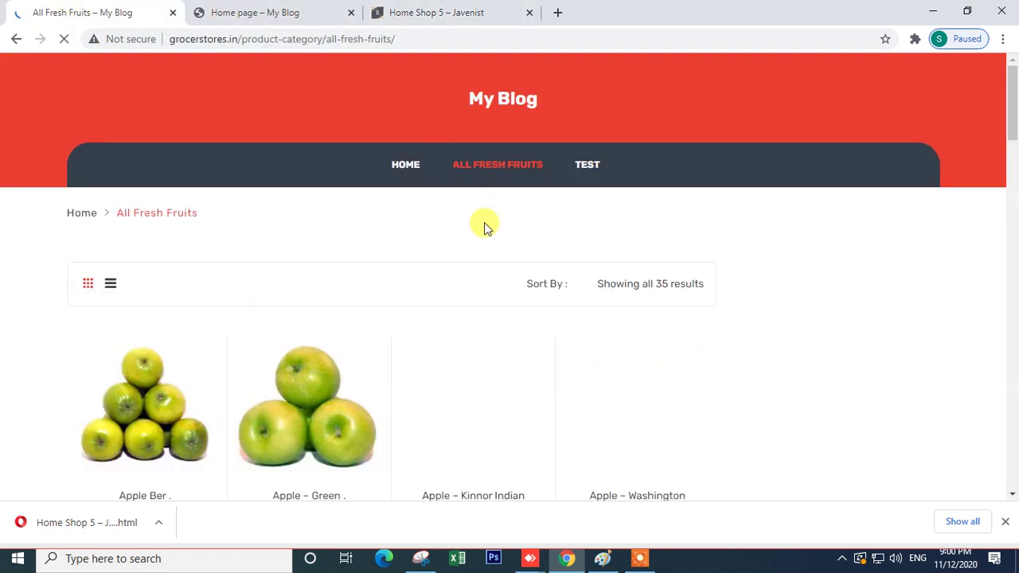
scroll(514, 340, "down", 10)
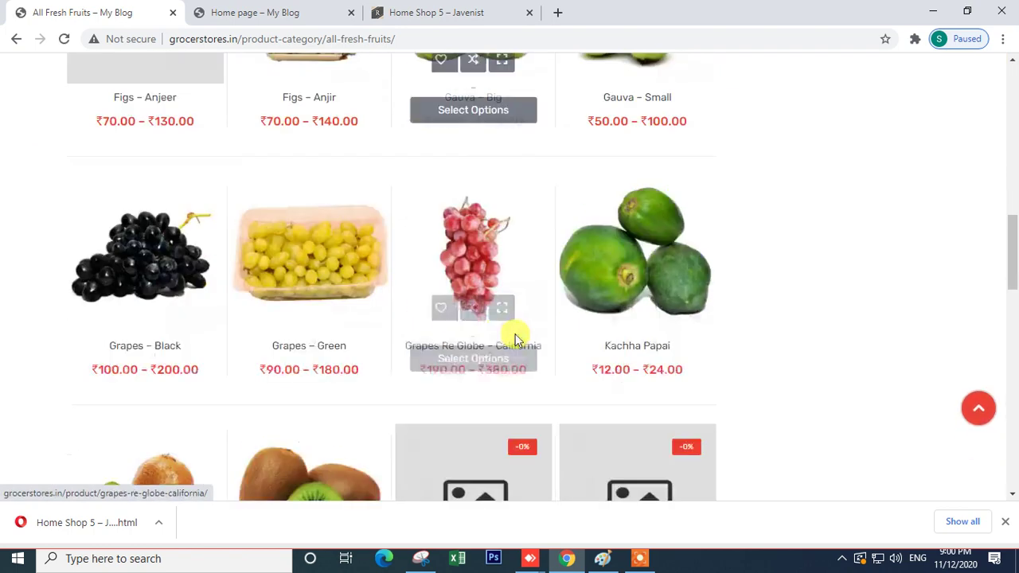
scroll(515, 339, "down", 4)
scroll(515, 339, "down", 6)
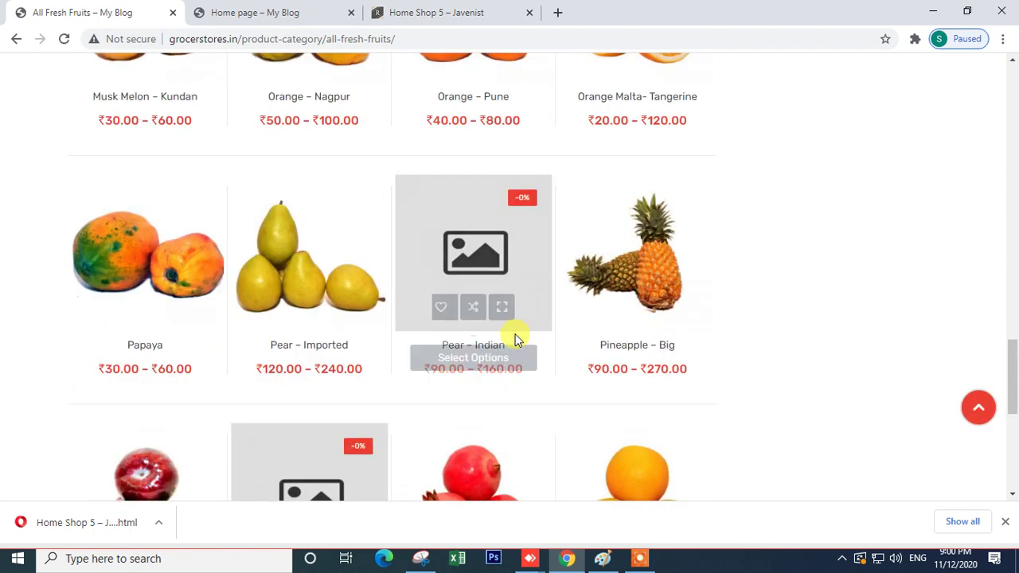
scroll(480, 409, "up", 10)
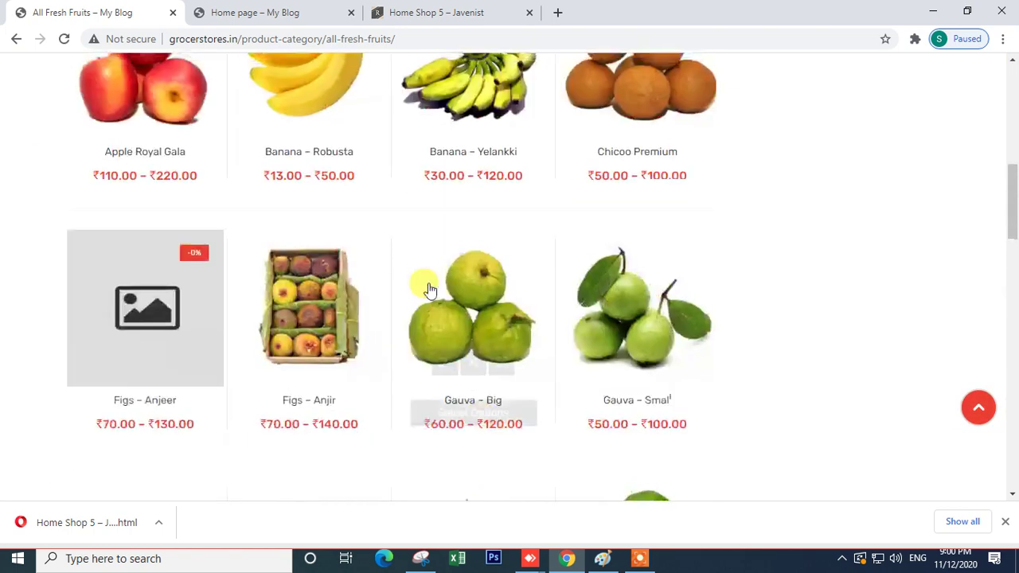
scroll(428, 289, "up", 5)
left_click_drag(241, 39, 481, 50)
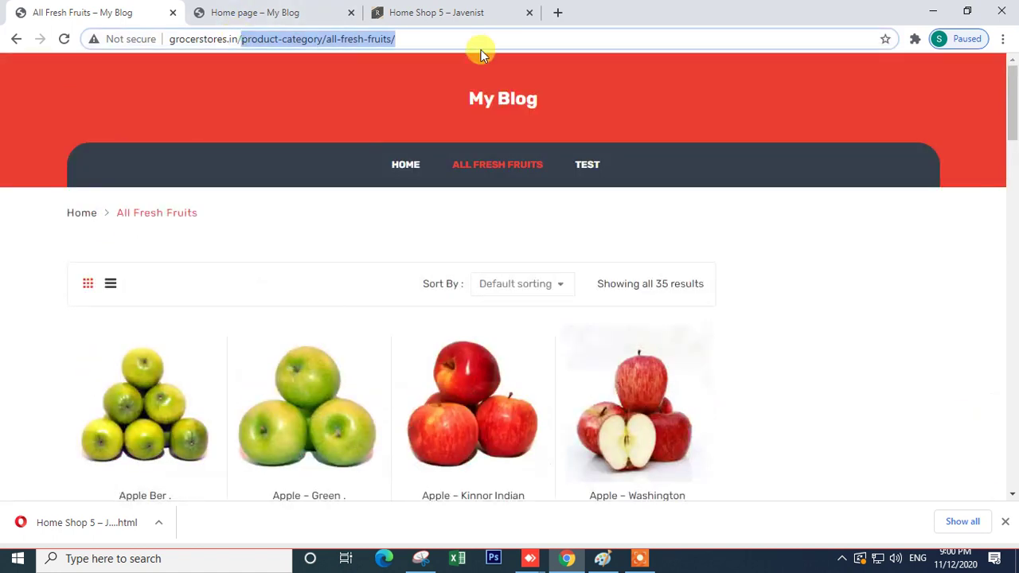
- Load the site's /admin area and open the Pages list showing all 10 pages
key("BackSpace")
type("admin")
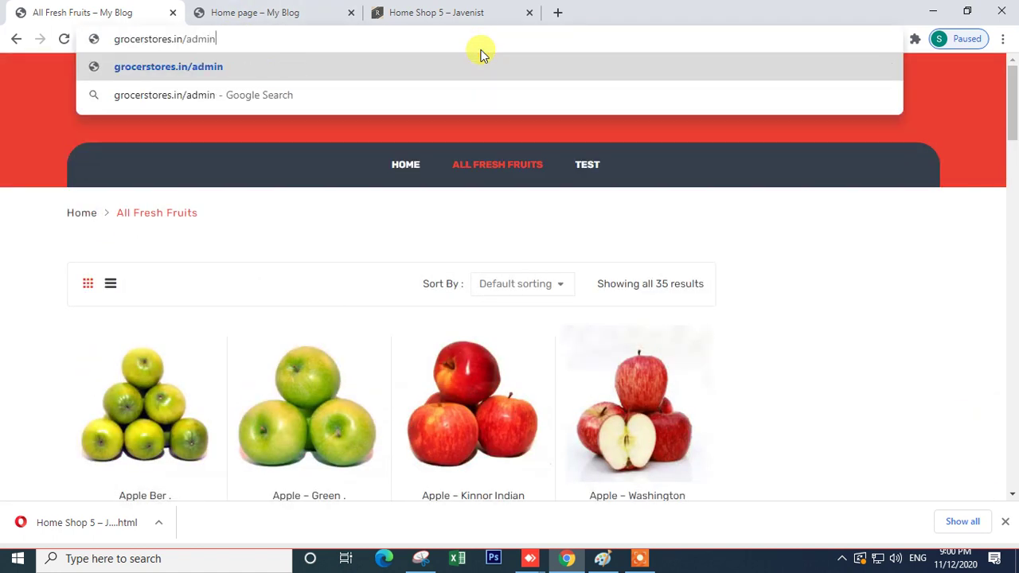
key("Return")
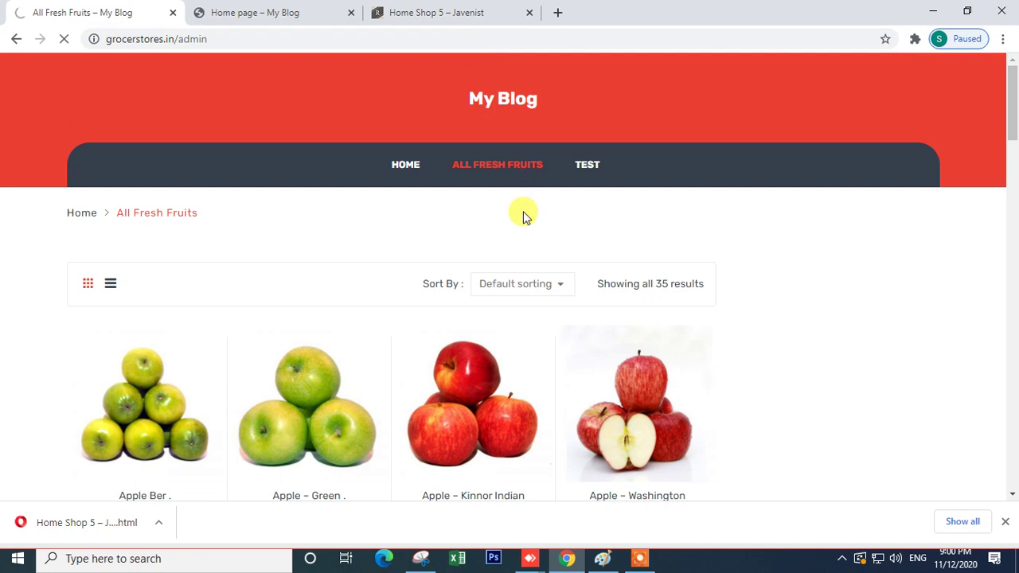
left_click(634, 561)
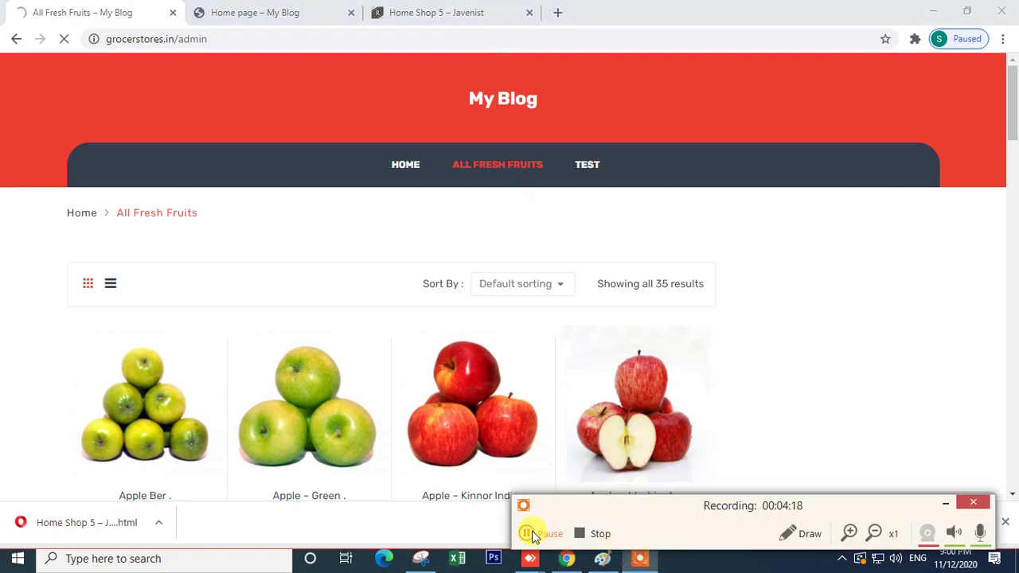
left_click(528, 534)
left_click(943, 506)
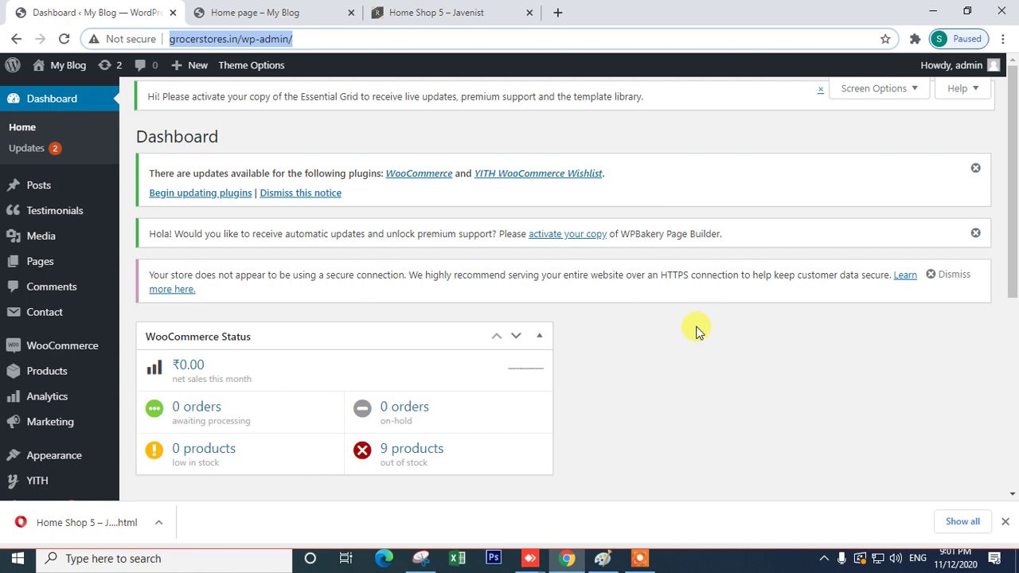
left_click(38, 267)
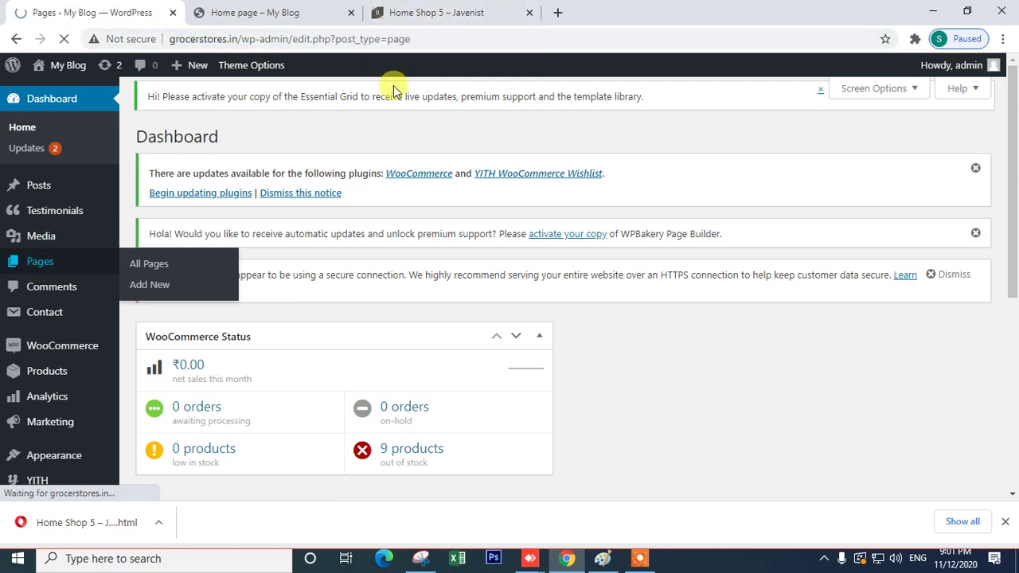
scroll(31, 414, "down", 10)
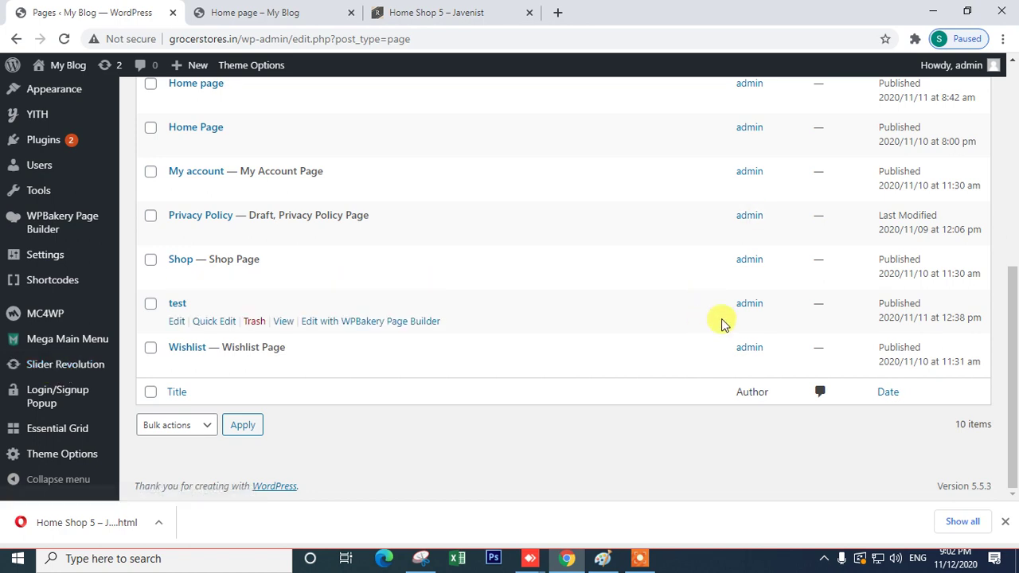
- Switch to the Javenist Home Shop 5 demo and scroll to its hero slider and features row
left_click(495, 6)
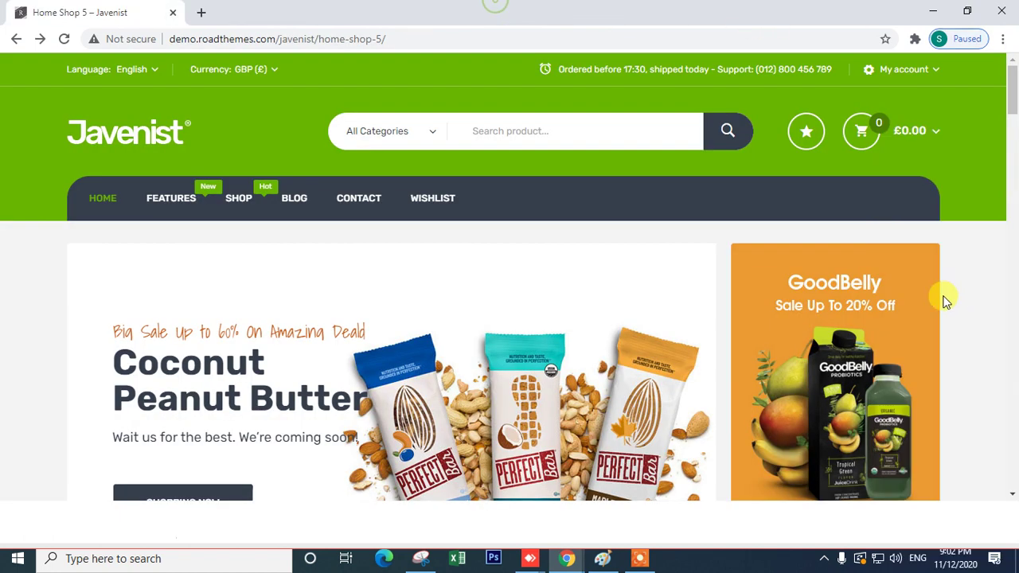
scroll(291, 318, "down", 3)
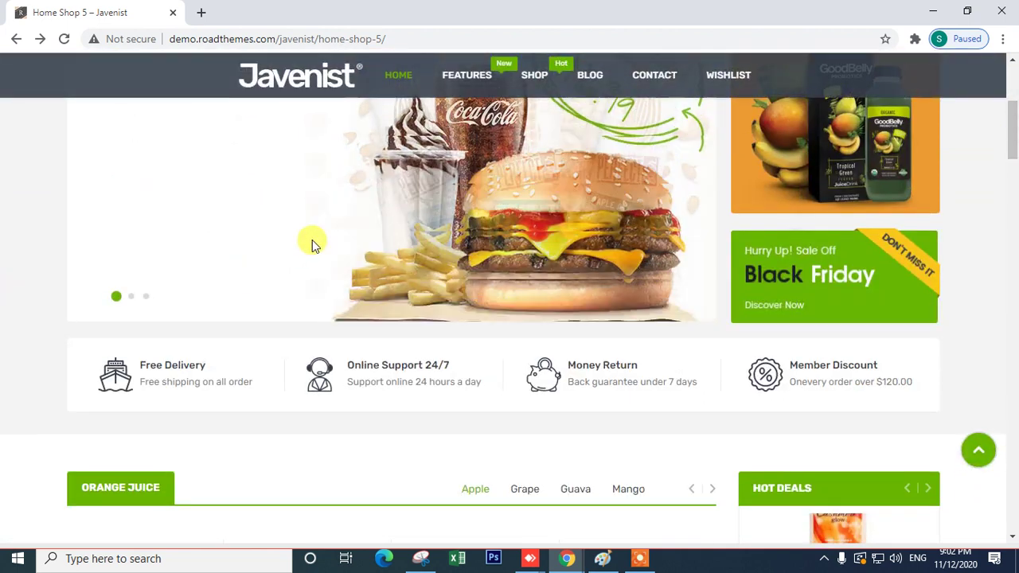
scroll(314, 242, "up", 2)
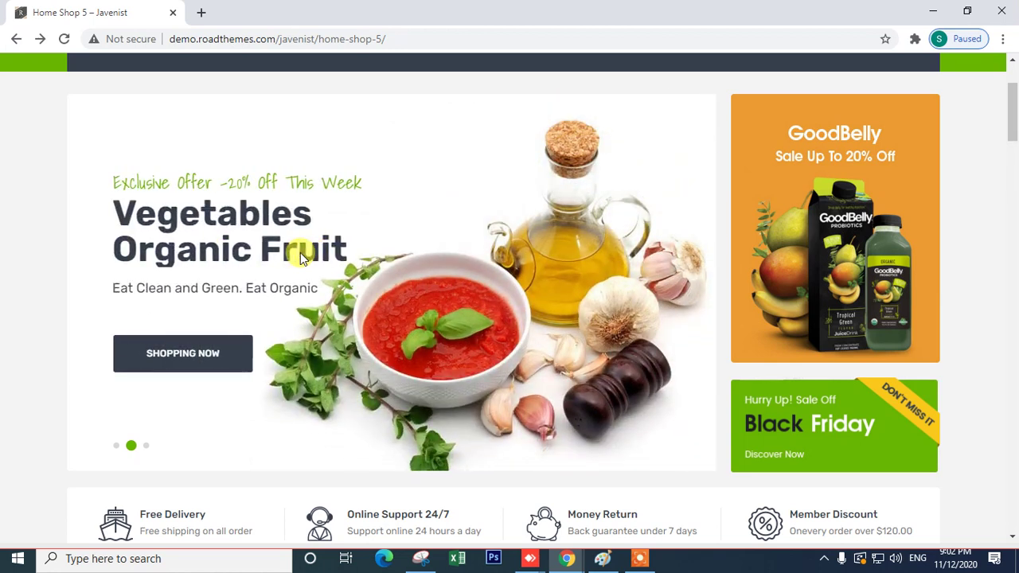
- Save the hero slide snip as image 1 in the Downloads folder
left_click(420, 558)
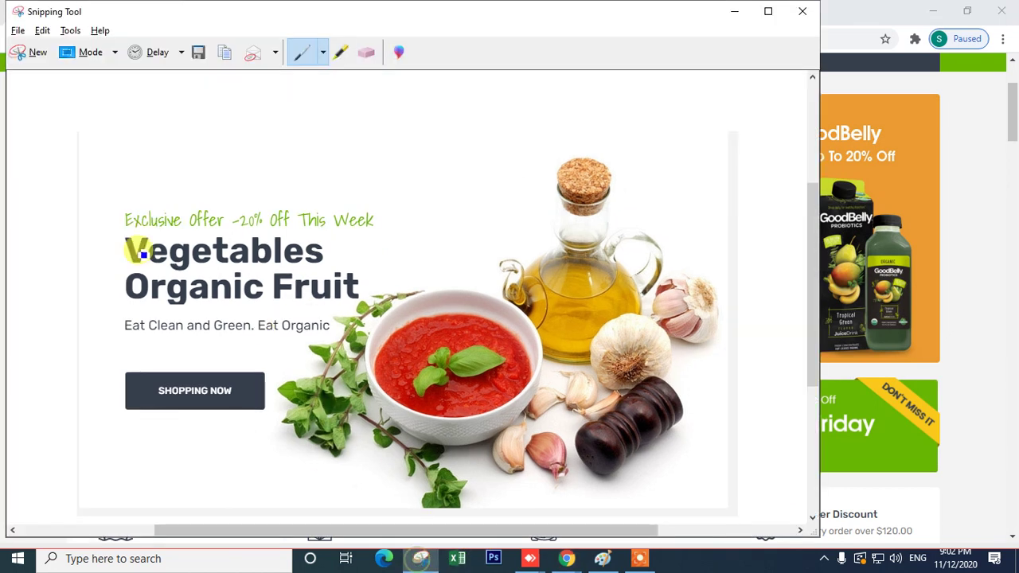
left_click(18, 31)
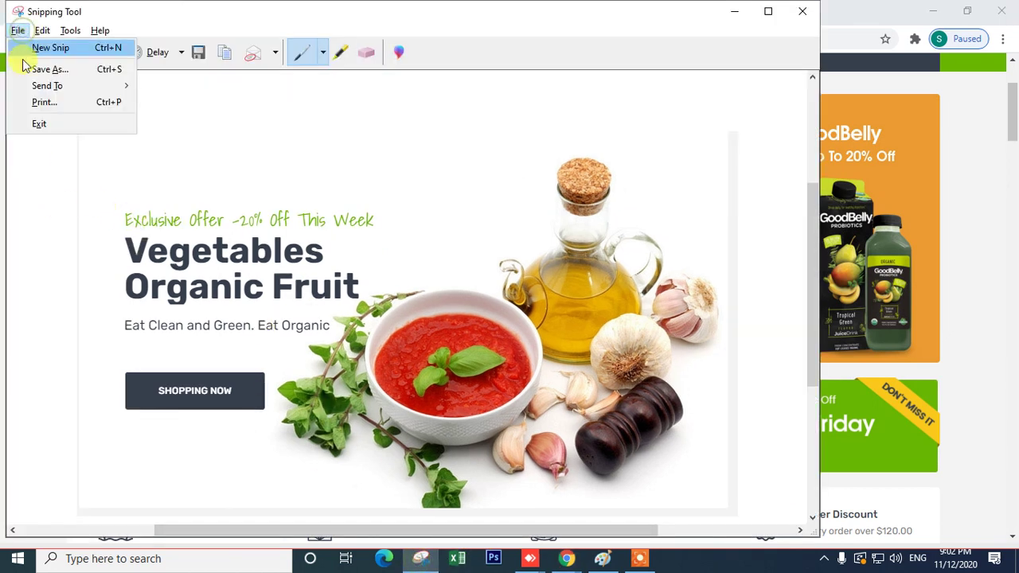
left_click(29, 68)
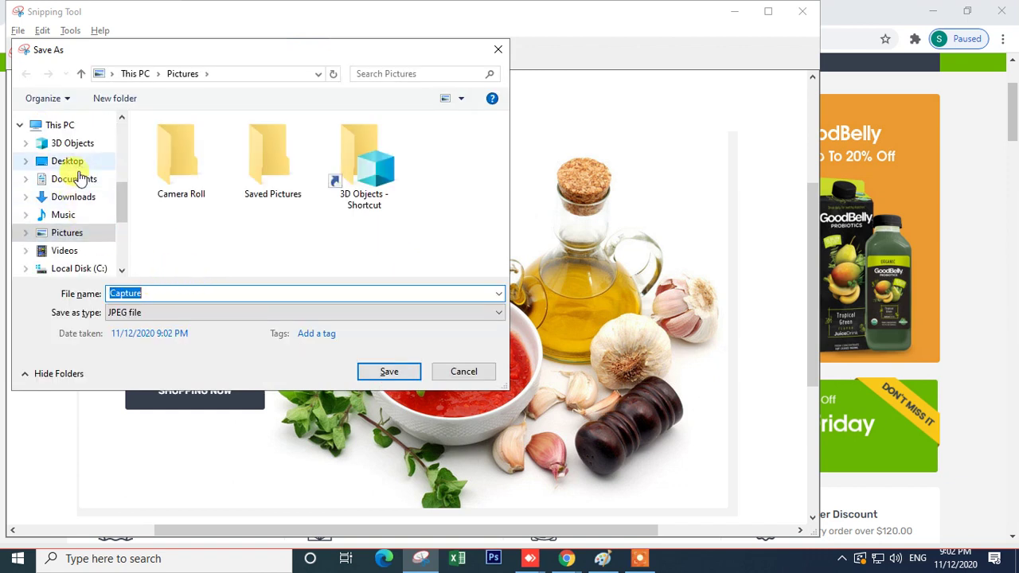
left_click(74, 197)
double_click(154, 293)
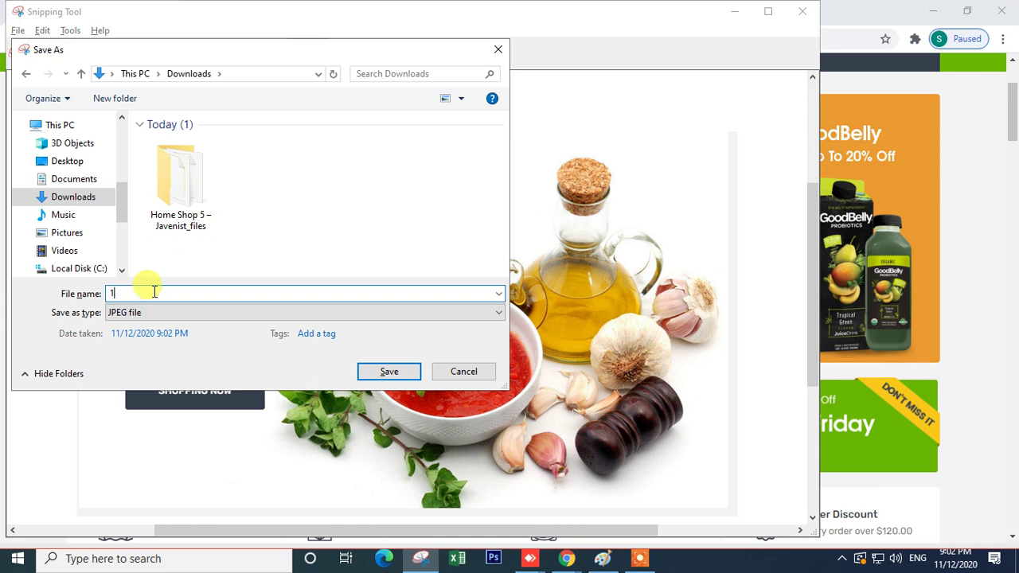
left_click(389, 372)
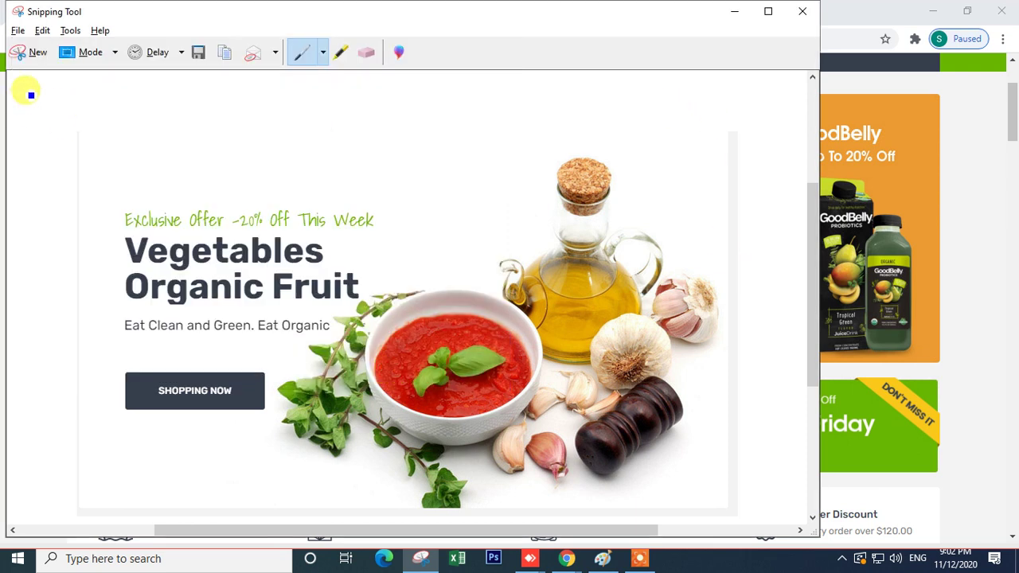
- Snip the Double BBQ Bacon Cheese slide, save it as '2', and show the slider's second slide
left_click(32, 57)
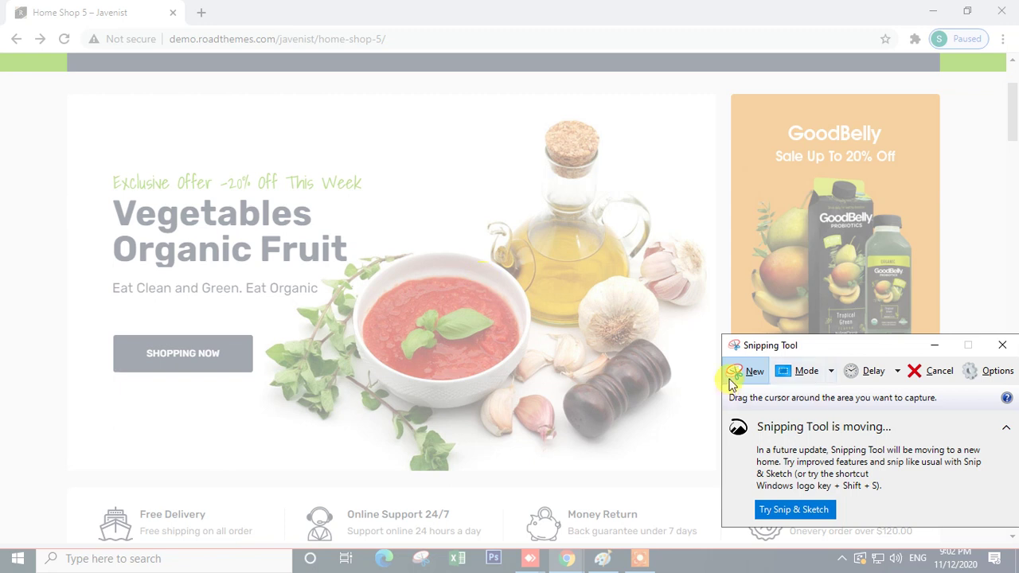
left_click(933, 346)
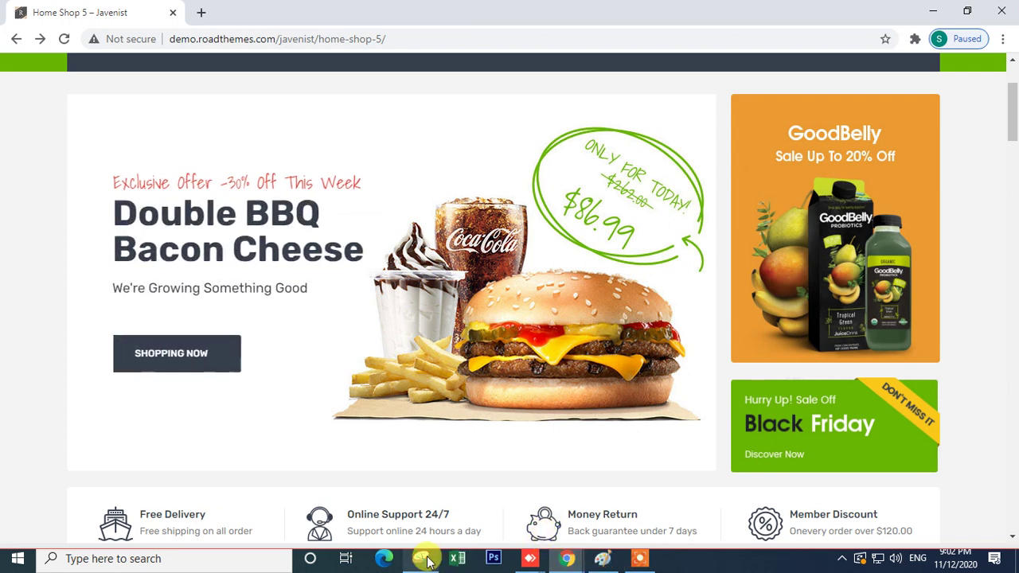
left_click(421, 558)
left_click(748, 371)
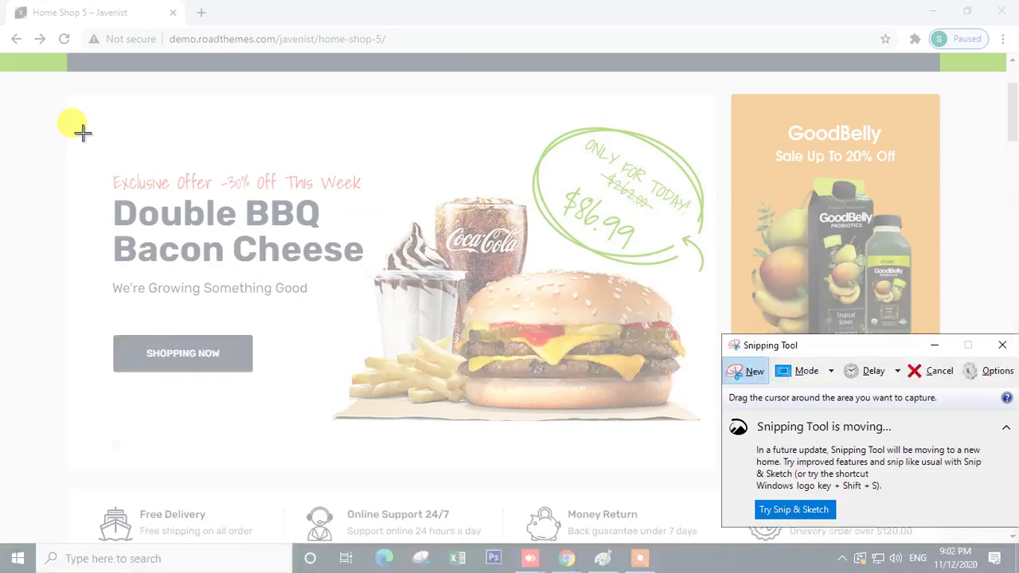
left_click_drag(63, 95, 717, 457)
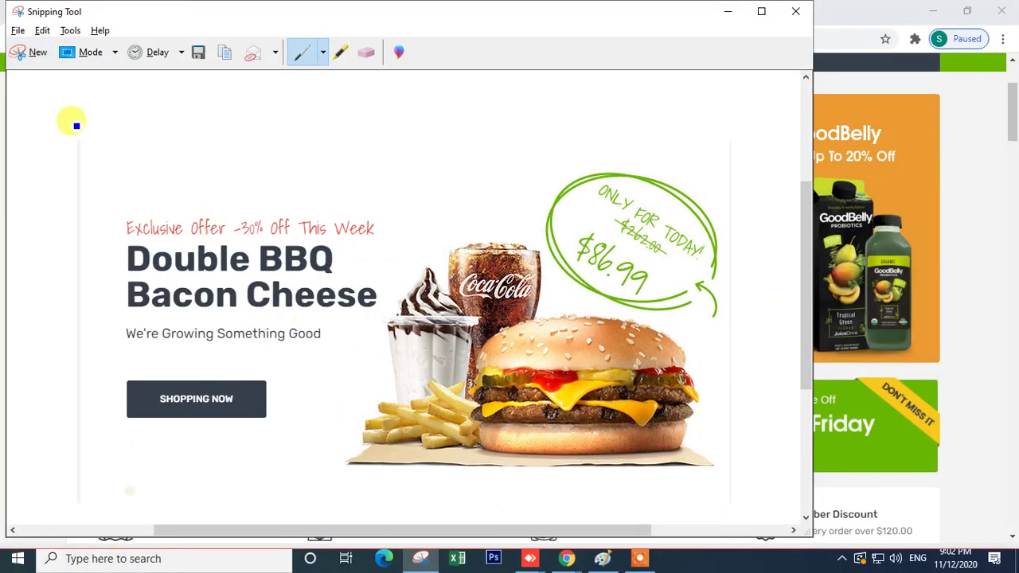
left_click(17, 32)
left_click(31, 68)
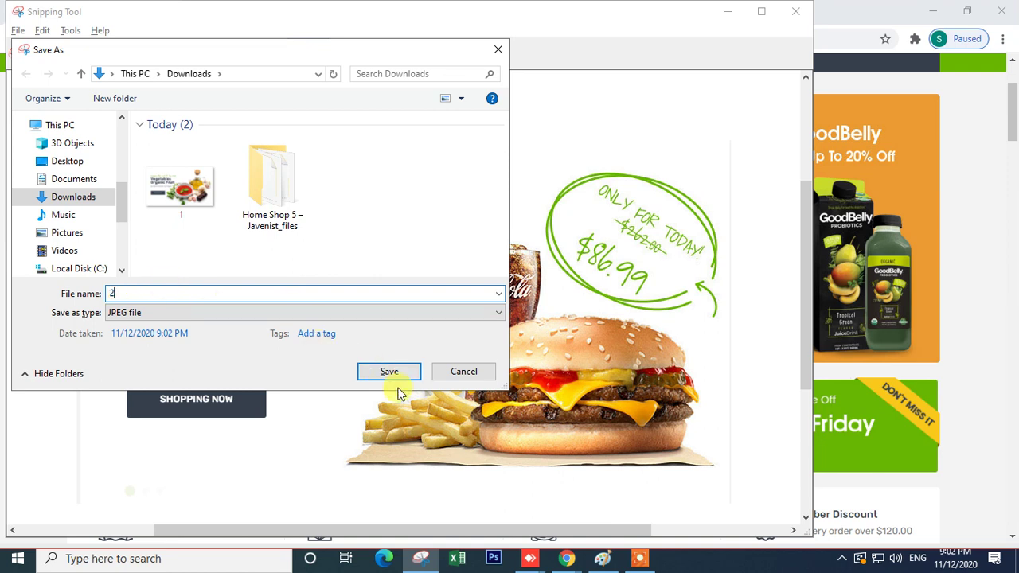
type("2")
left_click(386, 372)
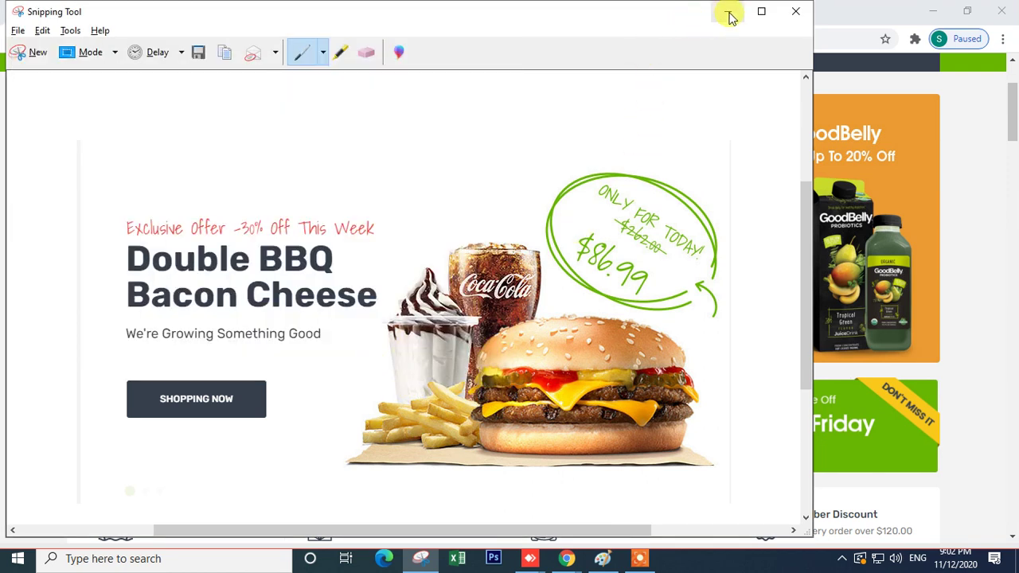
left_click(727, 12)
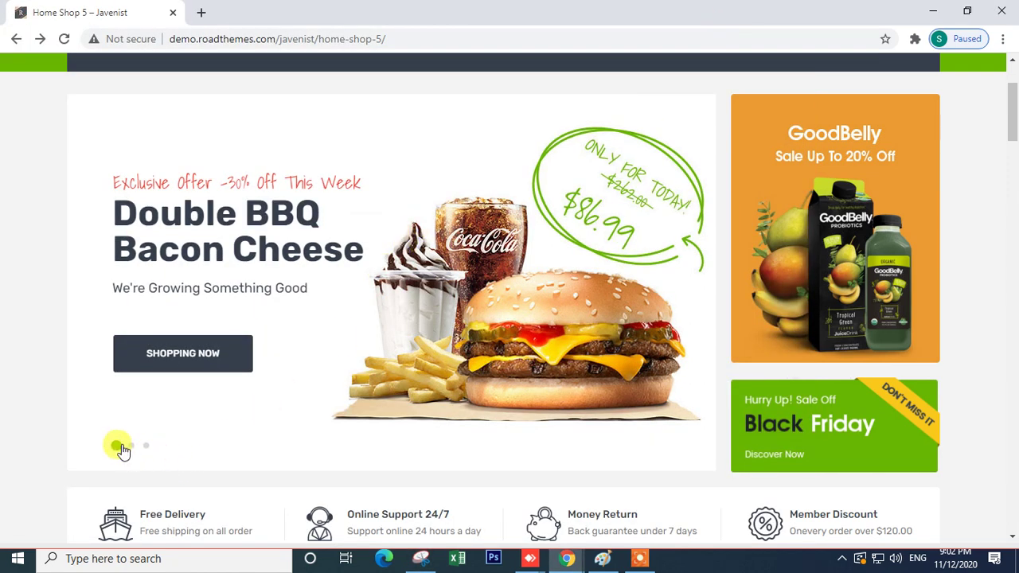
left_click(129, 448)
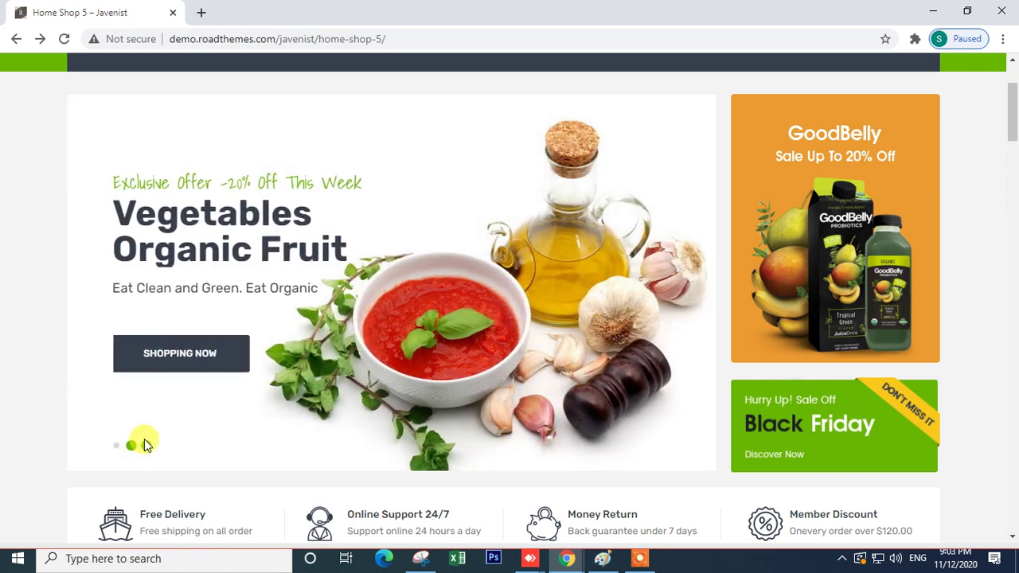
- Open Slider Revolution from the admin sidebar in a new browser tab
mouse_move(562, 564)
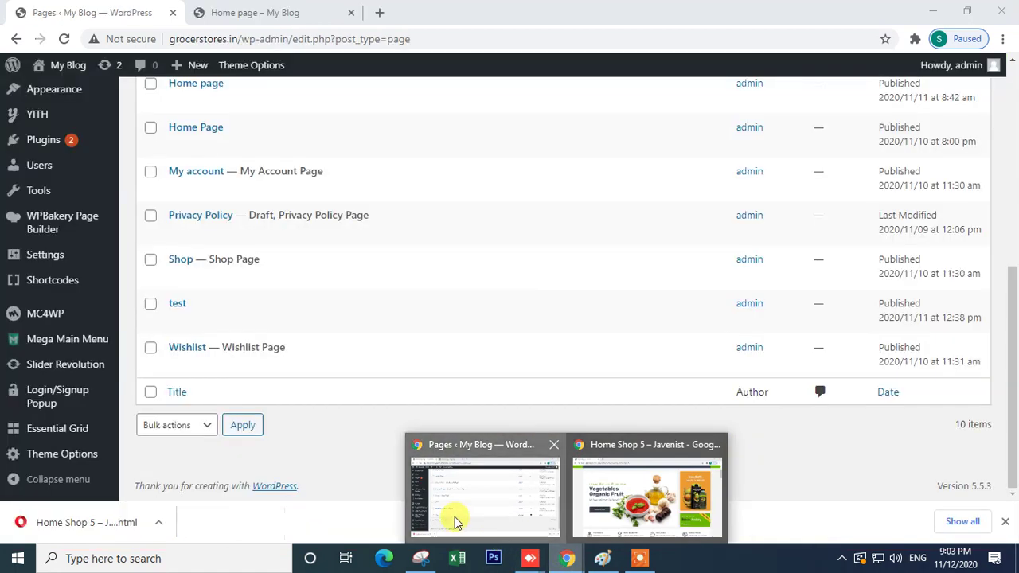
left_click(448, 518)
mouse_move(72, 462)
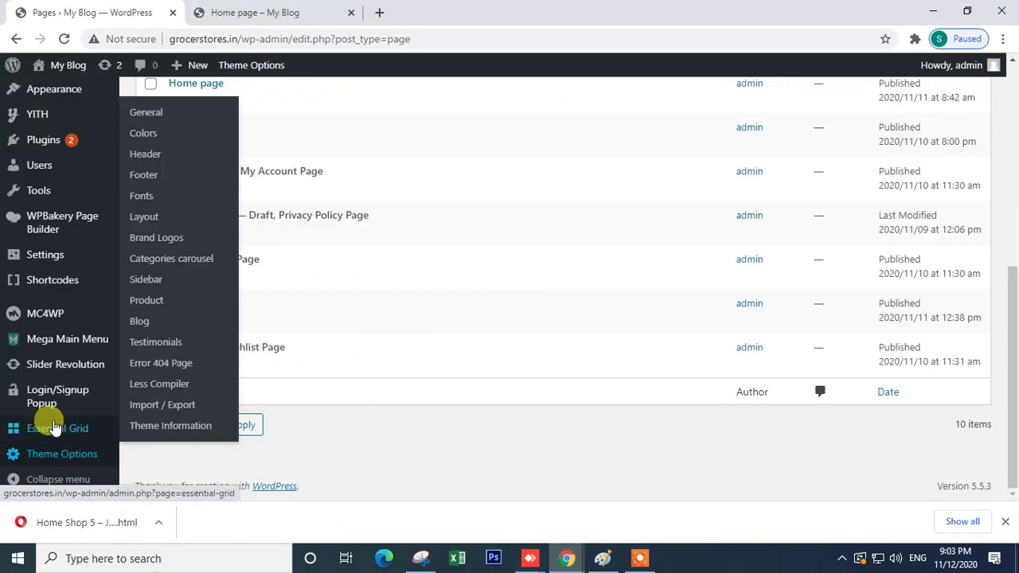
right_click(58, 370)
left_click(92, 378)
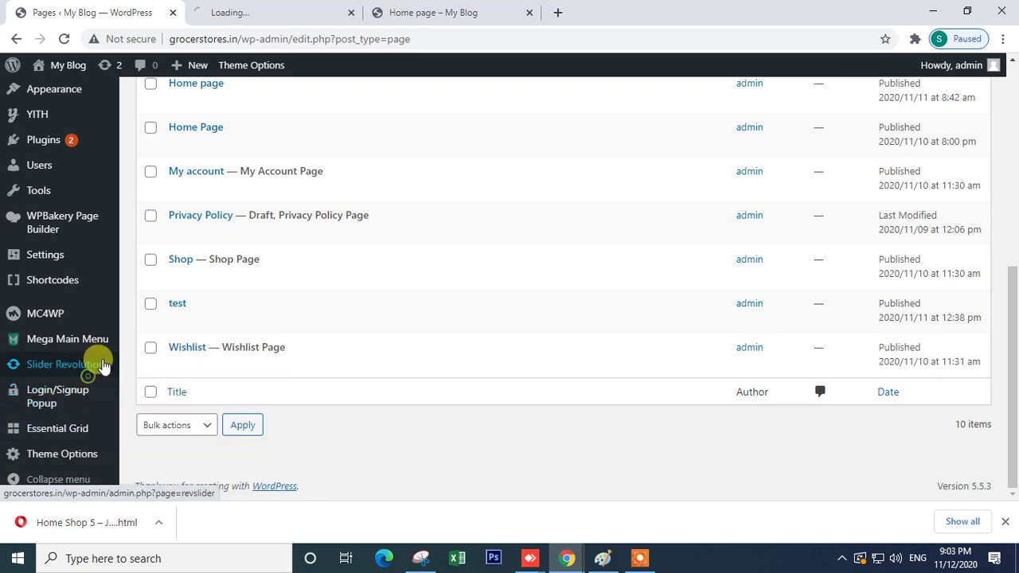
- Scroll through the live home page's banners for reference
left_click(228, 12)
left_click(435, 12)
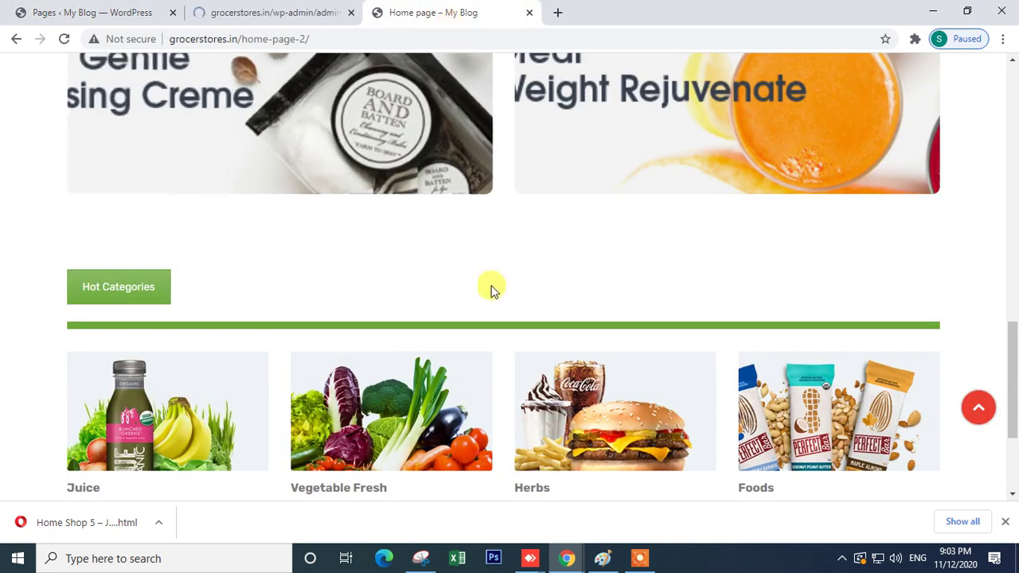
scroll(493, 282, "down", 8)
scroll(487, 291, "up", 2)
scroll(489, 291, "up", 3)
scroll(488, 290, "down", 2)
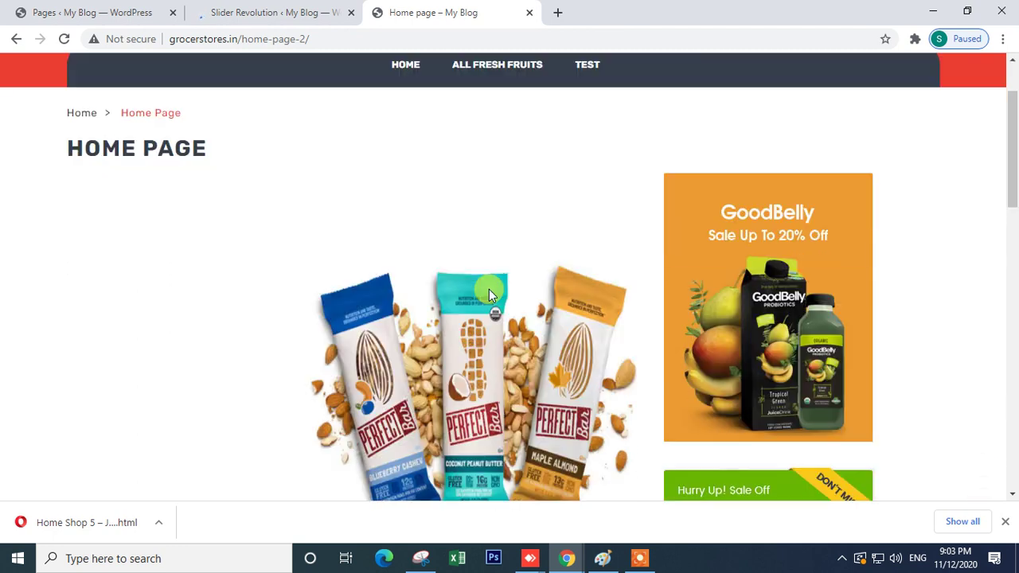
scroll(473, 360, "down", 4)
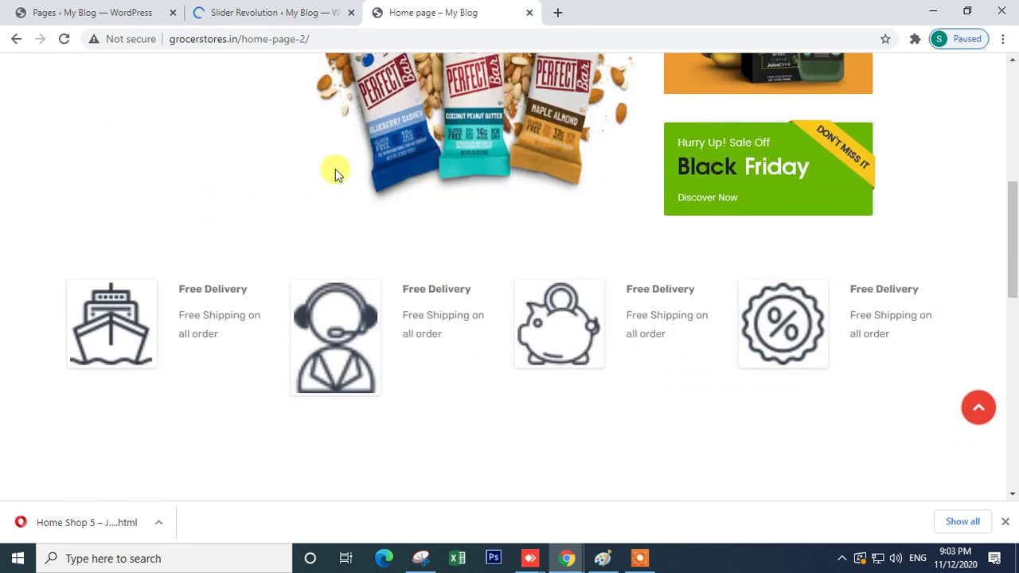
scroll(305, 170, "up", 4)
- Browse Slider Revolution module pages 1 and 2, comparing them against the live home page
left_click(257, 13)
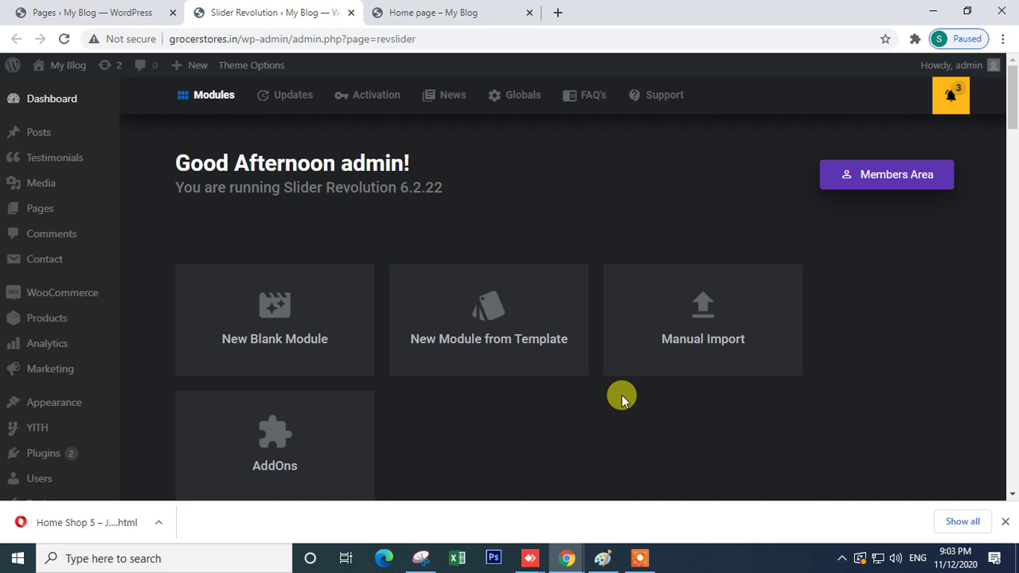
scroll(587, 387, "down", 4)
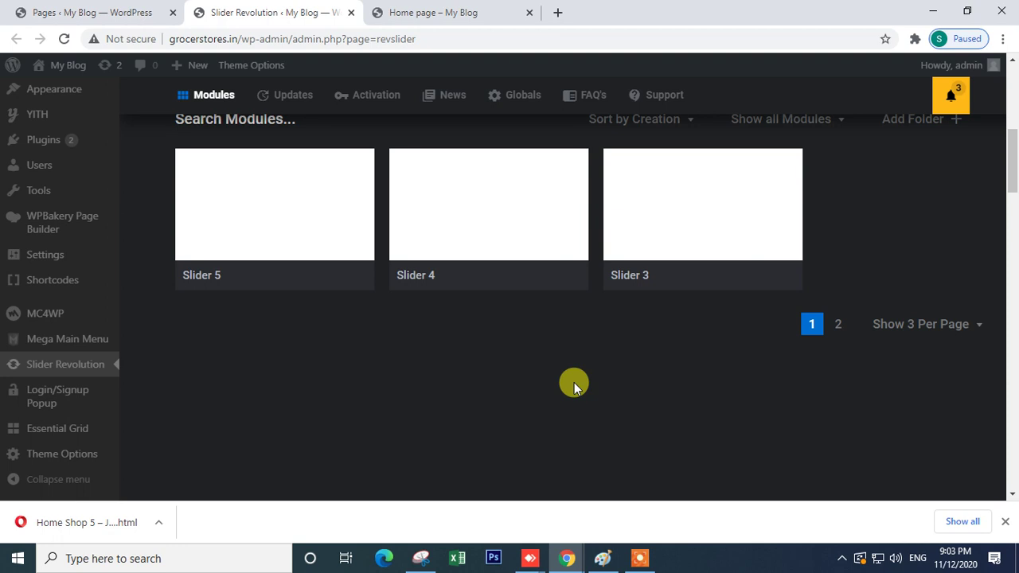
left_click(840, 327)
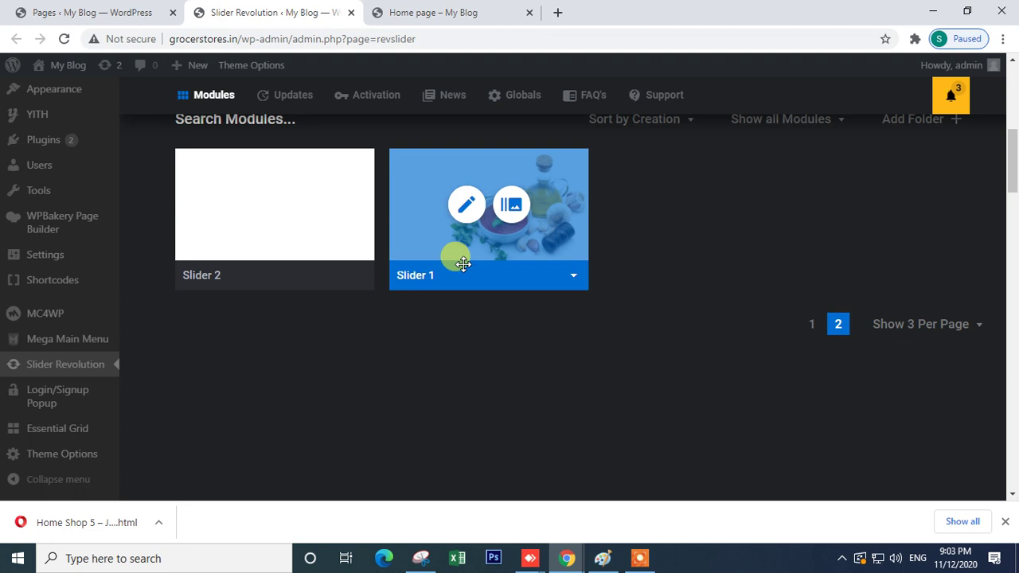
left_click(398, 12)
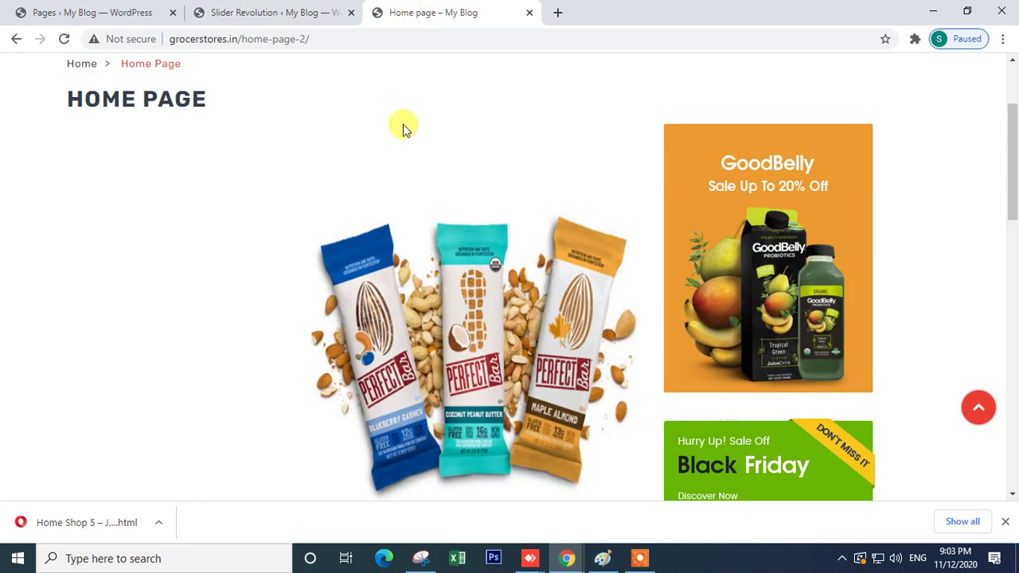
scroll(390, 334, "down", 4)
scroll(390, 334, "up", 4)
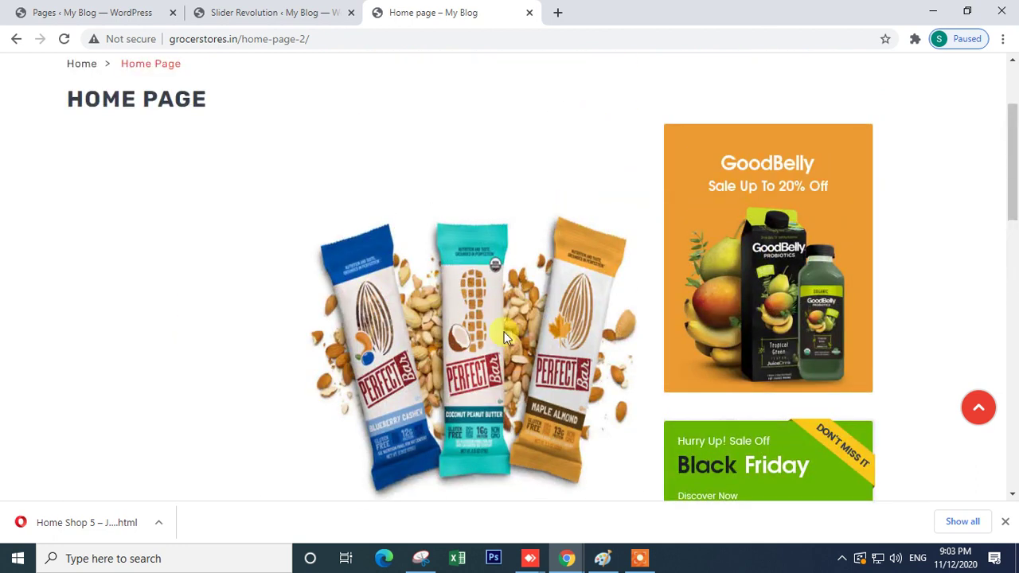
left_click(269, 11)
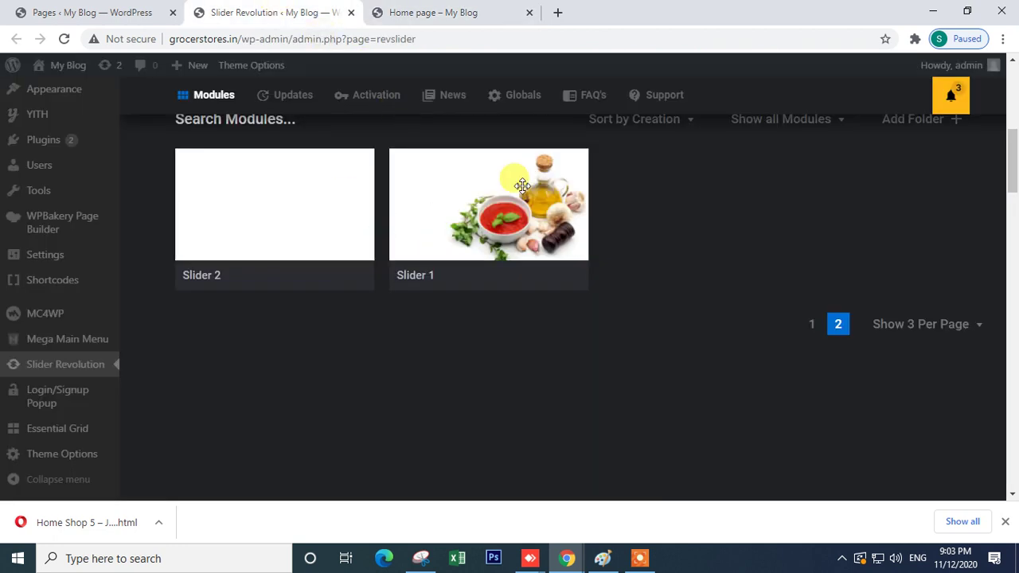
scroll(571, 280, "up", 4)
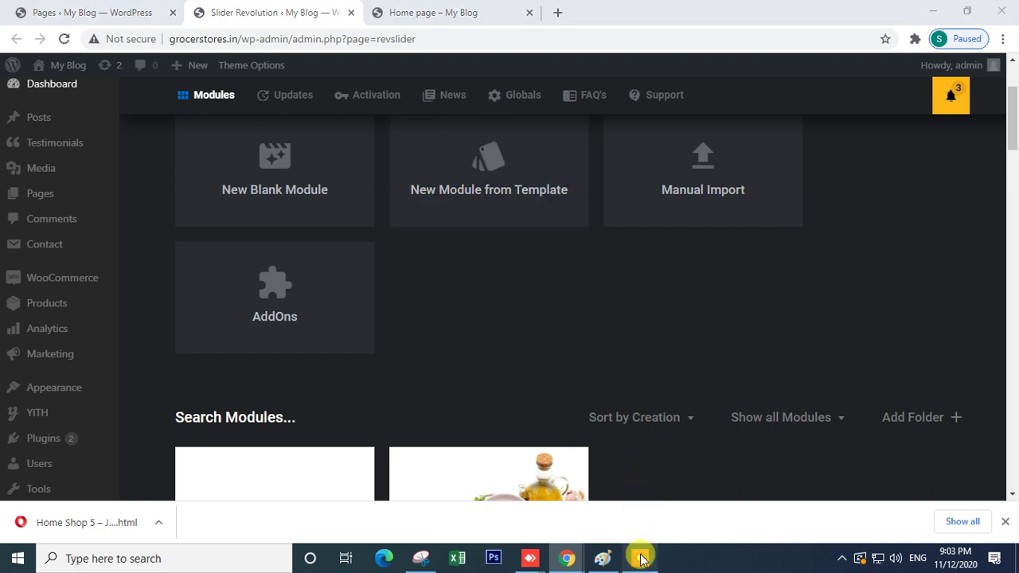
left_click(640, 558)
- Locate the home5-slider archive in the theme's slider-sample folder
left_click(526, 535)
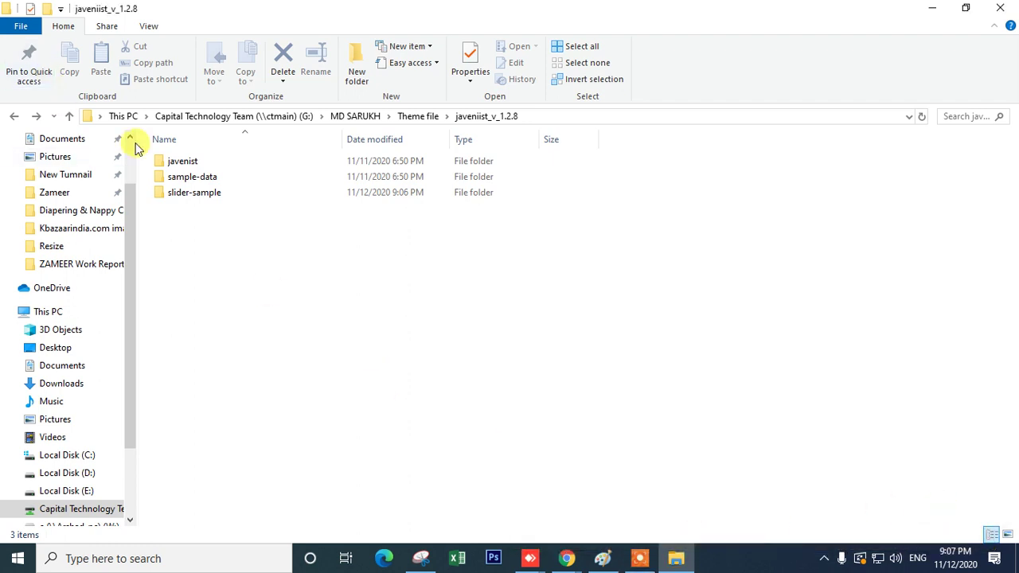
double_click(216, 193)
left_click_drag(559, 393, 235, 164)
left_click(302, 365)
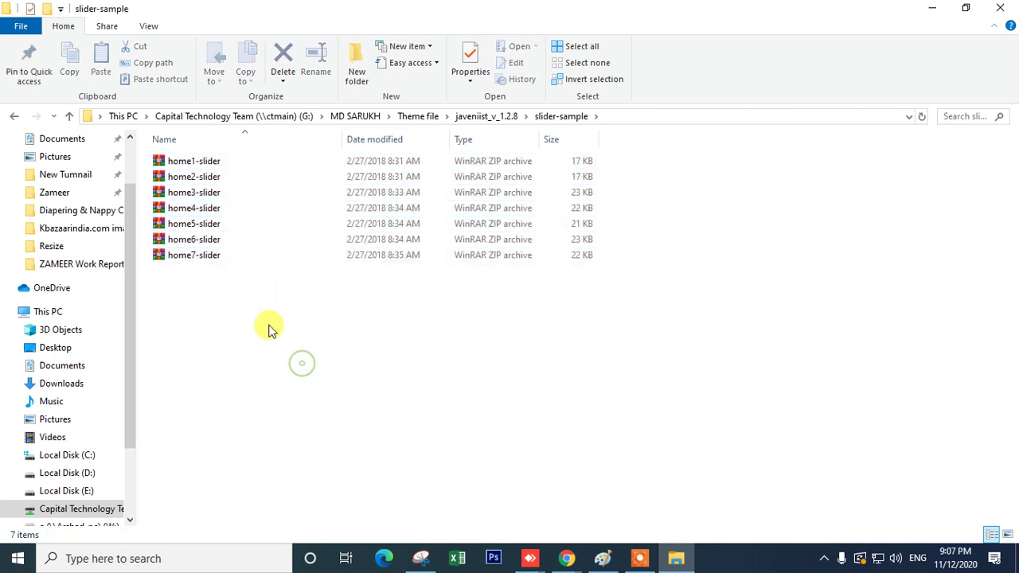
left_click(207, 227)
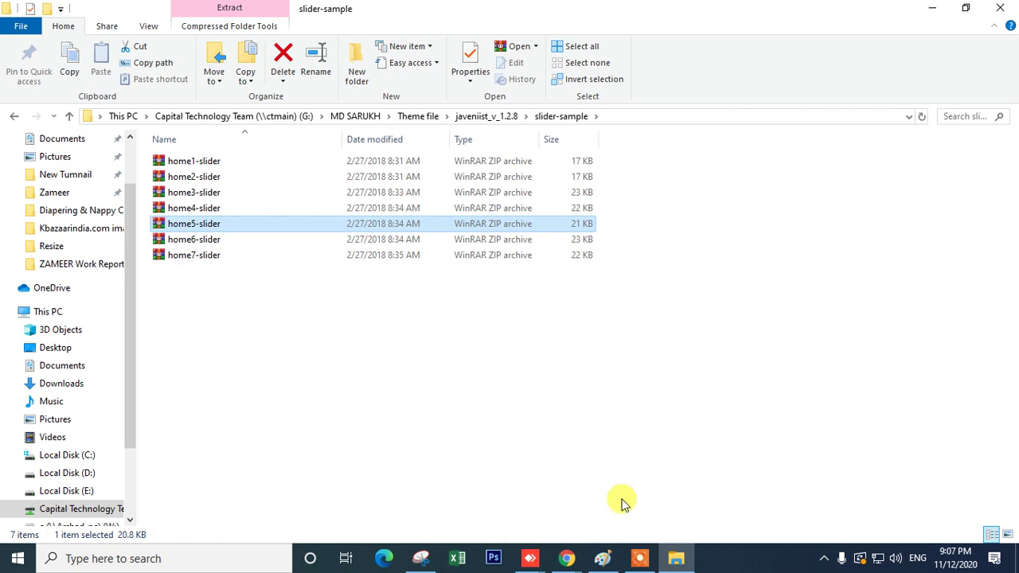
- Switch back to the Slider Revolution modules page in Chrome
mouse_move(646, 562)
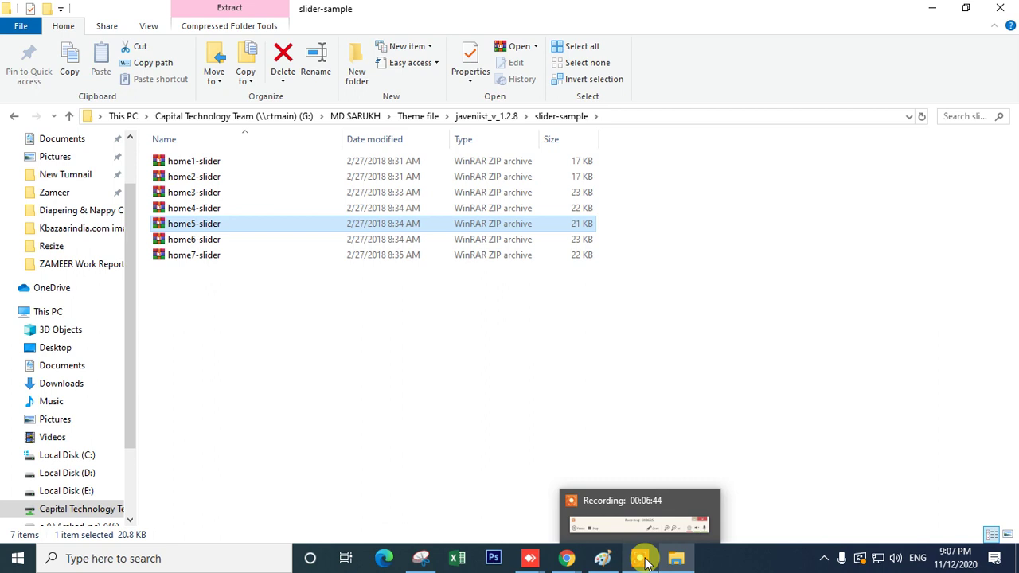
left_click(566, 558)
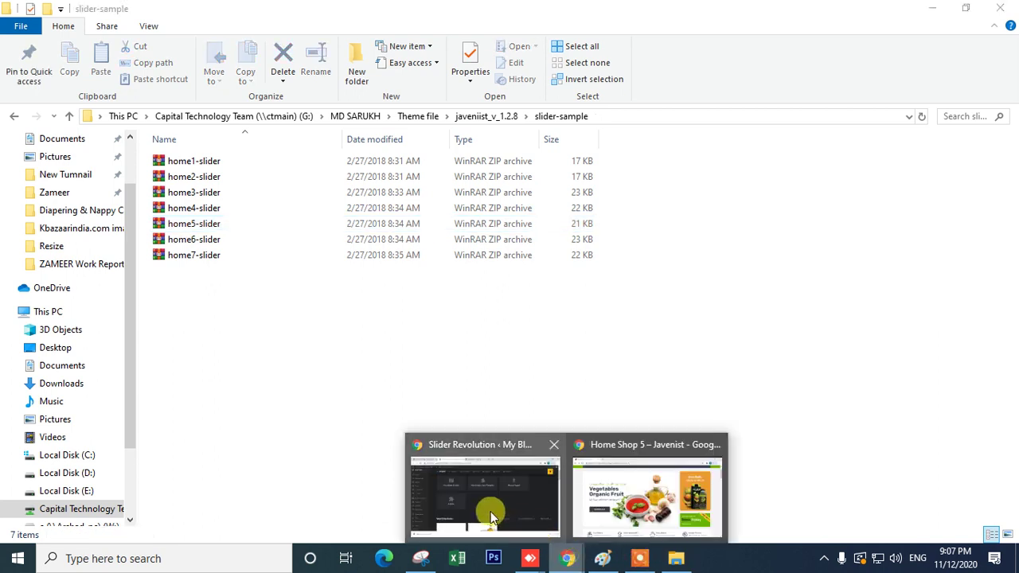
left_click(484, 495)
scroll(670, 279, "down", 4)
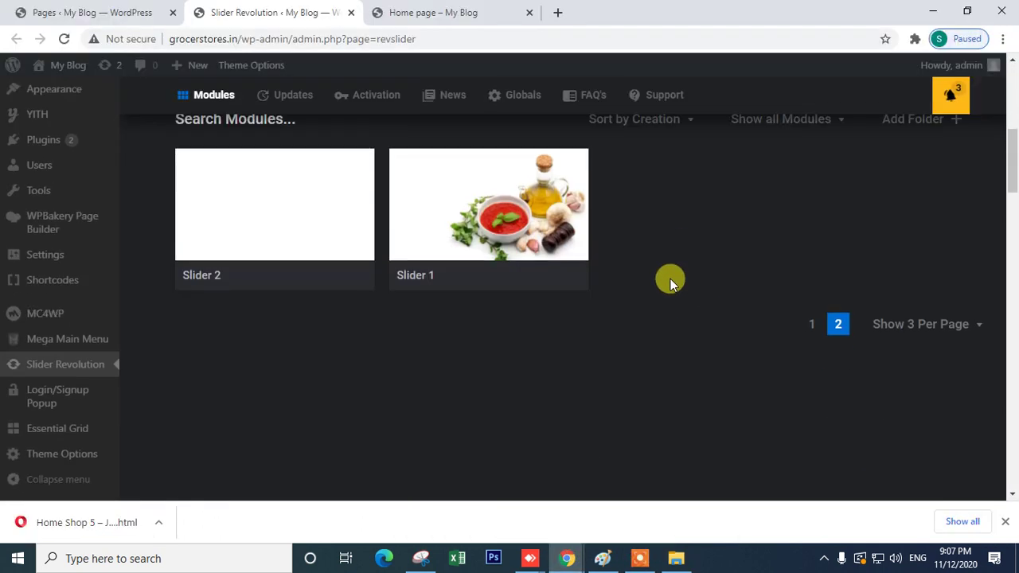
- Delete the Slider 5 module from modules page 1 and confirm the deletion
left_click(812, 325)
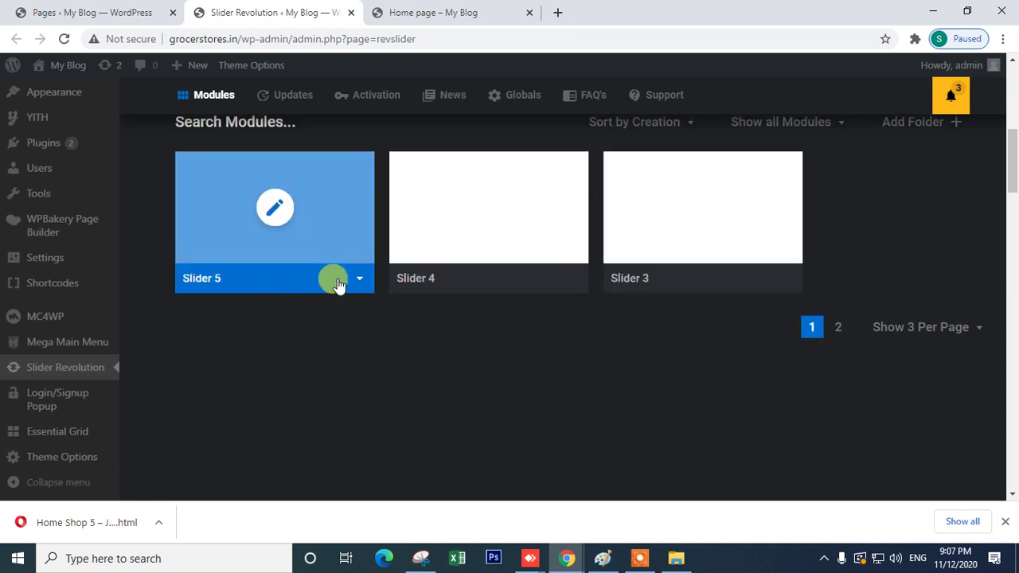
scroll(342, 294, "up", 2)
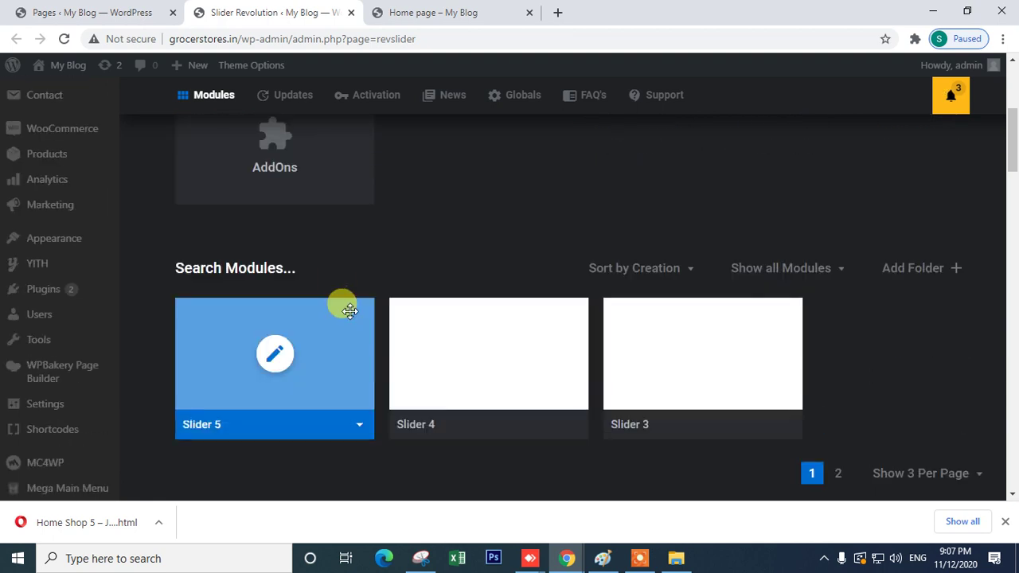
left_click(360, 428)
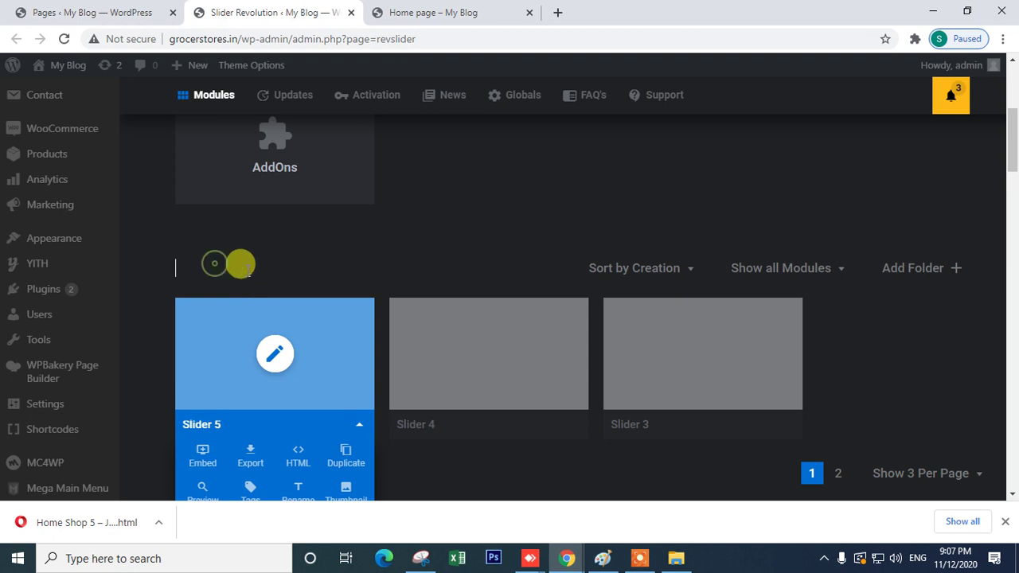
scroll(439, 371, "down", 6)
scroll(450, 323, "up", 4)
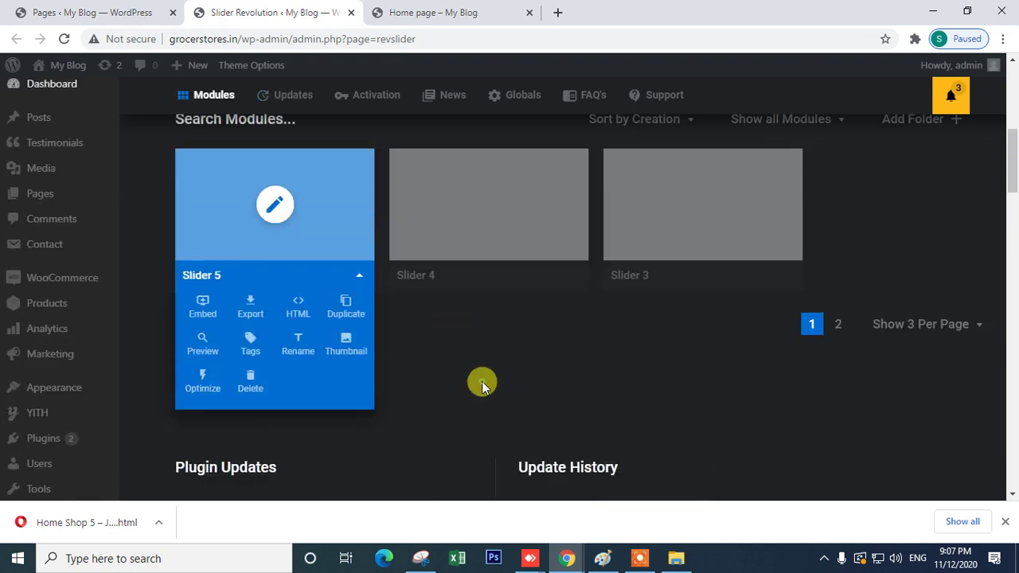
left_click(252, 388)
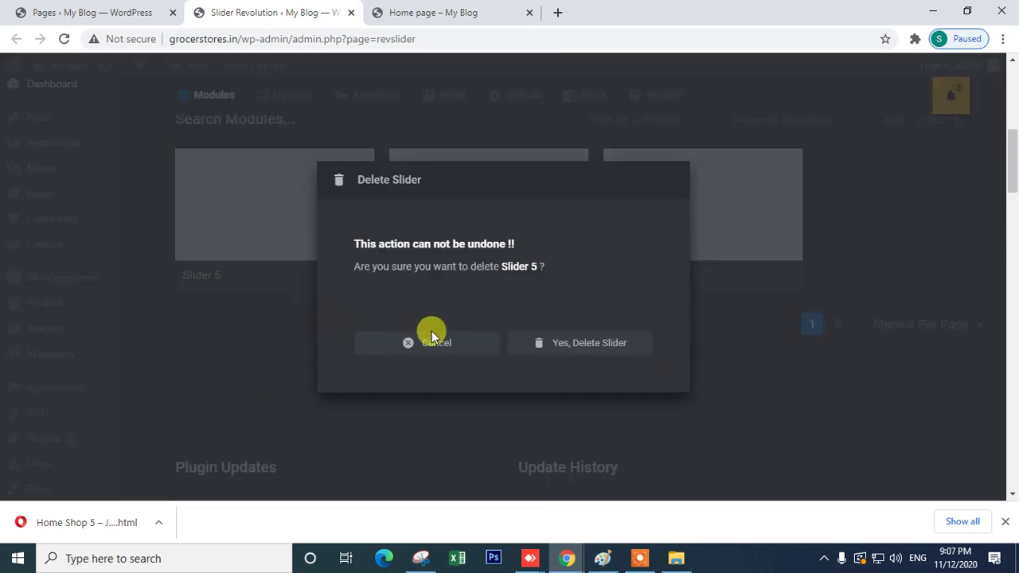
left_click(559, 347)
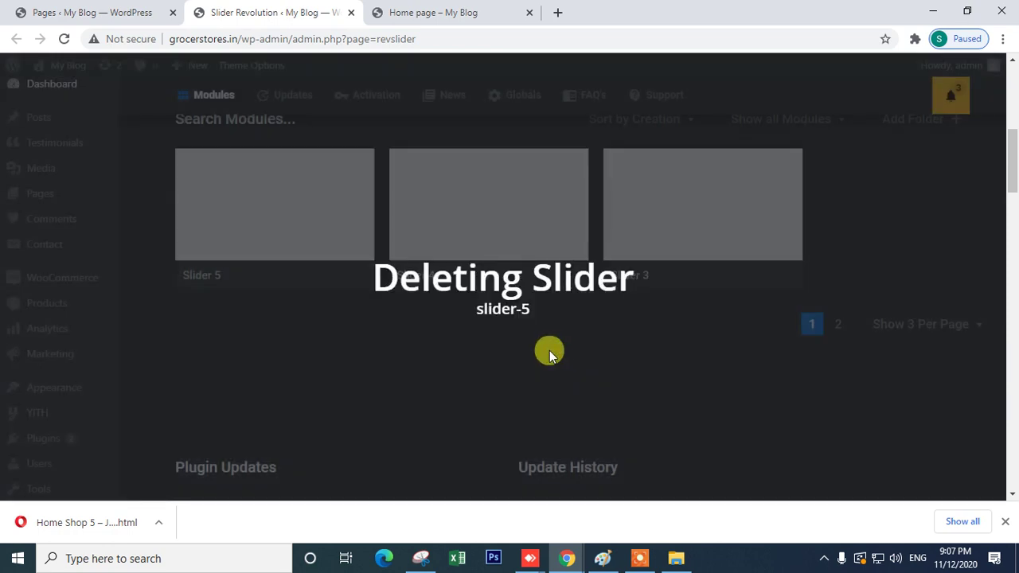
scroll(525, 352, "up", 2)
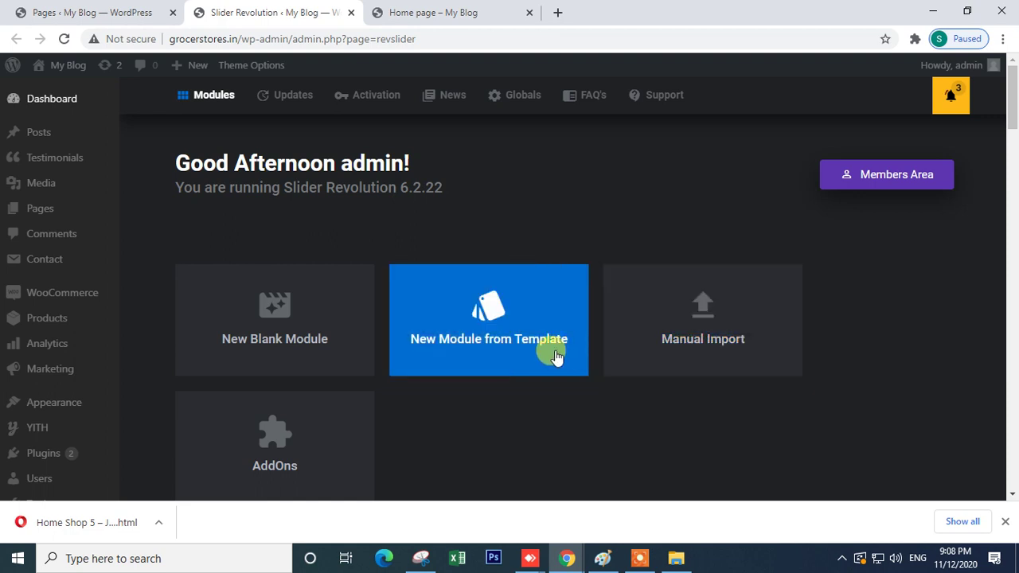
- Drag home5-slider.zip from File Explorer into the import dialog to add the Home5 Slider module
left_click(712, 363)
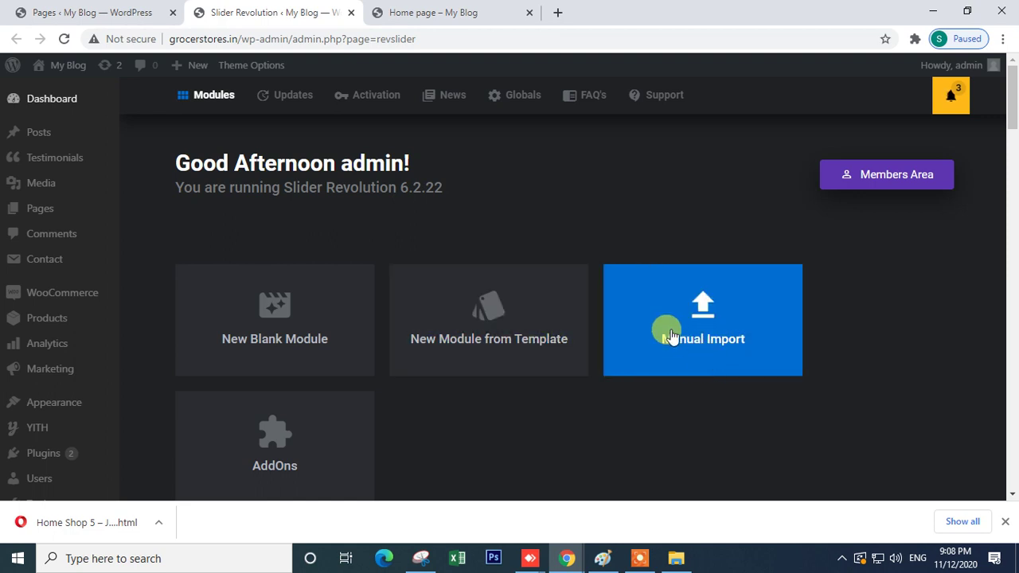
left_click(676, 558)
left_click_drag(199, 227, 502, 301)
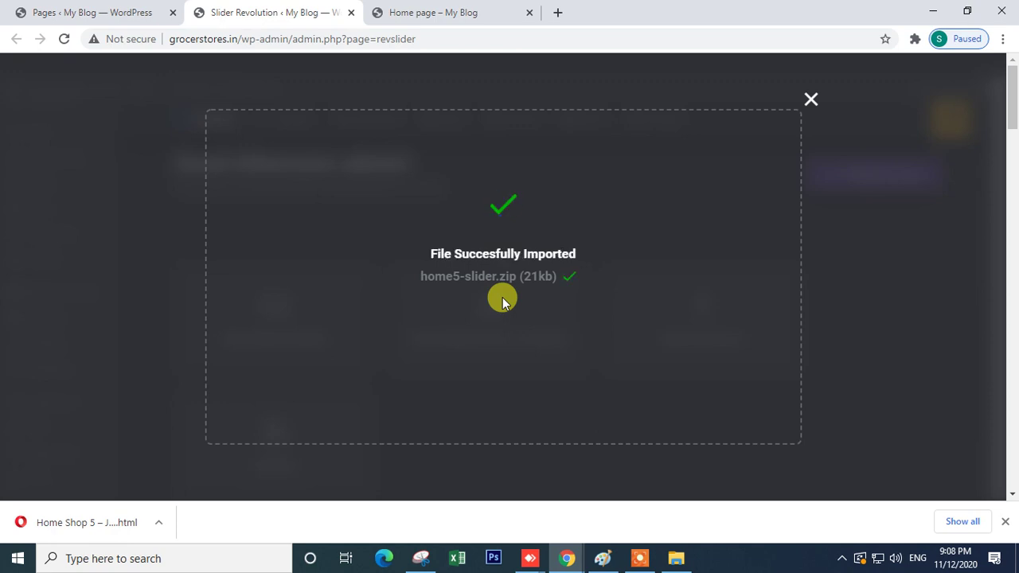
scroll(943, 296, "down", 3)
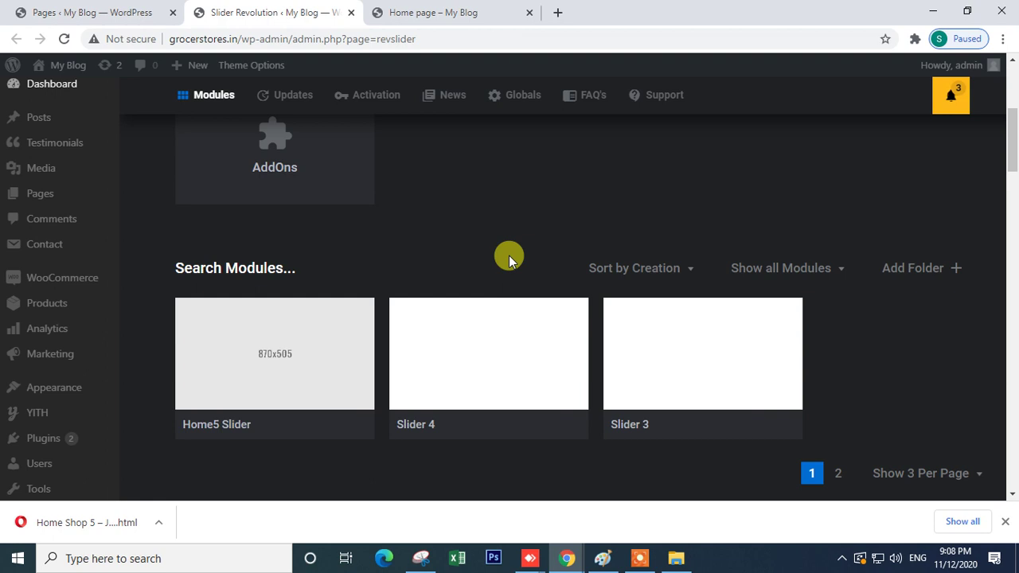
mouse_move(229, 437)
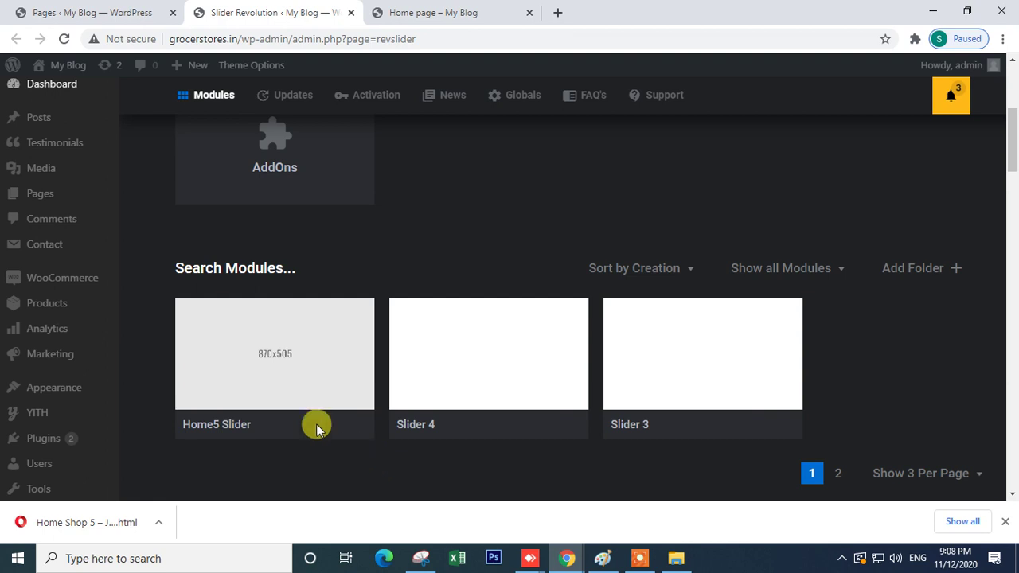
- Check the live home page and slider modules tabs, then return to the Pages list
mouse_move(250, 364)
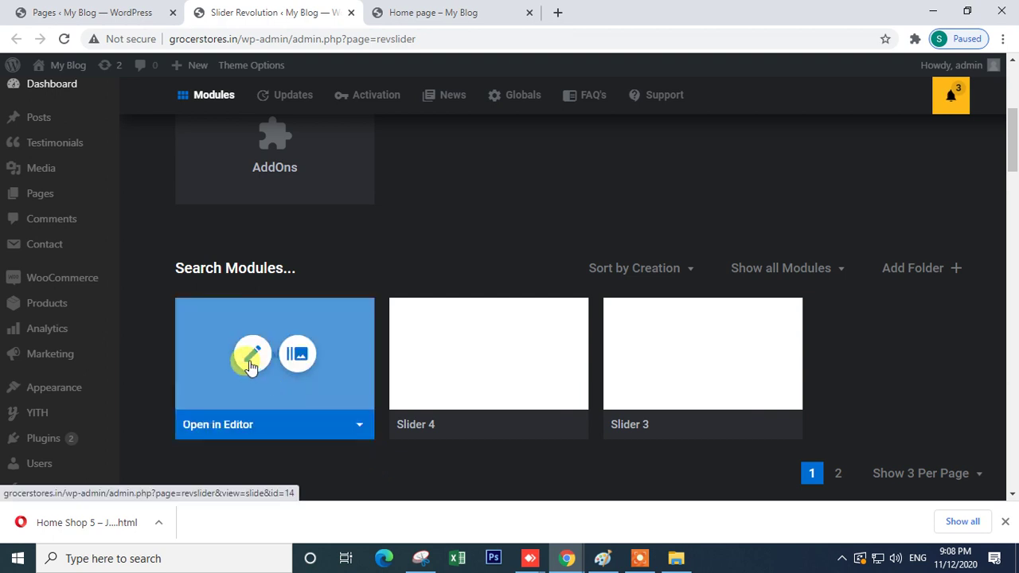
left_click(36, 9)
scroll(228, 241, "up", 6)
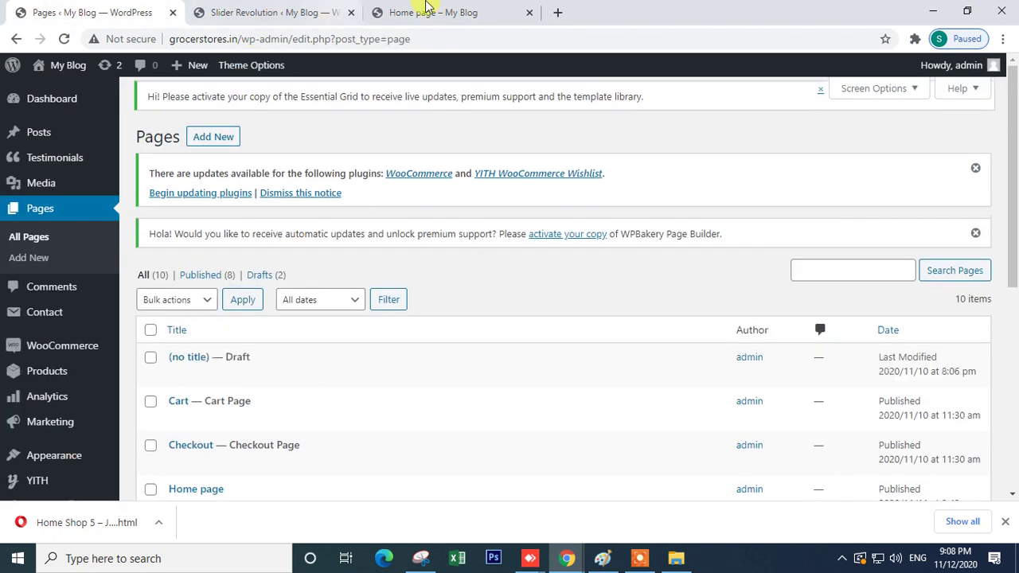
left_click(425, 9)
scroll(488, 382, "up", 3)
scroll(482, 413, "down", 5)
left_click_drag(363, 182, 257, 39)
left_click(267, 12)
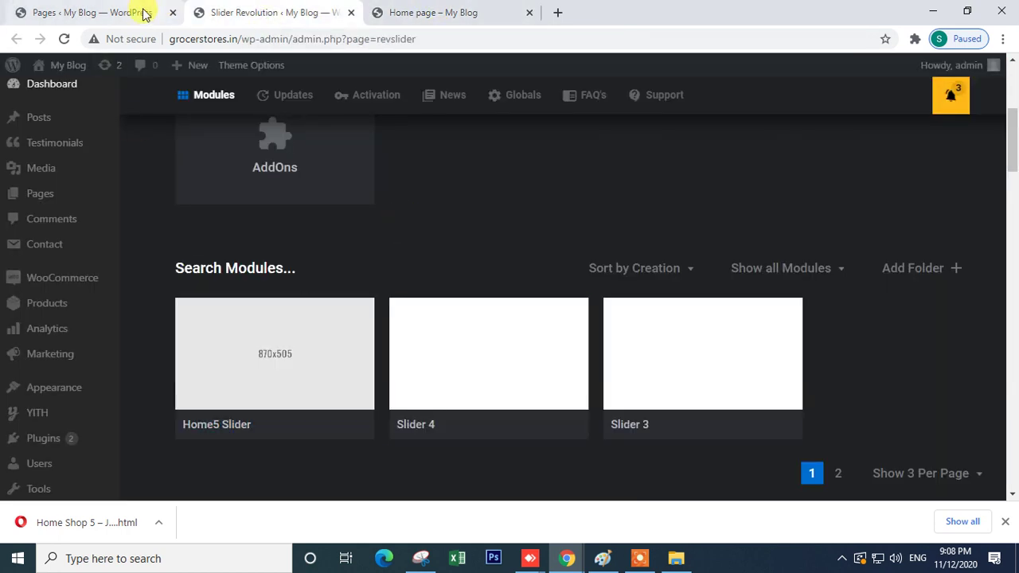
left_click(157, 11)
scroll(291, 375, "down", 4)
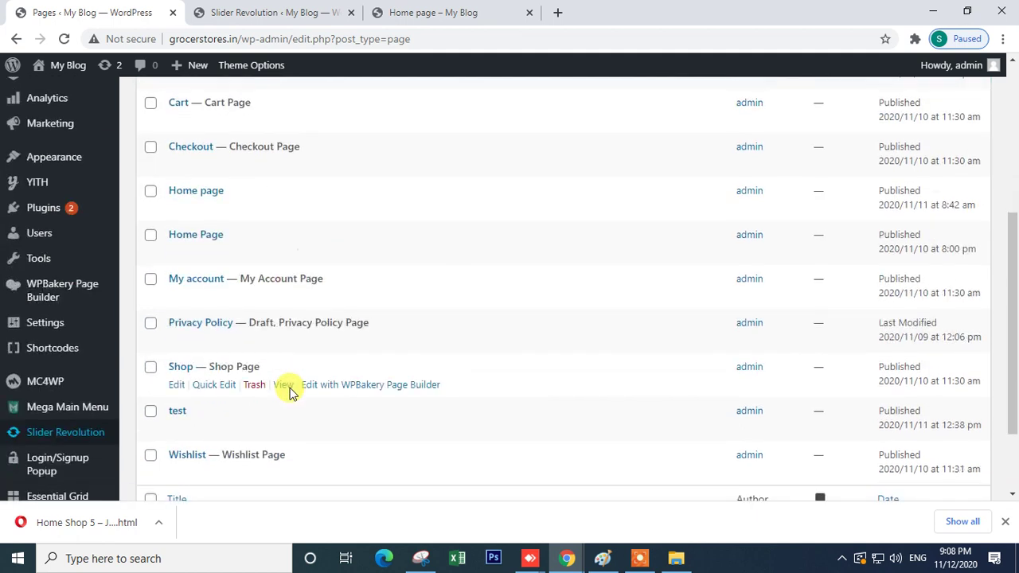
scroll(289, 398, "down", 3)
scroll(376, 262, "up", 2)
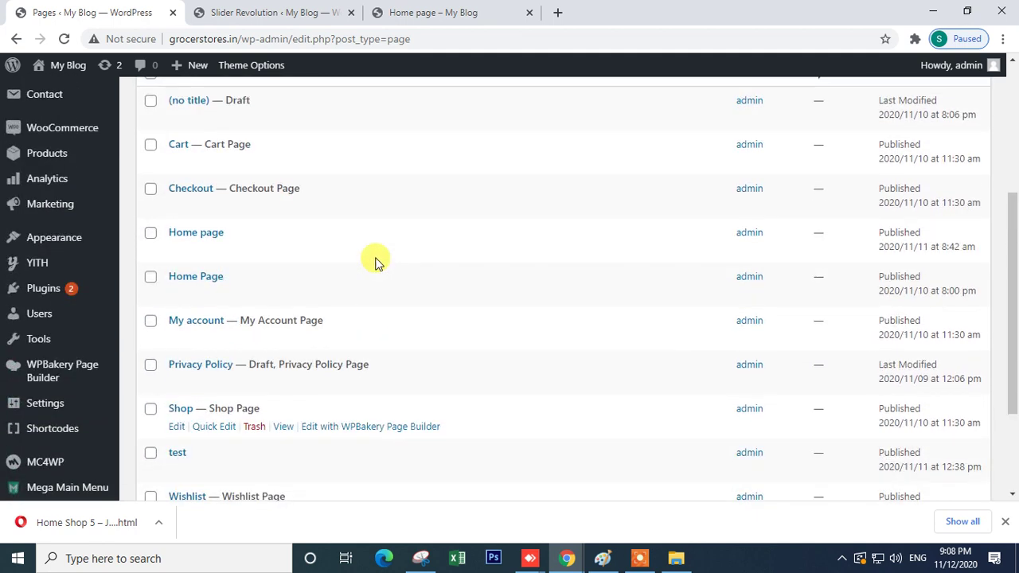
- Open the 'Home Page' editor in a new tab, then close it as the wrong page
right_click(177, 295)
left_click(196, 309)
key("ctrl+Tab")
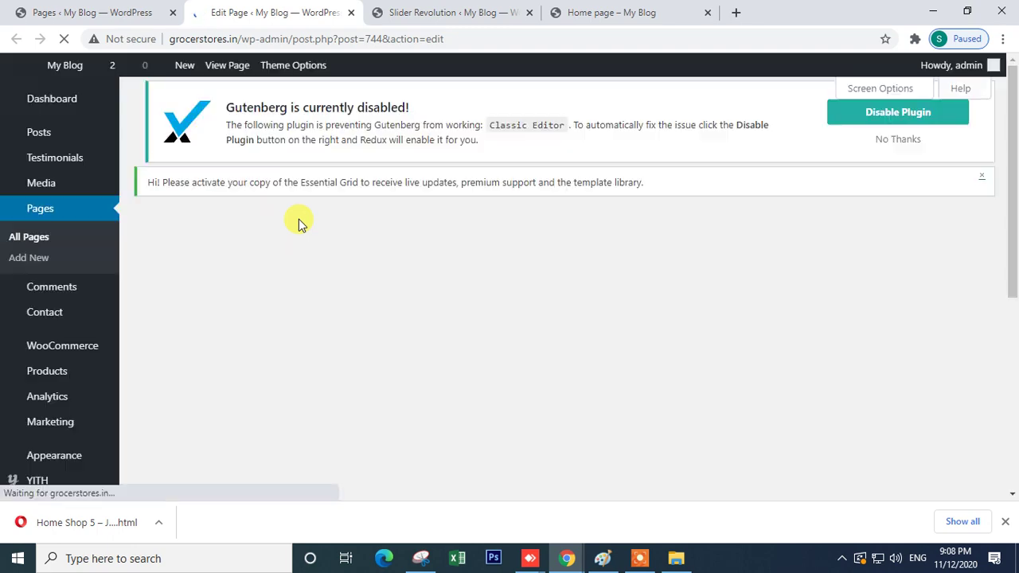
scroll(378, 366, "down", 4)
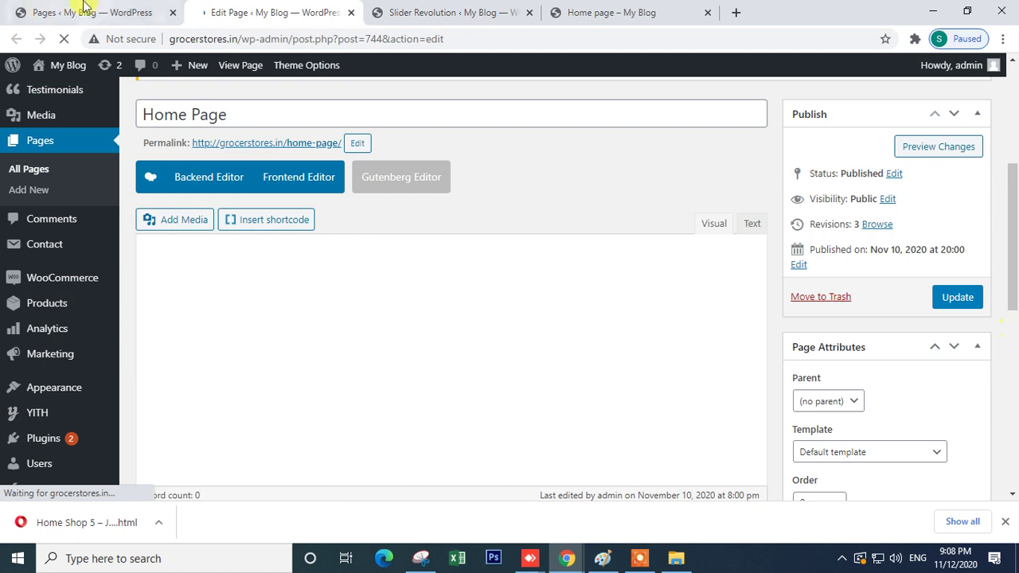
left_click(352, 13)
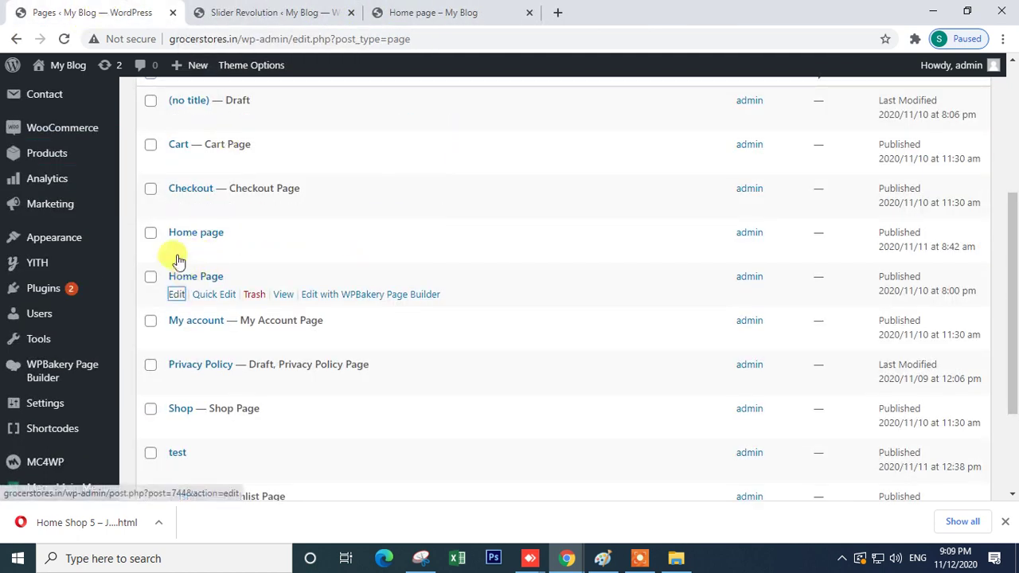
- Open the 'Home page' (home-page-2) editor in a new tab and trash the duplicate 'Home Page'
right_click(175, 253)
left_click(232, 263)
left_click(250, 11)
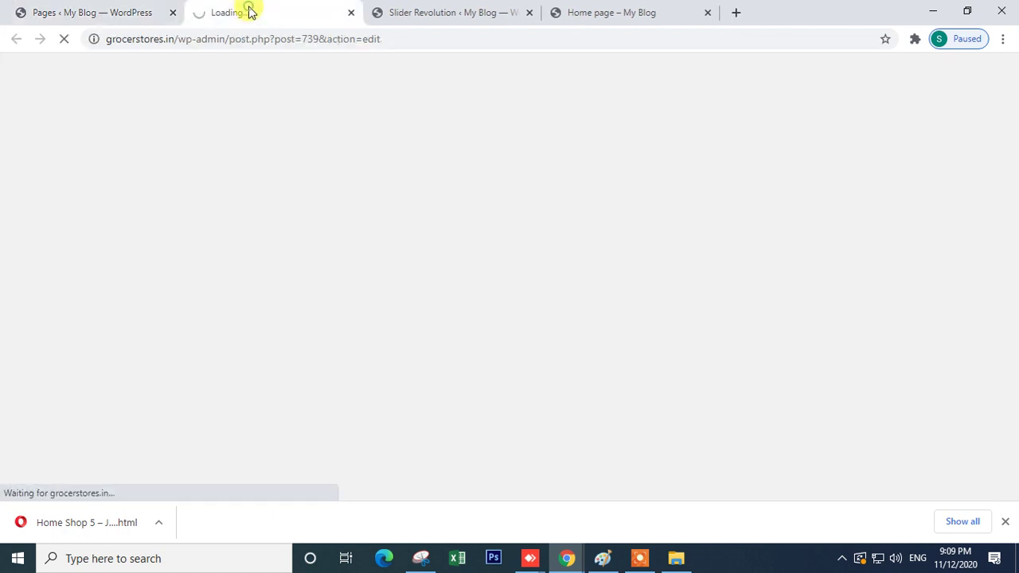
left_click(131, 8)
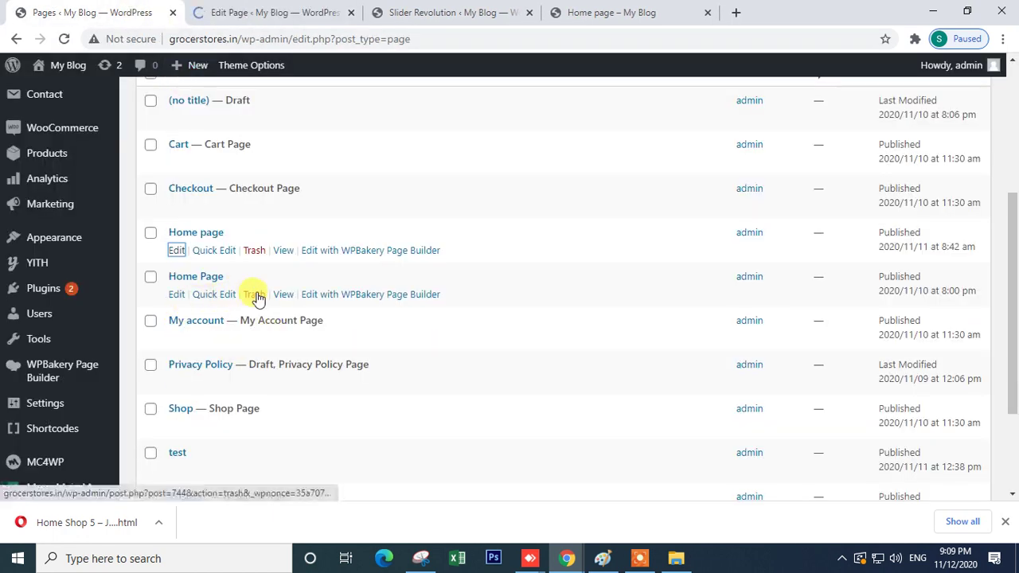
left_click(256, 296)
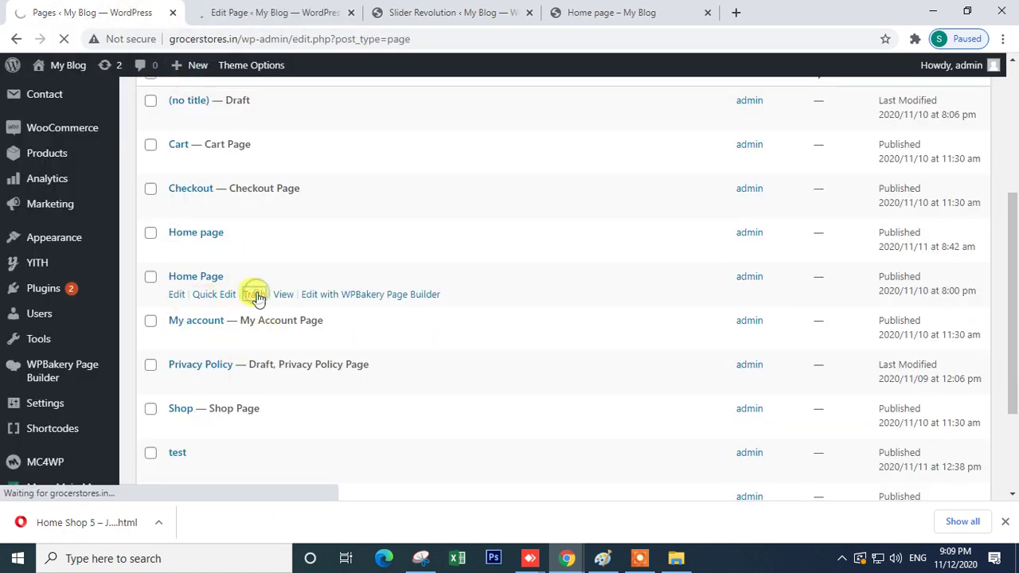
left_click(239, 8)
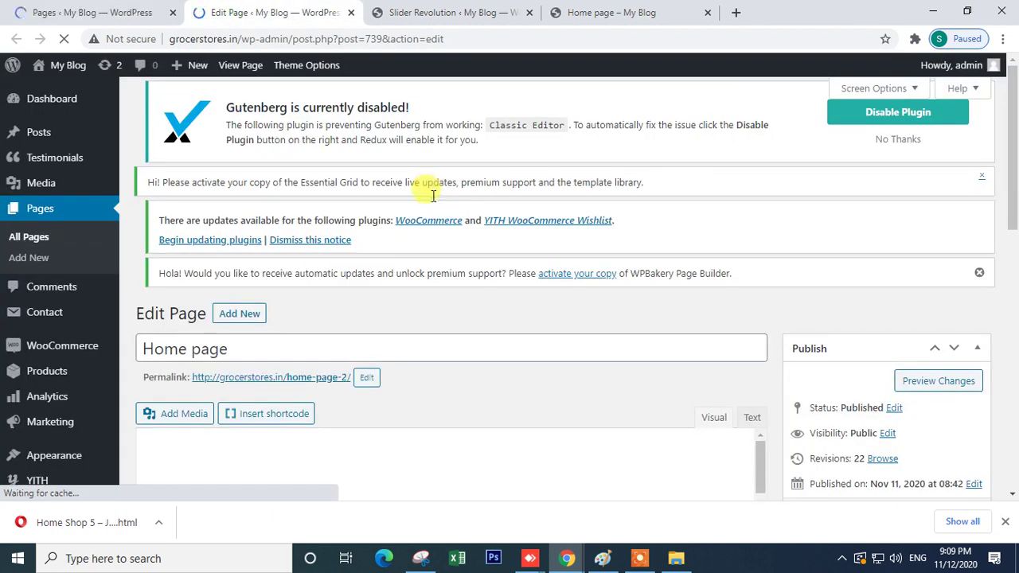
- Remove the old Slider Revolution 6 element from the Home page layout
scroll(432, 191, "down", 4)
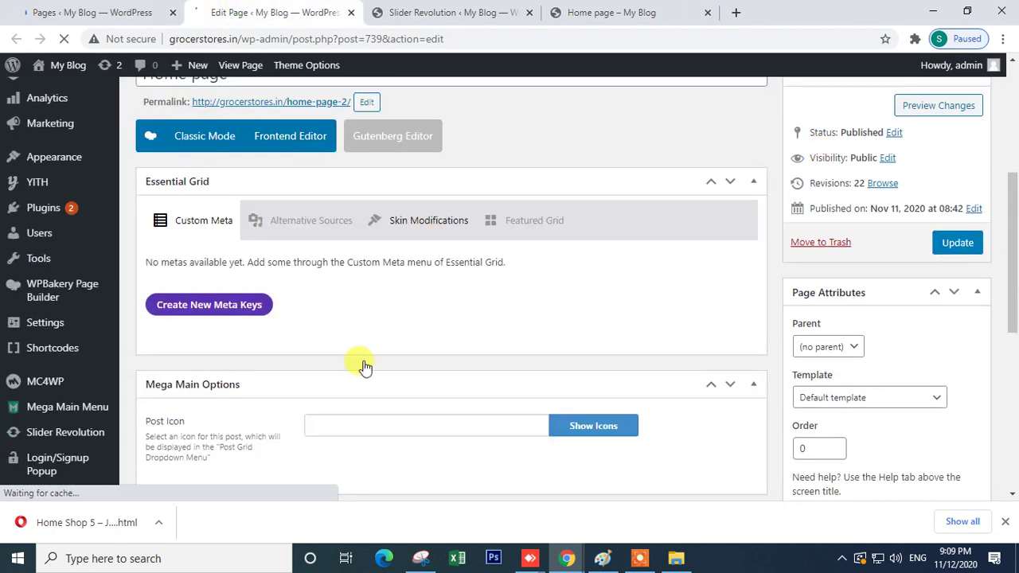
scroll(363, 362, "down", 6)
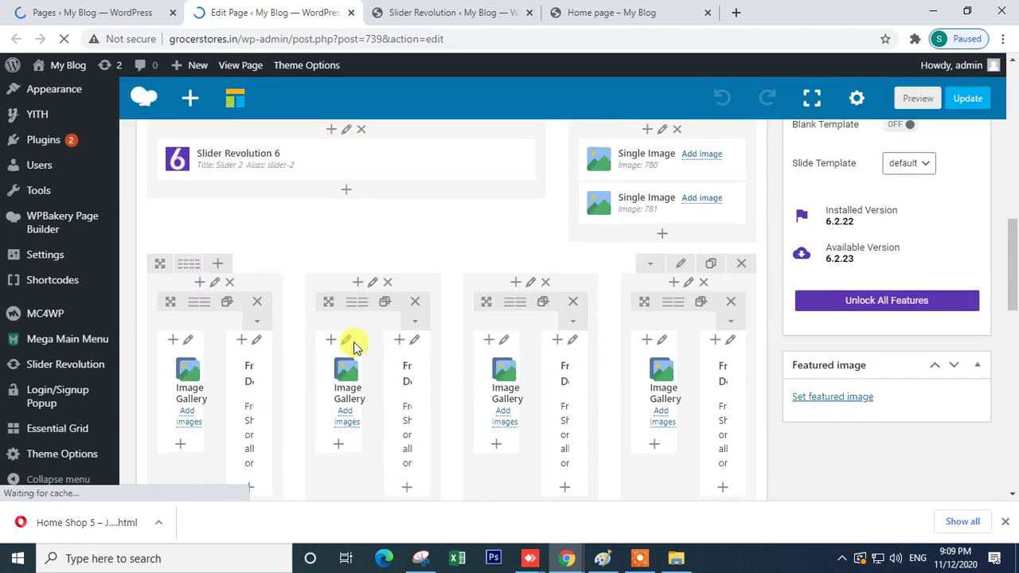
scroll(354, 341, "up", 10)
scroll(185, 88, "down", 2)
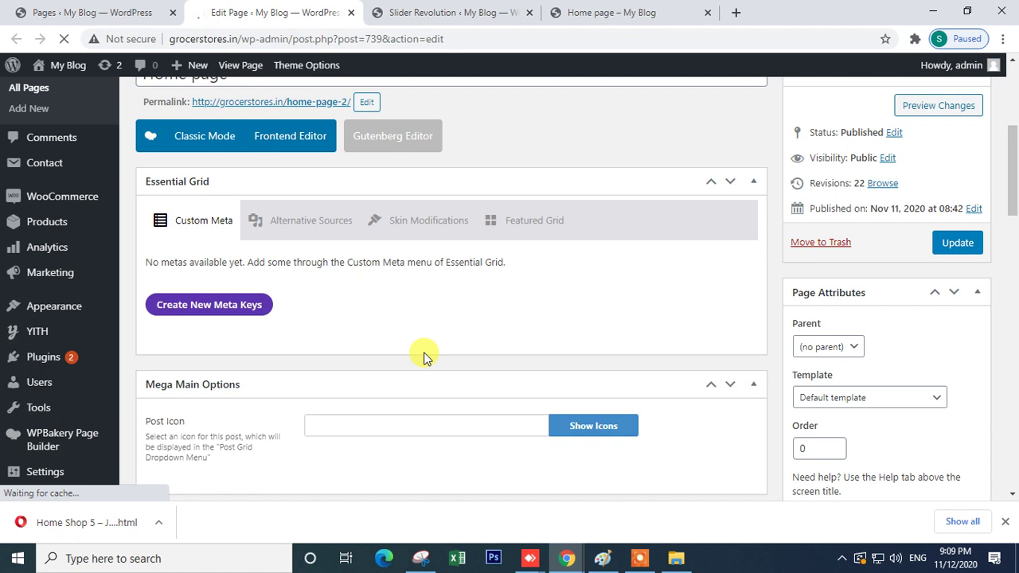
scroll(424, 356, "down", 4)
scroll(424, 356, "down", 1)
scroll(424, 357, "up", 2)
scroll(423, 357, "down", 2)
mouse_move(330, 320)
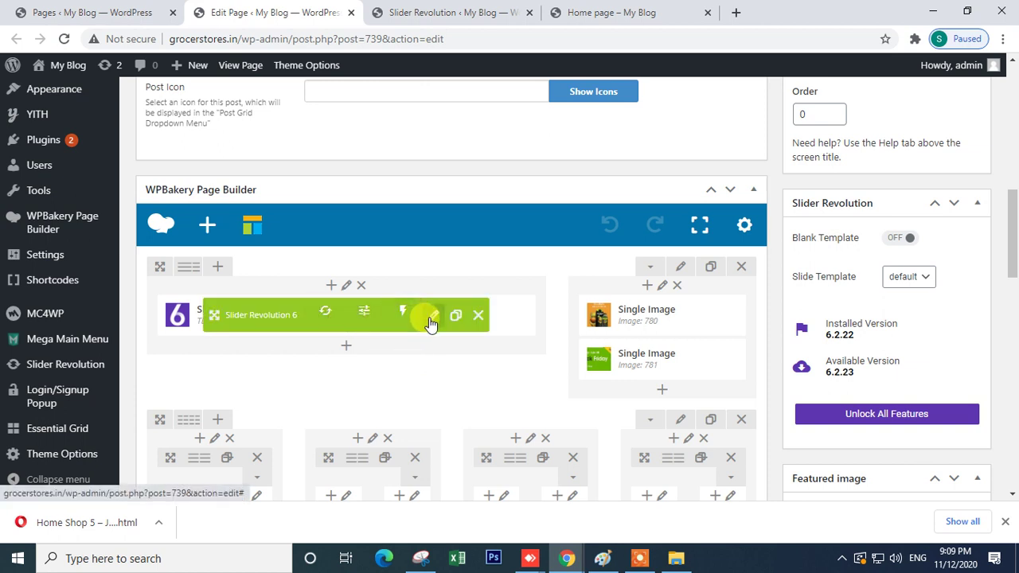
left_click(478, 315)
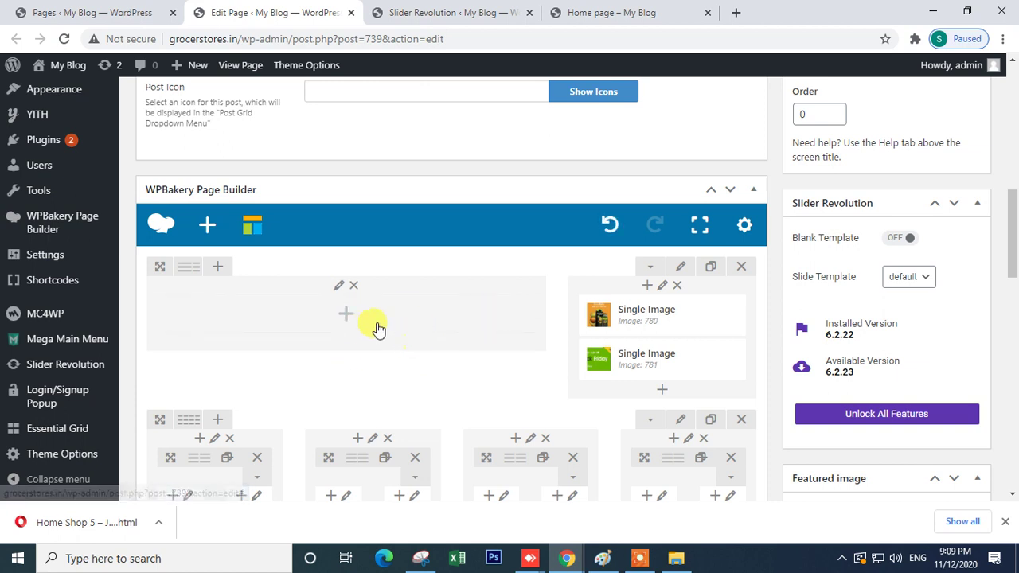
- Insert a new Slider Revolution 6 element (searched 'sli') set to Home5 Slider in the emptied column
left_click(346, 315)
left_click(772, 119)
type("sli")
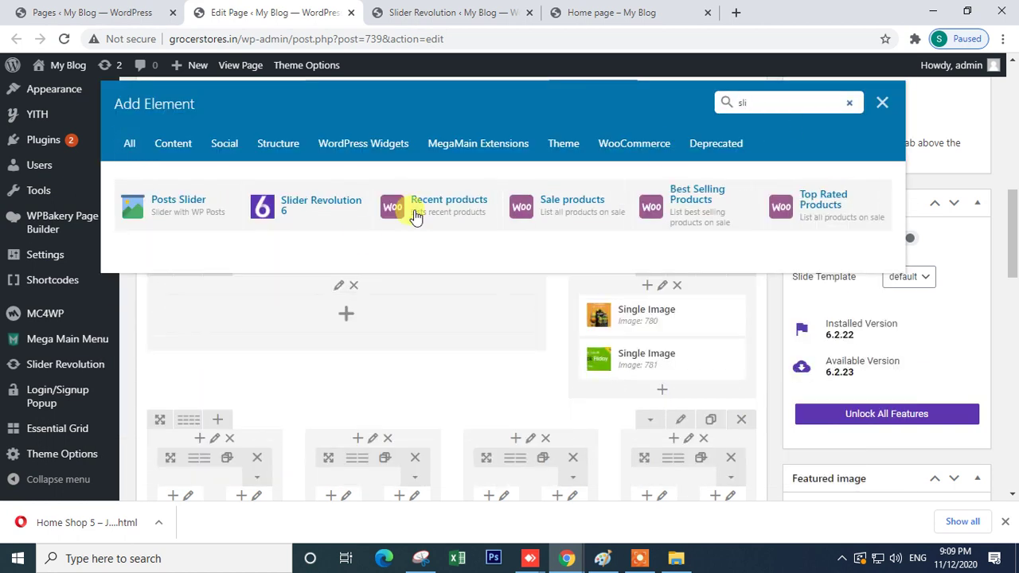
left_click(331, 213)
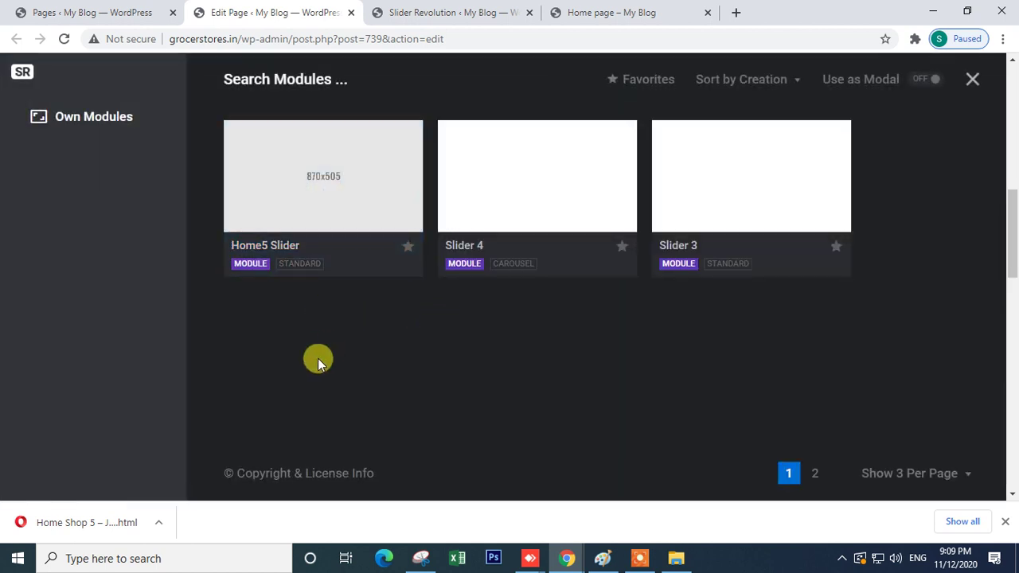
left_click(321, 183)
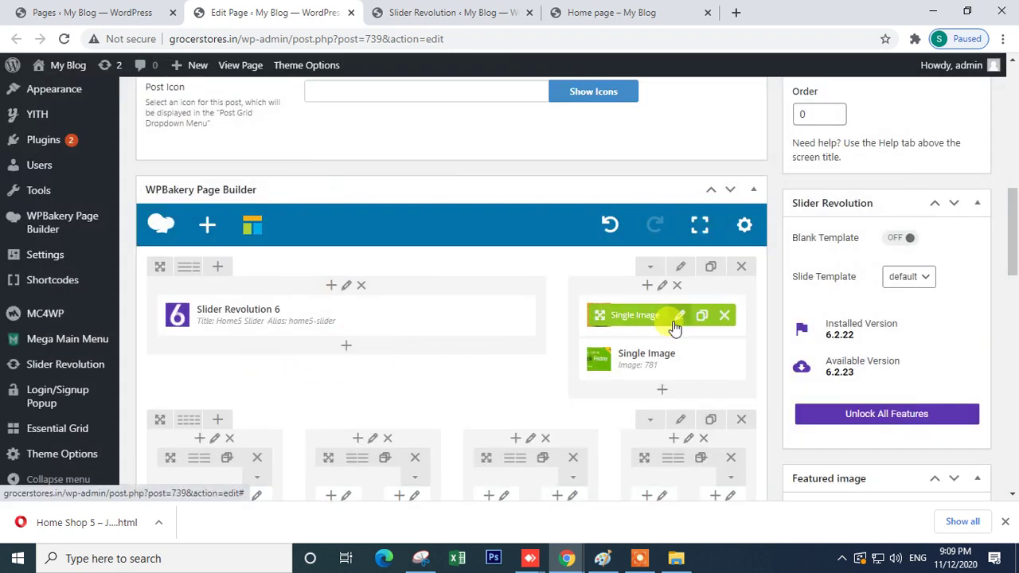
left_click(585, 9)
left_click(450, 12)
scroll(539, 234, "up", 2)
- Scroll the live Home page's nut bar banner and GoodBelly and Black Friday ads, then return to the editor
left_click(609, 10)
scroll(528, 118, "up", 6)
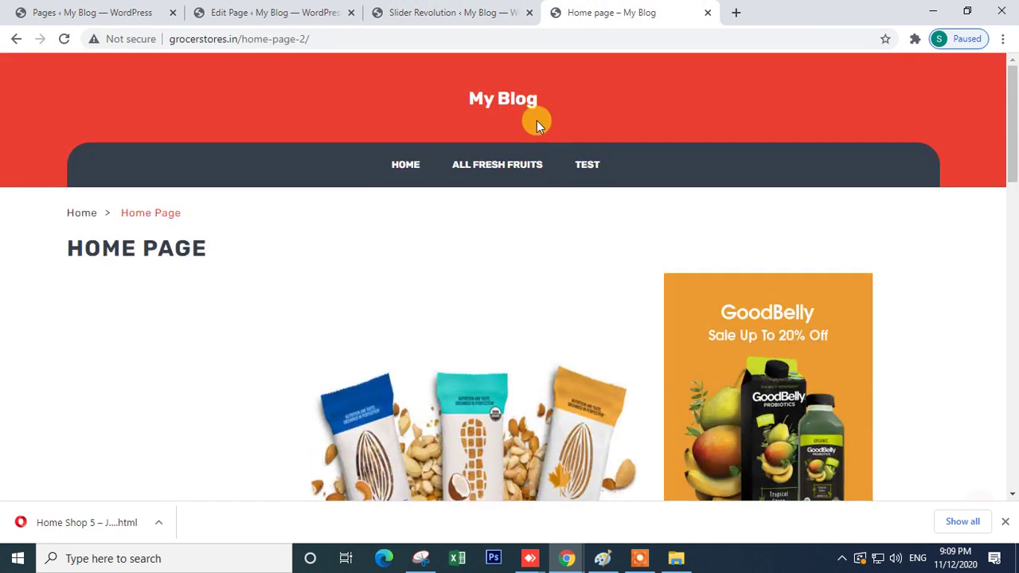
left_click(454, 10)
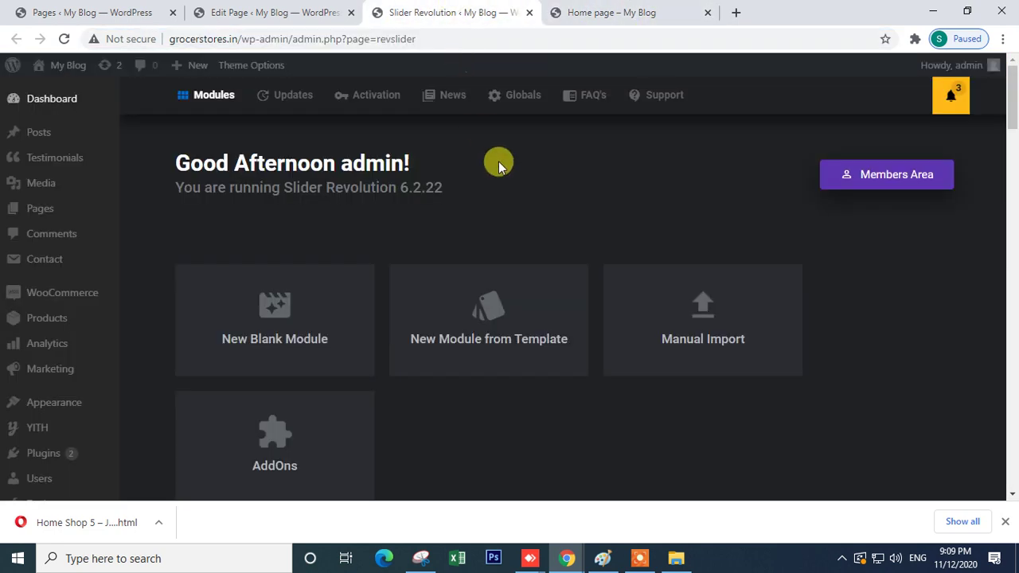
left_click(599, 12)
left_click(582, 39)
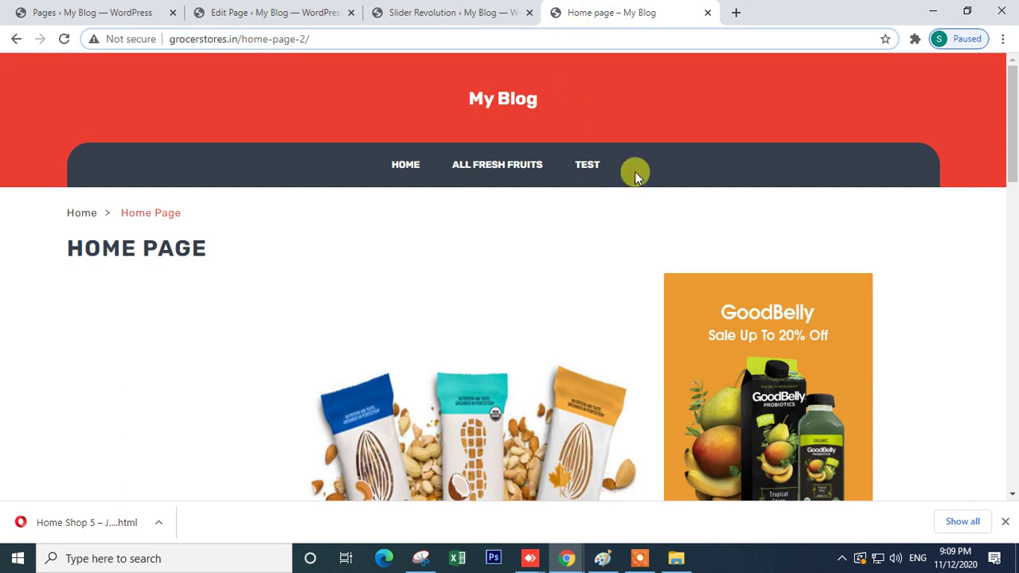
scroll(701, 191, "down", 5)
scroll(756, 207, "up", 4)
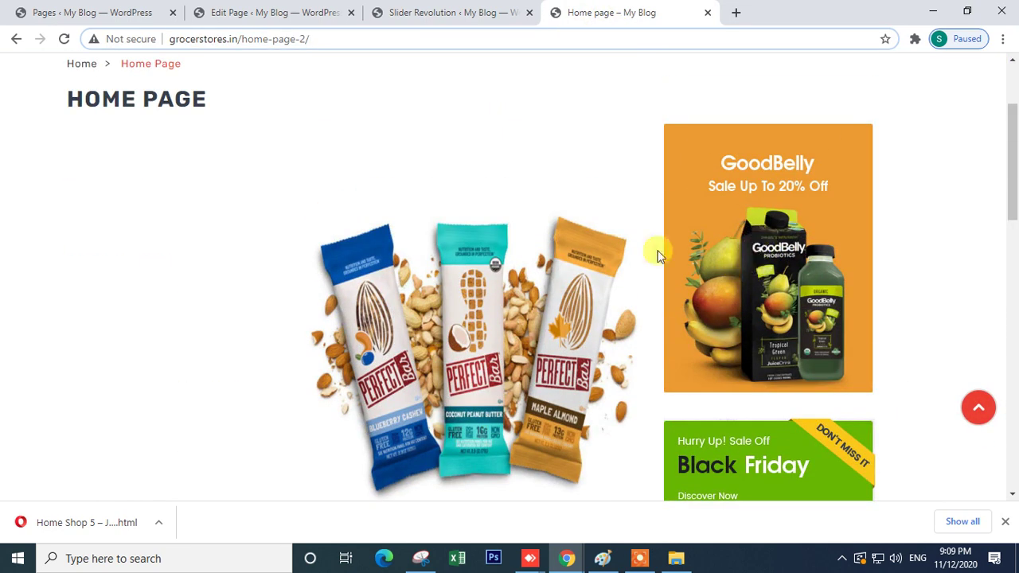
left_click(338, 12)
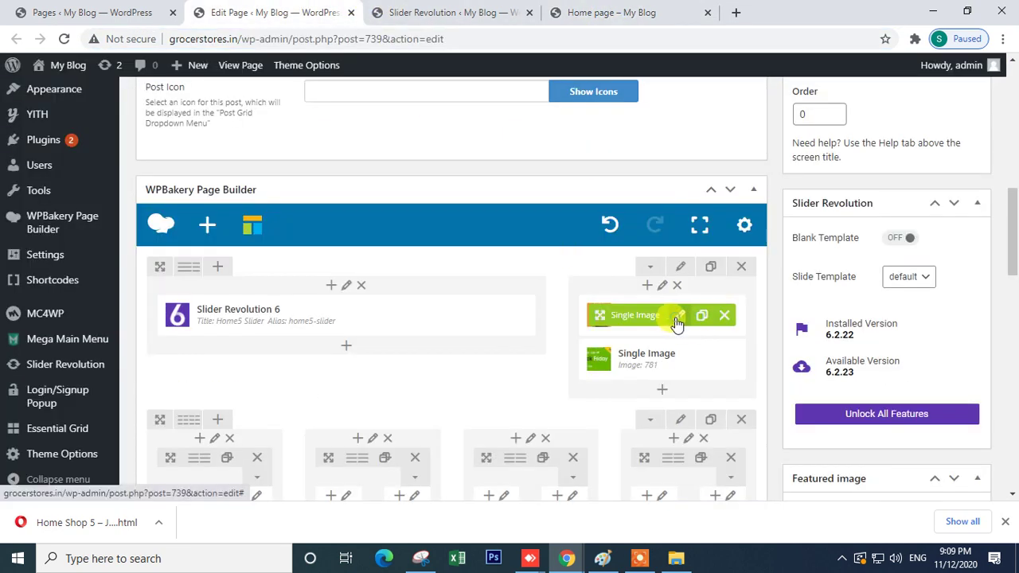
- Set the top side image's On click action to Open custom link
left_click(675, 320)
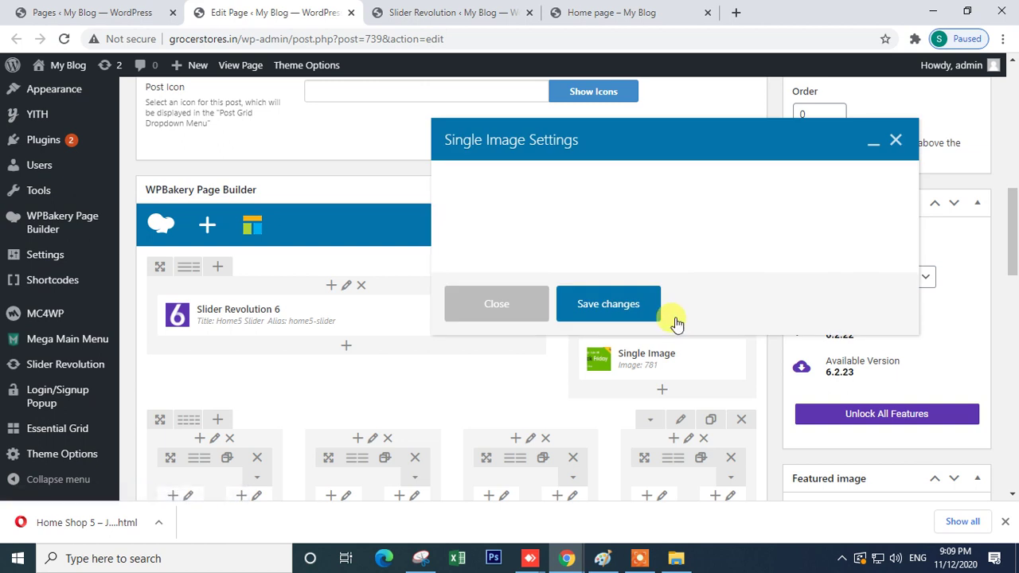
scroll(554, 283, "down", 2)
scroll(583, 314, "down", 2)
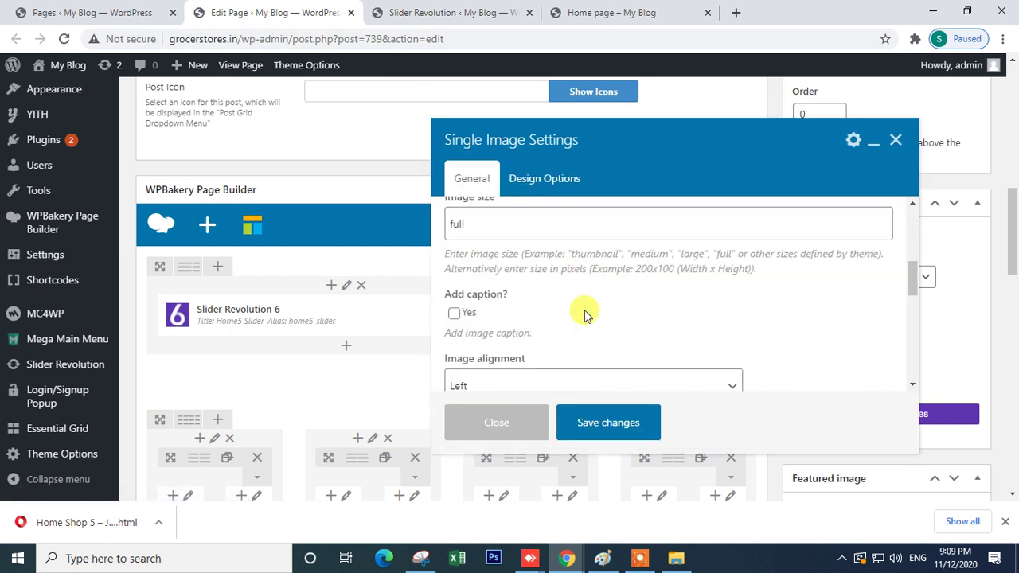
scroll(555, 314, "down", 2)
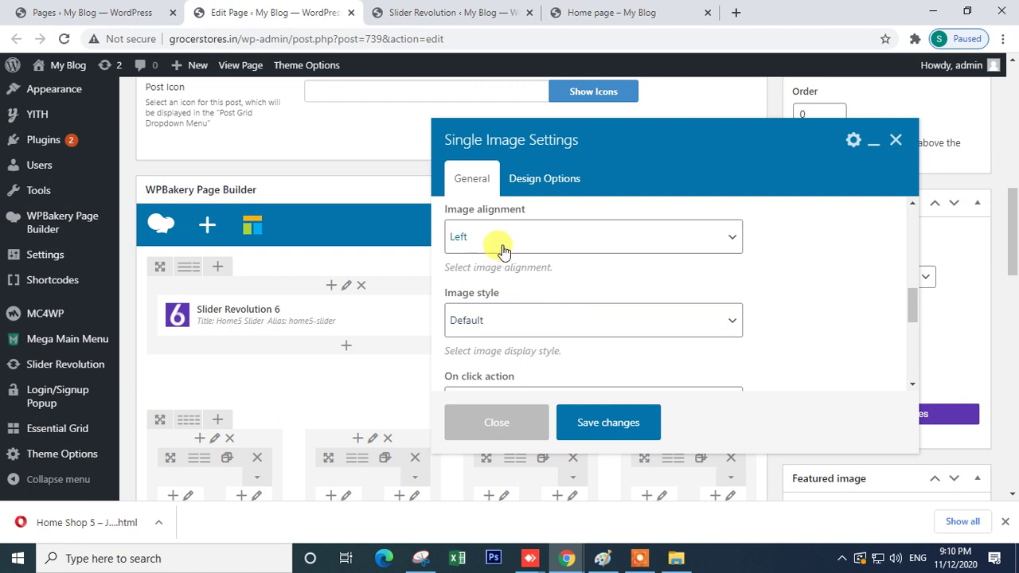
scroll(532, 331, "down", 2)
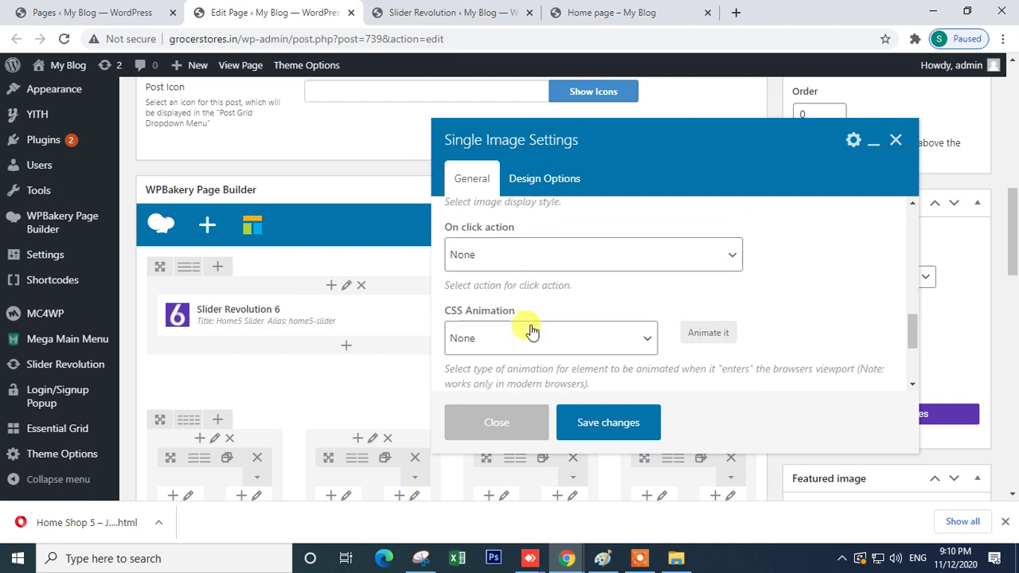
left_click(498, 258)
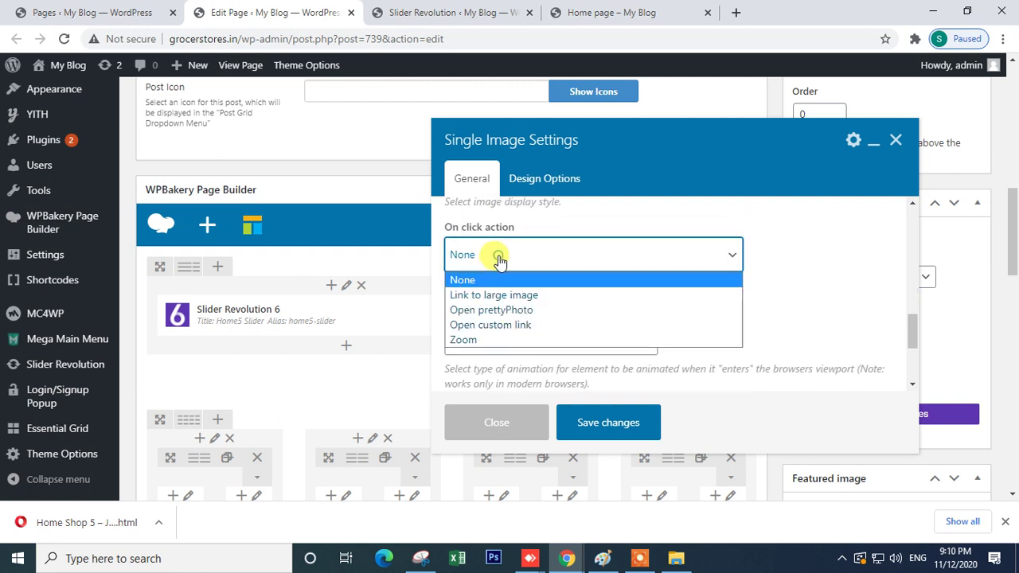
left_click(510, 326)
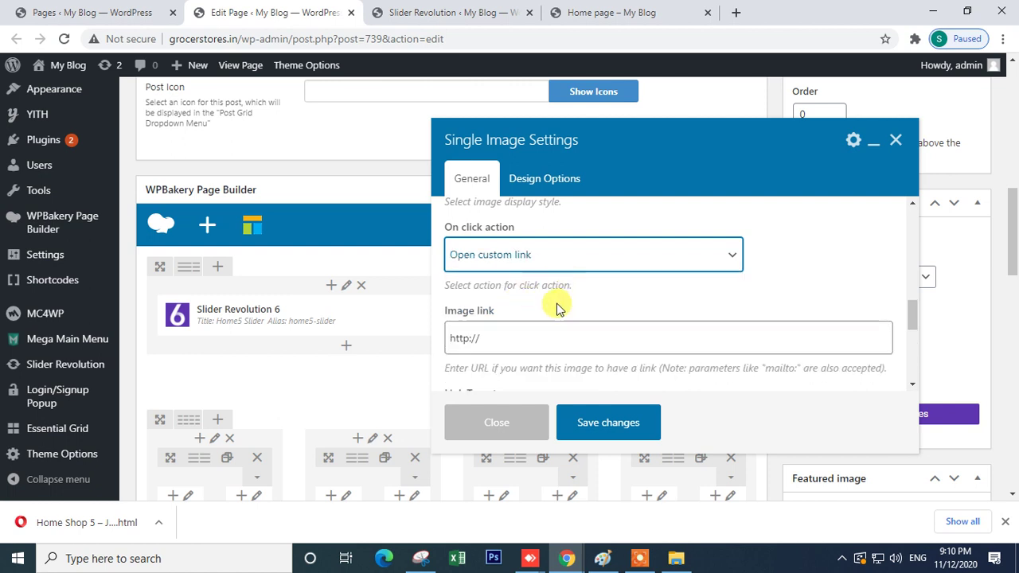
left_click(429, 11)
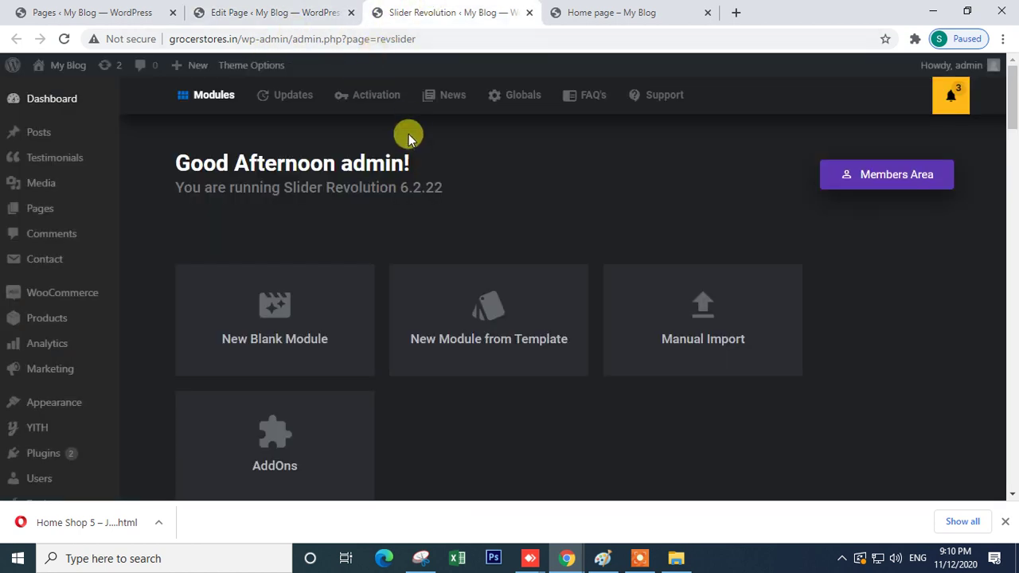
left_click(102, 10)
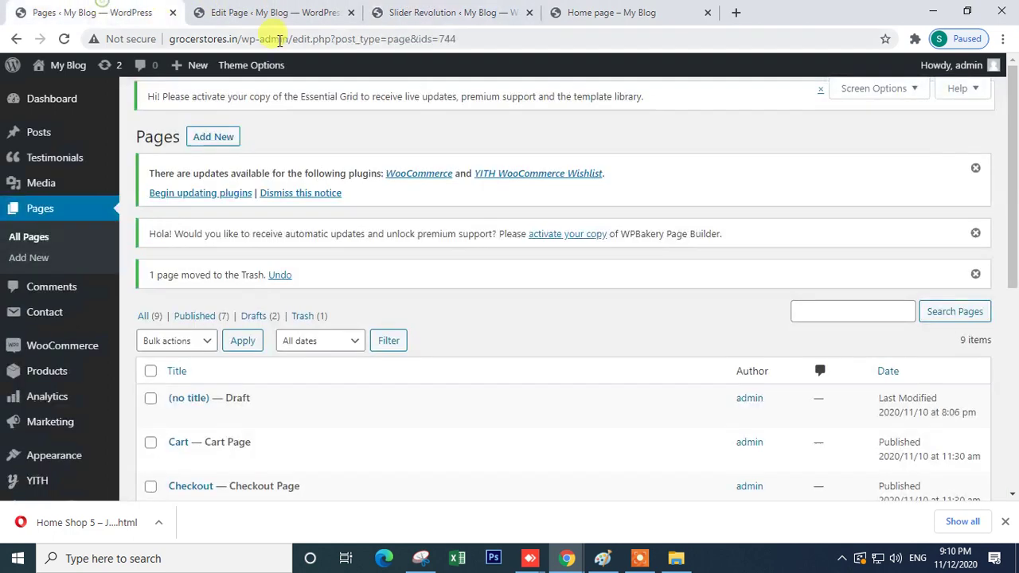
left_click_drag(241, 38, 566, 33)
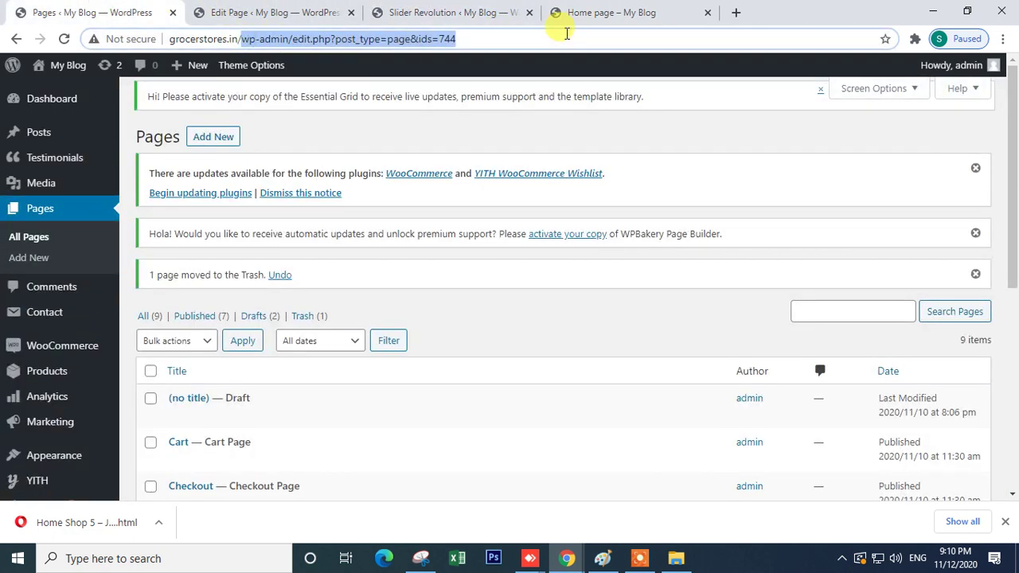
type("shop")
key("ctrl+a")
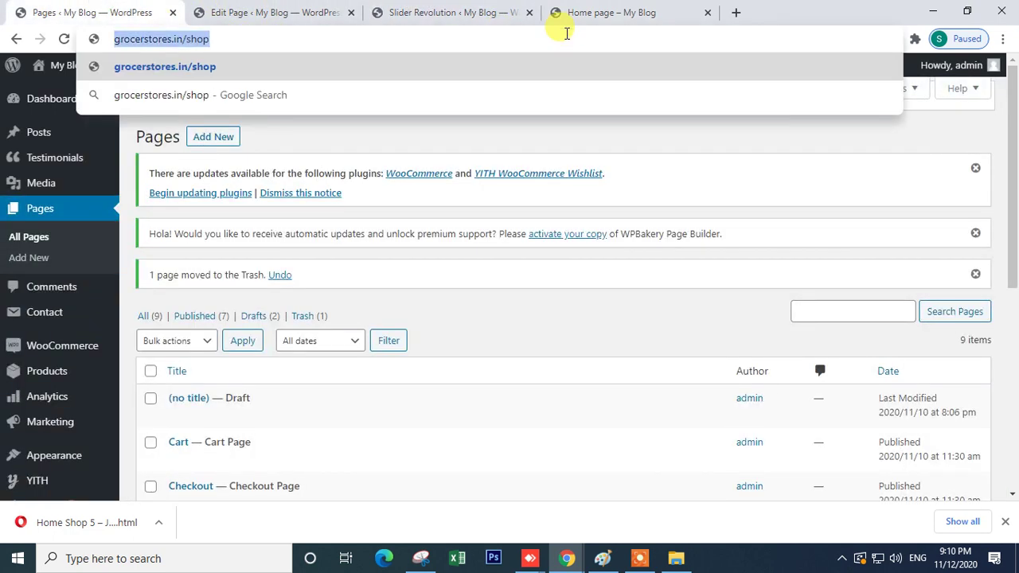
left_click(570, 13)
left_click(478, 13)
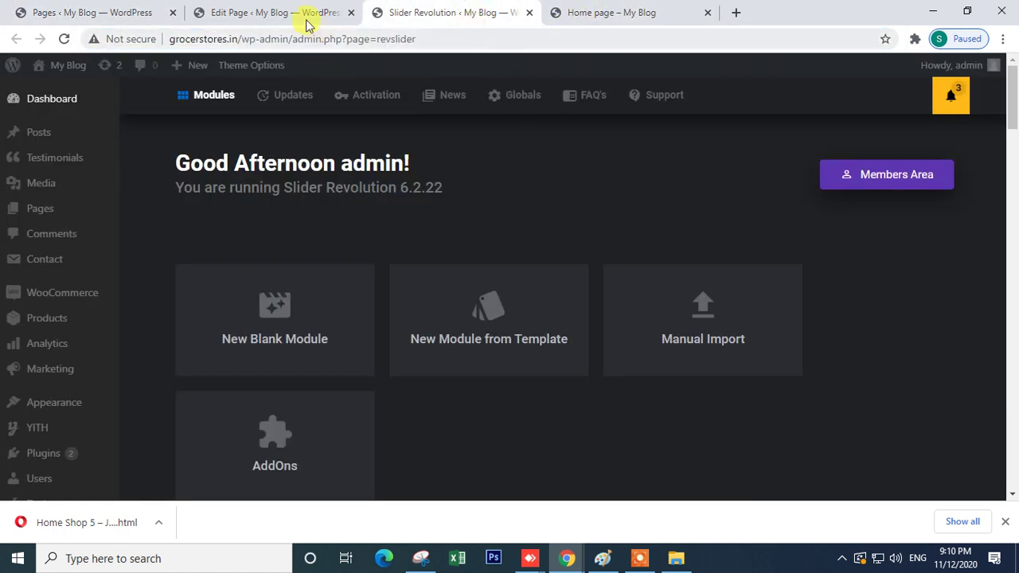
left_click(309, 16)
triple_click(487, 332)
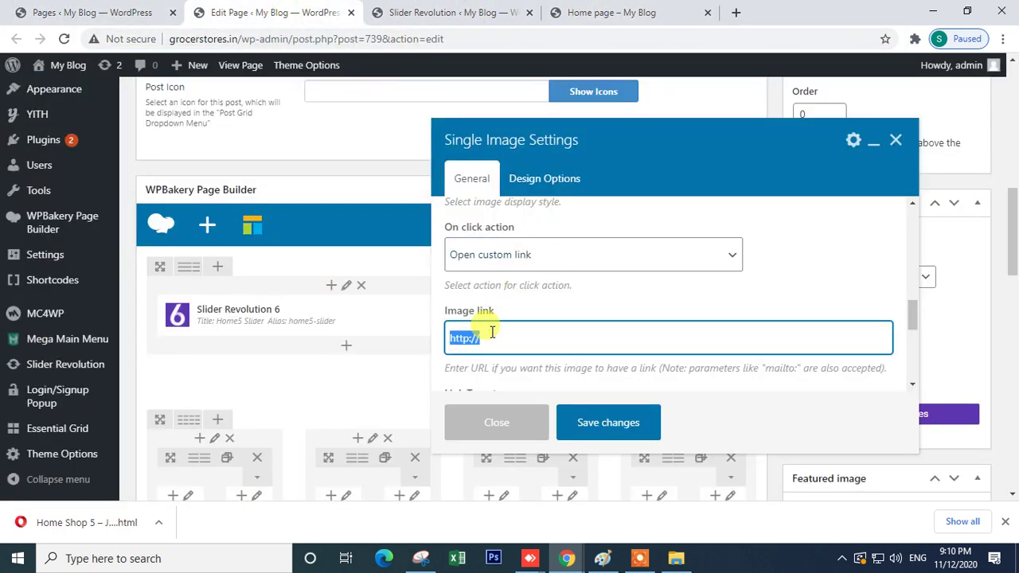
- Set the image's Link Target to New window and CSS Animation to fadeIn
scroll(586, 353, "down", 2)
left_click(553, 268)
left_click(516, 312)
scroll(545, 301, "down", 3)
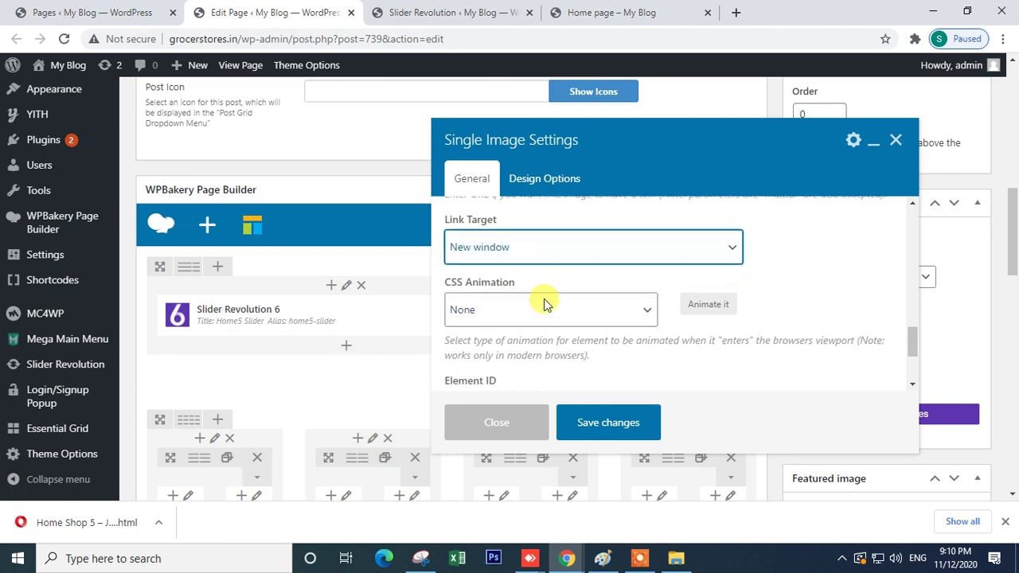
scroll(541, 310, "up", 3)
left_click(533, 334)
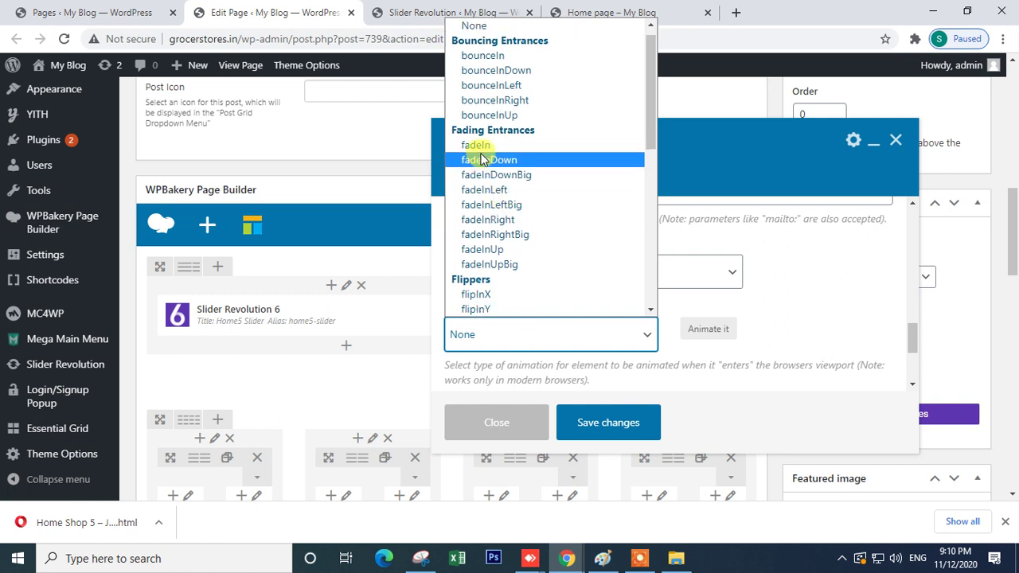
left_click(480, 147)
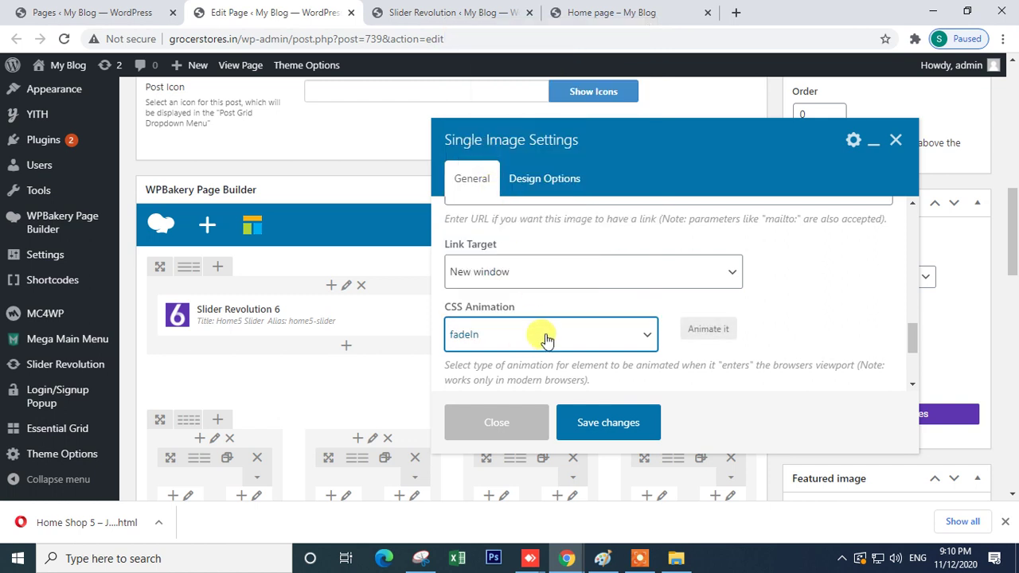
- Set the Image style to Rounded and review the remaining image settings
scroll(629, 306, "up", 3)
scroll(629, 309, "up", 5)
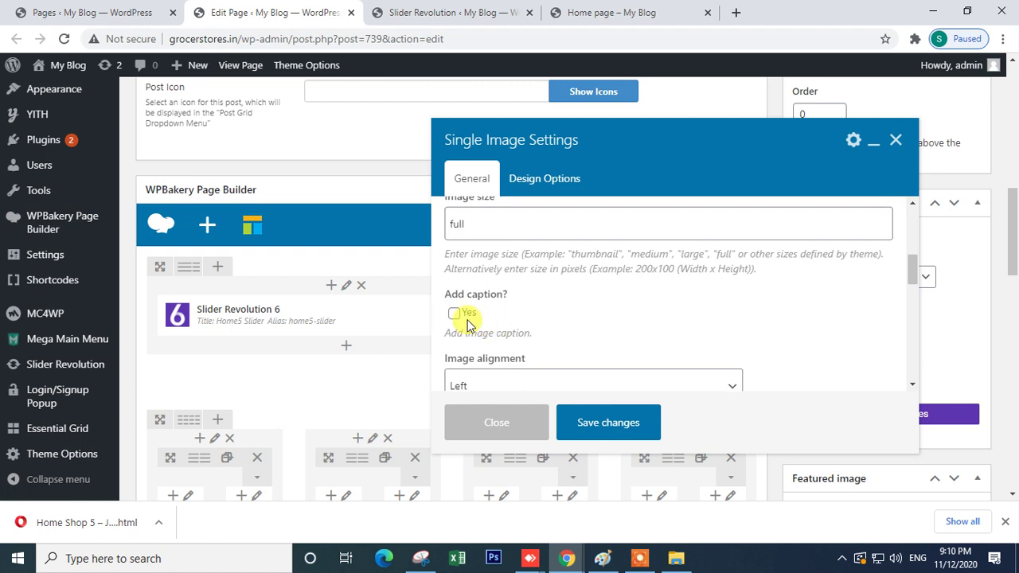
scroll(546, 330, "down", 2)
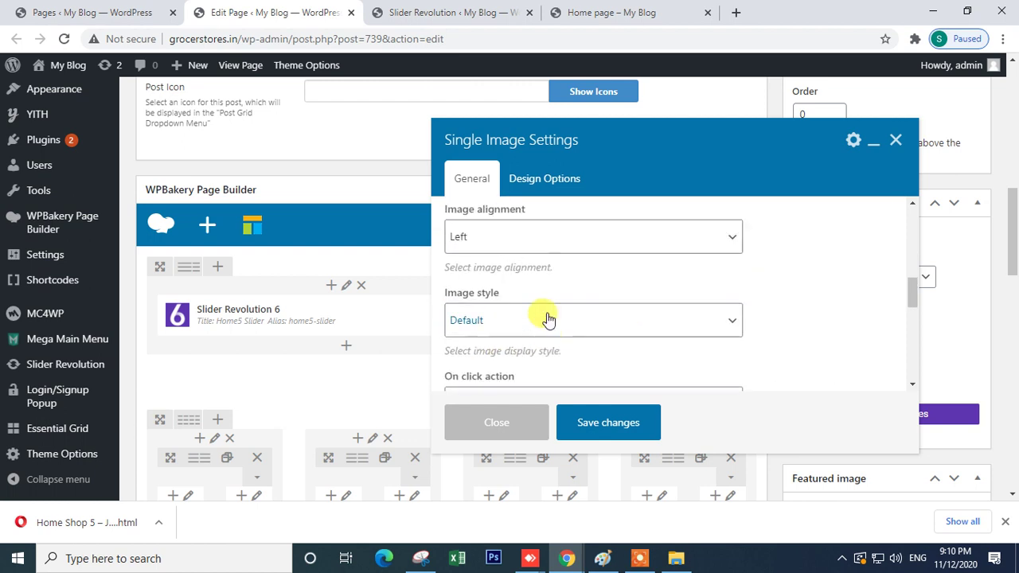
left_click(551, 329)
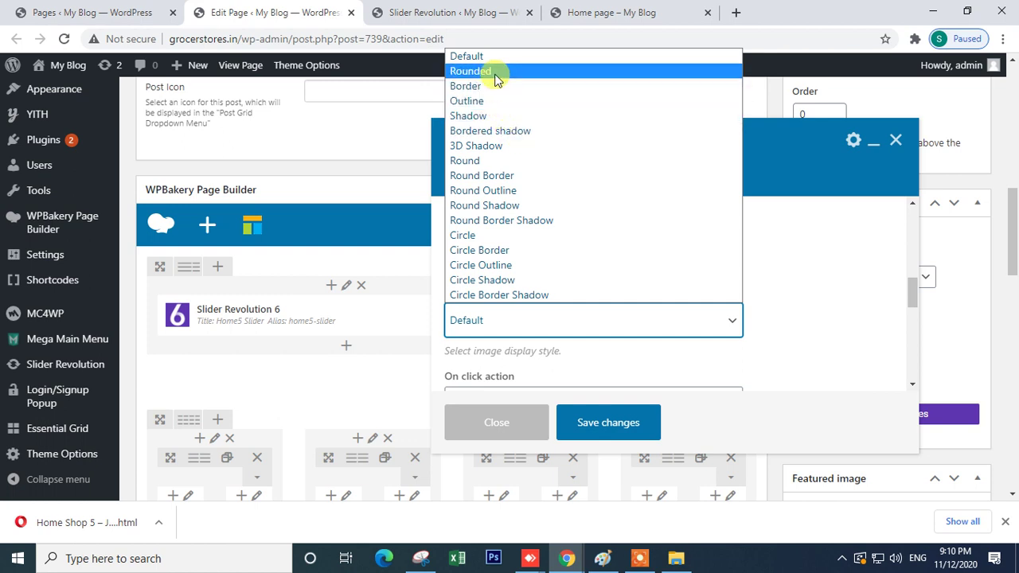
left_click(495, 72)
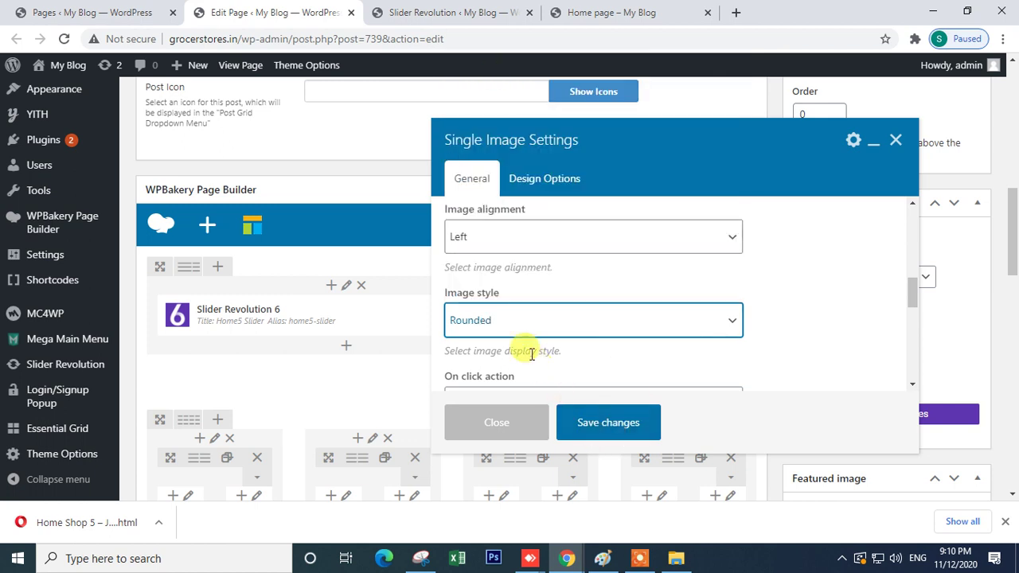
scroll(528, 348, "down", 2)
scroll(527, 295, "down", 4)
scroll(504, 326, "up", 2)
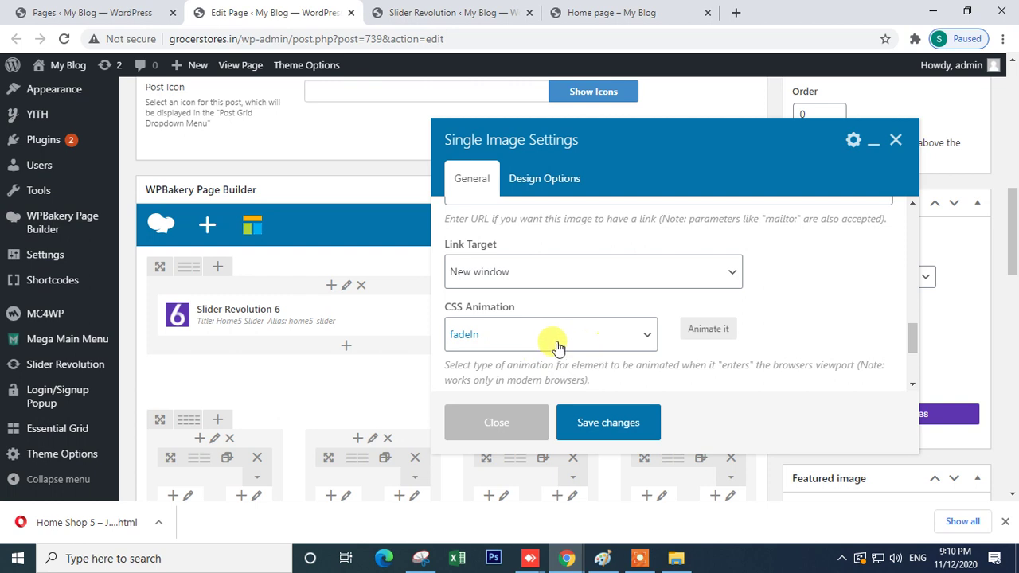
scroll(584, 356, "down", 2)
scroll(582, 353, "down", 1)
scroll(530, 334, "up", 4)
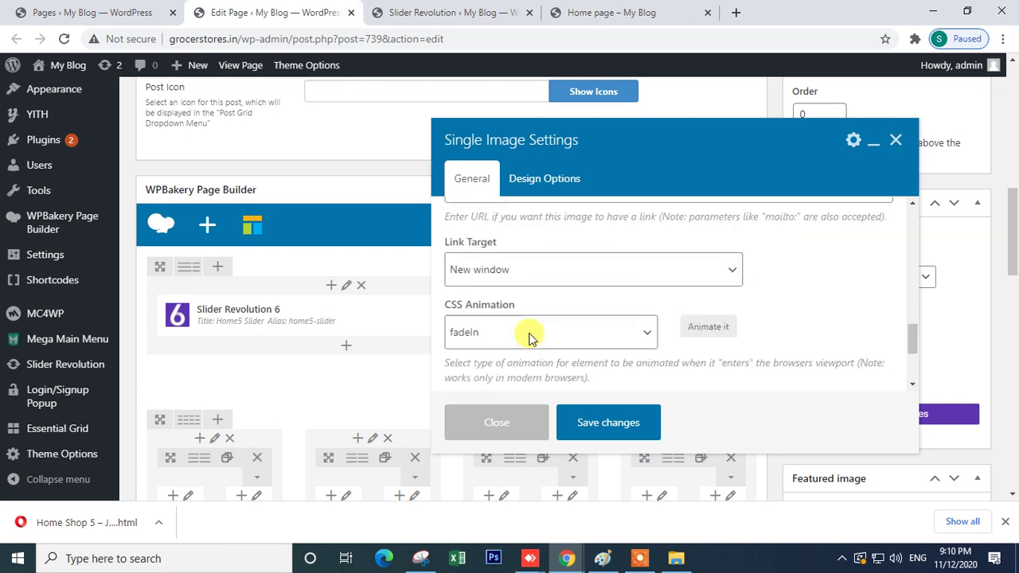
scroll(541, 333, "up", 5)
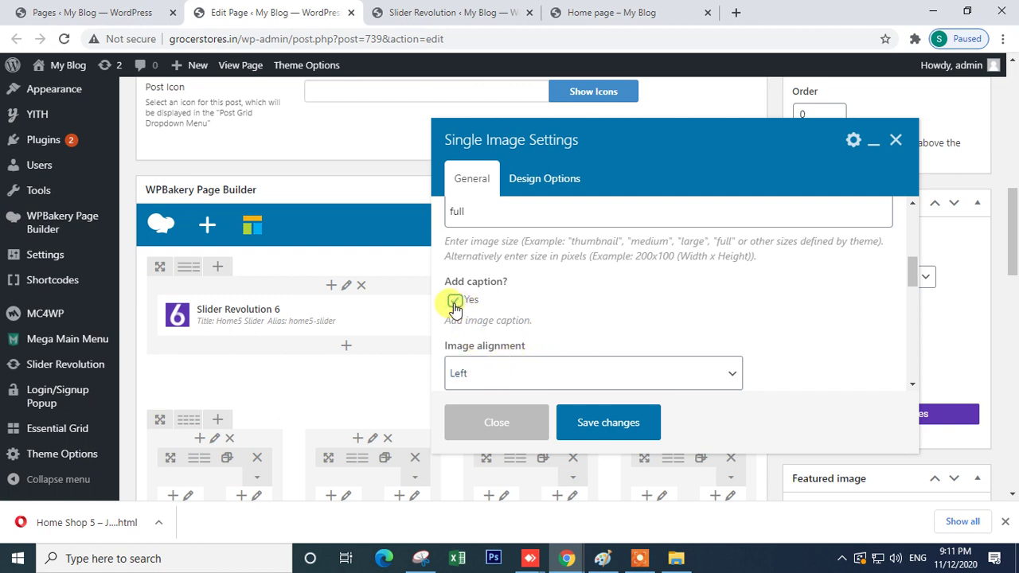
scroll(536, 313, "up", 5)
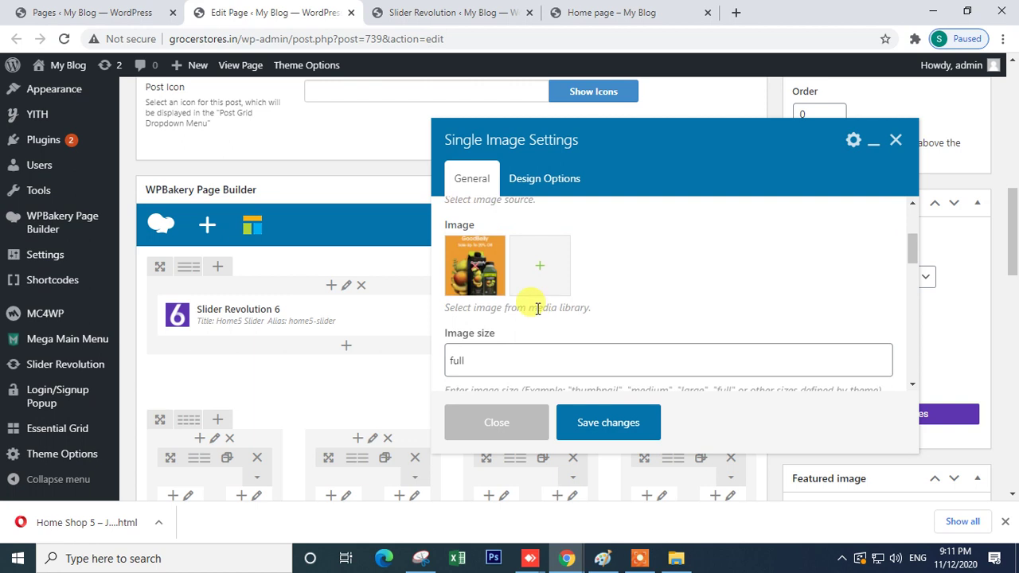
scroll(537, 314, "down", 5)
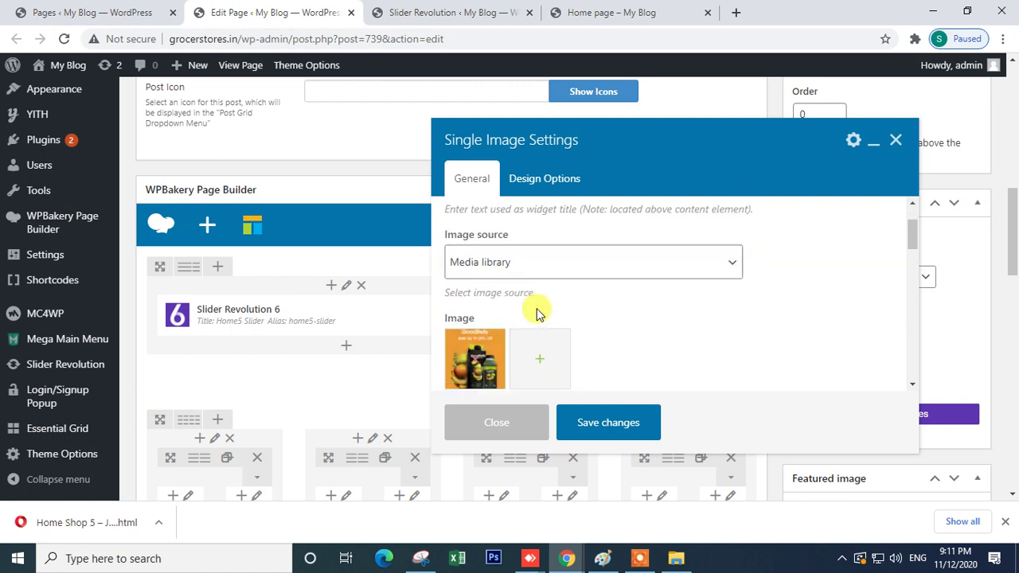
scroll(536, 315, "down", 3)
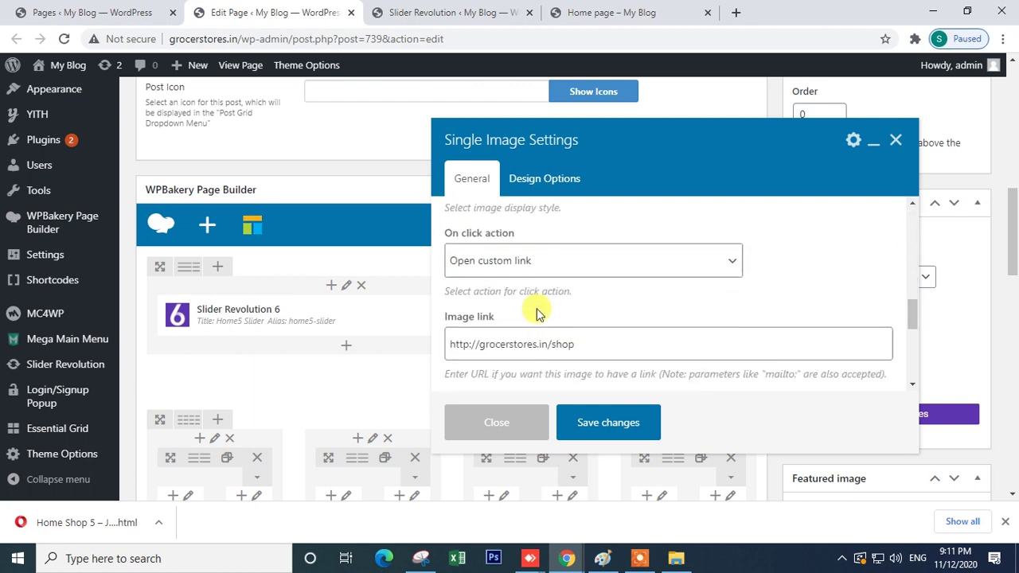
scroll(536, 308, "up", 10)
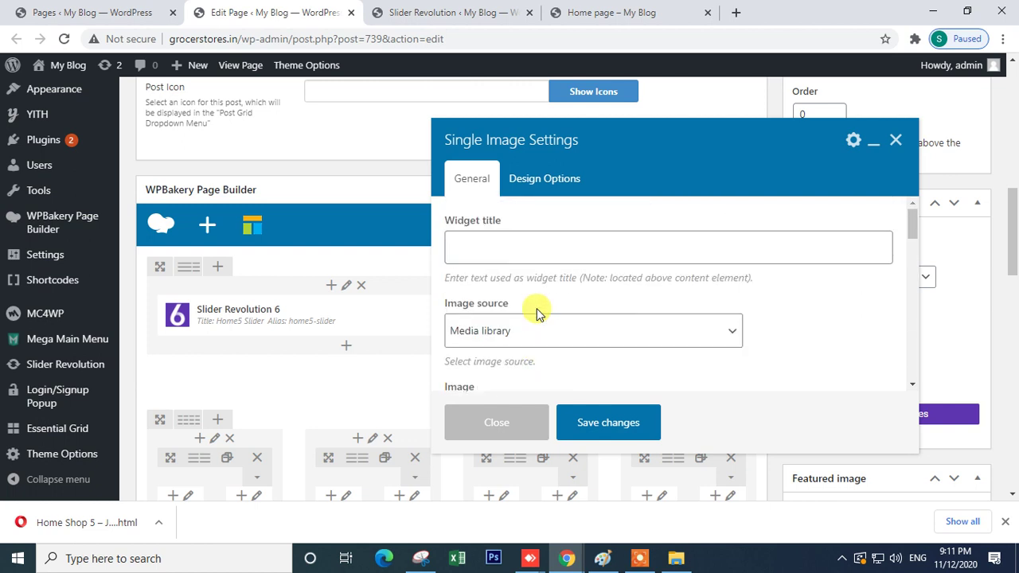
- Check the design options, then set the Single Image size to full
left_click(529, 180)
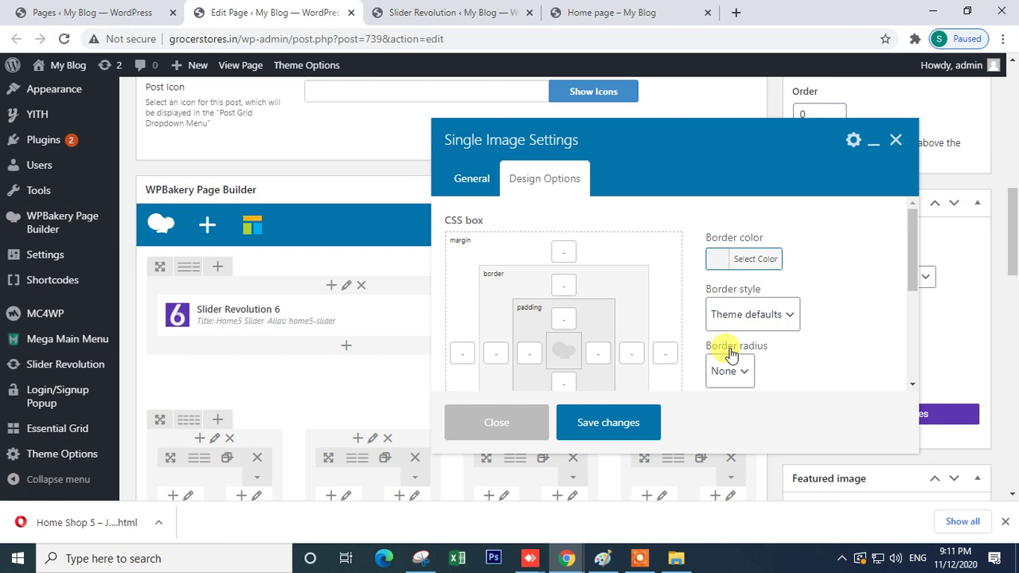
scroll(719, 383, "down", 5)
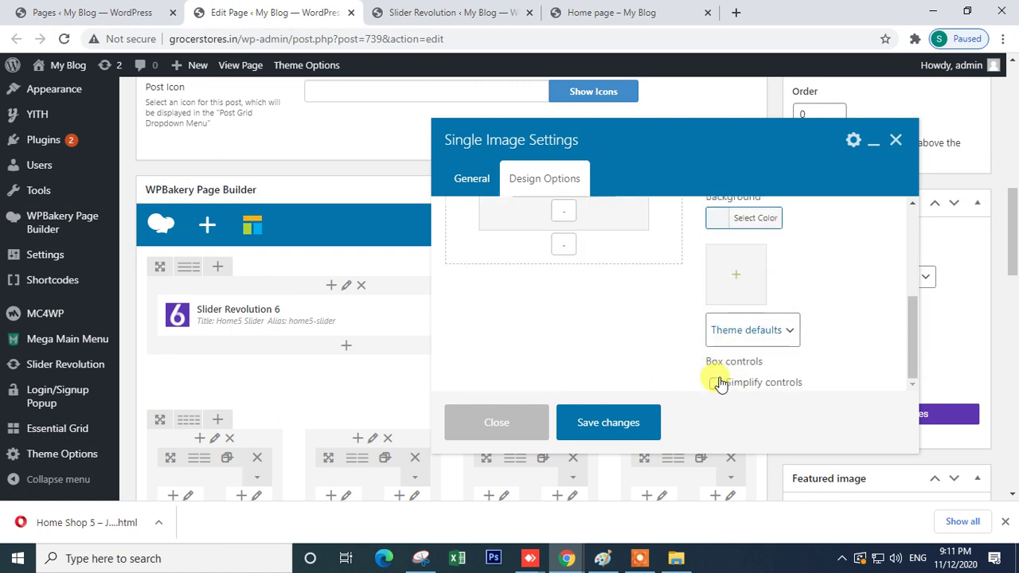
left_click(473, 178)
scroll(505, 340, "down", 2)
scroll(494, 333, "down", 2)
scroll(482, 326, "up", 2)
left_click(585, 358)
left_click_drag(913, 254, 913, 269)
left_click_drag(635, 348, 674, 349)
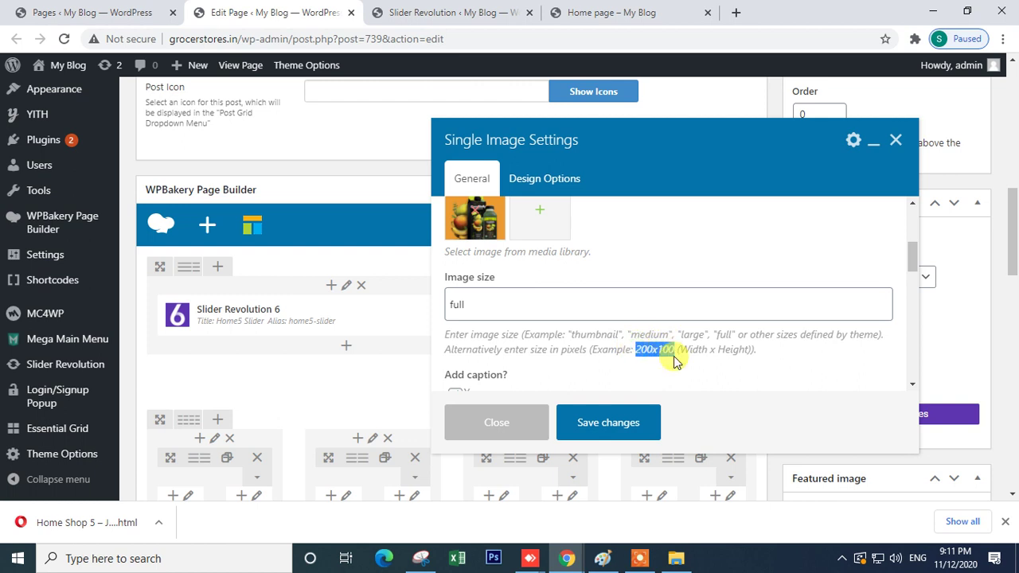
left_click(498, 301)
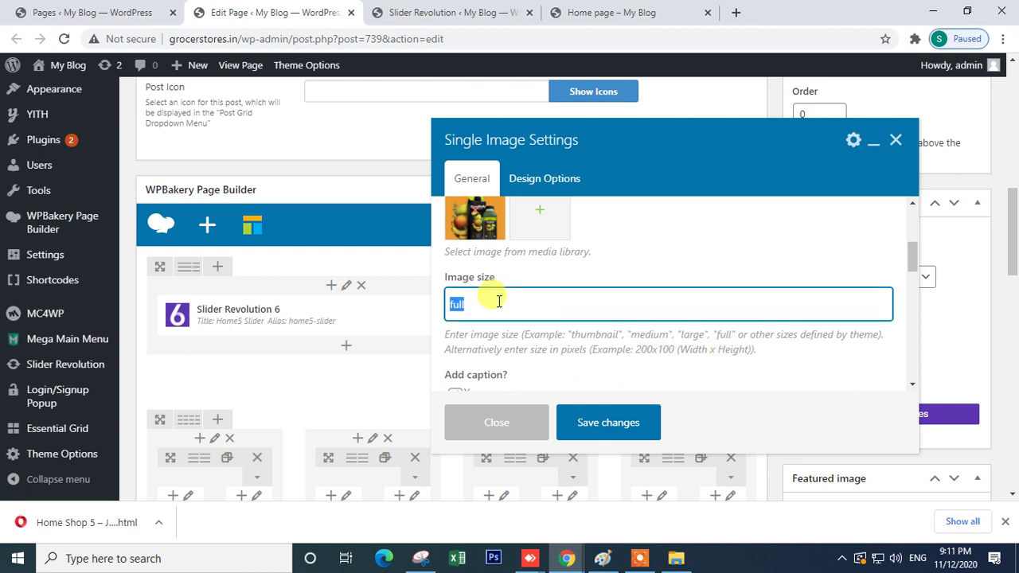
- Save the Single Image settings, update the Home page, and bring up the Slider Revolution dashboard
left_click(596, 423)
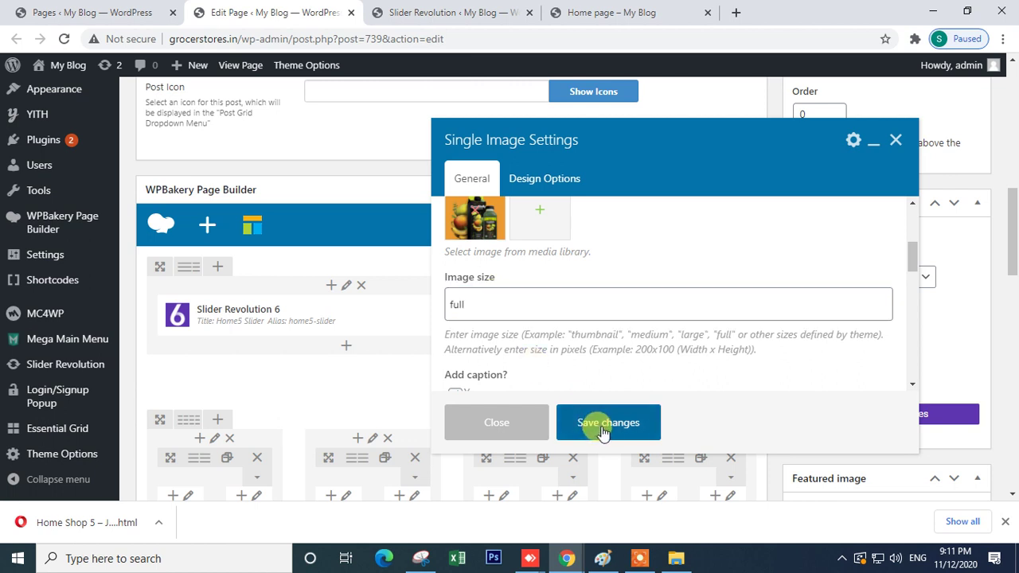
scroll(698, 359, "up", 6)
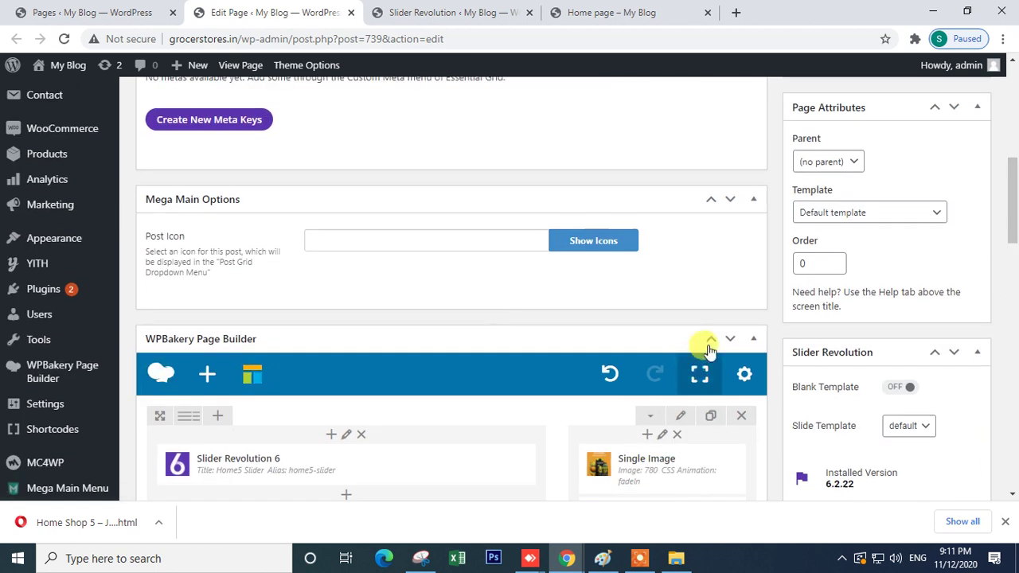
left_click(952, 358)
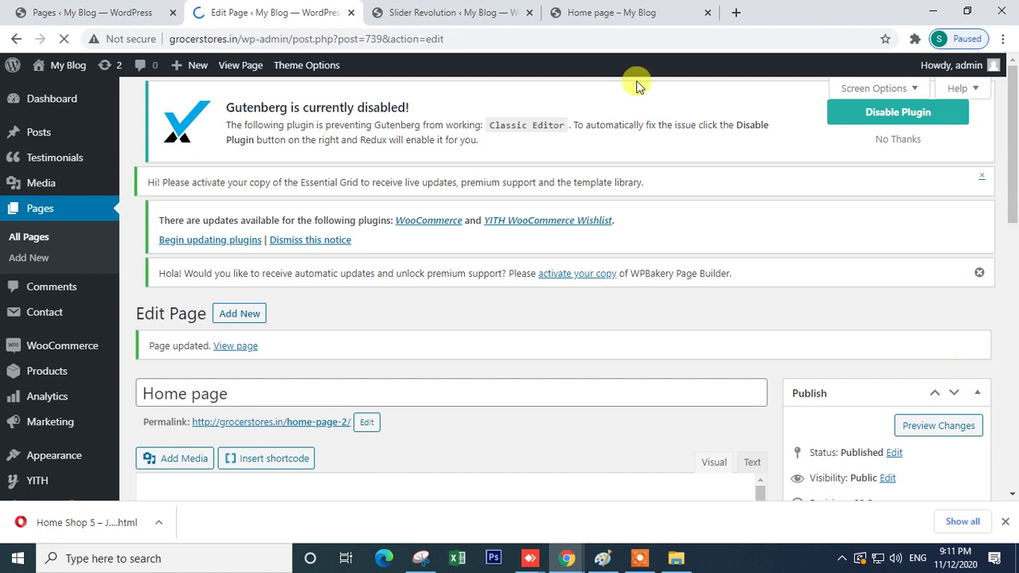
left_click(485, 12)
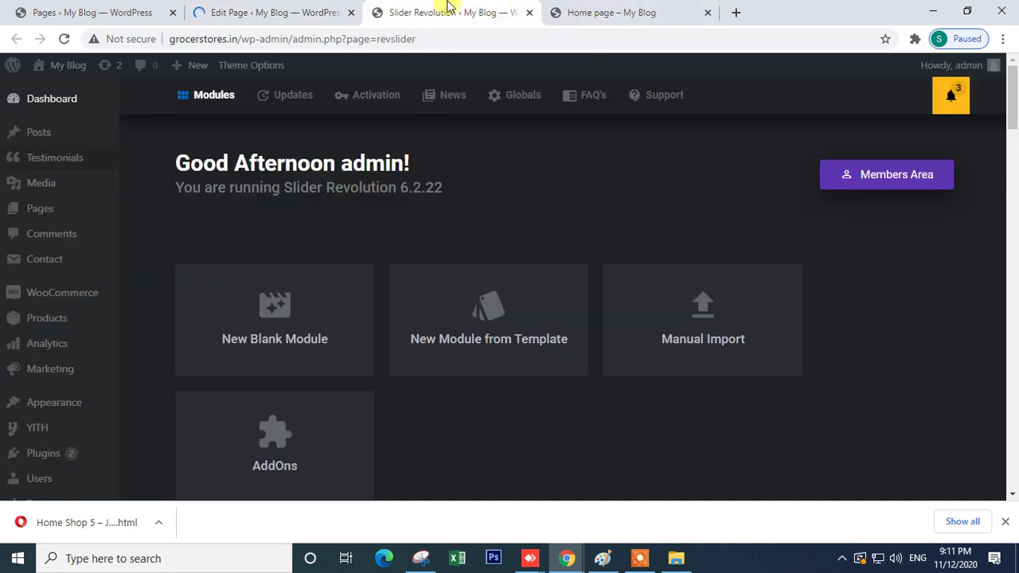
- Close the Slider Revolution tab, reload the live Home page, and reorder the browser tabs
left_click(530, 13)
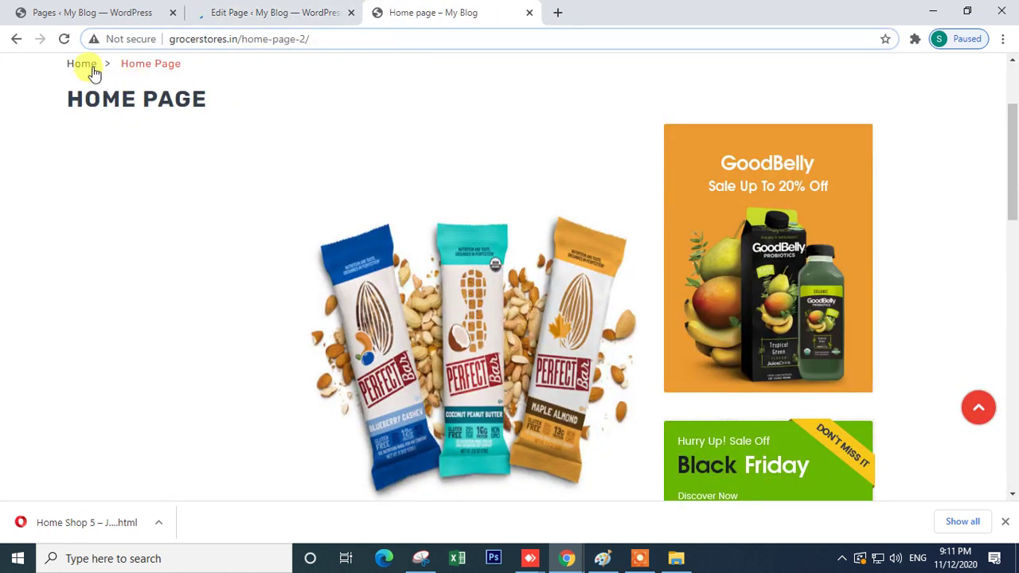
left_click(63, 39)
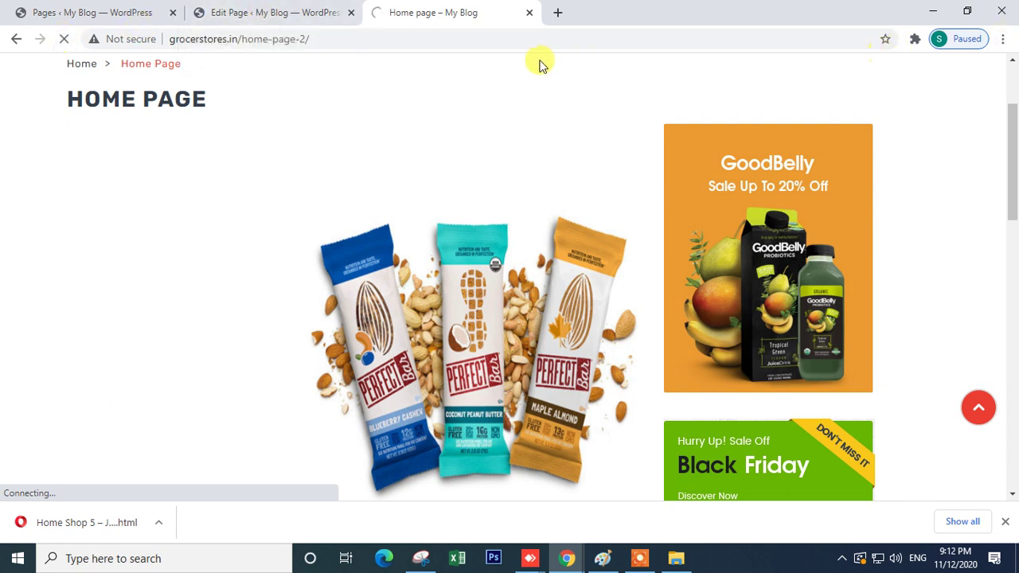
left_click_drag(227, 11, 396, 6)
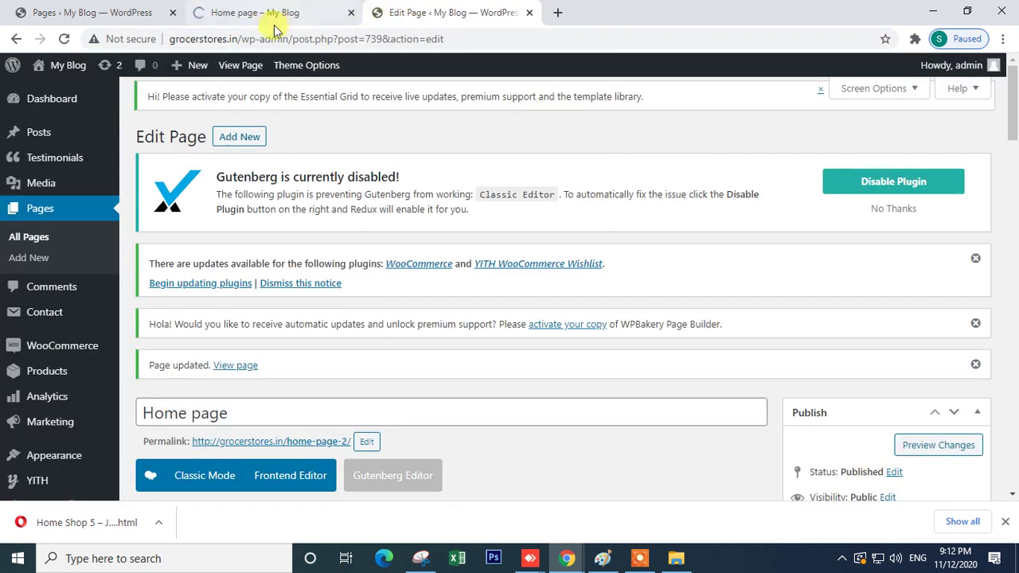
left_click(298, 16)
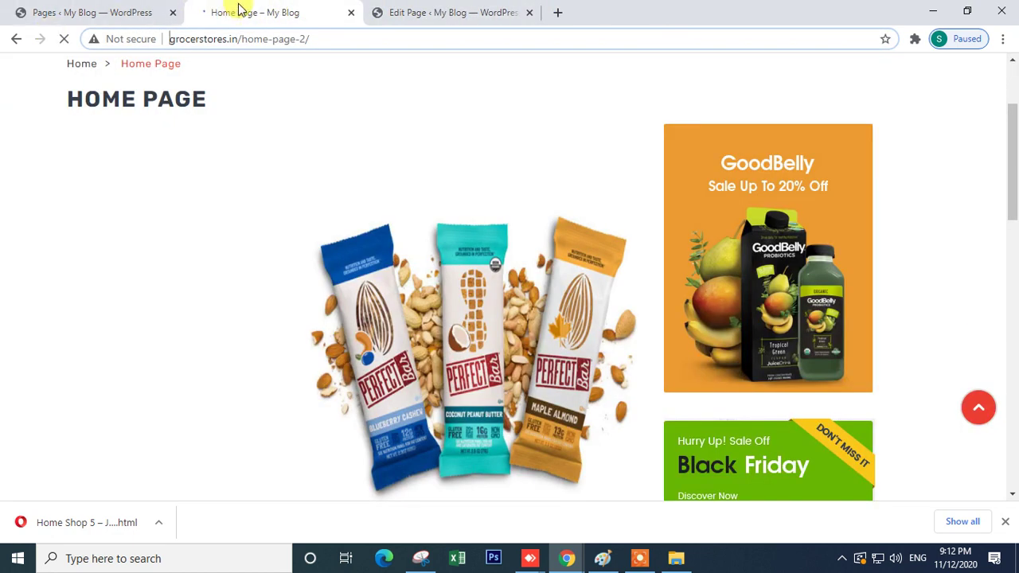
left_click_drag(239, 7, 458, 7)
left_click(289, 11)
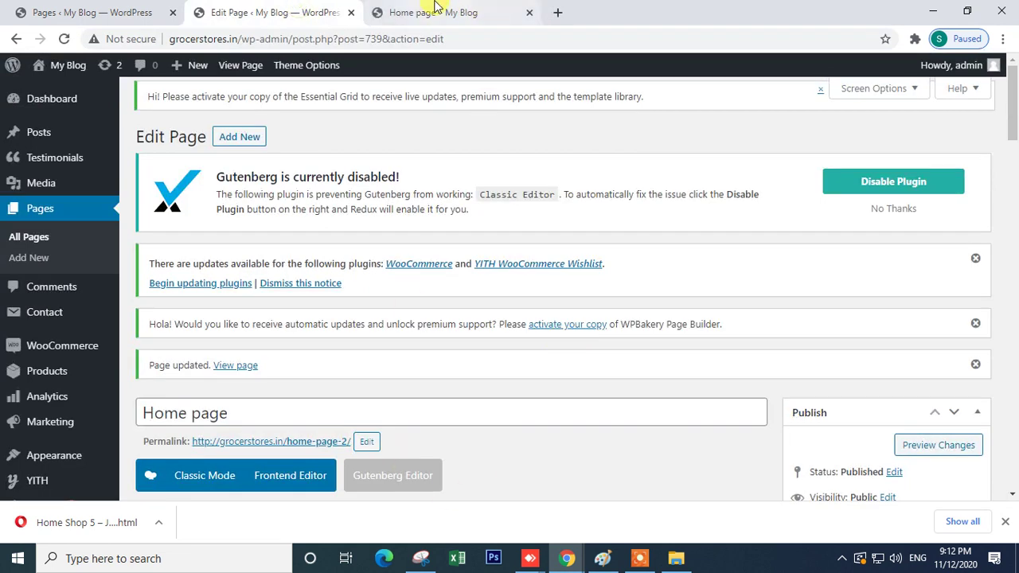
left_click(416, 8)
- Scroll through the live Home page and advance the new Home5 slider to another slide
scroll(743, 305, "down", 5)
scroll(236, 306, "up", 5)
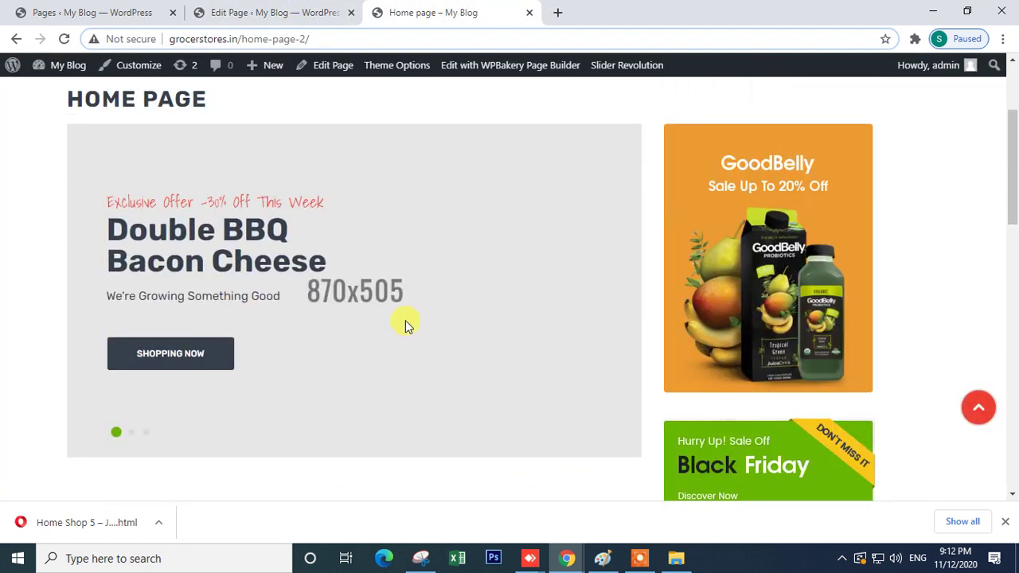
left_click(132, 434)
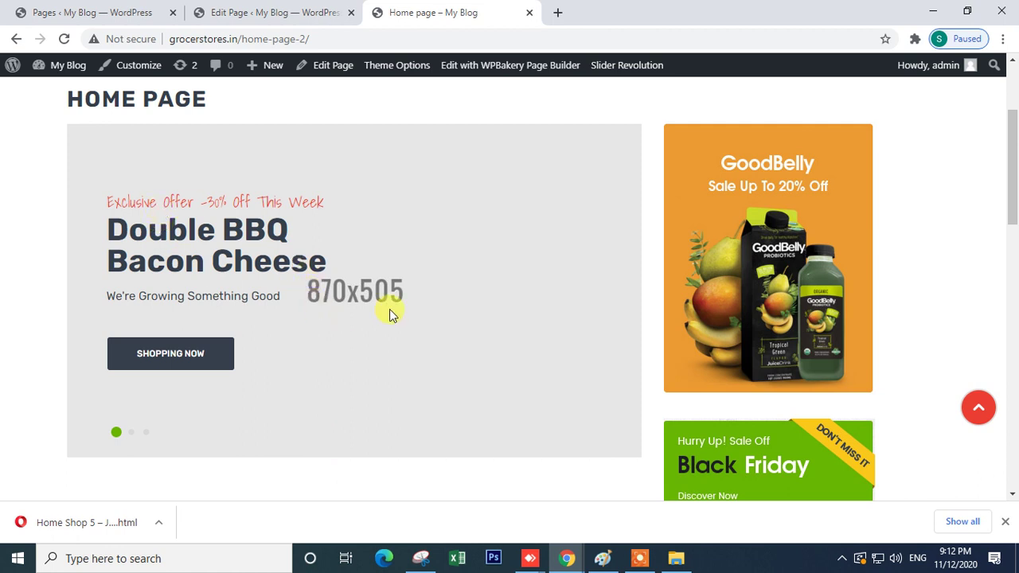
scroll(390, 351, "down", 5)
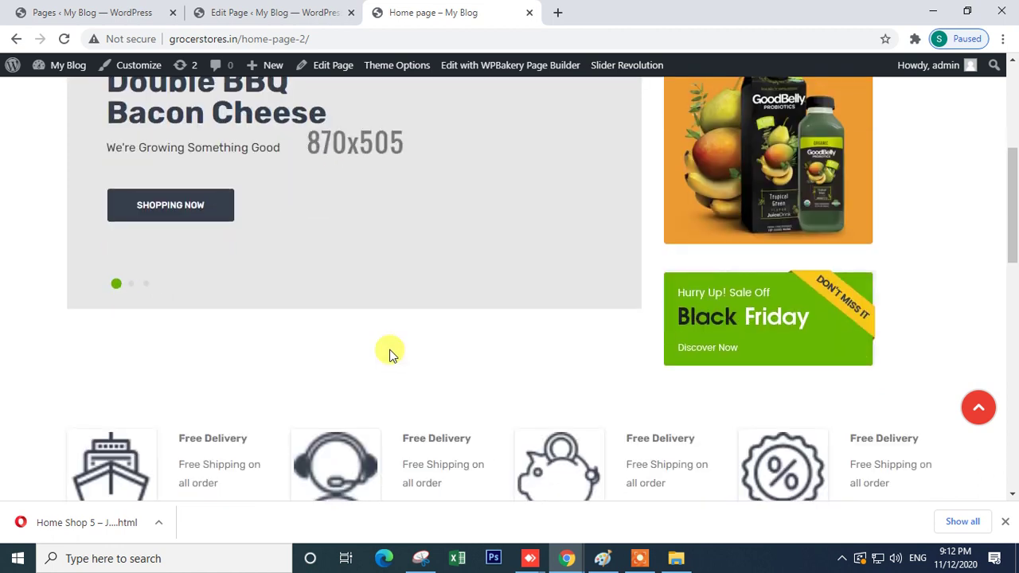
scroll(423, 333, "up", 6)
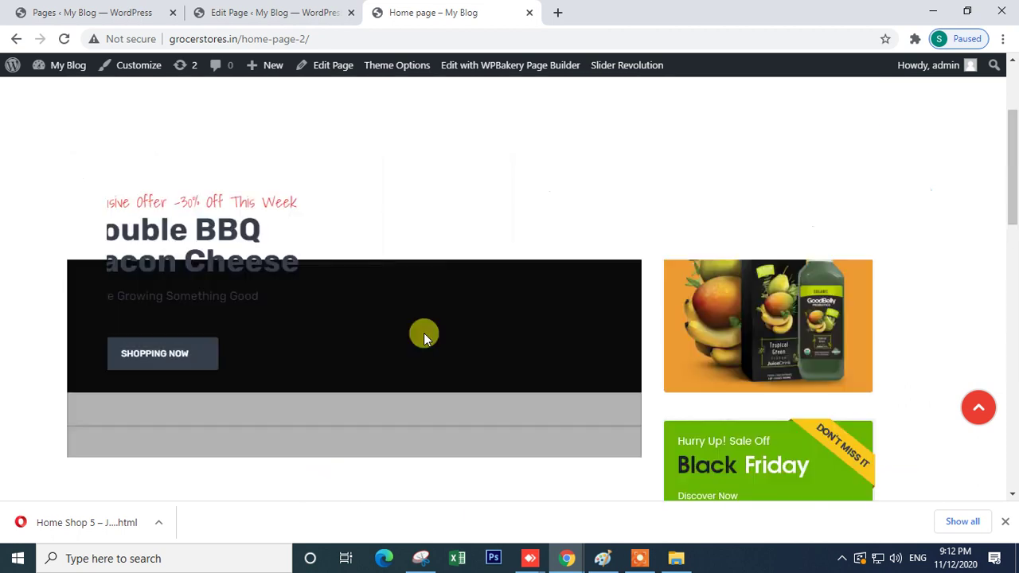
scroll(637, 376, "down", 2)
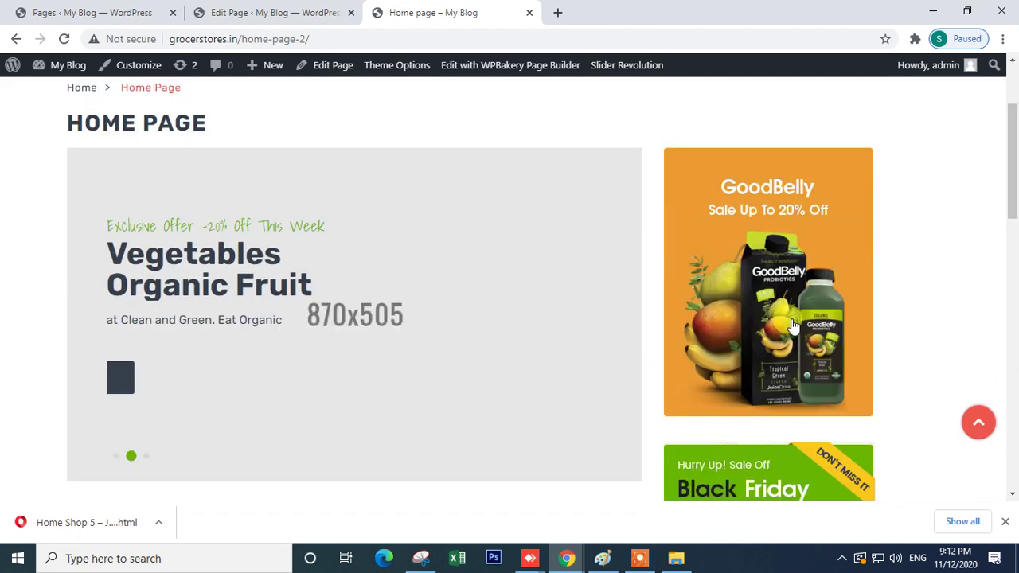
scroll(719, 289, "down", 4)
scroll(723, 234, "up", 5)
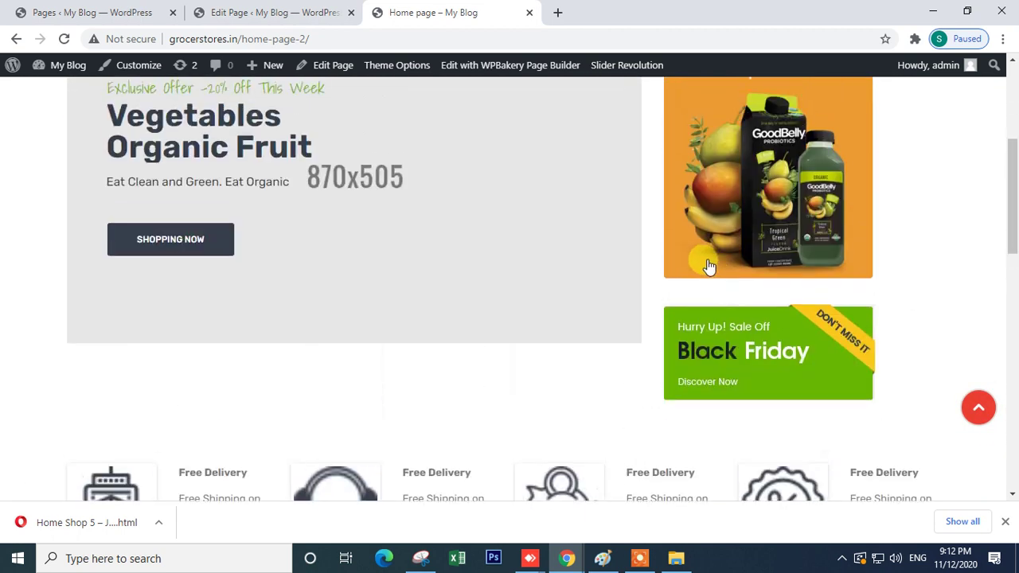
- Follow the GoodBelly banner link to the shop page, then close it and return to the editor
left_click(728, 289)
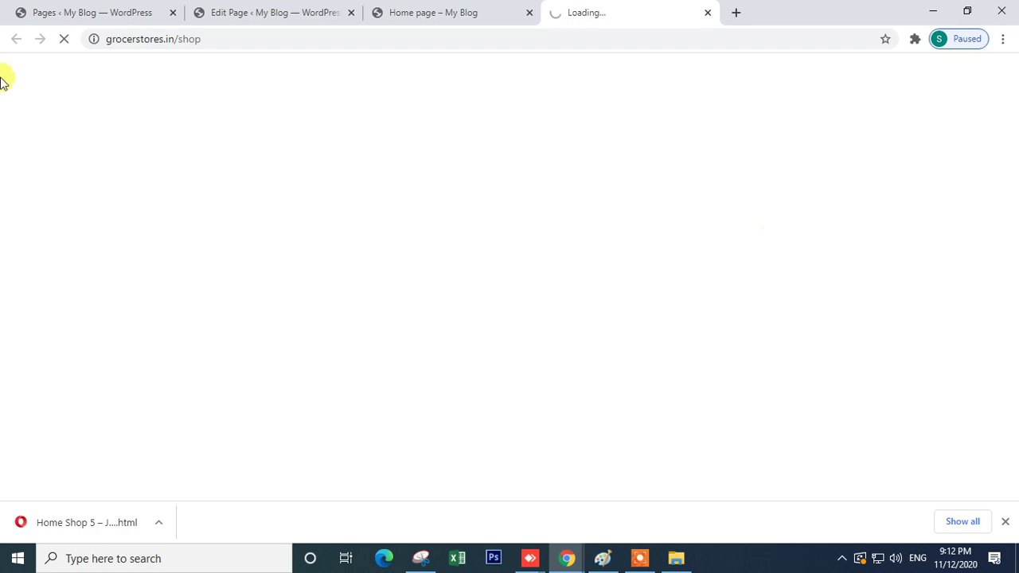
left_click(210, 39)
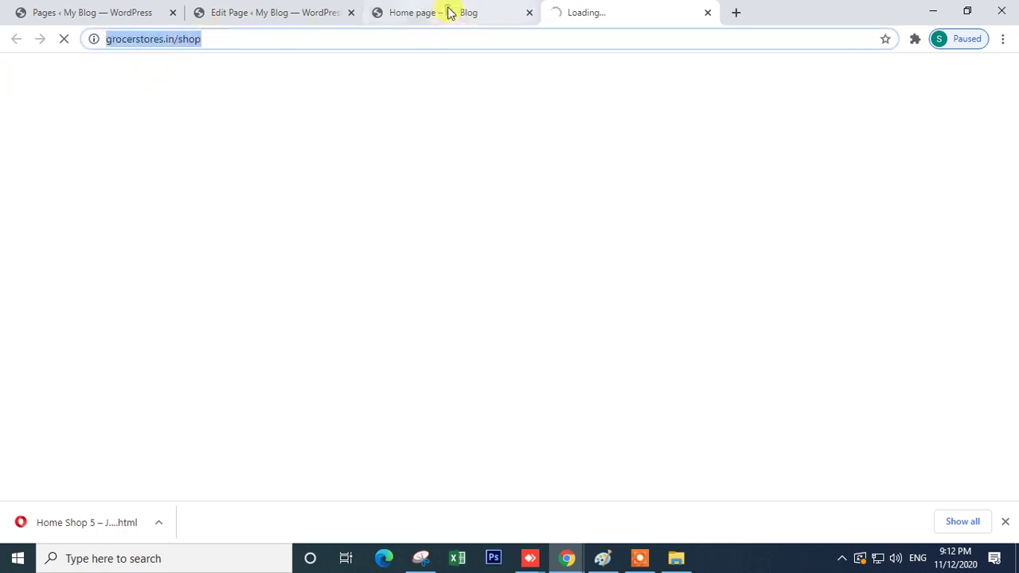
left_click(448, 10)
scroll(507, 205, "up", 2)
scroll(549, 227, "down", 2)
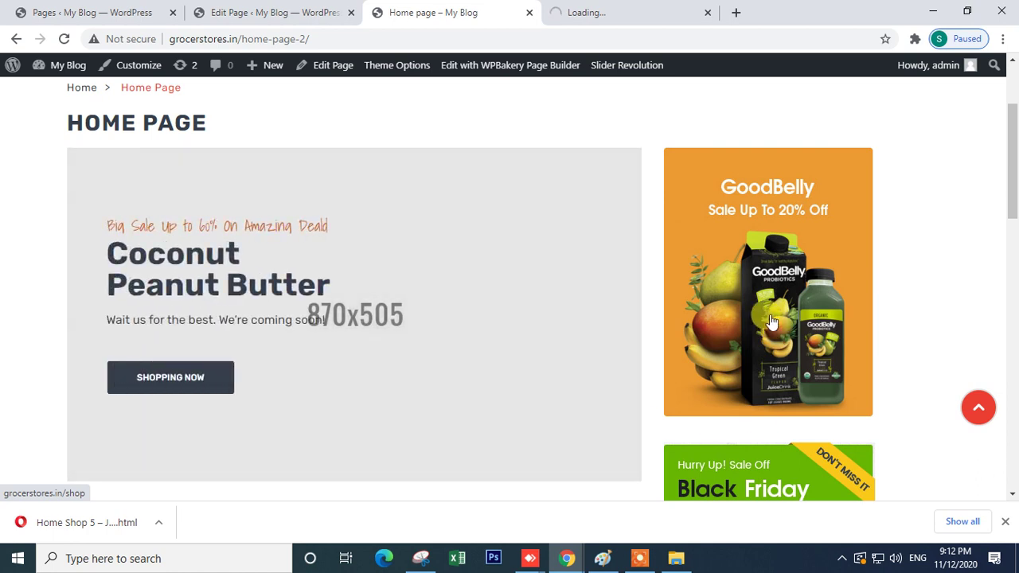
scroll(776, 322, "down", 2)
left_click(613, 15)
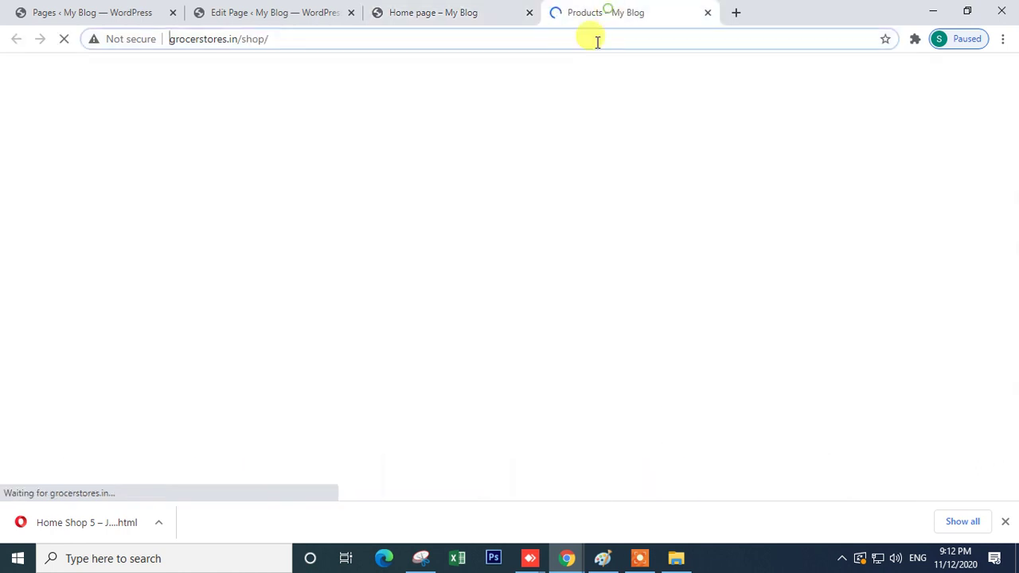
scroll(370, 267, "down", 3)
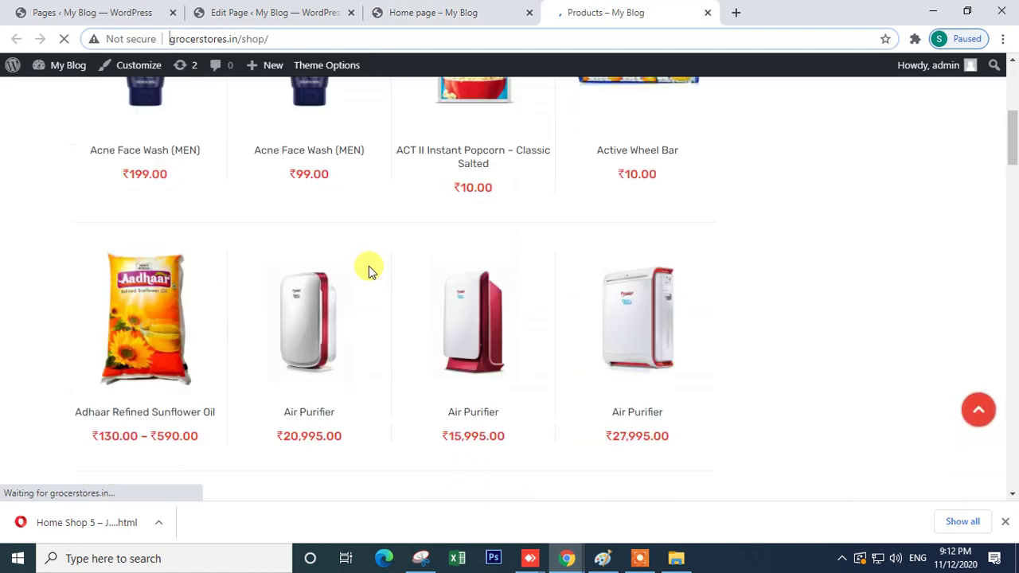
left_click(707, 13)
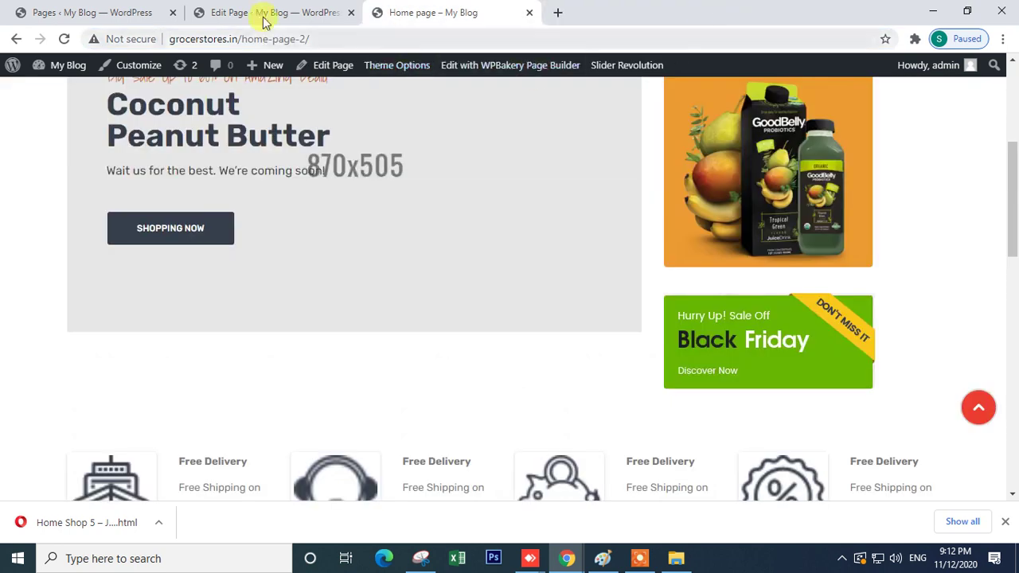
left_click(263, 12)
scroll(413, 356, "down", 4)
- Search the Add Element list for 'image', then close it without adding anything
scroll(412, 355, "down", 6)
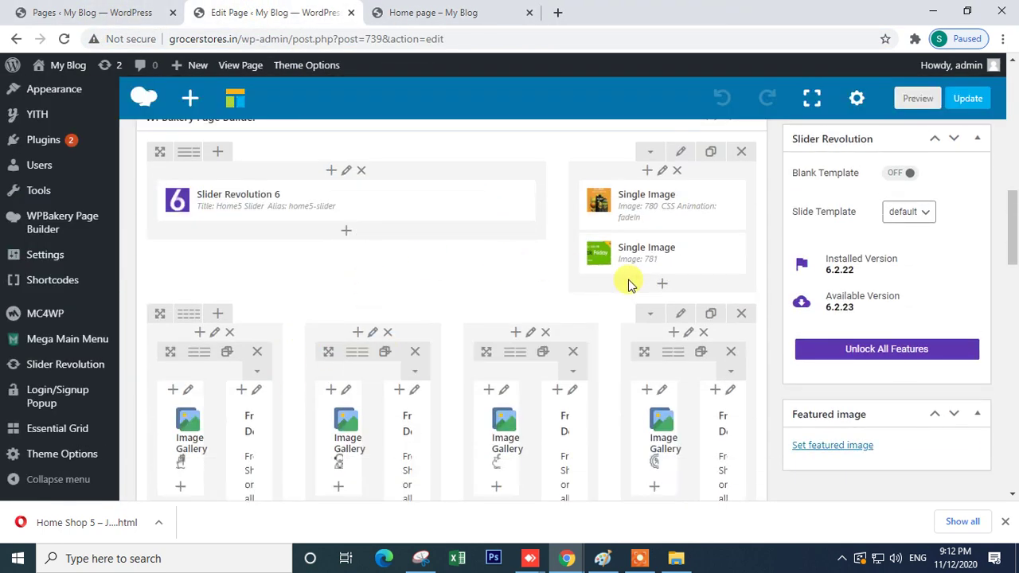
left_click(657, 286)
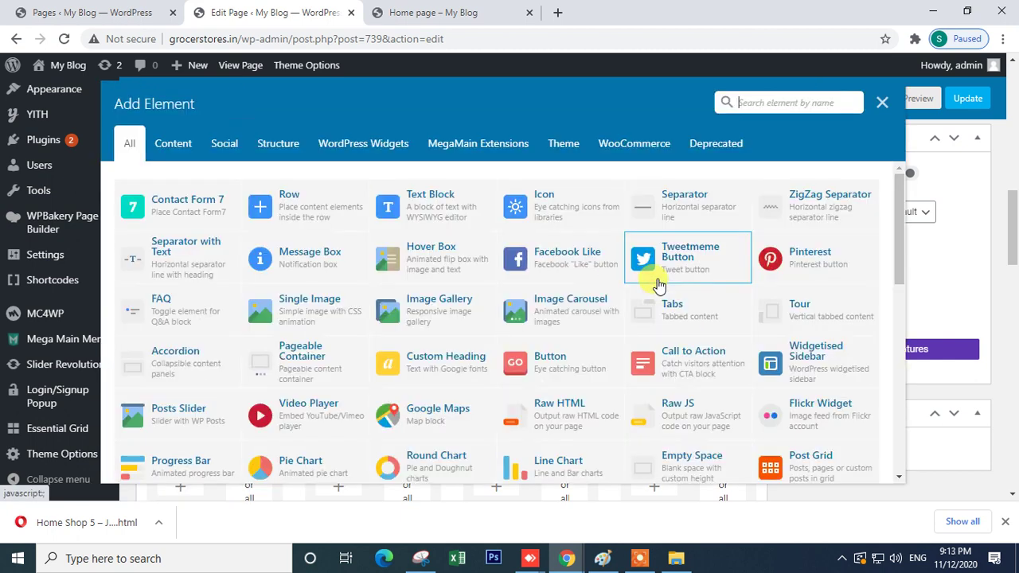
type("i")
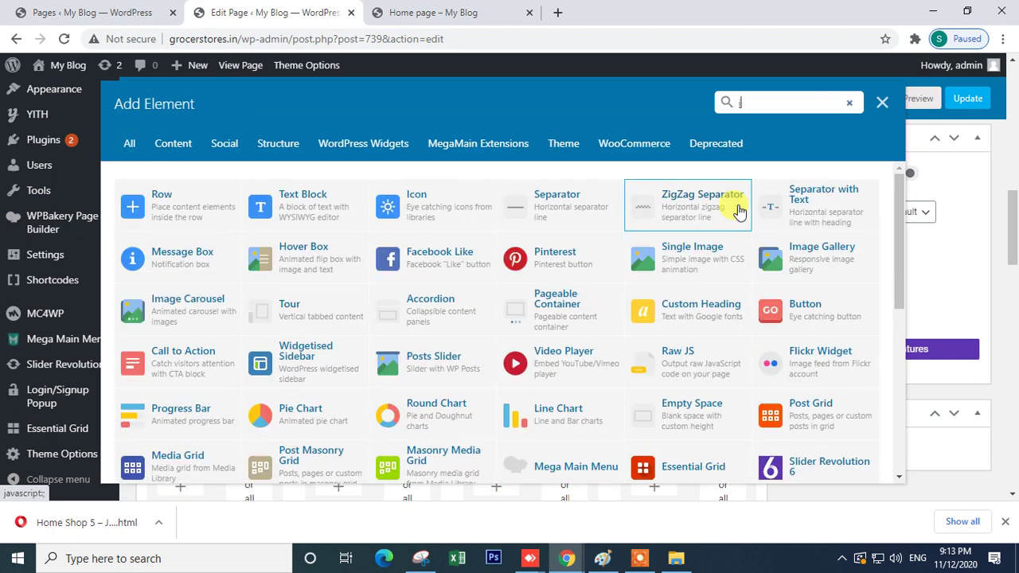
type("ga")
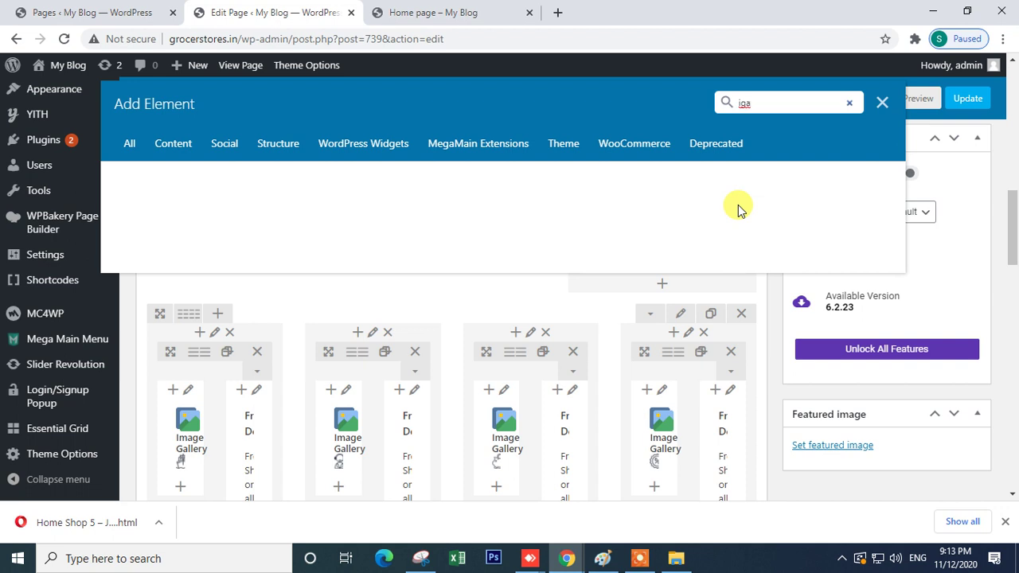
key("BackSpace")
key("BackSpace")
type("ma")
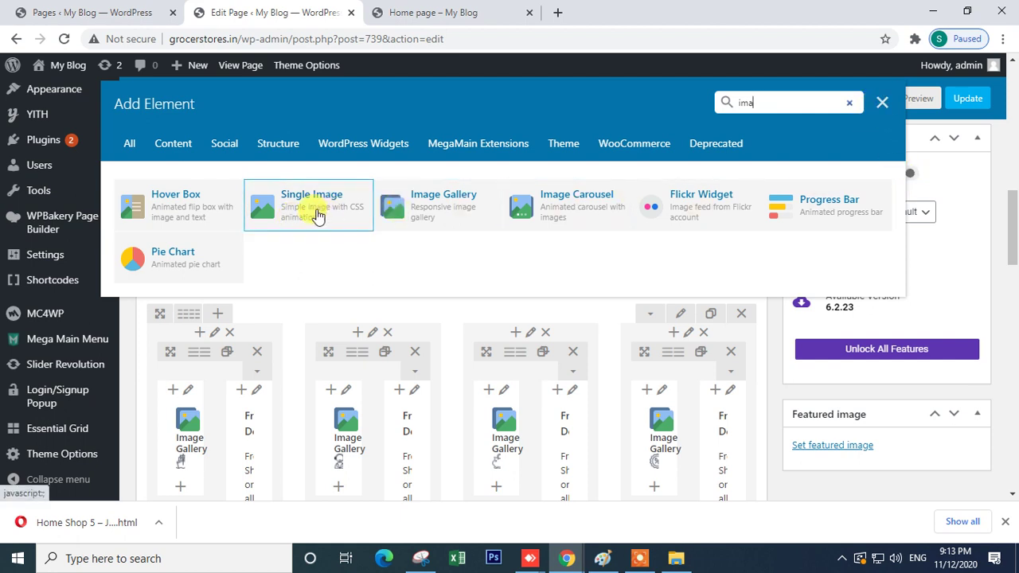
left_click(881, 104)
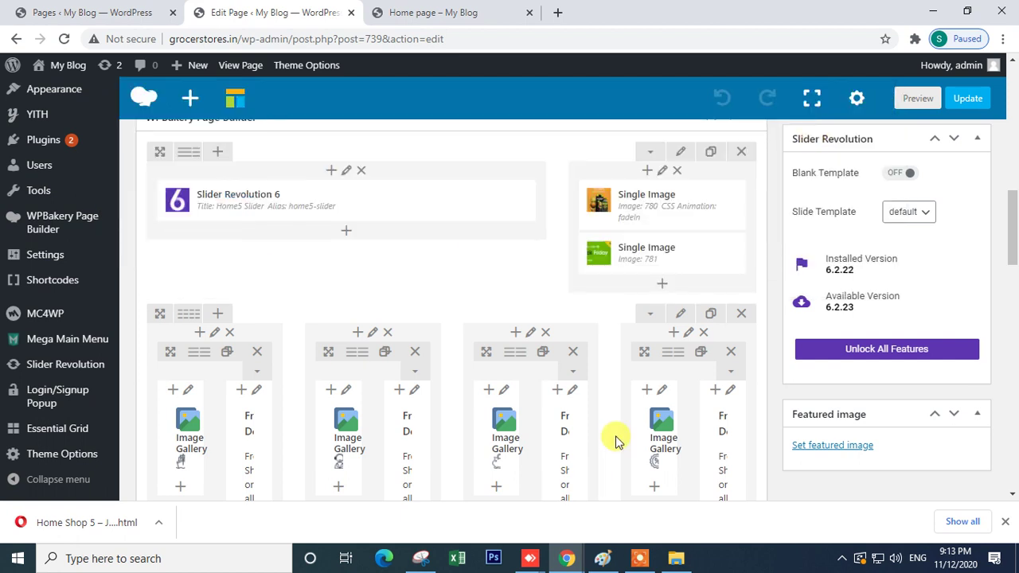
left_click(662, 285)
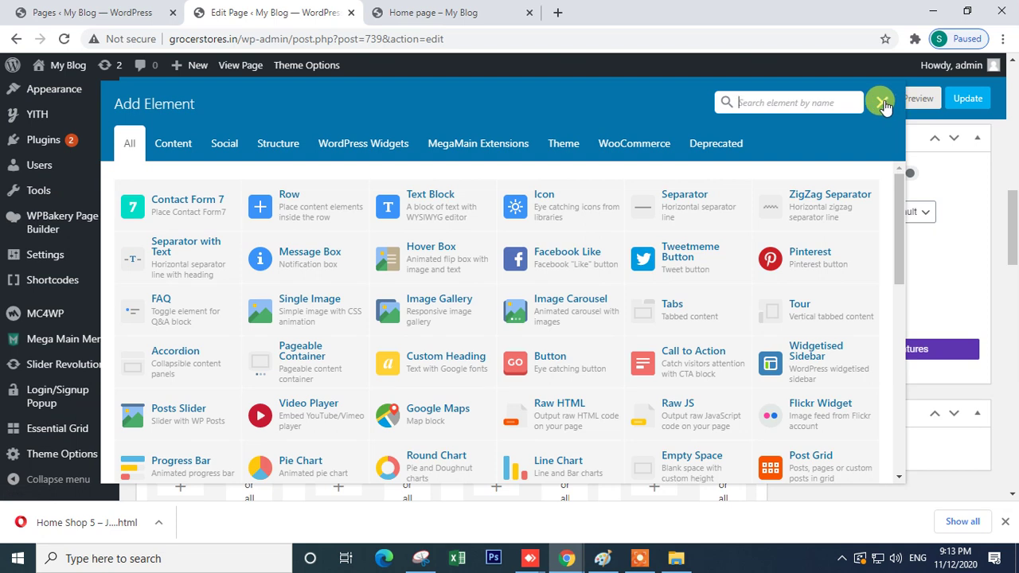
left_click(880, 102)
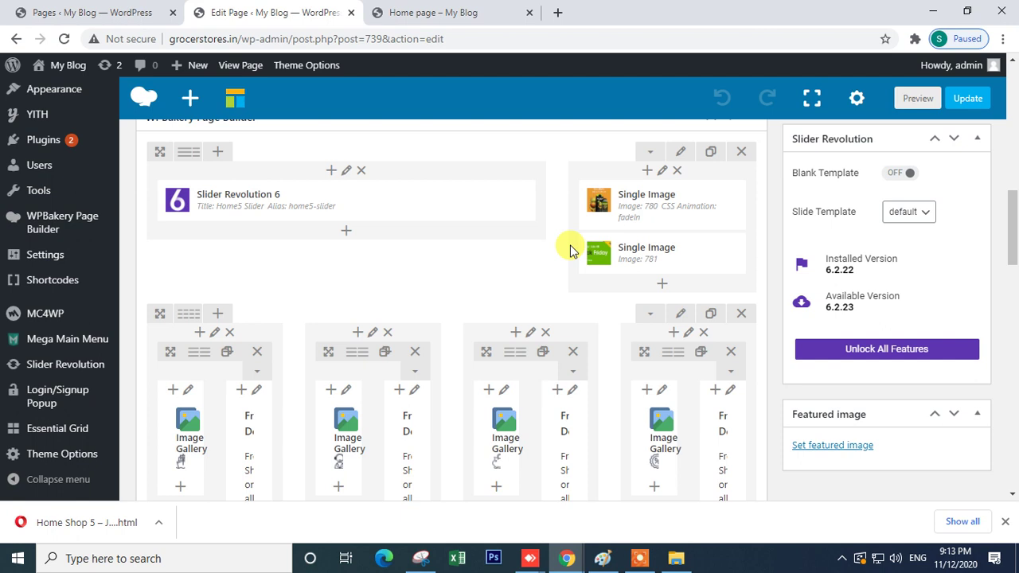
- Open Slider Revolution admin in a new tab, then return to the Home page editor
mouse_move(255, 216)
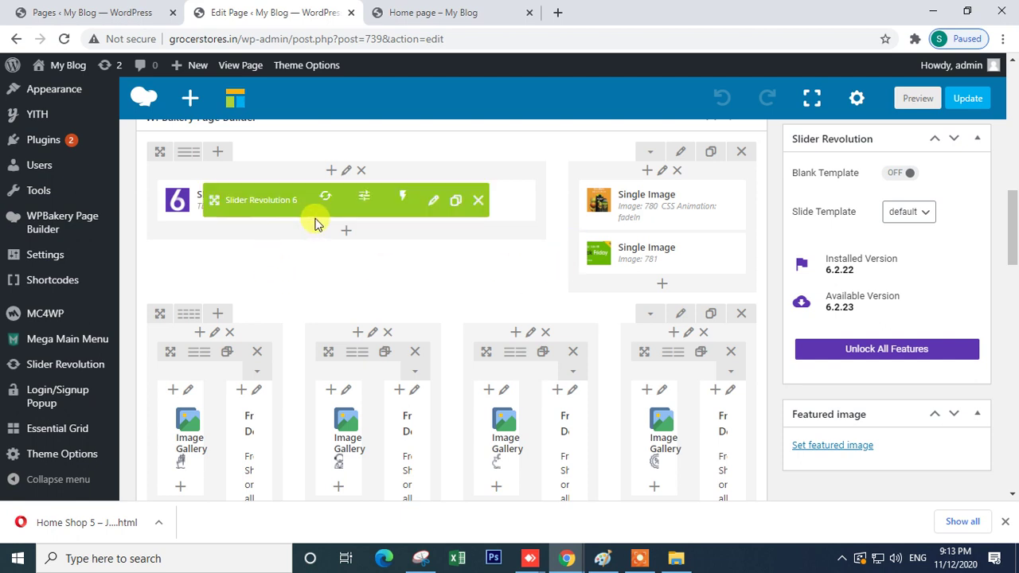
left_click(420, 12)
left_click(274, 12)
mouse_move(220, 205)
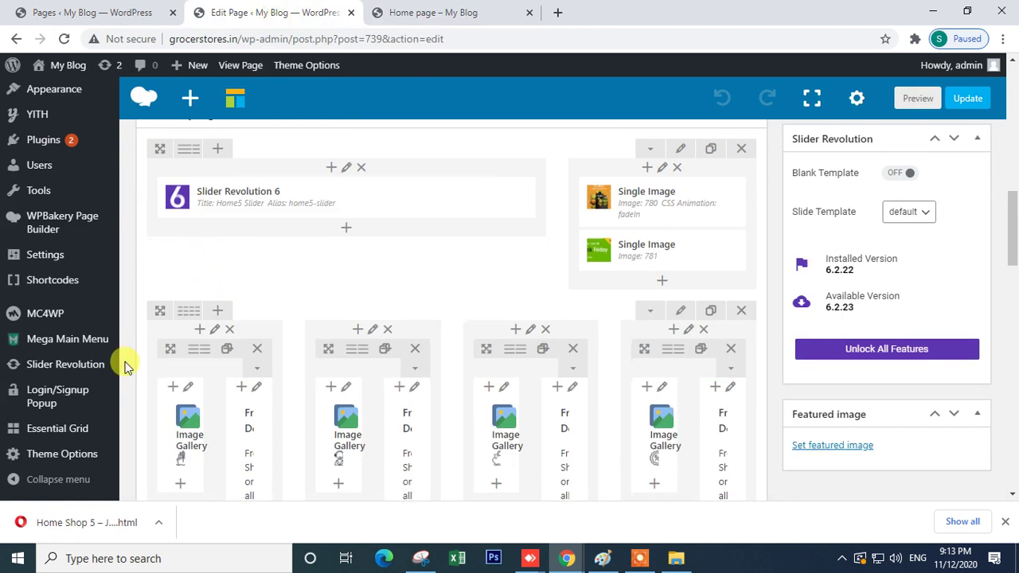
scroll(123, 374, "down", 2)
right_click(48, 369)
left_click(119, 377)
left_click(422, 12)
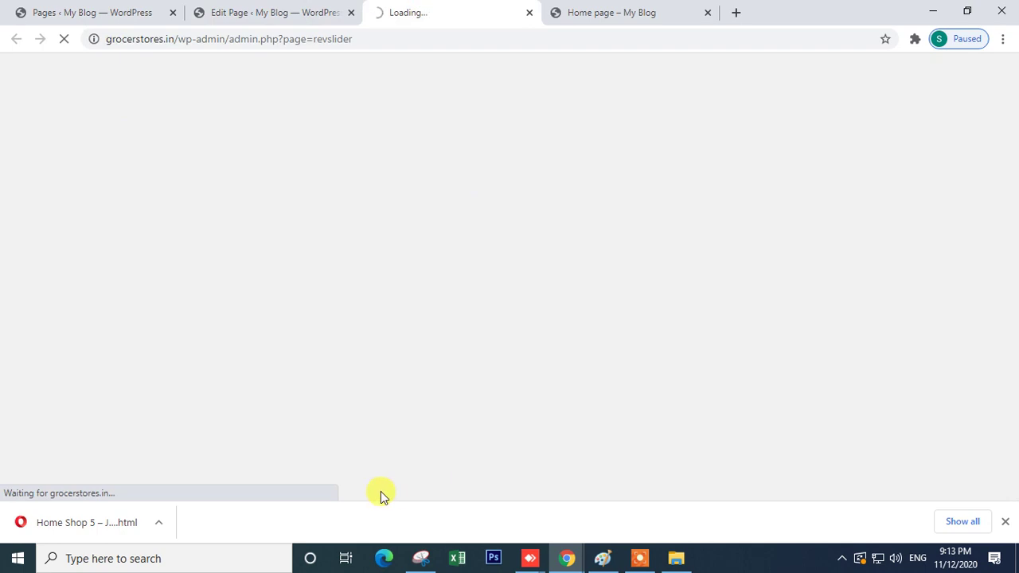
left_click(289, 12)
- Add an Image Carousel element below the Slider Revolution 6 slider by searching 'im'
scroll(359, 251, "up", 5)
scroll(361, 307, "down", 3)
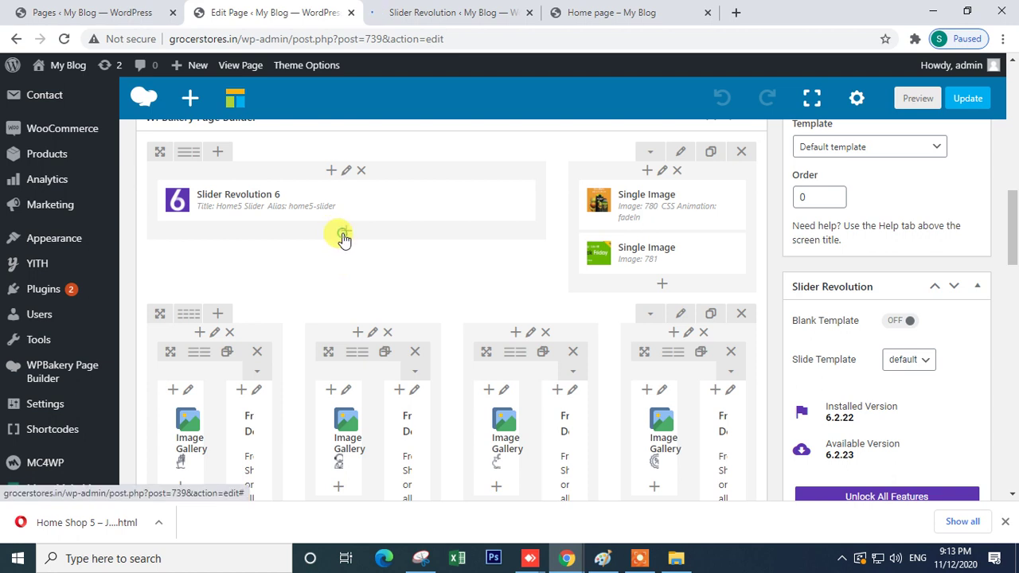
left_click(343, 236)
type("s")
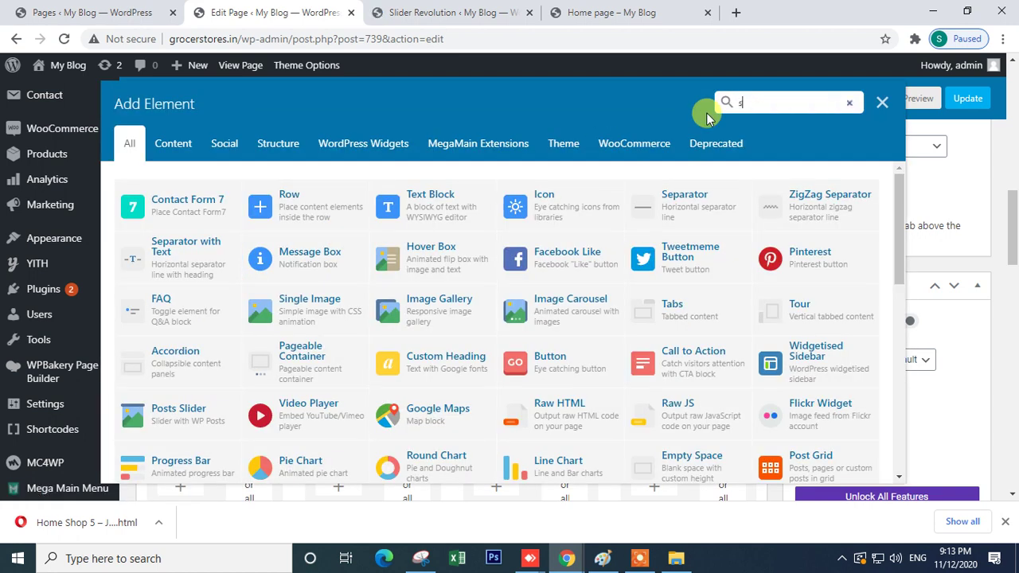
type("li")
key("BackSpace")
key("BackSpace")
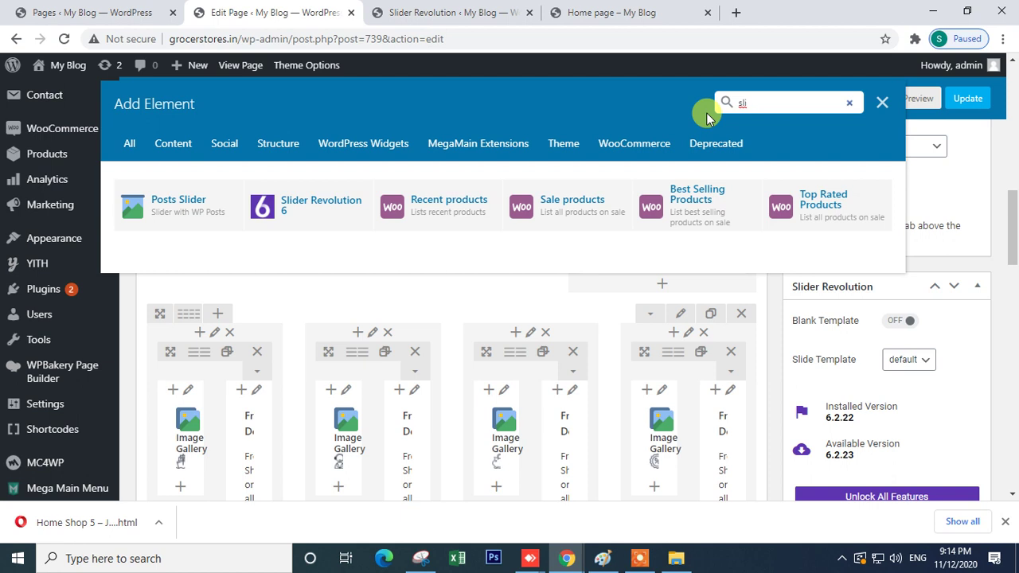
type("im")
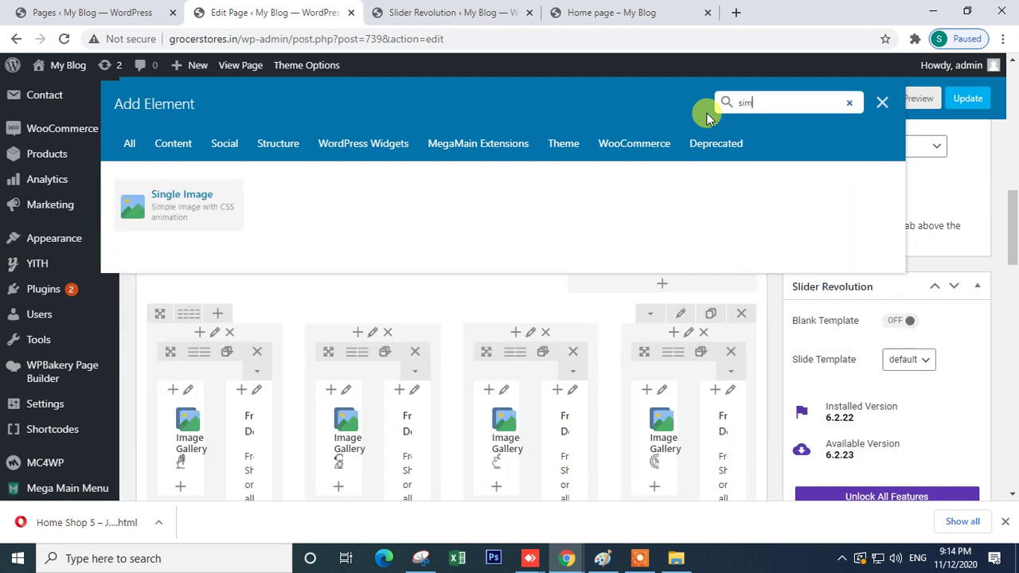
key("BackSpace")
key("BackSpace")
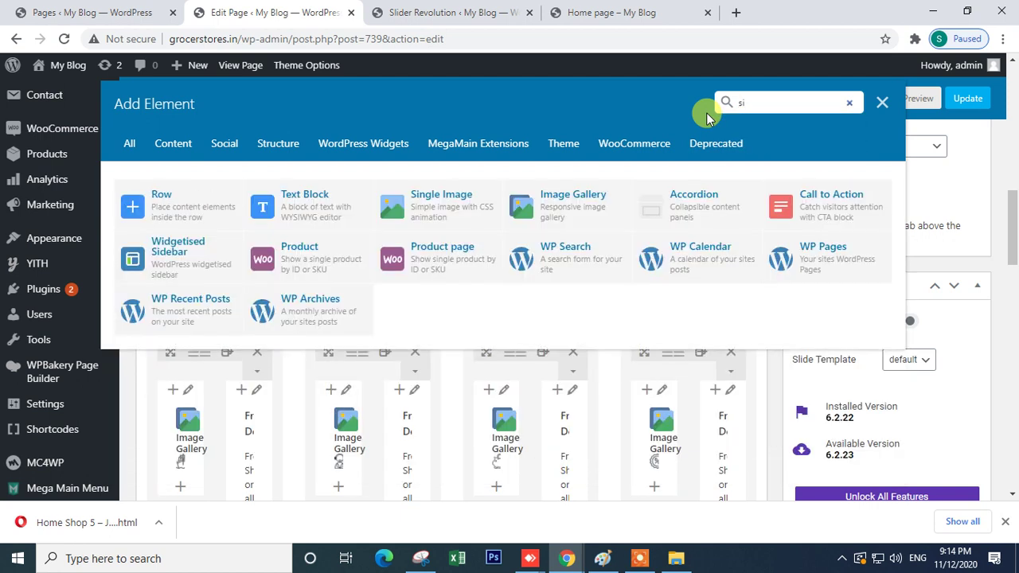
key("BackSpace")
type("img")
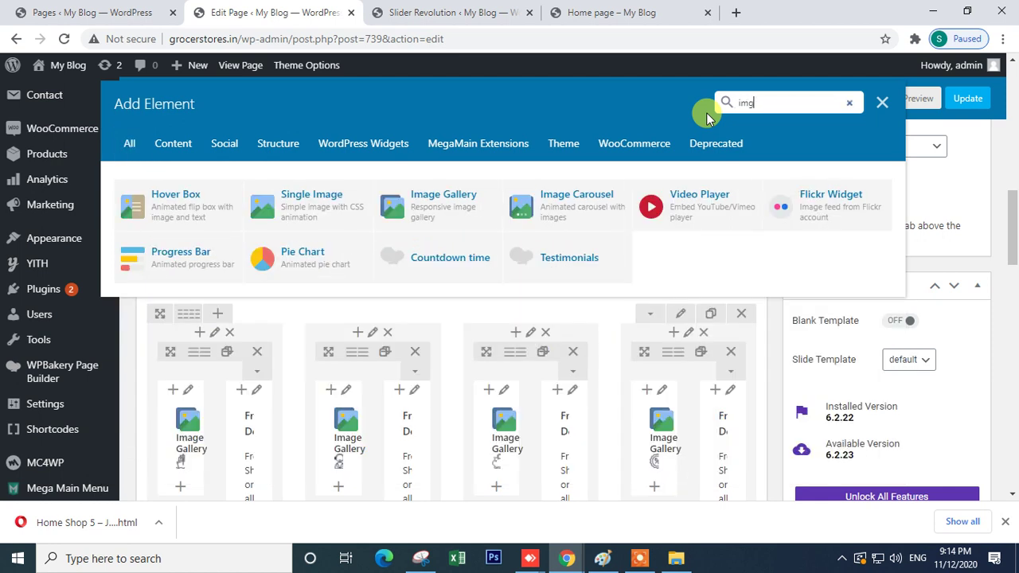
key("BackSpace")
left_click(539, 217)
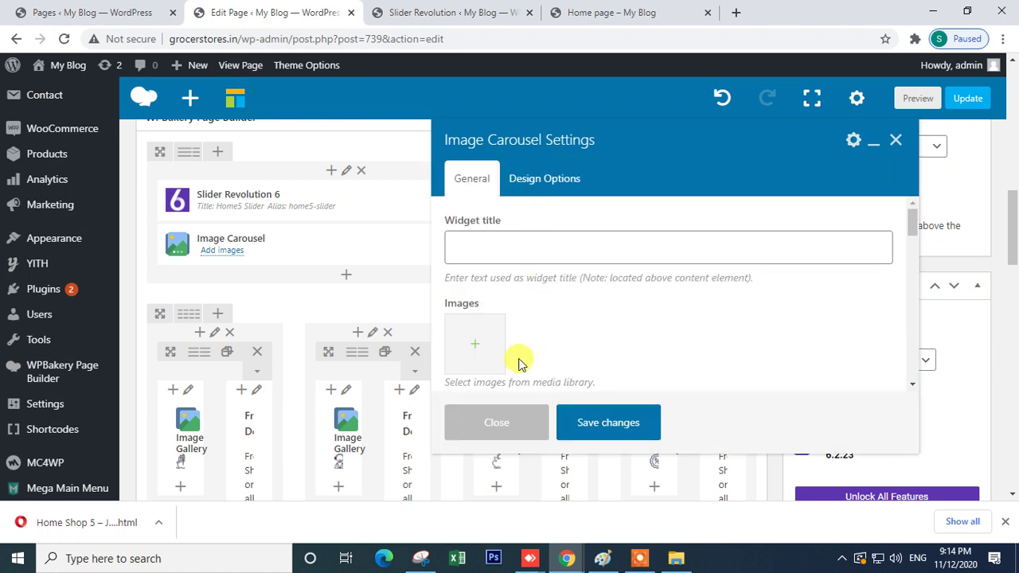
- Upload 1.jpg (vegetables) and 2.jpg (burger) from Downloads as the carousel's images
left_click(482, 351)
left_click(513, 310)
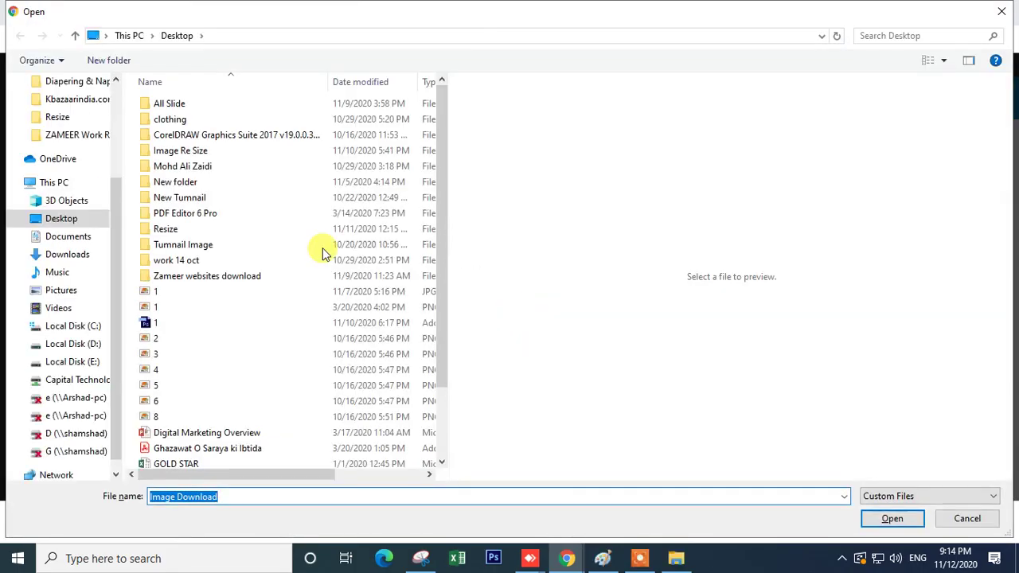
left_click(67, 254)
left_click(292, 169)
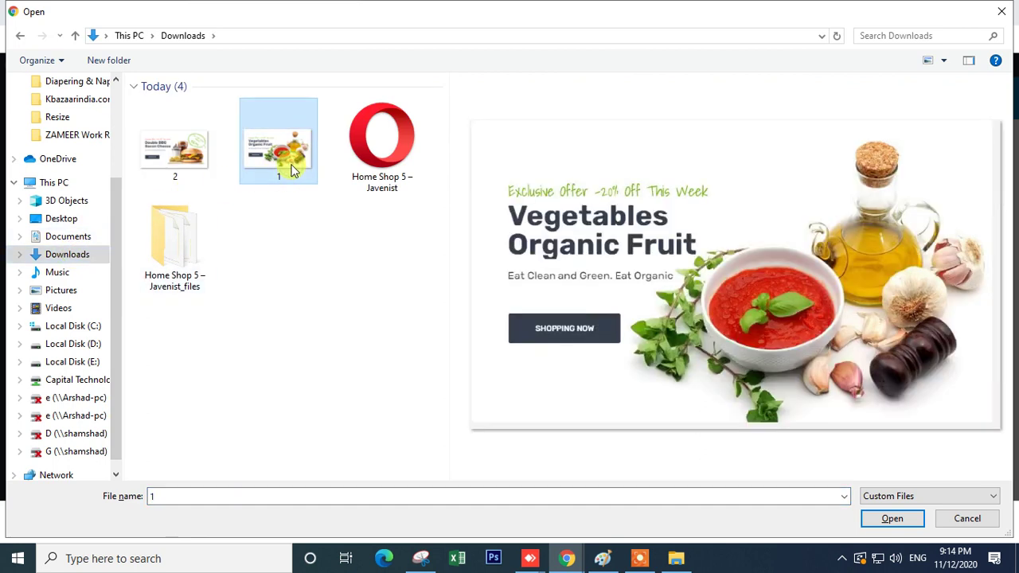
left_click(180, 153, "ctrl")
left_click(870, 518)
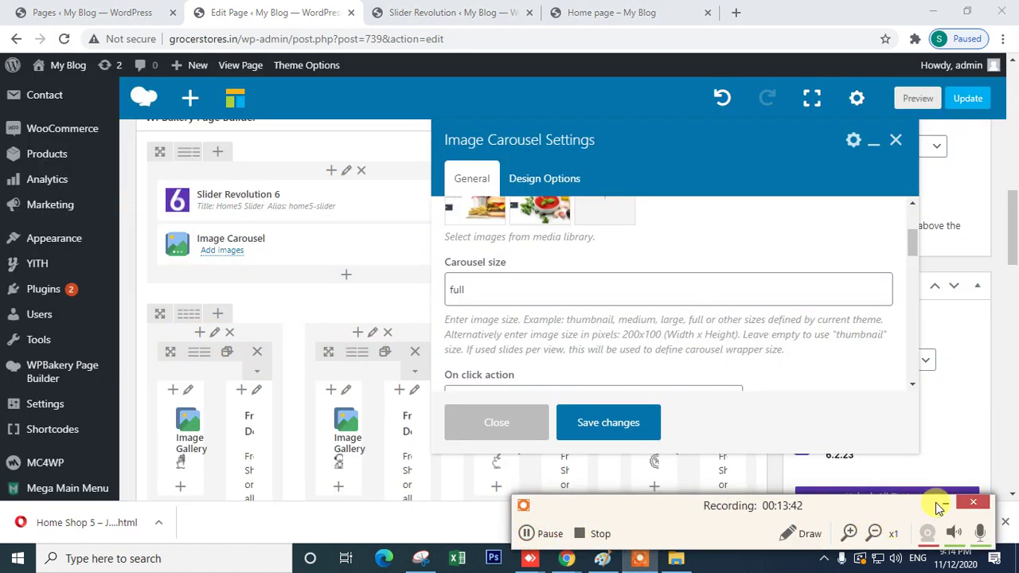
- Tick Yes for both Slider autoplay and Slider loop on the Image Carousel
left_click(941, 503)
scroll(539, 292, "down", 2)
scroll(539, 301, "up", 2)
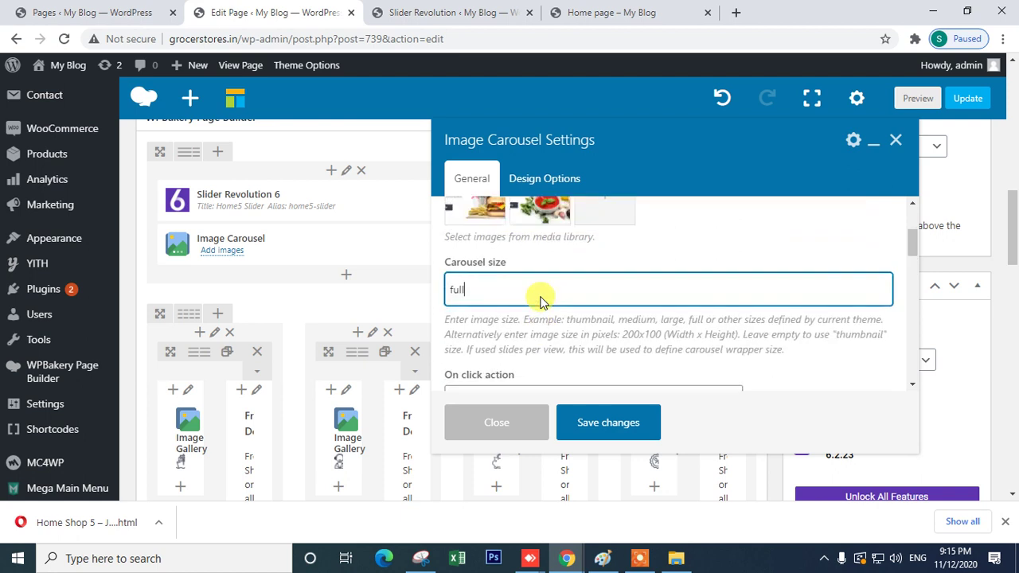
scroll(540, 296, "up", 2)
scroll(542, 297, "down", 2)
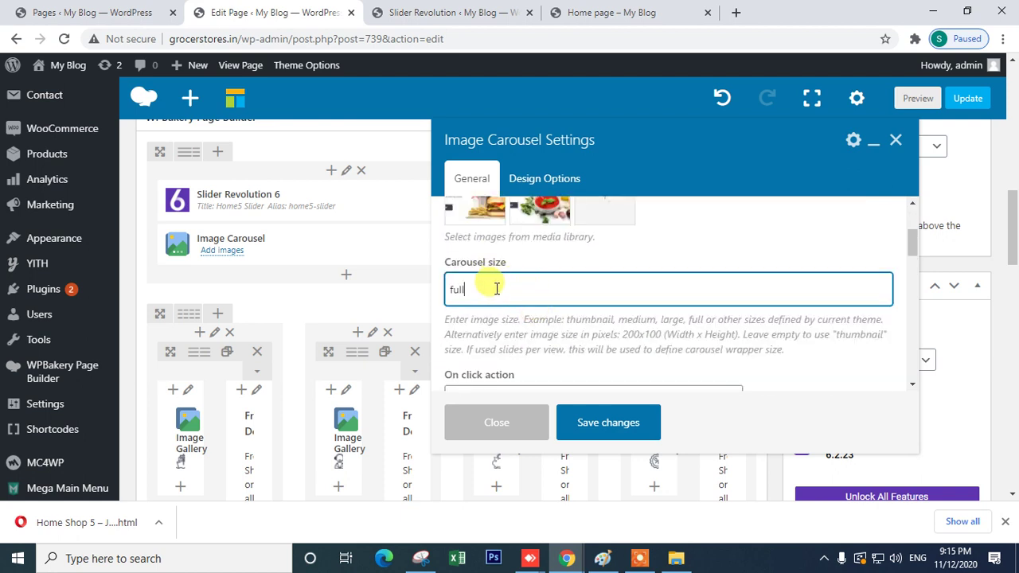
scroll(545, 296, "down", 2)
scroll(543, 297, "up", 2)
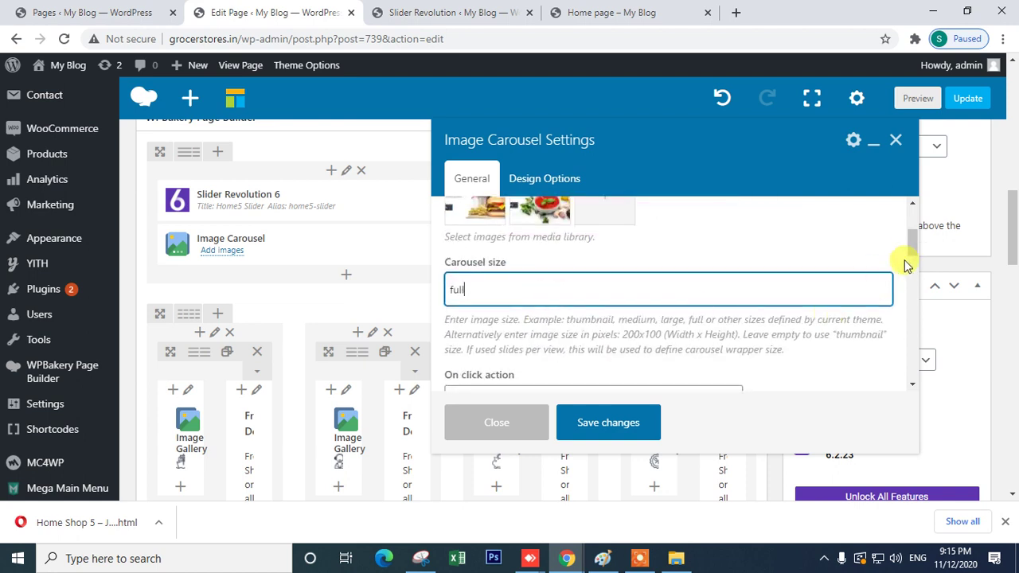
left_click_drag(913, 237, 915, 298)
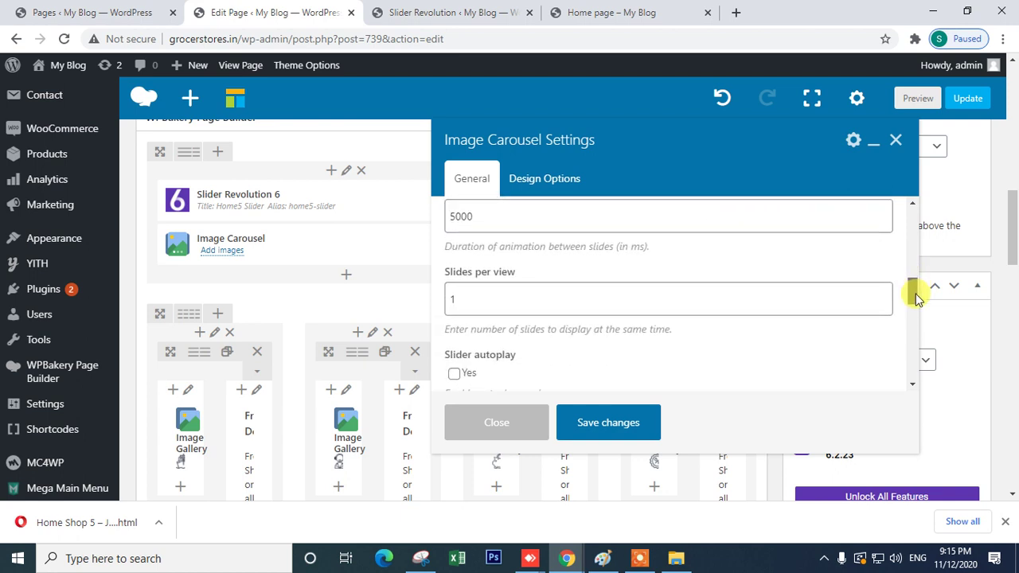
left_click(454, 374)
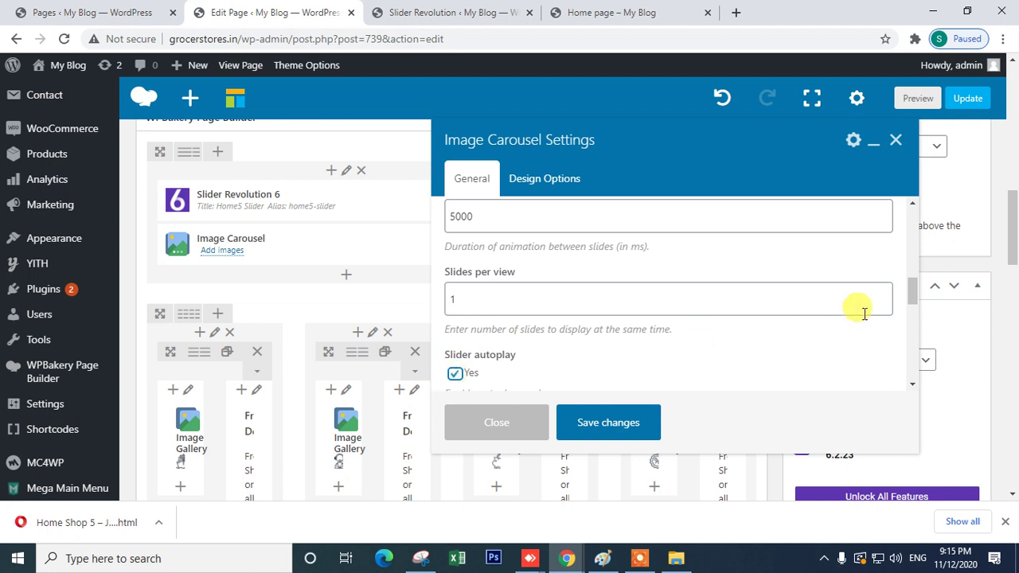
left_click_drag(912, 290, 912, 313)
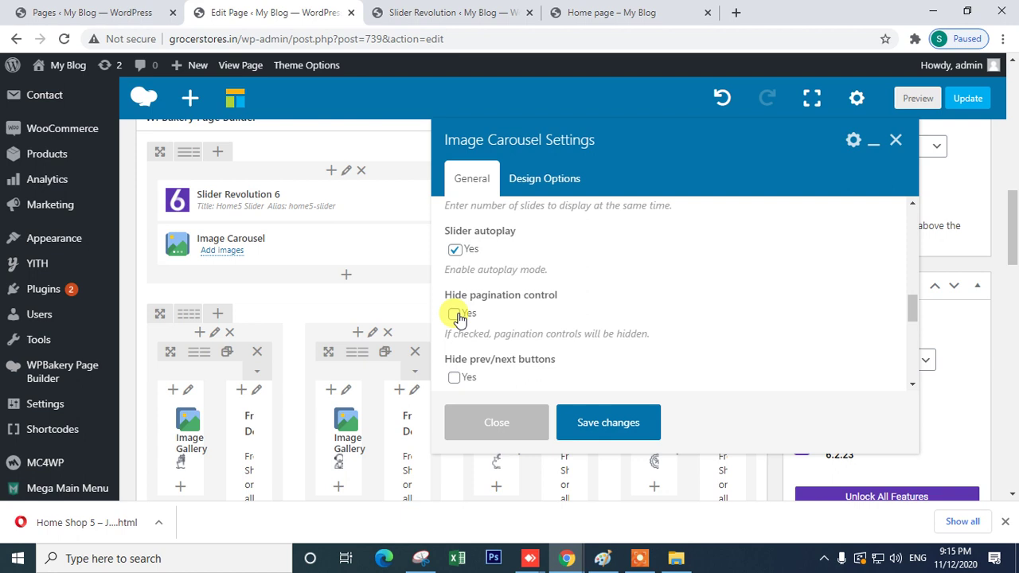
left_click_drag(912, 312, 911, 332)
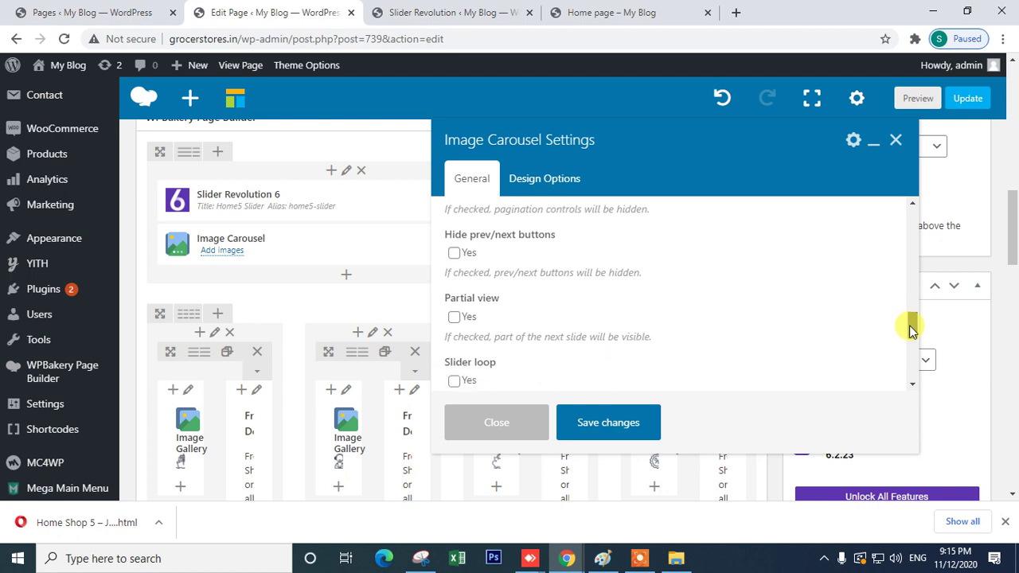
left_click(455, 381)
- Set the carousel's CSS Animation to fadeIn and save the settings
left_click_drag(911, 333, 912, 343)
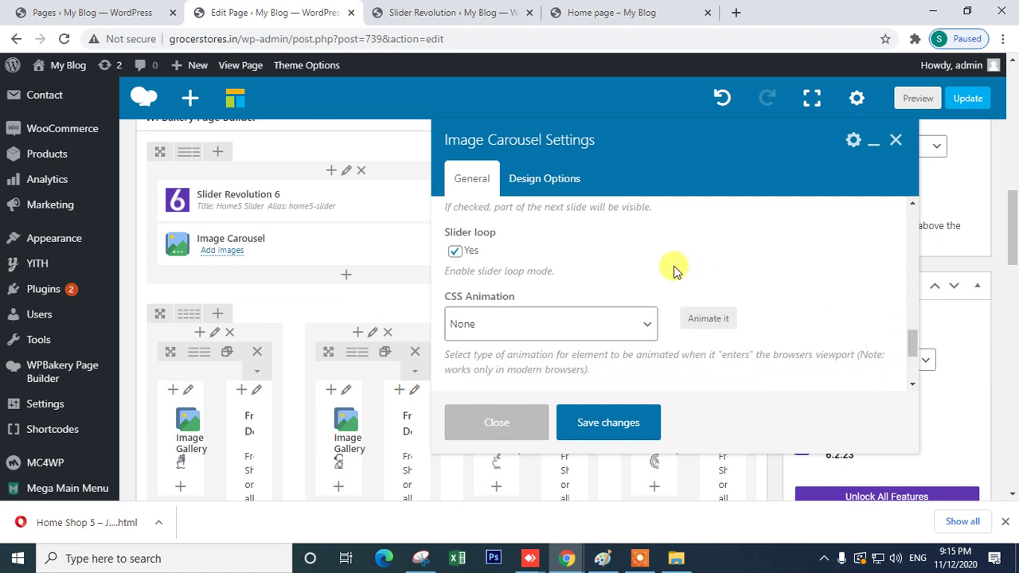
left_click(630, 327)
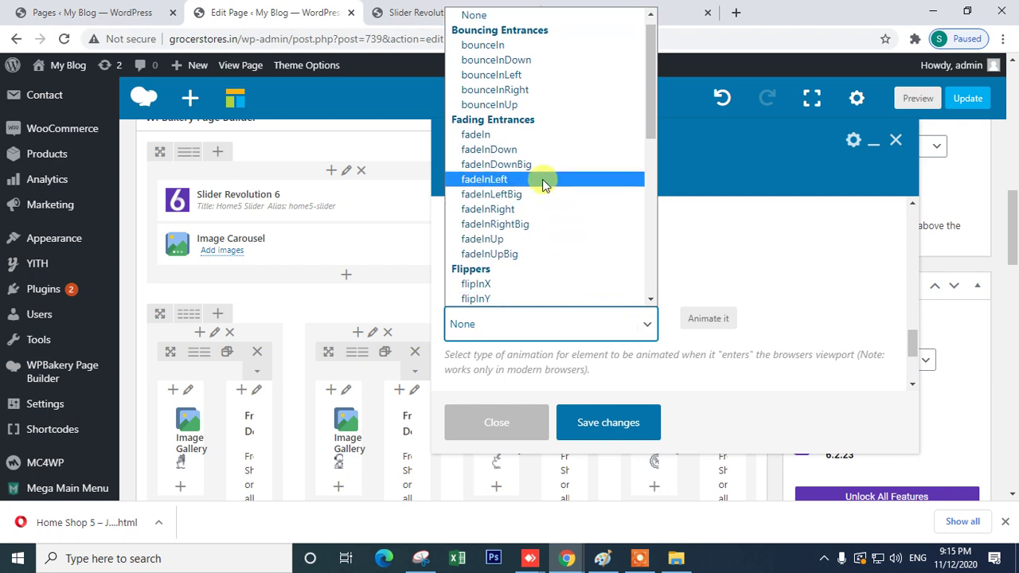
left_click(488, 134)
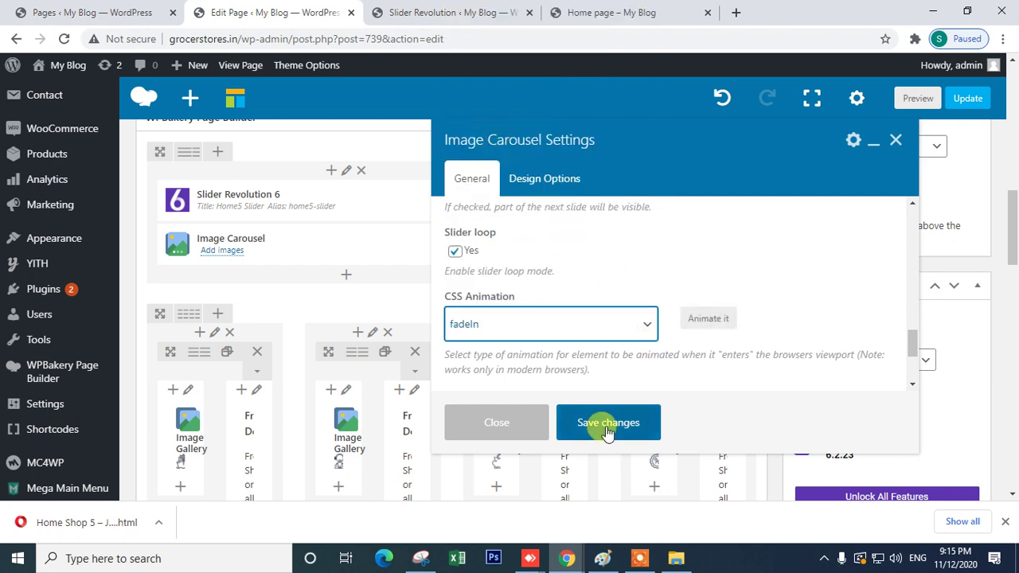
left_click(607, 426)
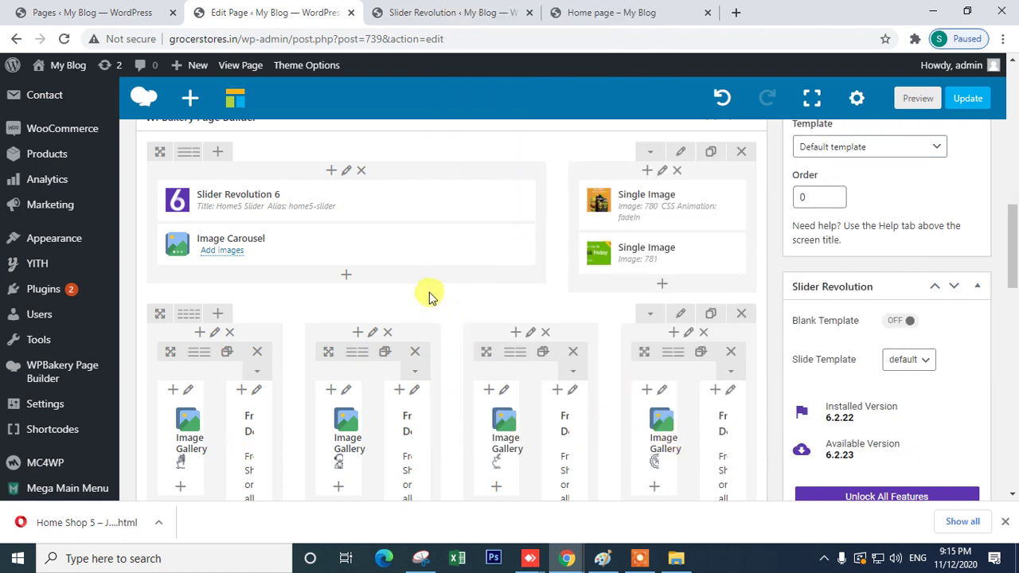
scroll(414, 286, "up", 2)
- Update the home page with the new Image Carousel, then view the live Home page
left_click(960, 148)
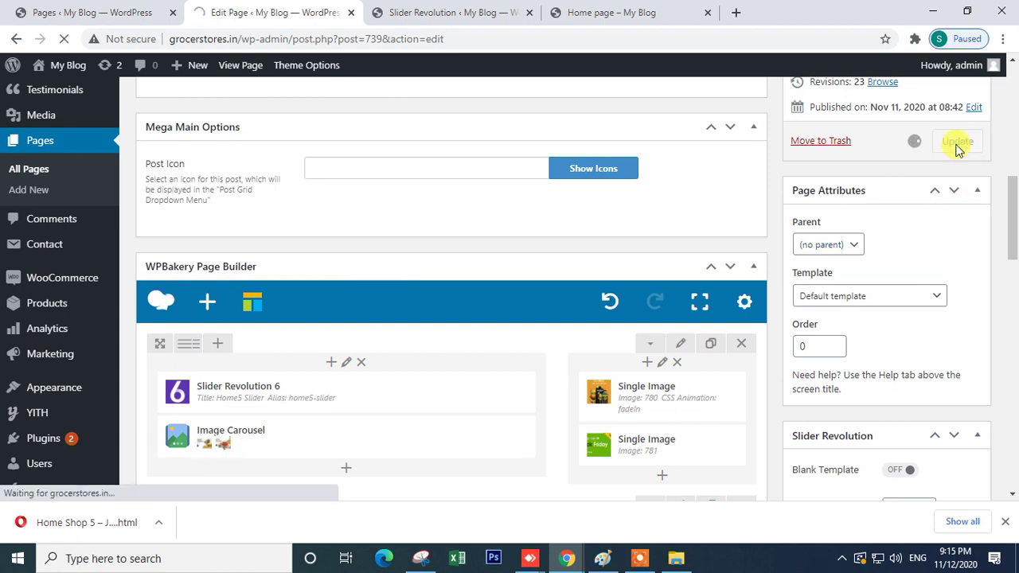
left_click(424, 10)
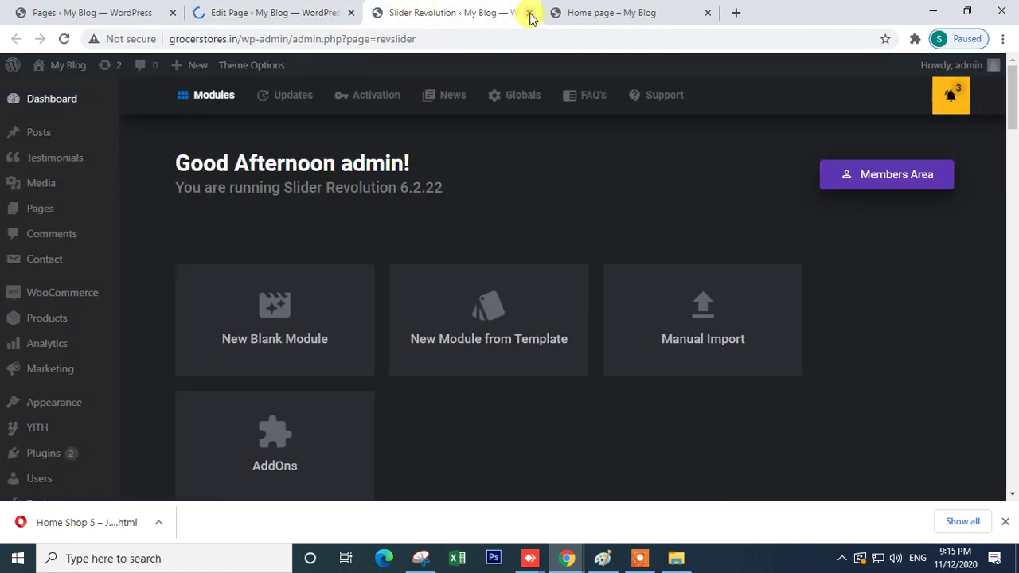
left_click(588, 12)
scroll(325, 216, "up", 4)
- Reload the live Home page to pick up the saved changes
scroll(326, 216, "down", 4)
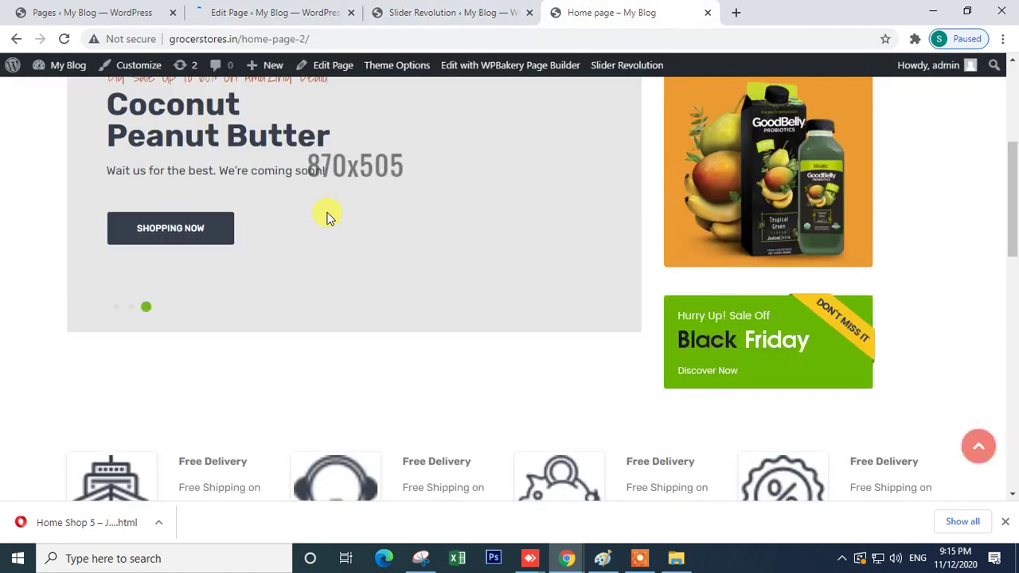
scroll(291, 295, "up", 3)
scroll(318, 295, "down", 3)
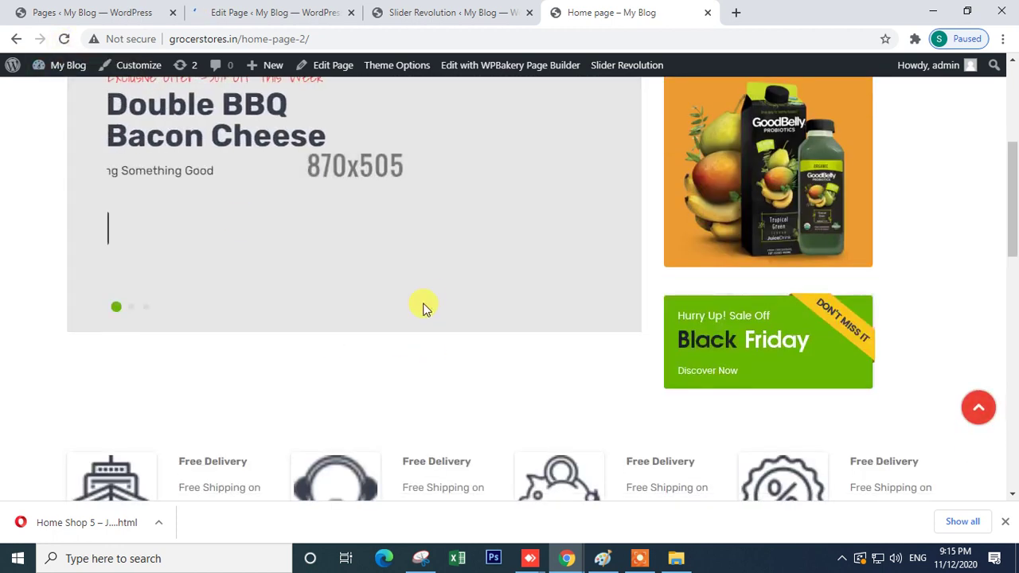
left_click(62, 40)
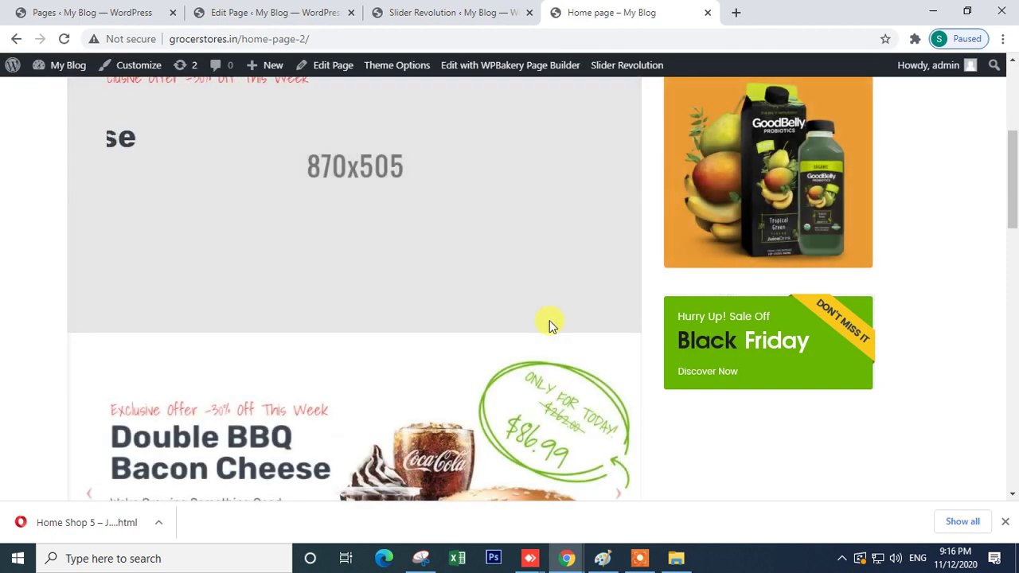
- Cycle the image carousel forward to the Vegetables slide, then back one slide
scroll(548, 325, "down", 4)
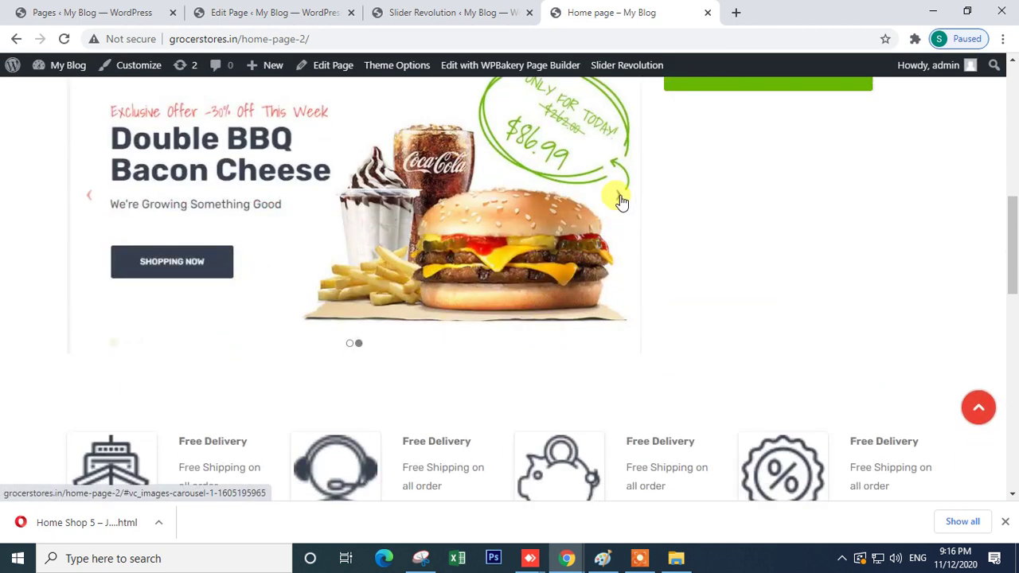
left_click(618, 199)
left_click(616, 202)
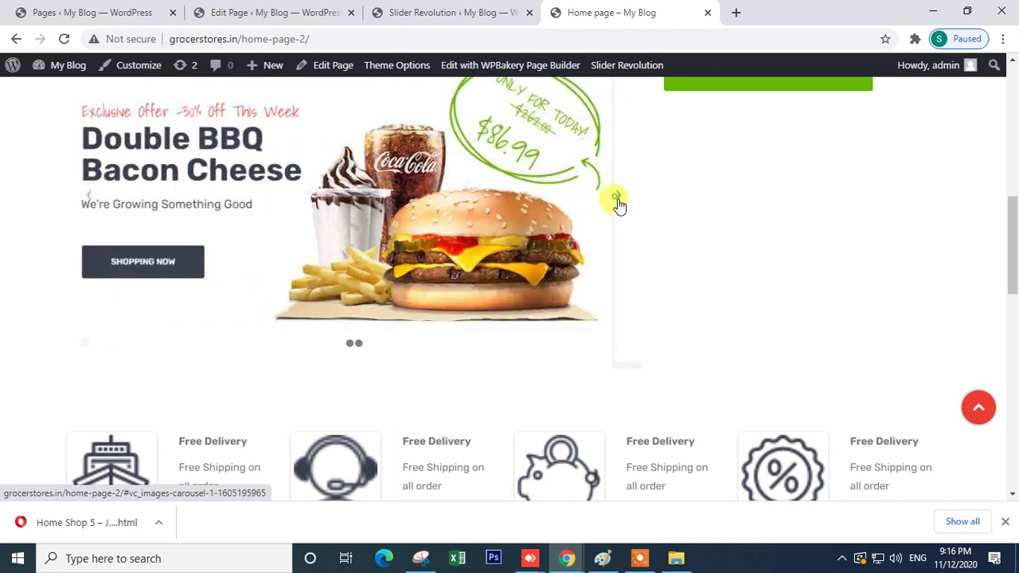
left_click(616, 202)
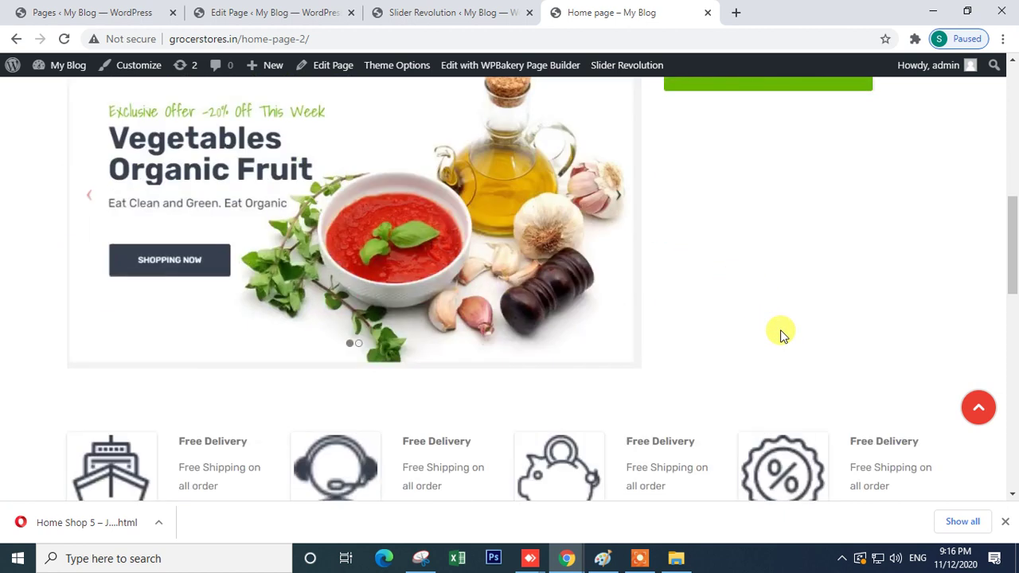
scroll(781, 335, "up", 2)
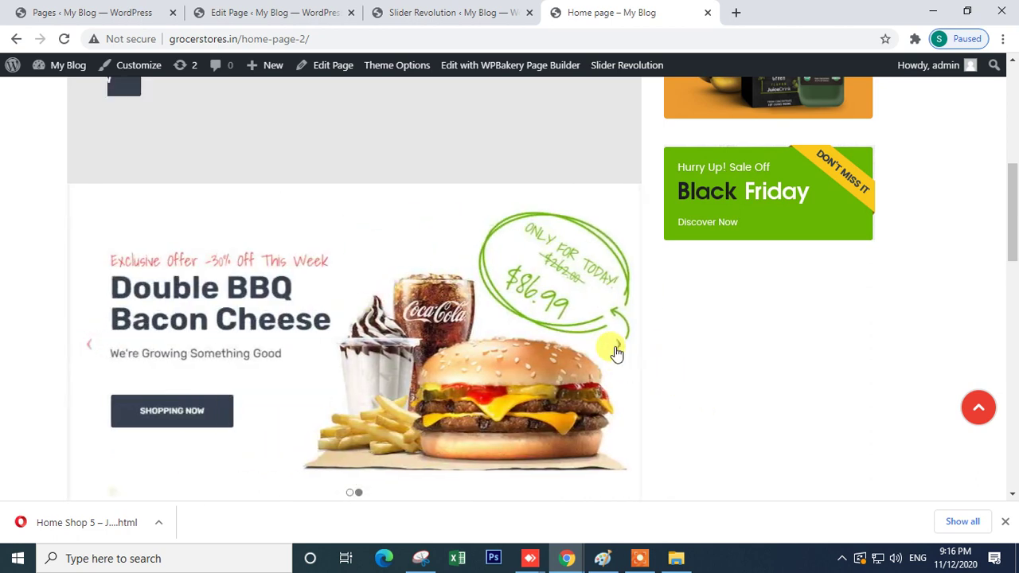
left_click(92, 350)
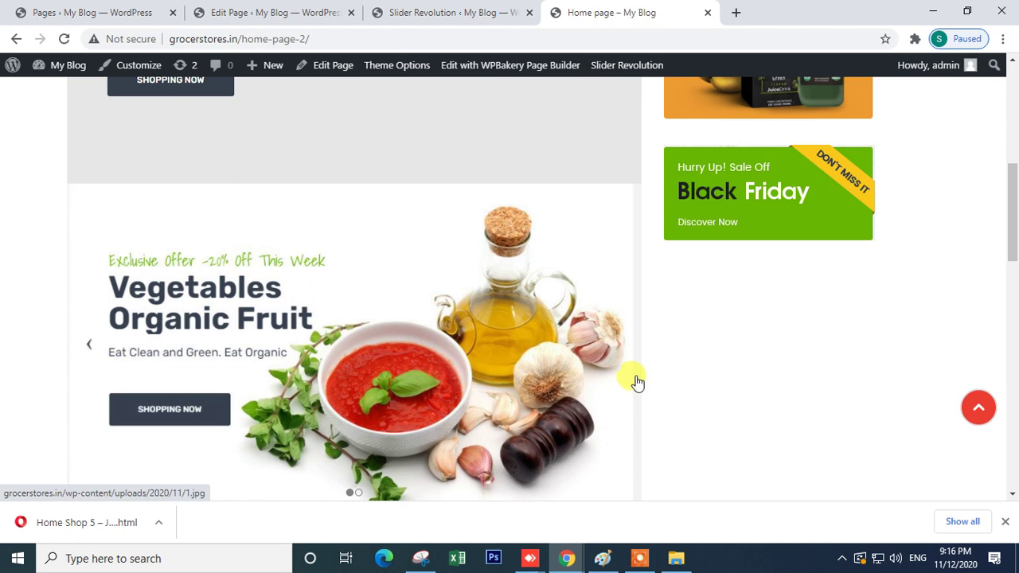
- Advance the carousel once more, then return to the Home page editor
left_click(617, 355)
left_click(426, 10)
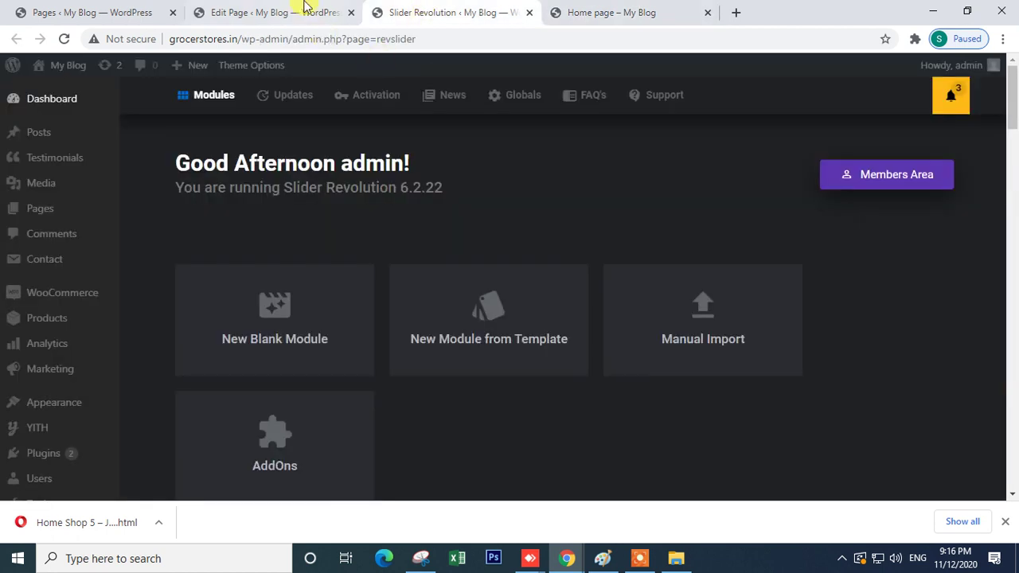
left_click(305, 7)
left_click(69, 8)
left_click(270, 12)
scroll(510, 395, "down", 15)
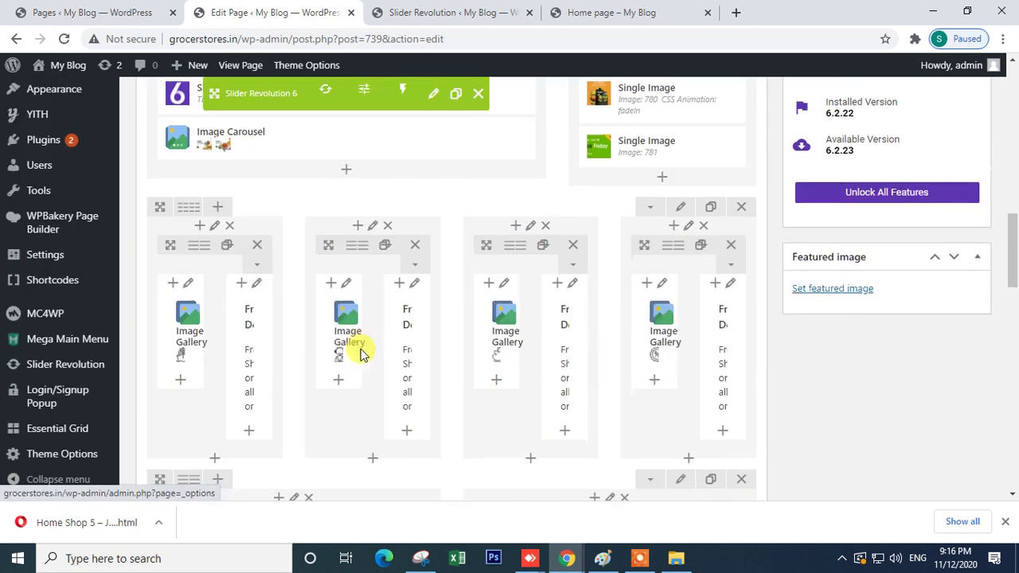
scroll(360, 354, "up", 2)
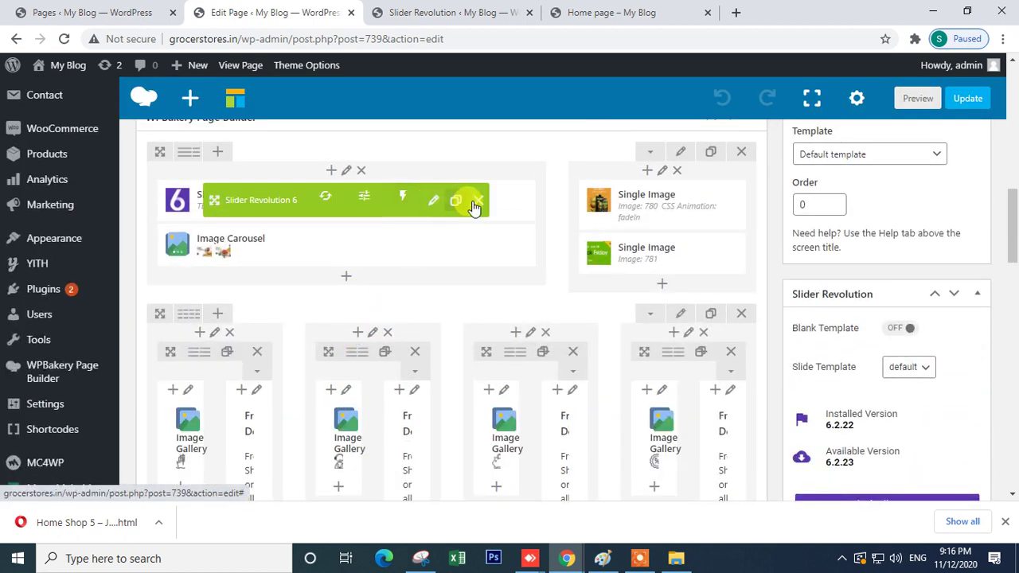
- Make the Image Carousel hide pagination dots and prev/next arrows, then update the page
left_click(369, 246)
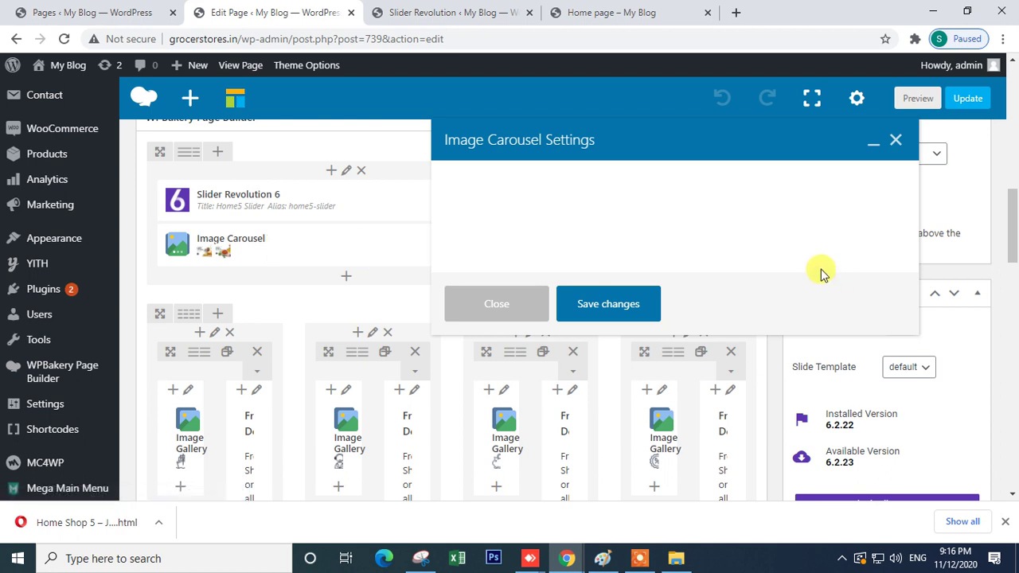
scroll(673, 298, "down", 10)
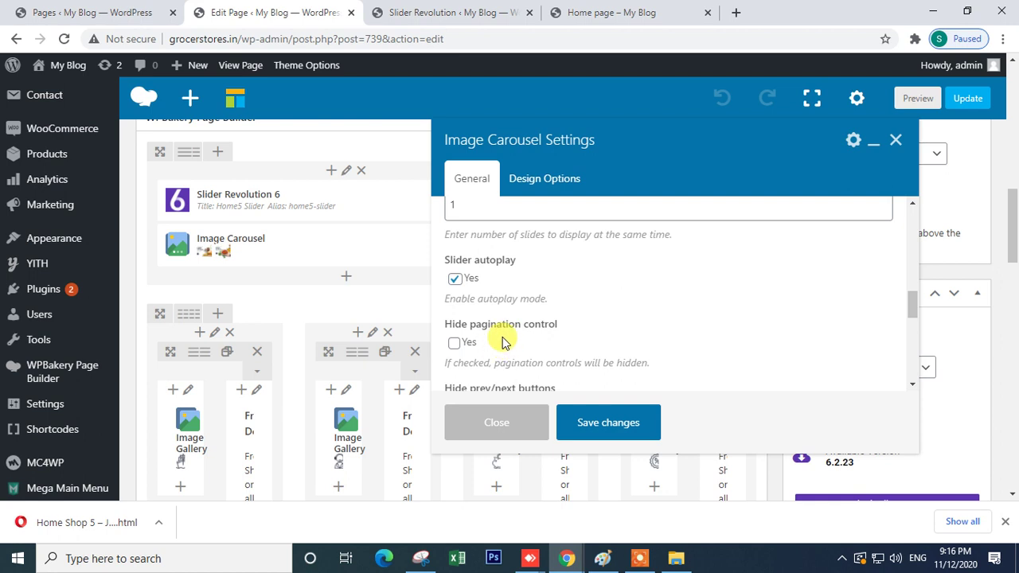
left_click(455, 344)
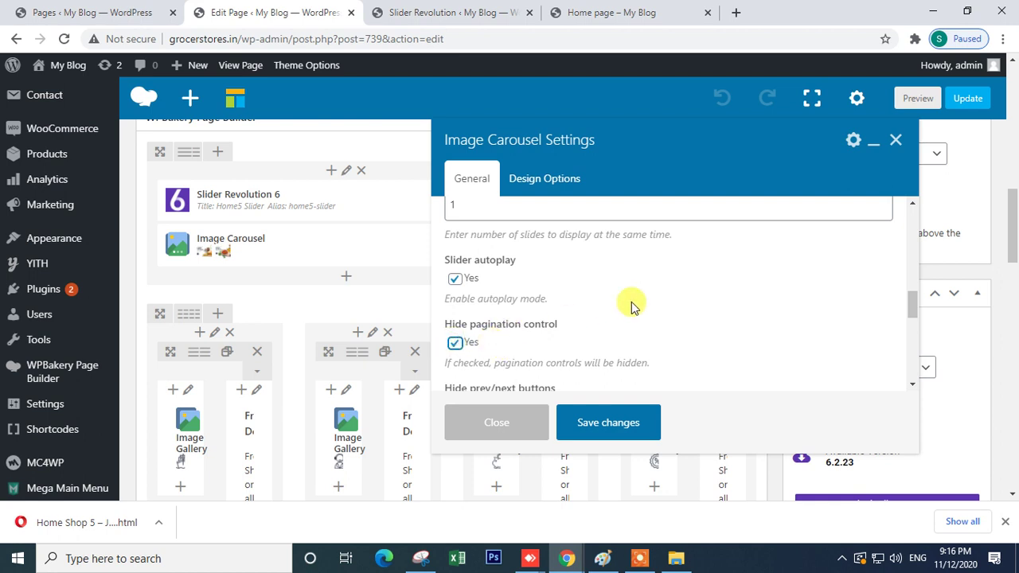
scroll(599, 322, "down", 2)
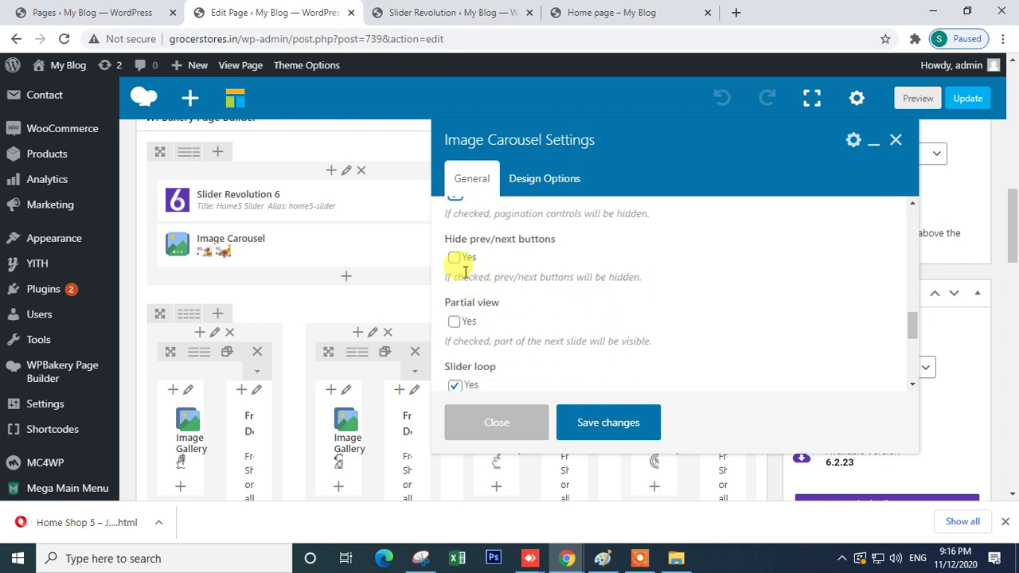
left_click(453, 258)
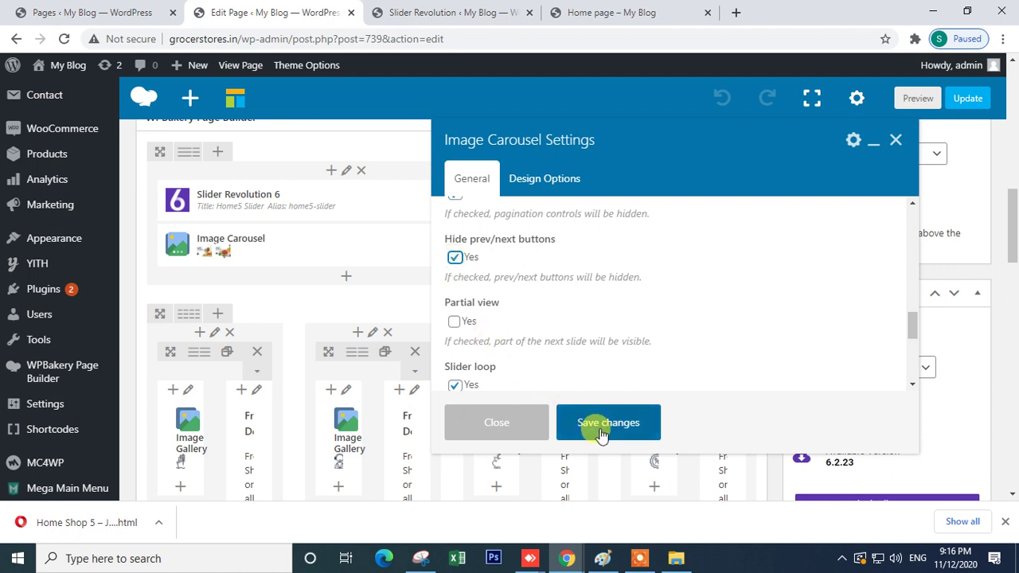
scroll(526, 263, "up", 2)
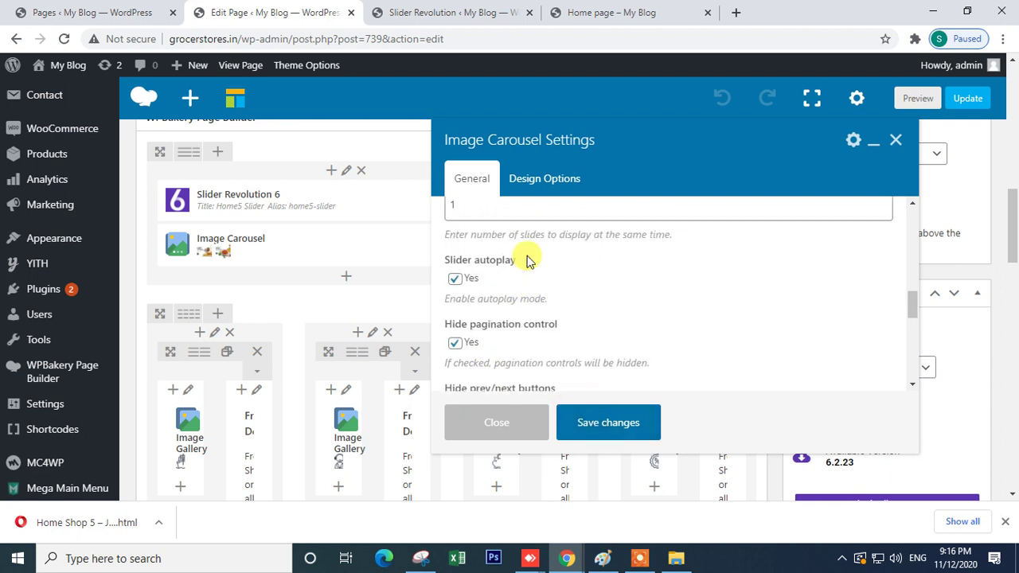
left_click(611, 430)
left_click(967, 98)
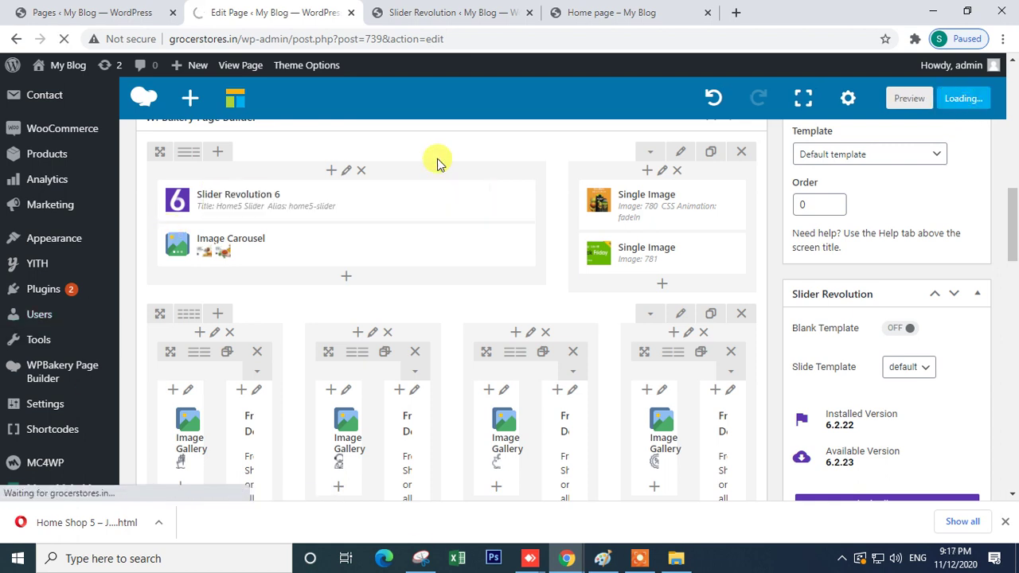
left_click(584, 10)
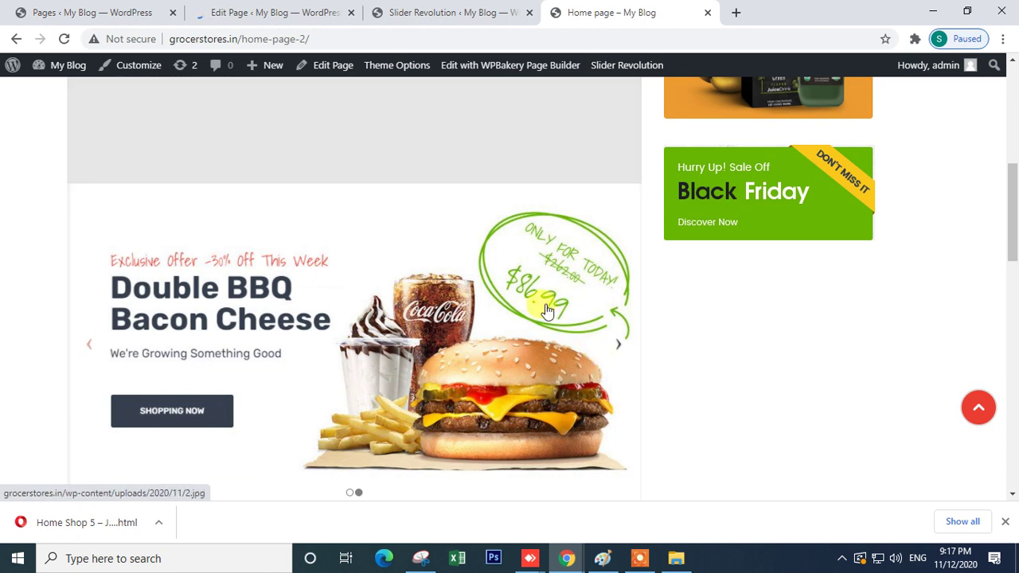
scroll(574, 309, "down", 3)
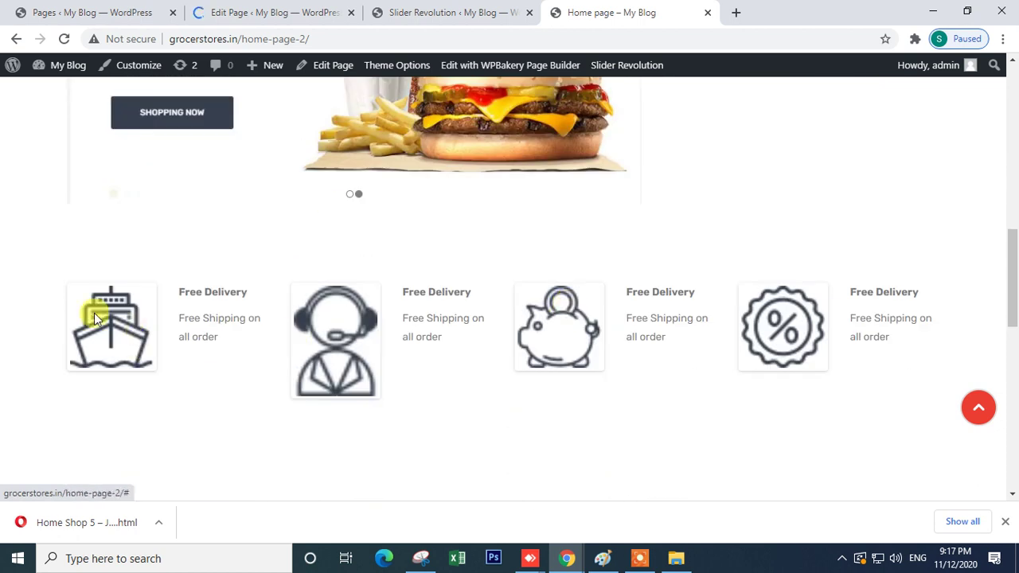
left_click_drag(63, 275, 862, 403)
left_click_drag(937, 364, 50, 287)
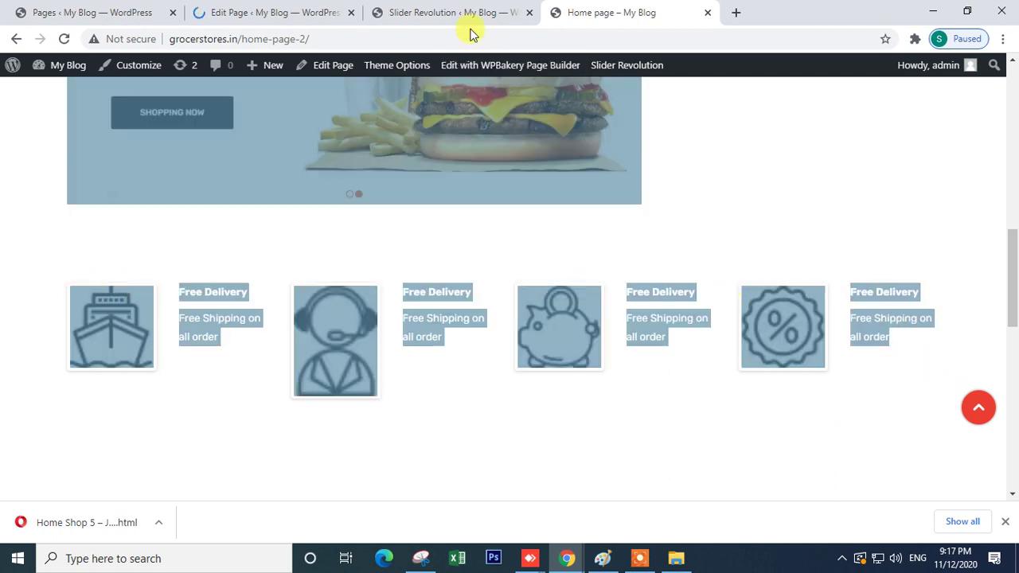
left_click(443, 14)
left_click(299, 7)
left_click(450, 8)
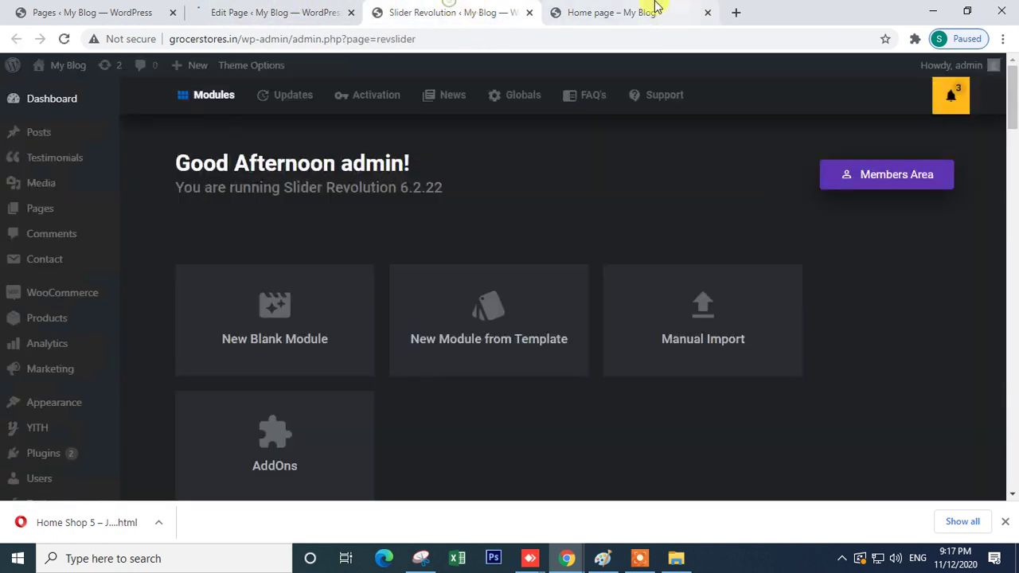
left_click(660, 8)
left_click(769, 247)
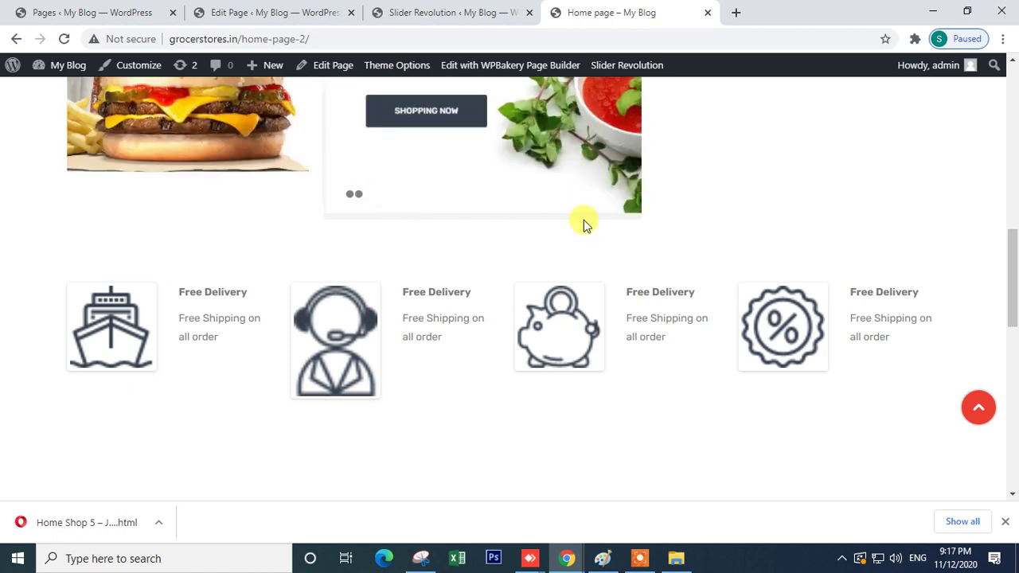
left_click(263, 11)
scroll(467, 343, "down", 10)
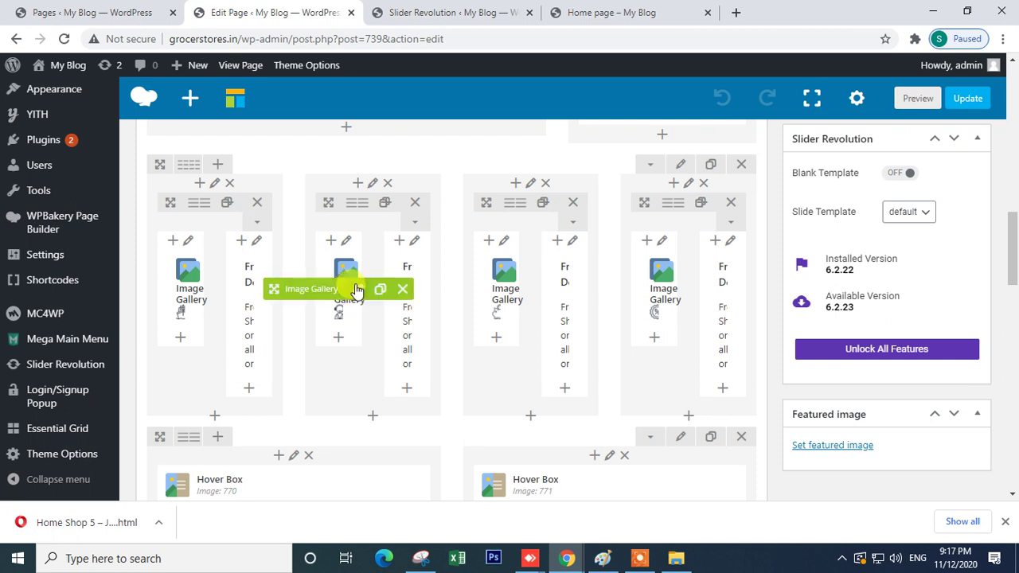
- Delete the four-column Image Gallery row and add a new empty row below the categories
left_click(731, 203)
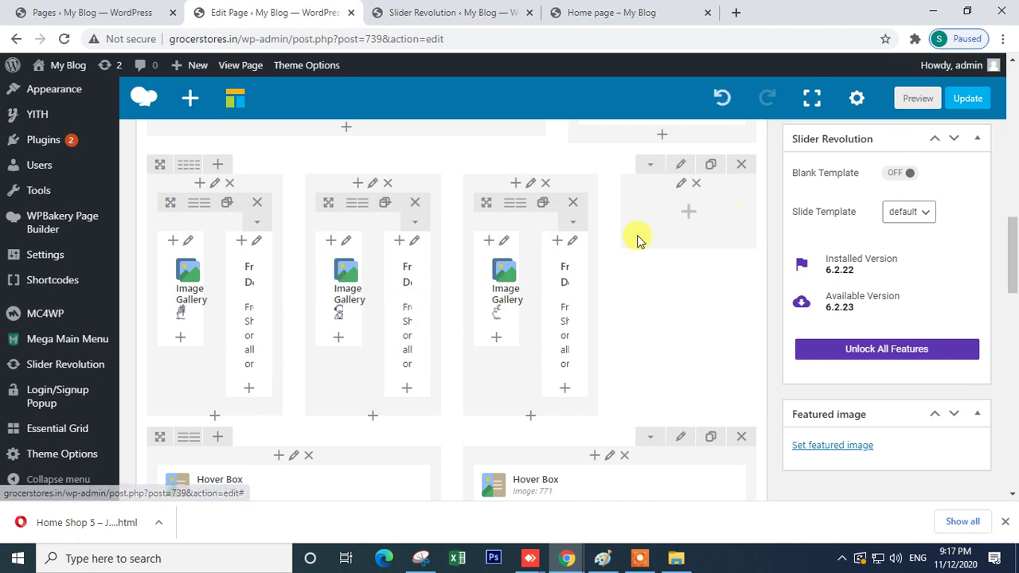
left_click(740, 166)
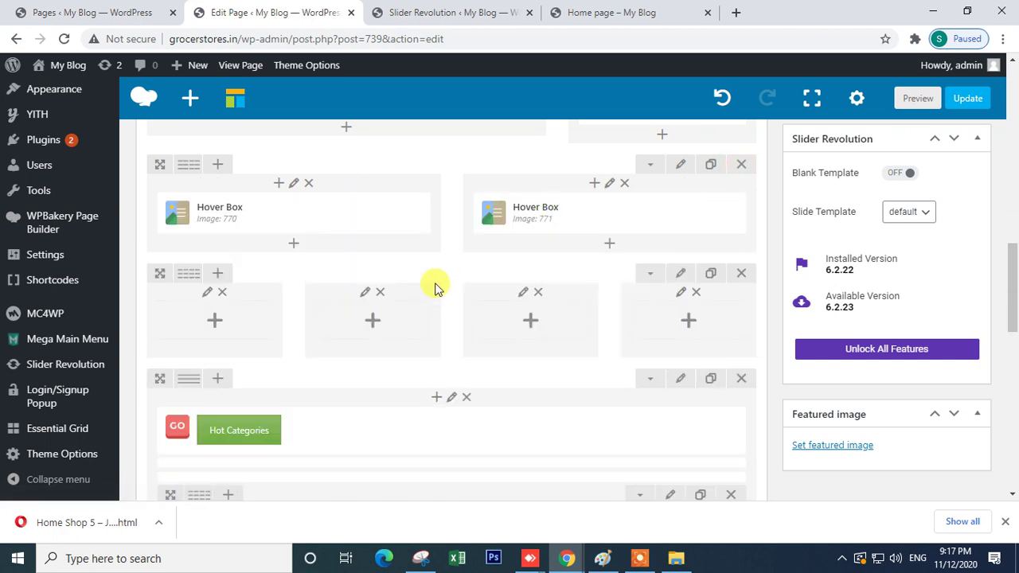
scroll(434, 286, "down", 5)
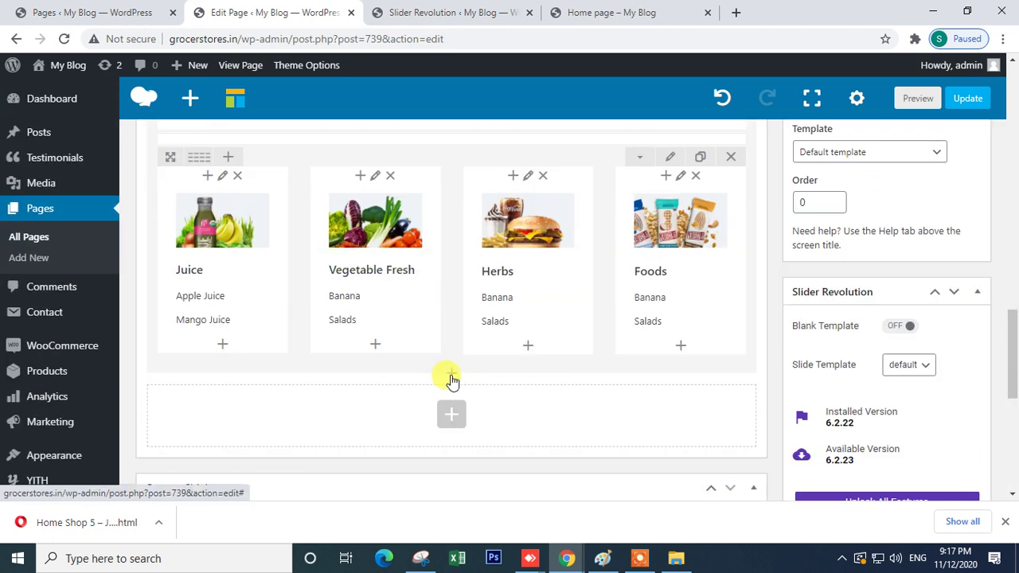
left_click(451, 380)
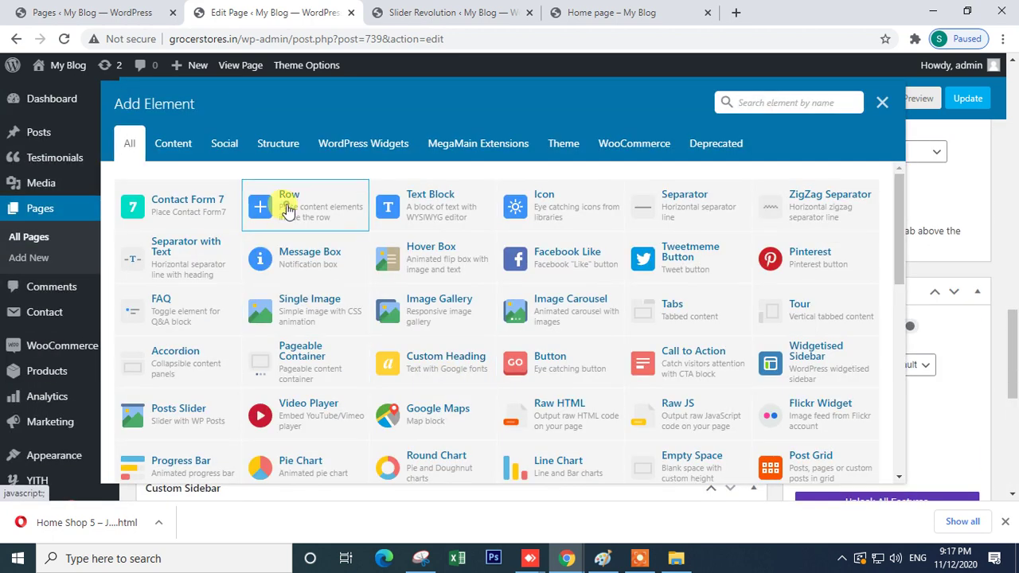
left_click(287, 206)
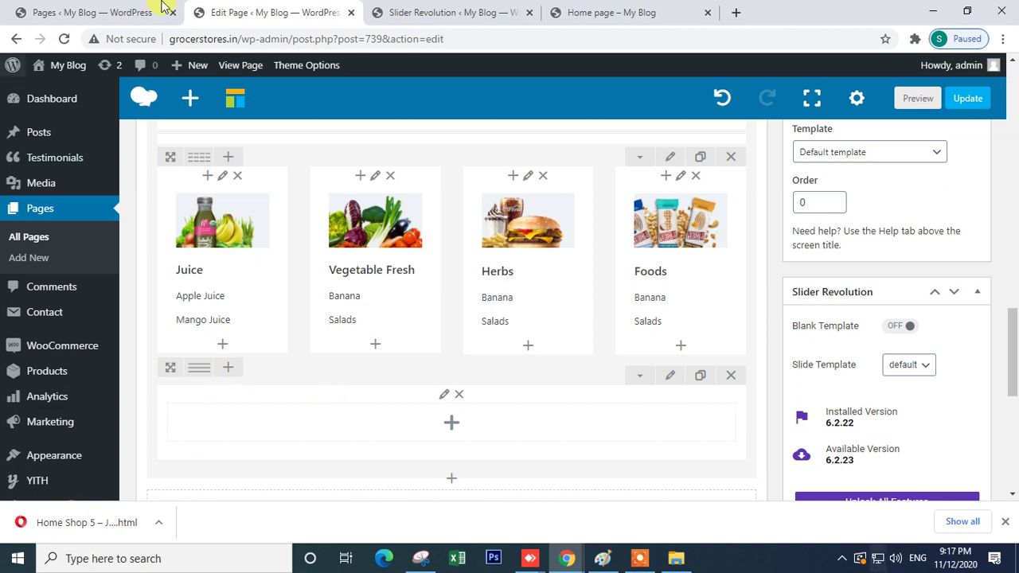
- Drag the new empty row up into the layout's left column
scroll(182, 410, "up", 2)
scroll(171, 394, "down", 2)
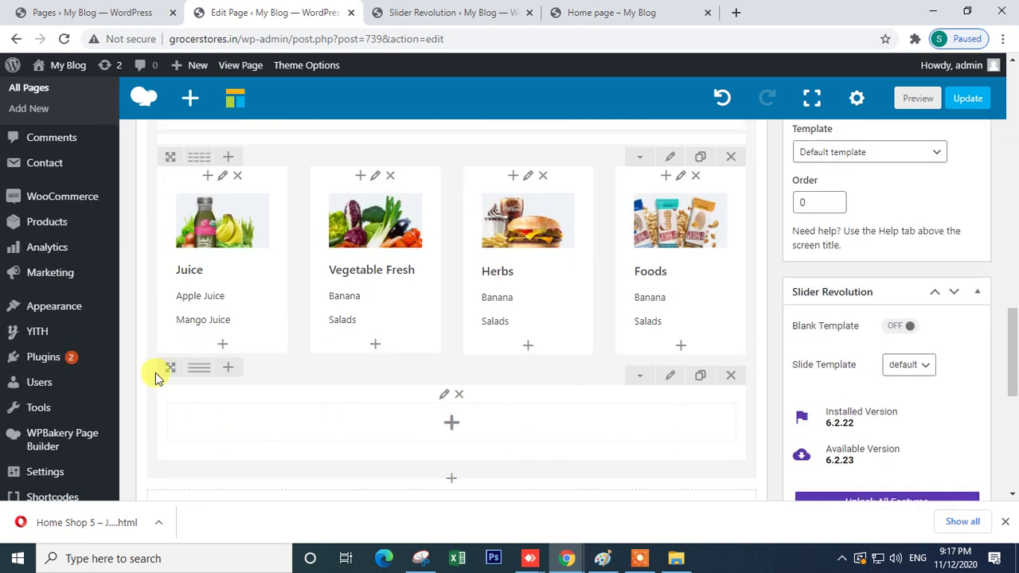
left_click(451, 424)
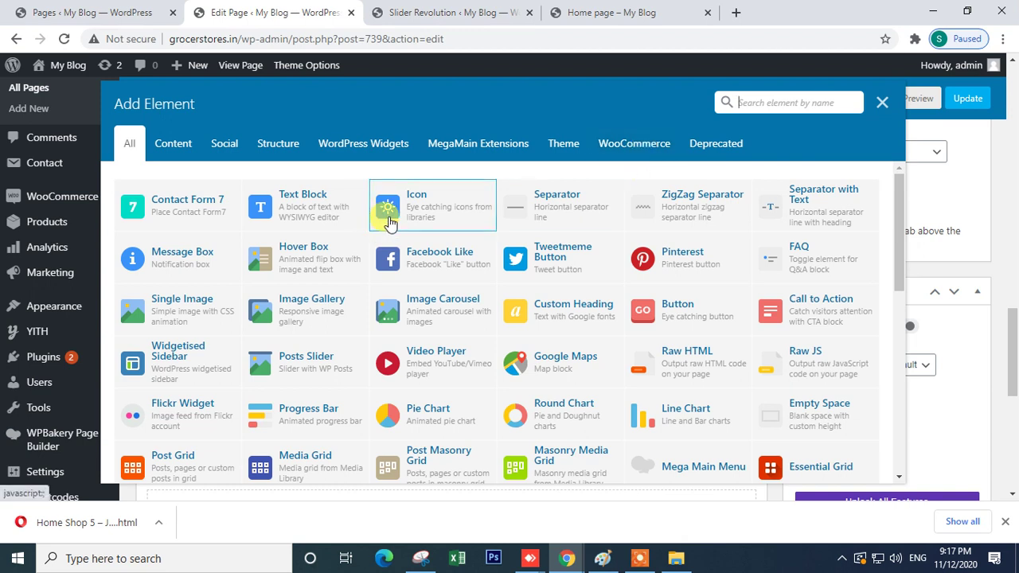
left_click(881, 103)
mouse_move(159, 366)
left_mouse_down()
mouse_move(159, 230)
mouse_move(211, 409)
mouse_move(205, 460)
mouse_move(199, 362)
left_mouse_up()
scroll(160, 233, "up", 2)
scroll(160, 230, "up", 8)
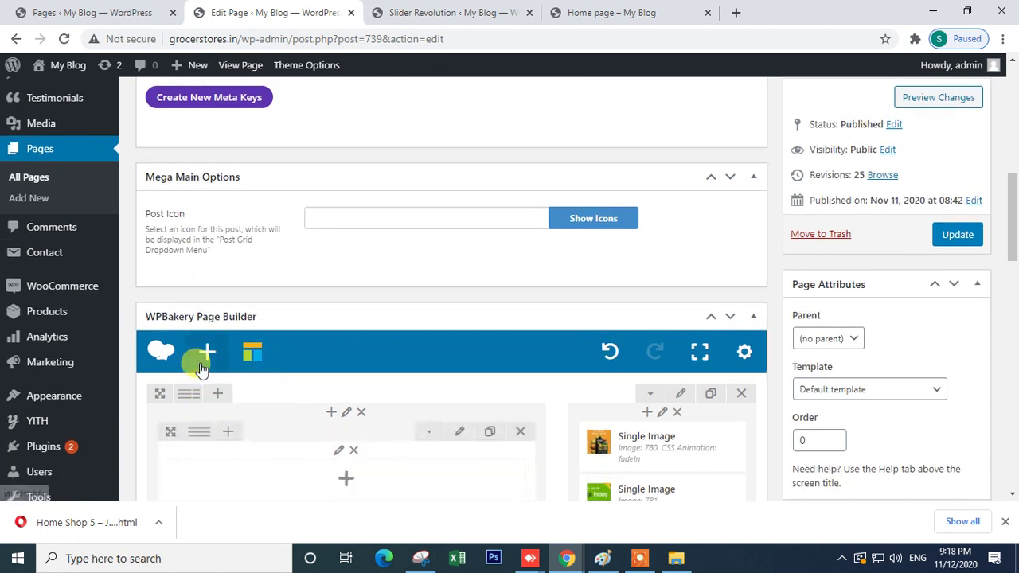
- Move the stray inner row into the Hover Box row and delete it
scroll(319, 425, "down", 2)
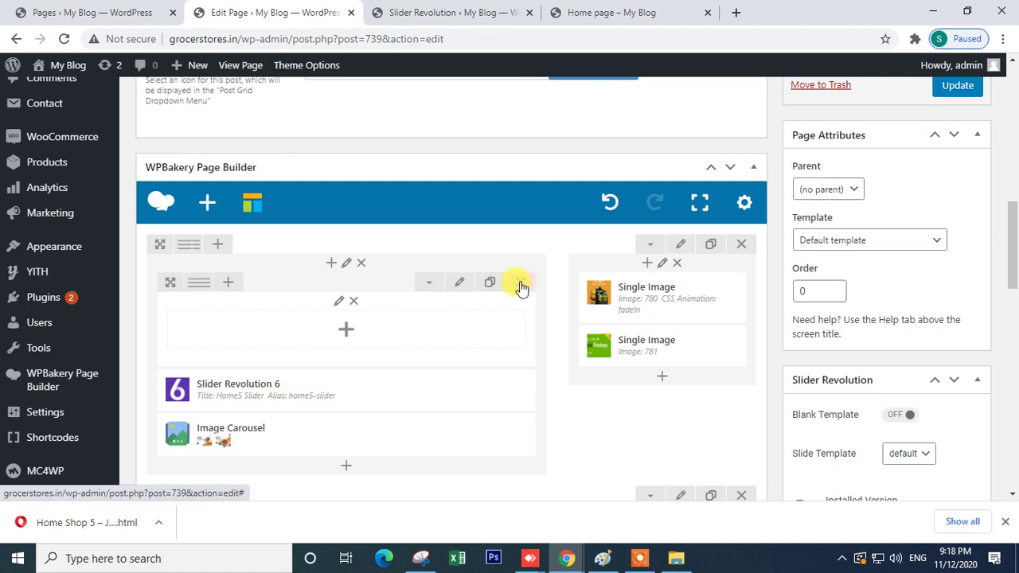
scroll(519, 288, "down", 2)
scroll(520, 293, "up", 1)
left_click_drag(167, 282, 231, 293)
scroll(214, 437, "down", 4)
left_click_drag(226, 220, 209, 188)
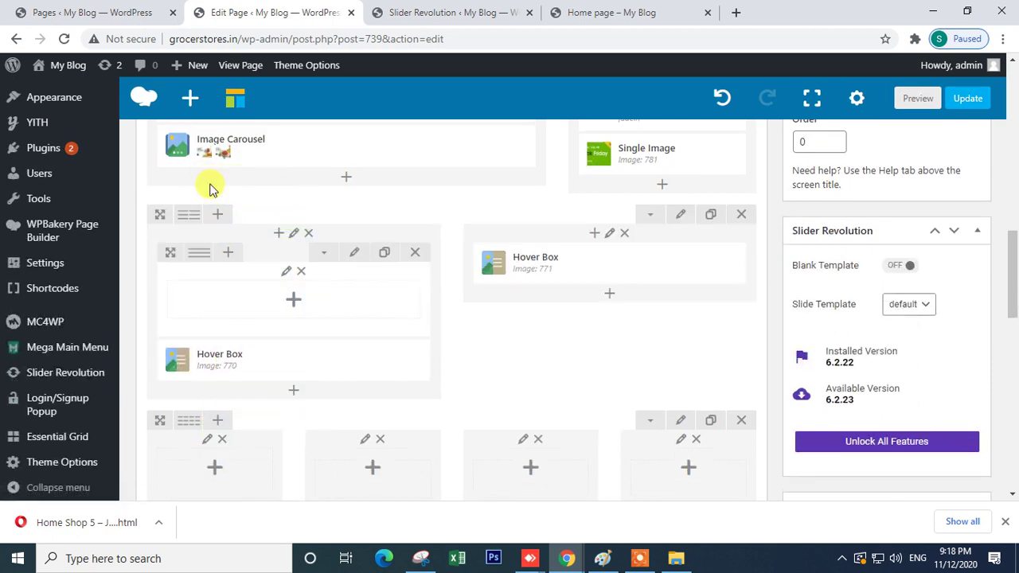
left_click(418, 253)
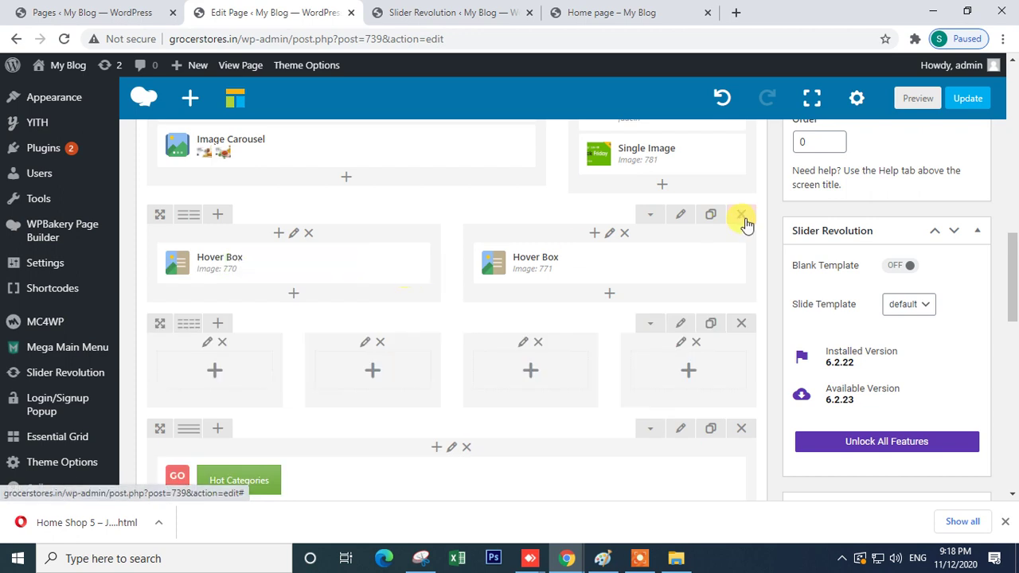
- Duplicate the Hover Box row above the original and remove both its Hover Boxes, leaving it empty
left_click(711, 215)
mouse_move(189, 214)
left_mouse_down()
mouse_move(189, 229)
mouse_move(269, 262)
left_mouse_up()
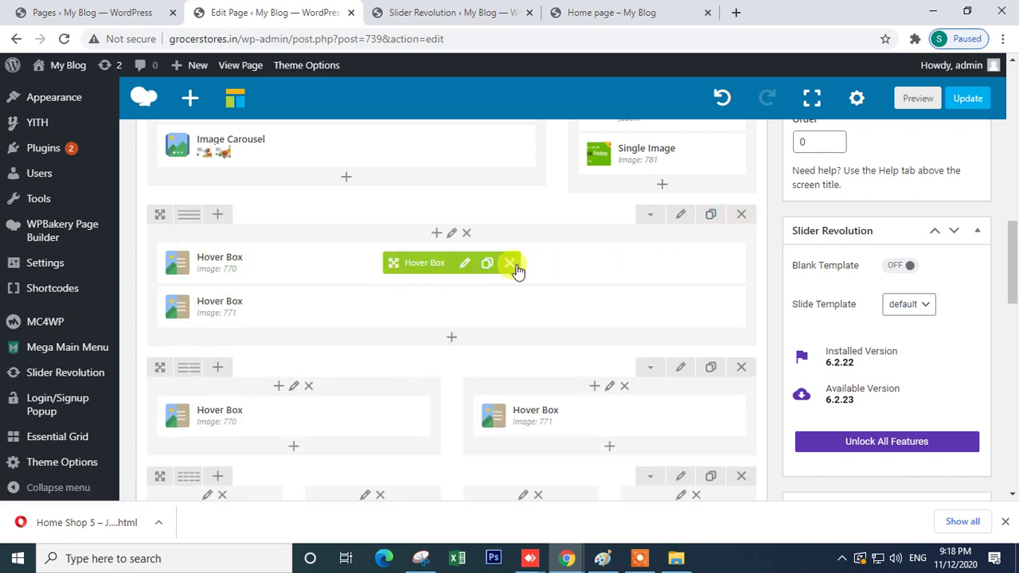
left_click(509, 264)
left_click(510, 264)
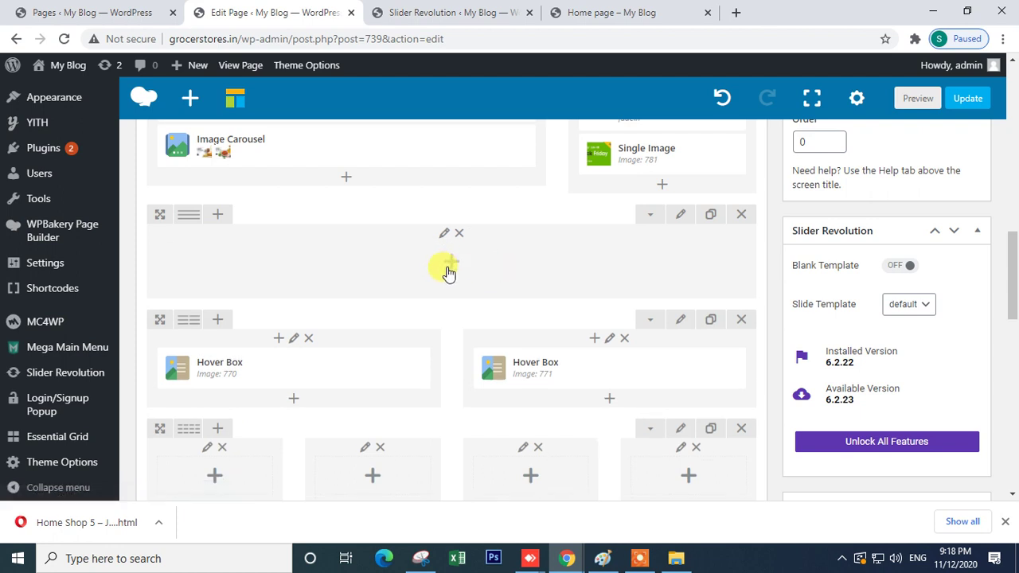
left_click(575, 22)
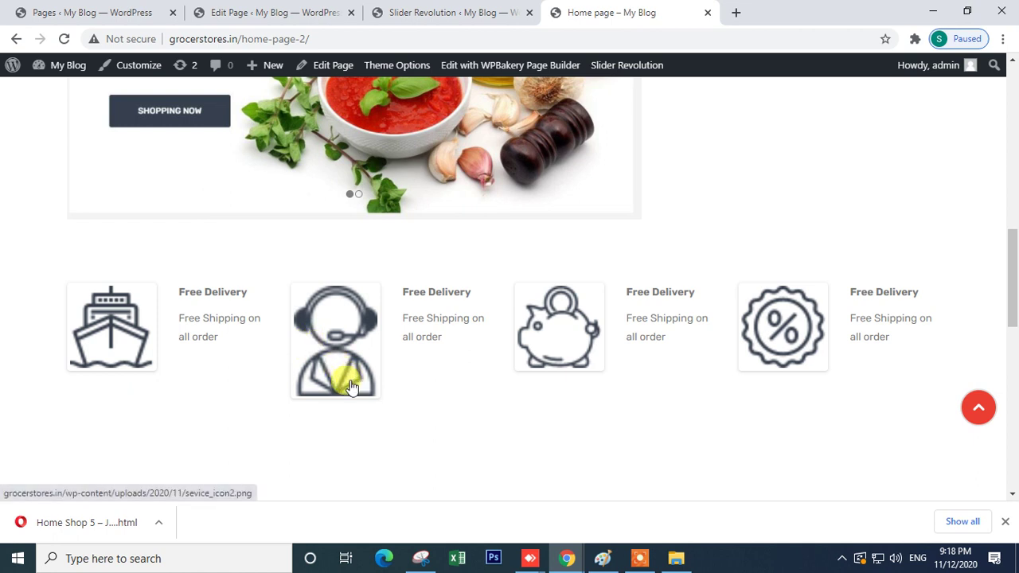
left_click(414, 8)
left_click(275, 12)
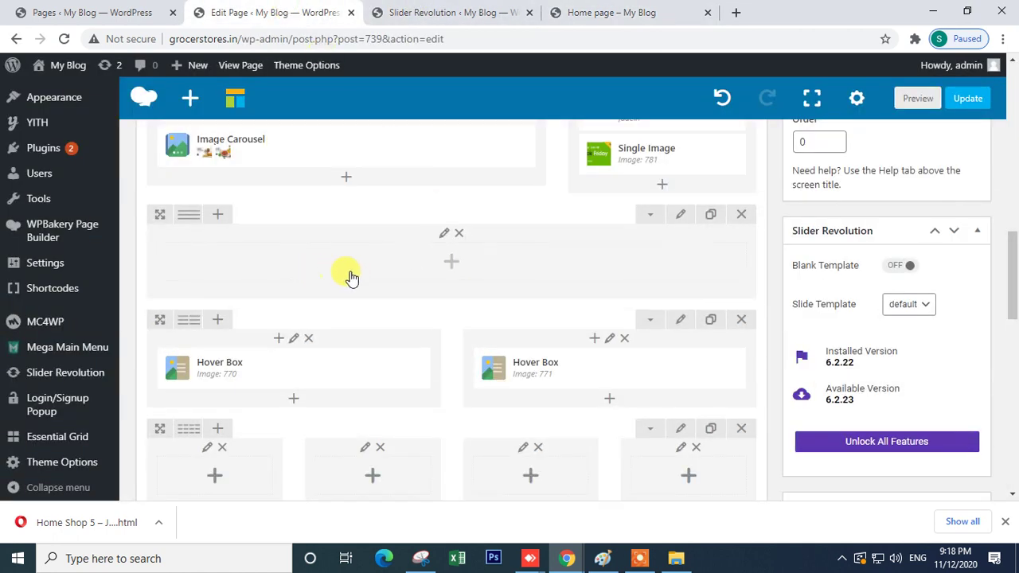
left_click(447, 266)
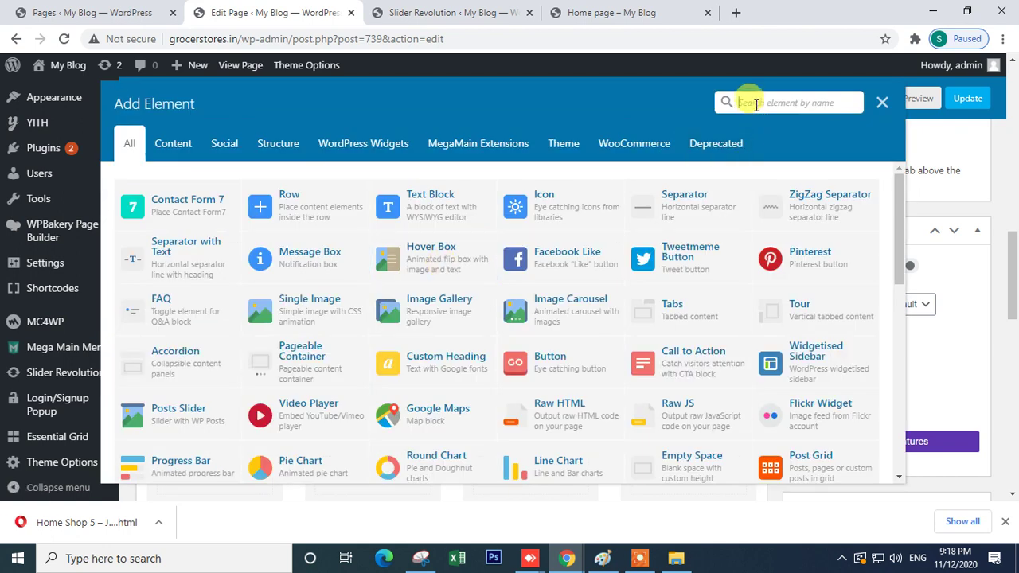
- Insert a Raw HTML element via an 'h' search and select its placeholder HTML
type("h")
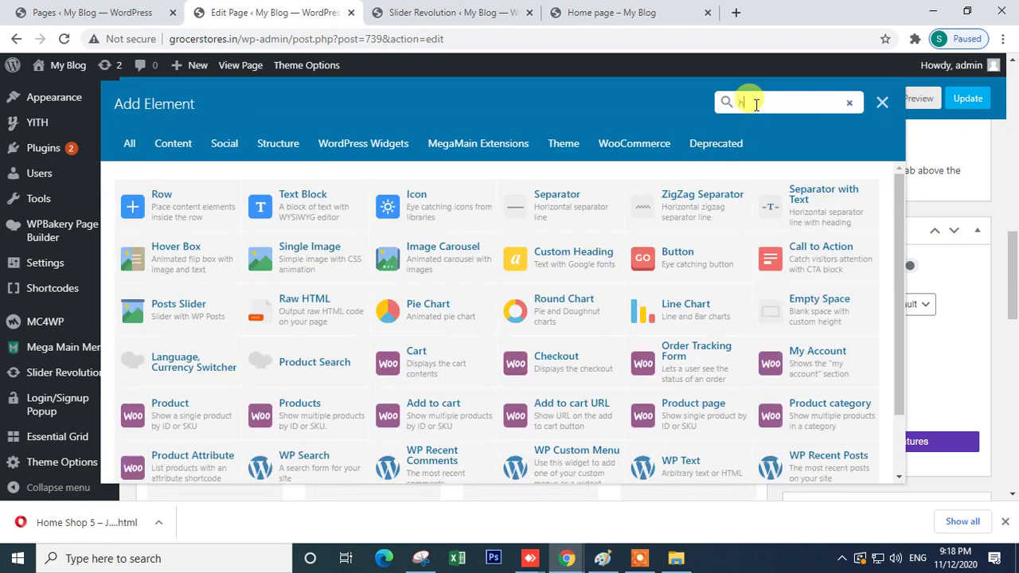
left_click(267, 318)
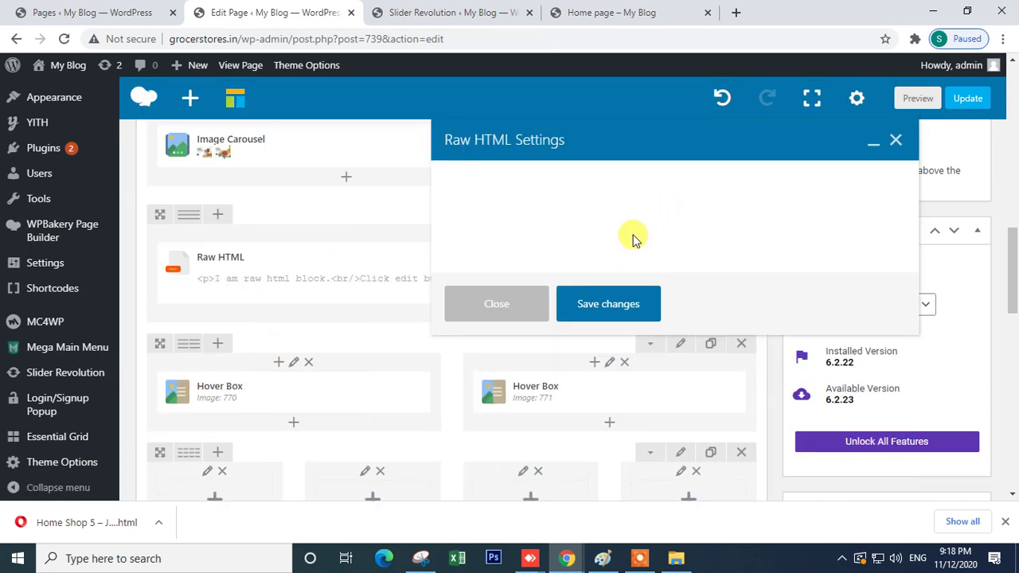
left_click(497, 244)
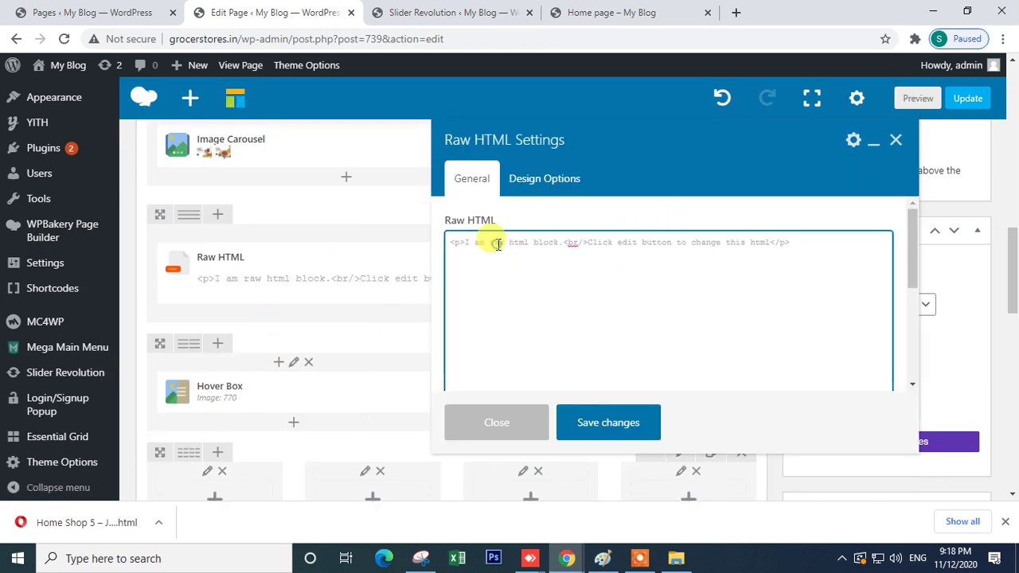
triple_click(497, 243)
- Discard and delete the Raw HTML block, then set the row layout to 1/4+1/4+1/4+1/4
left_click(513, 420)
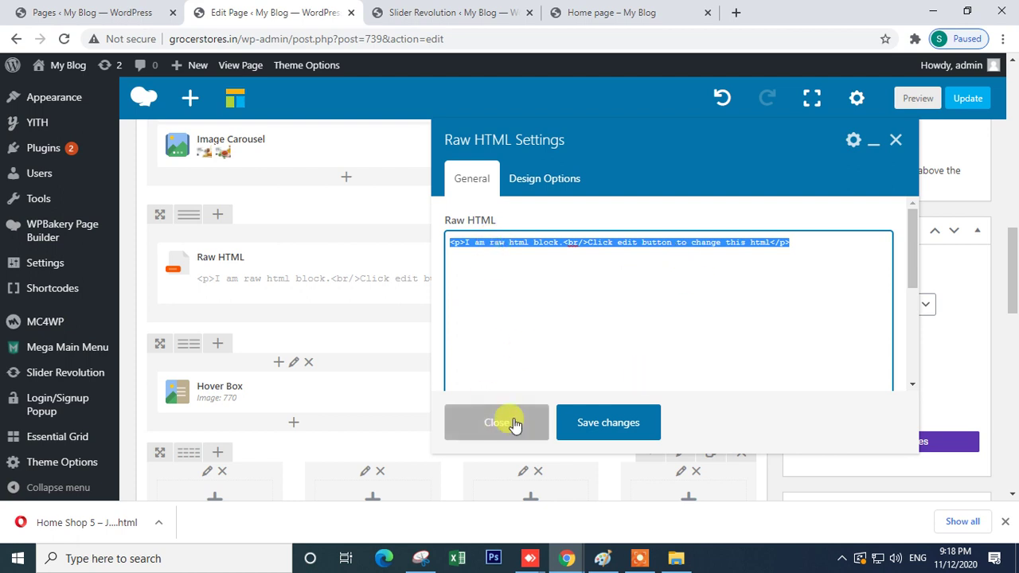
left_click(507, 275)
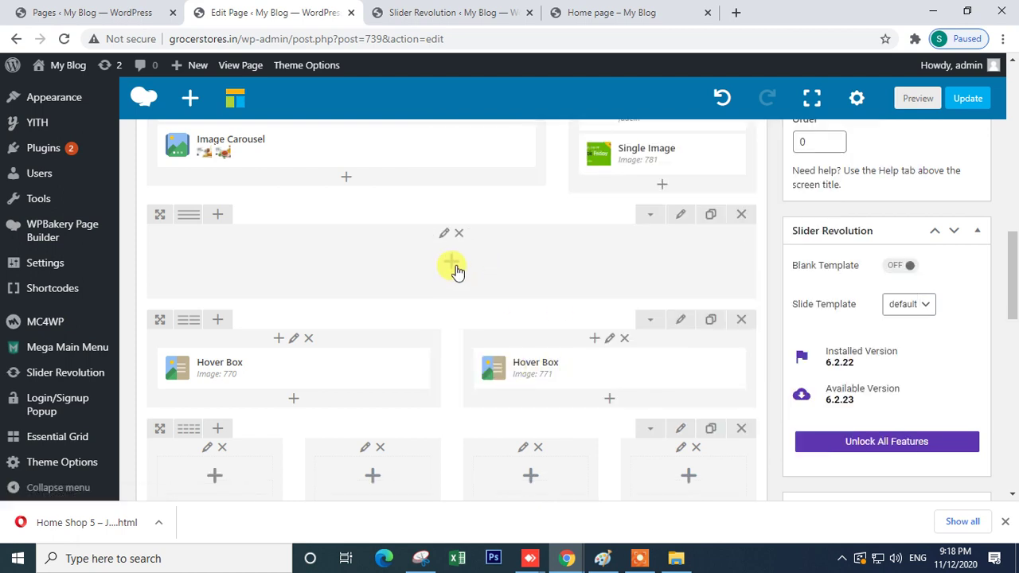
mouse_move(185, 217)
left_click(291, 216)
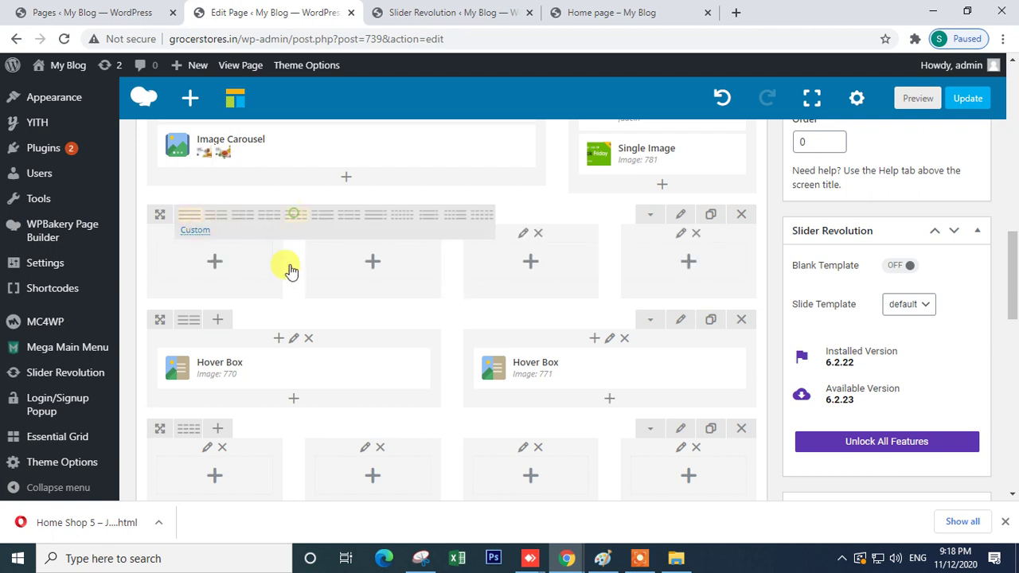
- Insert an Icon element into the first column using an 'ic' element search
left_click(215, 263)
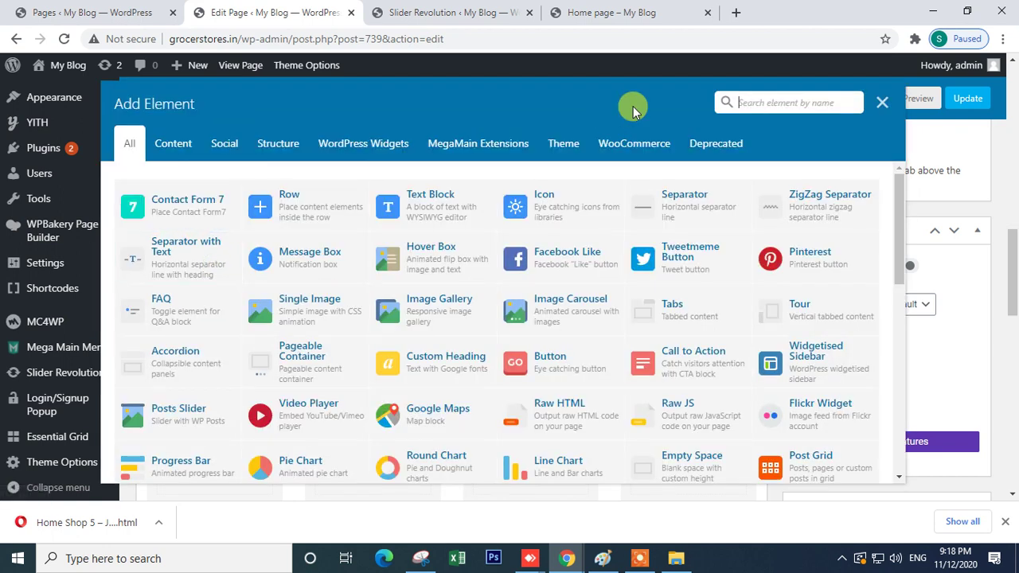
type("ic")
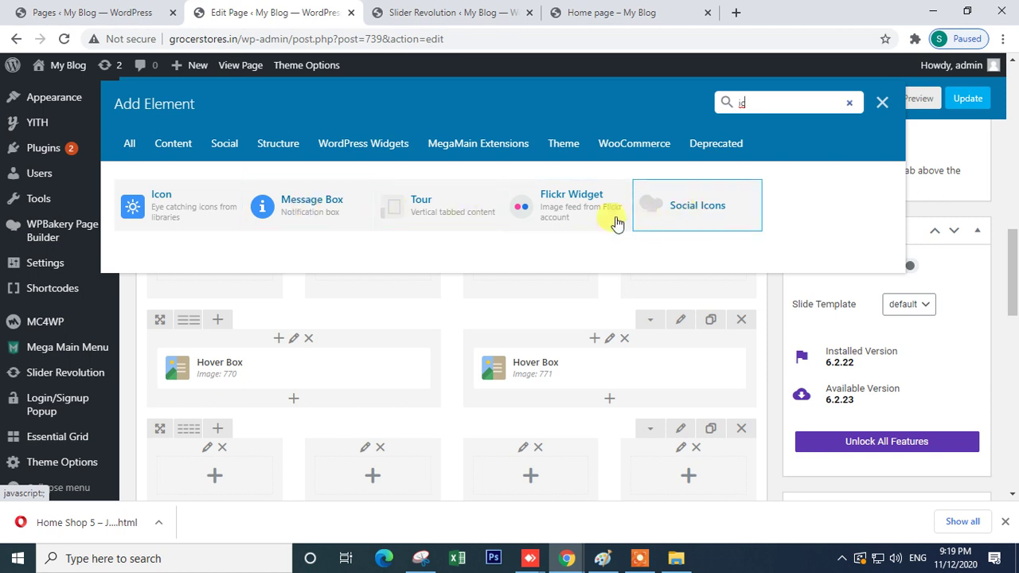
left_click(154, 214)
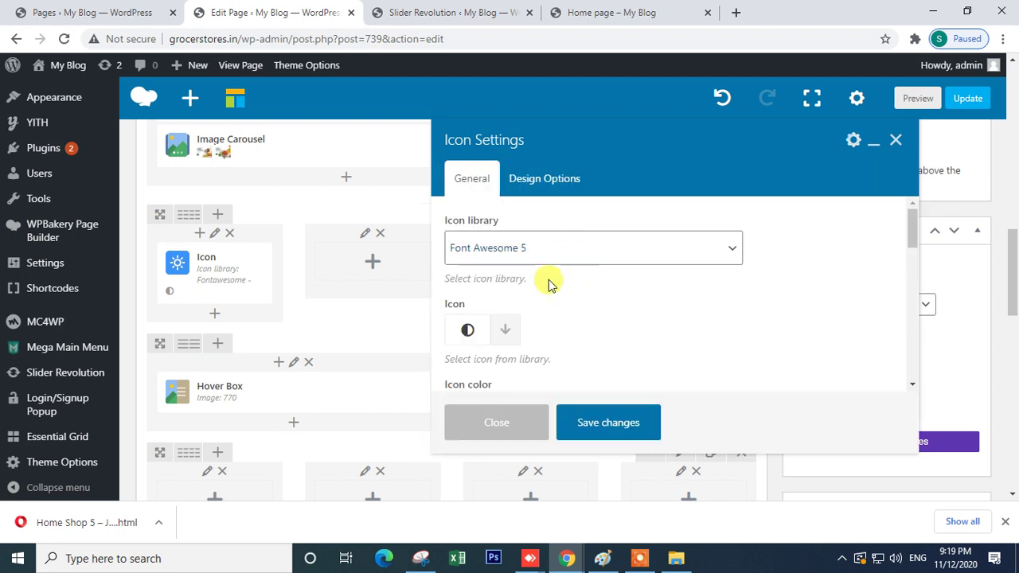
- Set the icon colour to Black and keep the background shape as None
scroll(557, 263, "down", 2)
scroll(565, 279, "up", 2)
scroll(514, 269, "down", 2)
left_click(515, 268)
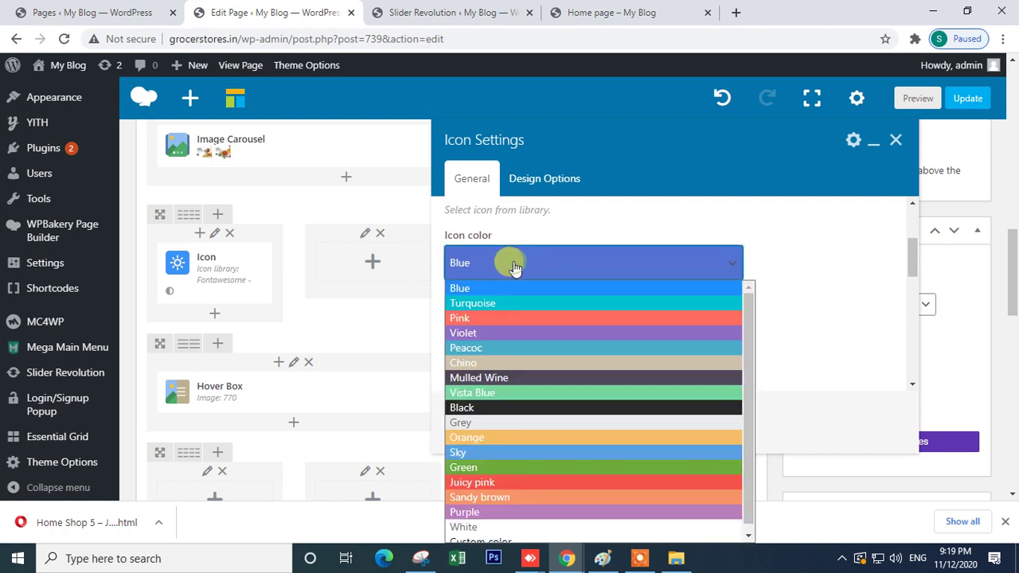
left_click(510, 408)
scroll(656, 289, "down", 2)
scroll(655, 289, "up", 2)
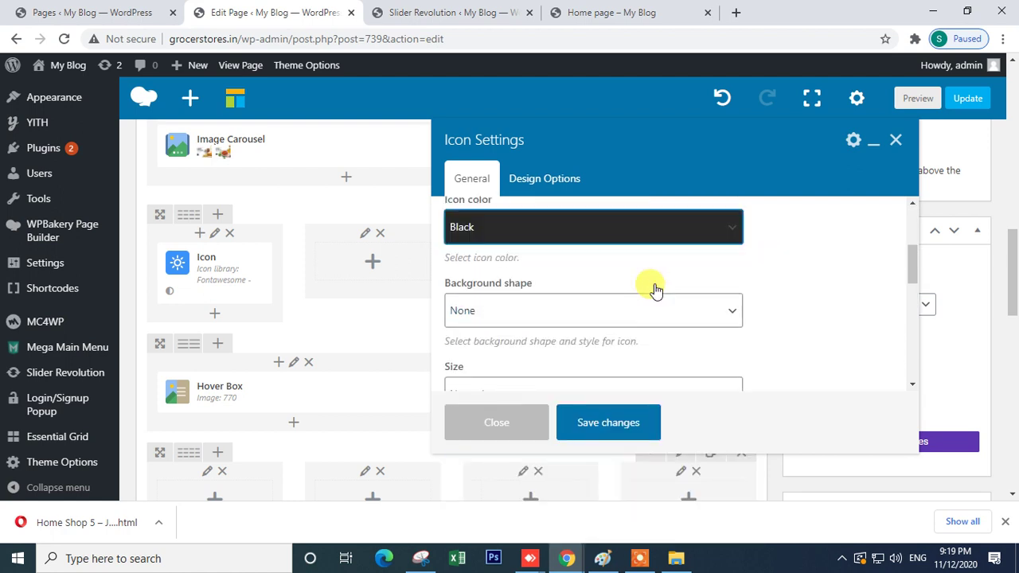
scroll(656, 289, "up", 1)
left_click(539, 344)
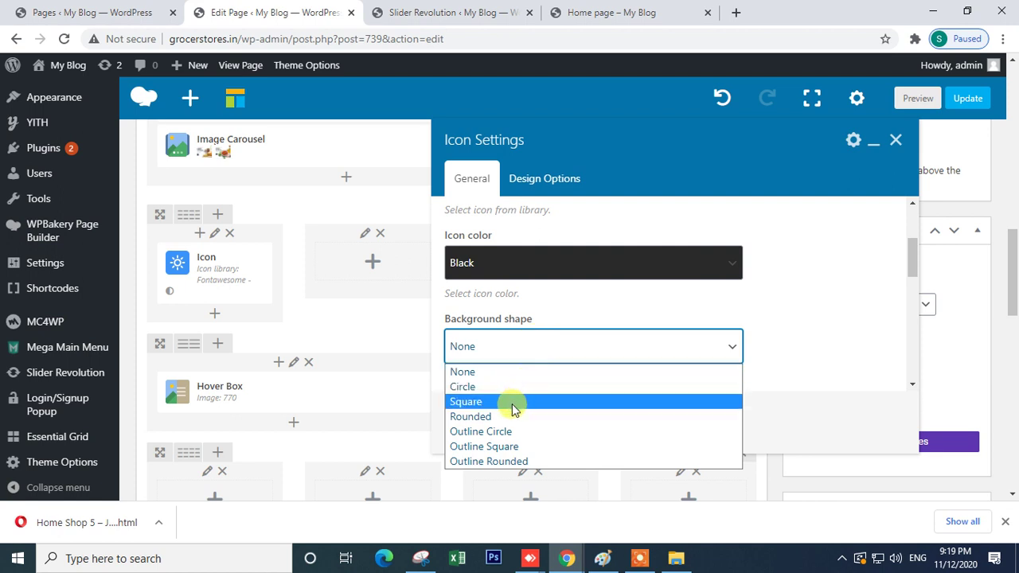
left_click(828, 328)
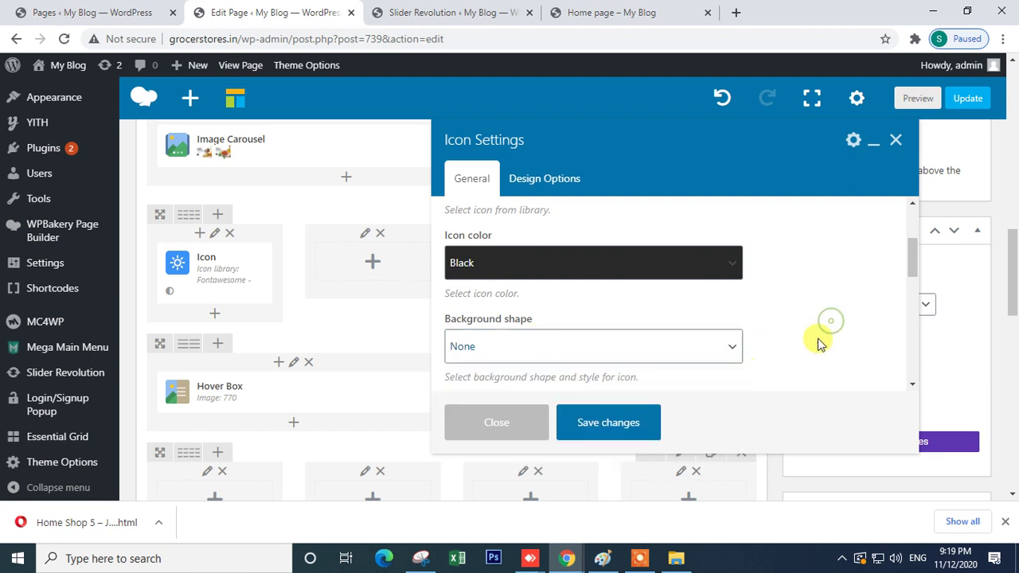
left_click_drag(913, 267, 911, 296)
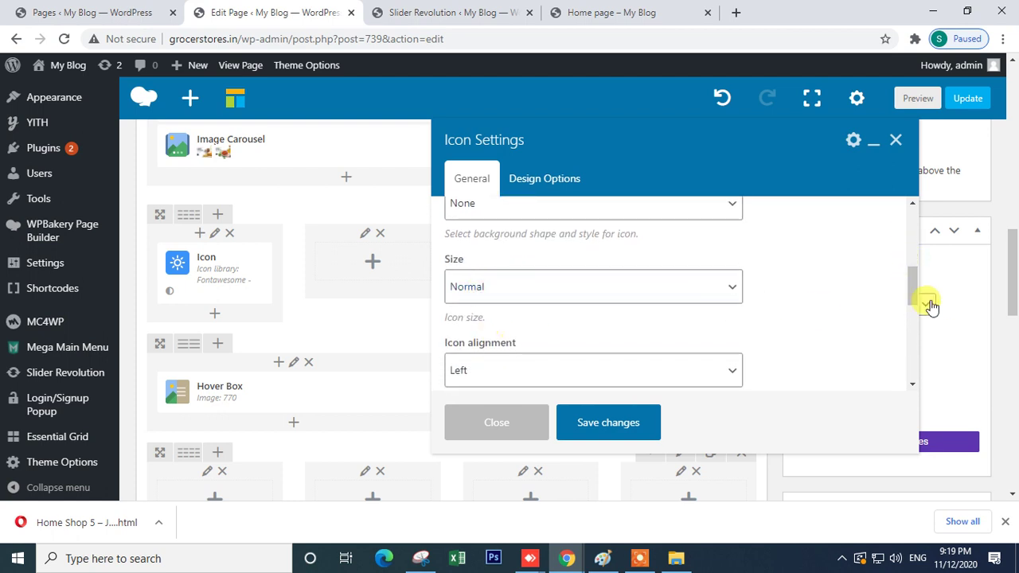
left_click_drag(910, 276, 916, 228)
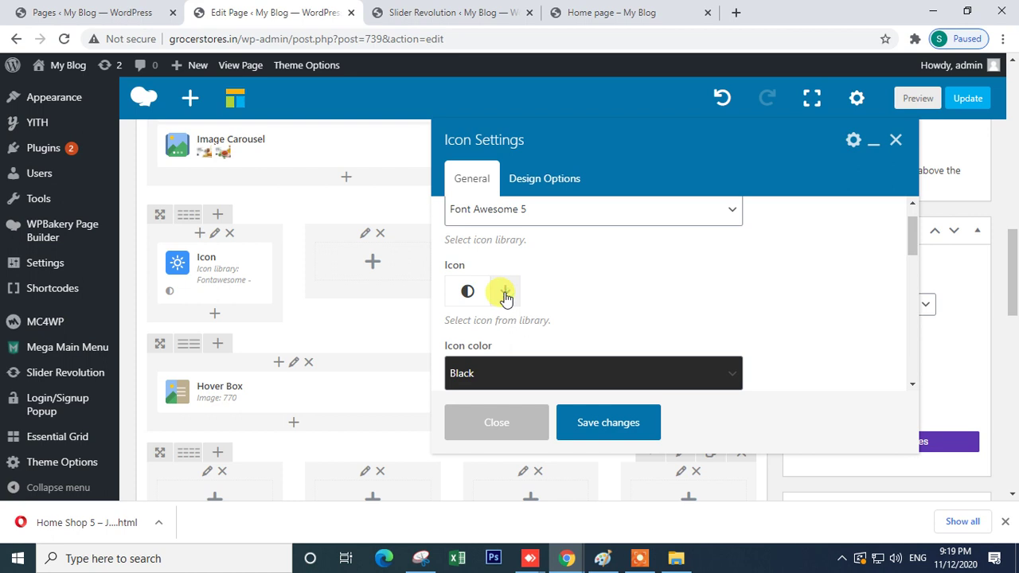
- Compare the Icon settings with the feature icons on the live Home page
scroll(569, 304, "down", 3)
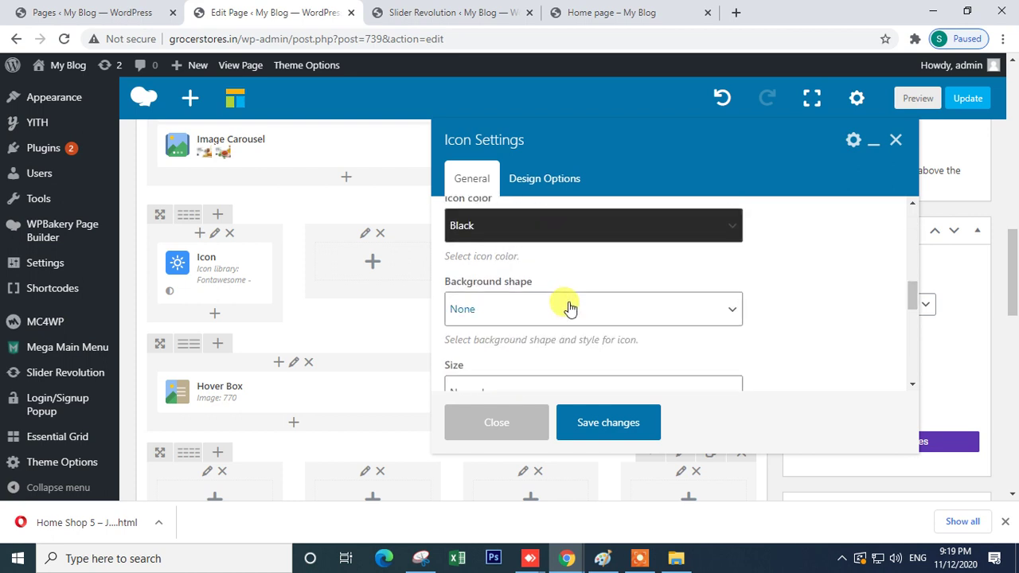
scroll(561, 310, "up", 5)
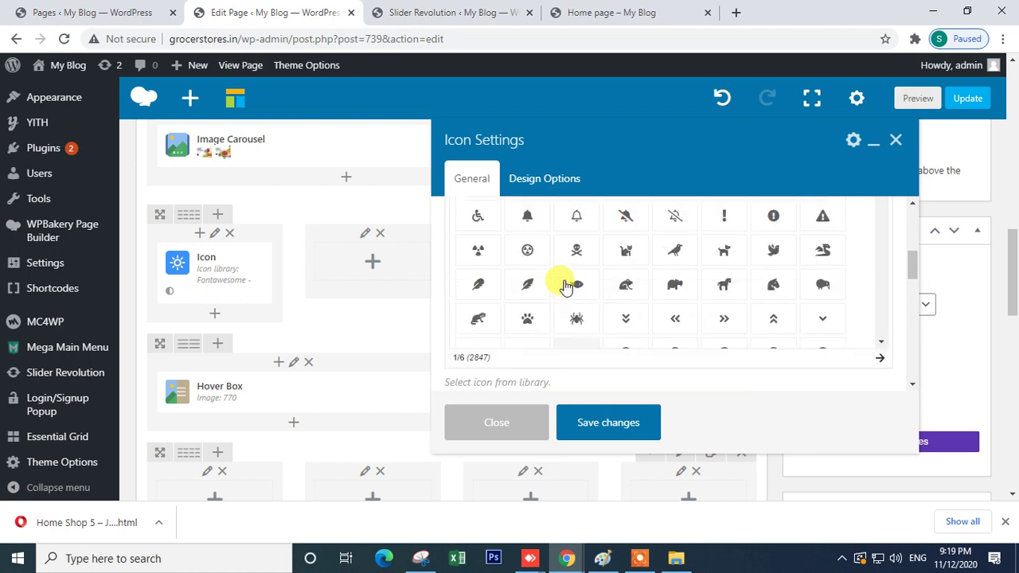
left_click(593, 9)
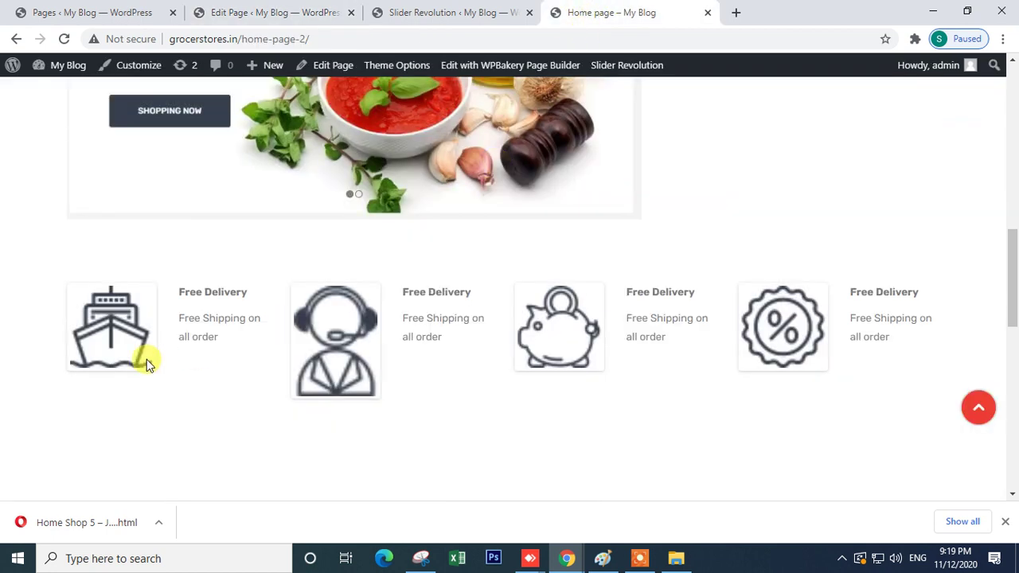
left_click(301, 9)
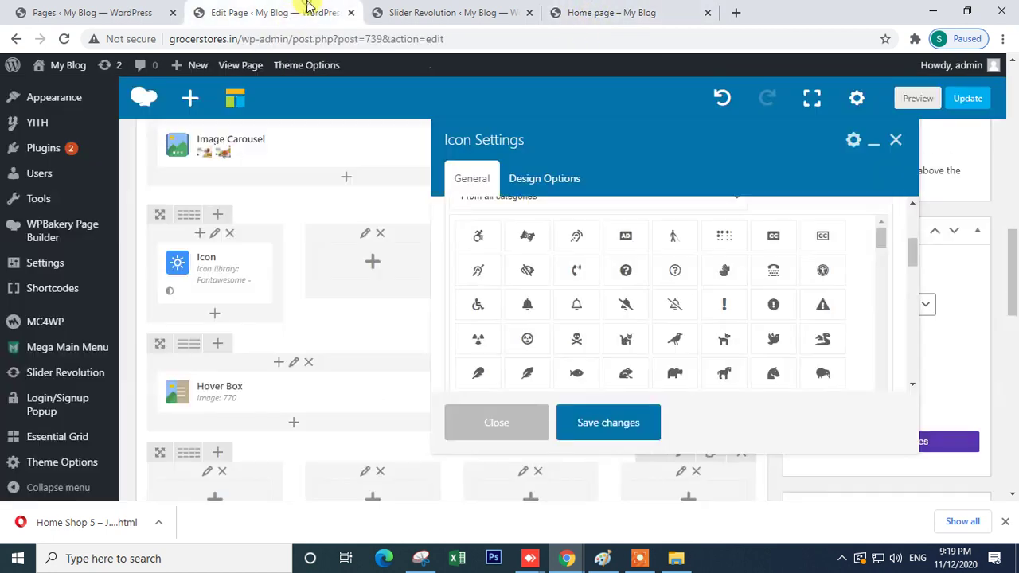
scroll(689, 234, "up", 2)
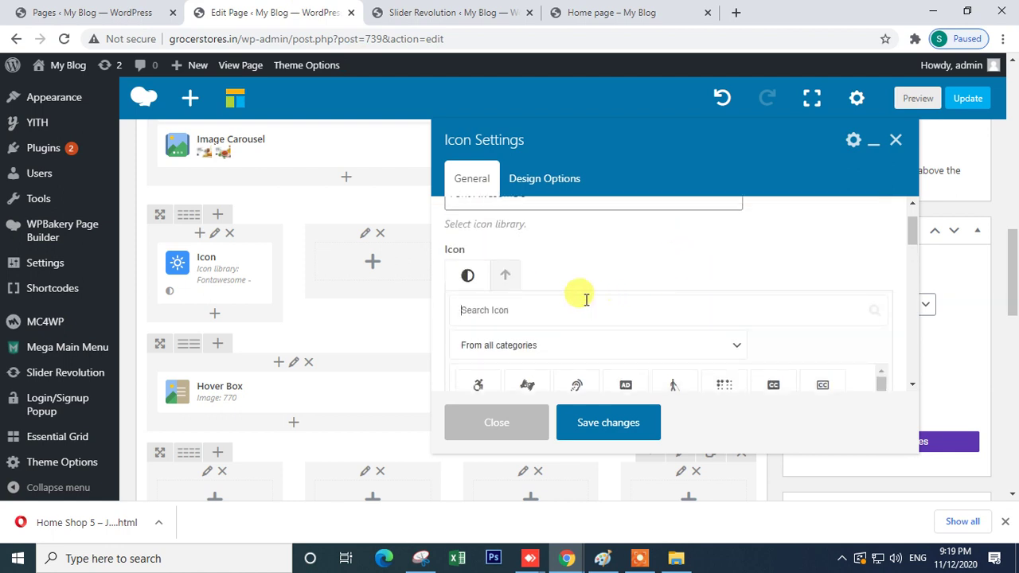
- Search the icon library for 'ship' to pick the delivery truck icon, rechecking the live page
left_click(519, 317)
type("ship")
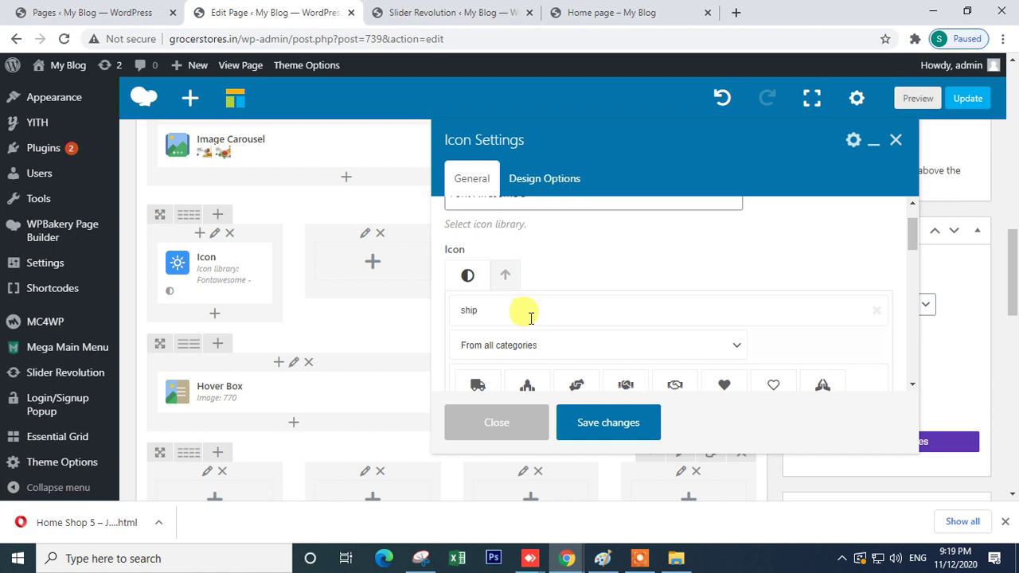
left_click_drag(913, 236, 912, 255)
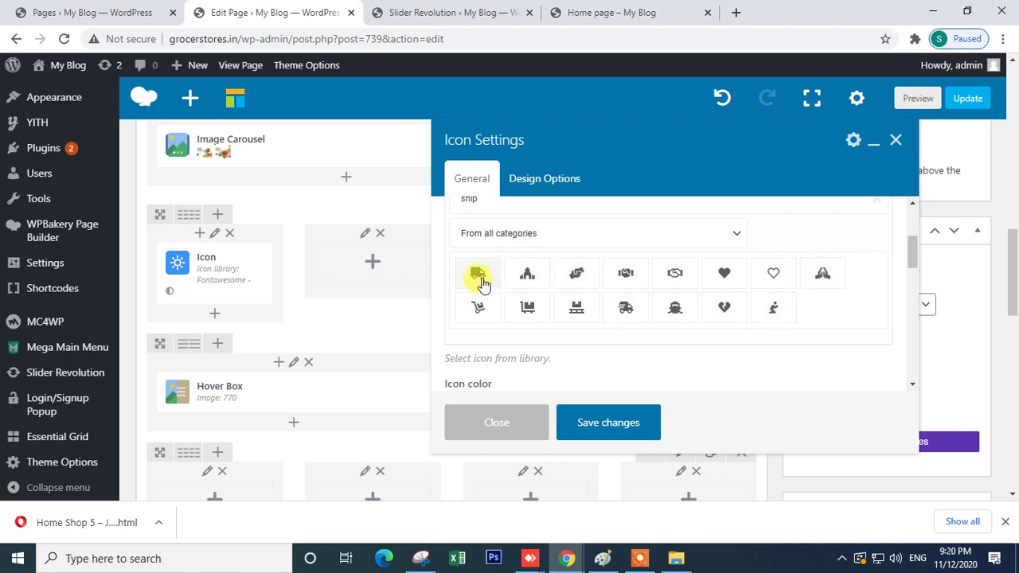
scroll(481, 278, "down", 2)
scroll(516, 299, "up", 2)
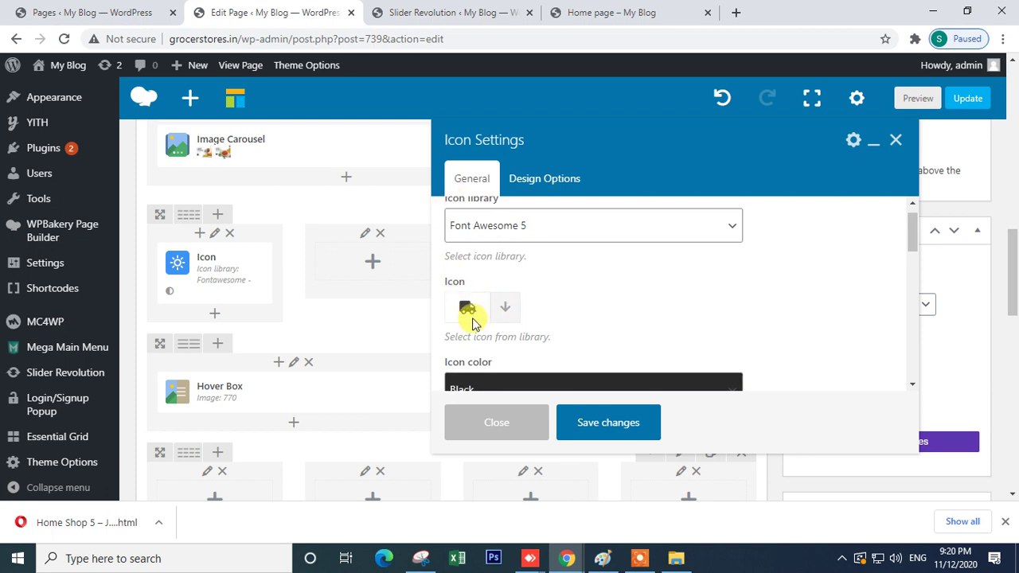
left_click(450, 12)
left_click(593, 12)
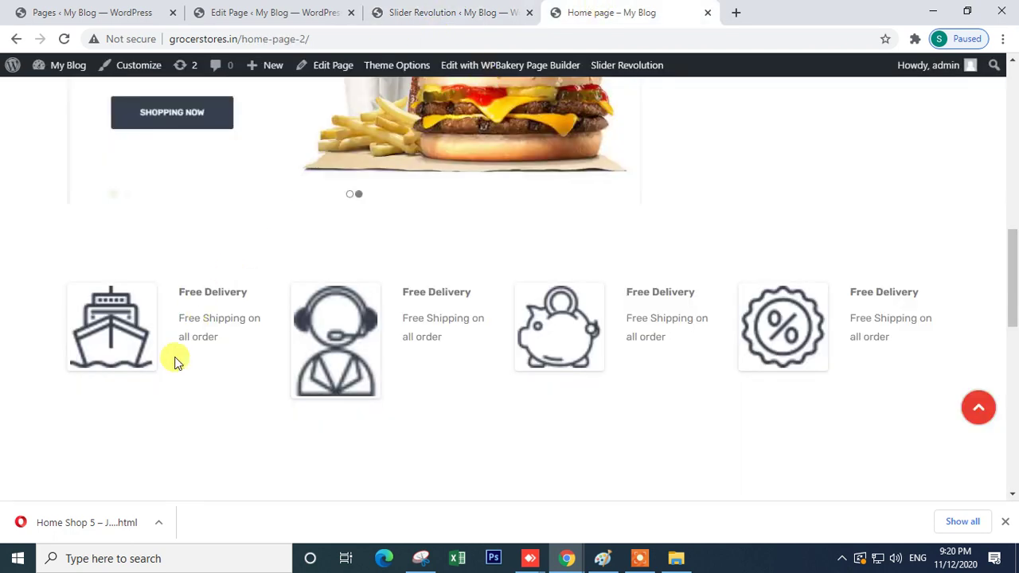
left_click(312, 7)
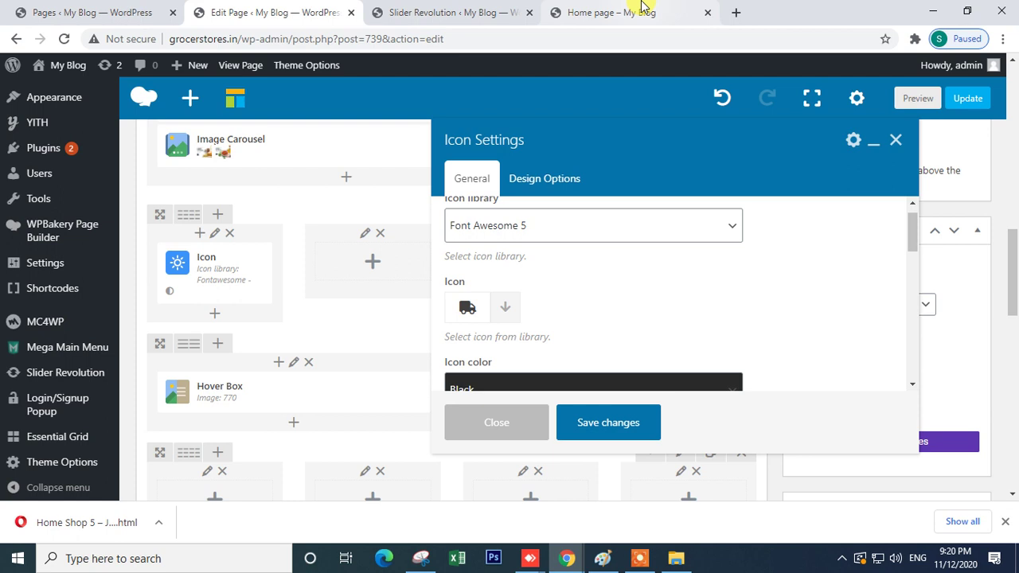
left_click(643, 7)
- Search Google for 'icon' in a new tab and dismiss the location prompt
left_click(733, 14)
type("ico")
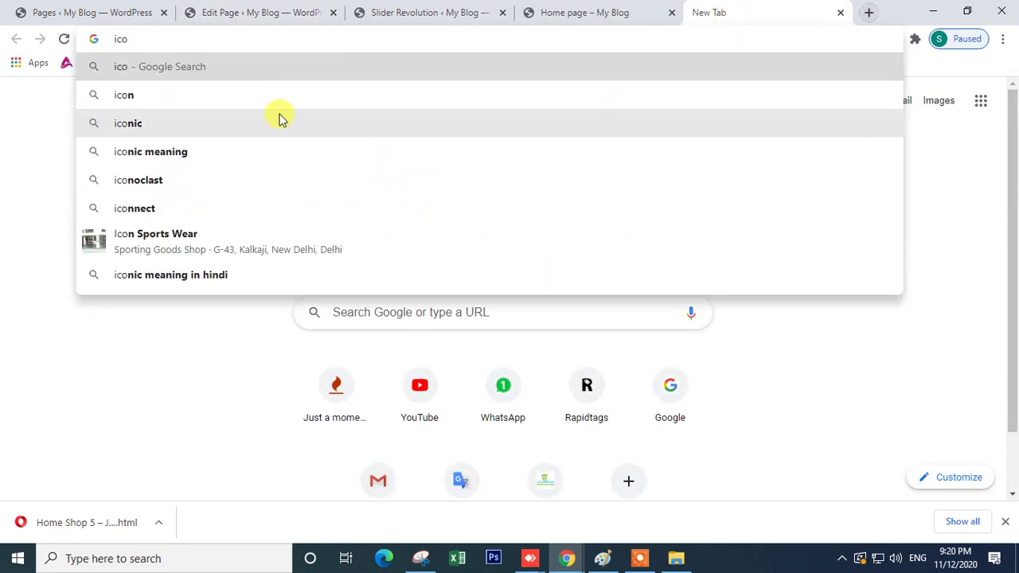
left_click(241, 108)
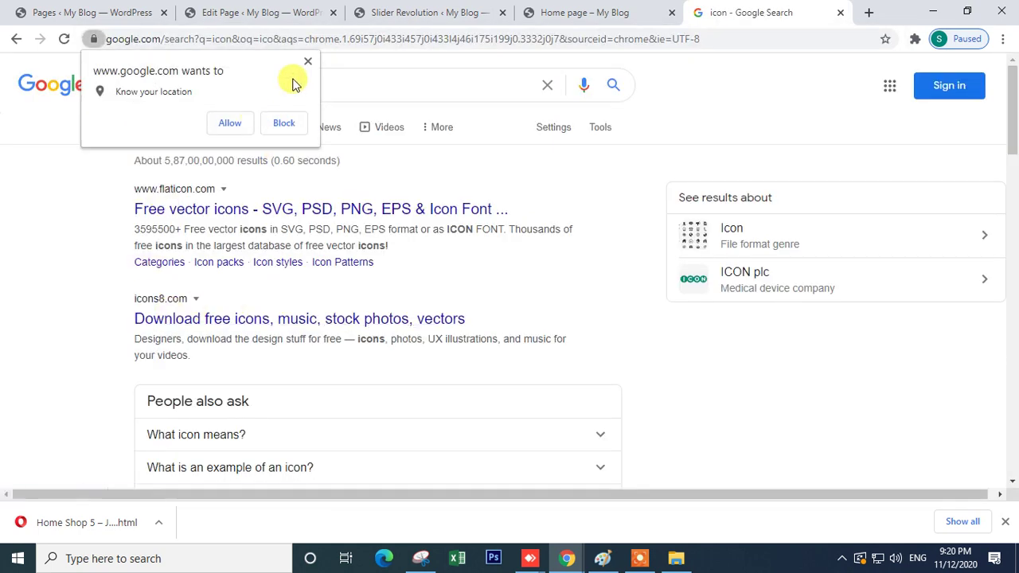
left_click(312, 59)
- Open the Flaticon result in a new tab, view its Ecommerce icon pack, and return to Google
right_click(275, 209)
left_click(296, 220)
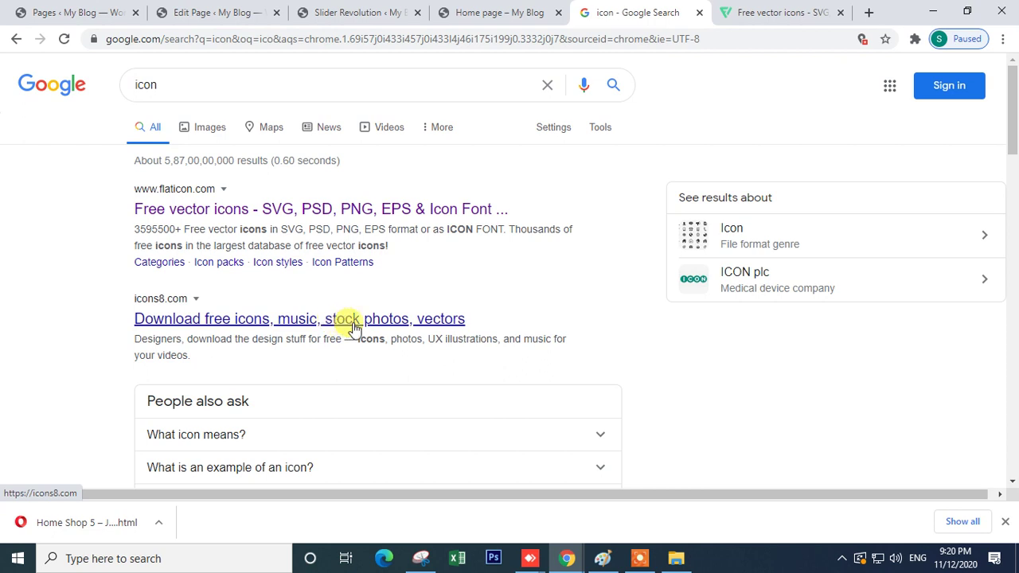
left_click(750, 10)
scroll(573, 274, "down", 10)
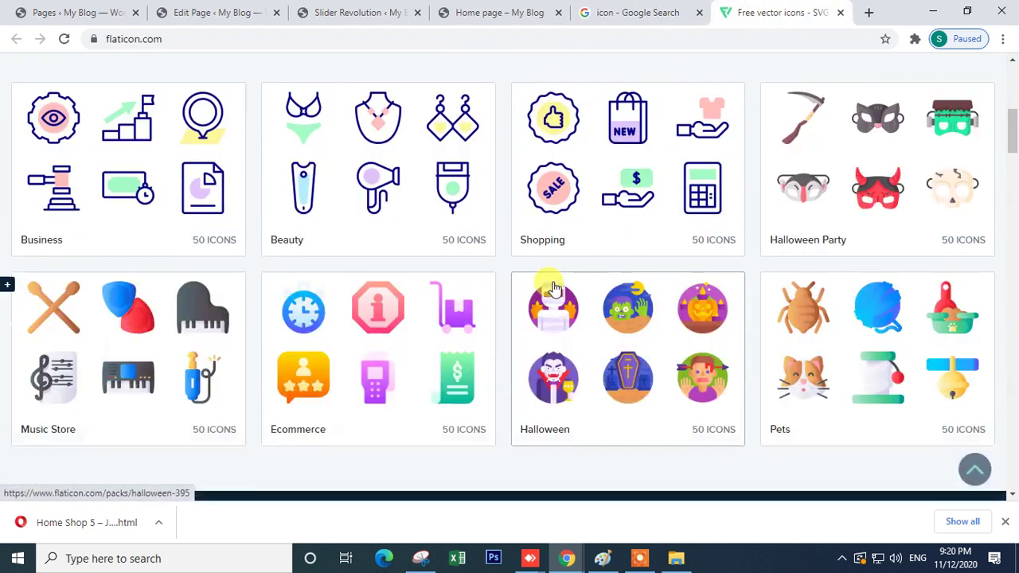
left_click(320, 315)
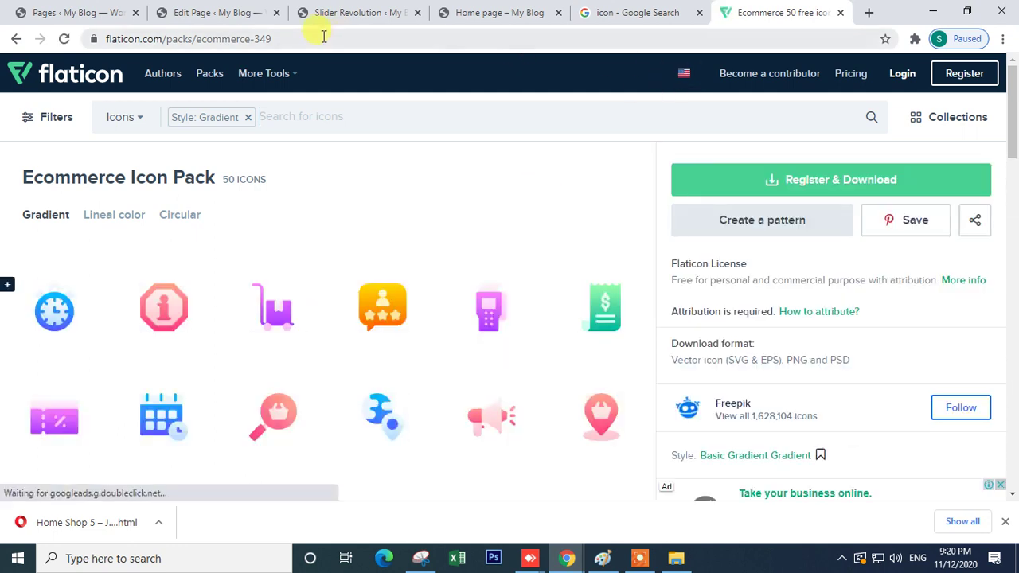
left_click(643, 6)
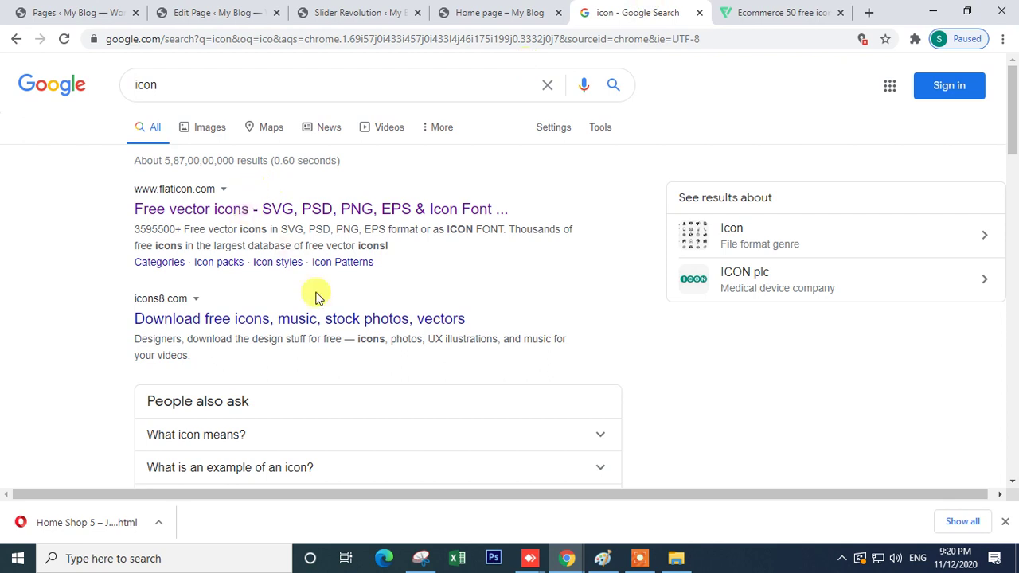
scroll(295, 335, "down", 4)
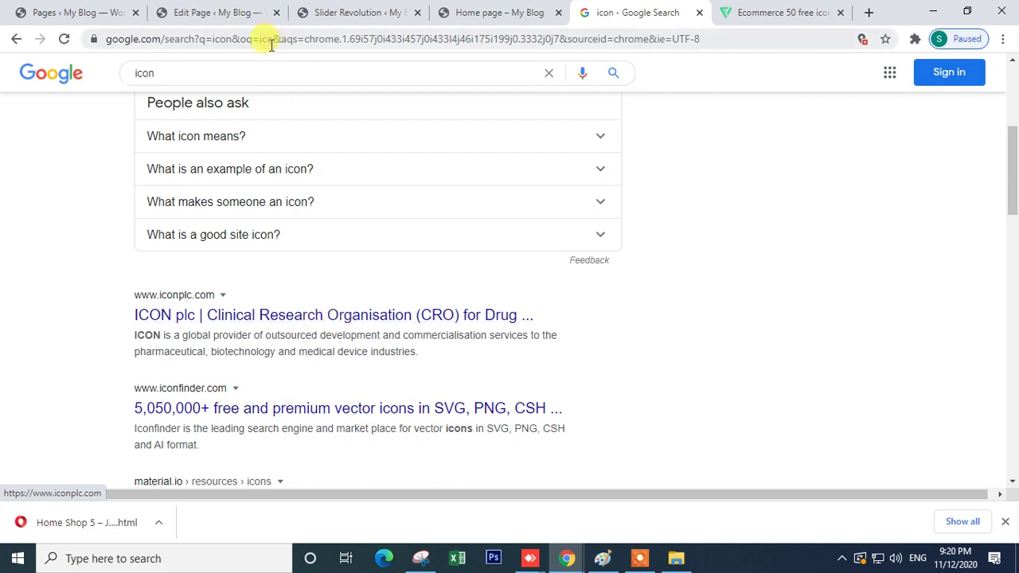
- Search Google for 'thenounproject' and open The Noun Project website
left_click(198, 73)
type("the")
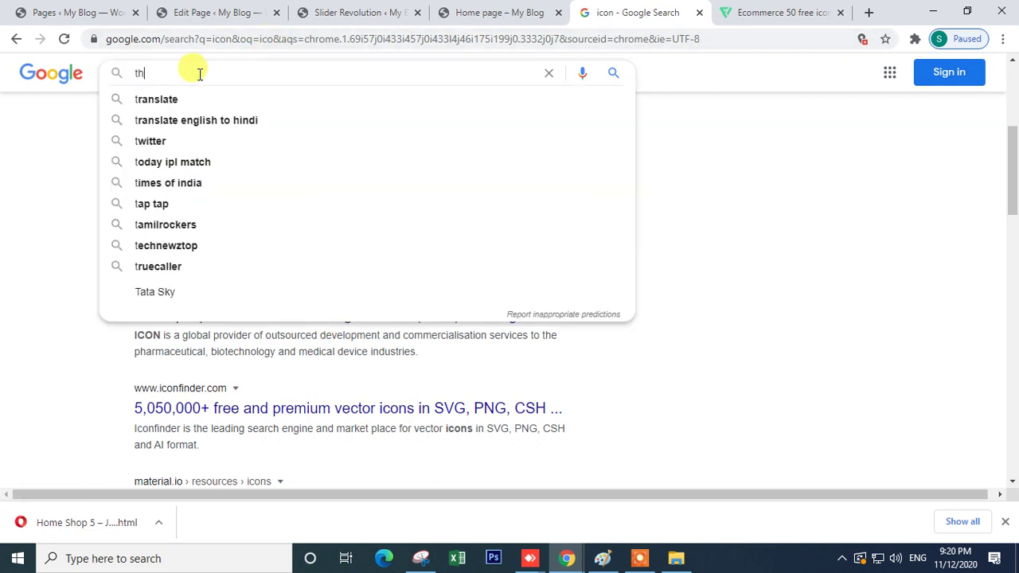
left_click(204, 97)
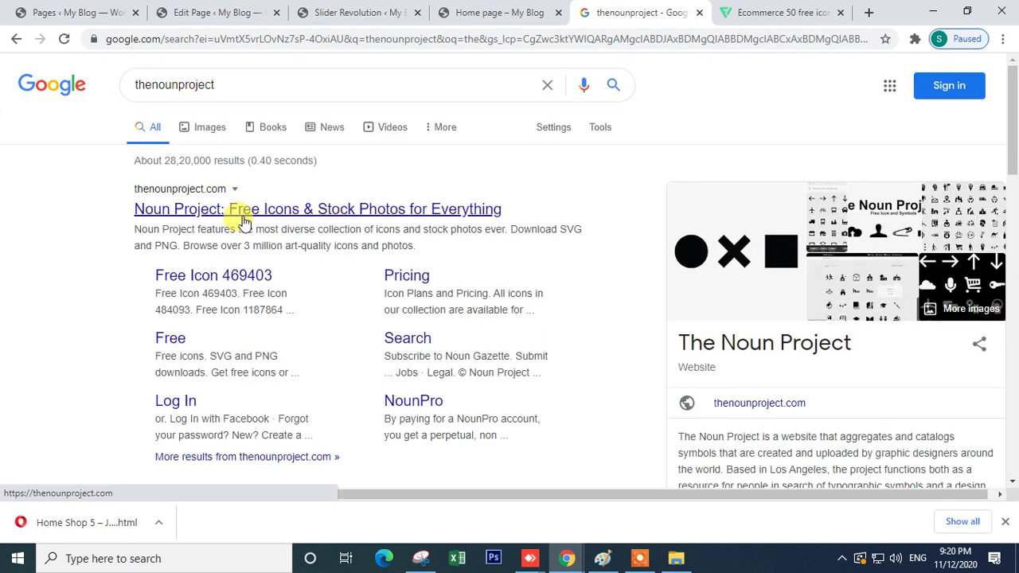
left_click(245, 221)
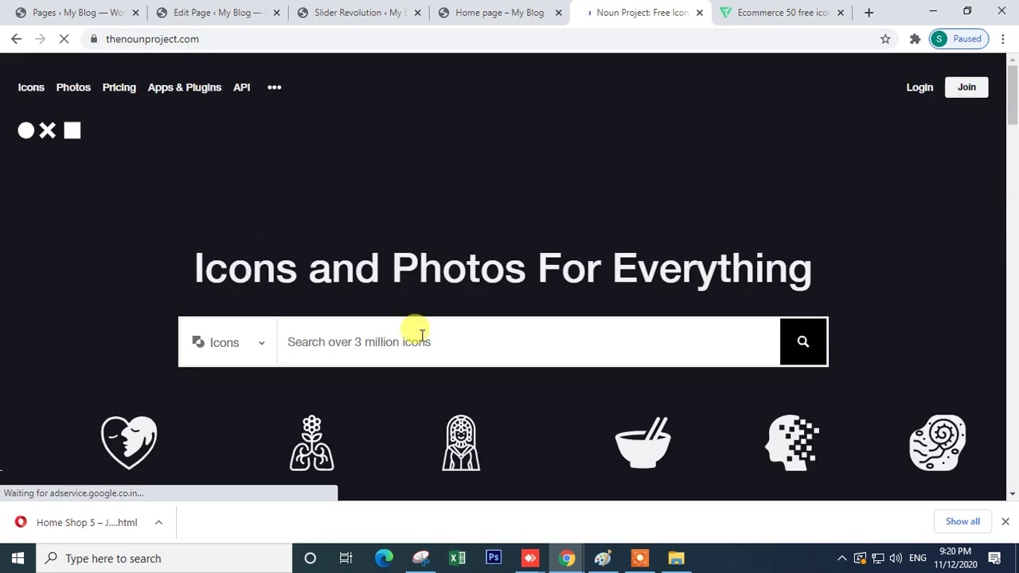
scroll(347, 337, "down", 2)
- Search The Noun Project for 'ship' icons and view one ship icon's details
left_click(279, 188)
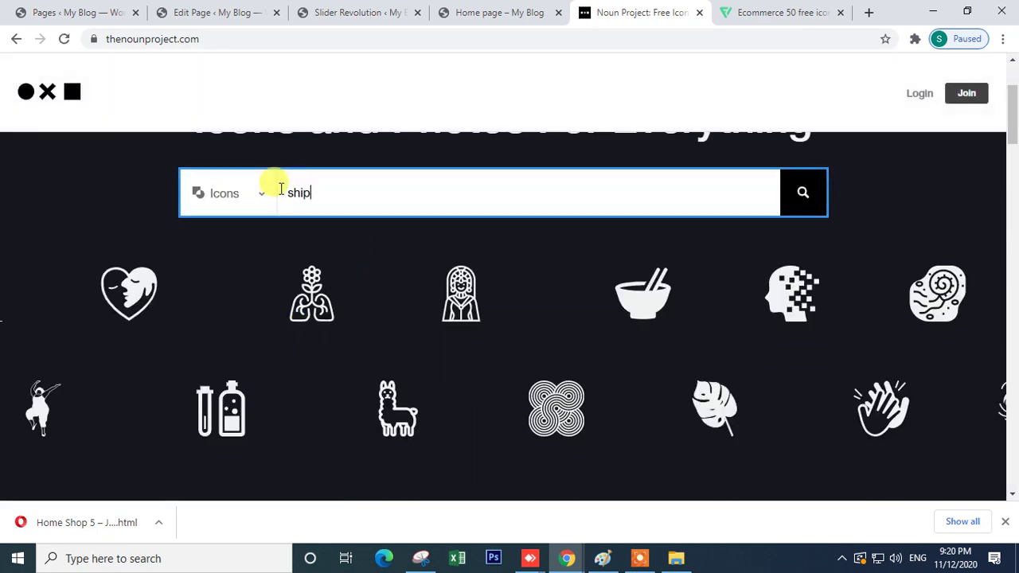
key("Return")
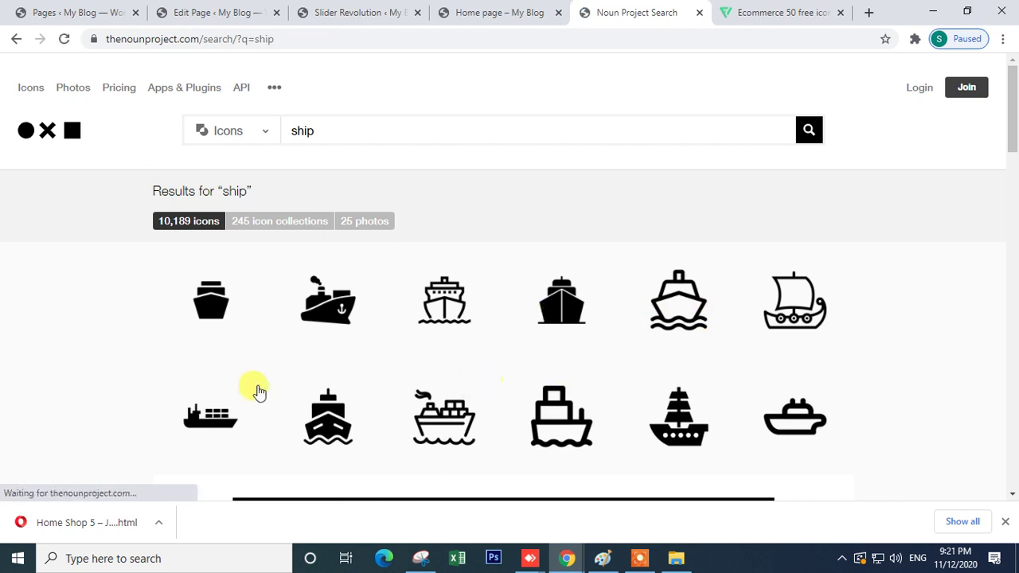
scroll(586, 414, "down", 2)
left_click(444, 280)
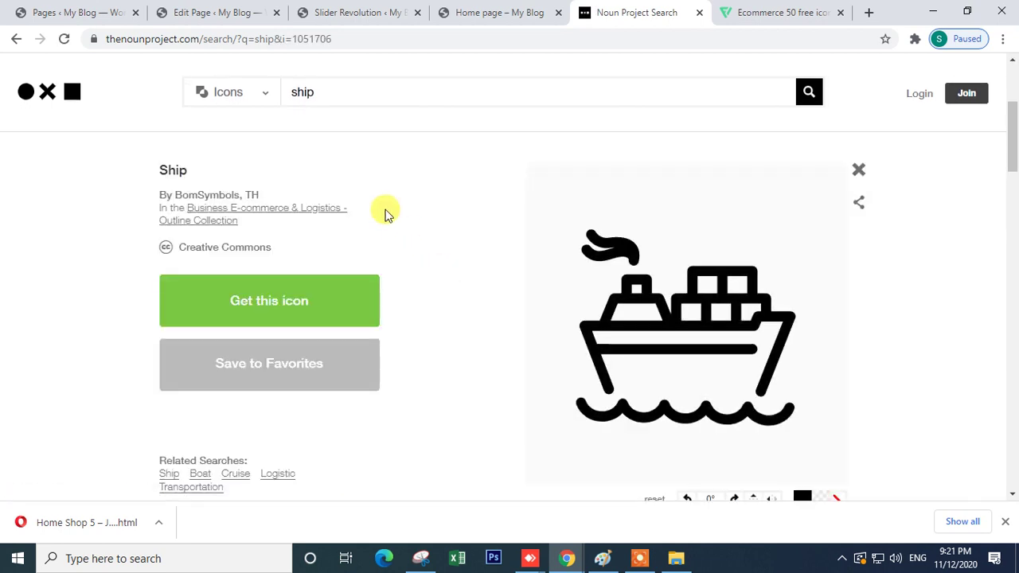
left_click(14, 42)
- Check the live home page and Slider Revolution tabs, then return to the page editor's Icon settings
left_click(486, 11)
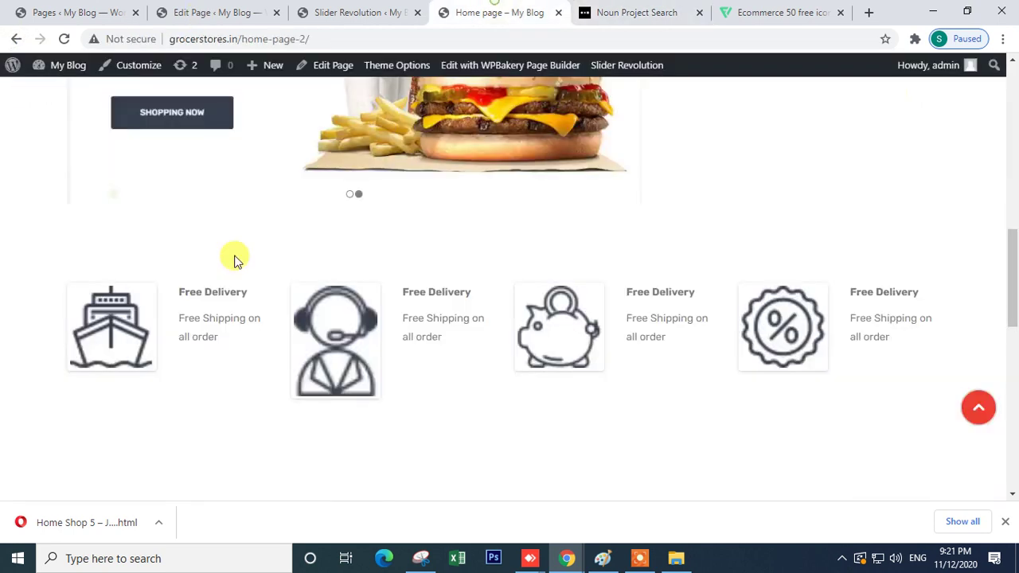
left_click(330, 11)
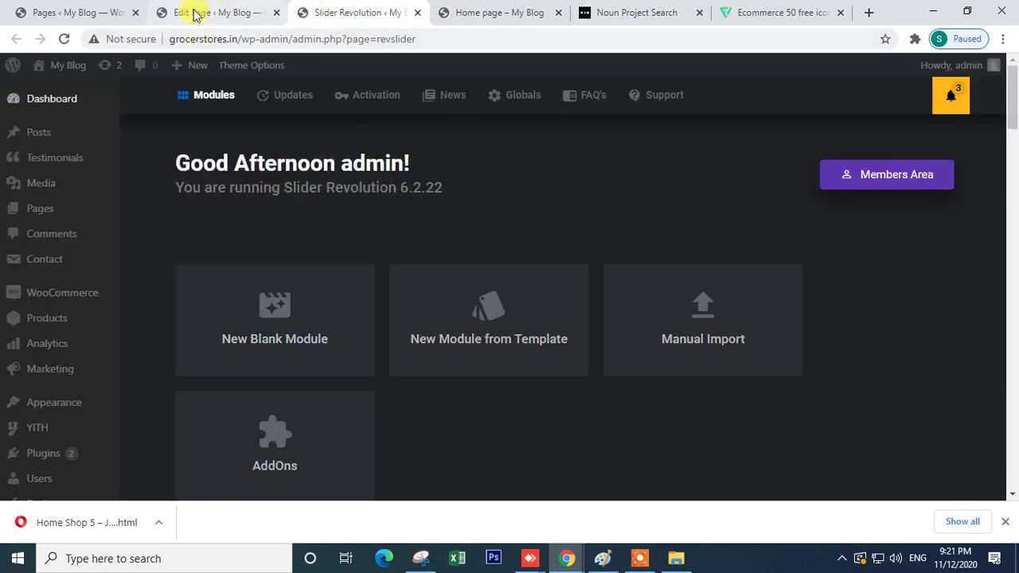
left_click(195, 14)
- Review the Icon's Design Options and General settings, then save the delivery truck icon
scroll(493, 330, "down", 2)
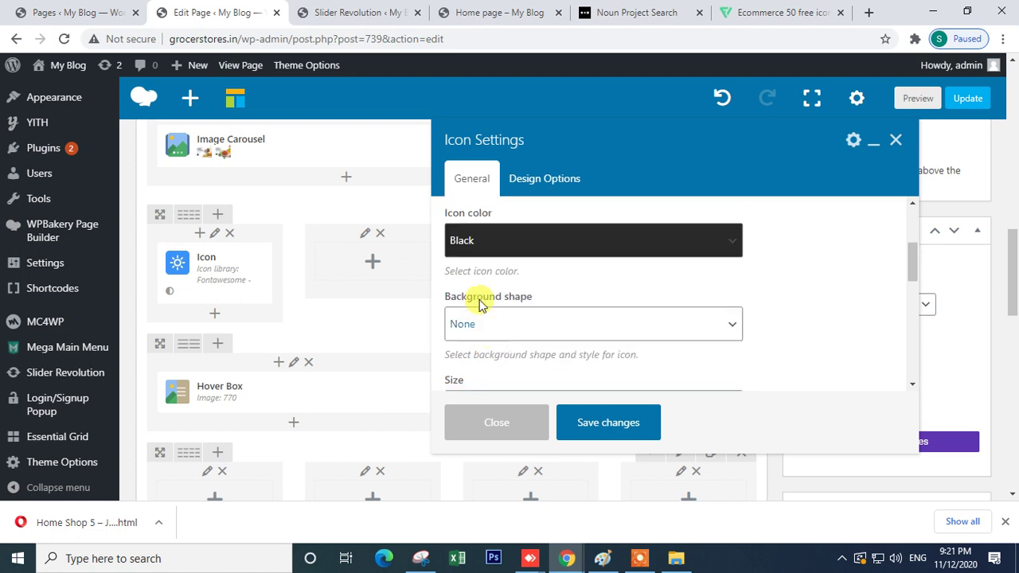
scroll(477, 271, "up", 2)
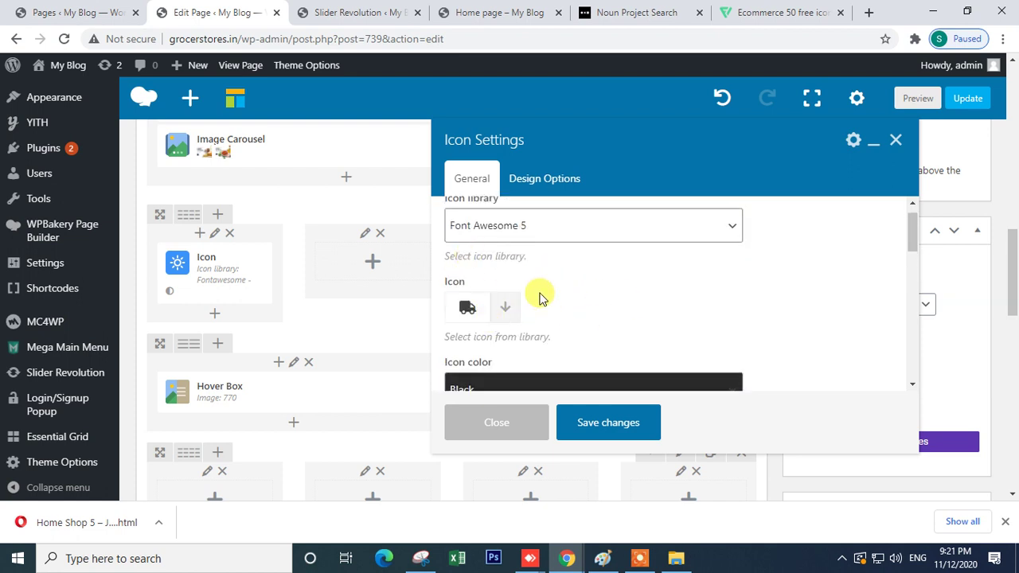
scroll(539, 305, "down", 2)
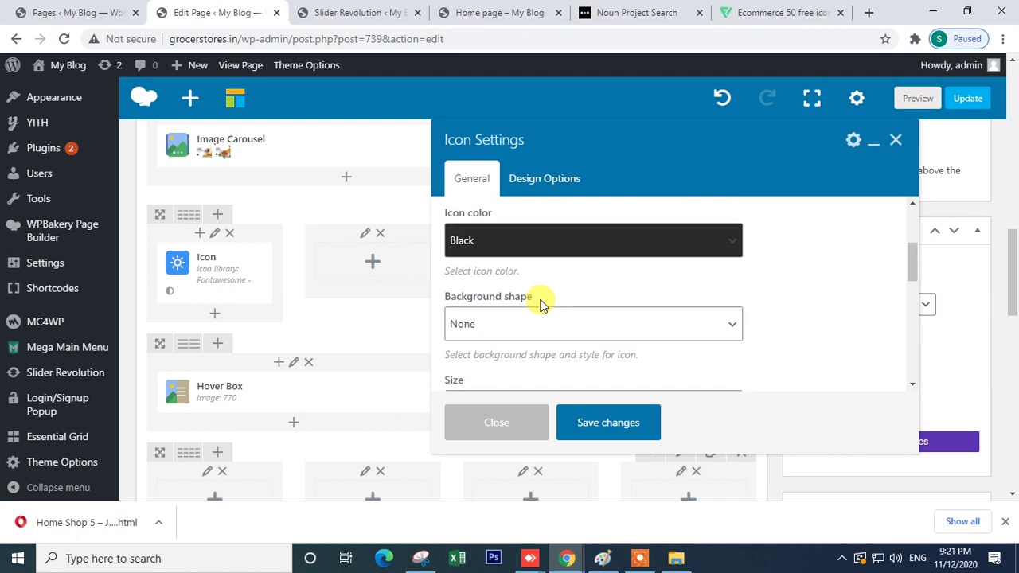
left_click(535, 185)
scroll(619, 323, "down", 4)
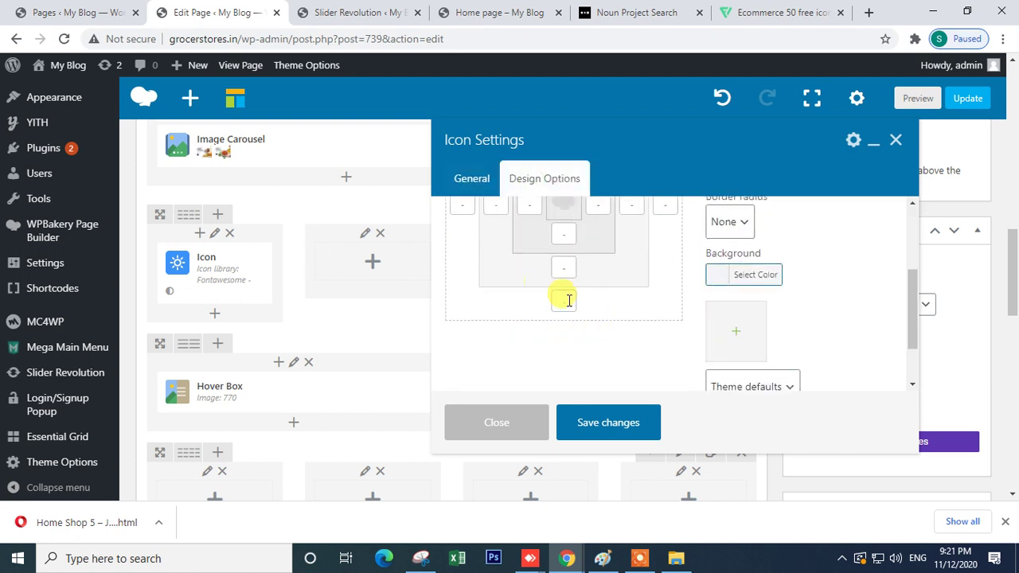
left_click(485, 188)
left_click(597, 430)
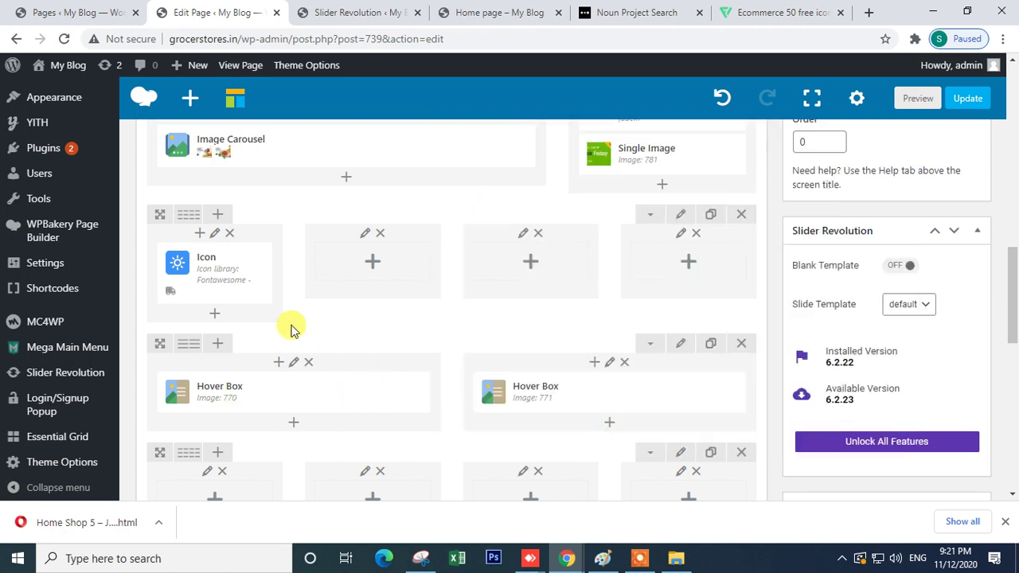
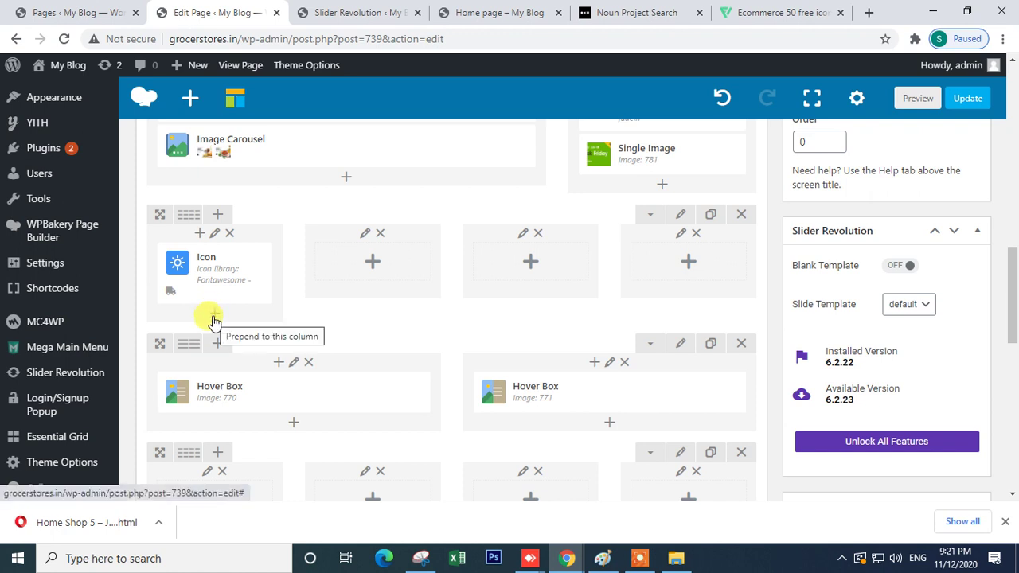
- Add a two-column inner row to the second column and place an Icon in its left column
left_click(371, 263)
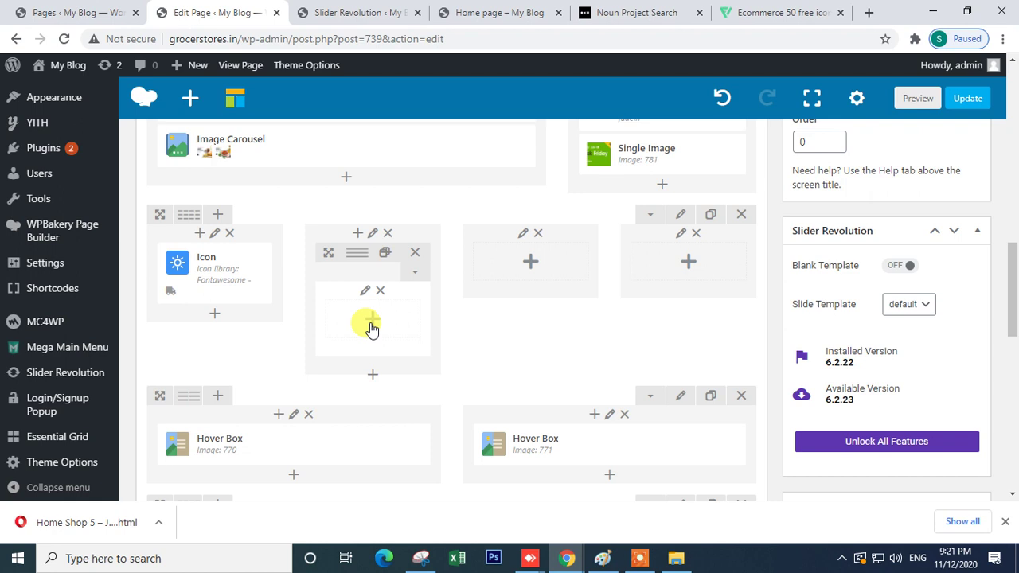
left_click(371, 323)
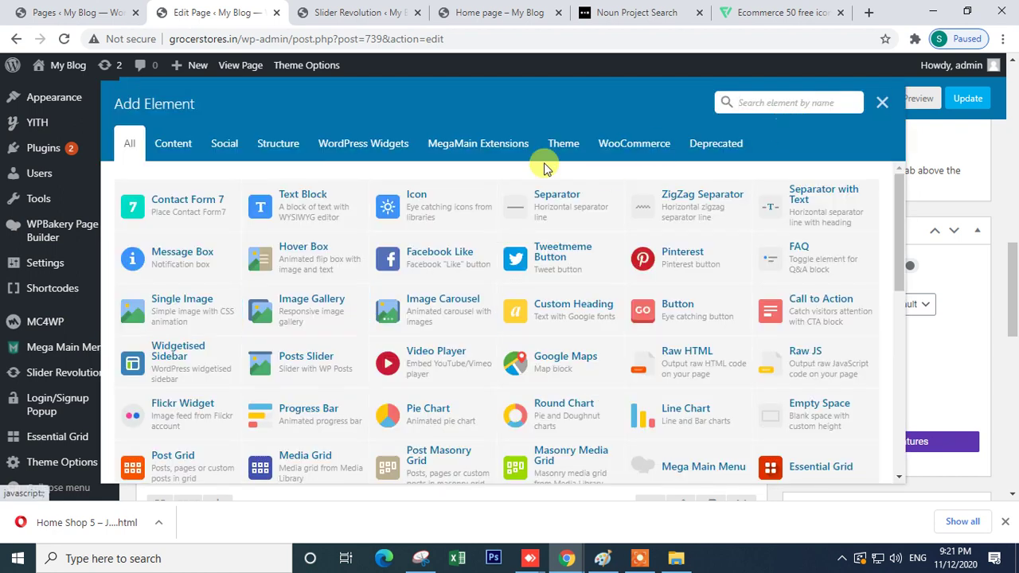
left_click(881, 102)
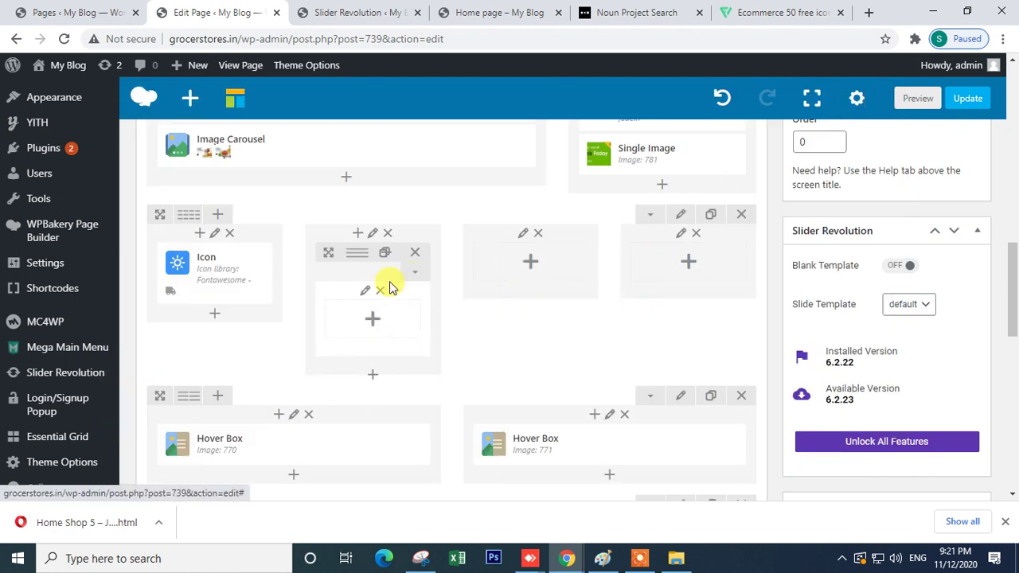
left_click(381, 255)
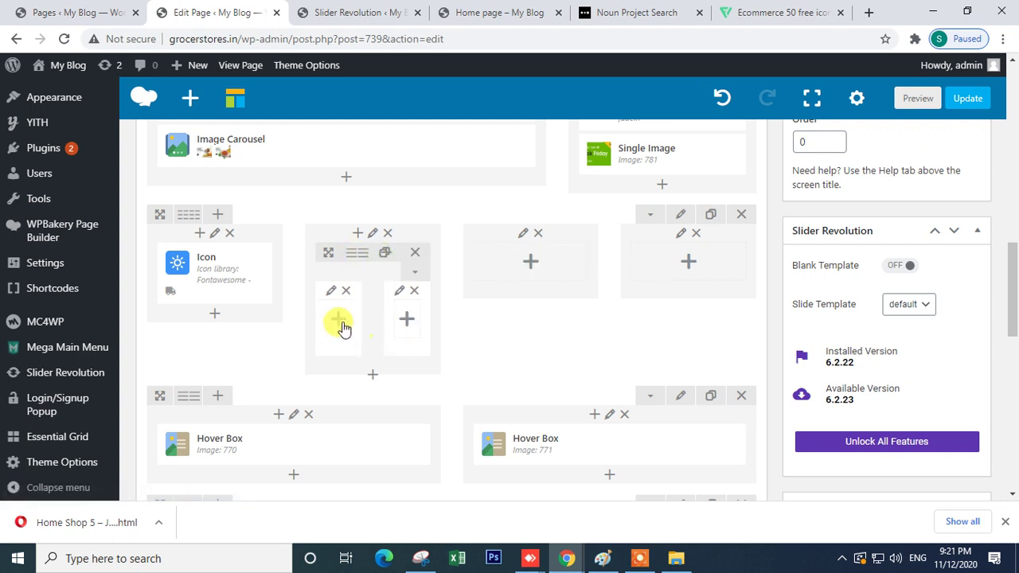
left_click_drag(231, 275, 315, 335)
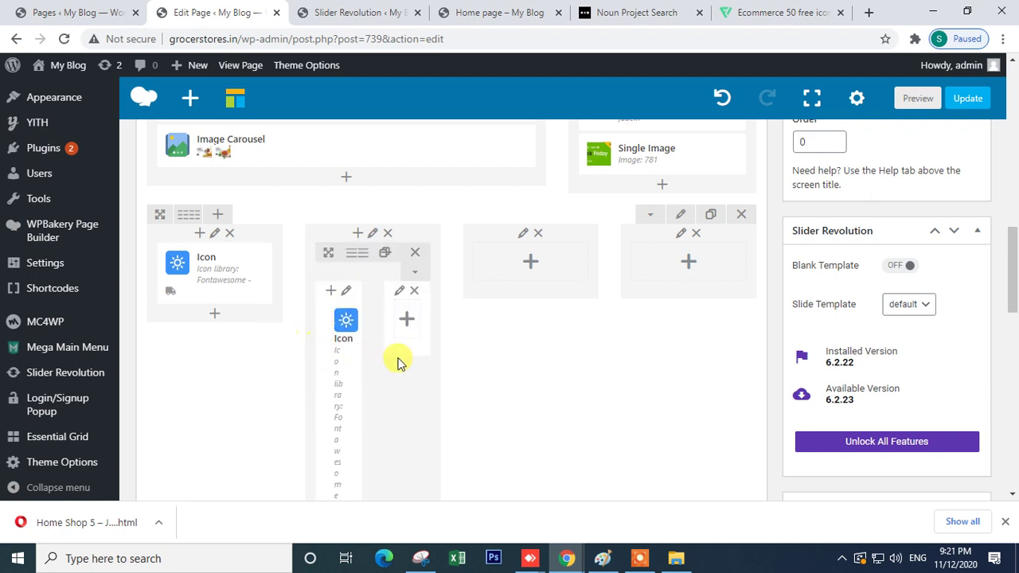
- Add a Text Block to the right inner column, found by searching the element list
left_click(407, 318)
left_click(743, 102)
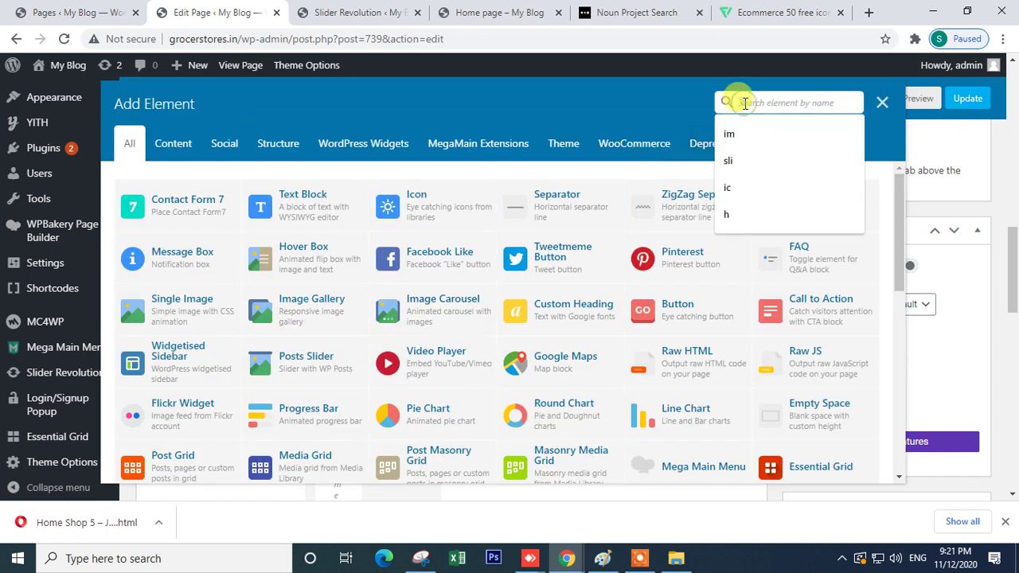
type("i")
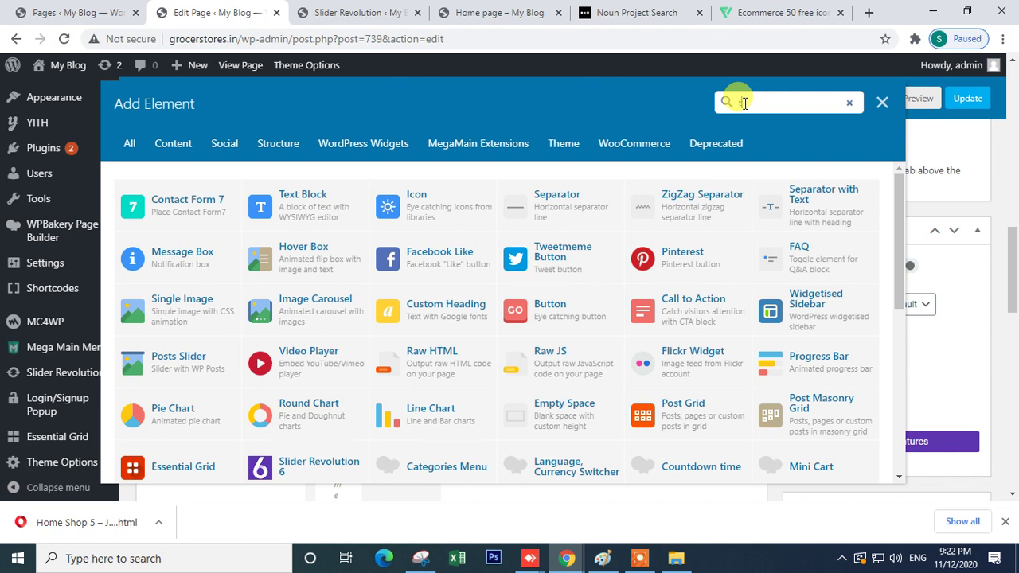
left_click(301, 207)
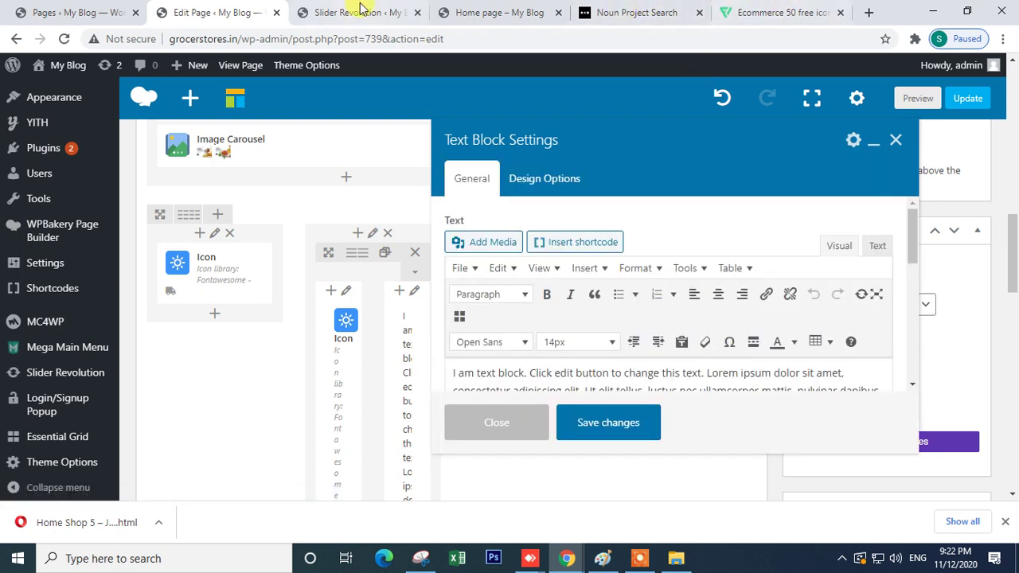
- Replace the Text Block's placeholder with the Free Delivery text copied from the home page and save
key("ctrl+a")
key("BackSpace")
left_click(329, 9)
left_click(466, 12)
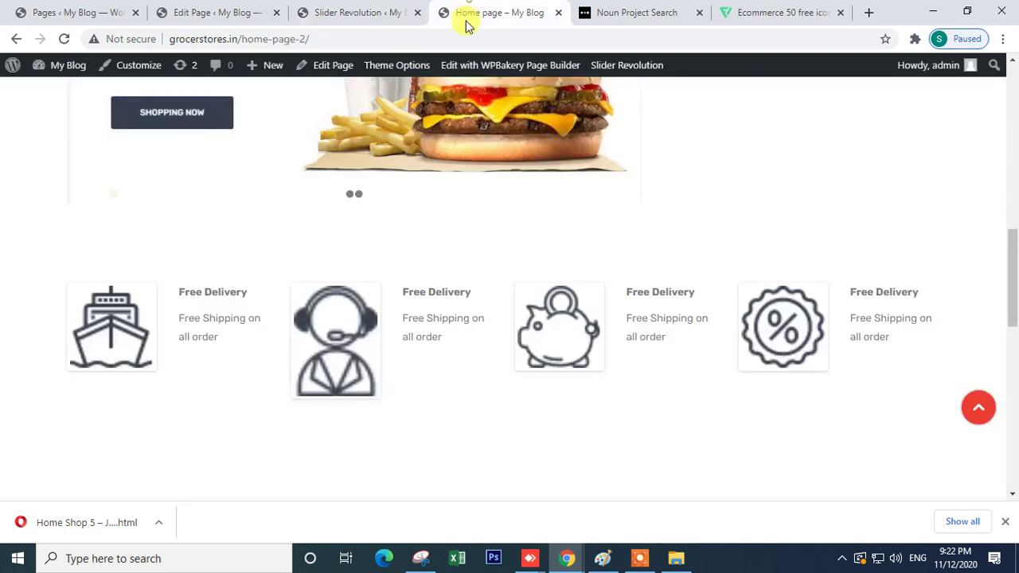
left_click_drag(239, 340, 185, 289)
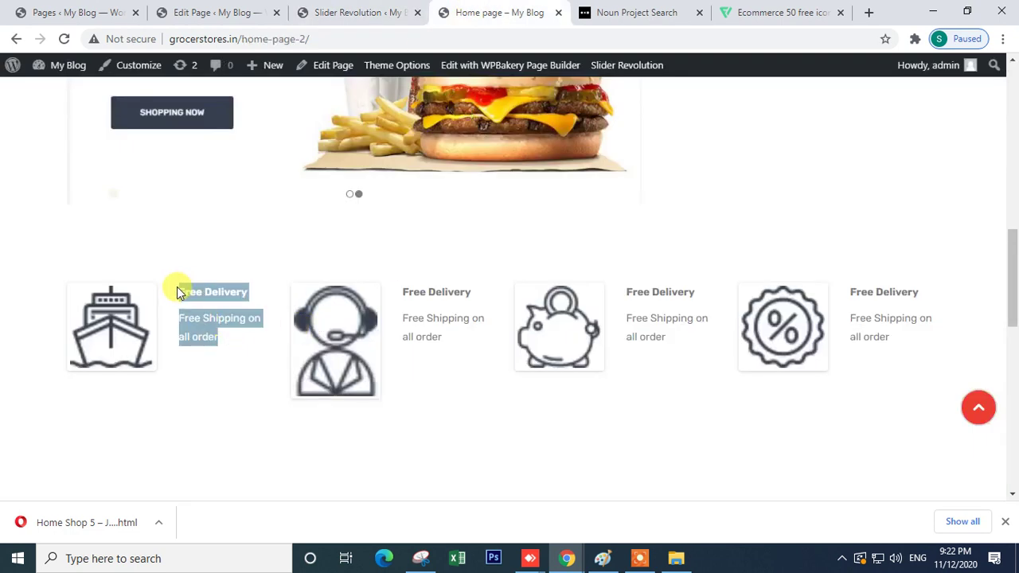
left_click(354, 12)
left_click(214, 12)
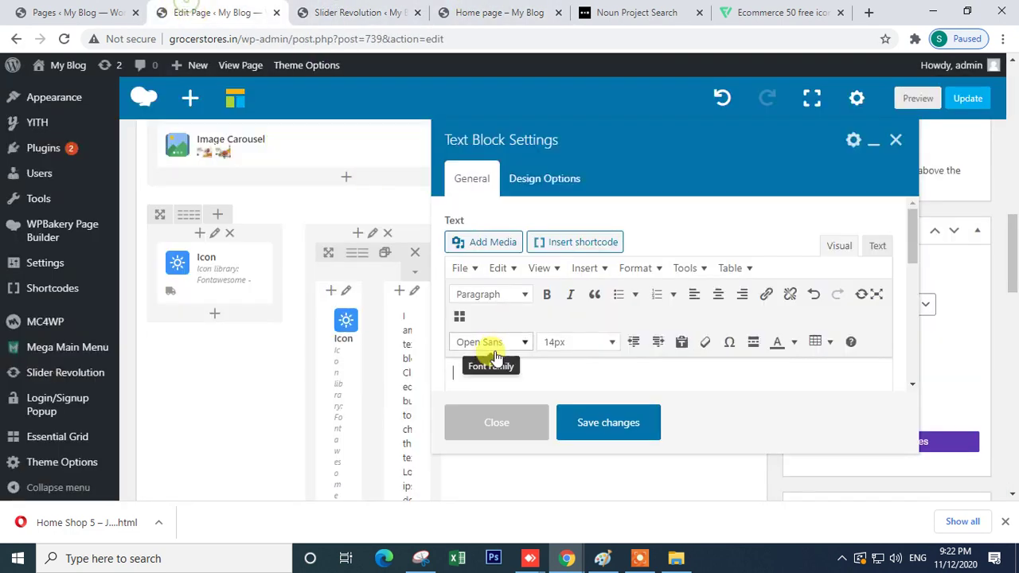
key("ctrl+v")
left_click(591, 424)
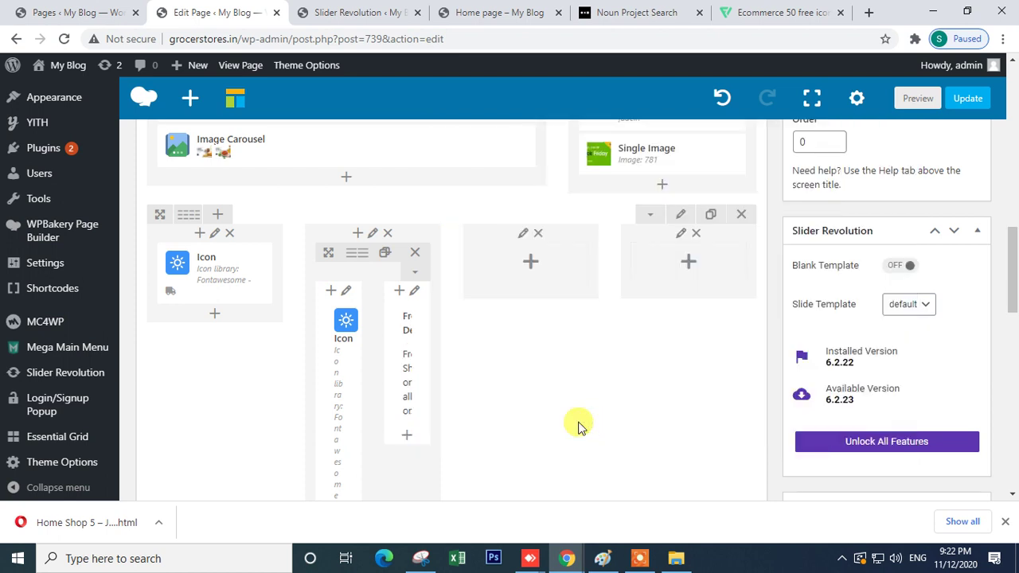
- Clone the Free Delivery Text Block and drag the copy under the first column's Icon
left_click(440, 362)
mouse_move(389, 360)
left_click_drag(394, 362, 154, 440)
scroll(154, 440, "down", 3)
mouse_move(177, 303)
left_click_drag(171, 310, 213, 231)
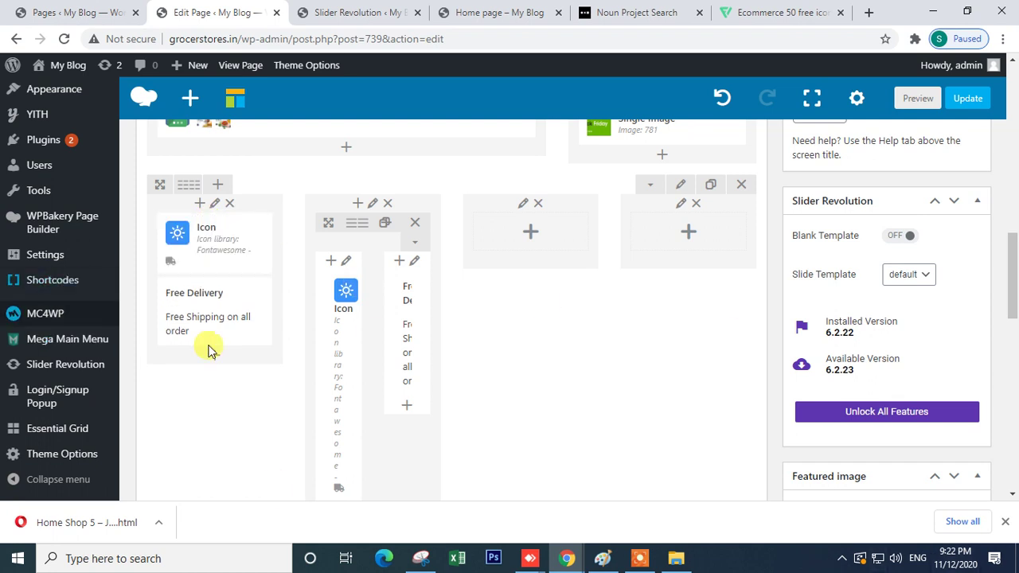
scroll(380, 415, "up", 2)
scroll(380, 415, "up", 3)
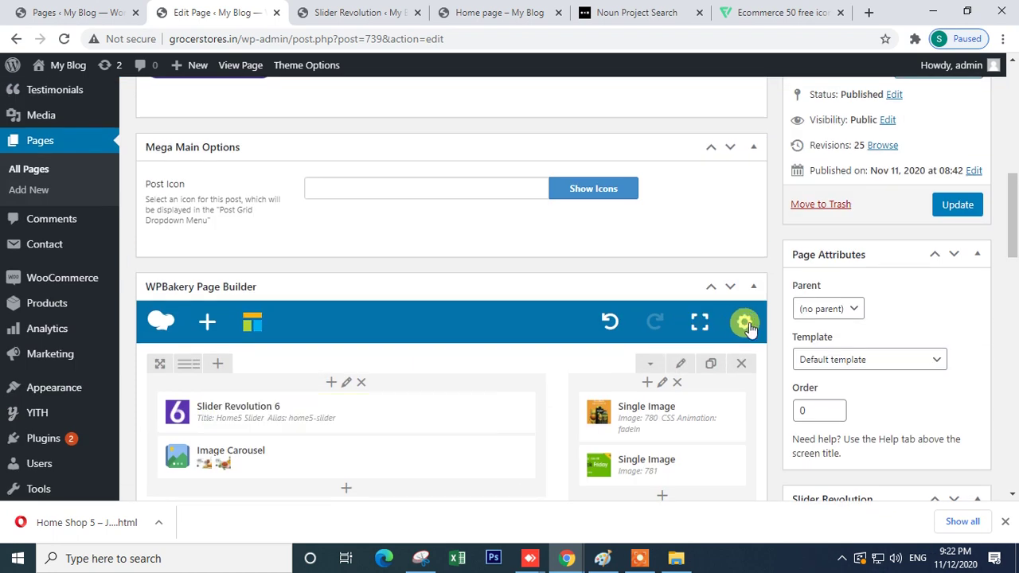
- Update the page and reload the live home page to see the changes
left_click(955, 206)
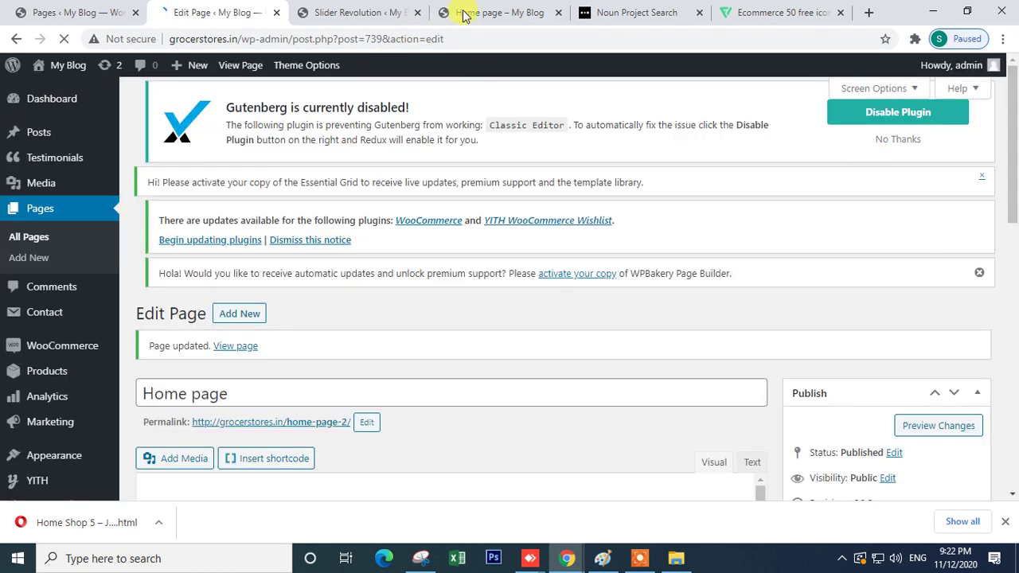
left_click(486, 12)
left_click(65, 39)
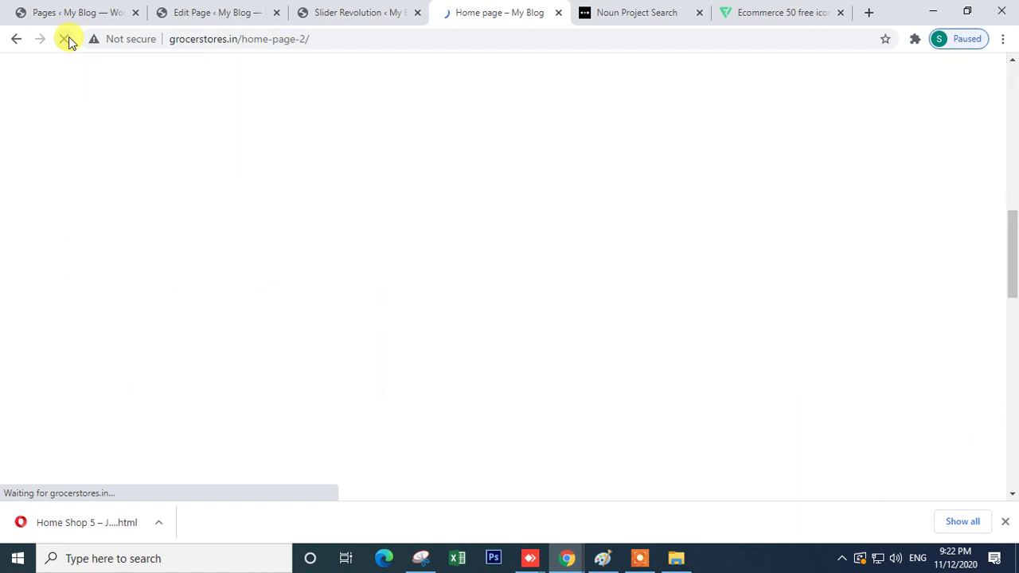
- Inspect the delivery blocks on the home page, then bring up the flaticon Ecommerce Icon Pack
scroll(593, 322, "down", 2)
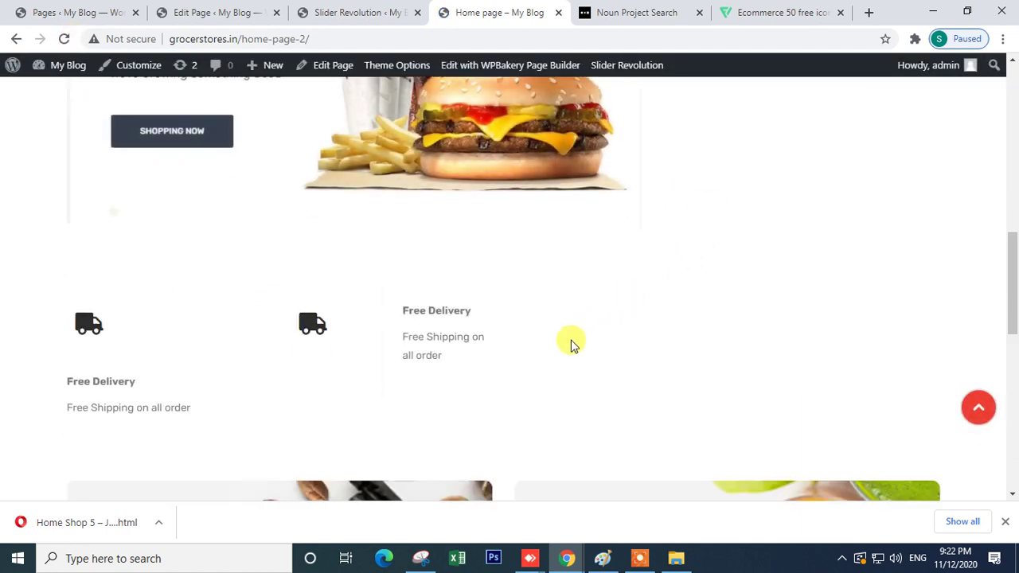
left_click_drag(210, 288, 102, 249)
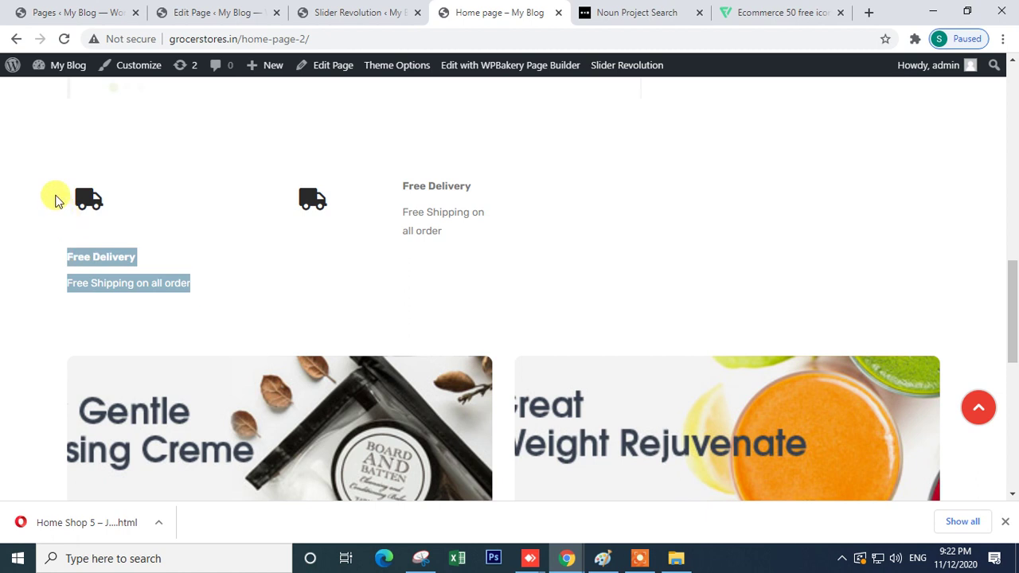
left_click_drag(480, 244, 422, 214)
left_click(382, 229)
left_click(445, 240)
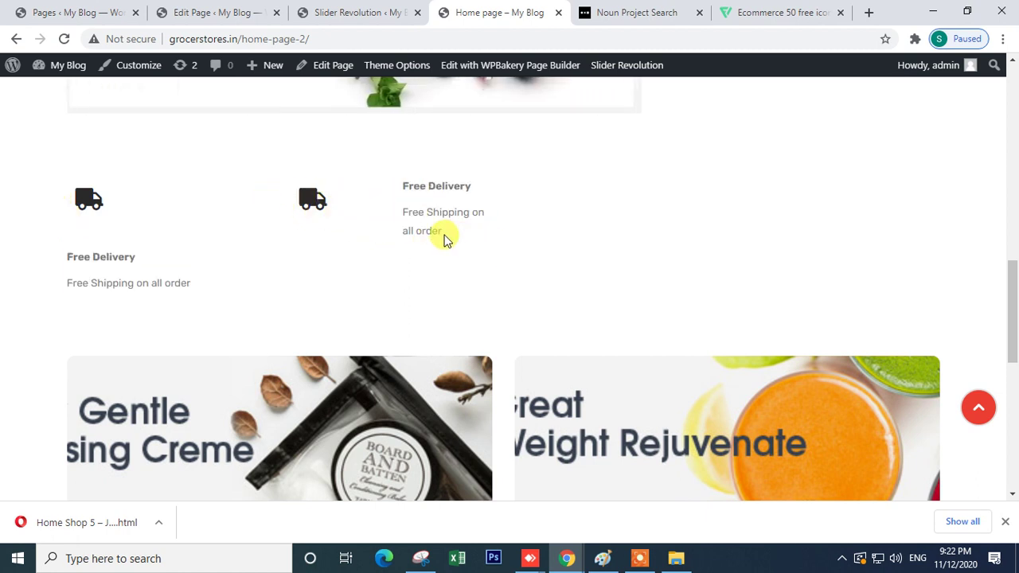
scroll(443, 233, "up", 4)
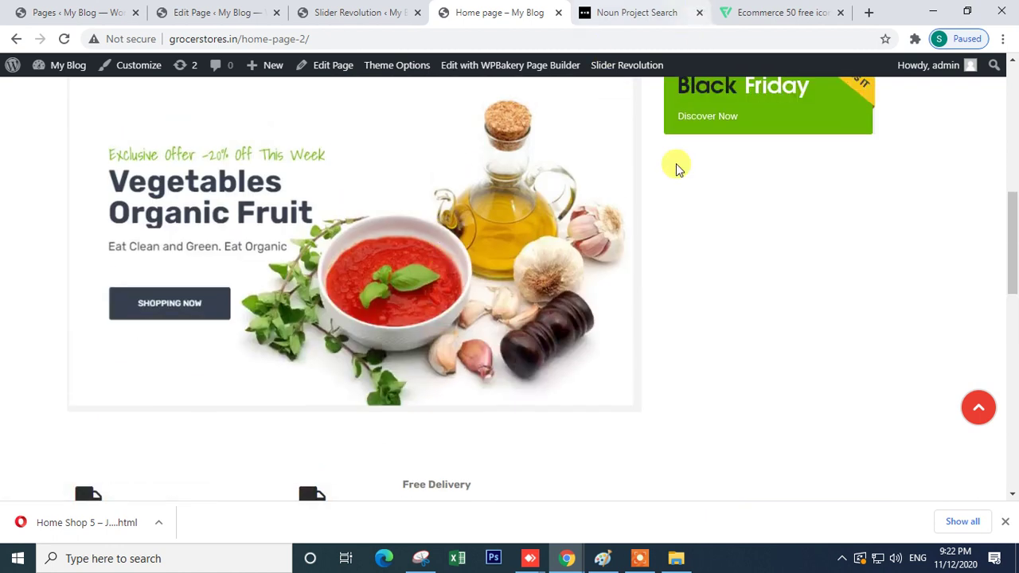
scroll(432, 424, "down", 4)
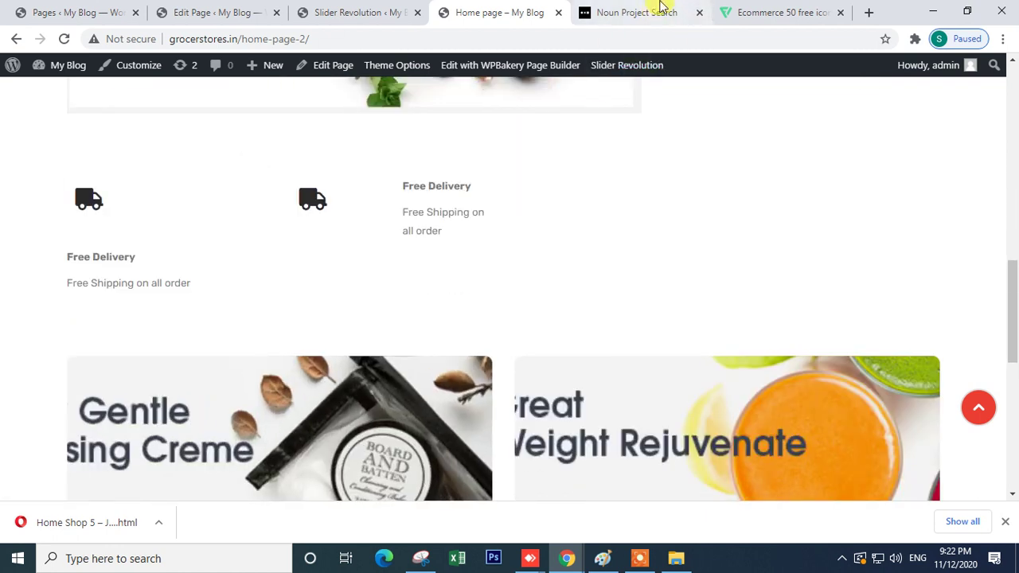
left_click(766, 22)
left_click(387, 40)
- Bring the Javenist demo window forward and examine its four feature blocks
left_click(565, 558)
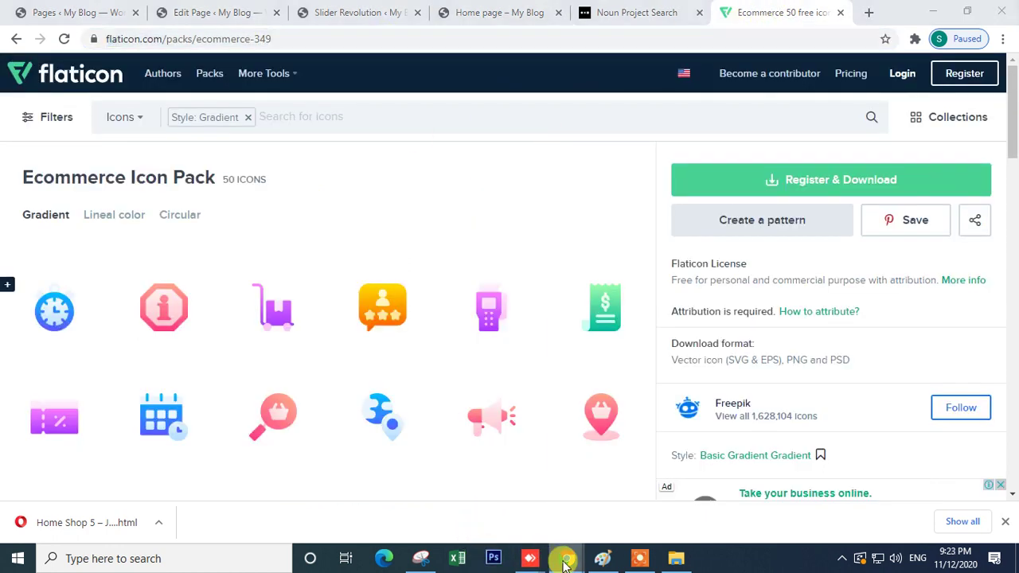
left_click(647, 509)
left_click(402, 36)
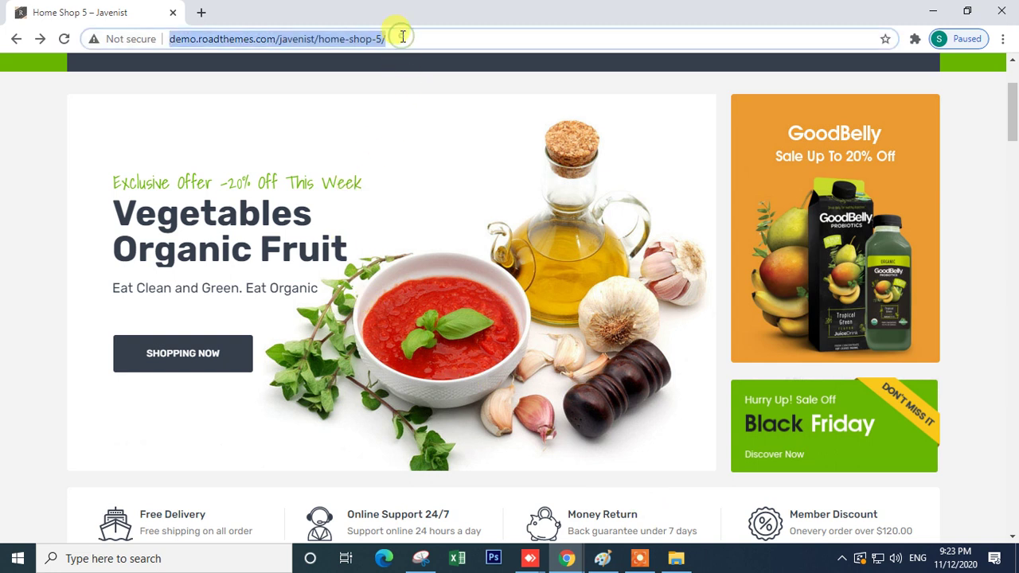
scroll(395, 231, "down", 5)
scroll(386, 271, "up", 2)
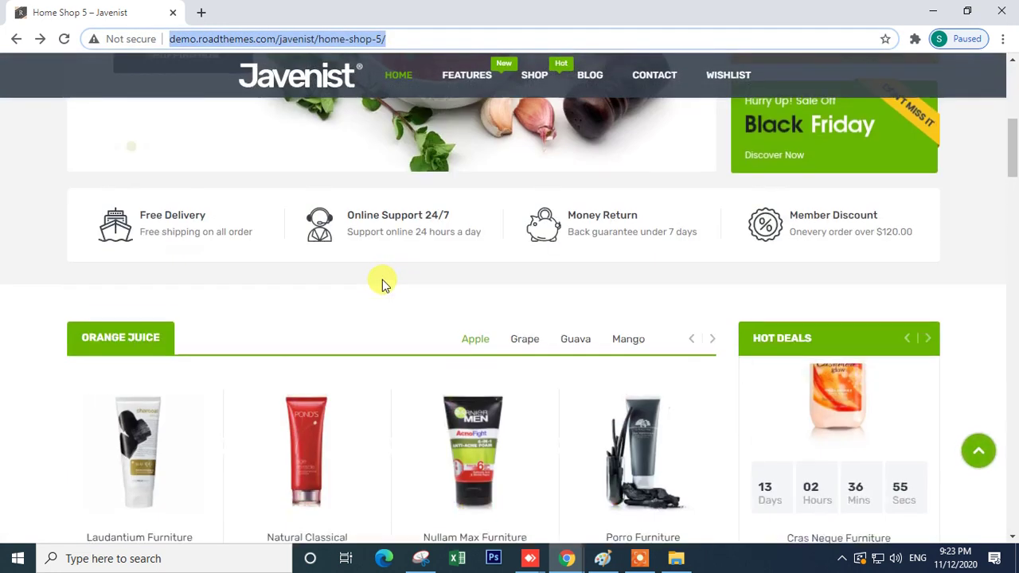
left_click_drag(78, 223, 916, 262)
- Switch to the flaticon window and clear the text typed into its address bar
mouse_move(560, 554)
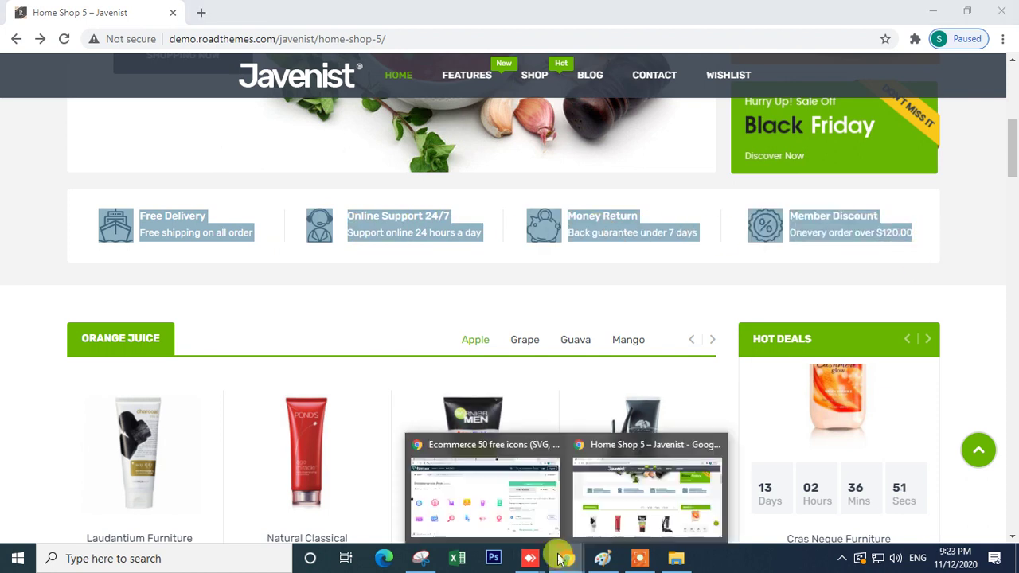
left_click(477, 474)
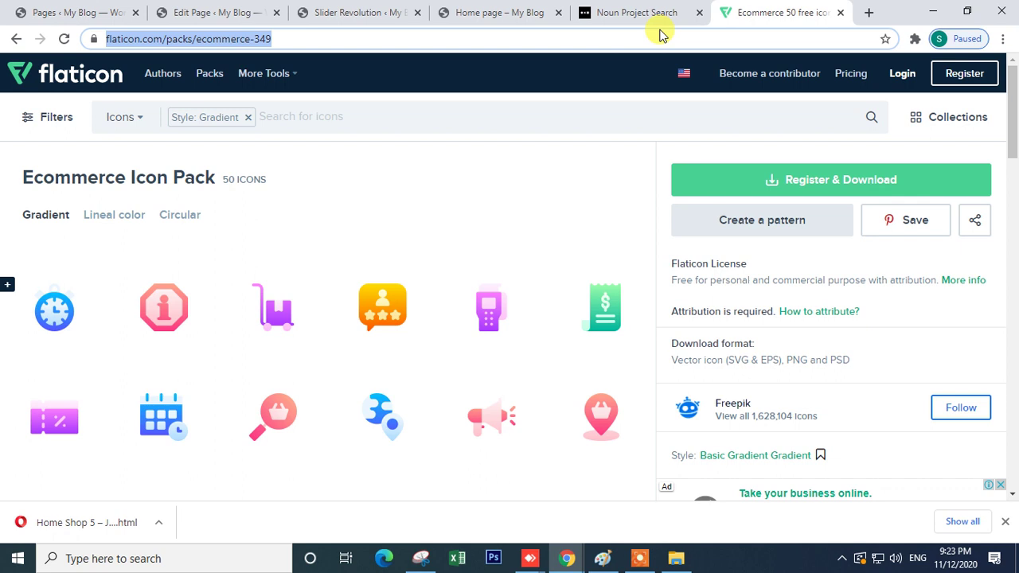
type("s")
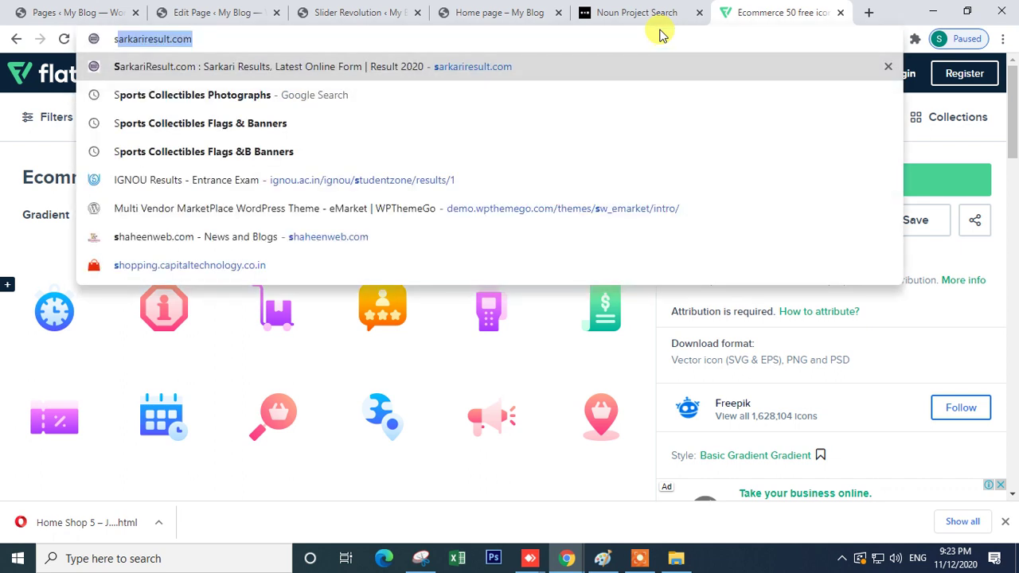
key("BackSpace")
key("BackSpace")
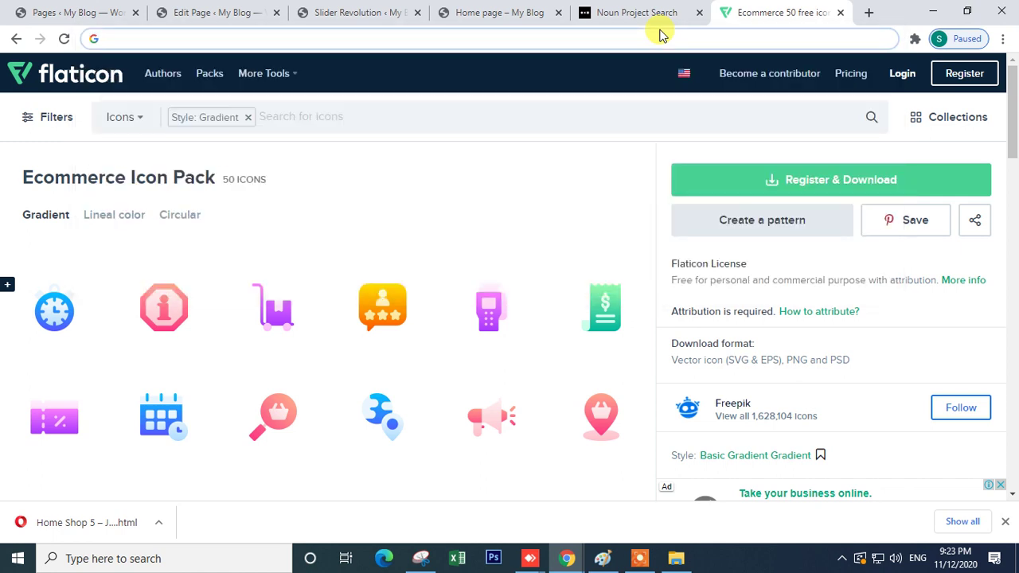
type("f")
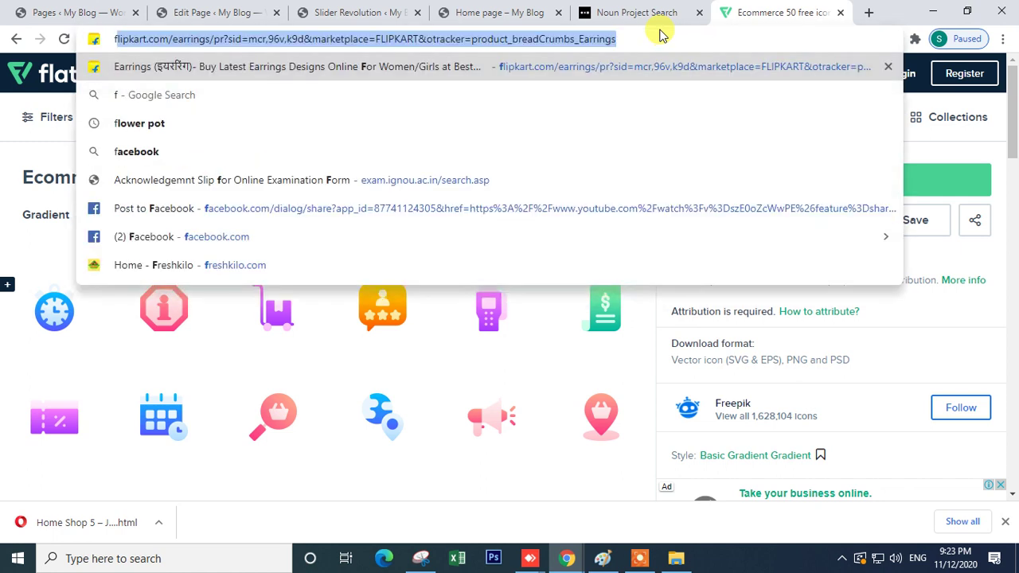
key("BackSpace")
key("BackSpace")
type("sto")
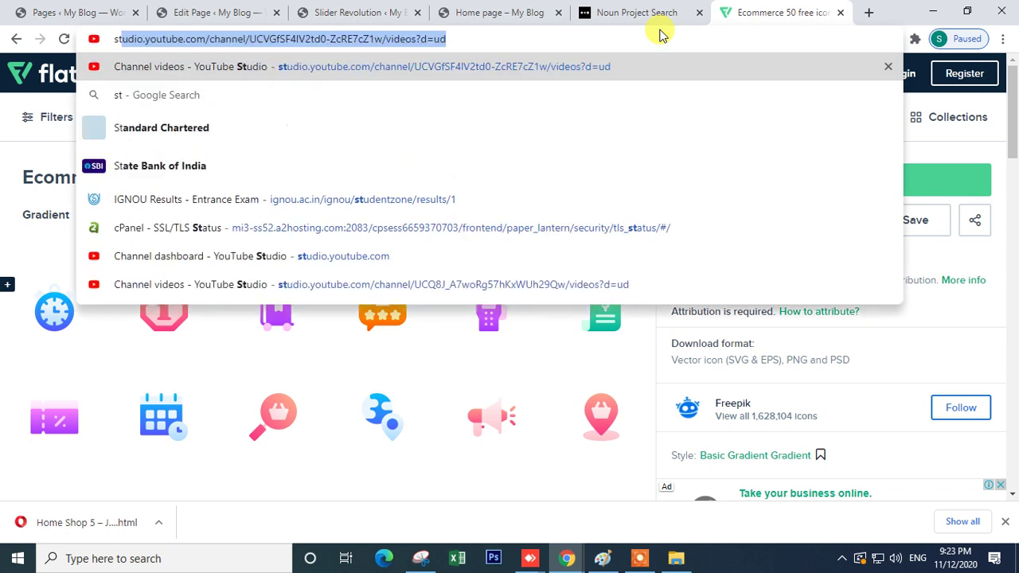
key("BackSpace")
key("BackSpace")
key("BackSpace")
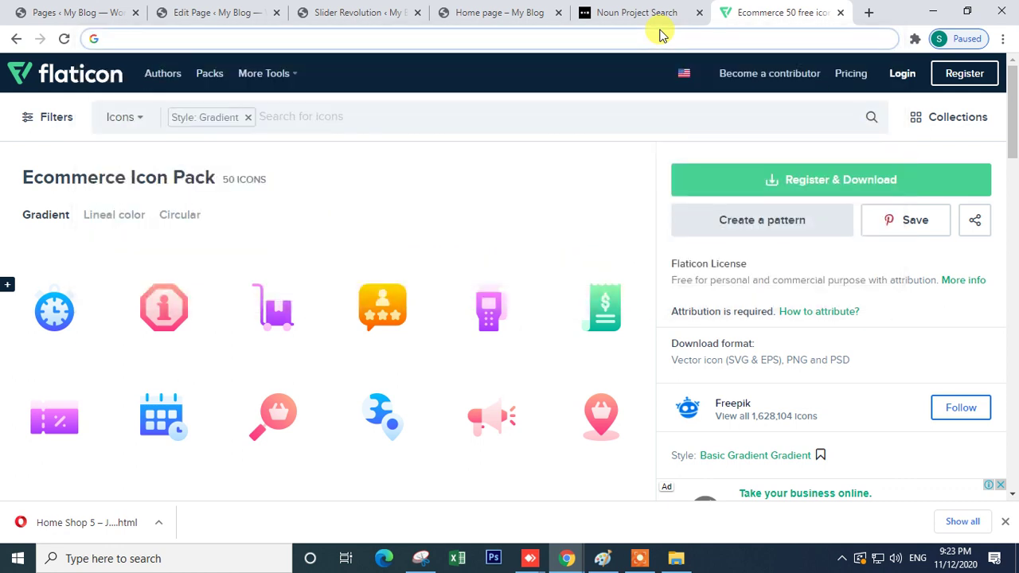
- Cycle through the Noun Project, home page and Slider Revolution tabs back to the page editor
left_click(659, 16)
left_click(478, 13)
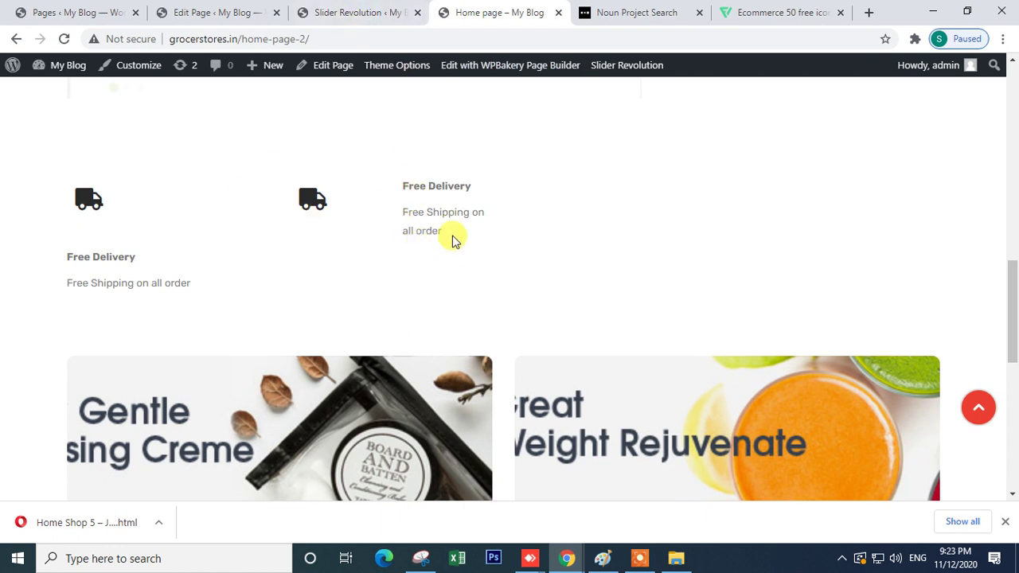
left_click(348, 21)
left_click(215, 13)
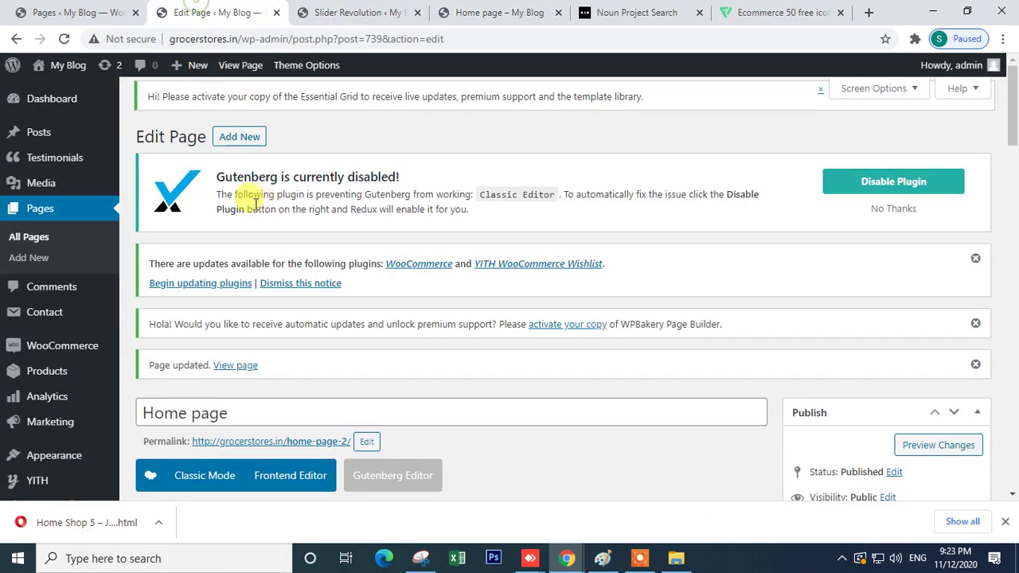
scroll(300, 312, "down", 3)
scroll(300, 312, "down", 7)
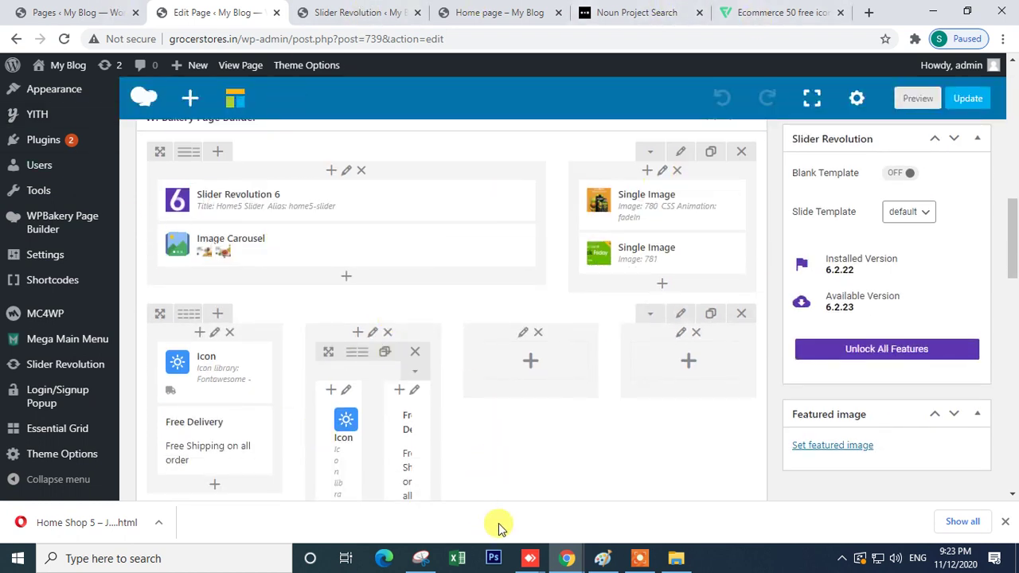
- Study the demo's ORANGE JUICE heading and its Apple and Grape tab labels
mouse_move(567, 561)
left_click(643, 509)
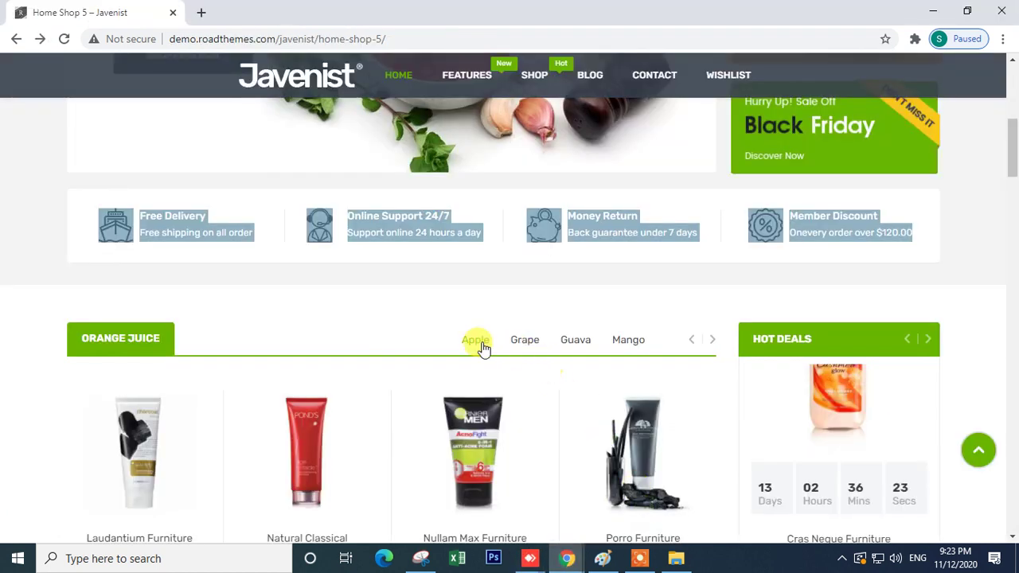
left_click(398, 278)
scroll(284, 335, "down", 2)
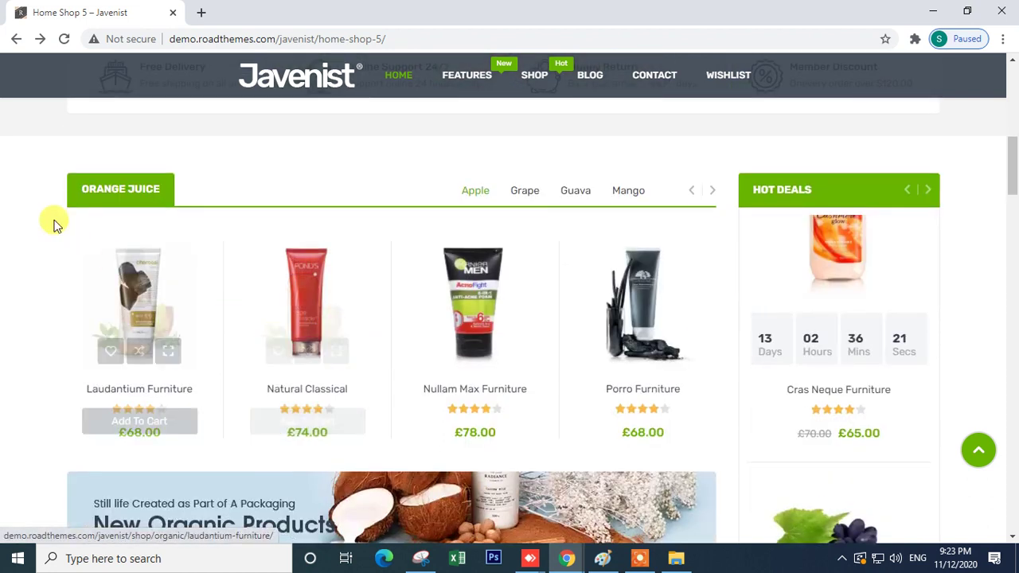
left_click_drag(115, 191, 148, 188)
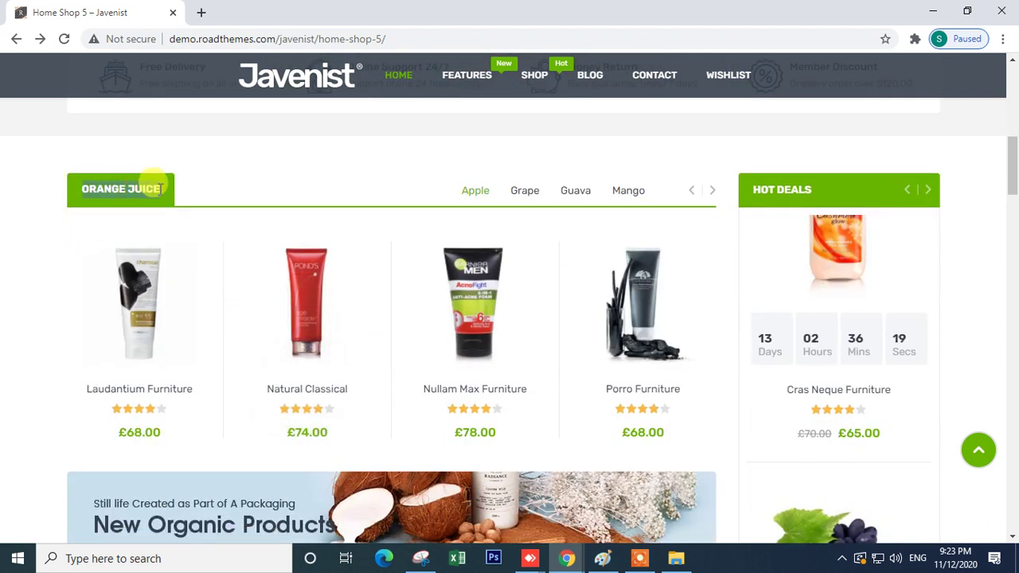
left_click(250, 162)
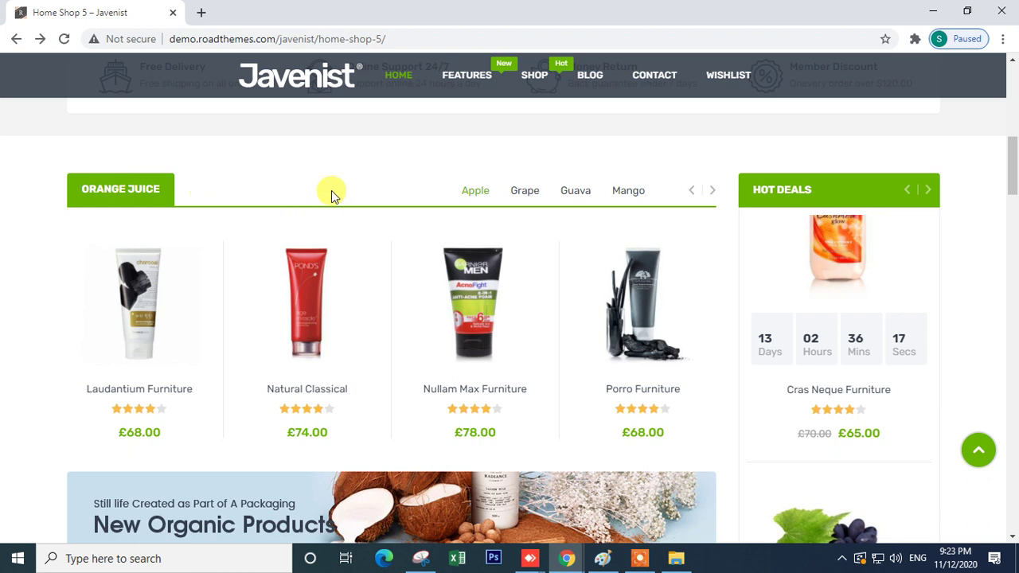
left_click_drag(450, 194, 660, 204)
left_click(660, 205)
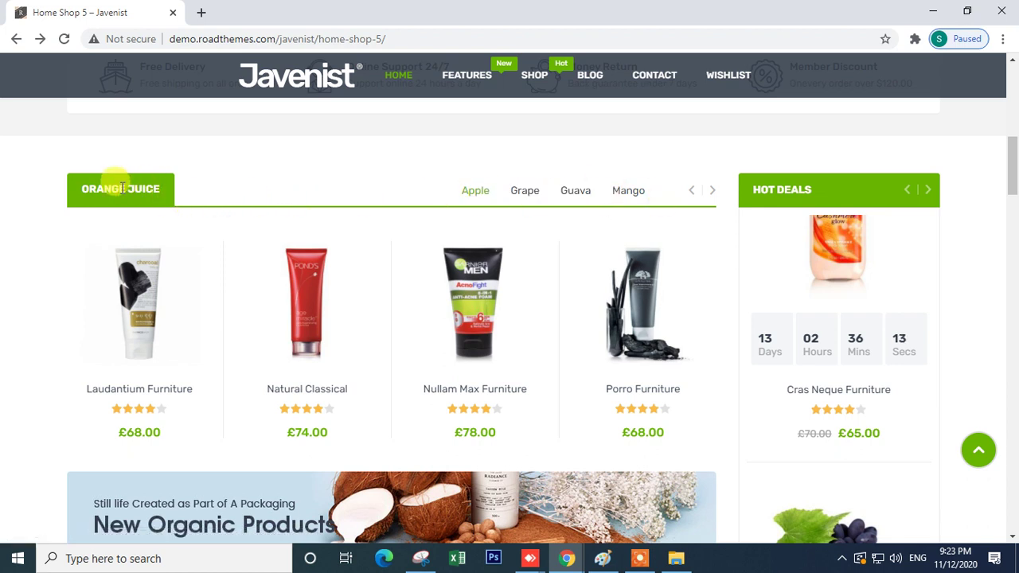
- Check the rest of the demo's product section, then return to the WordPress editor window
scroll(453, 254, "up", 2)
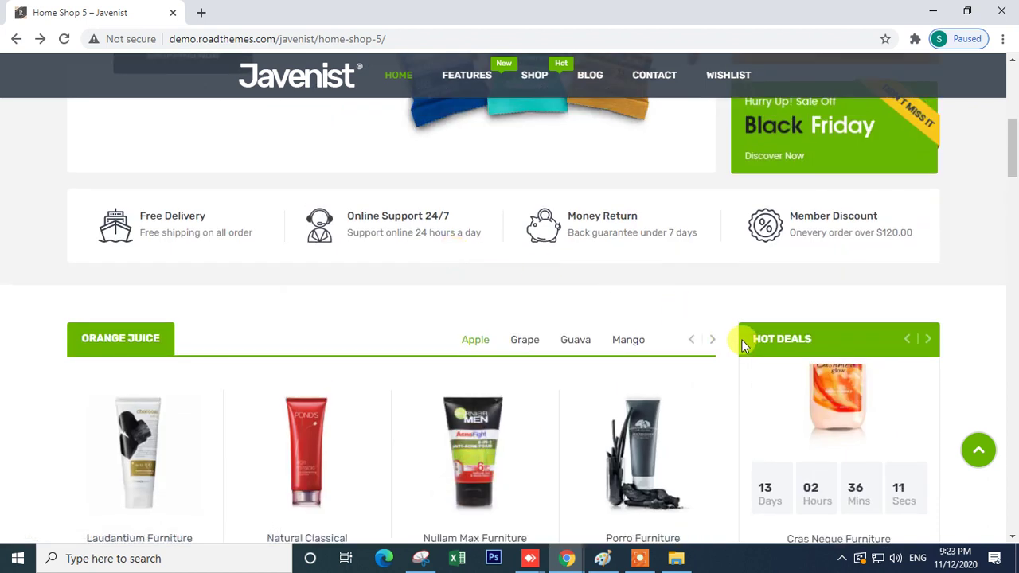
left_click_drag(742, 344, 825, 345)
scroll(526, 412, "down", 2)
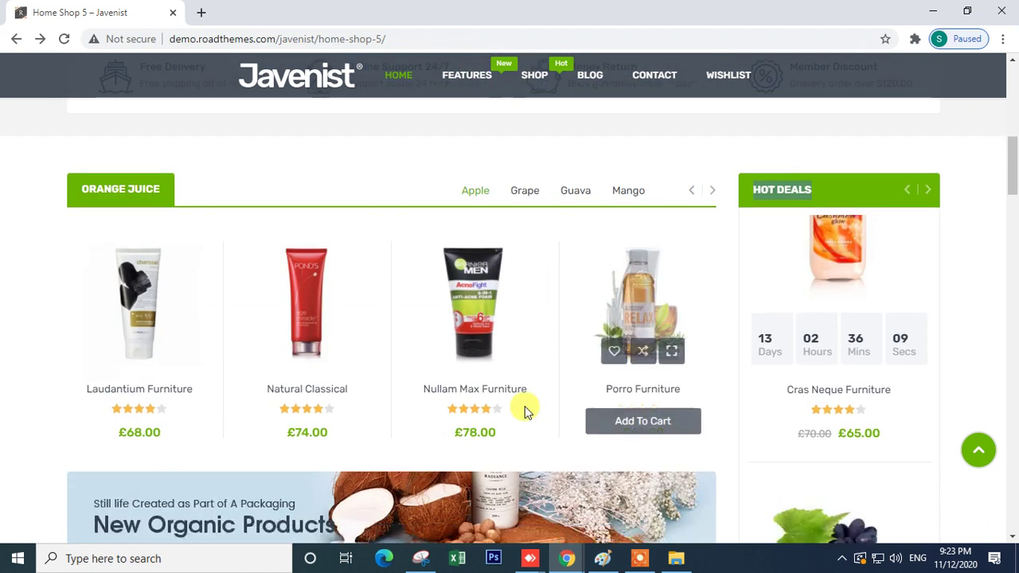
mouse_move(567, 558)
left_click(434, 511)
scroll(446, 408, "down", 5)
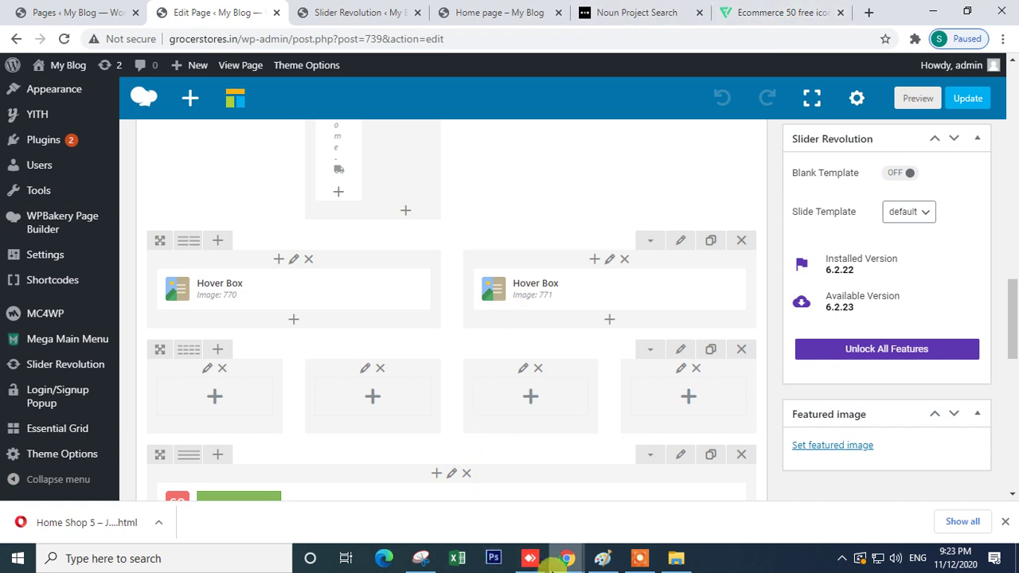
- Review the live home page, then go back to the WPBakery editor
left_click(515, 15)
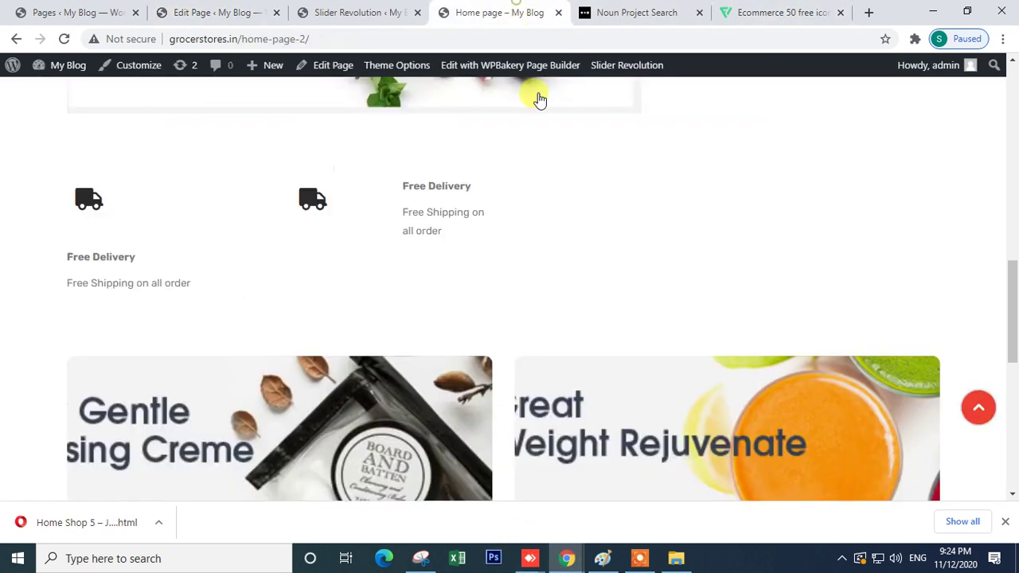
scroll(541, 282, "down", 7)
scroll(510, 205, "up", 1)
scroll(509, 205, "up", 3)
scroll(652, 300, "down", 5)
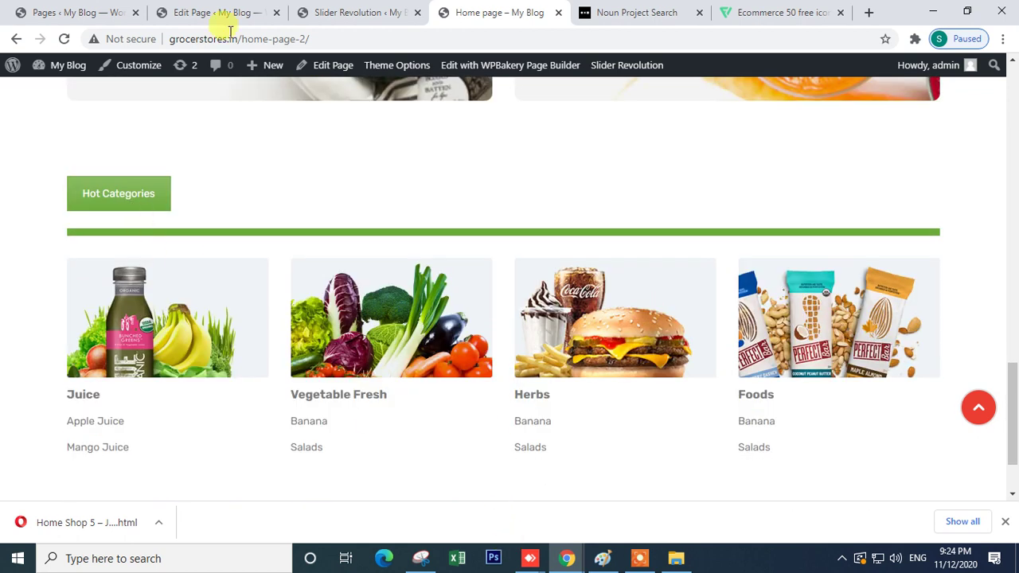
left_click(183, 15)
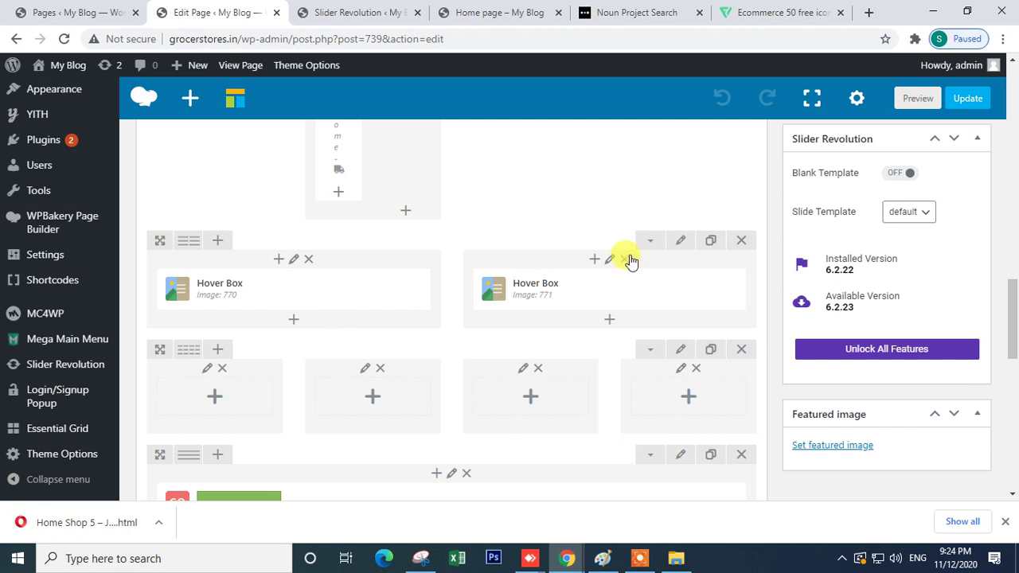
- Clone the two-Hover-Box row, set the original to a 1/1 layout and delete both Hover Boxes
left_click(711, 240)
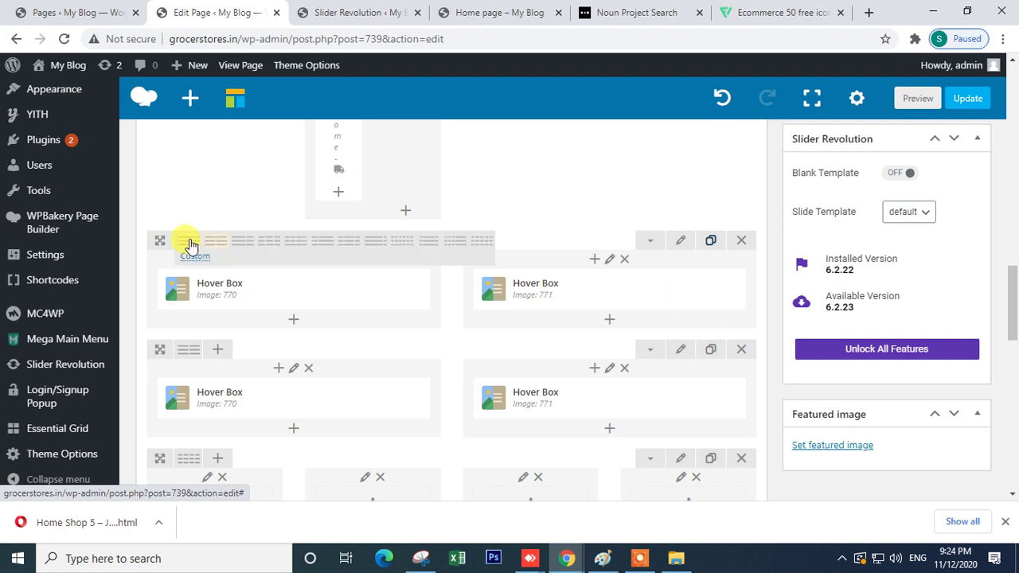
left_click(189, 241)
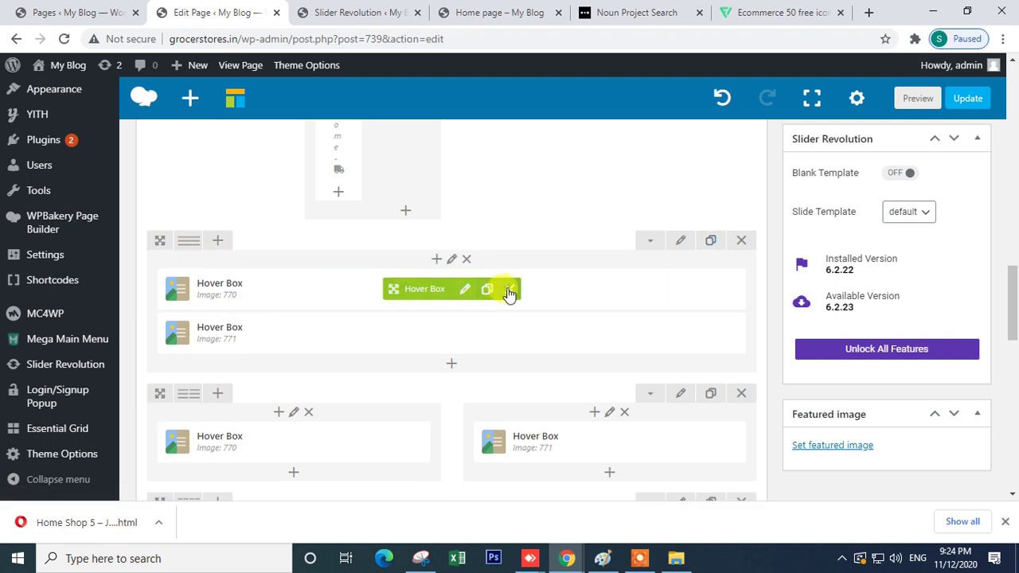
left_click(510, 293)
left_click(510, 291)
- Insert a Tabs element, found by searching 'tab', into the empty row's column
left_click(191, 246)
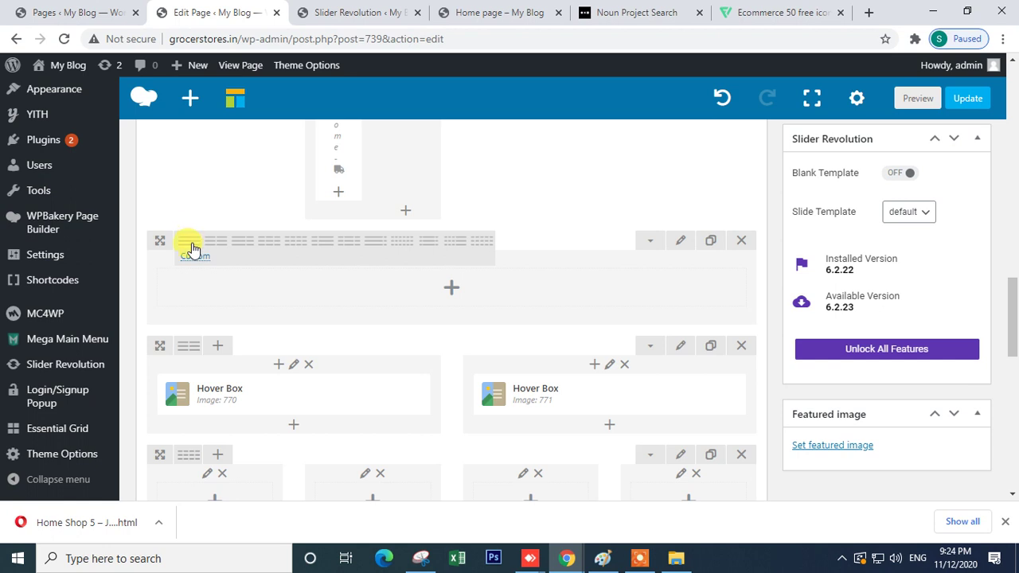
left_click(451, 290)
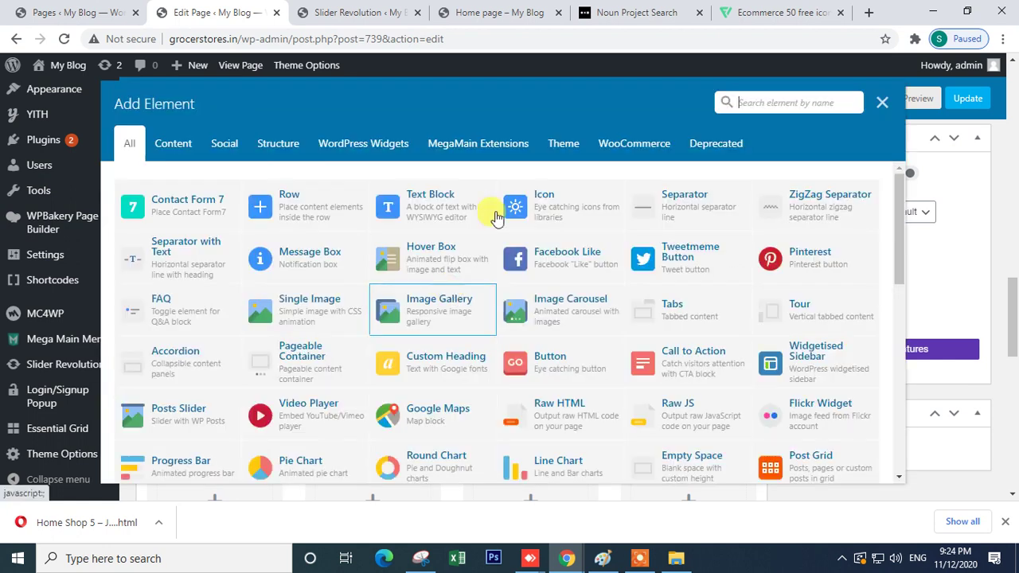
type("tab")
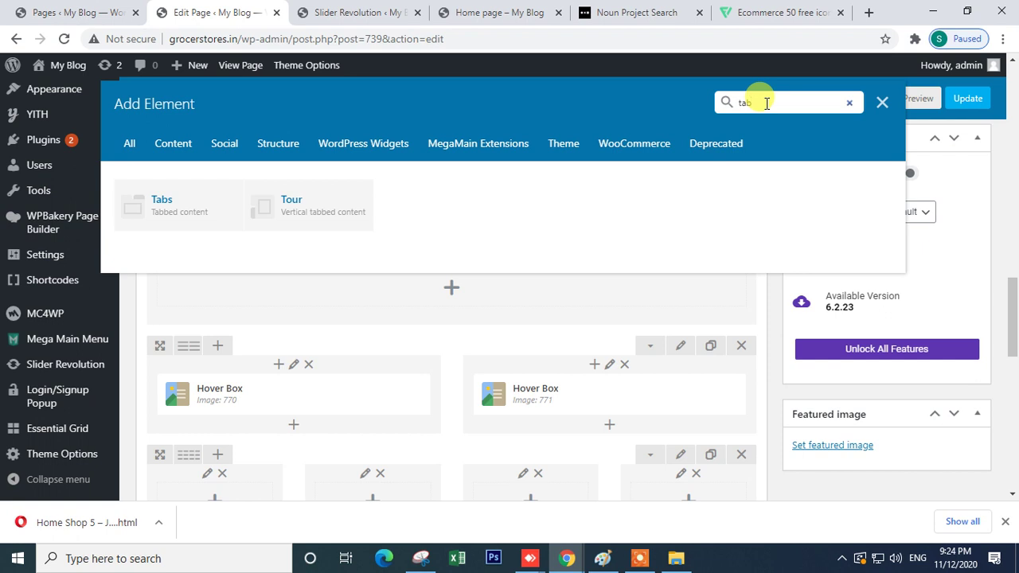
left_click(154, 219)
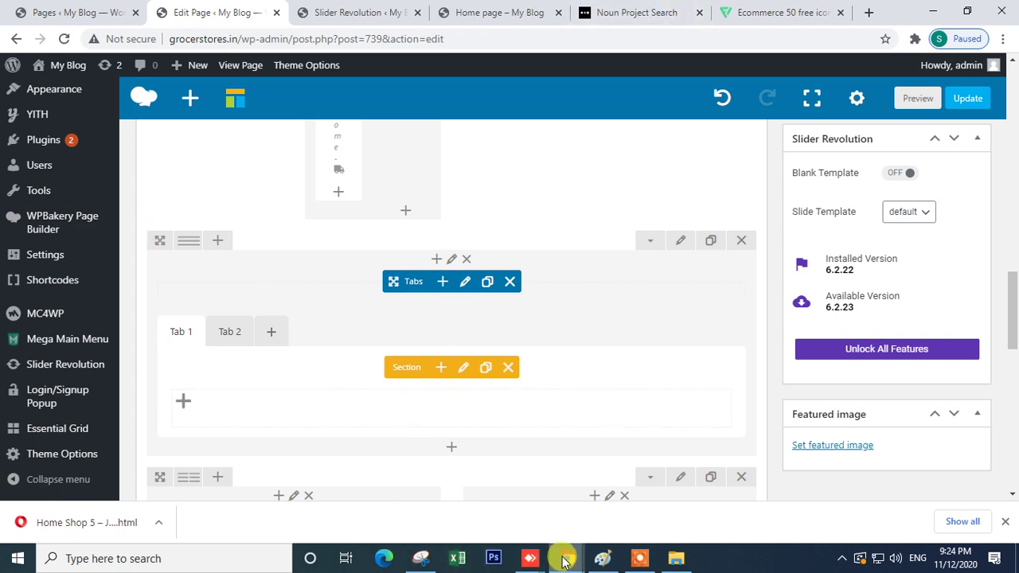
mouse_move(566, 556)
mouse_move(622, 520)
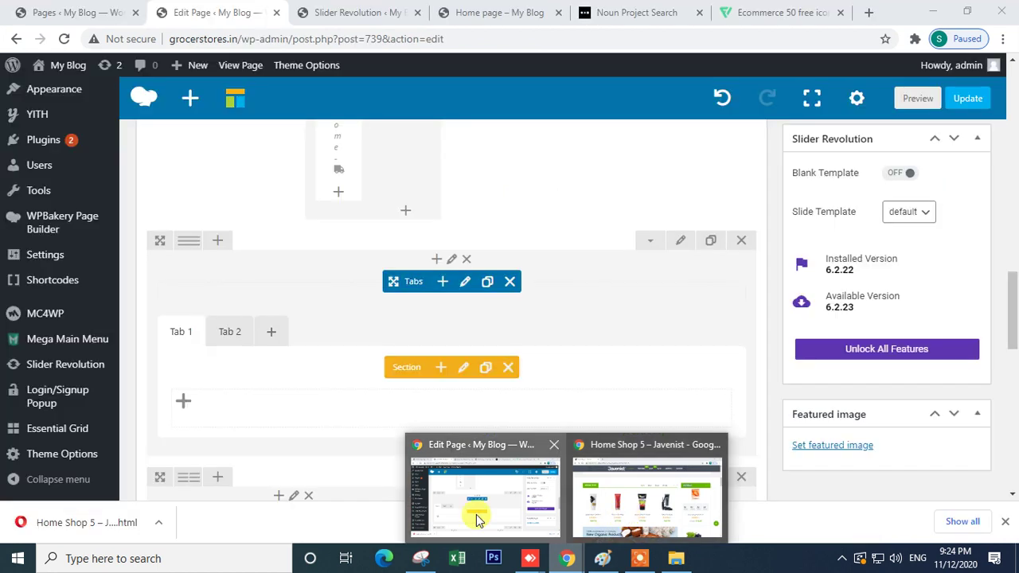
left_click(476, 514)
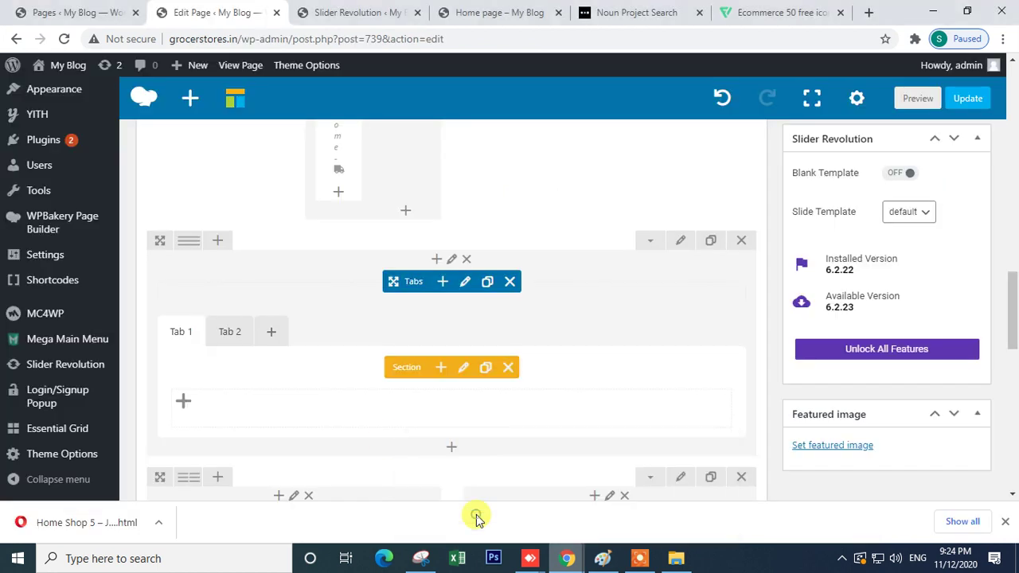
- Set the first tab section's title to Organic Fruits
left_click(462, 369)
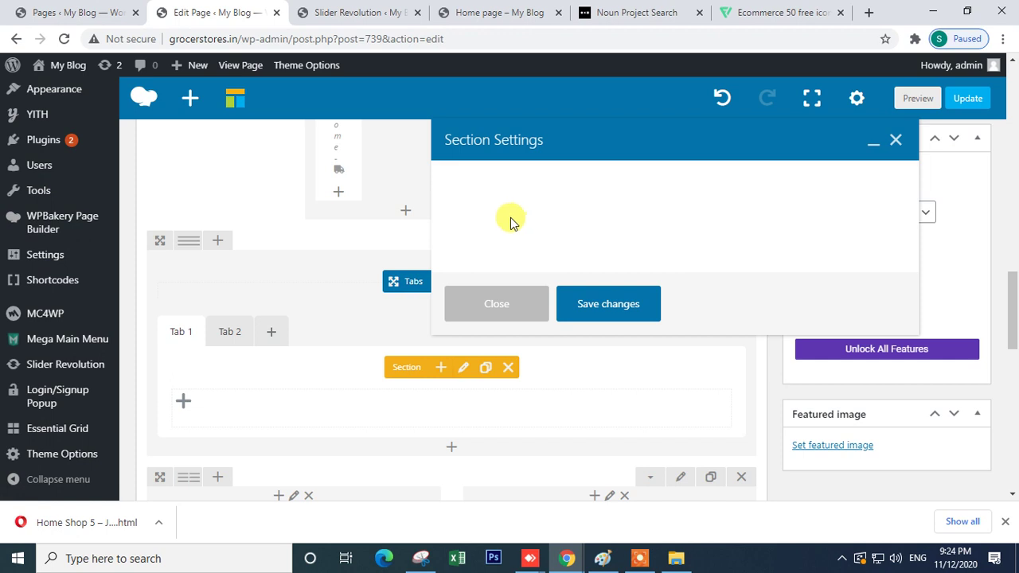
type("Organic Fruits")
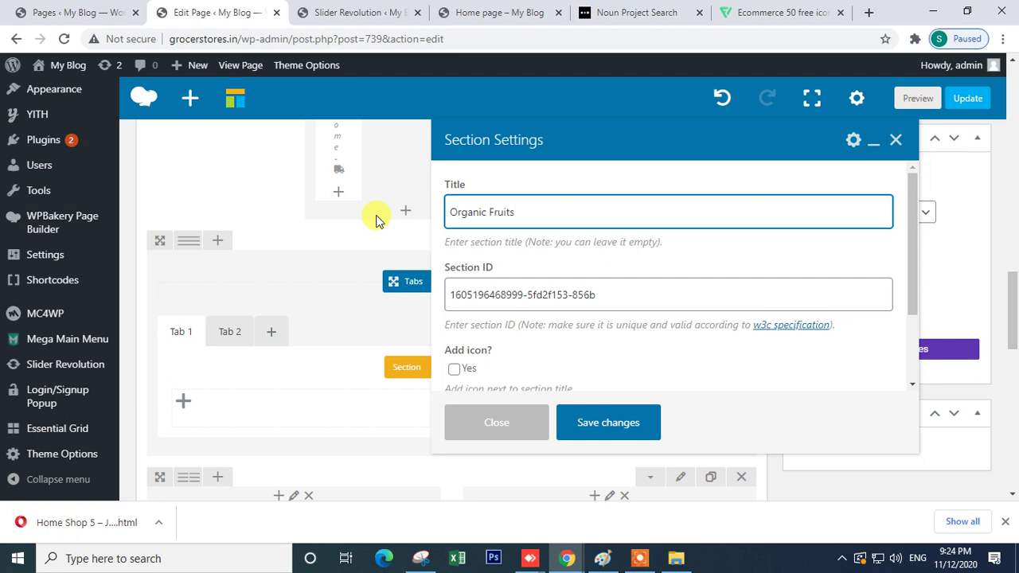
scroll(613, 354, "down", 2)
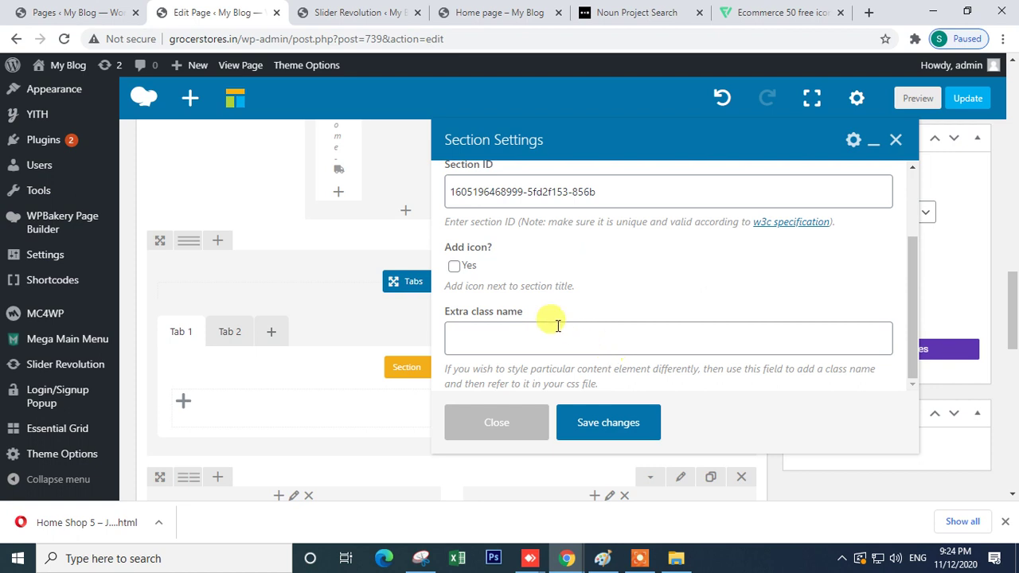
- Add a Font Awesome apple icon before the tab title and save the section
left_click(454, 266)
scroll(547, 275, "down", 2)
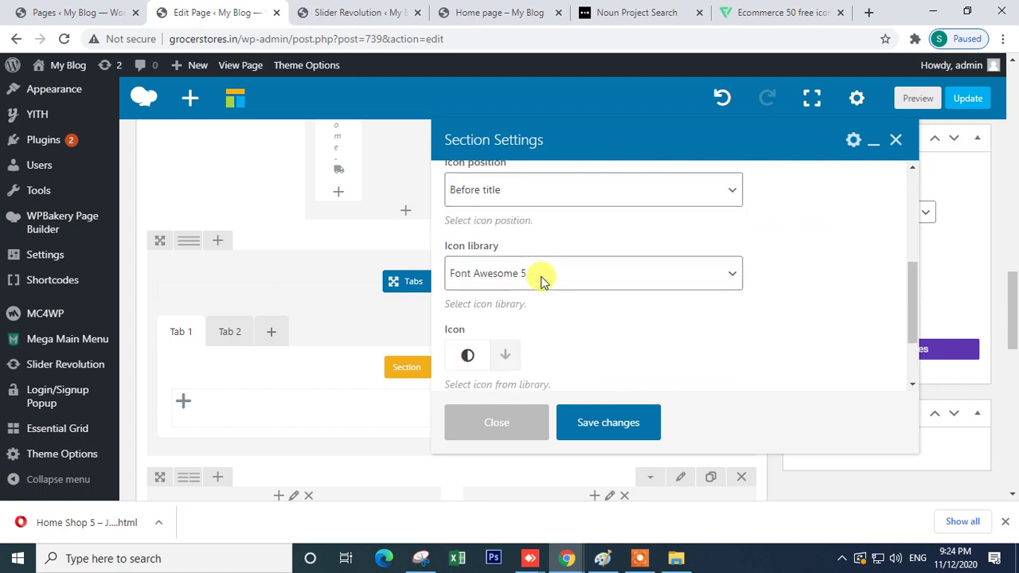
scroll(533, 275, "up", 2)
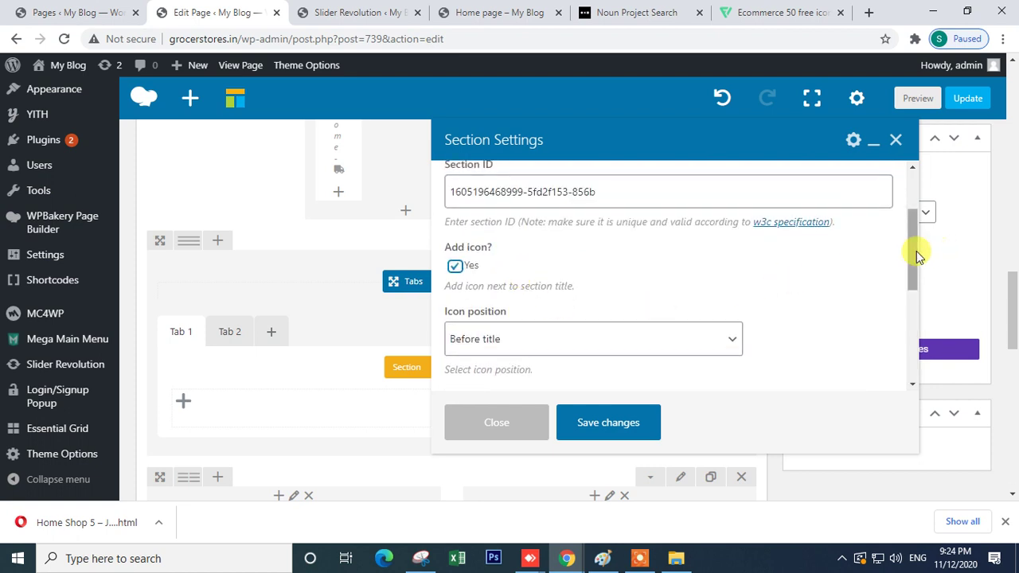
left_click_drag(910, 258, 914, 326)
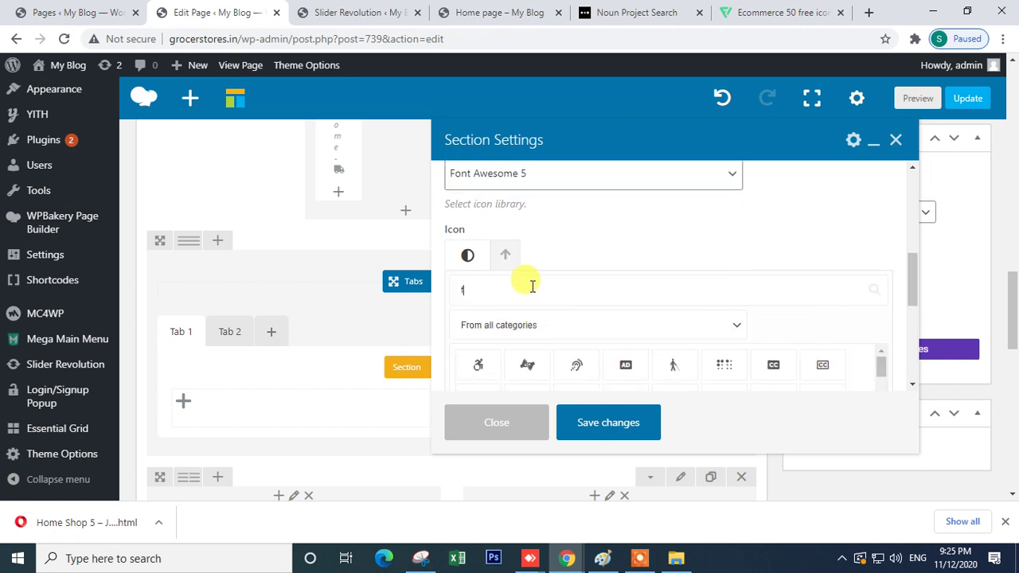
type("rui")
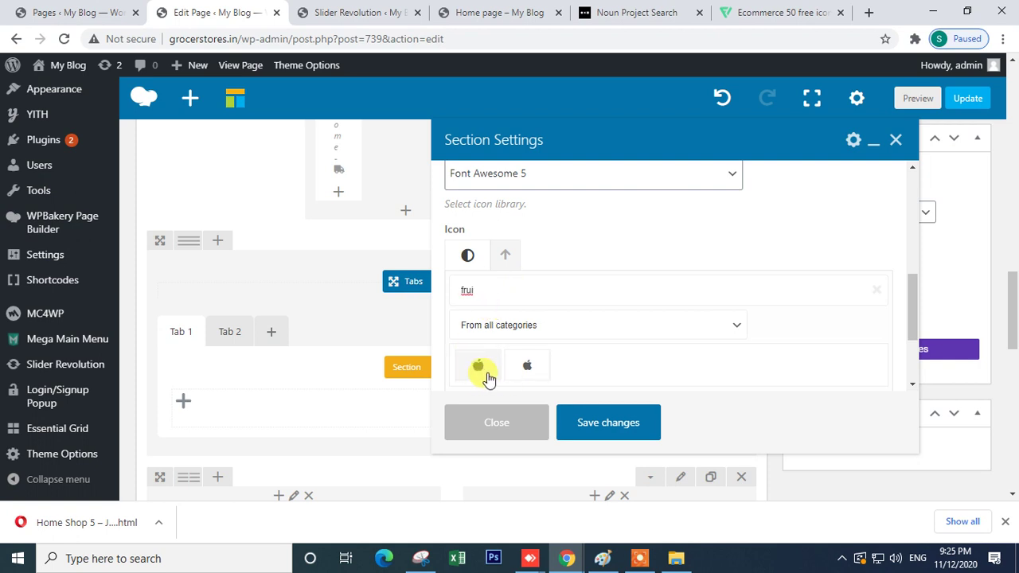
left_click(481, 374)
scroll(546, 273, "up", 3)
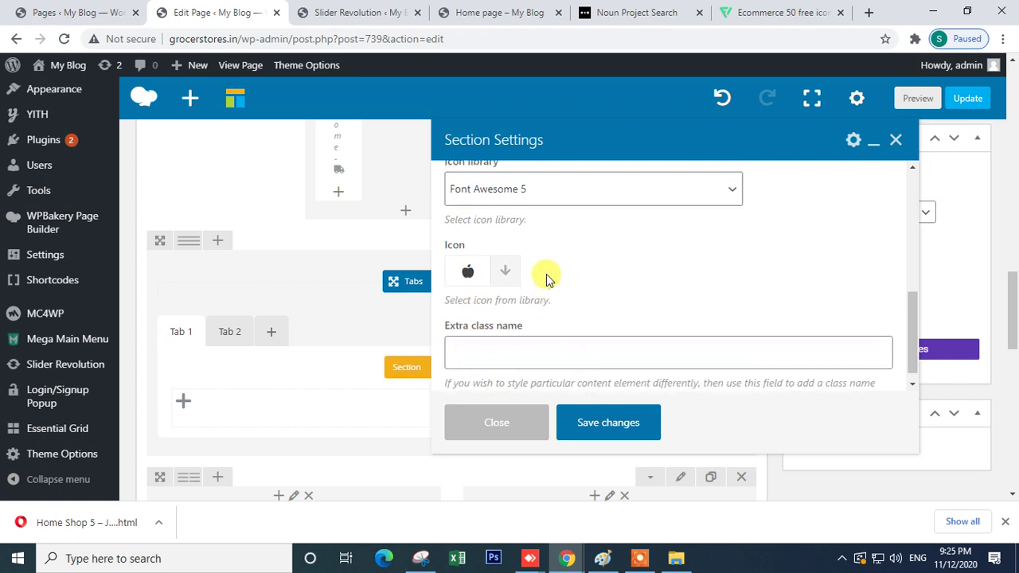
scroll(539, 283, "up", 3)
scroll(542, 275, "down", 4)
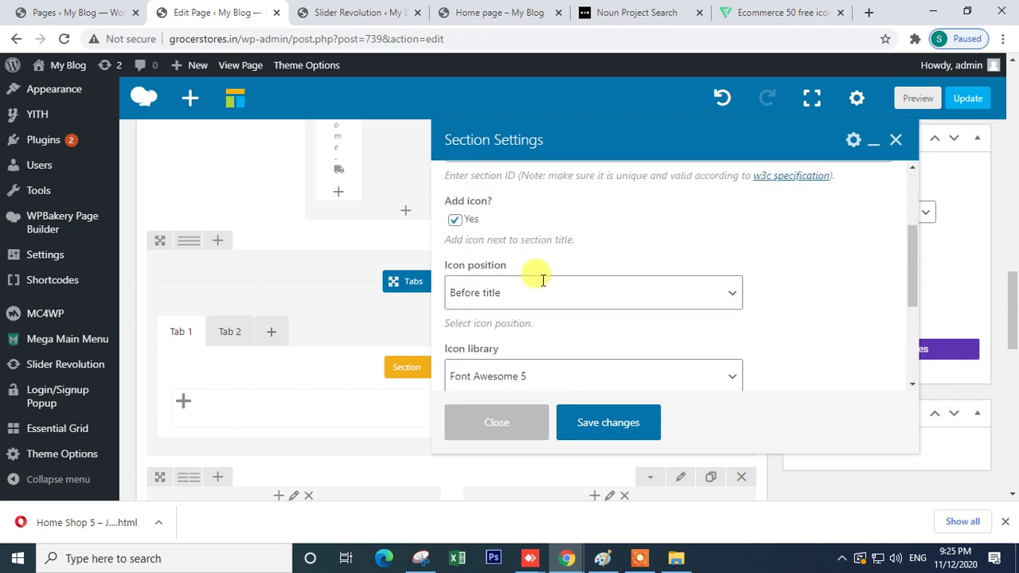
scroll(545, 312, "down", 1)
scroll(545, 312, "up", 5)
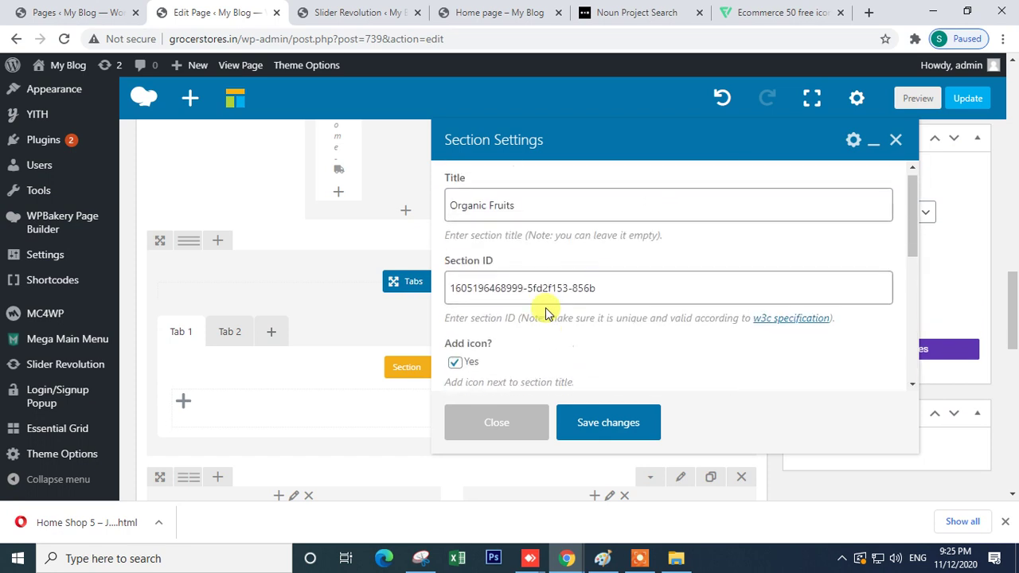
scroll(555, 271, "up", 2)
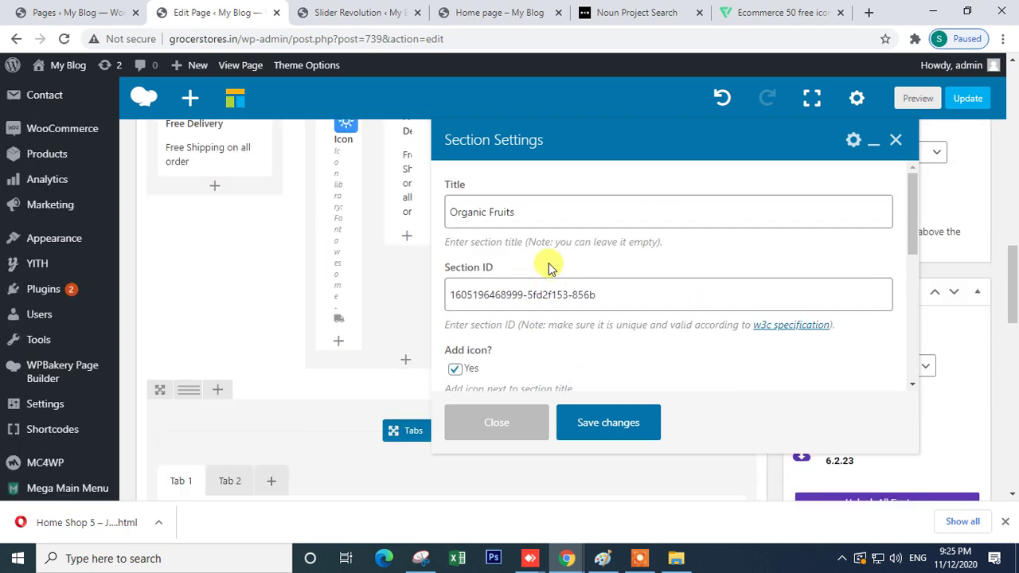
scroll(546, 269, "down", 4)
scroll(175, 326, "down", 4)
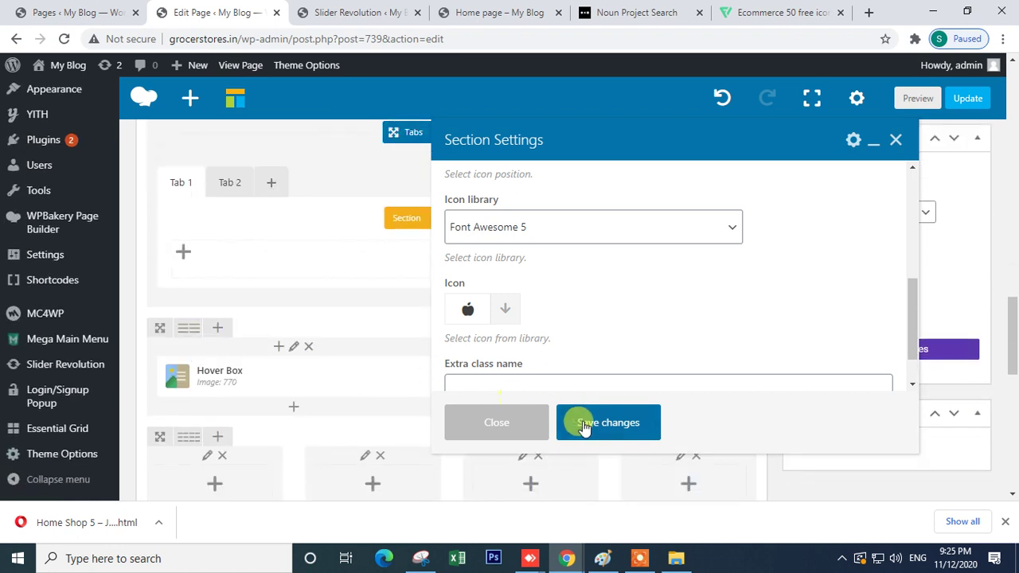
left_click(597, 423)
scroll(382, 262, "up", 4)
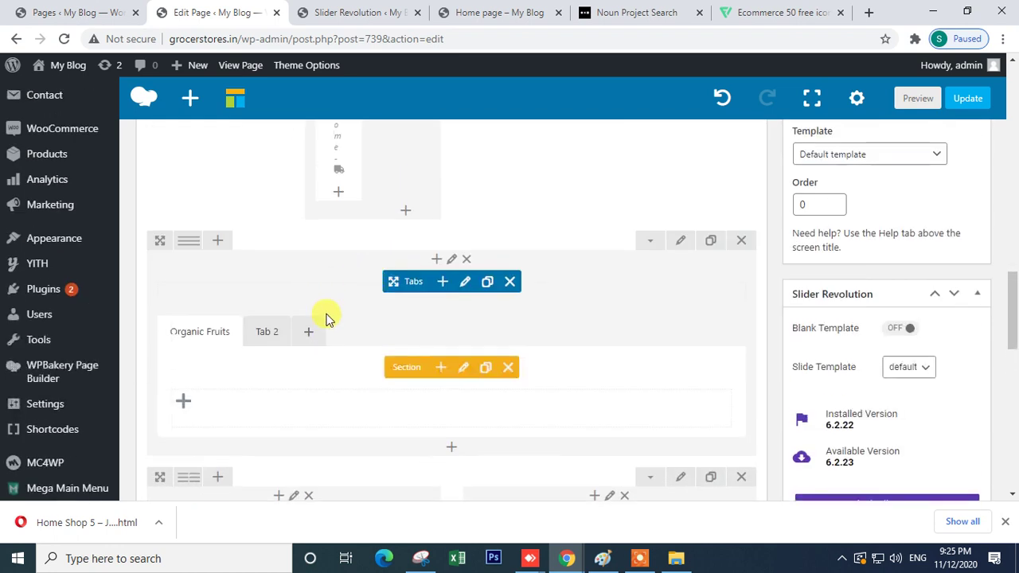
- Set the Tabs element colour to Green, save it, and move to Tab 2
left_click(465, 284)
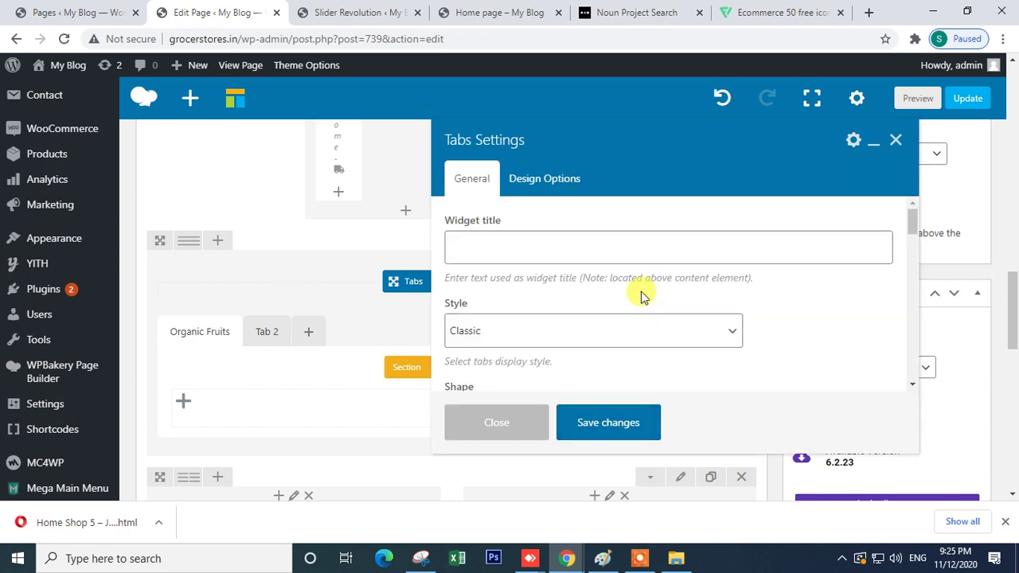
scroll(520, 302, "down", 2)
scroll(521, 302, "up", 1)
scroll(519, 302, "up", 1)
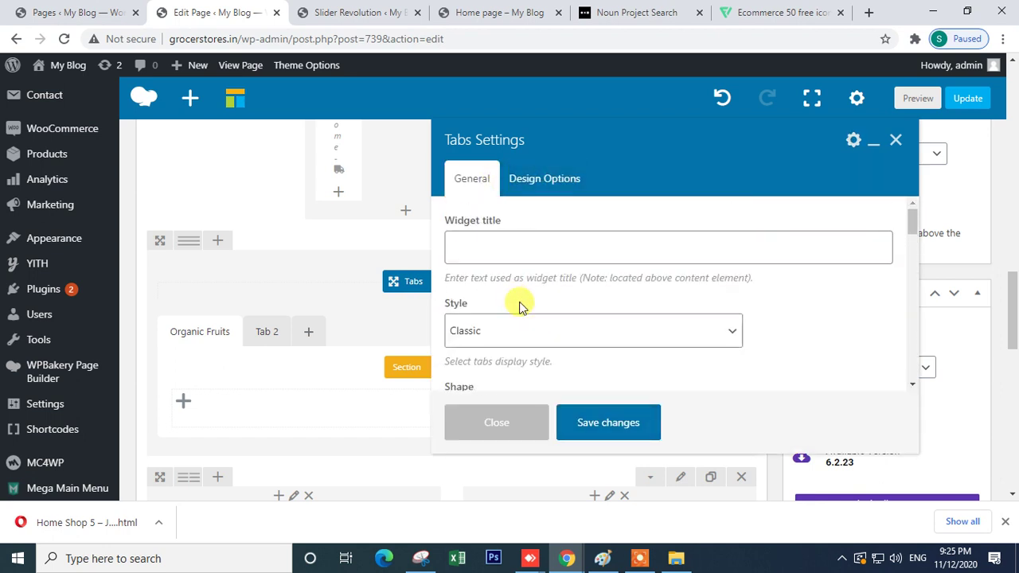
scroll(519, 302, "down", 2)
left_click(485, 350)
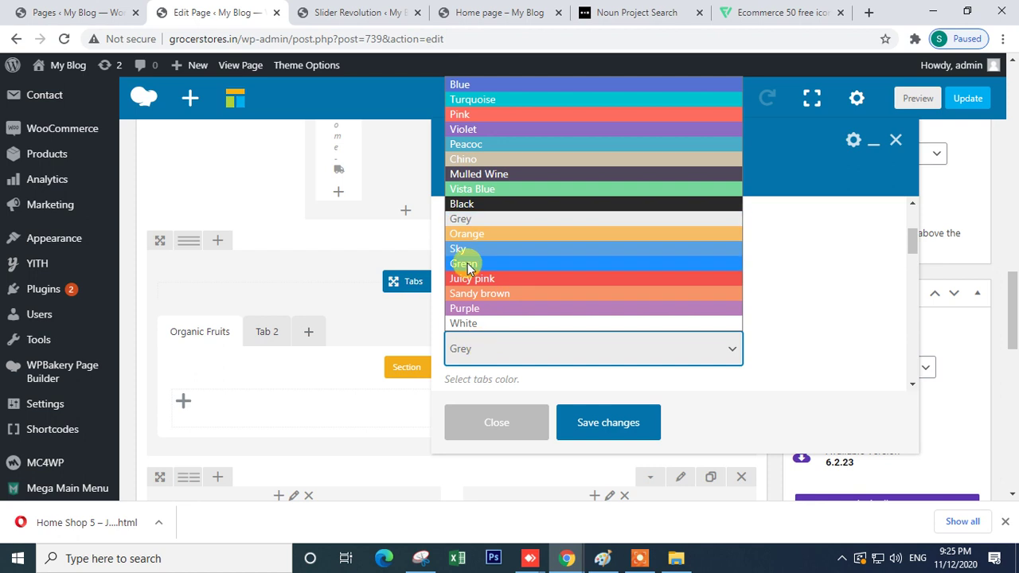
left_click(465, 264)
left_click(621, 355)
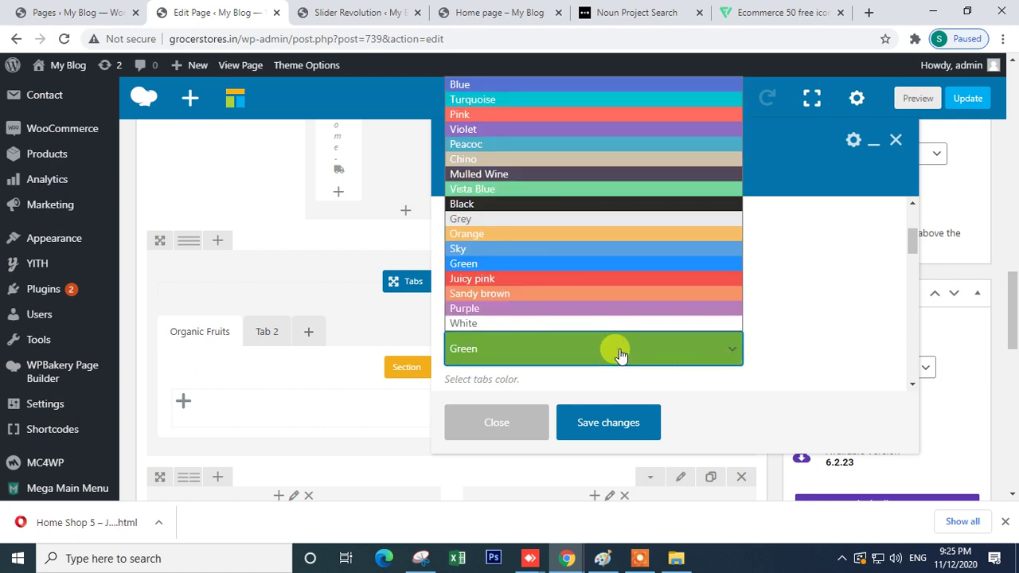
left_click(792, 308)
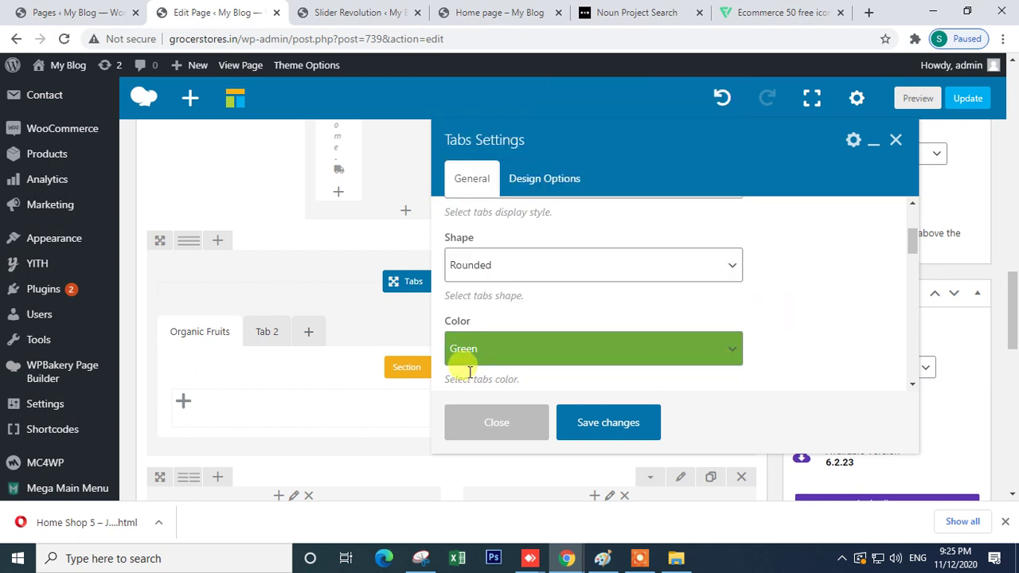
scroll(477, 366, "down", 2)
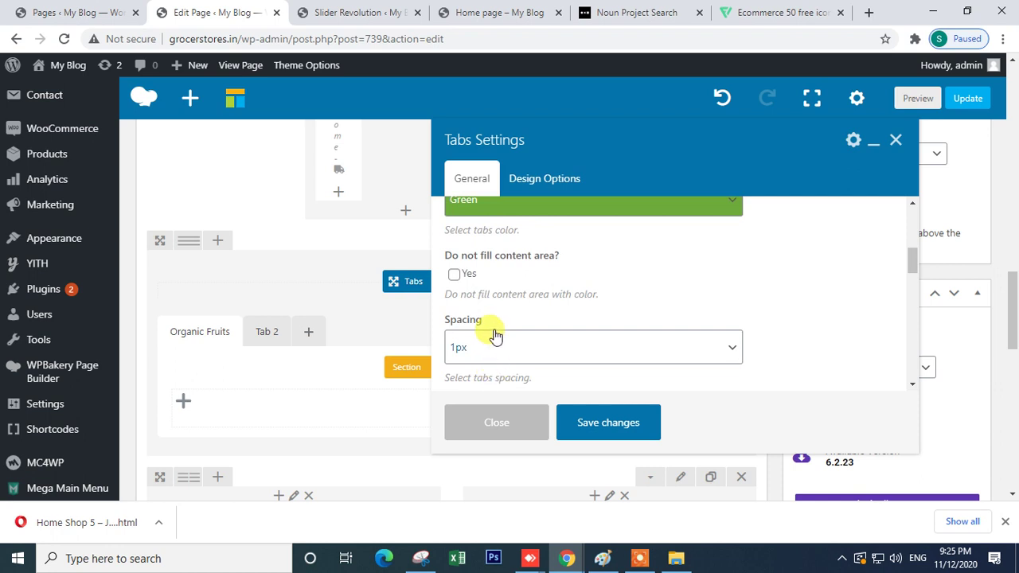
scroll(495, 337, "down", 5)
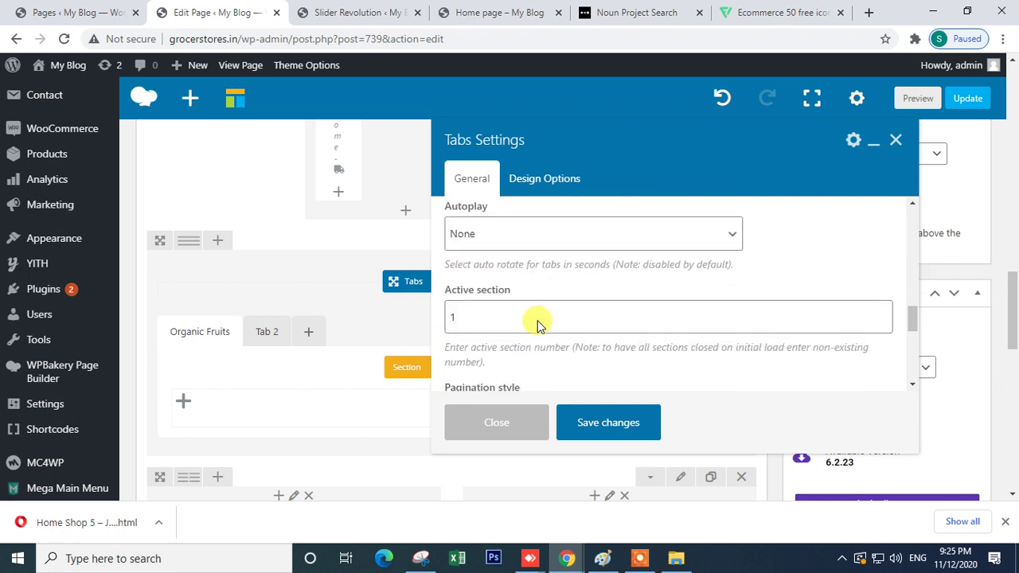
scroll(539, 320, "down", 2)
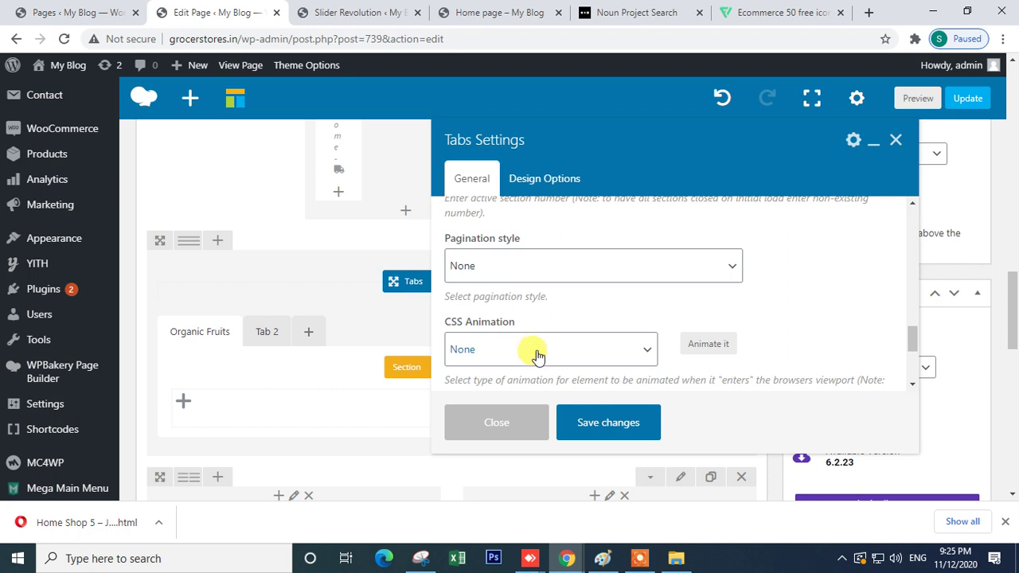
scroll(537, 355, "down", 2)
scroll(537, 355, "up", 1)
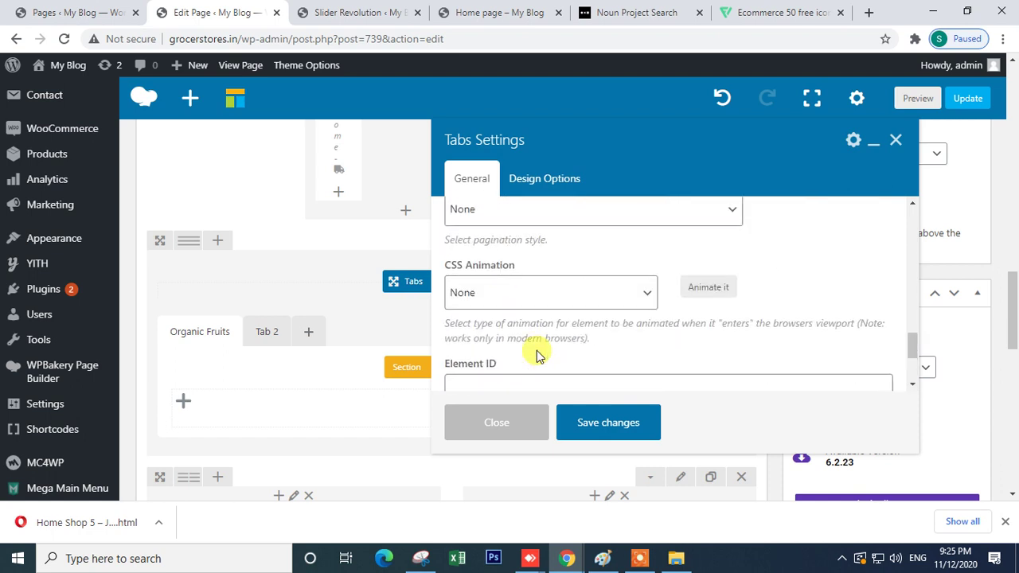
scroll(502, 295, "up", 2)
scroll(557, 360, "down", 2)
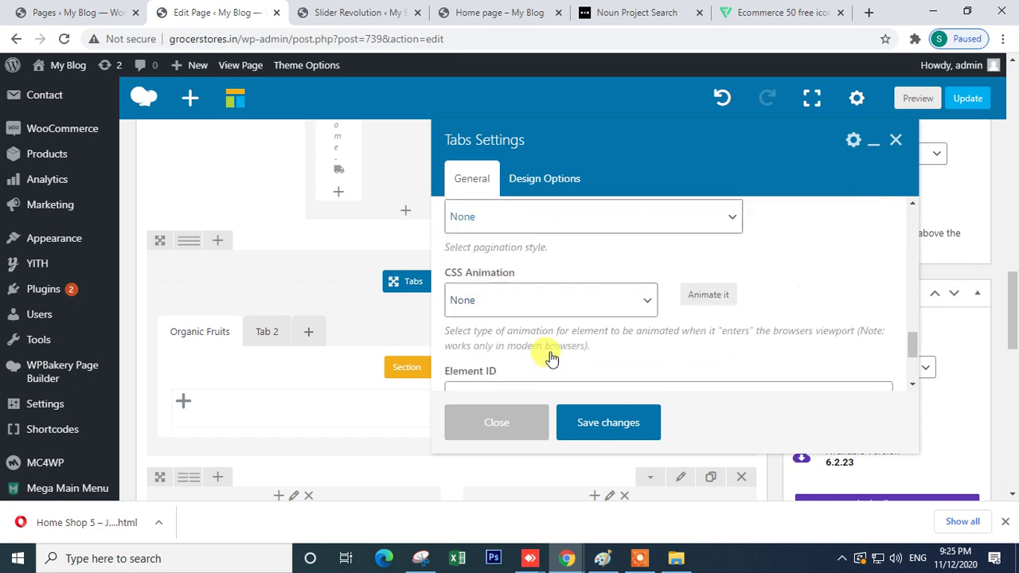
left_click(603, 433)
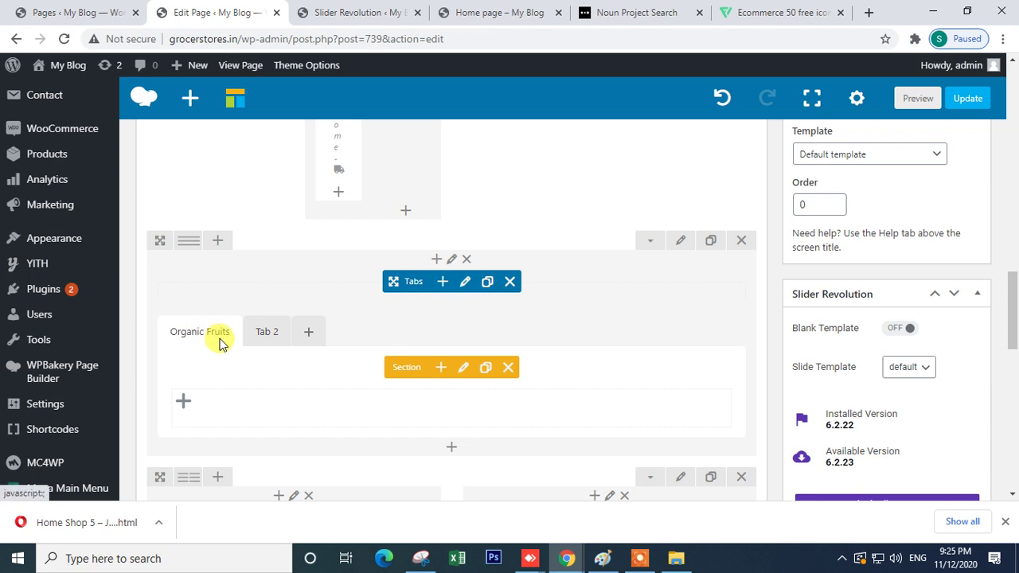
left_click(261, 336)
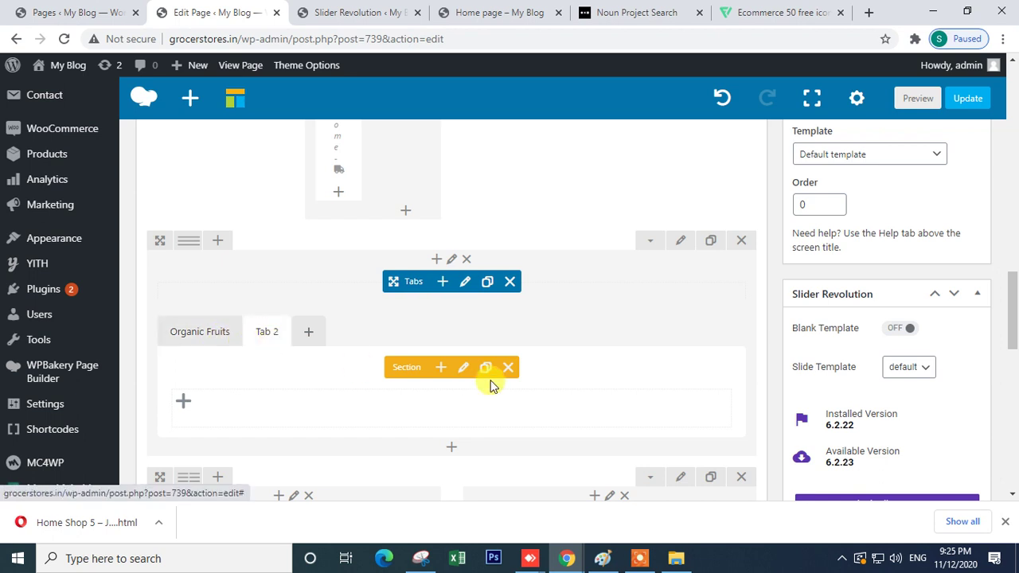
- Rename the second tab from Tab 2 to Fresh Veg
left_click(462, 368)
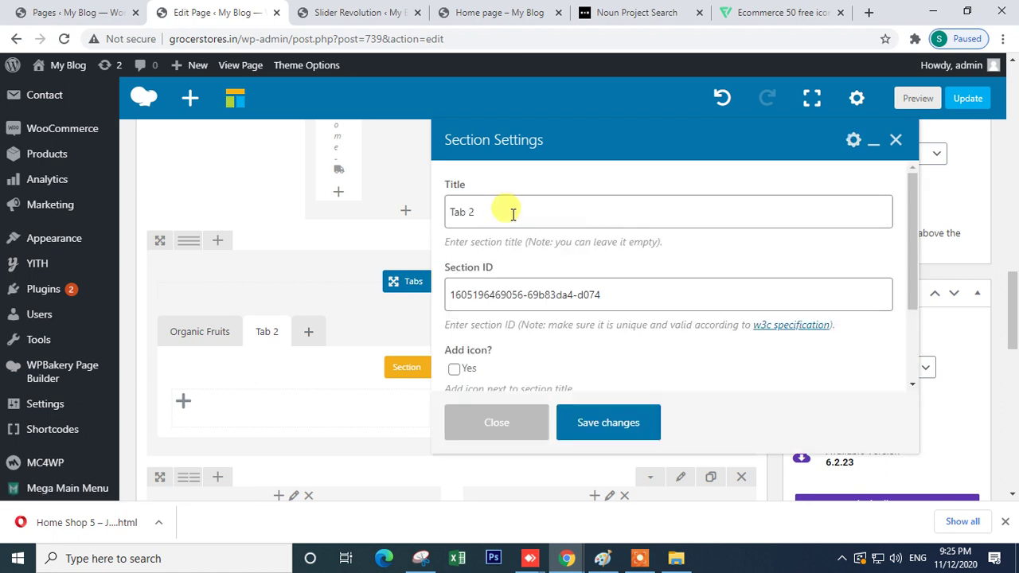
triple_click(512, 214)
type("Fresh Veg")
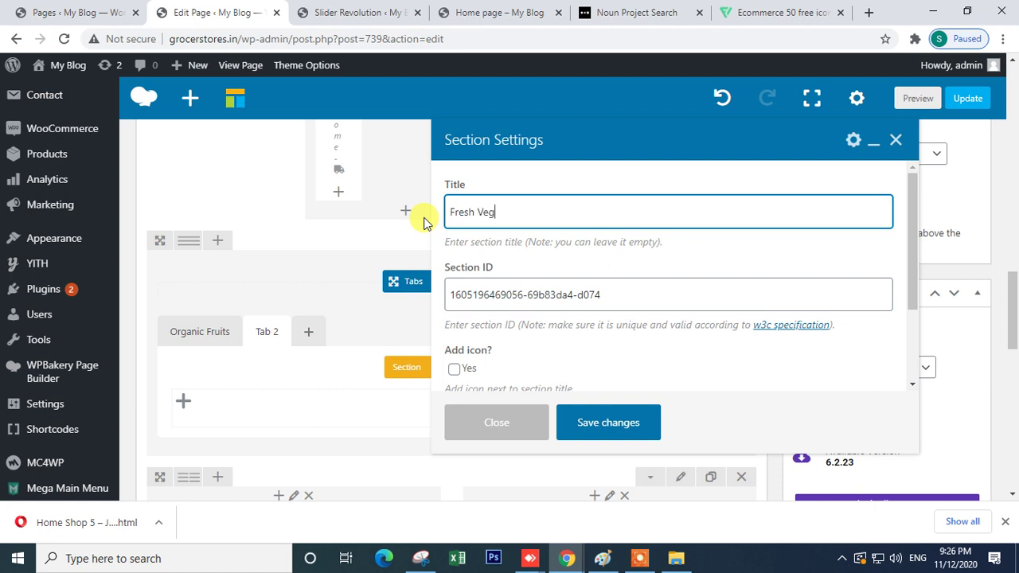
left_click(608, 423)
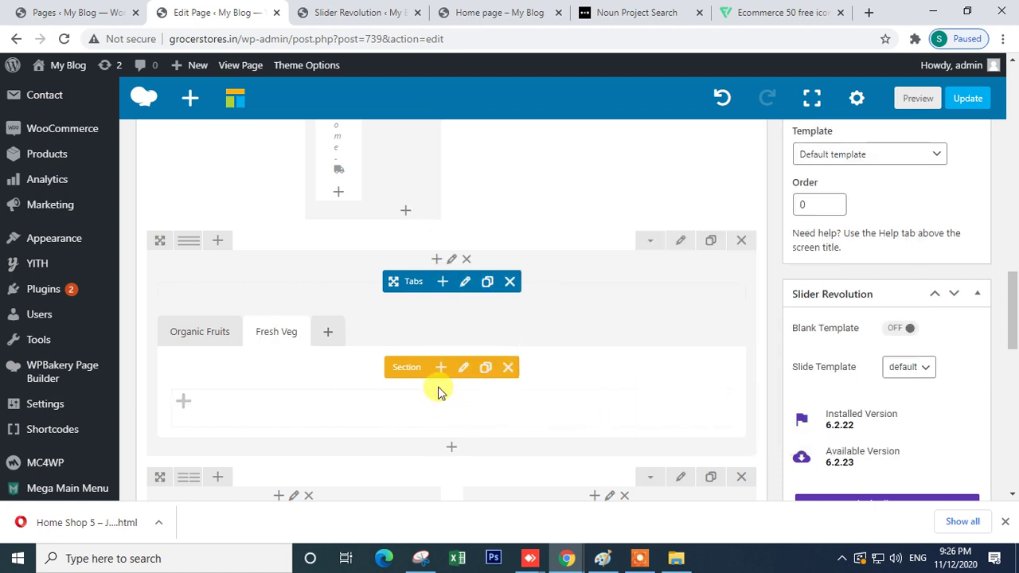
- Add a third tab titled Grocery, then return to the Organic Fruits tab
left_click(327, 333)
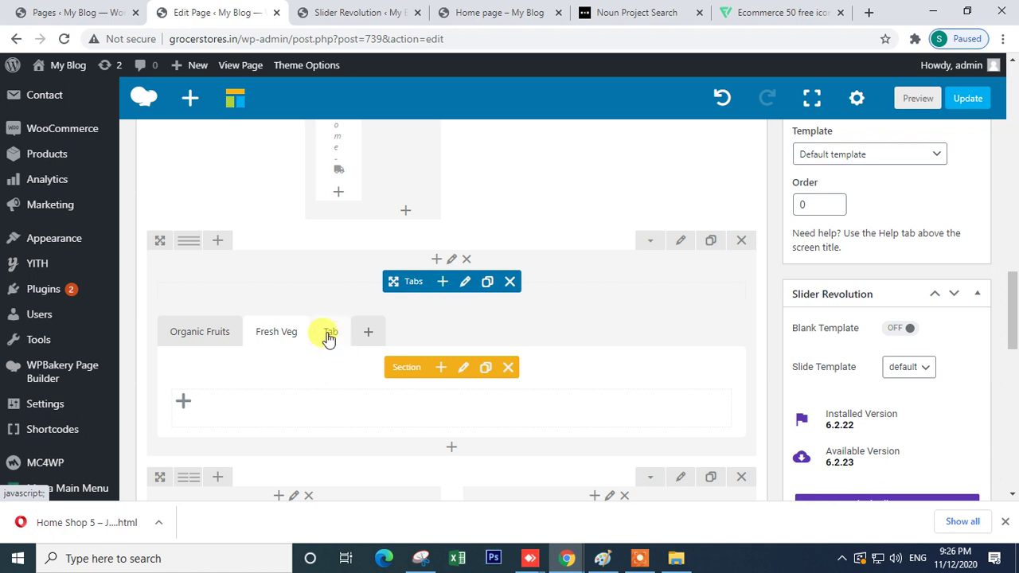
left_click(463, 369)
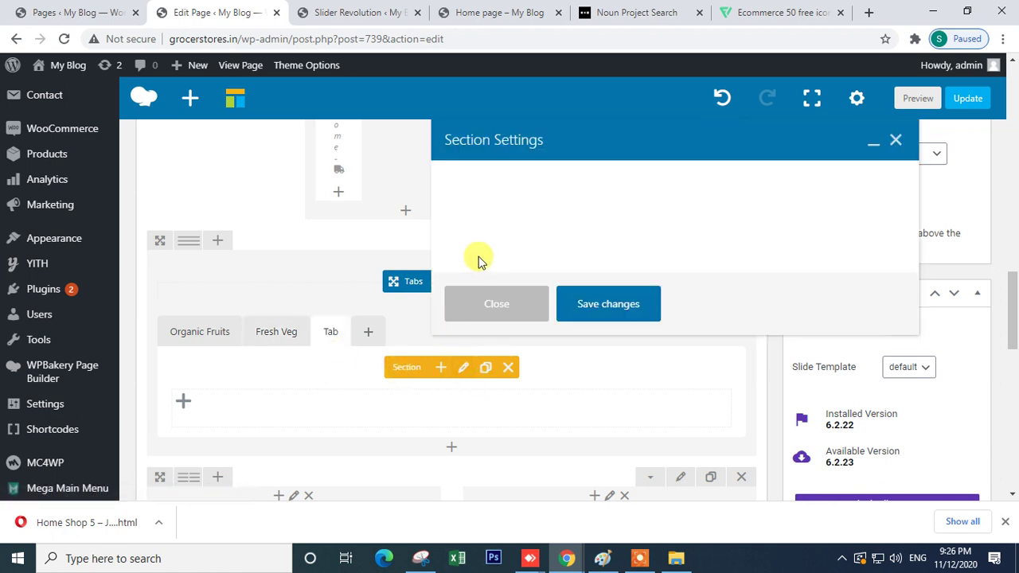
left_click_drag(480, 213, 427, 215)
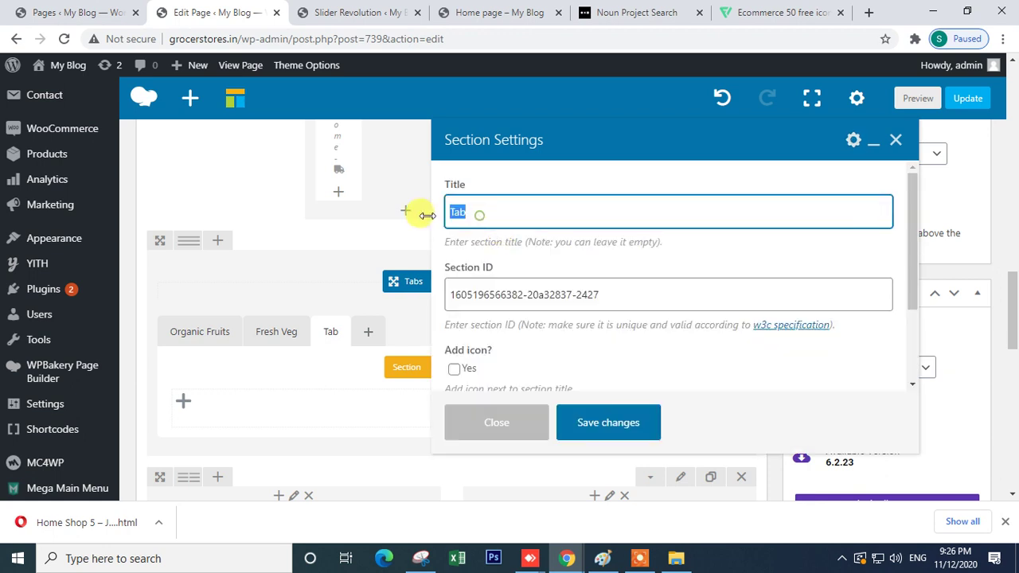
type("Grocery")
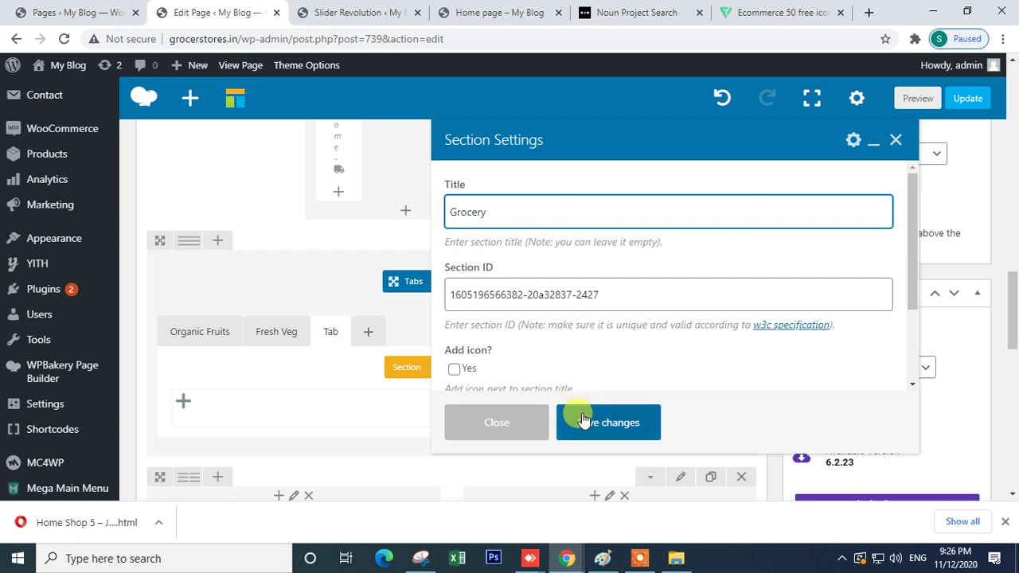
scroll(454, 371, "down", 2)
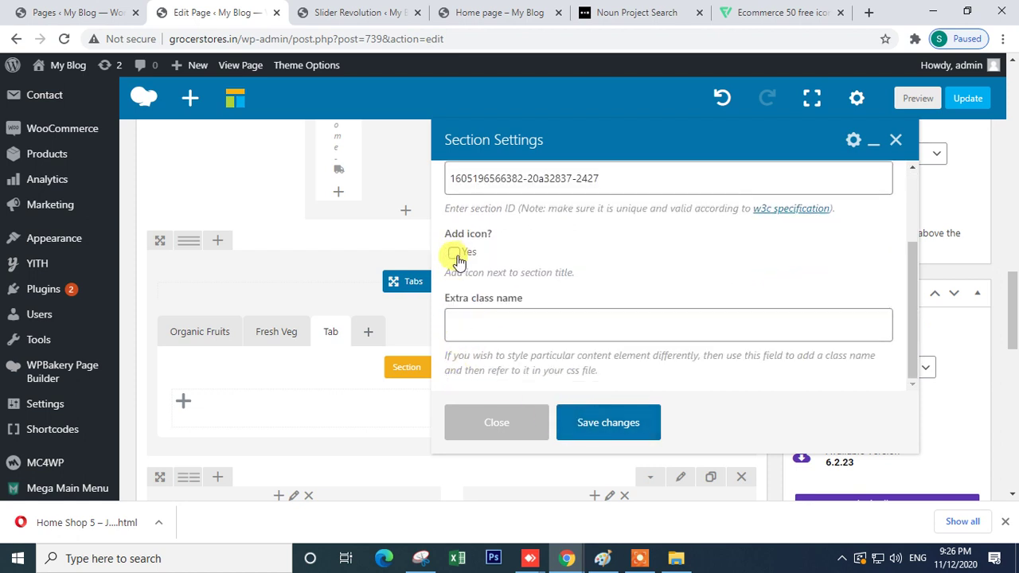
left_click(605, 423)
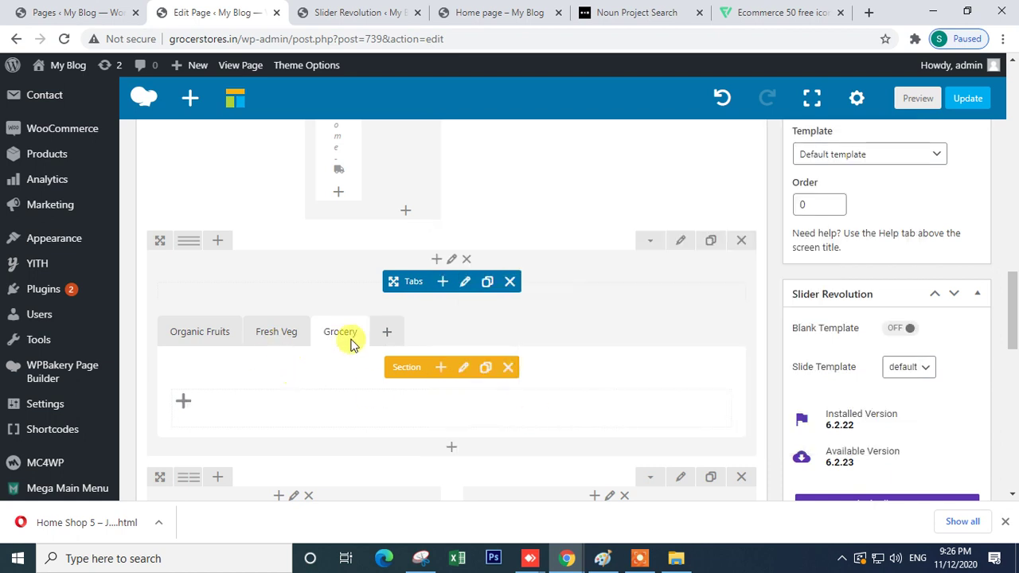
left_click(191, 341)
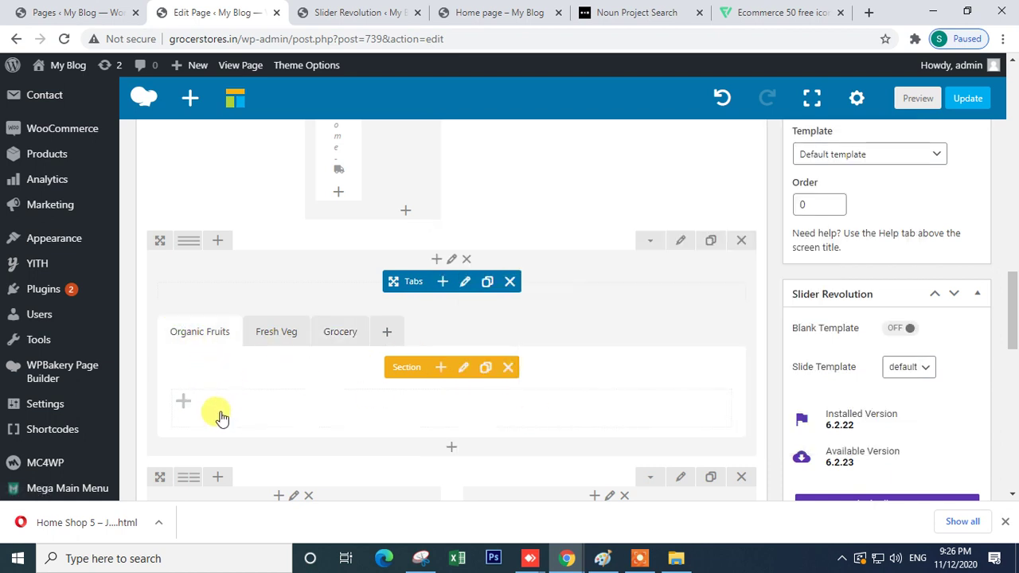
- Add a Product category block to the Organic Fruits tab with Limit 4
left_click(183, 405)
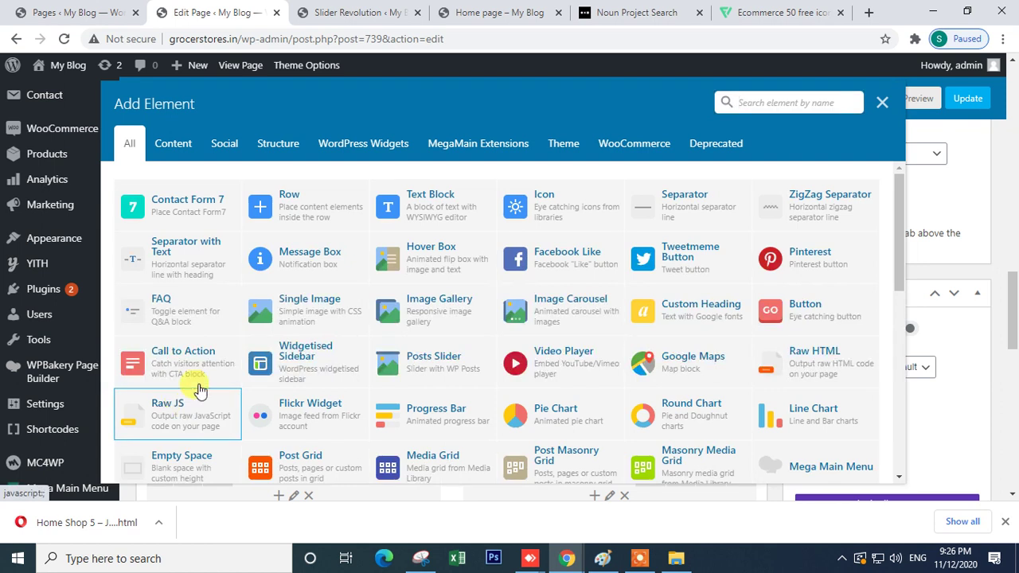
type("pro")
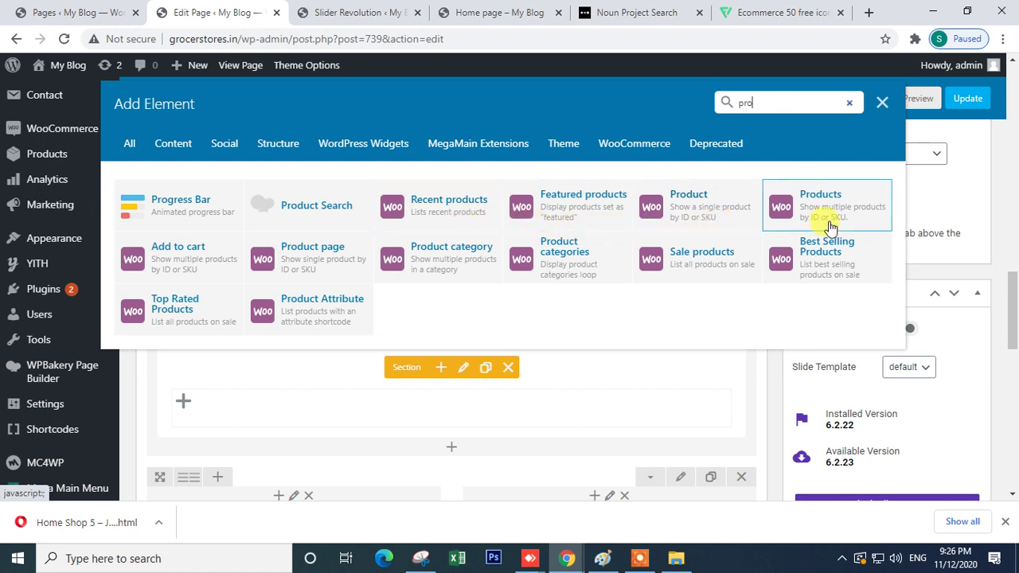
left_click(457, 275)
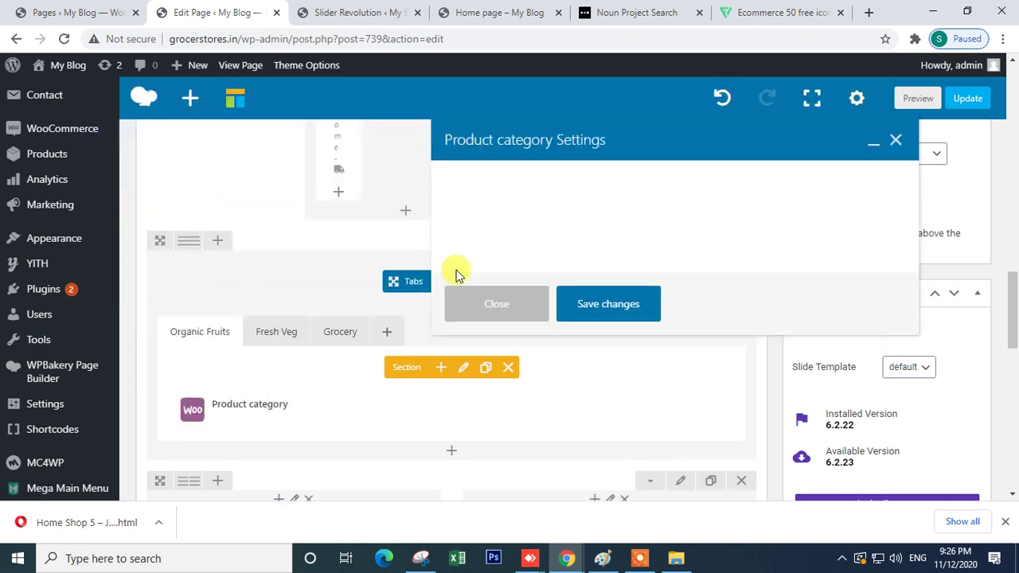
left_click_drag(484, 209, 430, 213)
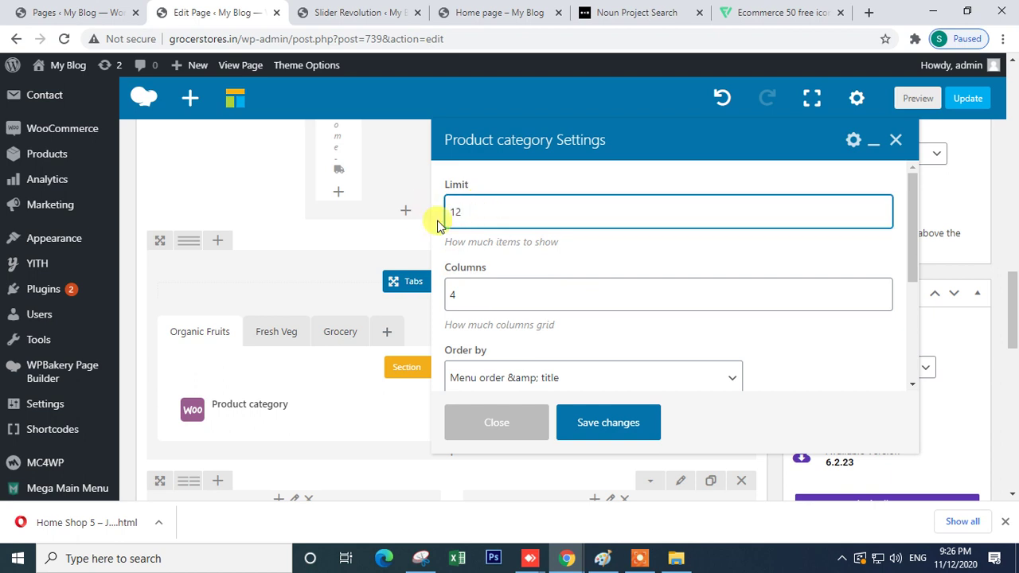
left_click_drag(460, 211, 429, 213)
type("4")
- Save the All Fresh Fruits(24) block, then clone it and move the copy toward the Hover Box
scroll(526, 318, "down", 2)
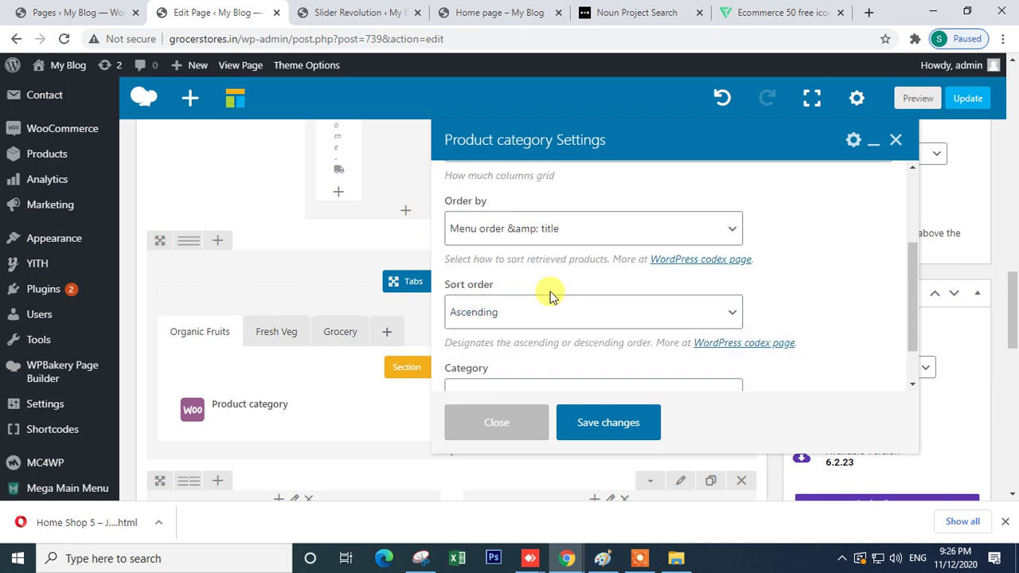
scroll(550, 292, "down", 1)
scroll(529, 302, "down", 2)
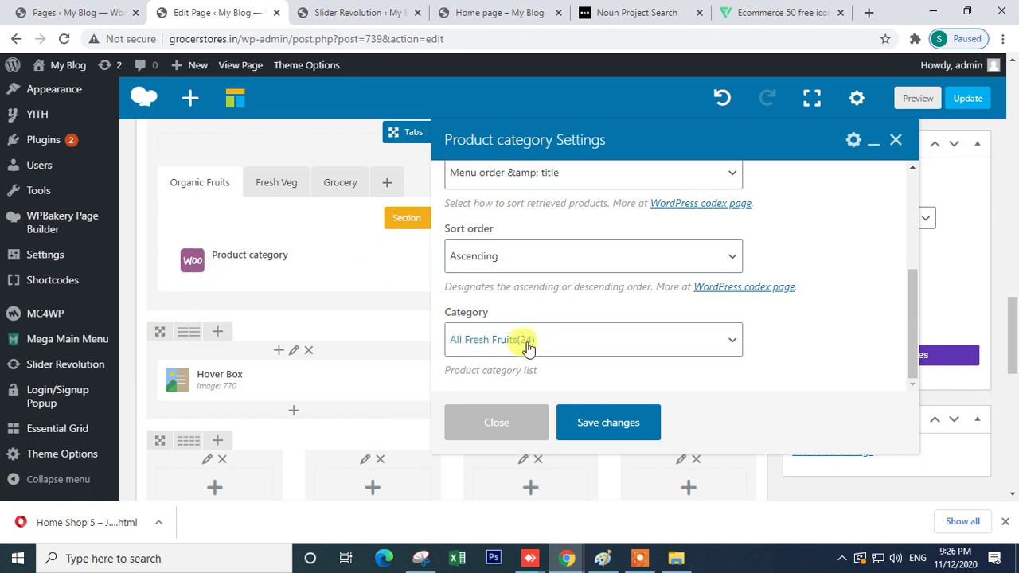
left_click(597, 425)
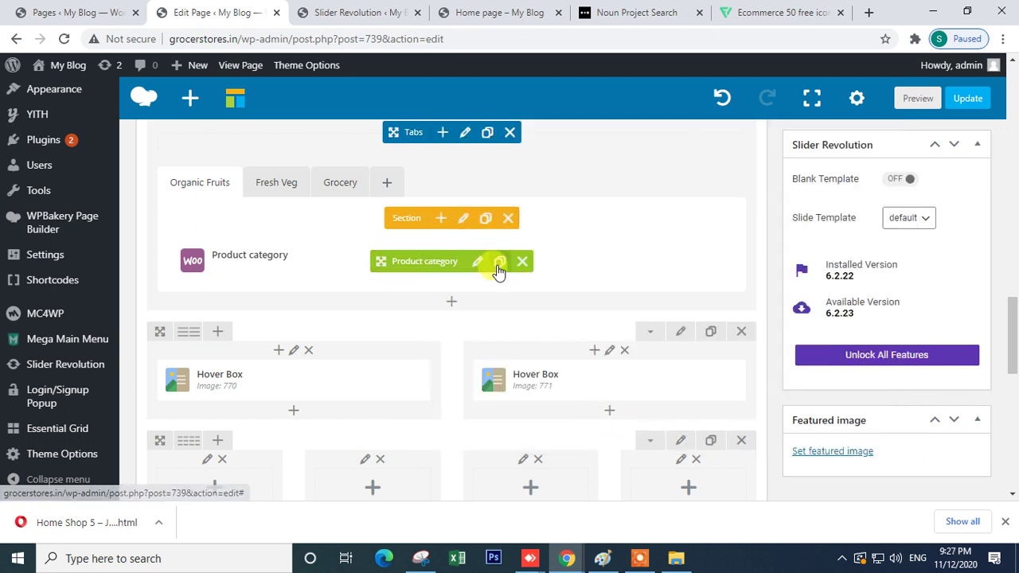
left_click(500, 261)
left_click_drag(374, 306, 425, 422)
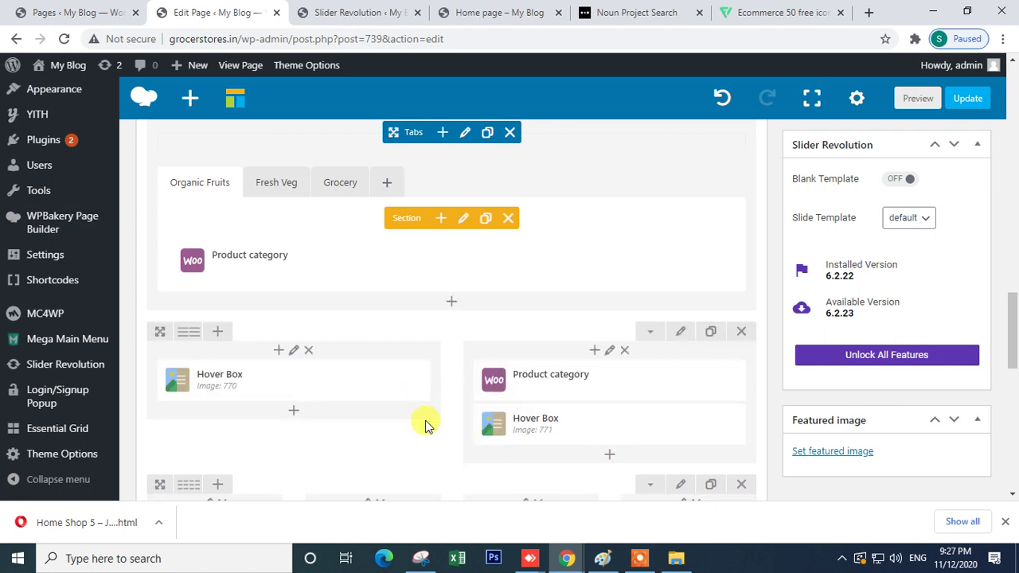
- Move the copy into the Fresh Veg tab and set its category to All Fresh Vegetables(16)
left_click(264, 185)
left_click_drag(502, 378, 301, 271)
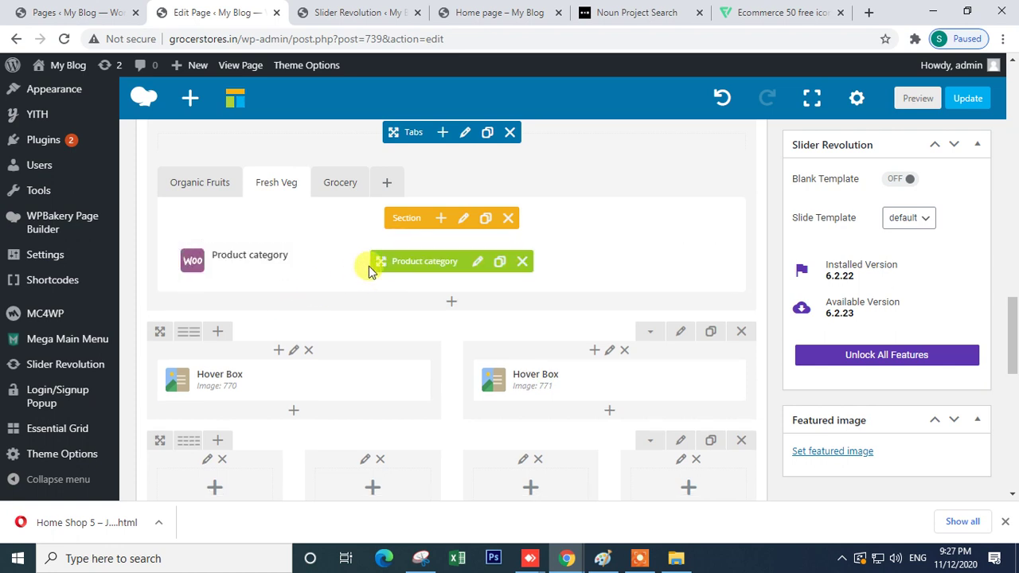
left_click(478, 264)
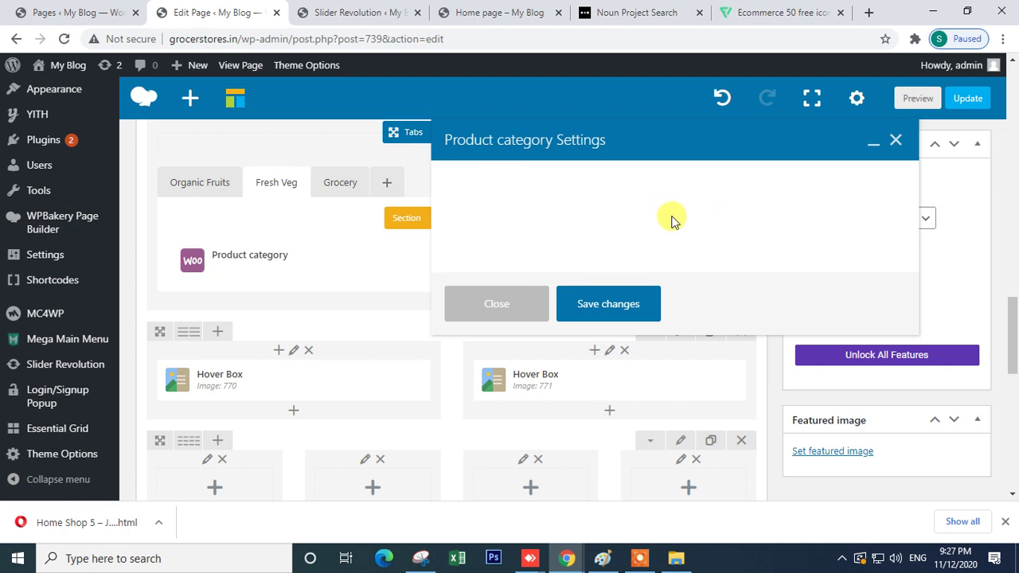
scroll(557, 292, "down", 2)
scroll(562, 301, "down", 1)
scroll(563, 302, "down", 3)
left_click(541, 340)
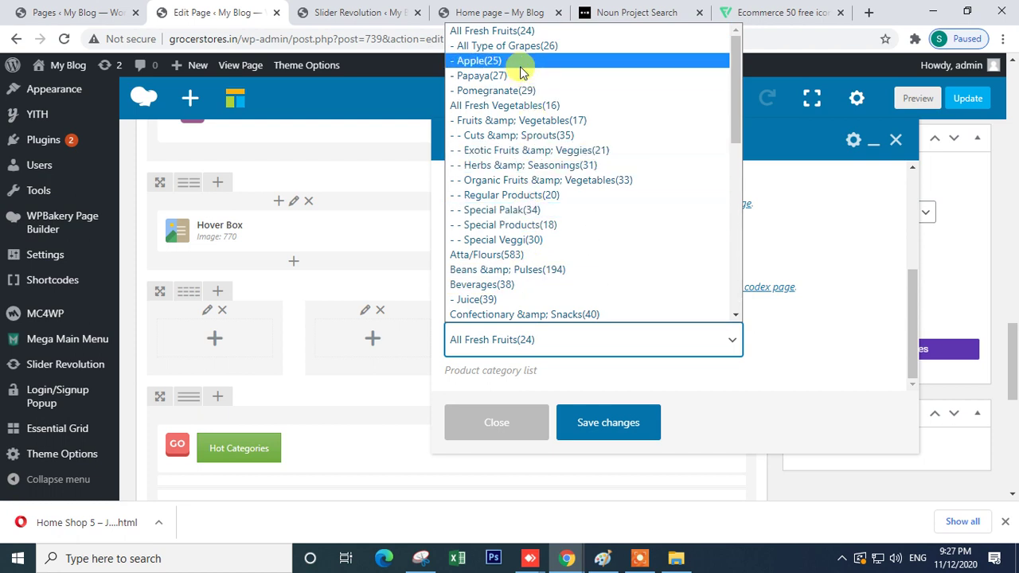
left_click(541, 106)
left_click(602, 422)
- Clone the Fresh Veg block and carry the copy over to the Grocery tab
scroll(478, 390, "up", 2)
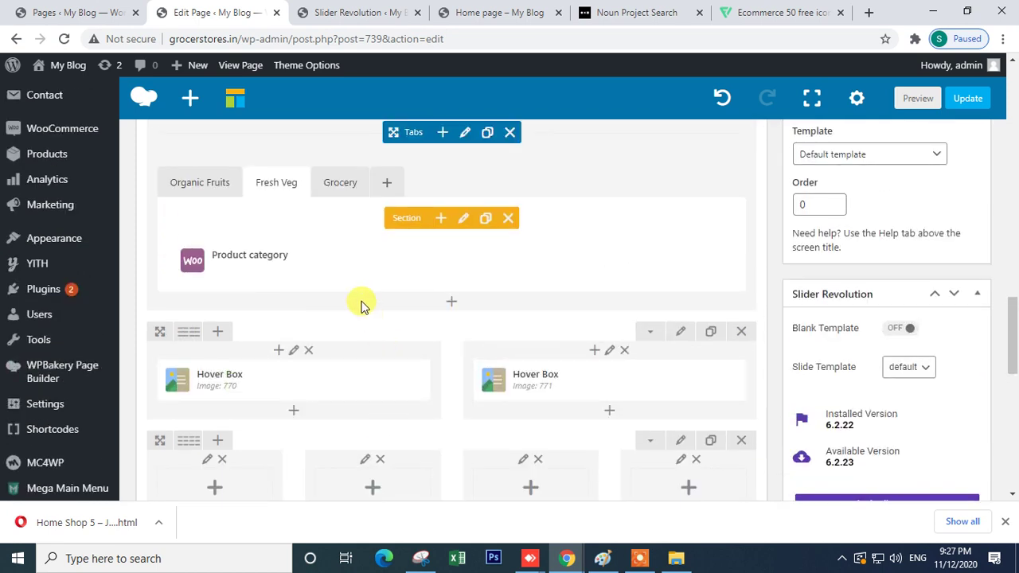
mouse_move(419, 262)
left_click(499, 263)
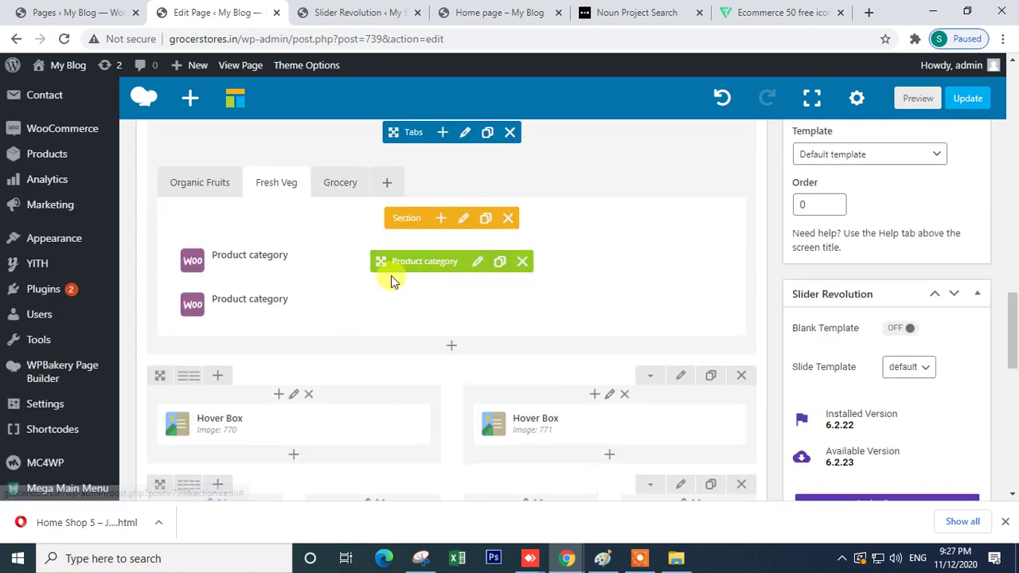
left_click_drag(396, 305, 271, 251)
left_click(340, 182)
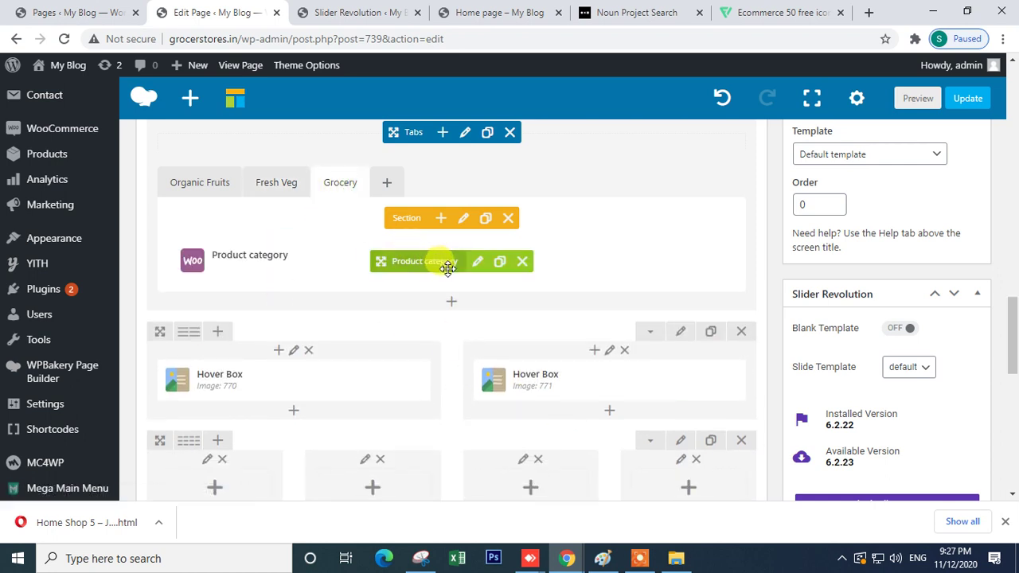
- Set the Grocery tab's Product category block to Atta/Flours(583) and save it
left_click(469, 269)
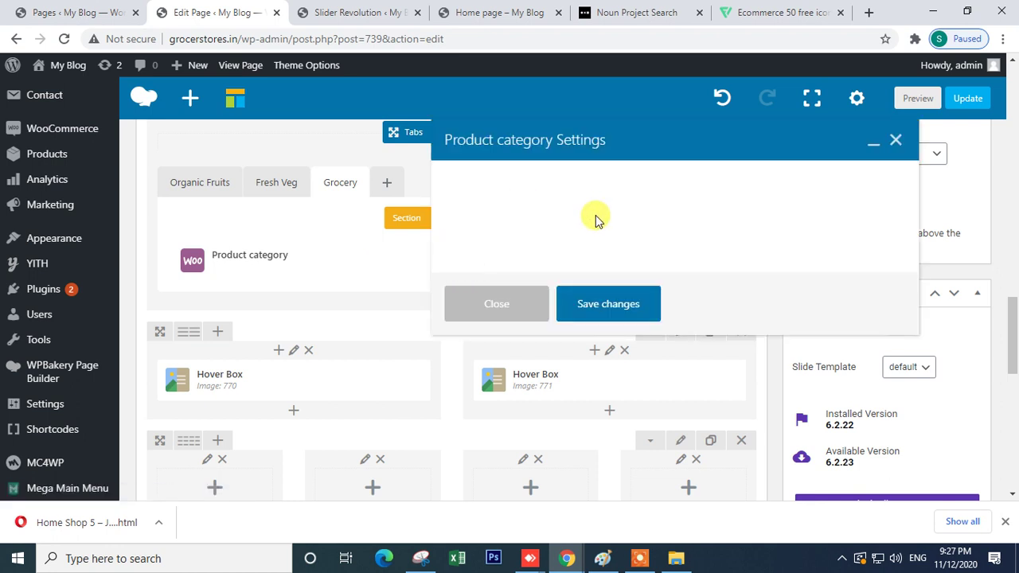
scroll(545, 274, "down", 2)
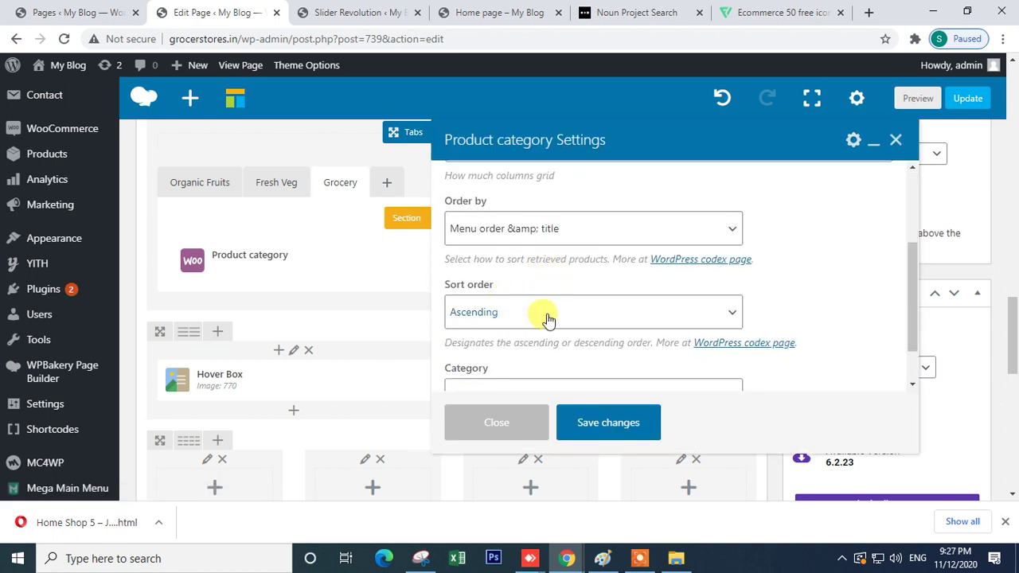
scroll(542, 314, "down", 1)
left_click(521, 344)
scroll(550, 311, "down", 1)
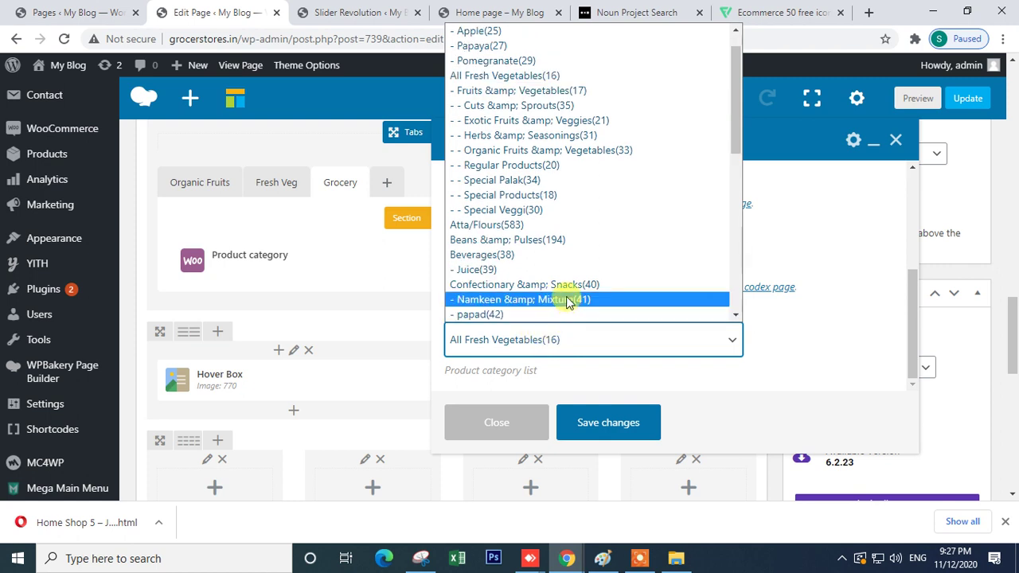
left_click(577, 230)
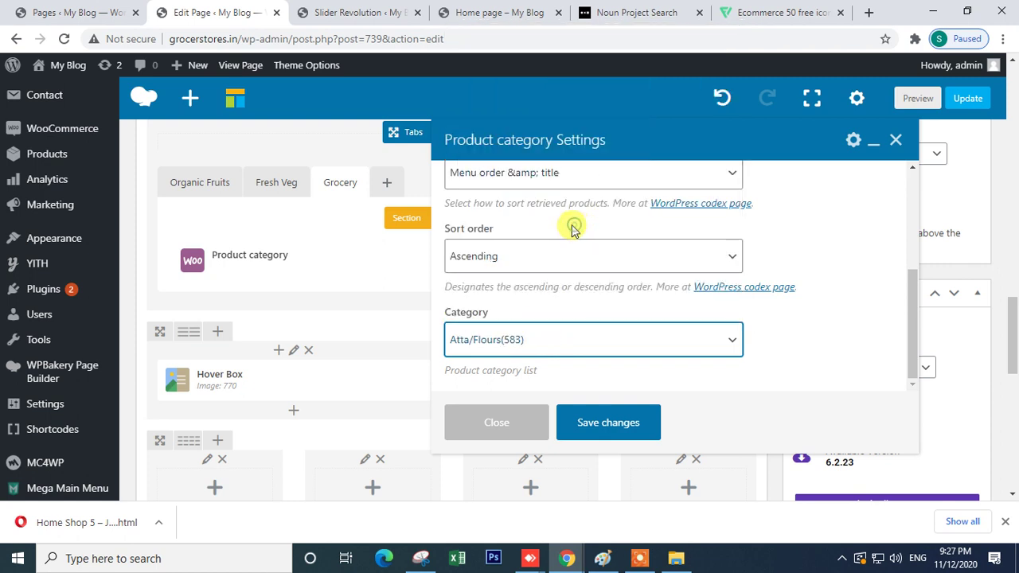
left_click(598, 426)
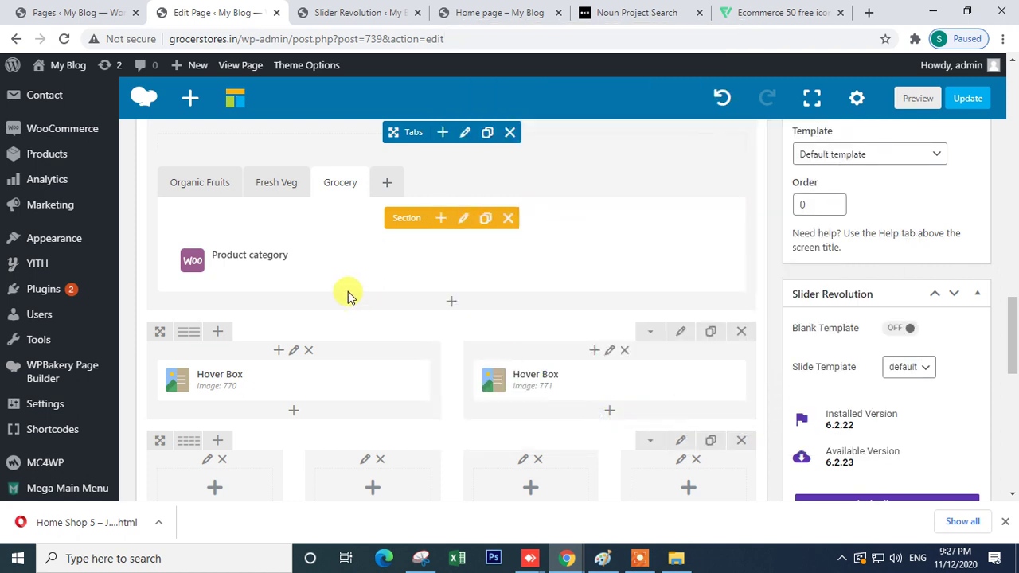
- Update the page and switch to the live Home page
scroll(432, 286, "up", 2)
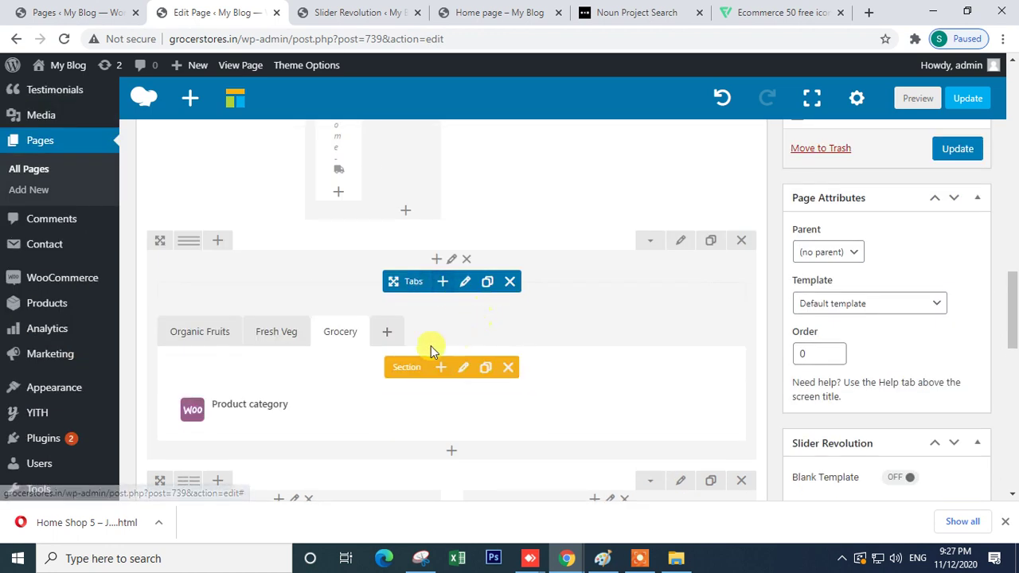
scroll(525, 344, "down", 2)
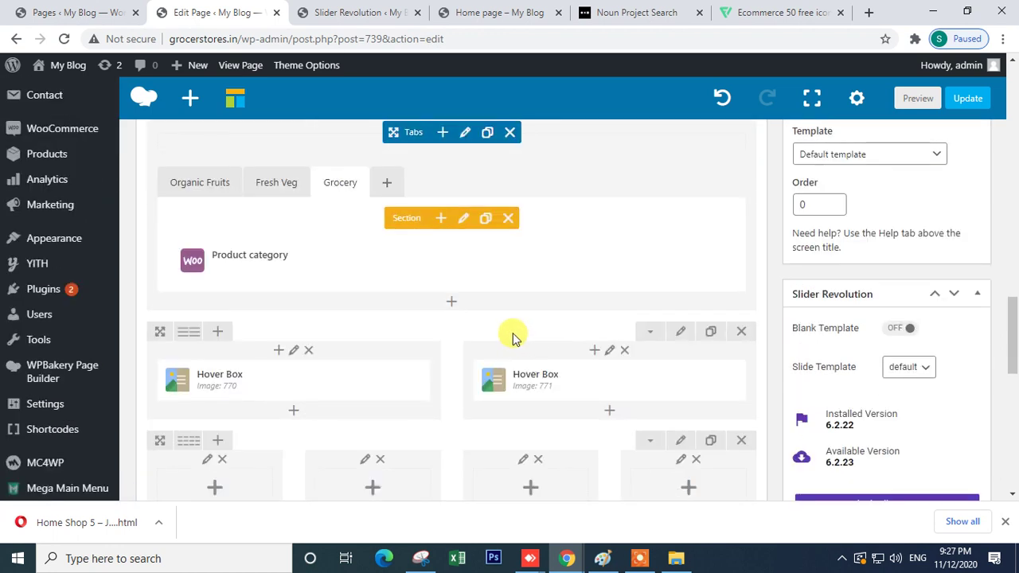
scroll(796, 255, "up", 4)
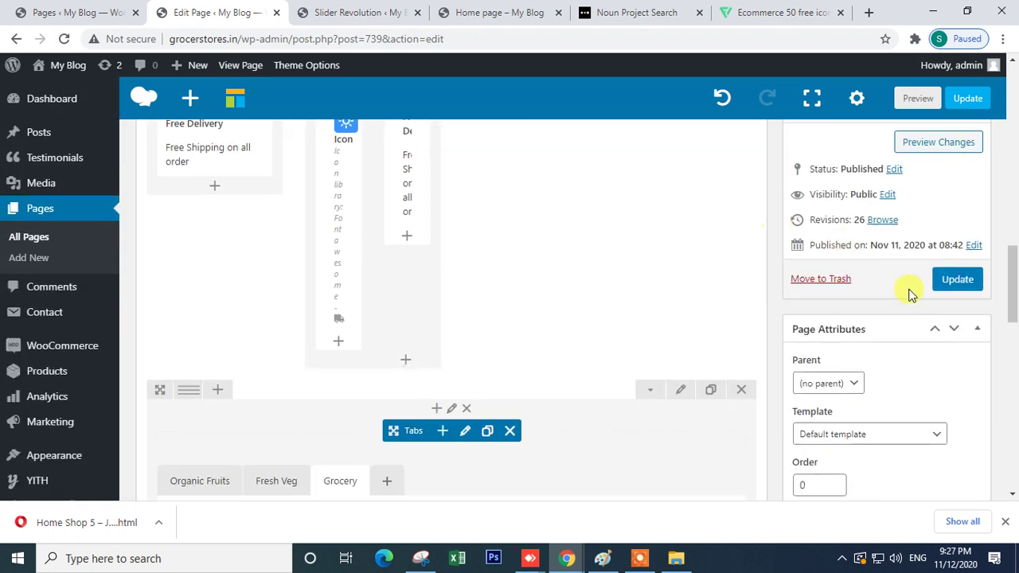
left_click(956, 279)
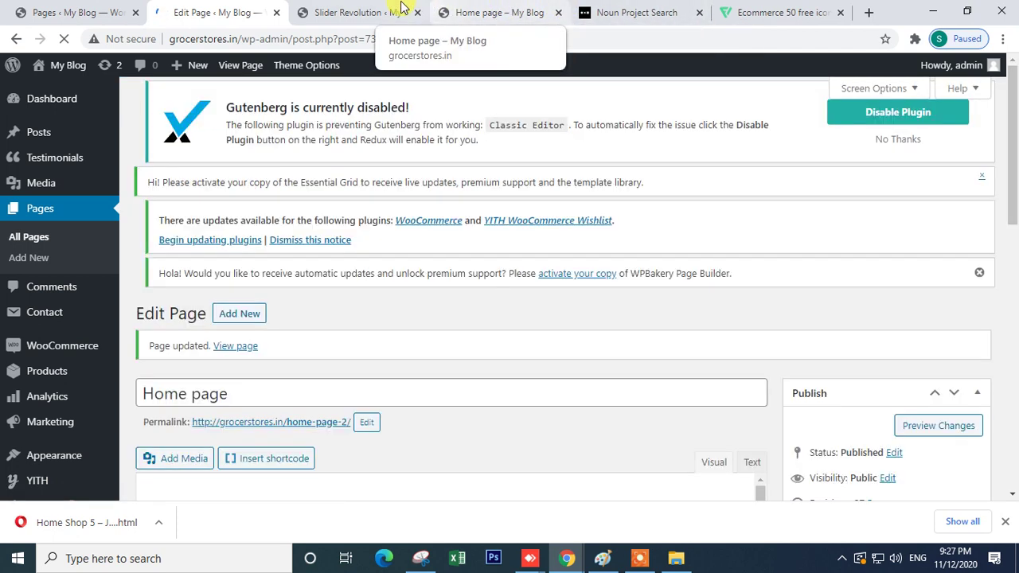
left_click(506, 11)
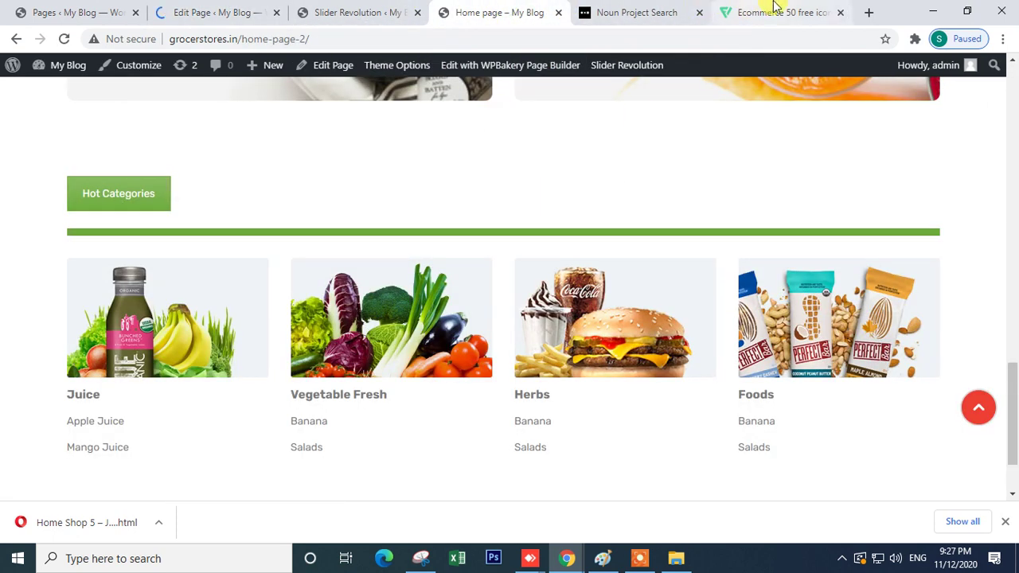
- Switch through the browser tabs and bring the Javenist demo window to the front
left_click(776, 11)
left_click(633, 12)
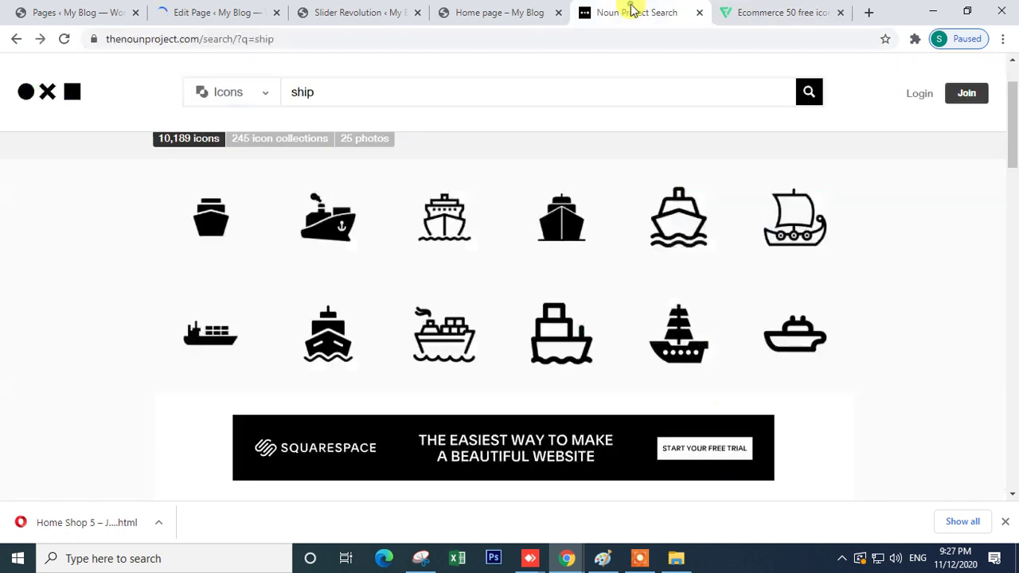
mouse_move(561, 561)
left_click(609, 518)
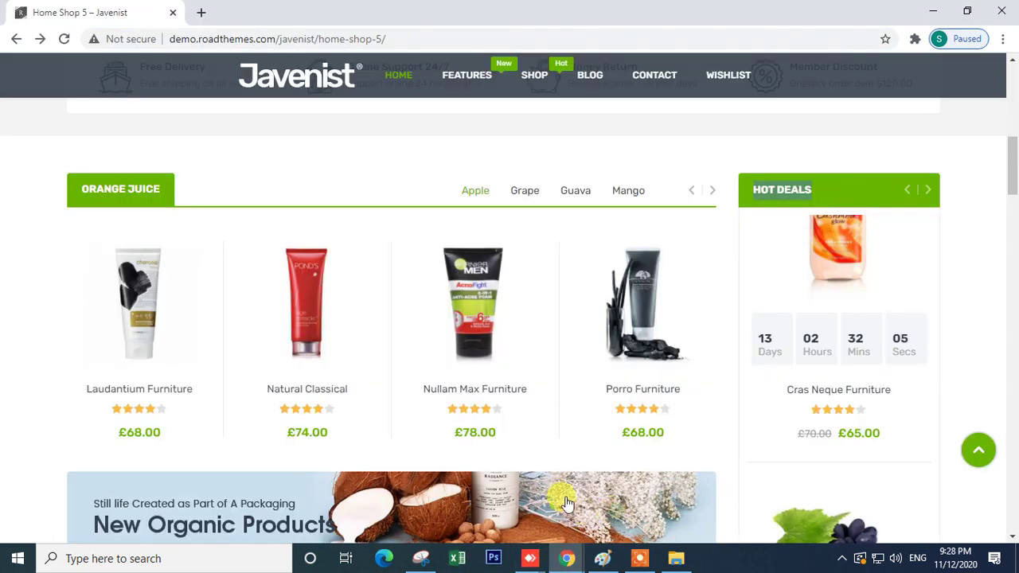
- Inspect the Javenist Orange Juice section and slide its product carousel
left_click_drag(441, 192, 625, 188)
left_click(637, 205)
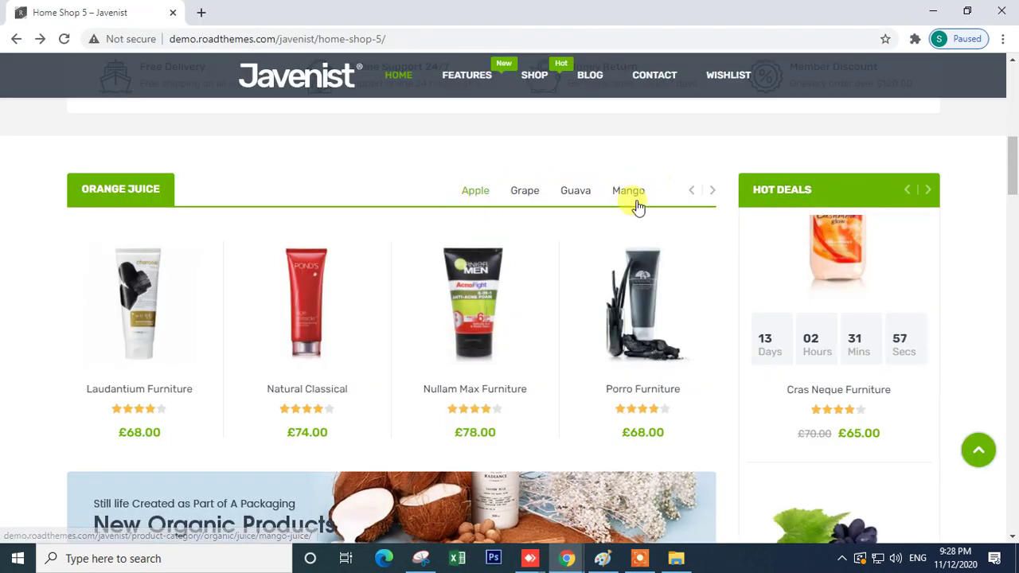
triple_click(128, 193)
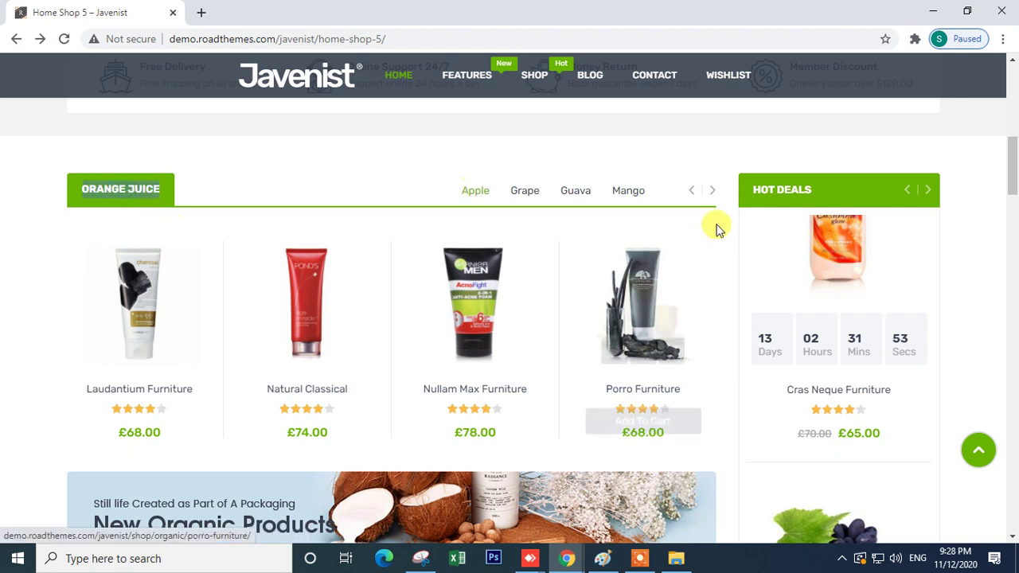
left_click(693, 192)
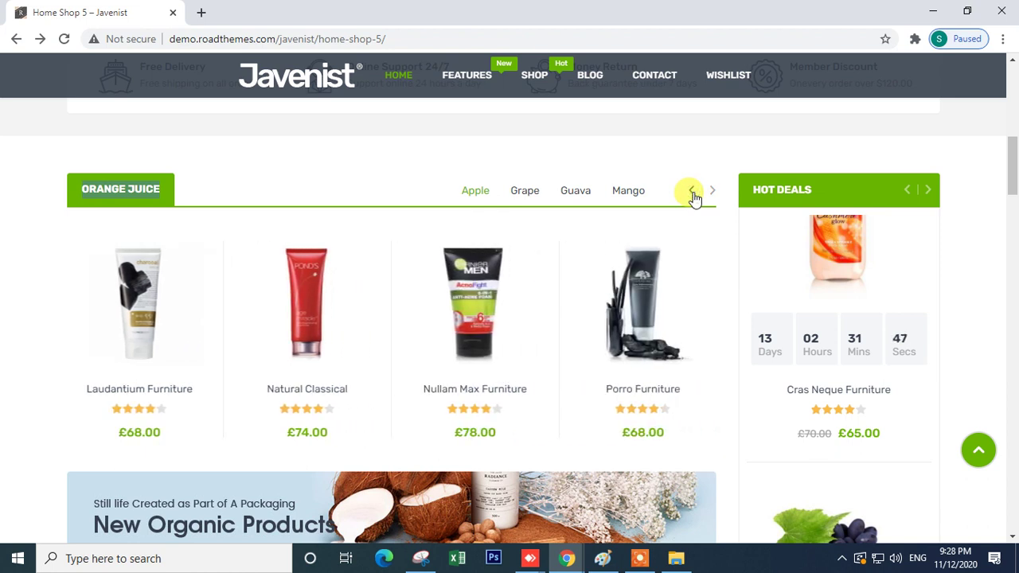
left_click(708, 193)
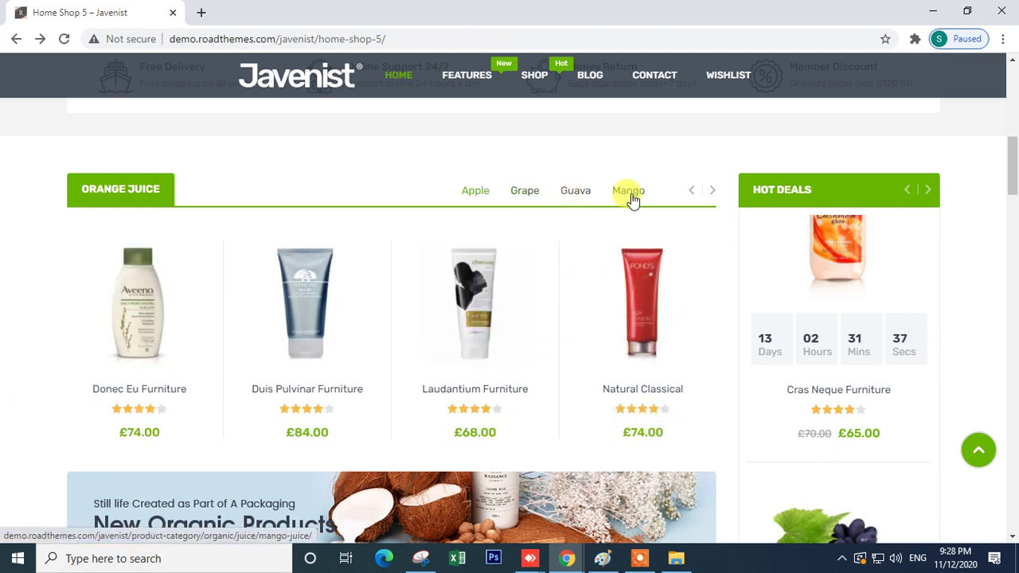
left_click_drag(661, 187, 433, 184)
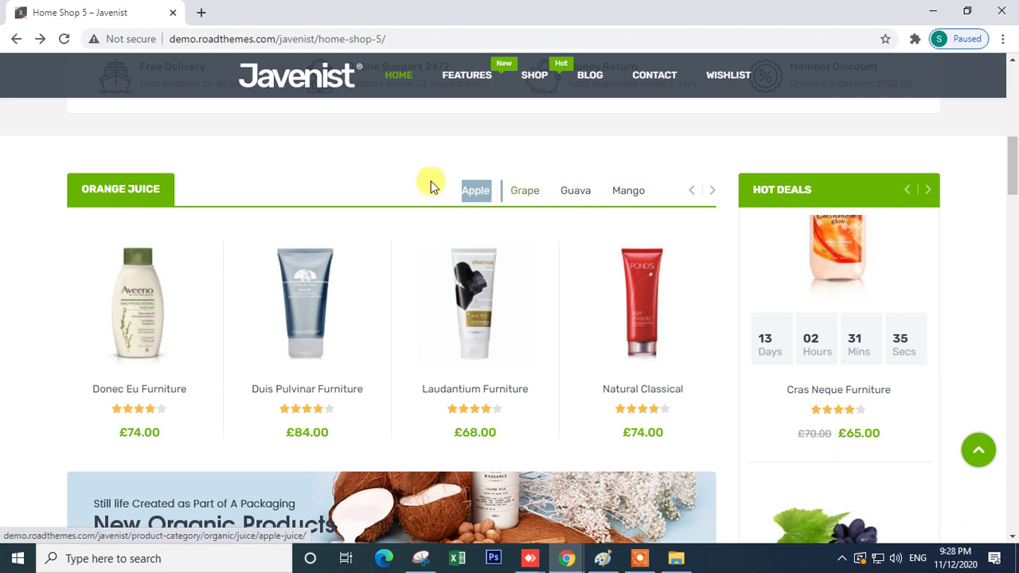
left_click(412, 176)
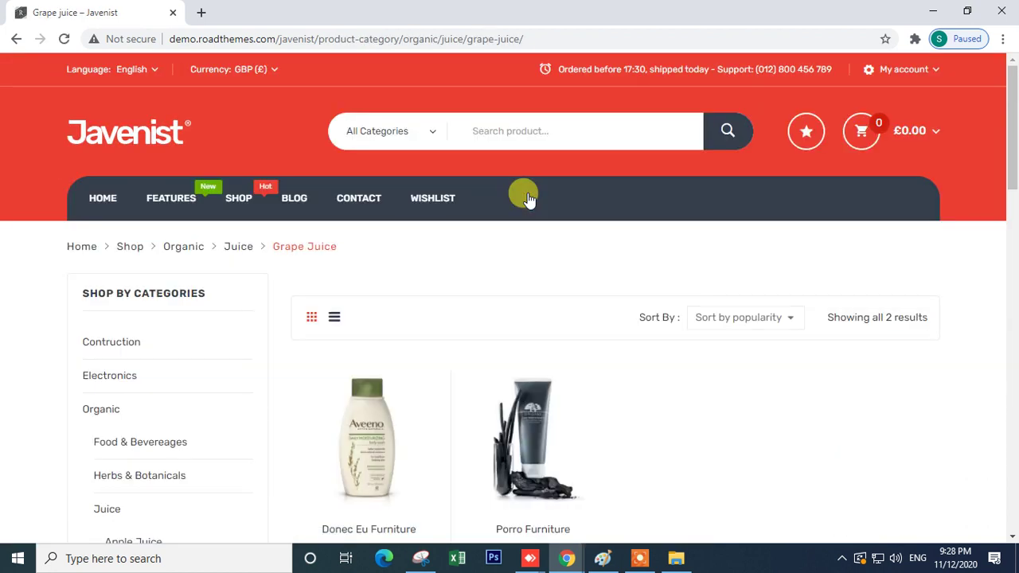
- Go back to the Javenist Home Shop 5 page
scroll(528, 231, "down", 2)
scroll(531, 246, "up", 2)
scroll(113, 129, "down", 2)
scroll(48, 80, "up", 2)
left_click(15, 40)
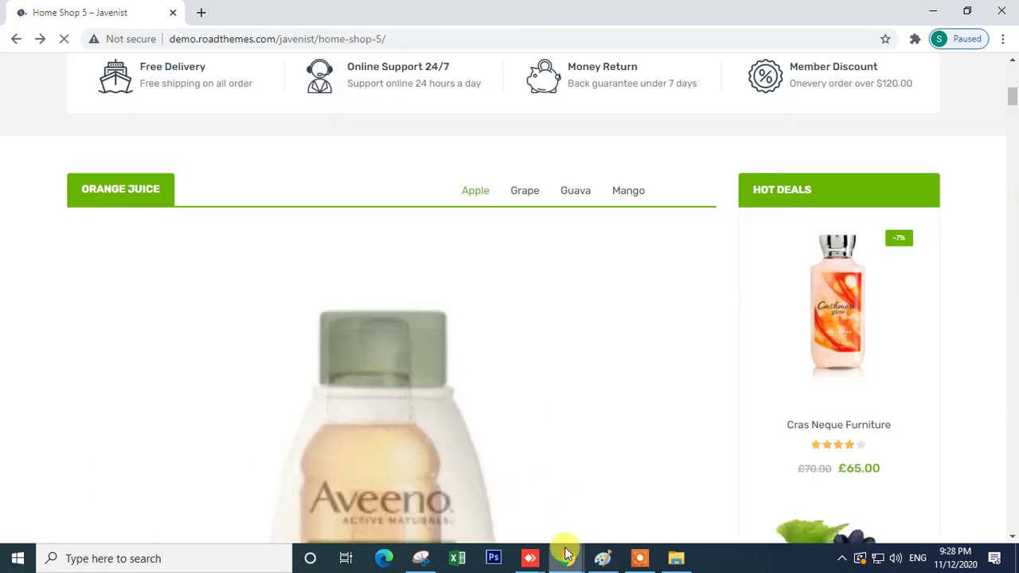
- Bring the other browser window forward and reload the live home page
mouse_move(567, 557)
left_click(483, 516)
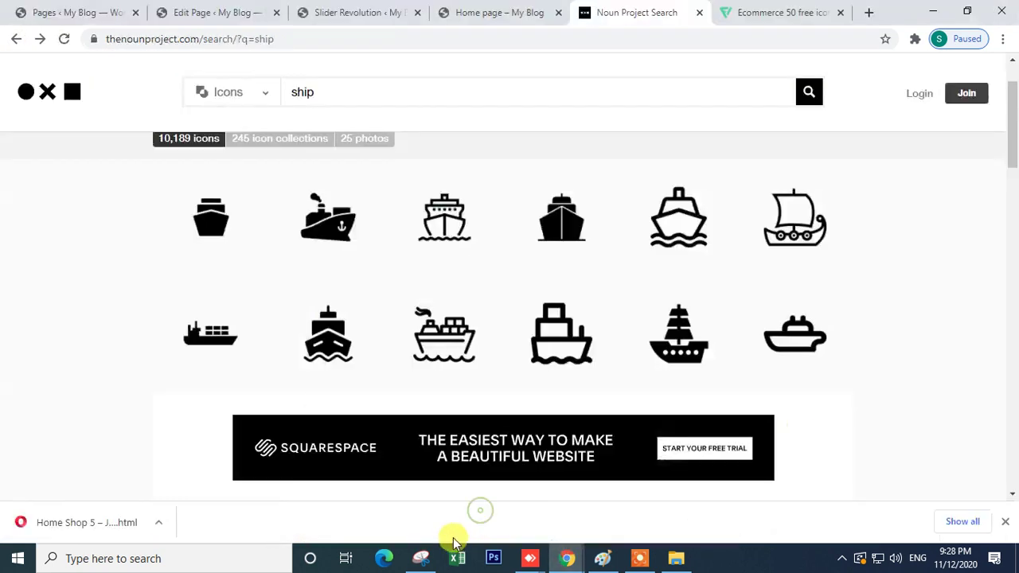
left_click(323, 9)
left_click(473, 11)
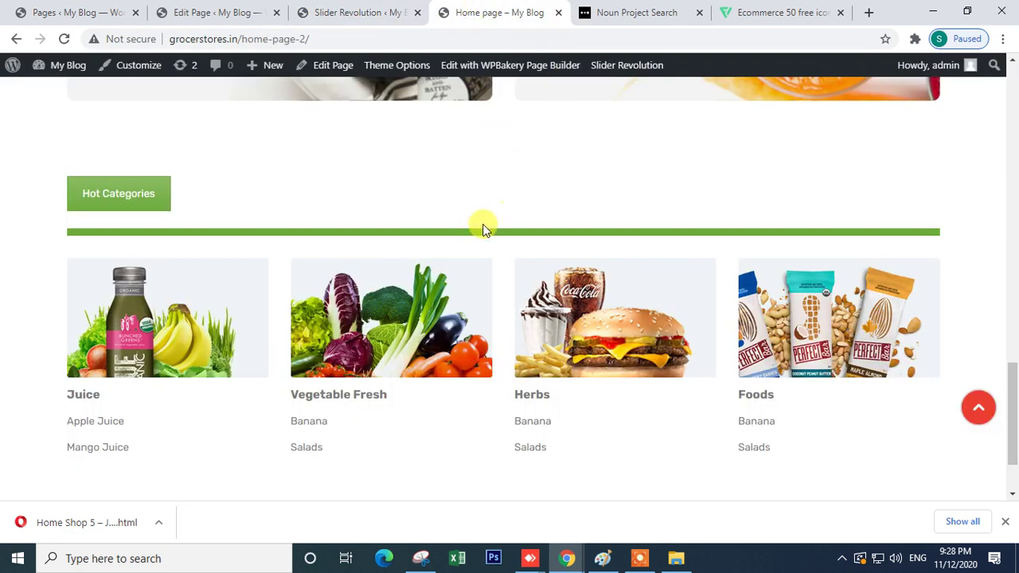
scroll(477, 227, "up", 4)
left_click(63, 38)
scroll(516, 271, "up", 4)
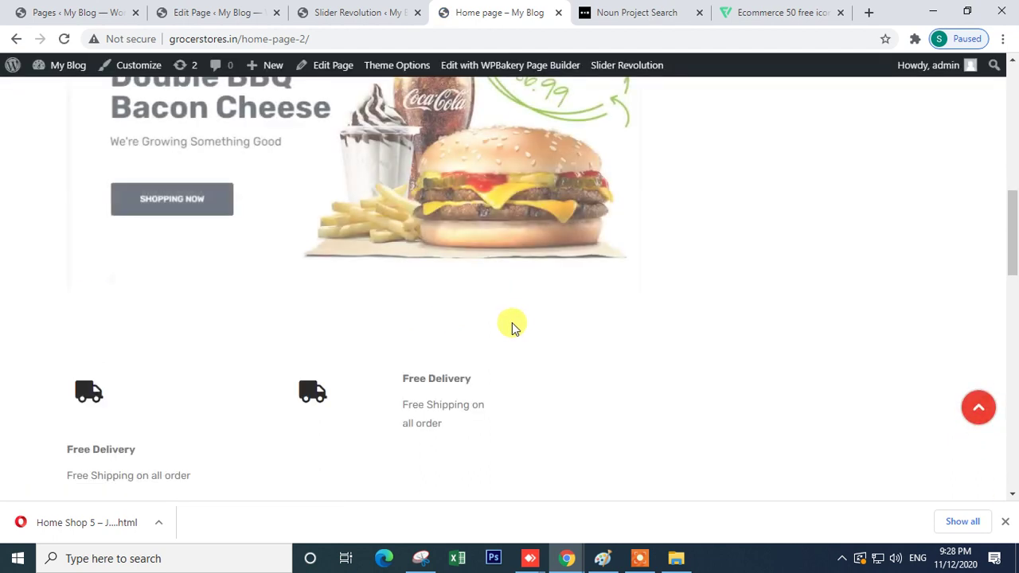
scroll(430, 319, "down", 7)
scroll(430, 319, "up", 2)
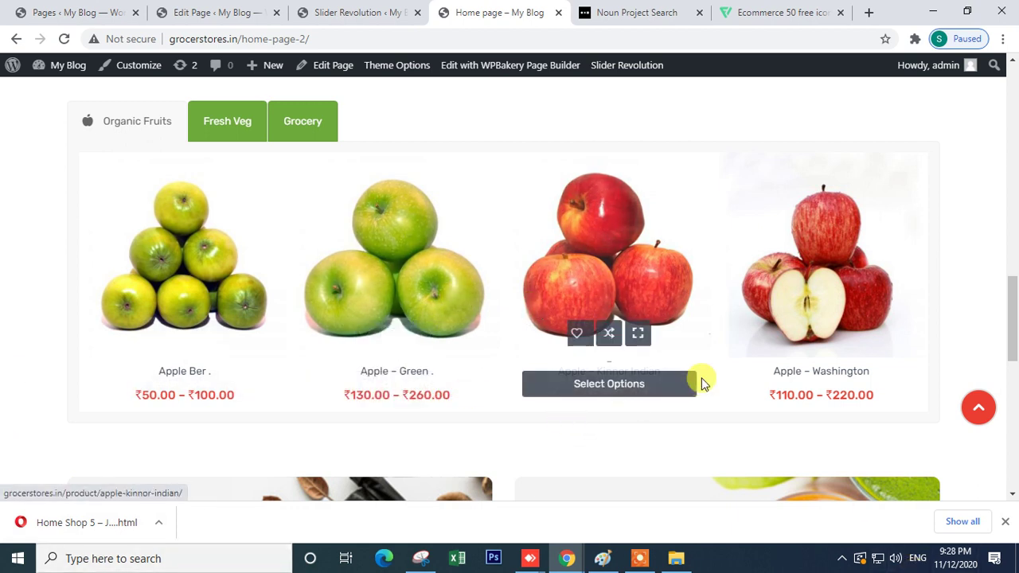
- Cycle through the Fresh Veg, Grocery and Organic Fruits product tabs
left_click(232, 123)
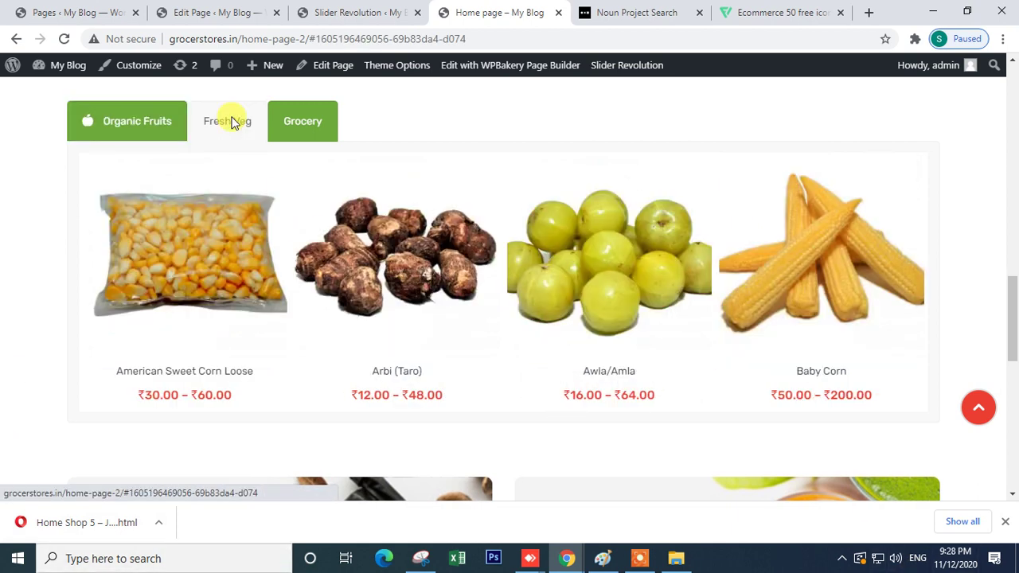
left_click(319, 125)
left_click(237, 133)
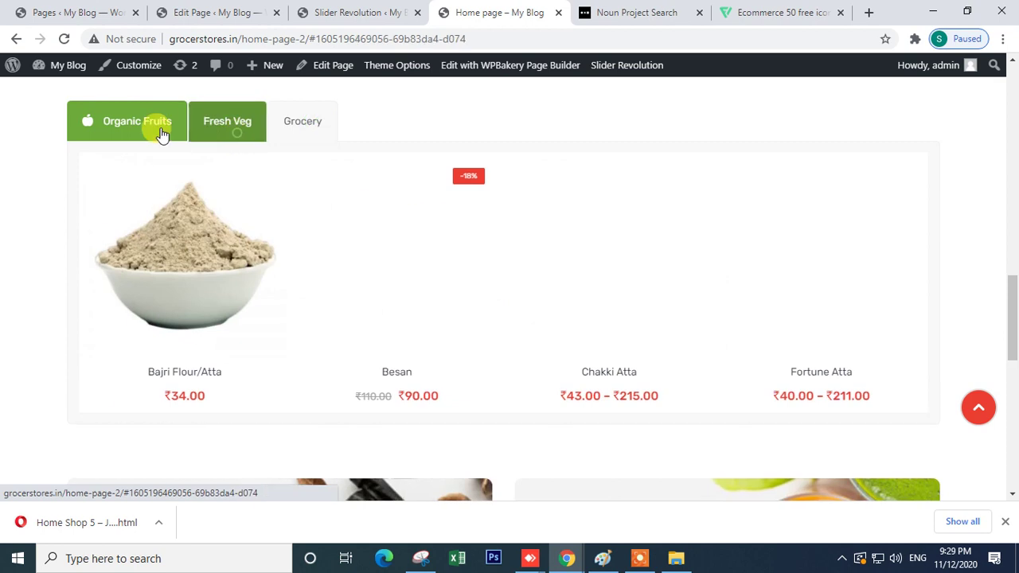
left_click(140, 136)
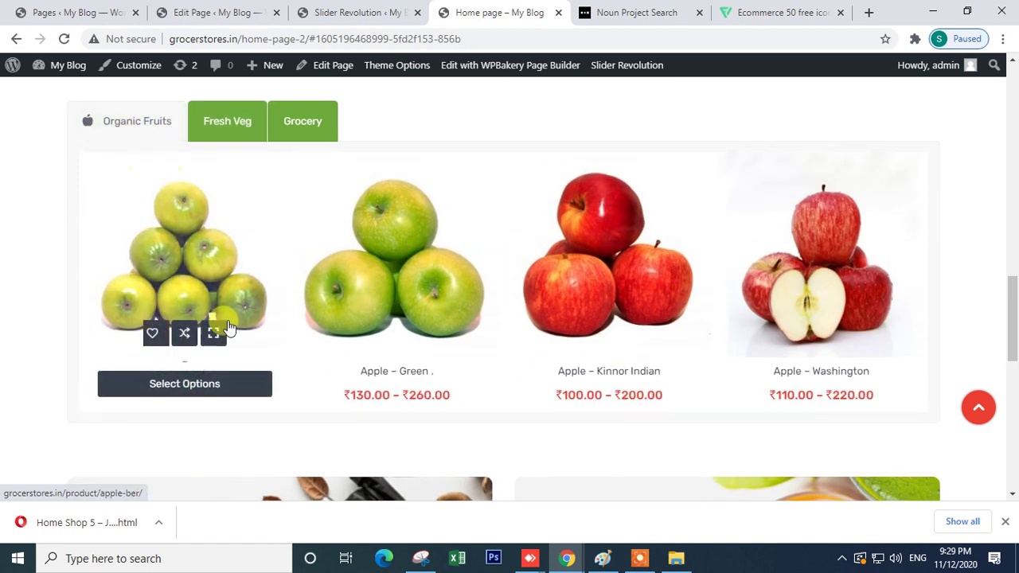
left_click(211, 138)
left_click(296, 126)
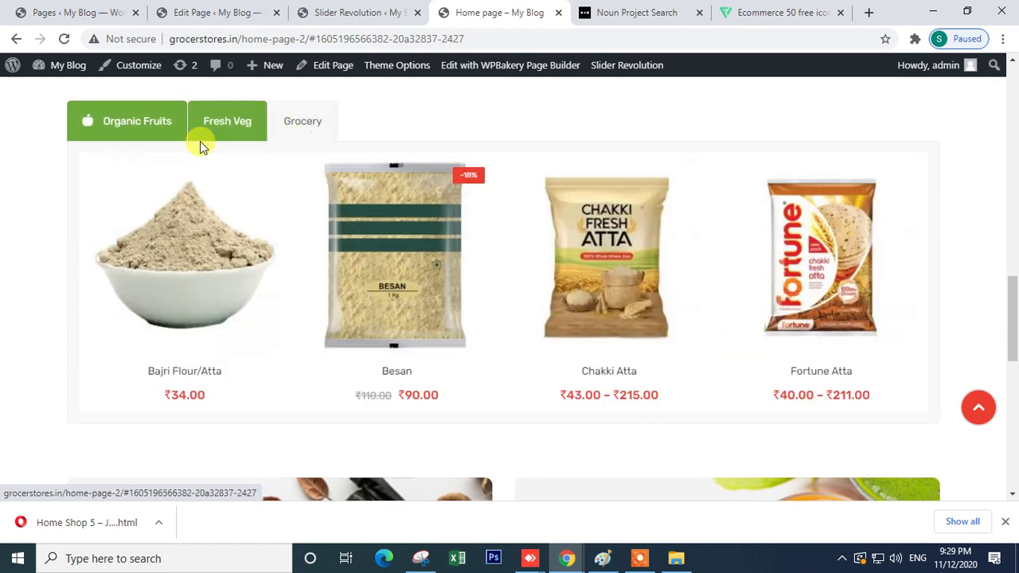
left_click(206, 134)
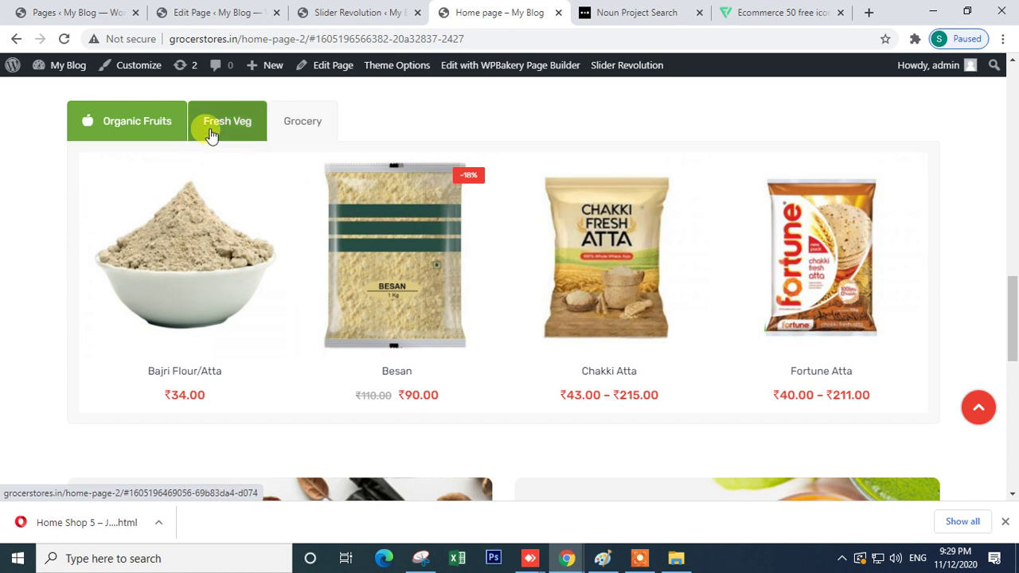
left_click(121, 134)
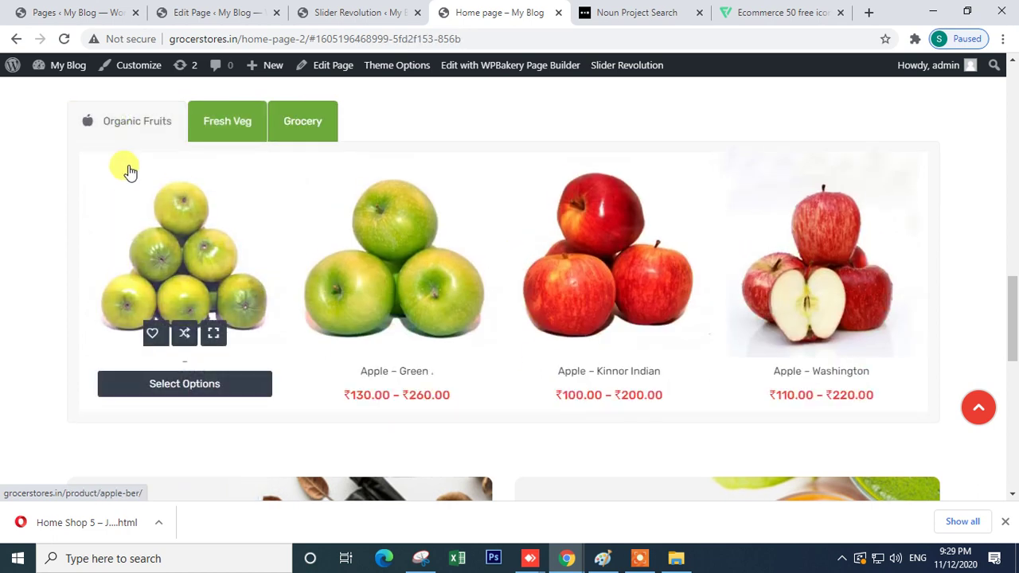
- Recheck all three product tabs, then return to the Edit Page tab
scroll(231, 128, "up", 2)
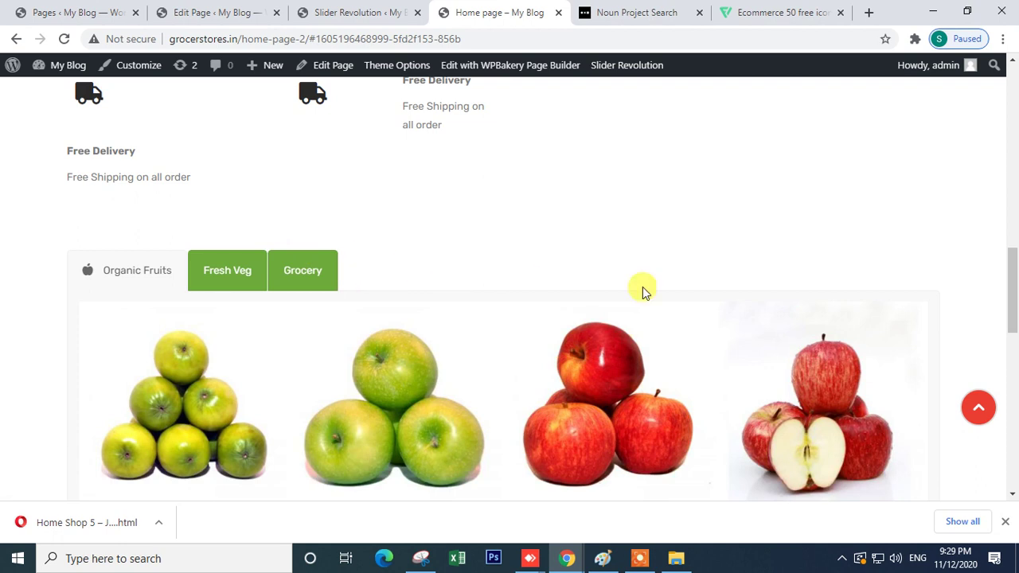
left_click(317, 280)
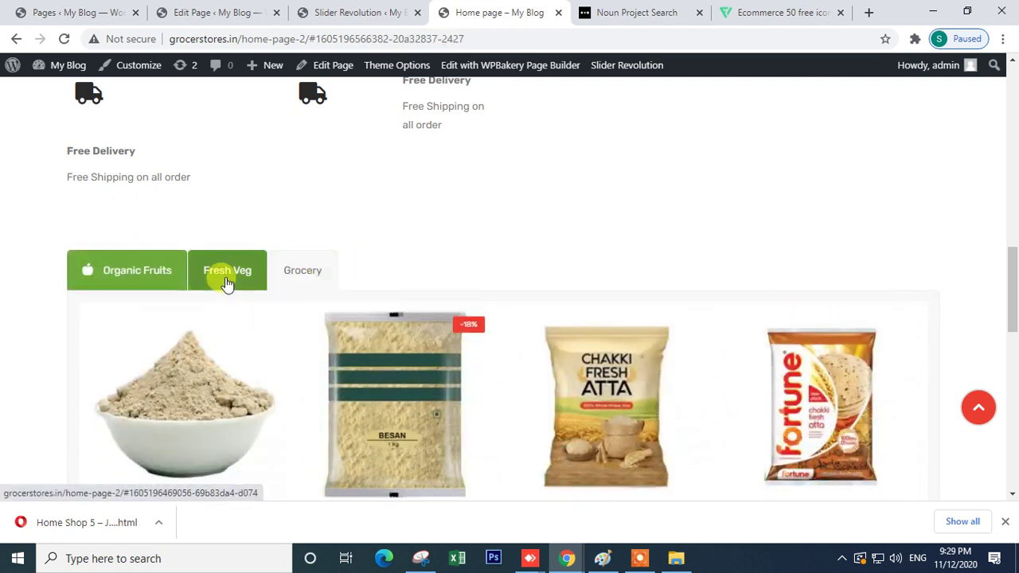
left_click(226, 282)
left_click(136, 284)
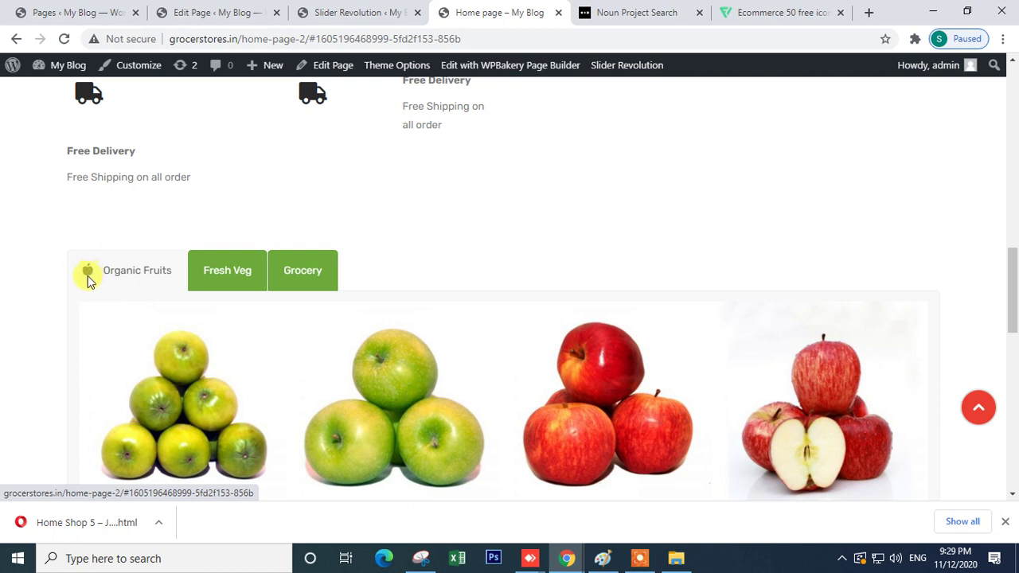
left_click(225, 283)
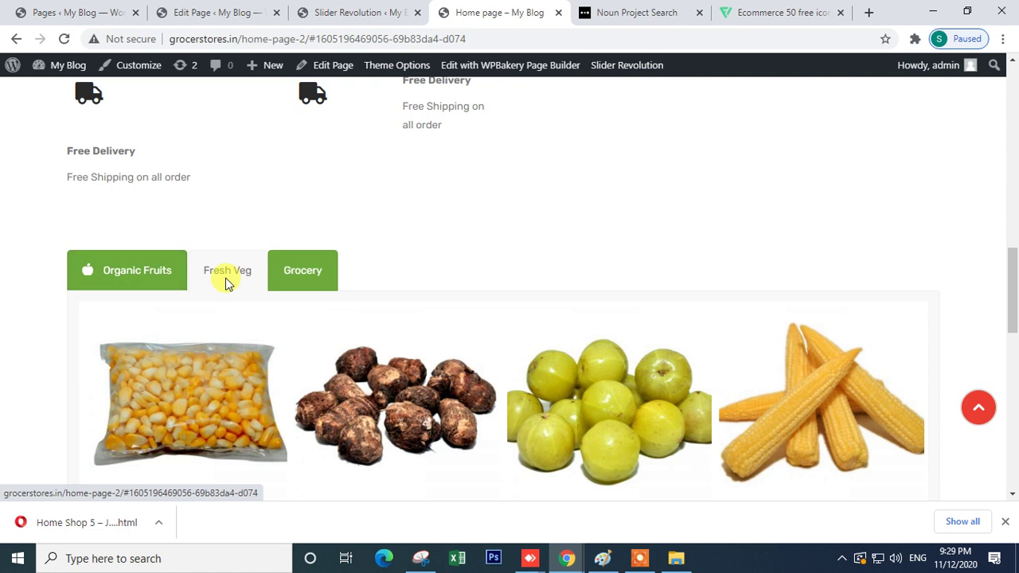
left_click(302, 275)
left_click(132, 275)
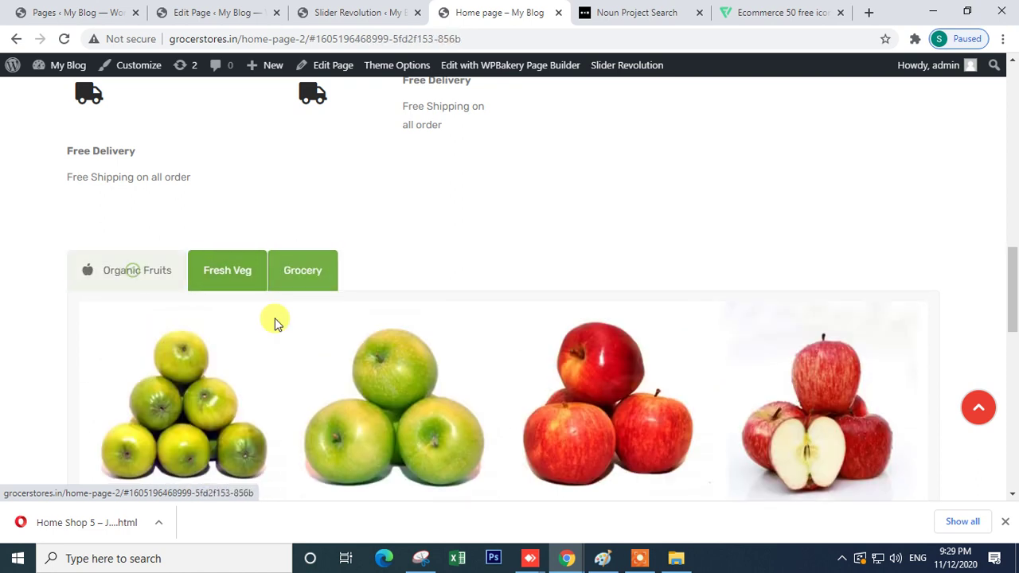
scroll(318, 313, "down", 2)
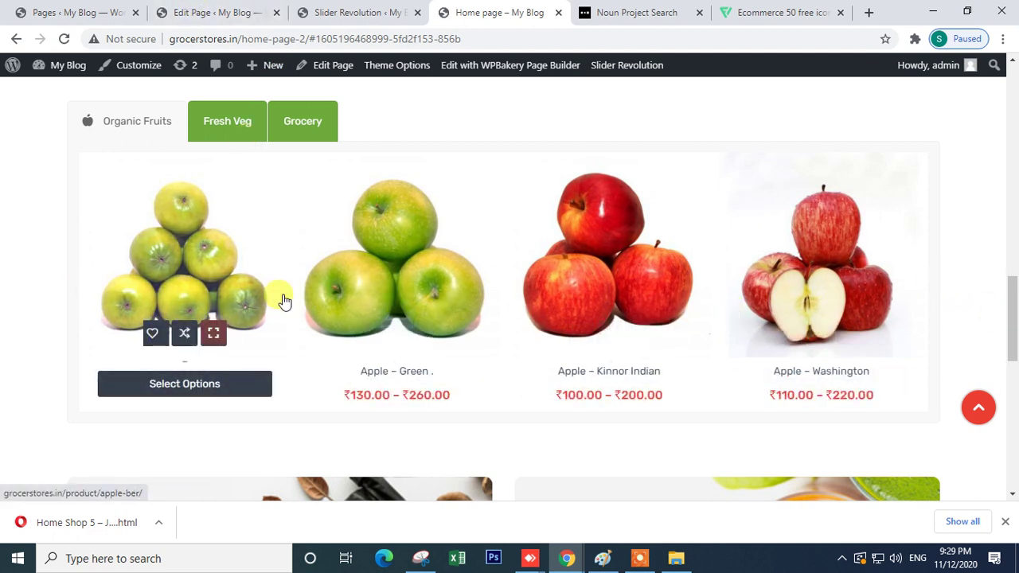
scroll(285, 300, "down", 4)
scroll(212, 295, "up", 2)
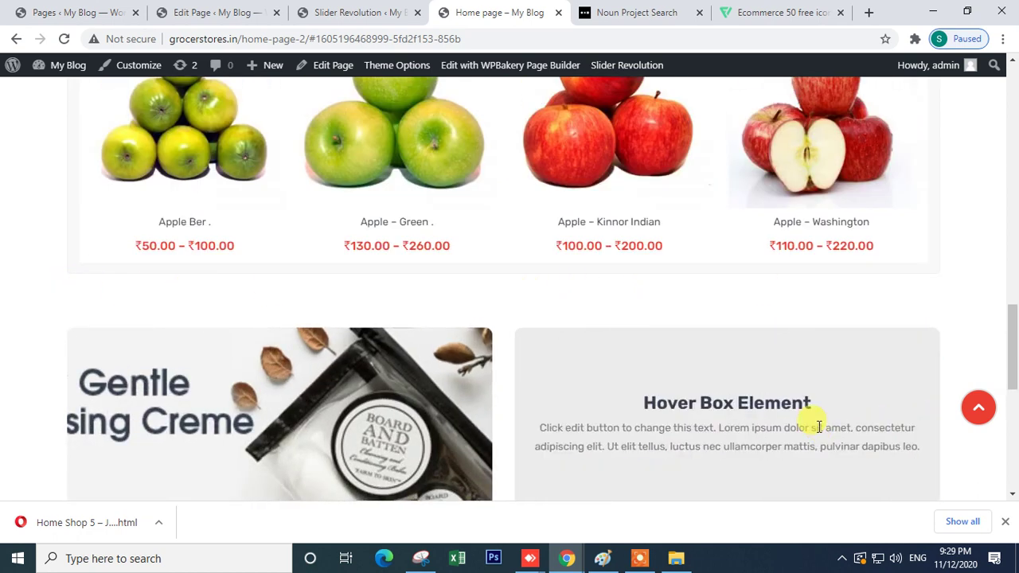
left_click(203, 12)
- Set the Organic Fruits Product category to Limit 12 and 6 columns
scroll(364, 390, "down", 10)
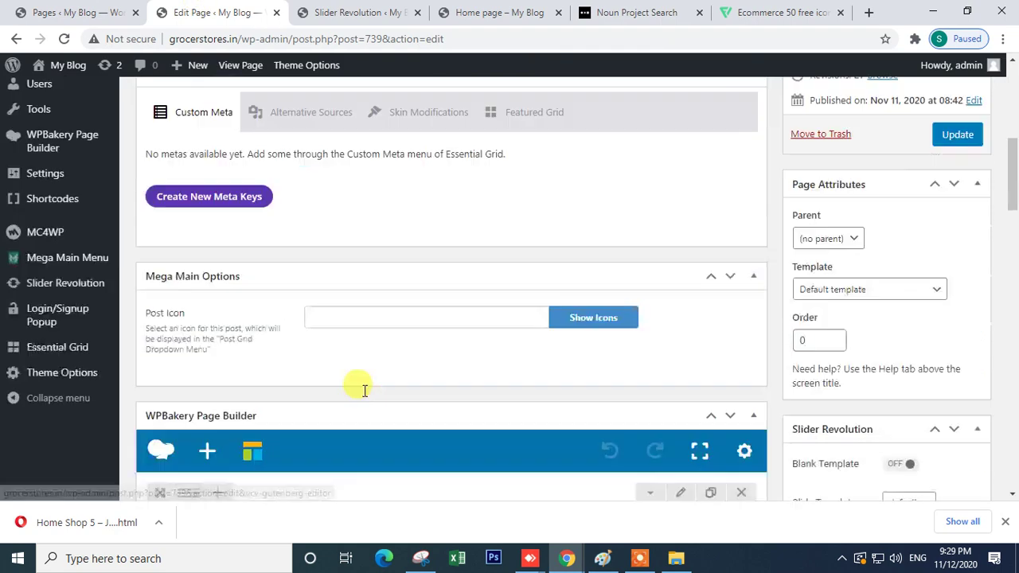
scroll(341, 391, "down", 10)
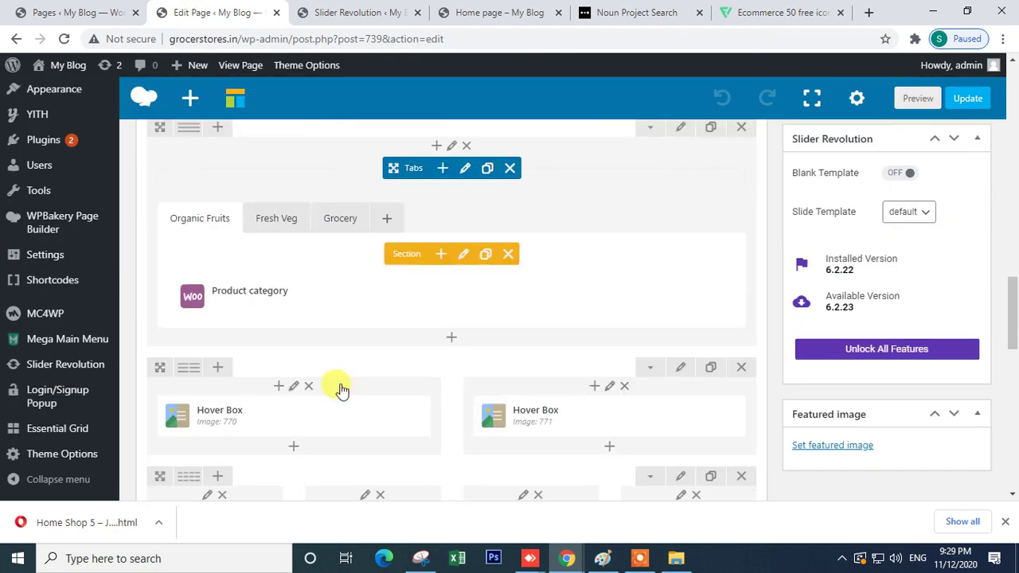
scroll(331, 376, "up", 3)
scroll(329, 374, "down", 4)
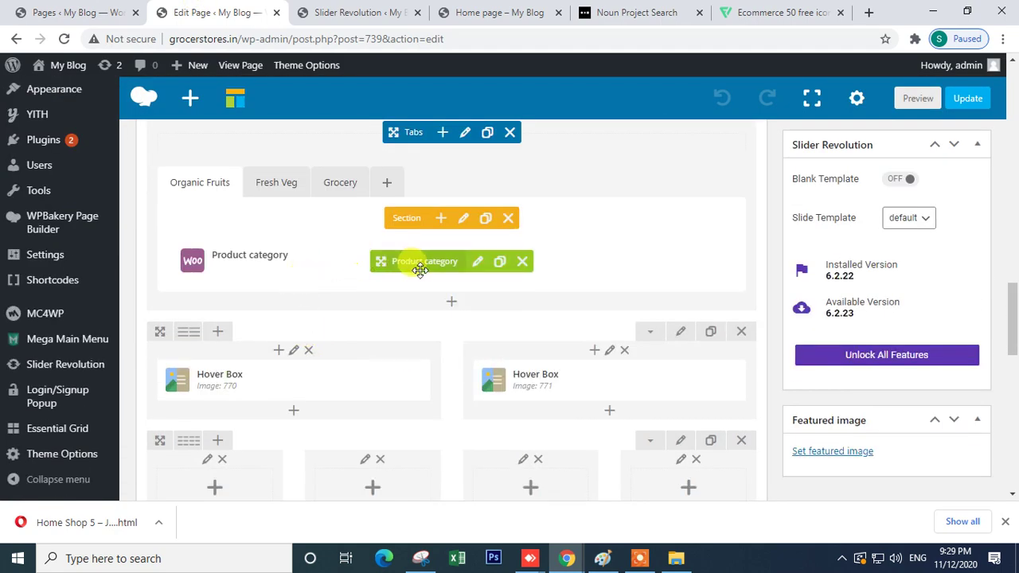
left_click(477, 263)
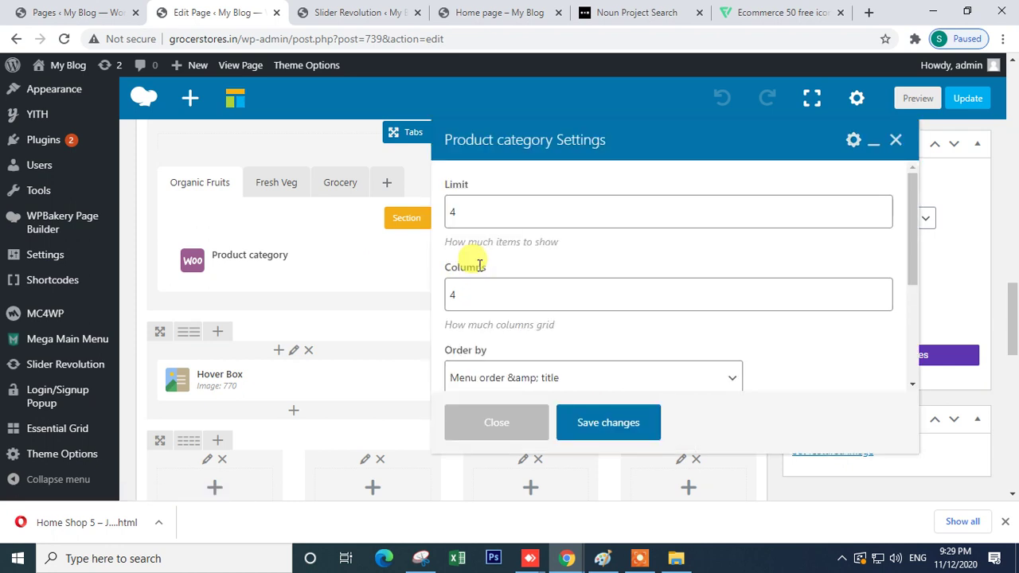
left_click_drag(471, 213, 438, 221)
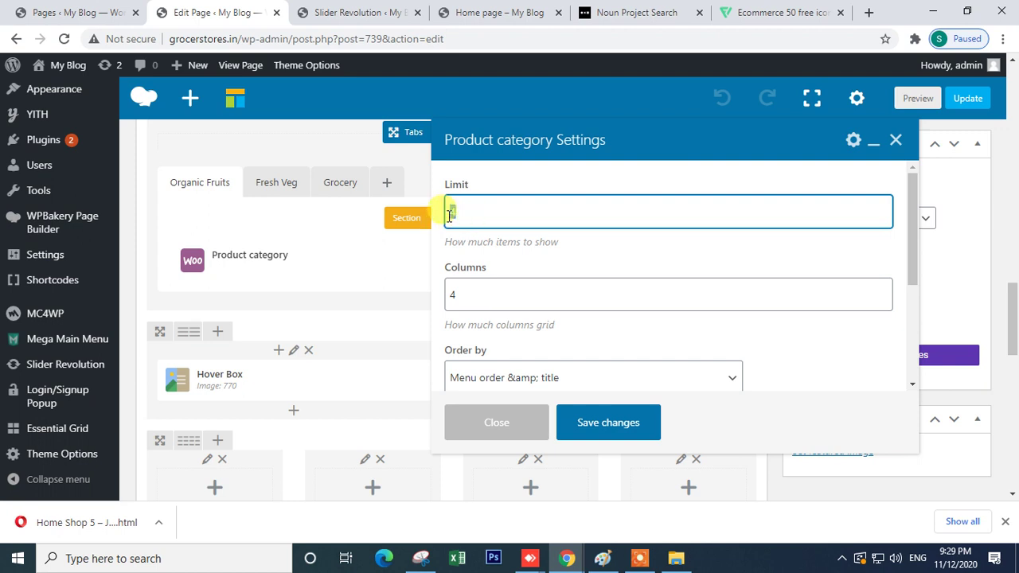
left_click_drag(473, 293, 405, 305)
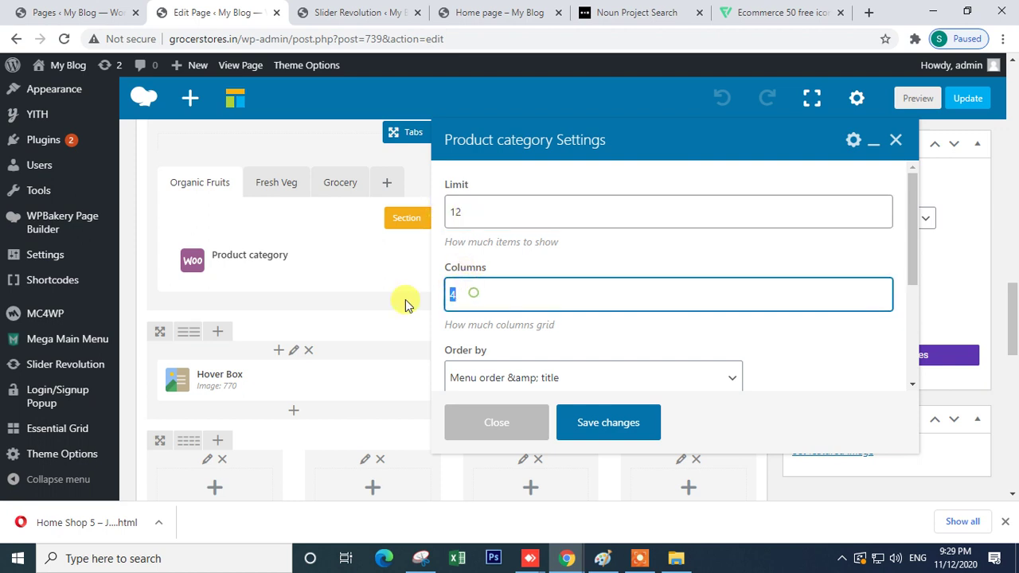
left_click(601, 432)
- Set the Fresh Veg Product category to Limit 10 and 5 columns
left_click(272, 190)
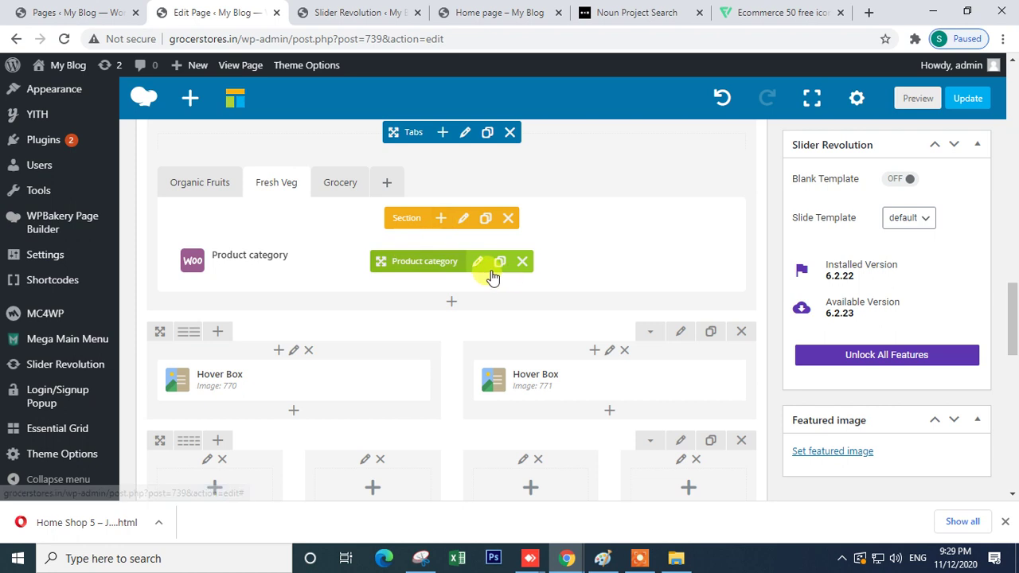
left_click(477, 262)
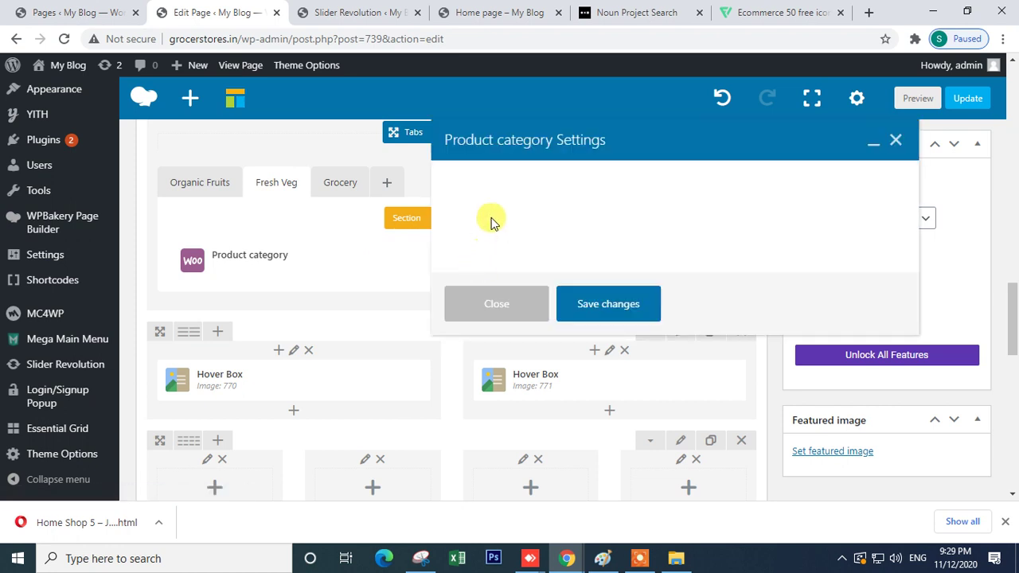
left_click(466, 211)
left_click_drag(466, 211, 436, 221)
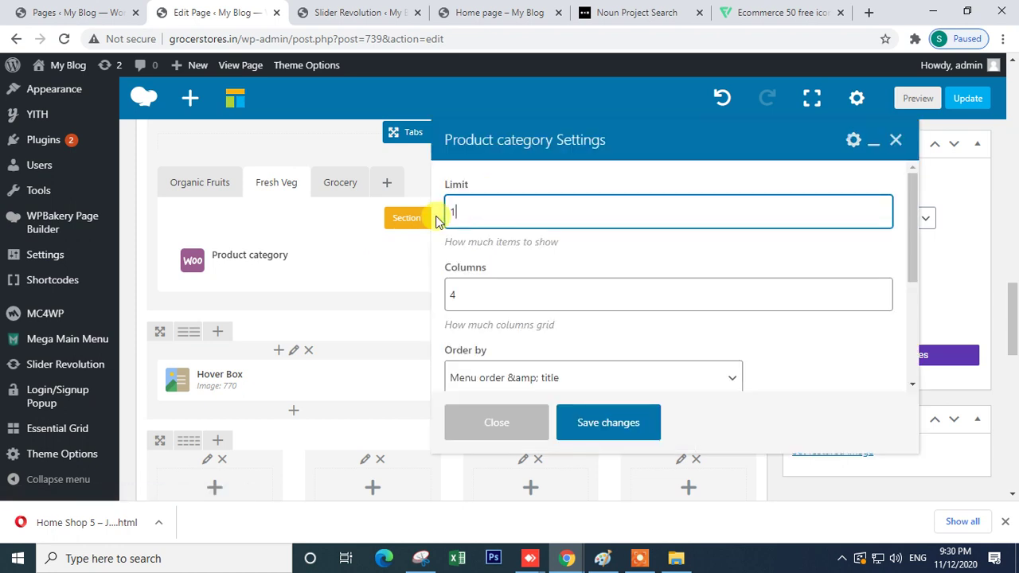
left_click_drag(471, 285, 423, 305)
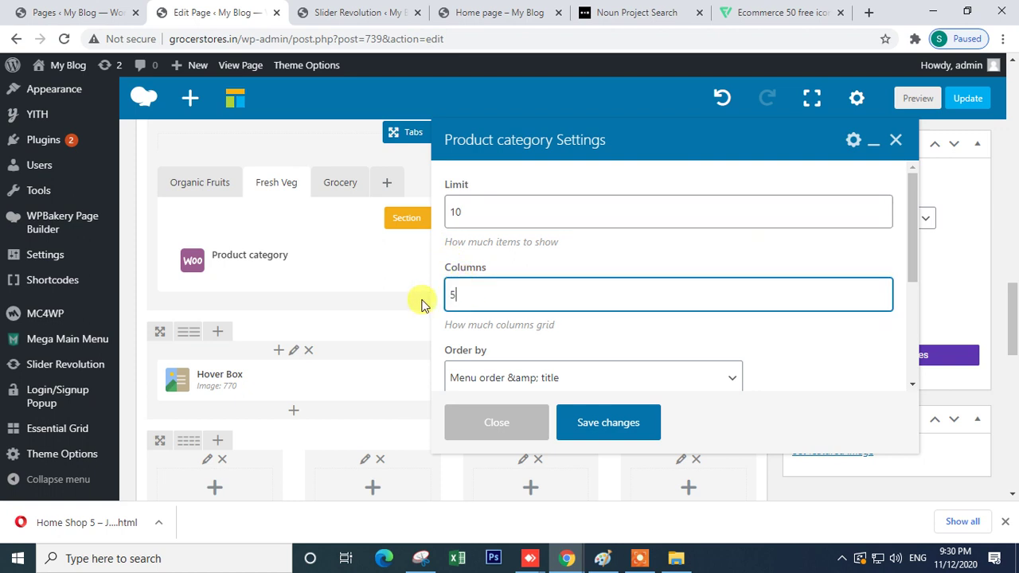
left_click(585, 427)
- Copy the Icon-and-Free-Delivery inner row into the third and fourth columns, then update the page
scroll(860, 269, "up", 4)
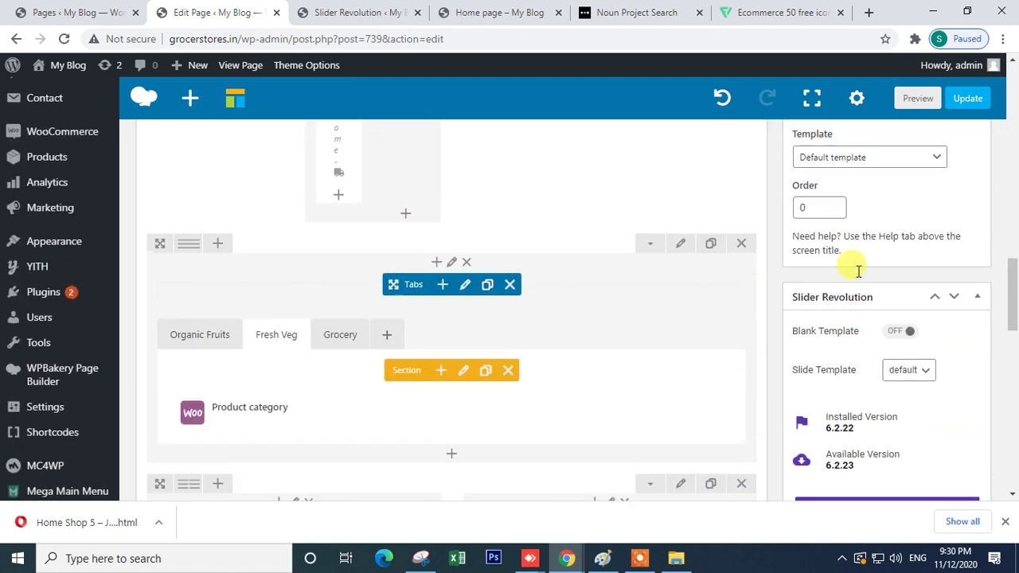
scroll(939, 201, "up", 2)
left_click_drag(391, 255, 410, 227)
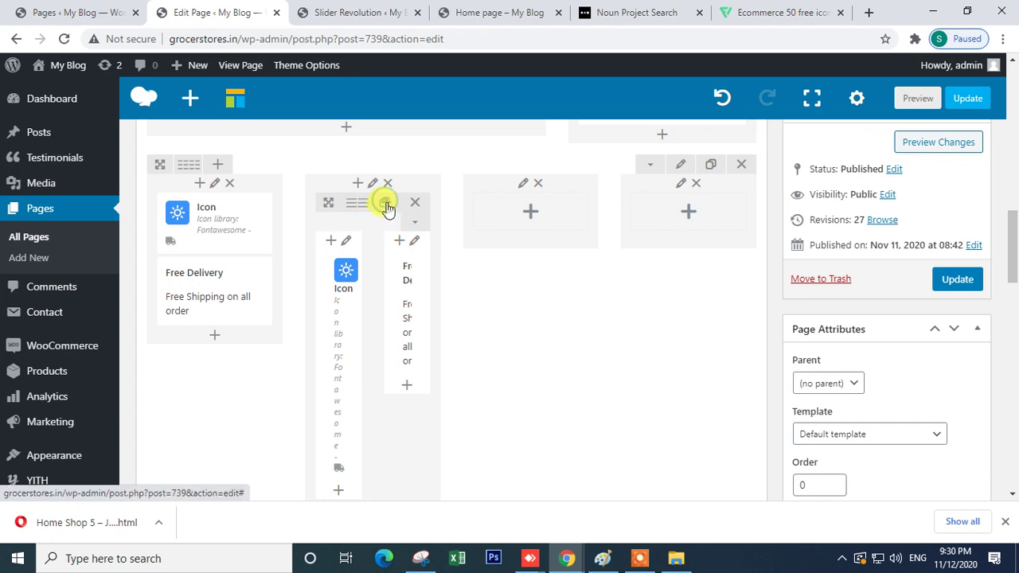
scroll(438, 262, "down", 3)
scroll(414, 250, "up", 3)
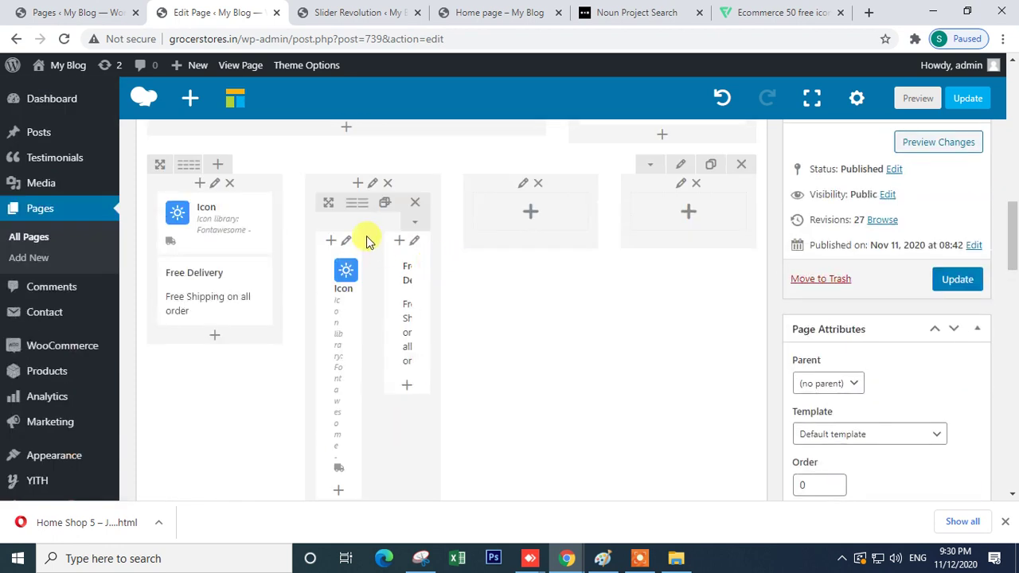
left_click_drag(325, 199, 490, 220)
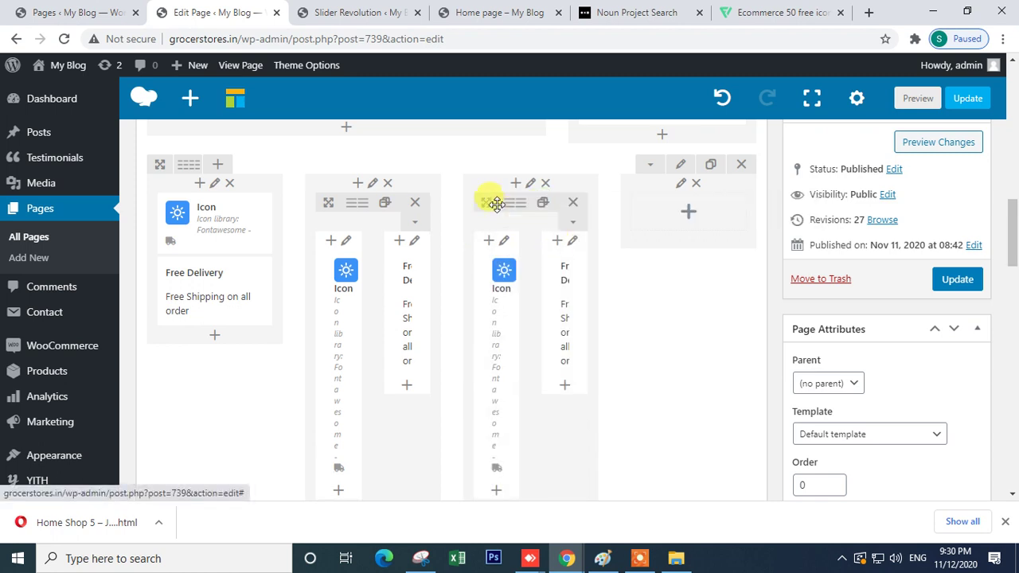
left_click_drag(535, 209, 654, 213)
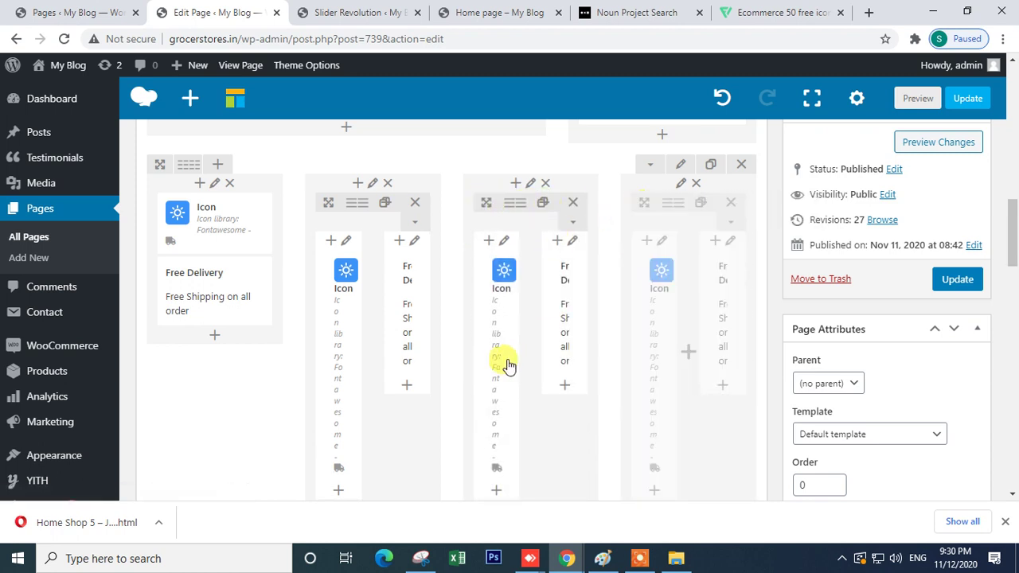
left_click(958, 279)
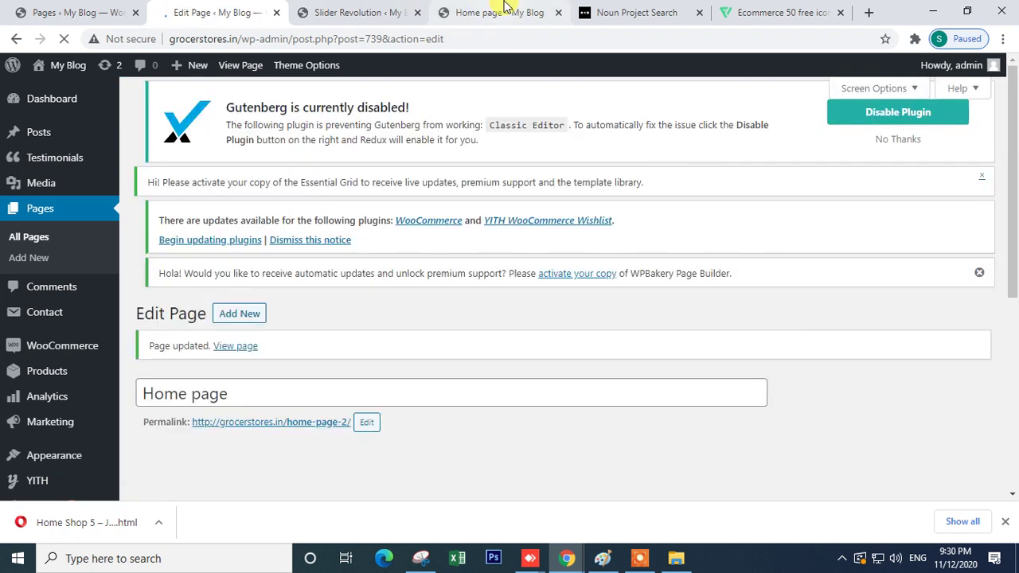
left_click(502, 12)
left_click(64, 39)
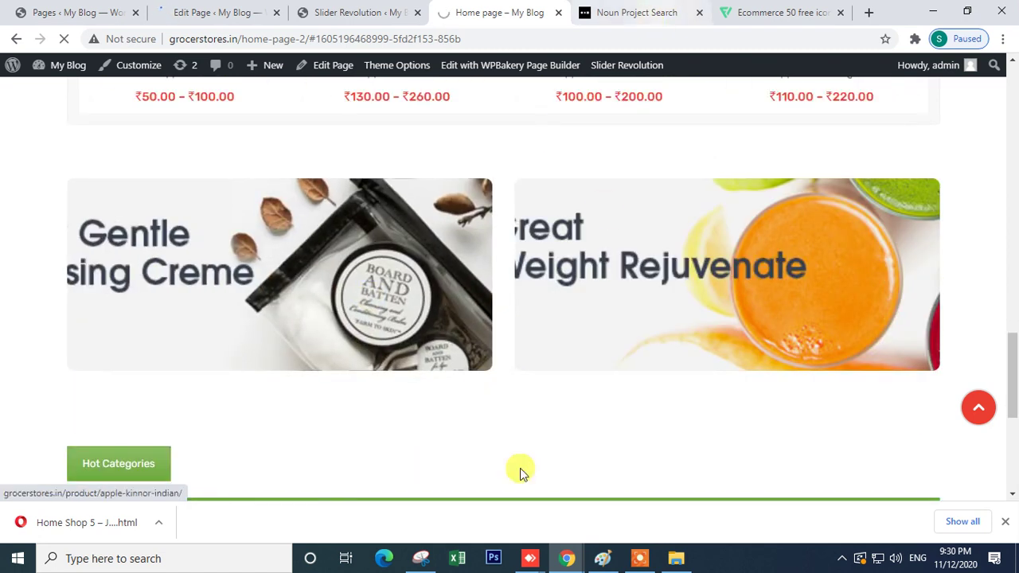
left_click(646, 498)
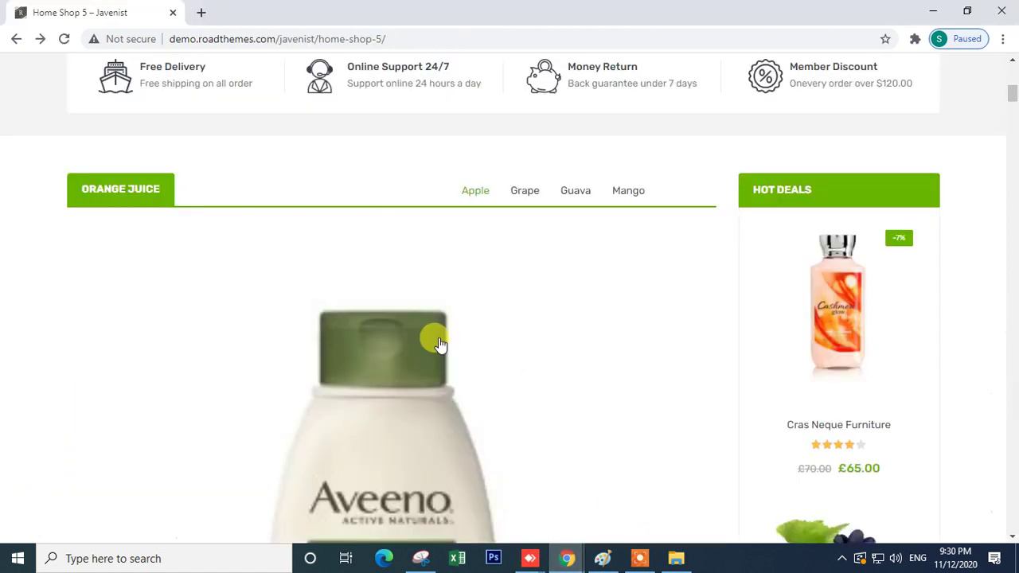
scroll(231, 199, "down", 7)
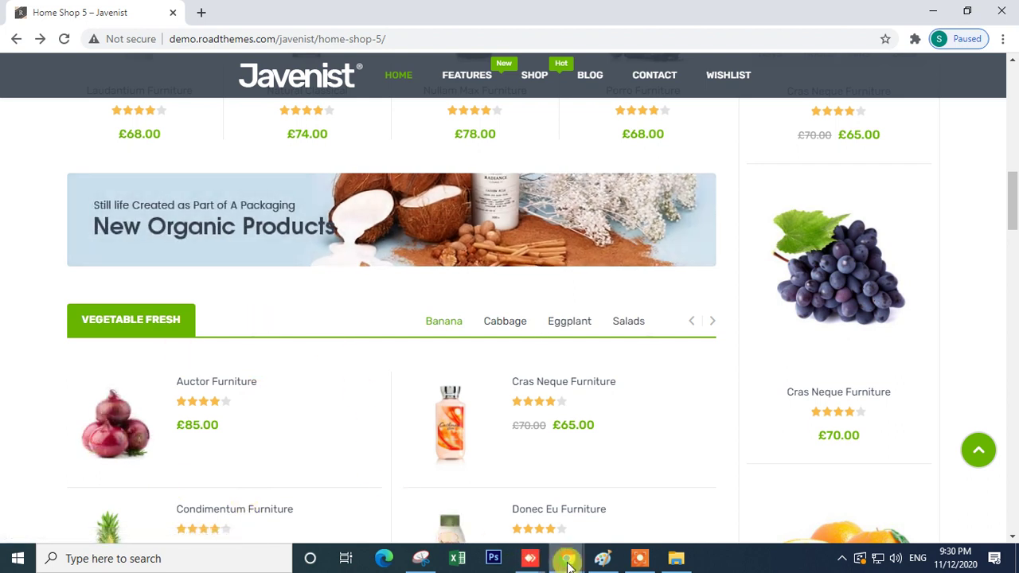
mouse_move(567, 557)
left_click(414, 477)
scroll(325, 266, "down", 4)
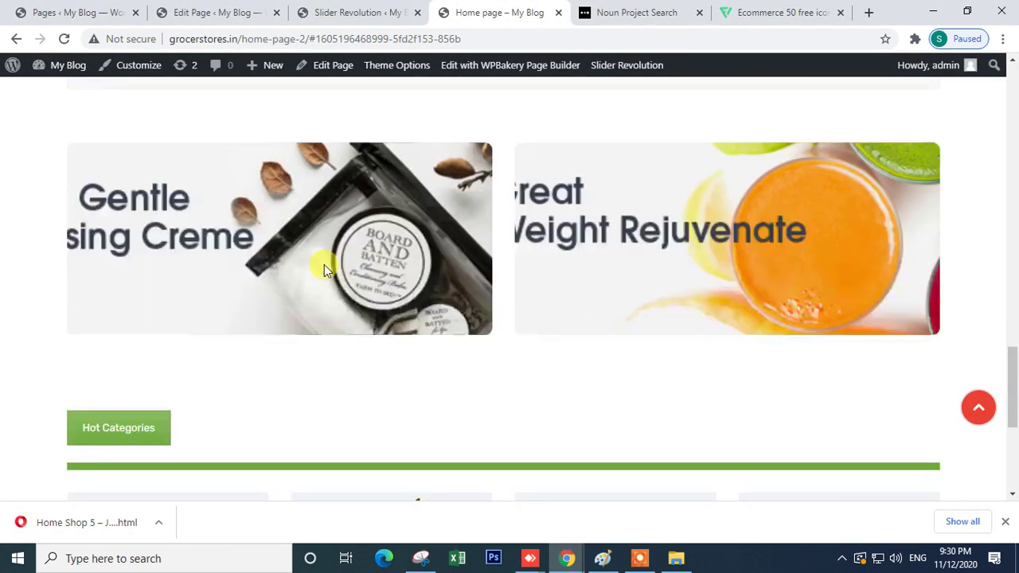
scroll(511, 221, "up", 2)
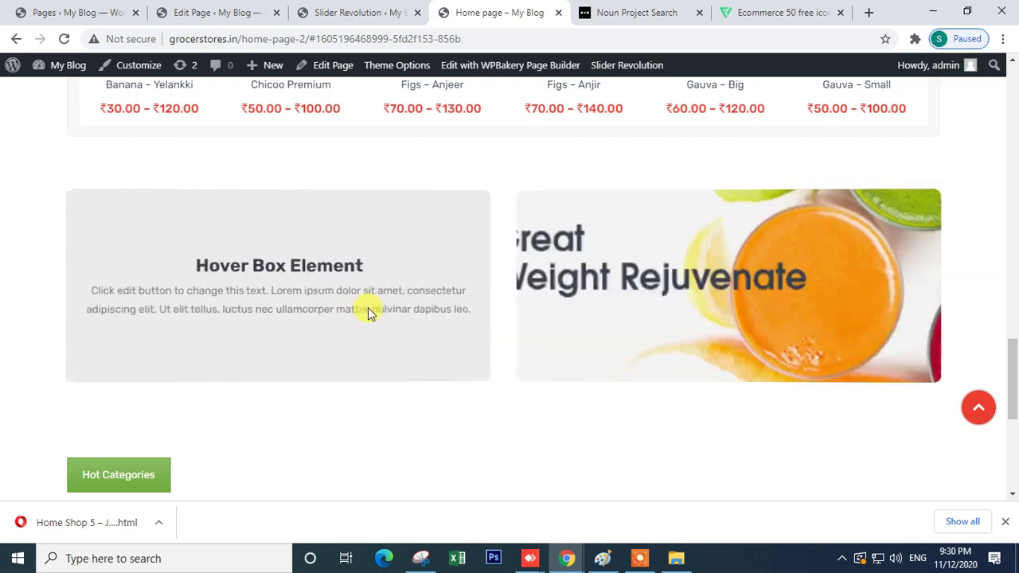
left_click(346, 12)
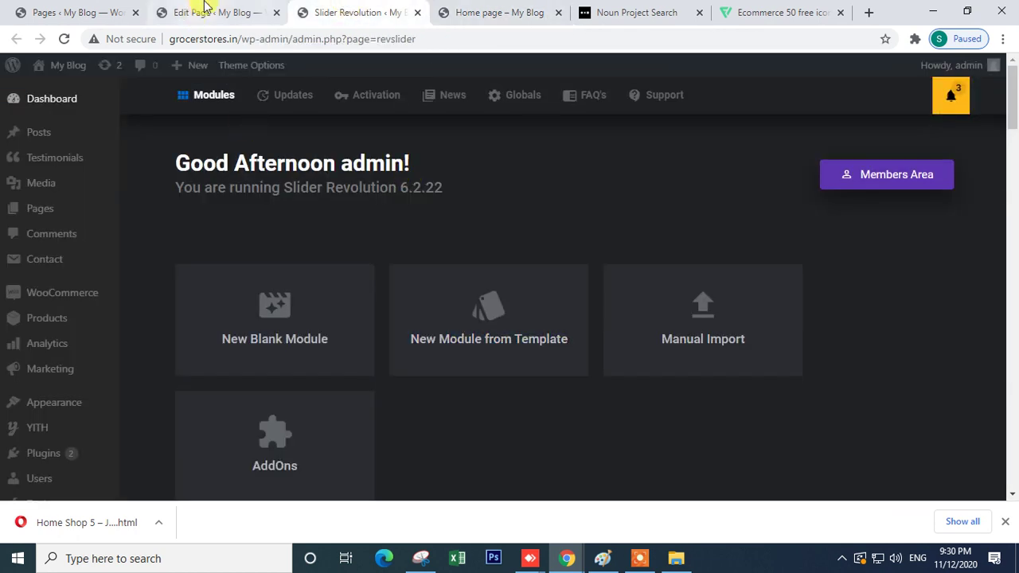
left_click(215, 12)
scroll(446, 430, "down", 15)
scroll(412, 401, "down", 10)
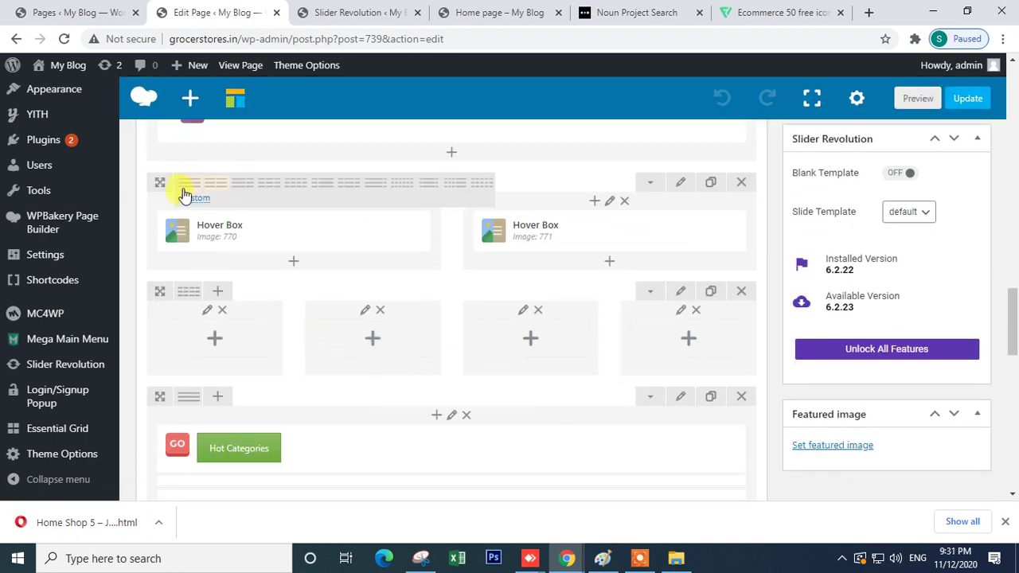
- Switch the banner row to 1 column, delete the second Hover Box, and add a Single Image
left_click(188, 183)
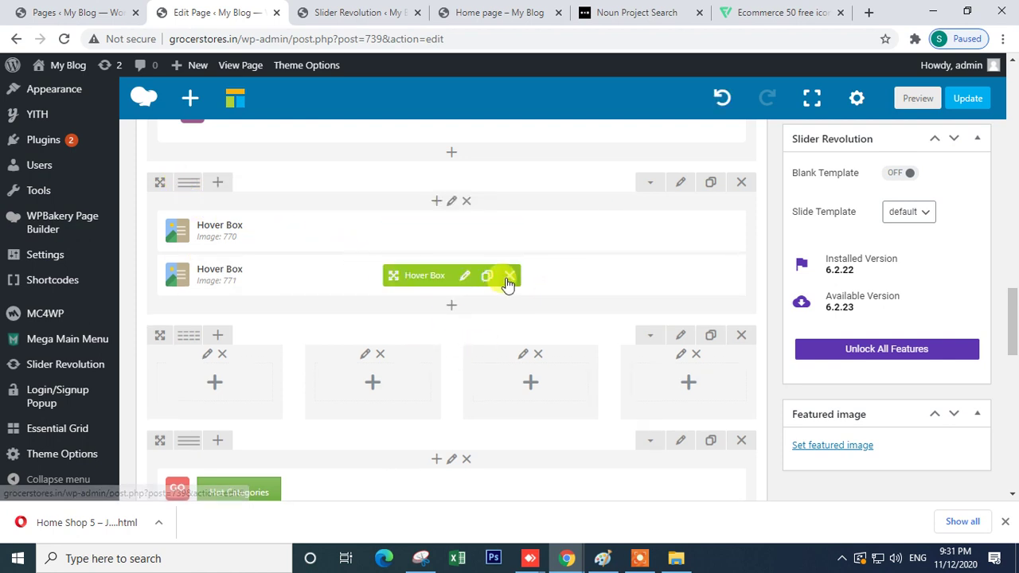
left_click(509, 276)
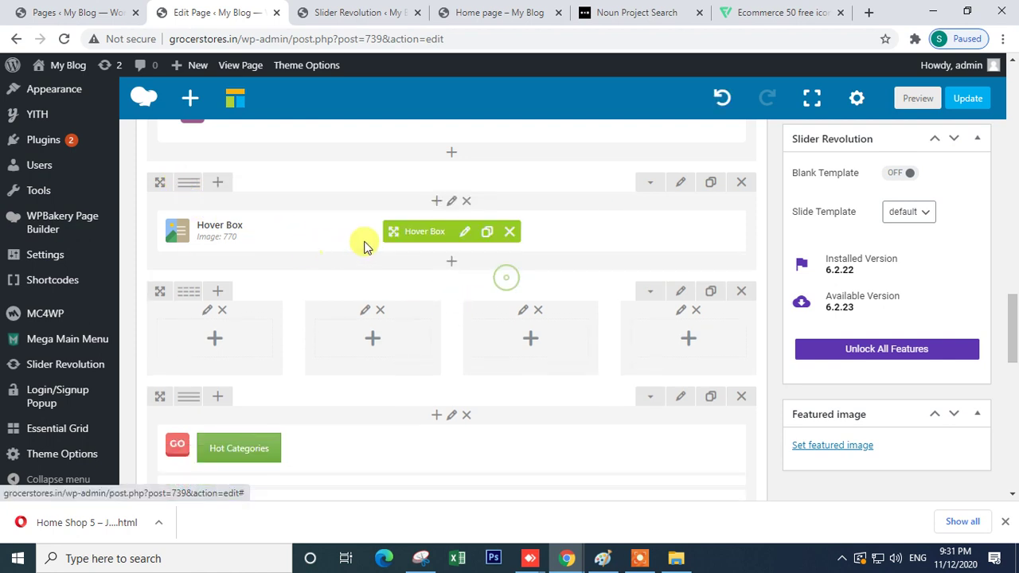
left_click(448, 266)
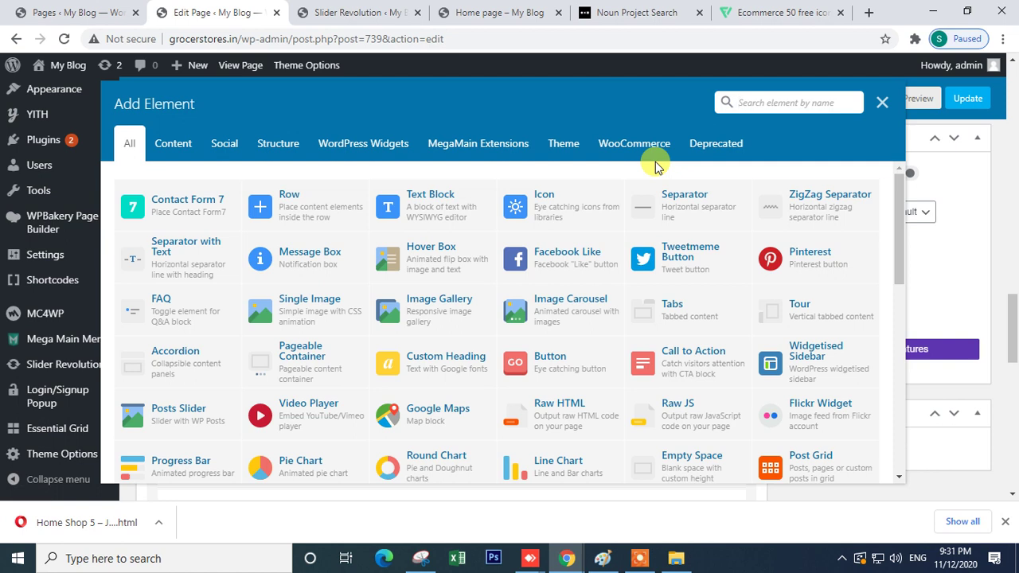
type("ia")
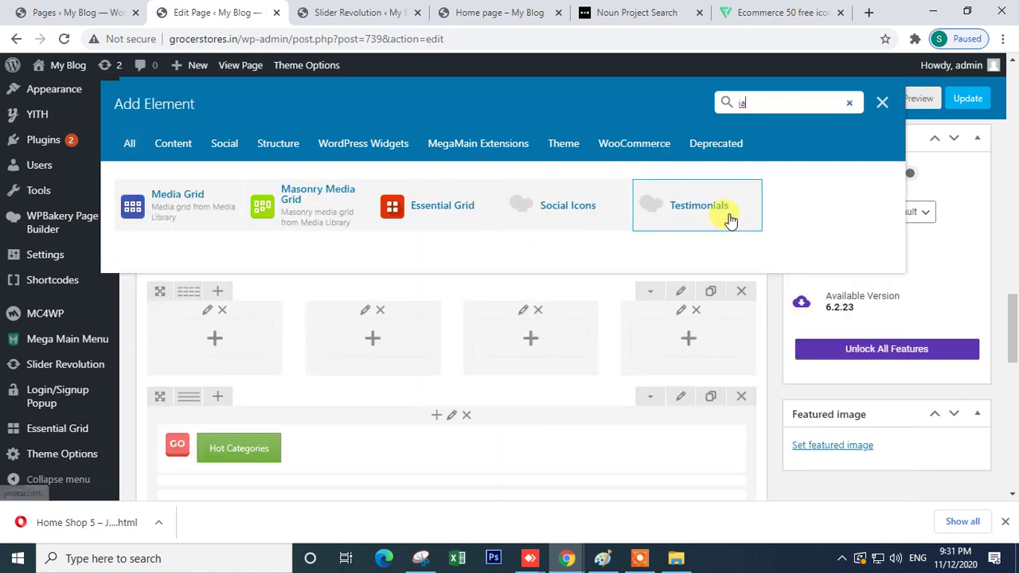
key("BackSpace")
type("m")
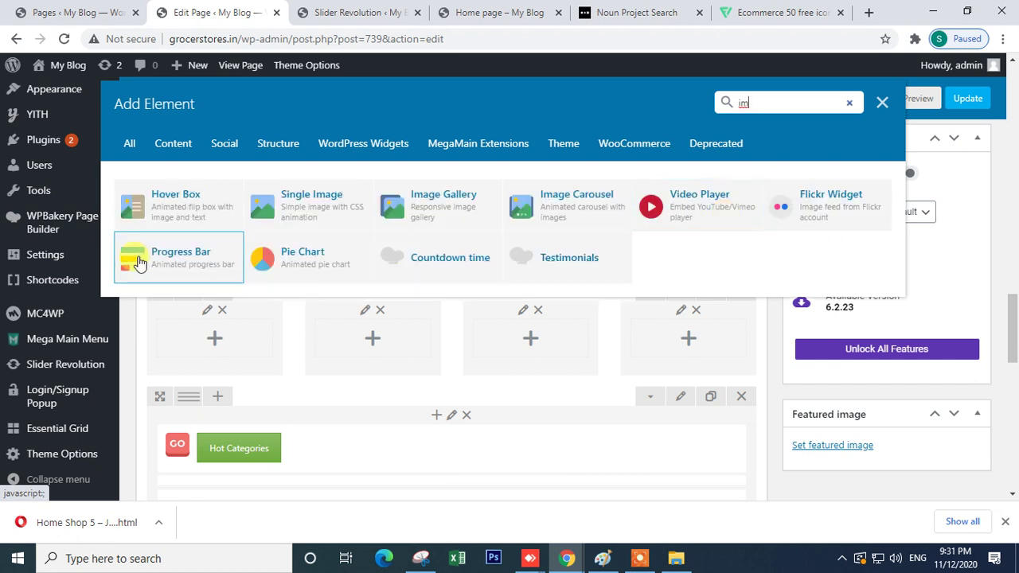
left_click(285, 212)
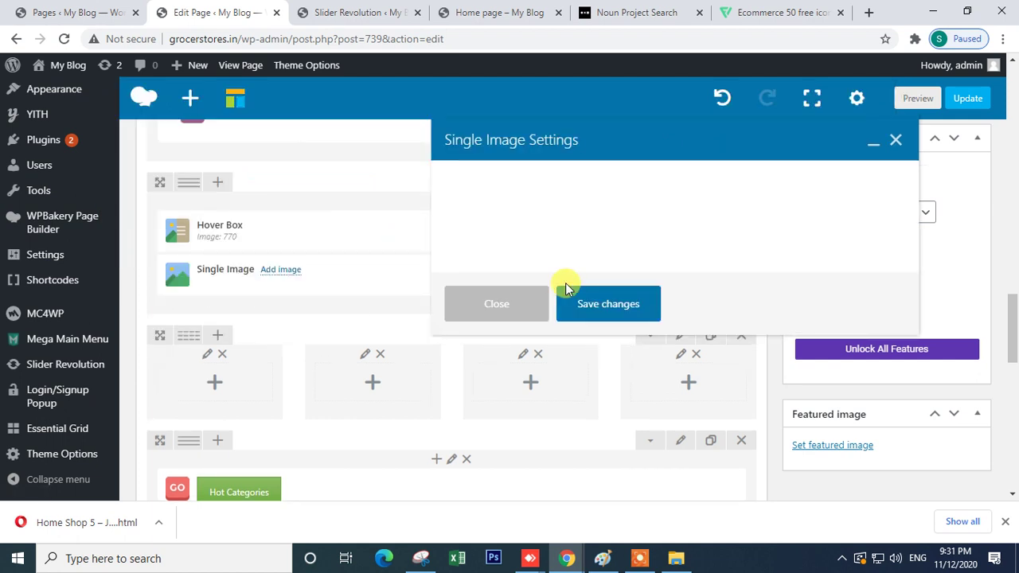
- Set the Single Image's On click action to Zoom
scroll(501, 295, "down", 2)
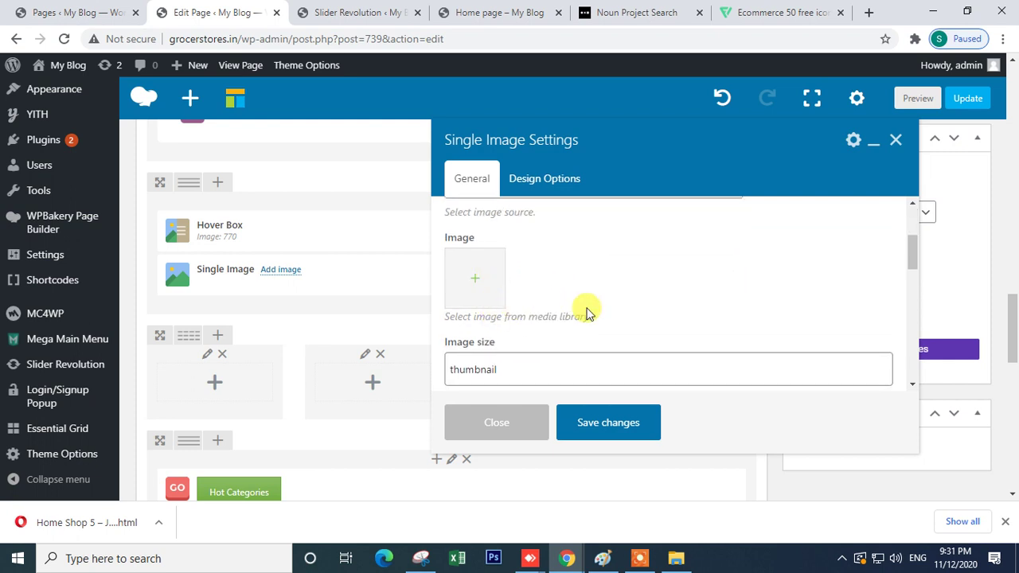
scroll(585, 319, "down", 4)
scroll(580, 329, "down", 2)
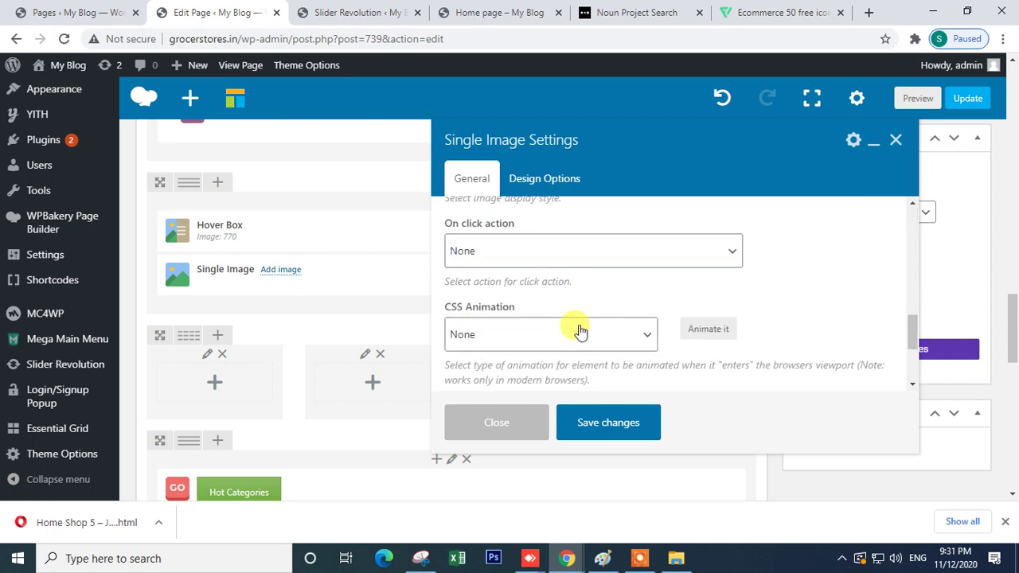
scroll(580, 331, "down", 3)
scroll(579, 332, "up", 3)
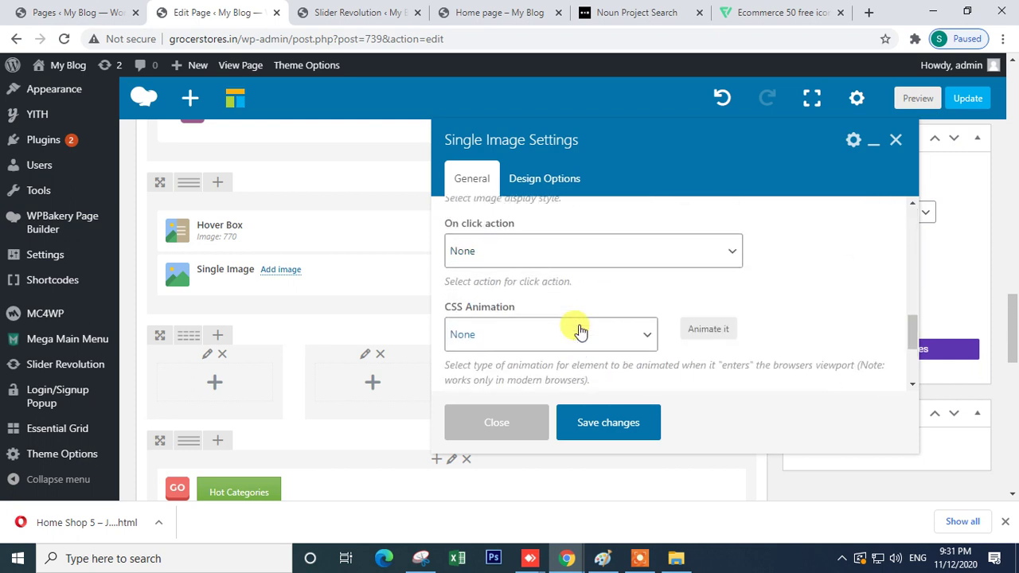
left_click(494, 248)
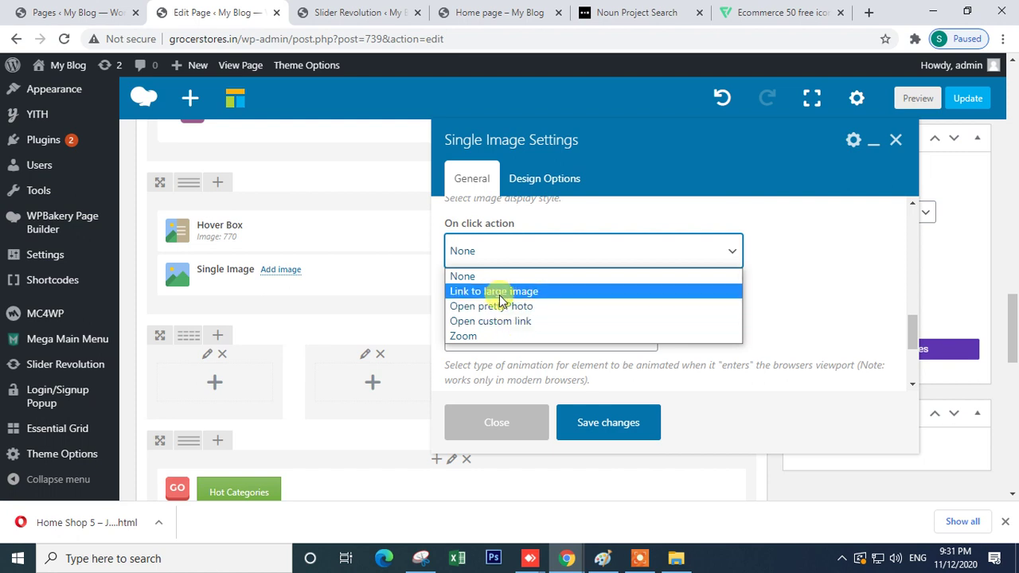
left_click(488, 335)
- Change the image size to 'full' and open the media library to choose a picture
scroll(515, 287, "up", 2)
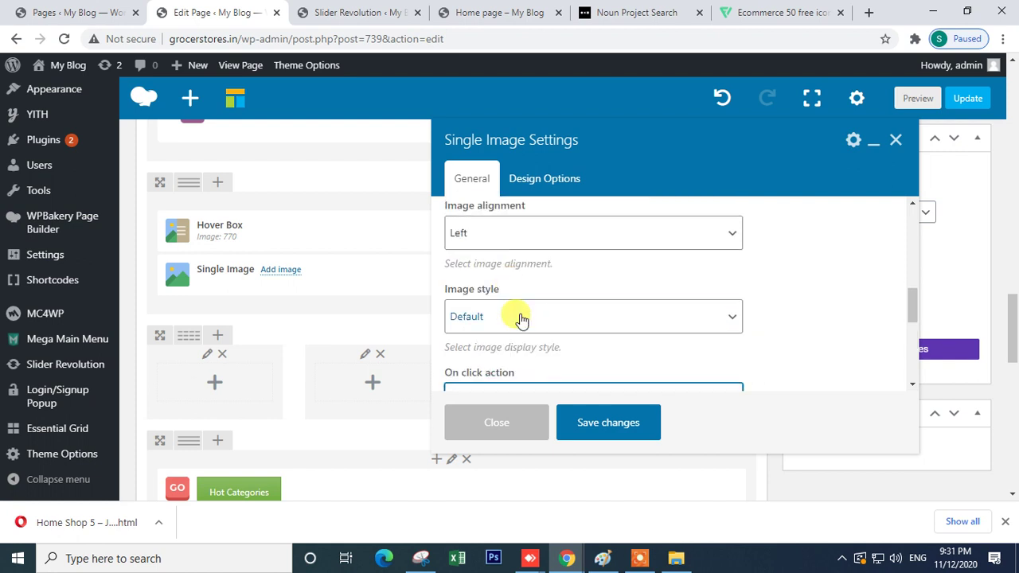
scroll(521, 287, "up", 2)
left_click_drag(518, 227, 460, 219)
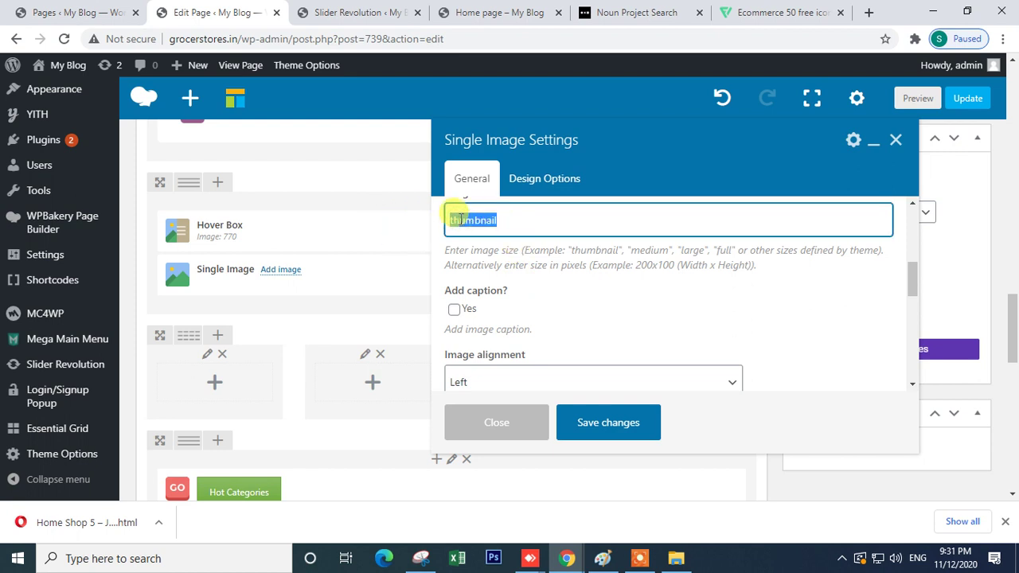
type("full")
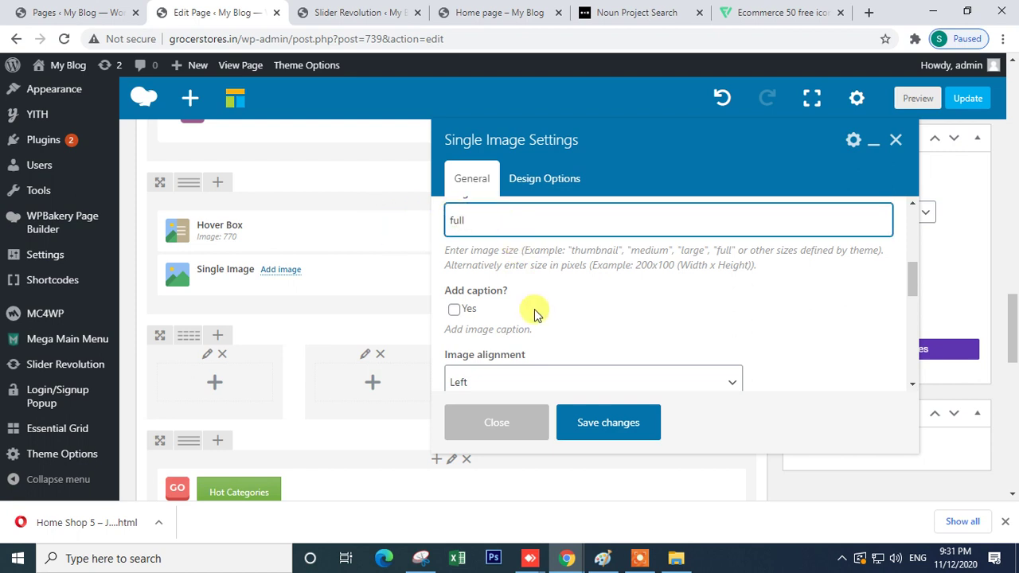
scroll(534, 311, "up", 2)
left_click(478, 283)
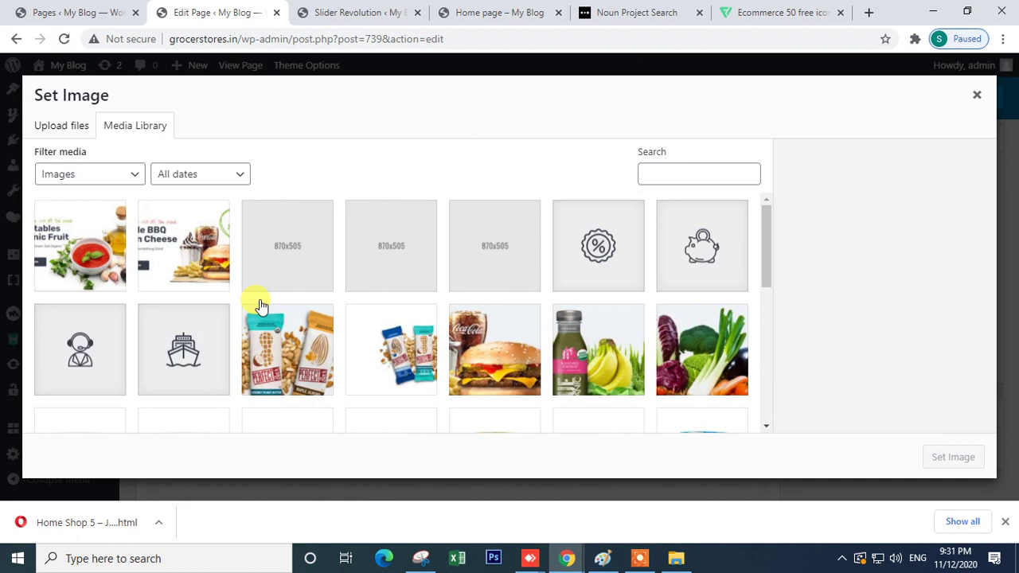
- Select a vegetables picture in the media library, then switch to Upload Files
scroll(517, 359, "down", 2)
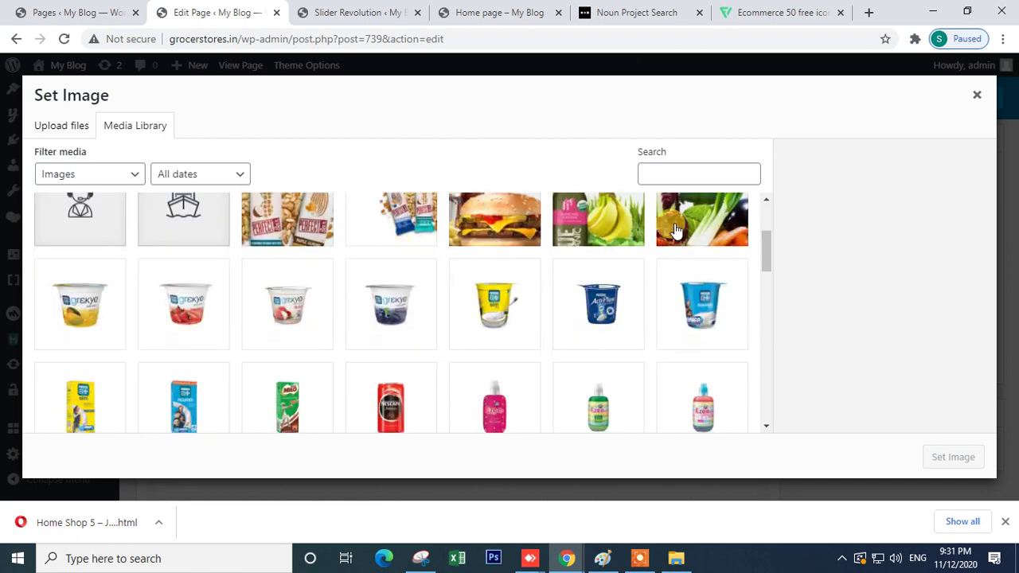
left_click(664, 238)
scroll(296, 303, "down", 10)
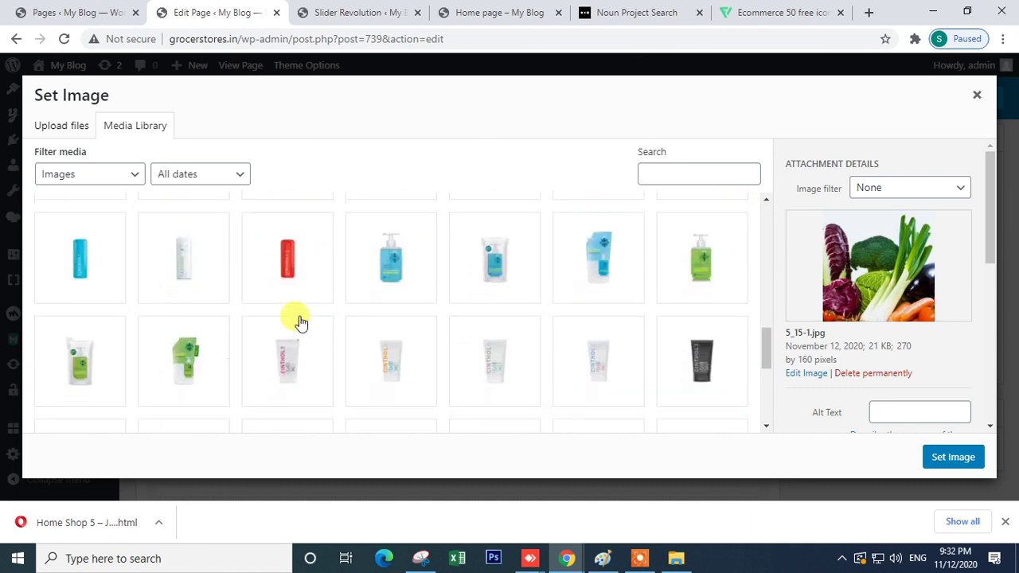
scroll(296, 314, "up", 10)
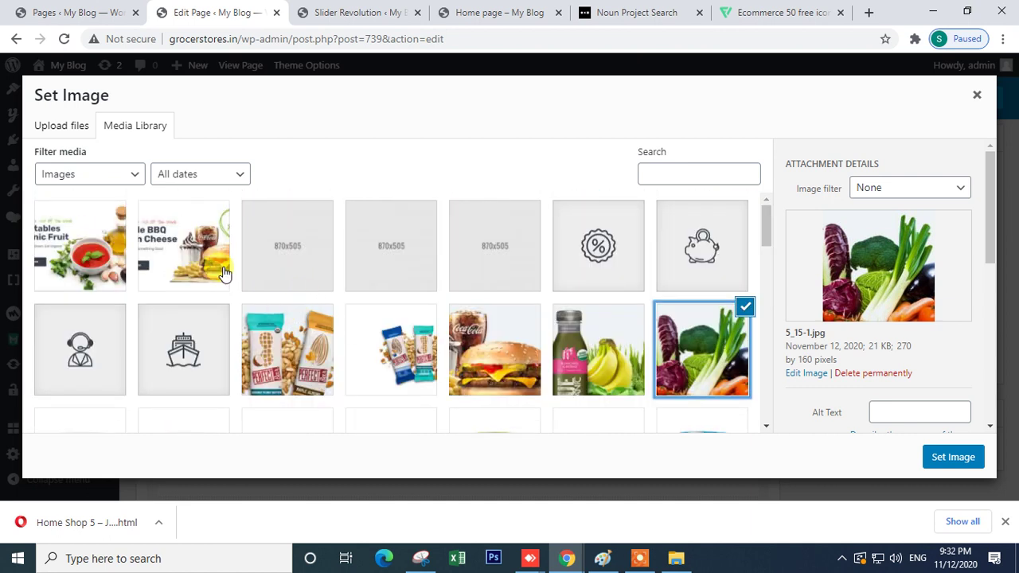
left_click(64, 128)
- Upload 5_6 from the Home Shop 5 – Javenist_files folder, viewed as large icons
left_click(494, 321)
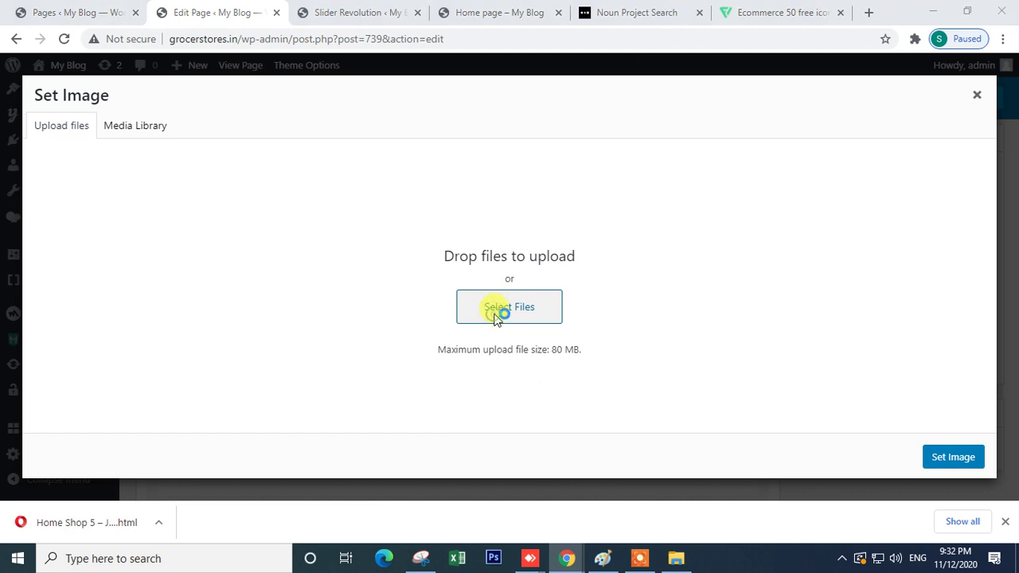
double_click(197, 294)
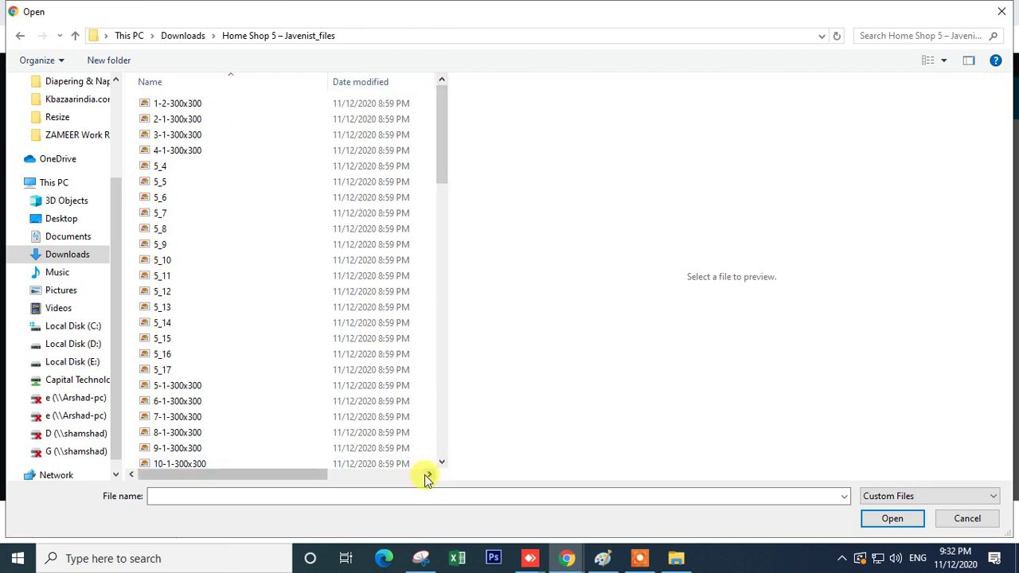
scroll(371, 342, "down", 10)
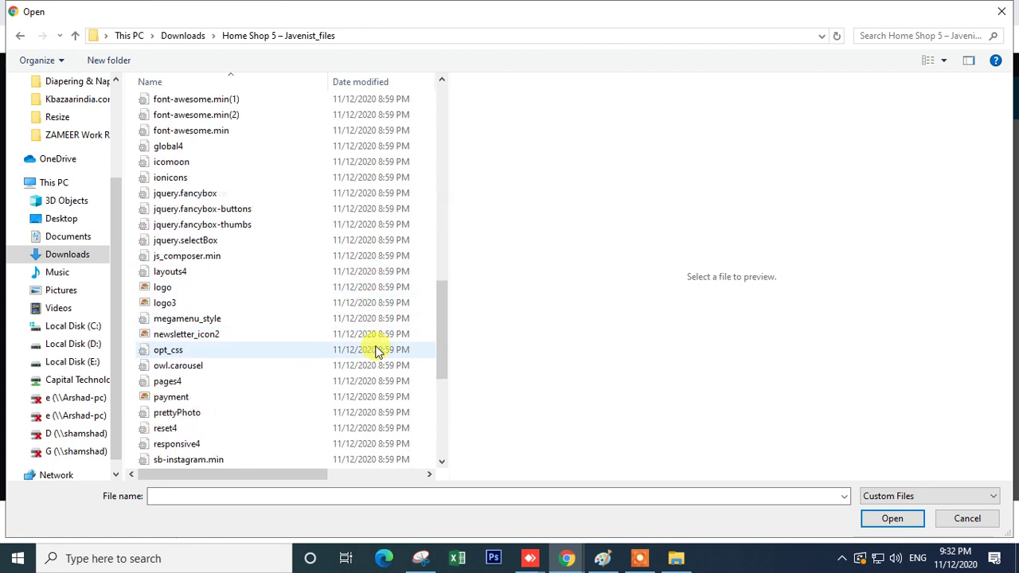
left_click(943, 59)
left_click(860, 43)
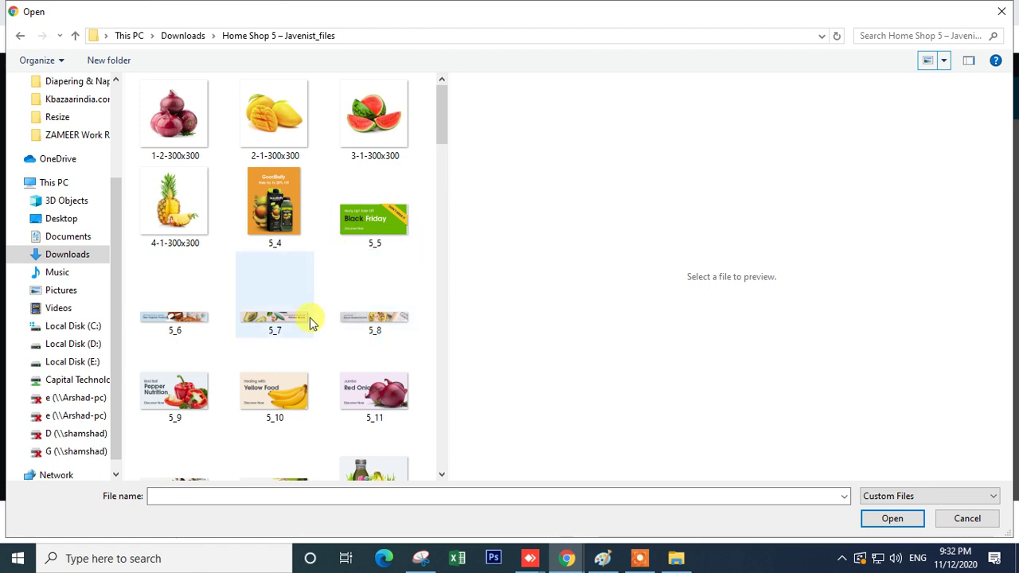
double_click(193, 326)
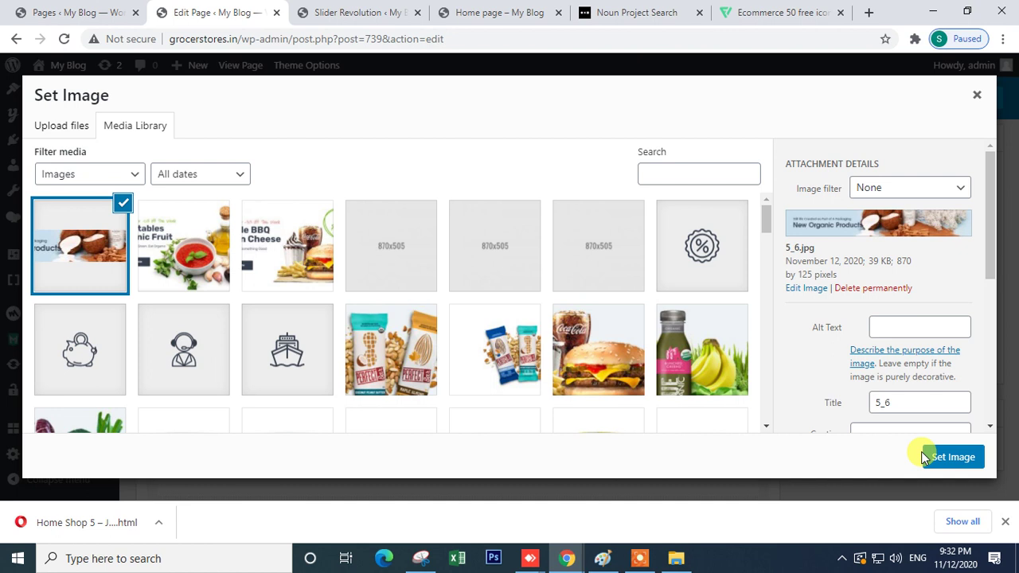
left_click(643, 558)
left_click(528, 537)
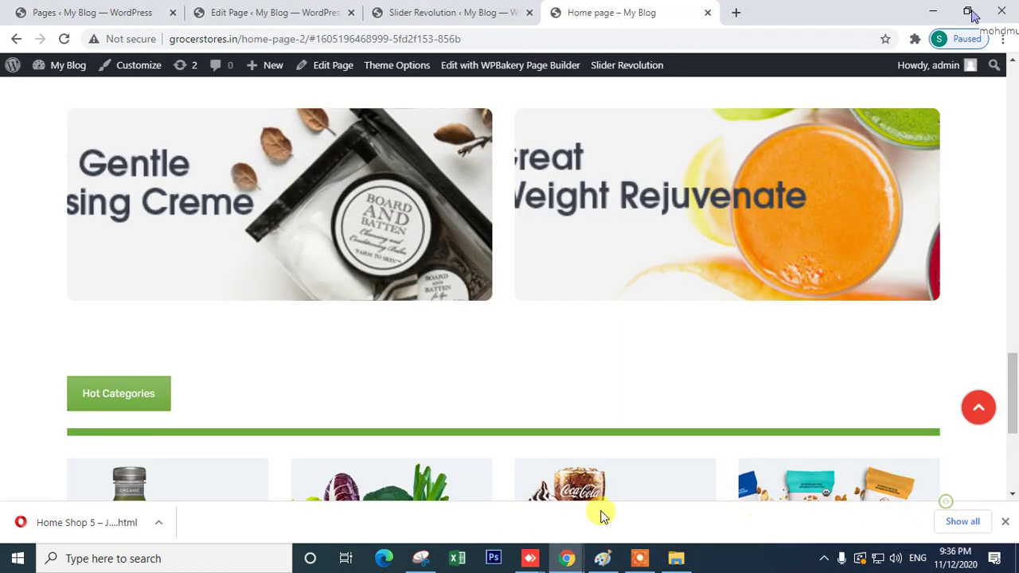
- Compare with the Javenist demo, then set the New Organic Products banner as the Single Image
mouse_move(566, 561)
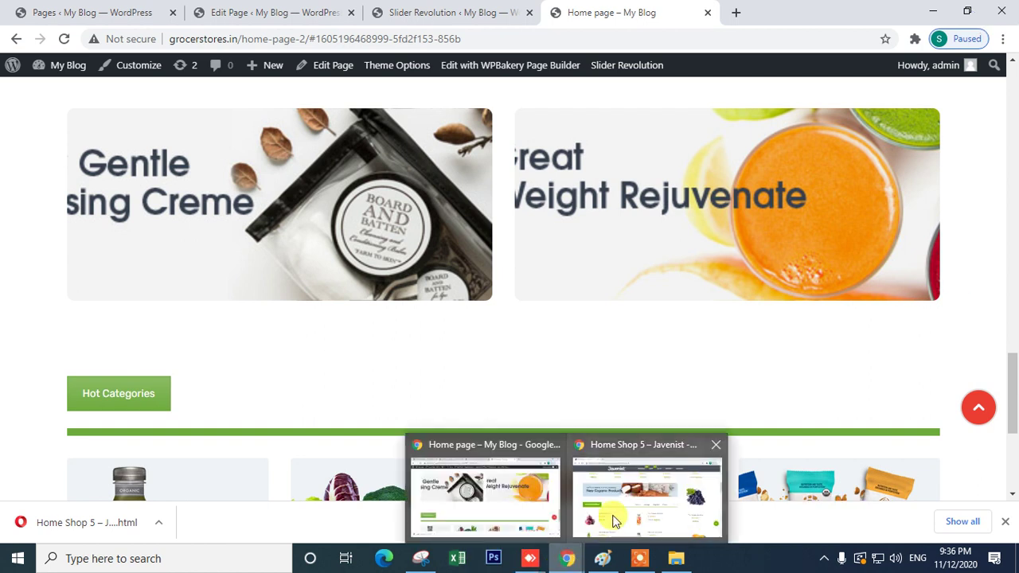
left_click(610, 518)
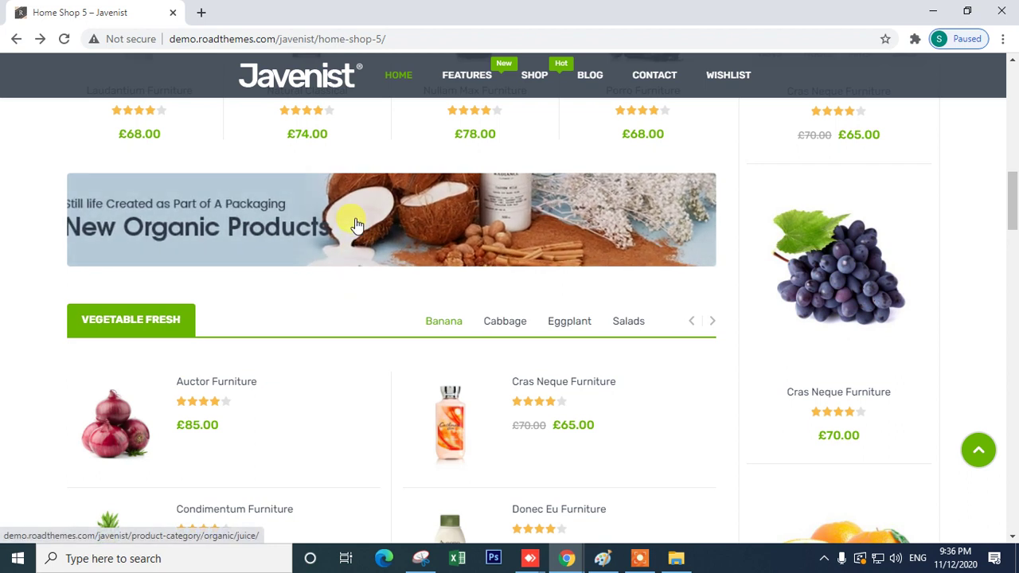
mouse_move(566, 558)
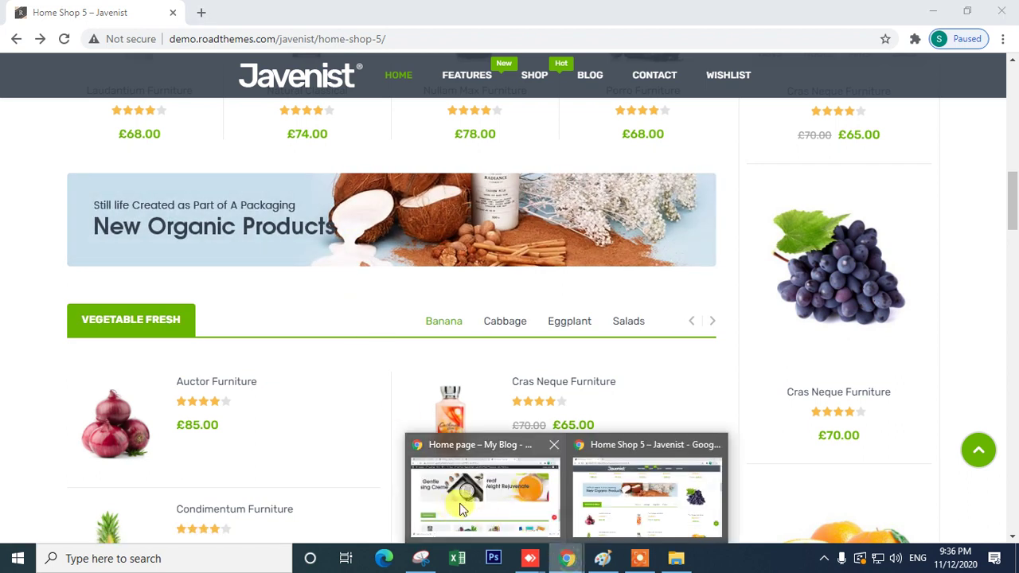
left_click(461, 509)
left_click(421, 13)
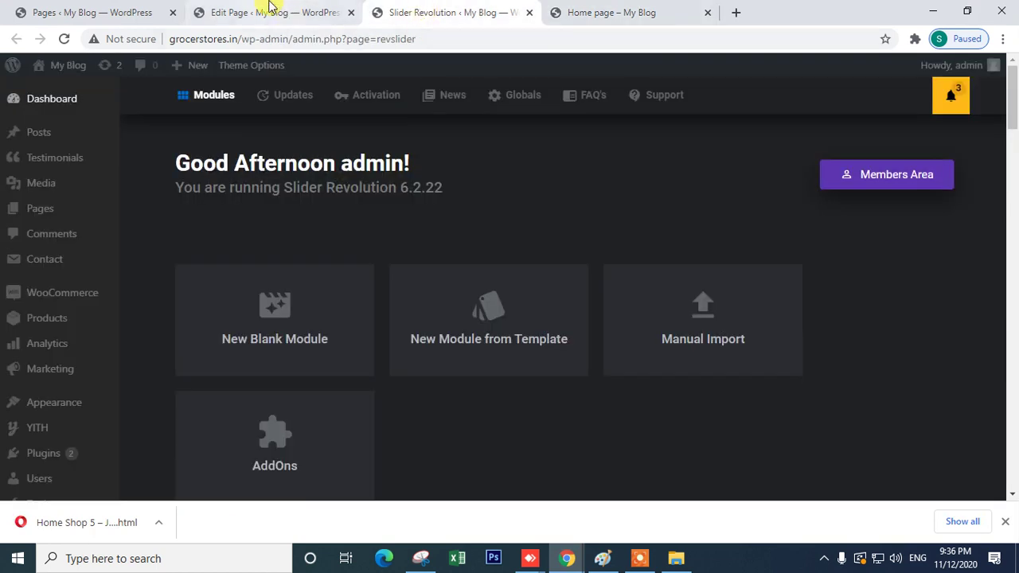
left_click(270, 9)
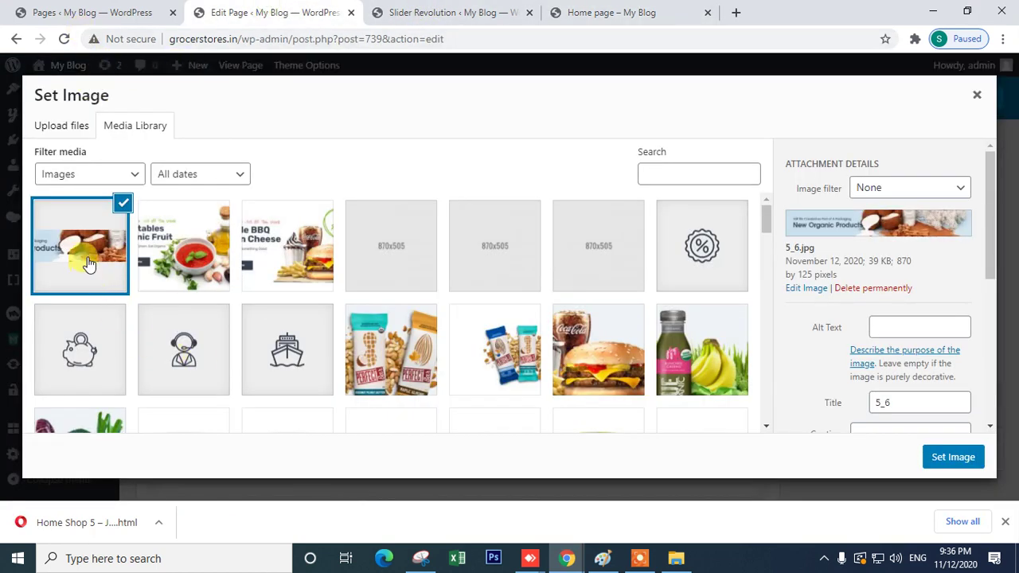
left_click(952, 459)
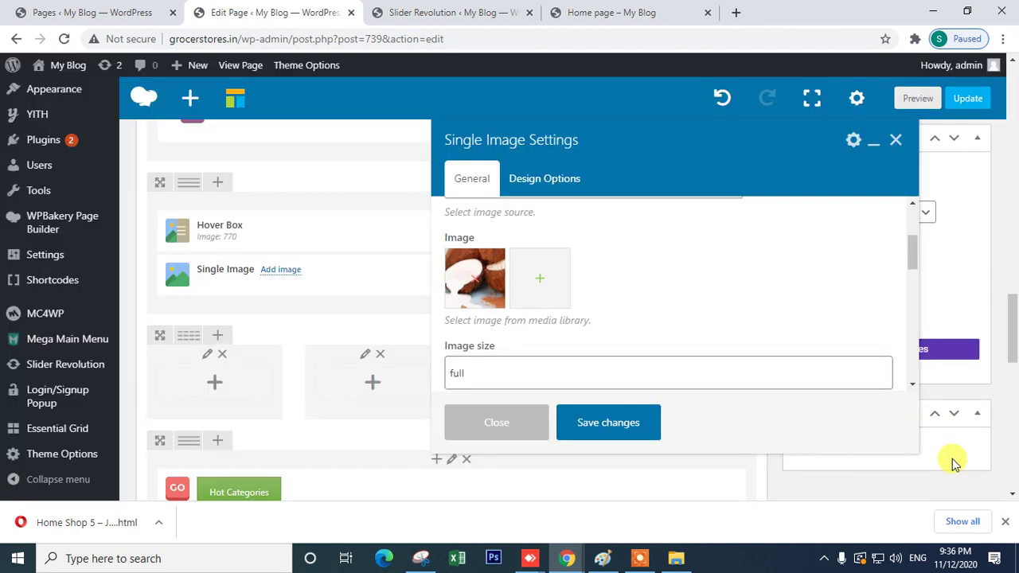
- Keep Zoom as the on-click action and set CSS Animation to bounceInLeft
scroll(517, 303, "down", 2)
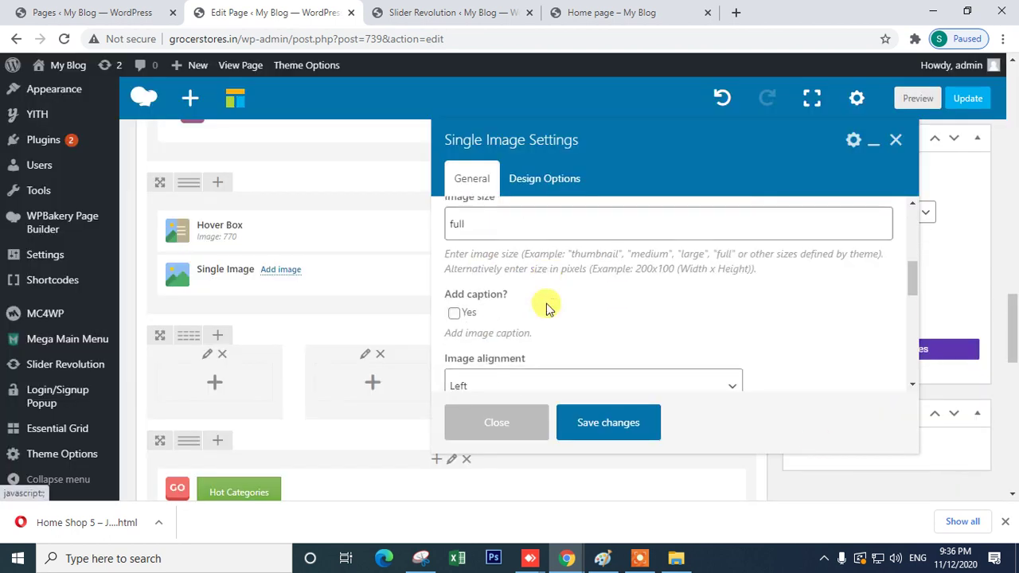
scroll(522, 325, "down", 2)
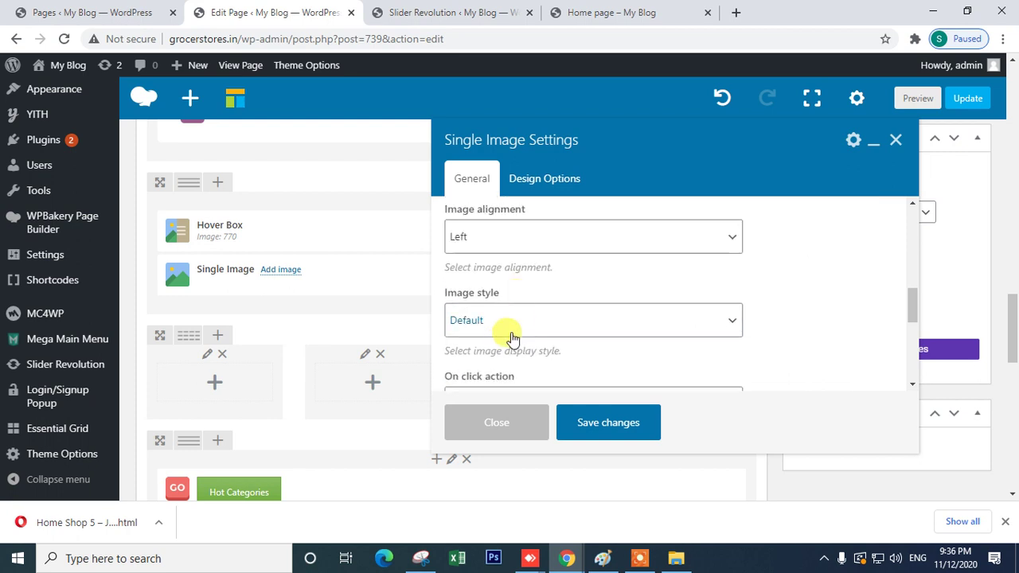
scroll(521, 338, "down", 2)
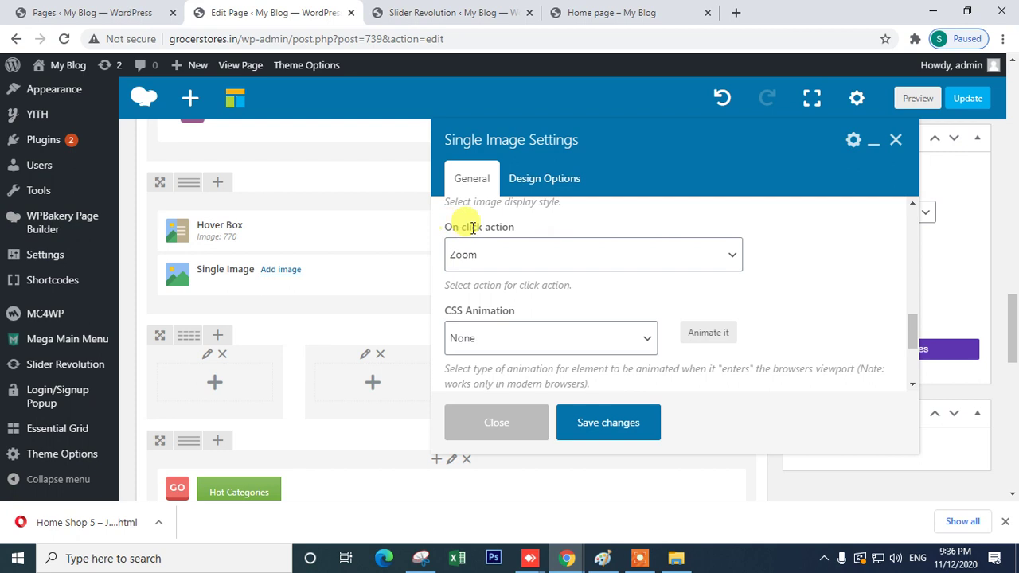
left_click(484, 255)
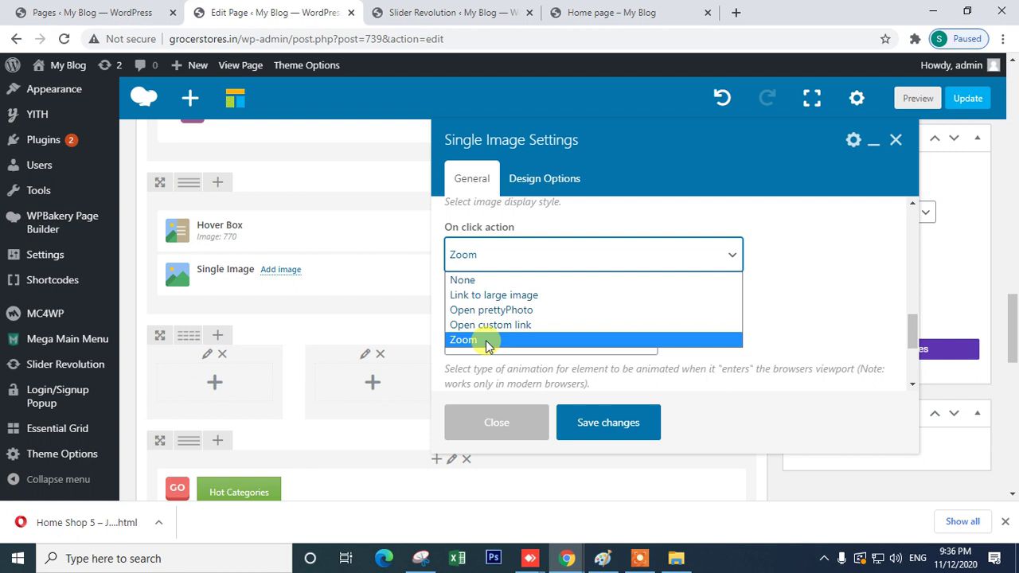
left_click(488, 340)
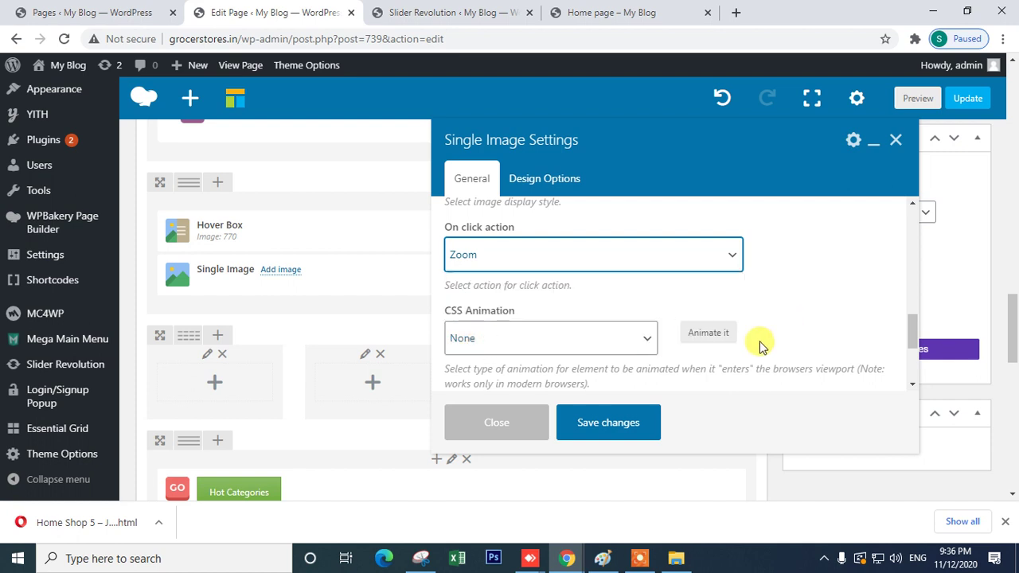
left_click(523, 340)
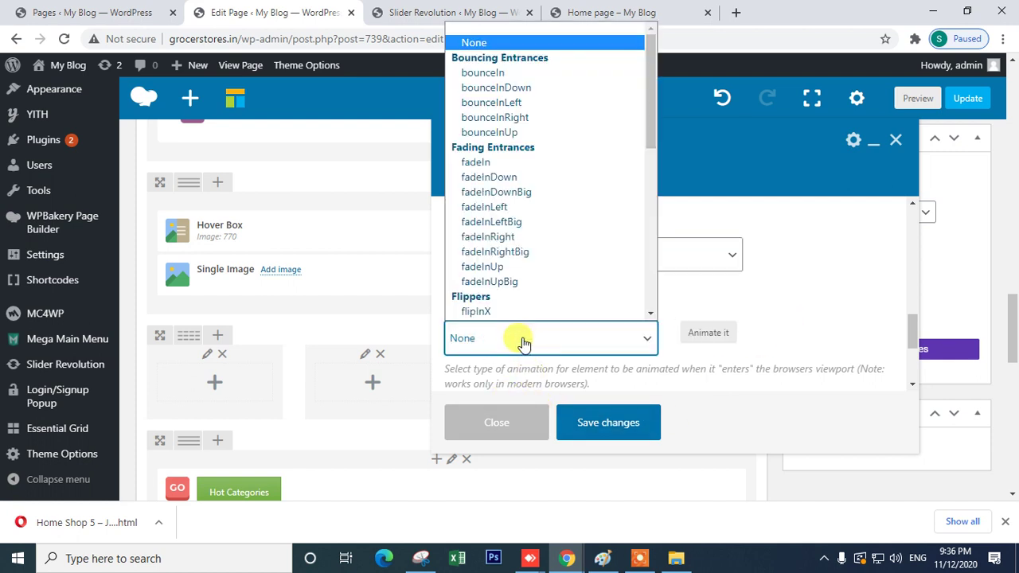
scroll(518, 203, "down", 1)
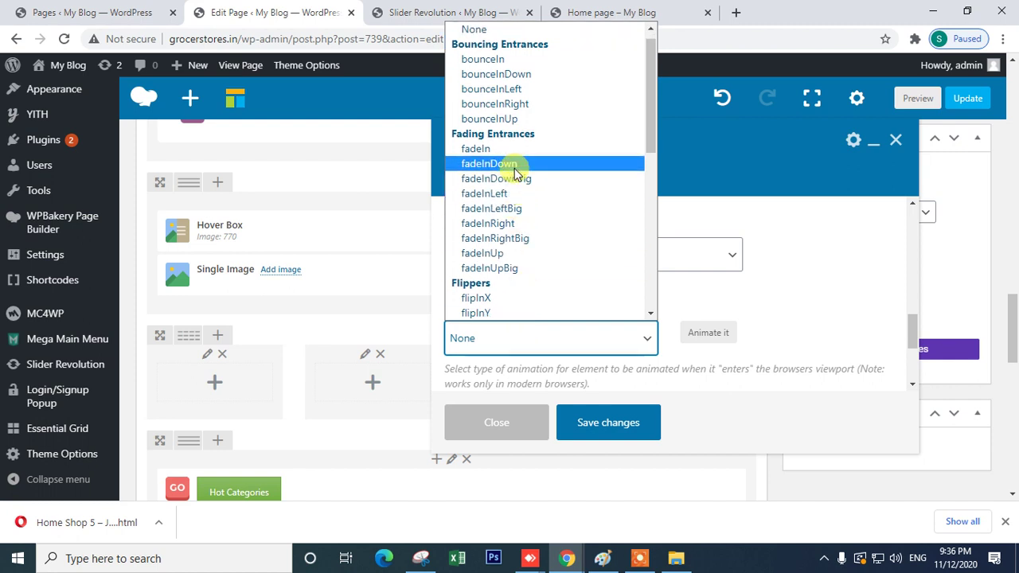
left_click(518, 89)
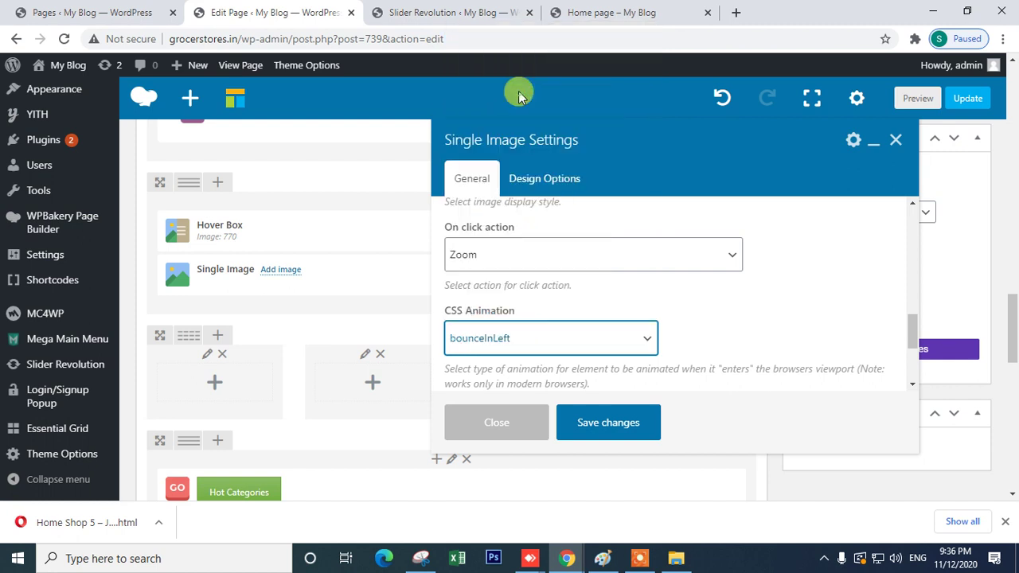
- Save the image element settings, delete the Hover Box, and update the page
left_click(594, 427)
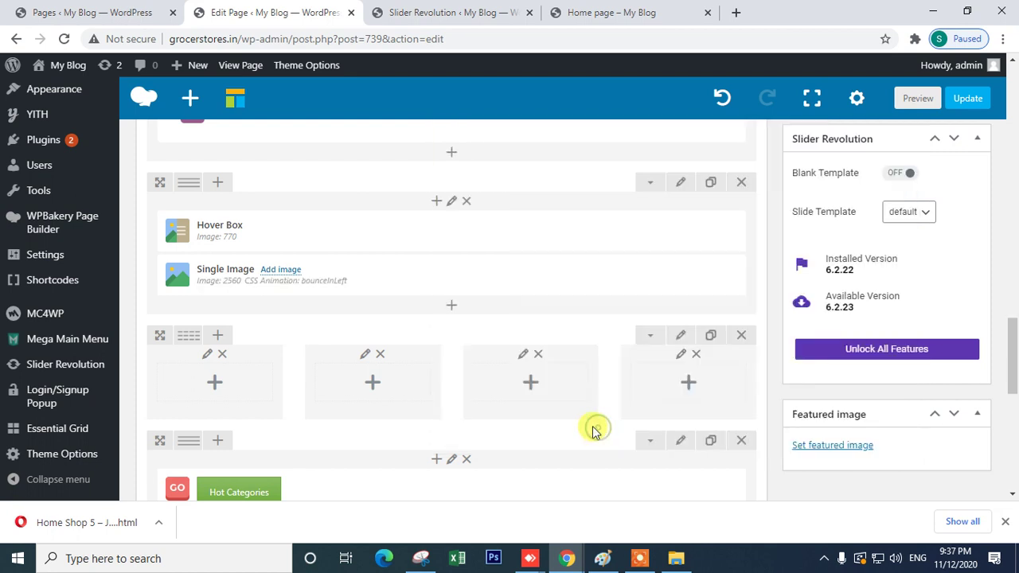
mouse_move(547, 227)
left_click(509, 231)
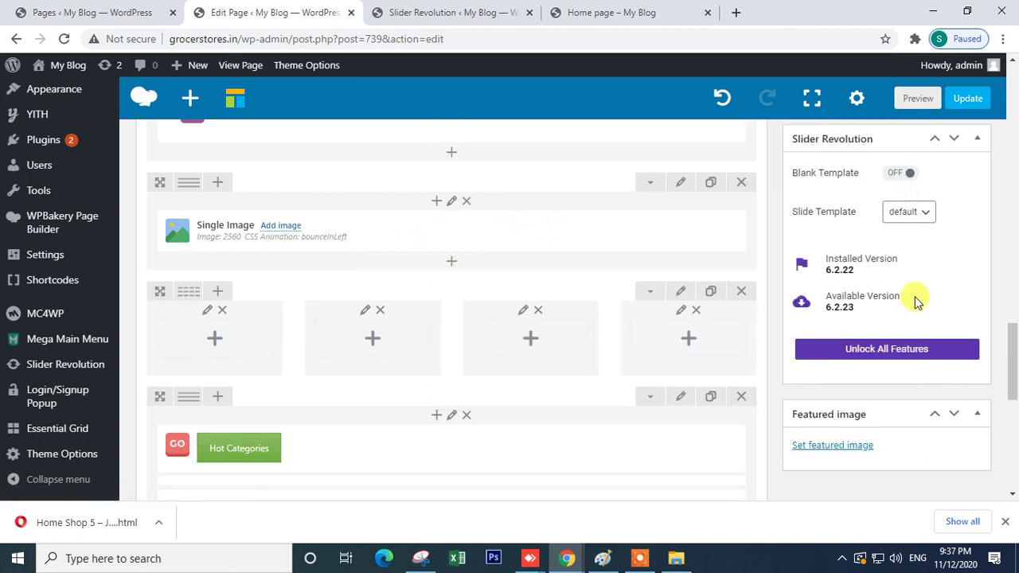
scroll(994, 202, "up", 4)
left_click(956, 151)
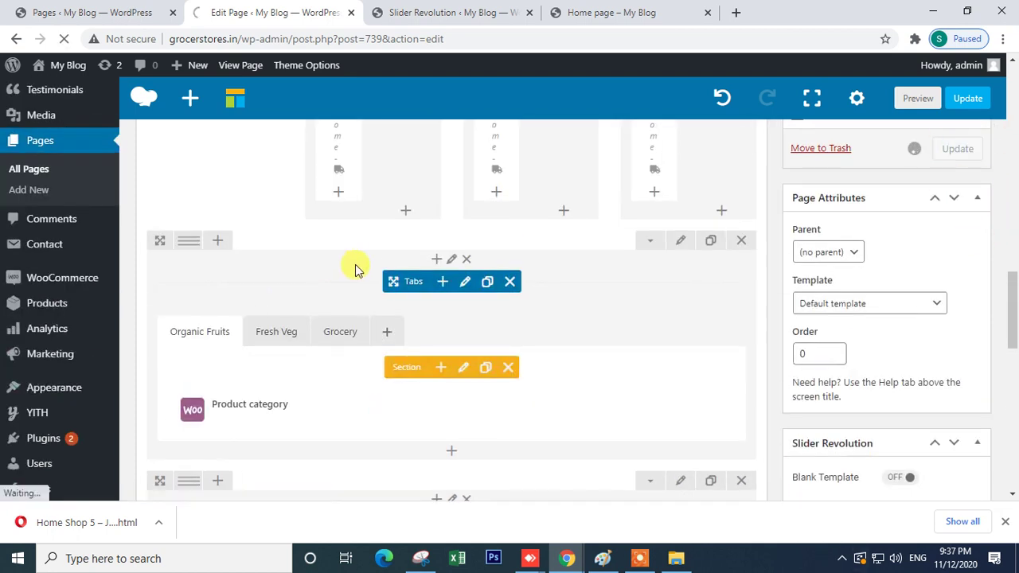
- Reload the live homepage to check the banner, then return to the page editor
scroll(382, 278, "down", 4)
scroll(411, 336, "up", 2)
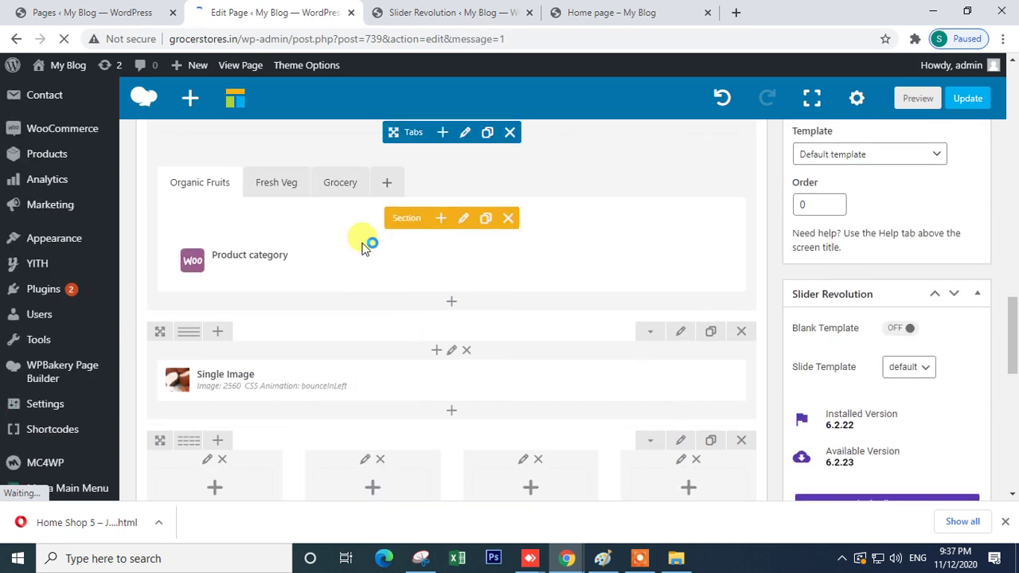
left_click(615, 11)
scroll(446, 207, "down", 4)
scroll(446, 207, "up", 4)
left_click(64, 38)
mouse_move(520, 276)
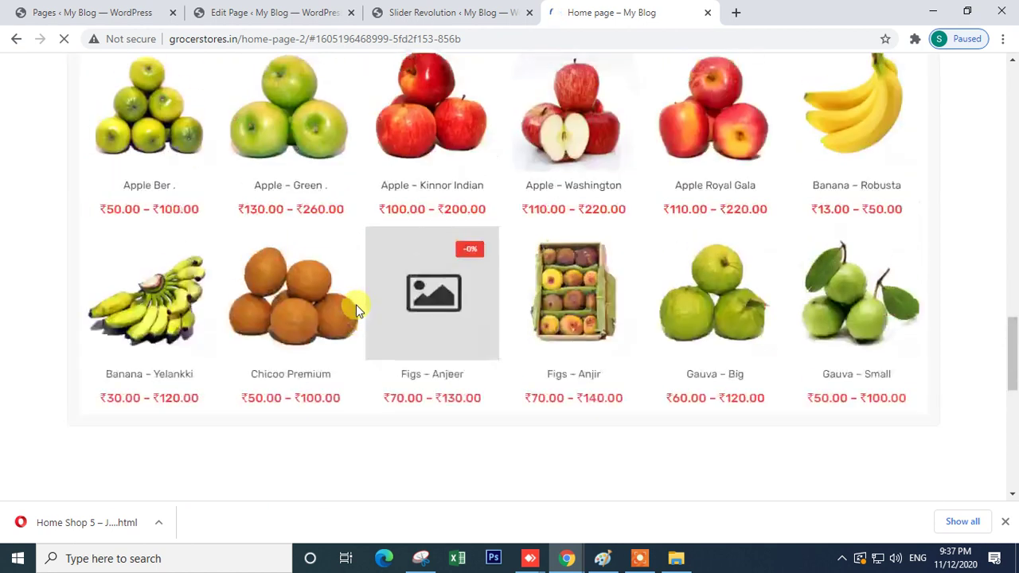
scroll(357, 311, "down", 4)
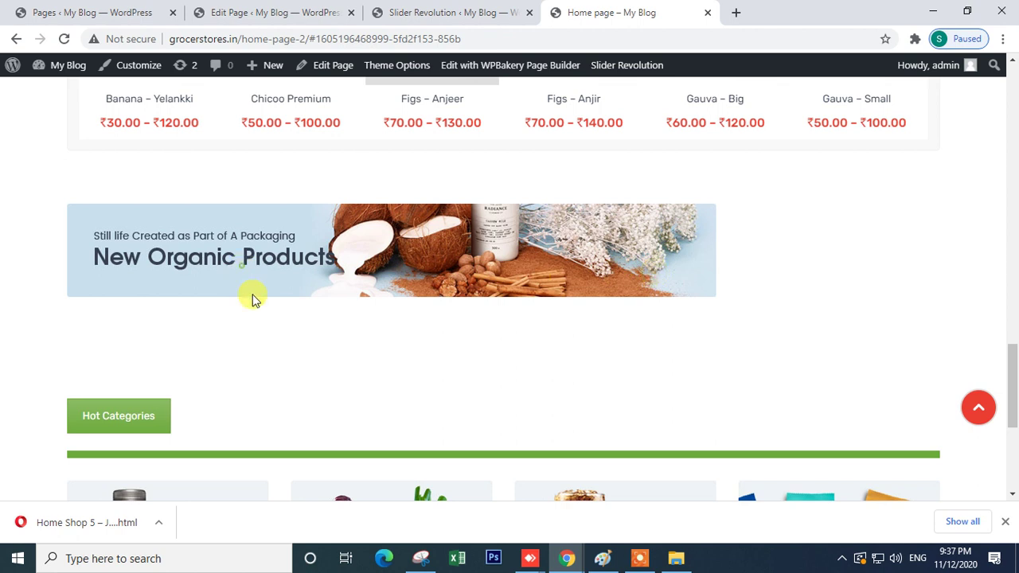
scroll(387, 359, "down", 4)
scroll(166, 292, "up", 4)
scroll(664, 318, "down", 4)
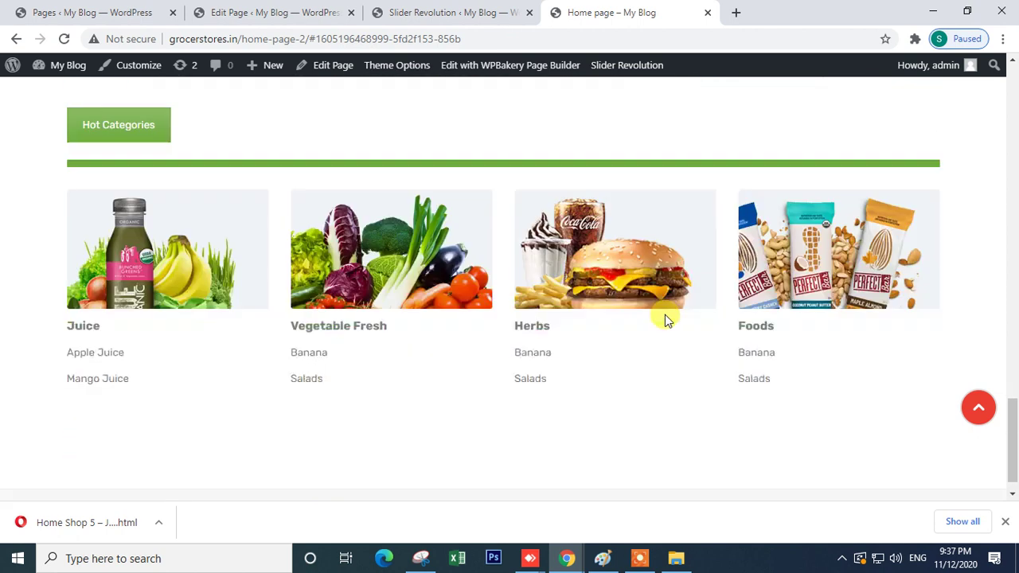
scroll(639, 335, "up", 4)
scroll(371, 323, "up", 5)
scroll(318, 160, "down", 3)
left_click(236, 12)
scroll(543, 418, "down", 5)
scroll(486, 409, "down", 10)
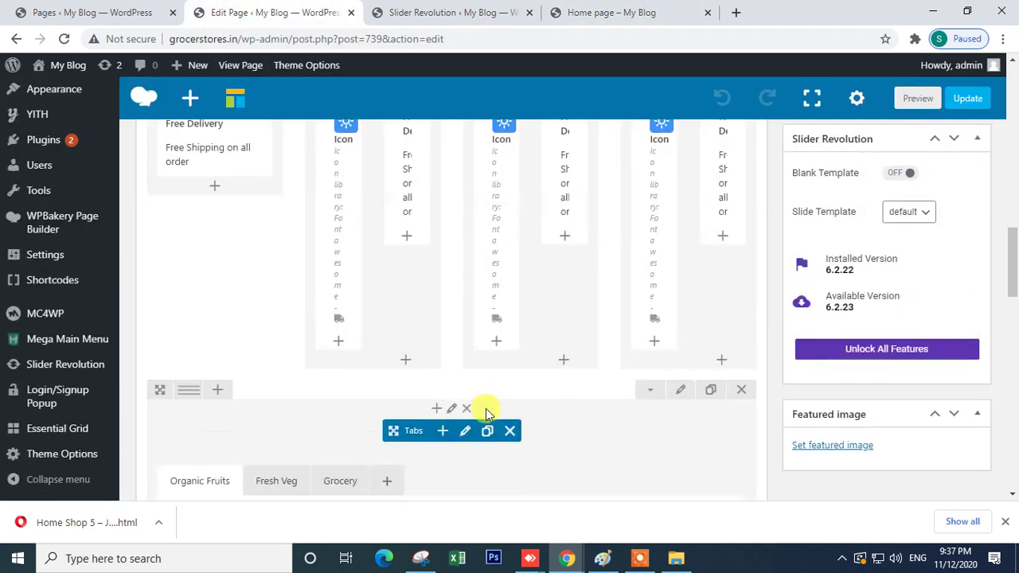
scroll(359, 350, "down", 2)
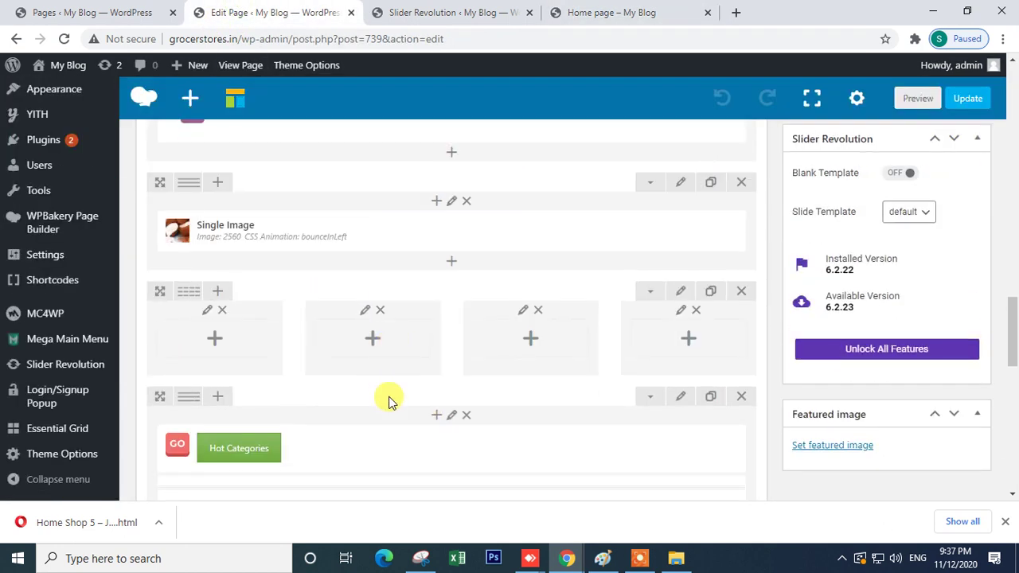
- Set the Single Image's Image style to Round Border Shadow
left_click(467, 234)
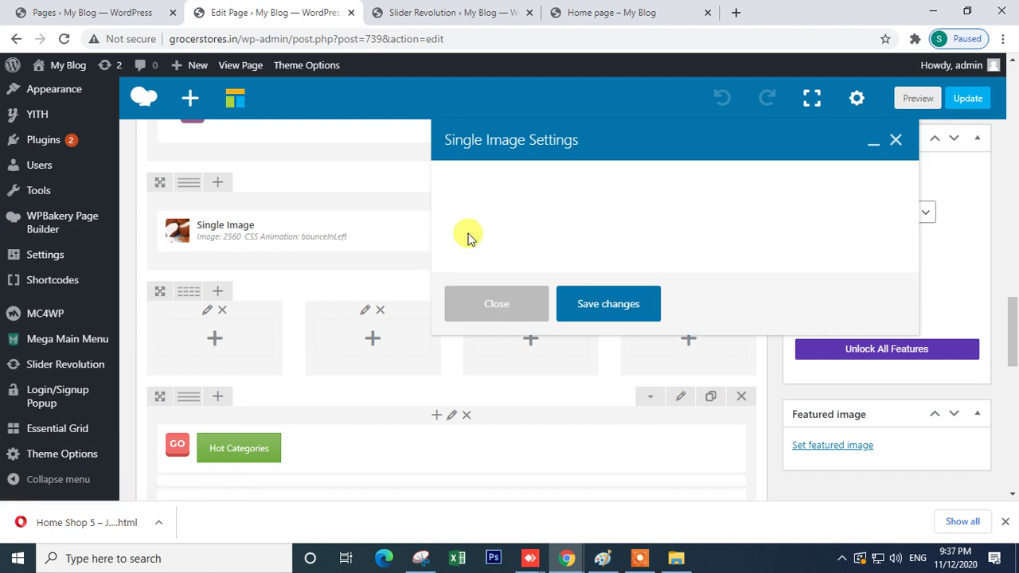
scroll(541, 353, "down", 3)
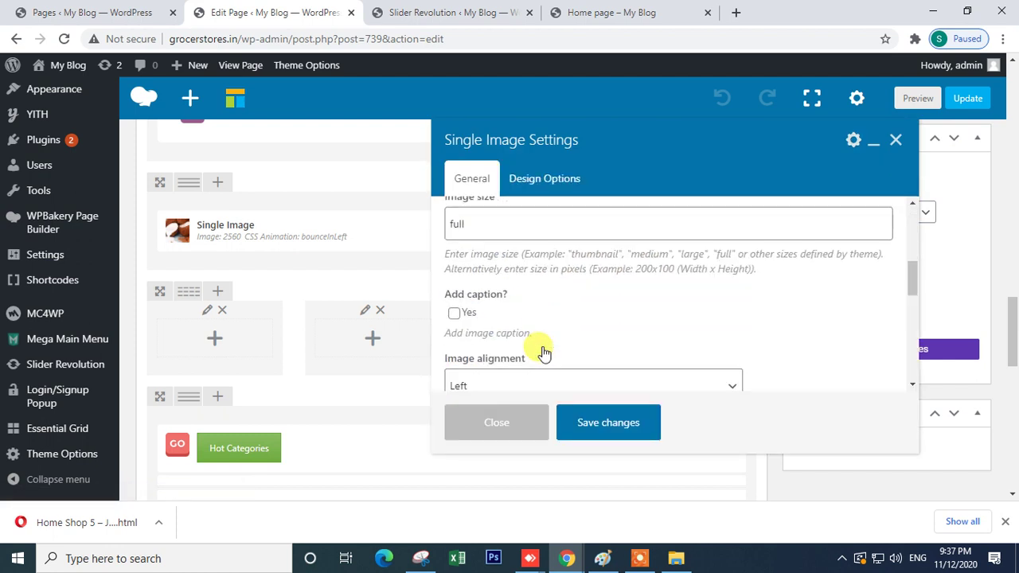
scroll(473, 301, "down", 5)
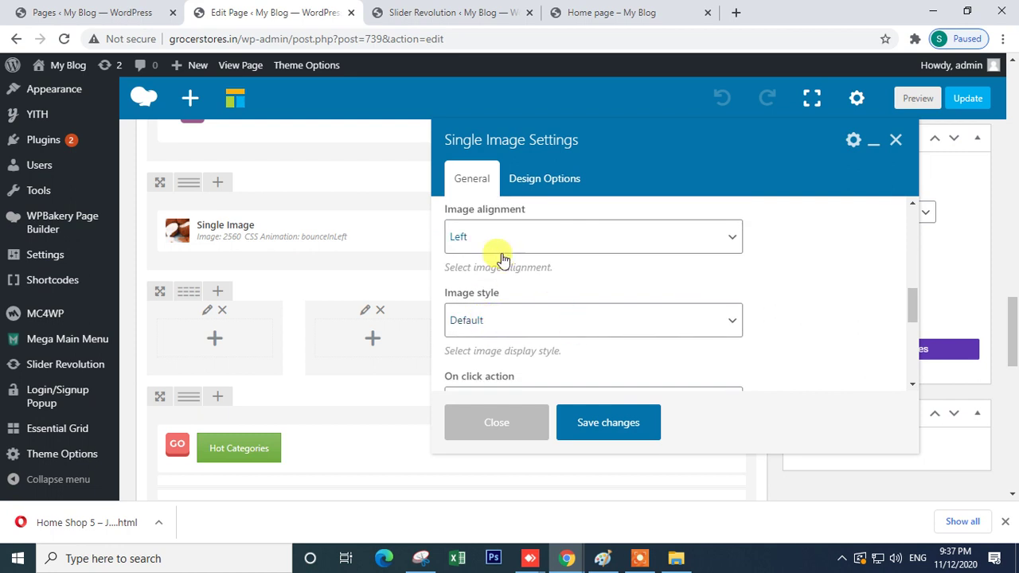
left_click(505, 319)
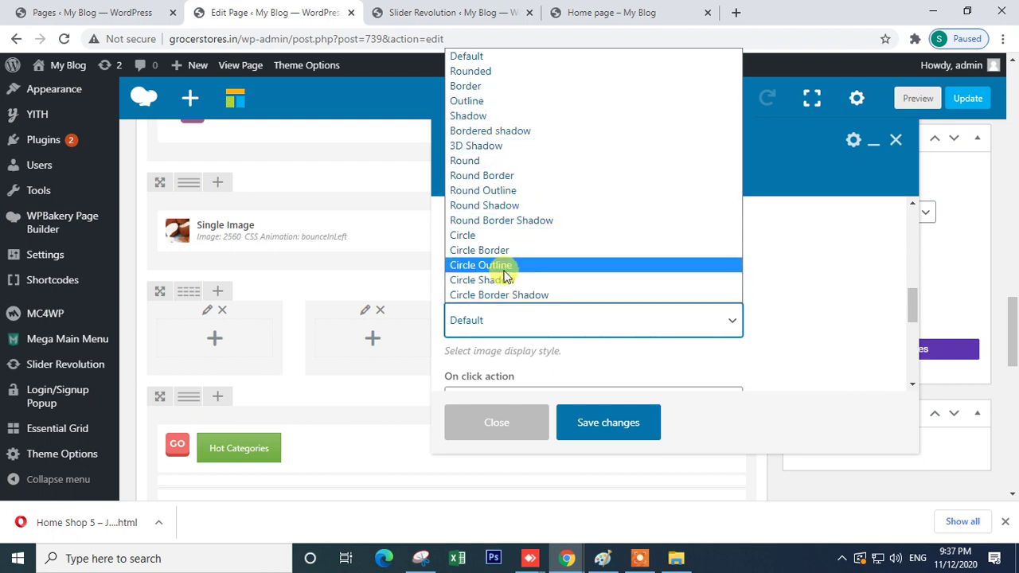
left_click(500, 225)
scroll(531, 319, "down", 3)
scroll(537, 287, "up", 3)
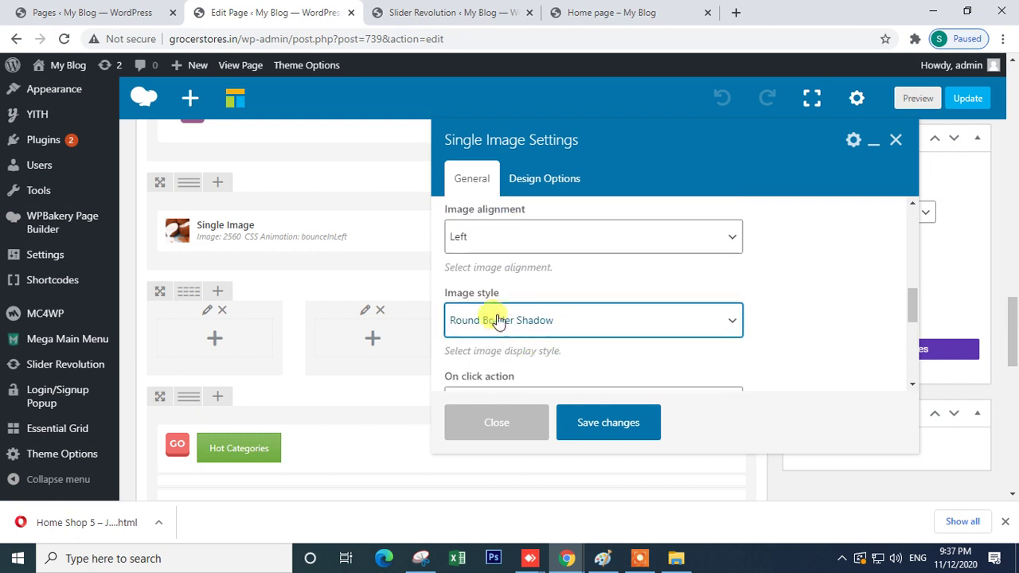
scroll(510, 330, "down", 2)
- Make clicking link to the large image in a new window, and save the settings
left_click(495, 255)
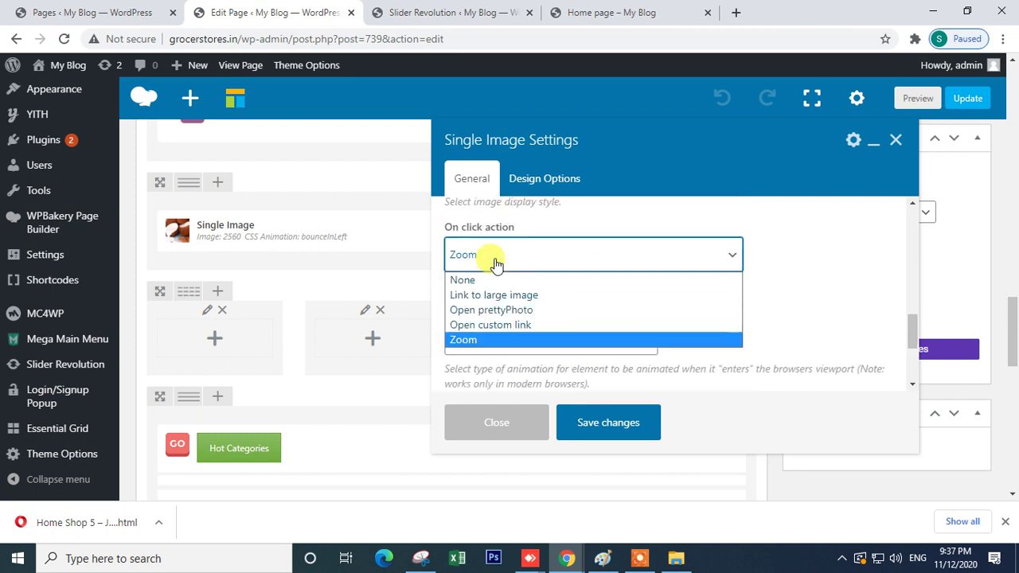
left_click(538, 296)
scroll(525, 328, "down", 2)
scroll(523, 322, "up", 2)
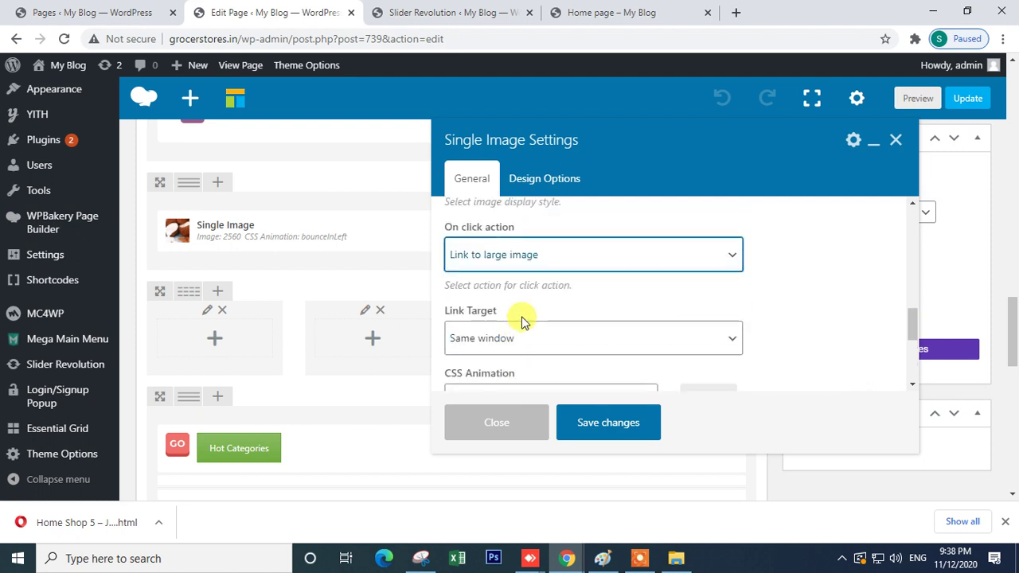
scroll(535, 338, "down", 2)
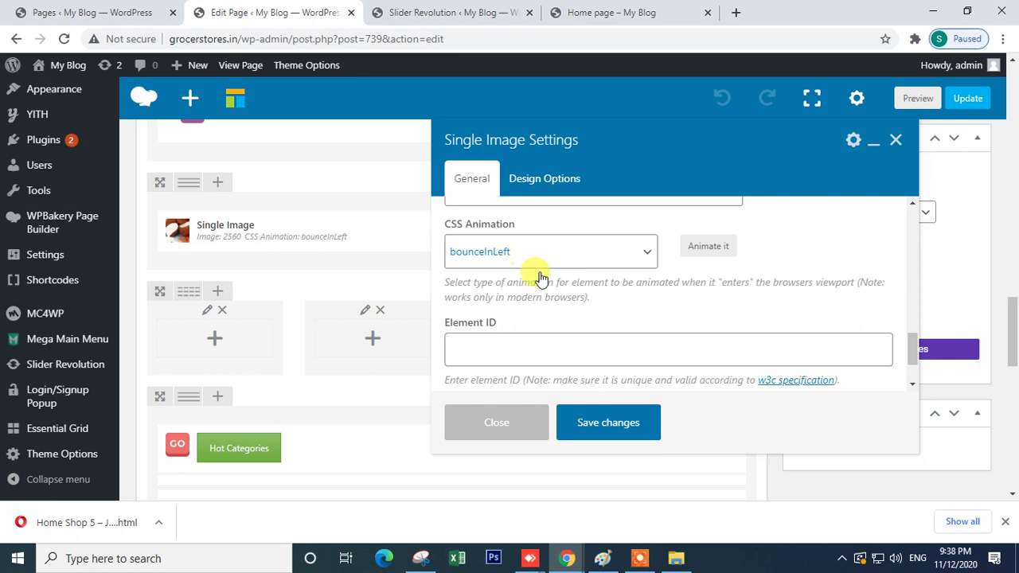
scroll(538, 295, "up", 2)
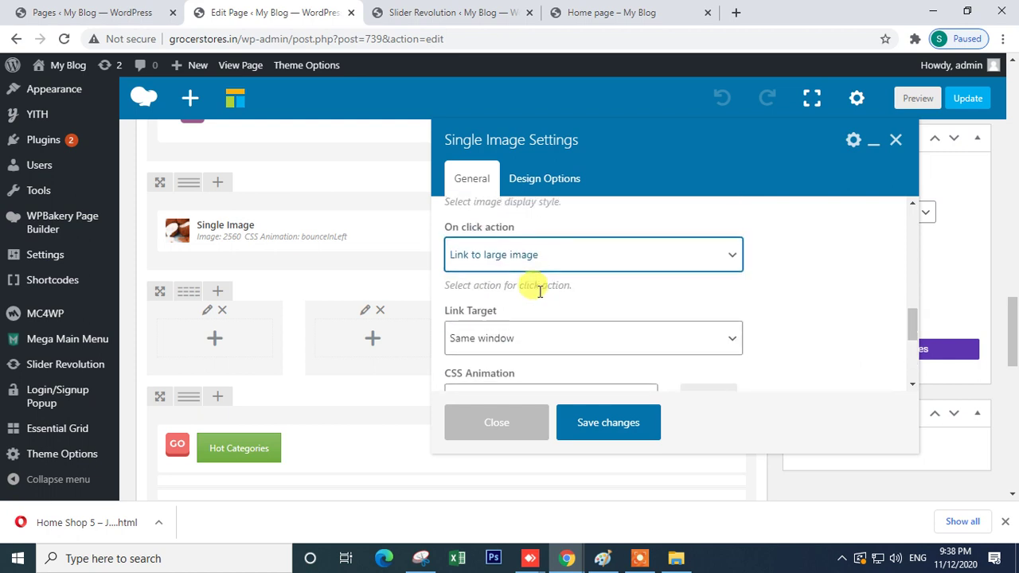
left_click(526, 338)
left_click(517, 379)
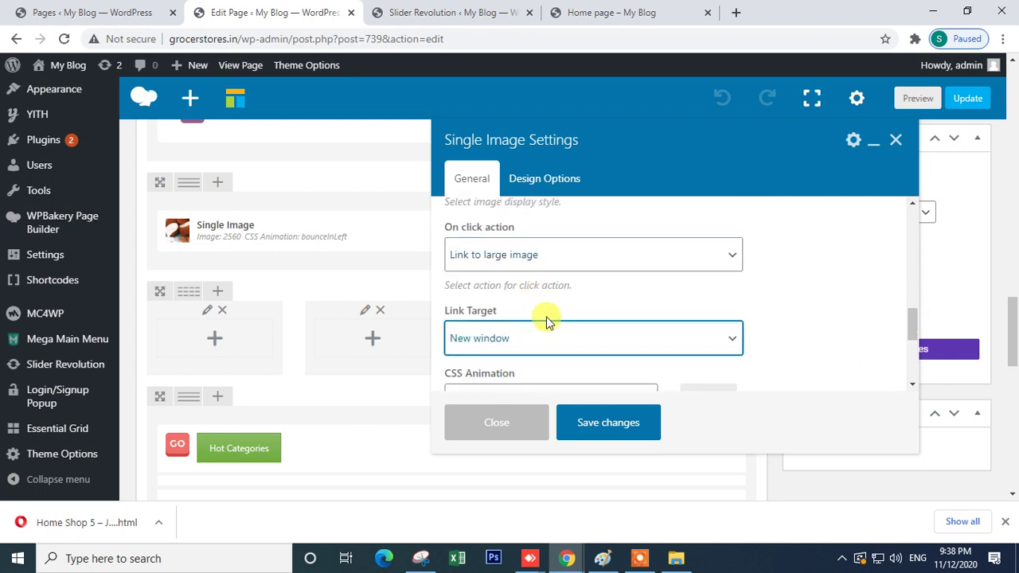
scroll(546, 322, "down", 2)
scroll(546, 322, "up", 2)
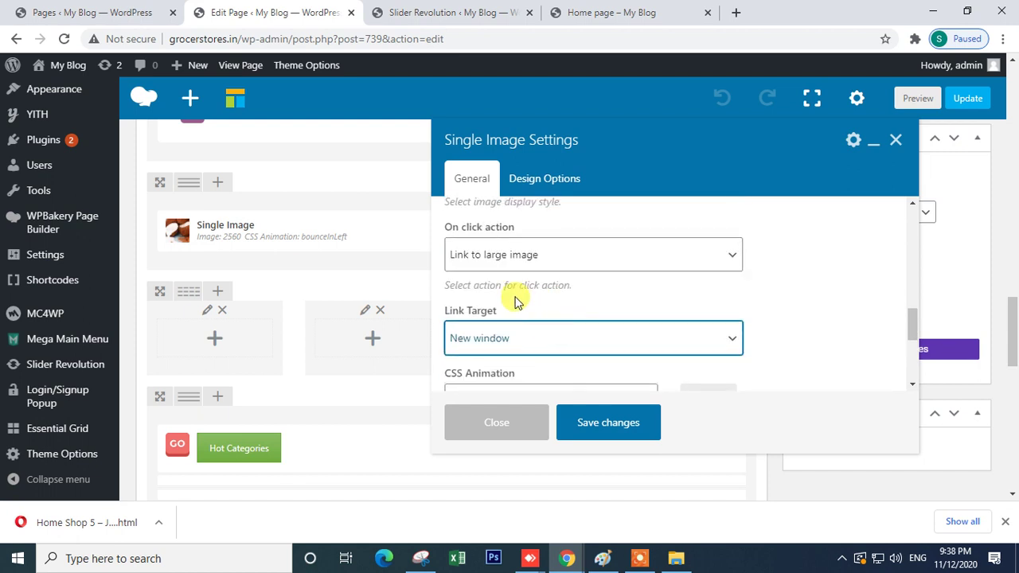
scroll(531, 269, "up", 2)
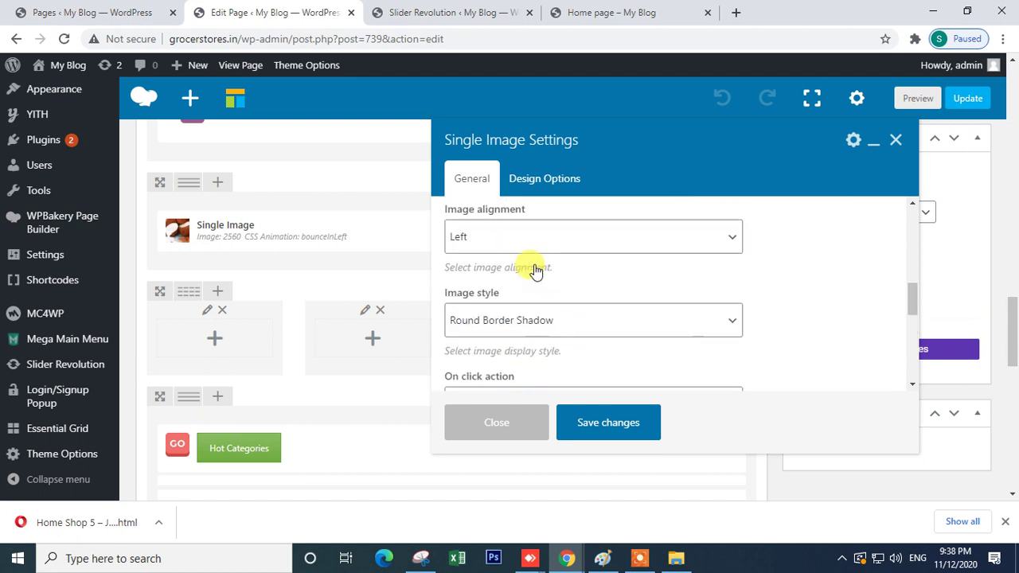
left_click(596, 424)
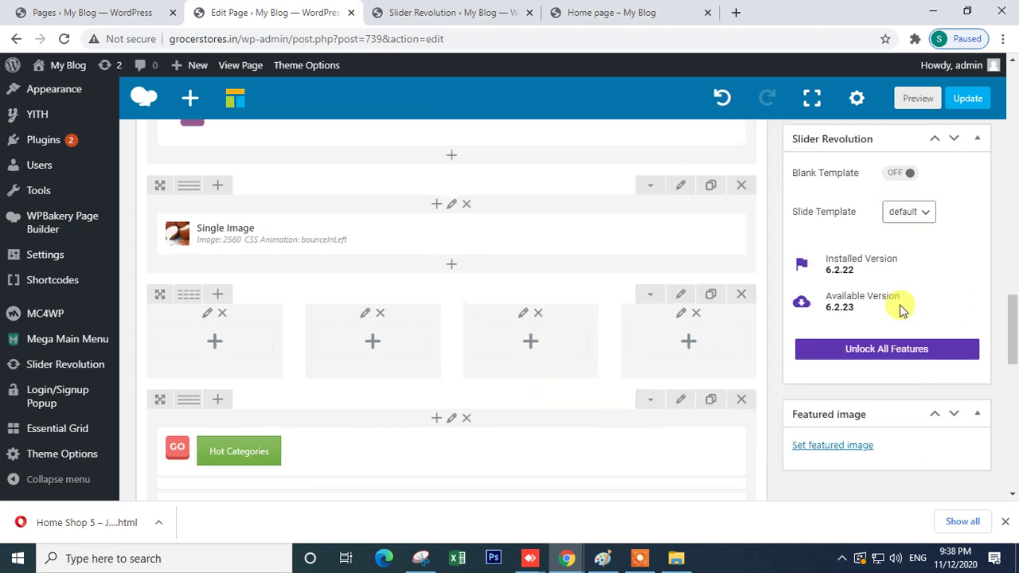
scroll(875, 199, "up", 6)
- Update the page, reload the live homepage, and test that the banner opens 5_6.jpg
left_click(961, 281)
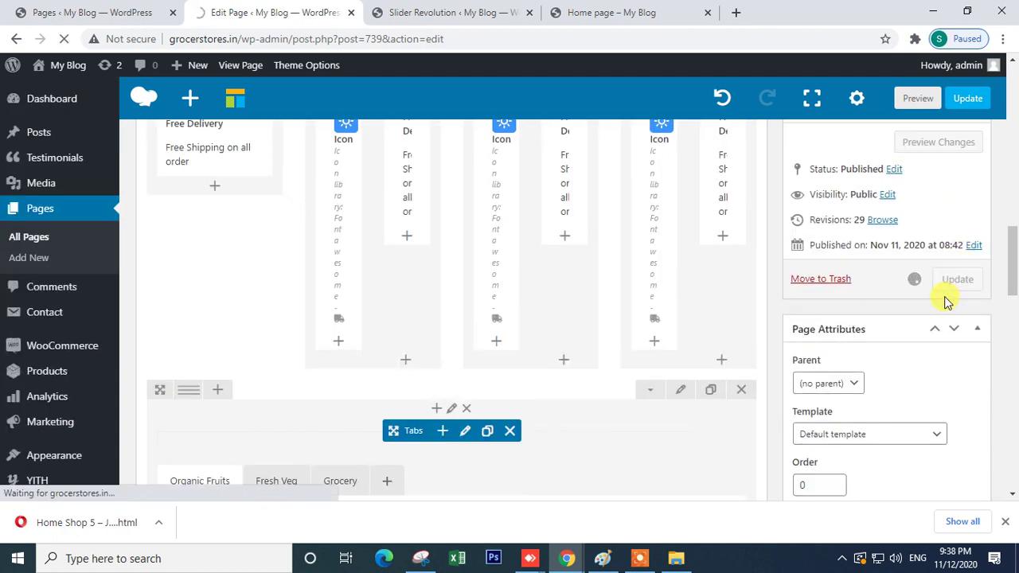
left_click(614, 13)
left_click(64, 38)
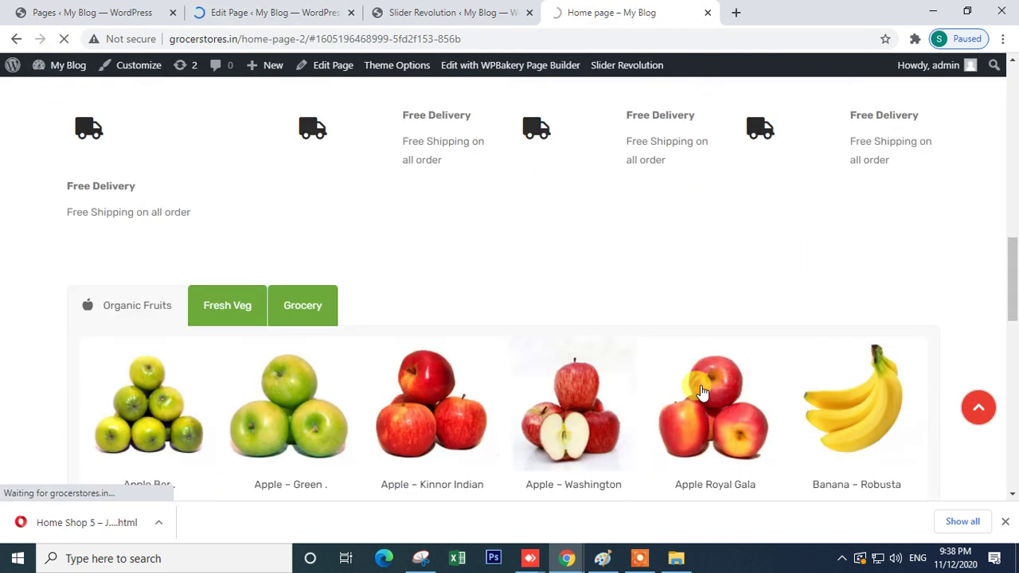
scroll(703, 392, "down", 2)
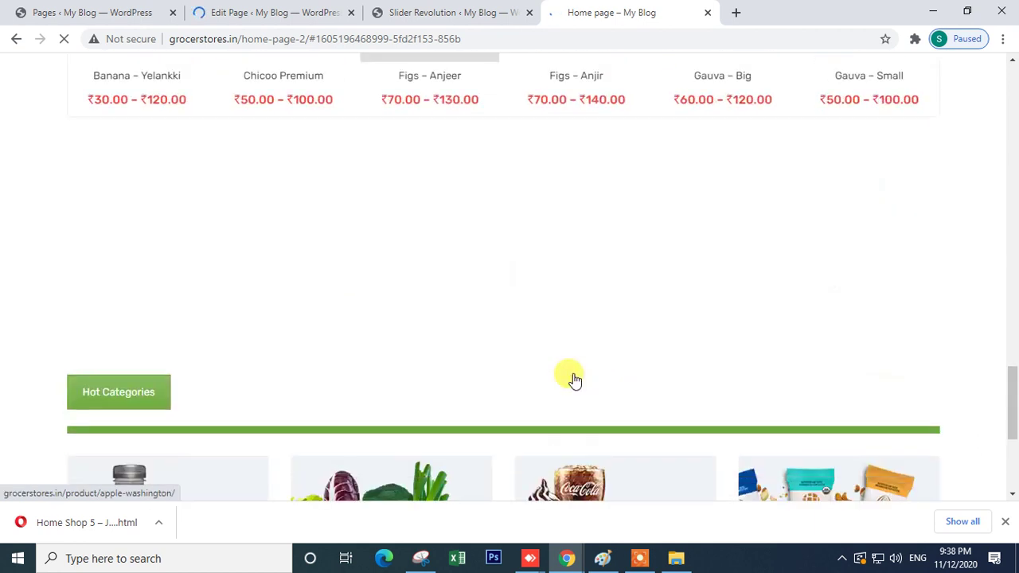
scroll(574, 381, "down", 6)
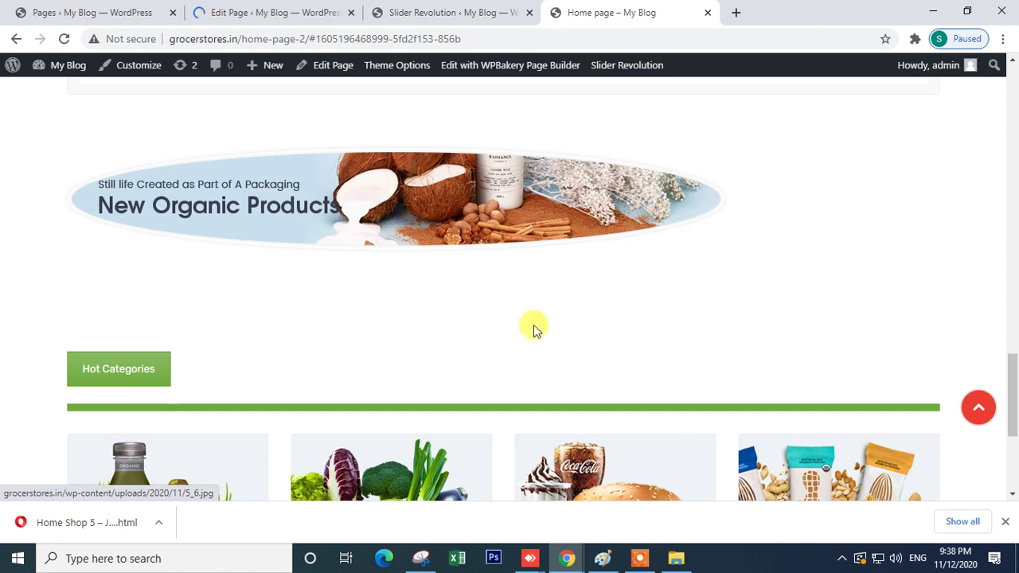
left_click(287, 229)
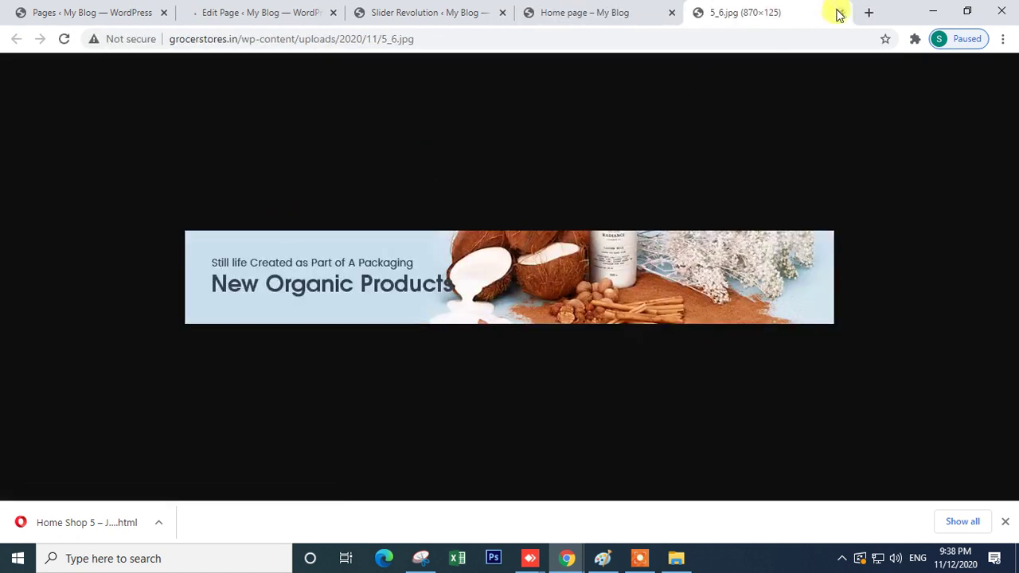
left_click(836, 12)
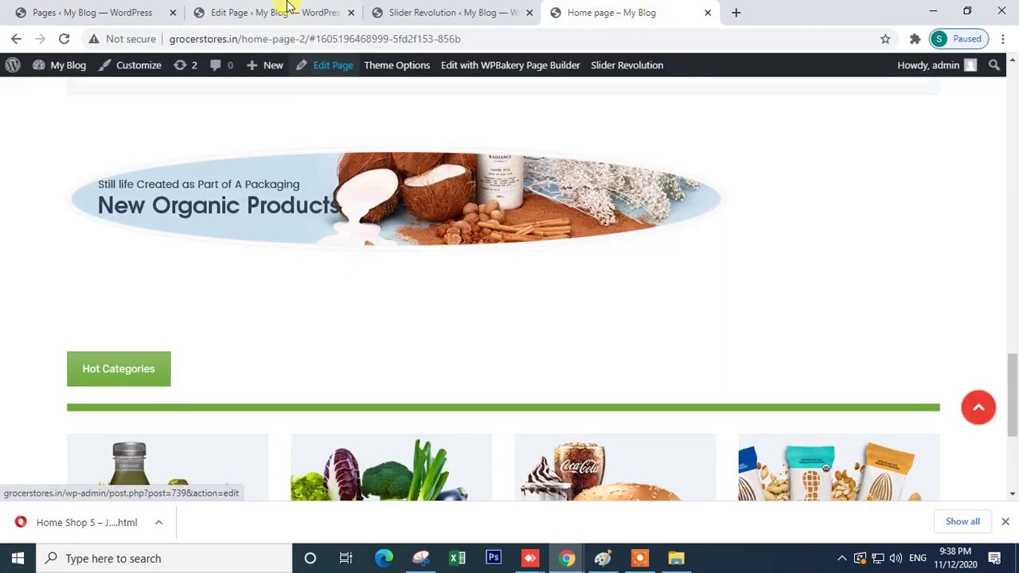
- Return to the Edit Page tab and scroll back to the banner element
left_click(278, 12)
scroll(417, 309, "down", 10)
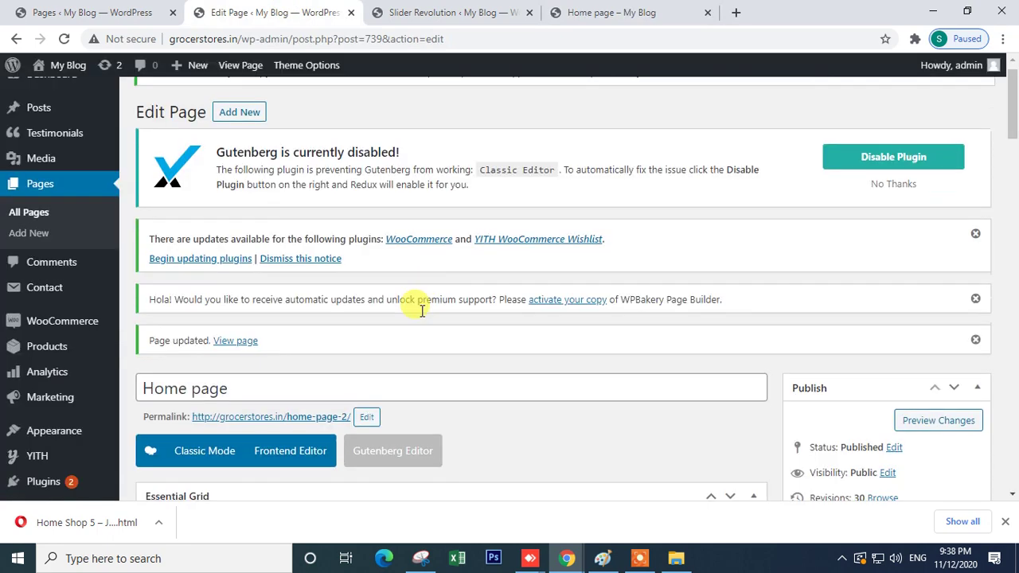
scroll(420, 315, "down", 3)
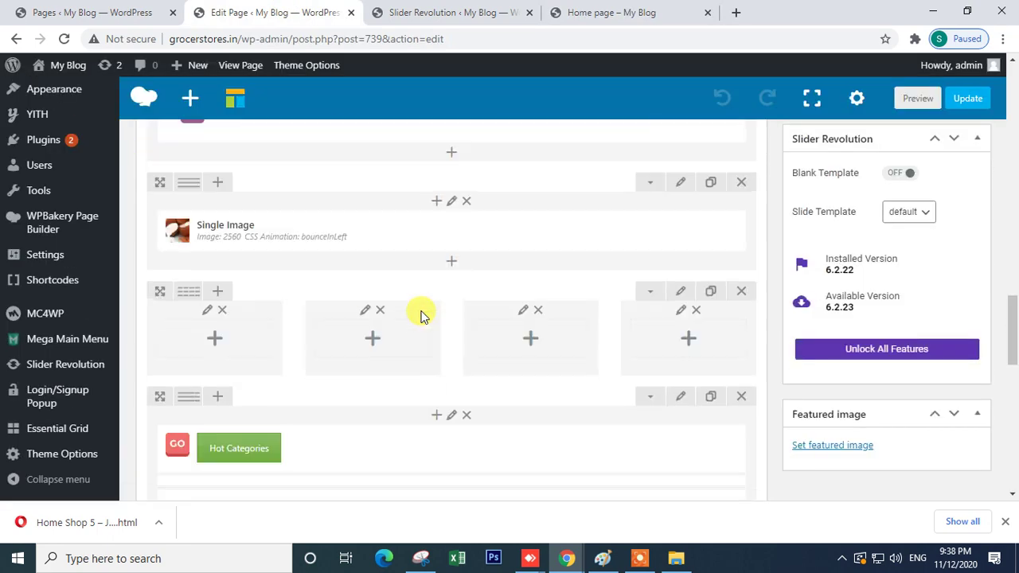
scroll(375, 289, "up", 2)
scroll(414, 341, "down", 2)
- Set the banner's on-click action to Open prettyPhoto, keeping the bounceInLeft animation
left_click(468, 234)
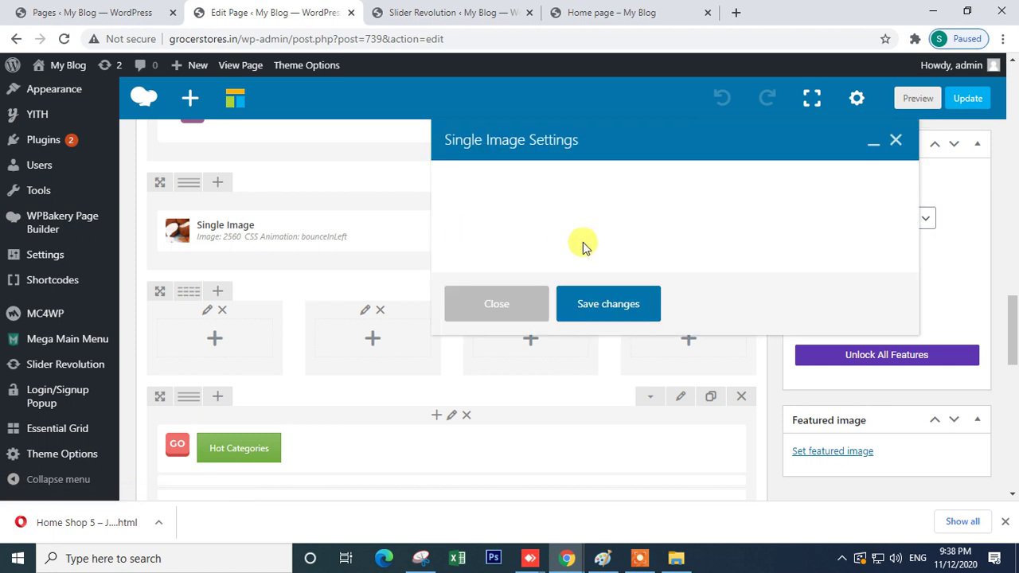
scroll(488, 319, "down", 5)
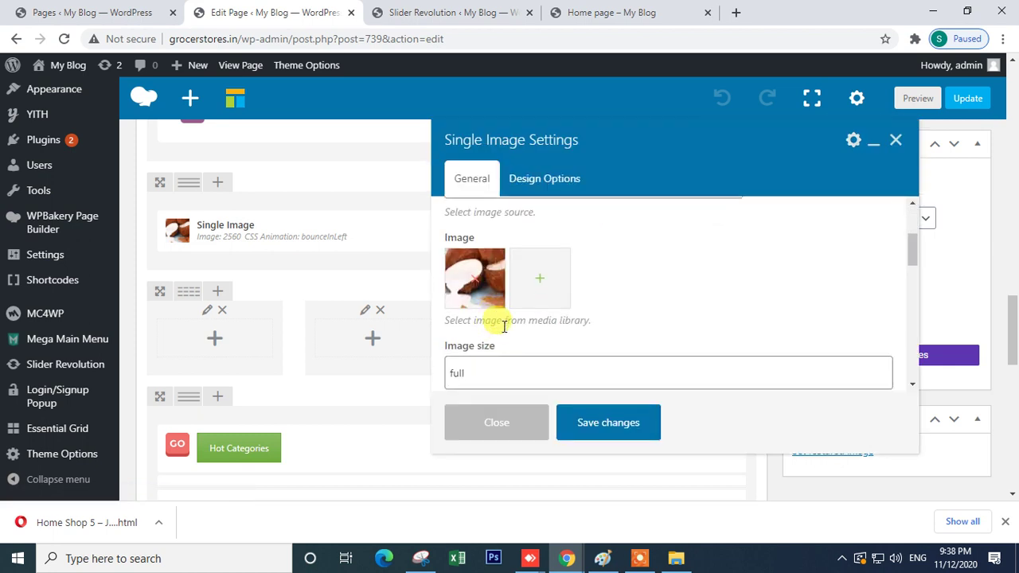
scroll(505, 329, "down", 3)
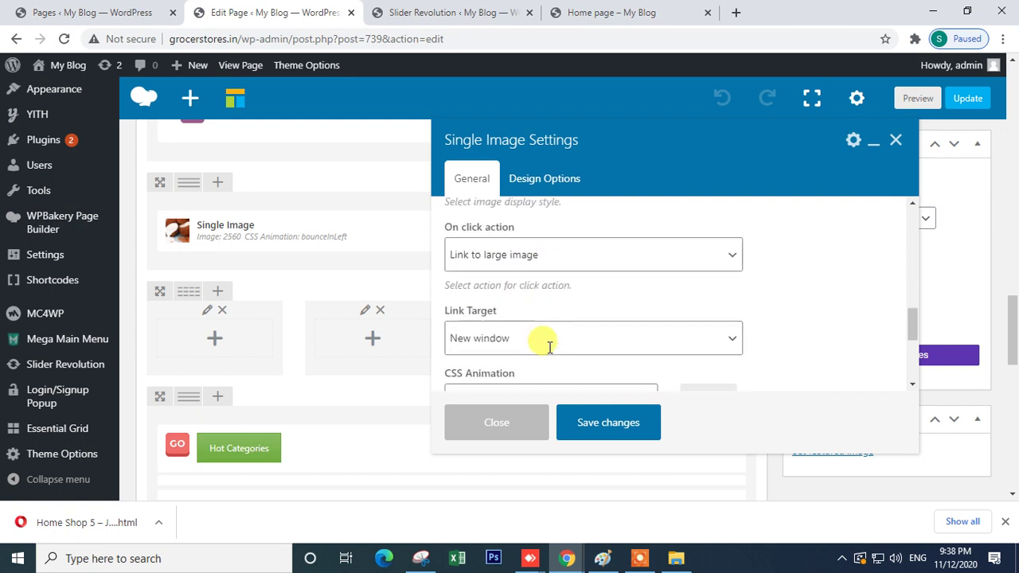
left_click(531, 258)
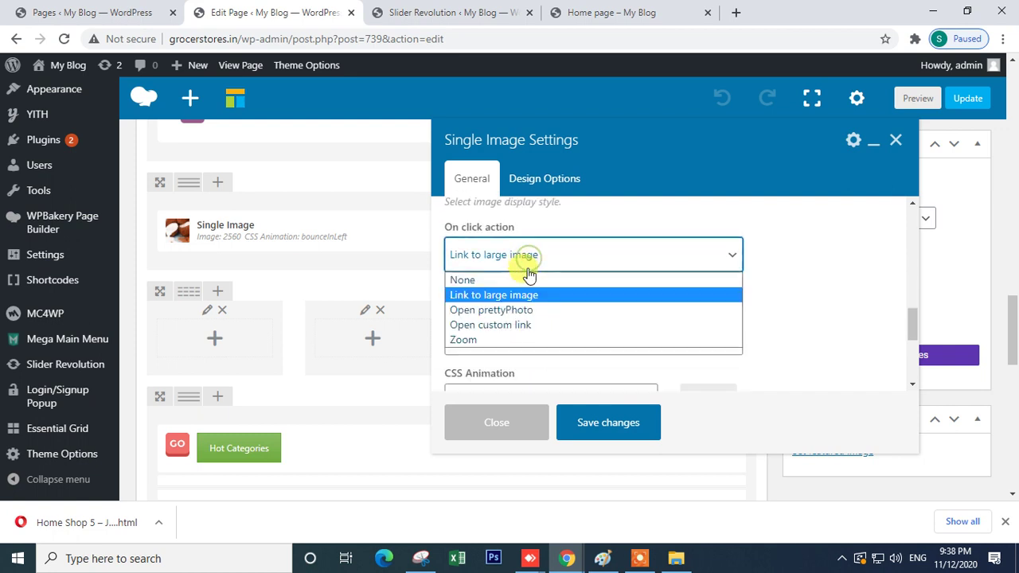
left_click(537, 314)
scroll(661, 339, "down", 2)
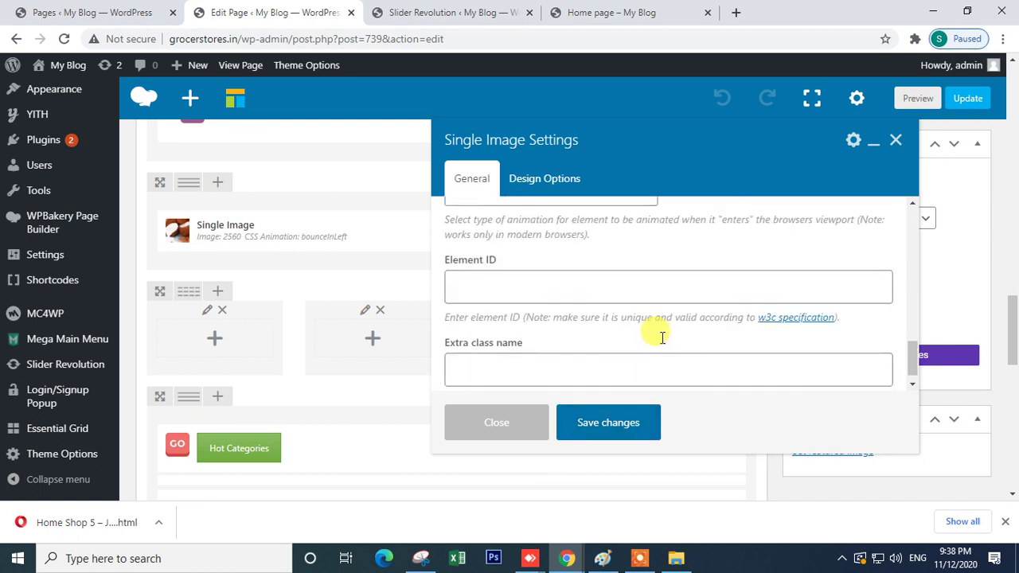
scroll(660, 341, "up", 2)
left_click(539, 336)
left_click(824, 283)
scroll(484, 268, "up", 2)
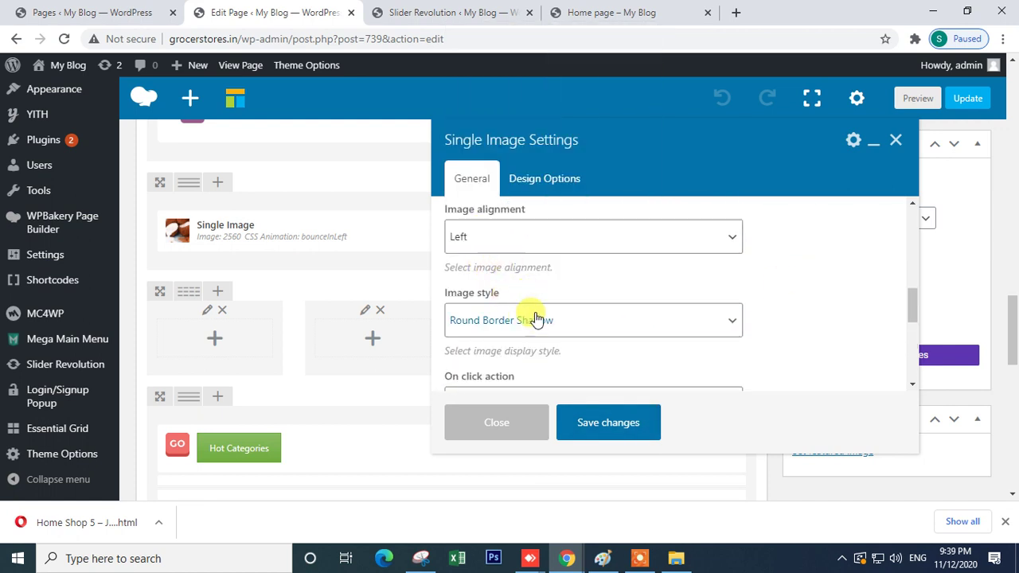
- Set the Image style back to Default and save the image settings
left_click(536, 320)
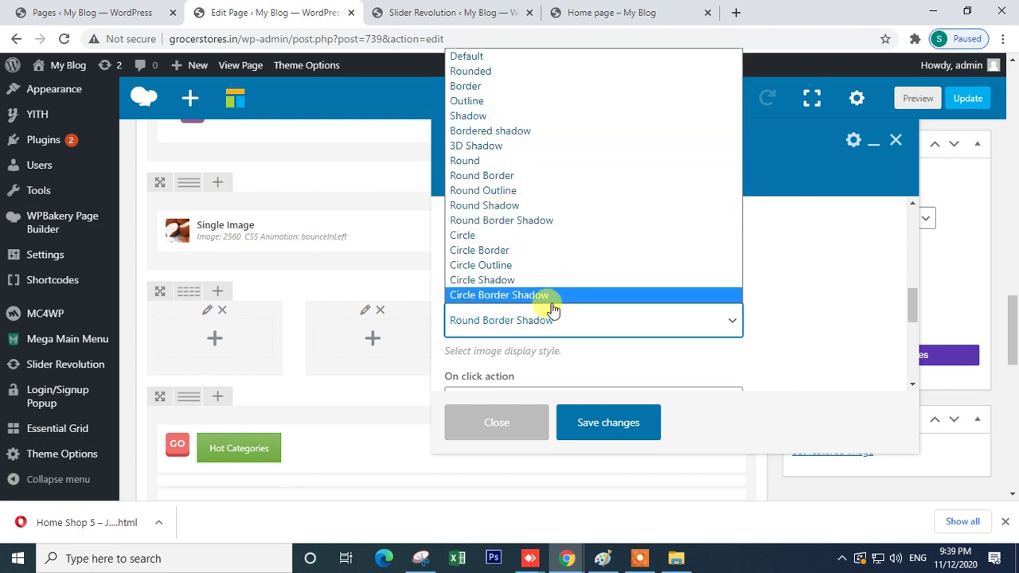
left_click(485, 57)
scroll(625, 346, "down", 5)
left_click(484, 353)
left_click(477, 262)
scroll(527, 321, "up", 2)
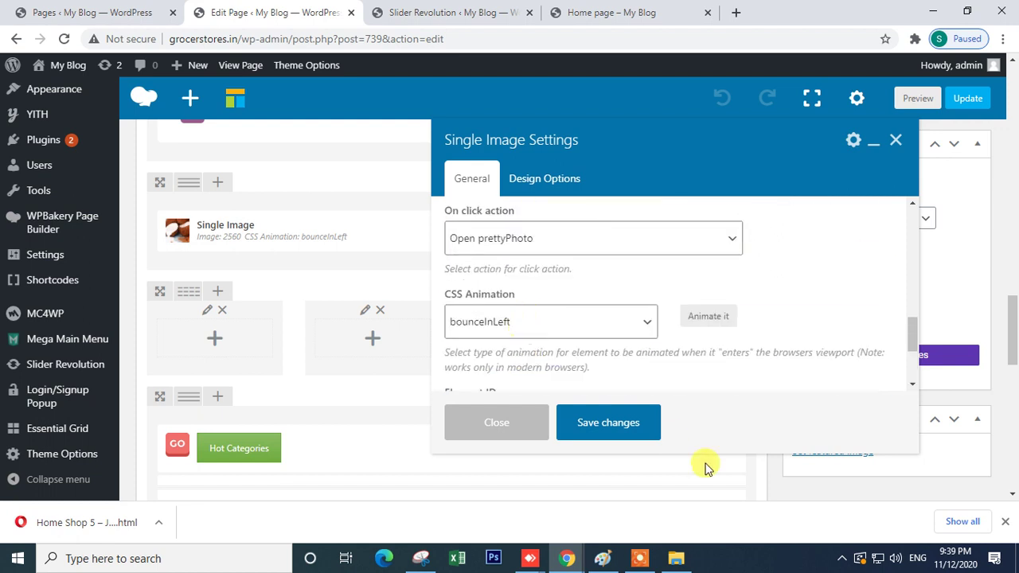
left_click(601, 426)
scroll(1012, 239, "up", 10)
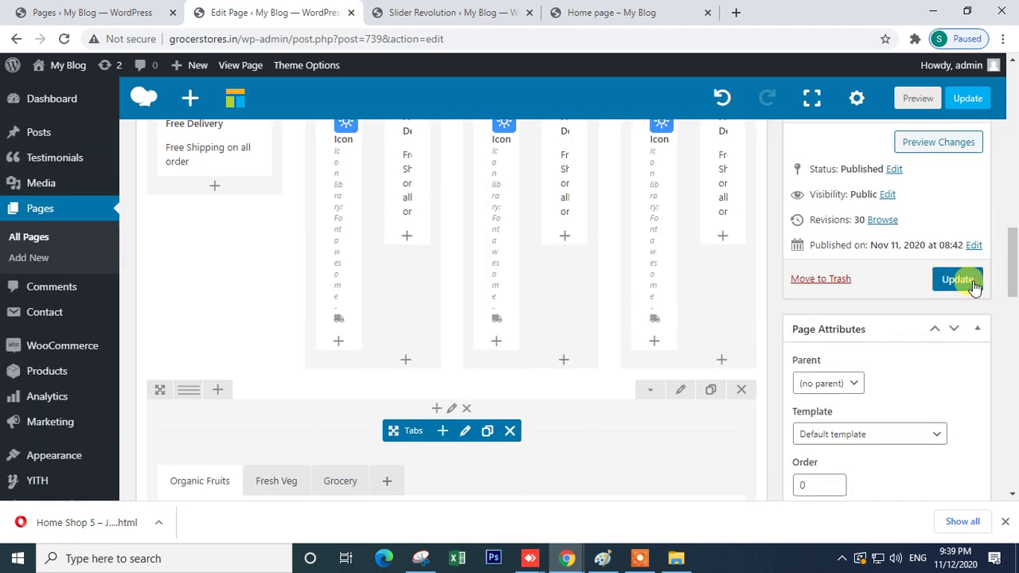
- Update the page, then bring the Home Shop 5 – Javenist demo window forward
left_click(971, 283)
mouse_move(561, 555)
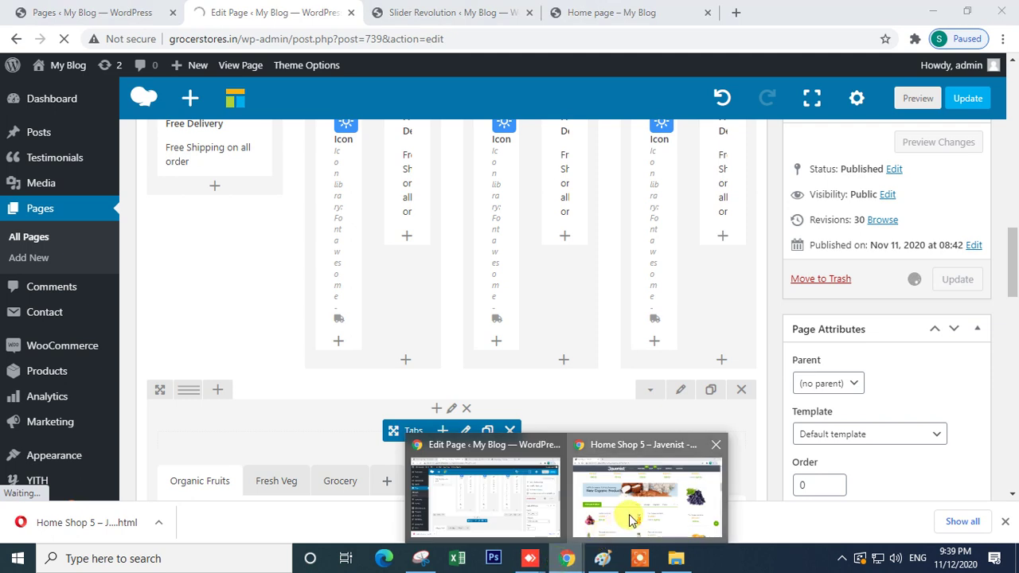
left_click(626, 514)
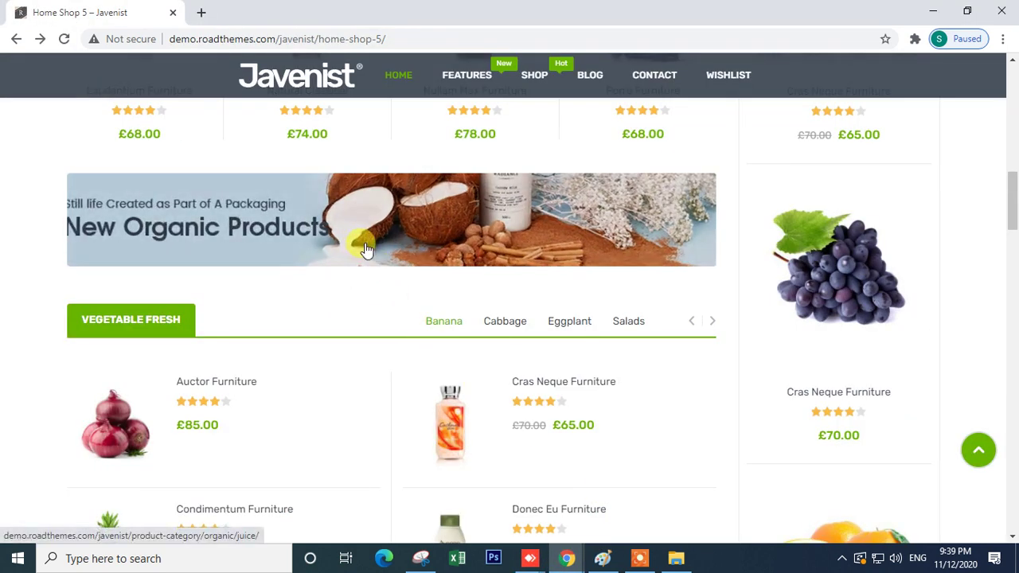
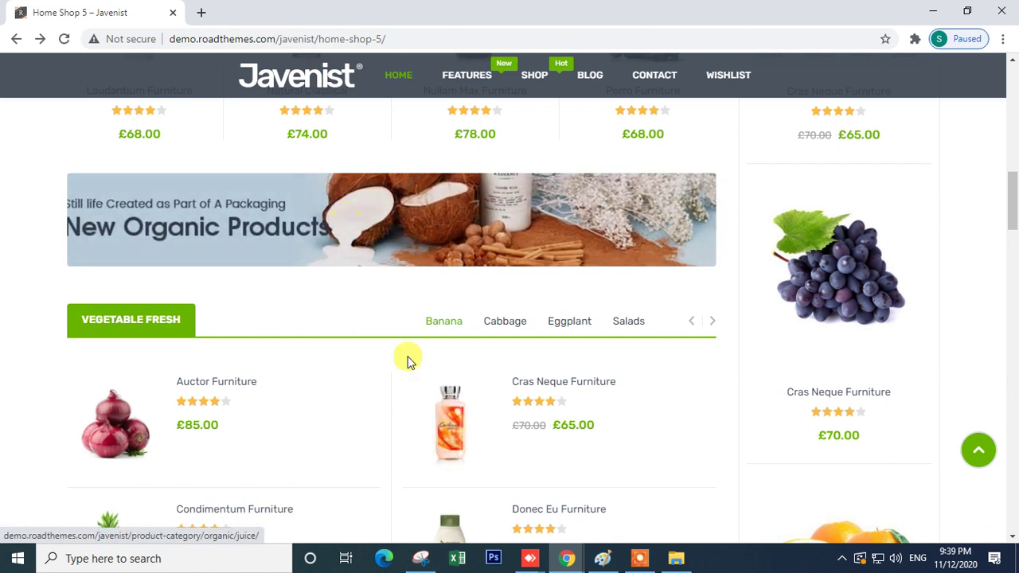
- Load 7stargrocery.com in a new Chrome tab
left_click(202, 13)
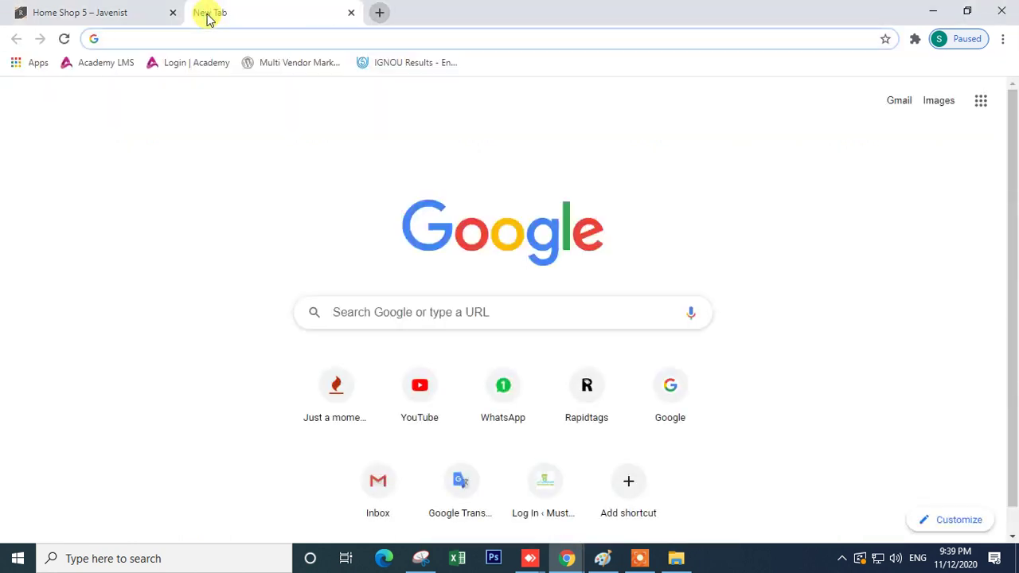
type("7")
key("Return")
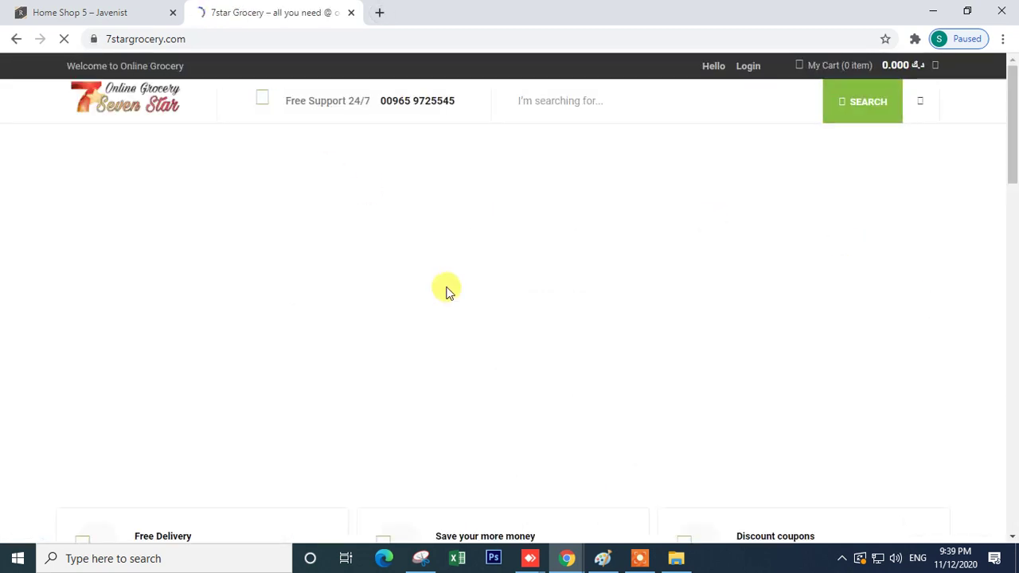
- Scroll through the home page's feature boxes, categories and product sections
scroll(446, 292, "down", 5)
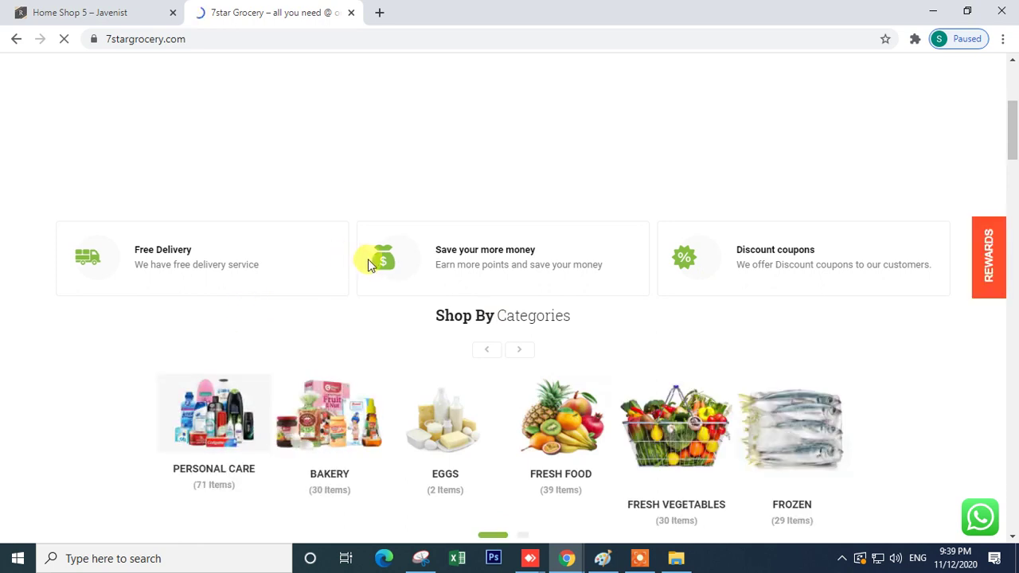
double_click(242, 267)
left_click_drag(737, 250, 950, 268)
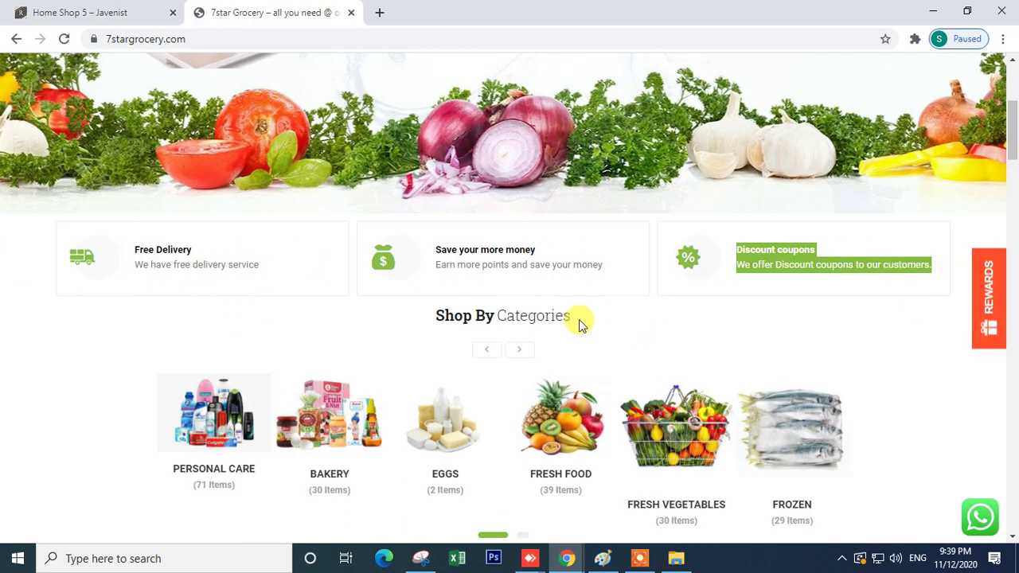
scroll(673, 338, "down", 2)
scroll(478, 318, "down", 3)
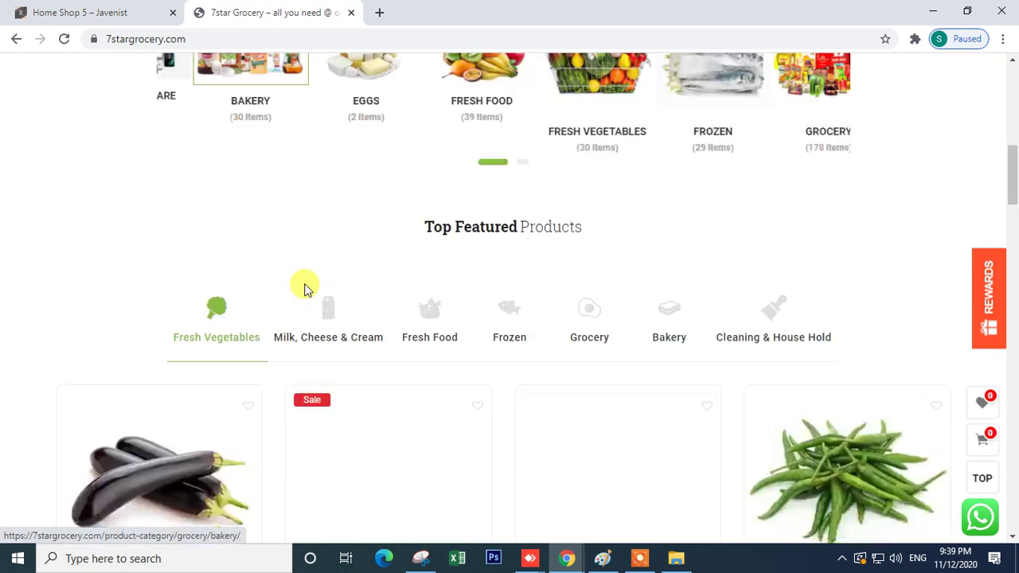
scroll(305, 289, "down", 4)
scroll(305, 289, "up", 3)
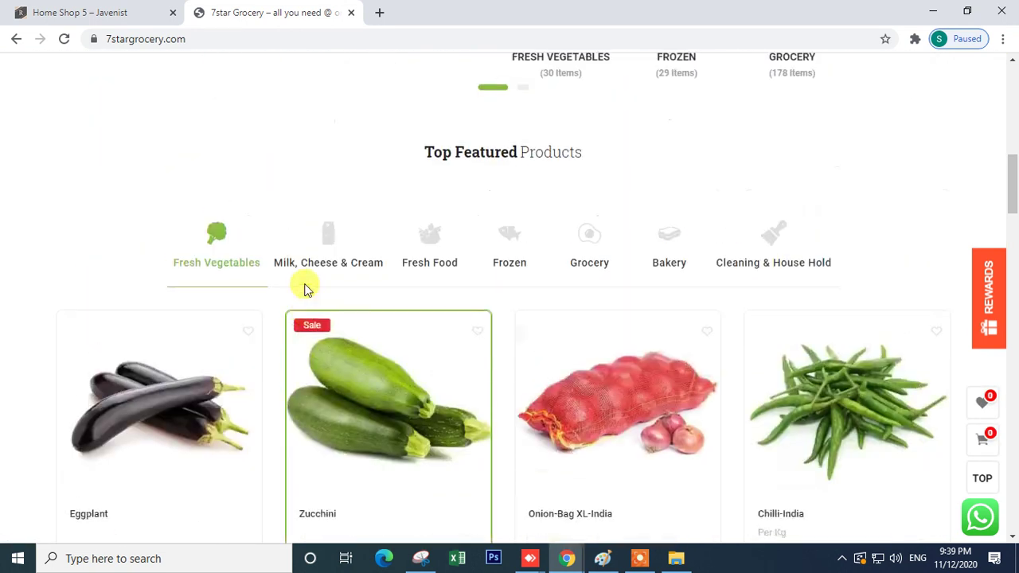
scroll(342, 355, "down", 4)
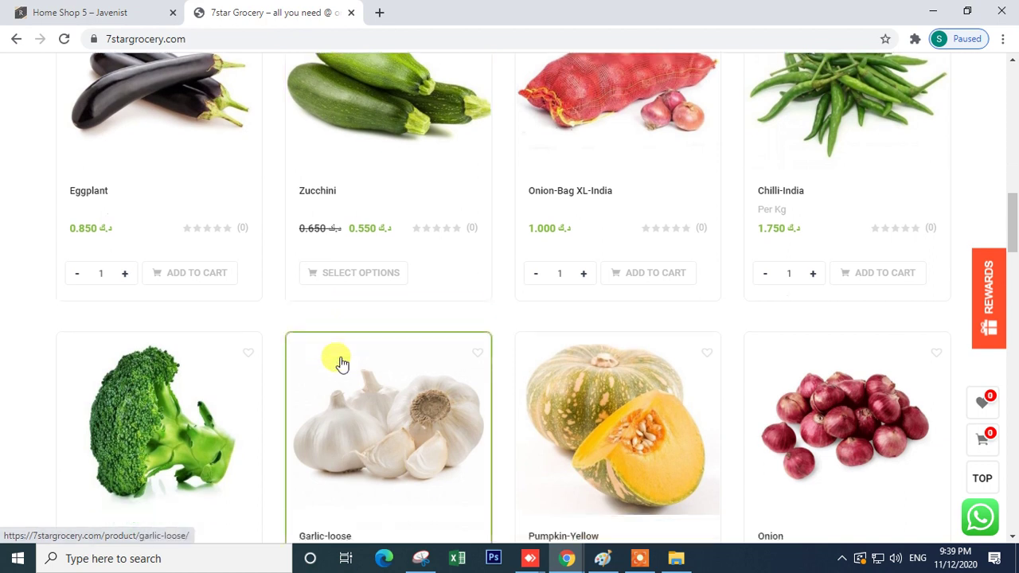
scroll(342, 363, "up", 4)
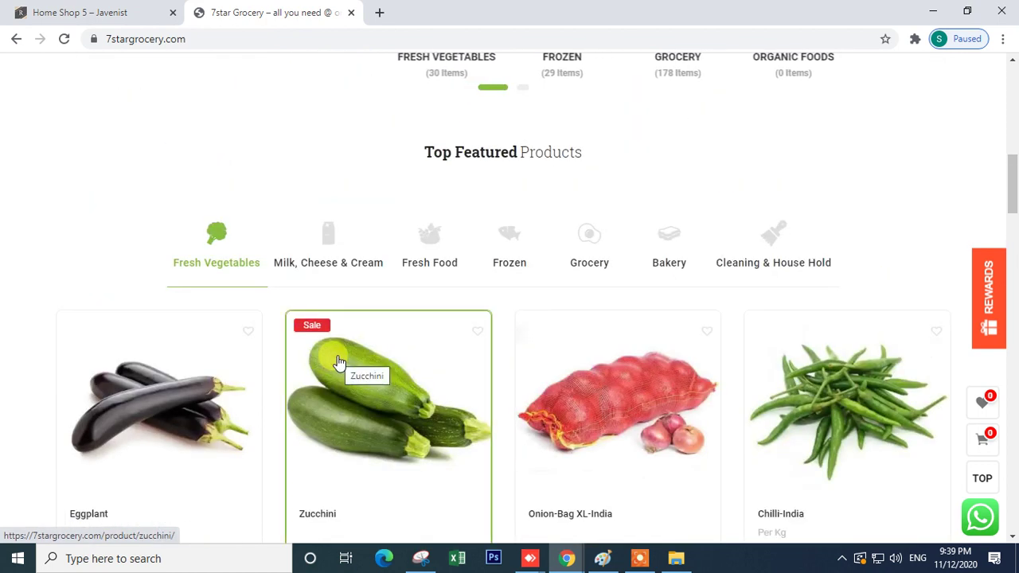
scroll(334, 360, "down", 4)
scroll(329, 360, "down", 4)
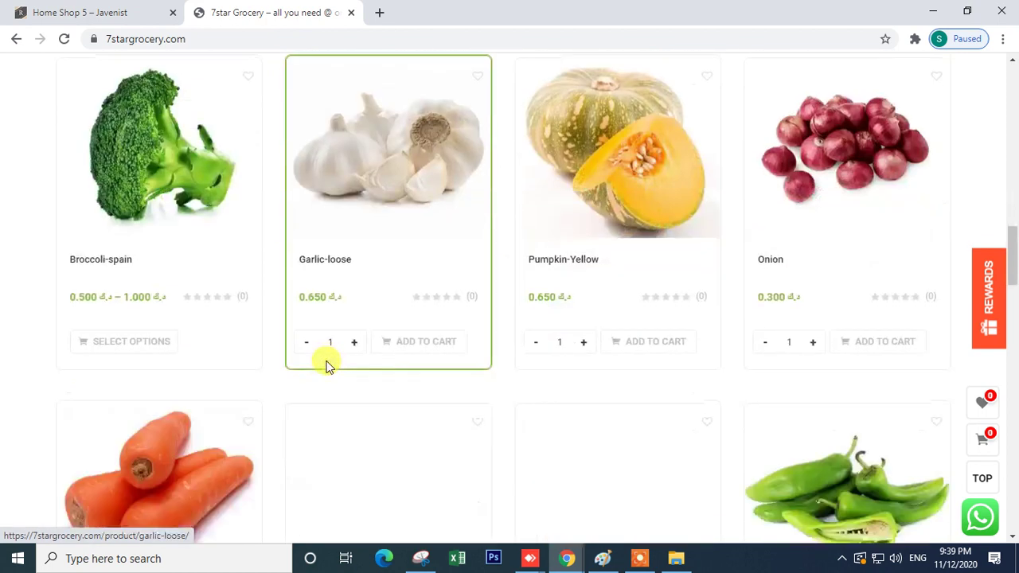
scroll(325, 362, "down", 7)
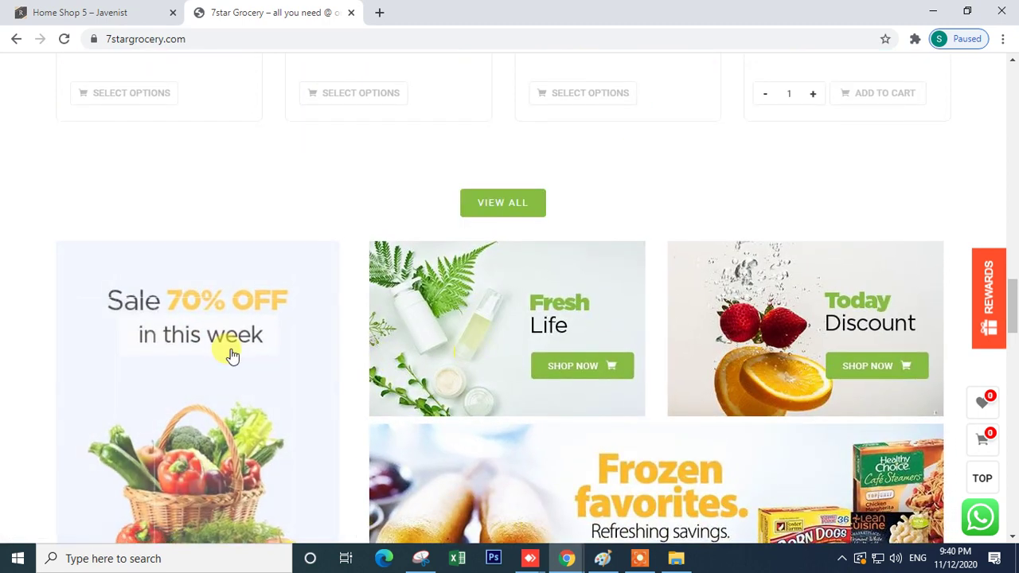
scroll(231, 356, "down", 4)
scroll(175, 254, "up", 1)
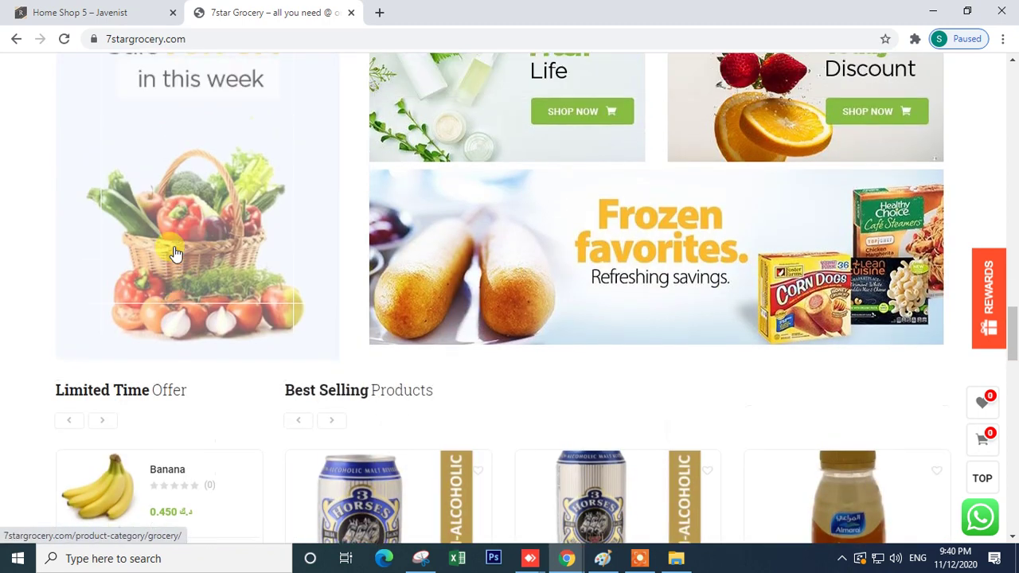
scroll(175, 253, "up", 2)
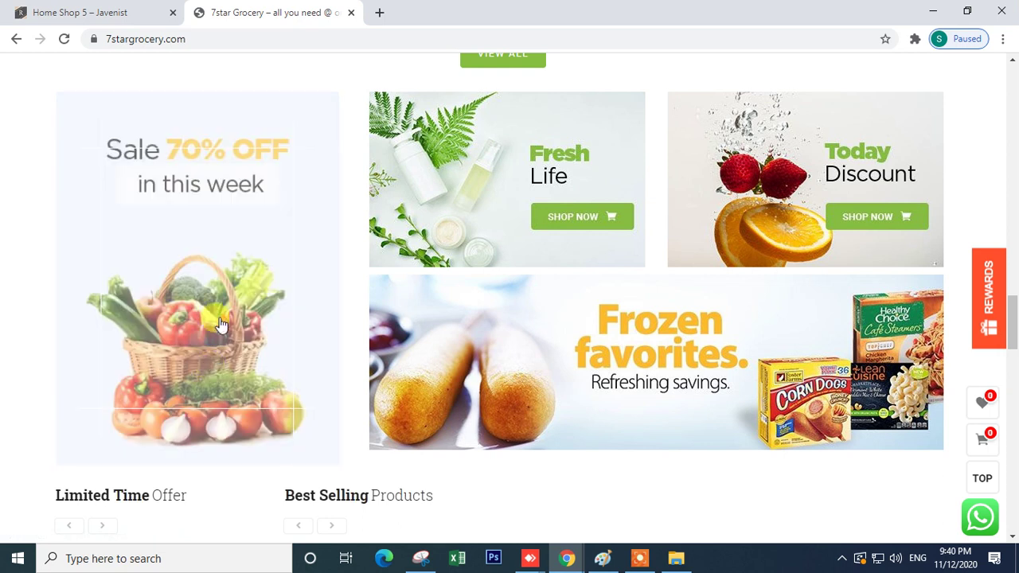
scroll(151, 329, "up", 3)
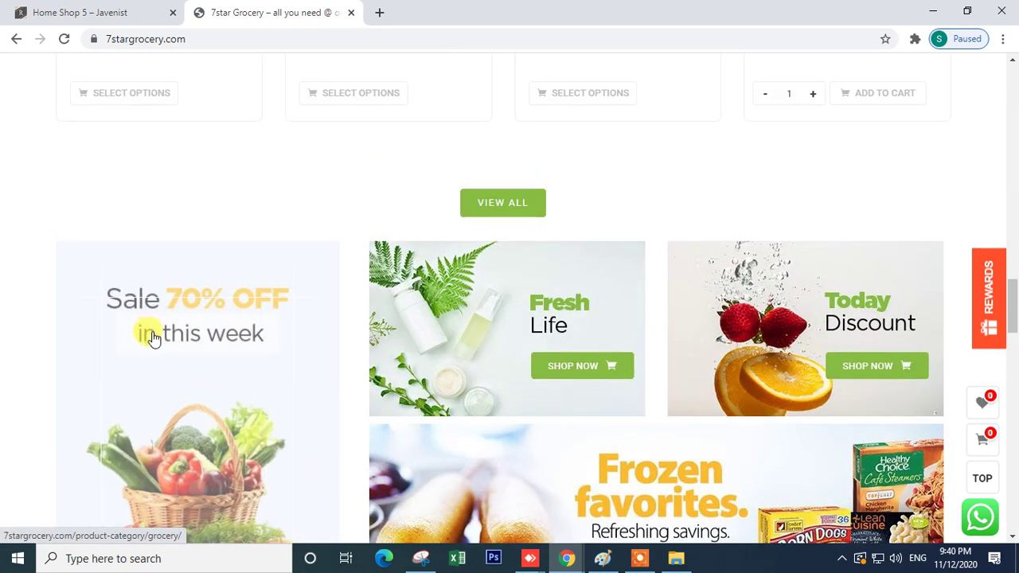
scroll(156, 335, "up", 10)
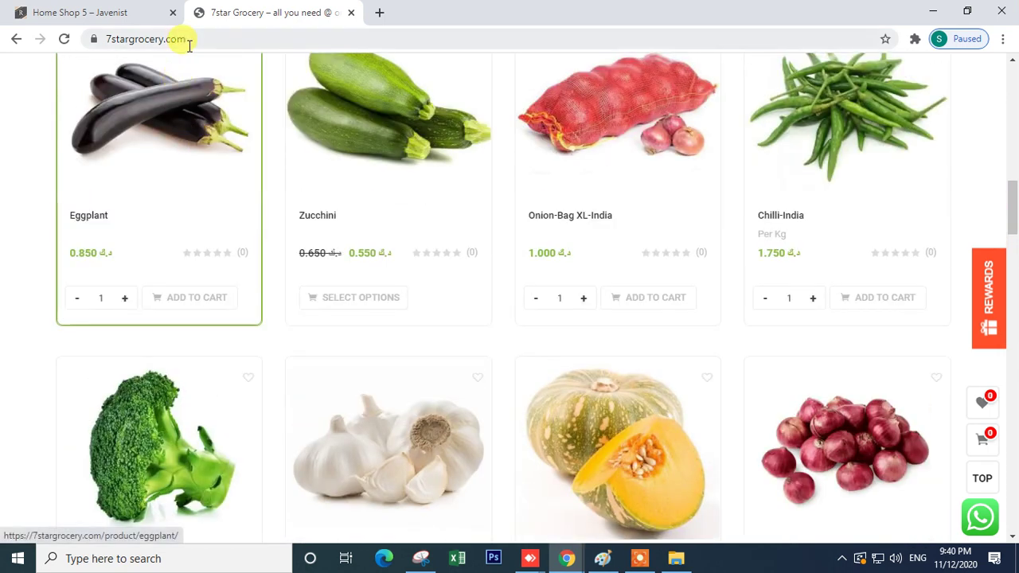
left_click(210, 37)
- Go to the site's /admin login page and sign in with the saved credentials
left_click(211, 39)
type("/adm")
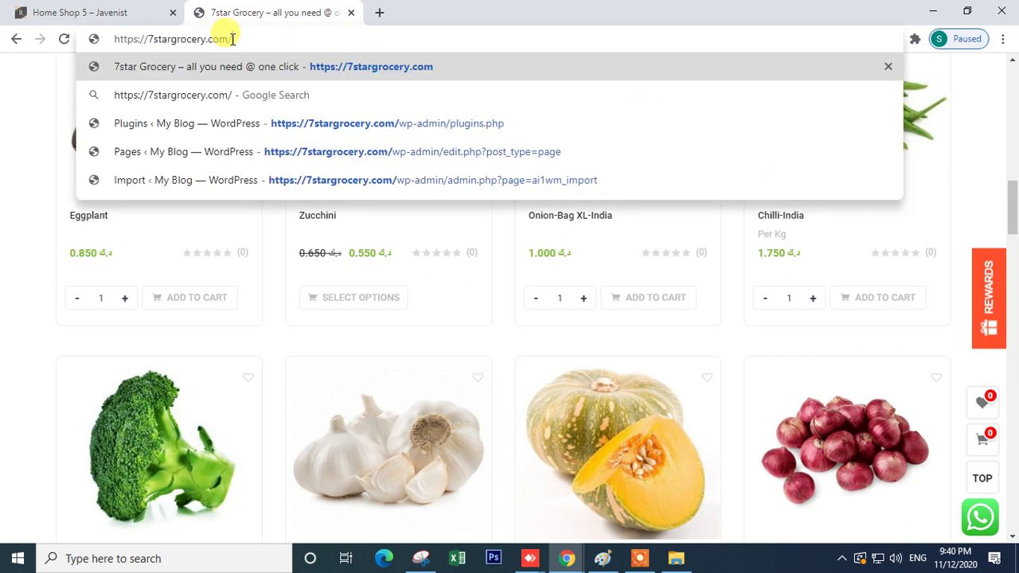
type("in")
key("Return")
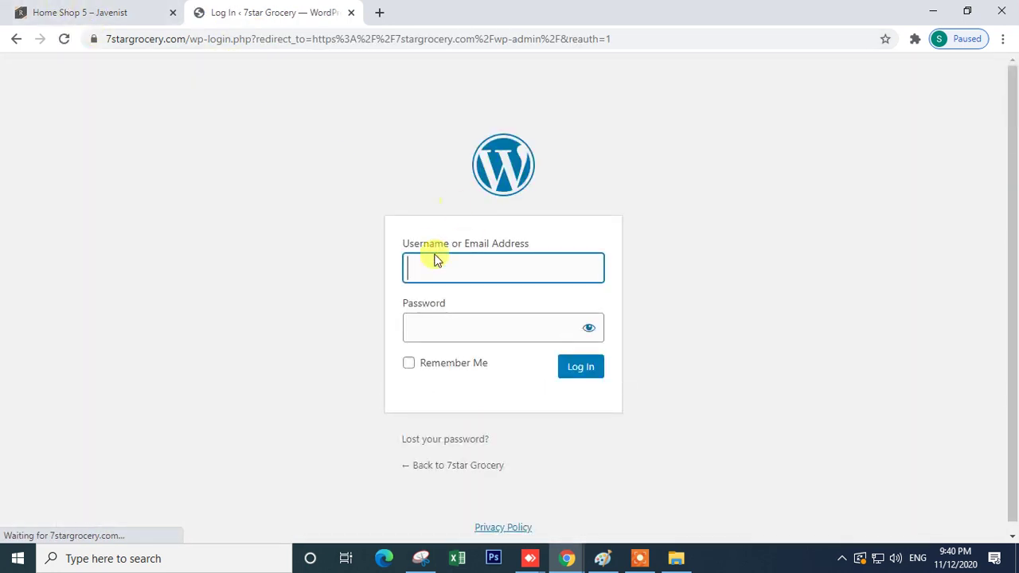
type("c")
left_click(444, 298)
left_click(431, 330)
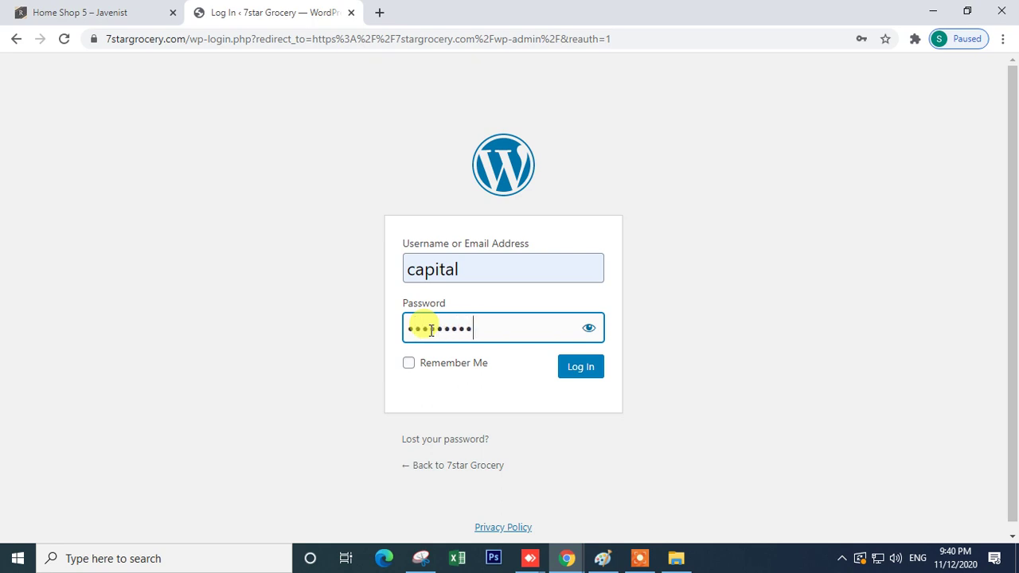
left_click(572, 371)
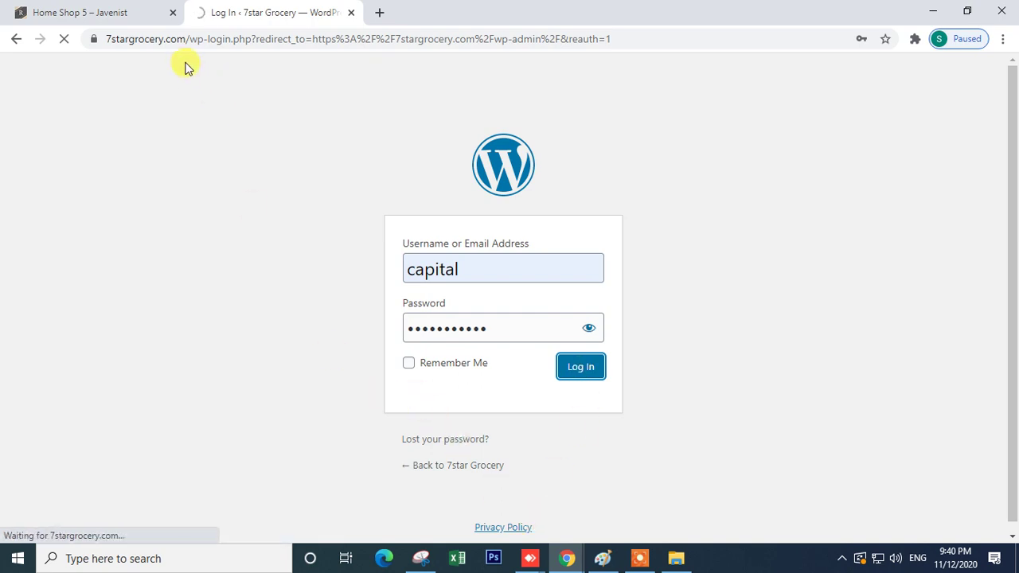
- From the Pages list, open the Home page editor in a new tab
left_click_drag(183, 39, 31, 37)
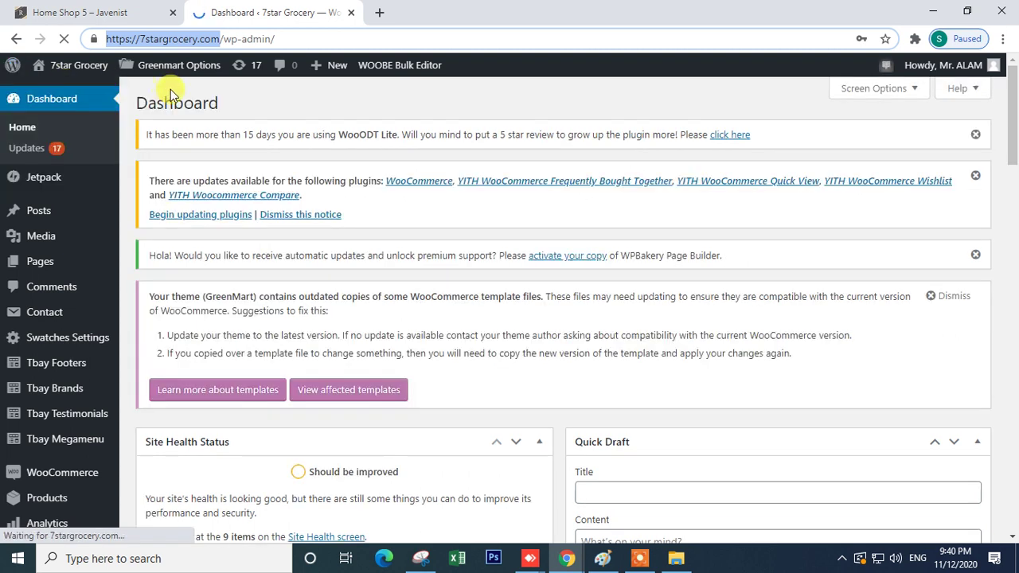
left_click(69, 262)
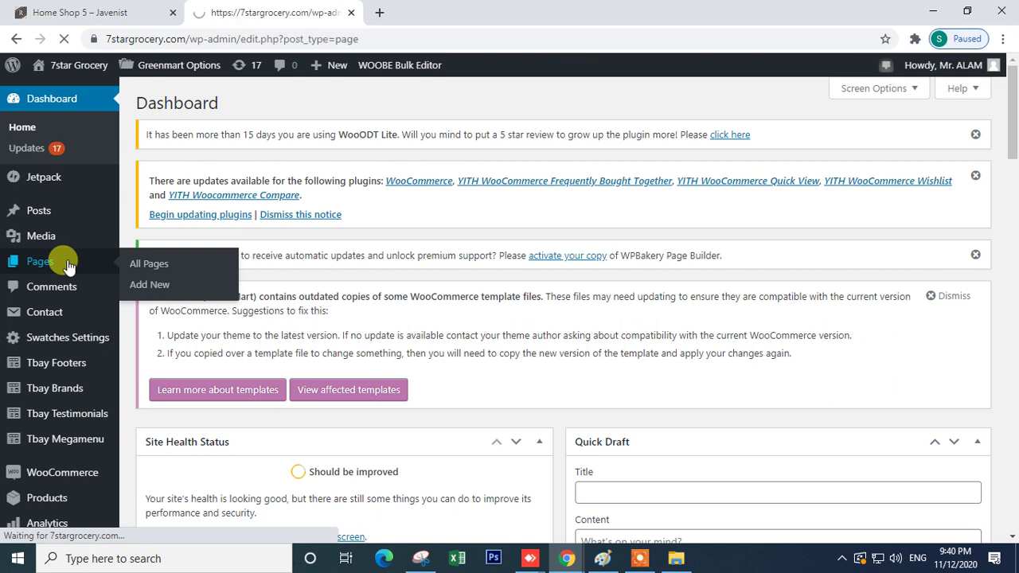
scroll(370, 390, "down", 3)
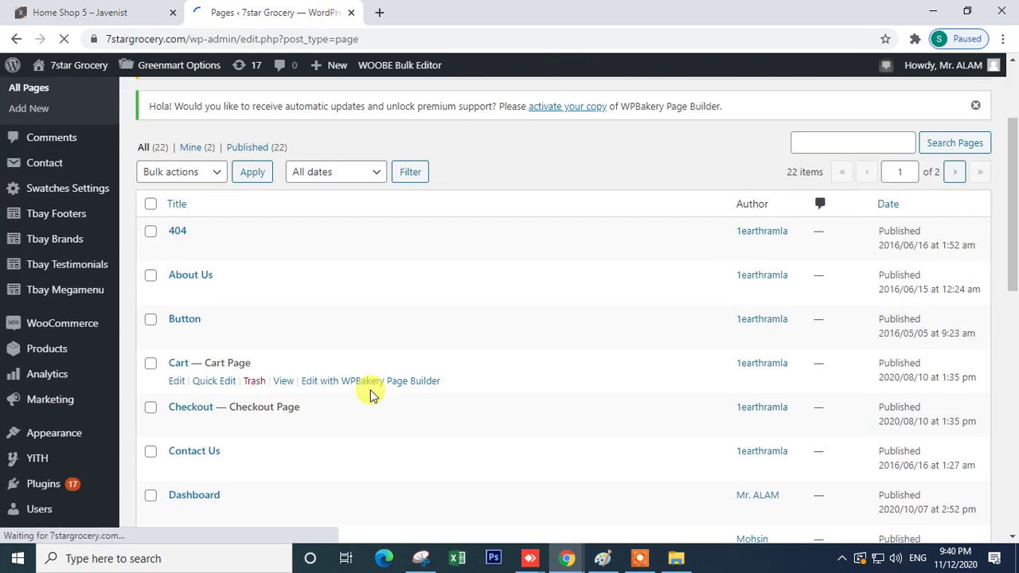
scroll(370, 393, "down", 1)
scroll(176, 334, "down", 2)
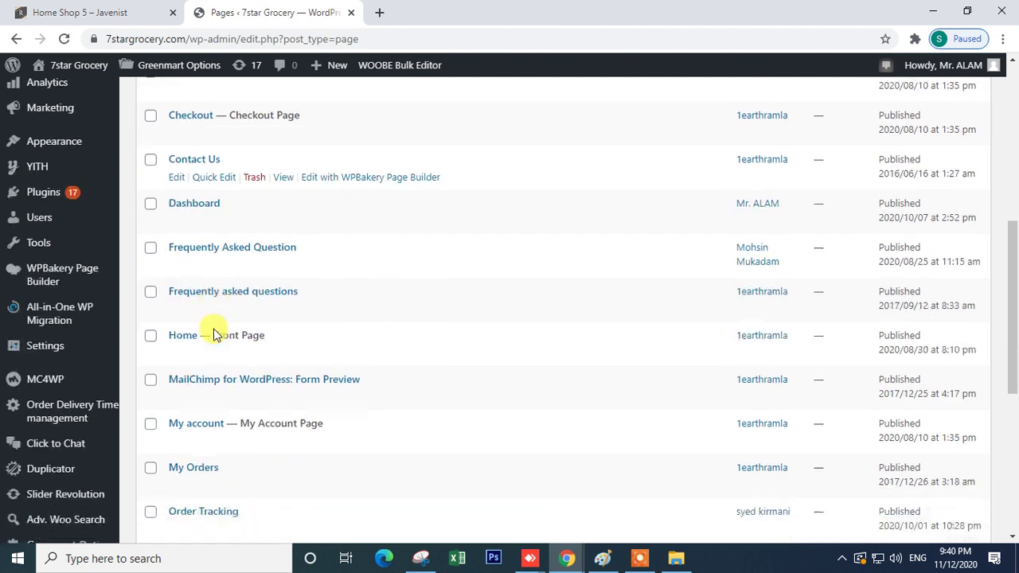
right_click(175, 348)
left_click(199, 361)
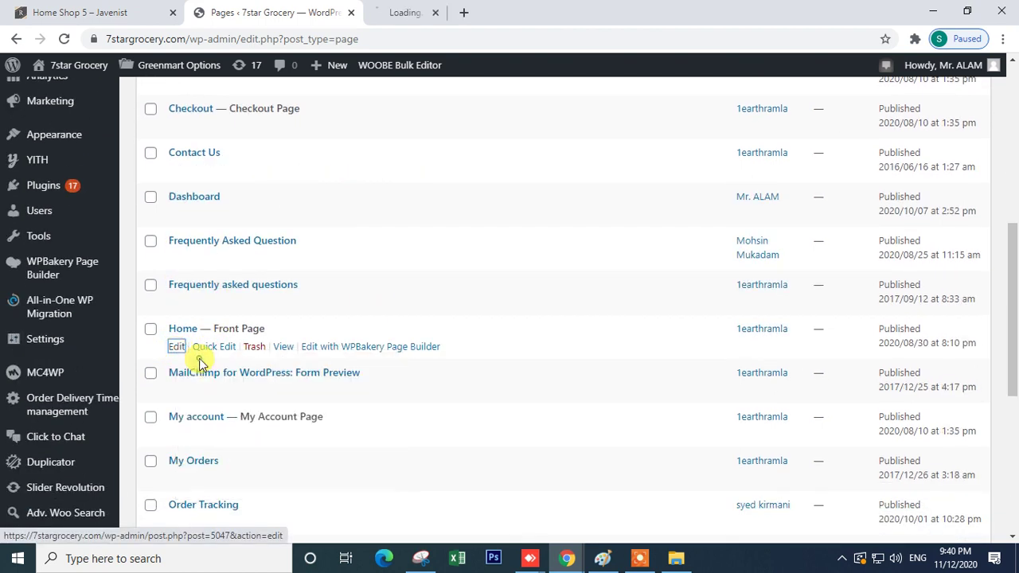
left_click(398, 11)
left_click(335, 12)
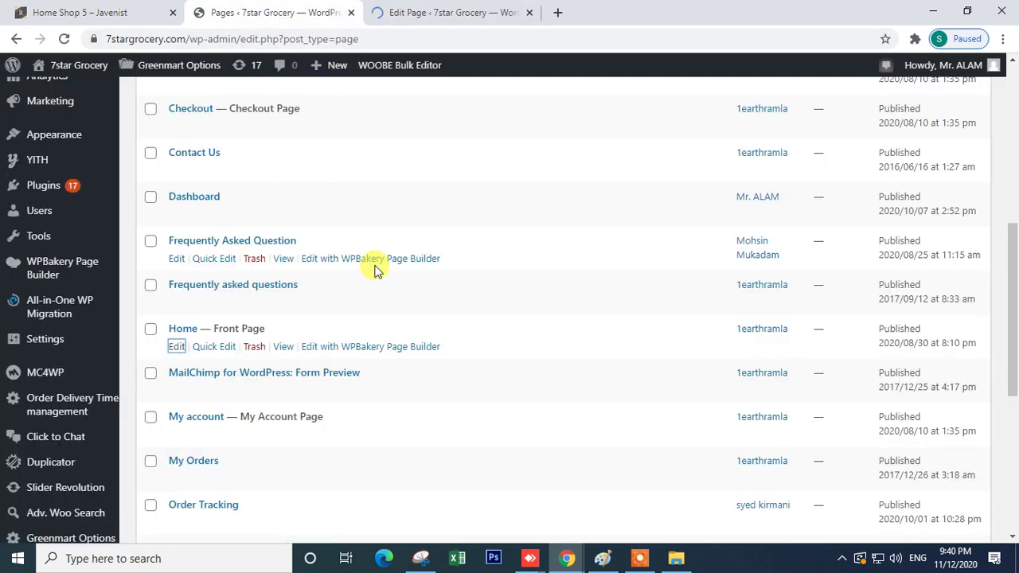
left_click(446, 12)
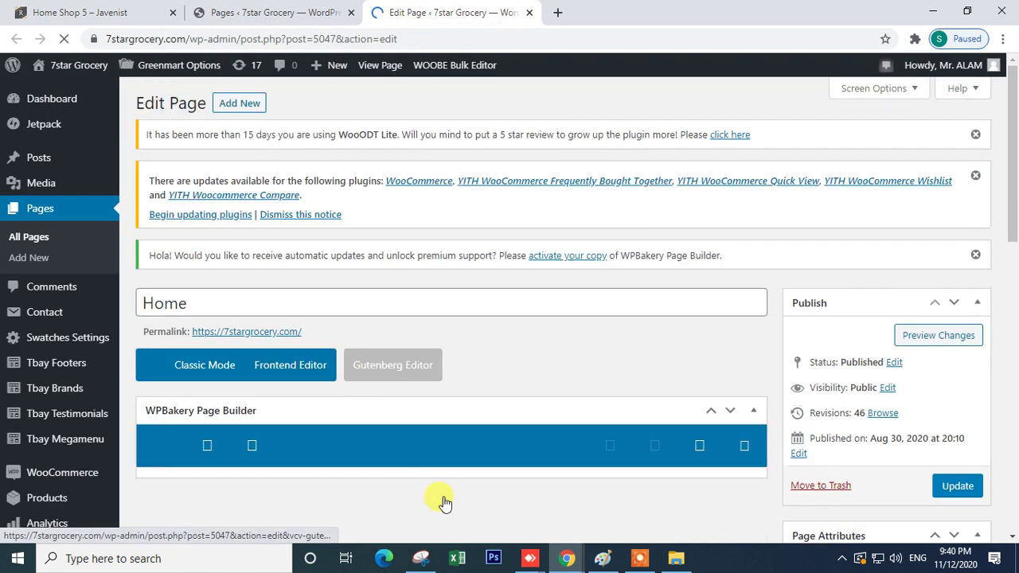
- Scroll through the WPBakery Home page editor's elements
scroll(336, 411, "down", 4)
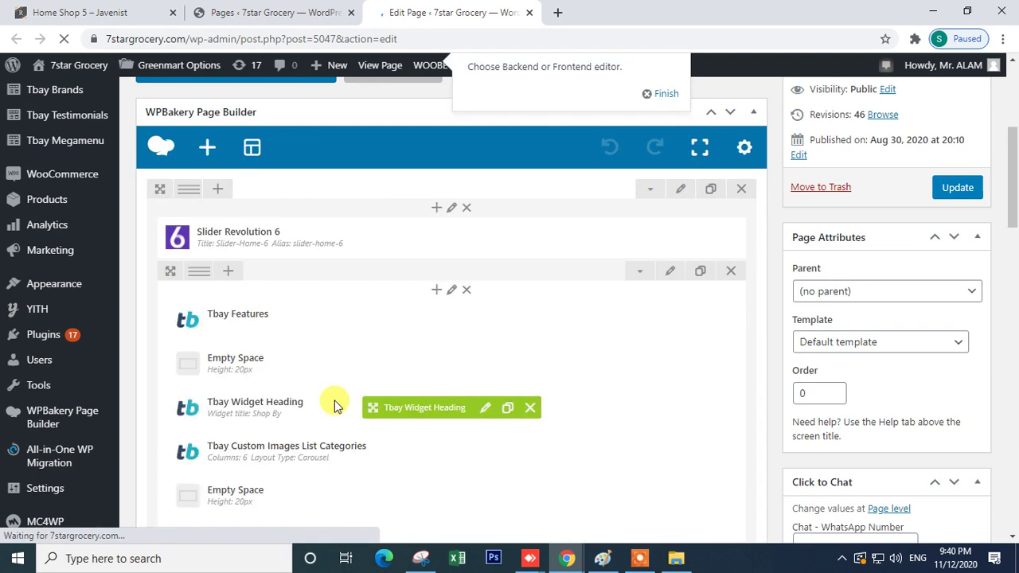
scroll(337, 405, "down", 2)
scroll(318, 302, "up", 2)
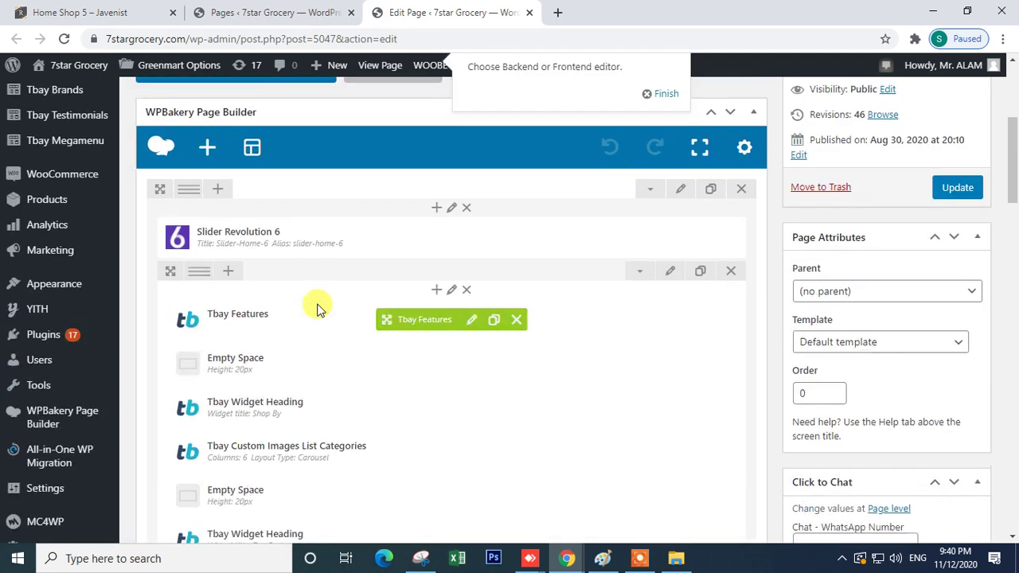
scroll(318, 265, "down", 8)
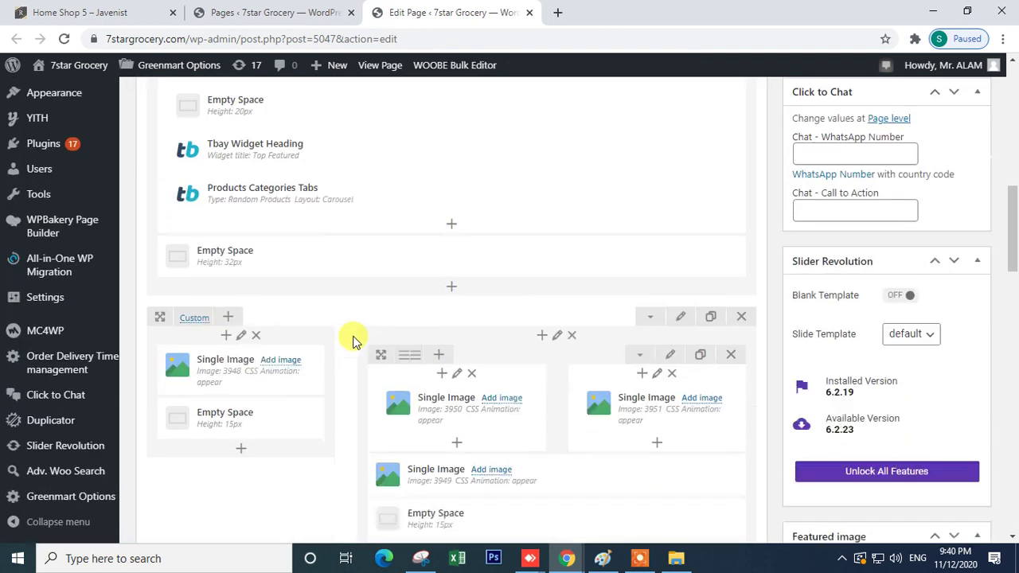
scroll(350, 380, "up", 8)
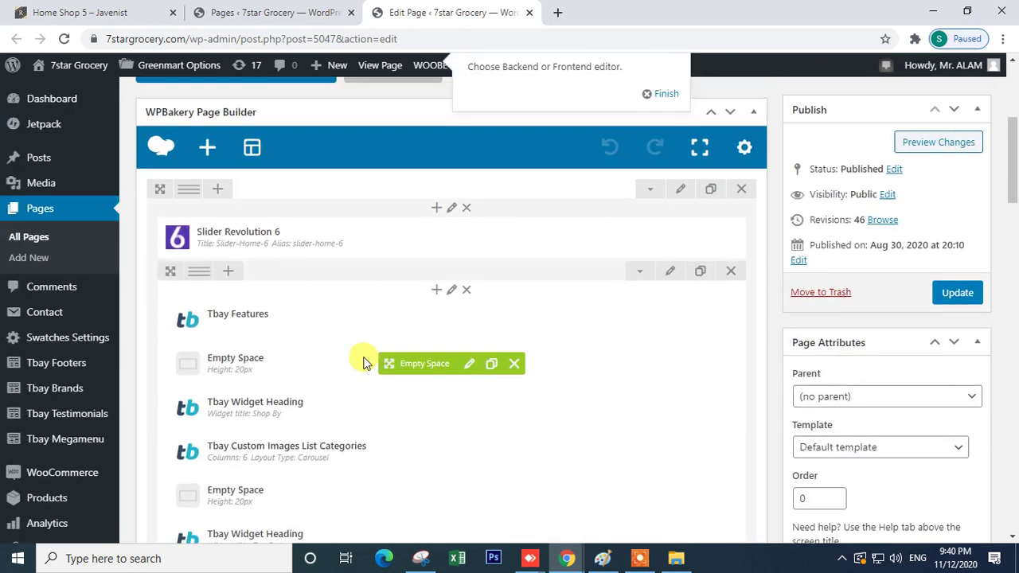
scroll(363, 363, "down", 2)
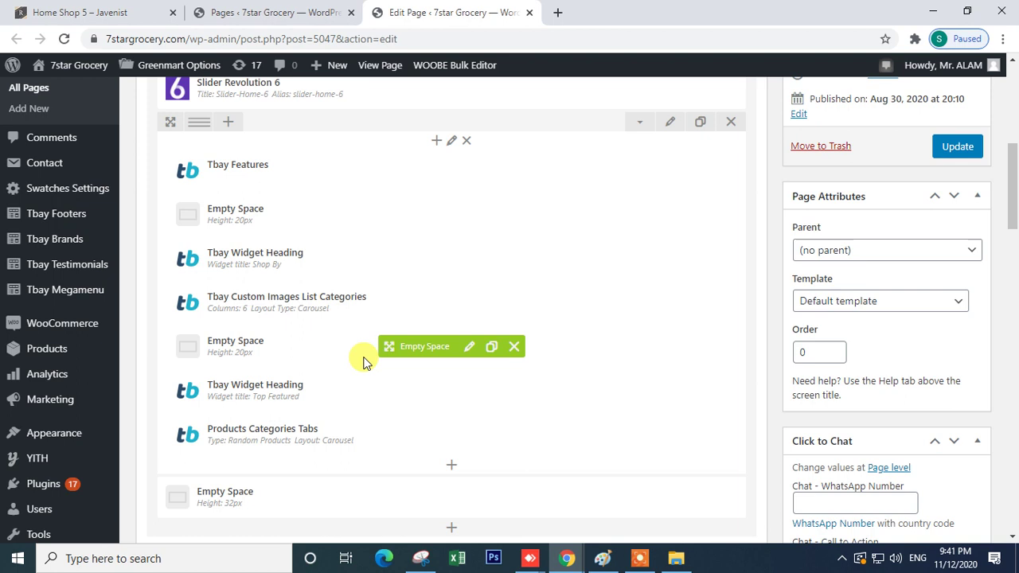
scroll(363, 363, "up", 2)
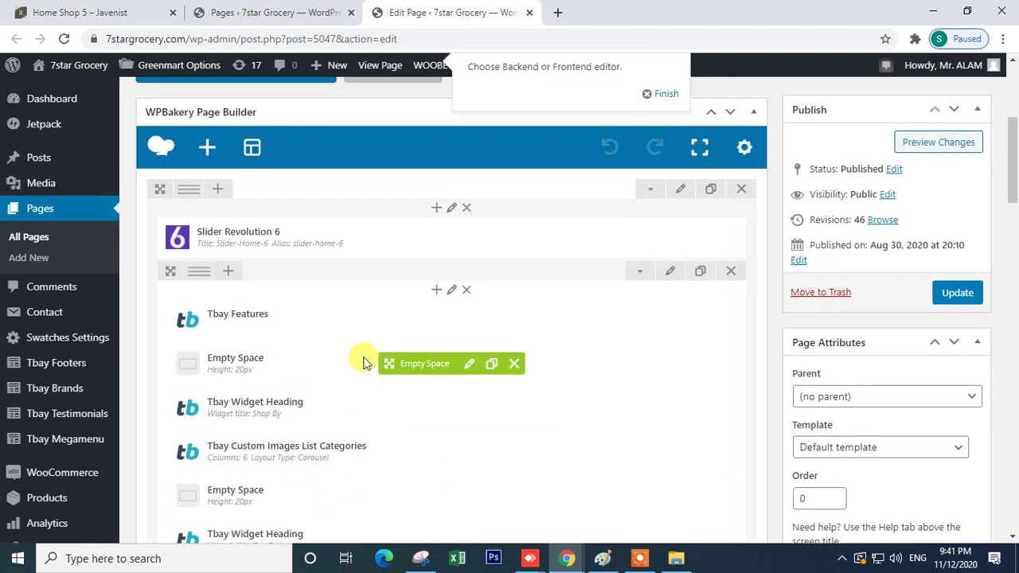
- Open the Visit Store link in a new tab and switch to it
mouse_move(50, 64)
right_click(57, 92)
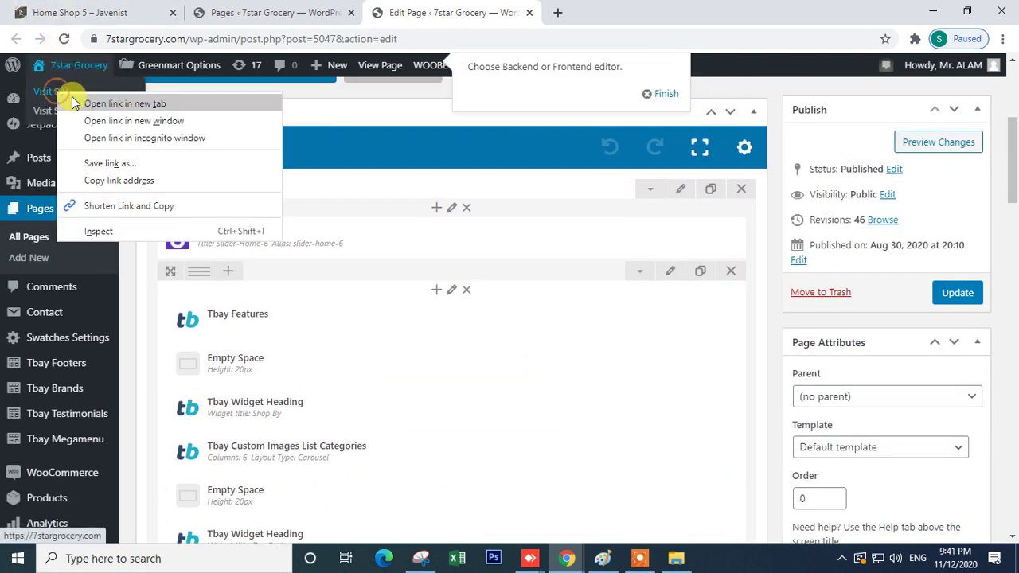
left_click(73, 102)
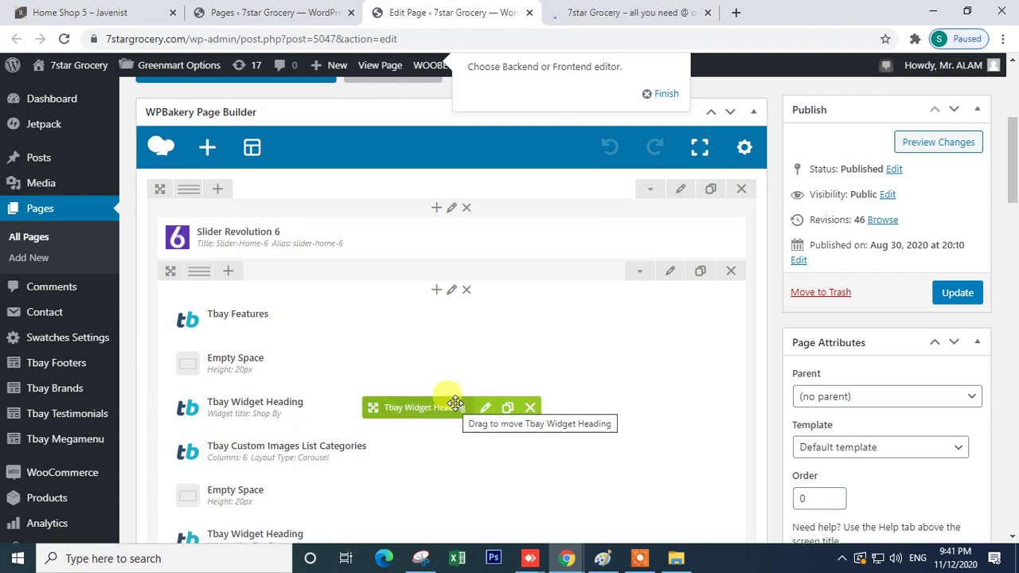
scroll(455, 402, "down", 4)
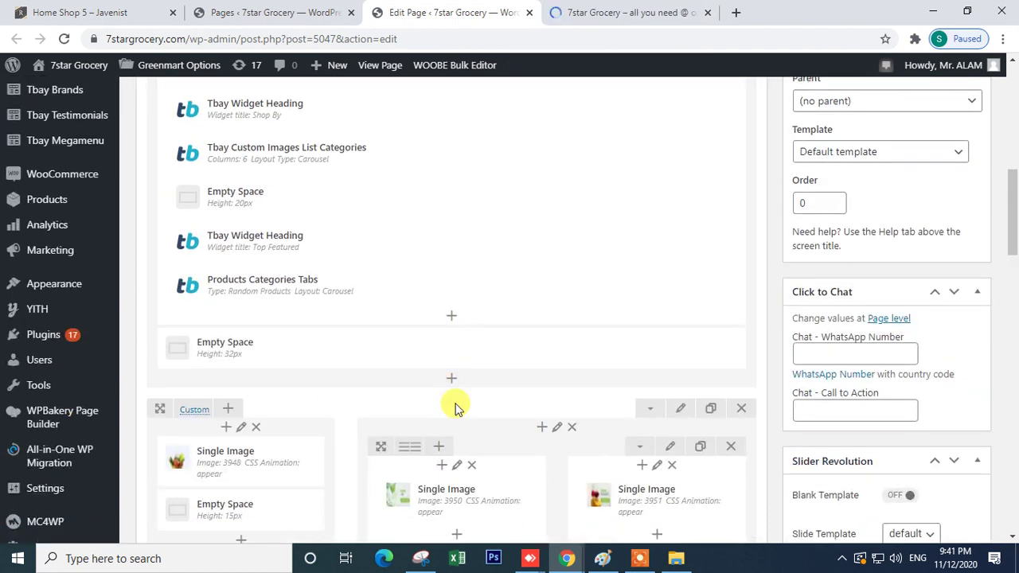
scroll(454, 406, "down", 5)
scroll(442, 350, "up", 10)
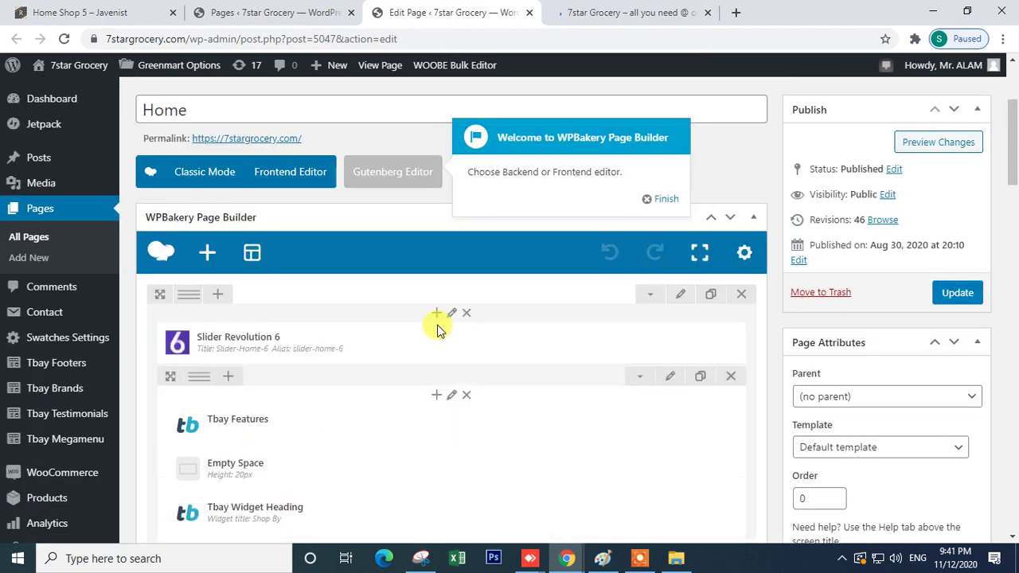
scroll(437, 329, "up", 3)
scroll(429, 442, "down", 2)
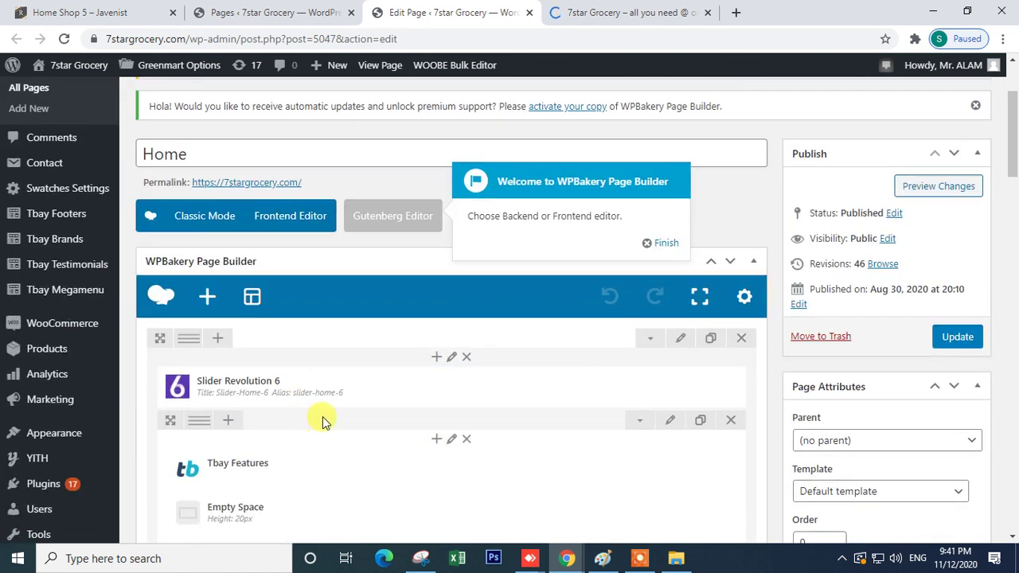
scroll(325, 420, "down", 2)
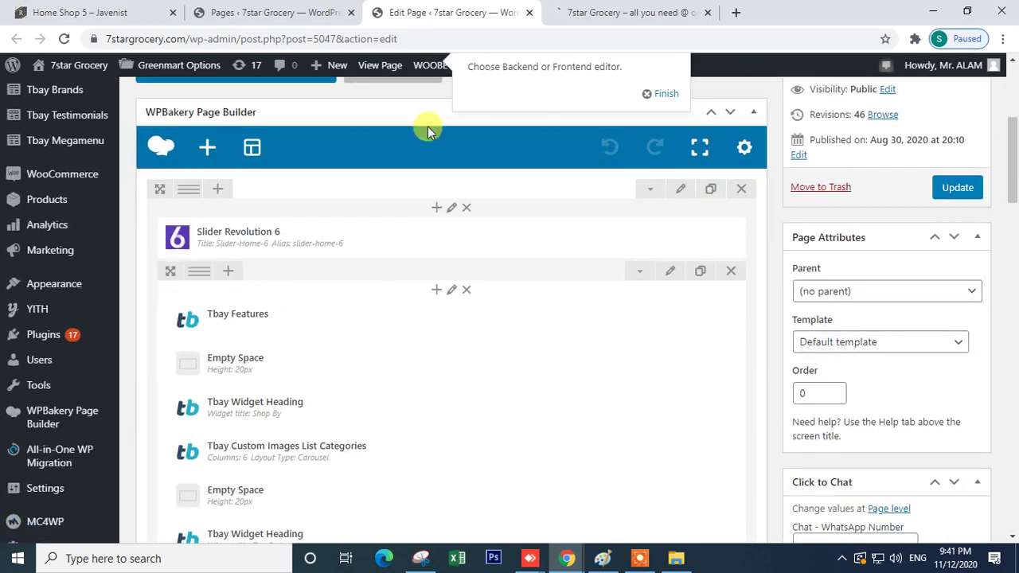
left_click(570, 12)
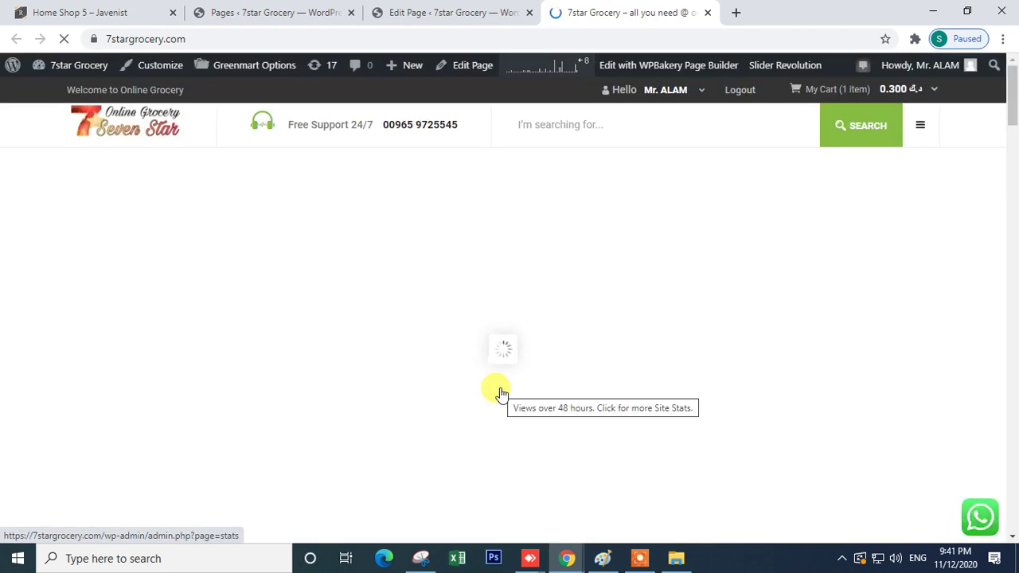
- Select the Discount coupons feature text and Shop By Categories heading, then return to the editor
scroll(493, 393, "down", 4)
left_click_drag(11, 292, 936, 288)
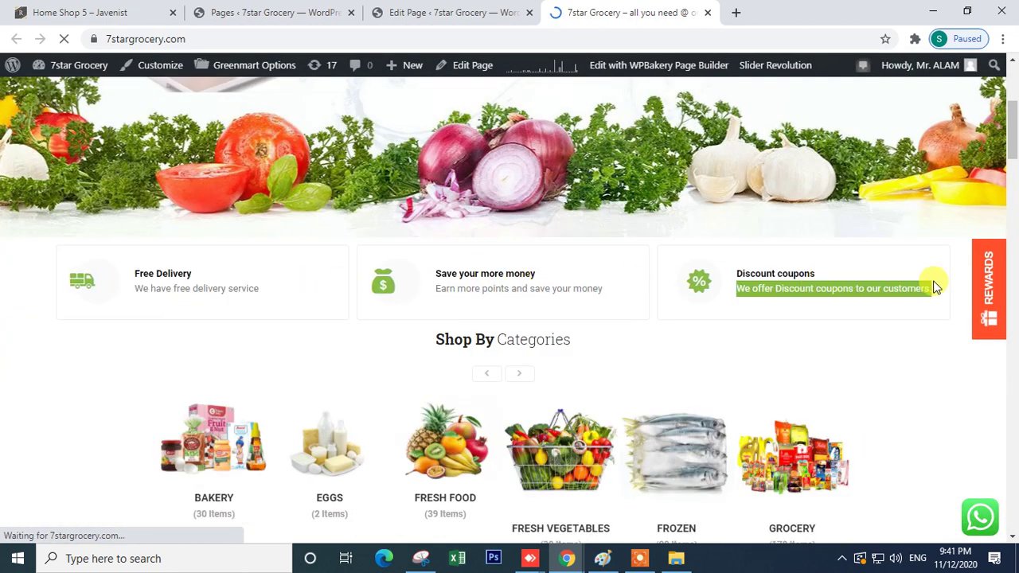
triple_click(468, 340)
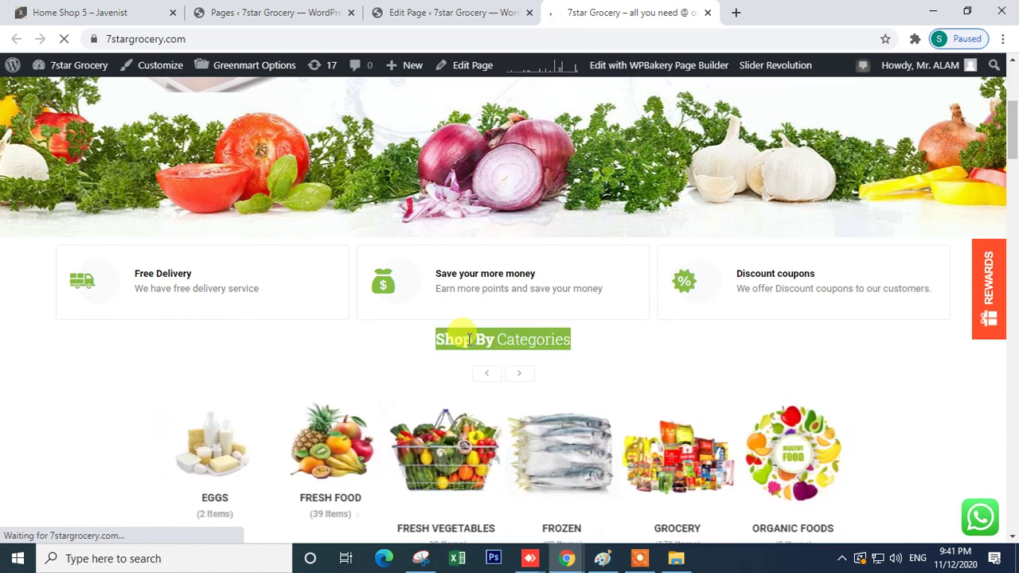
left_click(422, 11)
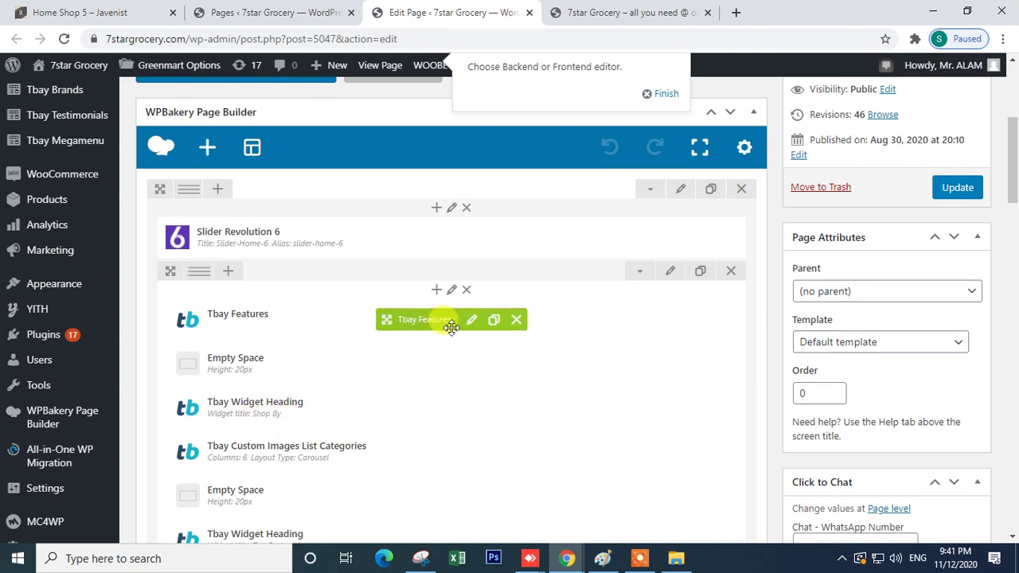
- Open the Tbay Features settings and inspect the Free Delivery item's title
left_click(468, 322)
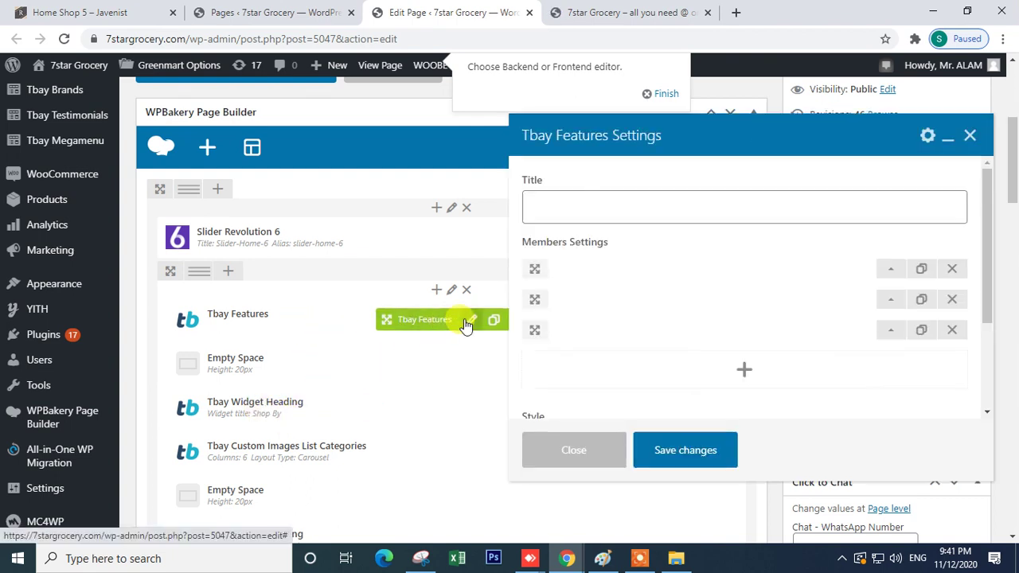
left_click(892, 273)
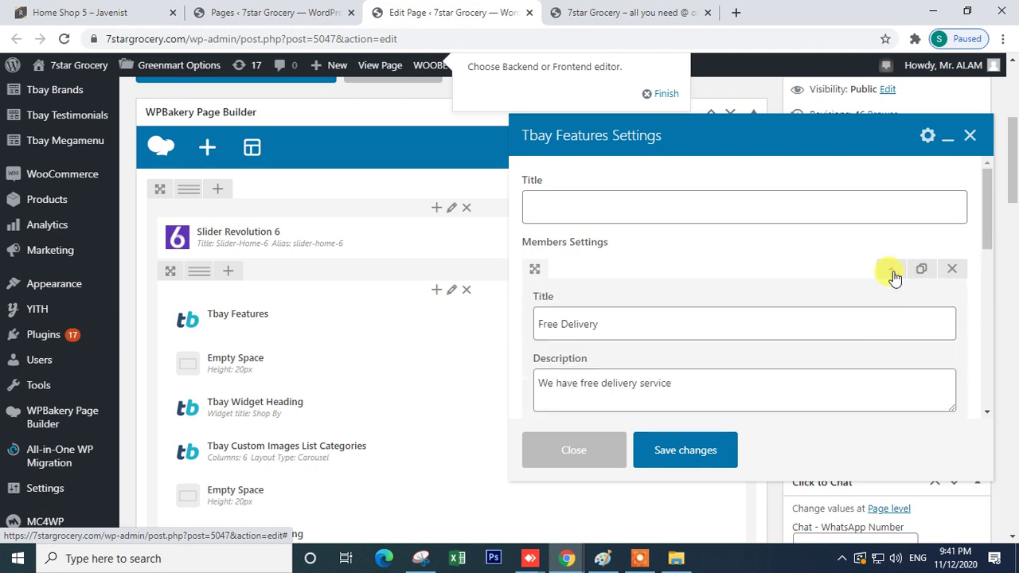
scroll(725, 323, "down", 4)
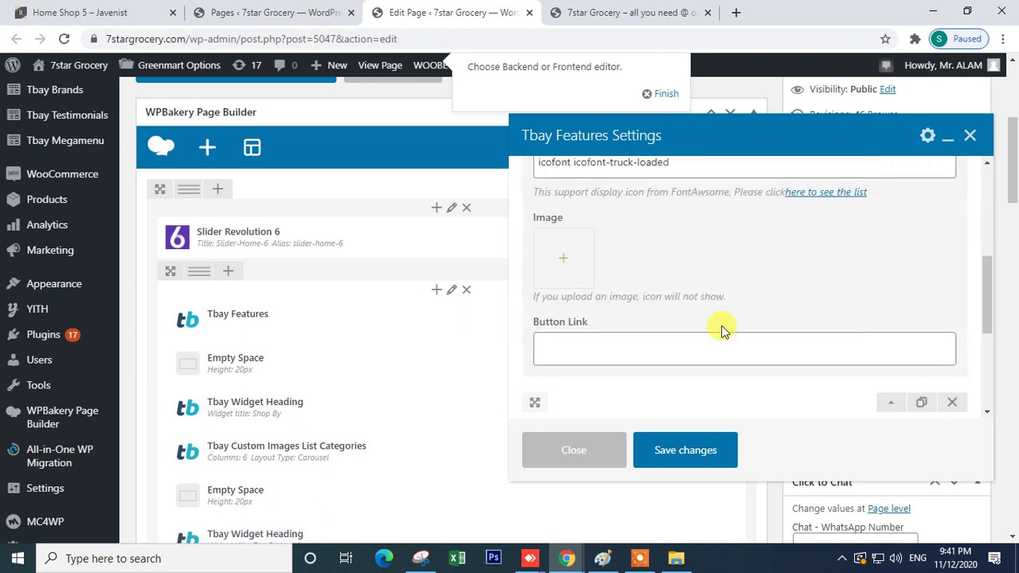
scroll(671, 343, "up", 5)
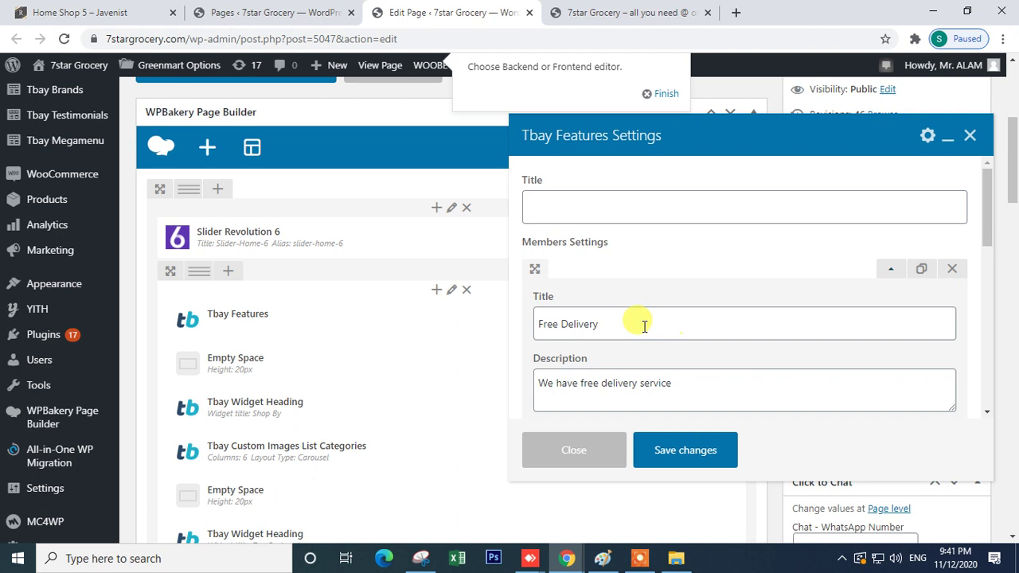
double_click(643, 327)
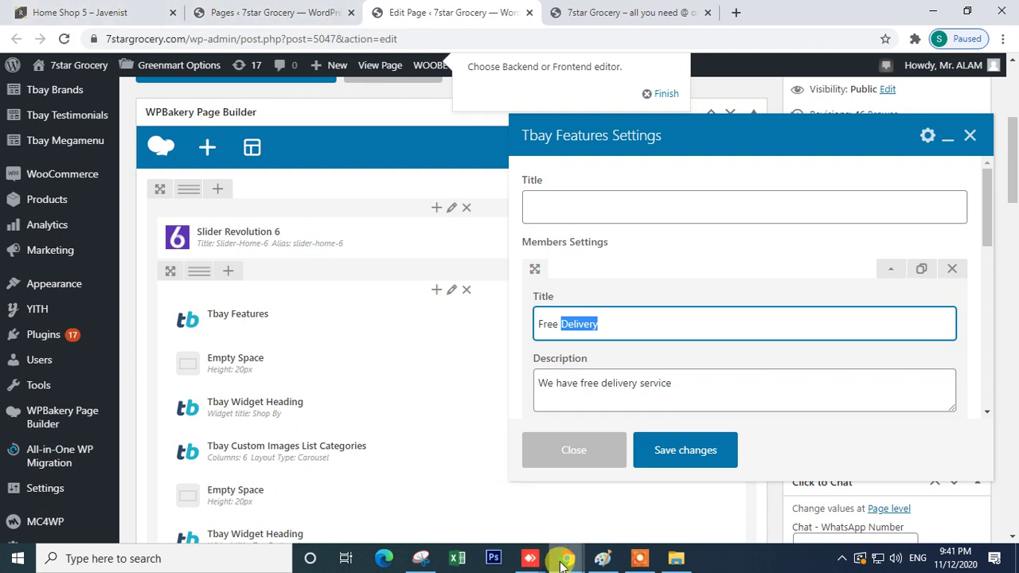
- Switch to the grocerstores.in window's Pages list and Home page editor
mouse_move(562, 562)
left_click(421, 512)
left_click(95, 11)
left_click(243, 10)
- Browse Add Element options for the empty row's first column, then view the grocerstores.in home page
scroll(428, 486, "down", 10)
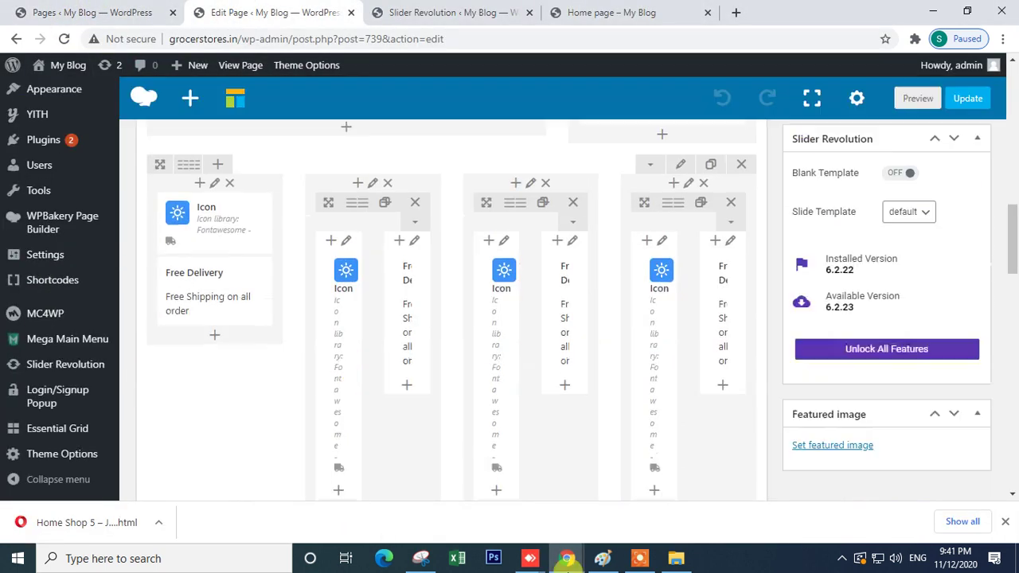
scroll(329, 330, "down", 4)
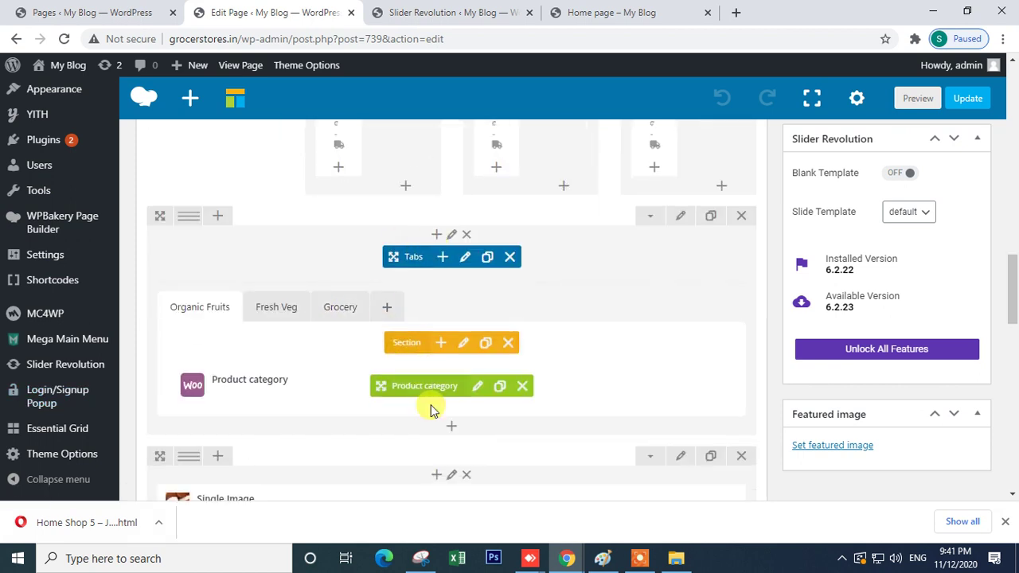
scroll(430, 410, "down", 3)
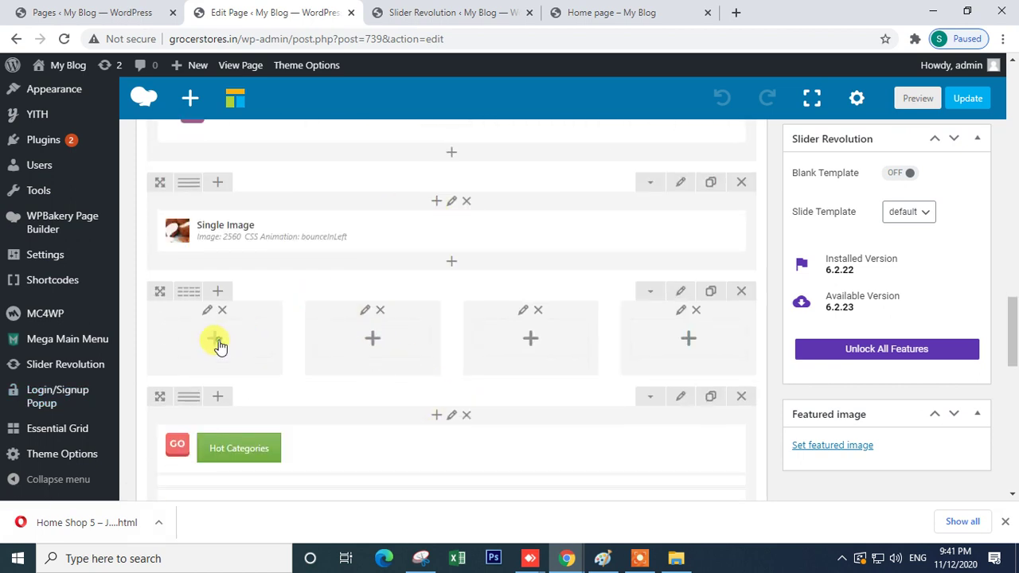
left_click(215, 341)
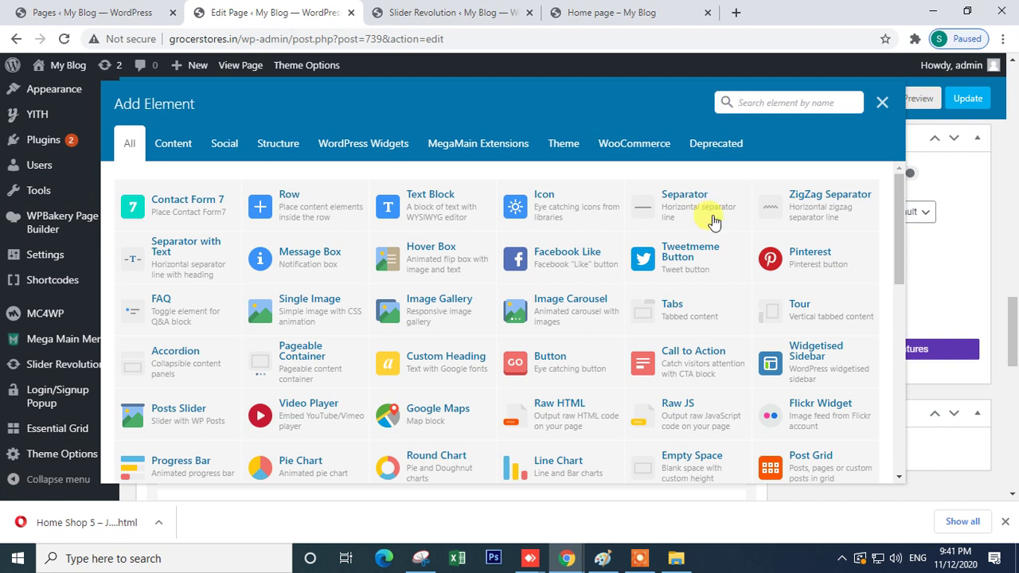
left_click_drag(897, 243, 897, 374)
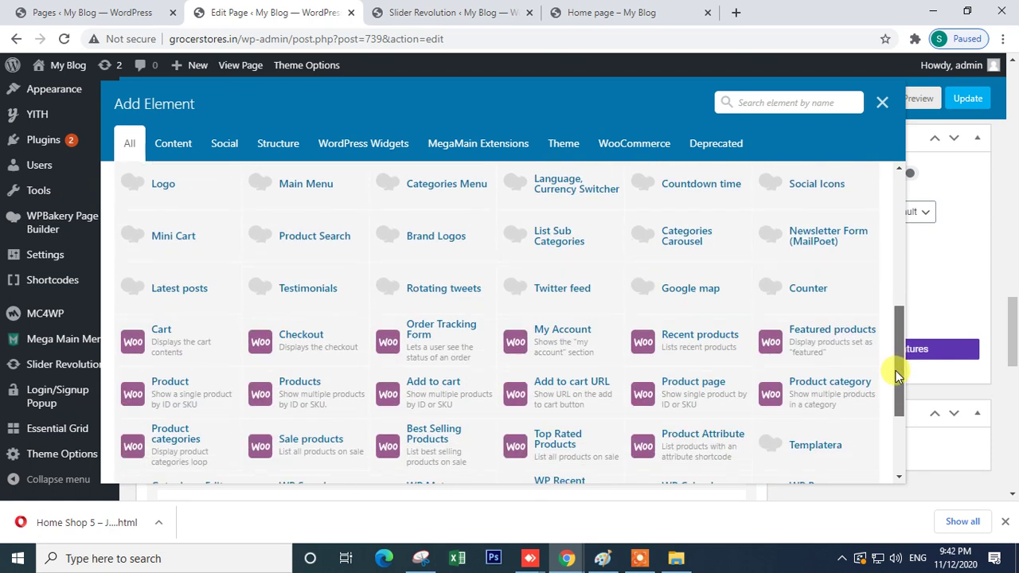
left_click_drag(895, 374, 895, 259)
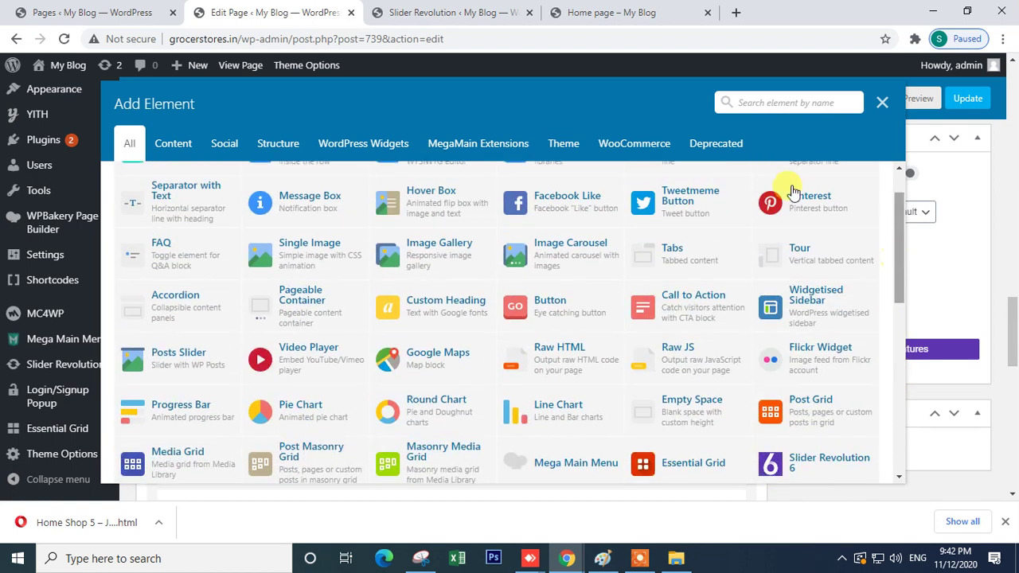
left_click(408, 11)
left_click(586, 17)
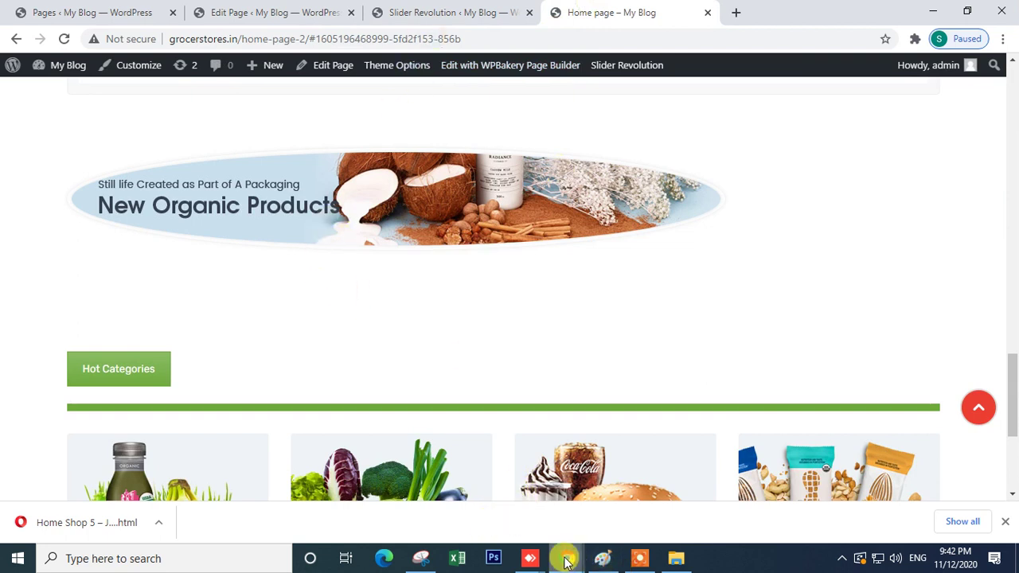
- Close the Tbay Features settings and look over the 7star Grocery storefront
mouse_move(567, 558)
left_click(621, 506)
left_click(970, 136)
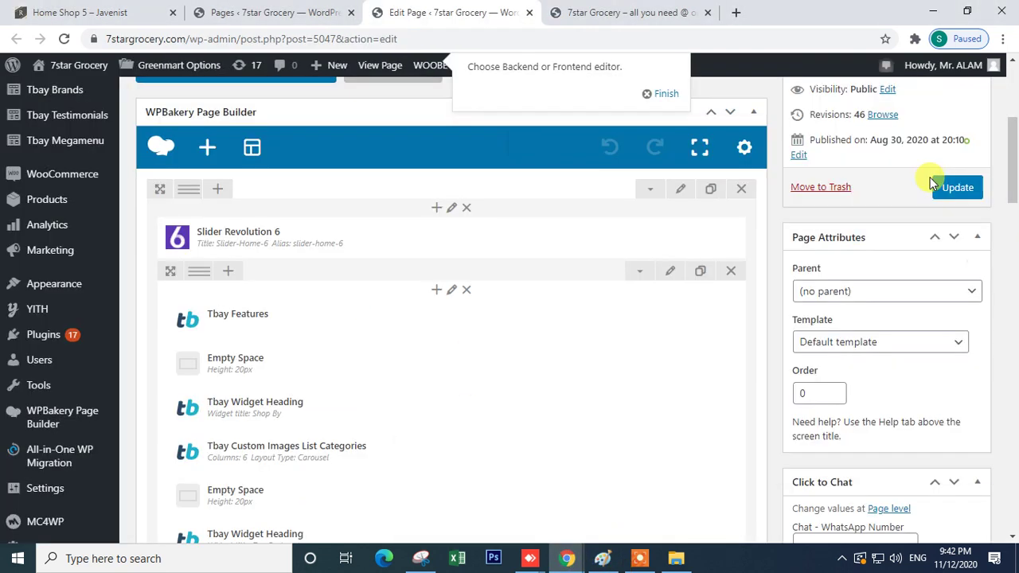
scroll(557, 318, "down", 10)
scroll(375, 400, "up", 2)
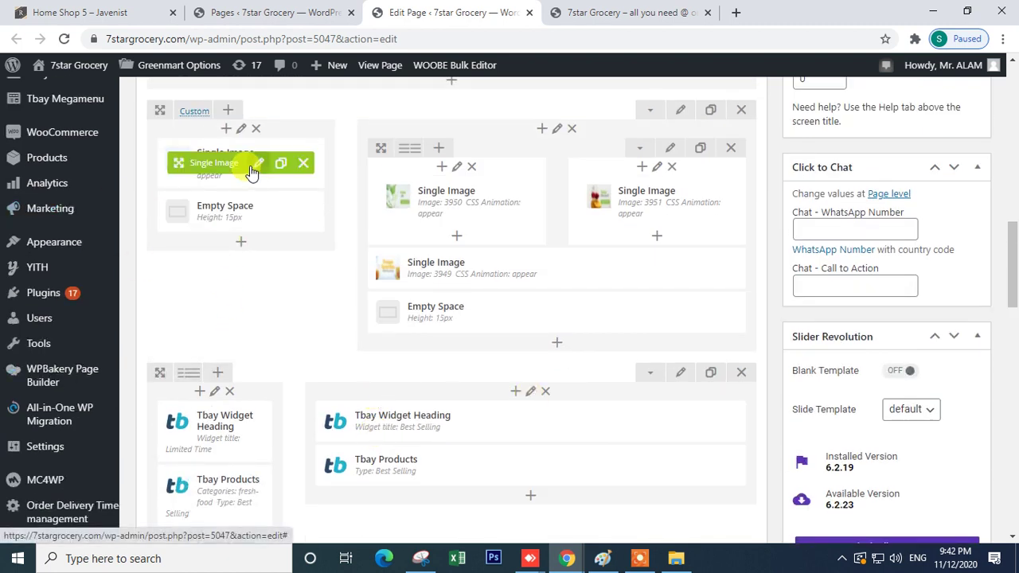
left_click(625, 11)
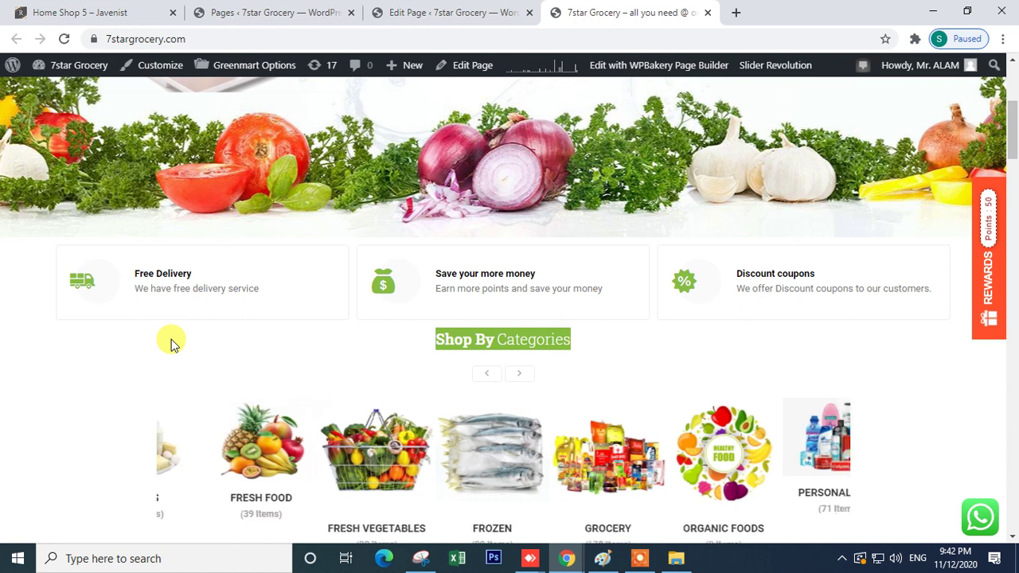
scroll(150, 359, "down", 10)
scroll(240, 393, "down", 15)
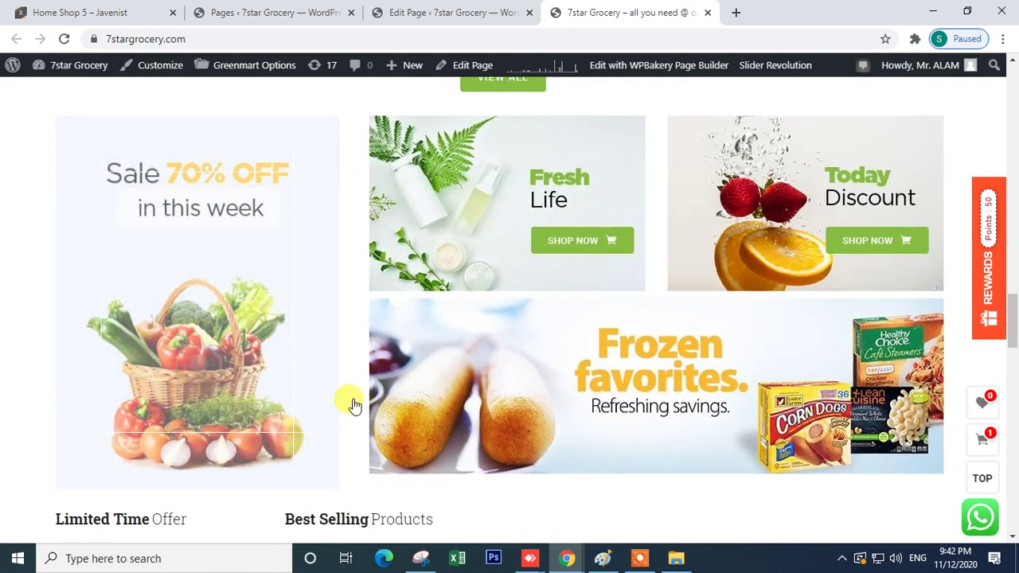
- Review the Single Image's custom link on-click action and CSS Animation settings
left_click(461, 9)
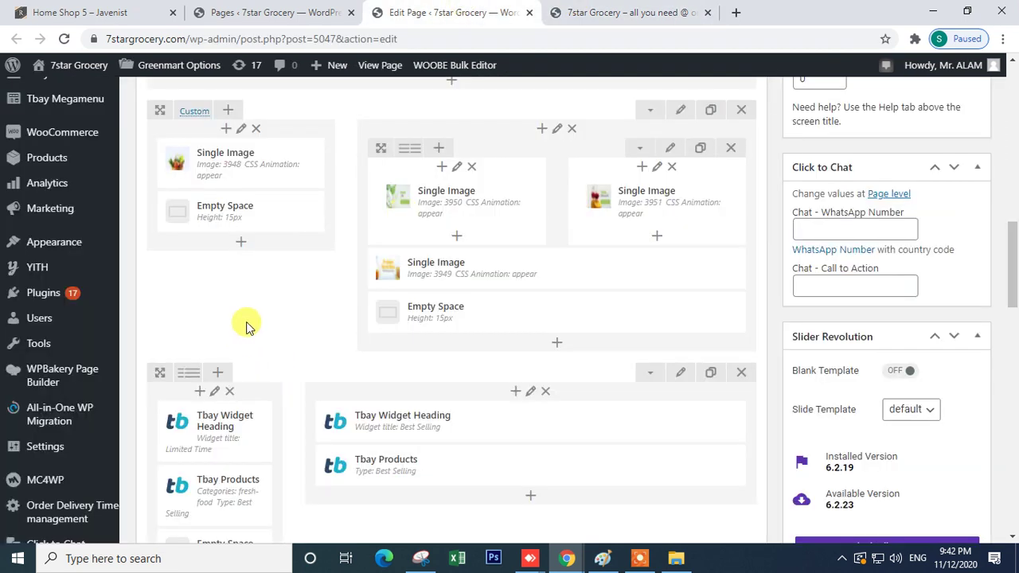
left_click(257, 164)
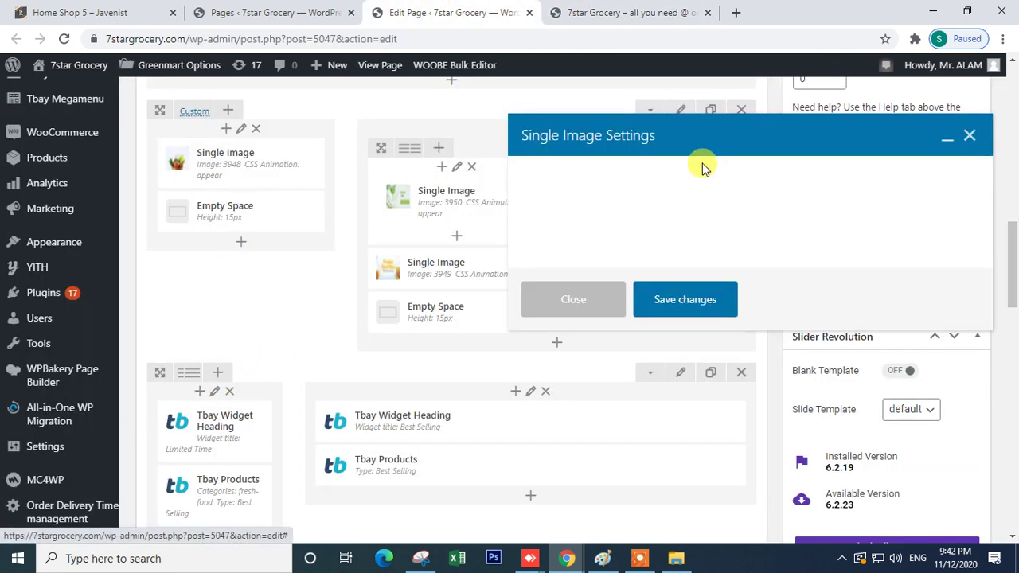
scroll(645, 347, "down", 2)
scroll(644, 346, "down", 3)
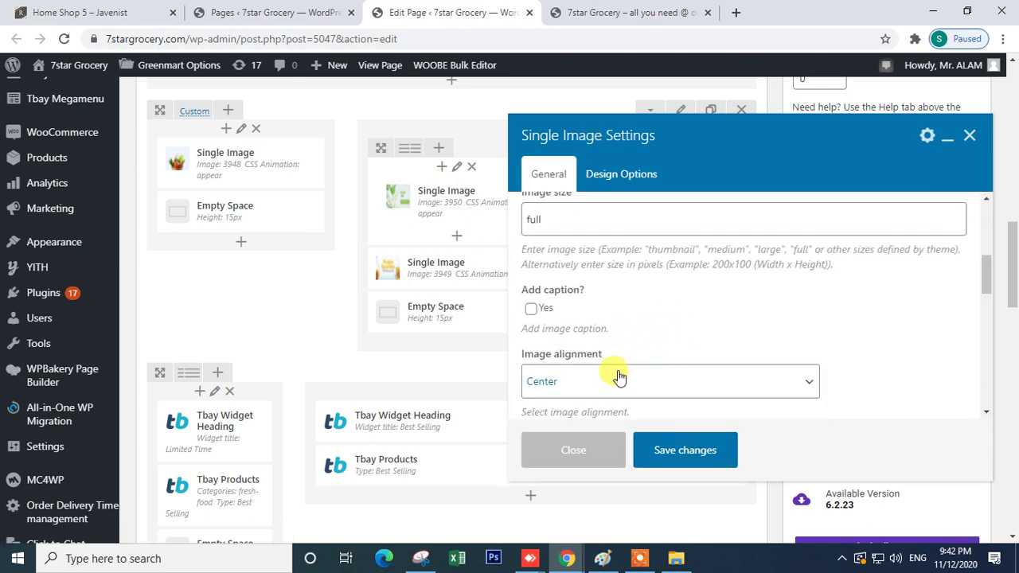
scroll(619, 378, "down", 2)
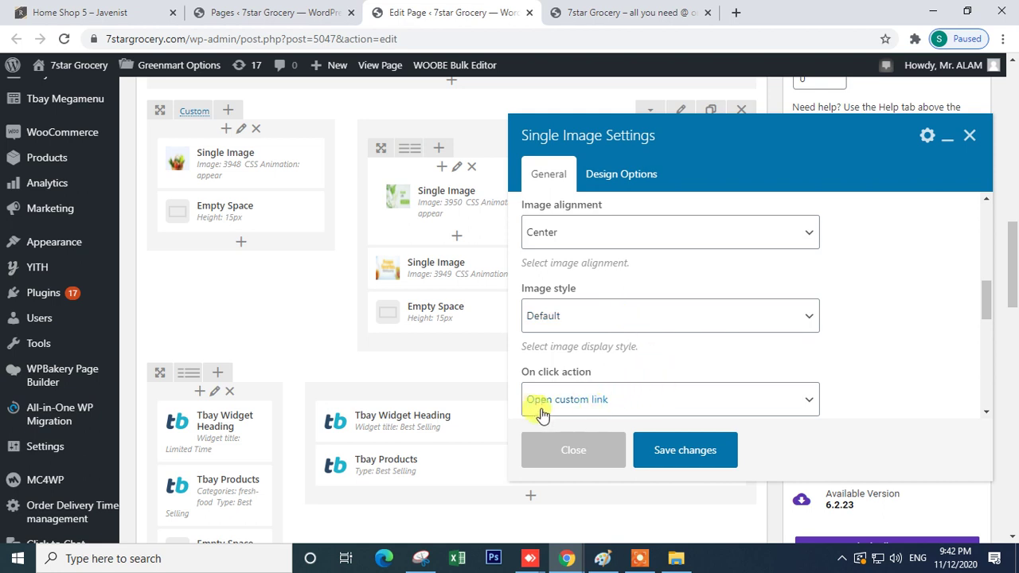
scroll(581, 407, "down", 2)
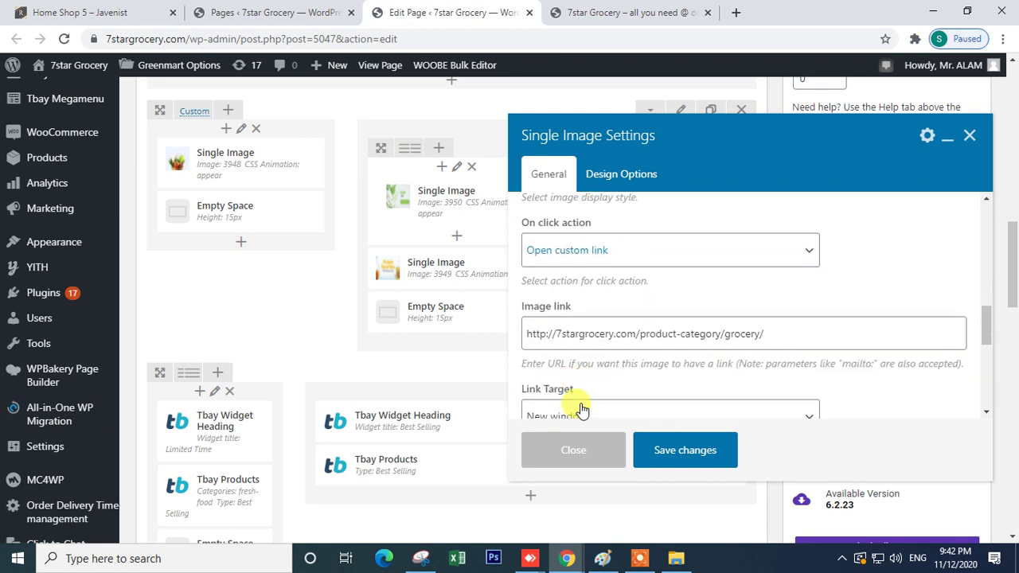
left_click(609, 251)
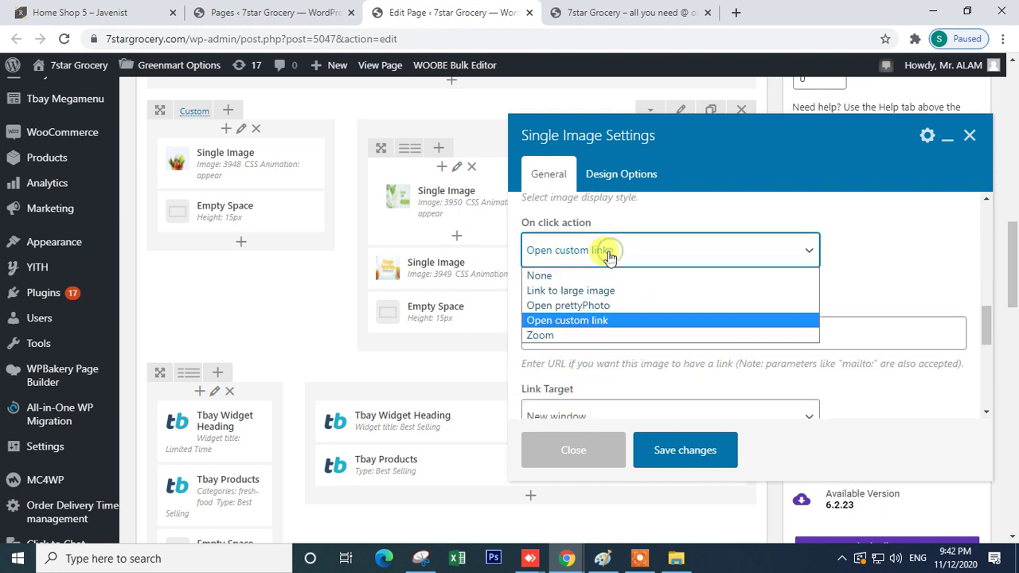
left_click(613, 321)
scroll(641, 353, "down", 2)
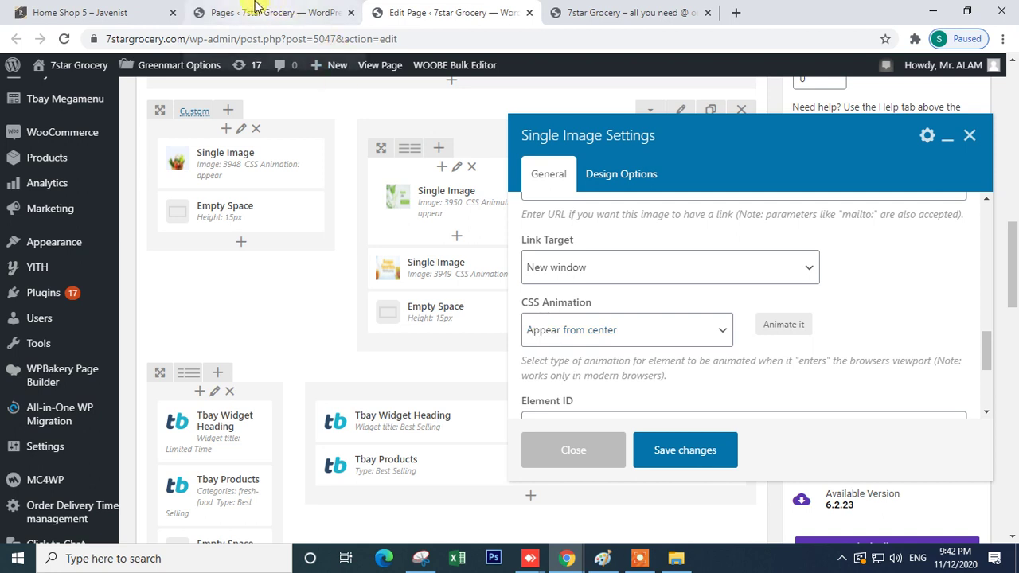
left_click(257, 10)
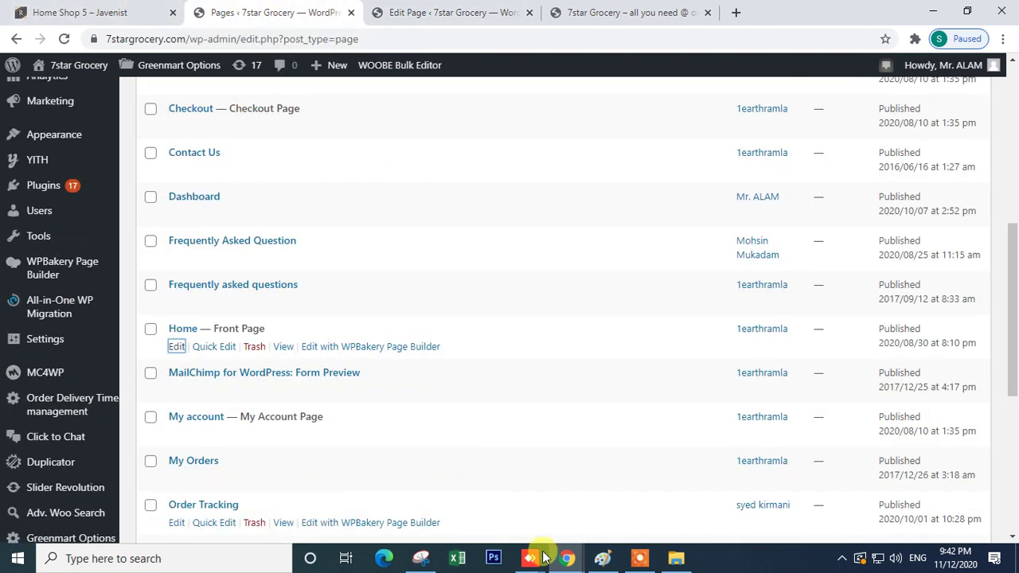
- Return to the grocerstores.in Home page editor and dismiss the element picker
left_click(407, 493)
left_click(141, 11)
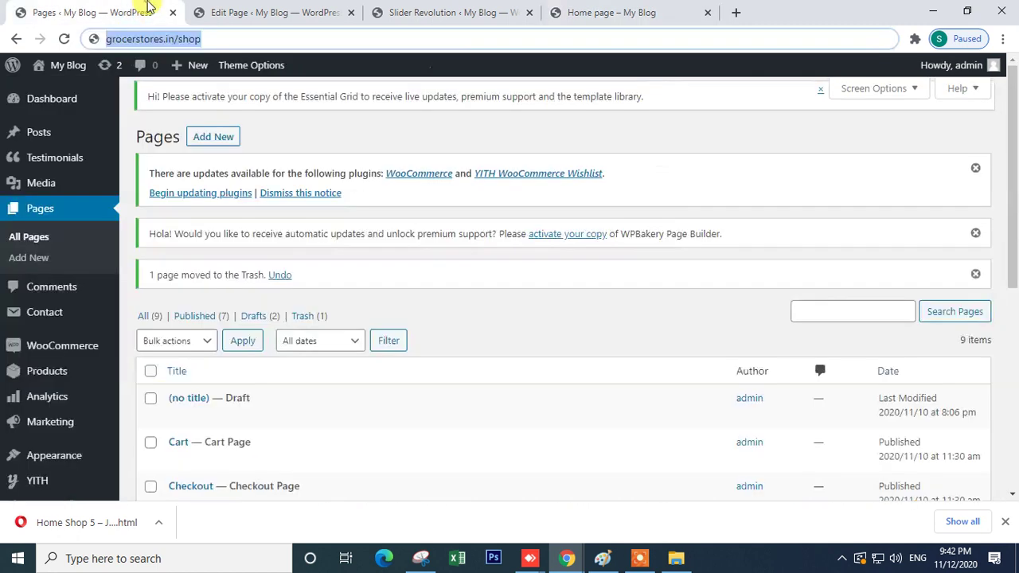
left_click(267, 12)
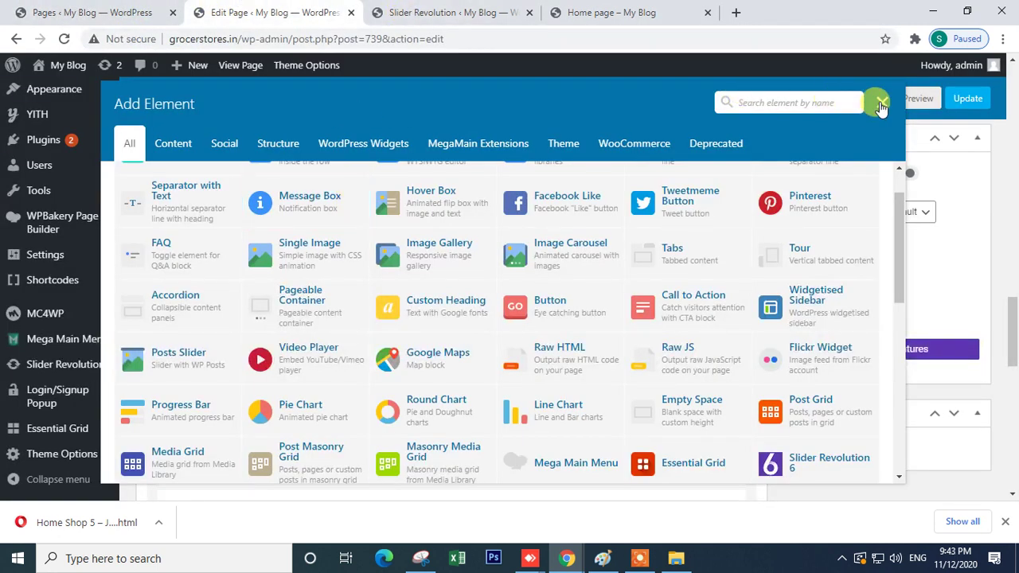
left_click(882, 102)
scroll(482, 341, "down", 5)
scroll(483, 341, "up", 10)
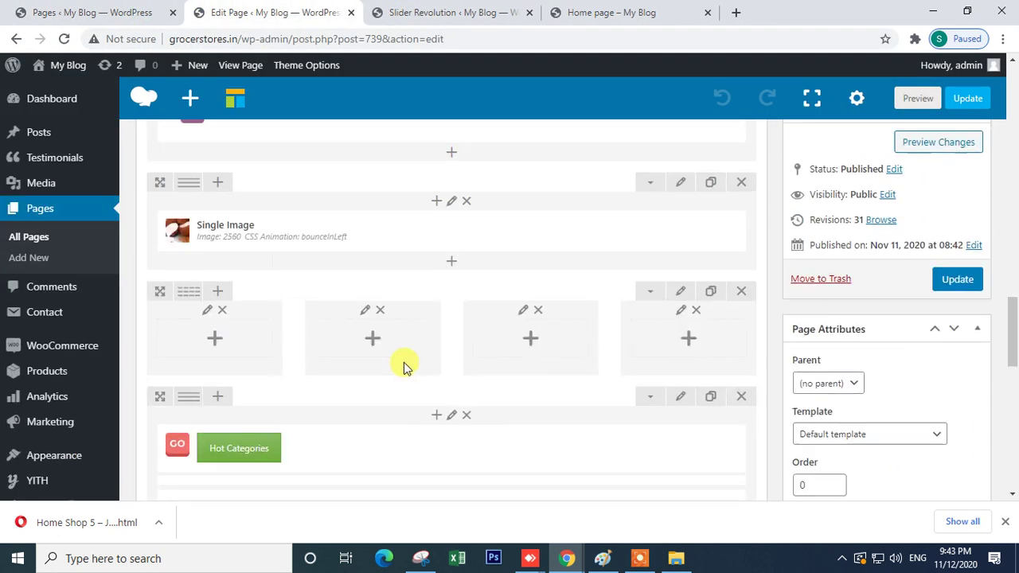
- Set the banner Single Image's CSS Animation to Appear from center, save, and update the page
left_click(468, 381)
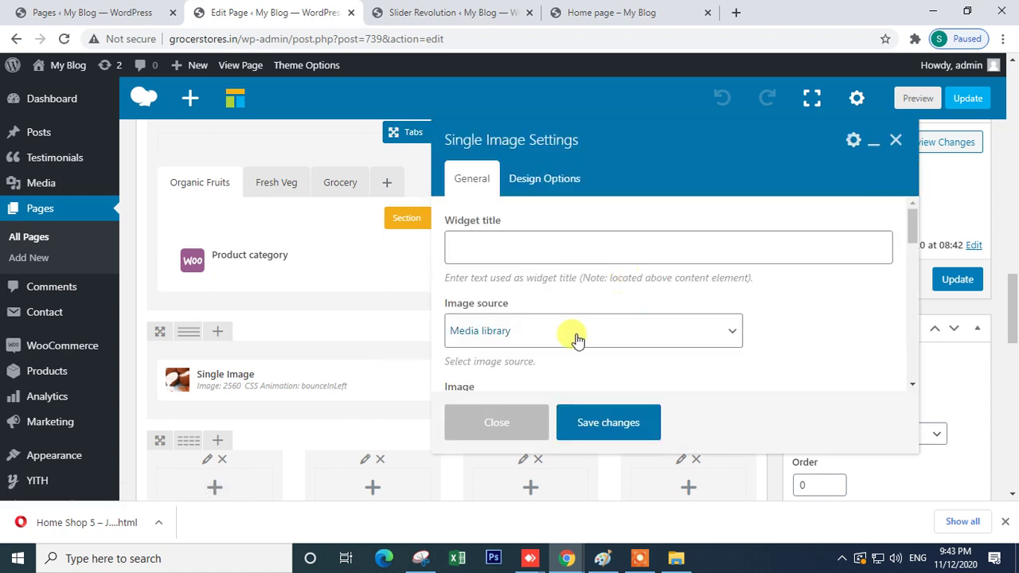
scroll(619, 340, "down", 3)
scroll(619, 340, "down", 4)
scroll(615, 336, "up", 2)
scroll(615, 336, "down", 2)
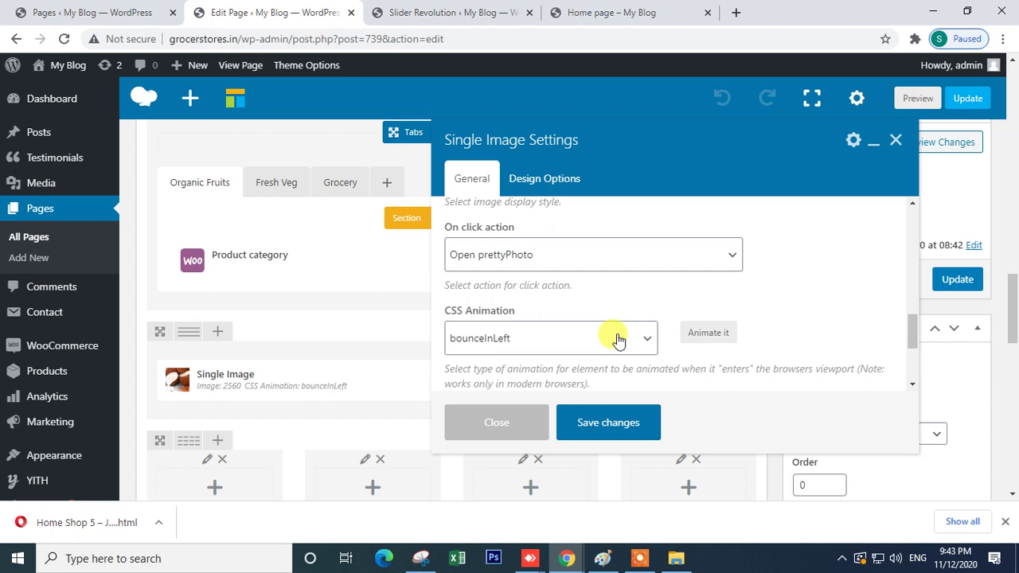
left_click(526, 341)
left_click_drag(651, 120, 596, 335)
left_click_drag(659, 169, 653, 319)
left_click(546, 311)
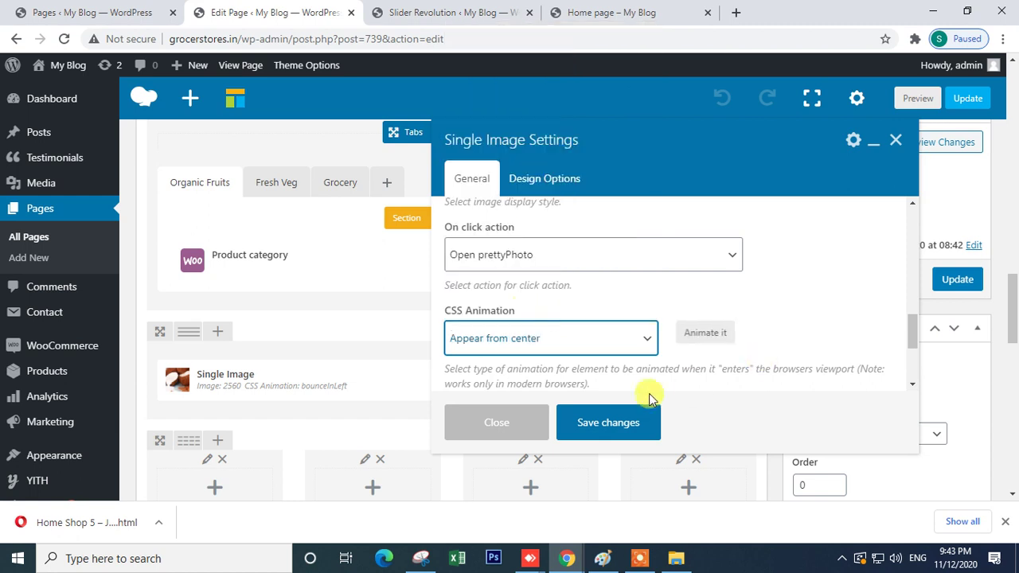
left_click(599, 423)
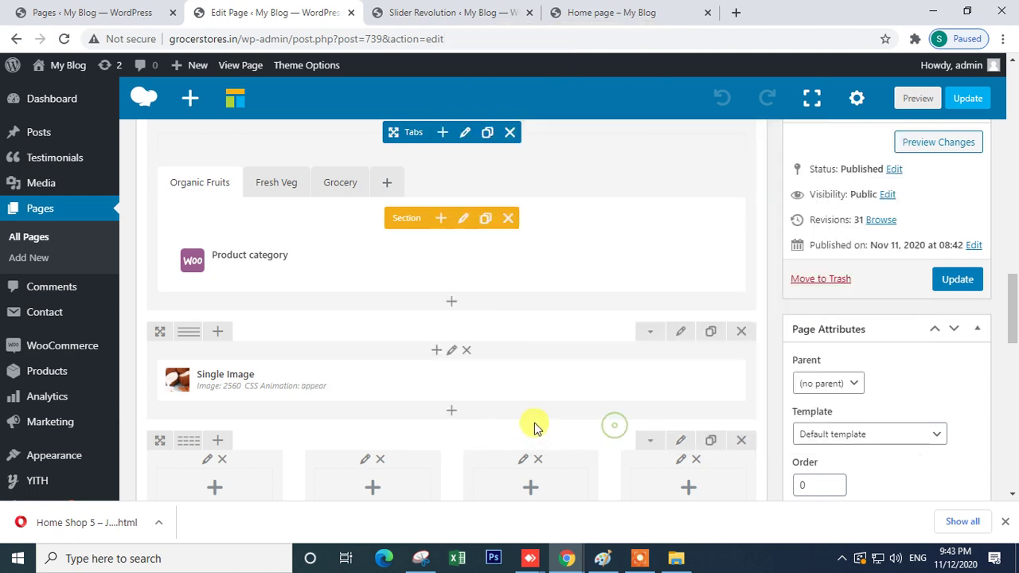
left_click(947, 280)
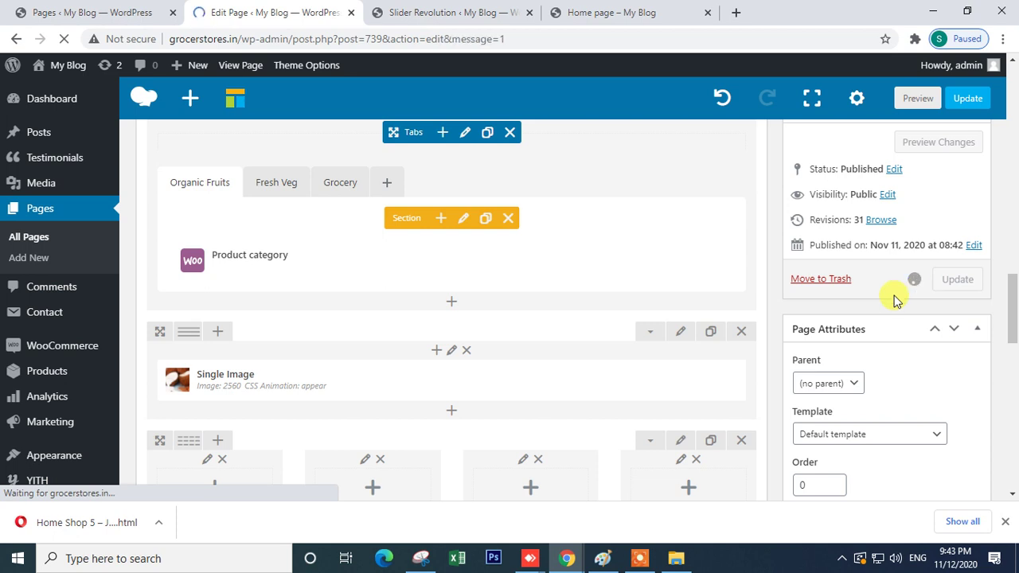
left_click(471, 13)
- Reload the live home page and scroll to the New Organic Products banner
left_click(593, 11)
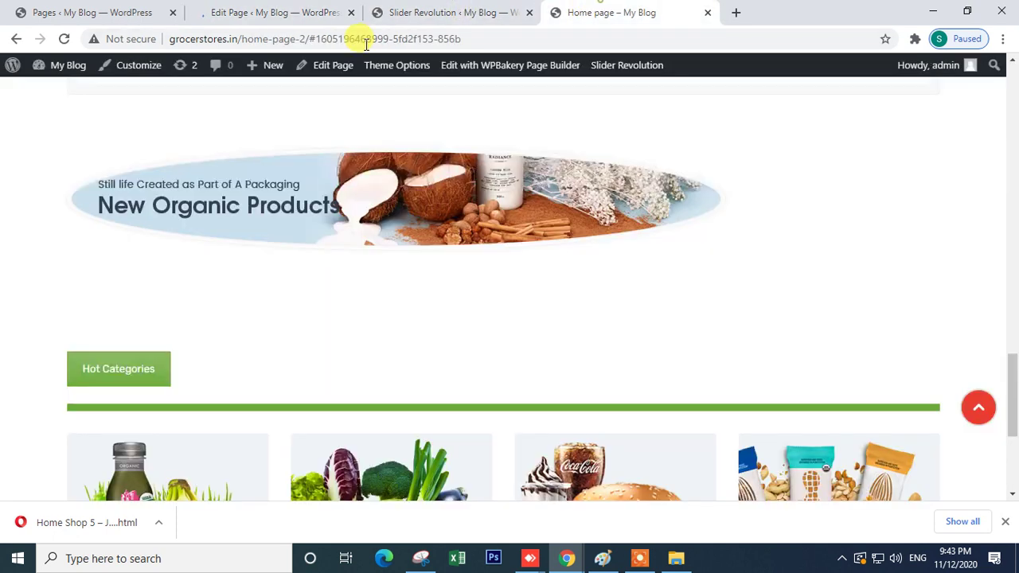
left_click(63, 39)
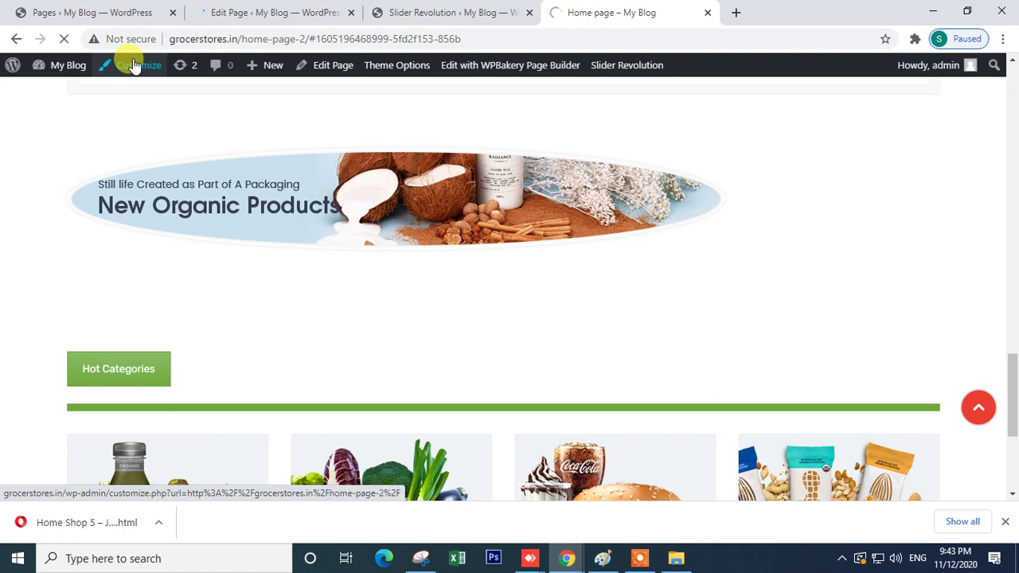
left_click(135, 65)
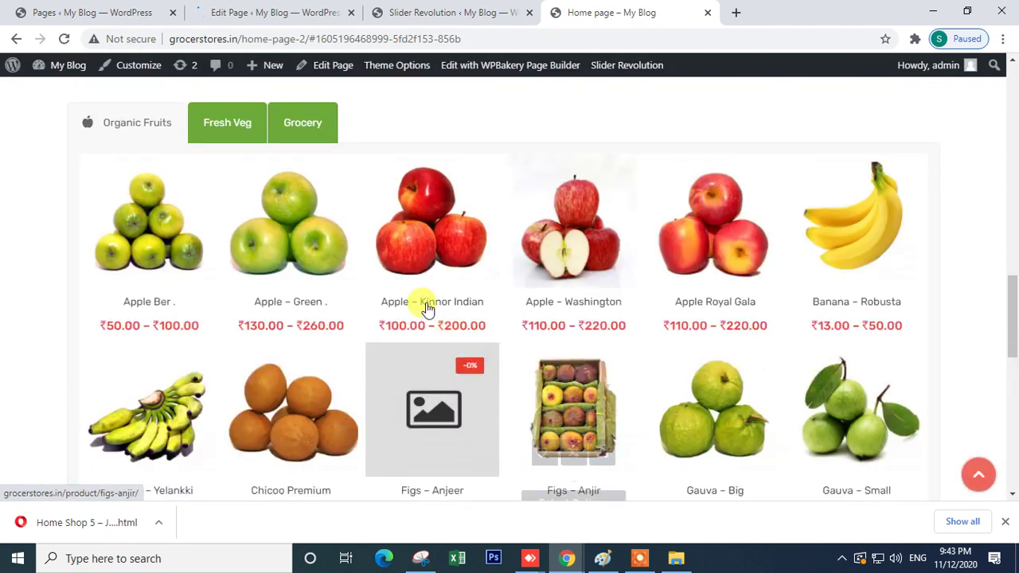
scroll(422, 306, "up", 3)
scroll(414, 296, "down", 6)
scroll(347, 317, "down", 3)
scroll(429, 322, "up", 3)
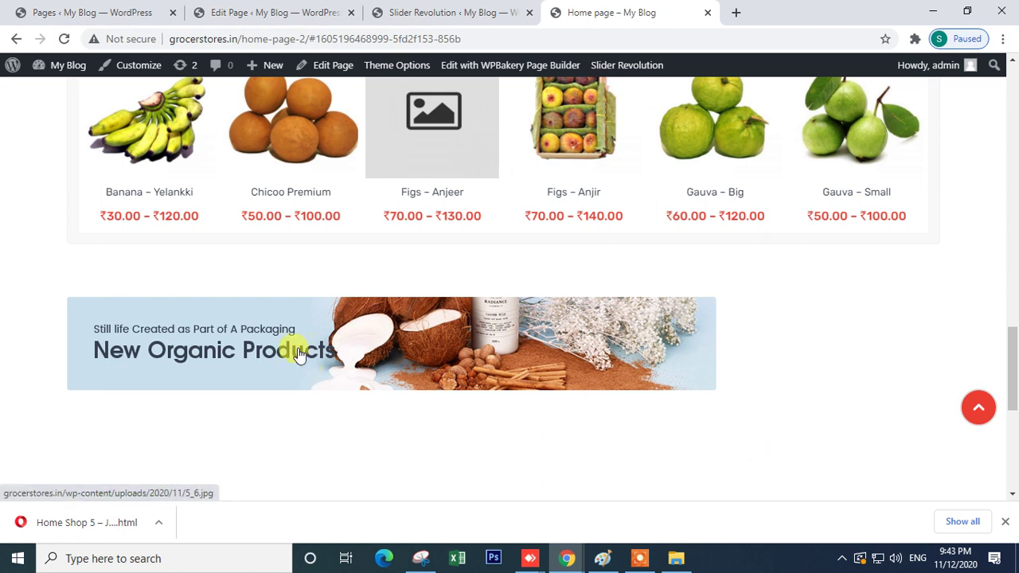
scroll(368, 379, "down", 1)
scroll(268, 300, "up", 1)
- Open the banner enlarged and close it twice, then return to the Slider Revolution dashboard
left_click(321, 367)
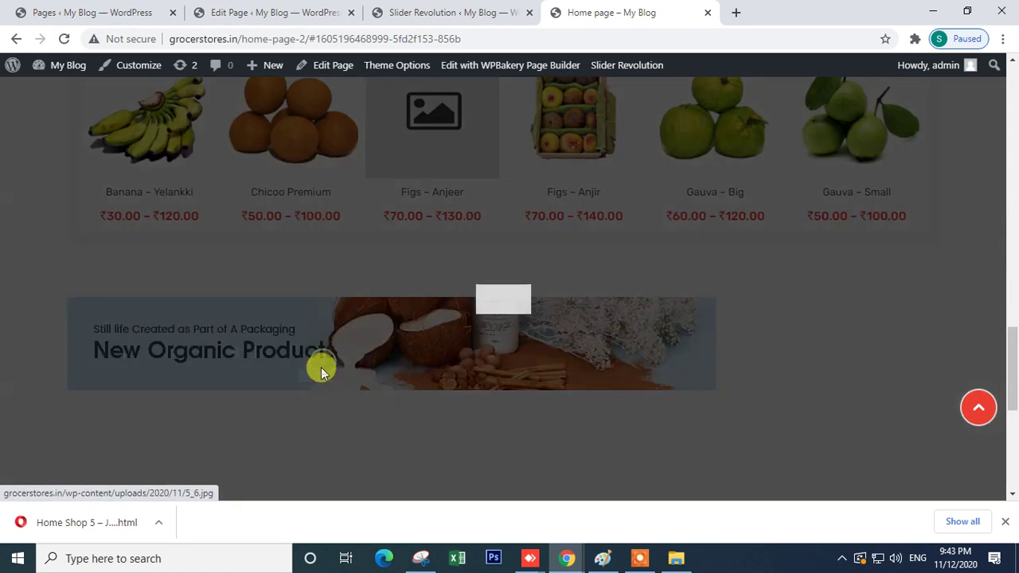
left_click(814, 337)
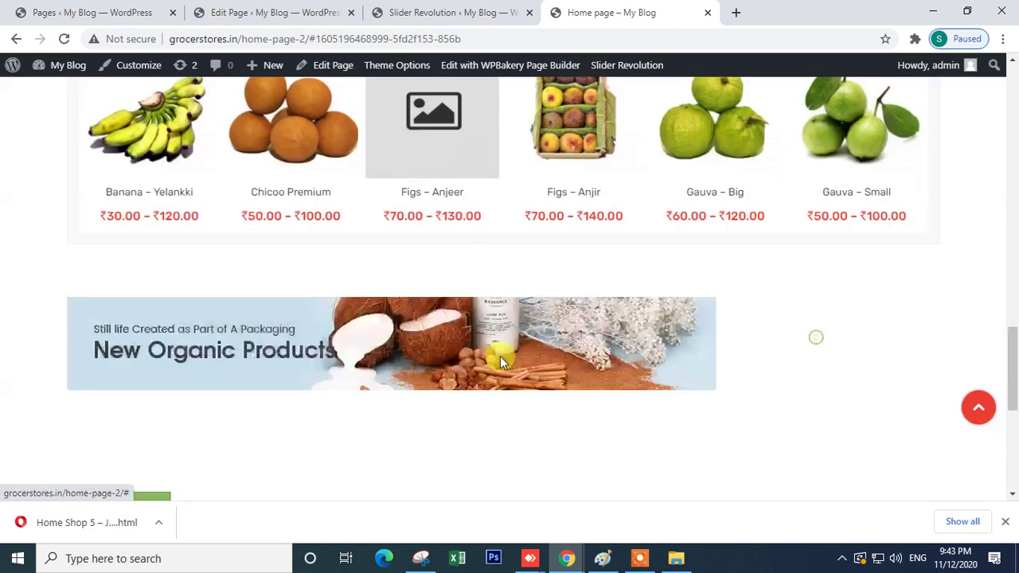
left_click(443, 354)
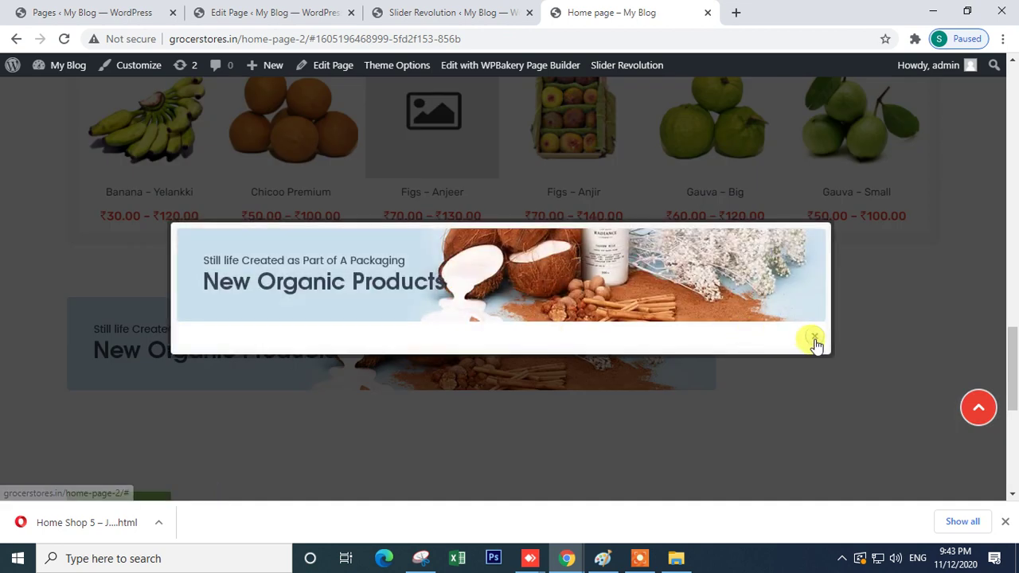
left_click(813, 336)
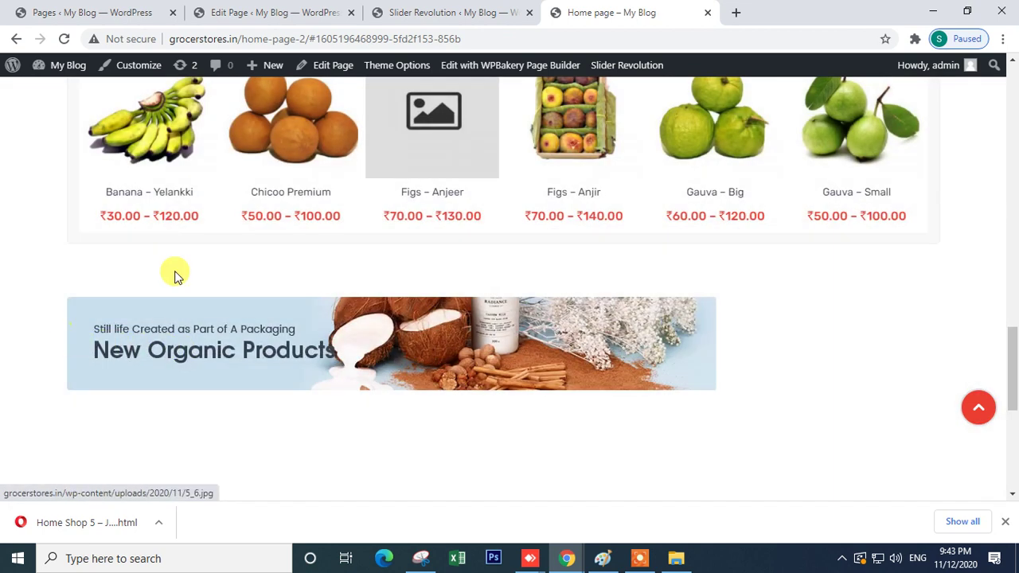
left_click(227, 12)
left_click(446, 9)
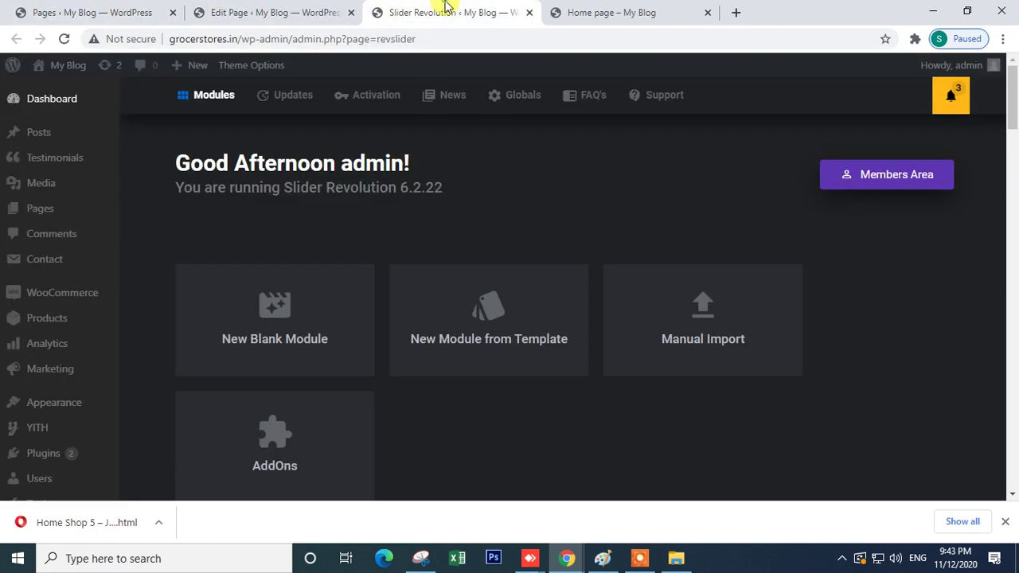
- Return to the Home page editor and reopen the banner Single Image's settings
left_click(274, 12)
scroll(331, 345, "down", 10)
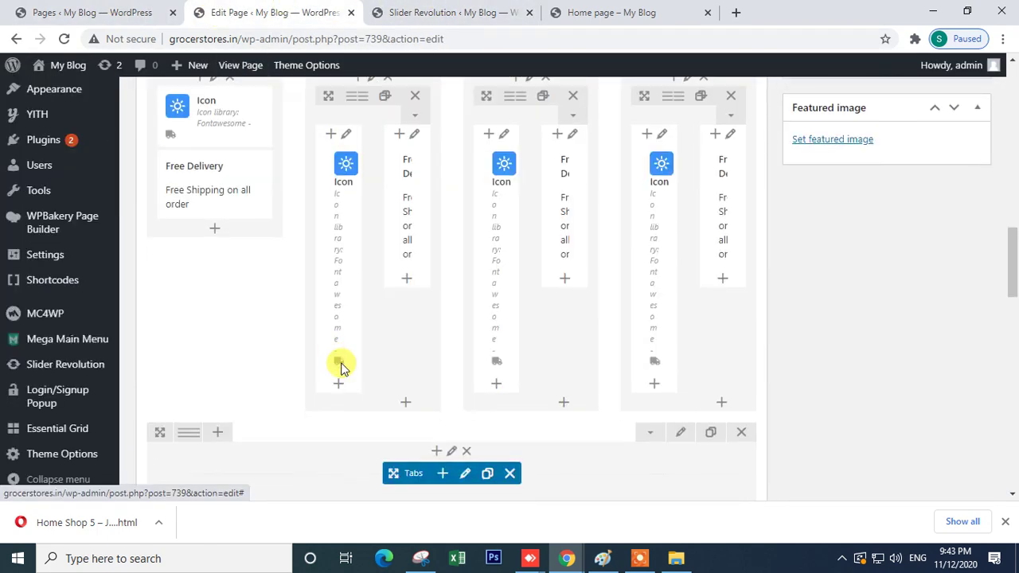
scroll(341, 365, "down", 6)
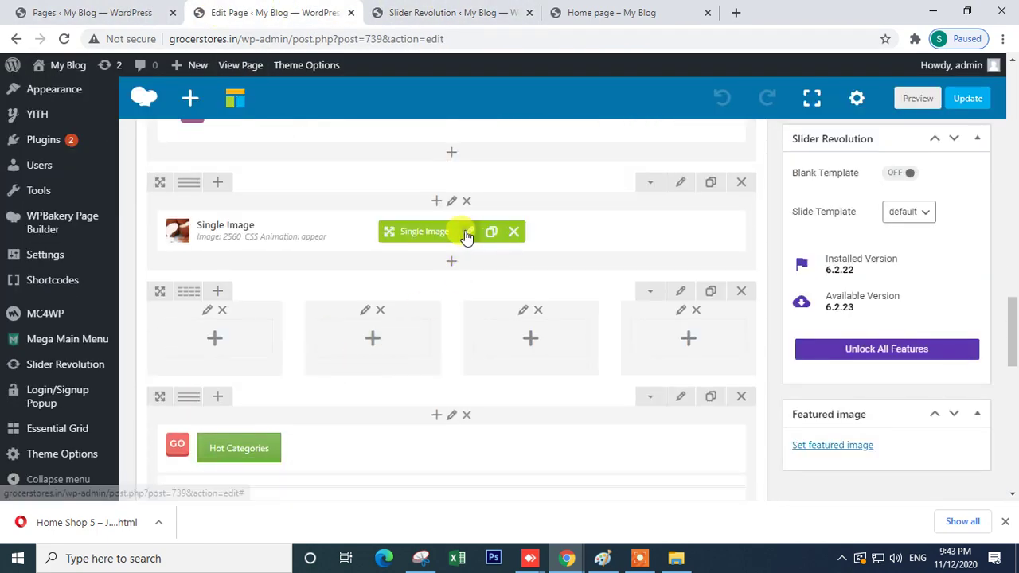
left_click(468, 232)
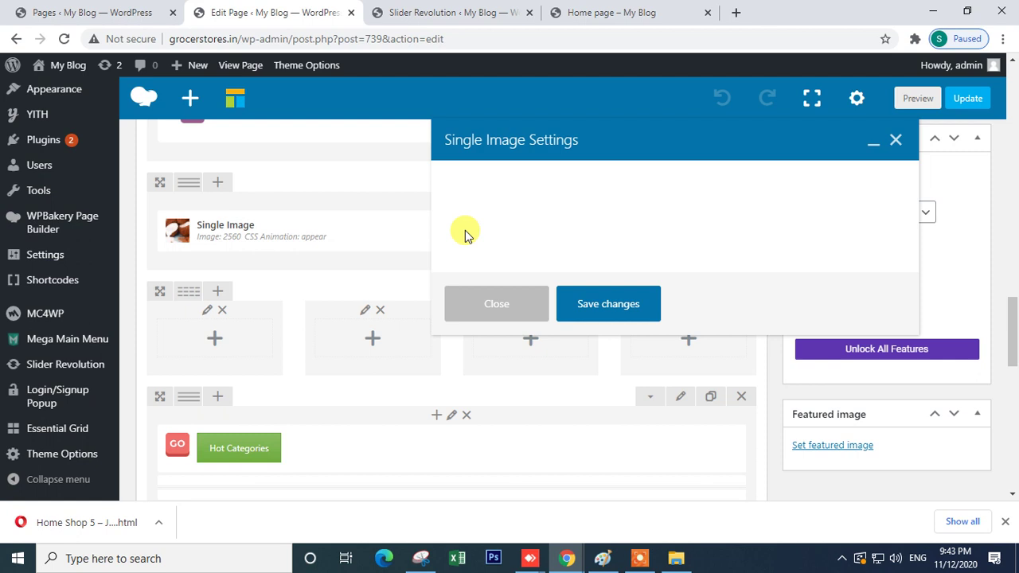
scroll(489, 334, "down", 4)
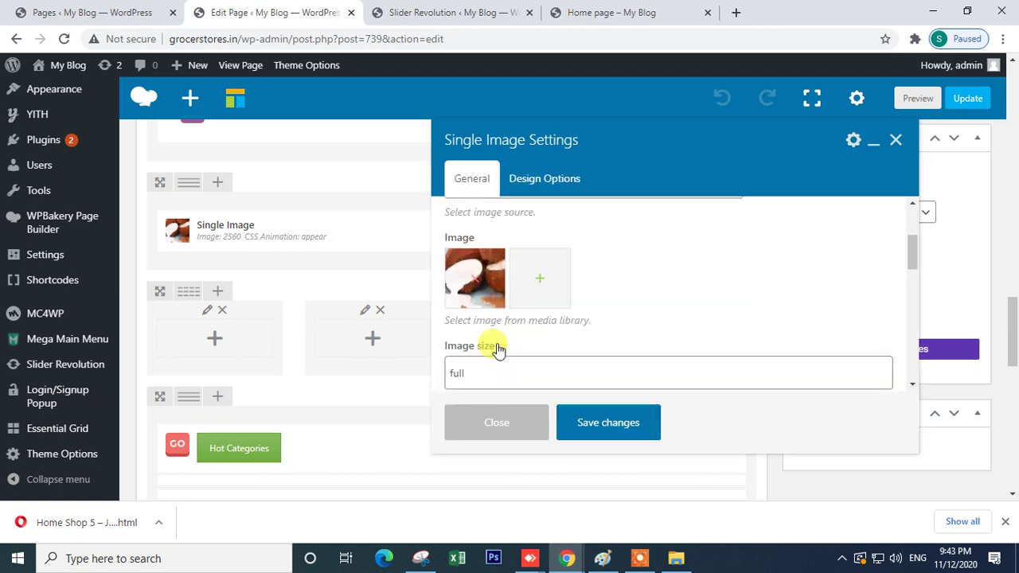
scroll(521, 344, "down", 2)
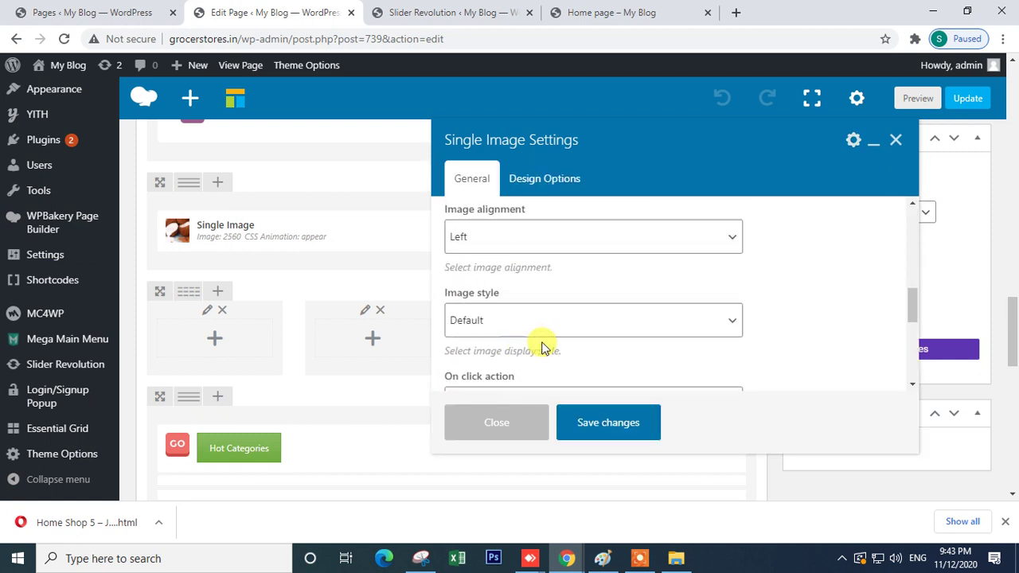
scroll(541, 347, "down", 2)
left_click(560, 256)
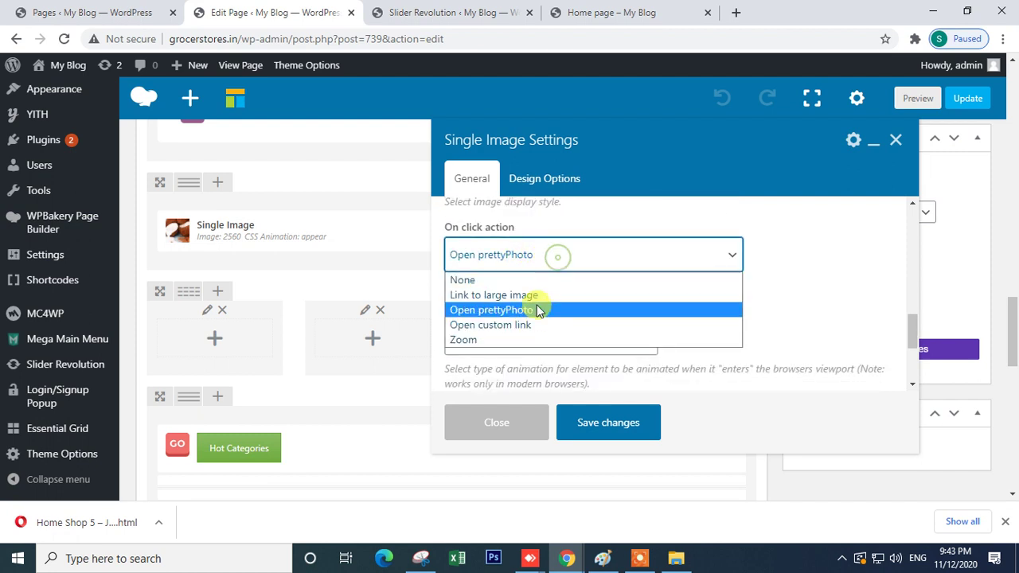
left_click(534, 323)
left_click(525, 336)
left_click_drag(525, 335, 160, 61)
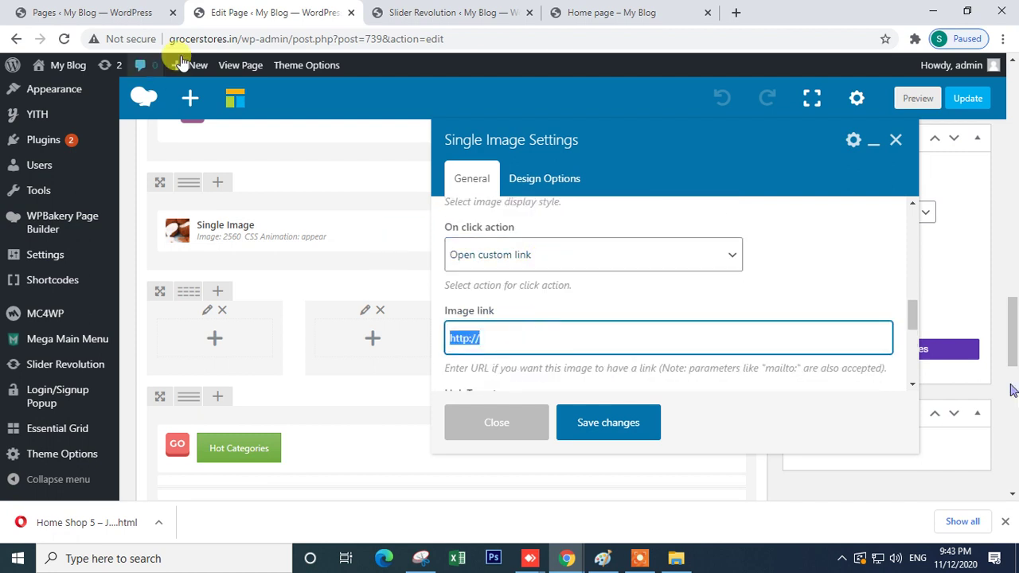
left_click_drag(238, 36, 139, 48)
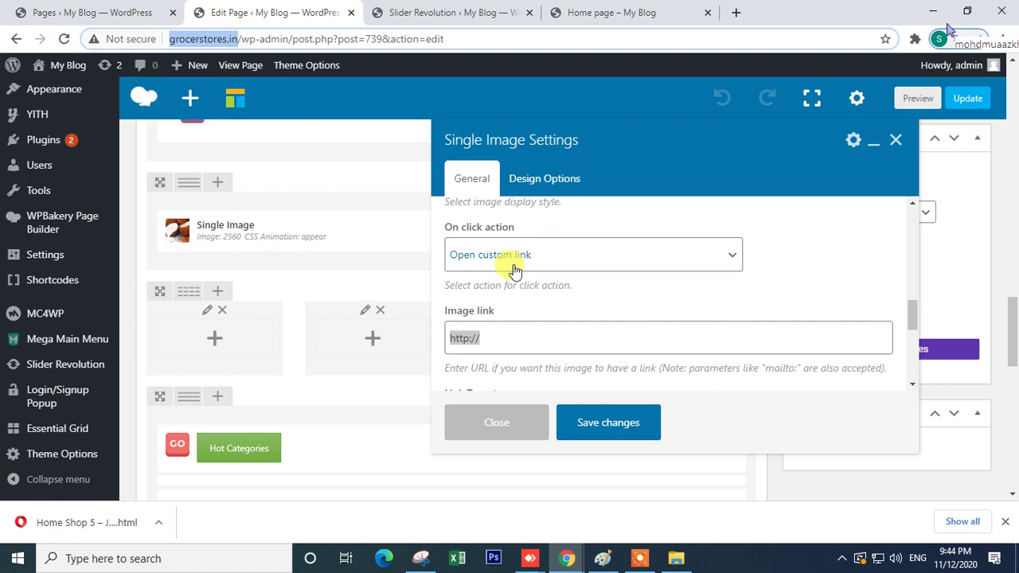
triple_click(493, 338)
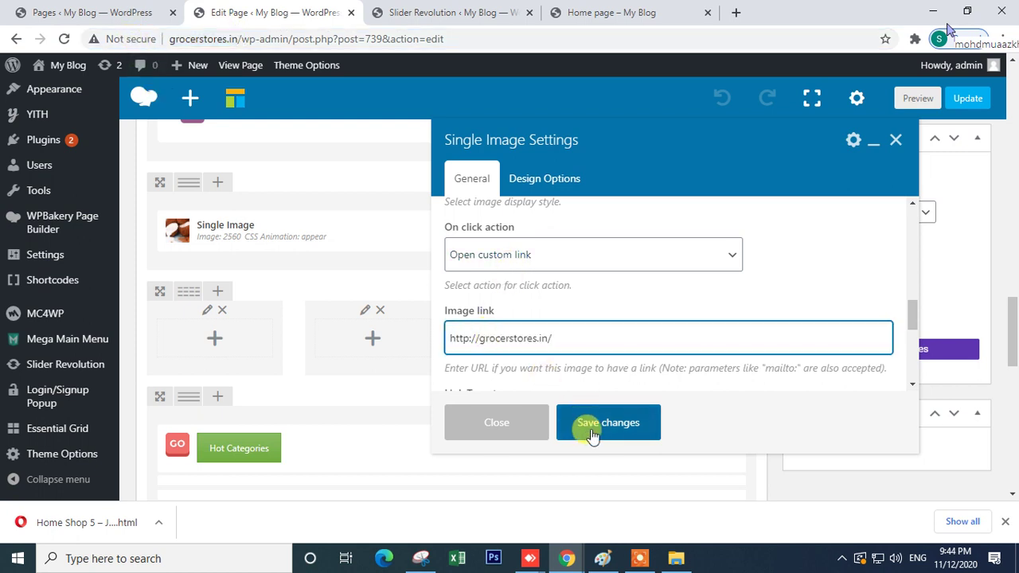
left_click(590, 429)
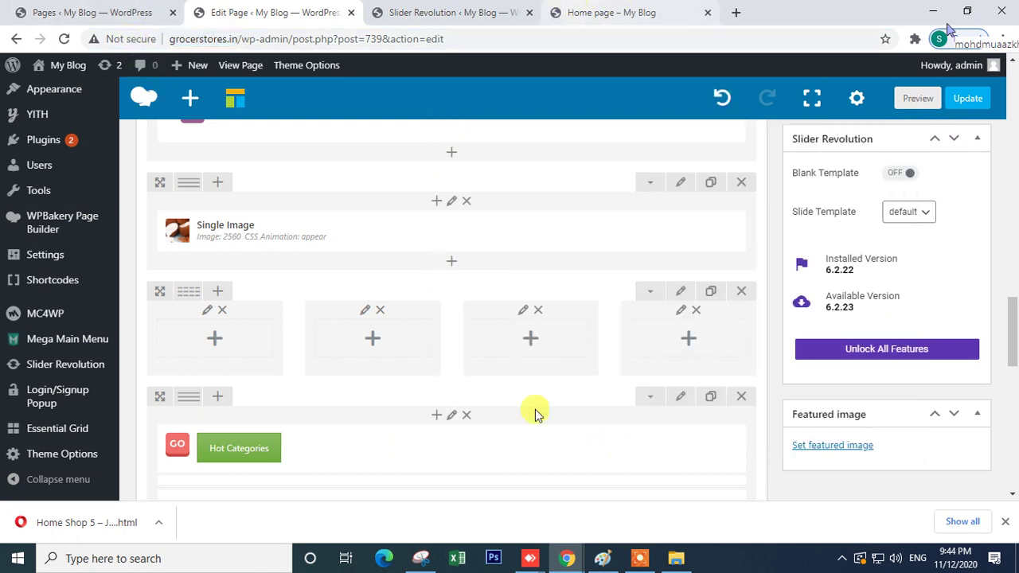
mouse_move(569, 554)
left_click(655, 501)
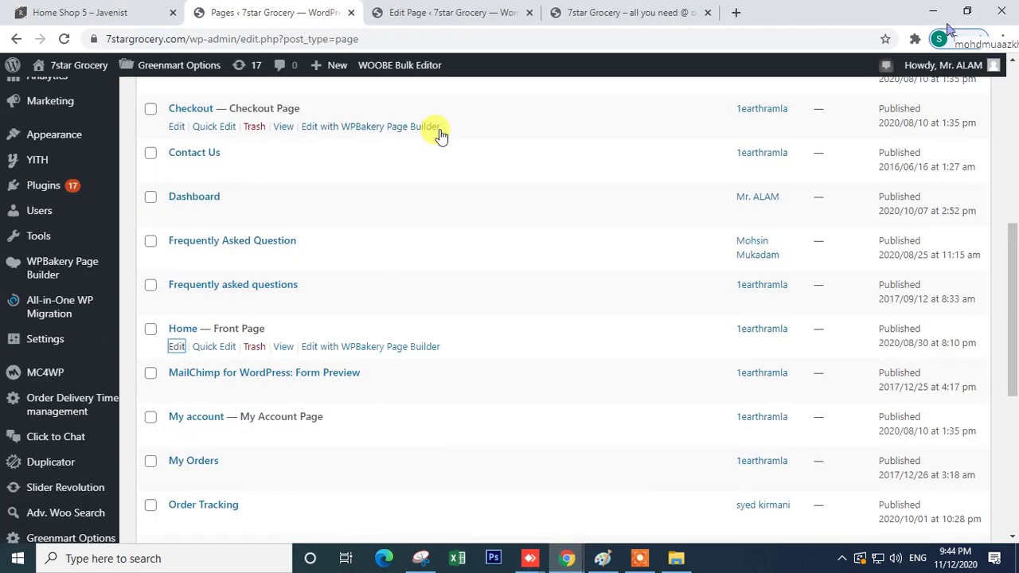
left_click(430, 12)
left_click(623, 11)
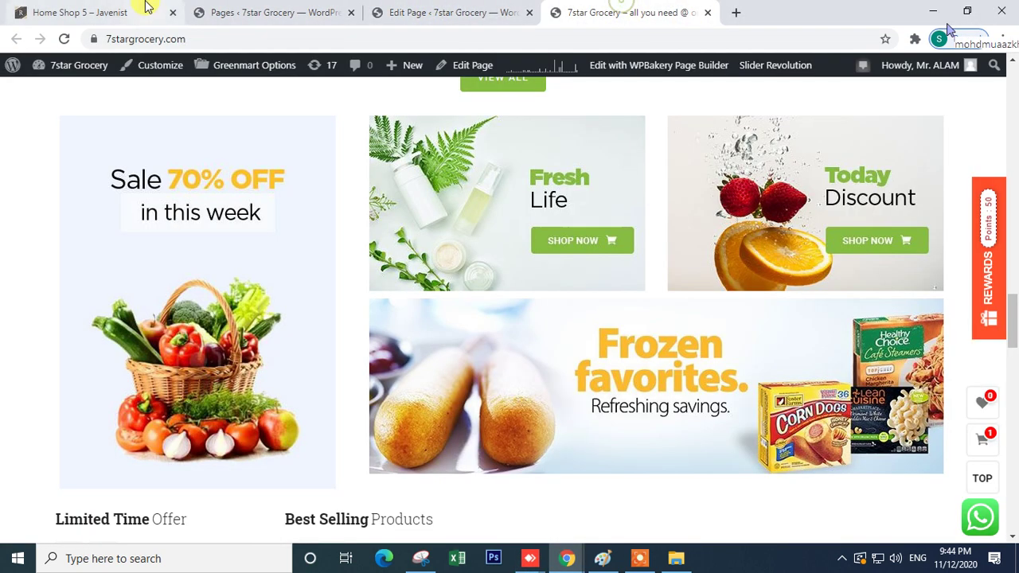
left_click(144, 10)
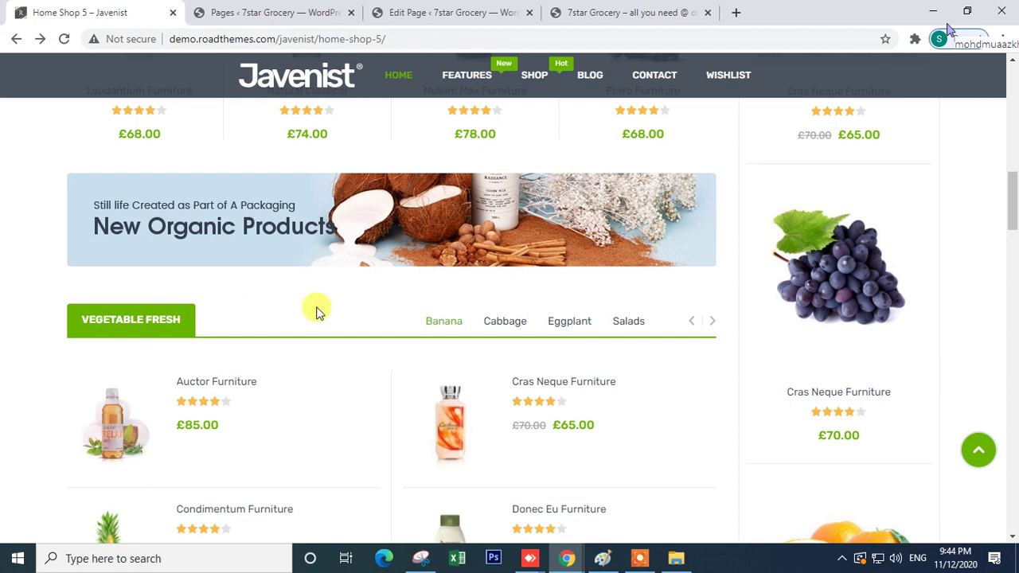
scroll(379, 287, "down", 2)
scroll(345, 359, "up", 5)
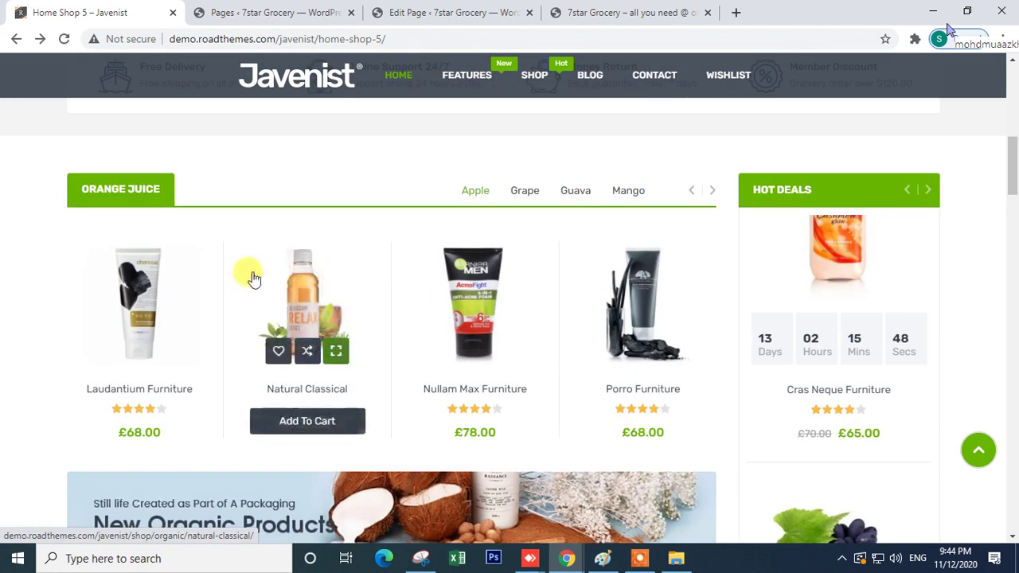
scroll(239, 318, "down", 2)
scroll(166, 470, "down", 6)
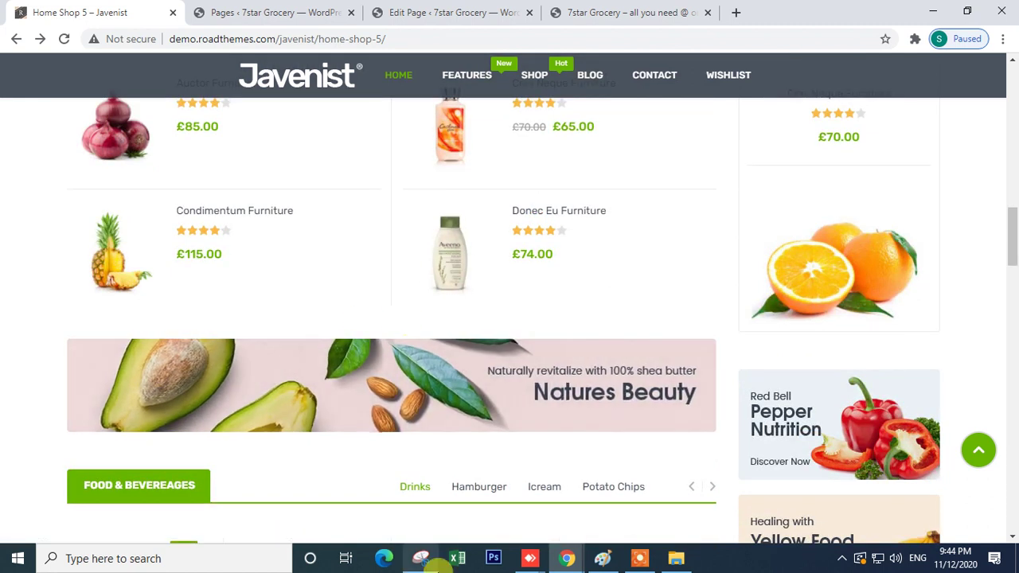
mouse_move(564, 555)
left_click(448, 511)
left_click(86, 15)
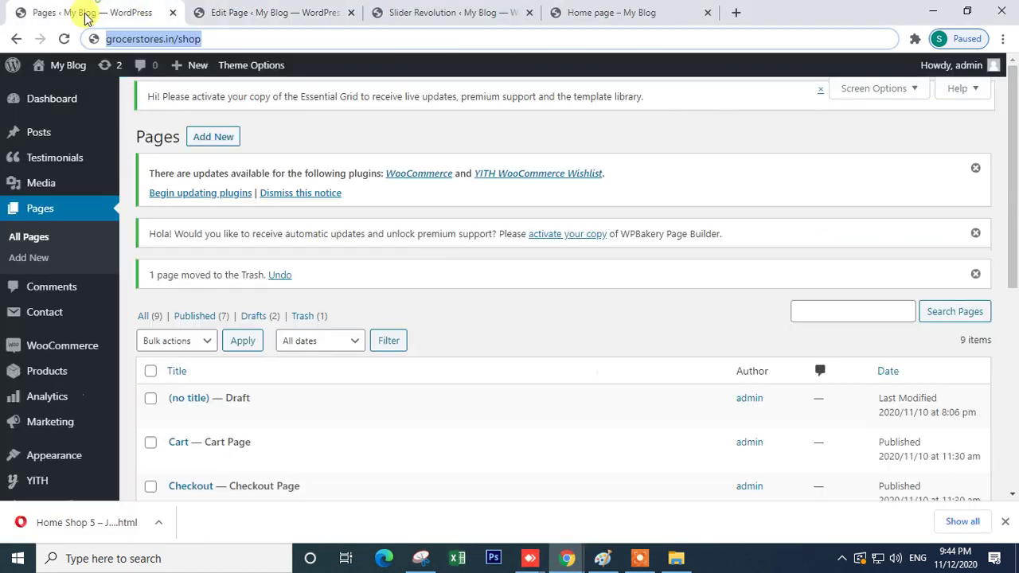
scroll(374, 380, "down", 2)
left_click(381, 10)
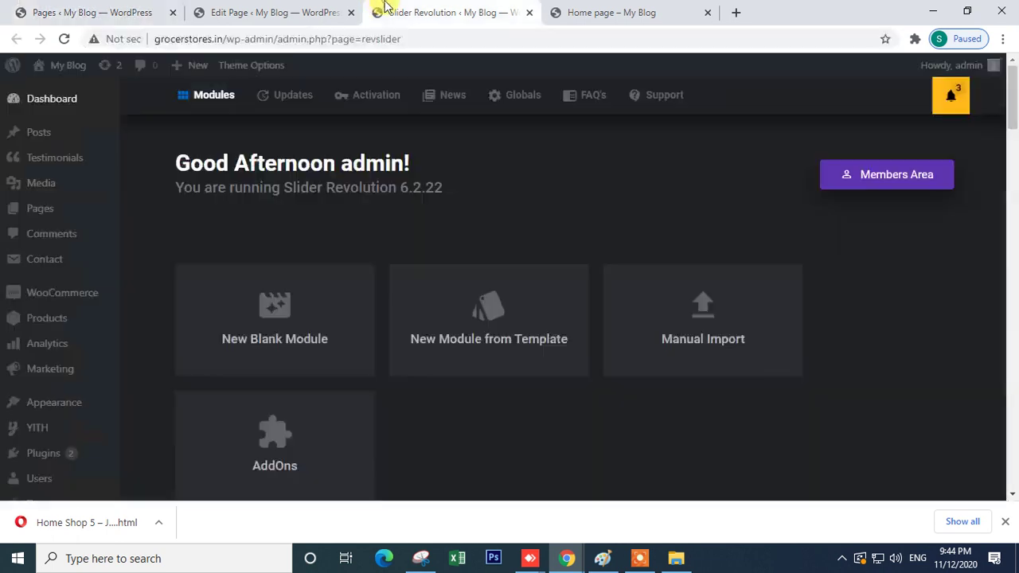
left_click(311, 10)
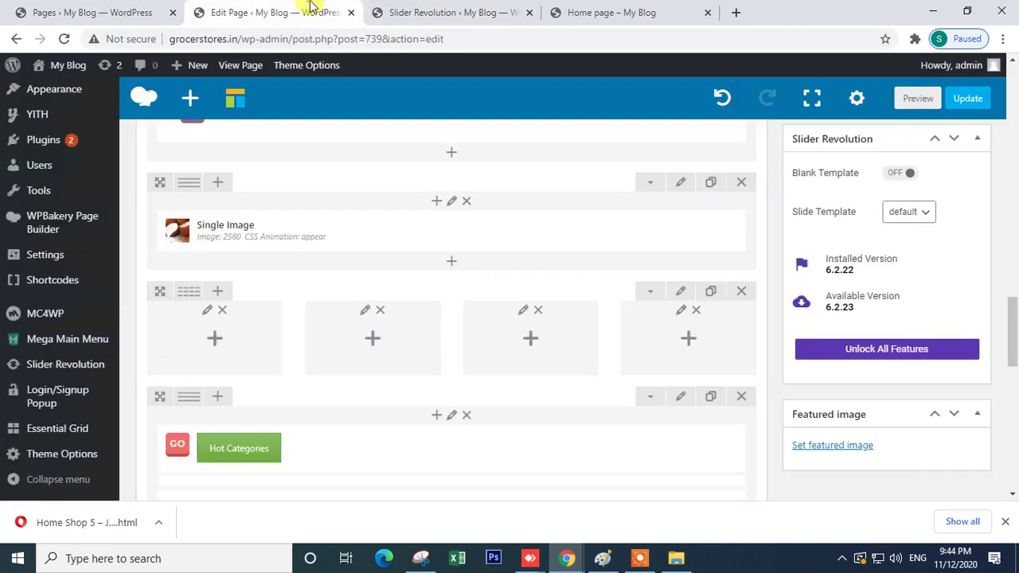
- Delete the empty four-column row and clone the product category tabs block
left_click(741, 299)
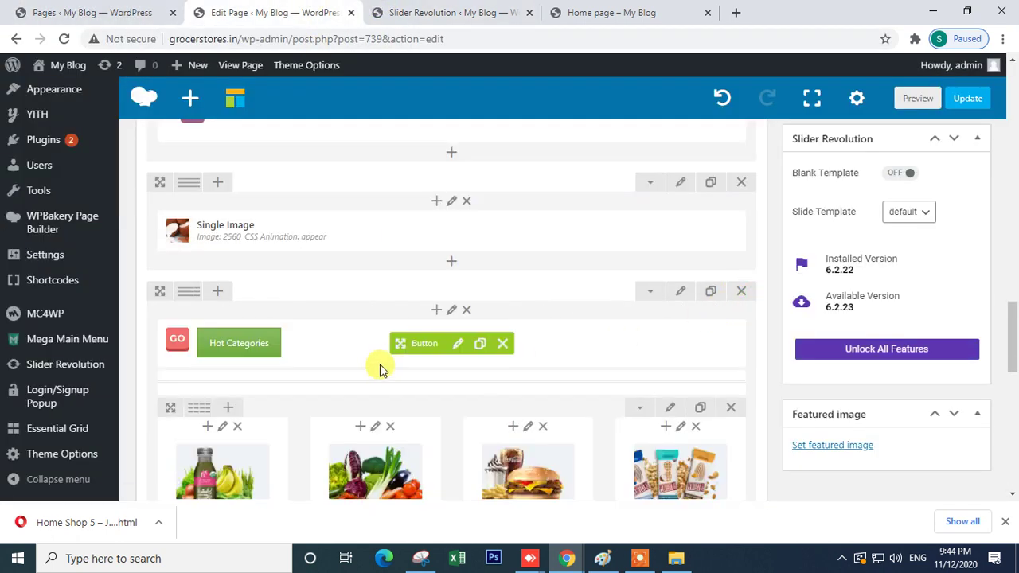
scroll(386, 350, "up", 3)
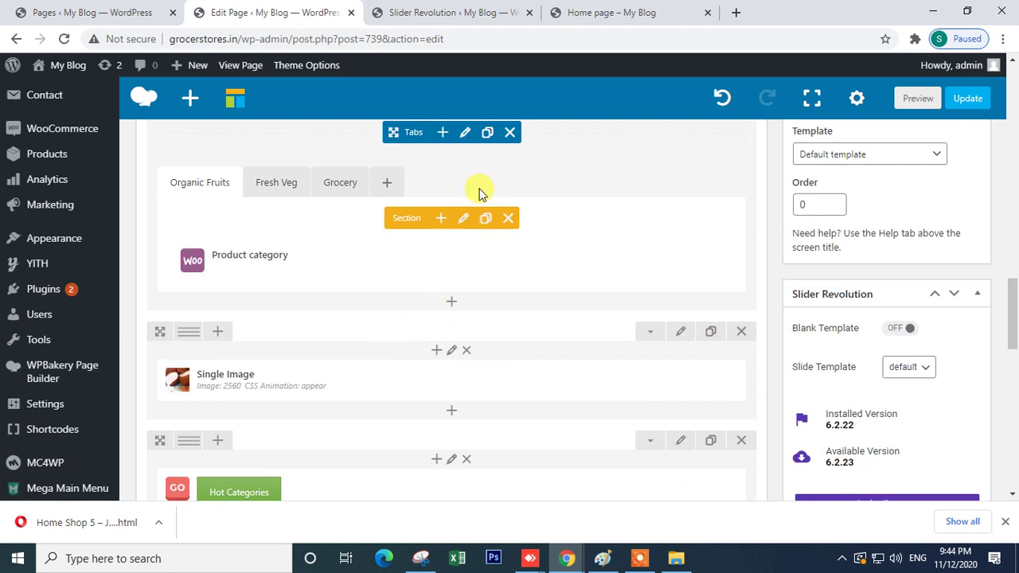
scroll(500, 249, "up", 2)
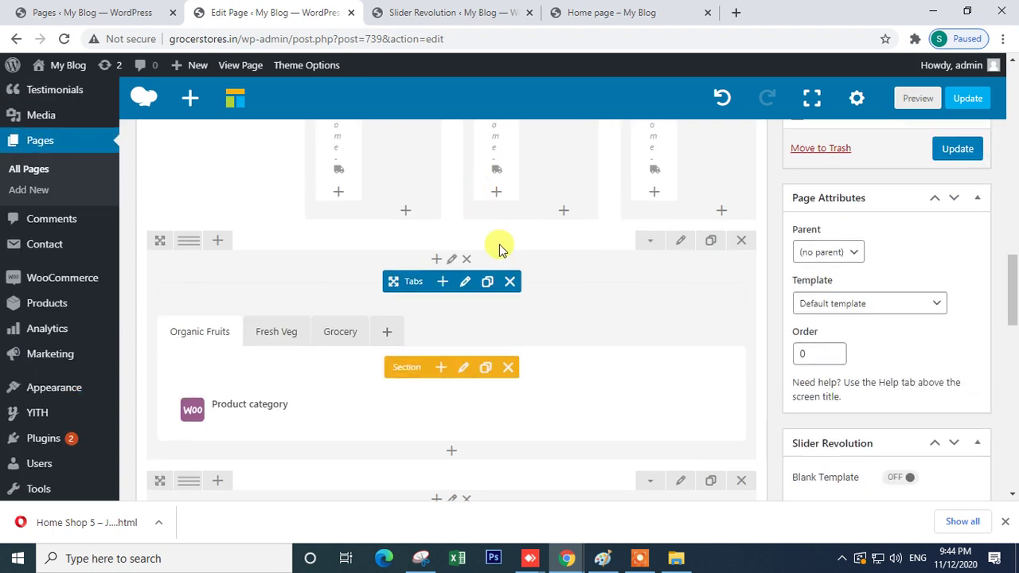
left_click(488, 283)
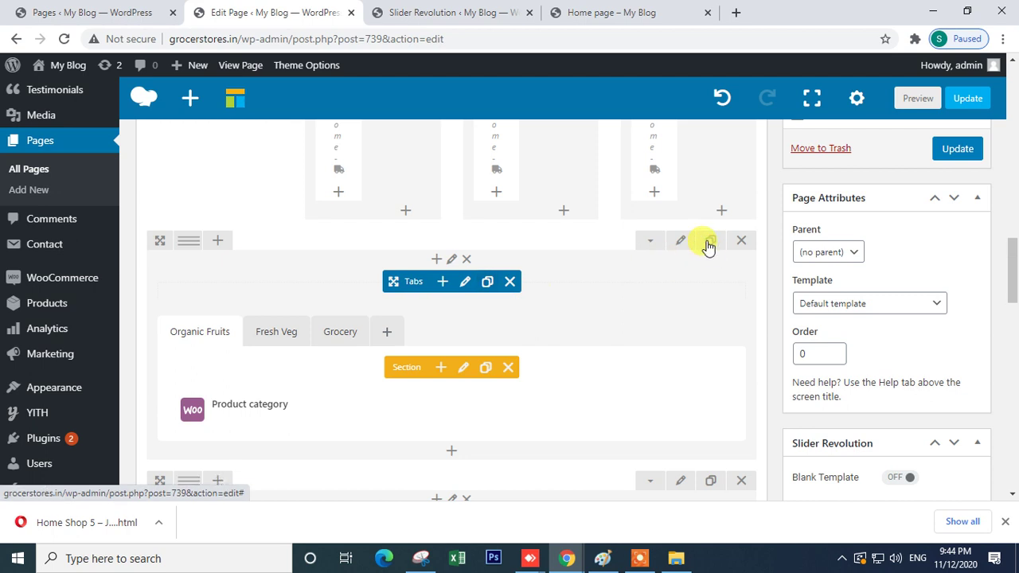
- Drag the Single Image banner row into its own spot directly below the product tabs row
scroll(684, 334, "down", 2)
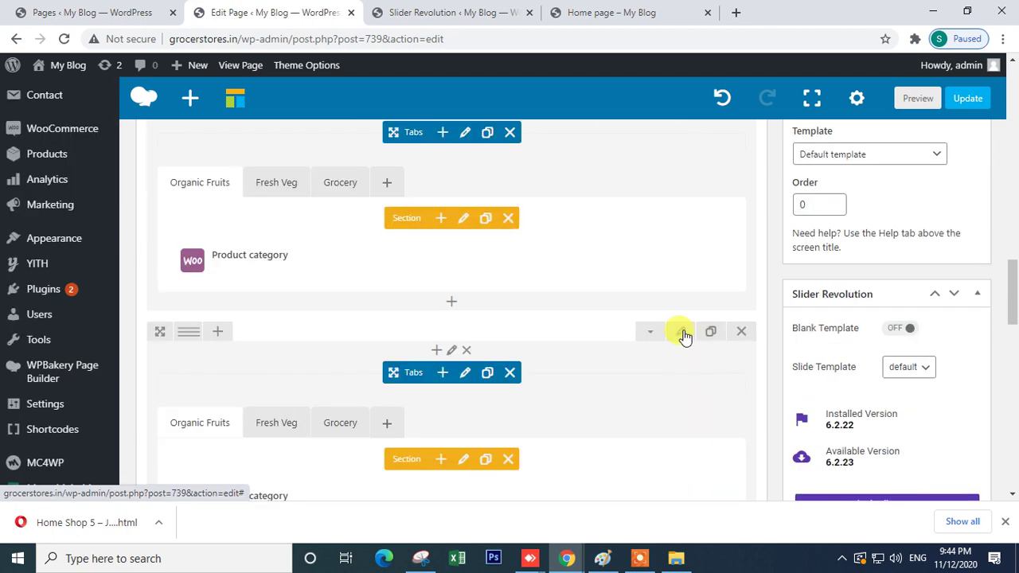
scroll(685, 334, "down", 4)
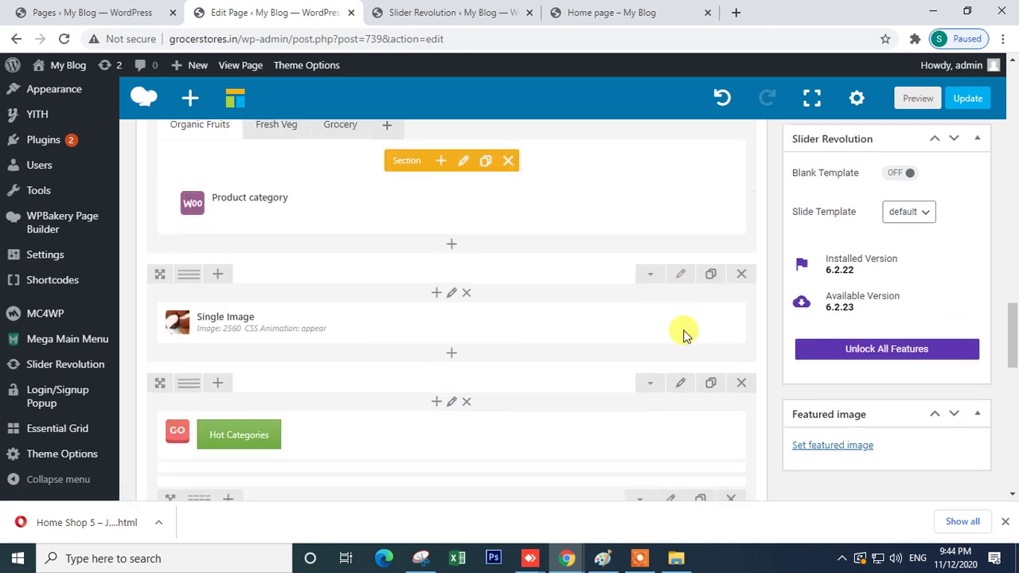
left_click_drag(398, 323, 415, 269)
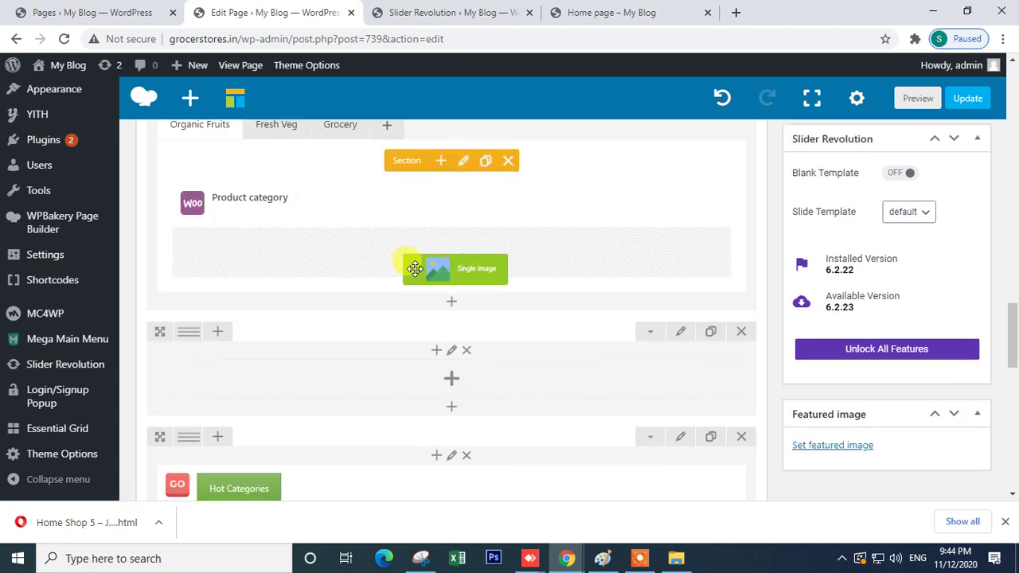
left_click_drag(415, 269, 394, 346)
scroll(431, 277, "up", 2)
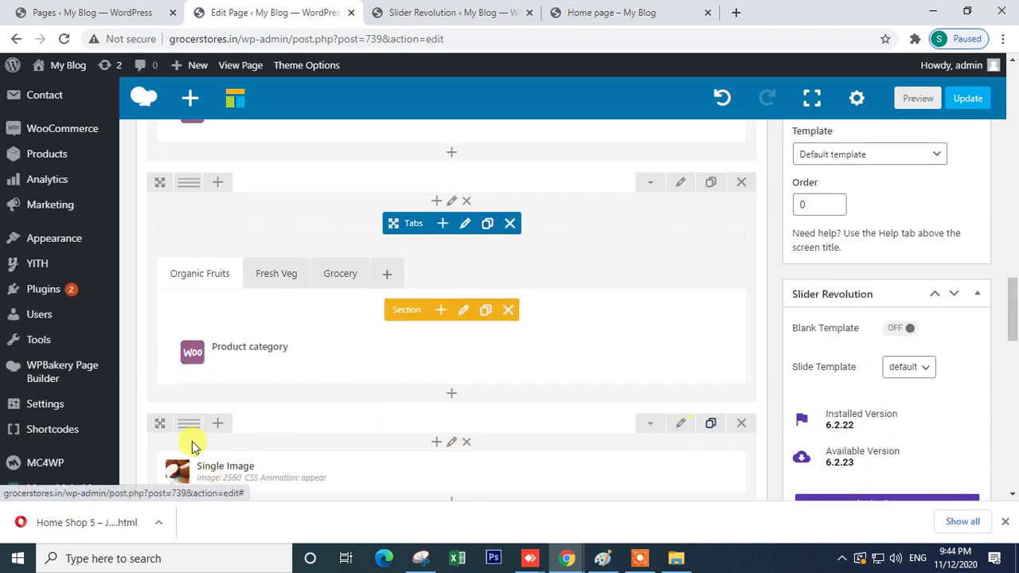
left_click_drag(157, 421, 170, 186)
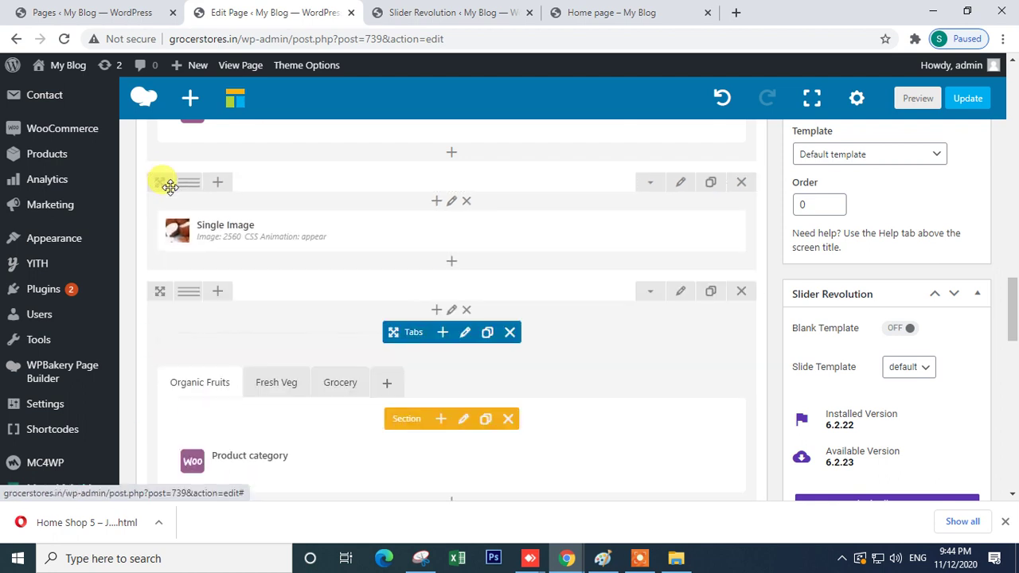
scroll(613, 332, "down", 2)
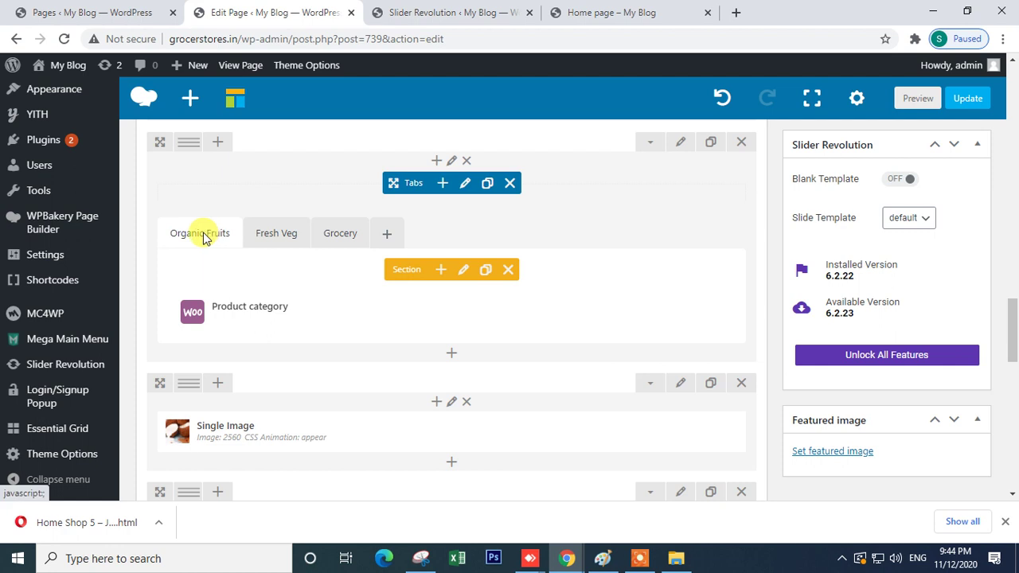
- Review the Organic Fruits section title and save the section settings
left_click(464, 269)
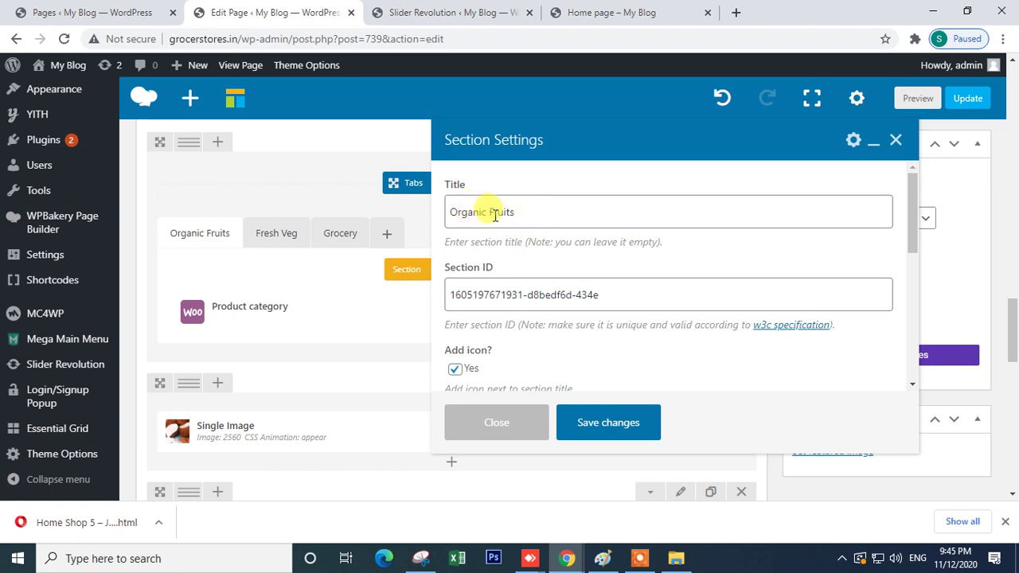
left_click_drag(490, 215, 314, 221)
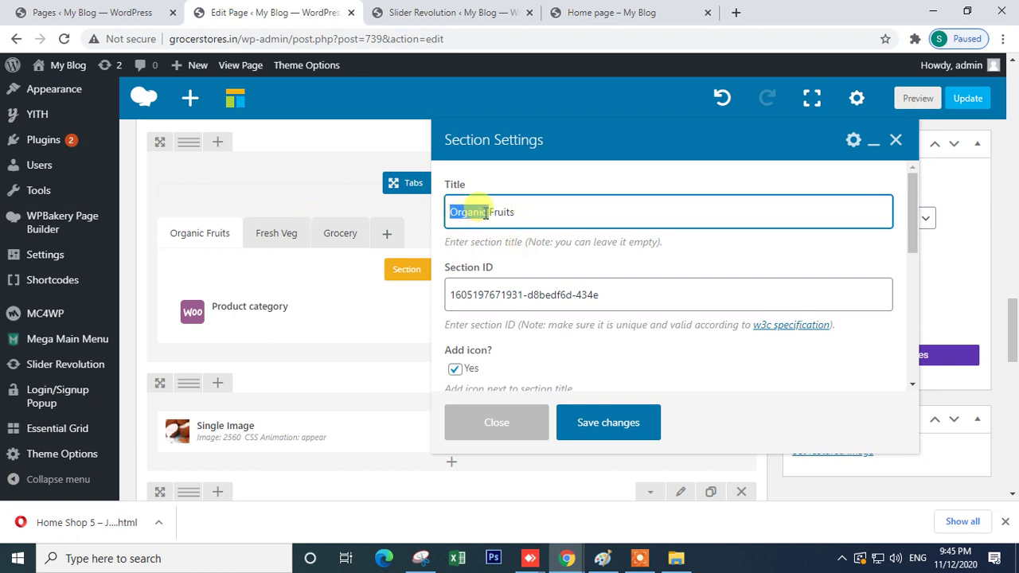
left_click_drag(490, 213, 607, 216)
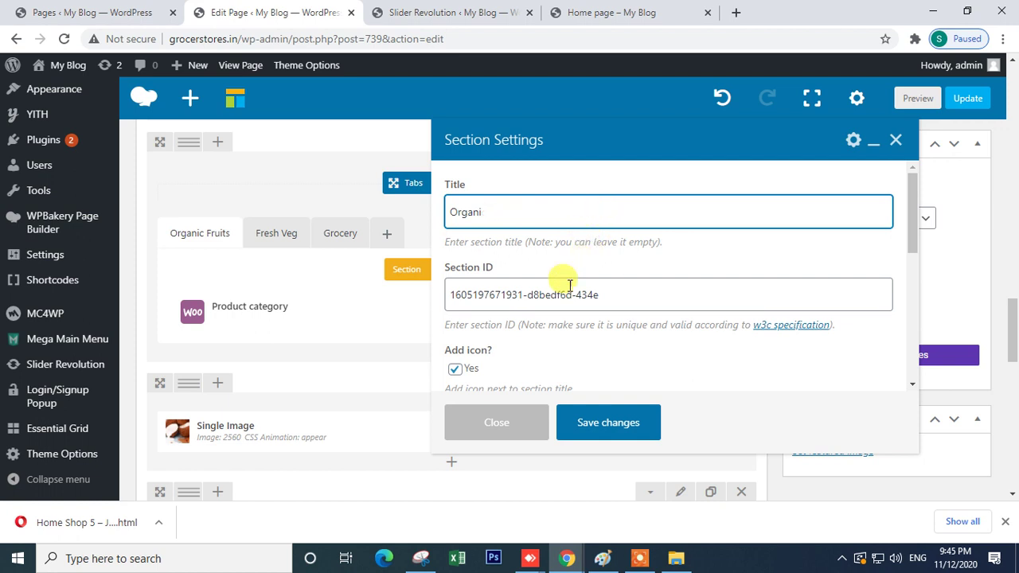
scroll(570, 285, "down", 7)
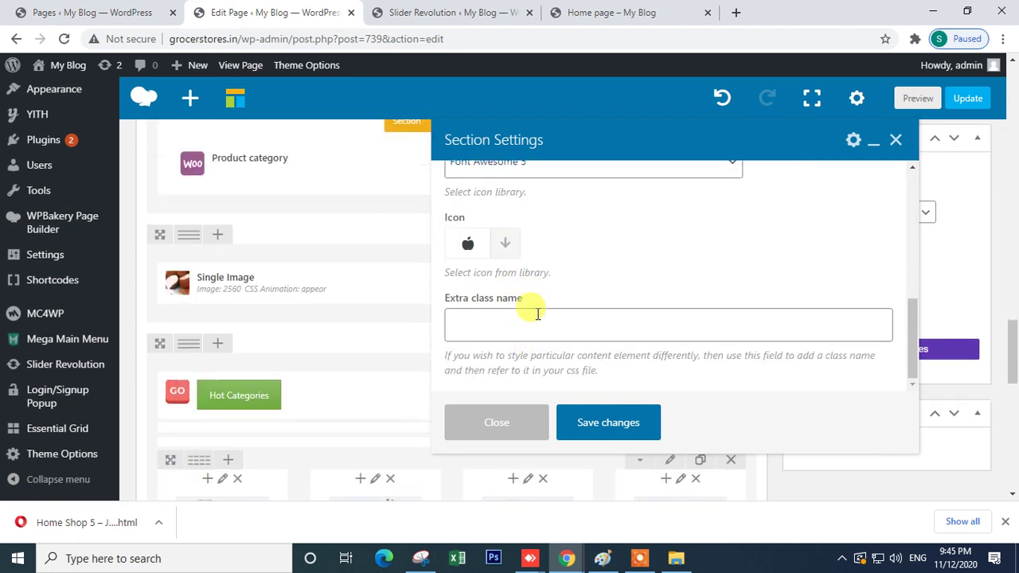
scroll(526, 295, "up", 5)
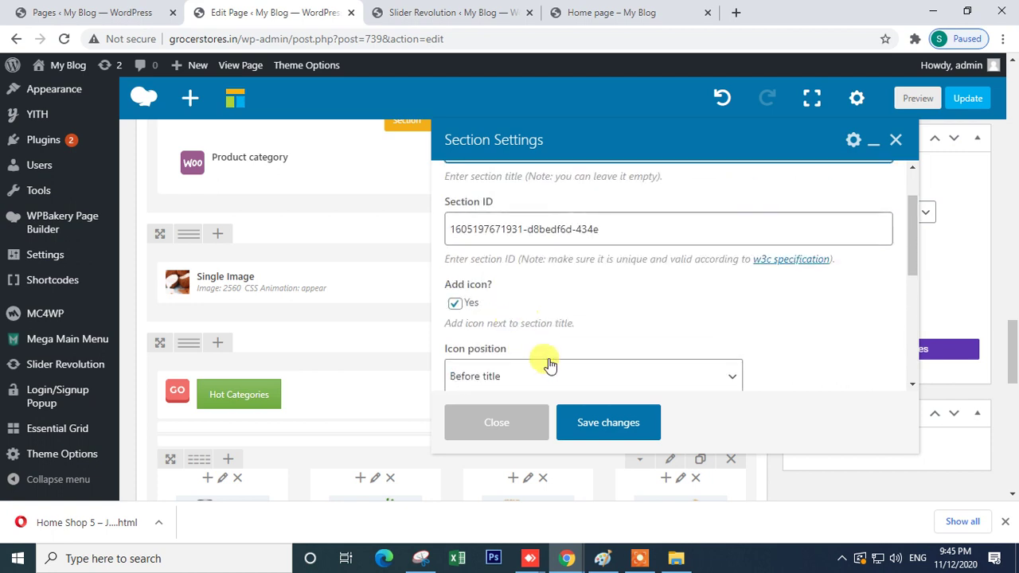
left_click(607, 423)
- Set the Product category element's category to Beverages(38) and save it
scroll(316, 220, "up", 3)
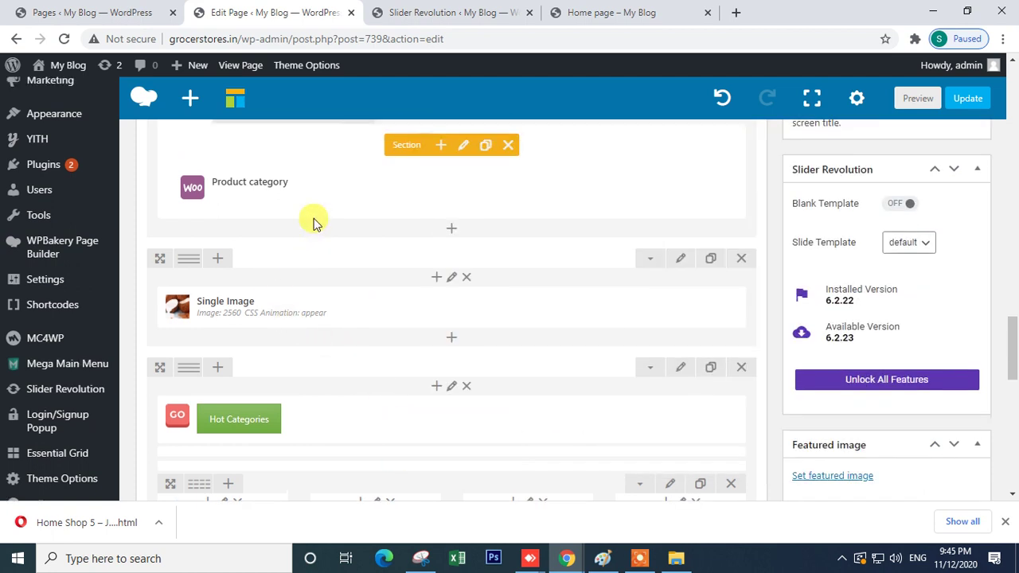
left_click(475, 315)
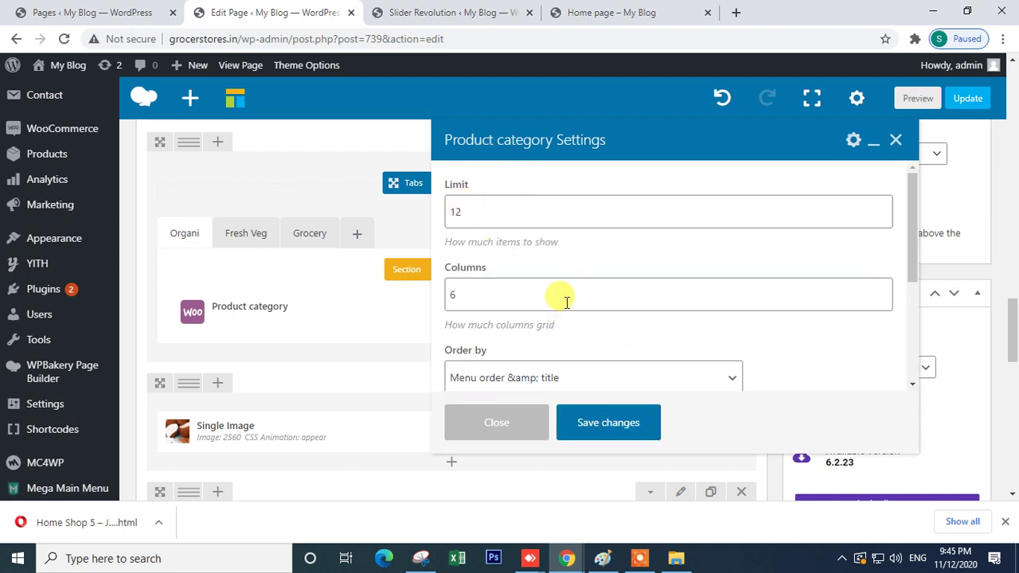
scroll(557, 296, "down", 2)
scroll(567, 326, "down", 2)
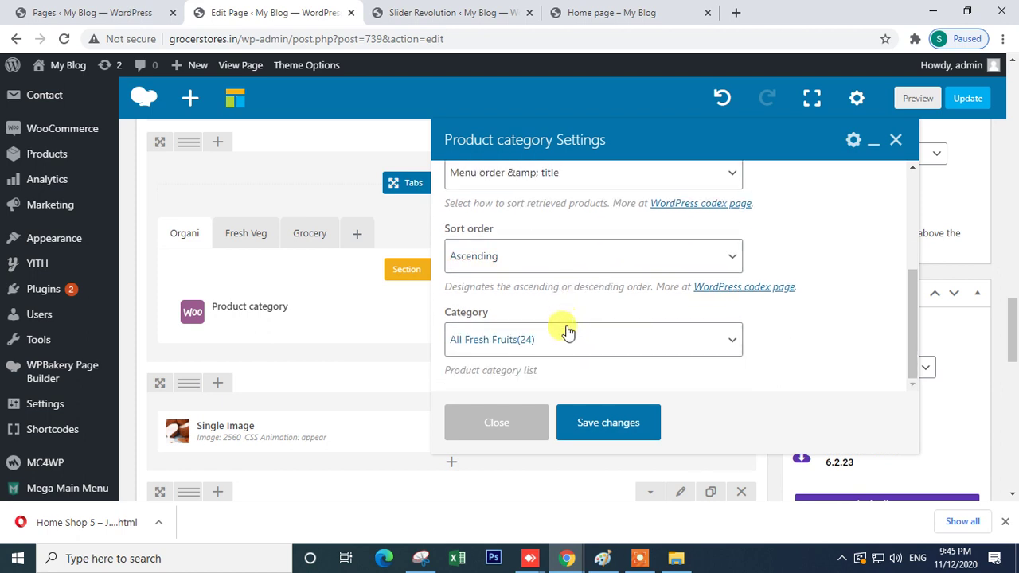
left_click(557, 338)
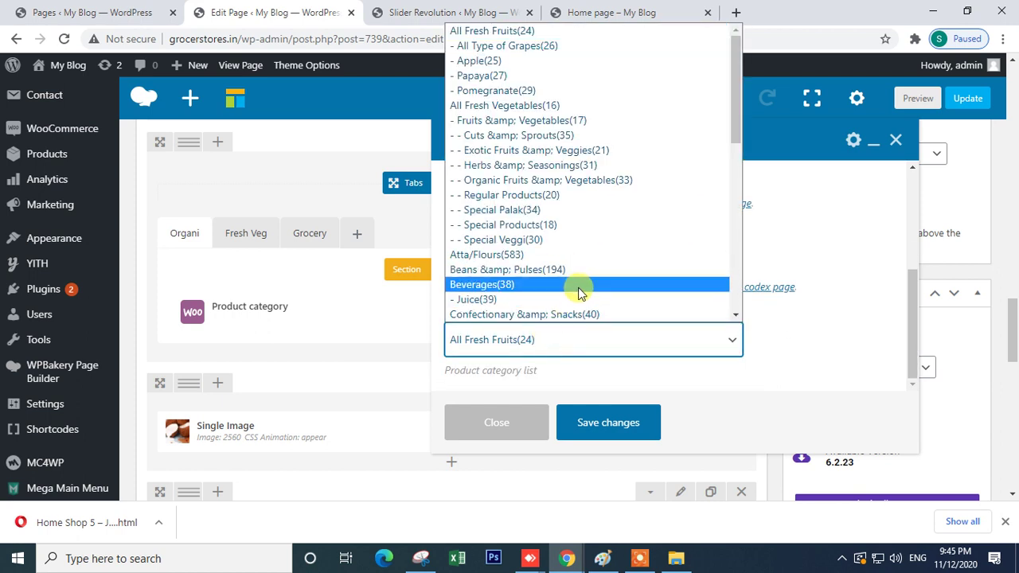
left_click(529, 285)
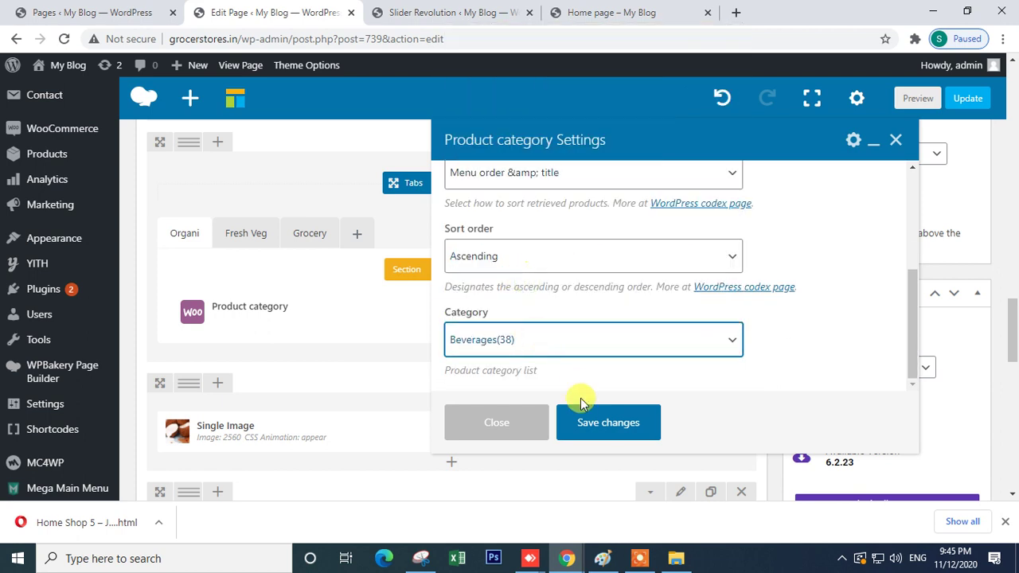
left_click(589, 426)
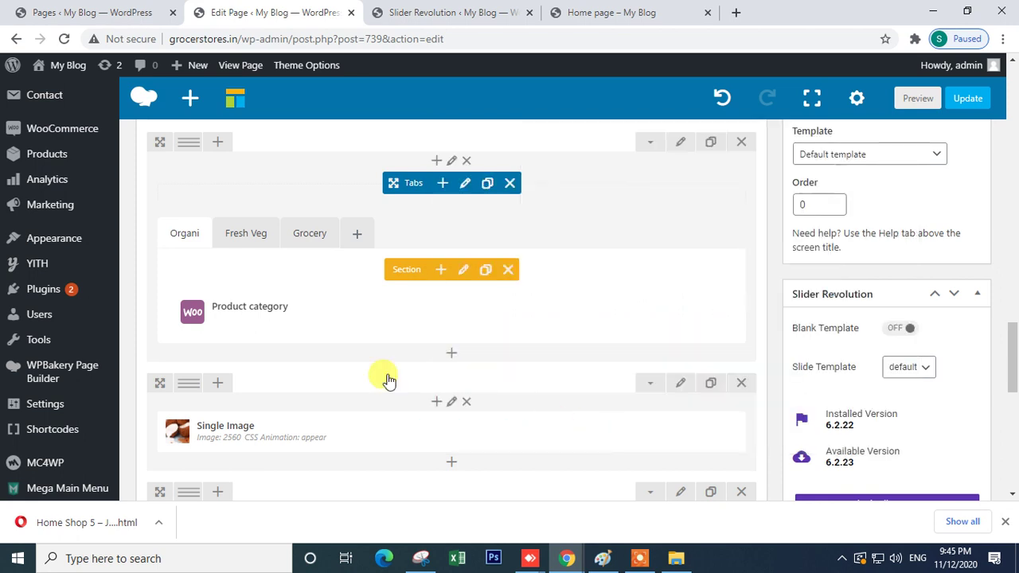
left_click(257, 239)
left_click(309, 239)
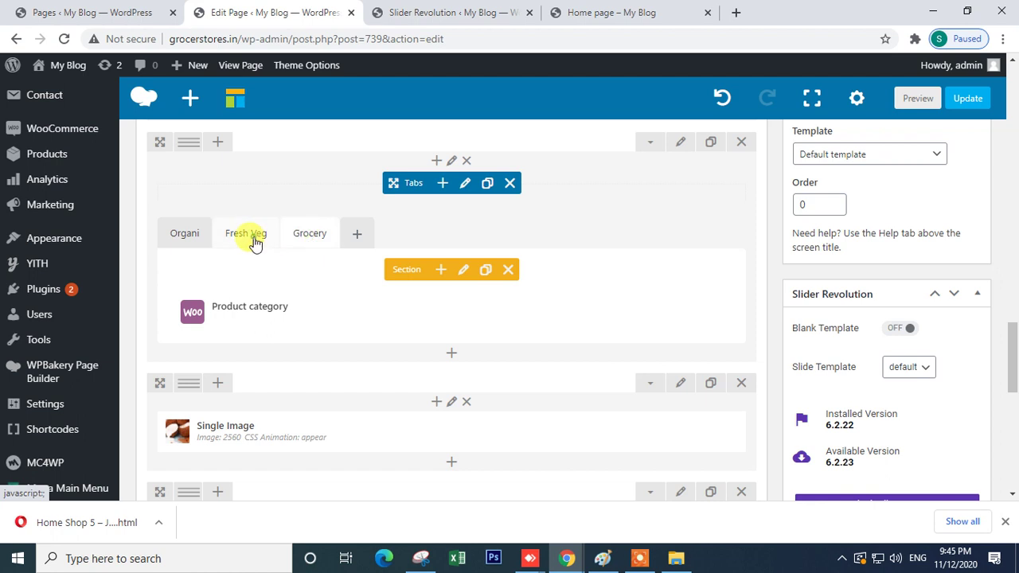
left_click(190, 240)
scroll(352, 398, "down", 2)
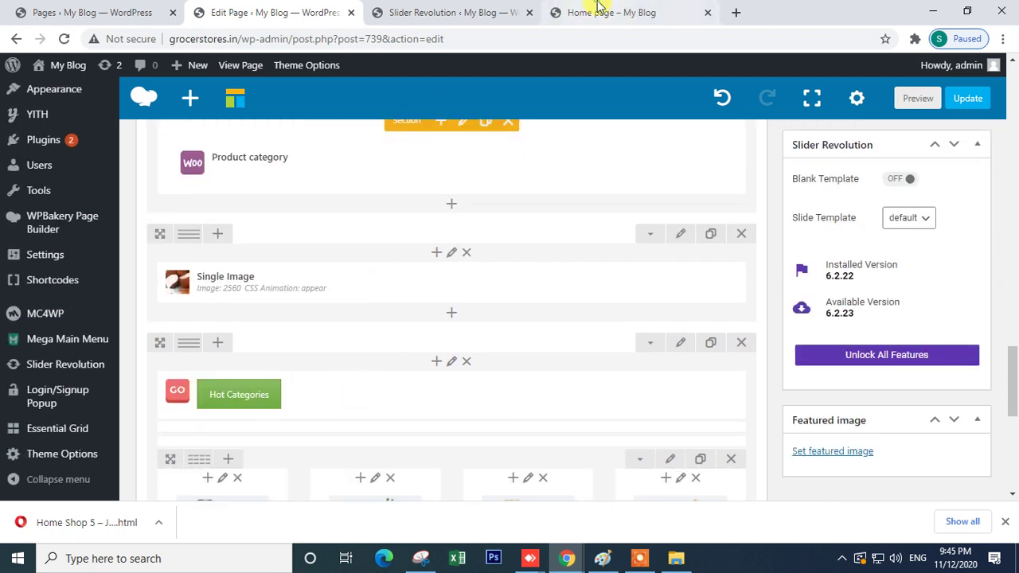
left_click(598, 12)
left_click(382, 13)
left_click(215, 11)
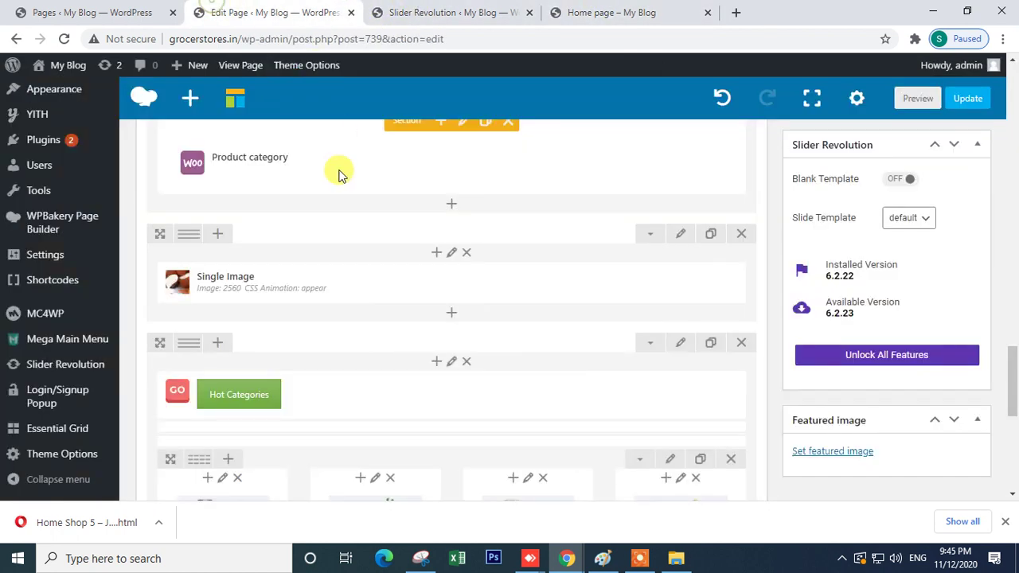
scroll(281, 322, "up", 4)
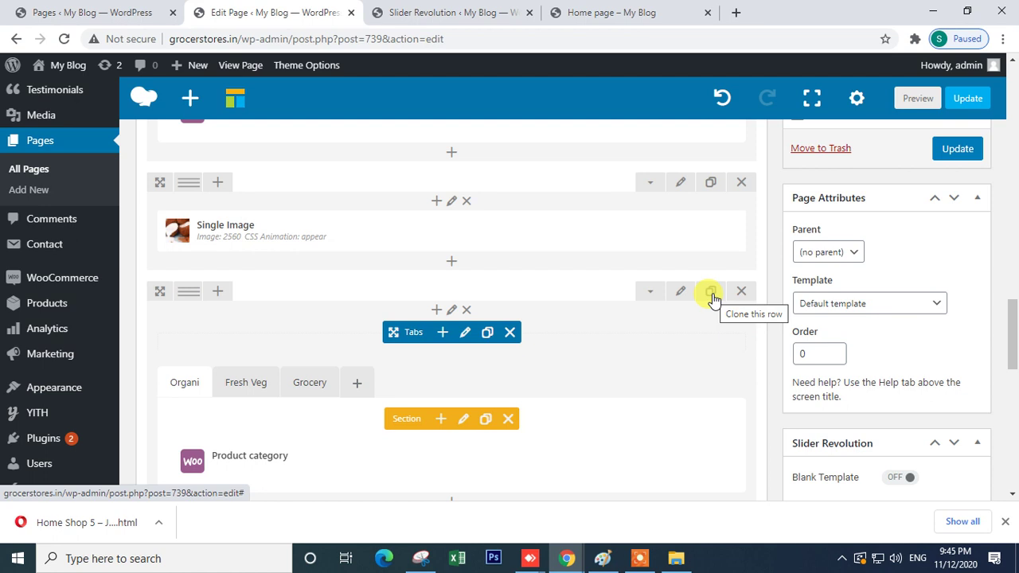
left_click(611, 12)
scroll(558, 322, "up", 3)
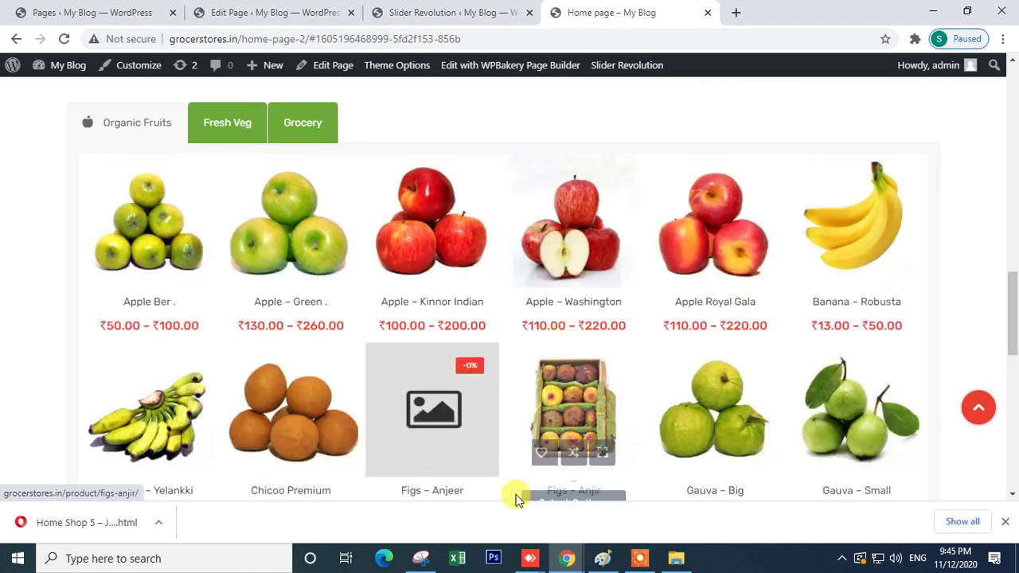
mouse_move(567, 557)
left_click(644, 528)
scroll(495, 326, "up", 2)
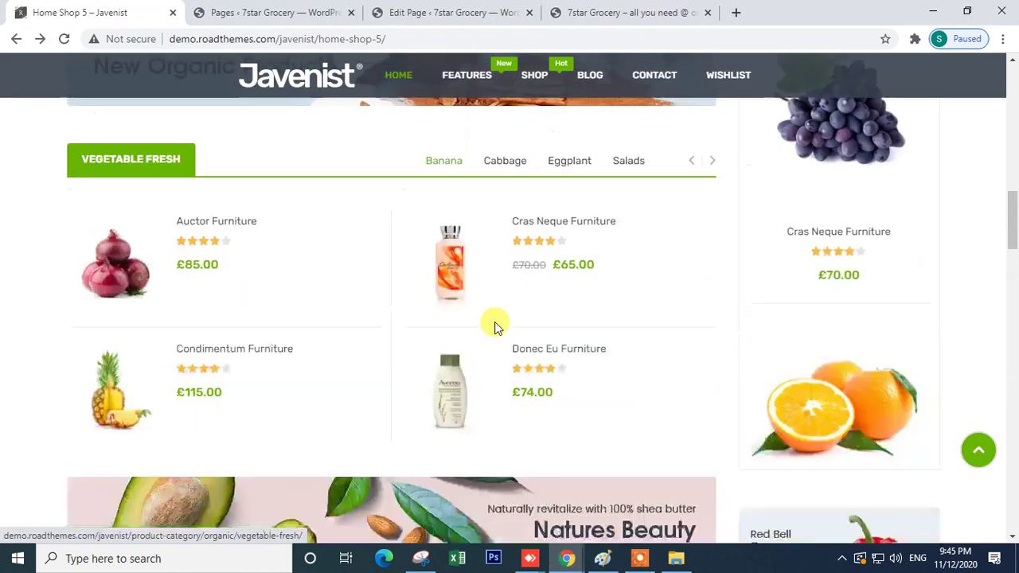
scroll(489, 330, "up", 4)
scroll(434, 320, "down", 2)
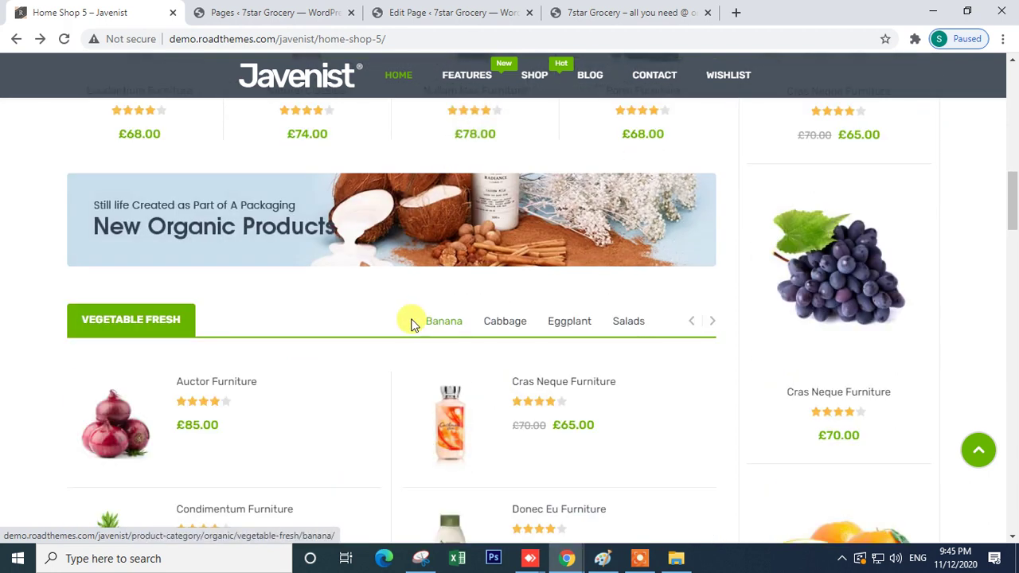
left_click_drag(409, 317, 479, 319)
left_click_drag(362, 319, 651, 317)
left_click(303, 312)
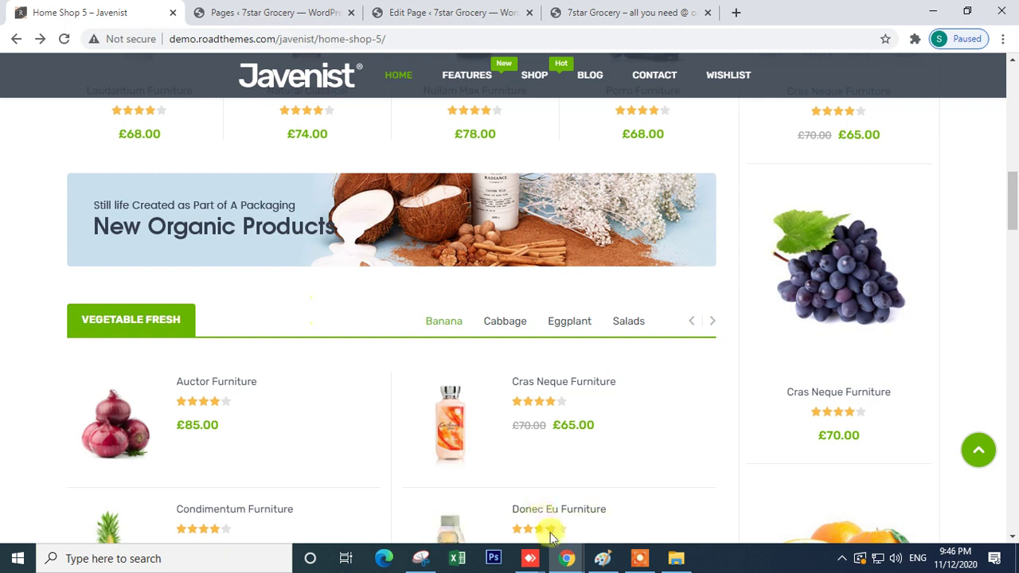
mouse_move(567, 557)
left_click(430, 510)
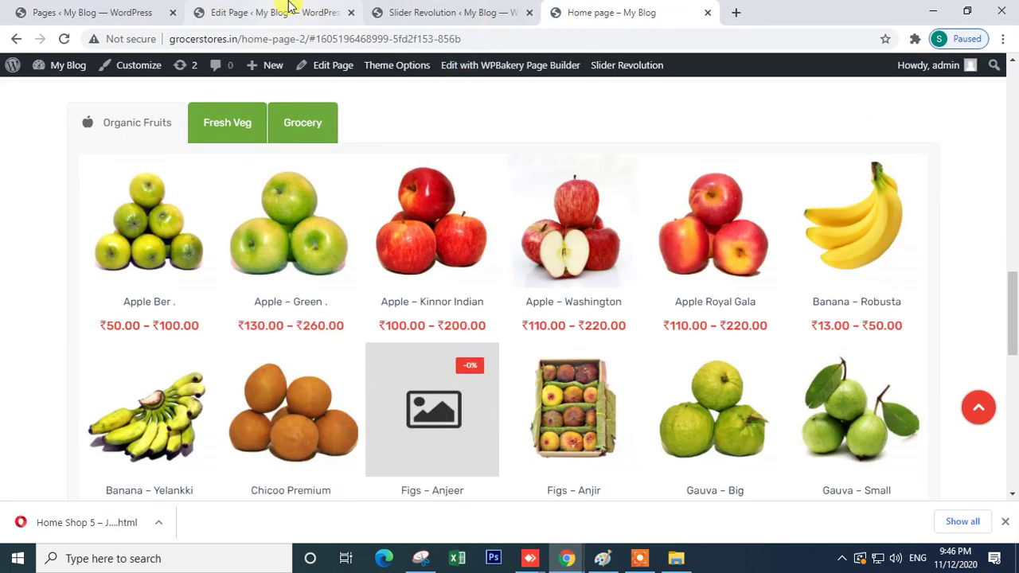
left_click(291, 12)
scroll(350, 434, "down", 2)
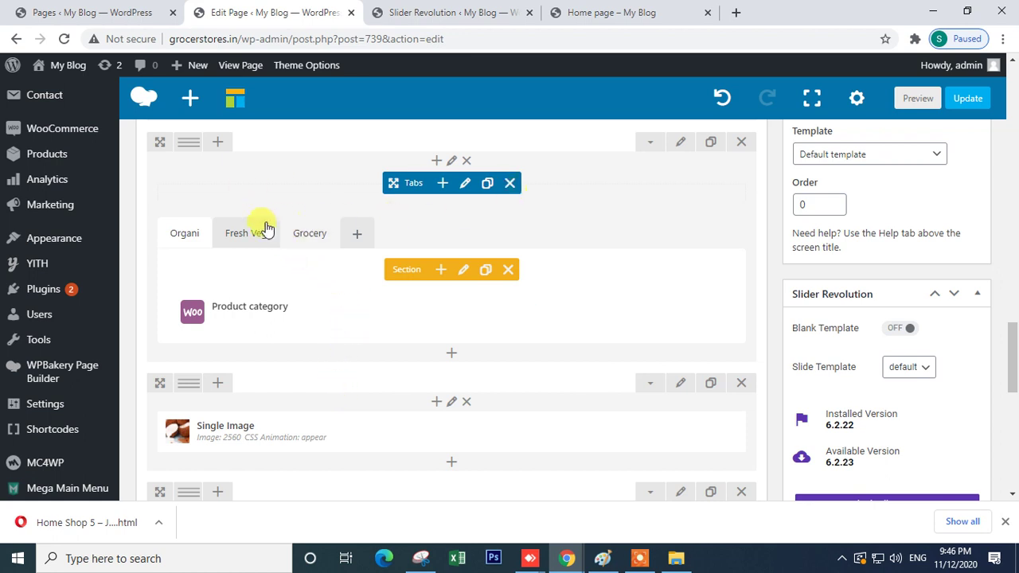
left_click(239, 235)
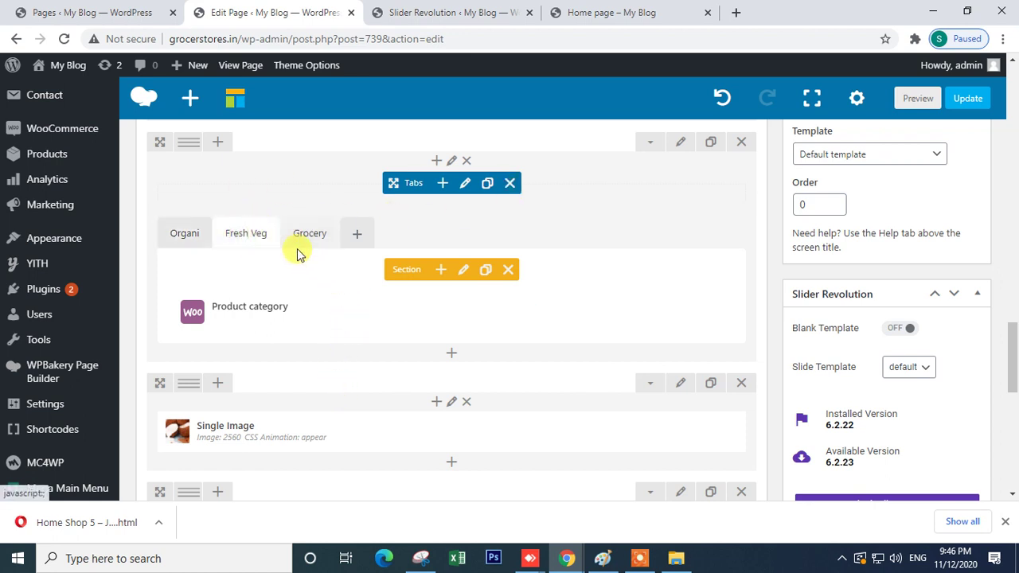
- Delete the Fresh Veg and Grocery sections from the Organi tabs, confirming each
left_click(508, 271)
left_click(582, 123)
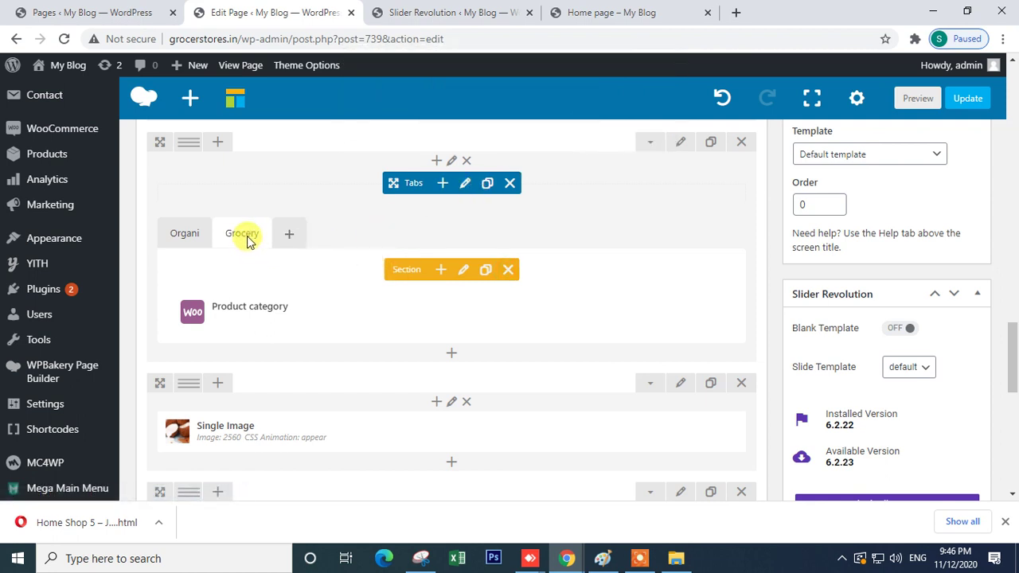
left_click(507, 270)
left_click(581, 123)
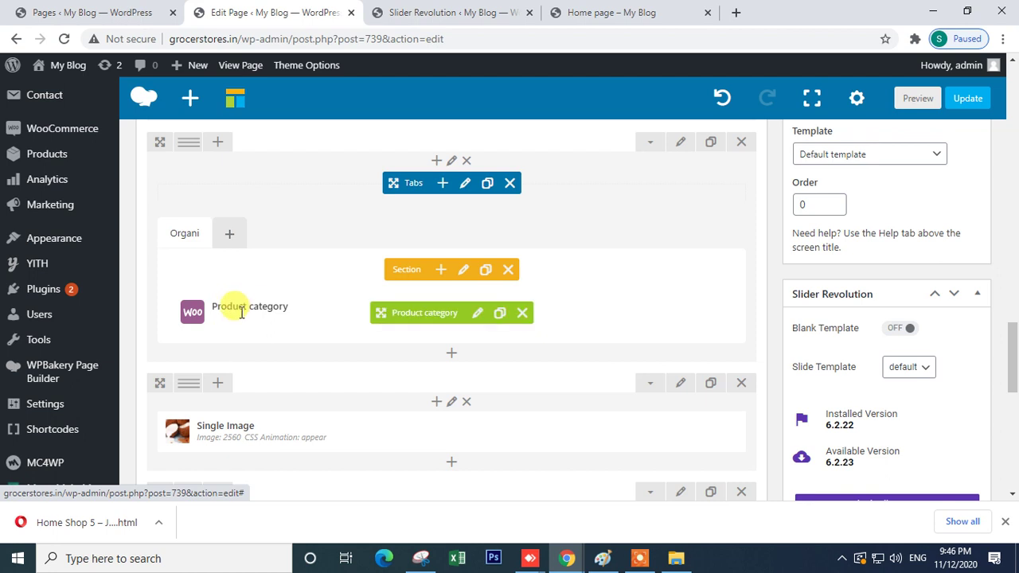
- Clone the Organic Fruits tabs row so a copy appears beneath it
scroll(247, 305, "up", 5)
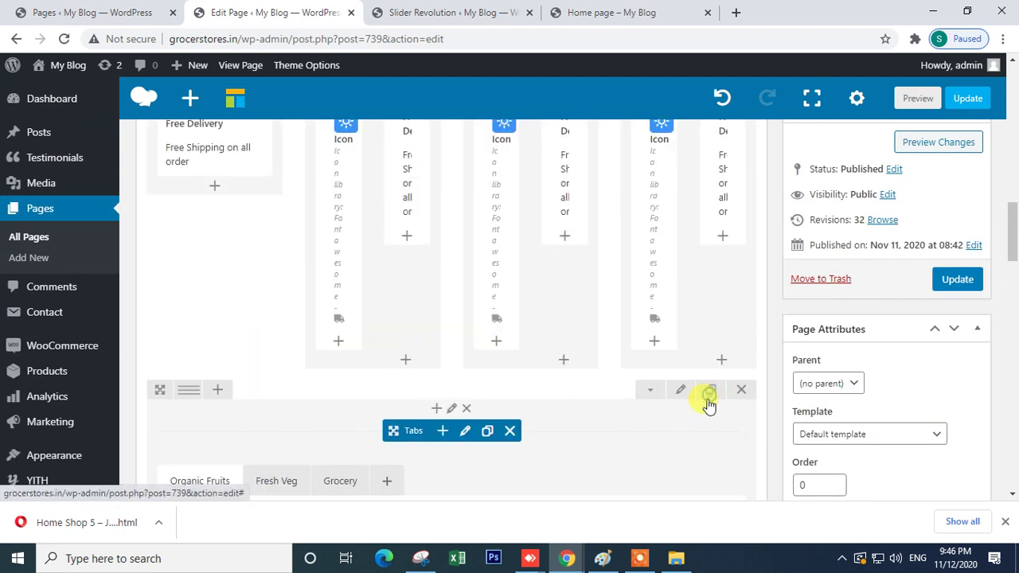
left_click(706, 398)
scroll(680, 414, "down", 5)
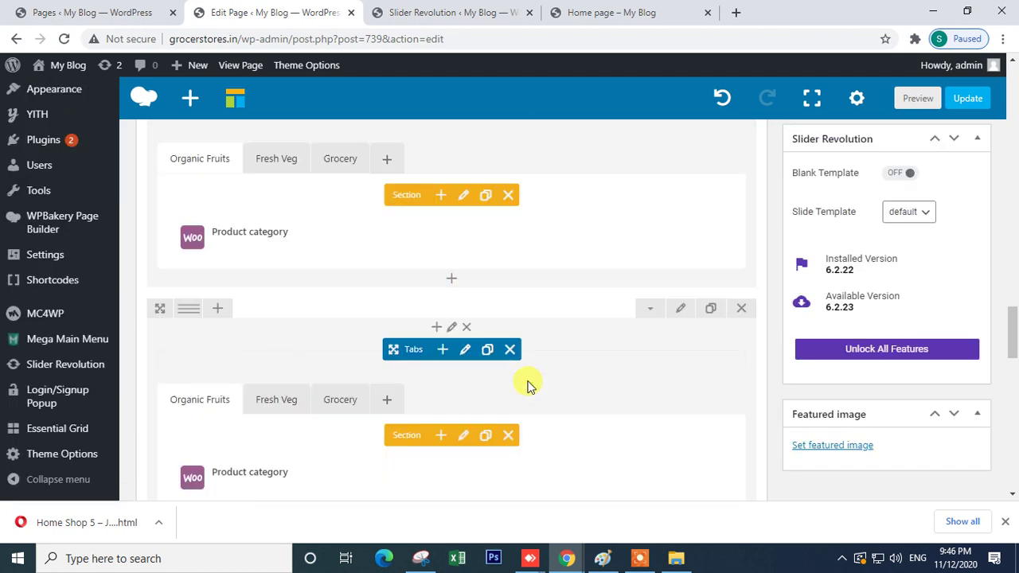
scroll(398, 334, "up", 3)
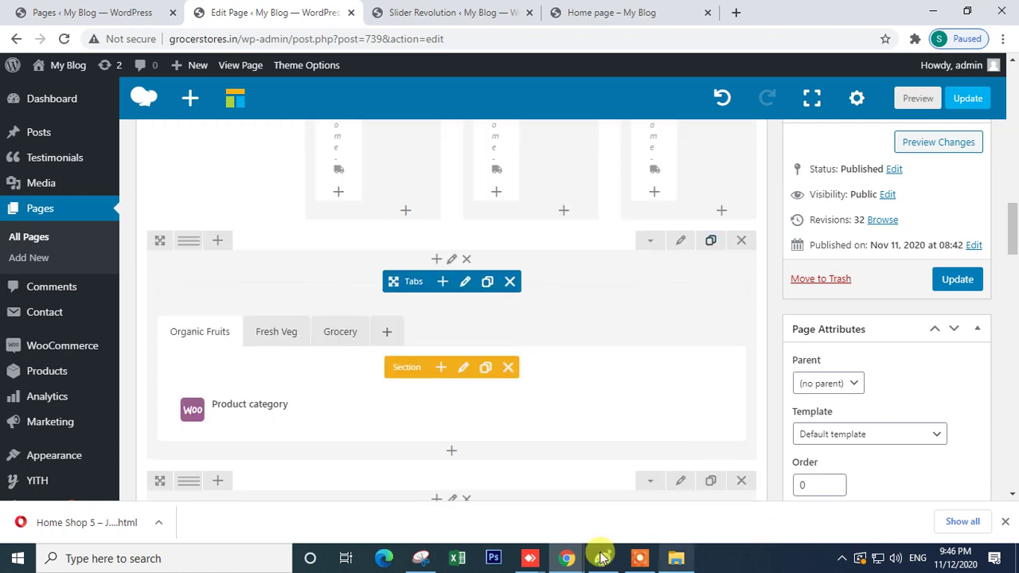
scroll(337, 405, "down", 3)
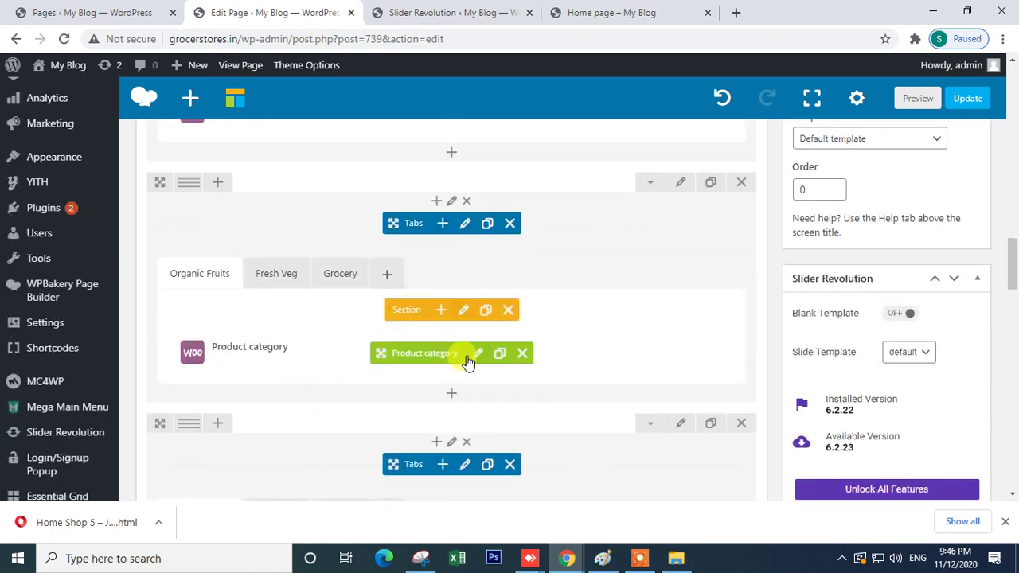
- Keep the original Product category element on Beverages(38) and save it
left_click(477, 355)
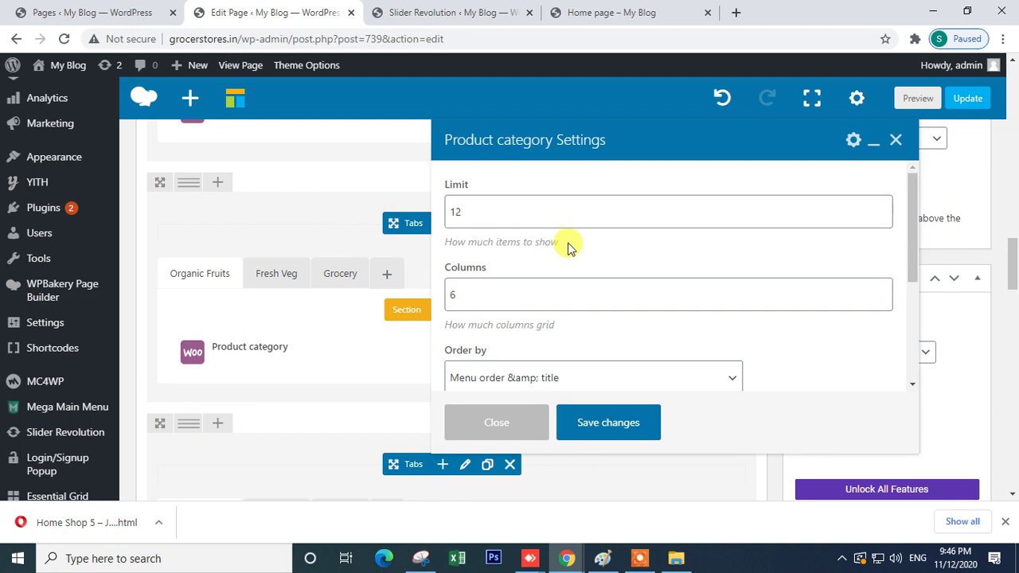
scroll(563, 246, "down", 2)
scroll(543, 335, "down", 1)
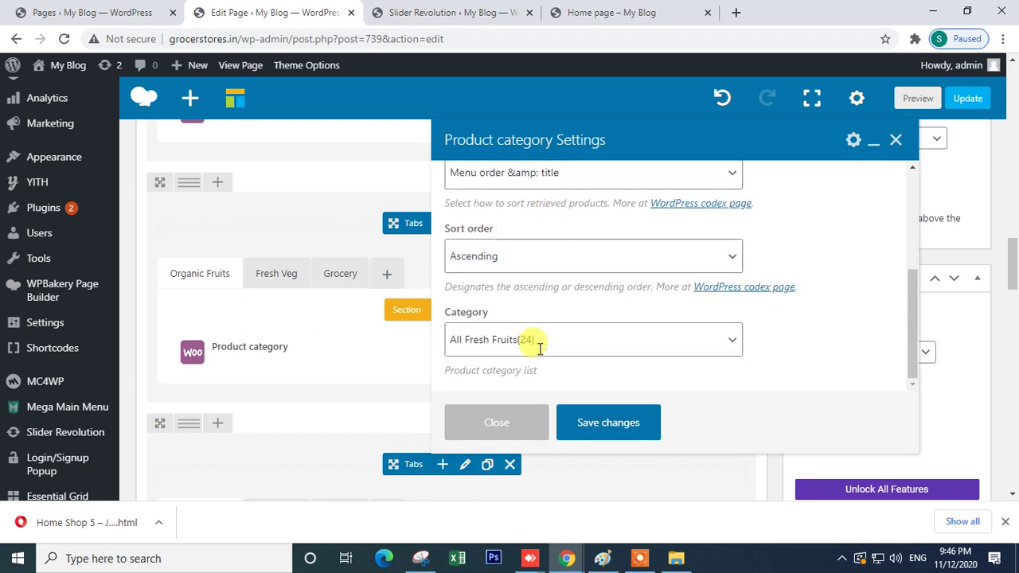
left_click(544, 347)
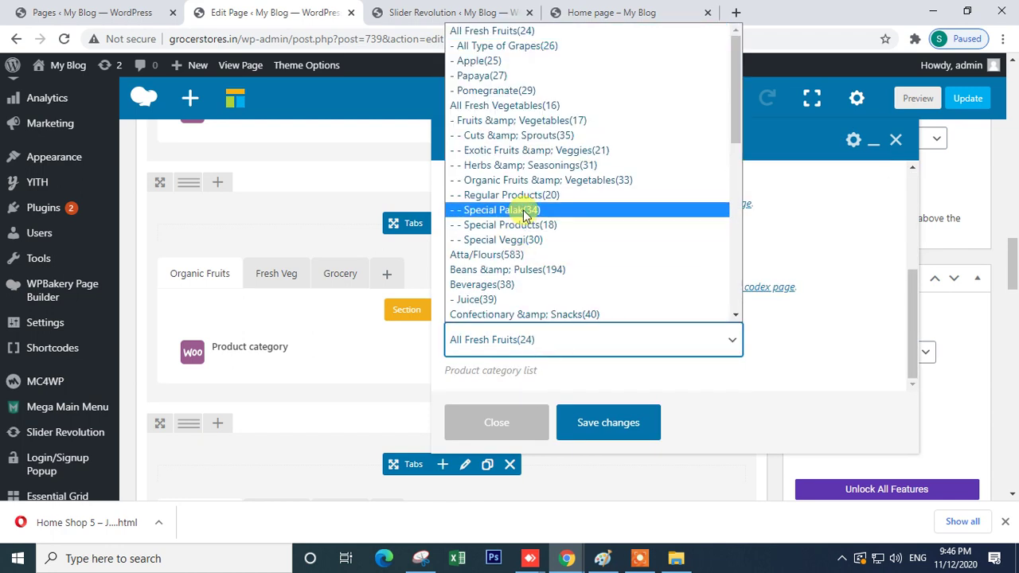
left_click(528, 285)
left_click(614, 421)
- Set the copied row's Product category element to Fabric Care(1193) and save
scroll(438, 373, "down", 2)
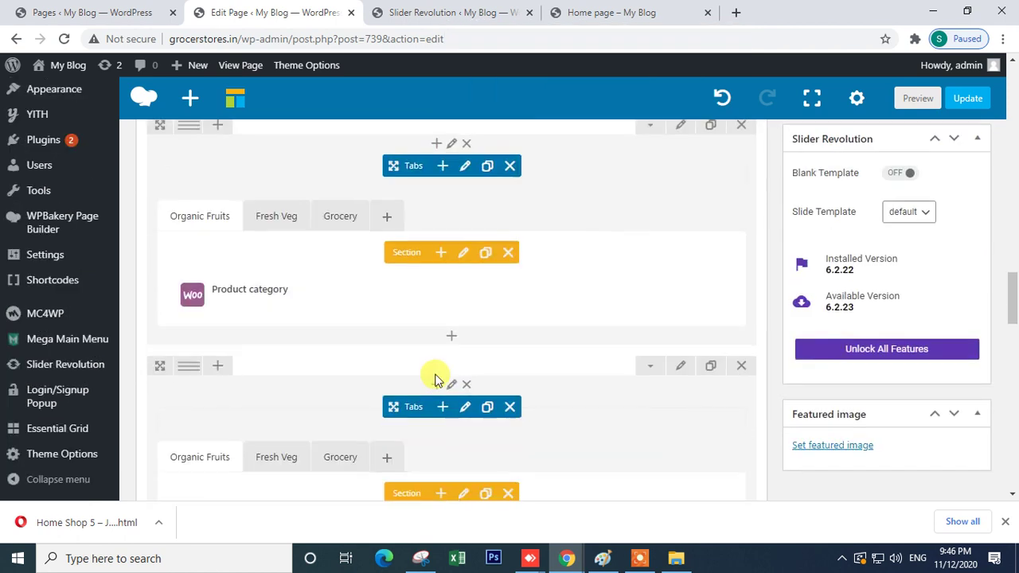
left_click(476, 301)
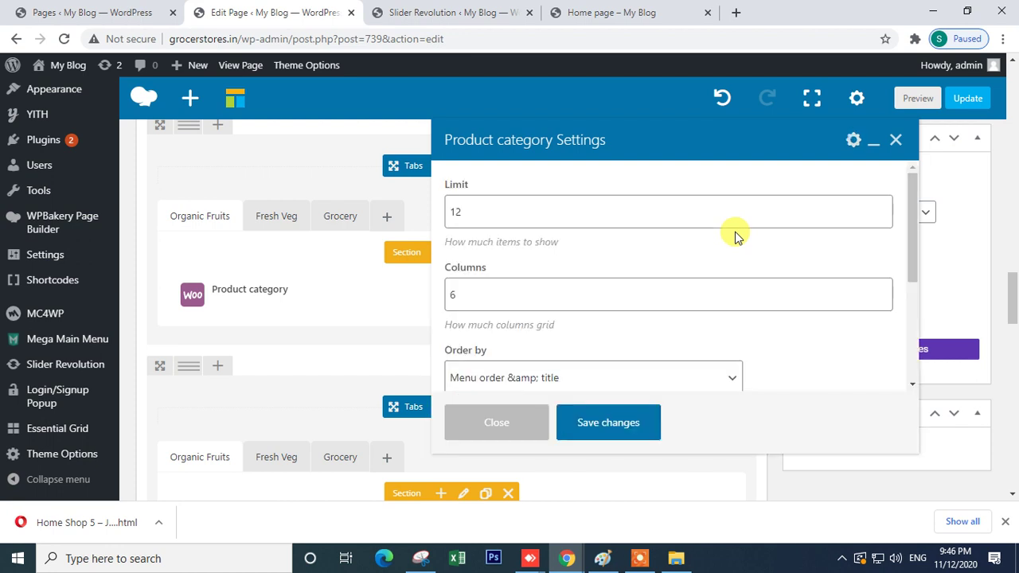
scroll(582, 330, "down", 3)
left_click(535, 341)
left_click(605, 355)
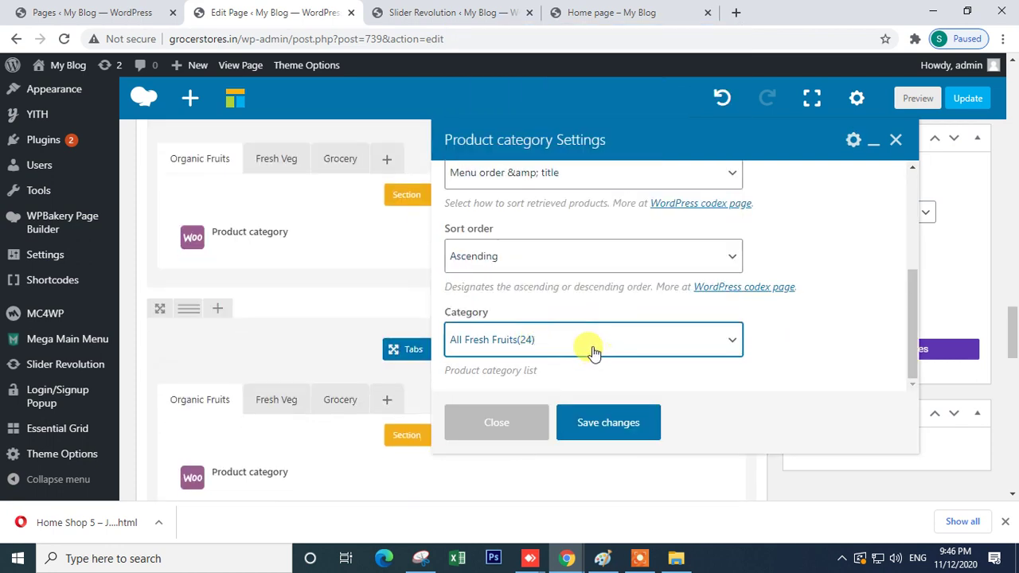
left_click(552, 338)
scroll(576, 284, "down", 4)
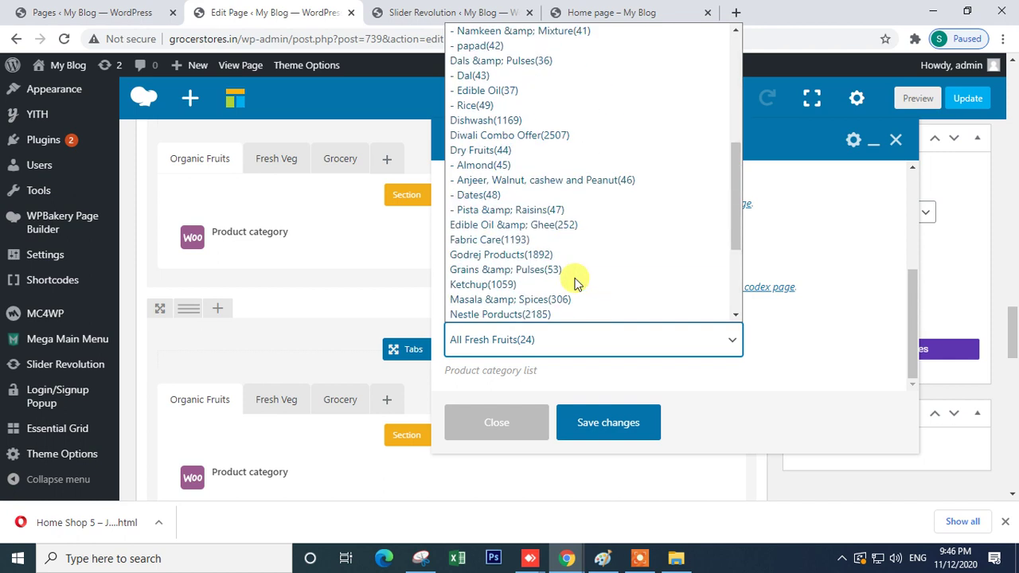
left_click(526, 240)
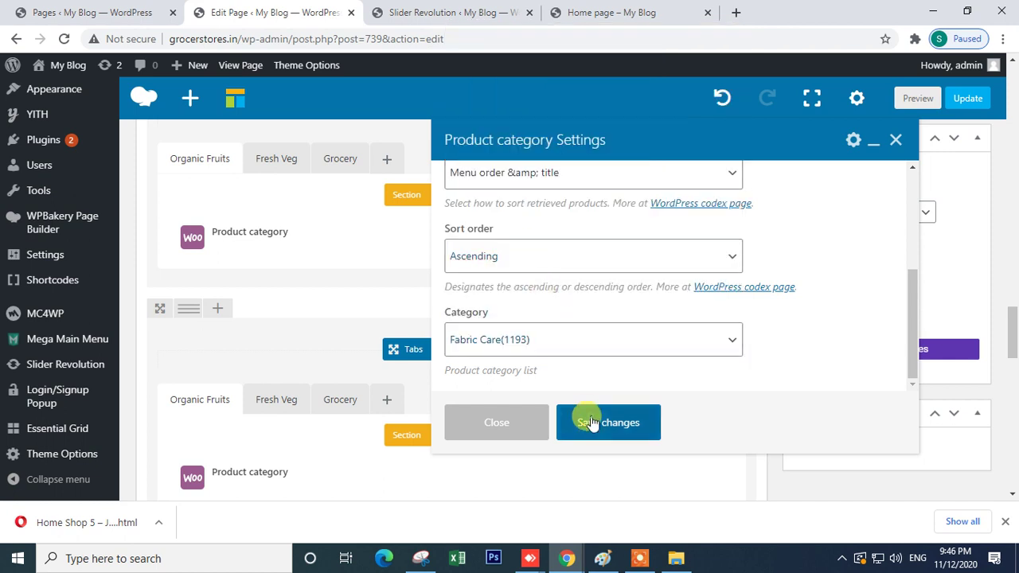
left_click(590, 422)
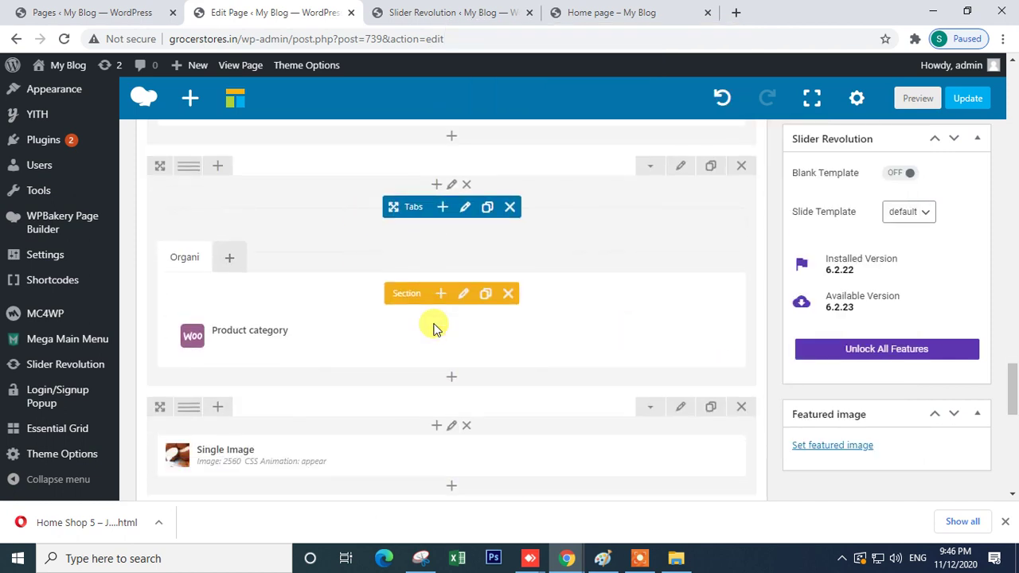
- Change the tabs row layout to two columns
scroll(435, 328, "down", 1)
mouse_move(463, 214)
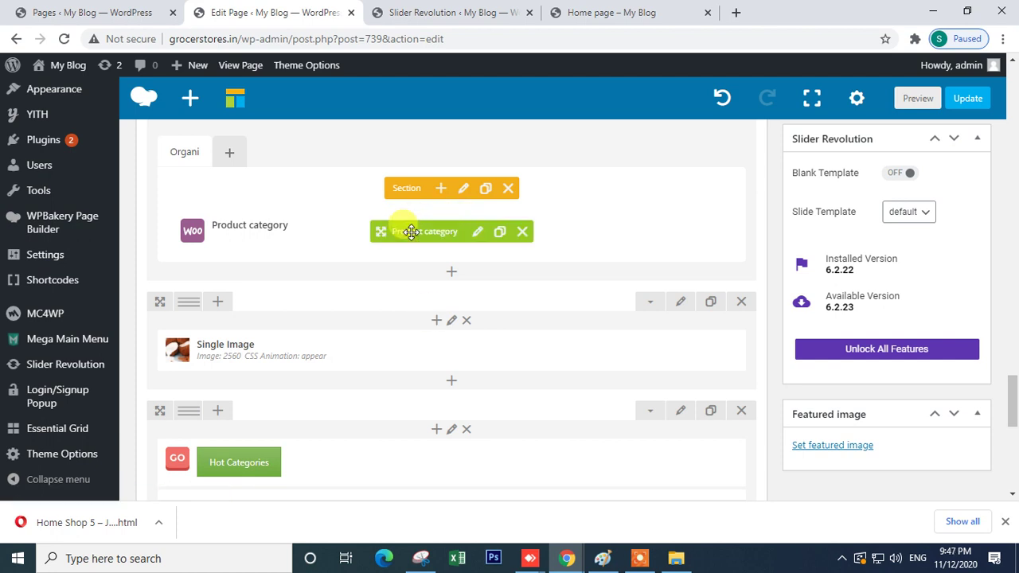
left_click_drag(453, 241, 193, 216)
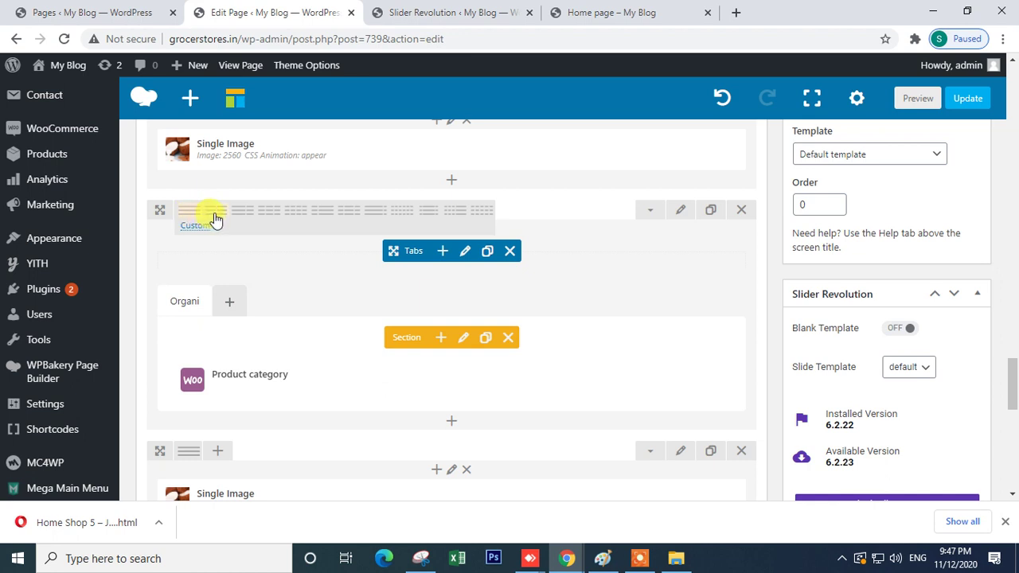
left_click(215, 213)
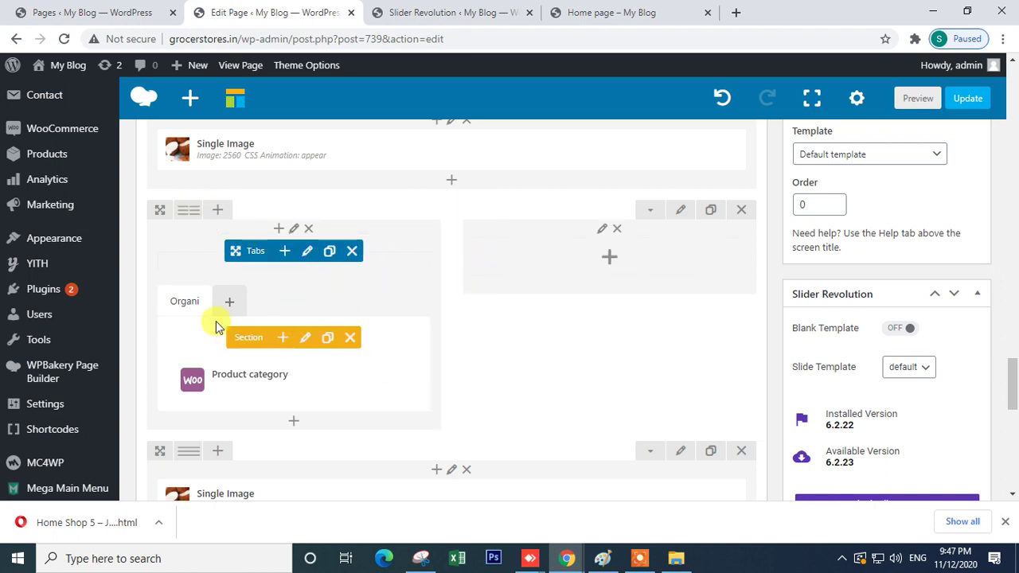
- Search for 'tab' and insert a Tabs element into the empty right column
left_click(607, 263)
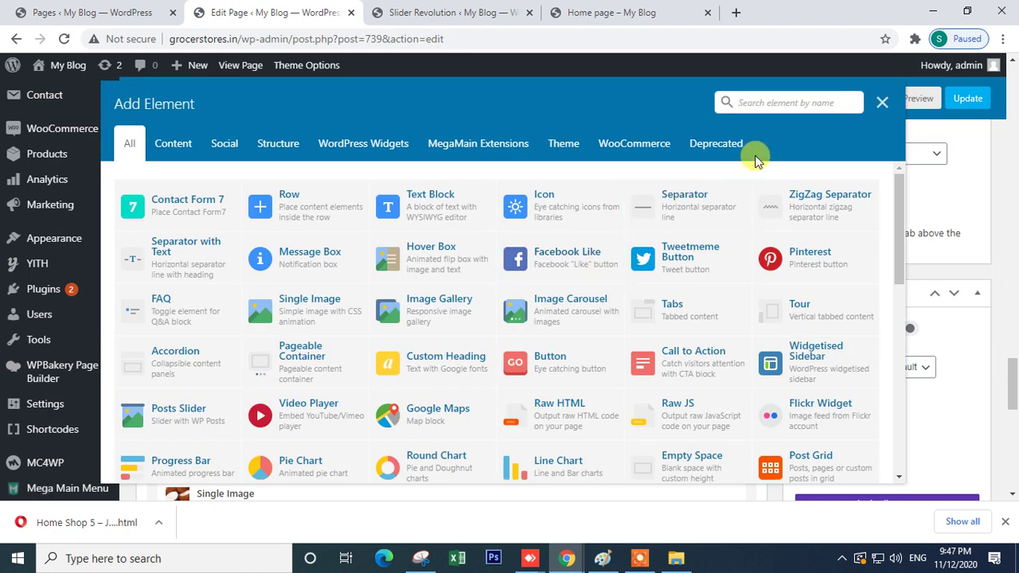
type("cu")
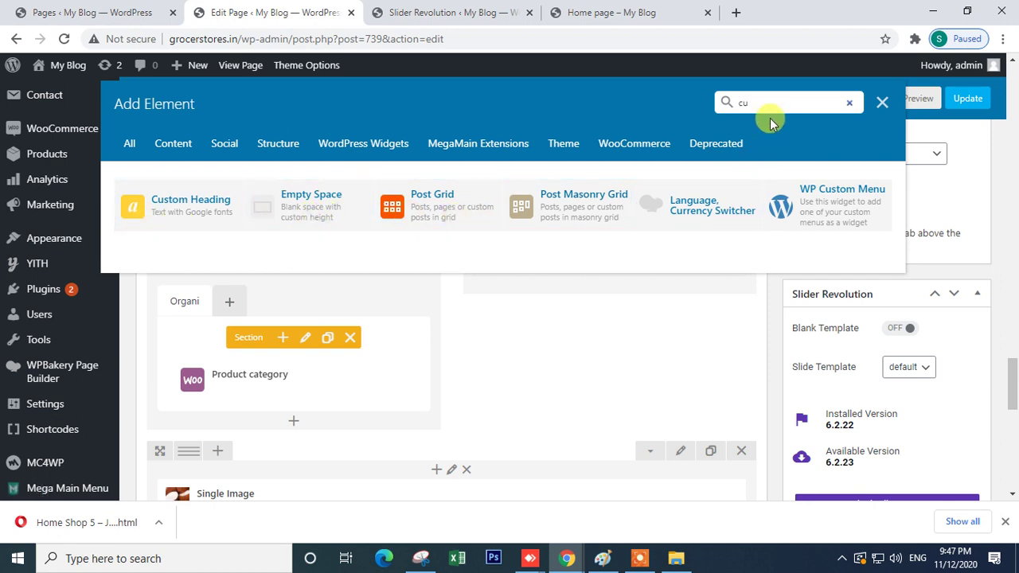
key("BackSpace")
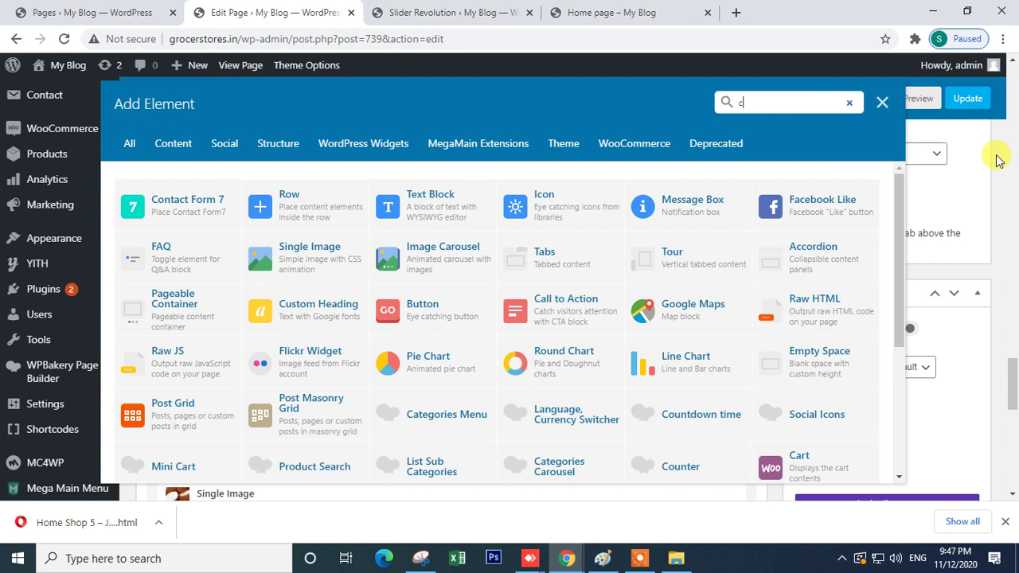
type("ta")
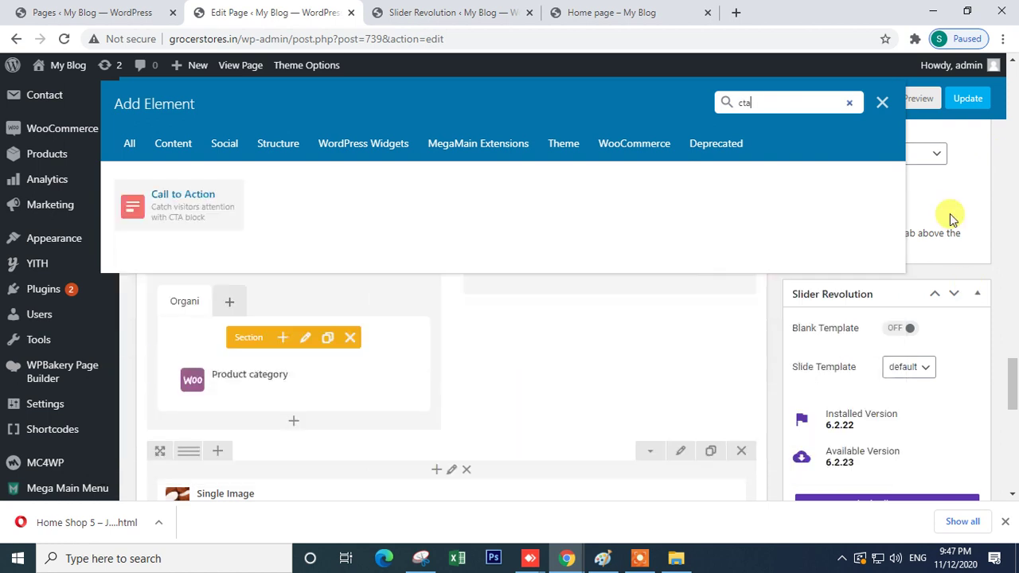
type("b")
key("BackSpace")
key("BackSpace")
key("BackSpace")
type("tab")
left_click(749, 101)
type("tab")
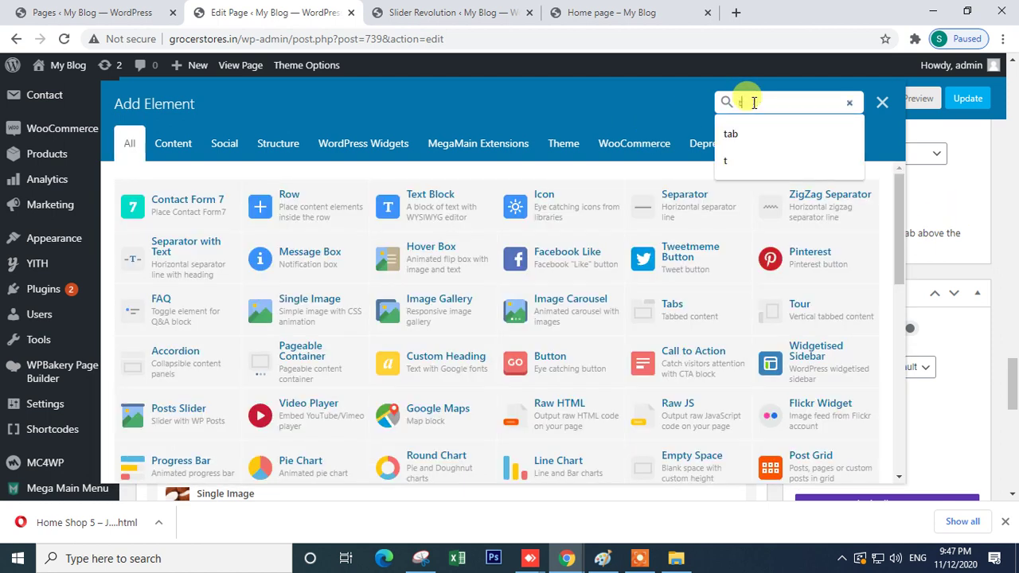
left_click(170, 204)
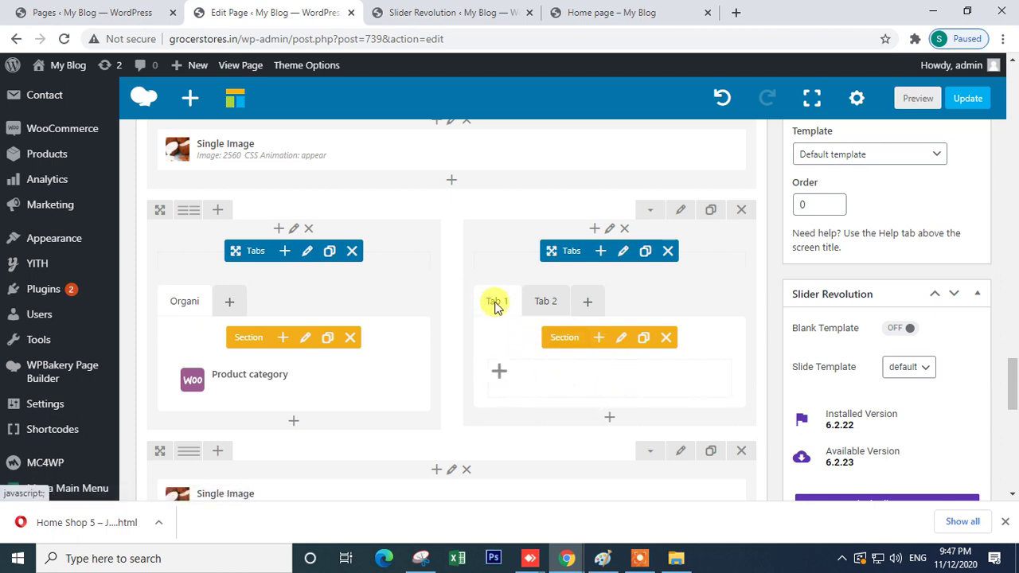
- Retitle the new Tabs element's first section to Test with Add icon enabled, and save
left_click(621, 340)
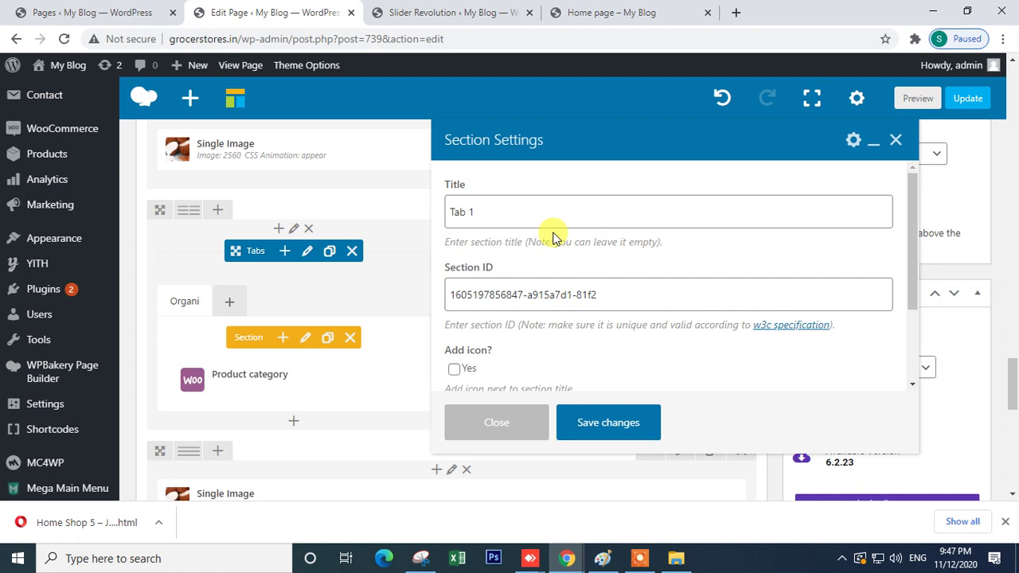
left_click_drag(502, 212, 390, 215)
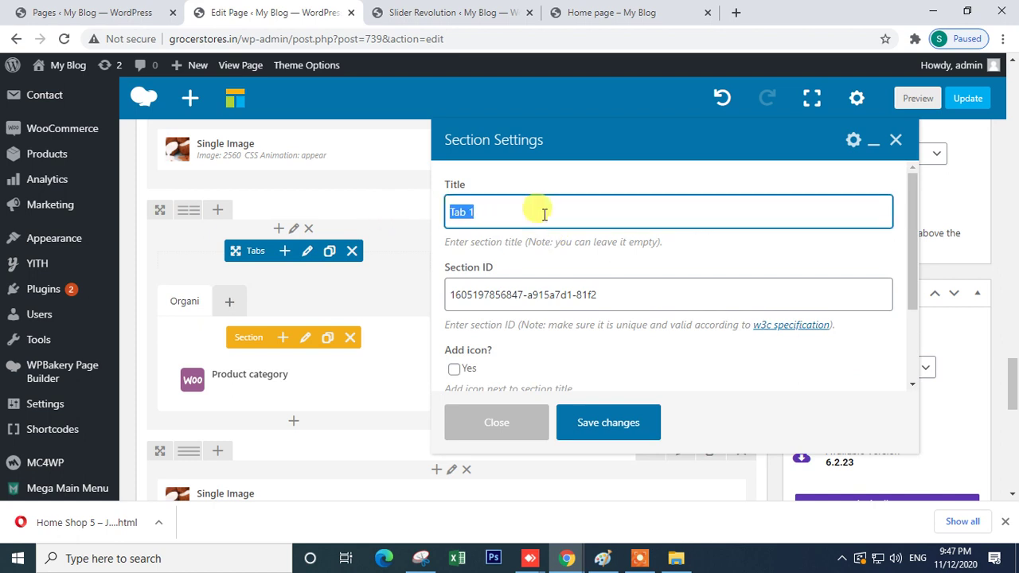
type("Te")
scroll(555, 303, "down", 2)
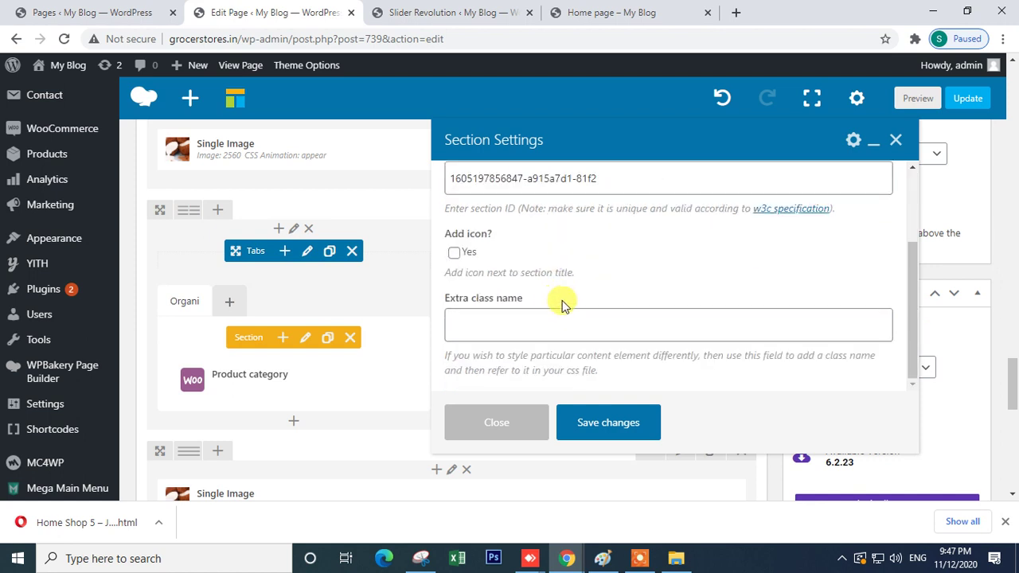
scroll(562, 304, "down", 2)
left_click(454, 254)
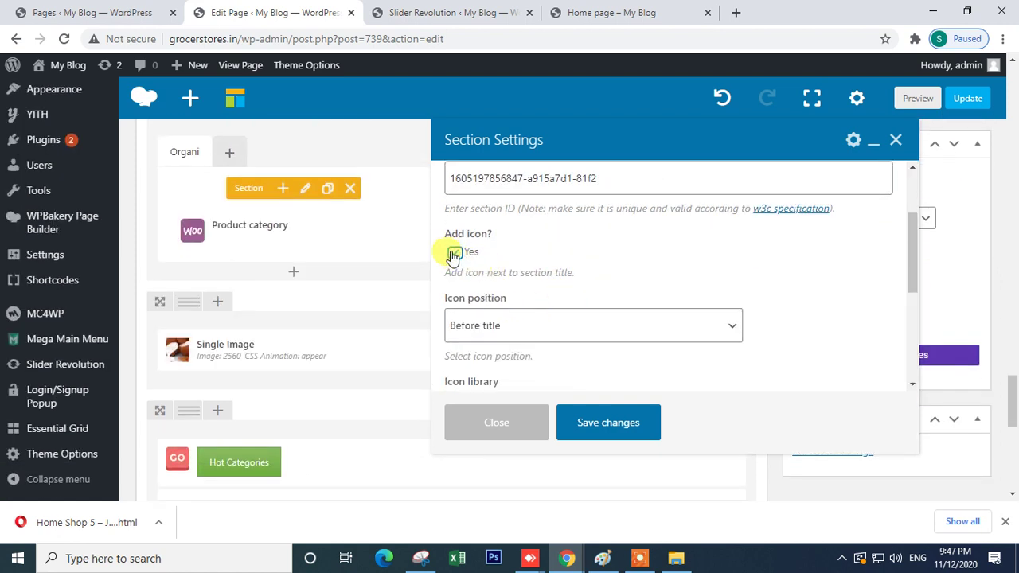
scroll(492, 323, "down", 6)
scroll(501, 279, "up", 3)
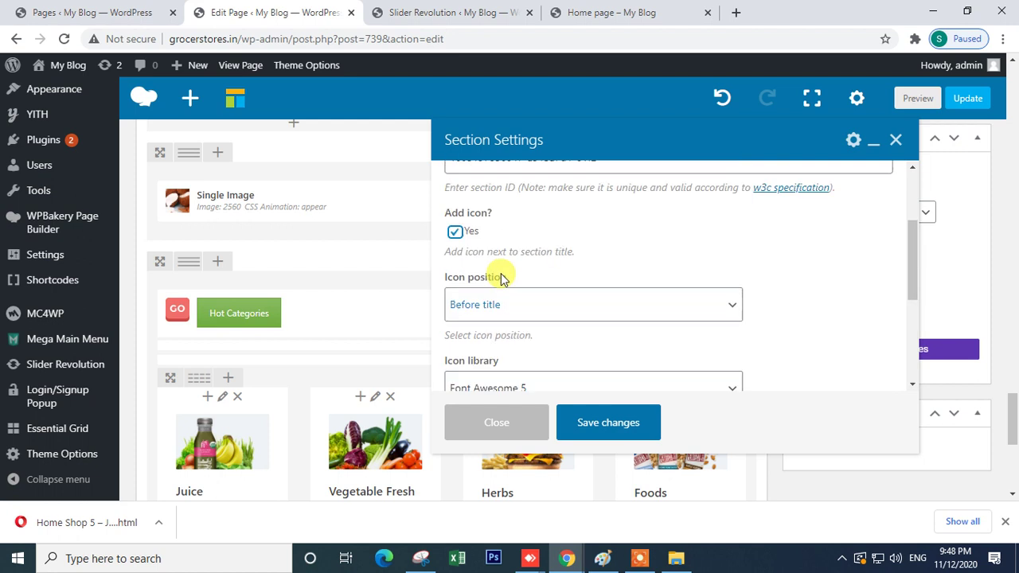
scroll(502, 279, "up", 2)
left_click(518, 293)
key("ctrl+a")
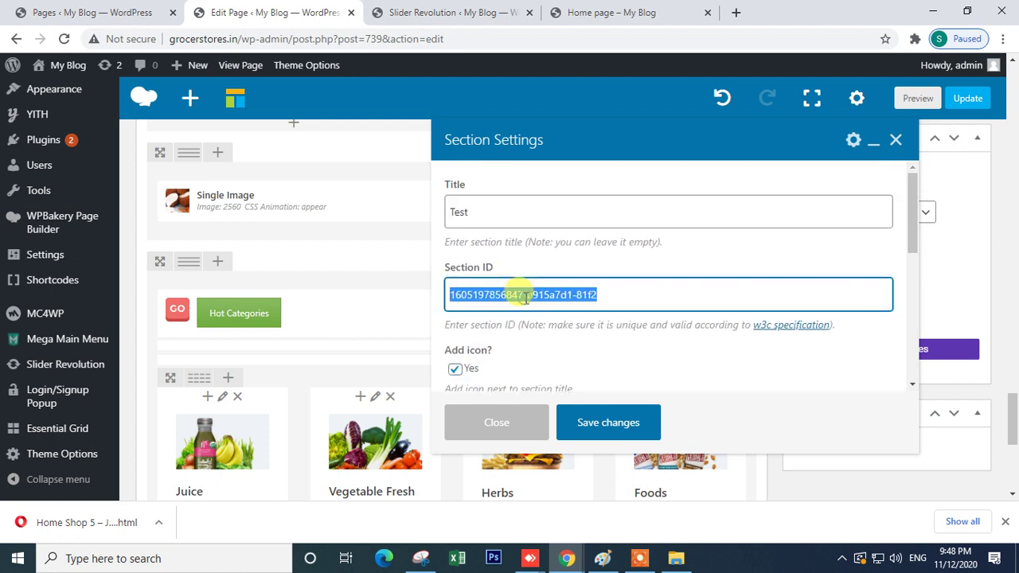
scroll(553, 273, "up", 2)
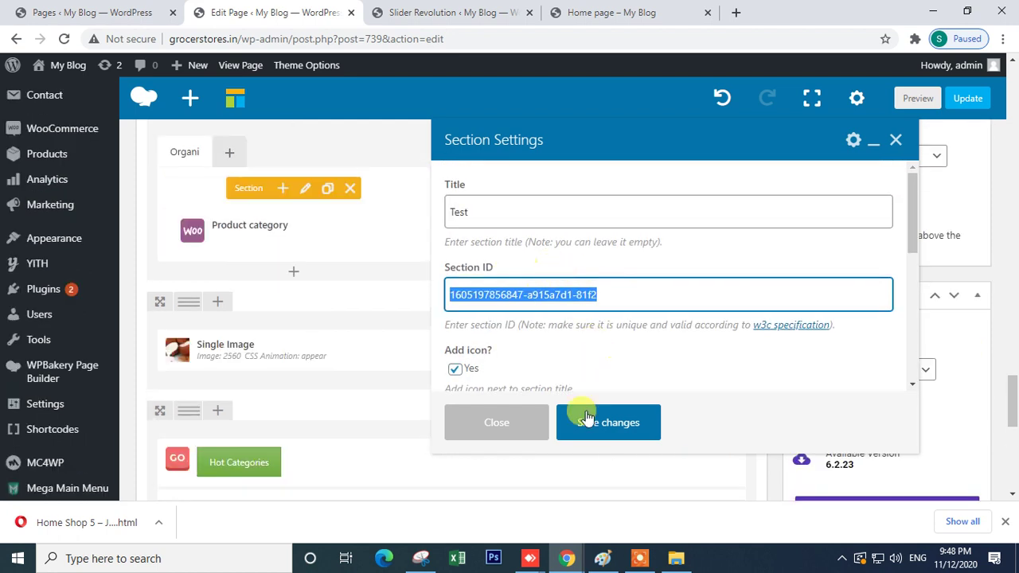
left_click(586, 418)
- Reopen the Test section's settings and close them without changes
scroll(555, 400, "down", 2)
scroll(547, 381, "up", 5)
scroll(541, 386, "down", 2)
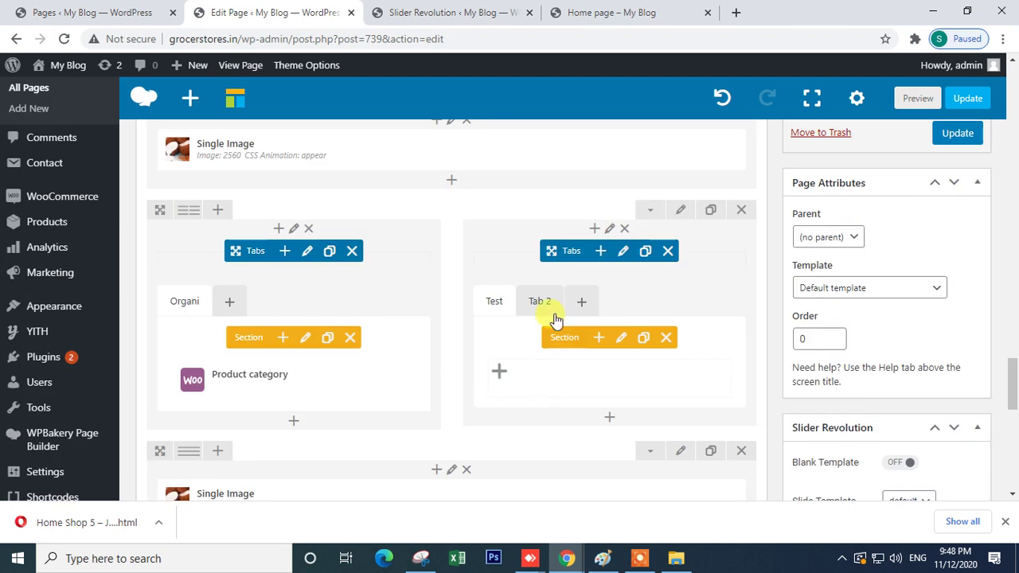
left_click(621, 337)
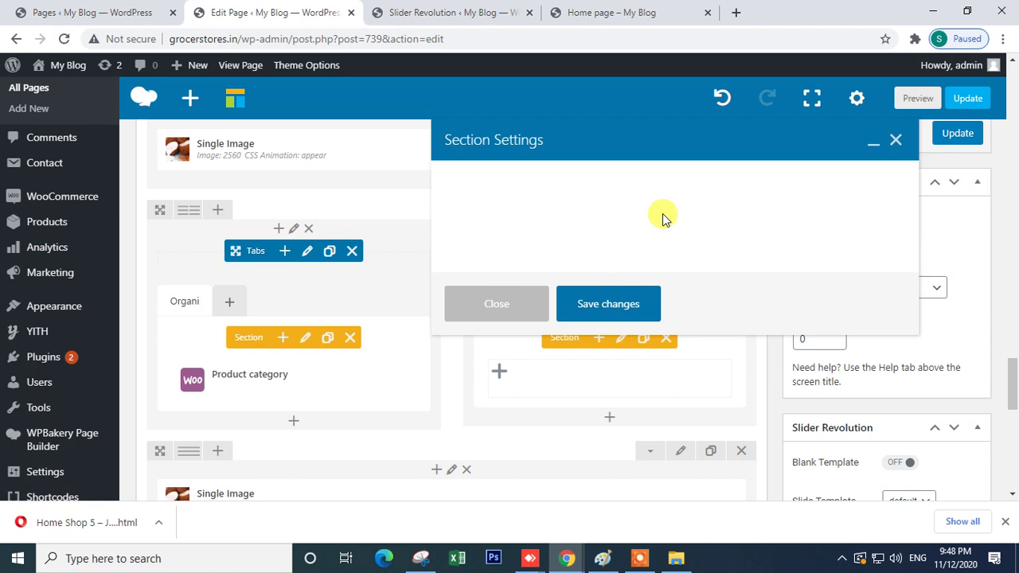
scroll(552, 364, "down", 5)
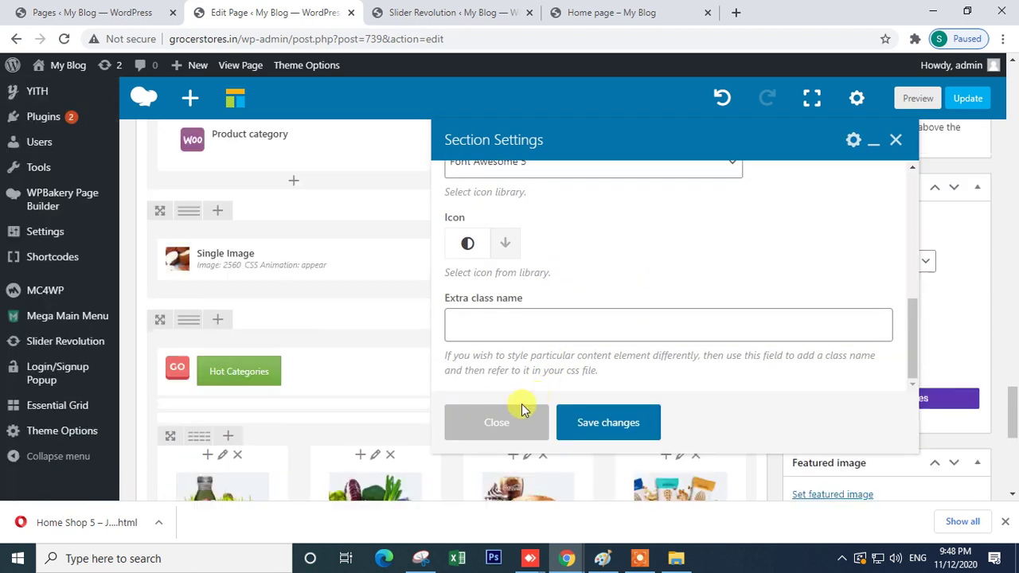
left_click(496, 423)
scroll(546, 301, "up", 4)
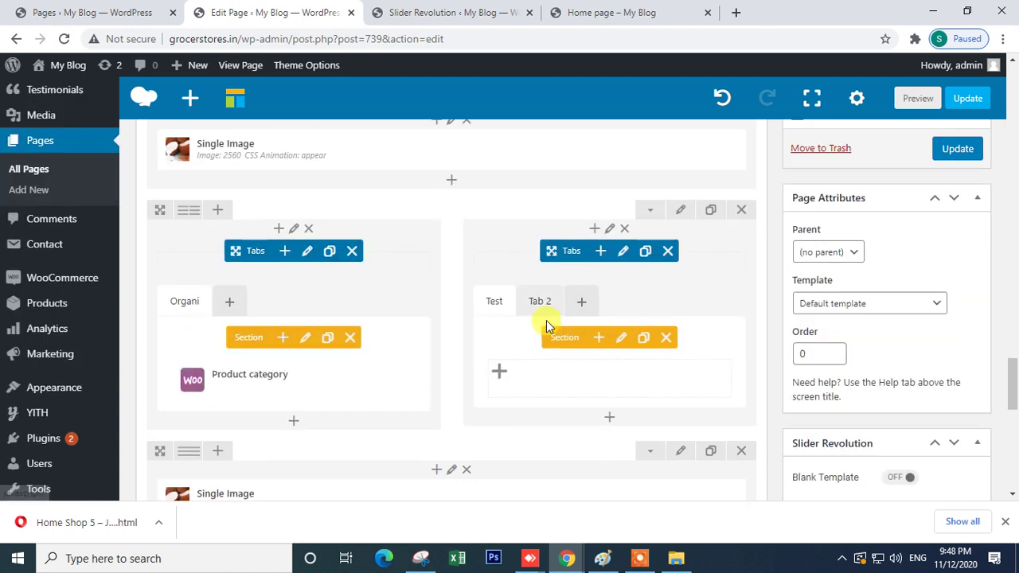
- In the right-hand Tabs settings, make the tabs Green and stop them filling the content area
left_click(541, 302)
left_click(623, 251)
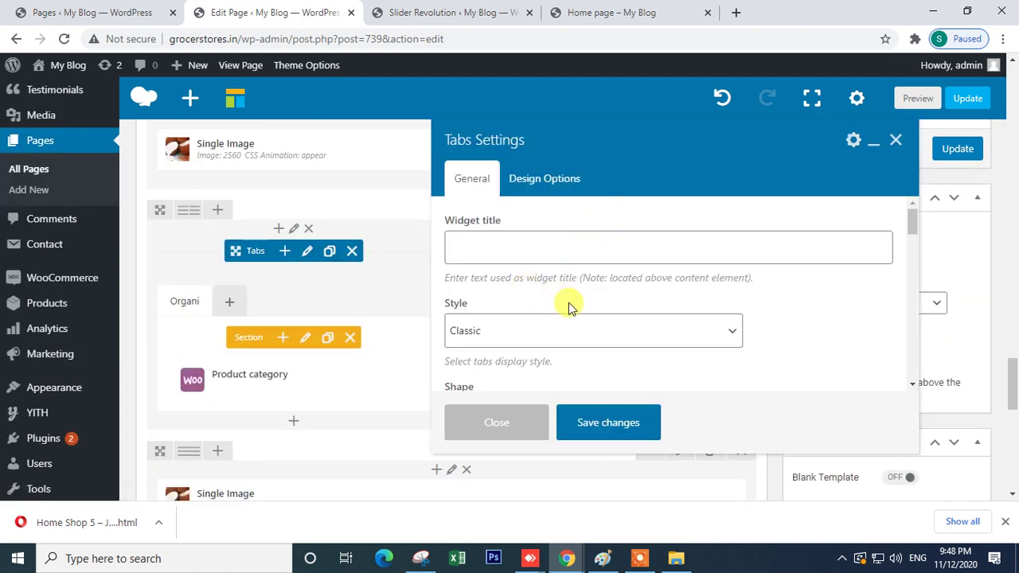
scroll(538, 335, "down", 2)
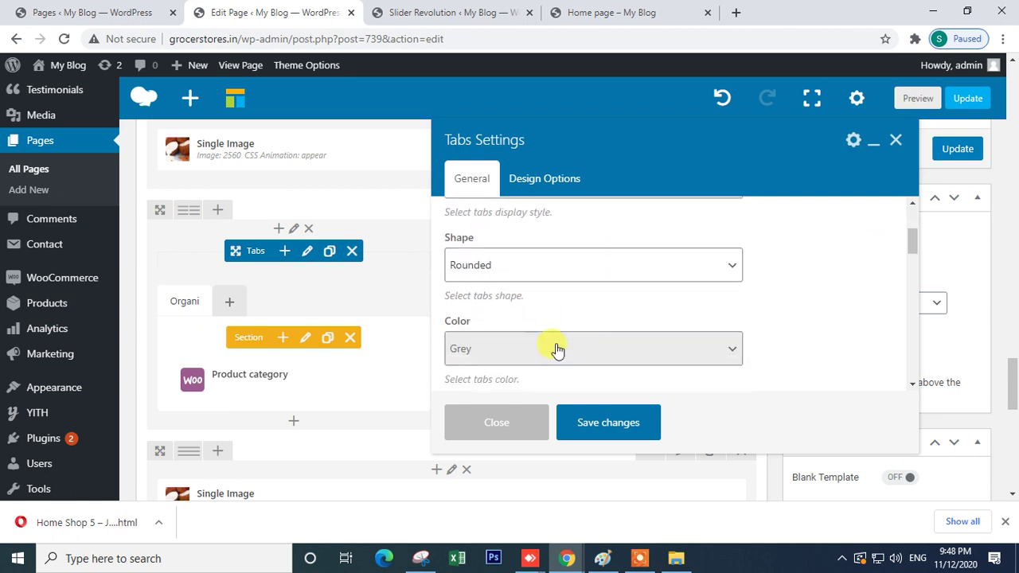
left_click(557, 348)
left_click(512, 268)
scroll(597, 343, "down", 2)
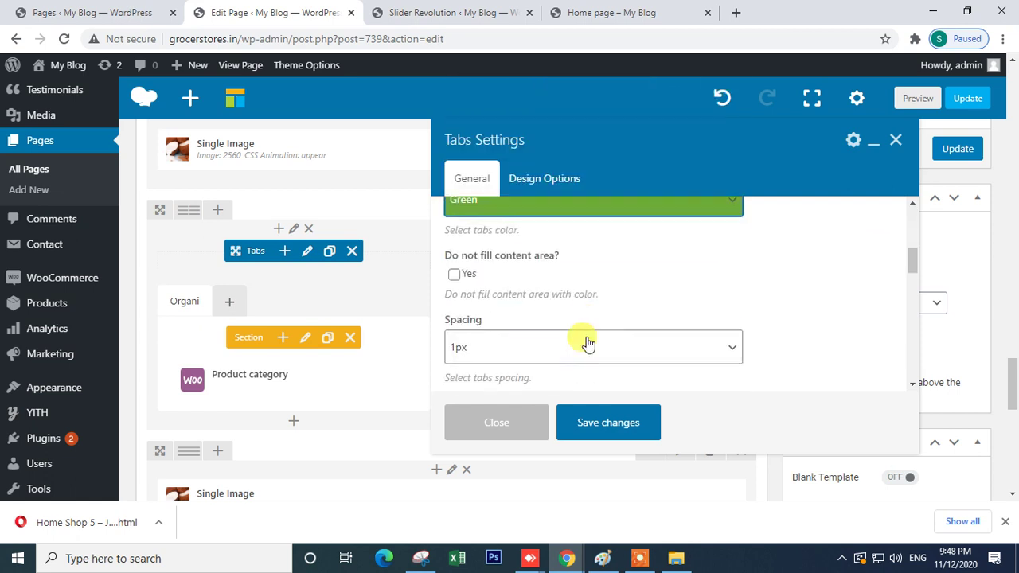
left_click(454, 274)
- Set the Tabs CSS Animation to Appear from center
scroll(578, 311, "down", 3)
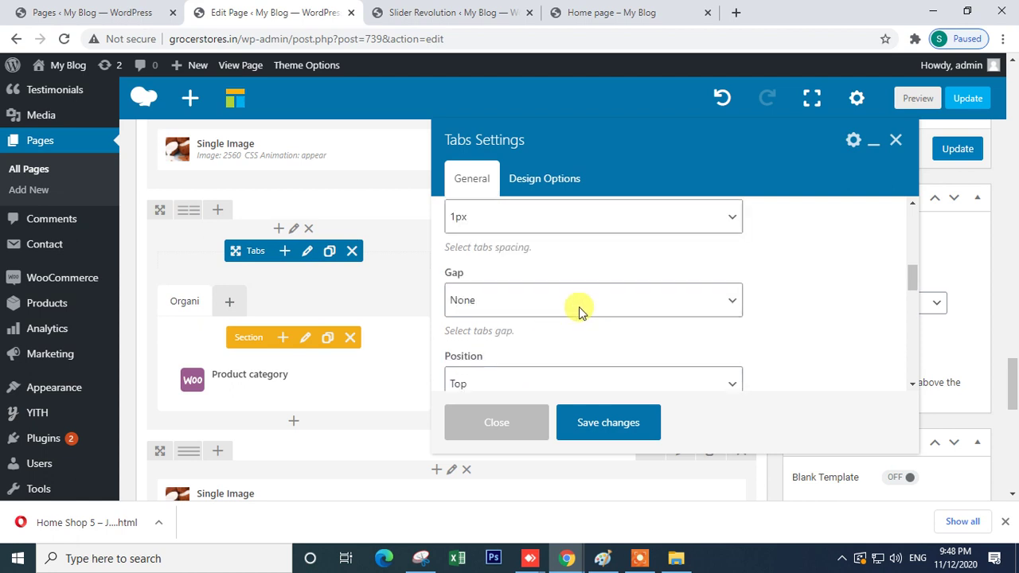
scroll(570, 313, "down", 1)
scroll(505, 295, "up", 3)
scroll(515, 316, "down", 2)
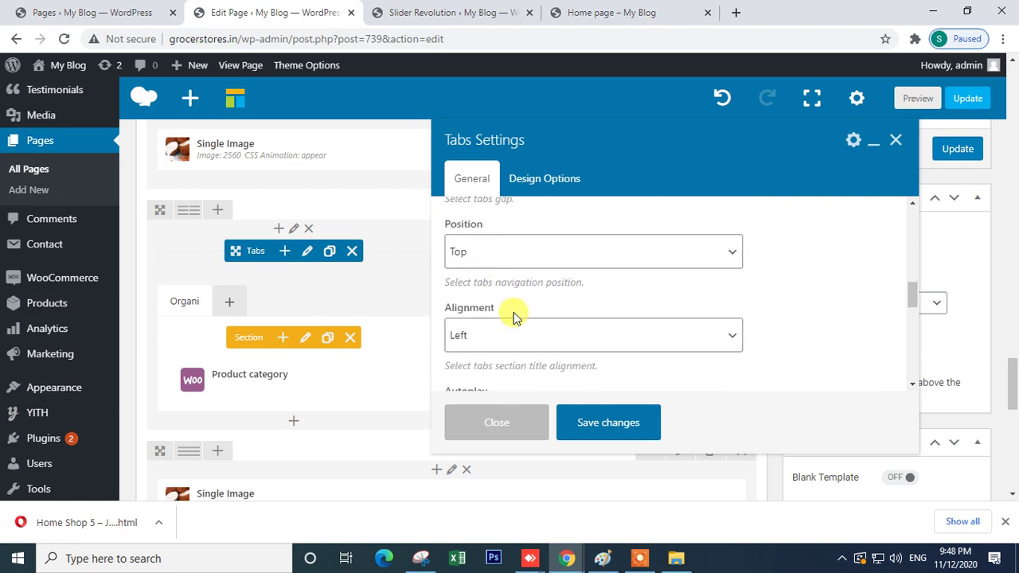
scroll(536, 318, "down", 2)
scroll(562, 318, "down", 2)
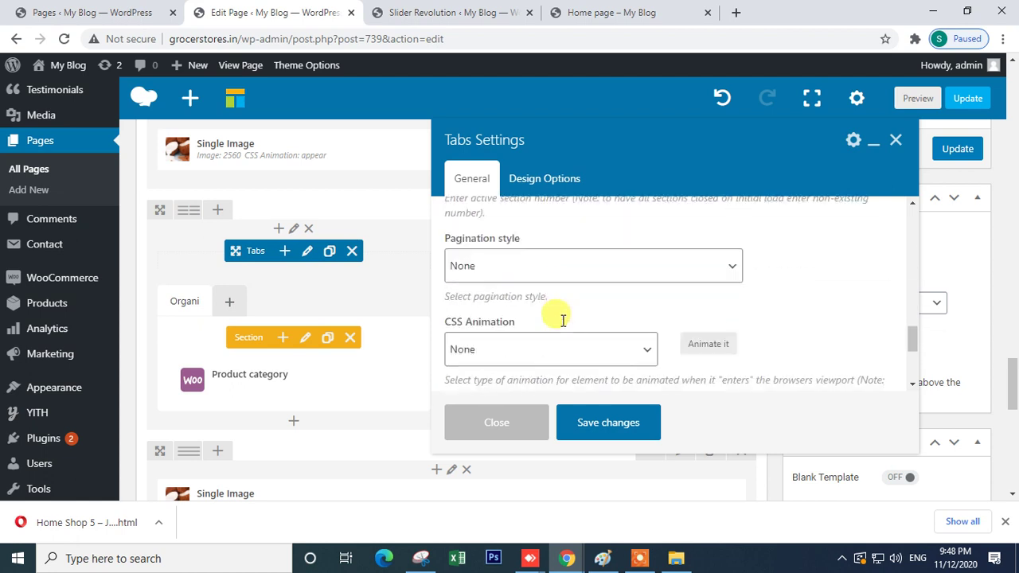
scroll(562, 327, "down", 3)
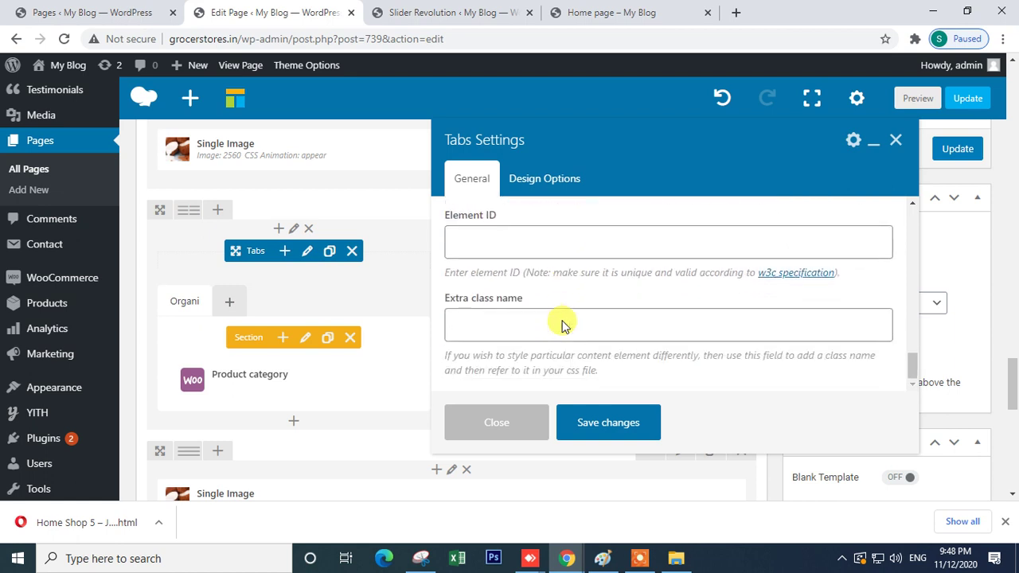
scroll(562, 327, "up", 2)
left_click(519, 295)
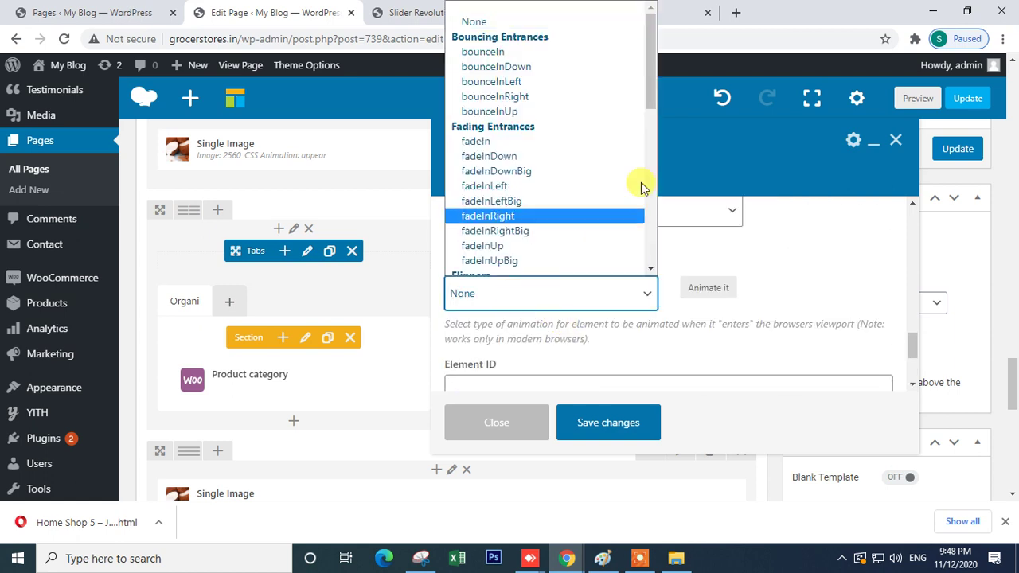
left_click_drag(653, 87, 653, 270)
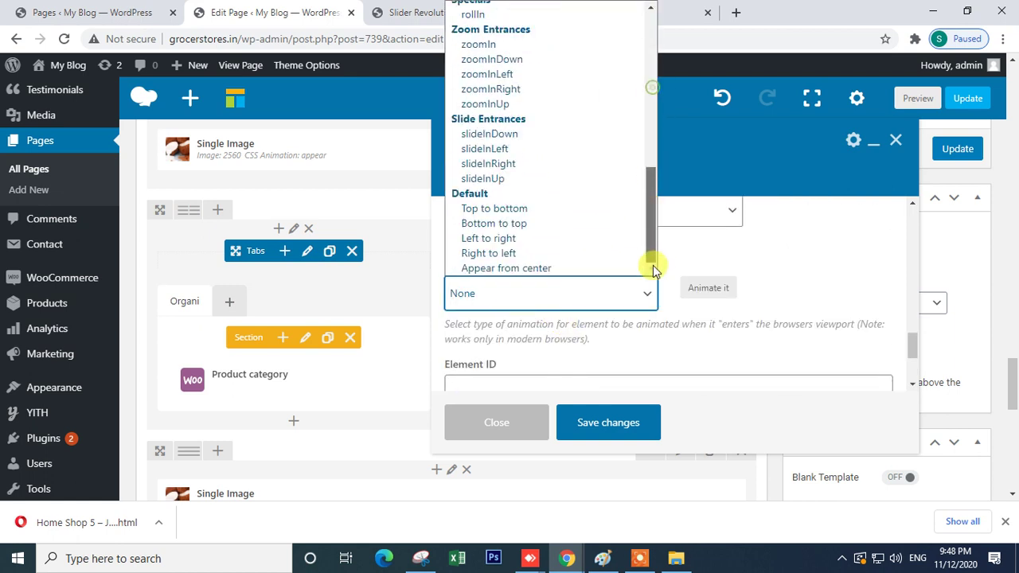
left_click(532, 265)
- Keep pagination at None and tab position at Top, then save the Tabs settings
scroll(590, 329, "up", 2)
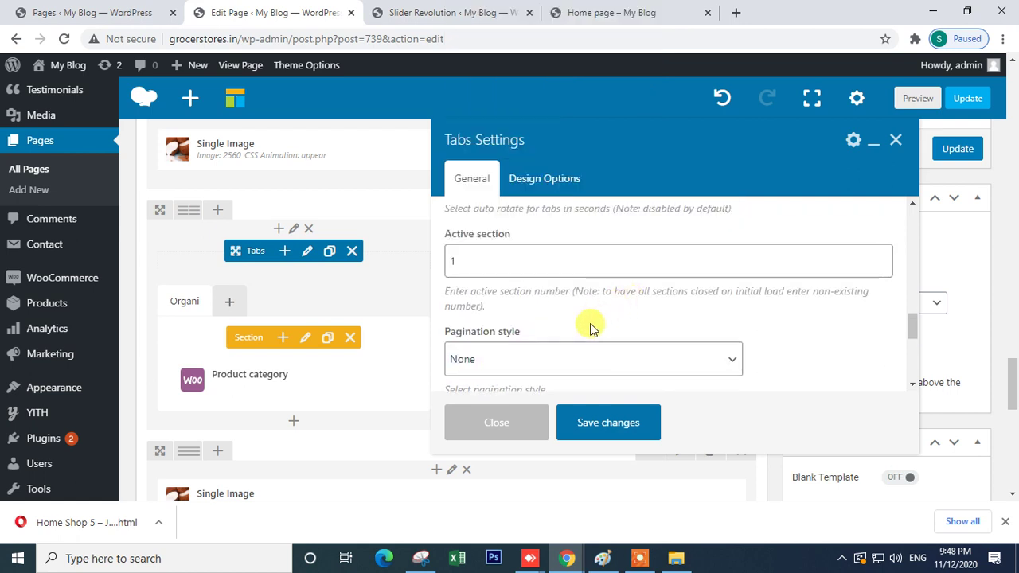
left_click(535, 367)
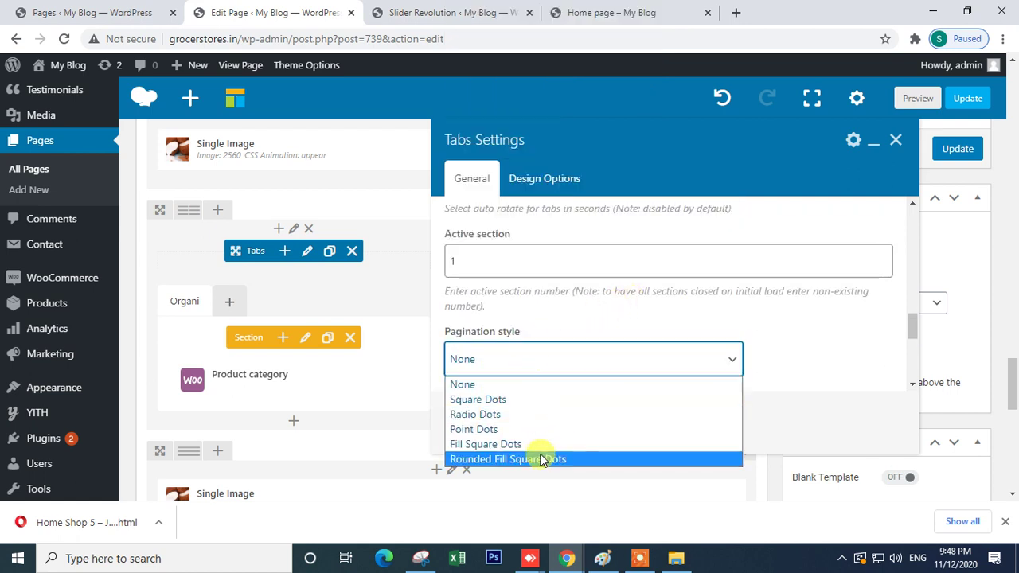
left_click(776, 364)
scroll(546, 288, "up", 4)
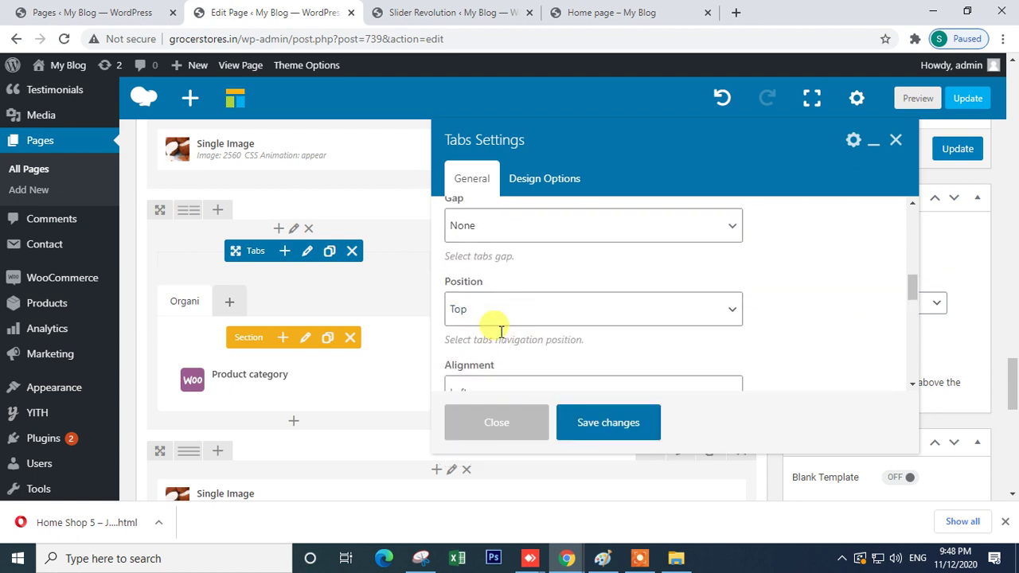
left_click(489, 316)
left_click(830, 325)
scroll(546, 255, "up", 3)
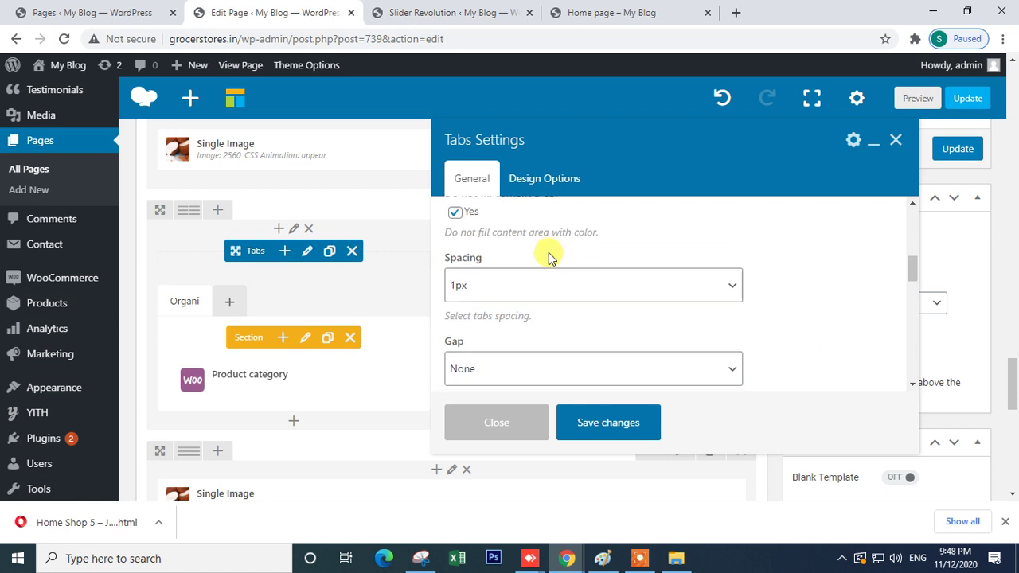
scroll(531, 287, "up", 2)
scroll(531, 287, "up", 6)
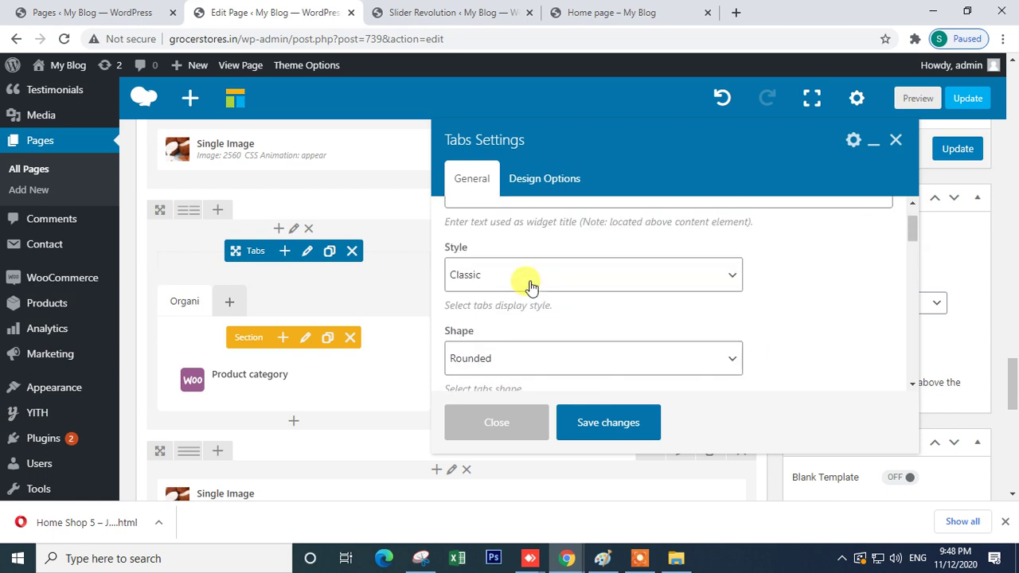
left_click(524, 253)
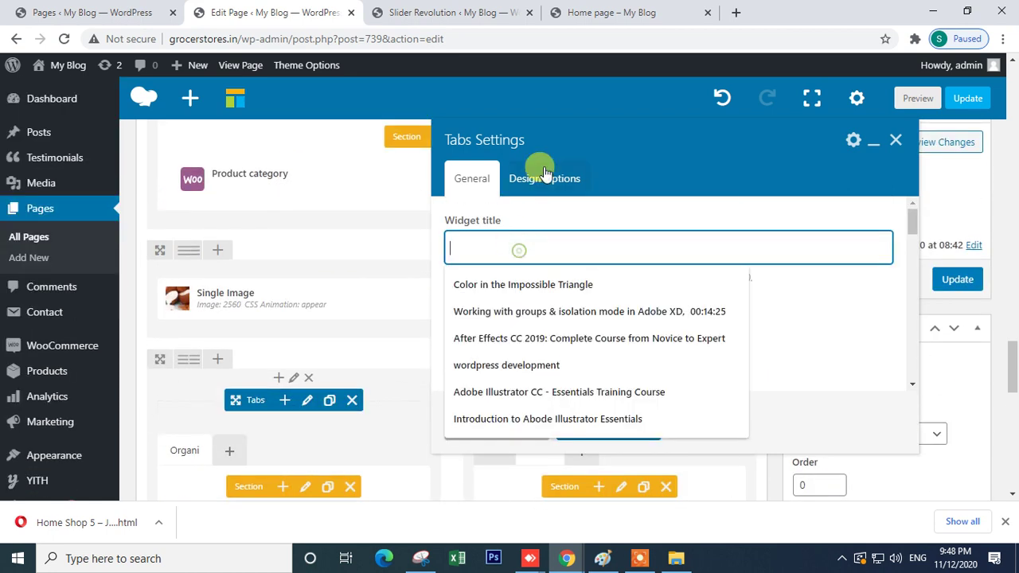
left_click(529, 179)
left_click(471, 180)
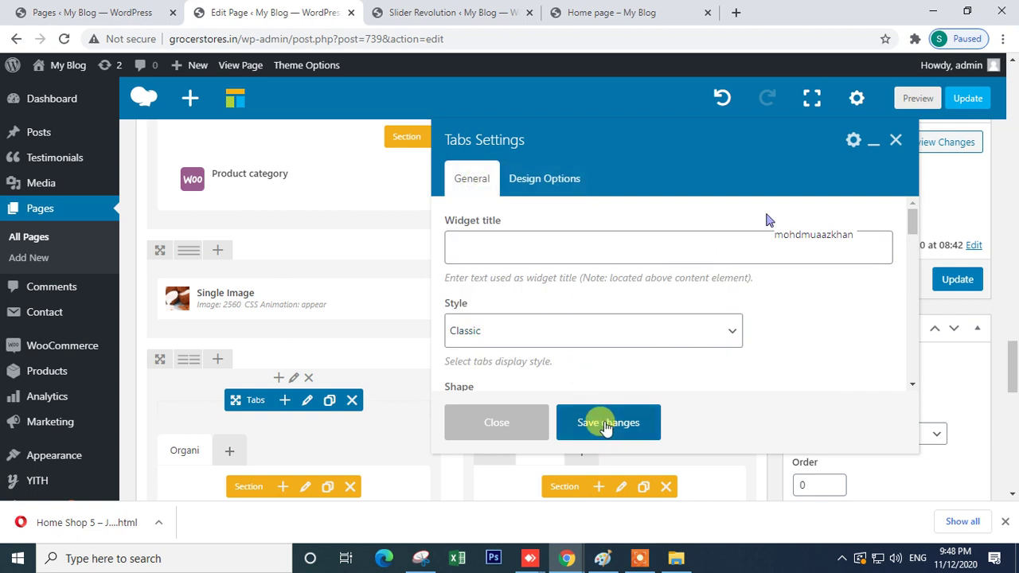
left_click(607, 423)
scroll(796, 322, "down", 4)
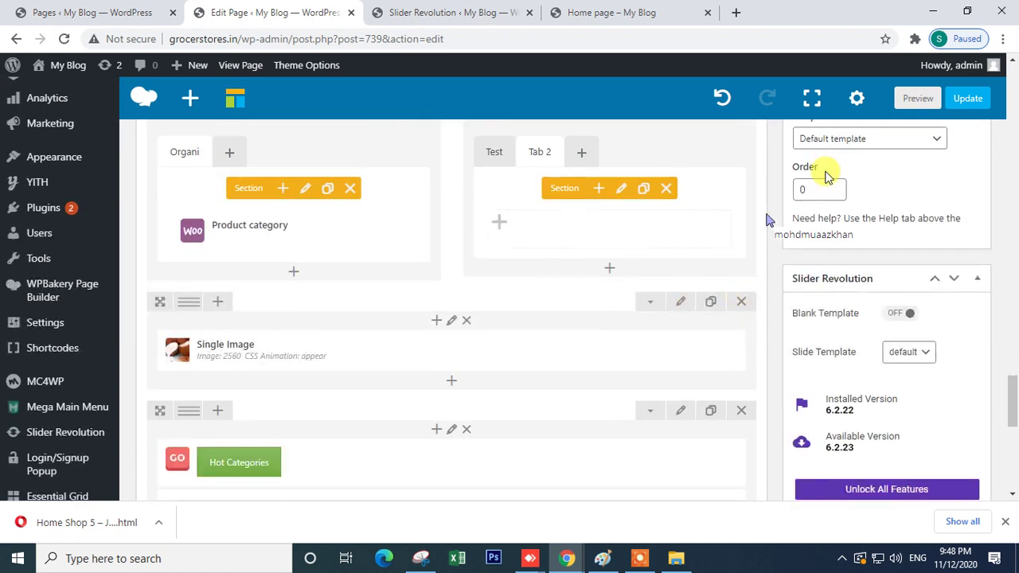
- Make the Test tab active and check the Javenist demo page for reference
scroll(884, 199, "up", 2)
left_click(495, 302)
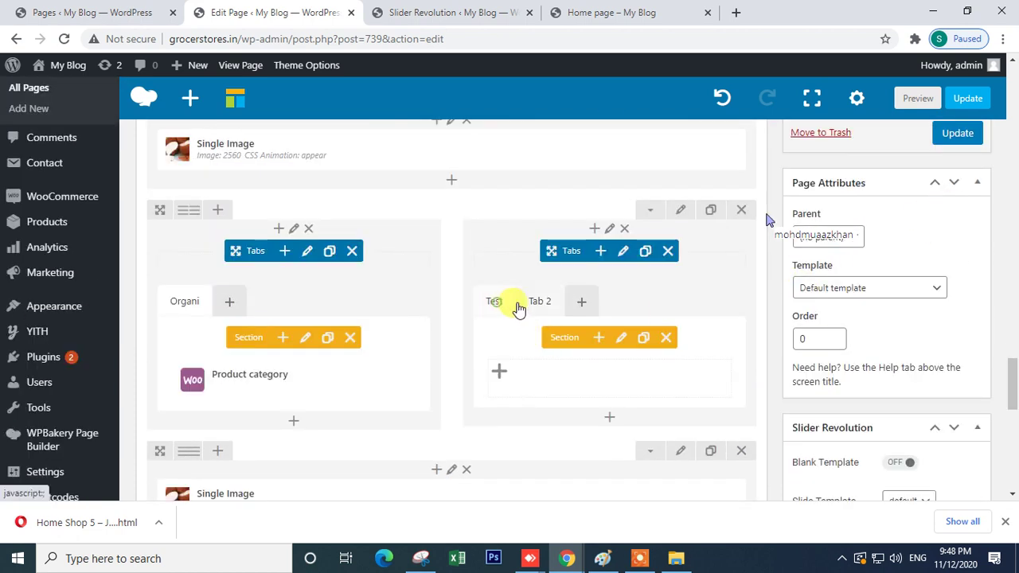
mouse_move(567, 558)
left_click(629, 517)
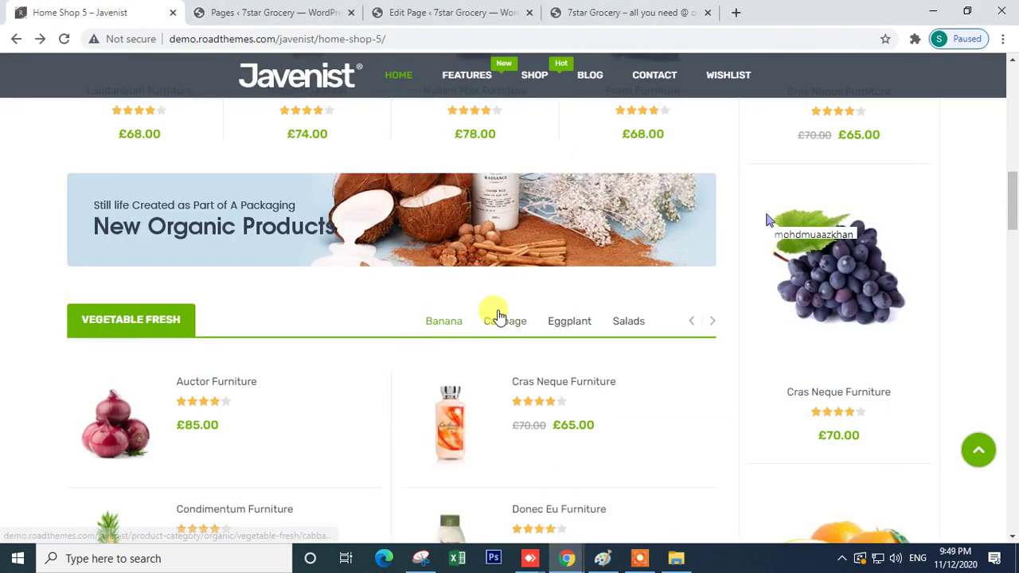
left_click(461, 511)
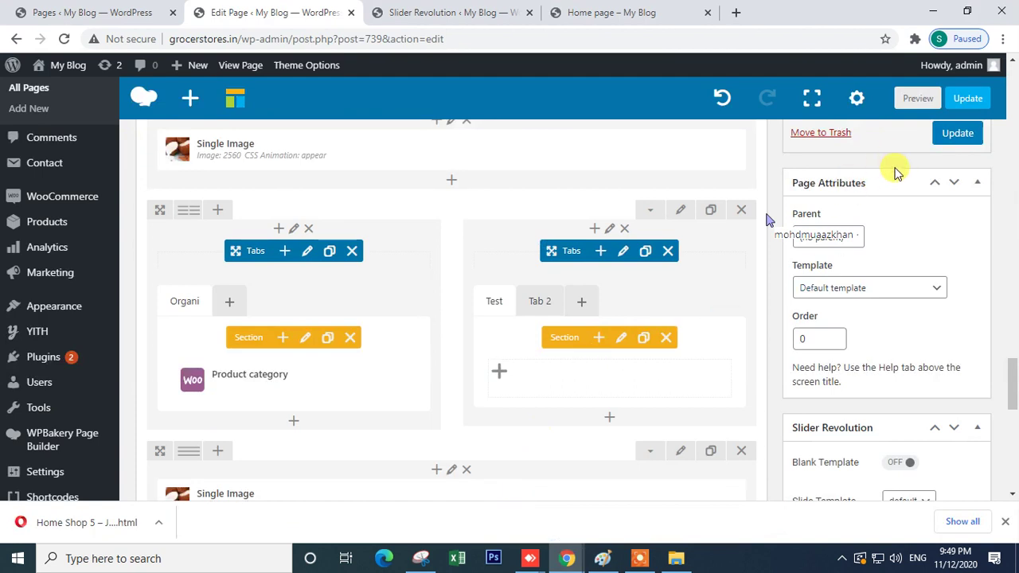
- Update the Home page, view it live, and return to the editor
left_click(958, 280)
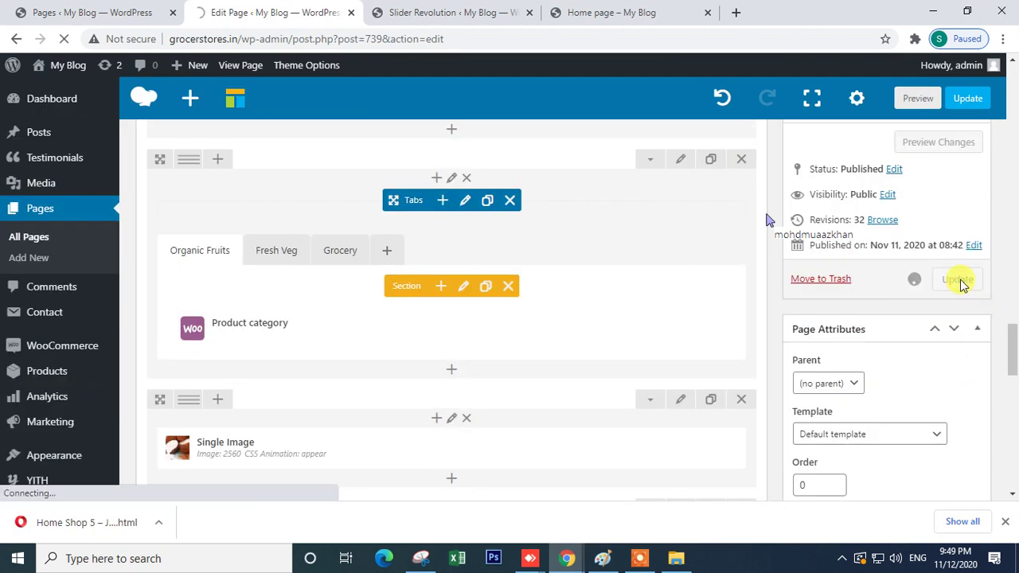
left_click(610, 13)
left_click(243, 10)
- Bring up the Javenist demo page and browse its upper product sections
mouse_move(567, 558)
left_click(656, 511)
scroll(456, 444, "down", 12)
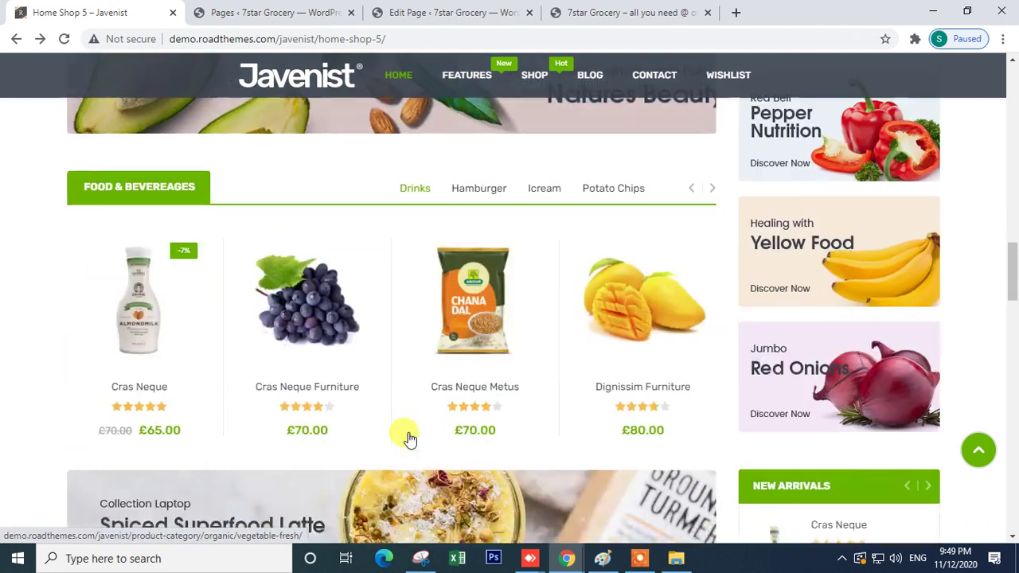
scroll(387, 211, "down", 2)
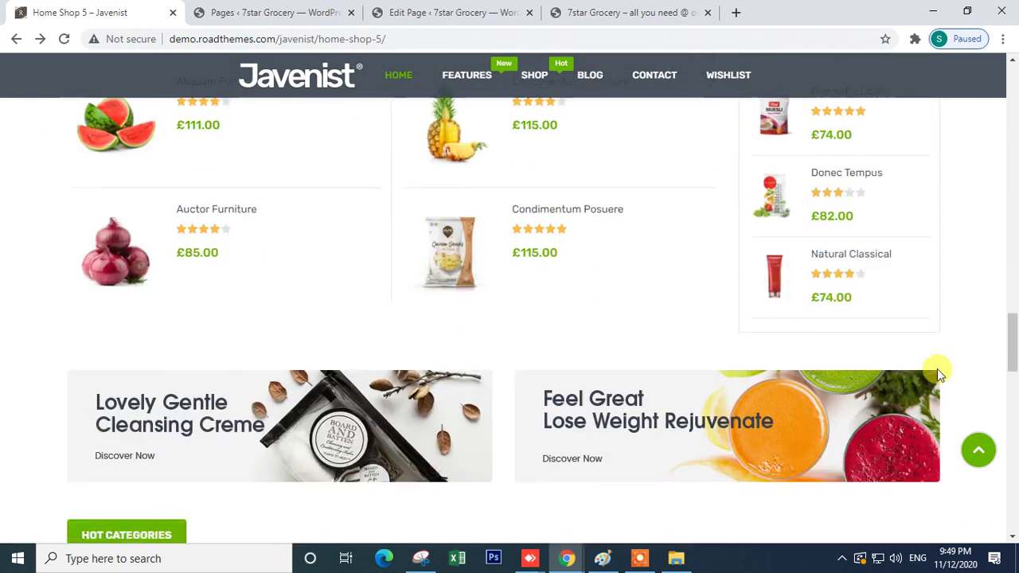
scroll(395, 355, "up", 4)
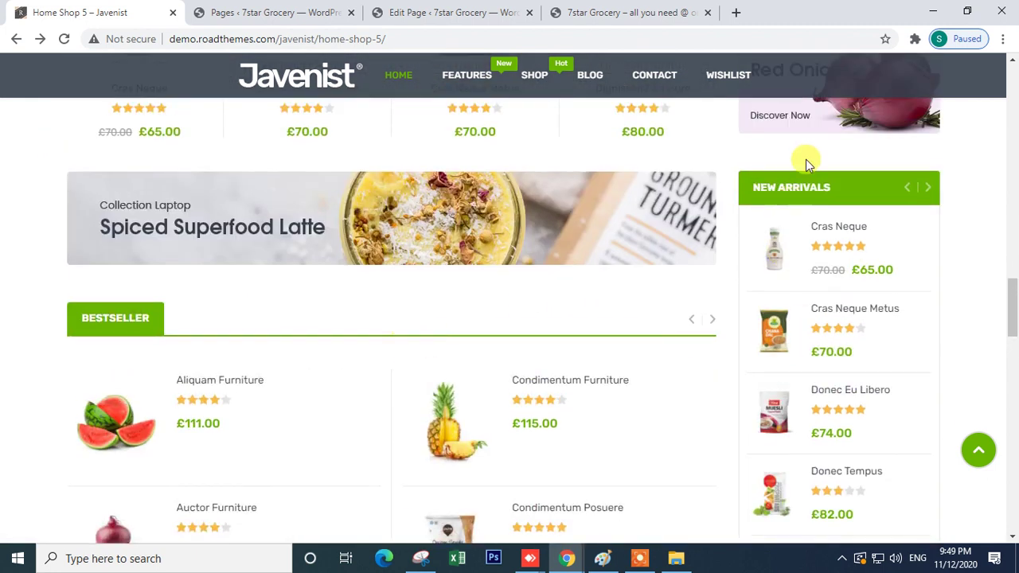
scroll(844, 450, "up", 8)
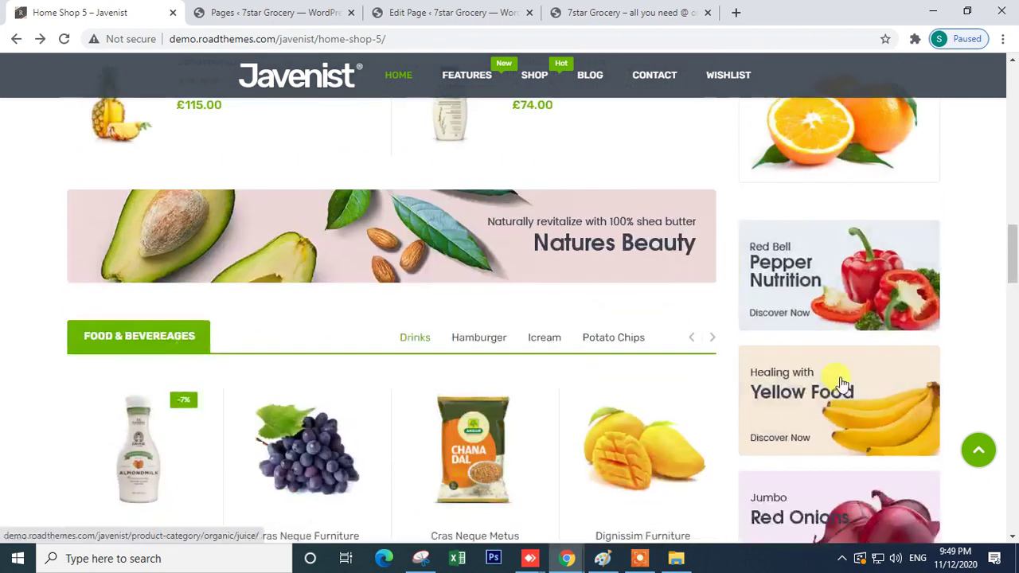
scroll(837, 313, "down", 4)
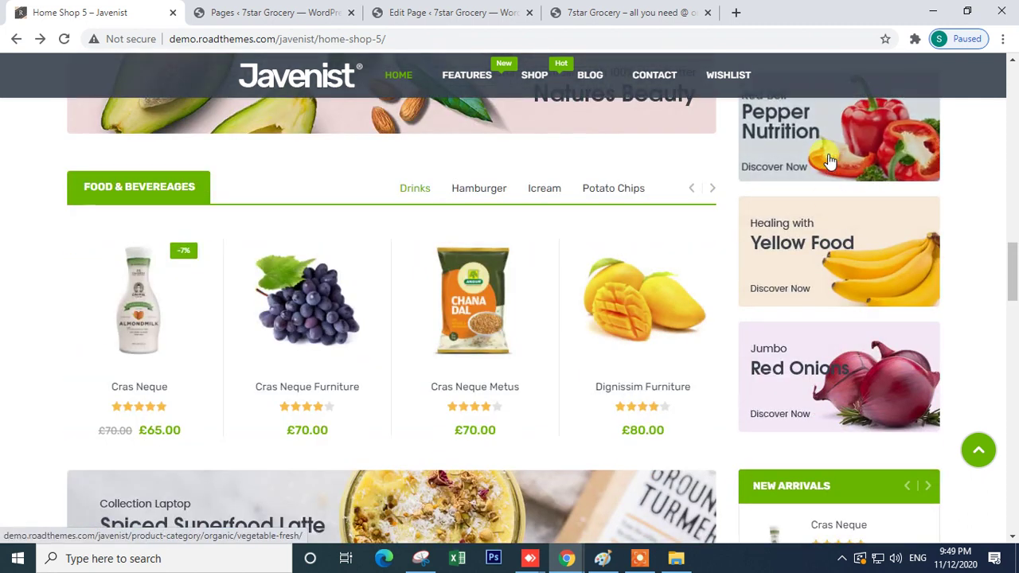
scroll(822, 284, "down", 2)
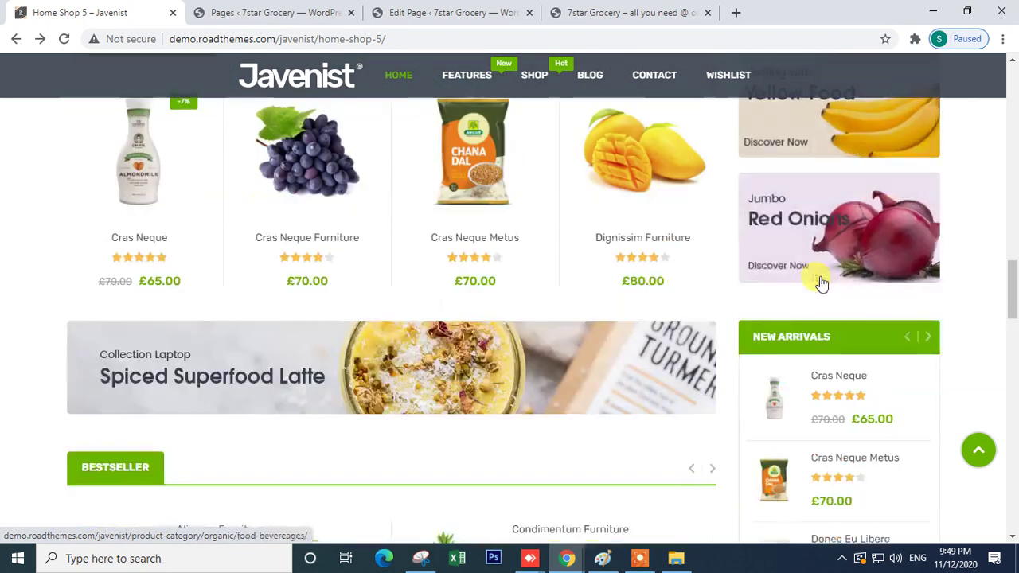
- Scroll down to Special Products, New Arrivals and On Sale, then go back to the WordPress editor
scroll(824, 257, "down", 2)
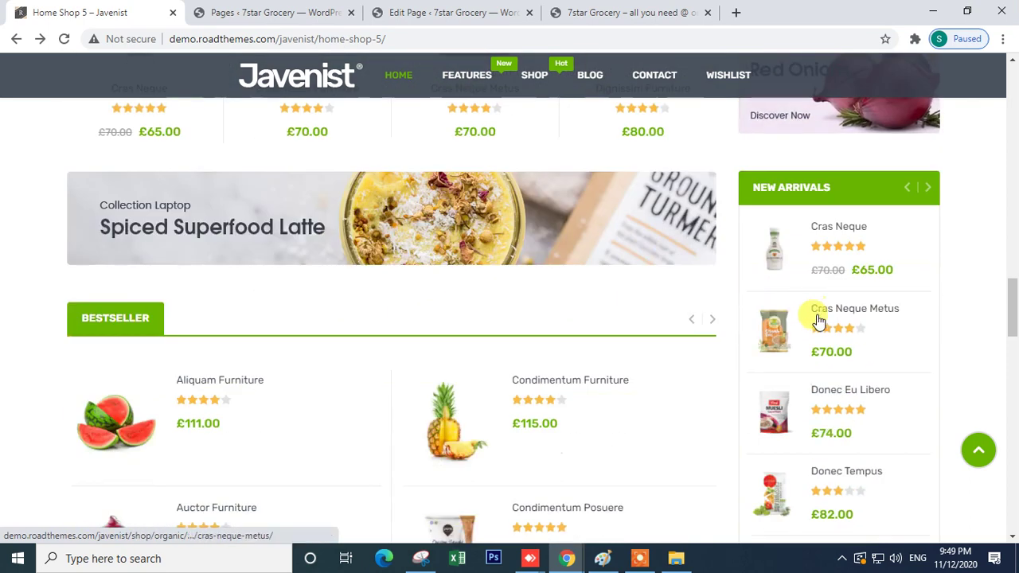
scroll(814, 318, "down", 4)
scroll(816, 317, "down", 6)
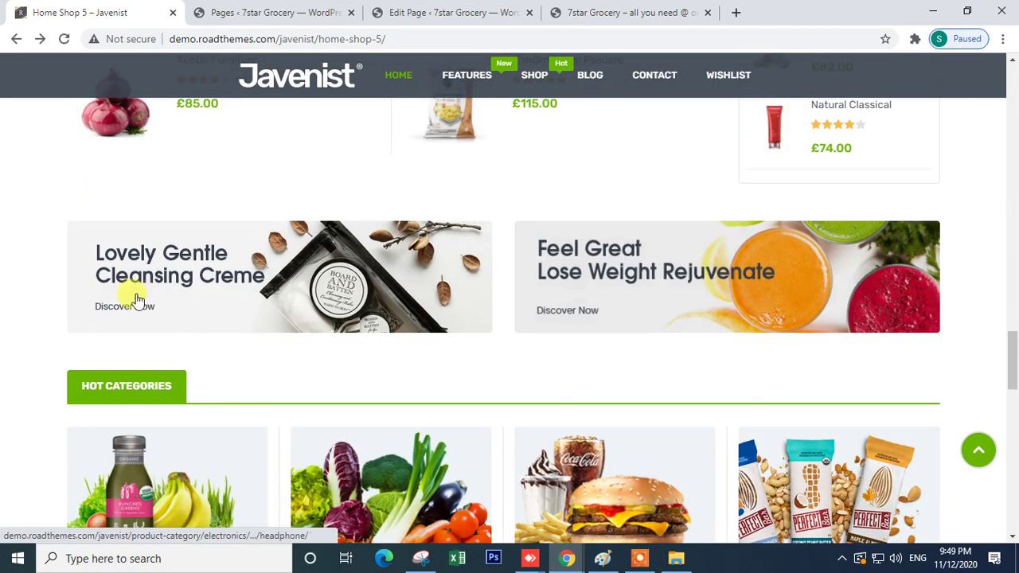
scroll(246, 216, "down", 2)
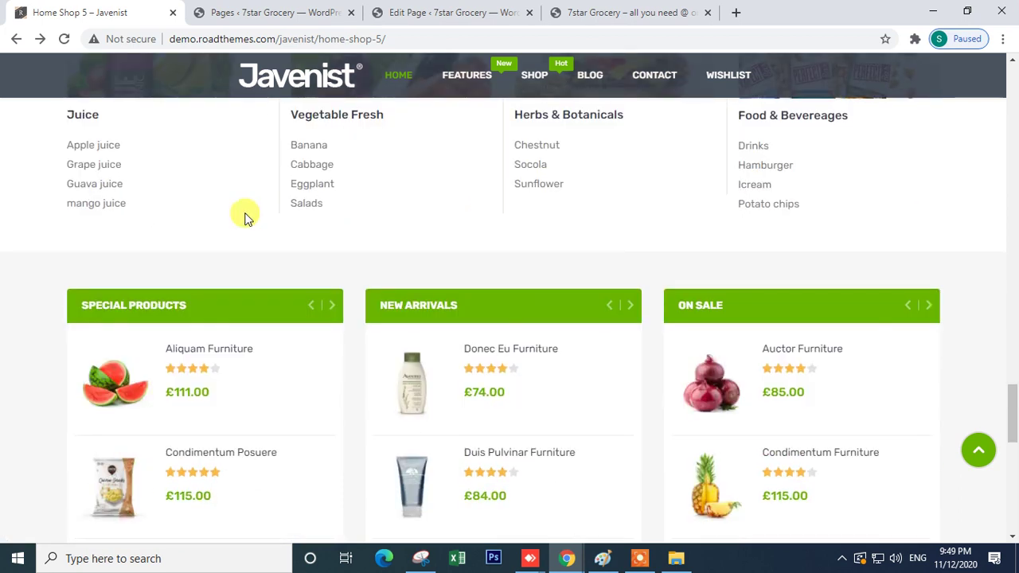
scroll(503, 286, "down", 2)
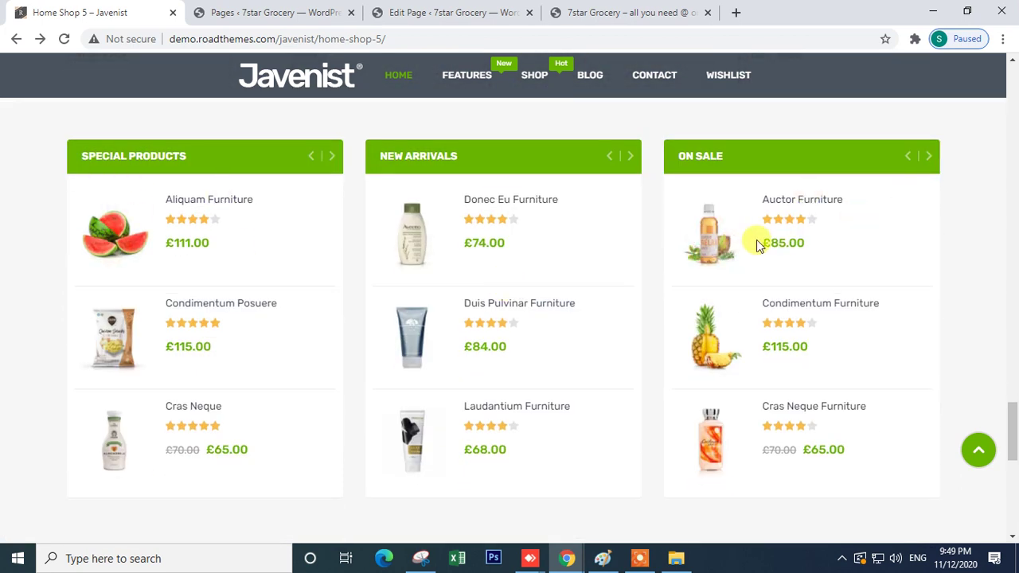
scroll(262, 358, "down", 2)
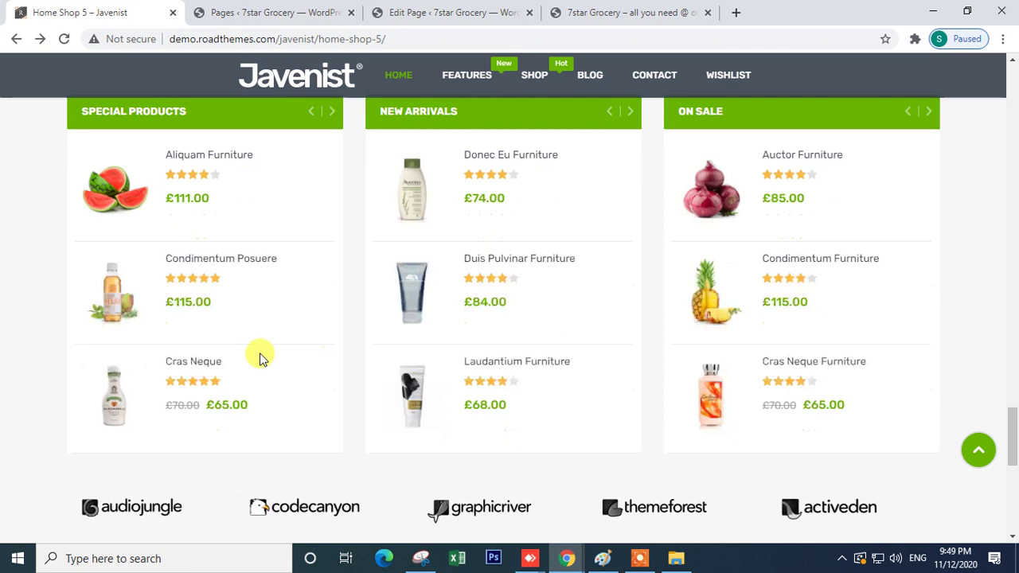
scroll(260, 356, "up", 2)
mouse_move(570, 556)
left_click(482, 517)
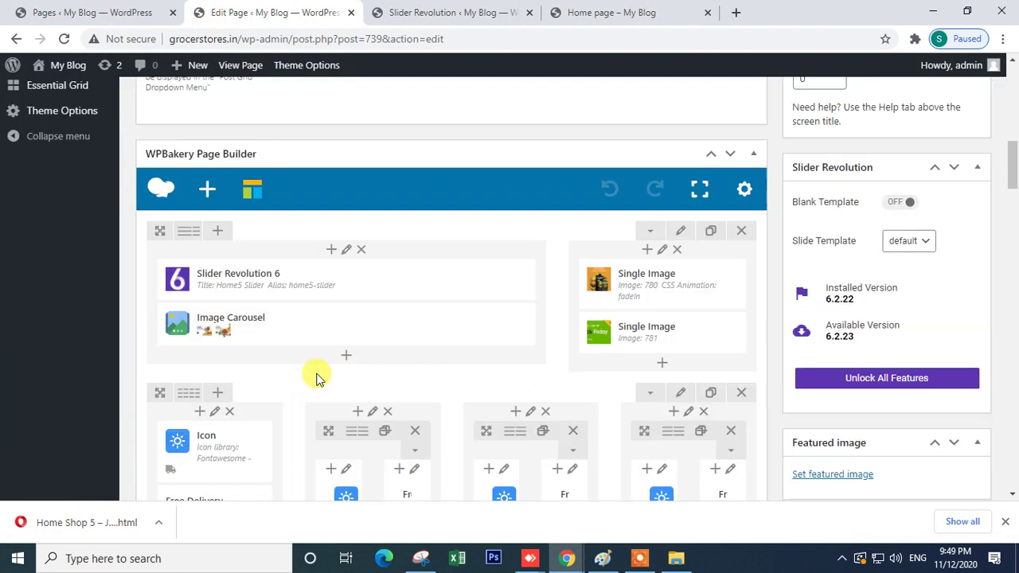
- Add a new row below the category row using the three-column layout
scroll(494, 406, "down", 9)
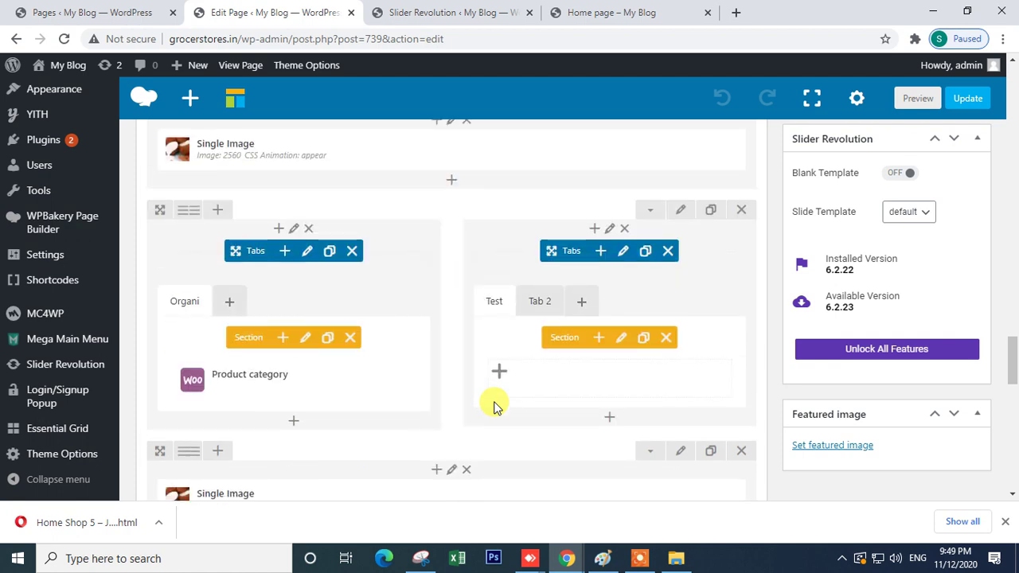
scroll(494, 406, "down", 2)
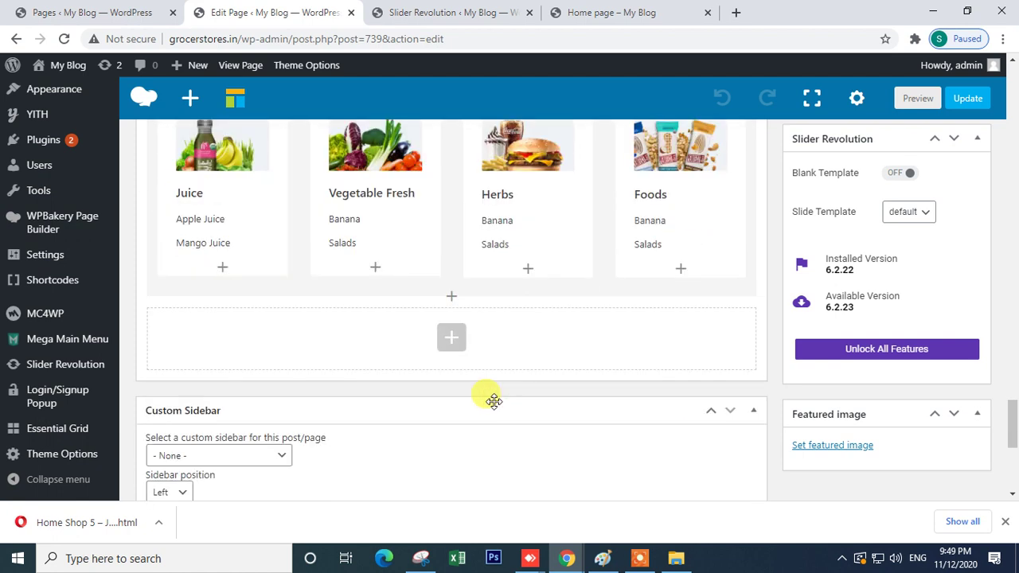
left_click(451, 344)
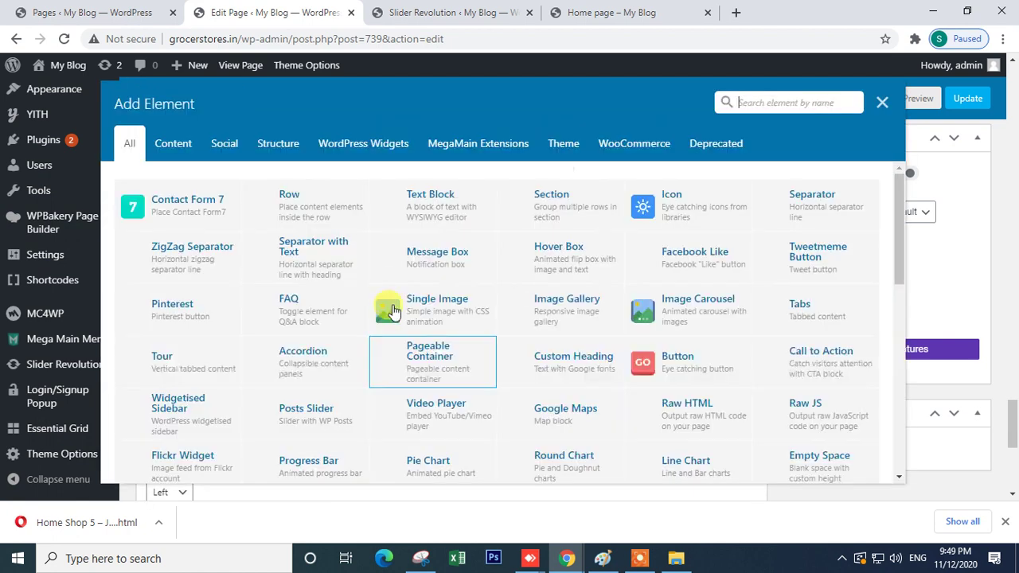
left_click(296, 202)
mouse_move(184, 327)
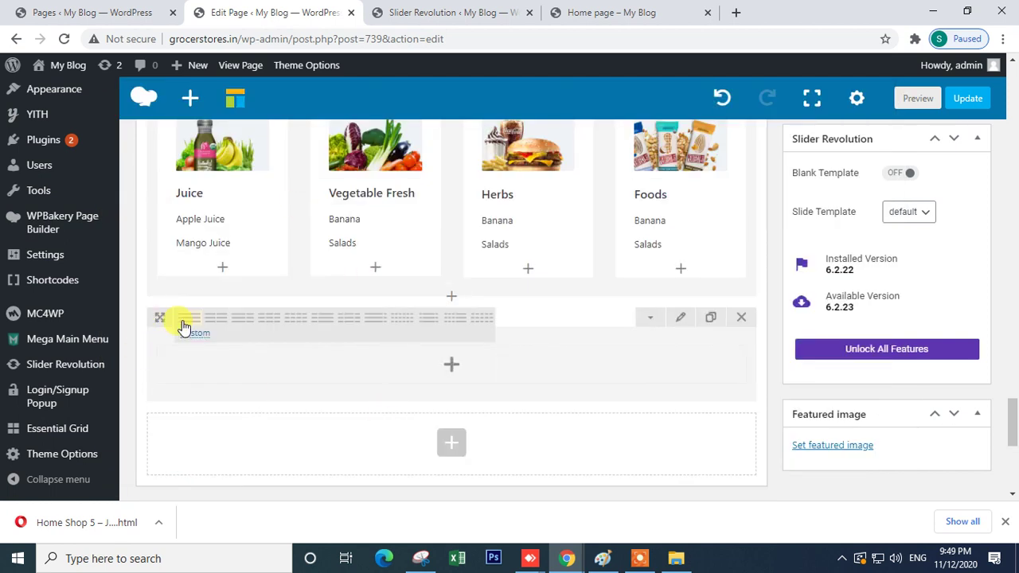
left_click(272, 320)
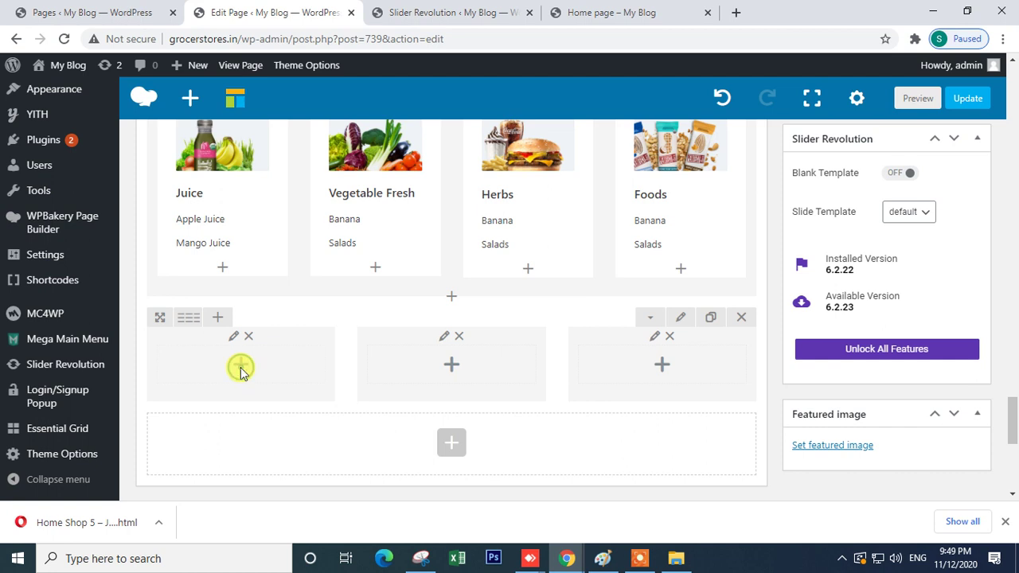
- Search 'pro' for product elements in the first column, checking the Javenist demo's product columns
left_click(240, 368)
type("pro")
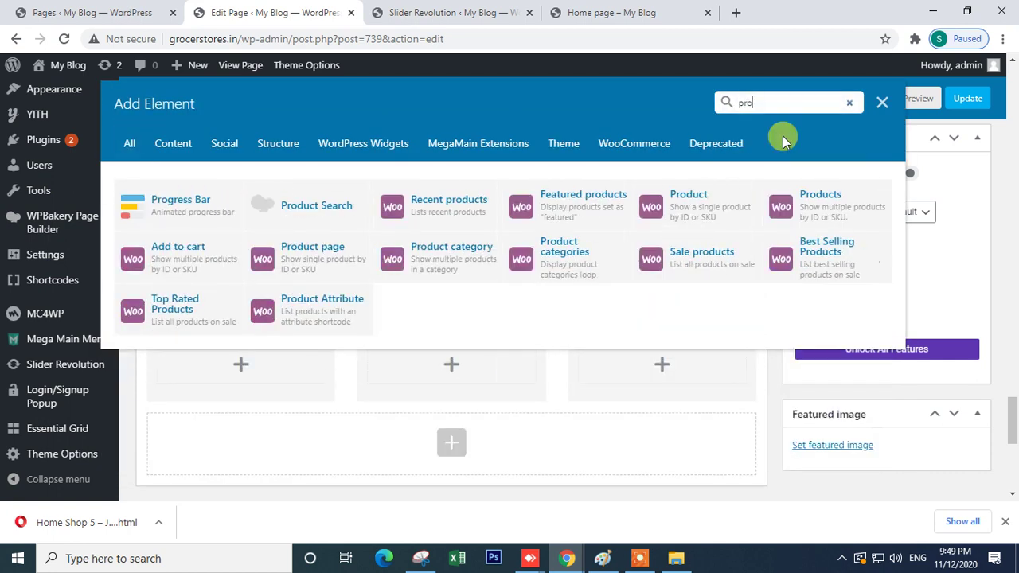
mouse_move(566, 558)
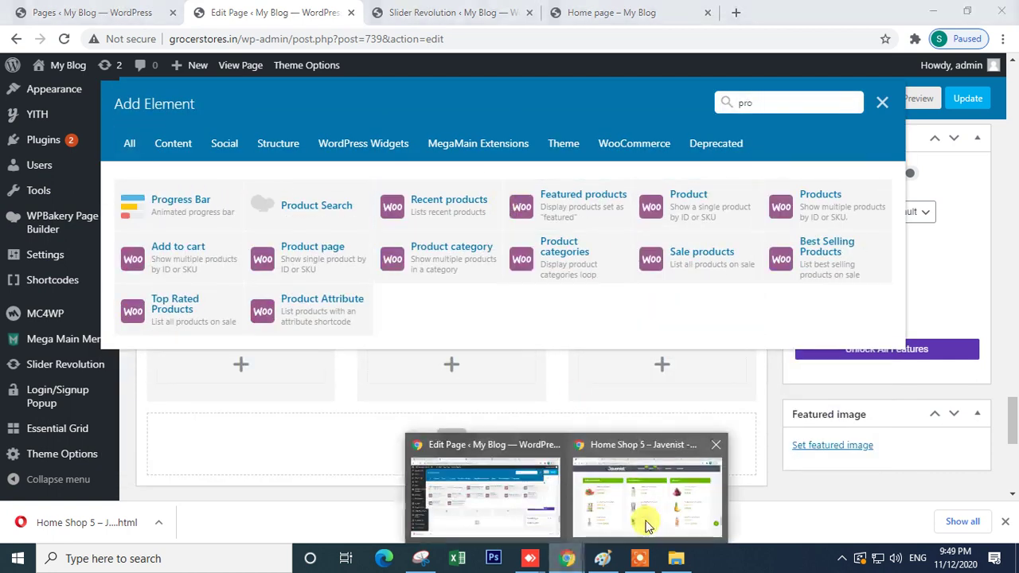
left_click(651, 516)
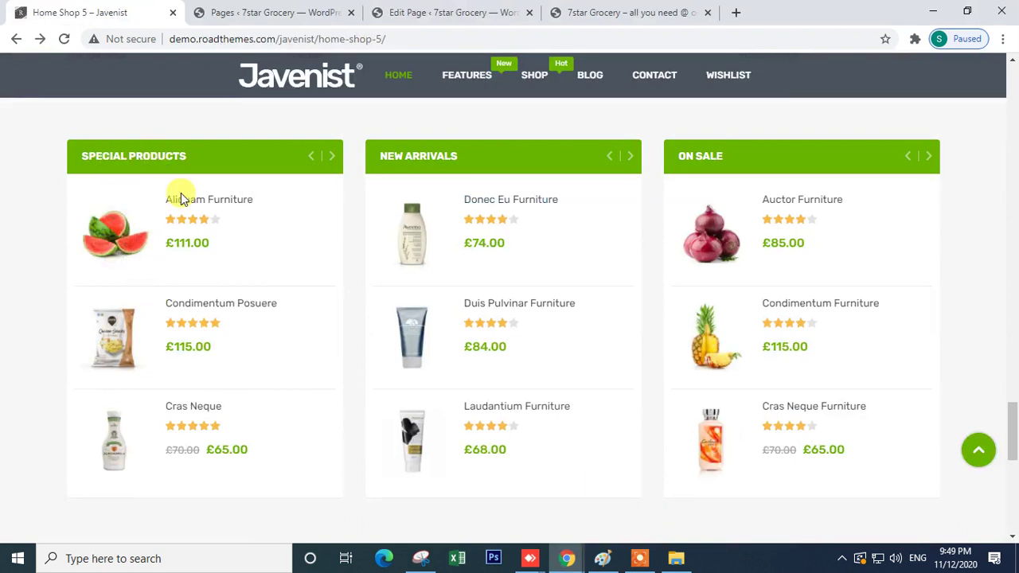
mouse_move(567, 557)
left_click(489, 509)
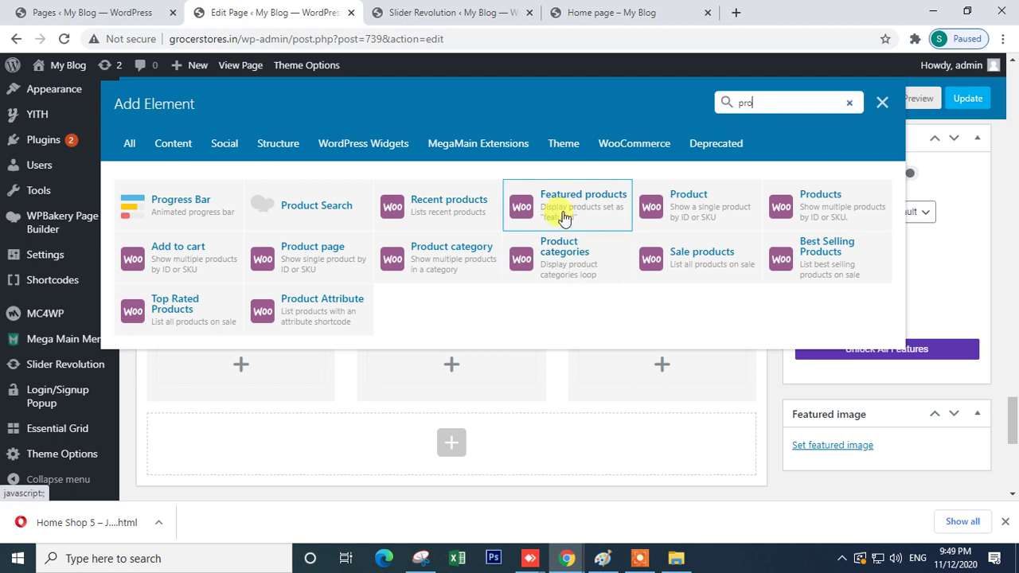
mouse_move(566, 556)
left_click(652, 509)
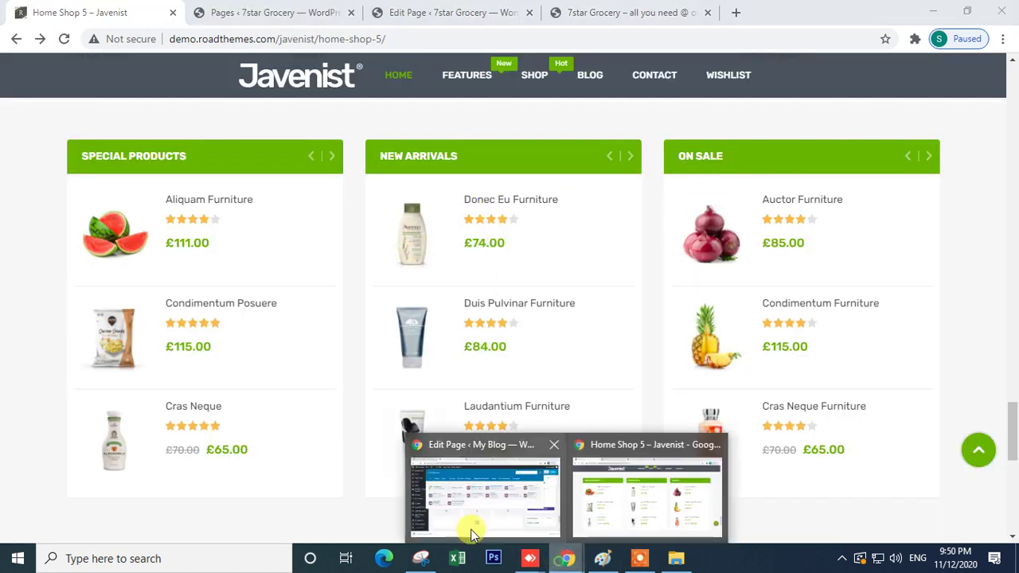
left_click(468, 517)
- Add Featured products to the first column with Per page 3 and Columns 3, and save
left_click(554, 206)
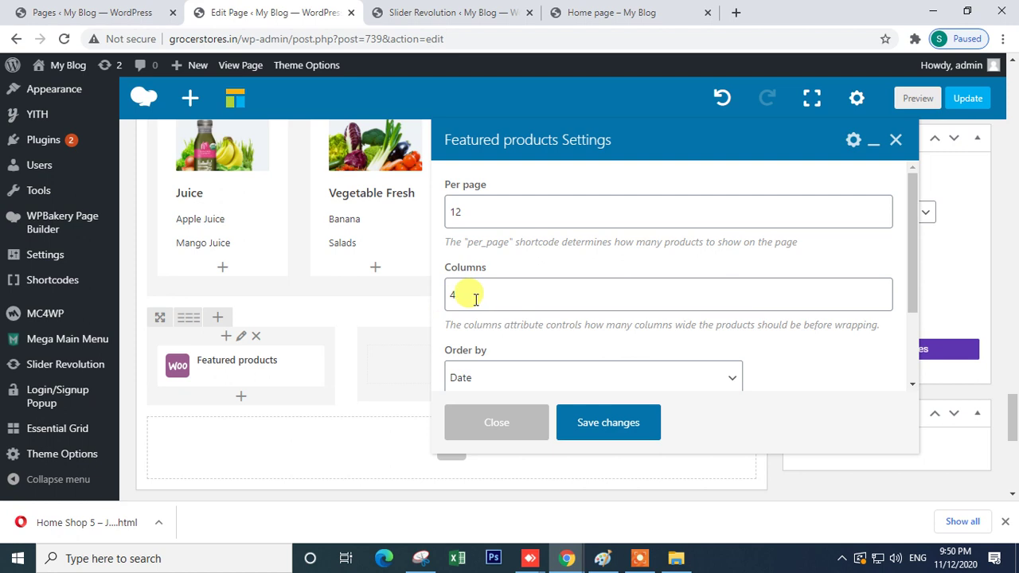
double_click(465, 215)
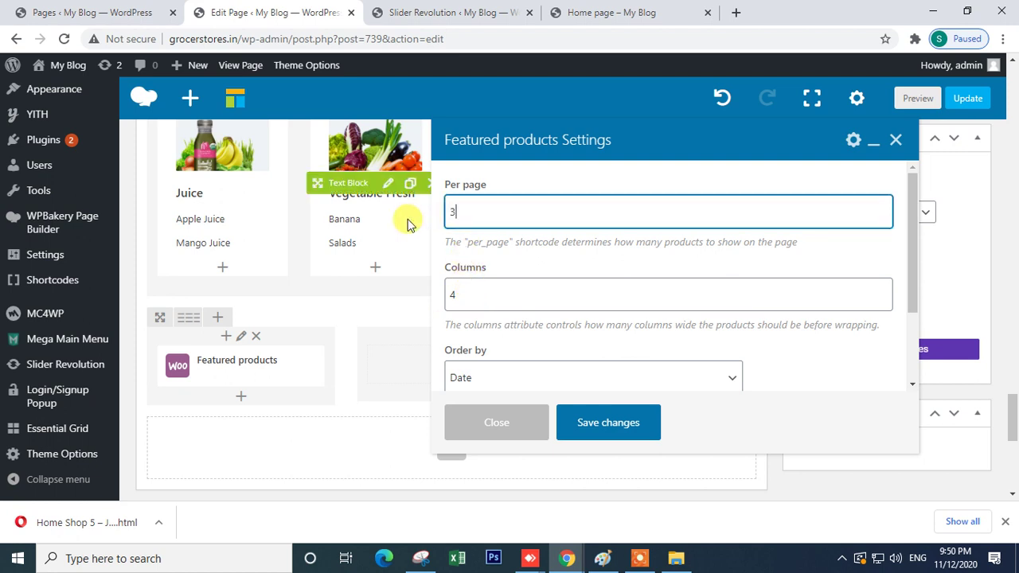
double_click(517, 300)
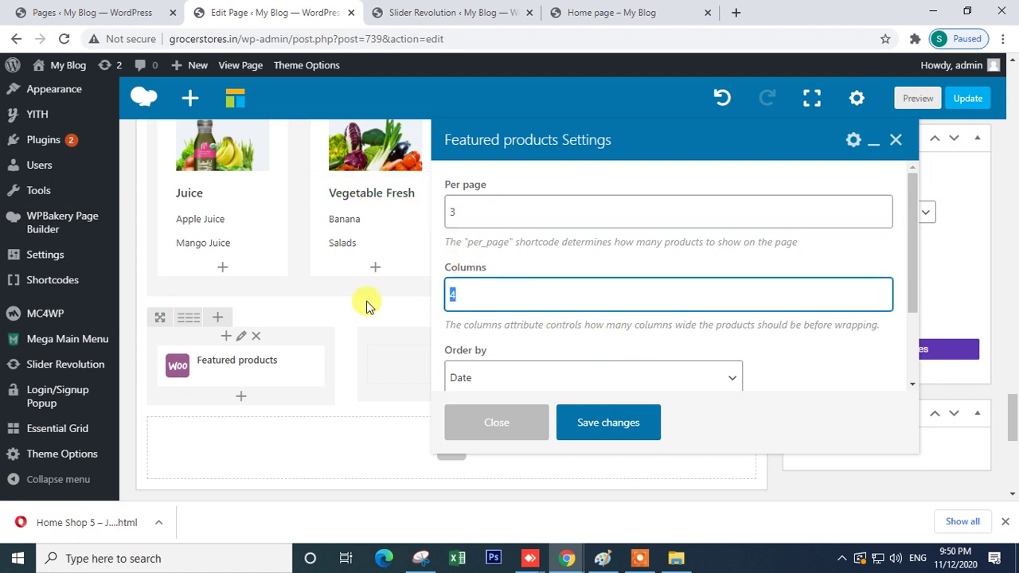
scroll(478, 319, "down", 5)
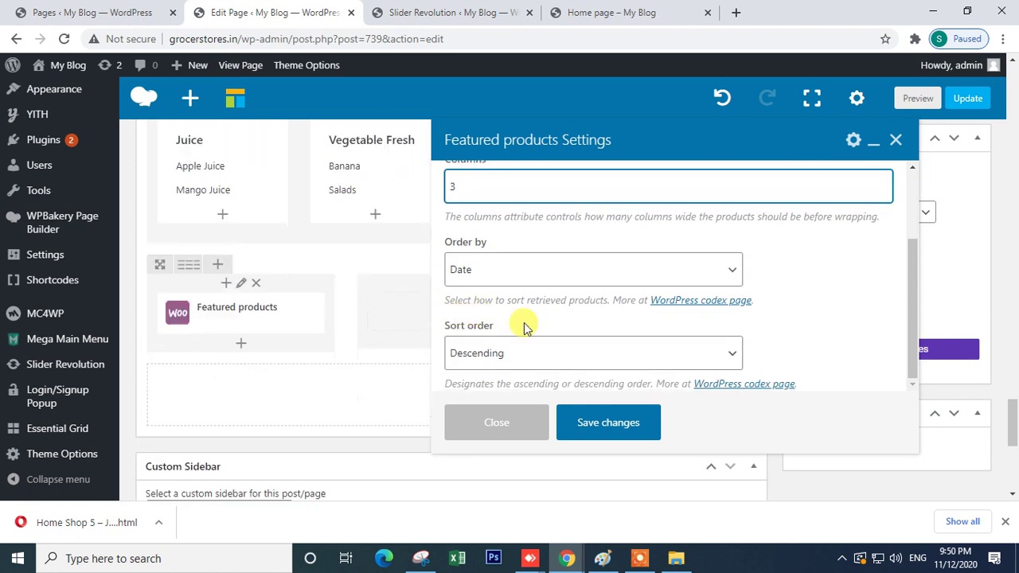
left_click(601, 430)
scroll(237, 400, "up", 2)
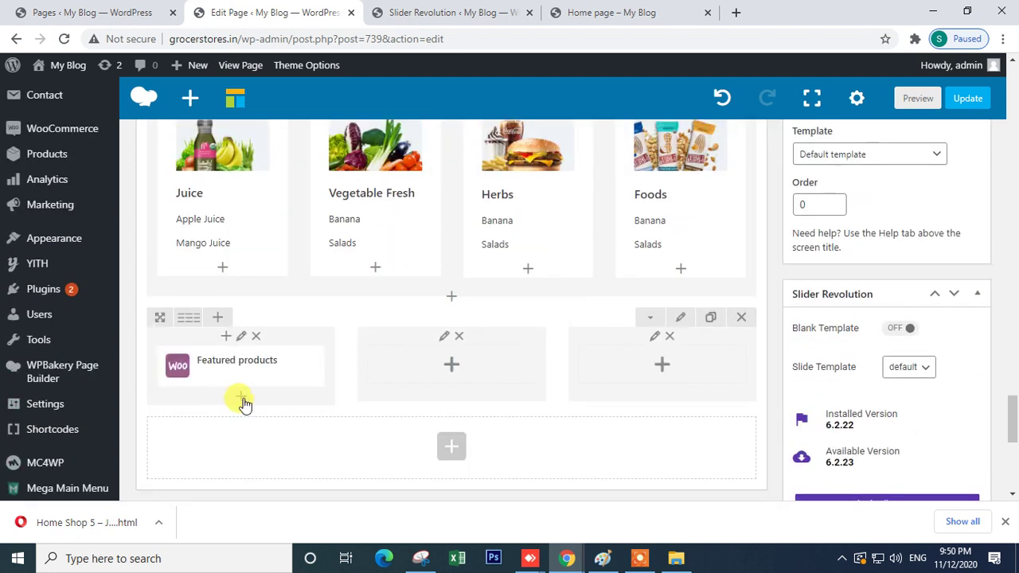
left_click(242, 398)
type("cu")
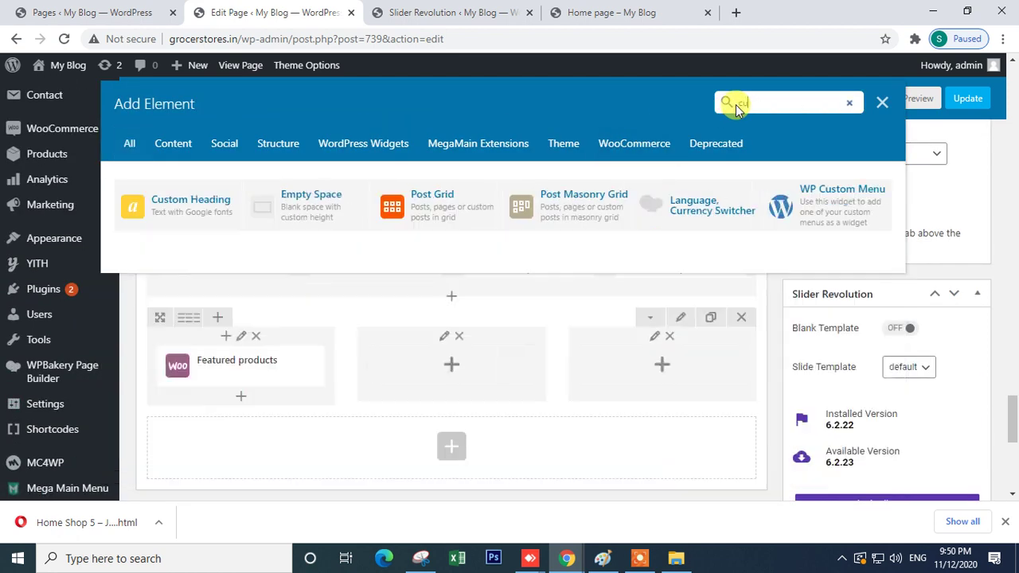
left_click(172, 202)
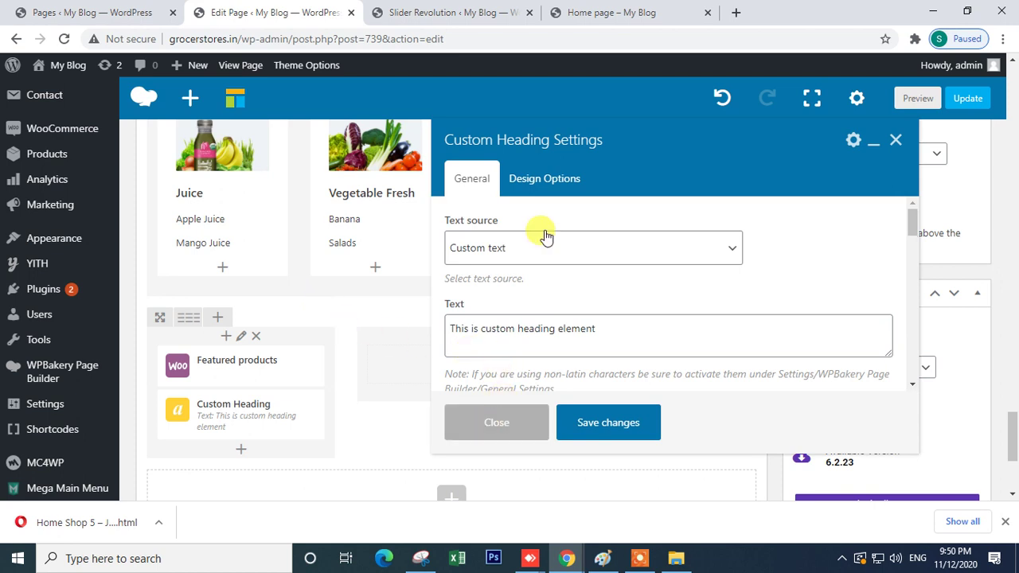
mouse_move(569, 557)
left_click(642, 501)
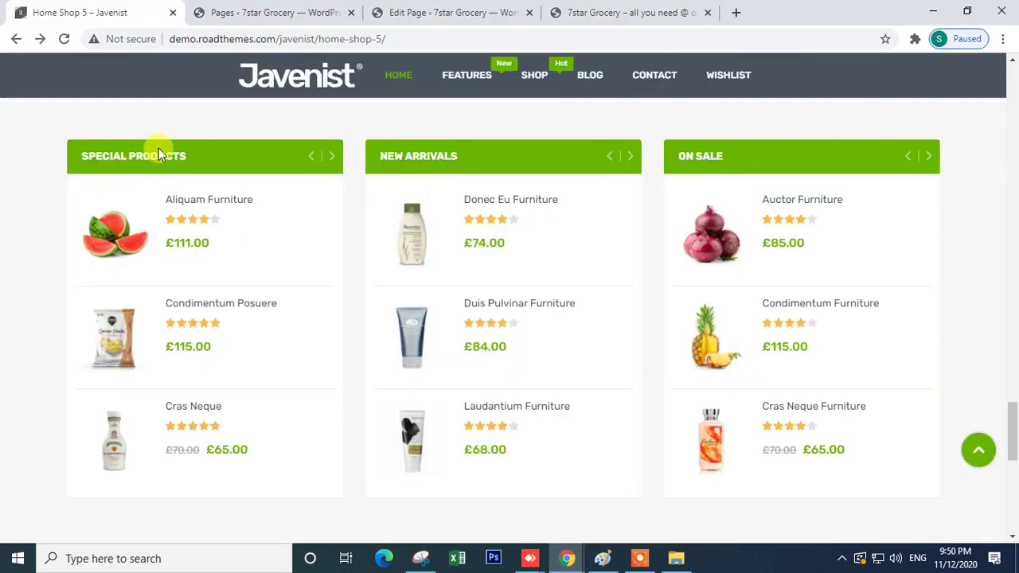
left_click(331, 158)
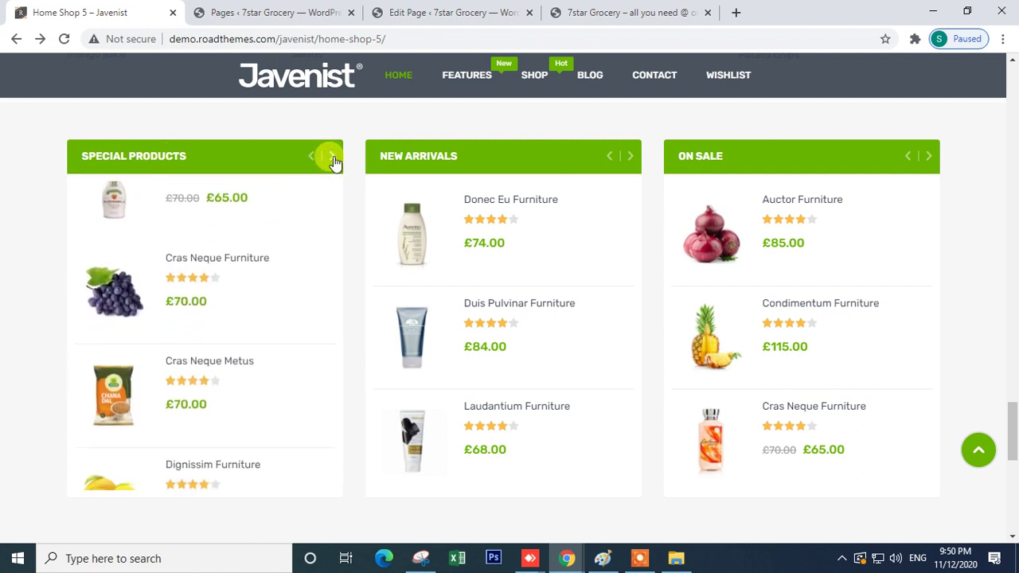
left_click(311, 157)
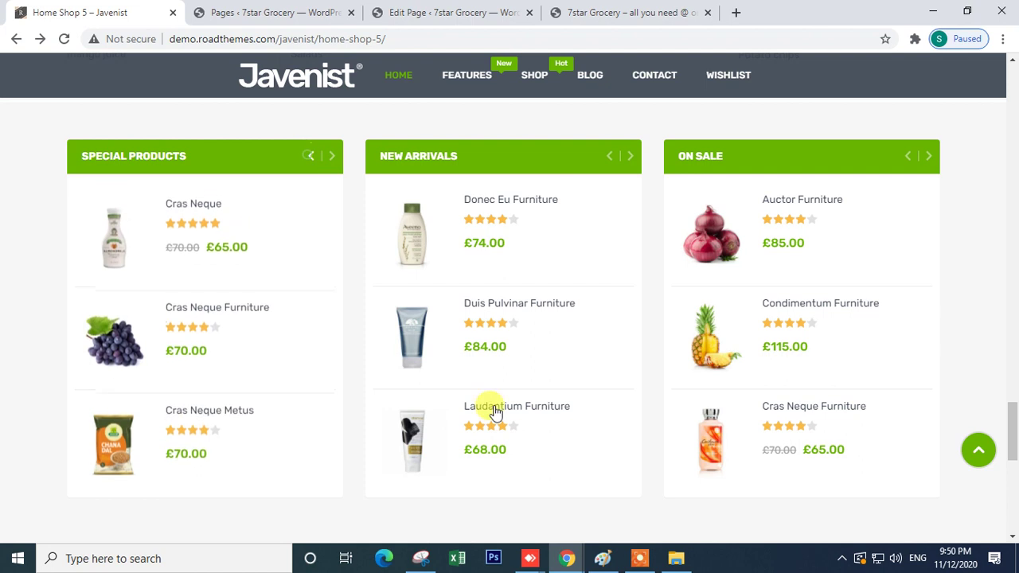
mouse_move(569, 561)
left_click(466, 518)
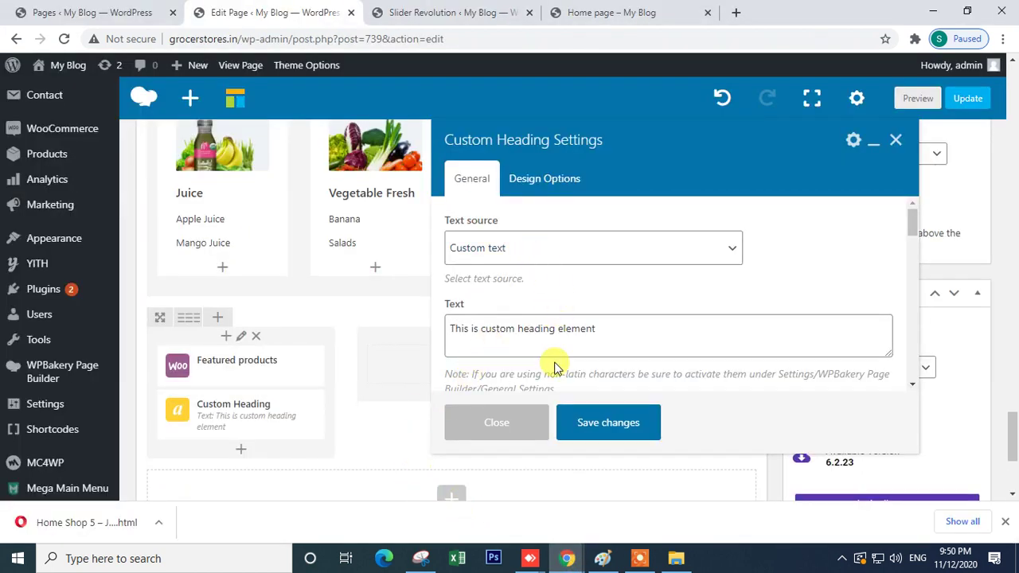
scroll(554, 368, "down", 6)
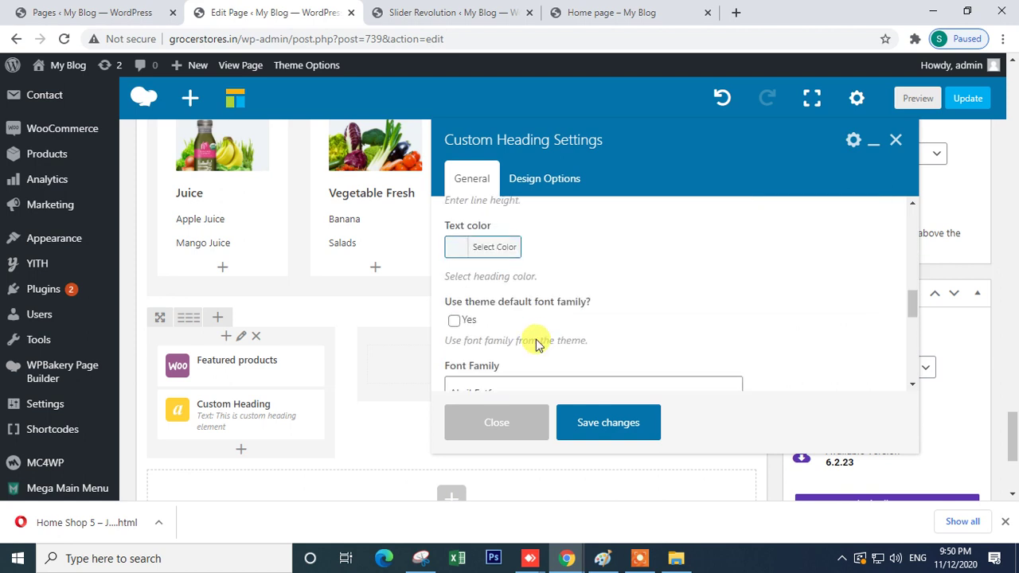
scroll(536, 344, "down", 3)
scroll(536, 344, "down", 2)
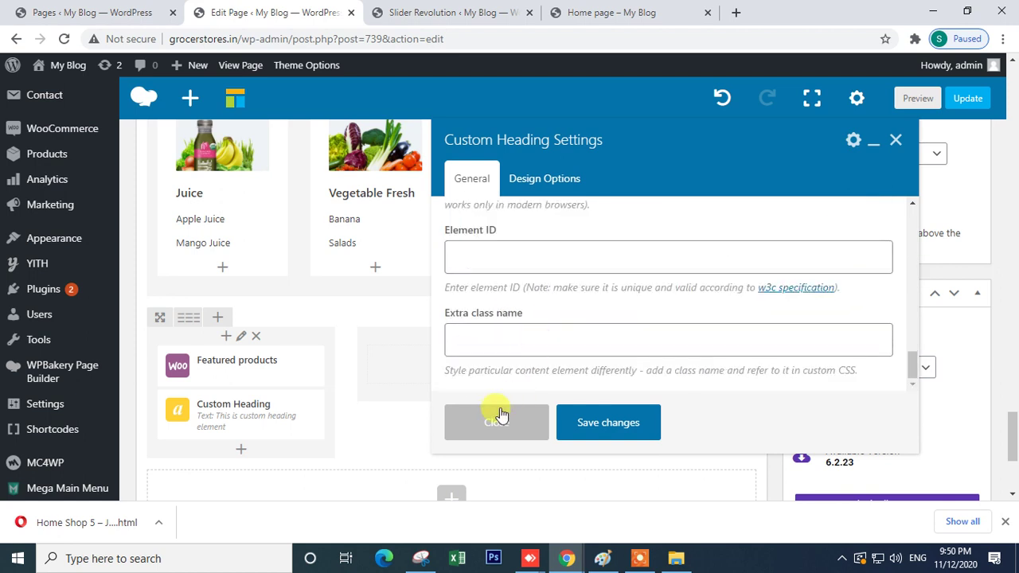
left_click(496, 420)
left_click(311, 418)
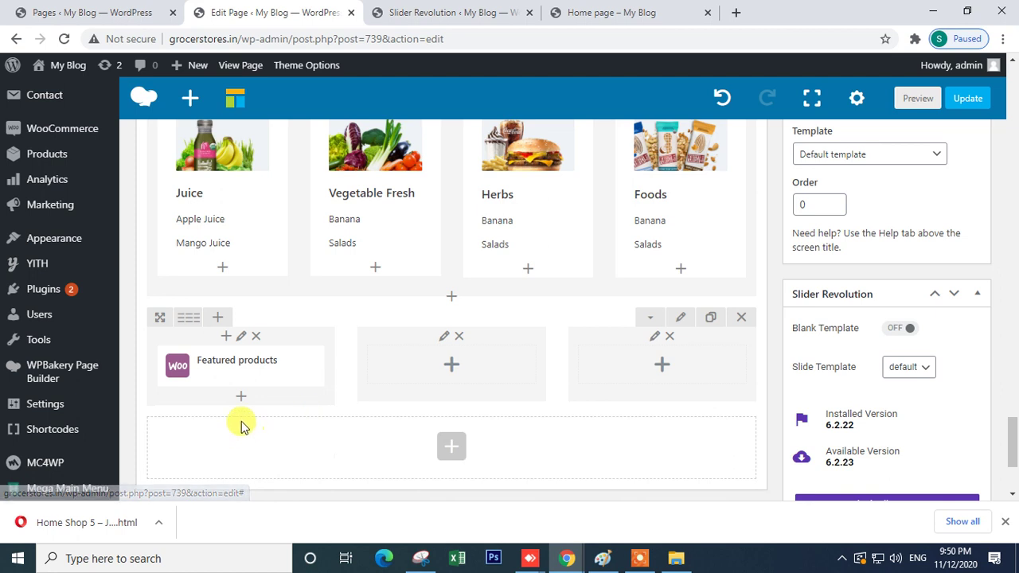
- Add a Button under Featured products and label it 'Test'
left_click(241, 397)
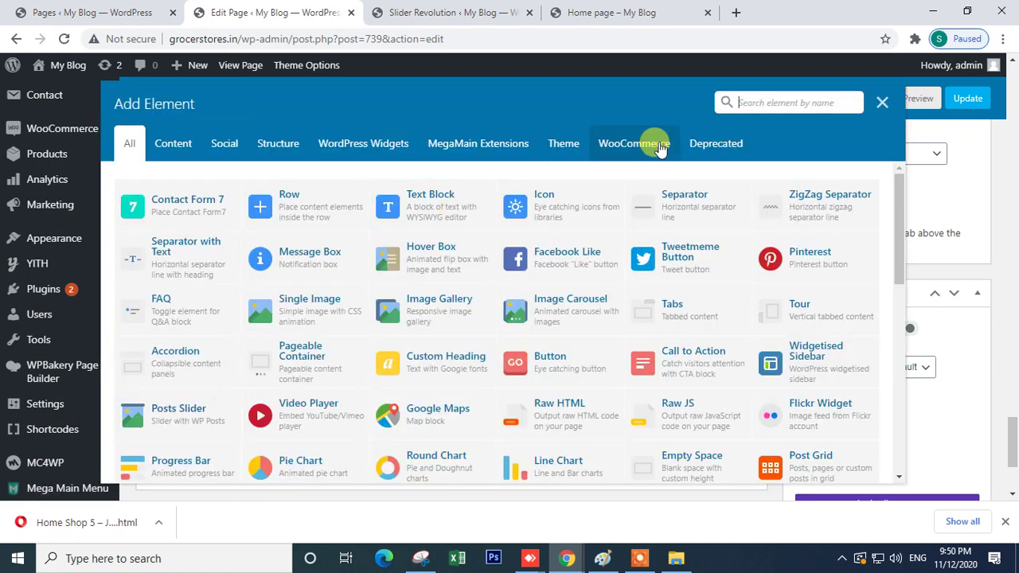
type("but")
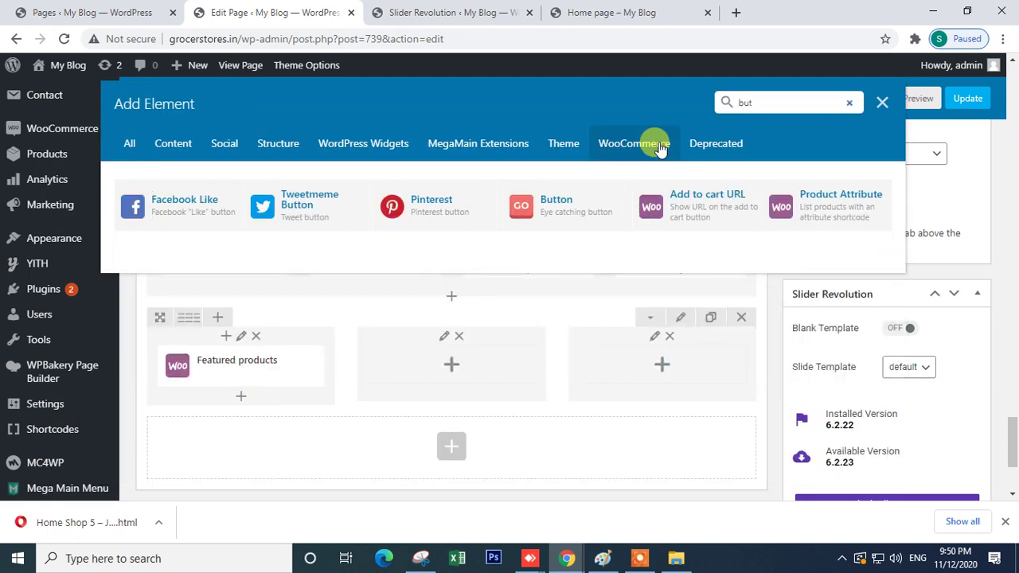
type("t")
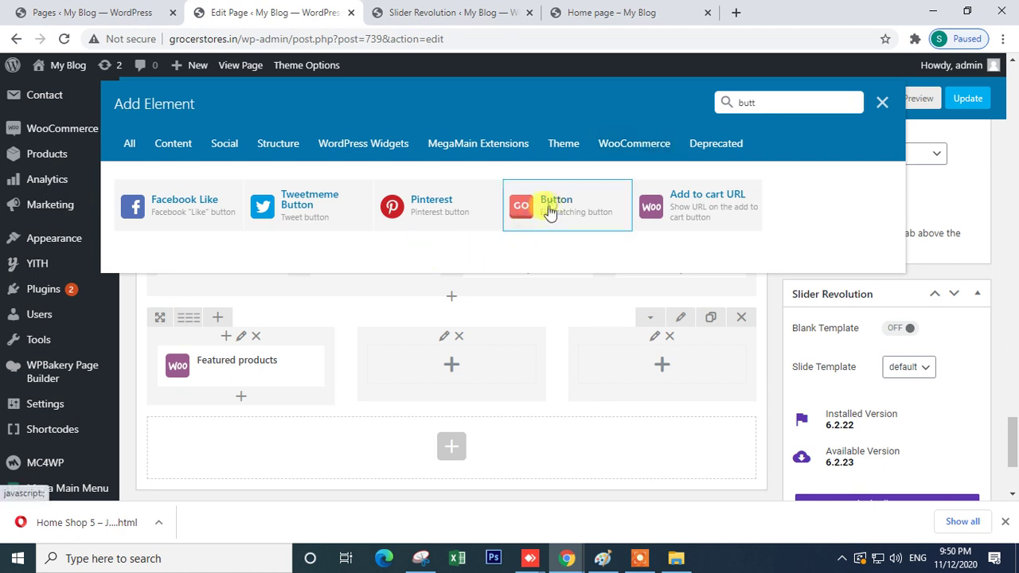
left_click(548, 211)
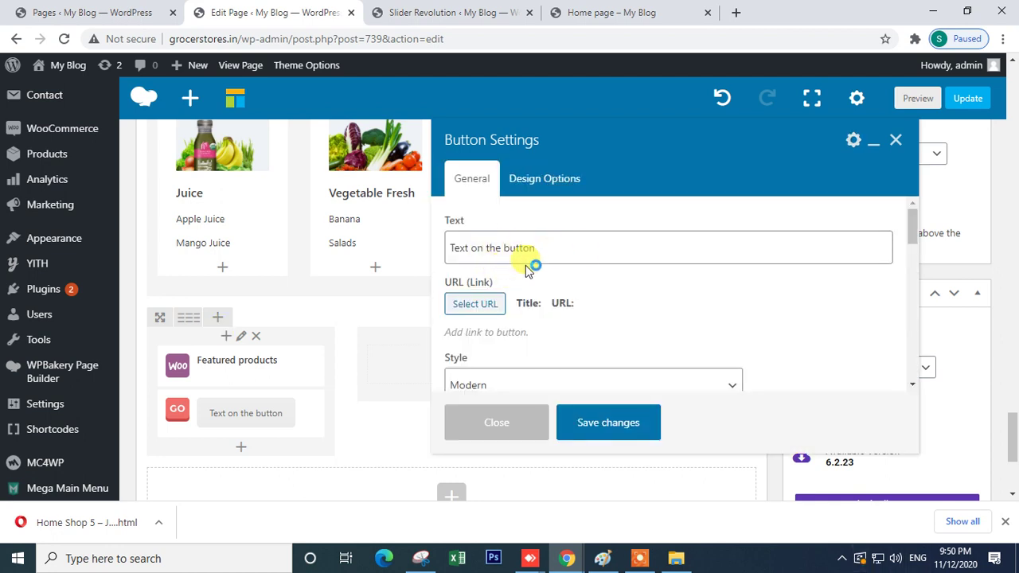
left_click_drag(563, 246, 398, 252)
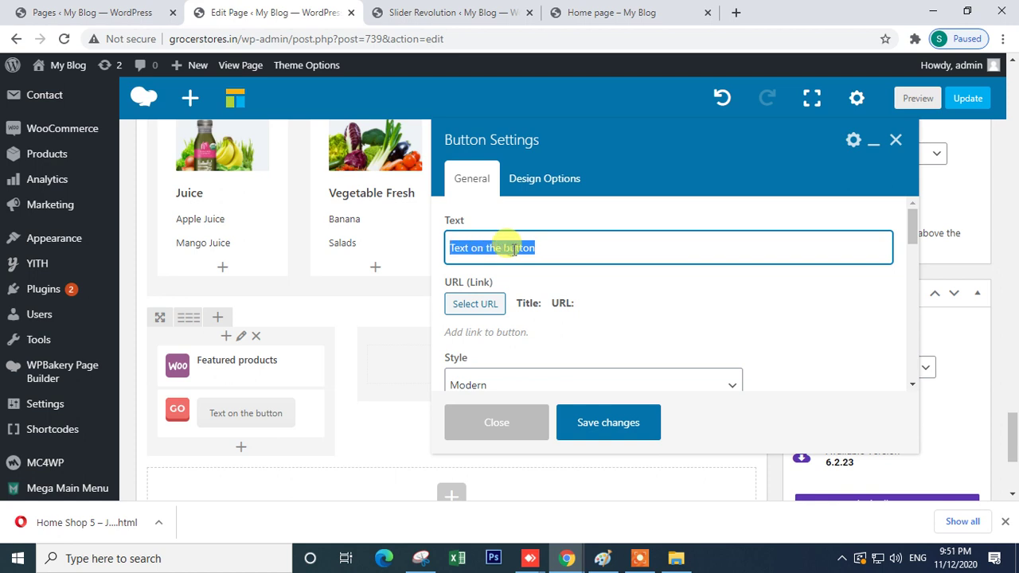
type("Test")
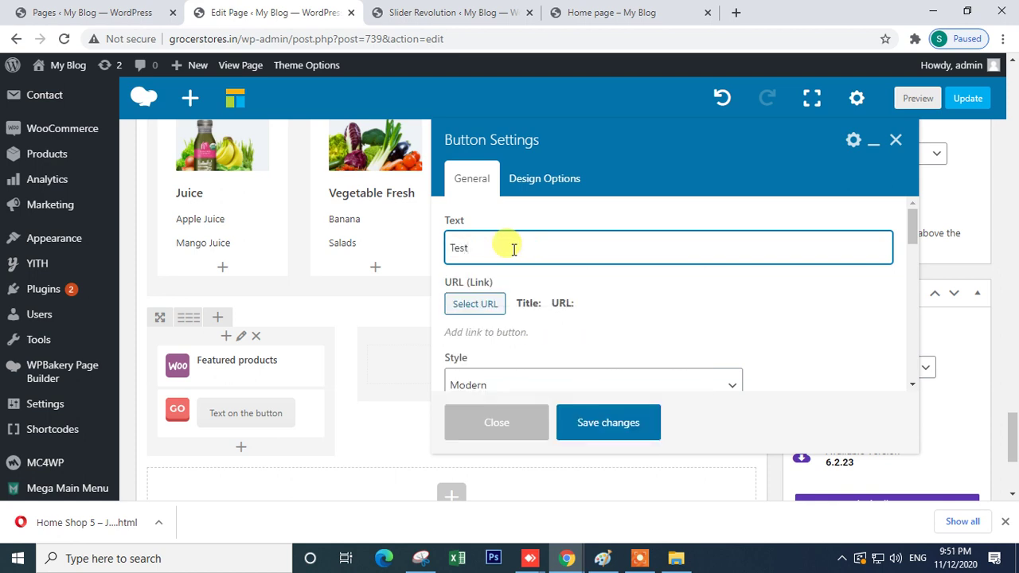
scroll(549, 326, "down", 2)
scroll(494, 287, "up", 2)
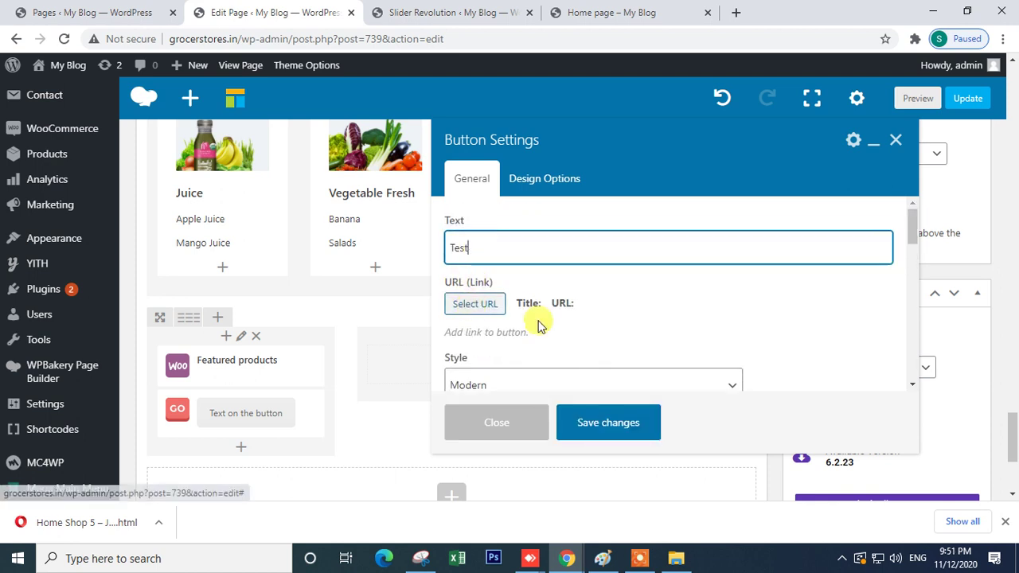
scroll(538, 326, "down", 4)
scroll(518, 337, "up", 2)
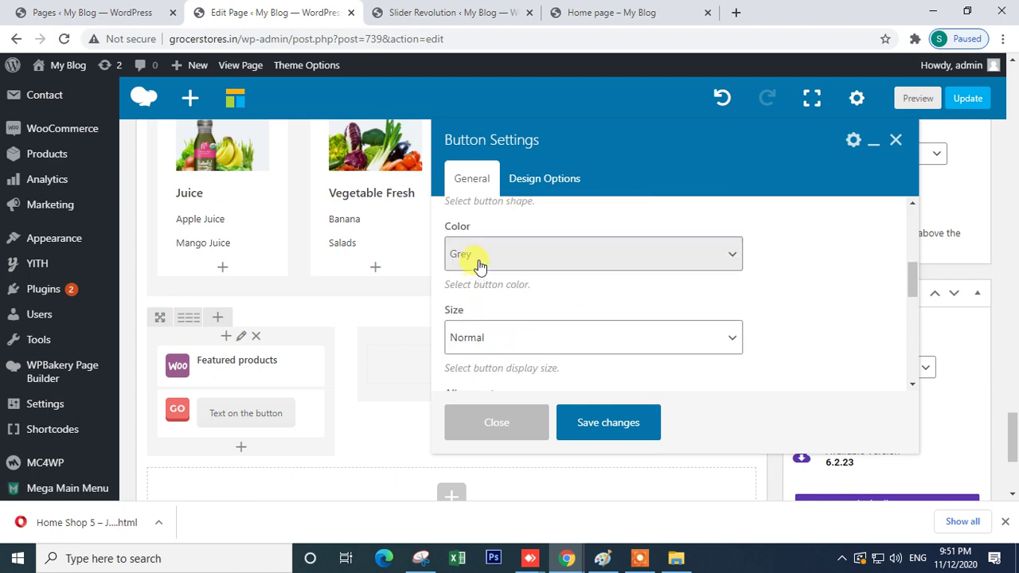
- Make the button Classic Orange at Normal size and save it
left_click(480, 266)
left_click(493, 340)
scroll(558, 299, "down", 2)
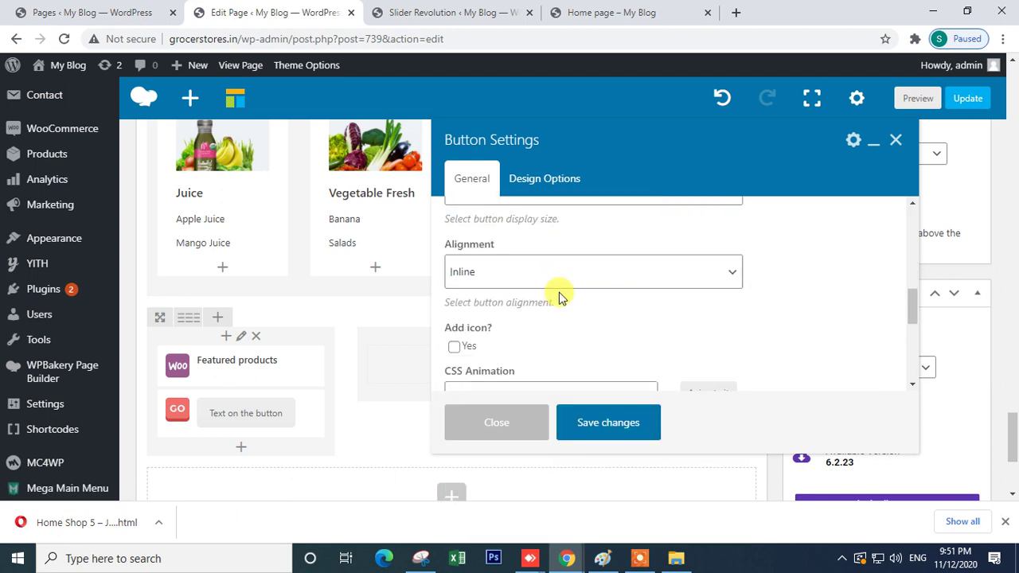
scroll(549, 287, "up", 3)
left_click(495, 257)
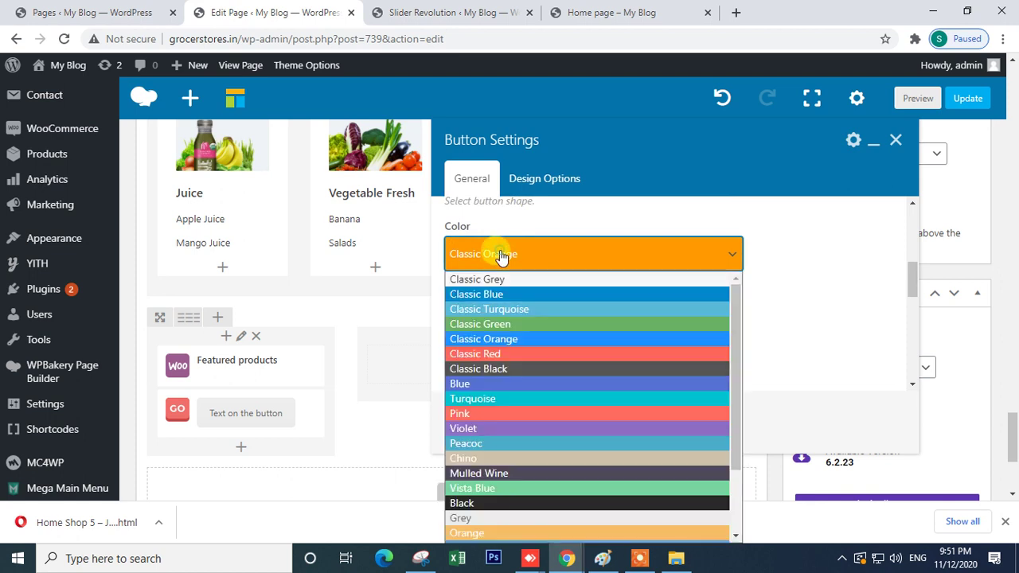
left_click(808, 275)
left_click(455, 337)
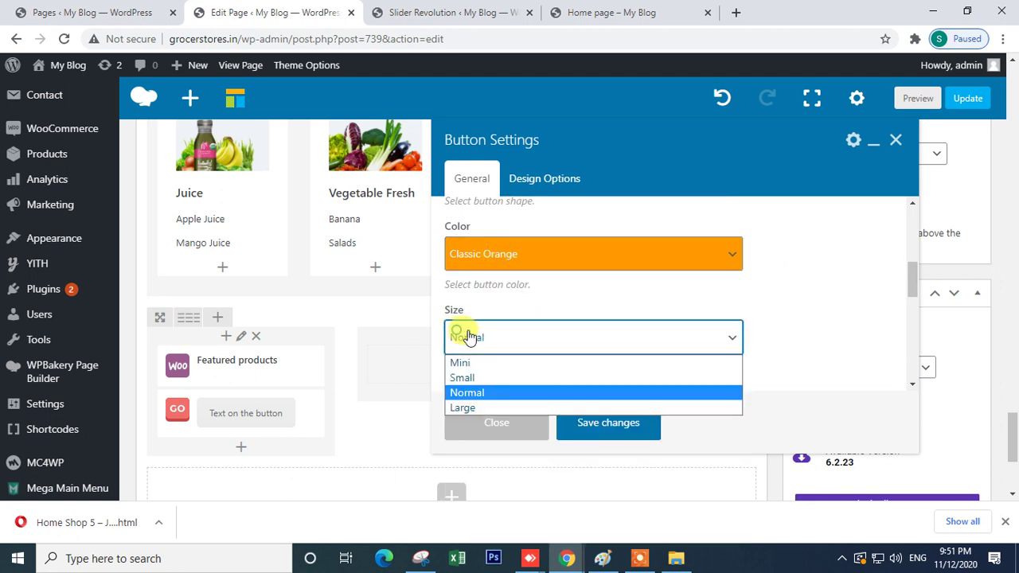
left_click(489, 391)
scroll(626, 345, "down", 5)
scroll(549, 290, "up", 1)
scroll(530, 290, "up", 2)
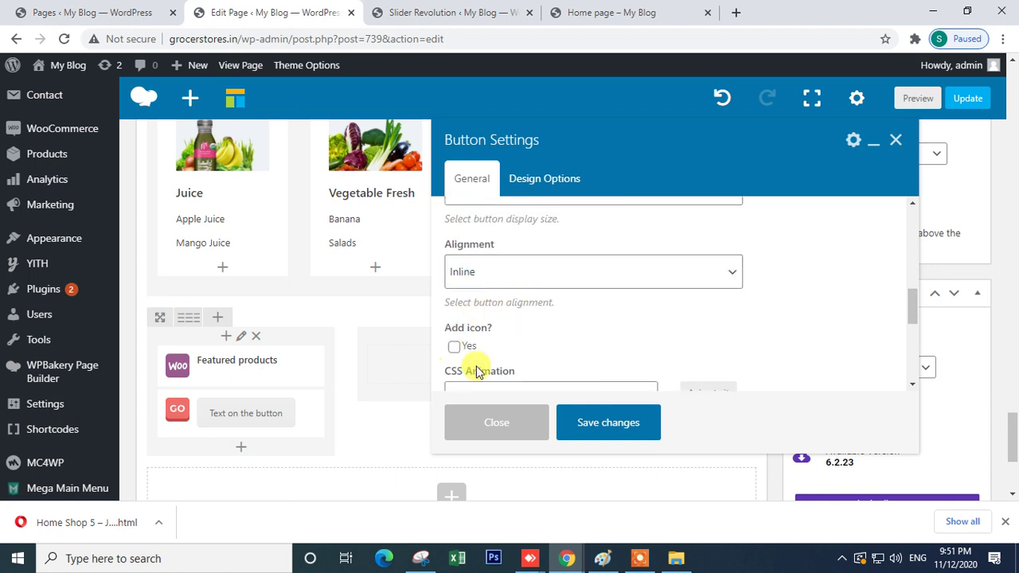
left_click(589, 428)
- Move the button above Featured products and clone it into columns two and three
mouse_move(205, 358)
left_mouse_down()
mouse_move(227, 390)
mouse_move(398, 364)
mouse_move(637, 359)
left_mouse_up()
left_click(269, 370)
left_click(478, 376)
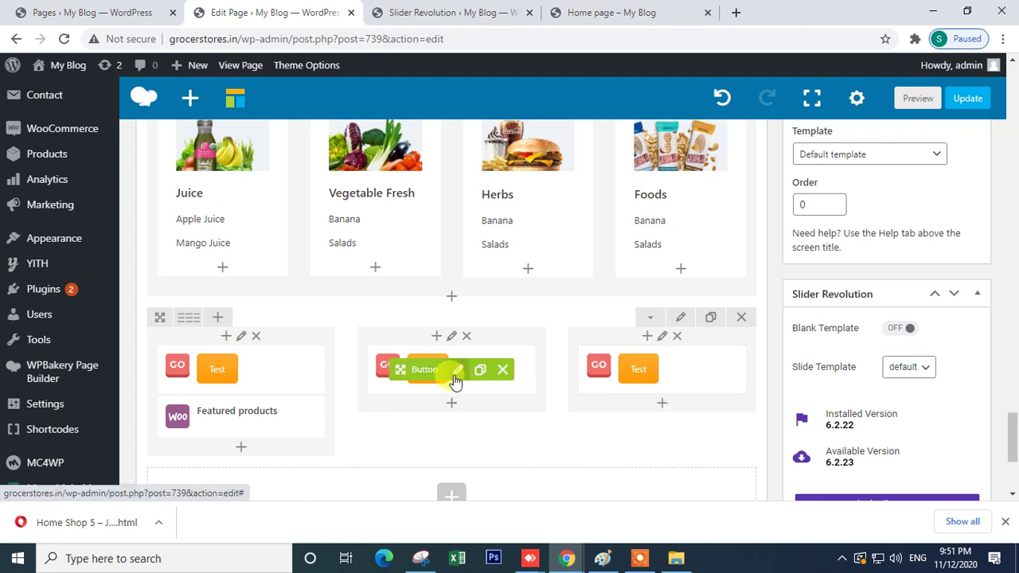
- Relabel the cloned buttons 'Test2' and 'Test3'
left_click(456, 371)
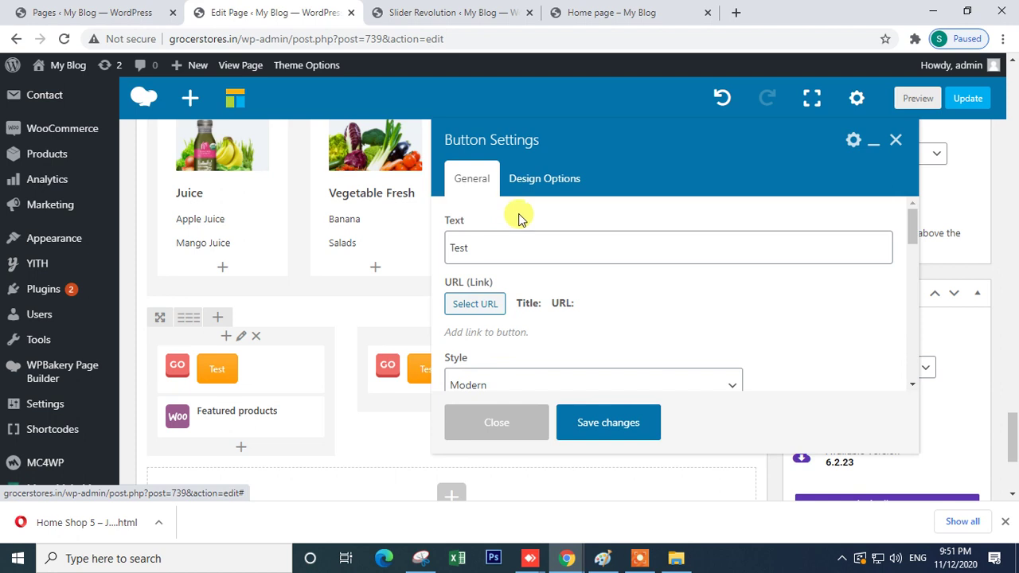
left_click(482, 248)
type("2")
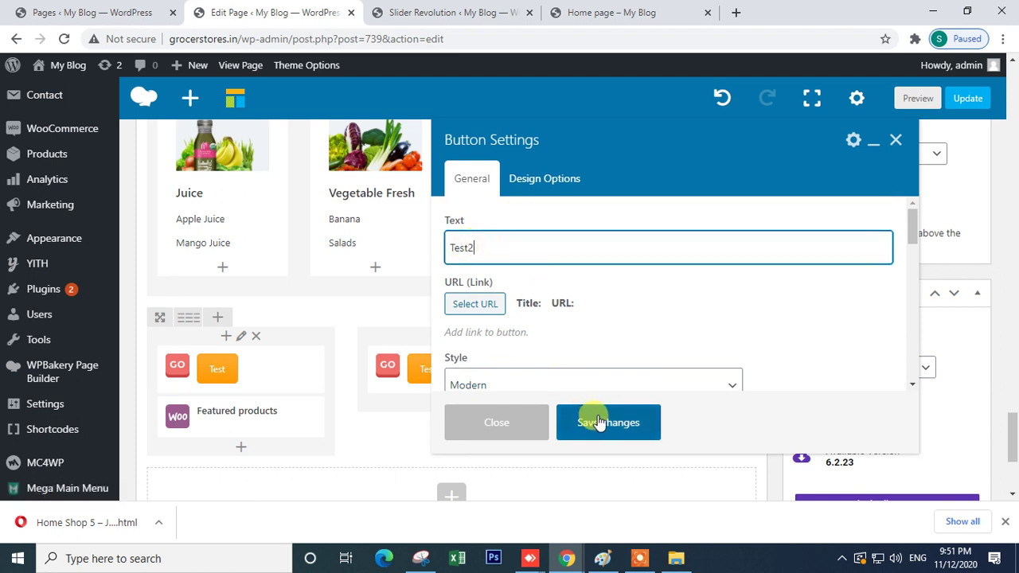
left_click(603, 422)
left_click(668, 372)
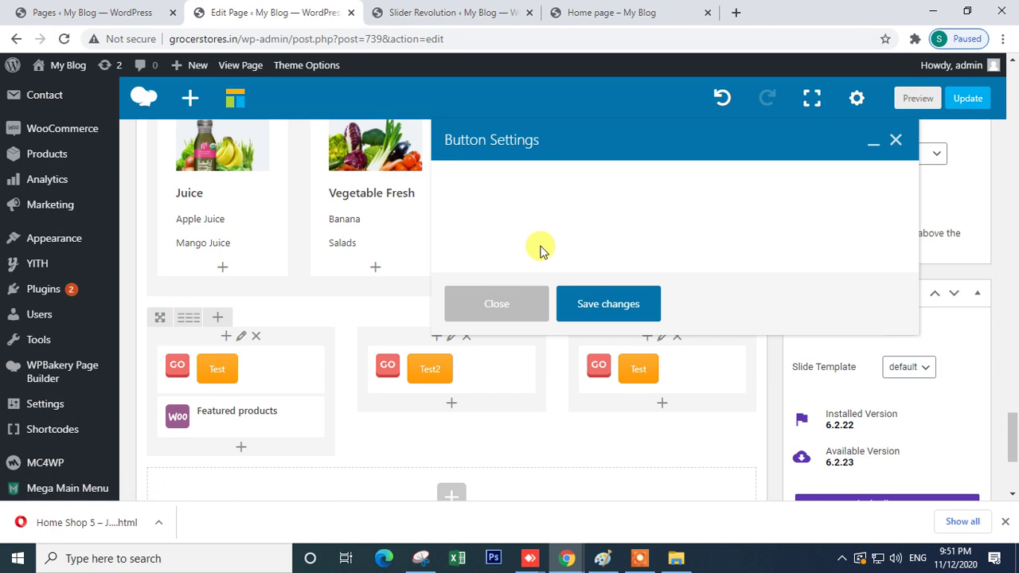
left_click(498, 244)
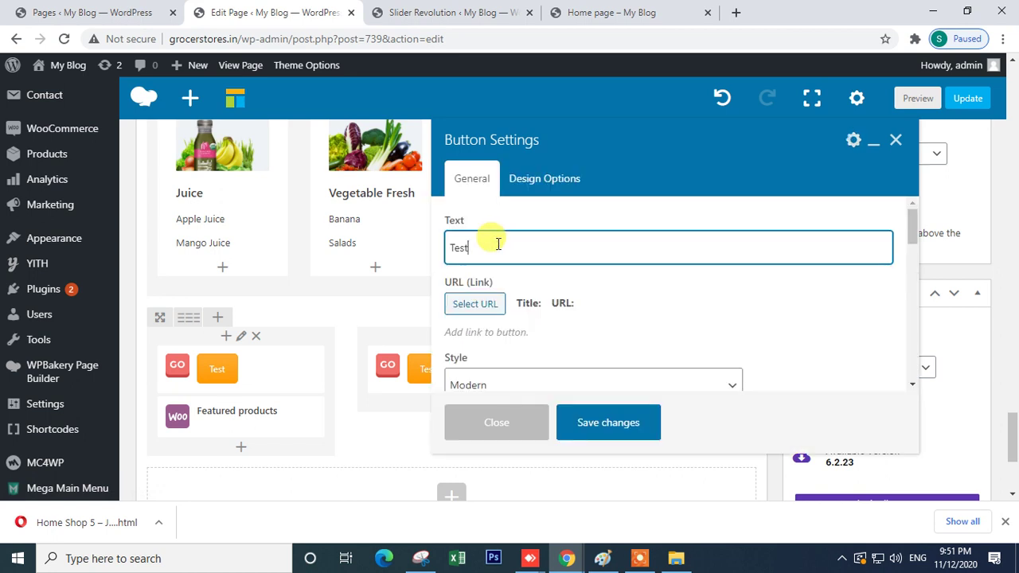
left_click(605, 422)
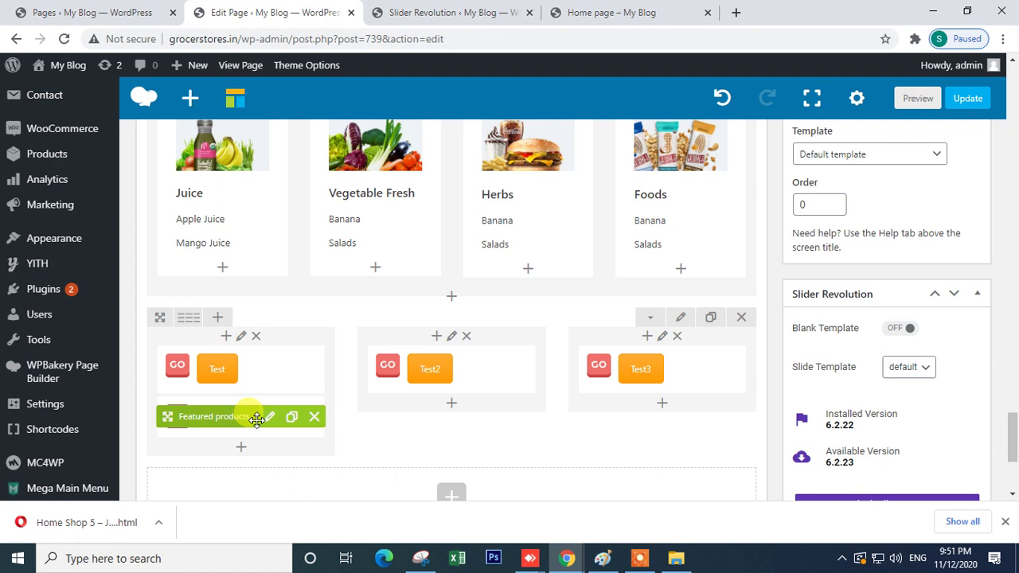
- Add Recent products under Test2 with Per page 3, Columns 3, Descending order, and save
left_click(448, 407)
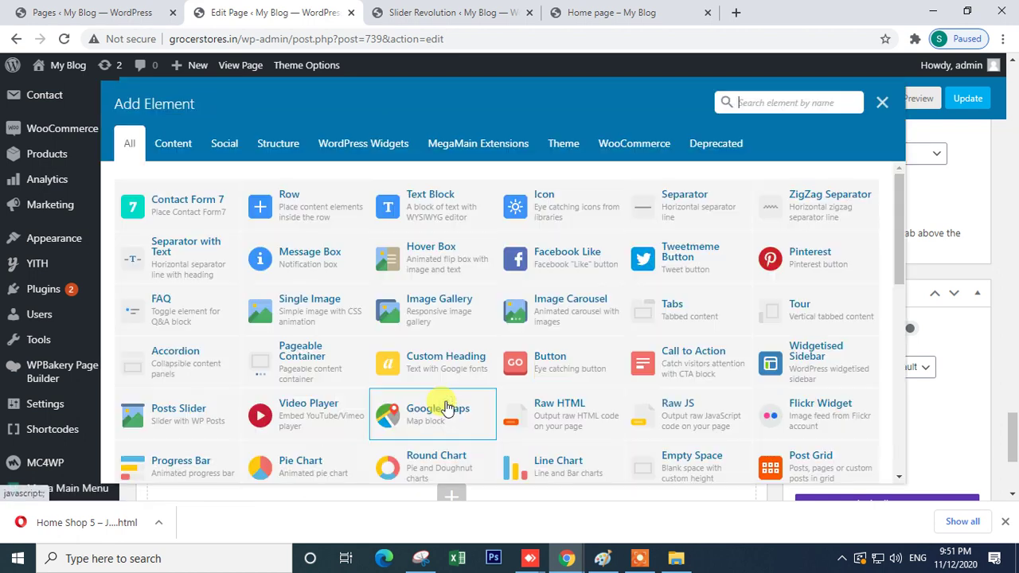
type("pro")
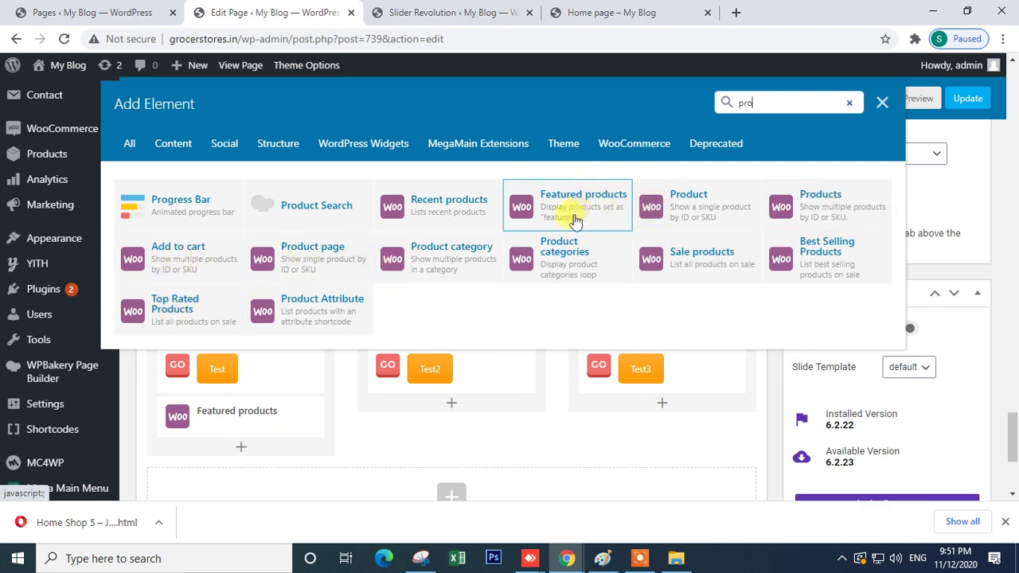
left_click(473, 207)
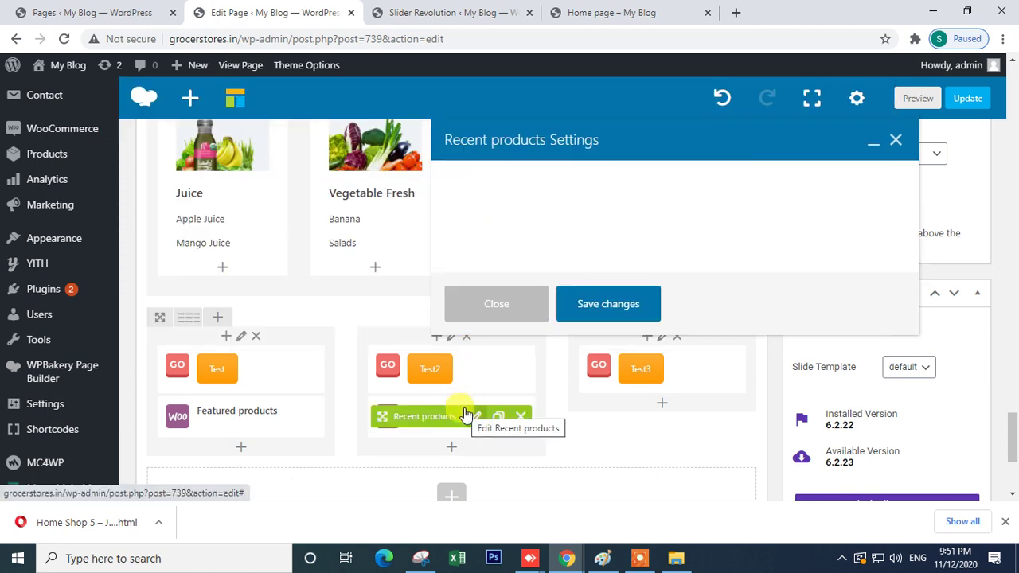
left_click_drag(480, 213, 428, 219)
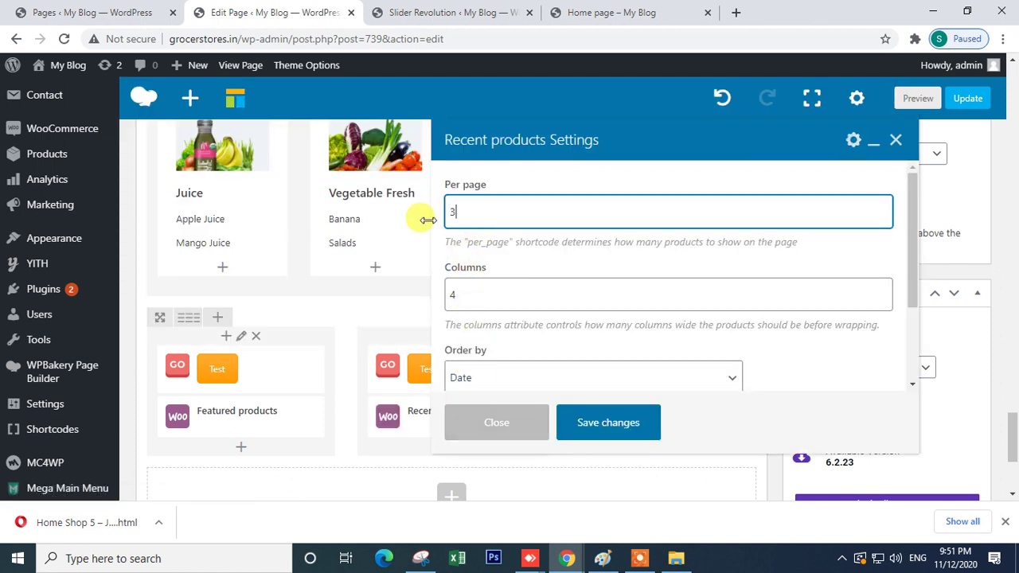
left_click(462, 296)
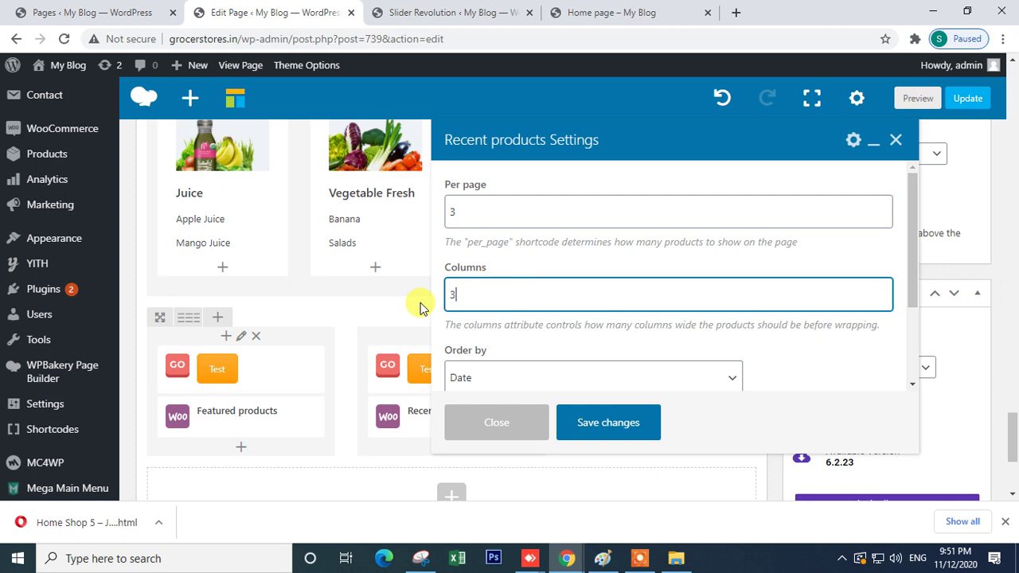
scroll(512, 326, "down", 5)
left_click(505, 257)
left_click(520, 330)
left_click(815, 303)
left_click(614, 422)
scroll(645, 407, "up", 2)
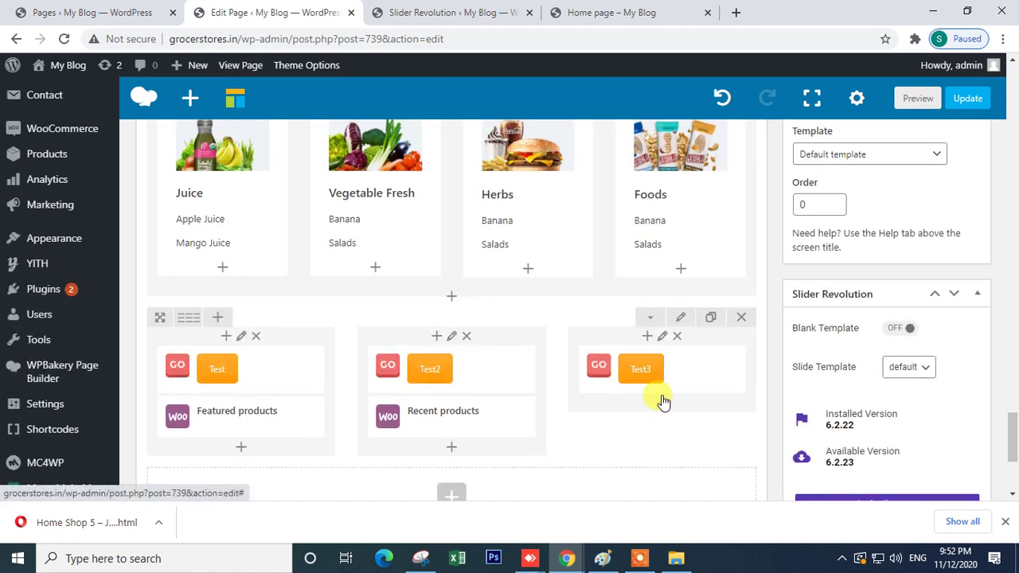
- Add Best Selling Products under Test3 with Limit 3 and save
left_click(661, 406)
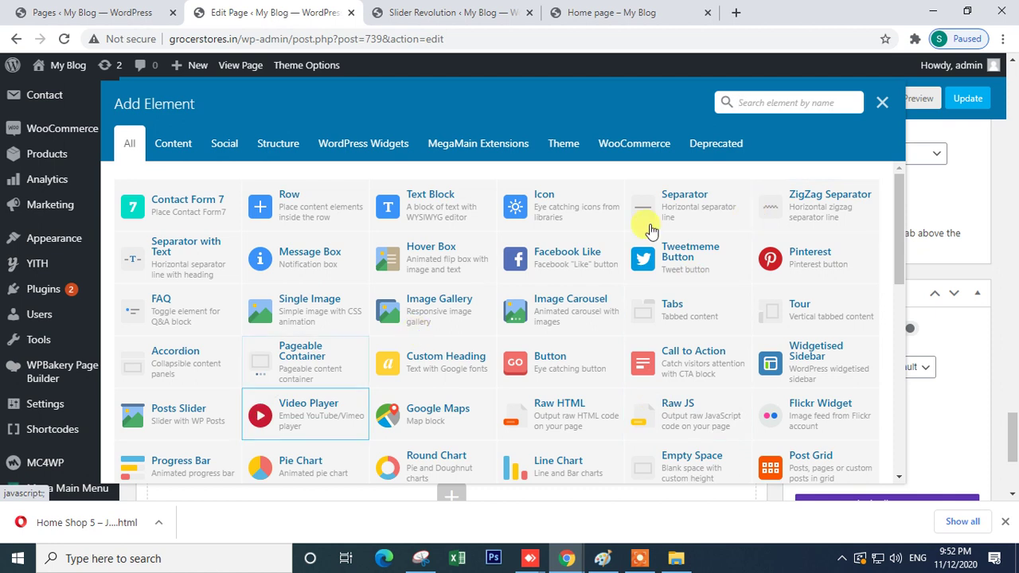
type("pr")
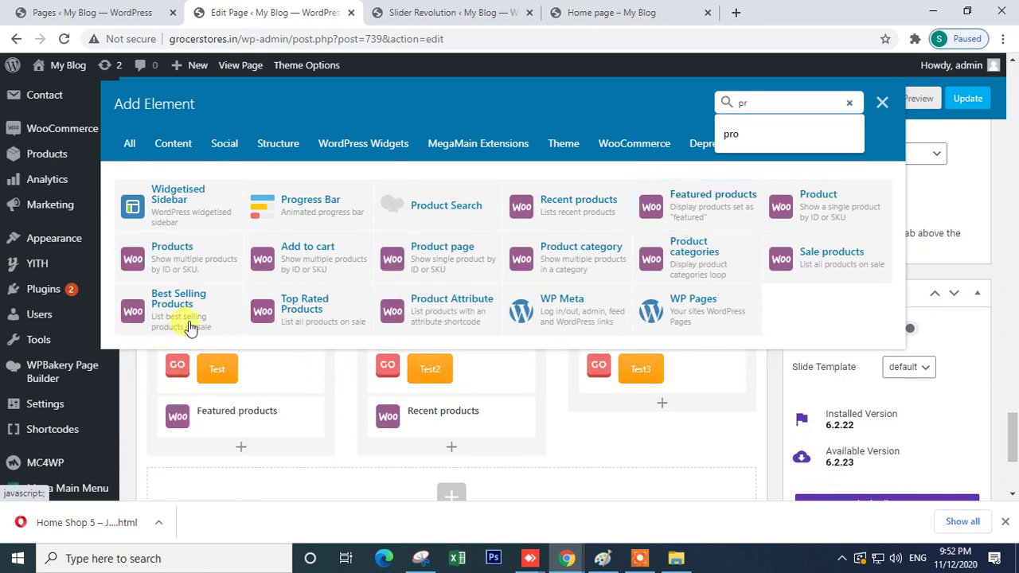
left_click(156, 305)
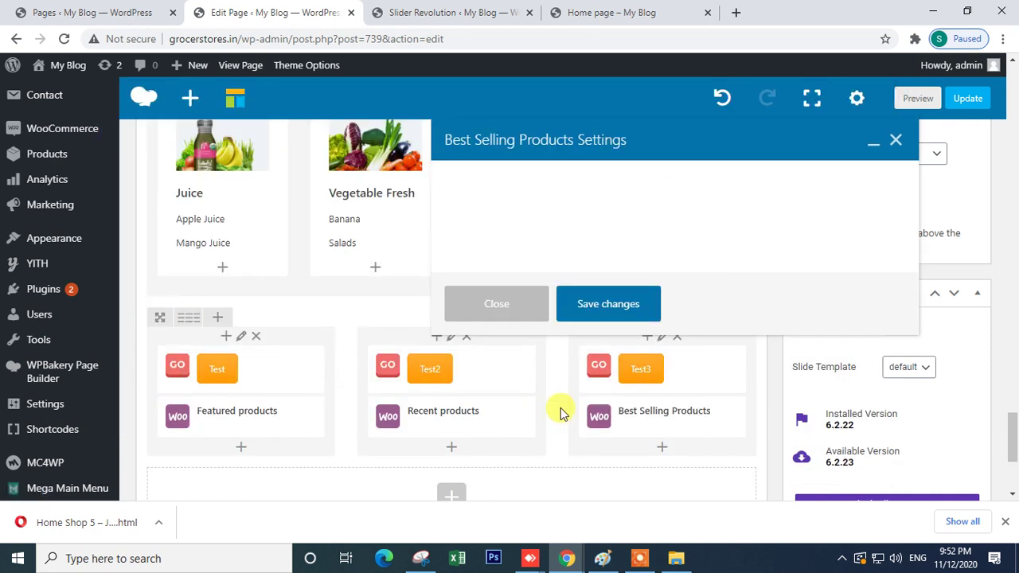
double_click(471, 209)
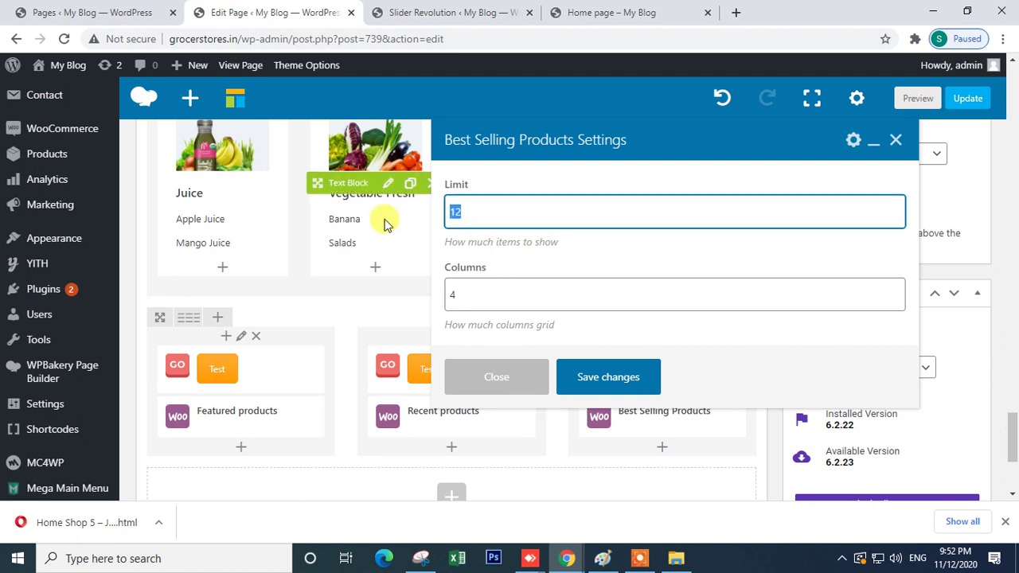
type("3")
double_click(480, 300)
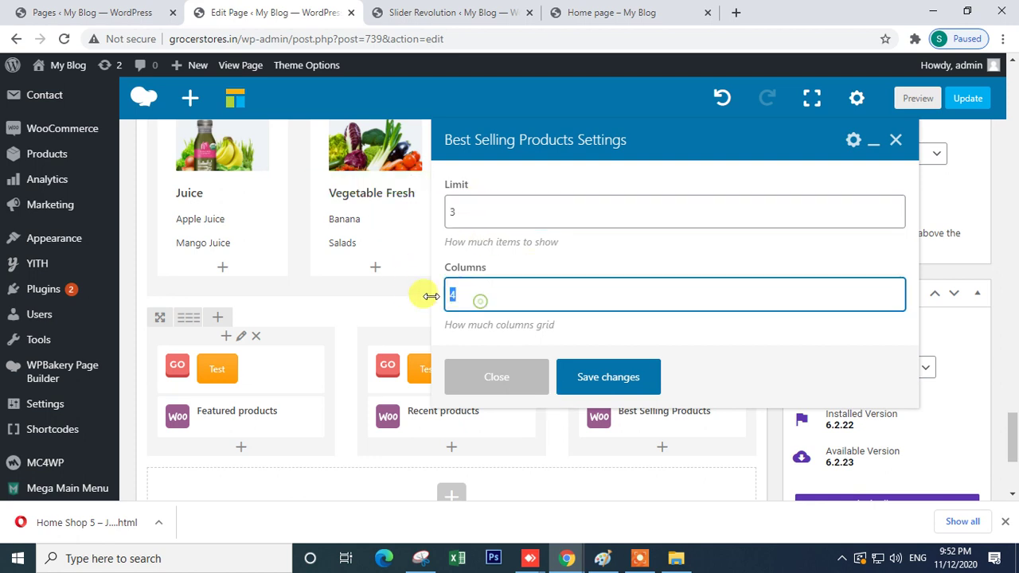
left_click(589, 375)
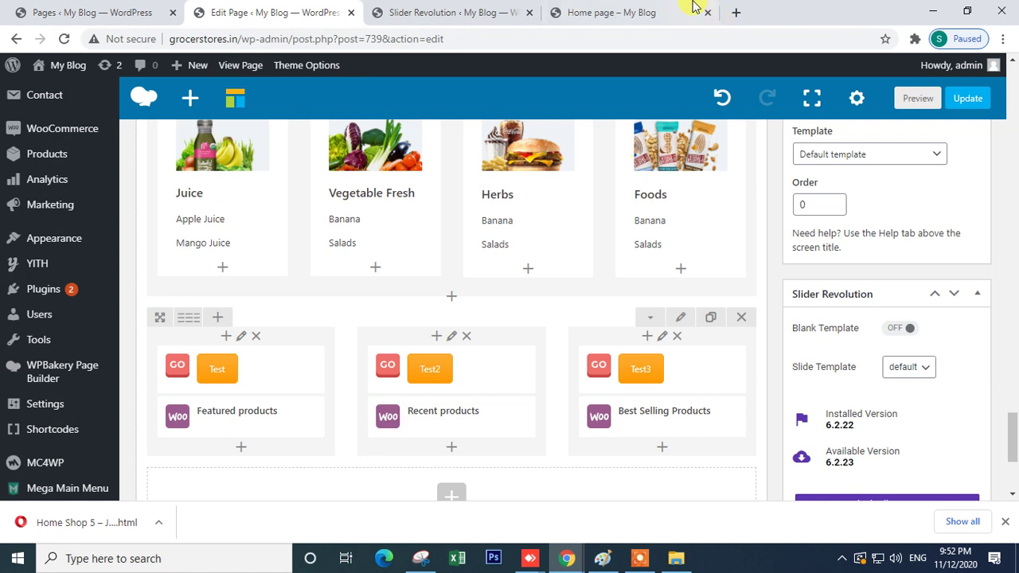
- Check the site's Home page tab, then Update the edited page
left_click(684, 11)
scroll(568, 322, "down", 2)
scroll(568, 322, "down", 4)
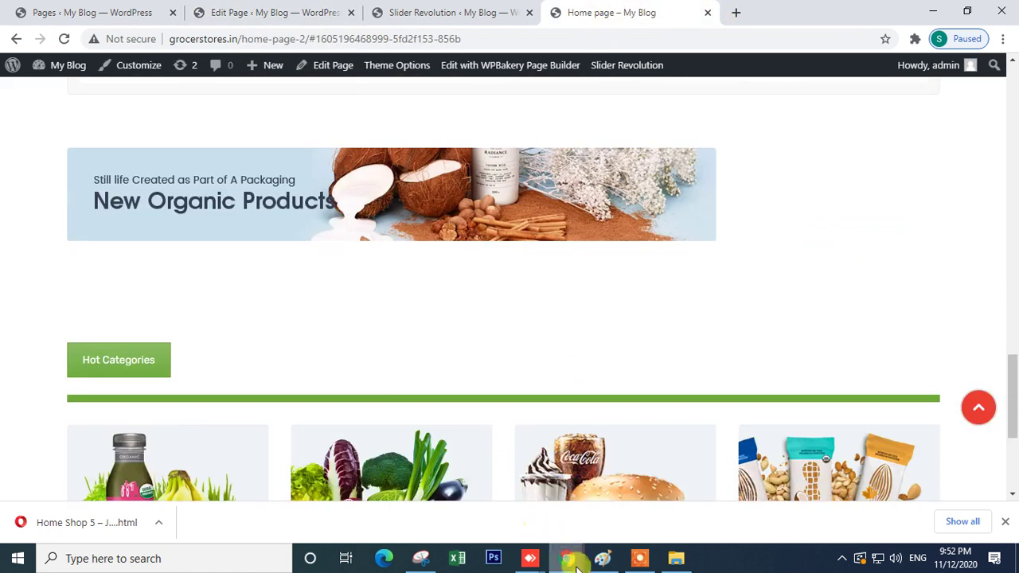
left_click(235, 7)
scroll(493, 418, "down", 3)
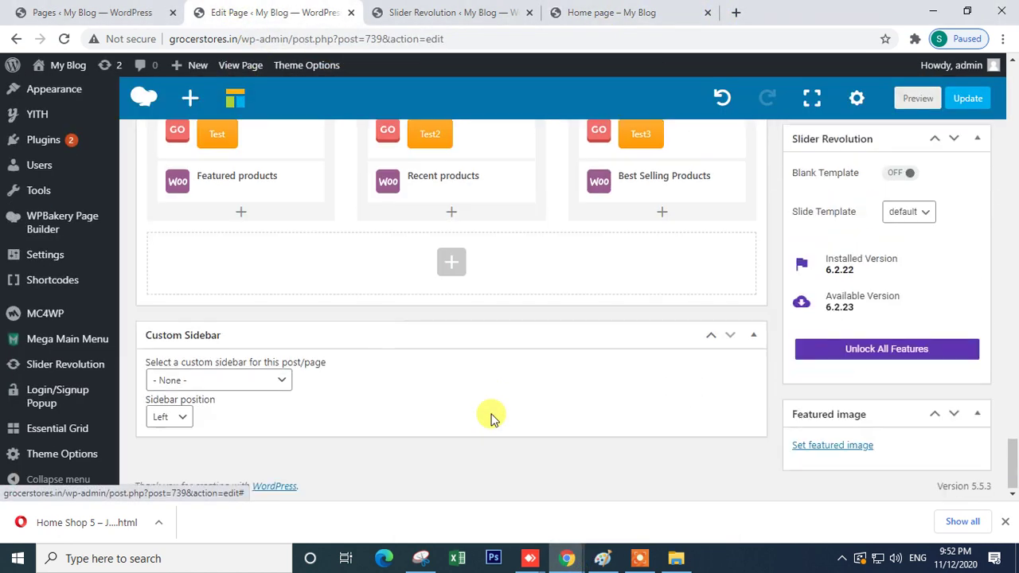
scroll(607, 321, "up", 4)
left_click(948, 144)
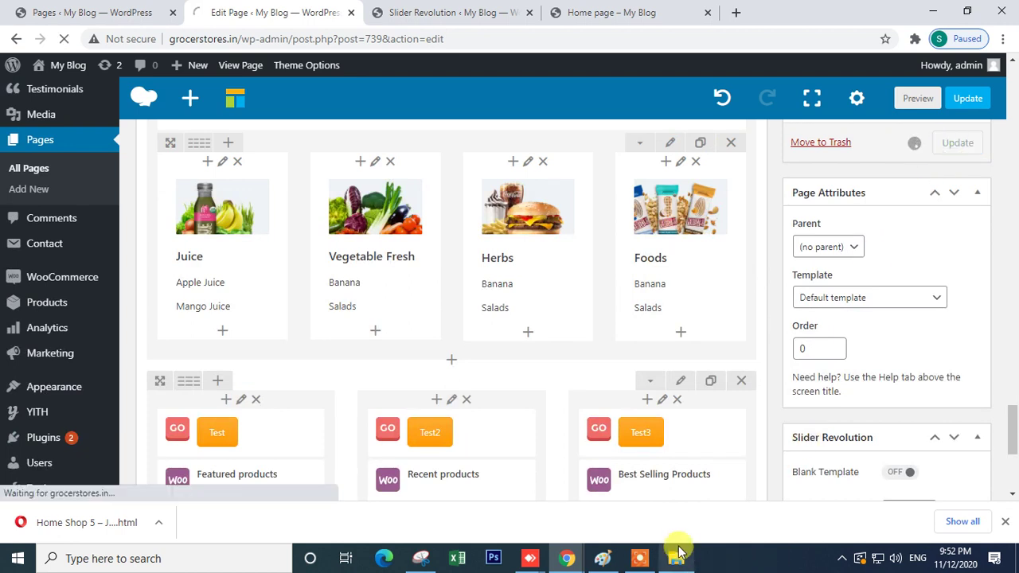
- Bring up the Javenist demo and scroll down to its brand logo strip
mouse_move(565, 554)
left_click(626, 521)
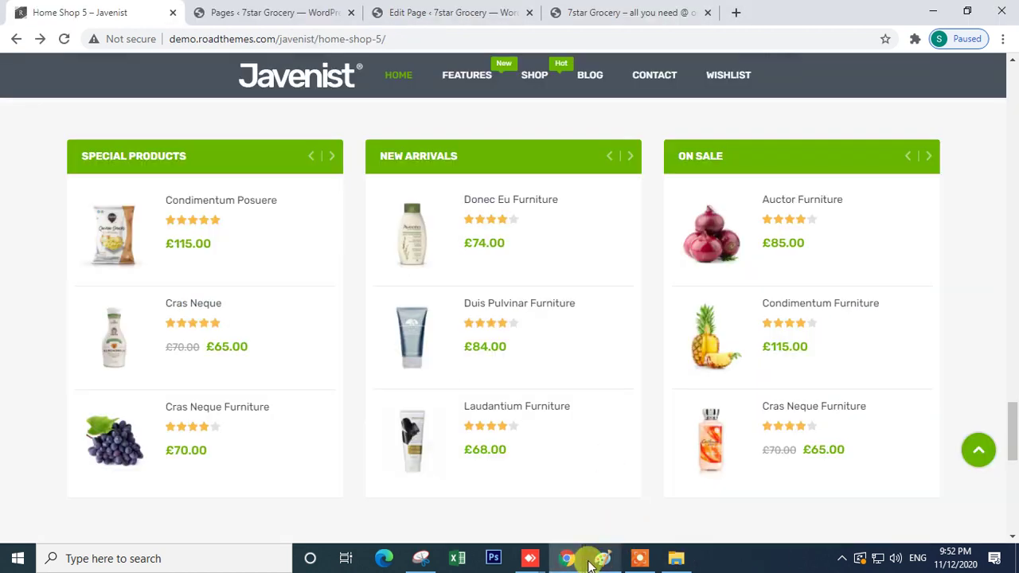
scroll(947, 263, "down", 4)
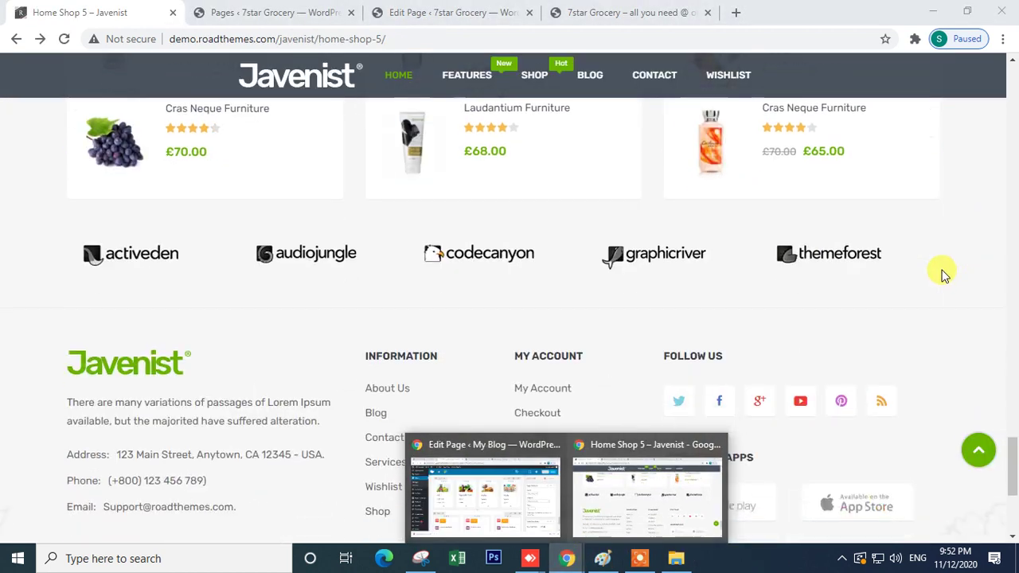
left_click(91, 313)
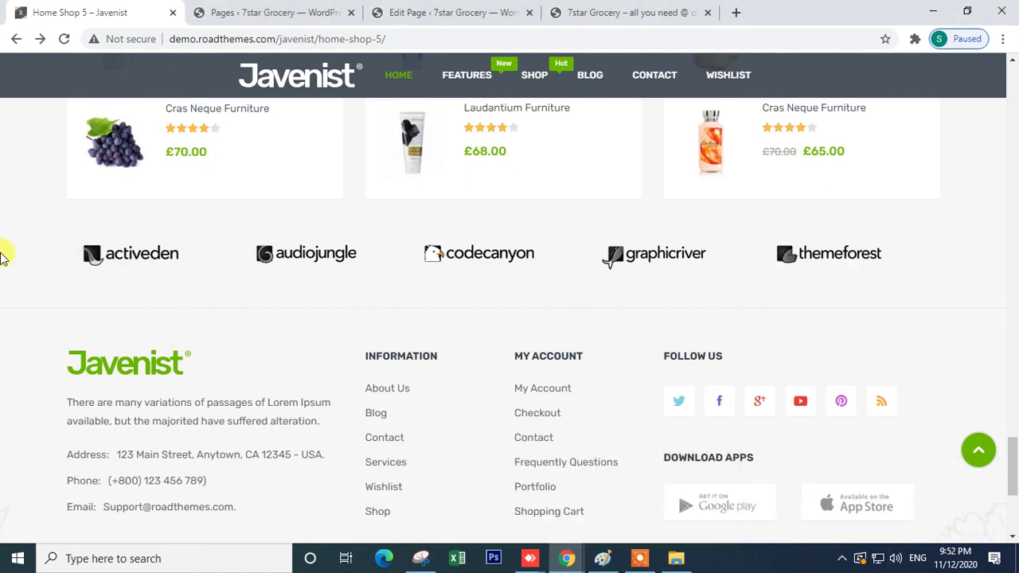
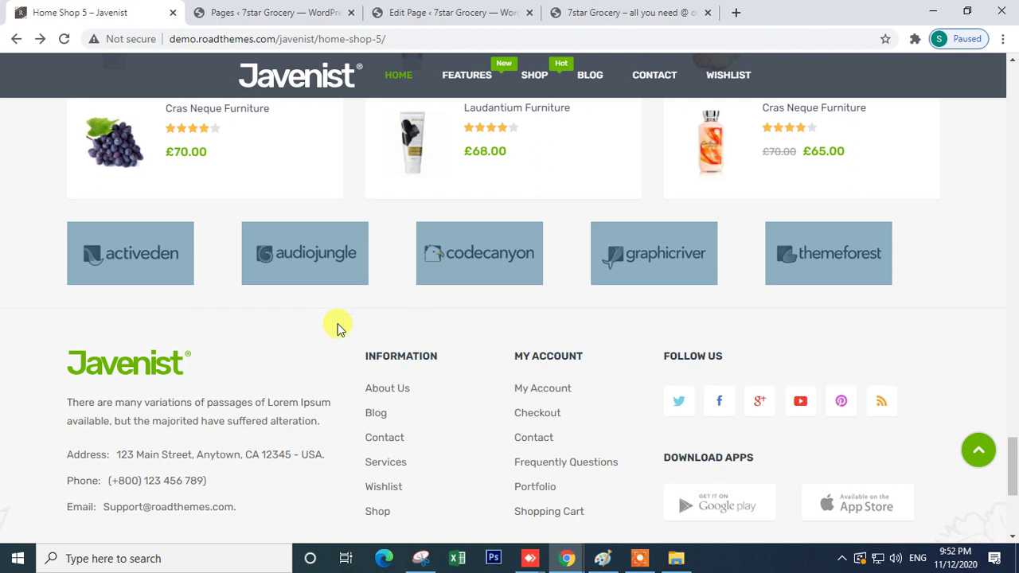
- Switch to the Edit Page window and scroll down to the Organic Fruits, Fresh Veg and Grocery tabs
mouse_move(562, 561)
left_click(455, 517)
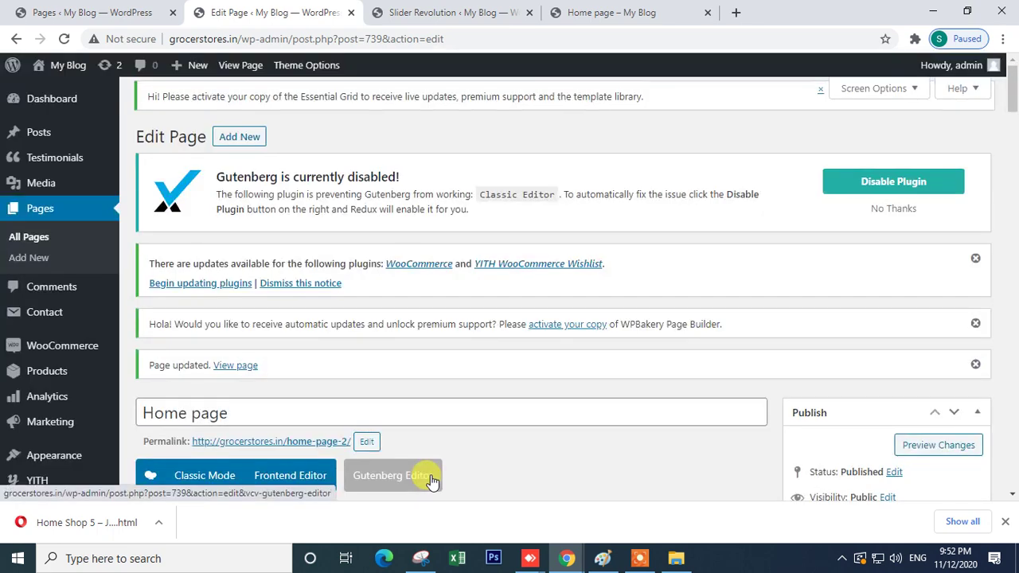
scroll(179, 394, "down", 8)
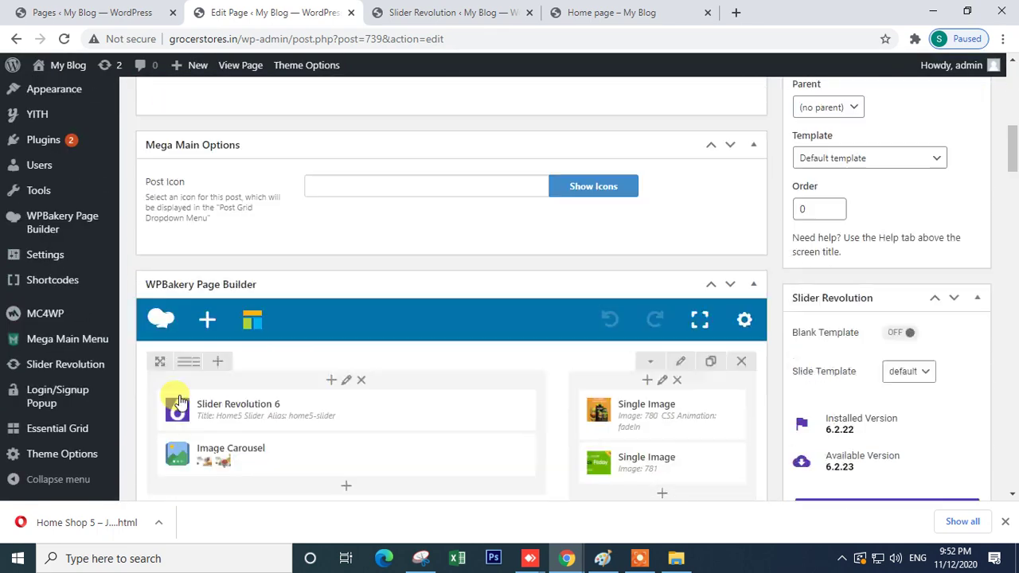
scroll(152, 251, "down", 6)
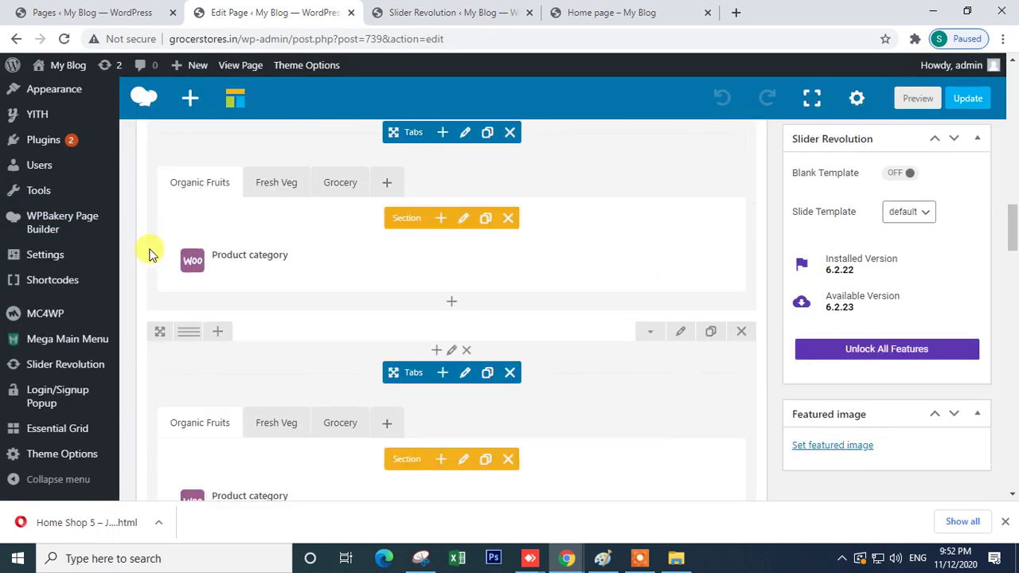
scroll(151, 252, "down", 10)
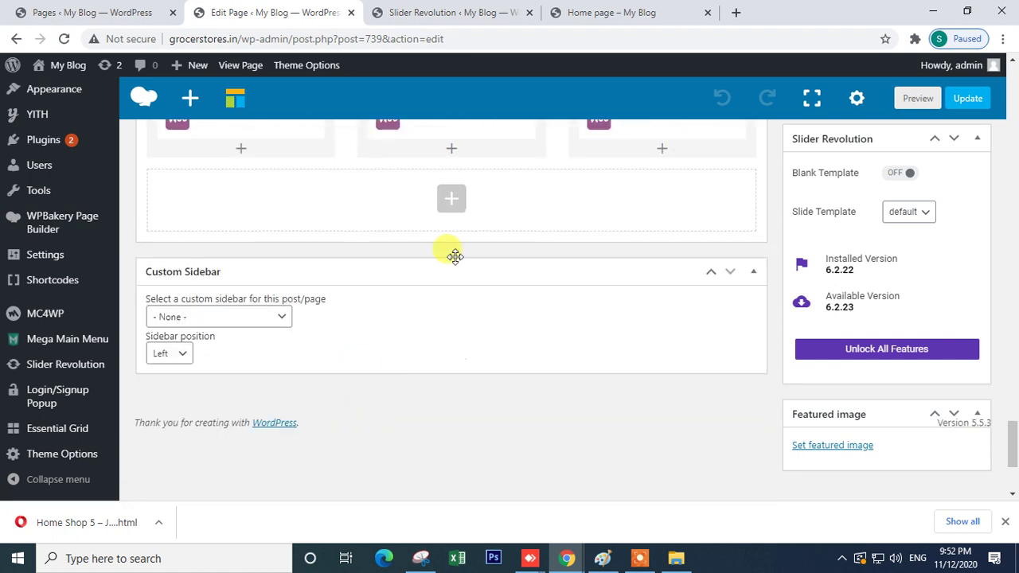
left_click(450, 200)
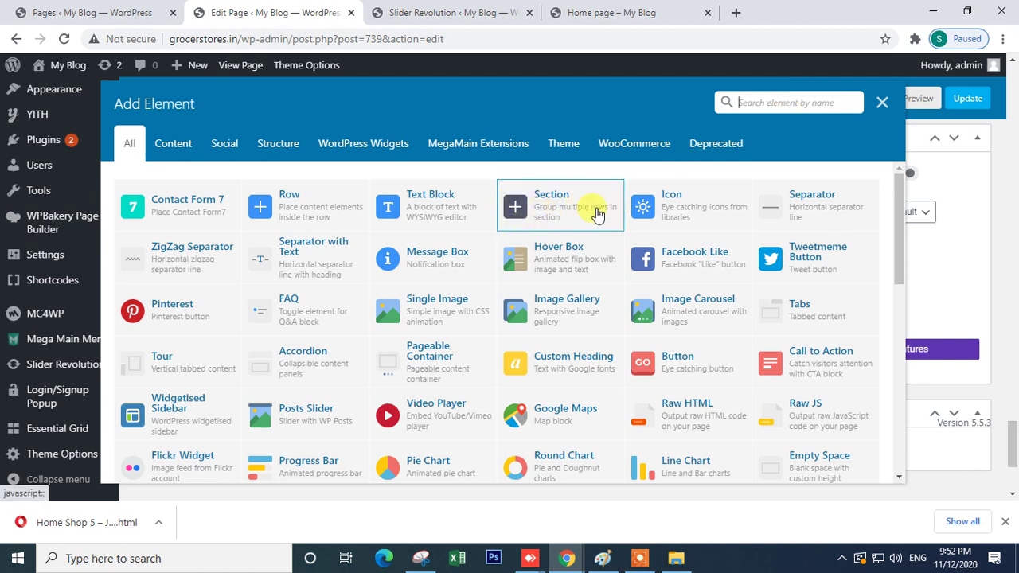
left_click(557, 211)
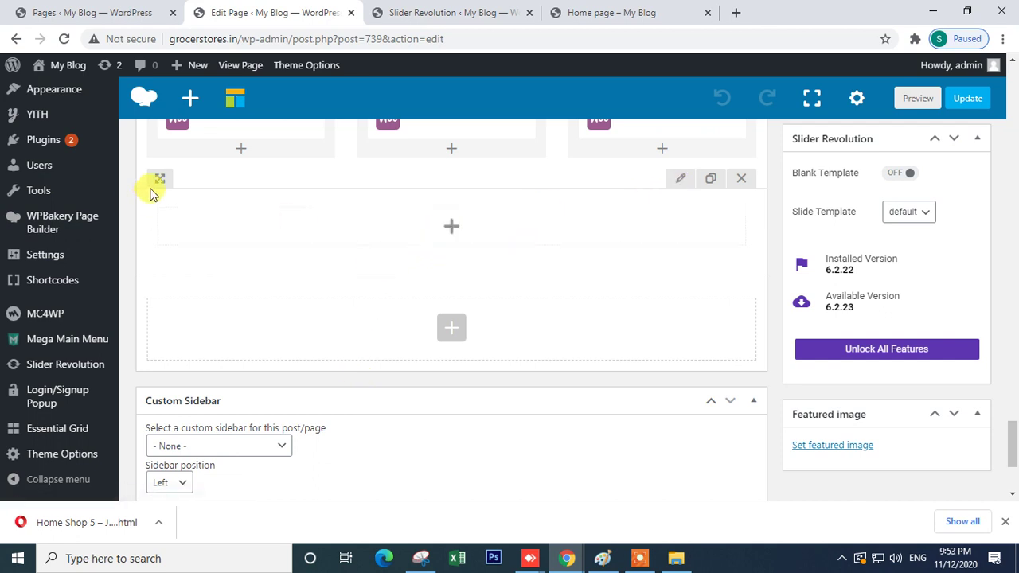
left_click(711, 181)
left_click(741, 308)
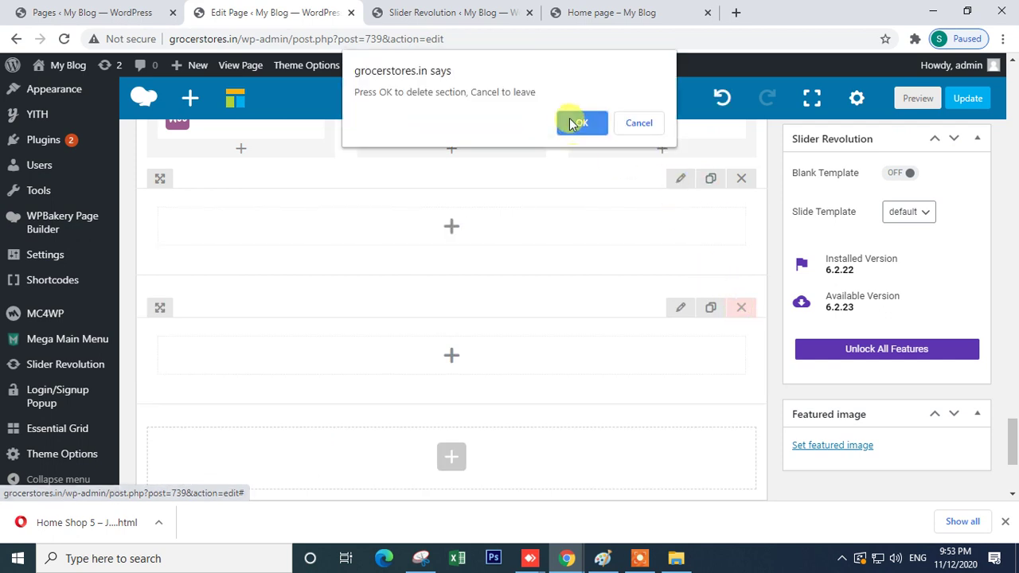
left_click(575, 123)
left_click(451, 232)
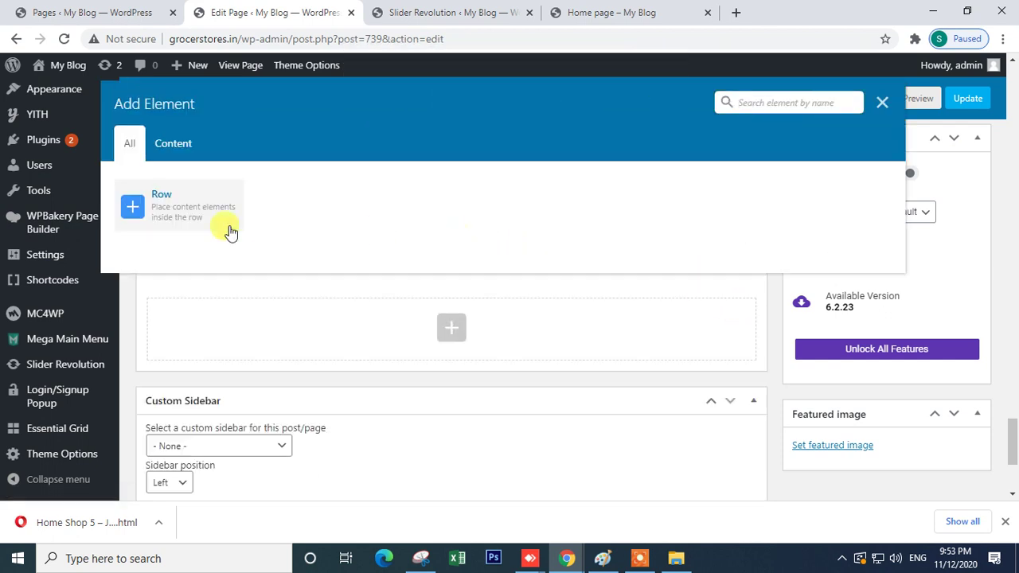
left_click(183, 211)
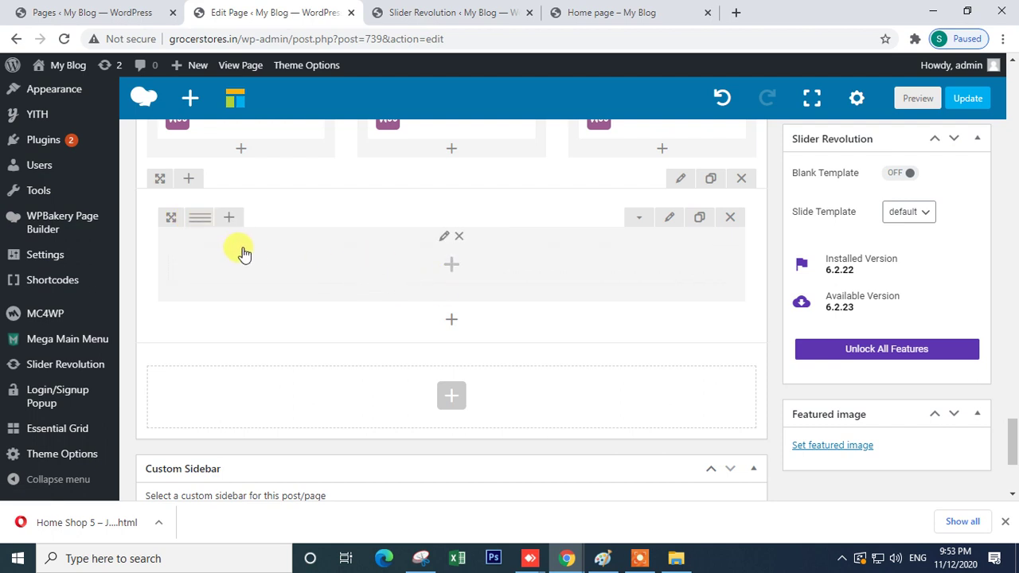
left_click(451, 266)
left_click(292, 213)
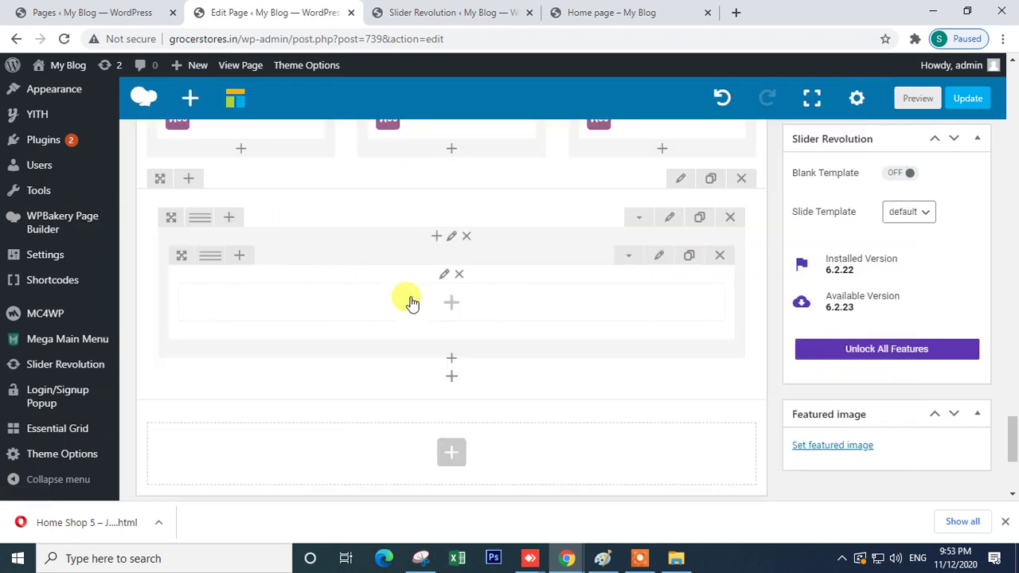
left_click(729, 218)
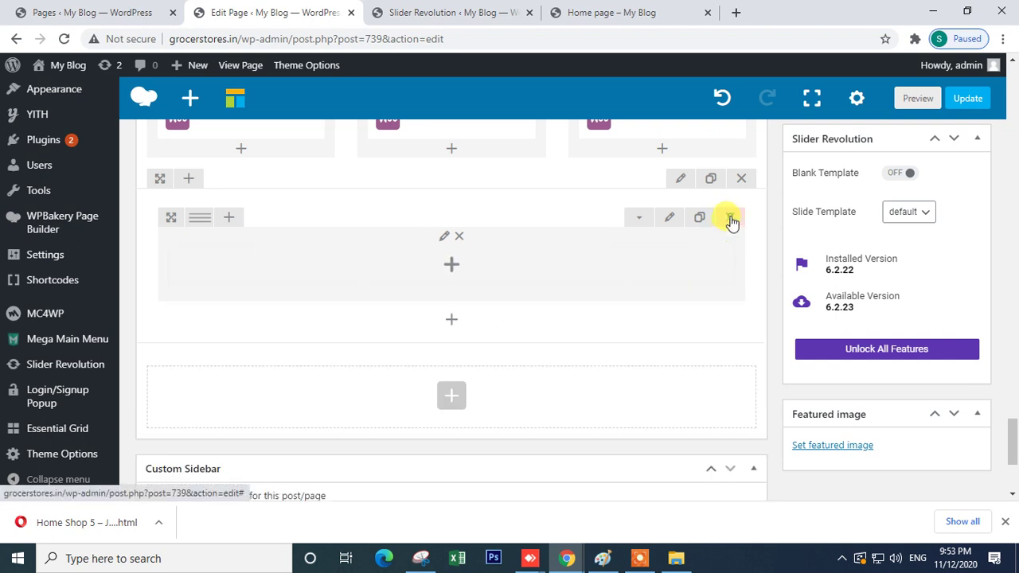
left_click(729, 218)
left_click(745, 178)
left_click(576, 123)
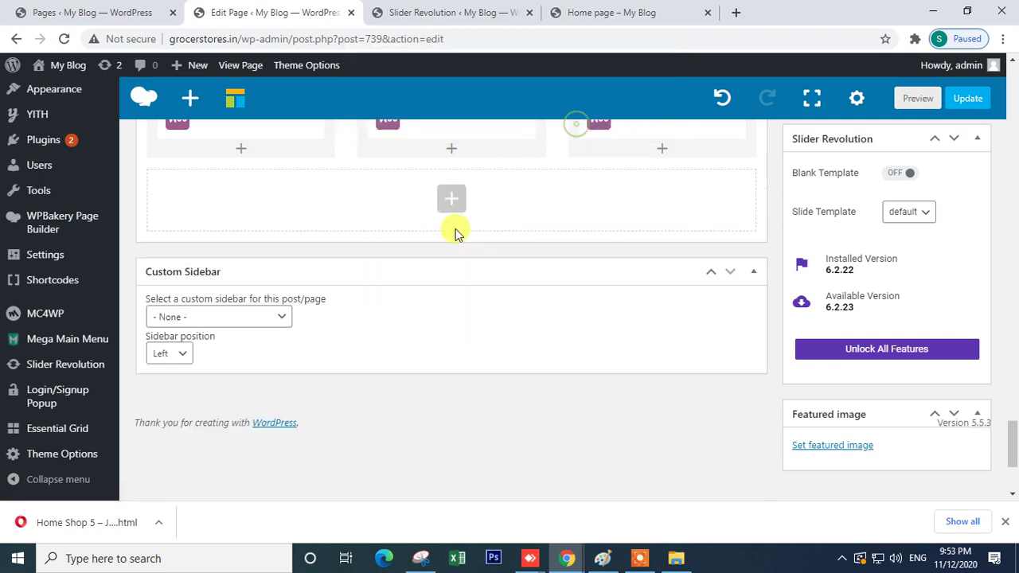
left_click(452, 199)
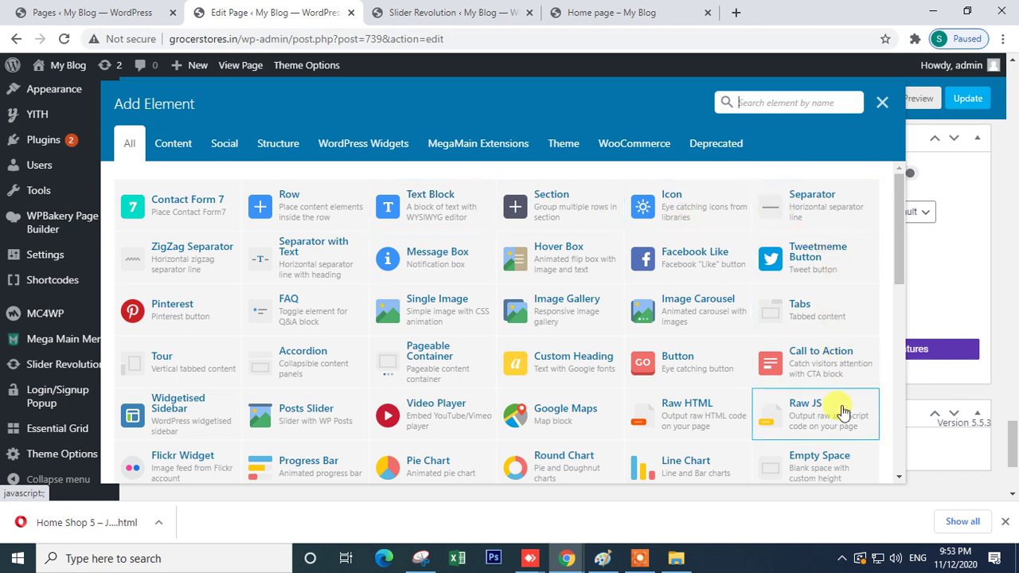
- Dismiss the element list and open the Plugins page in a new browser tab
scroll(844, 411, "down", 2)
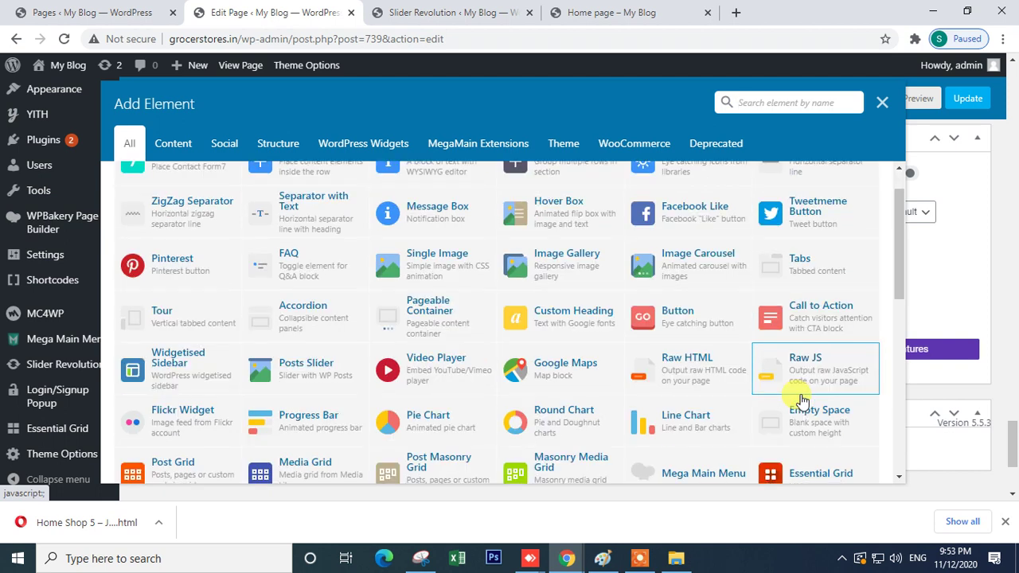
scroll(805, 412, "down", 5)
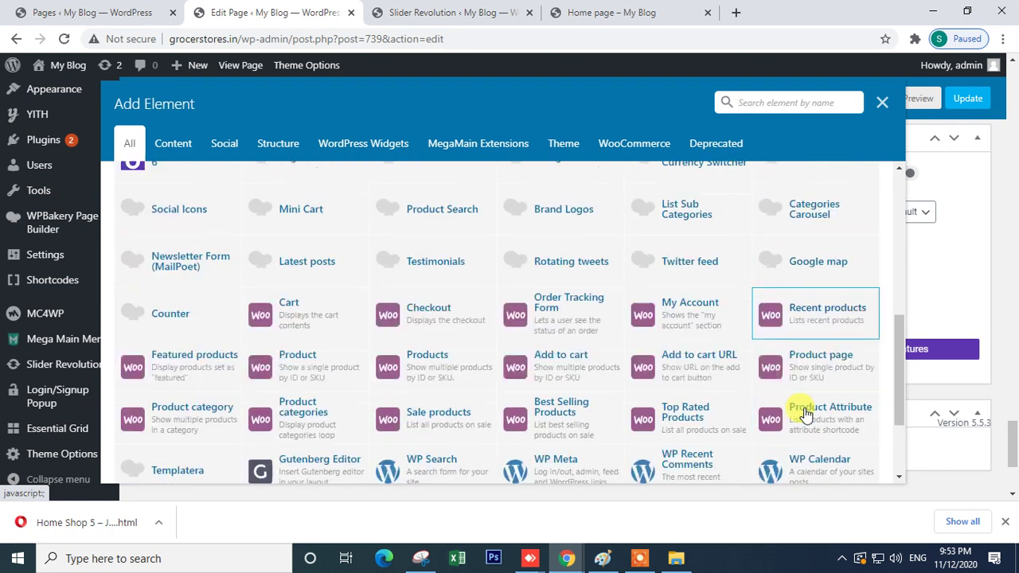
scroll(806, 414, "up", 6)
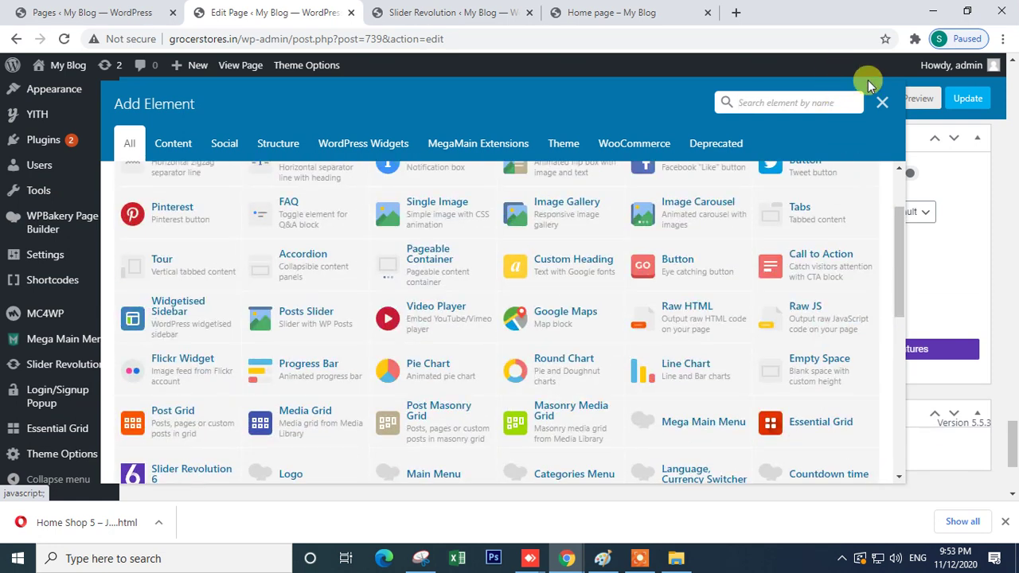
left_click(880, 104)
right_click(46, 140)
left_click(94, 147)
left_click(410, 12)
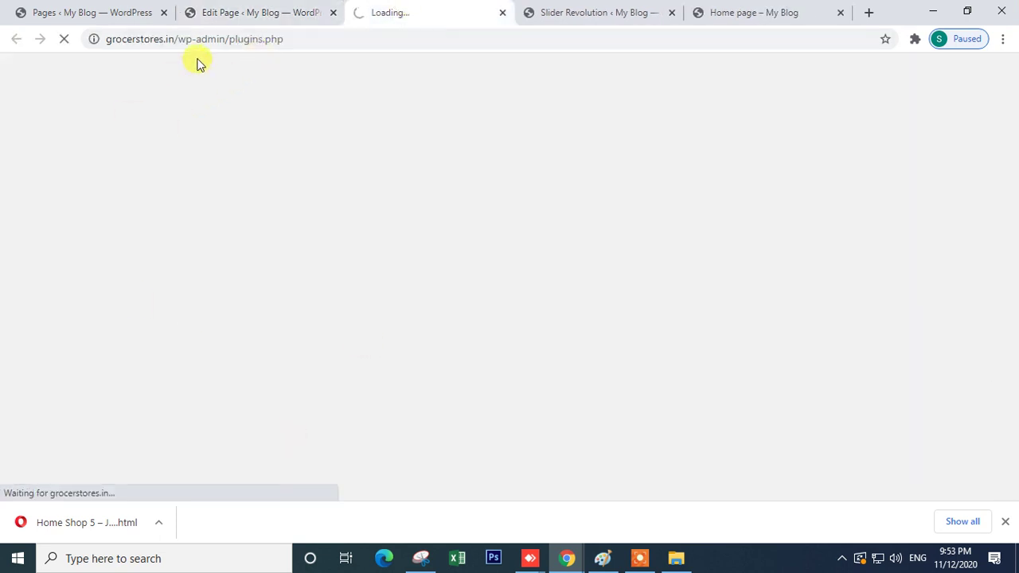
left_click(251, 17)
- Add a test Pie Chart element below the product rows, leaving its settings unchanged
scroll(261, 325, "up", 2)
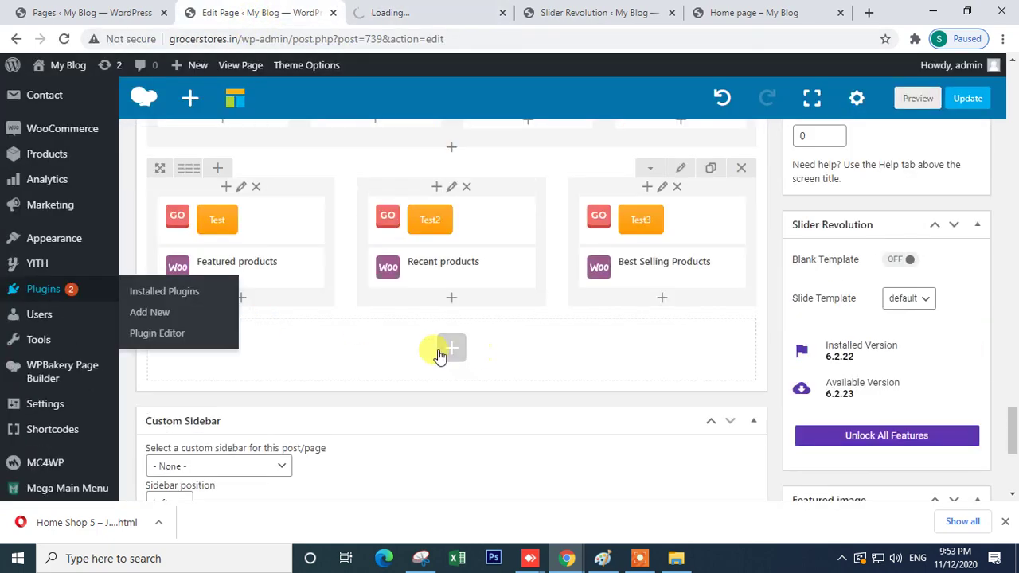
left_click(446, 351)
left_click(447, 359)
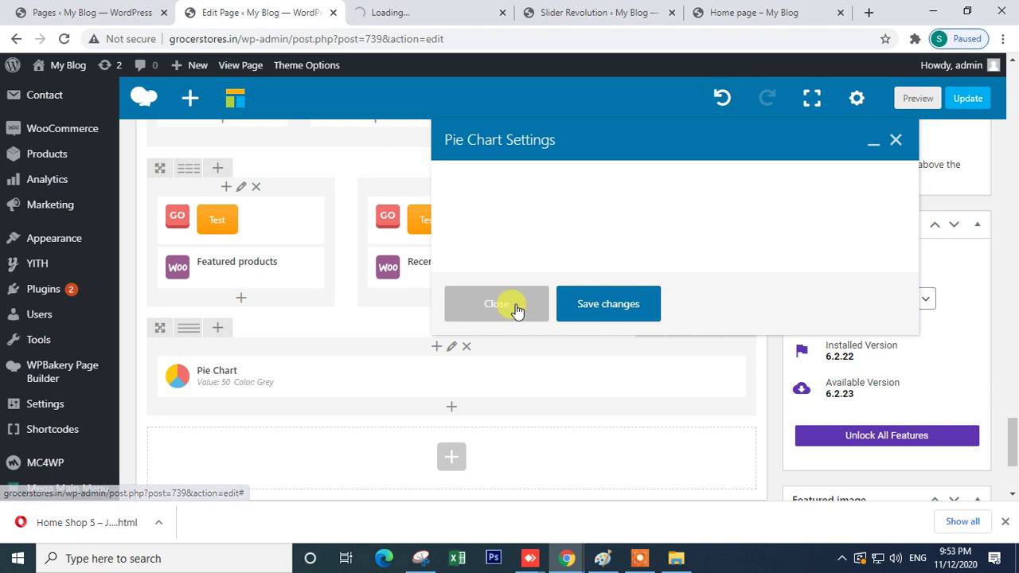
left_click(490, 424)
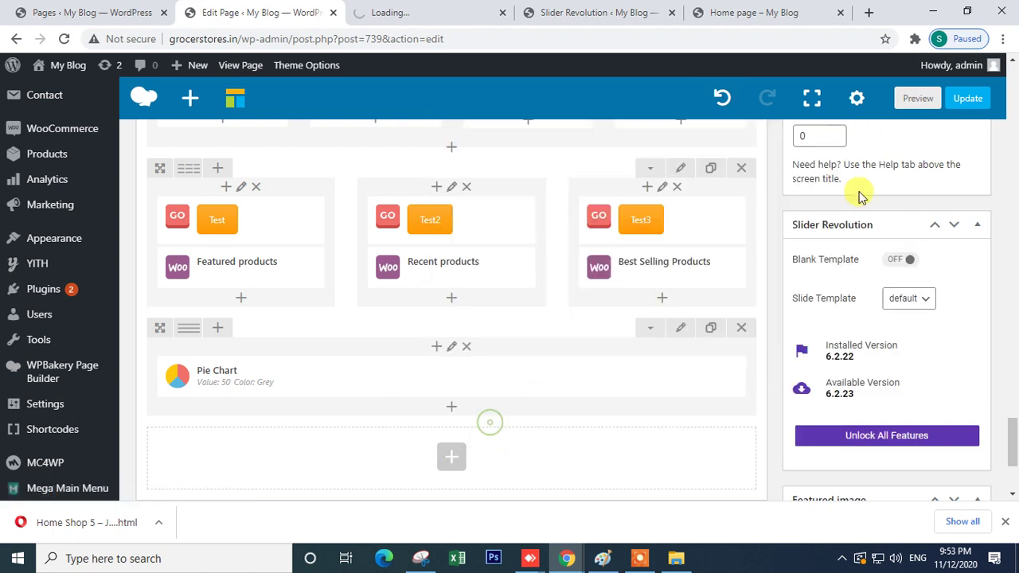
- Add a Brand Logos element with 6 columns and 1 row, then delete the test Pie Chart
left_click(452, 410)
type("bra")
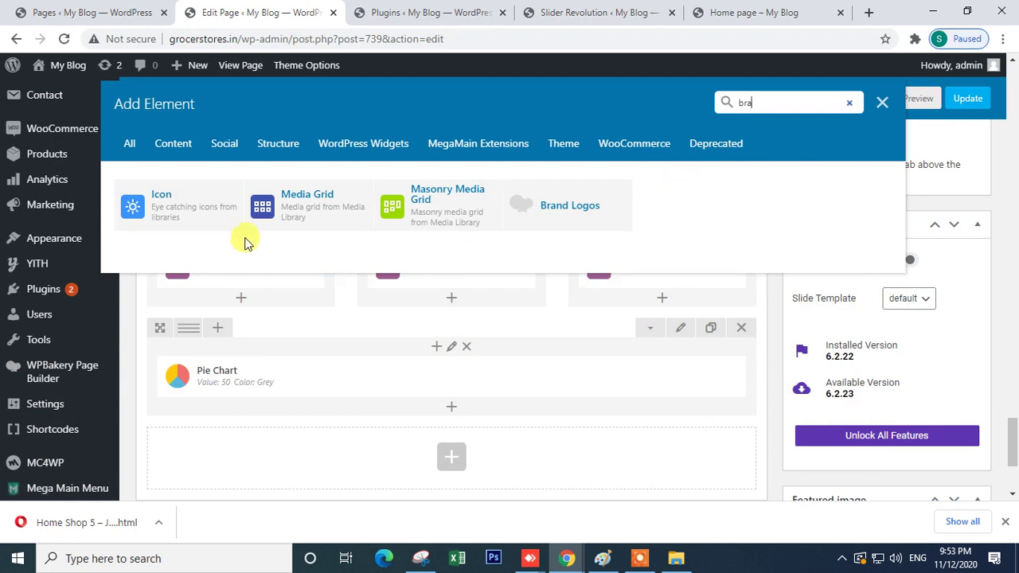
left_click(570, 209)
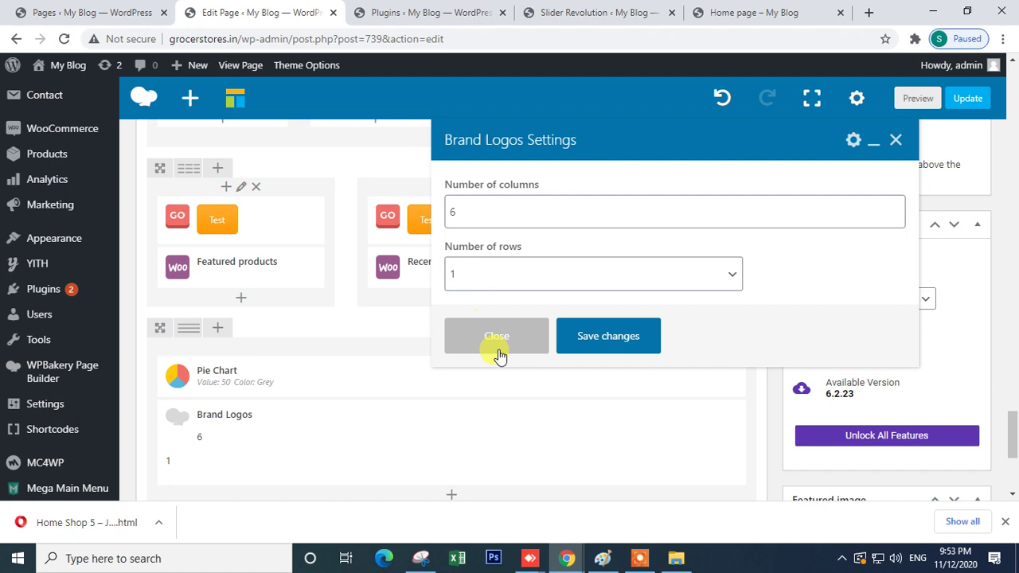
left_click(603, 343)
left_click(513, 377)
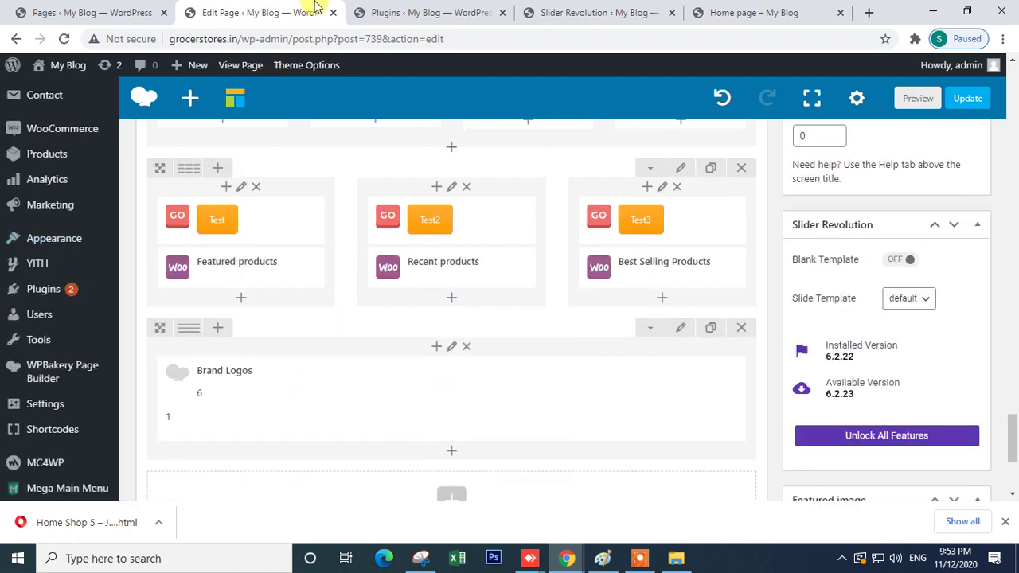
left_click(422, 12)
left_click(224, 137)
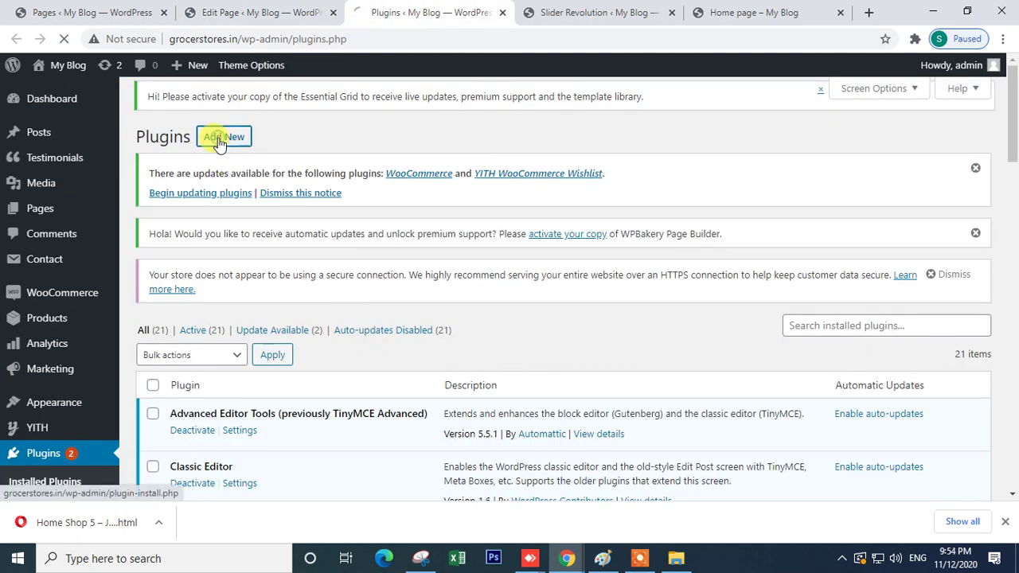
key("ctrl+shift+Tab")
scroll(79, 405, "down", 5)
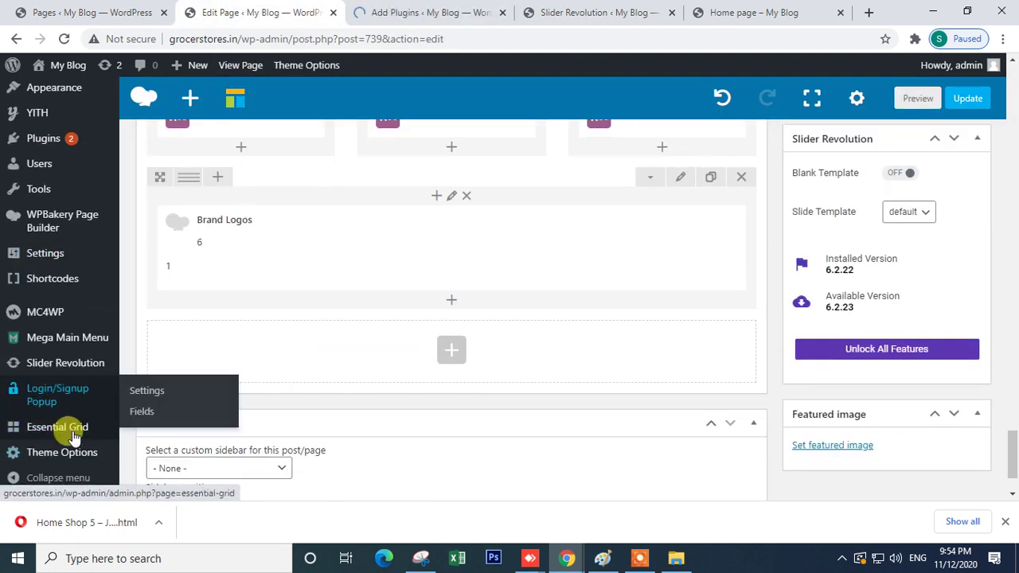
scroll(24, 454, "down", 2)
scroll(28, 342, "up", 4)
mouse_move(38, 313)
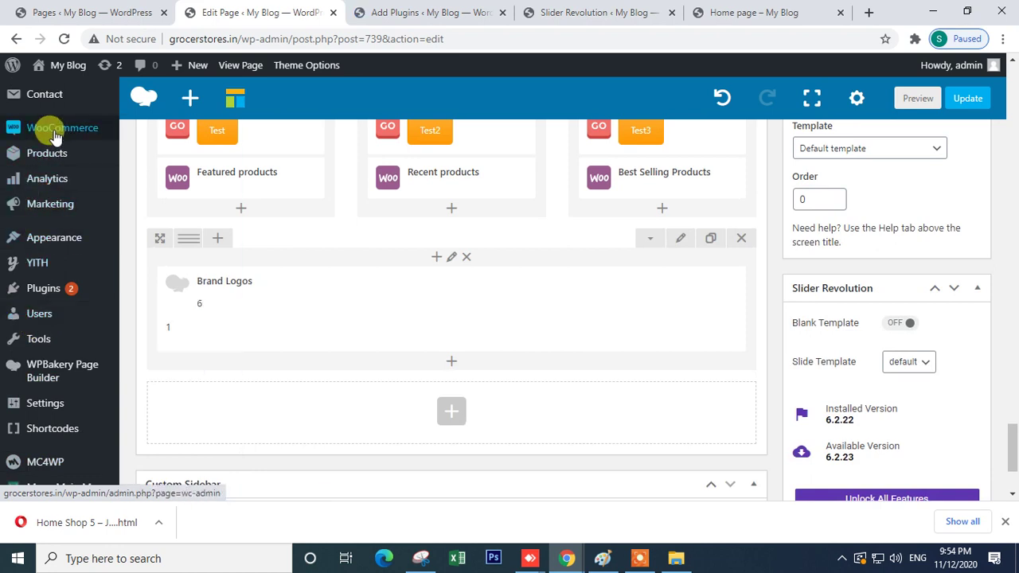
mouse_move(56, 137)
mouse_move(54, 159)
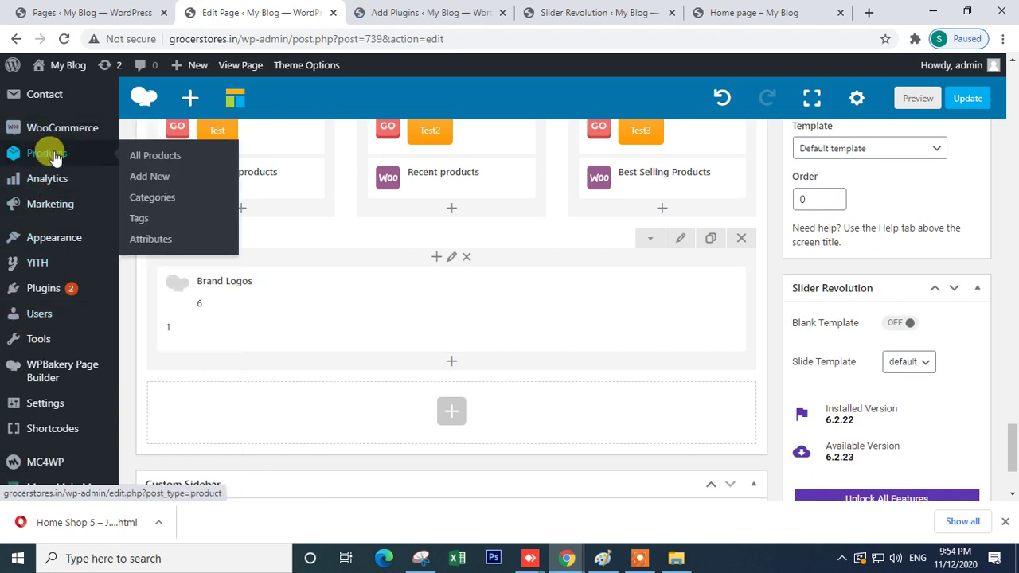
scroll(64, 295, "up", 3)
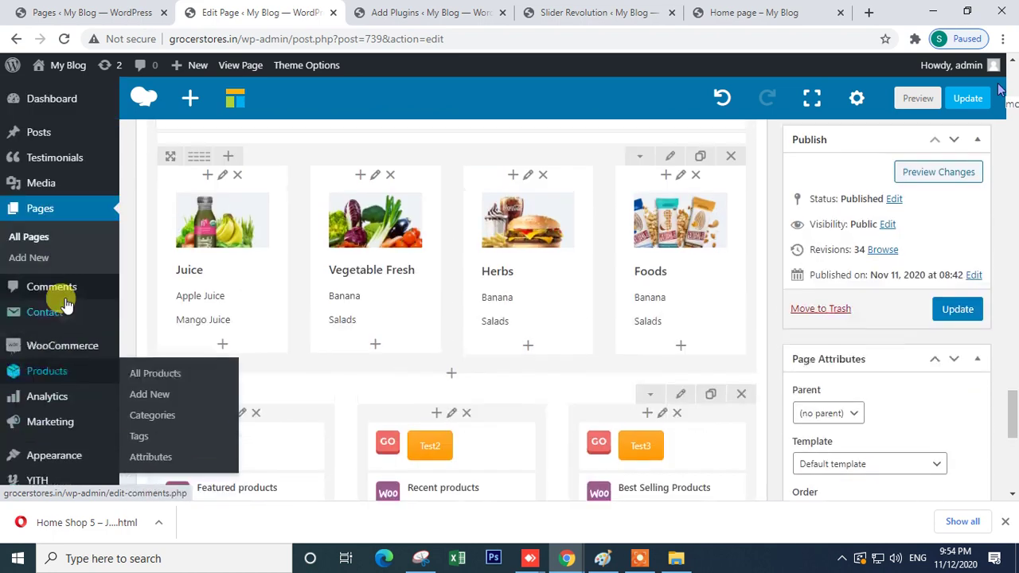
scroll(62, 296, "up", 5)
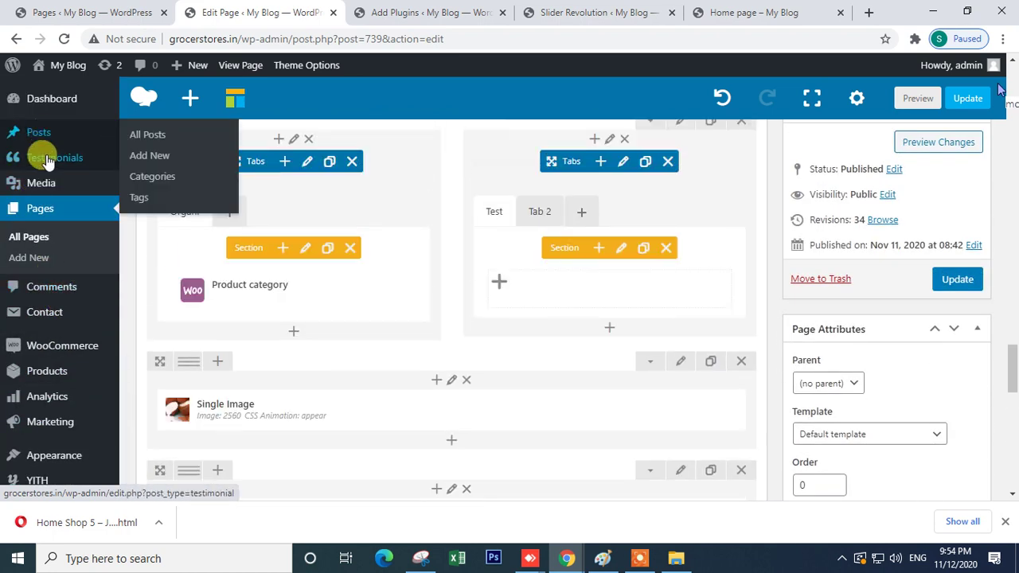
scroll(56, 310, "down", 2)
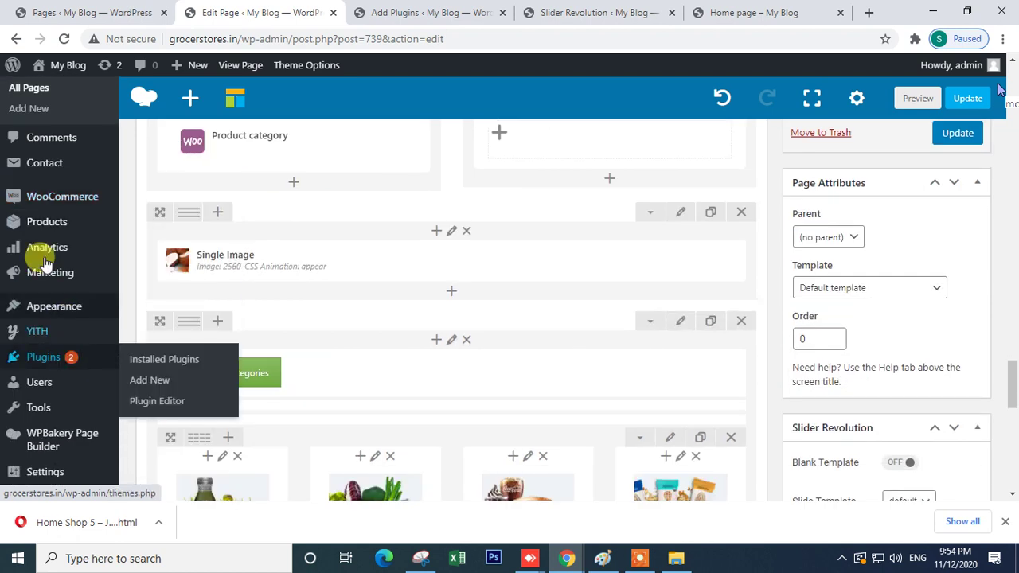
mouse_move(57, 205)
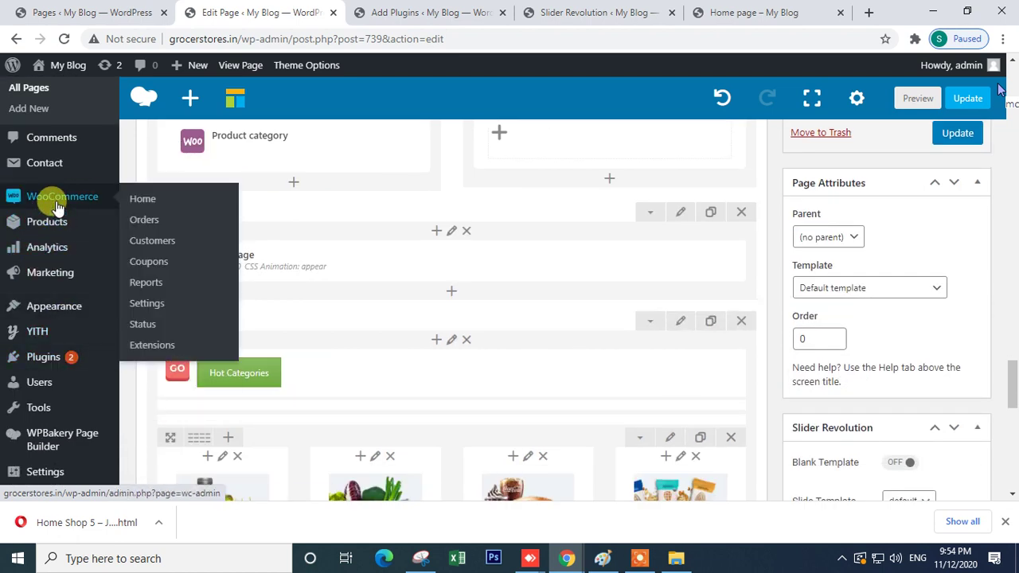
mouse_move(54, 227)
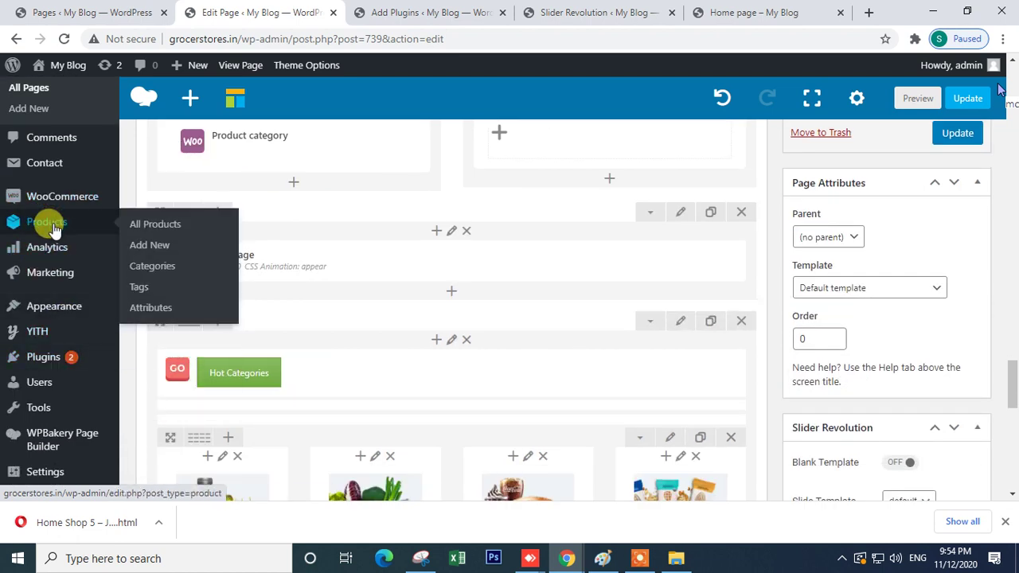
mouse_move(50, 260)
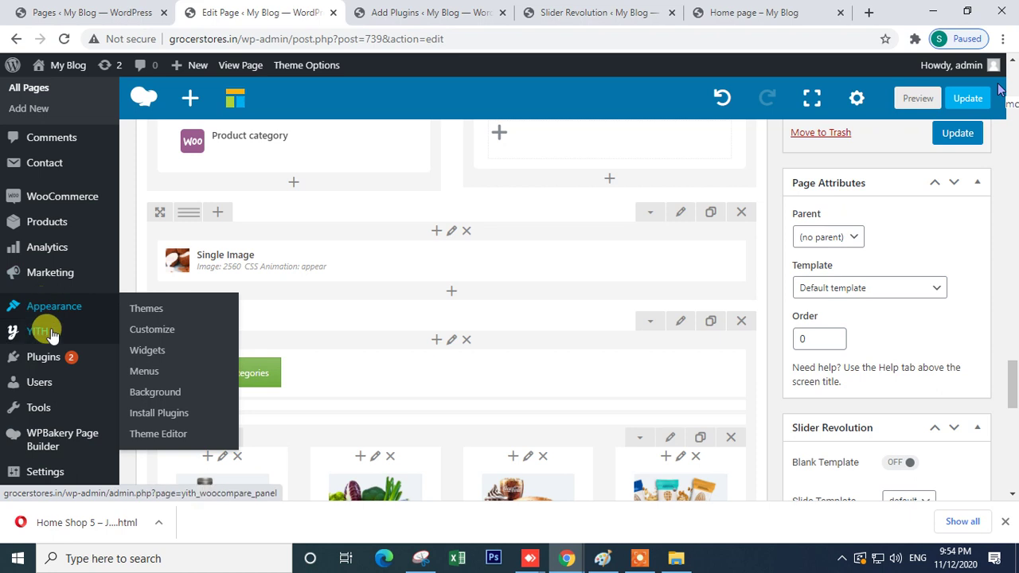
scroll(44, 363, "down", 2)
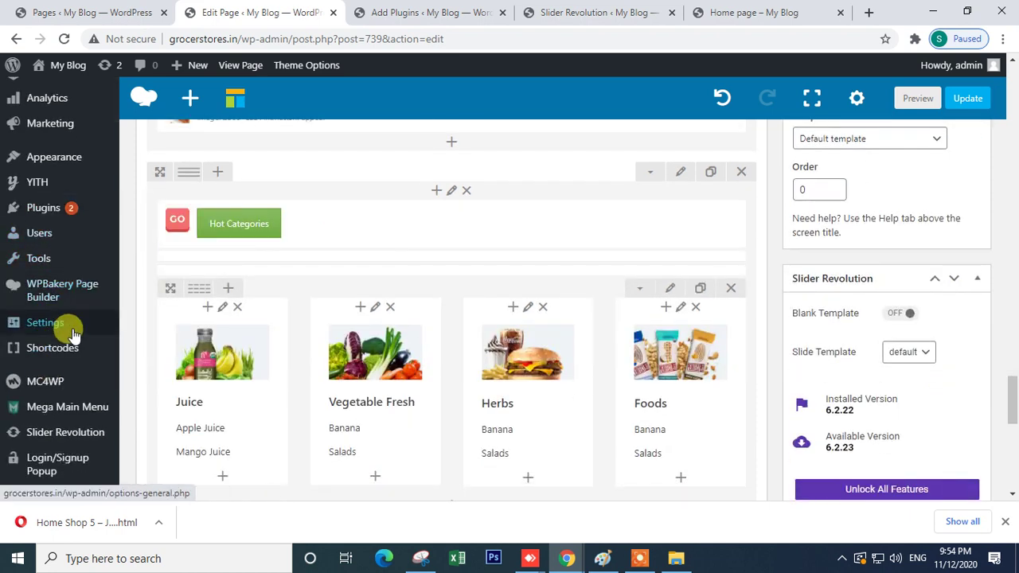
mouse_move(69, 360)
scroll(69, 360, "down", 2)
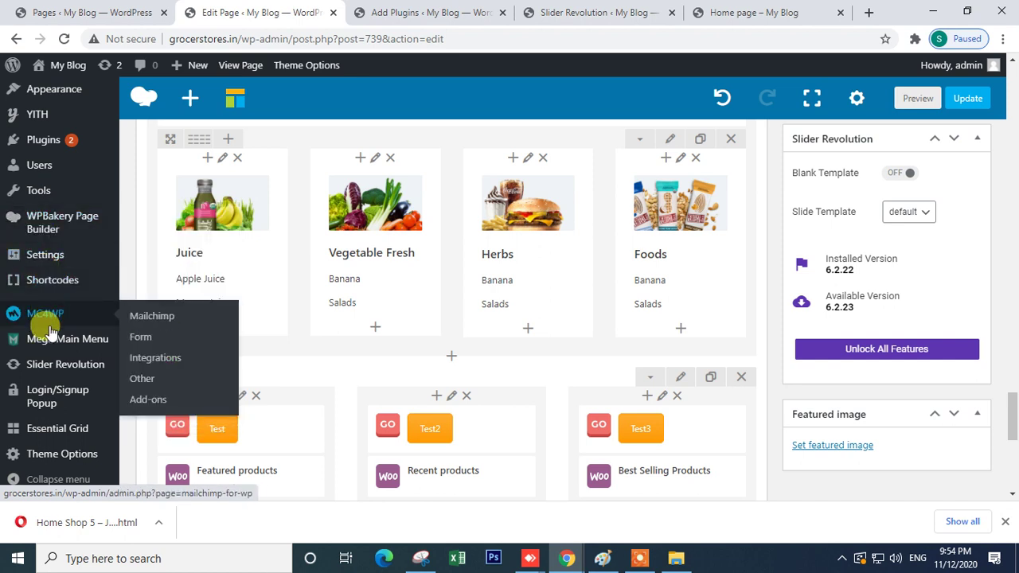
scroll(57, 414, "down", 2)
mouse_move(62, 460)
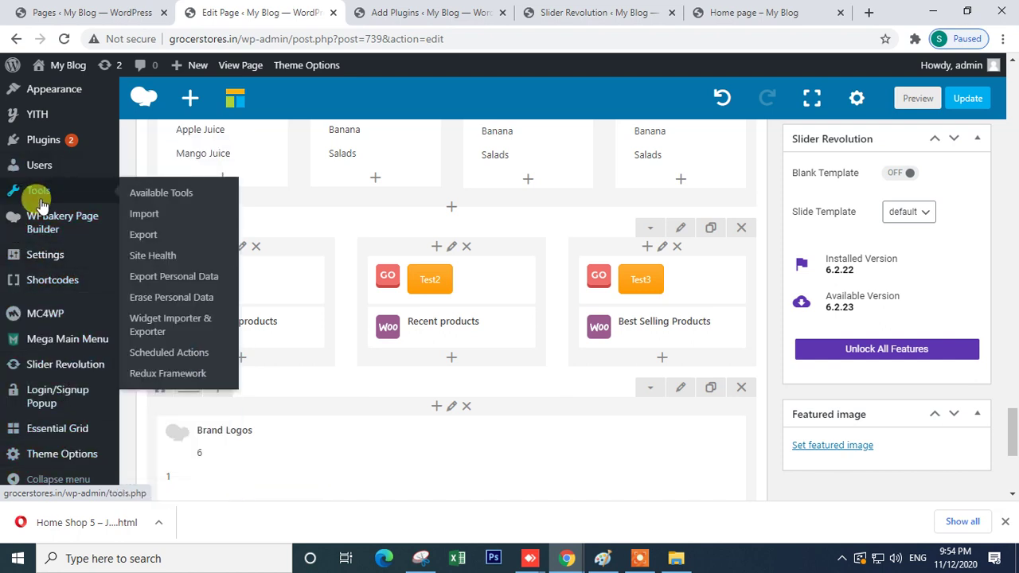
scroll(903, 255, "up", 5)
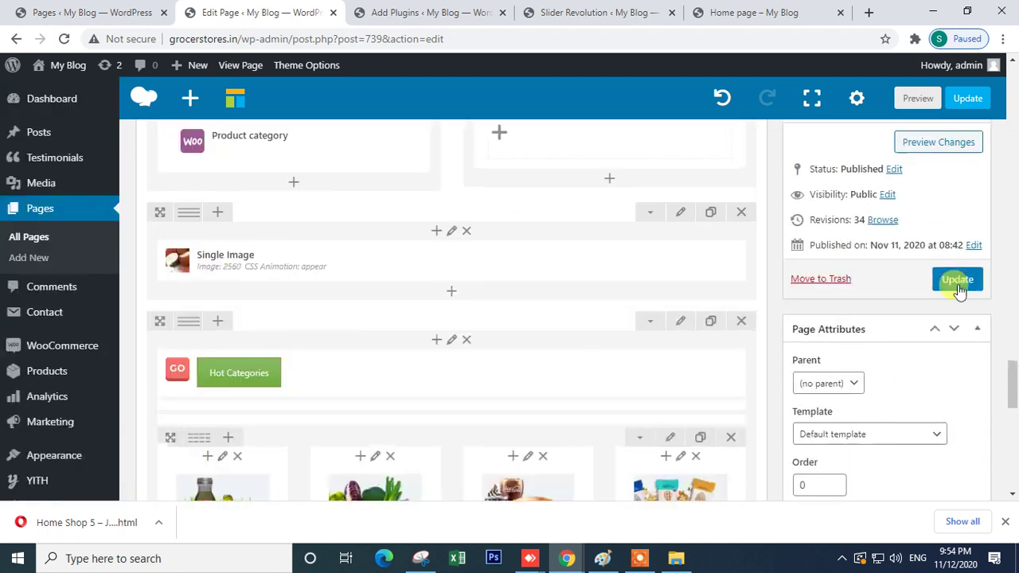
- Update the Home page, then search the plugin directory for 'logo slide'
left_click(957, 280)
left_click(446, 14)
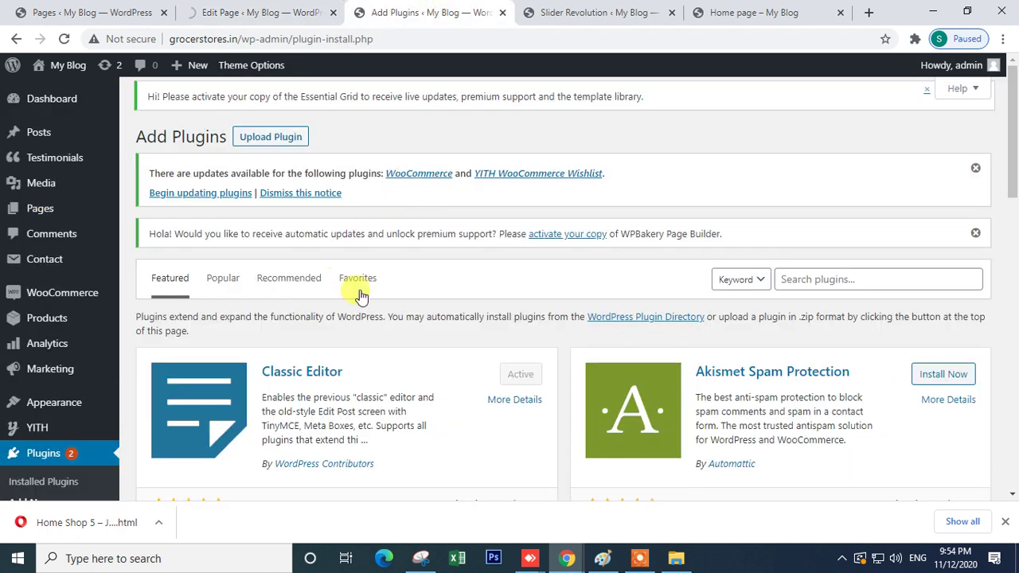
left_click(818, 280)
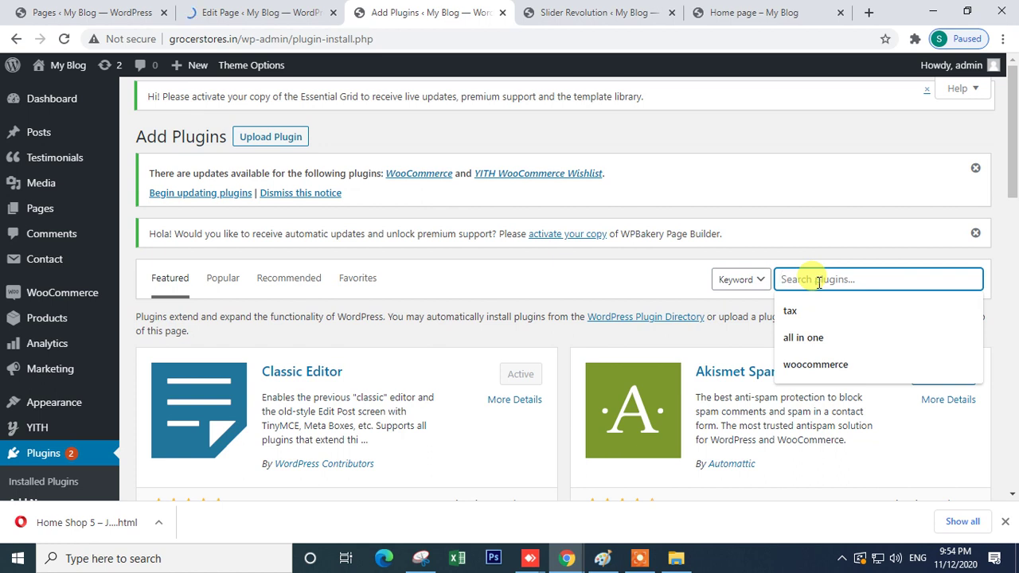
type("logo sl")
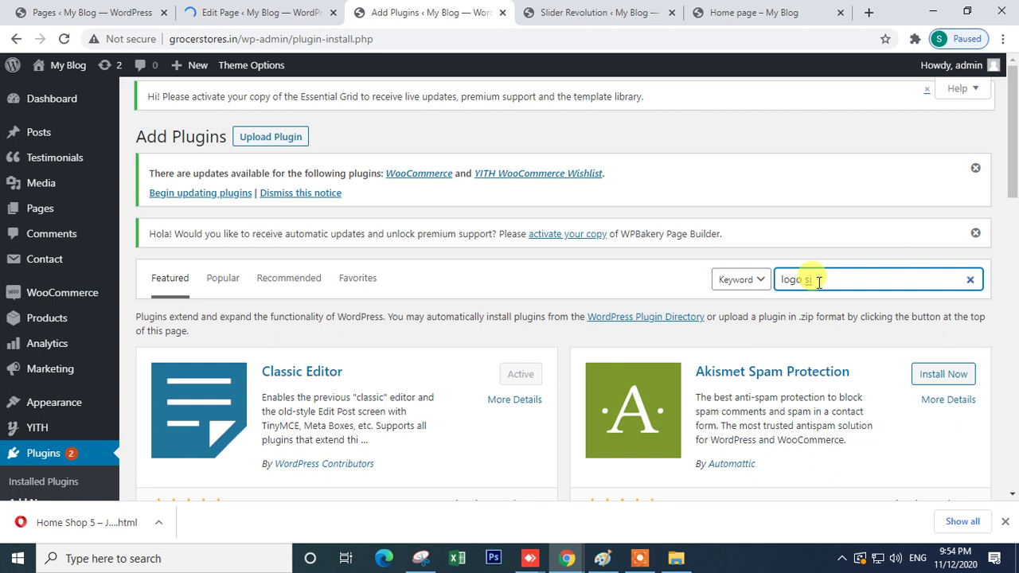
type("iode")
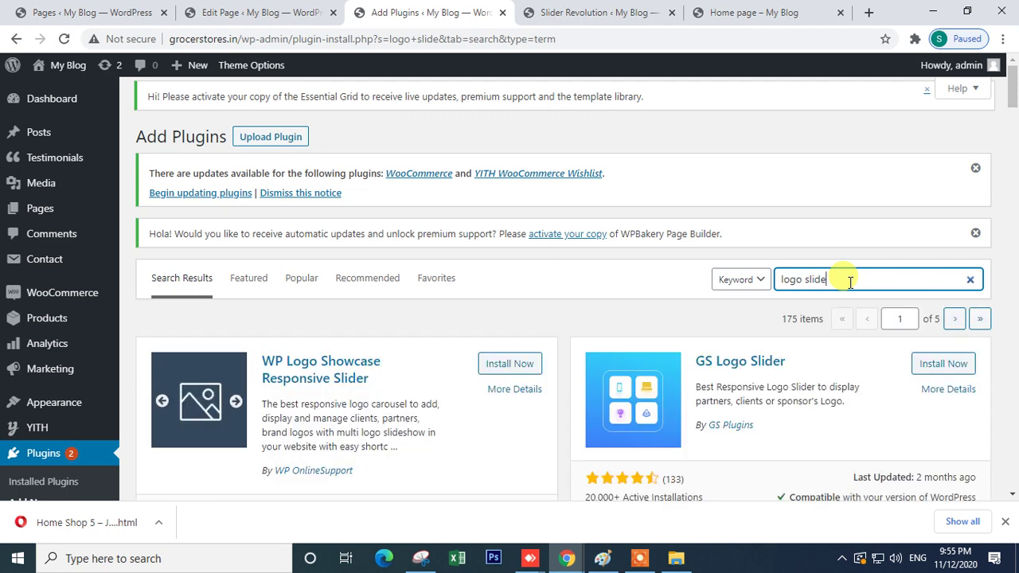
- Open the WP Logo Showcase and WP Logo Slider and Widget details in new tabs
scroll(336, 389, "down", 2)
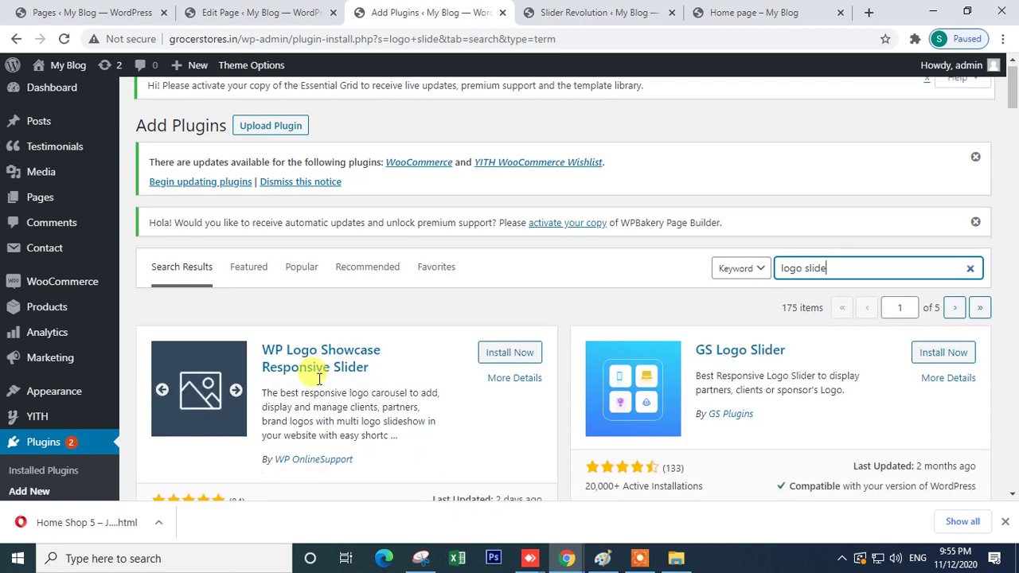
right_click(495, 245)
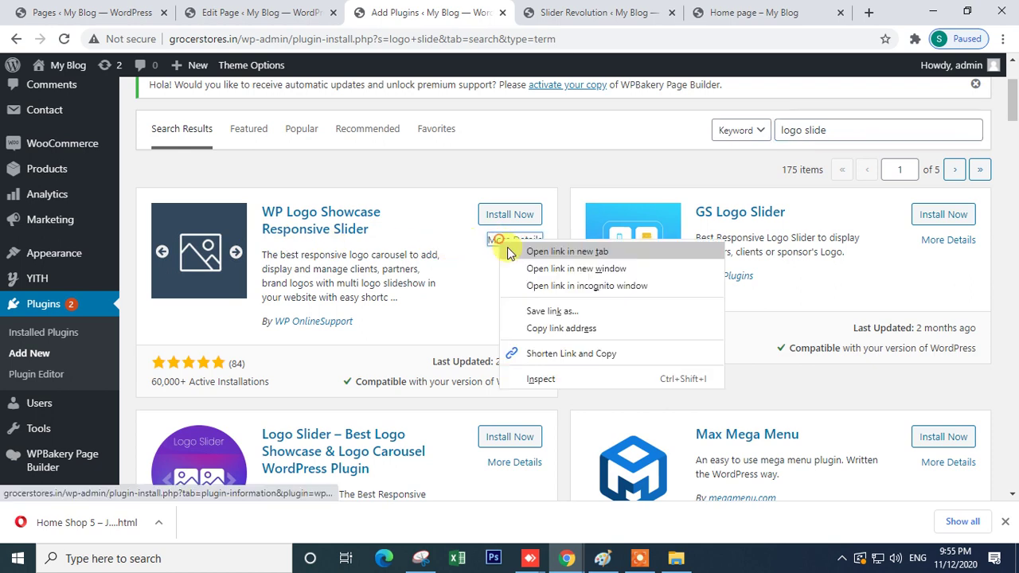
left_click(527, 249)
scroll(494, 287, "down", 2)
scroll(314, 358, "down", 6)
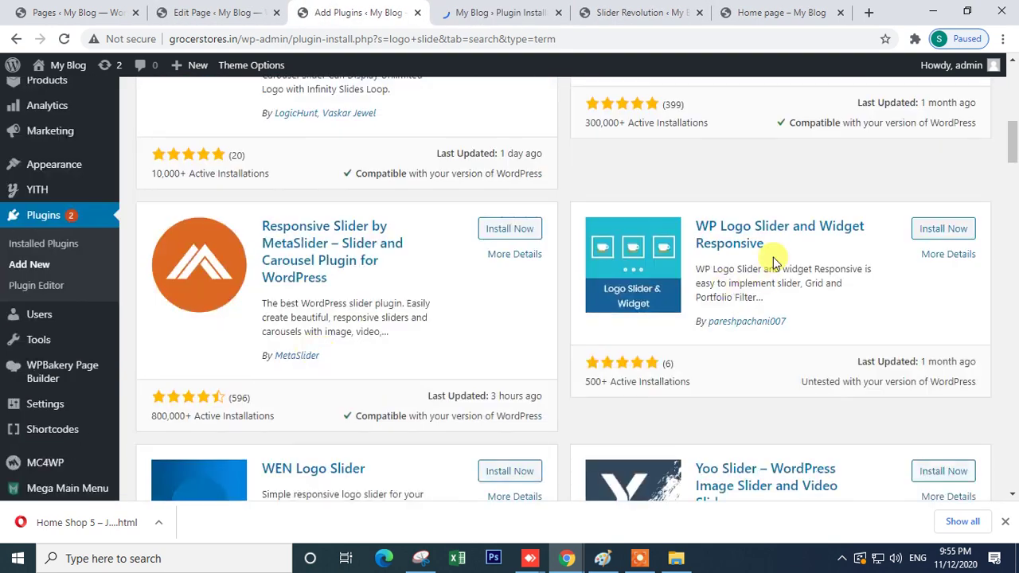
right_click(961, 263)
left_click(947, 268)
- Open the WEN Logo Slider and Logo Showcase with Slick Slider details in new tabs
scroll(489, 391, "down", 4)
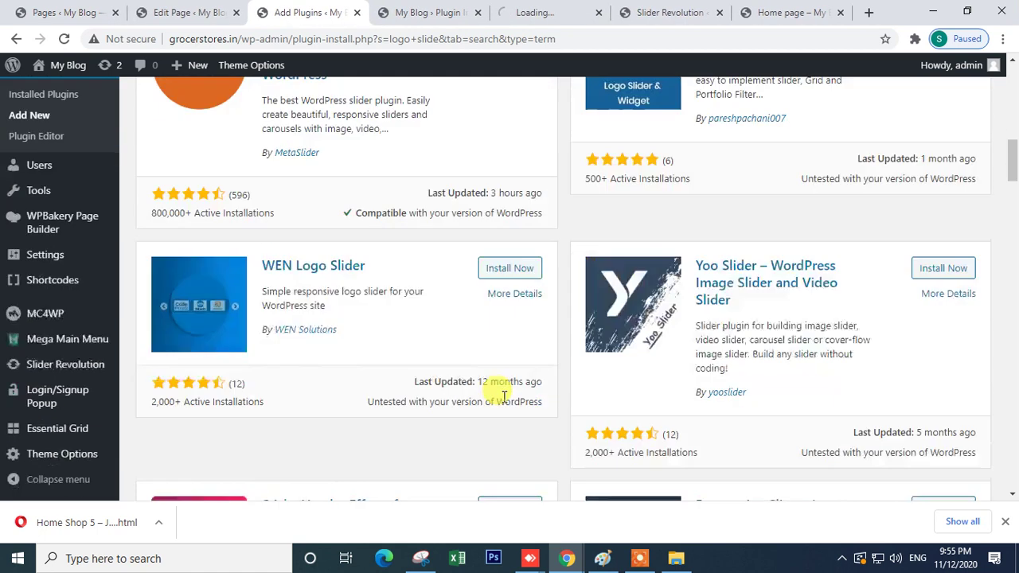
right_click(506, 206)
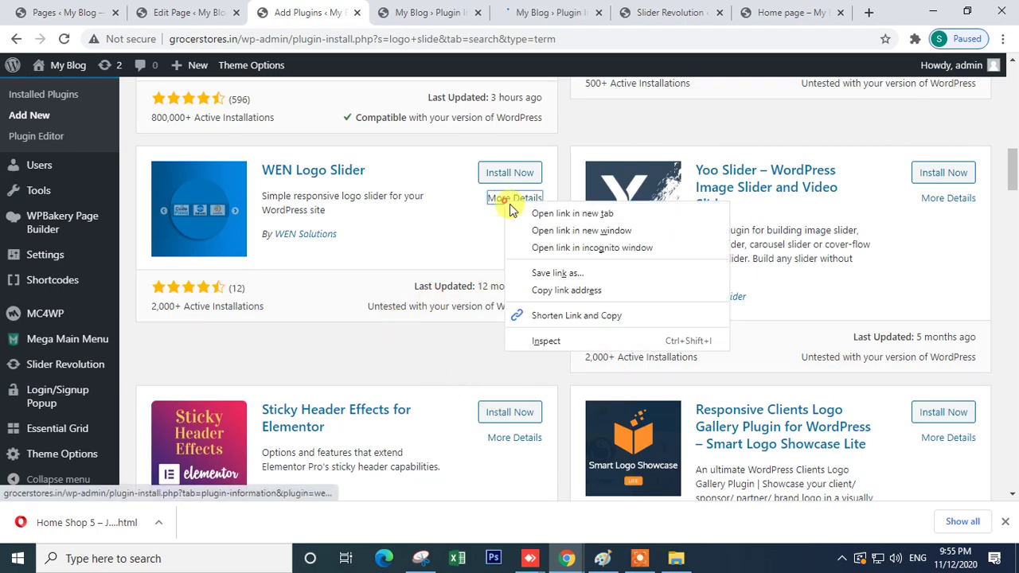
left_click(541, 210)
scroll(516, 395, "down", 2)
scroll(515, 396, "down", 4)
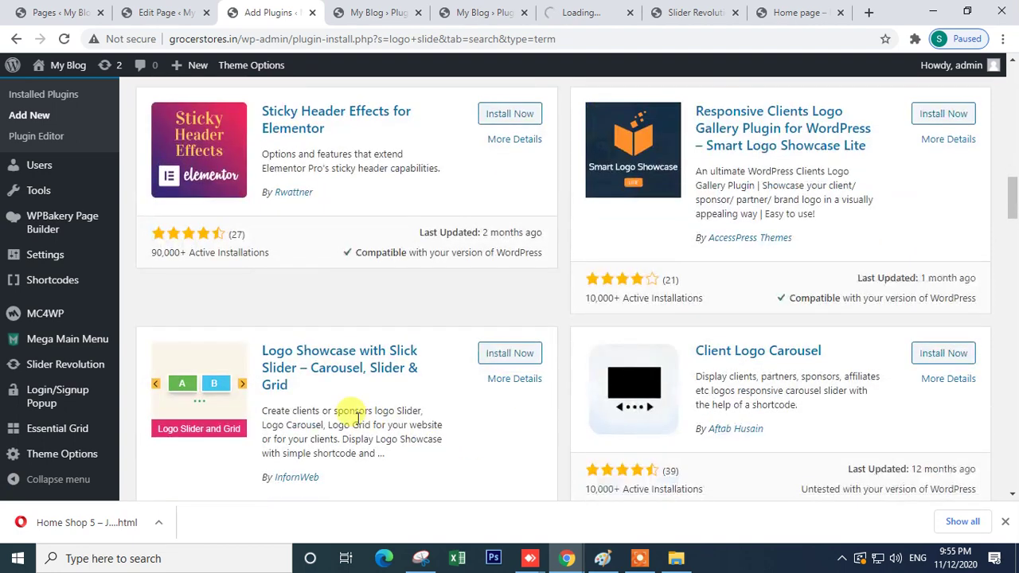
right_click(514, 233)
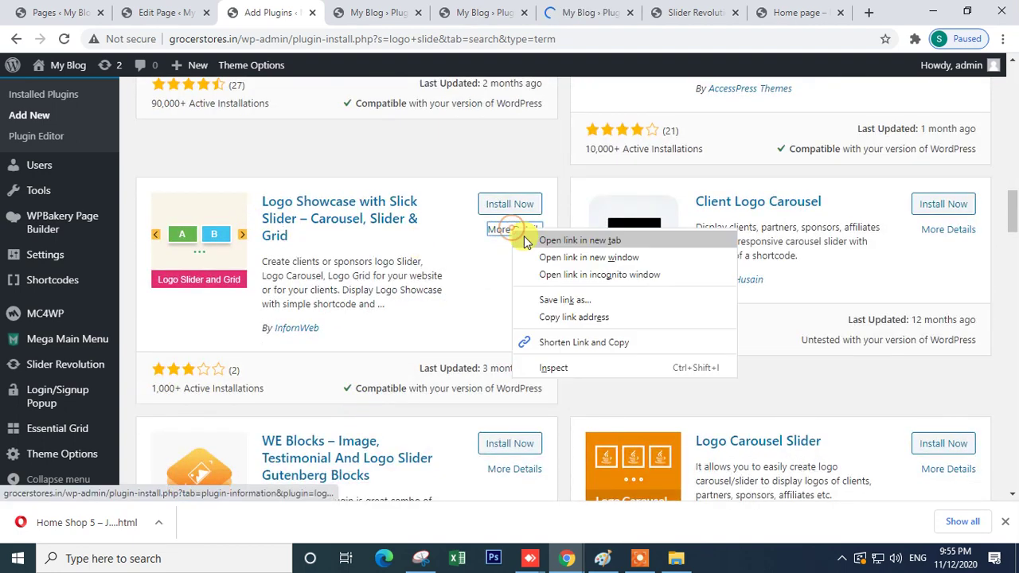
left_click(580, 236)
scroll(564, 364, "down", 6)
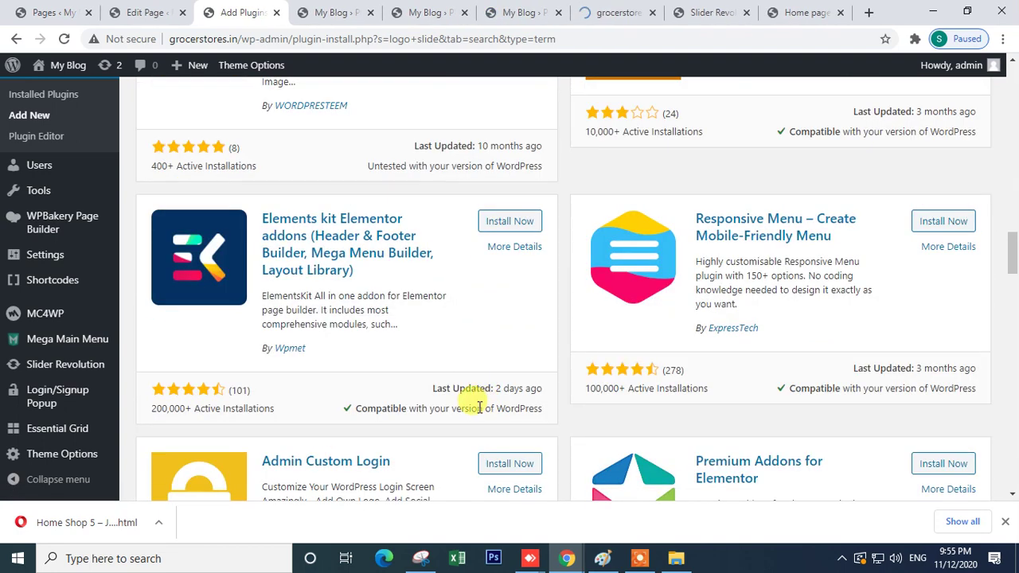
scroll(480, 406, "down", 4)
scroll(479, 413, "down", 4)
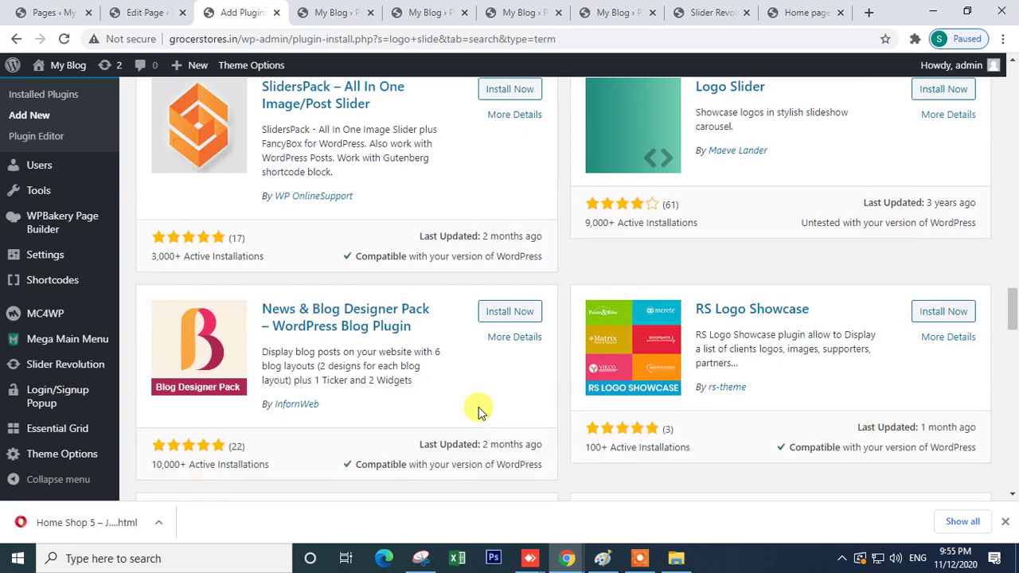
scroll(480, 412, "down", 15)
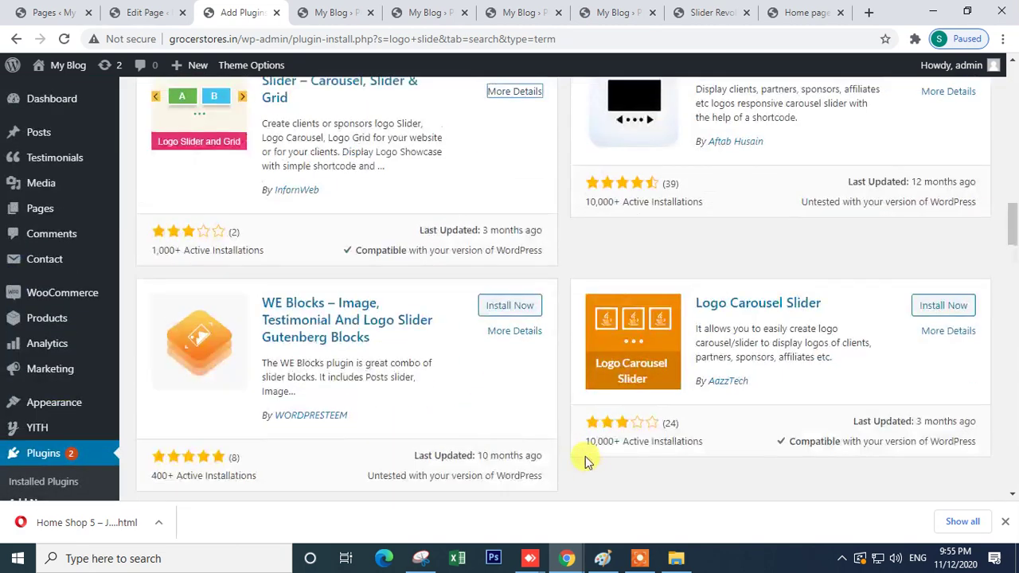
- View the WP Logo Showcase plugin's screenshots
left_click(330, 12)
left_click(252, 255)
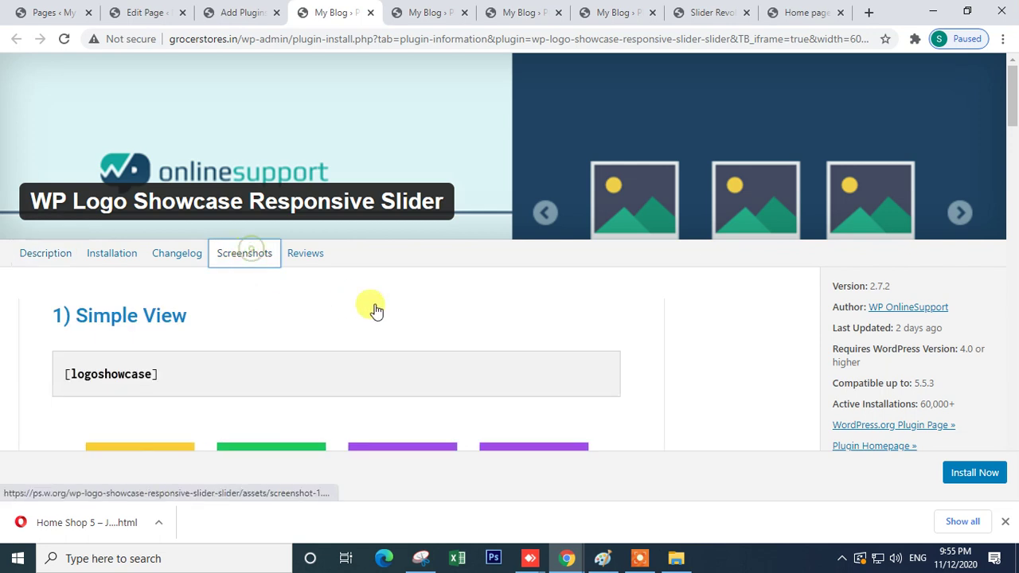
scroll(375, 311, "down", 6)
scroll(376, 313, "up", 2)
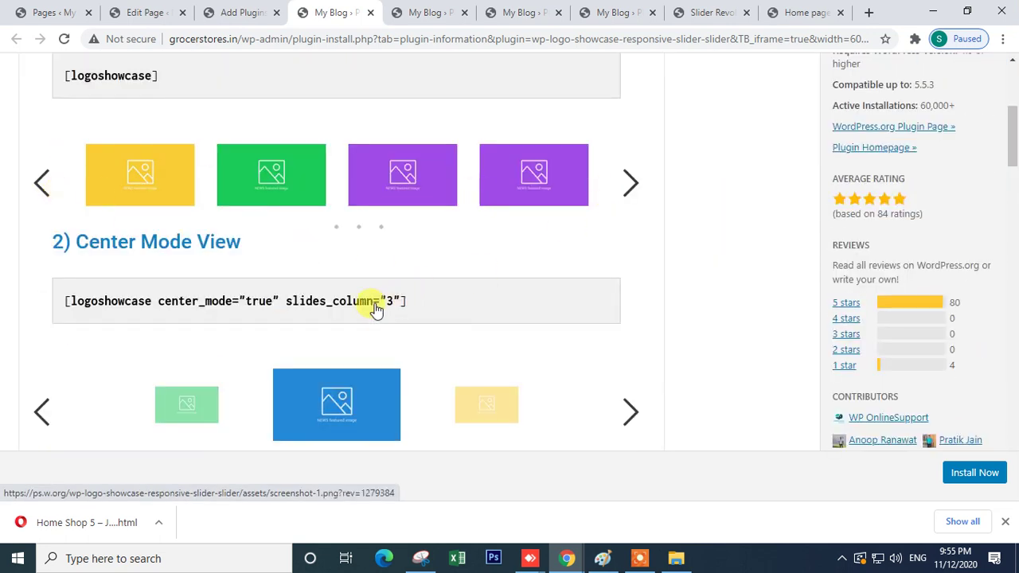
scroll(152, 258, "up", 2)
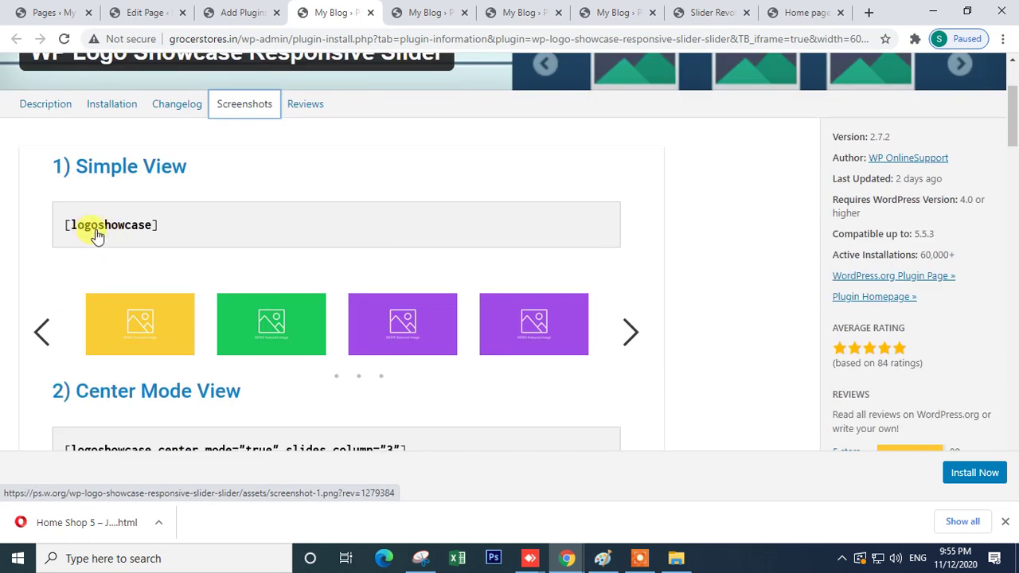
left_click(274, 8)
scroll(353, 231, "up", 10)
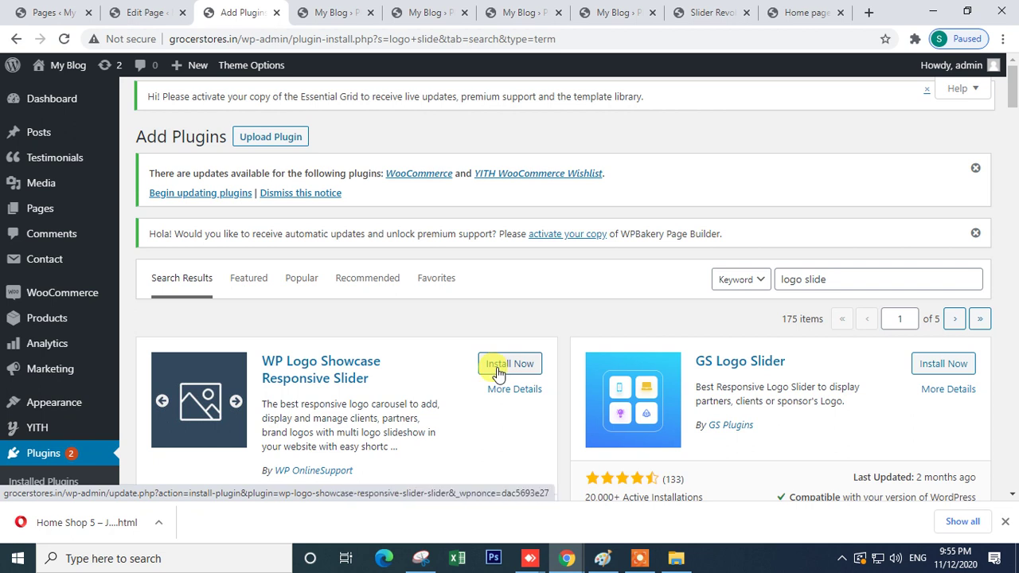
left_click(333, 8)
- Compare the WP Logo Slider and Widget Responsive screenshots with WP Logo Showcase's
left_click(412, 9)
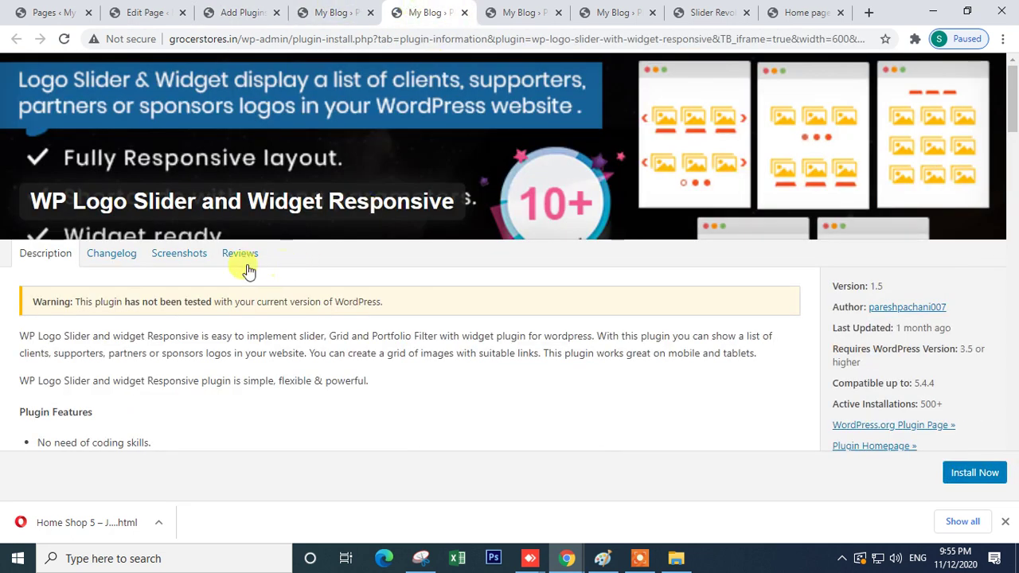
left_click(191, 264)
scroll(406, 339, "down", 10)
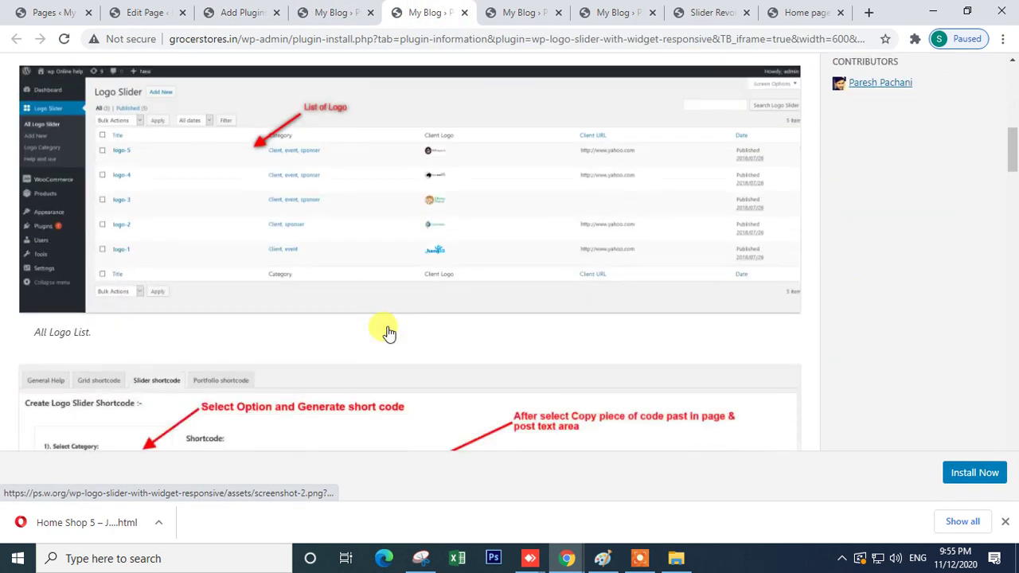
scroll(388, 333, "down", 15)
scroll(387, 331, "down", 5)
scroll(386, 331, "up", 2)
scroll(462, 231, "down", 2)
scroll(462, 233, "down", 6)
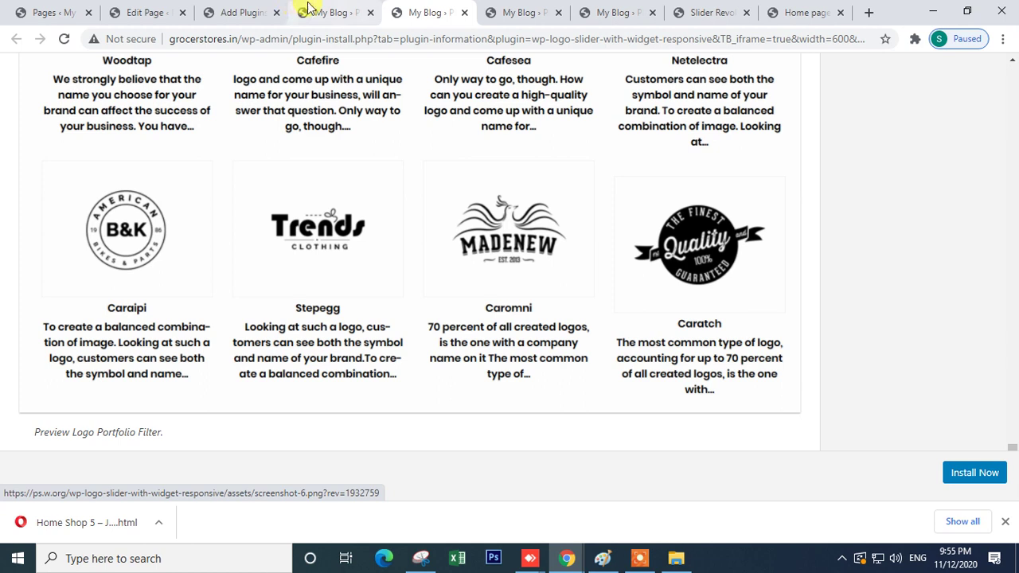
left_click(309, 9)
scroll(623, 355, "down", 6)
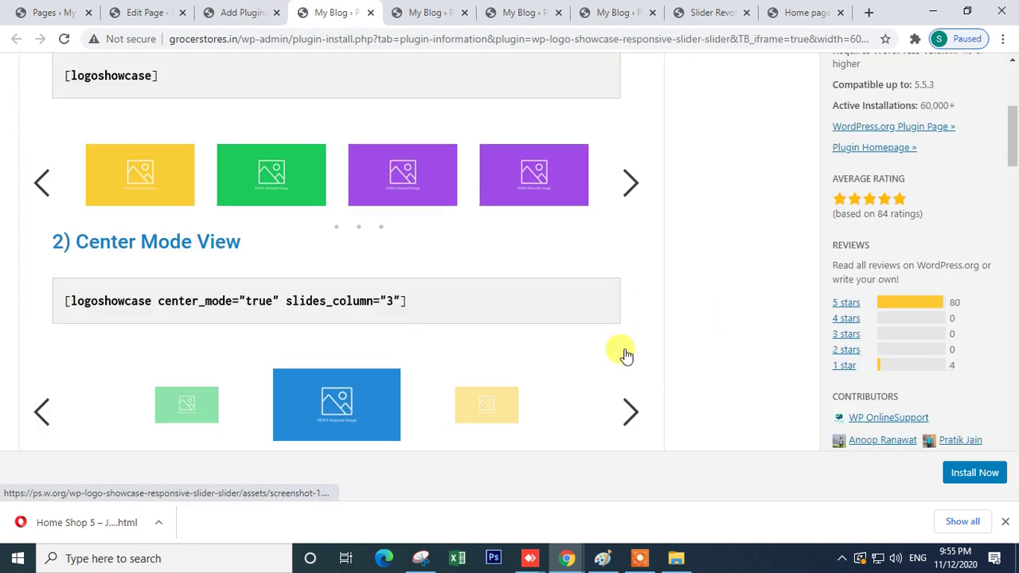
scroll(281, 301, "down", 5)
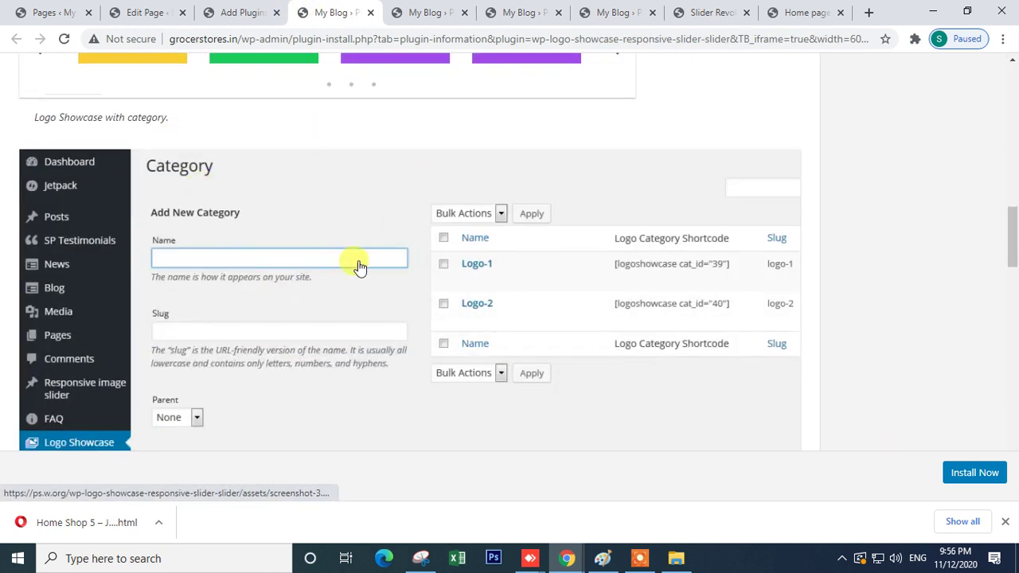
scroll(392, 247, "up", 2)
- Close the WP Logo Slider tab, review the WEN Logo Slider screenshots, and close them
left_click(429, 10)
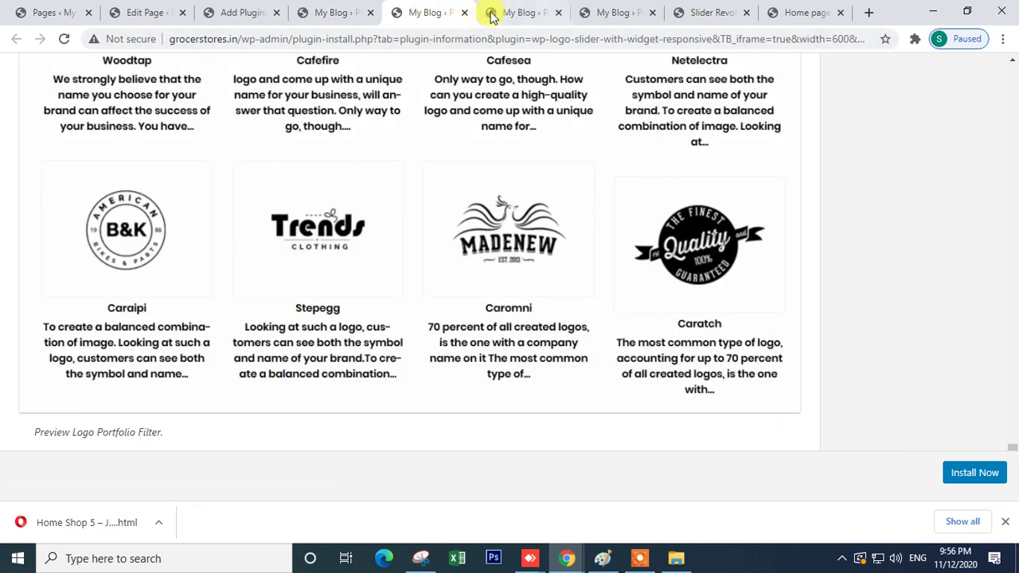
left_click(464, 13)
left_click(280, 254)
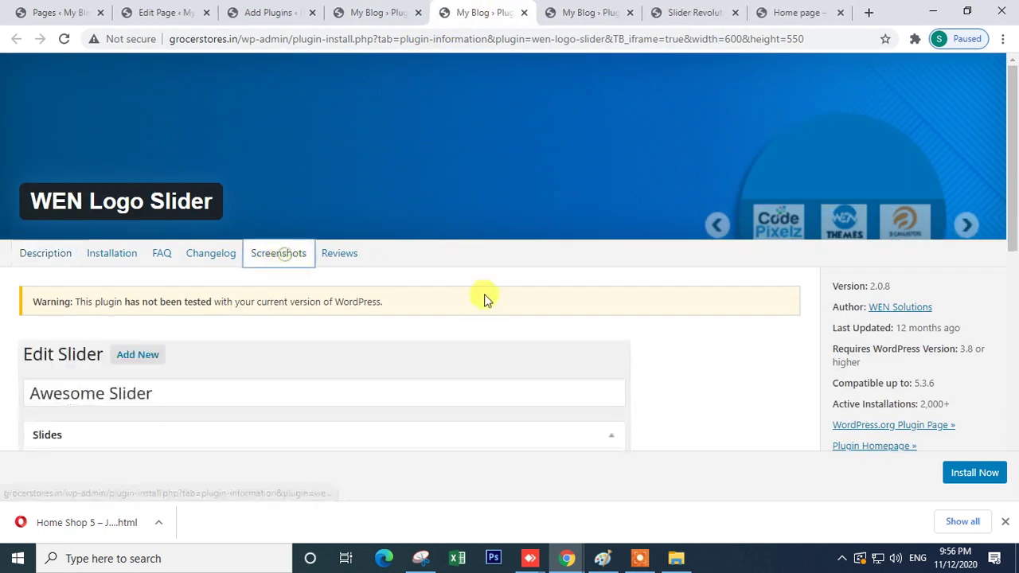
scroll(433, 326, "down", 6)
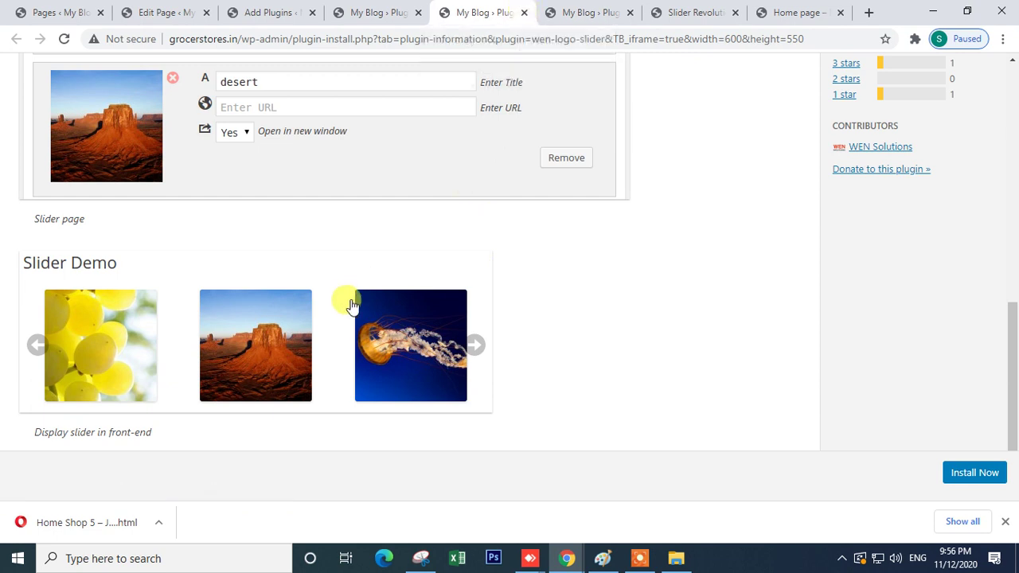
left_click(524, 16)
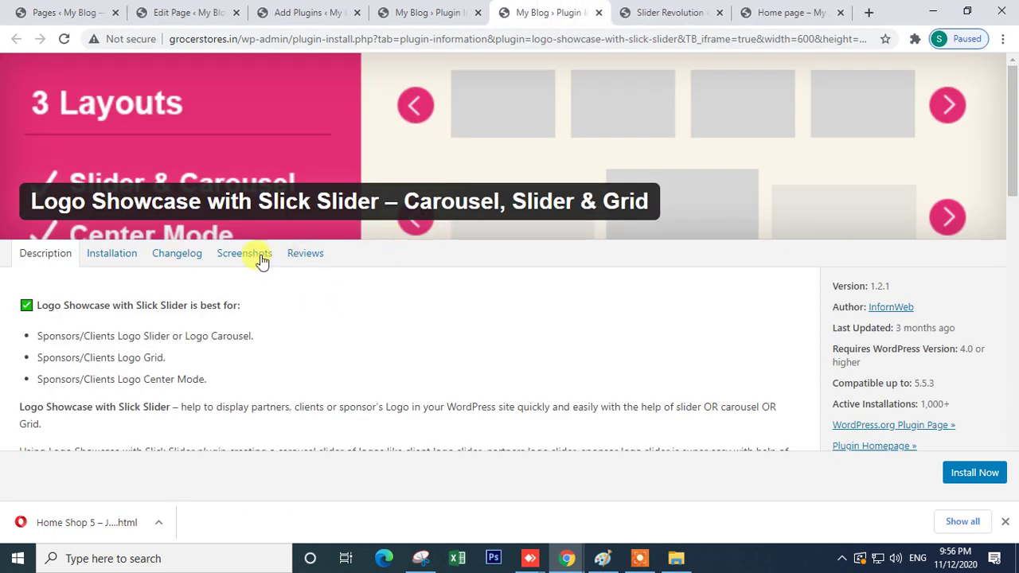
- Review the Logo Showcase with Slick Slider screenshots and close its details tab
left_click(261, 257)
scroll(489, 309, "down", 1)
scroll(489, 309, "down", 10)
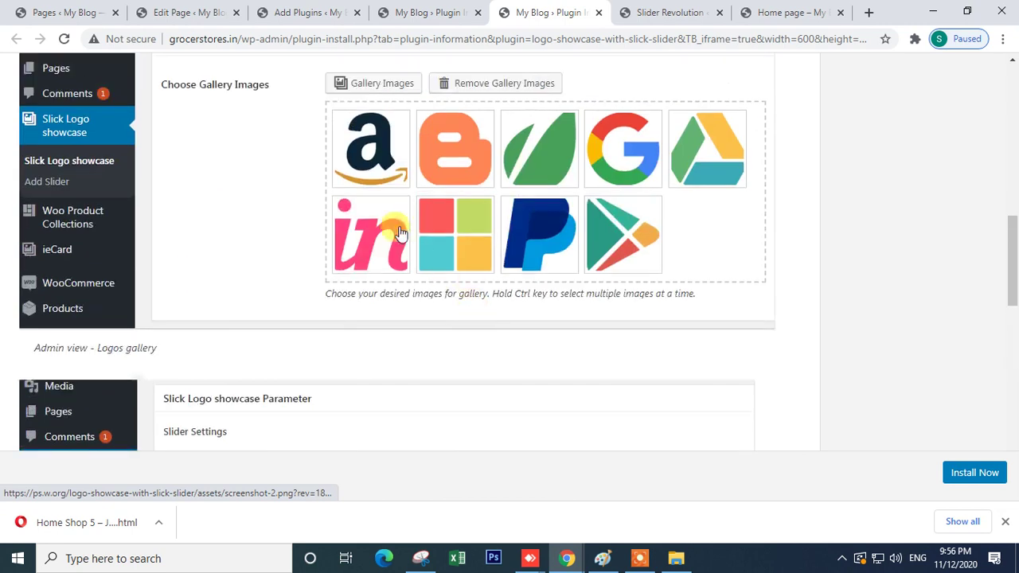
scroll(502, 311, "down", 5)
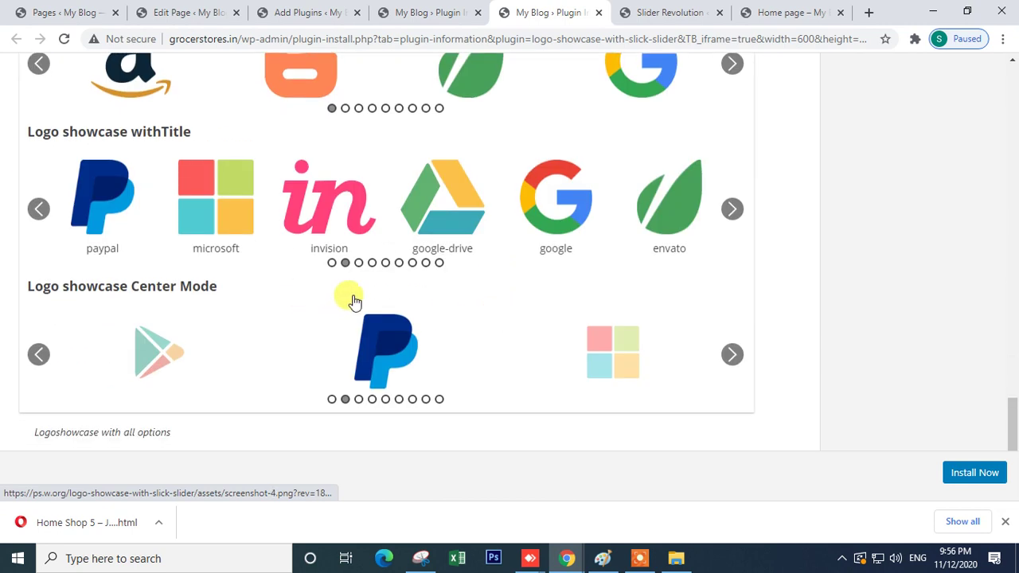
scroll(355, 301, "up", 2)
scroll(364, 282, "down", 2)
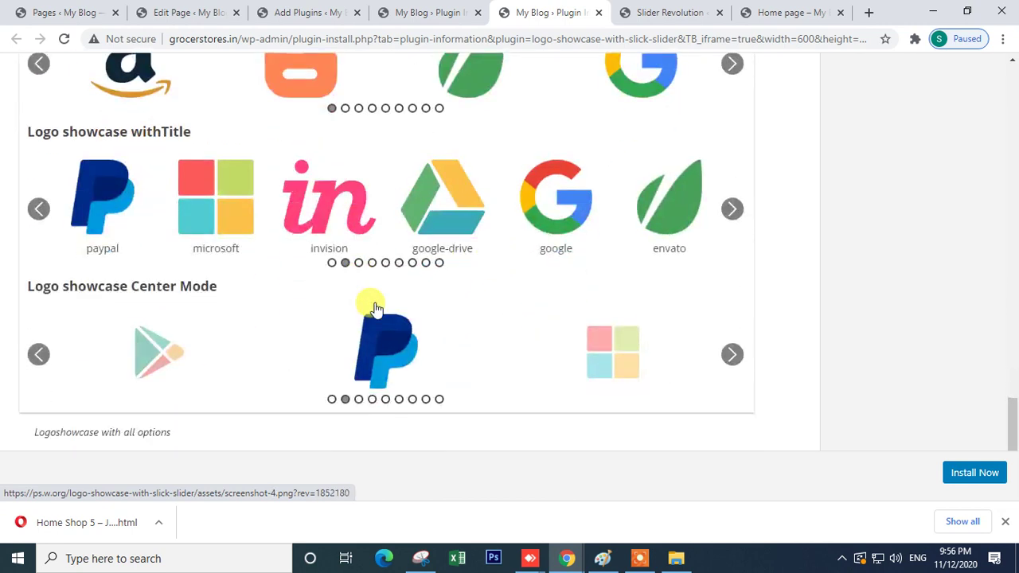
left_click(598, 13)
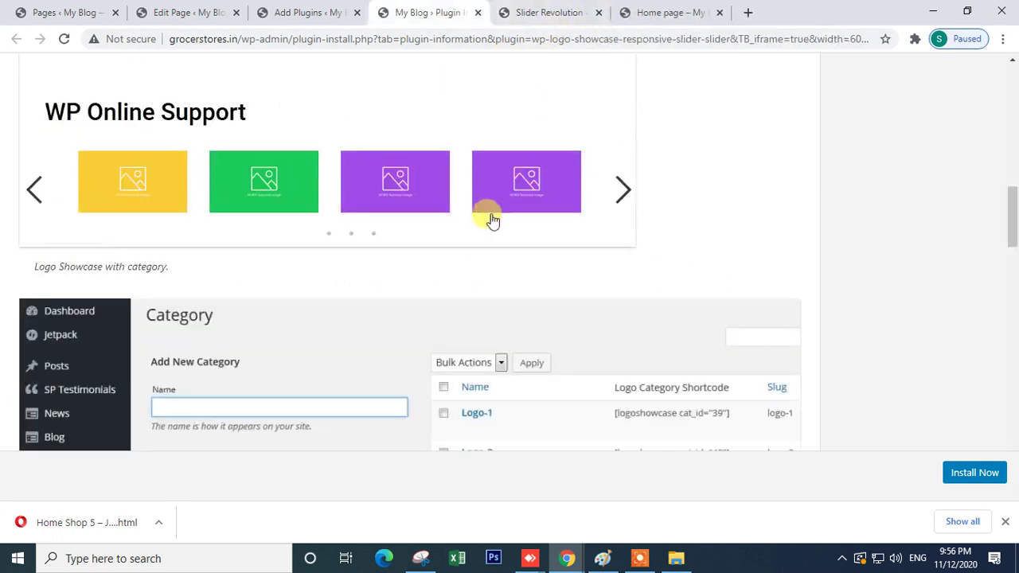
left_click(656, 9)
left_click(513, 11)
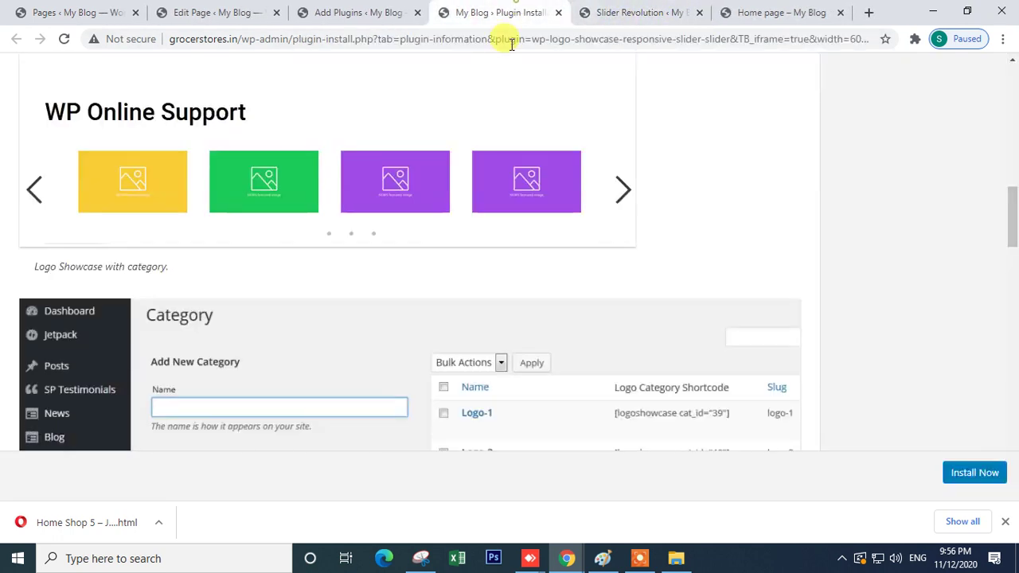
scroll(430, 253, "up", 2)
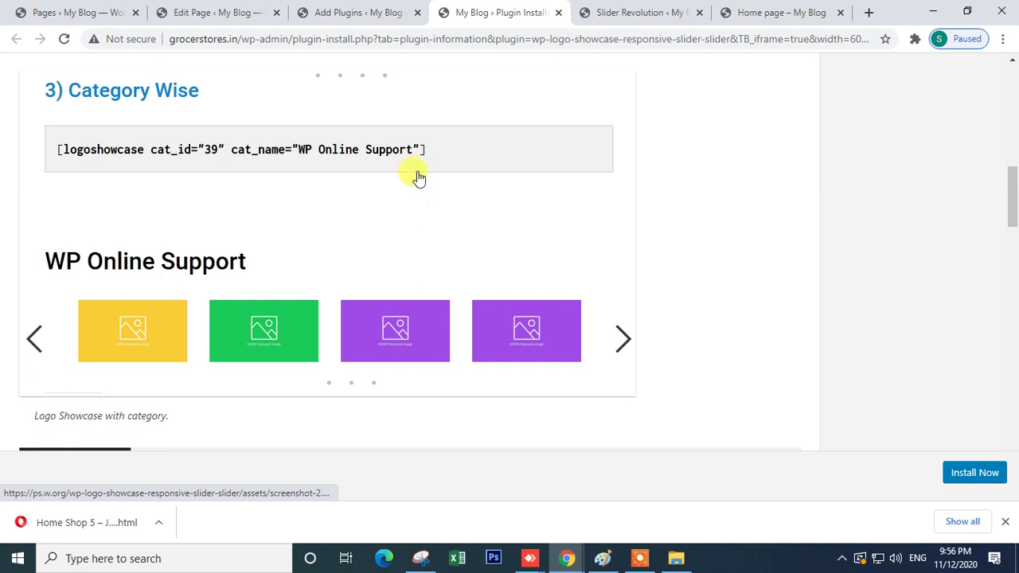
left_click(674, 10)
- Reload the store's Home page and scroll through its product sections
left_click(730, 11)
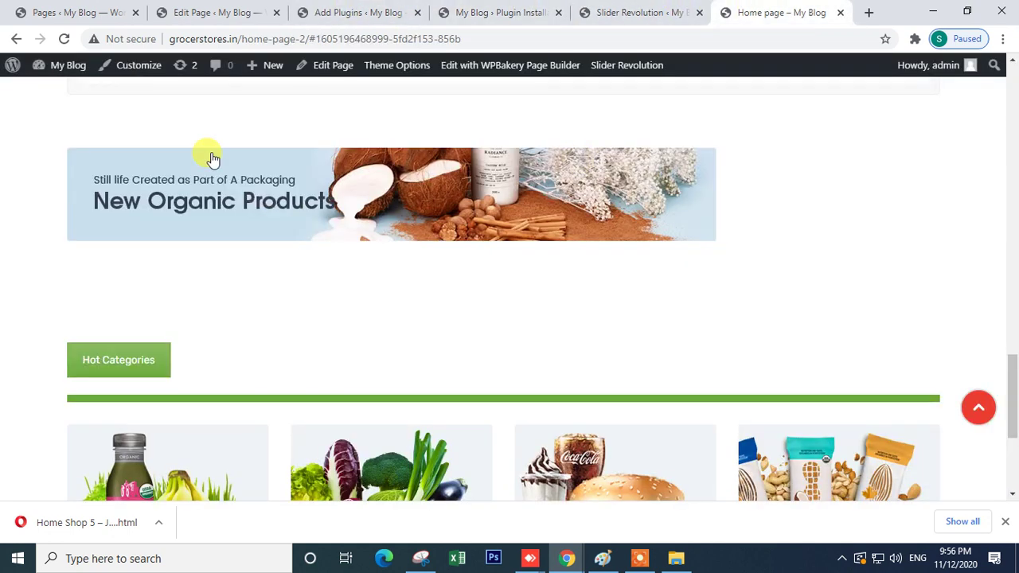
left_click(65, 39)
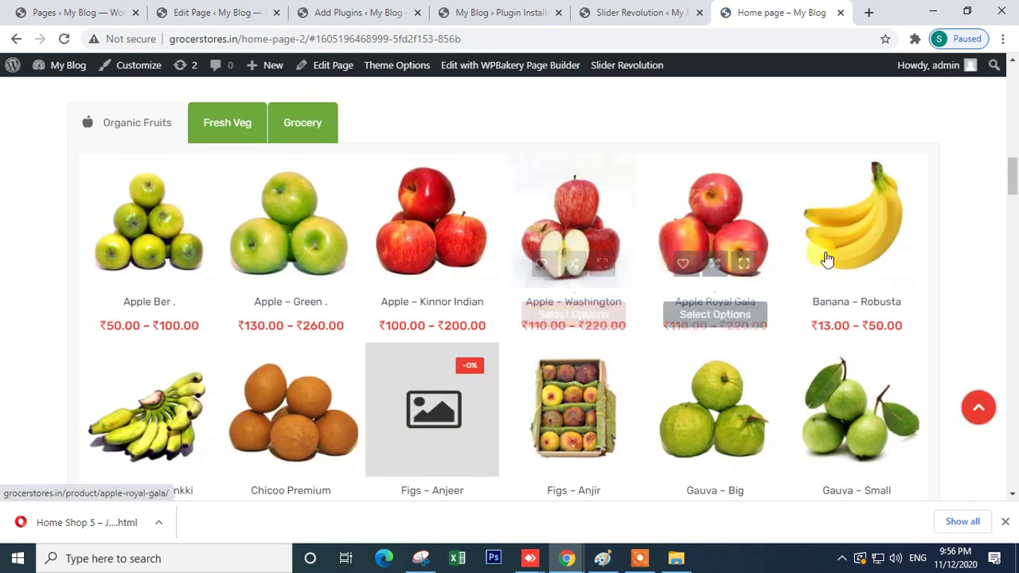
scroll(610, 273, "up", 15)
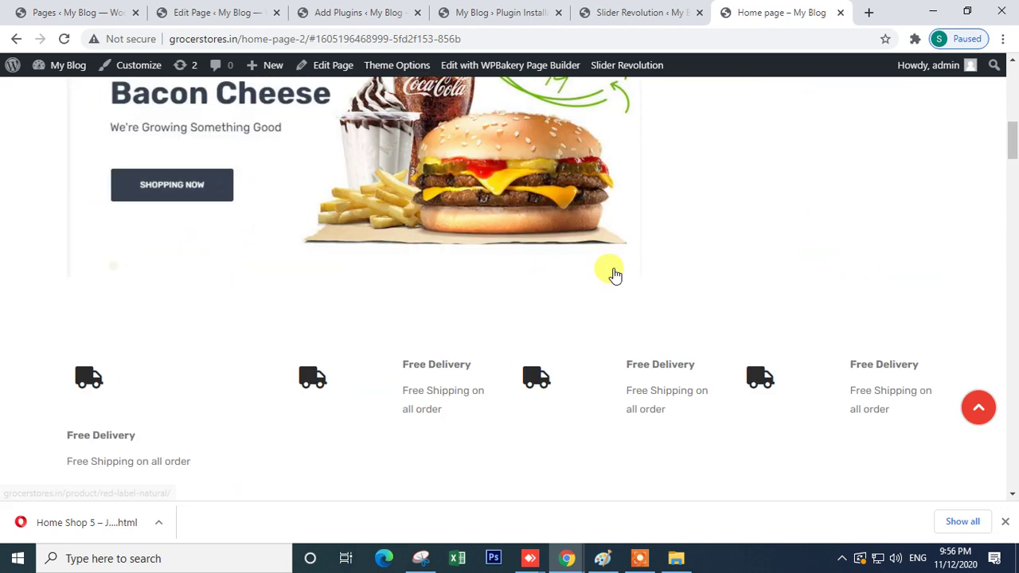
scroll(615, 275, "down", 4)
scroll(613, 274, "down", 5)
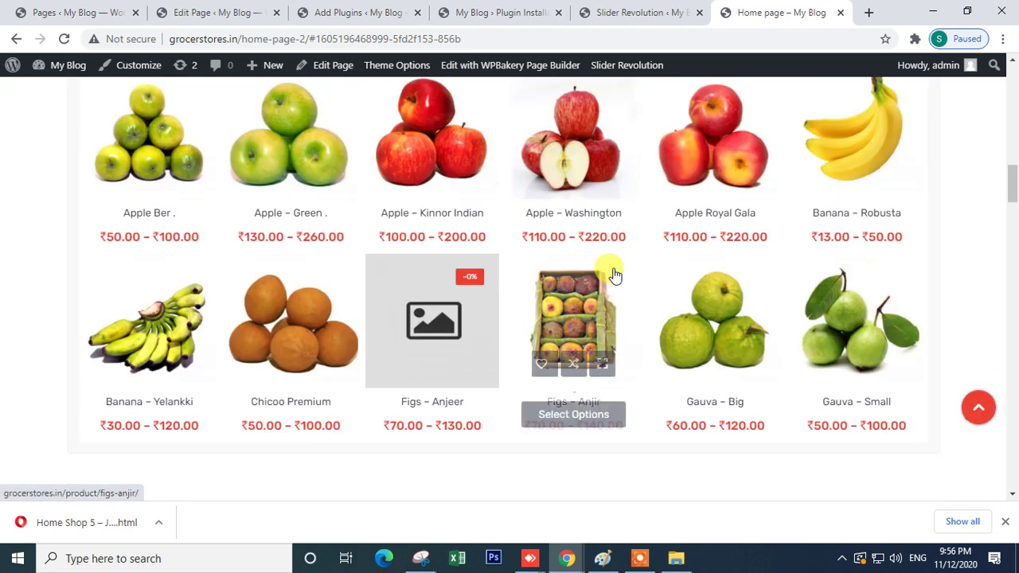
scroll(416, 282, "down", 7)
scroll(432, 296, "down", 12)
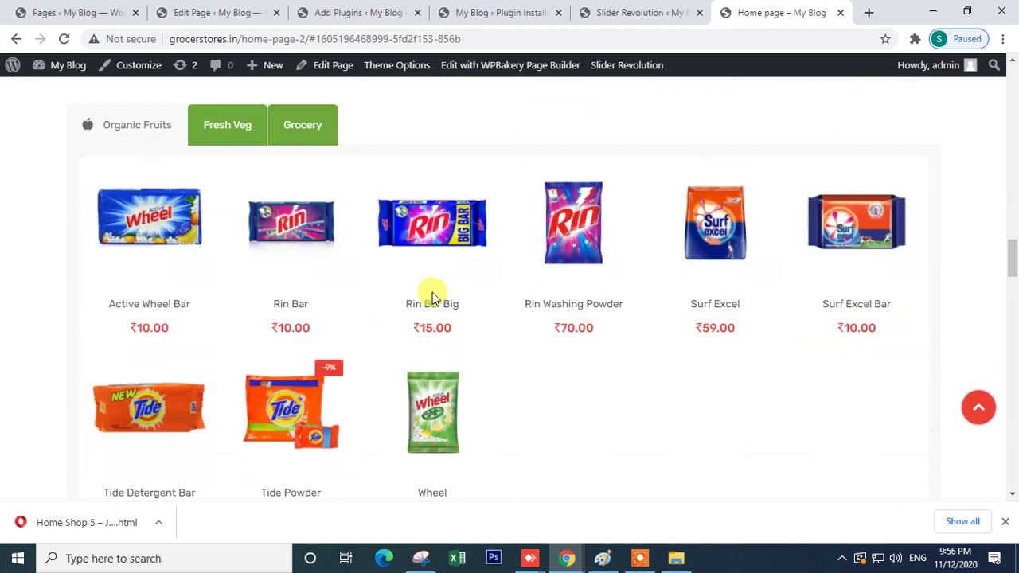
scroll(502, 306, "up", 8)
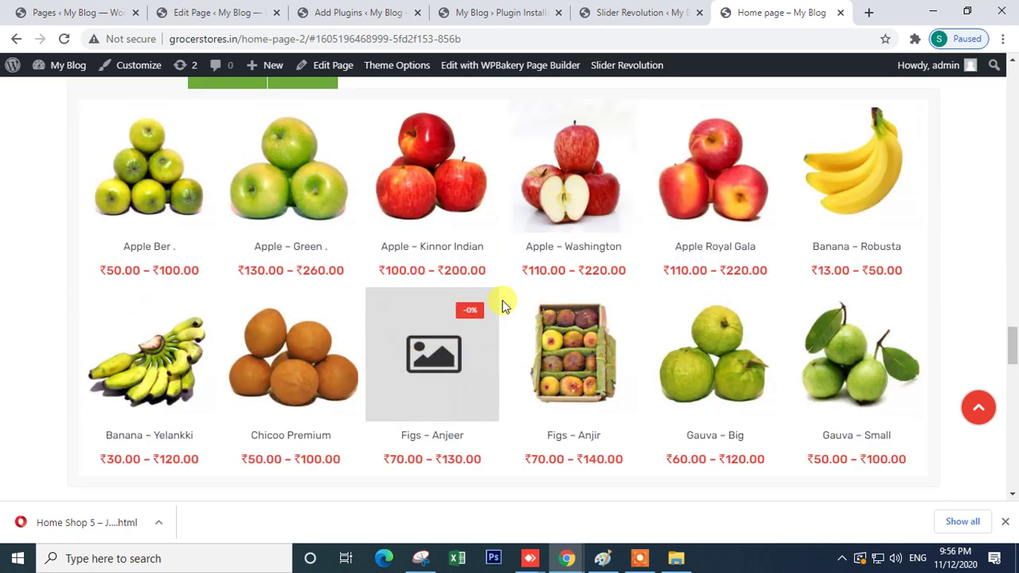
scroll(502, 306, "down", 3)
scroll(502, 305, "up", 2)
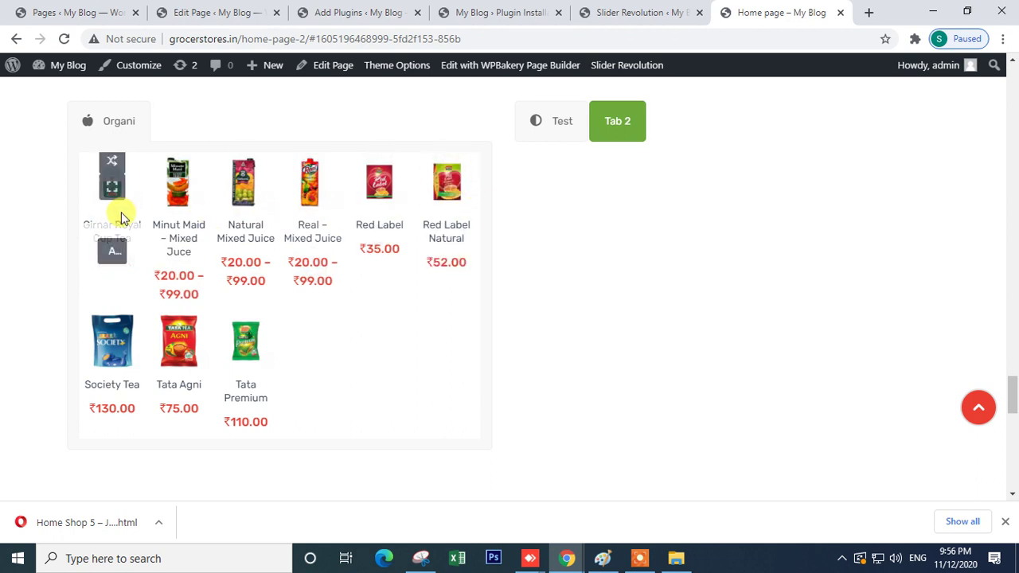
- Toggle between the Test and Tab 2 product tabs
left_click(607, 130)
left_click(563, 133)
left_click(610, 121)
left_click(547, 127)
- Bring up the Javenist demo store window and scroll to its Food & Beverages section
mouse_move(563, 562)
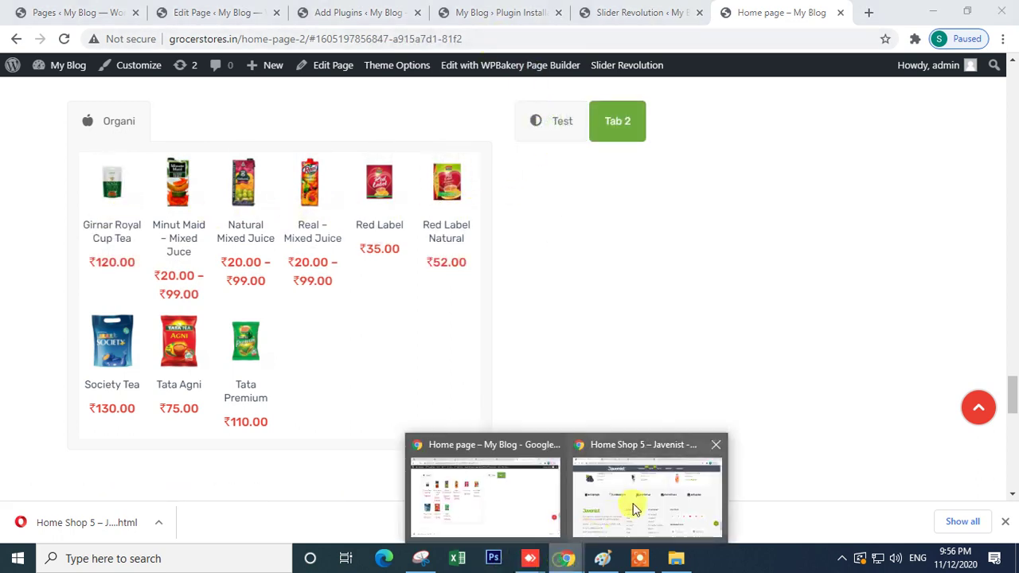
left_click(632, 505)
scroll(554, 336, "up", 10)
scroll(549, 339, "down", 10)
scroll(549, 338, "up", 1)
scroll(549, 338, "down", 1)
scroll(549, 338, "up", 3)
scroll(549, 338, "up", 4)
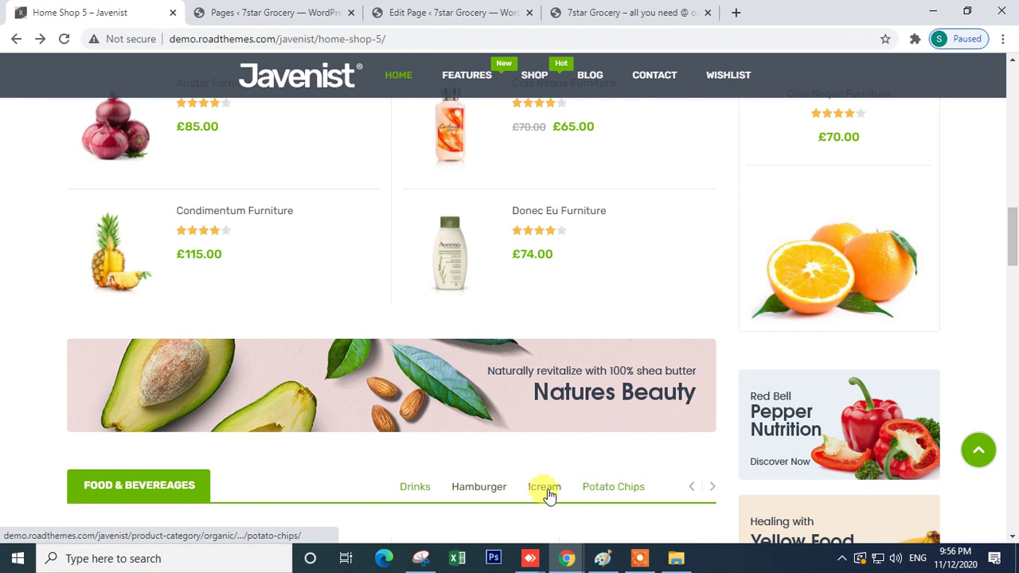
- Return to the store Home page window and compare its Test and Tab 2 product tabs
scroll(569, 478, "down", 2)
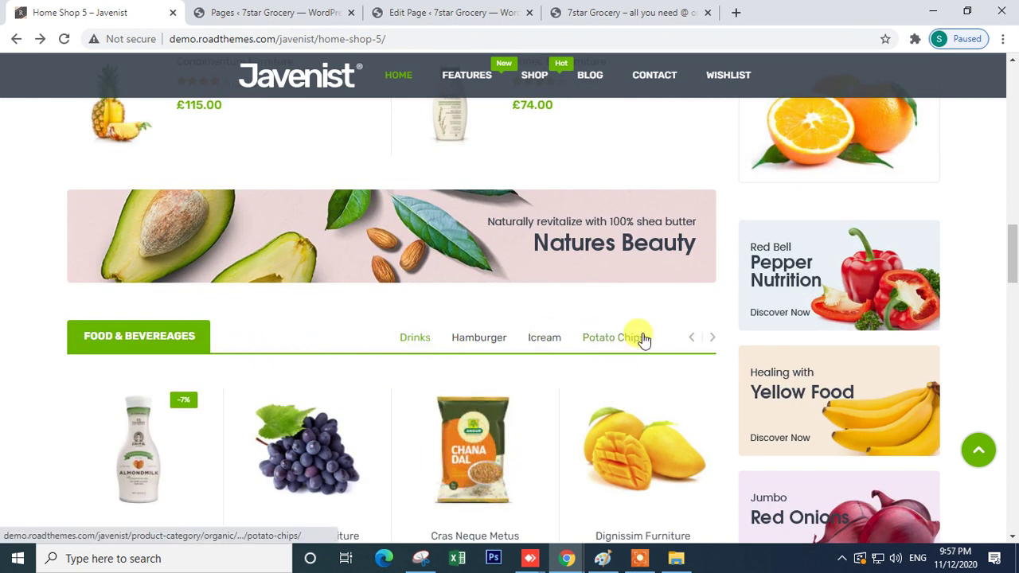
mouse_move(567, 558)
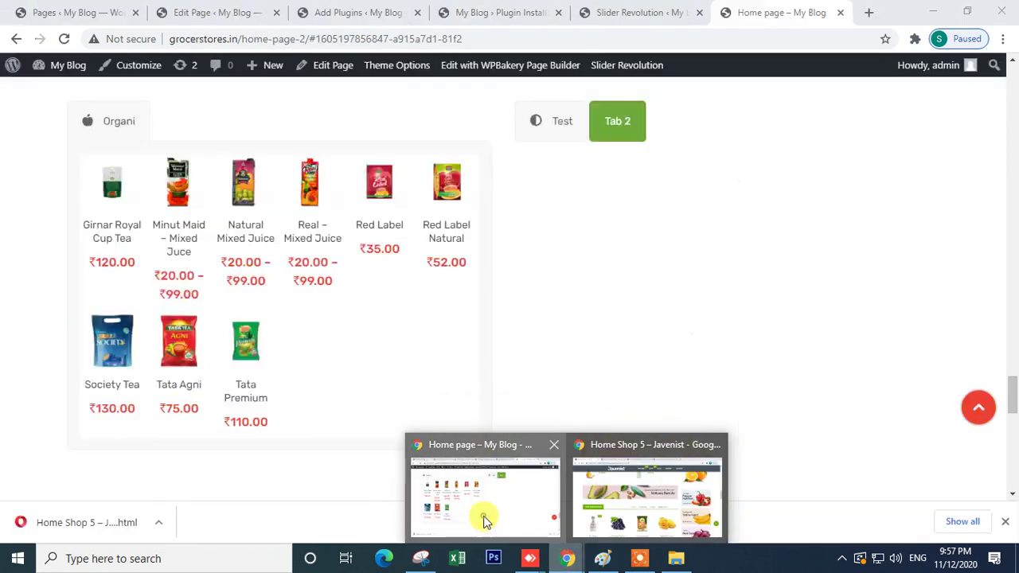
left_click(482, 514)
left_click(557, 127)
left_click(627, 132)
left_click(561, 130)
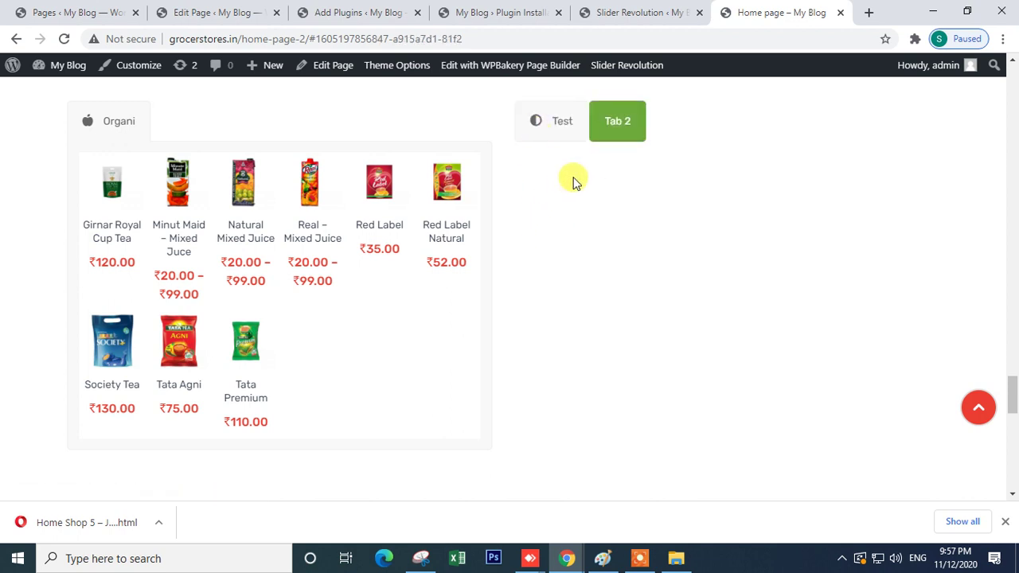
- Scroll past the Test/Test2/Test3 products to the footer, then go to the Edit Page tab
scroll(537, 374, "down", 6)
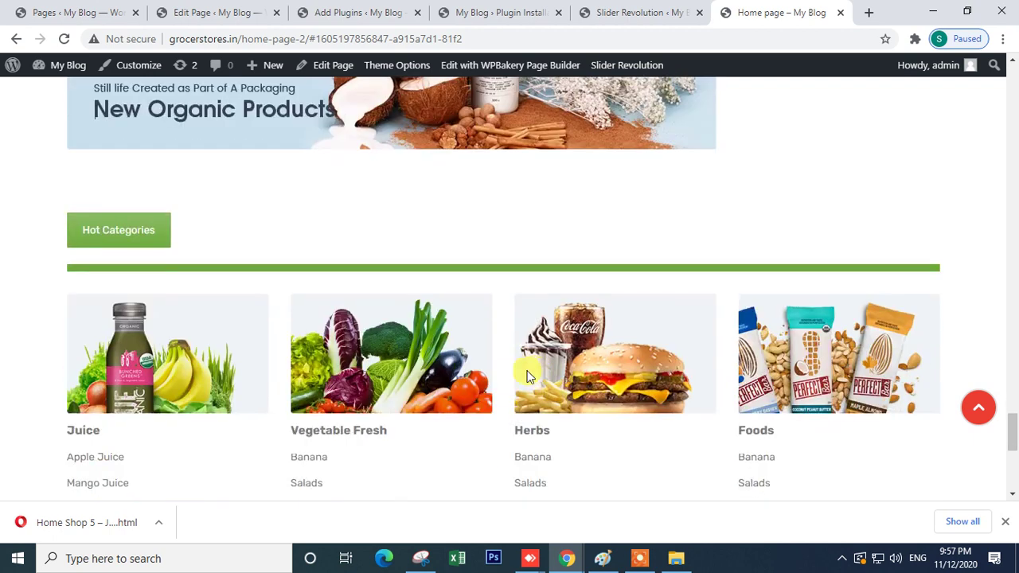
scroll(222, 361, "down", 5)
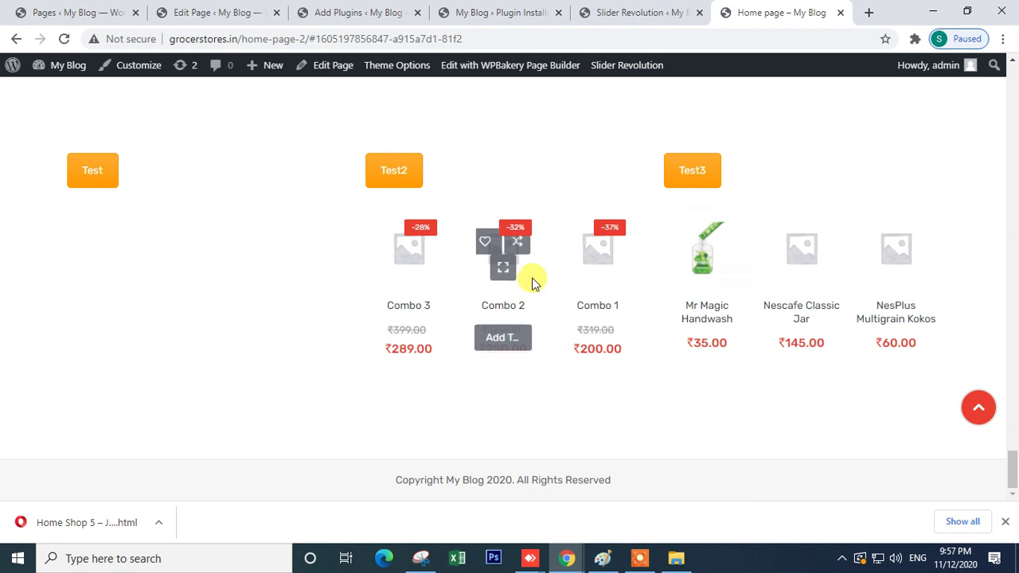
mouse_move(531, 273)
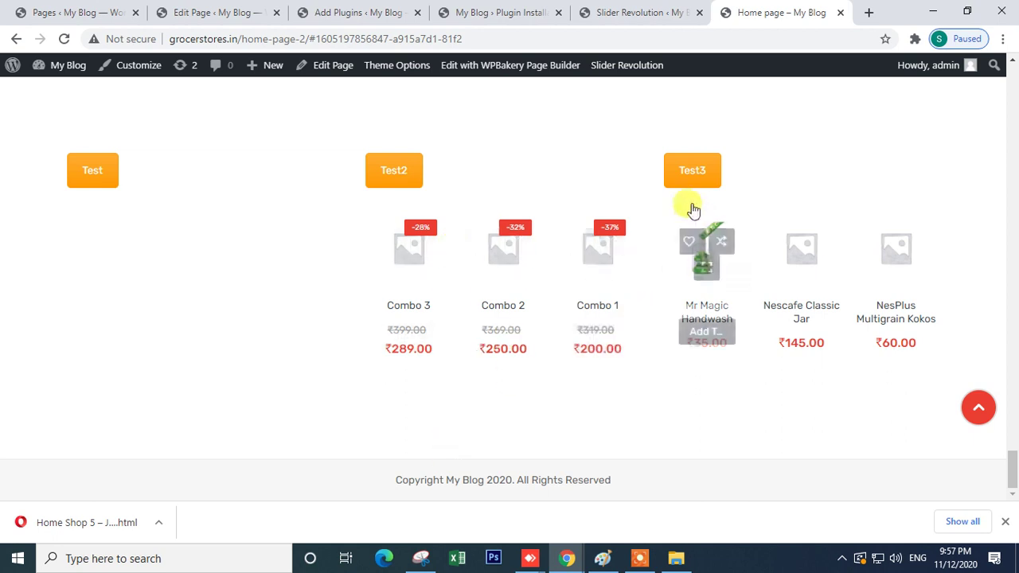
mouse_move(826, 282)
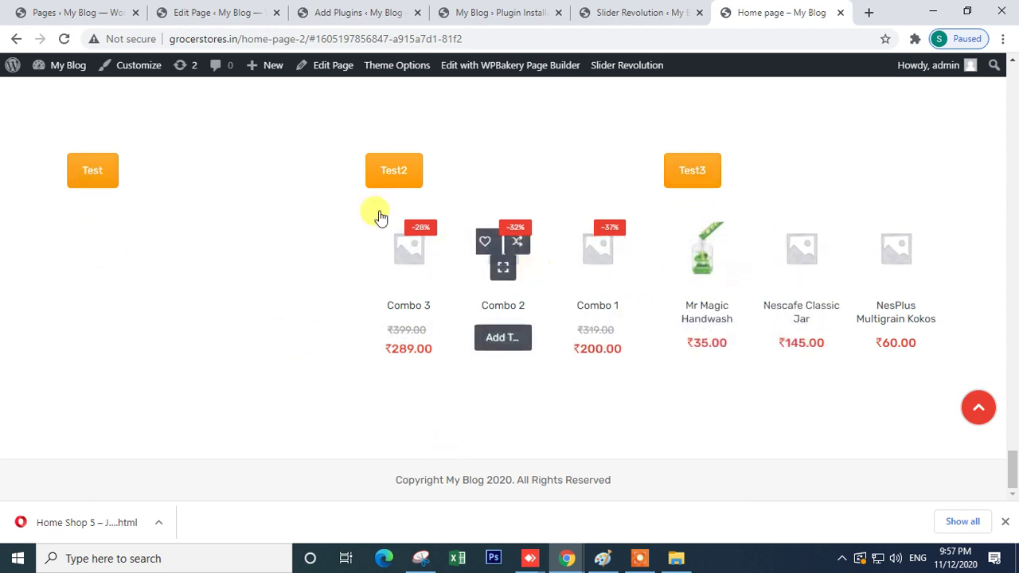
left_click(223, 12)
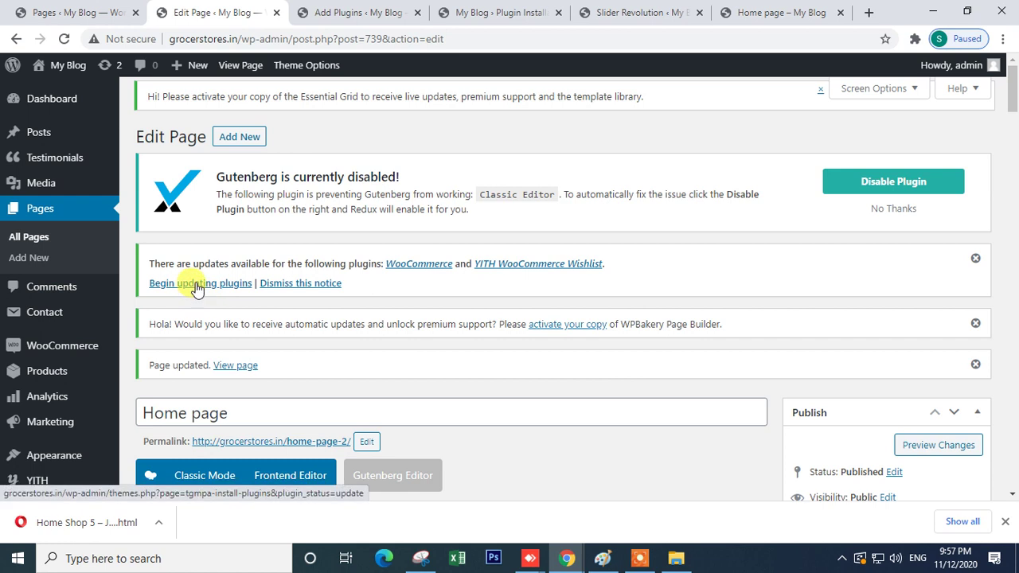
- List the pending WooCommerce 4.7.0 and YITH Wishlist 3.0.16 updates on Install Required Plugins
left_click(342, 13)
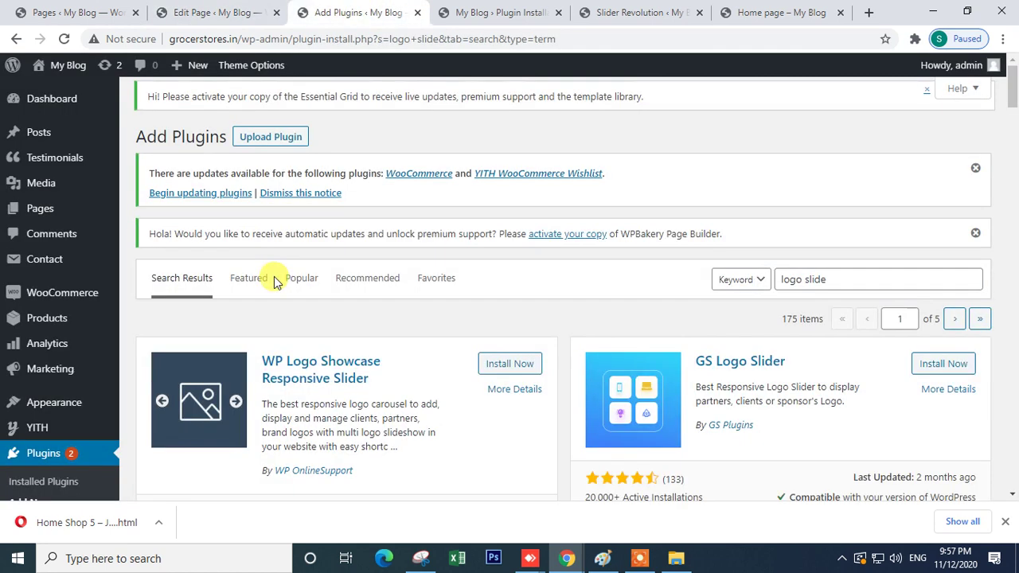
left_click(222, 203)
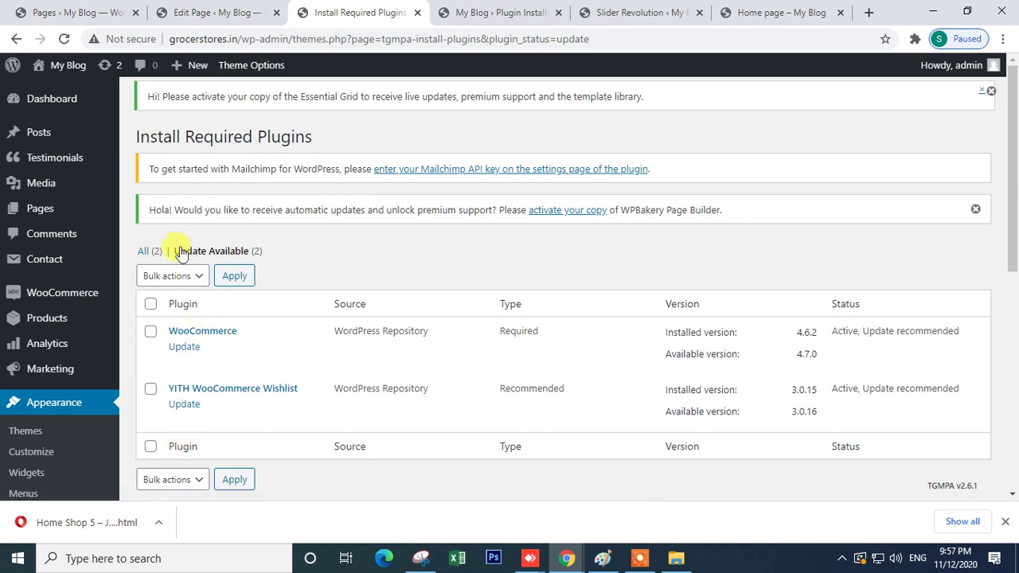
left_click(213, 11)
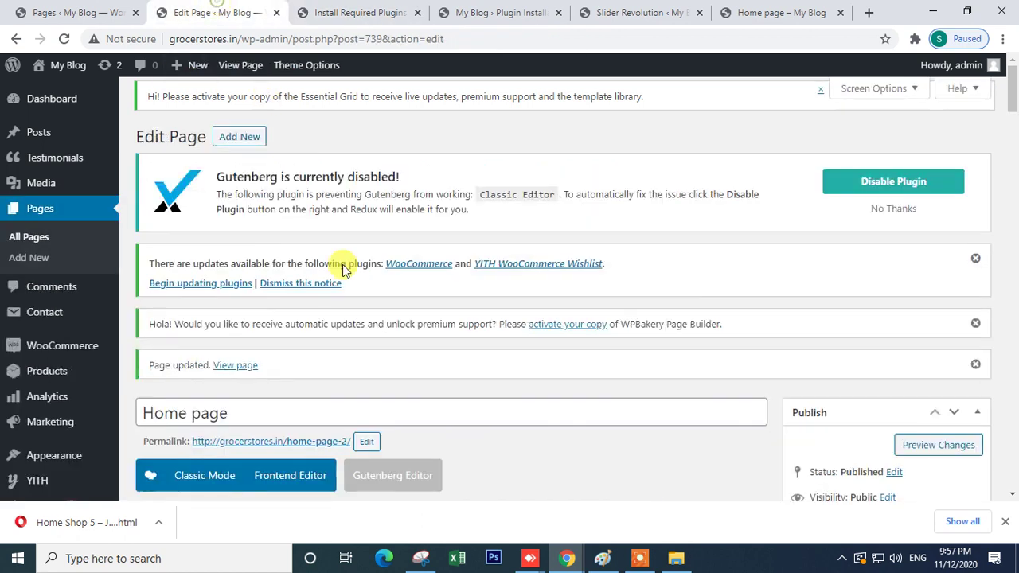
scroll(274, 333, "down", 4)
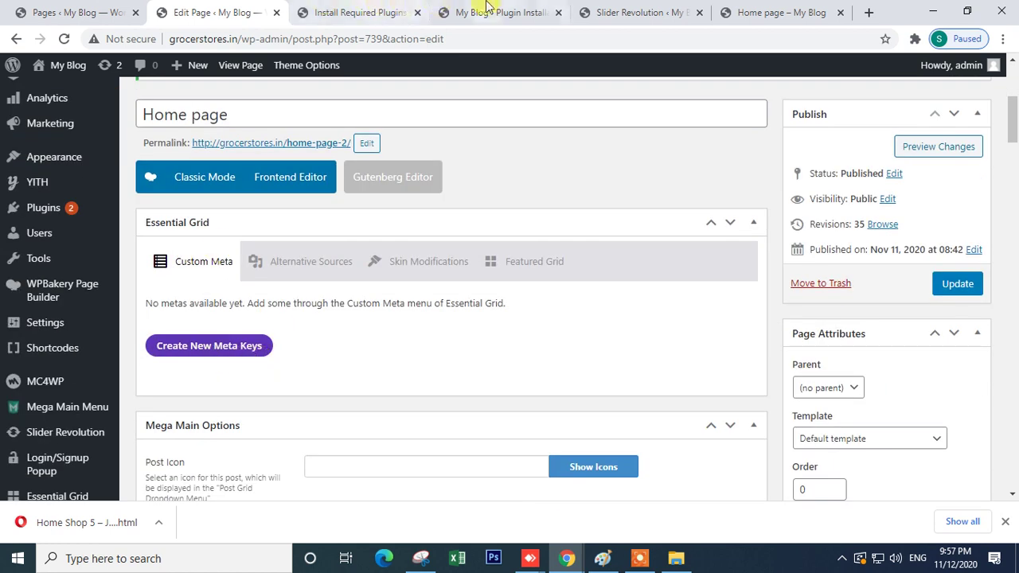
left_click(478, 12)
- Open Slider Revolution's Module Templates library via New Module from Template
left_click(642, 14)
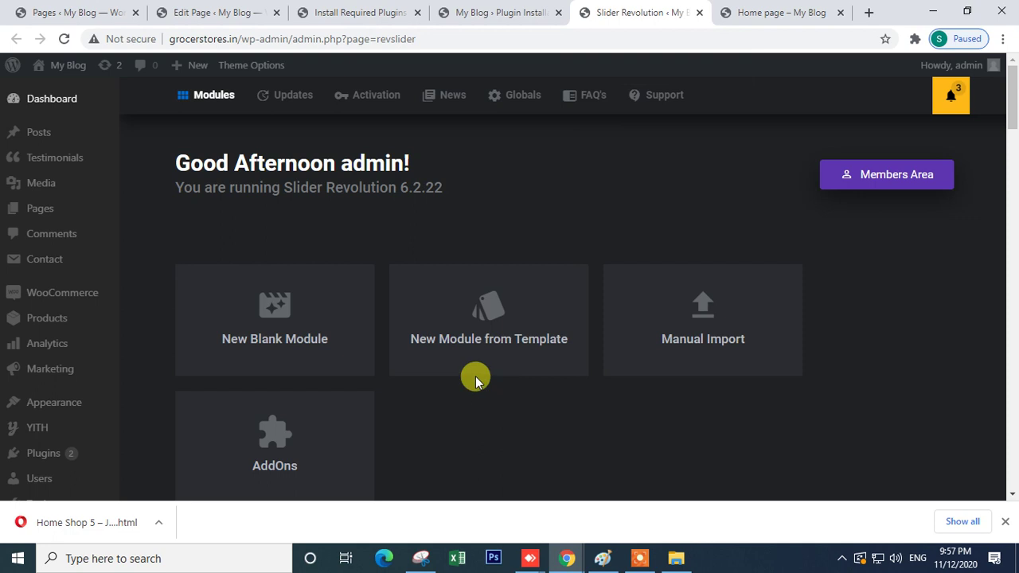
scroll(422, 443, "down", 6)
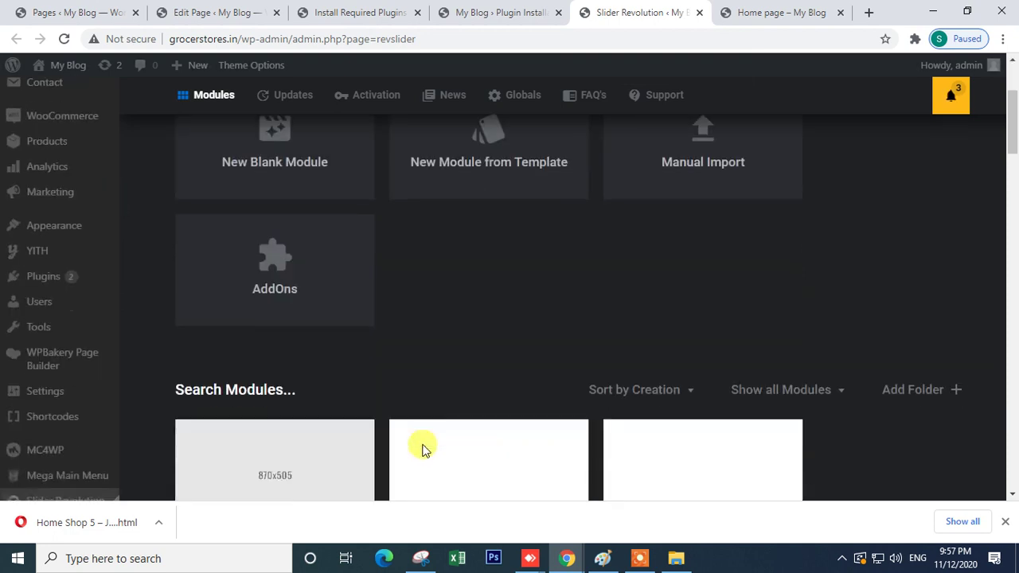
scroll(422, 443, "up", 6)
left_click(744, 10)
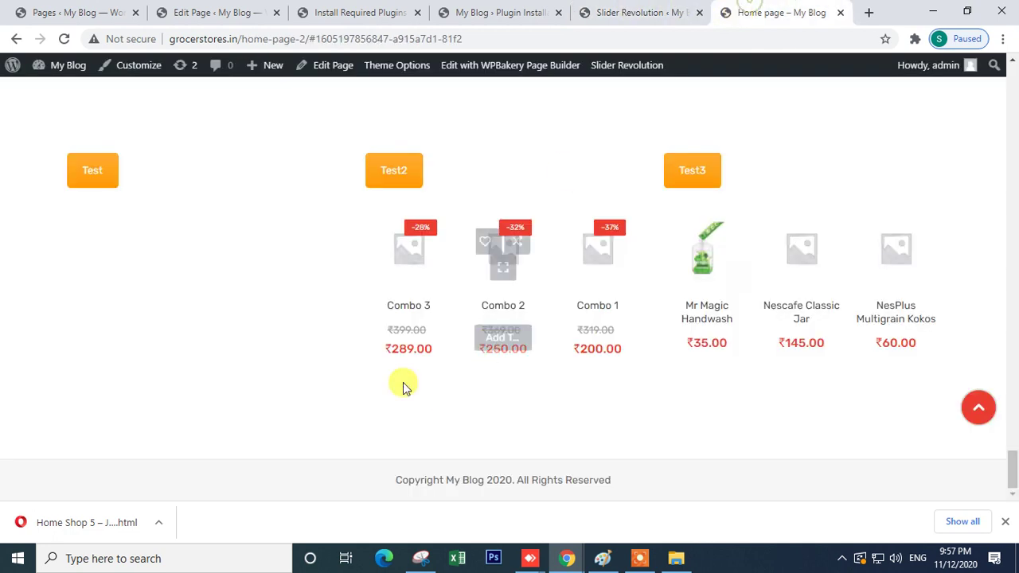
left_click(625, 9)
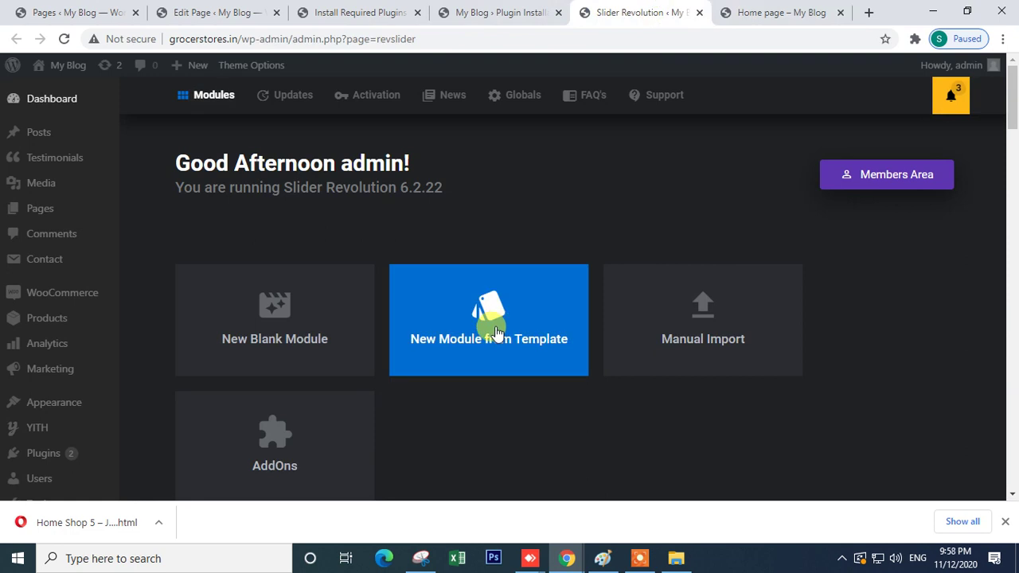
scroll(470, 390, "down", 2)
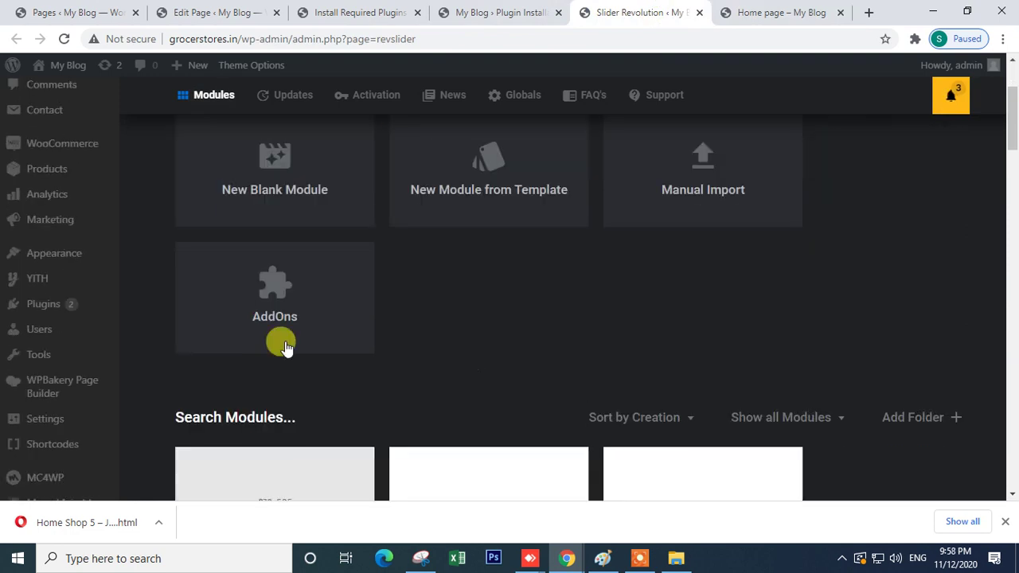
scroll(470, 360, "down", 4)
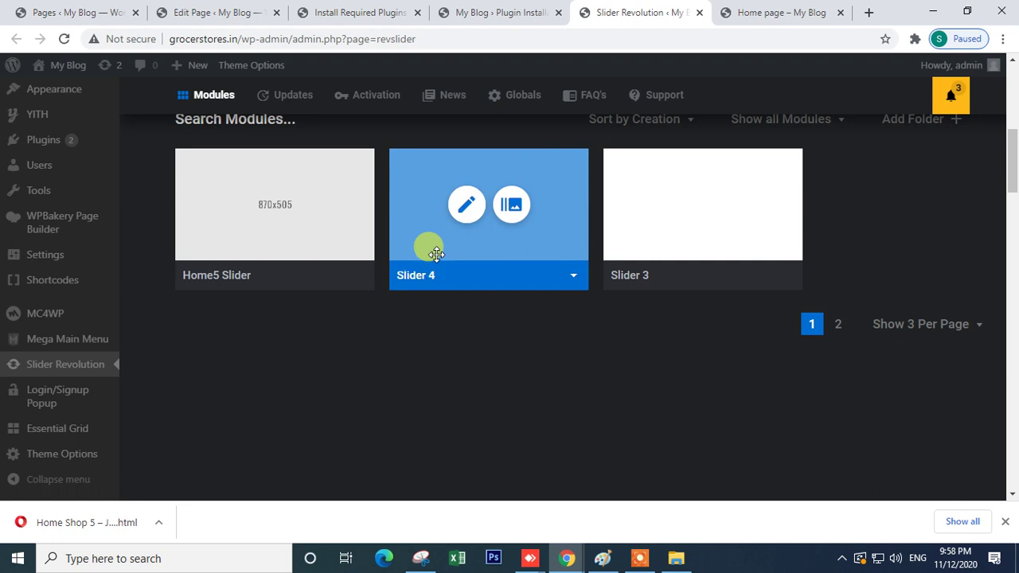
scroll(427, 295, "up", 6)
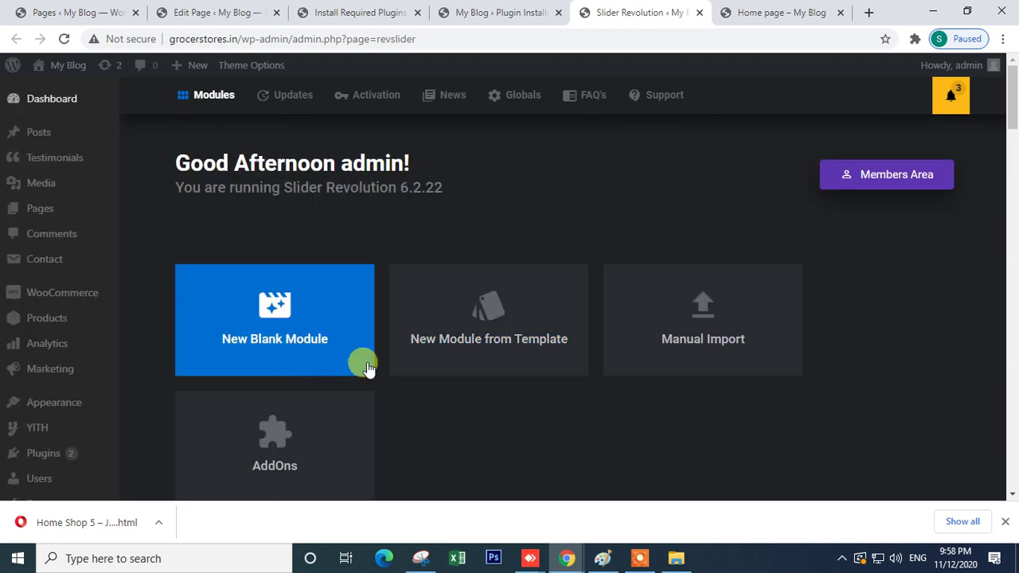
left_click(491, 349)
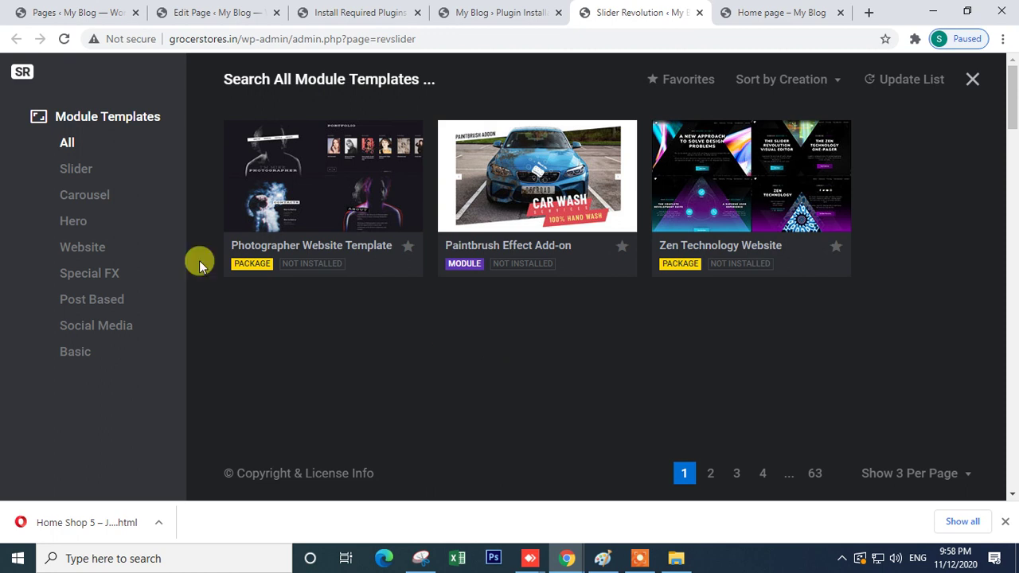
- Filter templates to Slider, preview Big Summer Sale, and dismiss its registration prompt when adding it
left_click(68, 170)
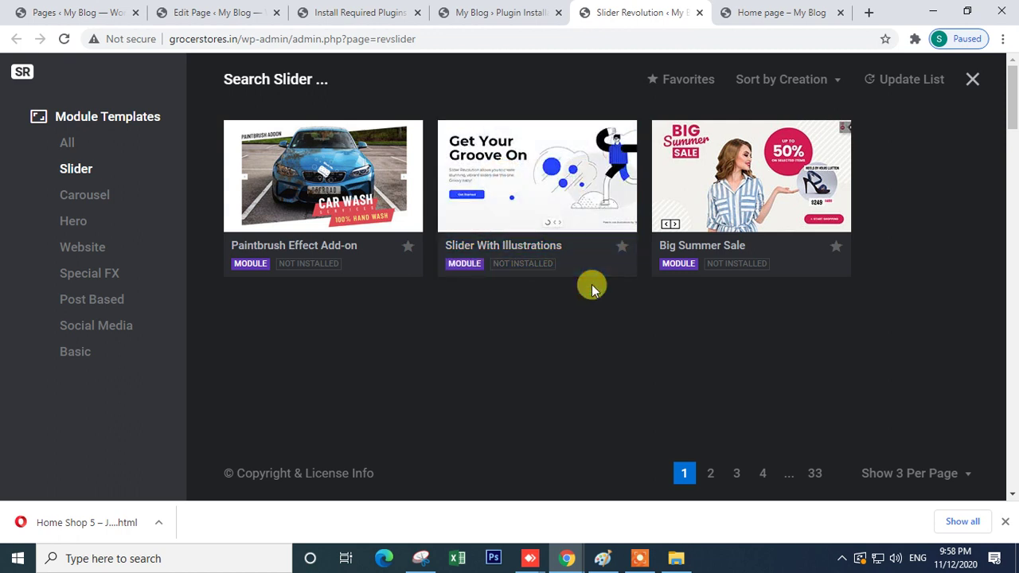
mouse_move(786, 185)
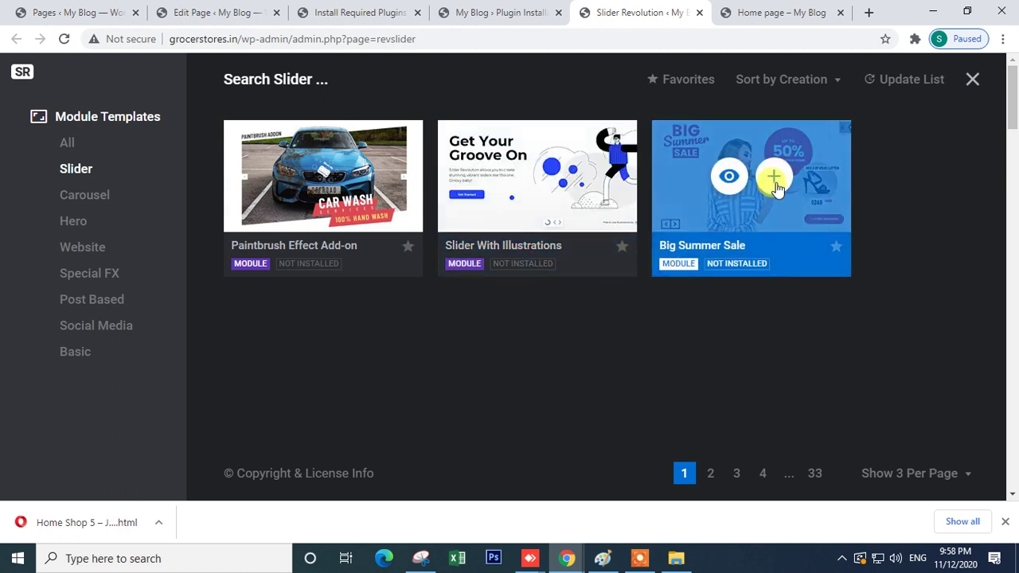
left_click(725, 180)
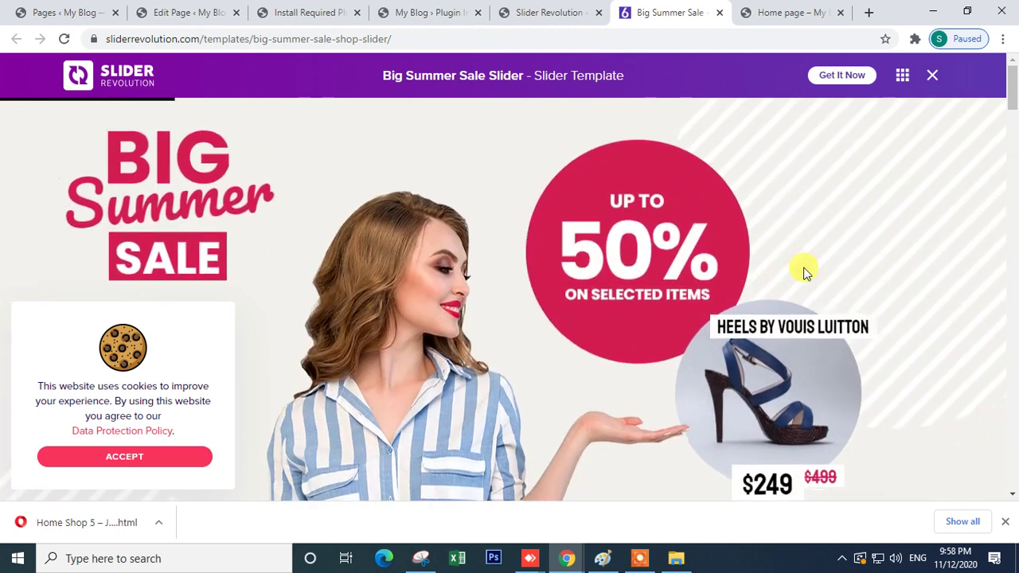
scroll(802, 270, "down", 2)
scroll(510, 343, "up", 2)
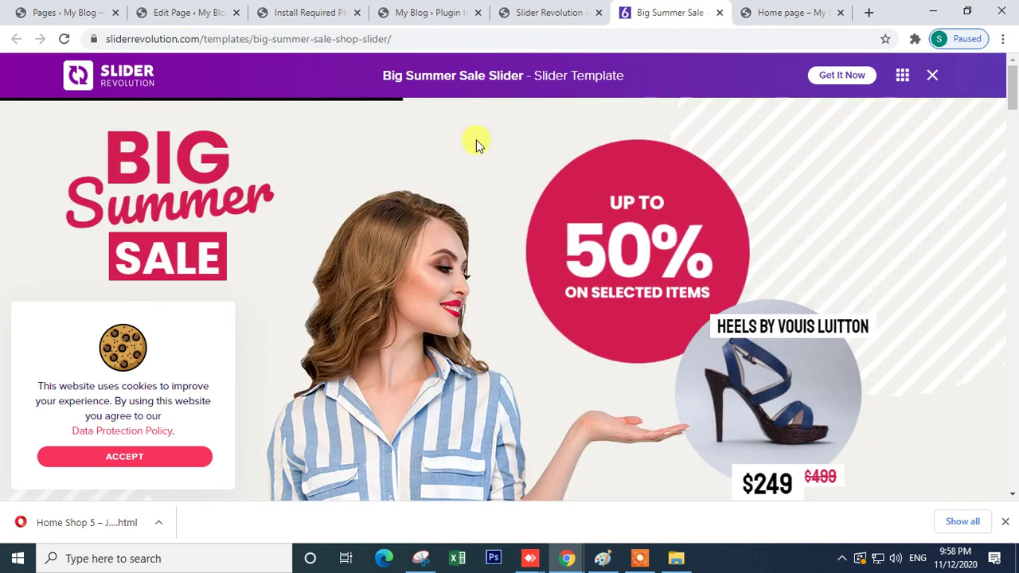
left_click(525, 10)
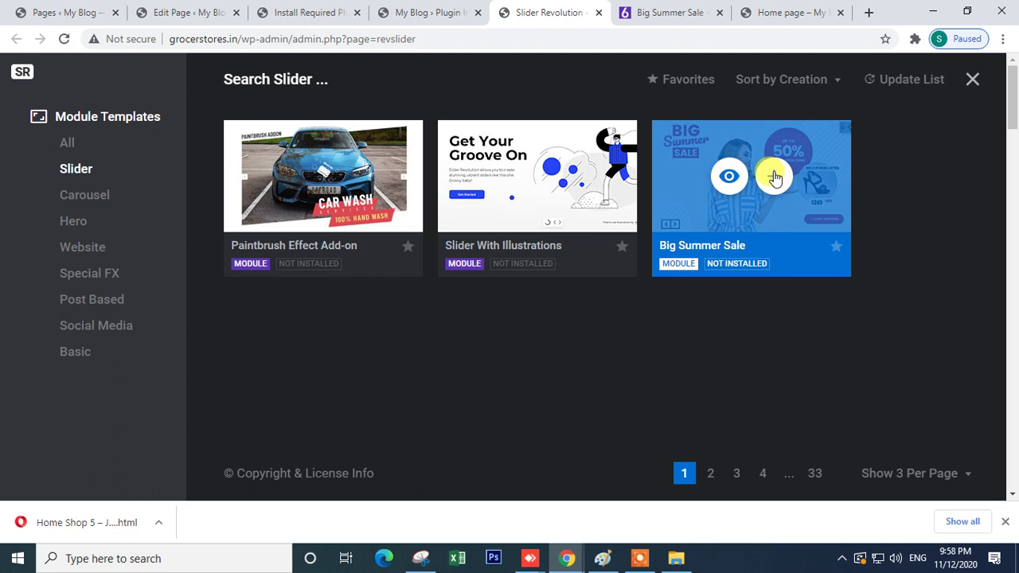
left_click(774, 175)
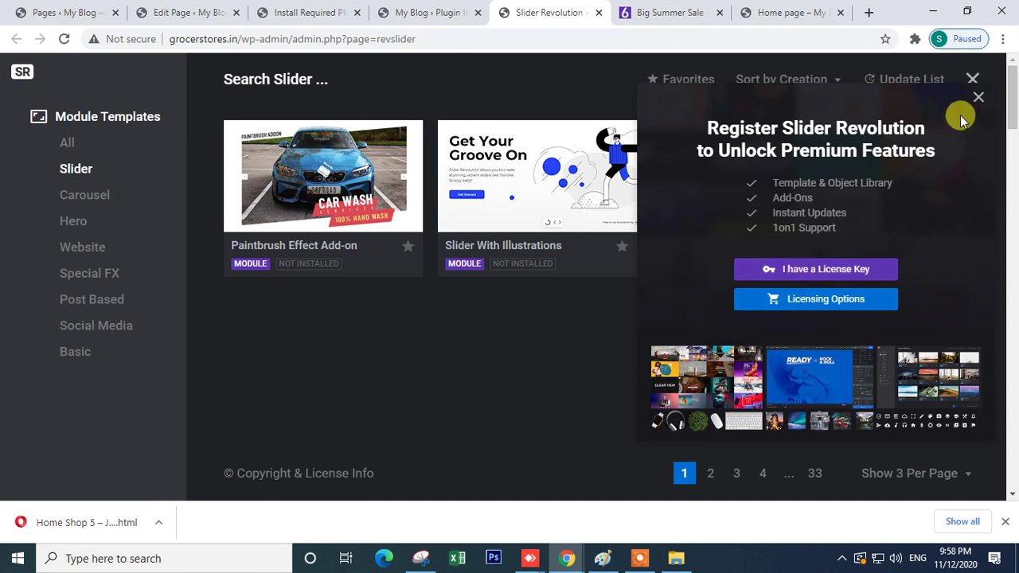
left_click(977, 97)
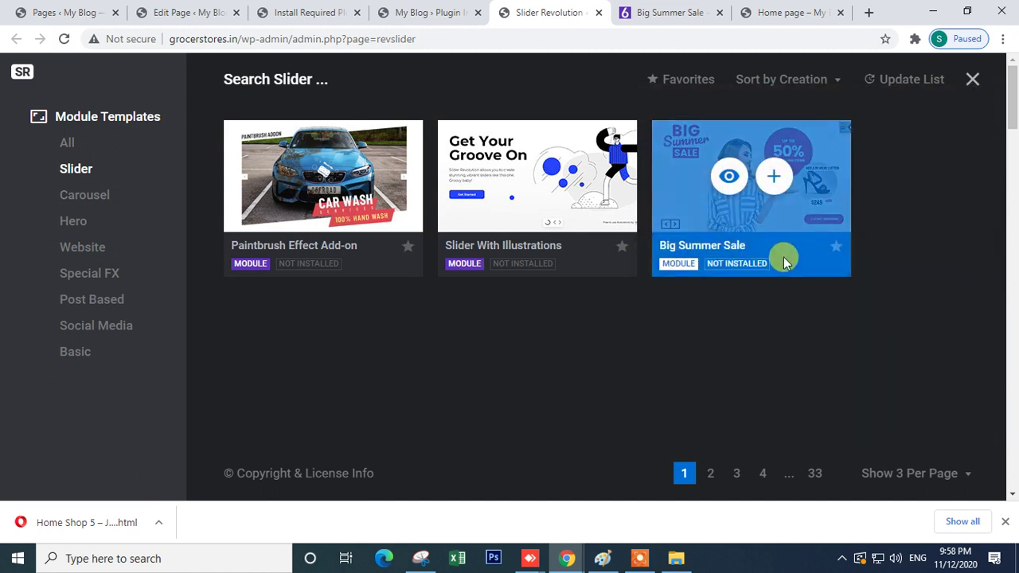
- Browse the Carousel and All templates, try Zen Technology Website, then close the template library
left_click(72, 202)
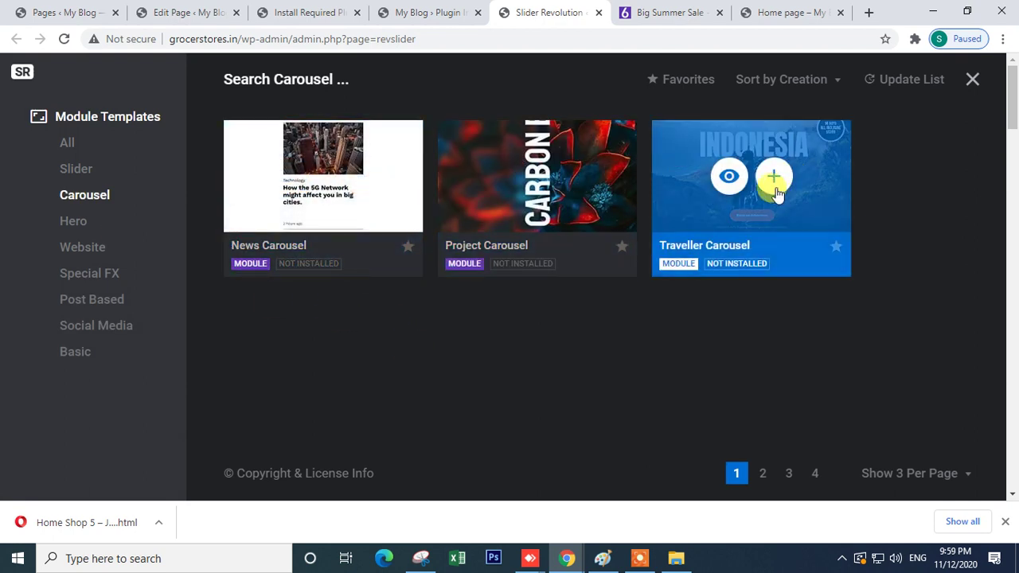
left_click(64, 145)
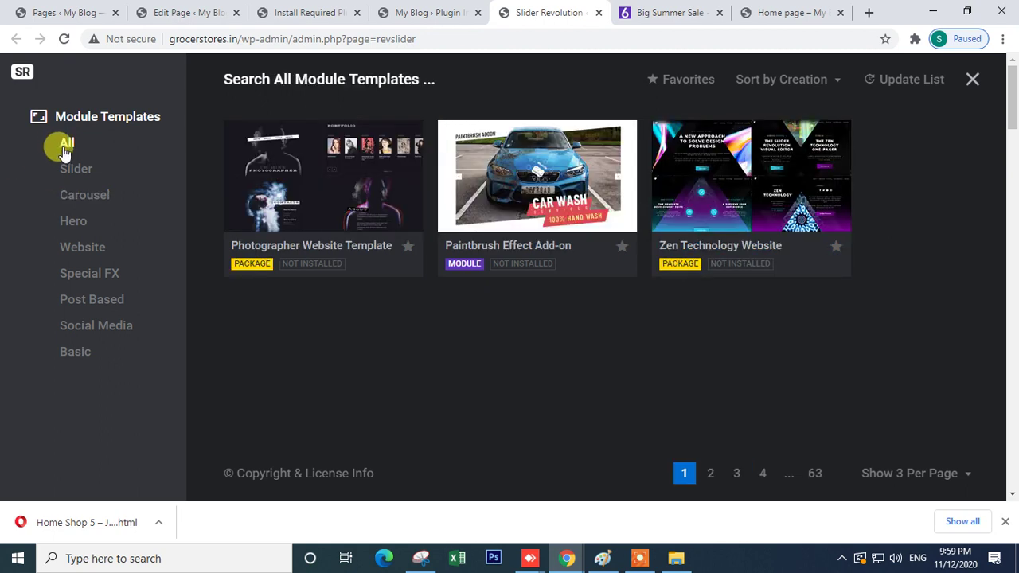
left_click(561, 178)
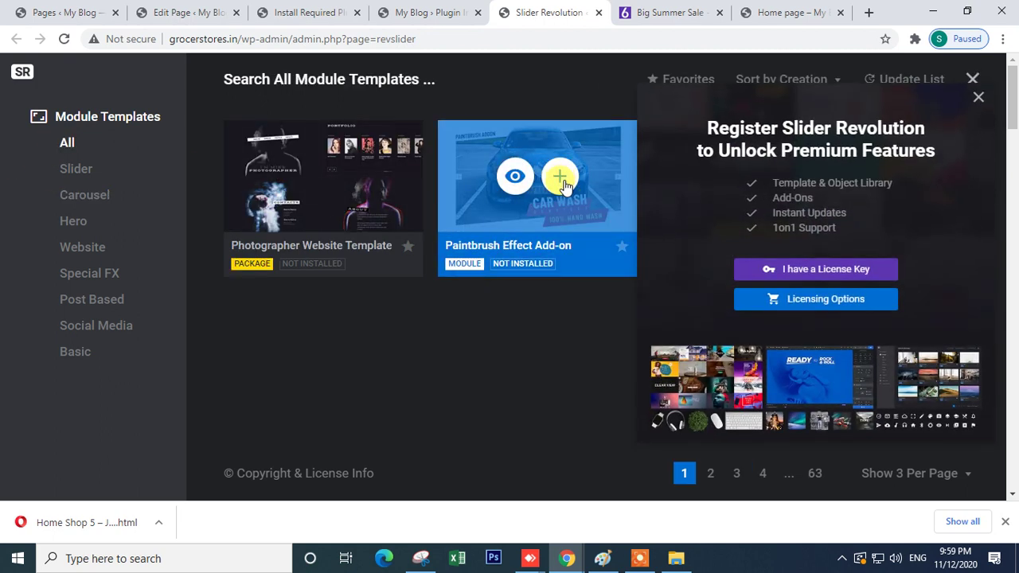
left_click(969, 82)
left_click(978, 98)
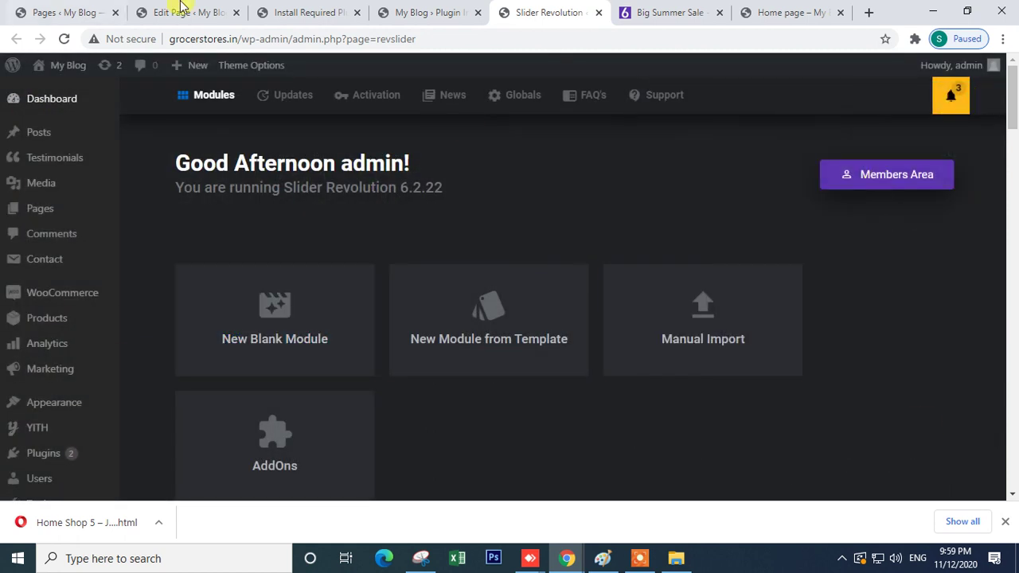
- Open Slider 4 in the module editor, then bring the Javenist Home Shop 5 demo window forward
scroll(244, 370, "down", 2)
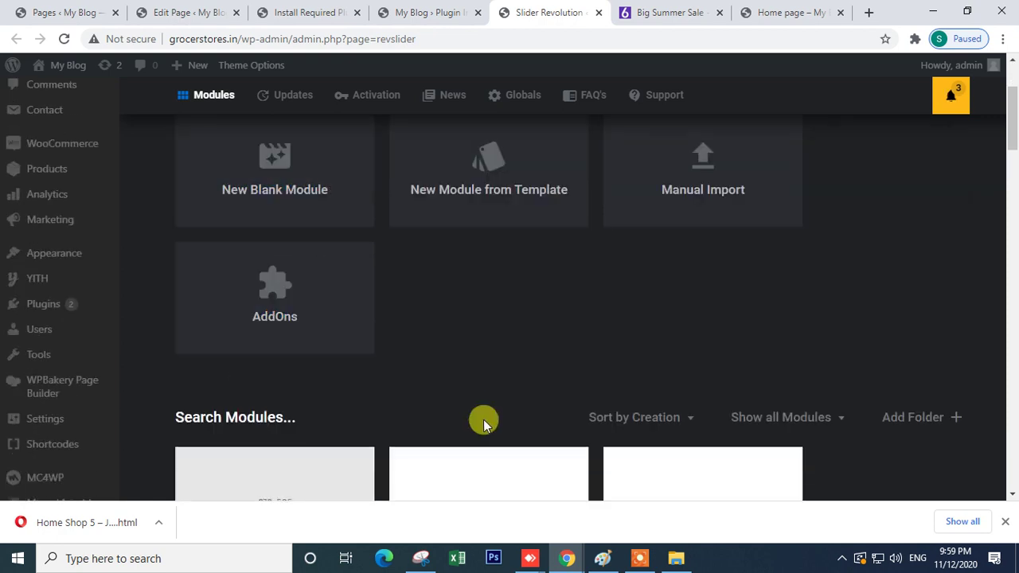
scroll(462, 406, "down", 4)
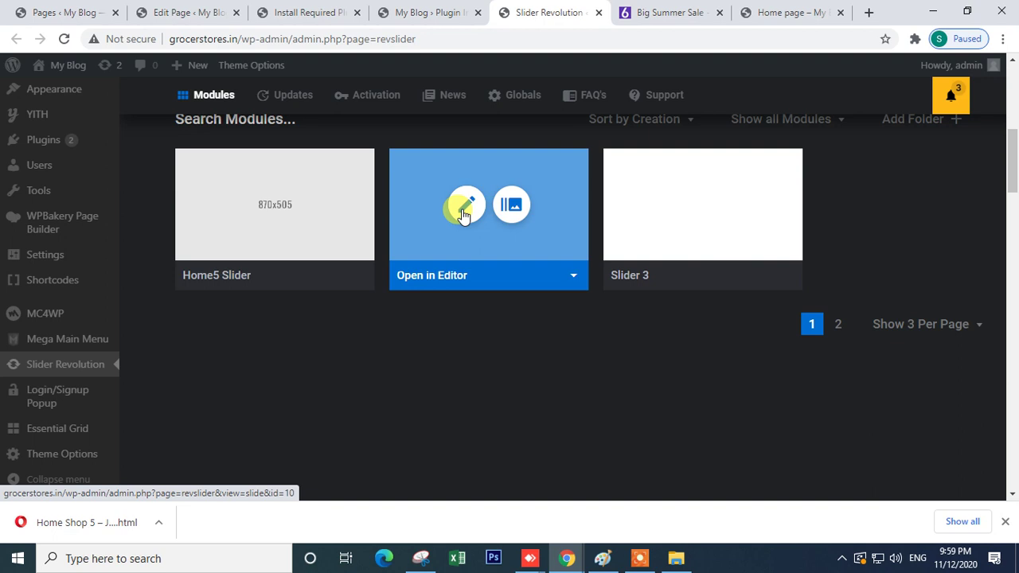
left_click(465, 211)
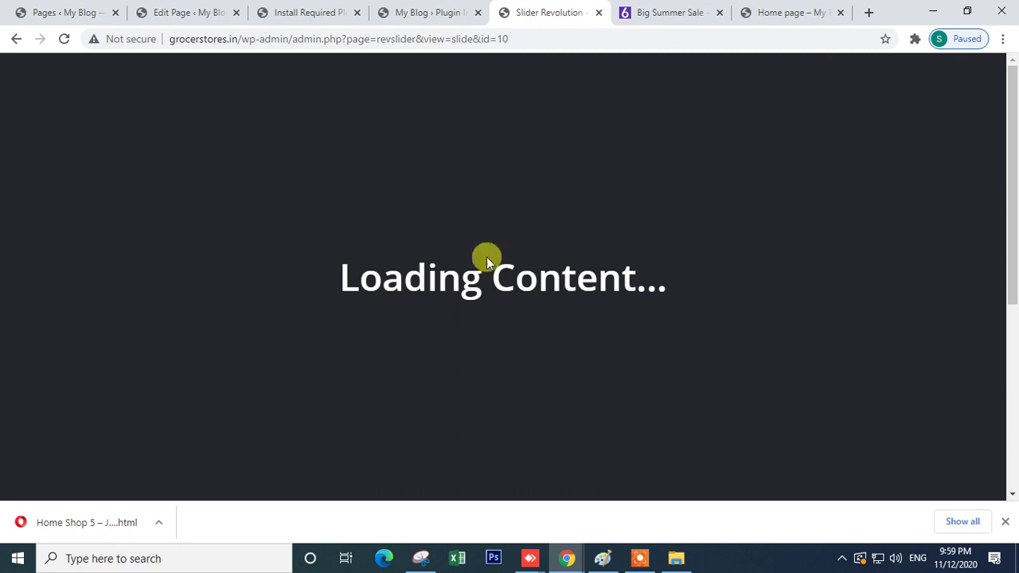
mouse_move(568, 557)
left_click(622, 518)
- Look over the Javenist hero banner, then switch back to the Slider 4 editor window
scroll(151, 334, "up", 15)
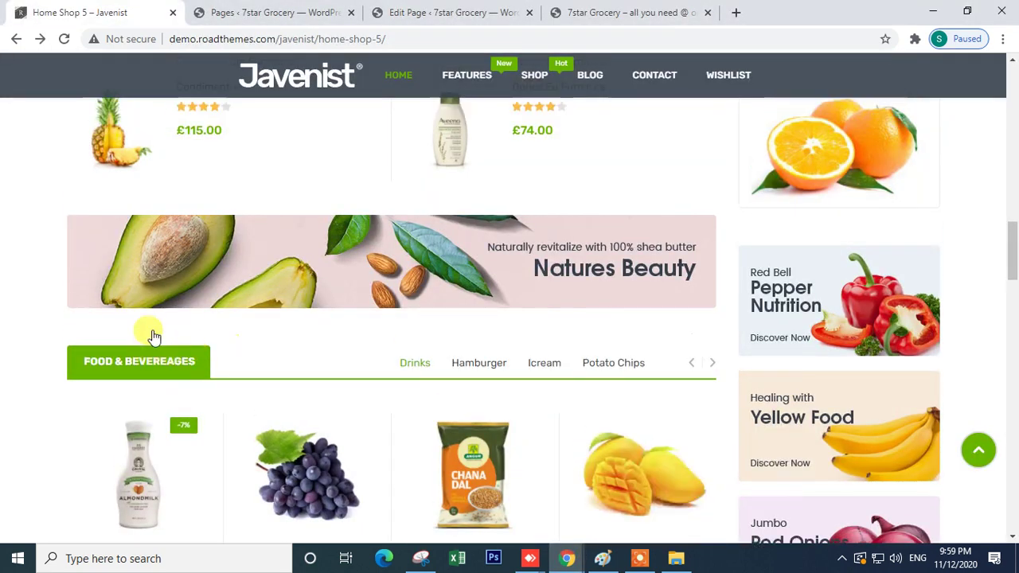
scroll(152, 332, "down", 5)
scroll(202, 306, "up", 4)
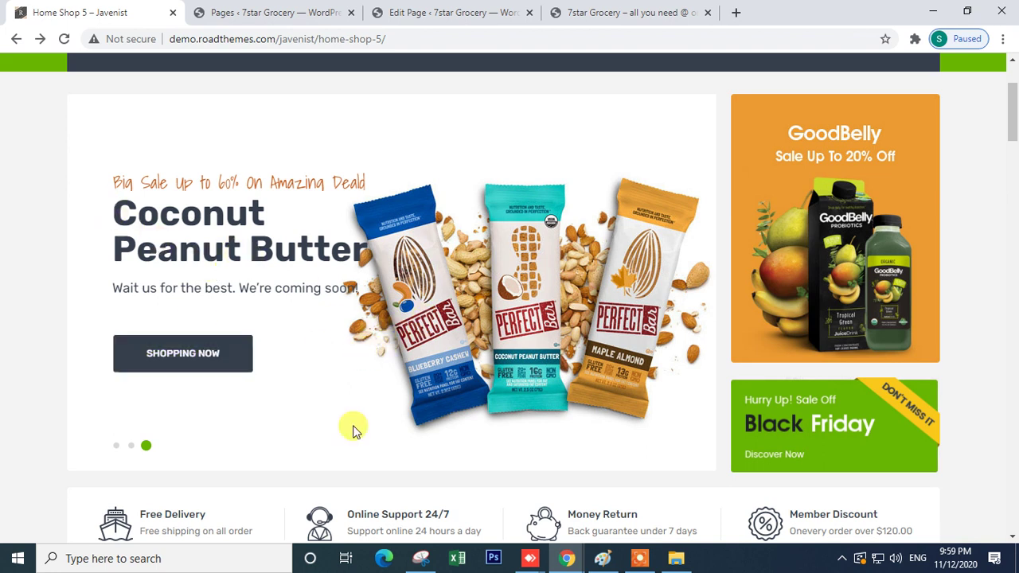
left_click(567, 558)
left_click(499, 514)
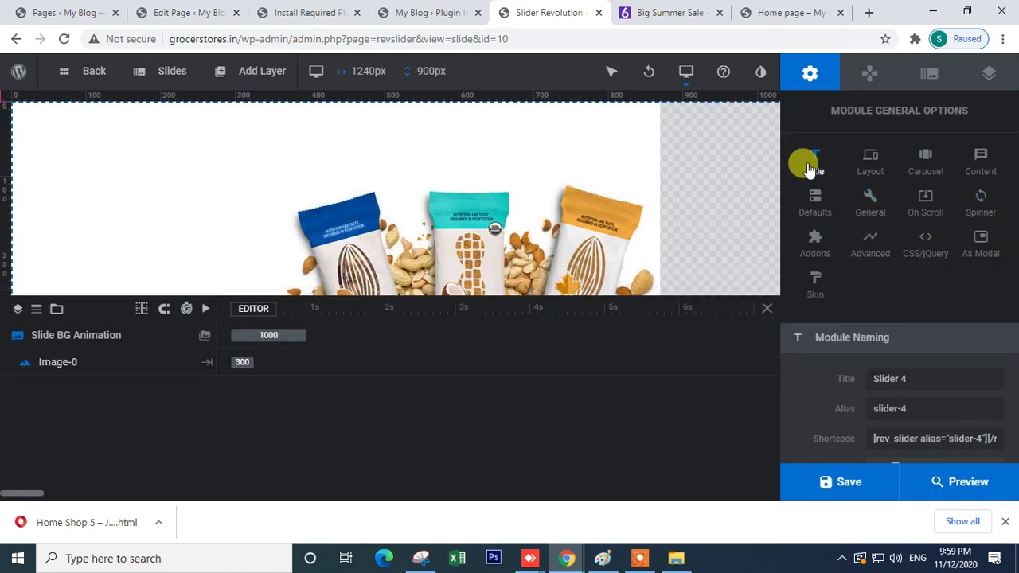
- Add a new text layer to the slide and replace its placeholder with random text
mouse_move(228, 78)
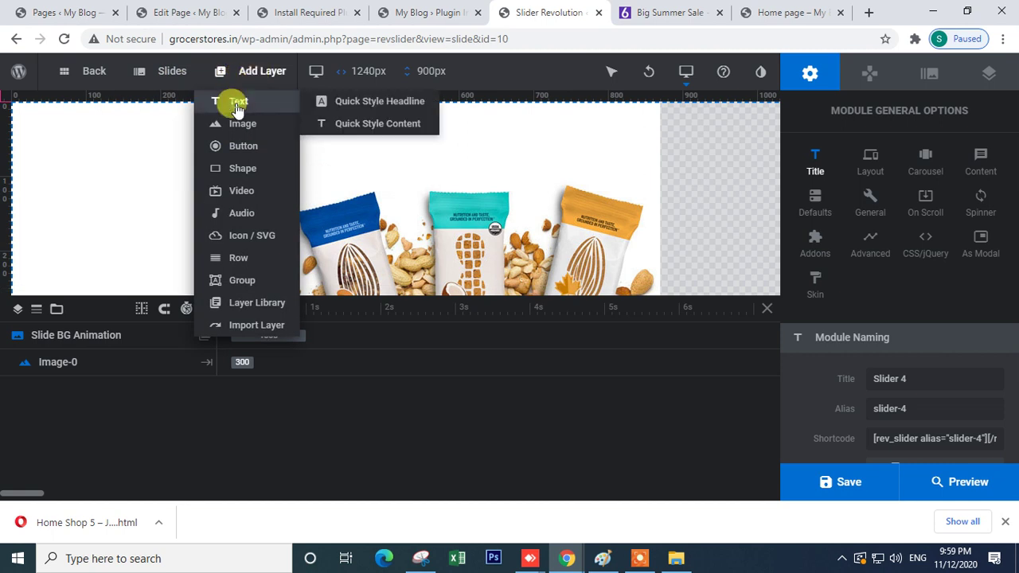
left_click(237, 107)
left_click(86, 143)
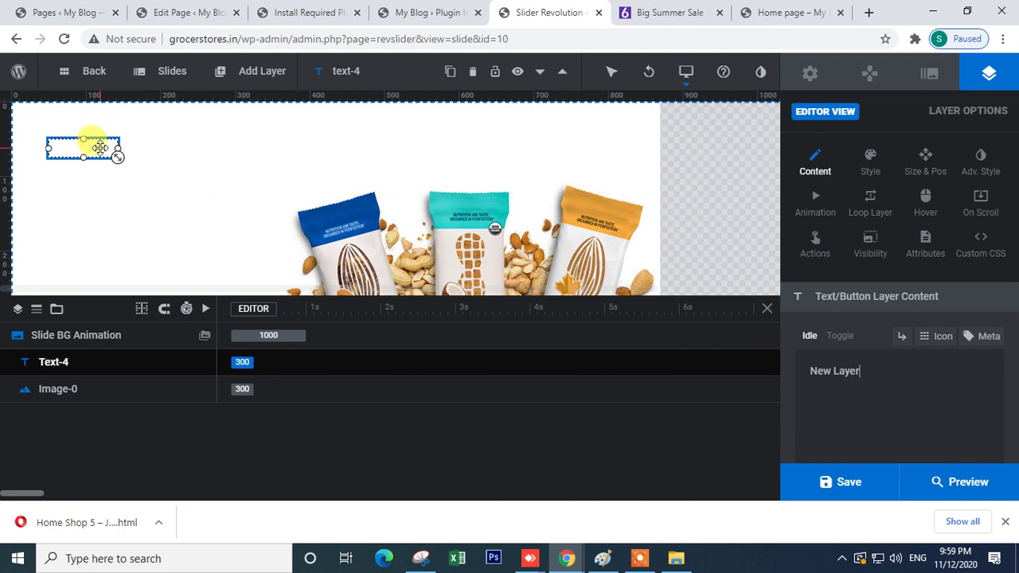
left_click_drag(895, 371, 786, 382)
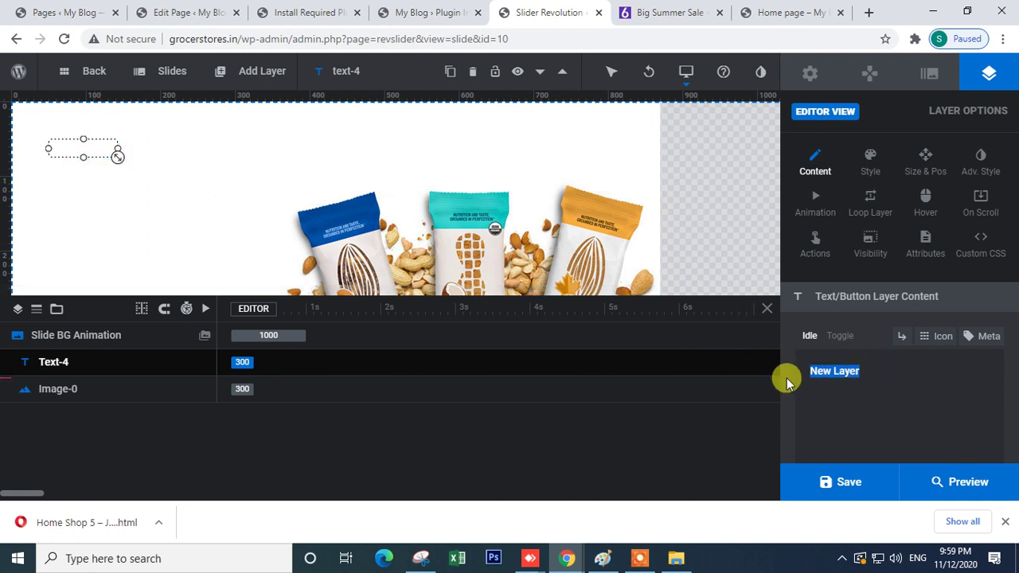
type("hjdfhjdfkldshfksdfklfhksdlfhksdlhf")
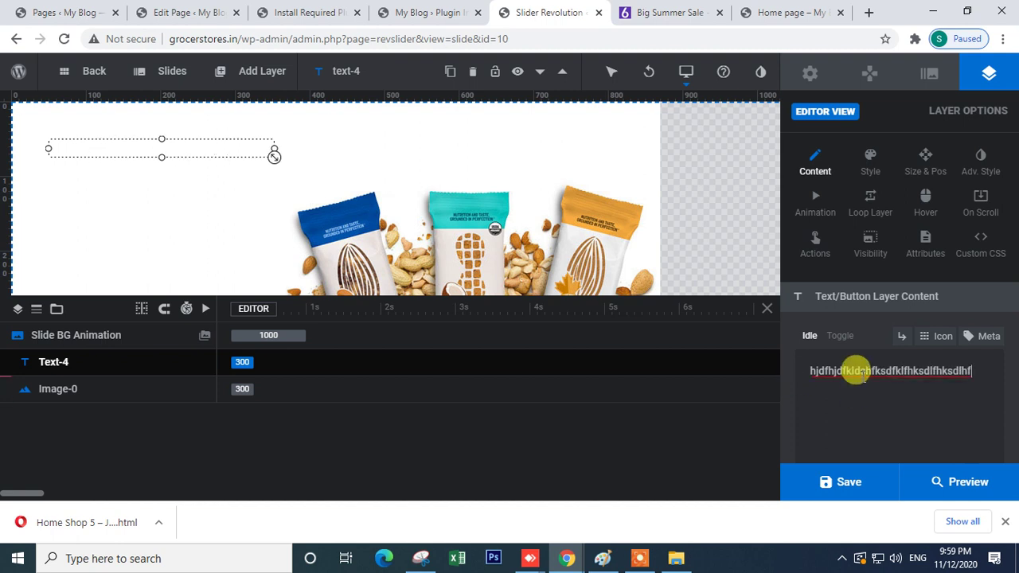
key("ctrl+a")
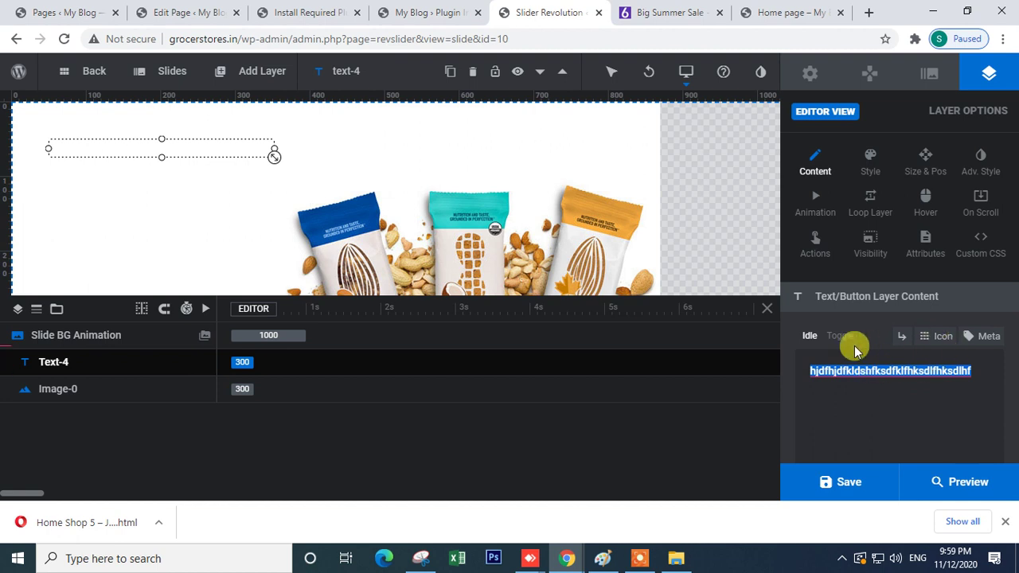
- In the layer's style settings, try yellow, green, black and light blue text colours
left_click(871, 172)
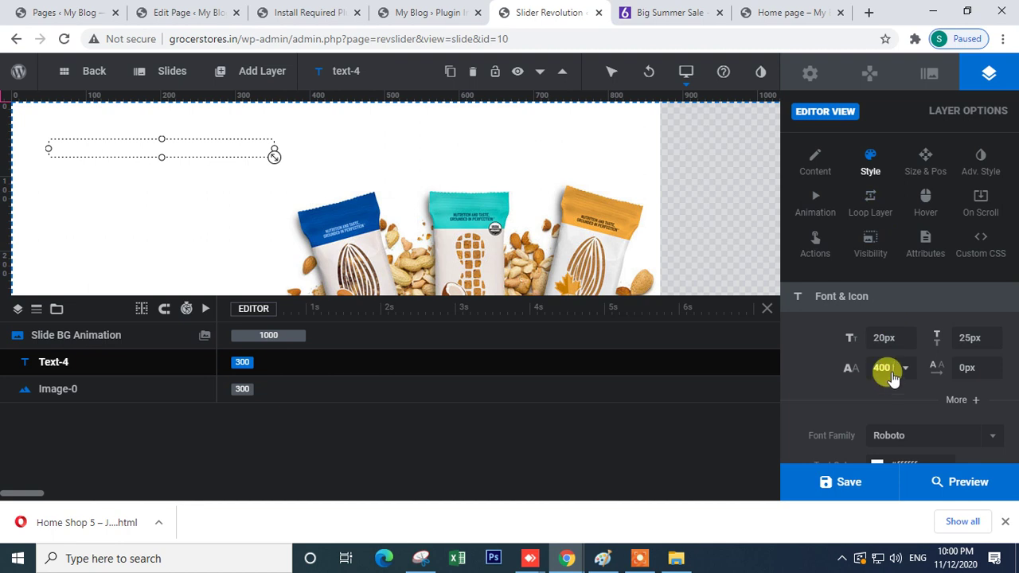
scroll(935, 404, "down", 2)
scroll(880, 353, "down", 2)
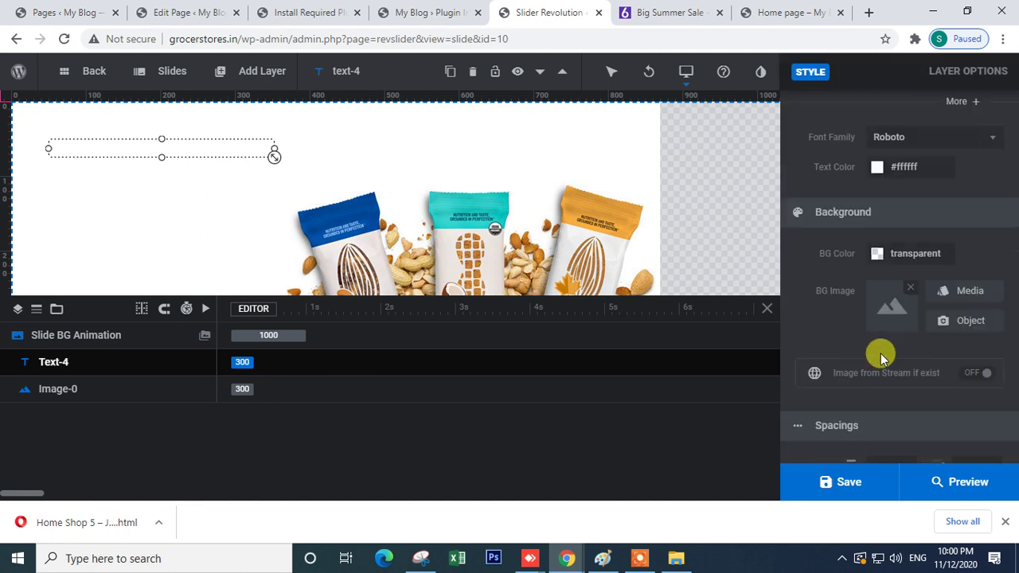
left_click(890, 169)
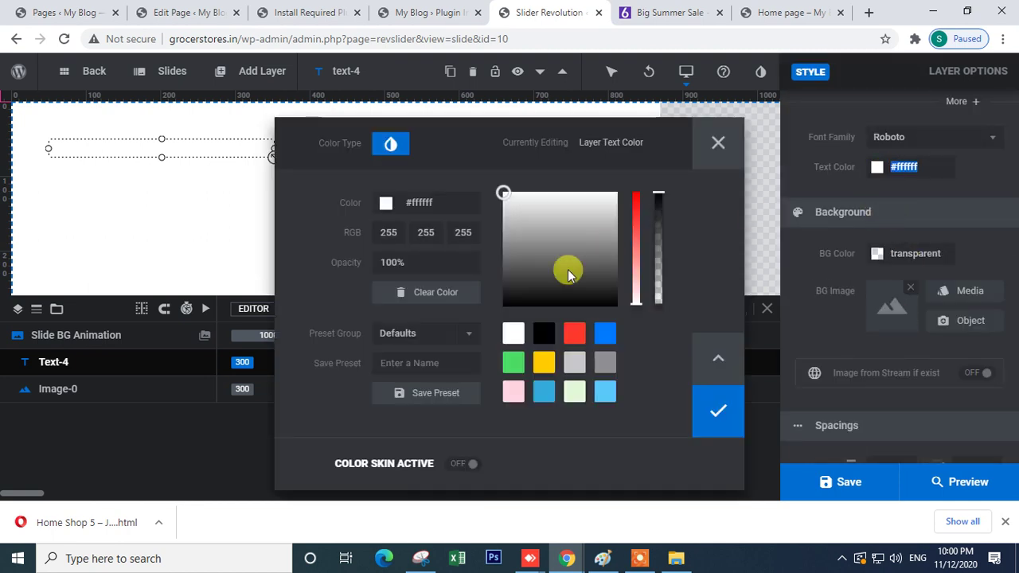
left_click(543, 363)
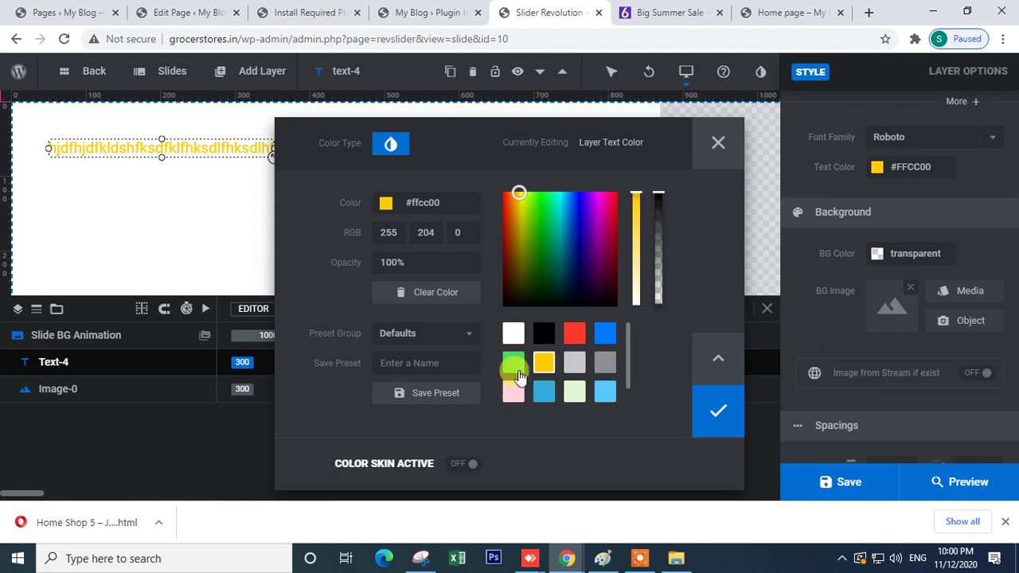
left_click(515, 363)
left_click(544, 334)
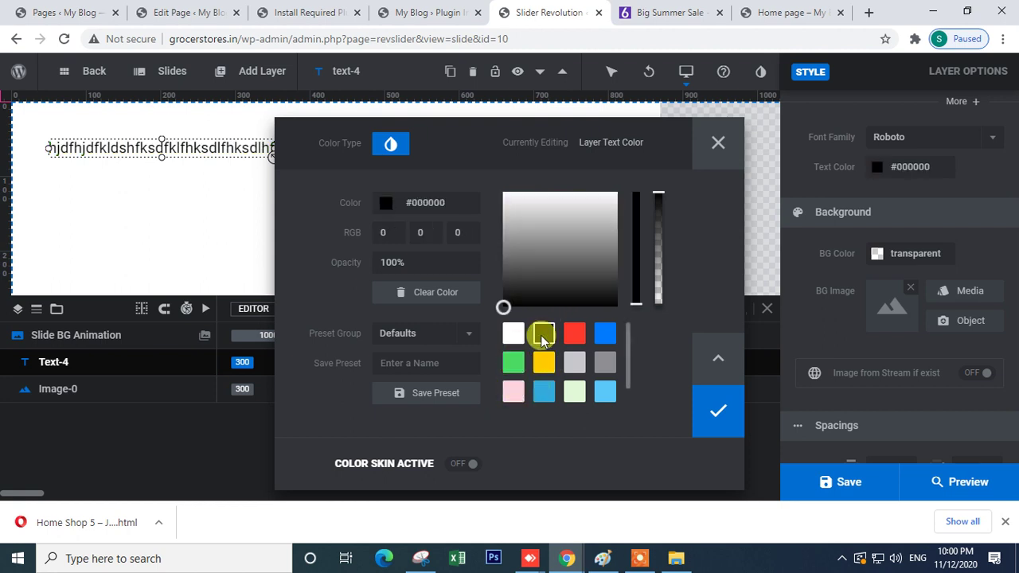
left_click(544, 391)
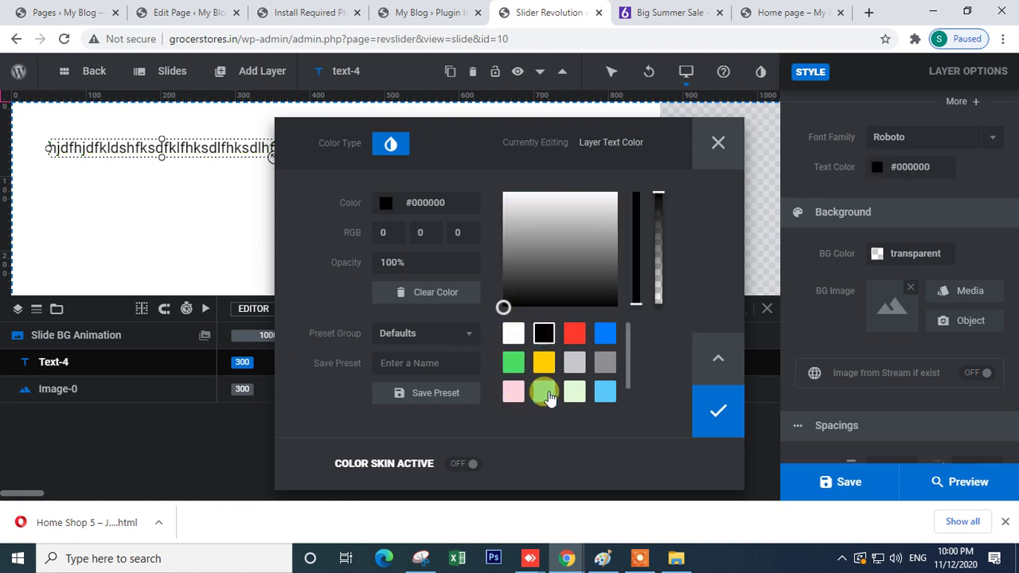
- Set the text colour to black (#000000) under the Custom preset group and apply it
left_click(545, 337)
left_click(422, 339)
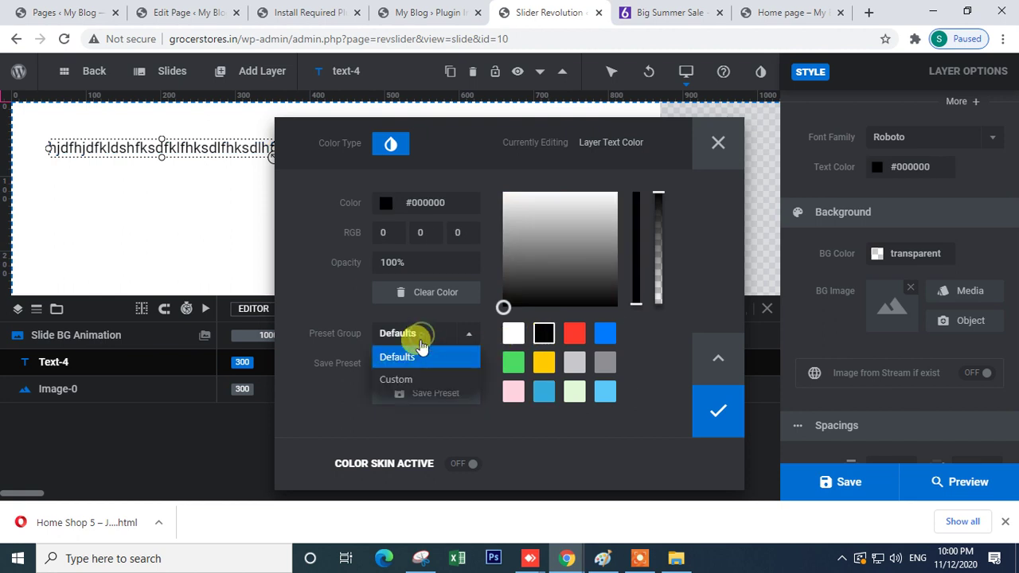
left_click(405, 369)
left_click(410, 362)
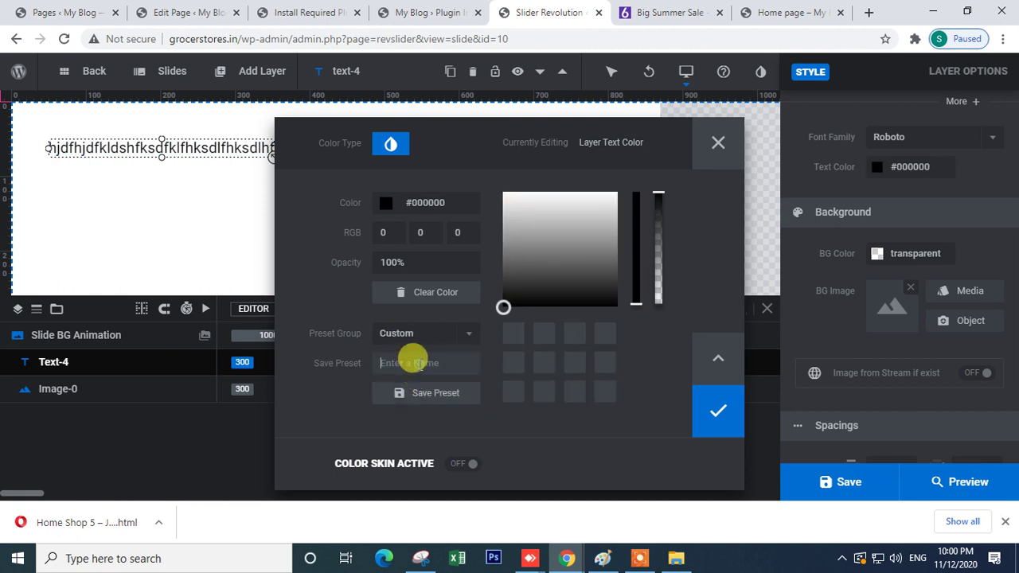
left_click(703, 419)
- Review the text layer's Size & Pos settings and its IN and OUT animation keyframes
scroll(905, 302, "up", 5)
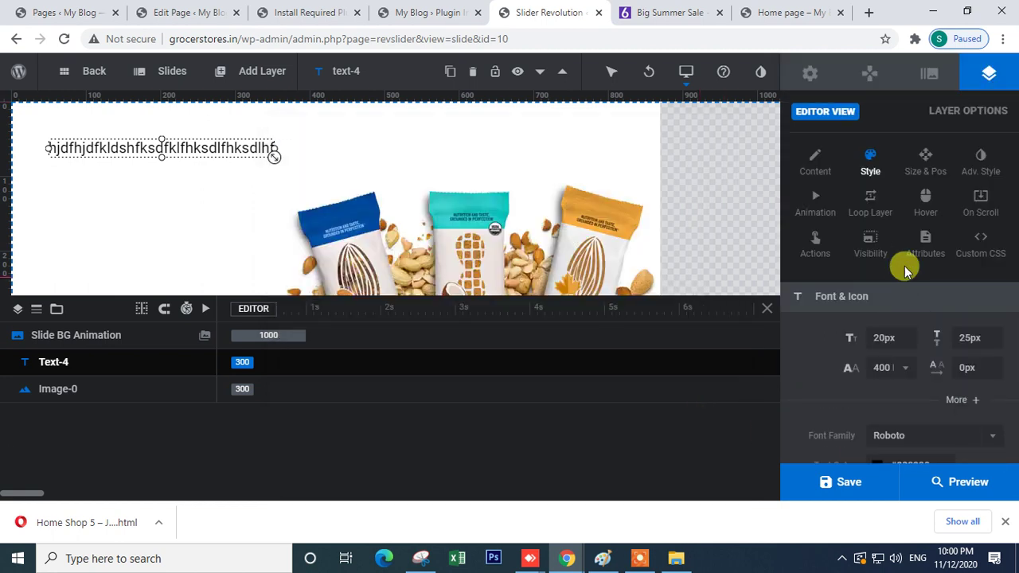
left_click(923, 165)
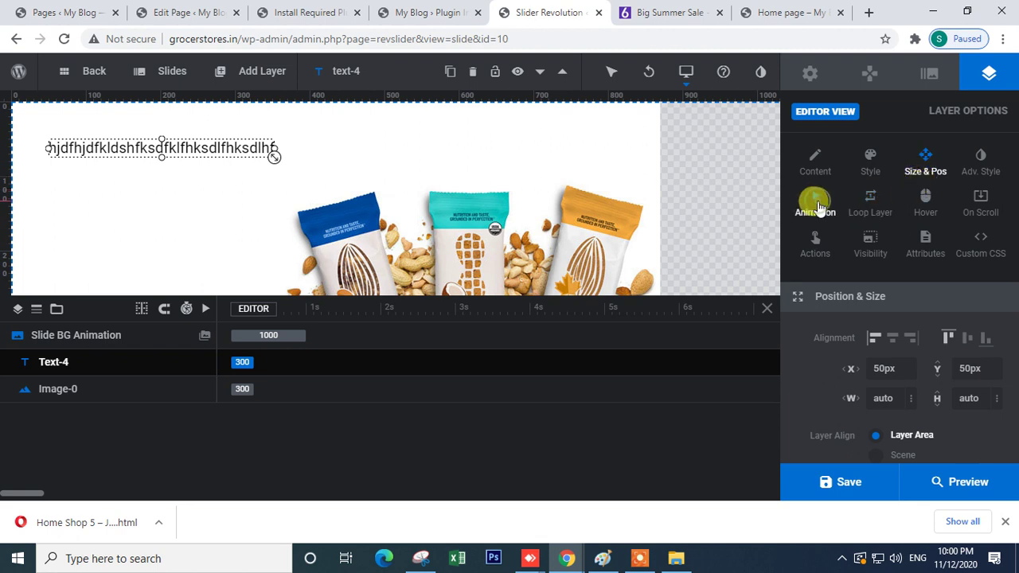
left_click(816, 204)
scroll(912, 347, "down", 2)
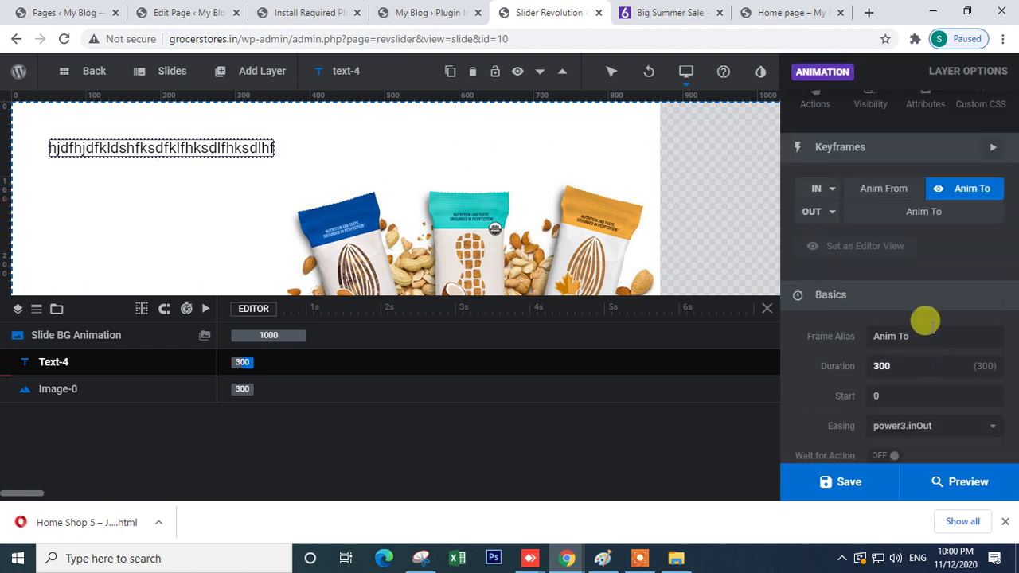
left_click(967, 197)
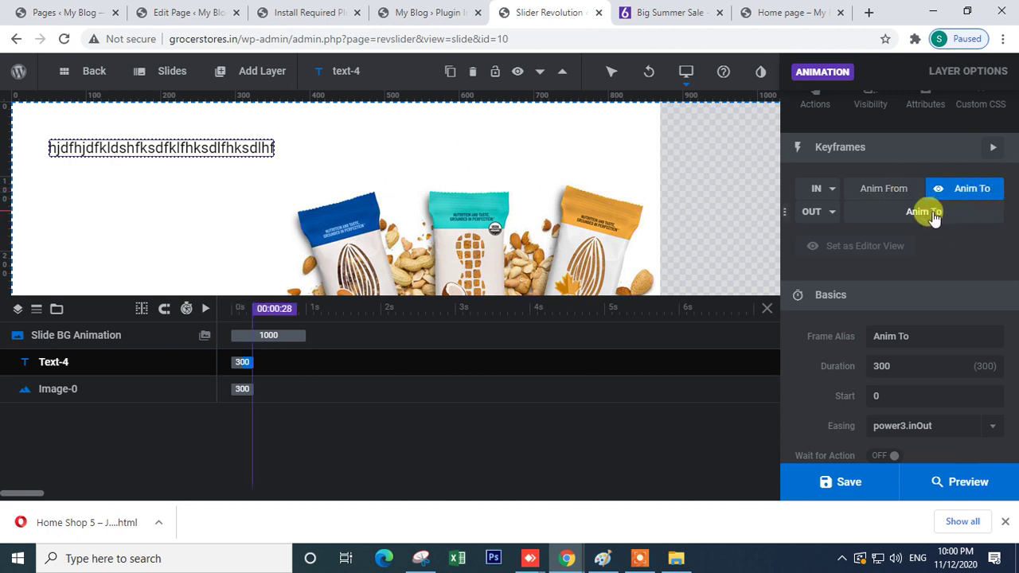
left_click(932, 213)
left_click(987, 193)
- Select the Image-0 product image layer and bring up its Loop Layer animation settings
left_click(195, 155)
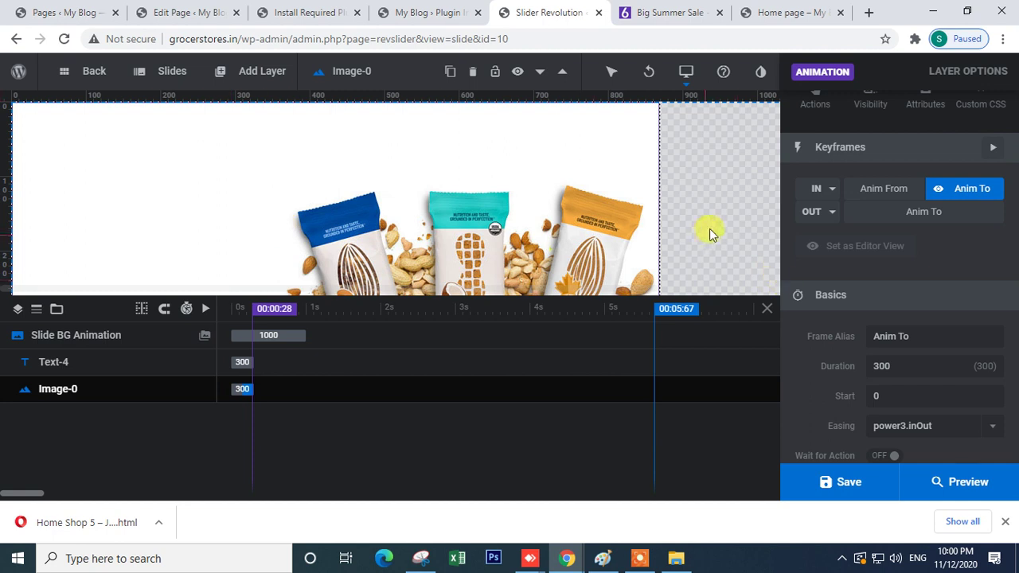
left_click(710, 228)
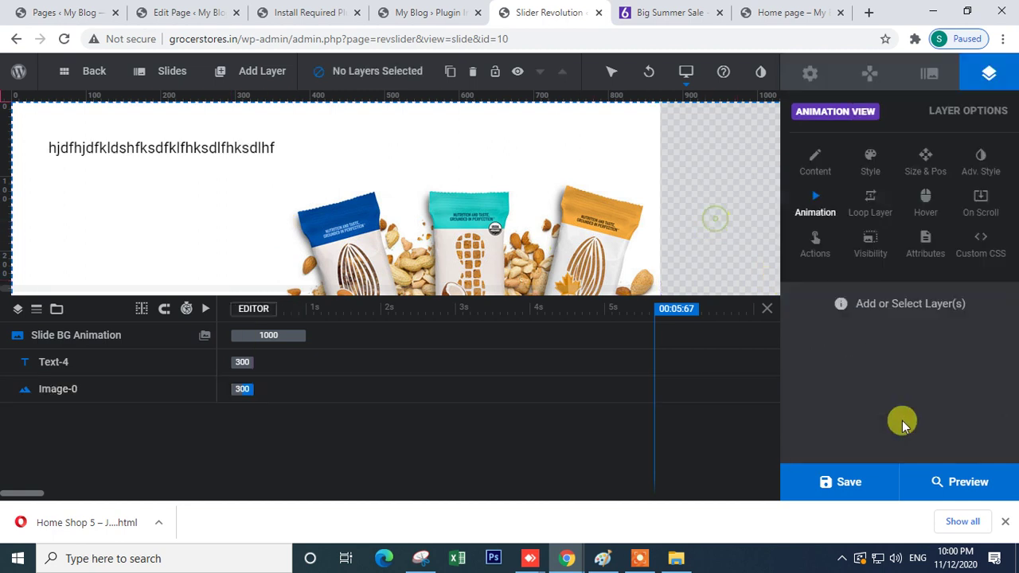
left_click(231, 142)
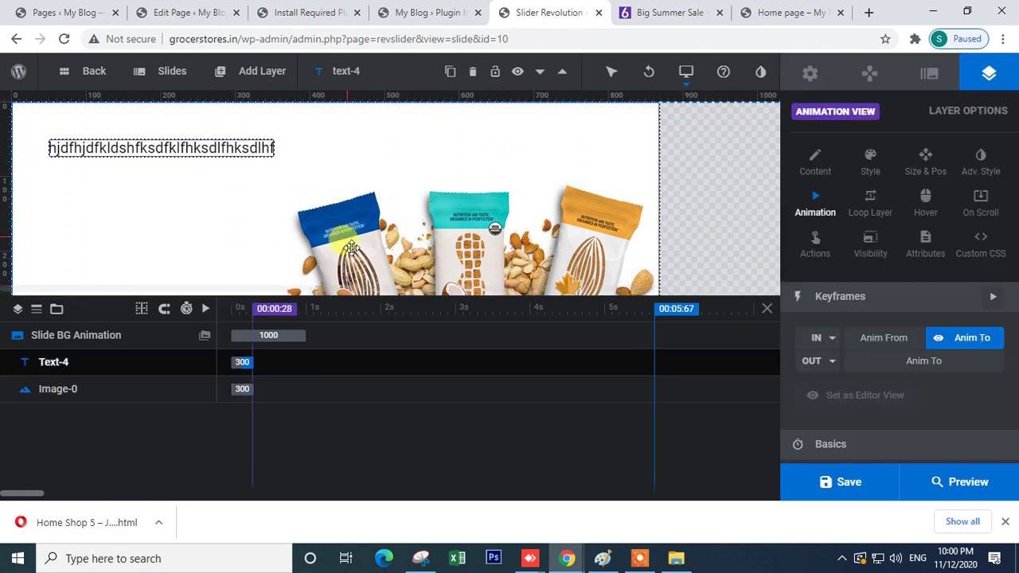
left_click(238, 159)
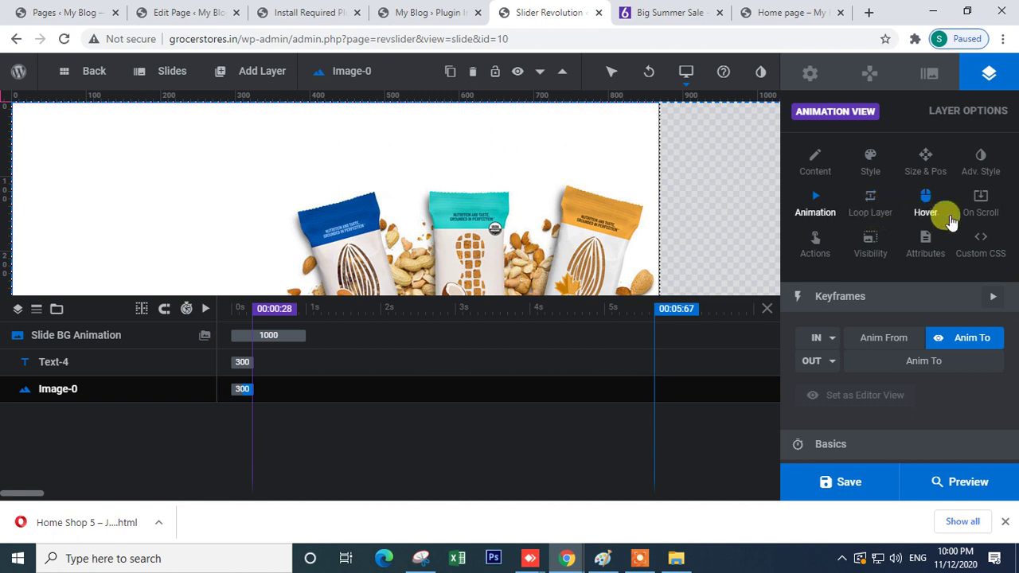
left_click(920, 211)
left_click(871, 212)
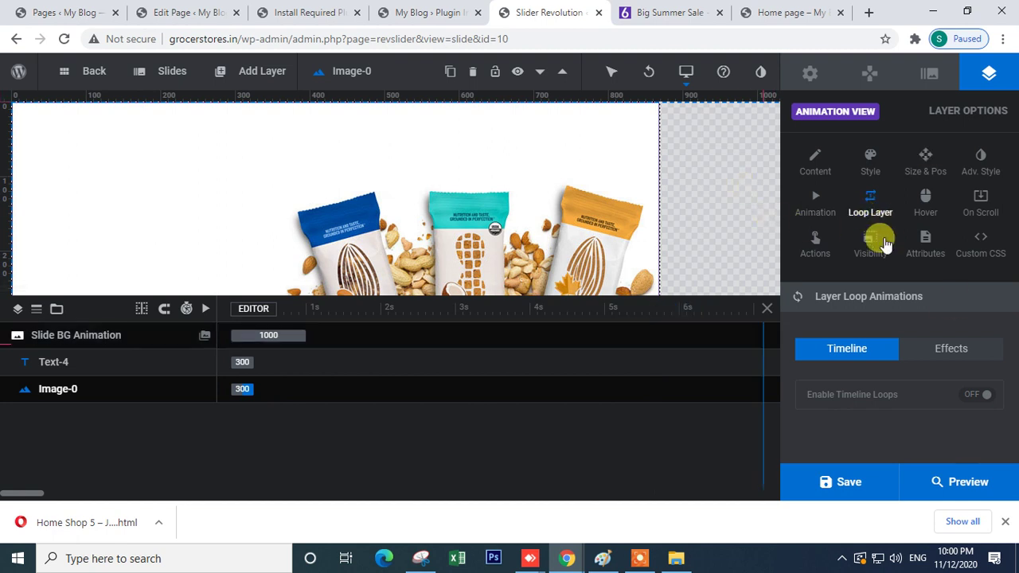
- Close the Big Summer Sale tab and go back to the Install Required Plugins page
left_click(432, 13)
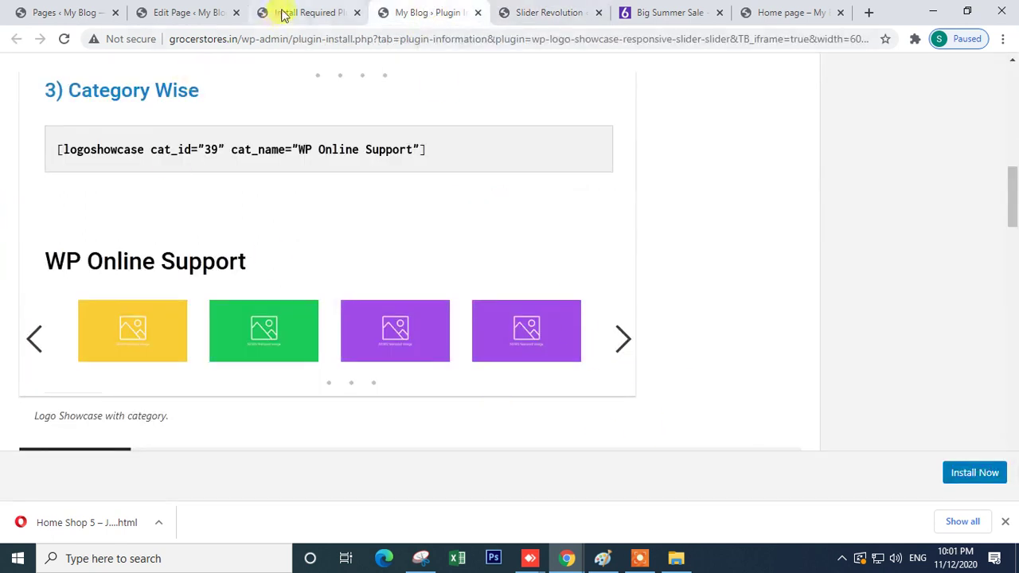
left_click(303, 13)
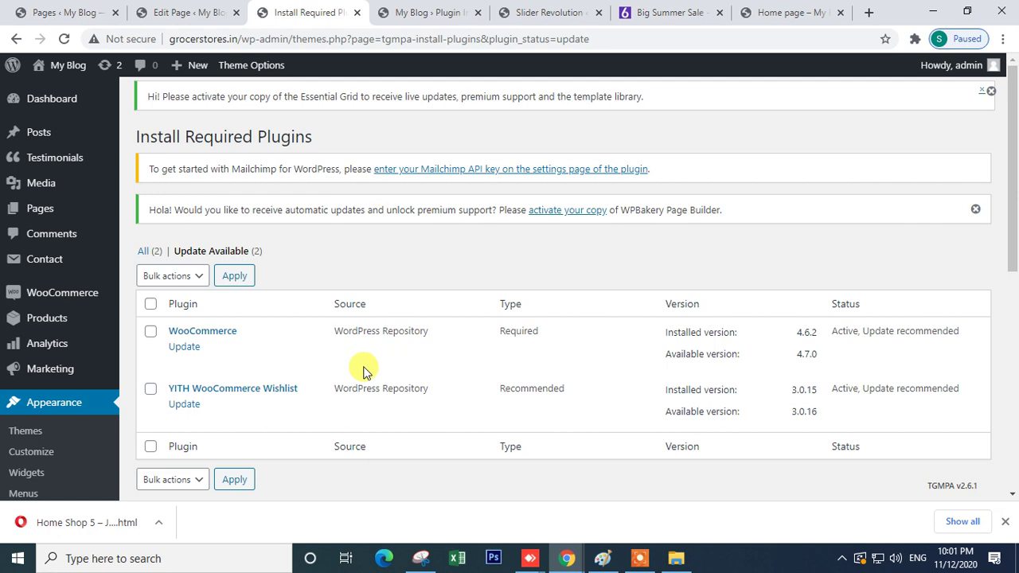
left_click(654, 9)
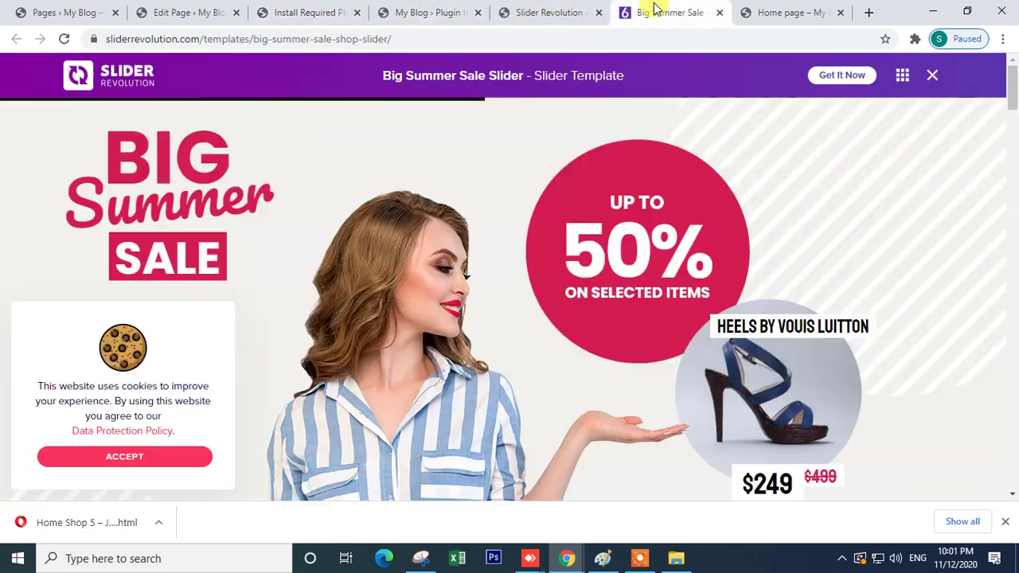
left_click(559, 8)
left_click(658, 11)
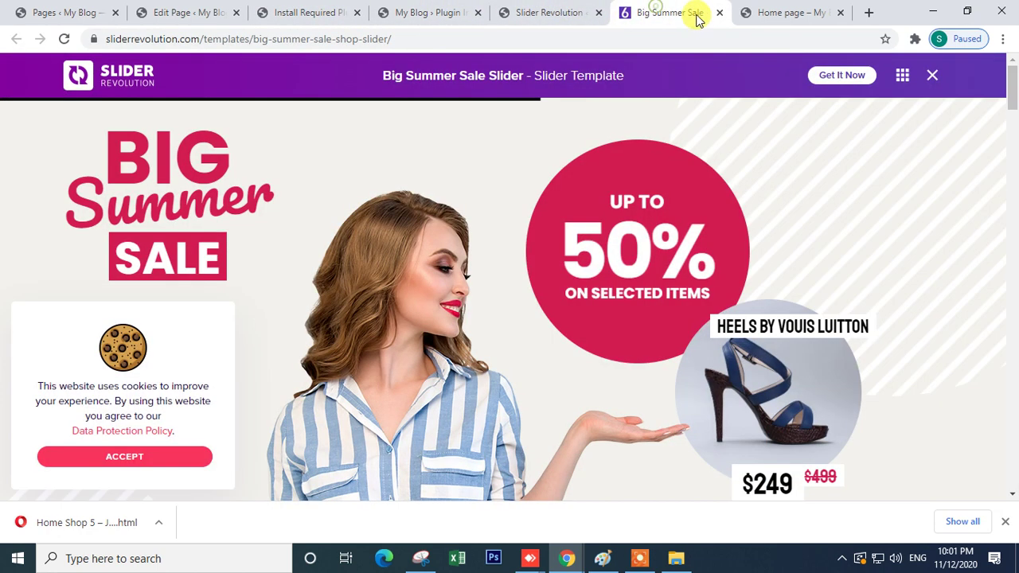
left_click(718, 13)
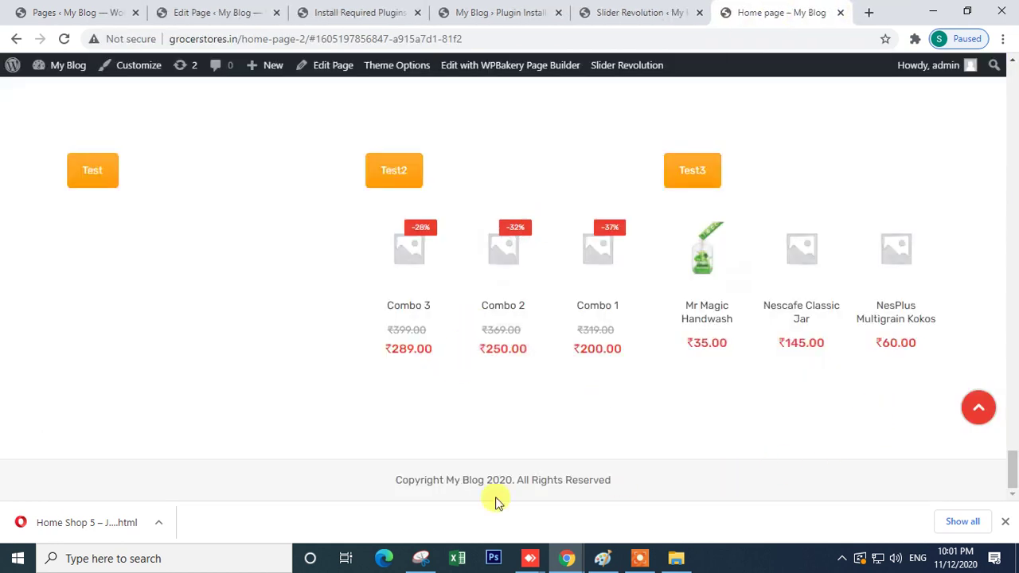
left_click(356, 12)
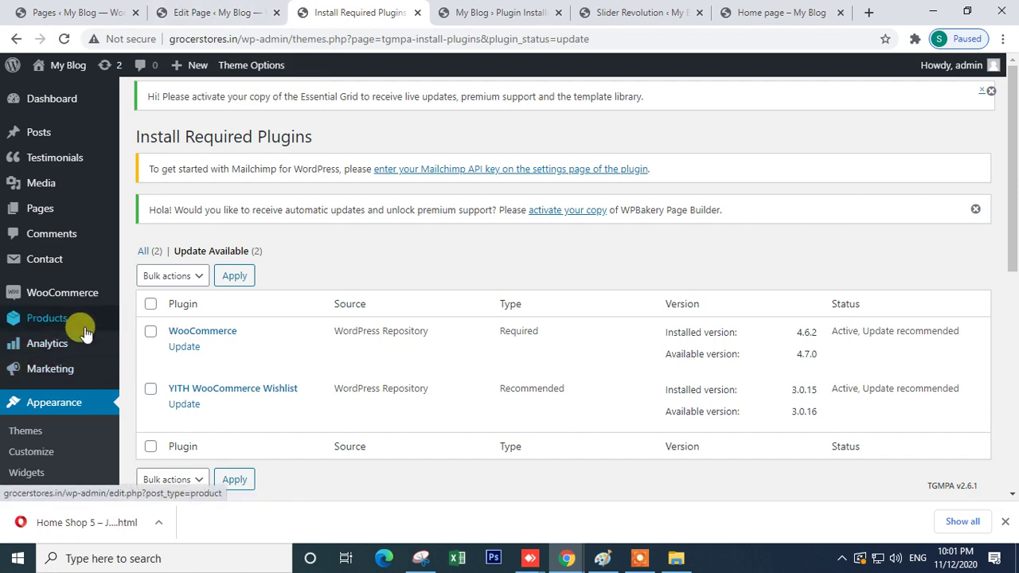
scroll(76, 343, "down", 5)
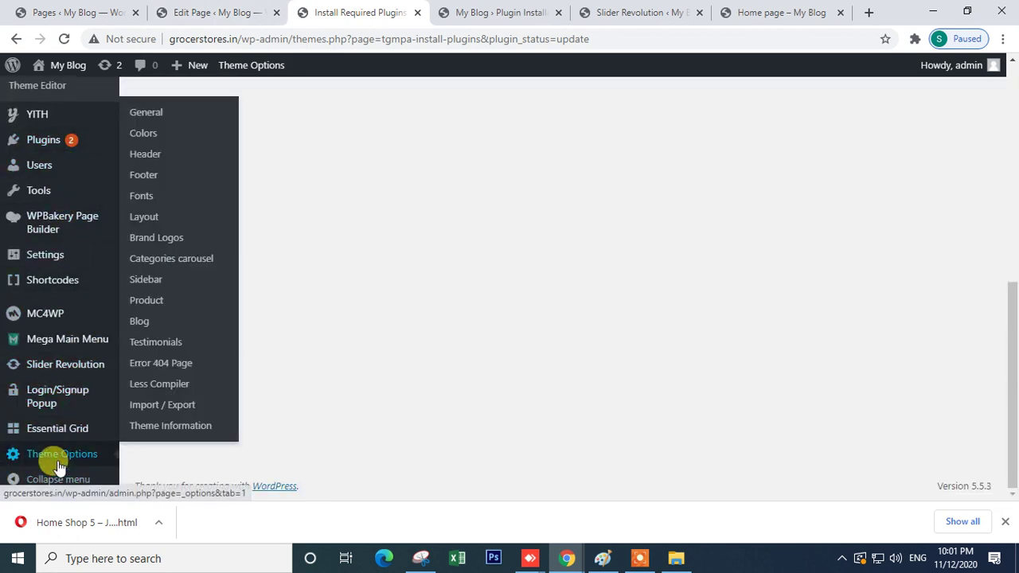
- Go to Theme Options > Brand Logos and view its auto scroll, scroll amount and logos settings
mouse_move(60, 456)
left_click(171, 245)
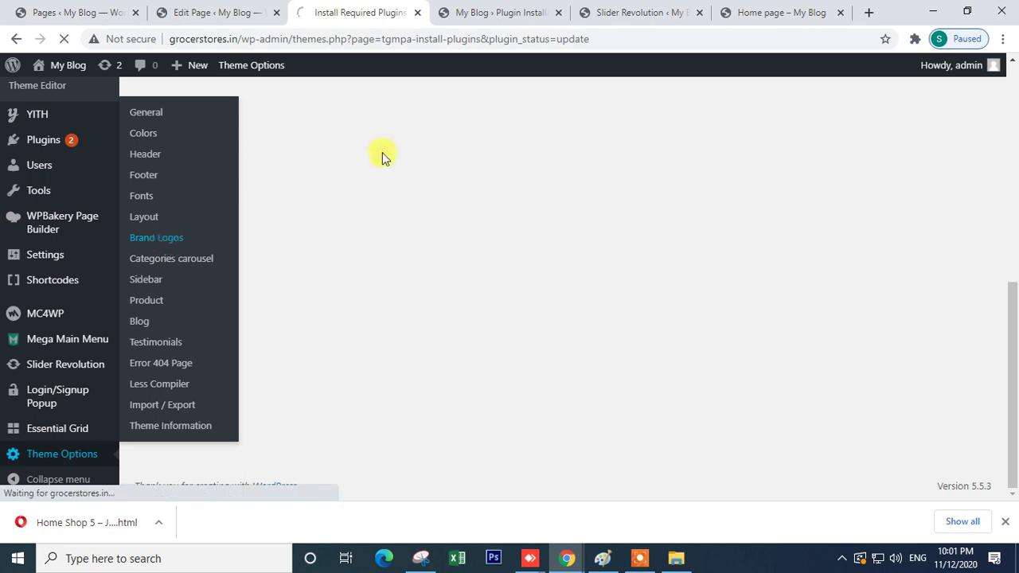
left_click(749, 12)
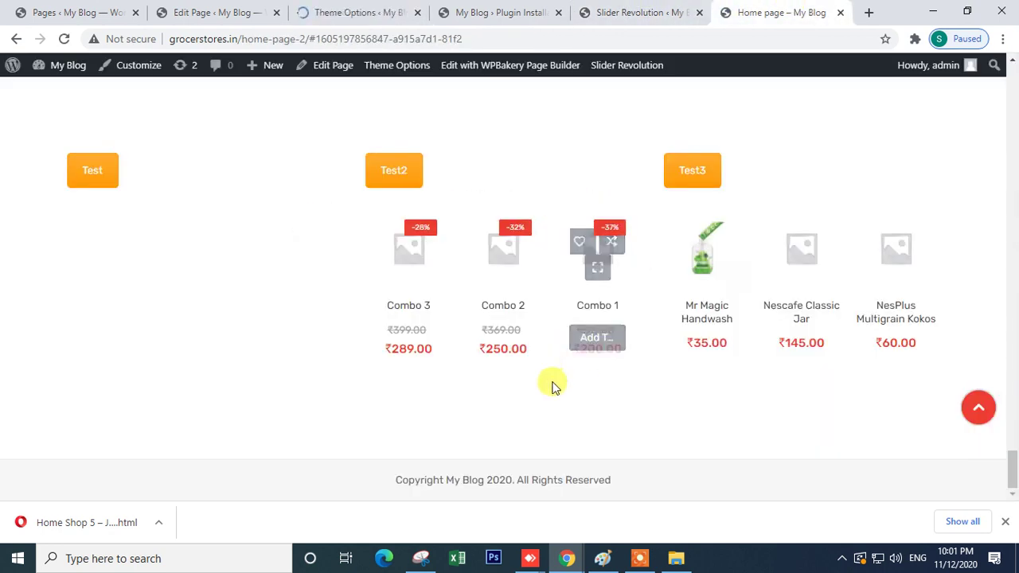
scroll(552, 387, "up", 3)
scroll(517, 406, "down", 3)
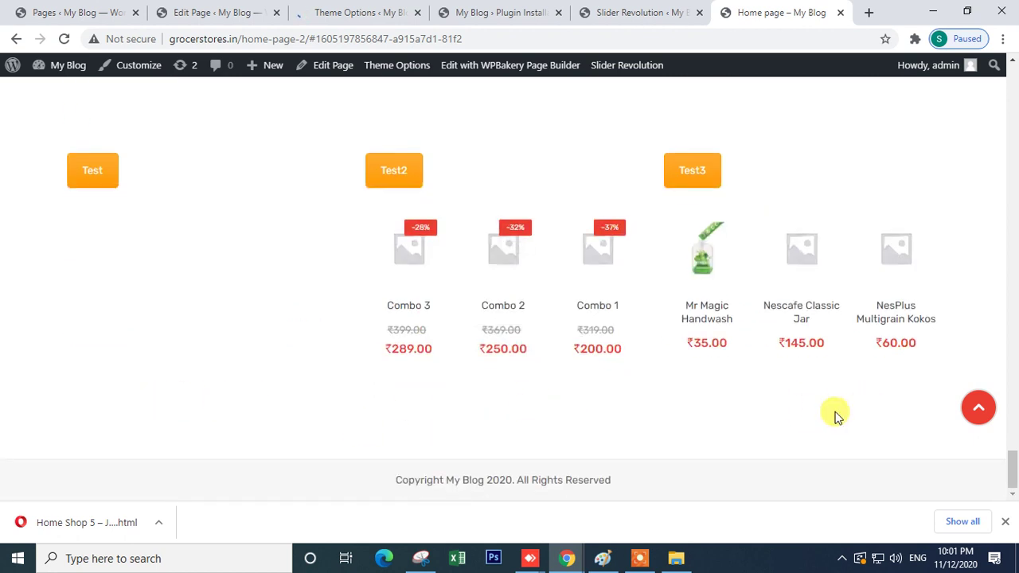
left_click(354, 12)
scroll(394, 339, "down", 4)
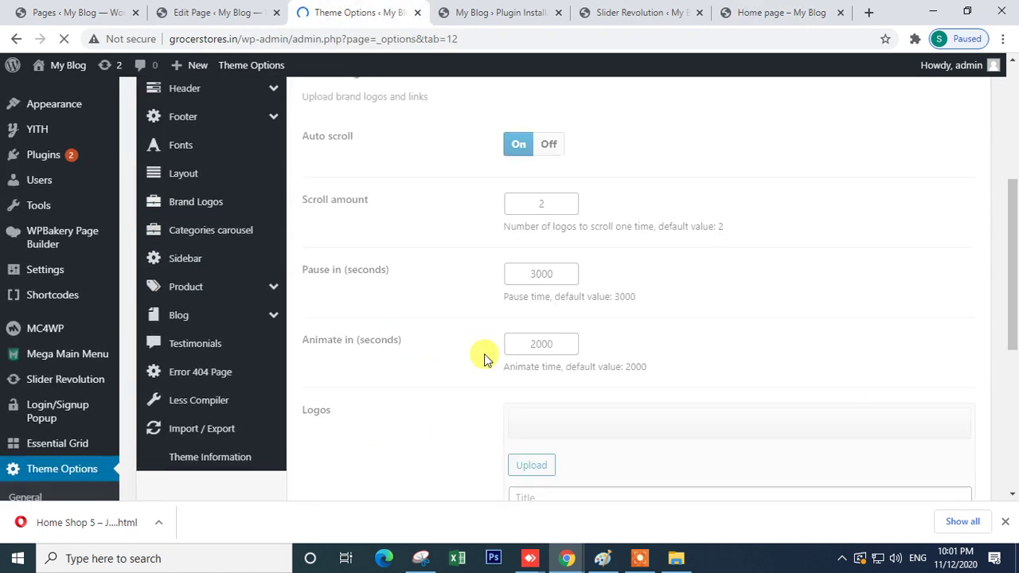
- Expand the first logo slide and pick the vegetable image from the Media Library
scroll(473, 368, "down", 1)
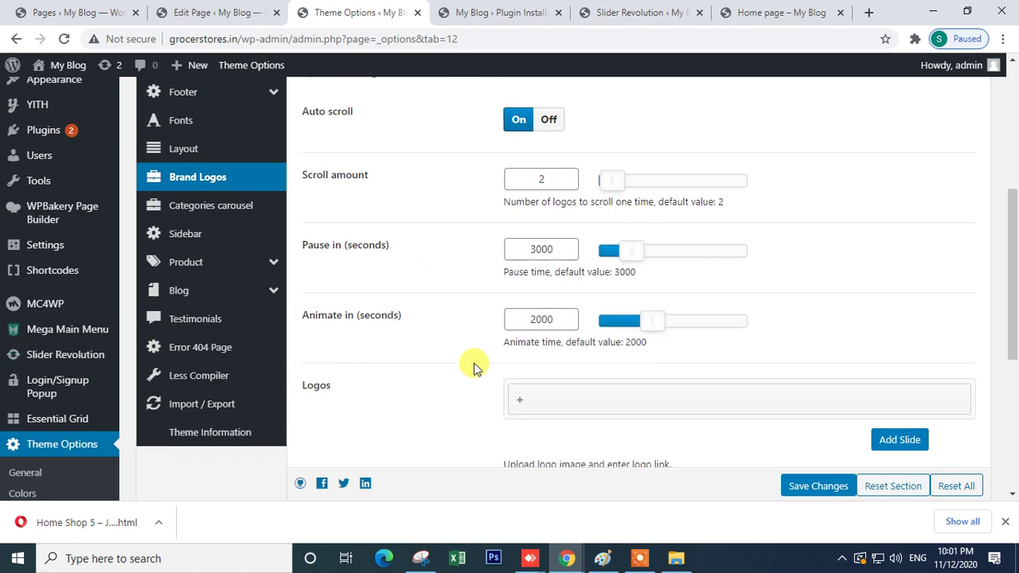
scroll(474, 368, "down", 2)
left_click(524, 278)
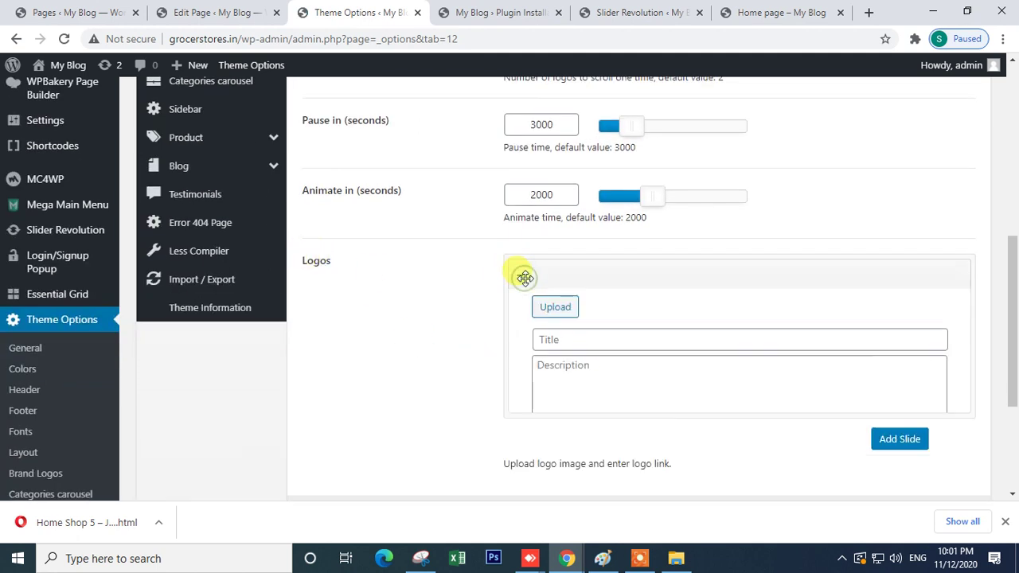
left_click(555, 314)
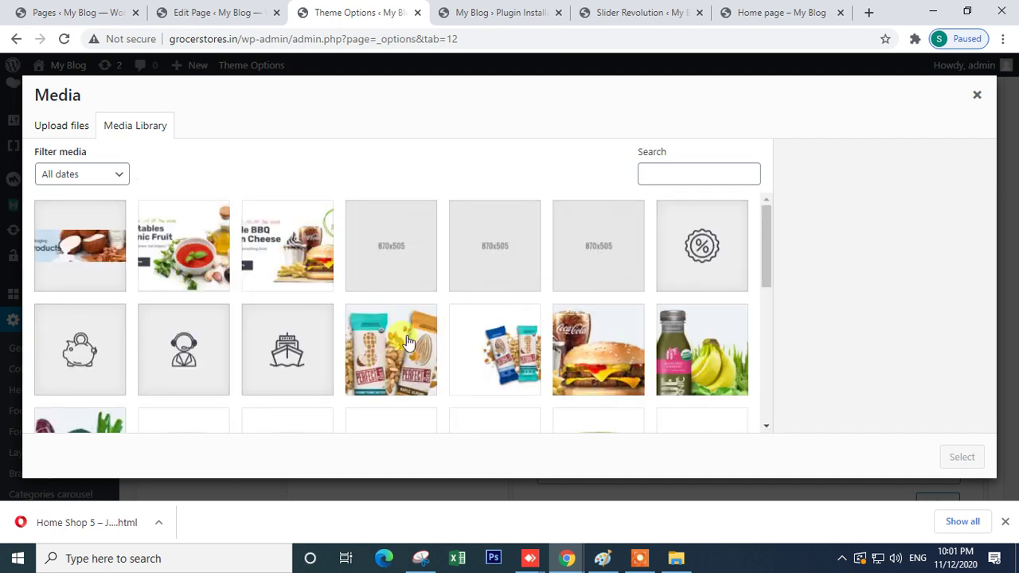
left_click(709, 249)
left_click(75, 354)
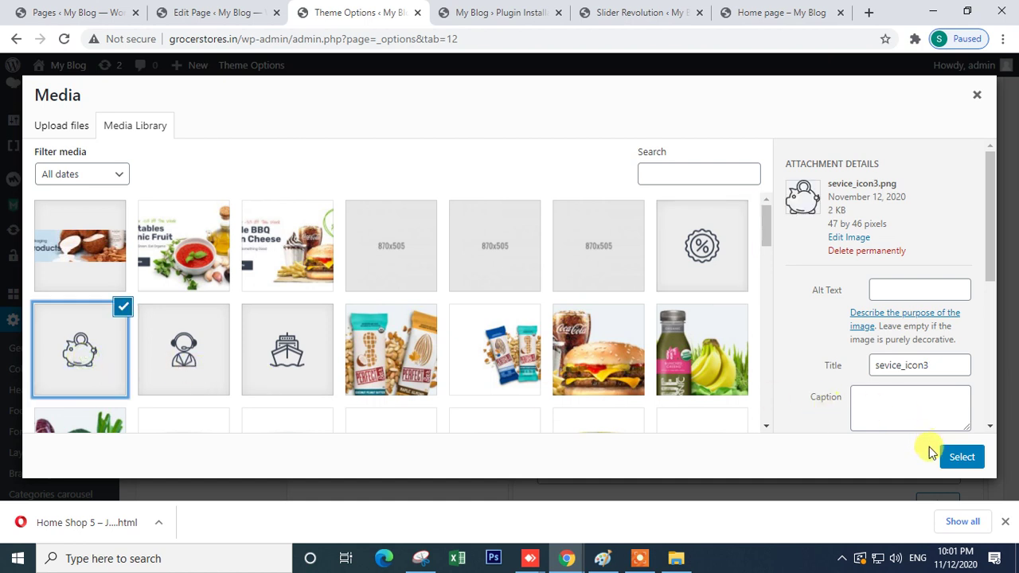
scroll(371, 352, "down", 3)
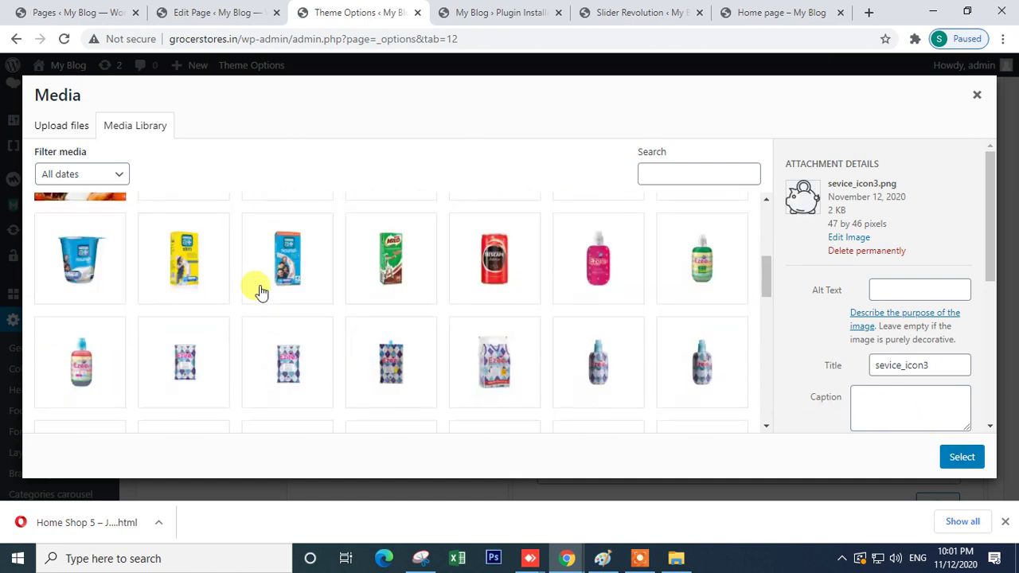
scroll(275, 295, "up", 2)
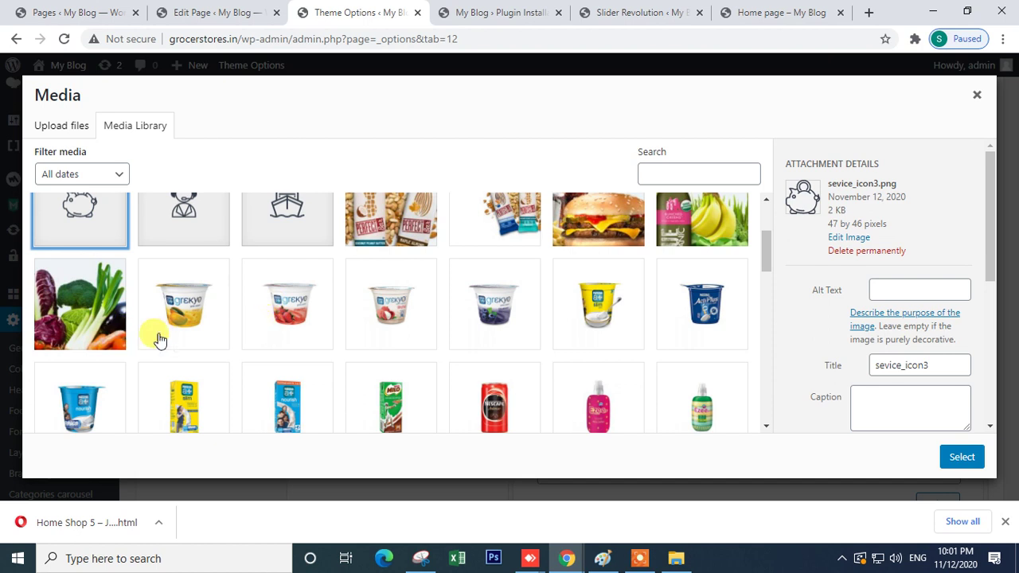
left_click(91, 334)
- Insert the vegetable image as the first logo and give it the title "t"
left_click(960, 459)
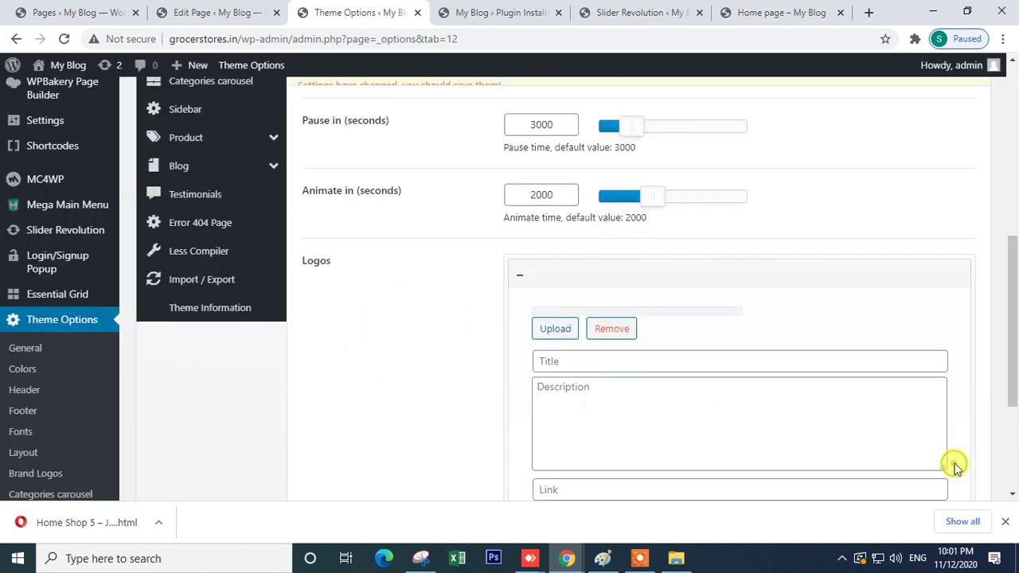
scroll(617, 371, "down", 2)
left_click(556, 335)
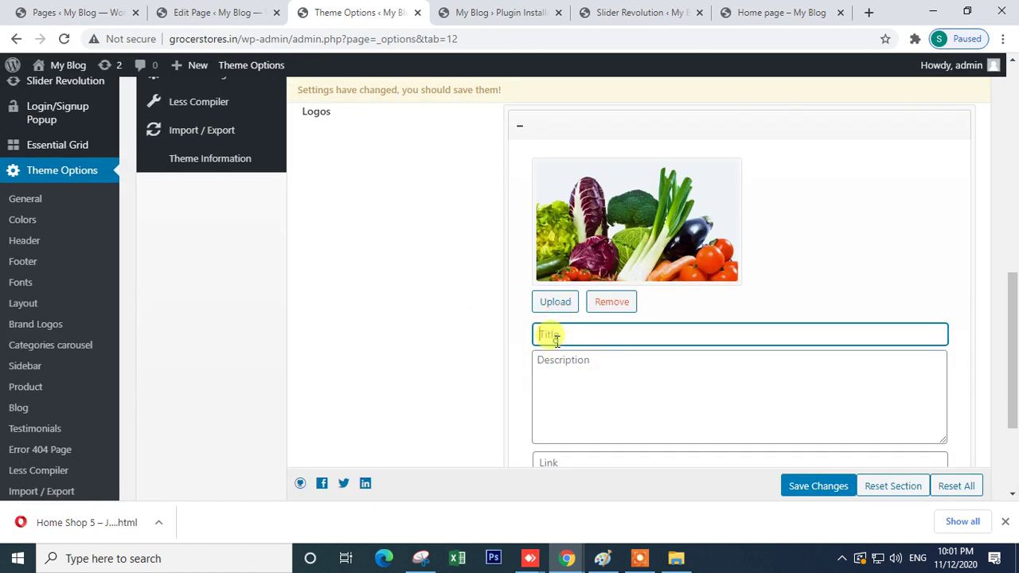
left_click(557, 356)
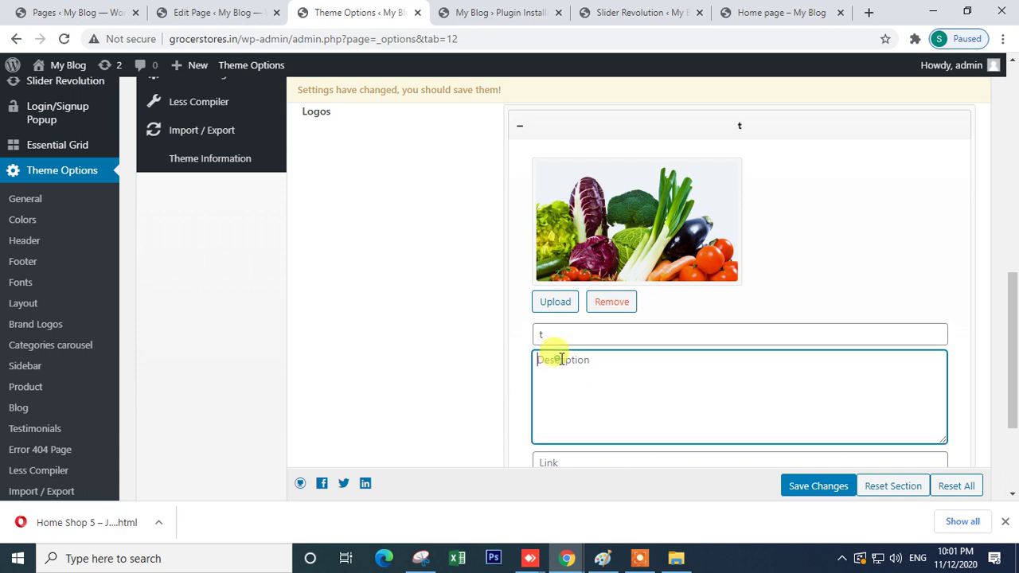
scroll(756, 425, "down", 2)
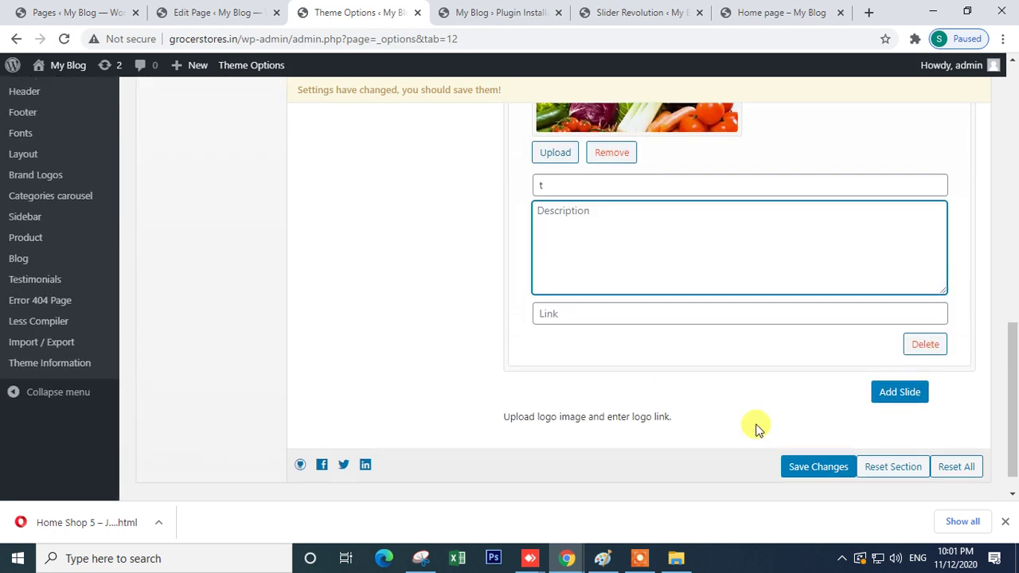
- Add a second logo slide with the burger image
left_click(900, 392)
scroll(627, 315, "up", 1)
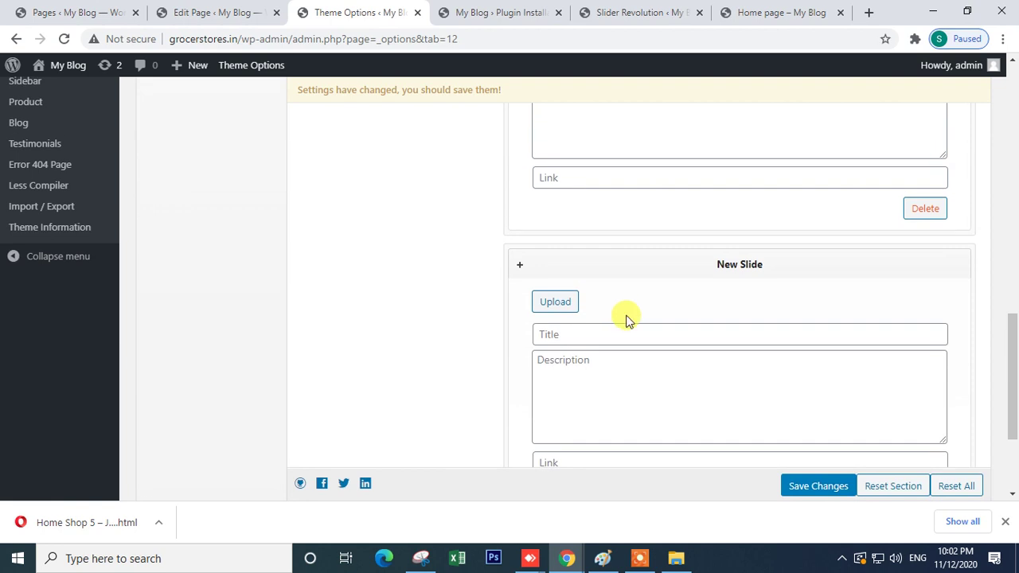
scroll(625, 318, "up", 5)
scroll(626, 318, "down", 5)
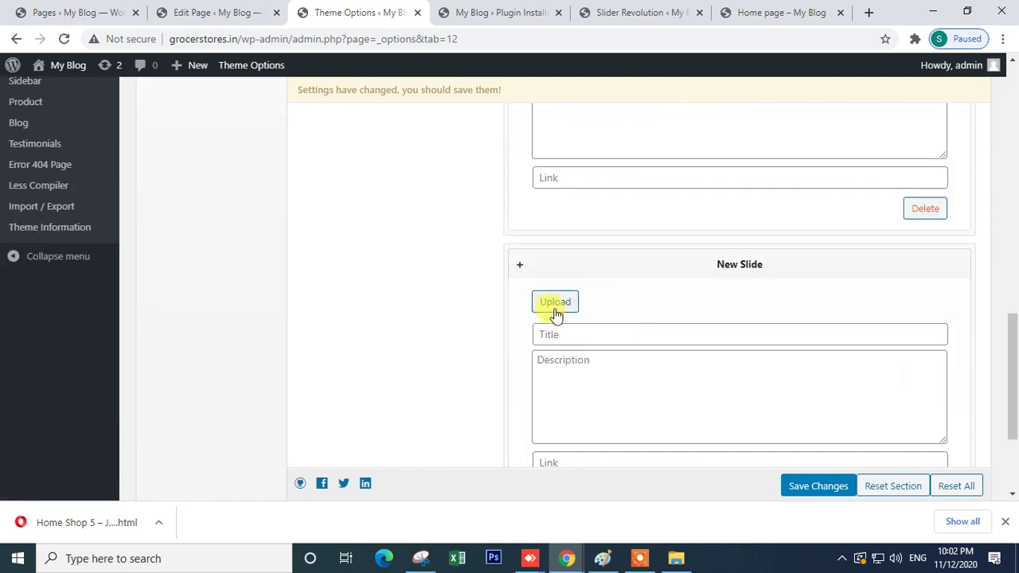
left_click(555, 303)
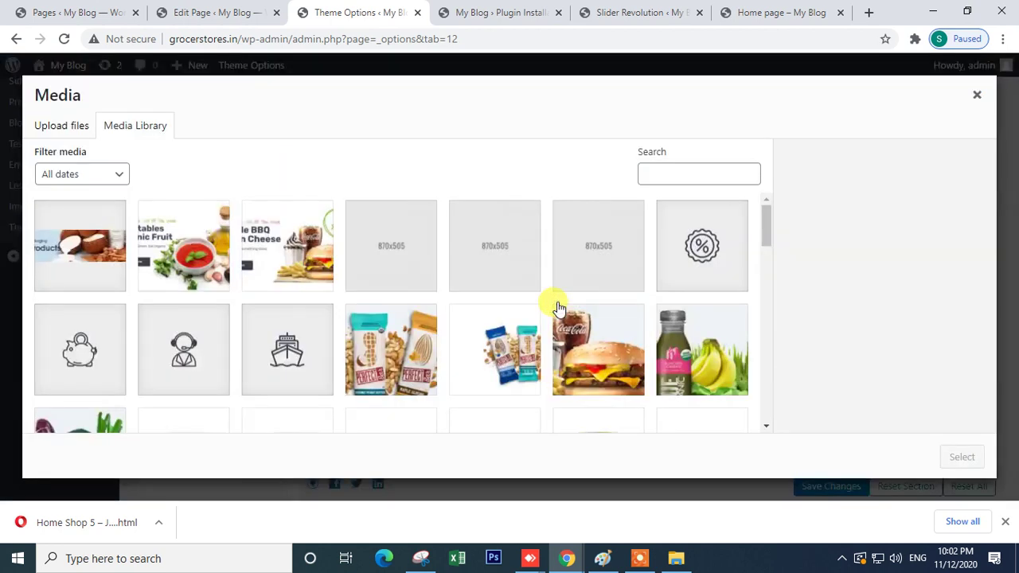
left_click(597, 350)
left_click(962, 457)
- Add a third logo slide with the juice and banana image
scroll(729, 418, "down", 4)
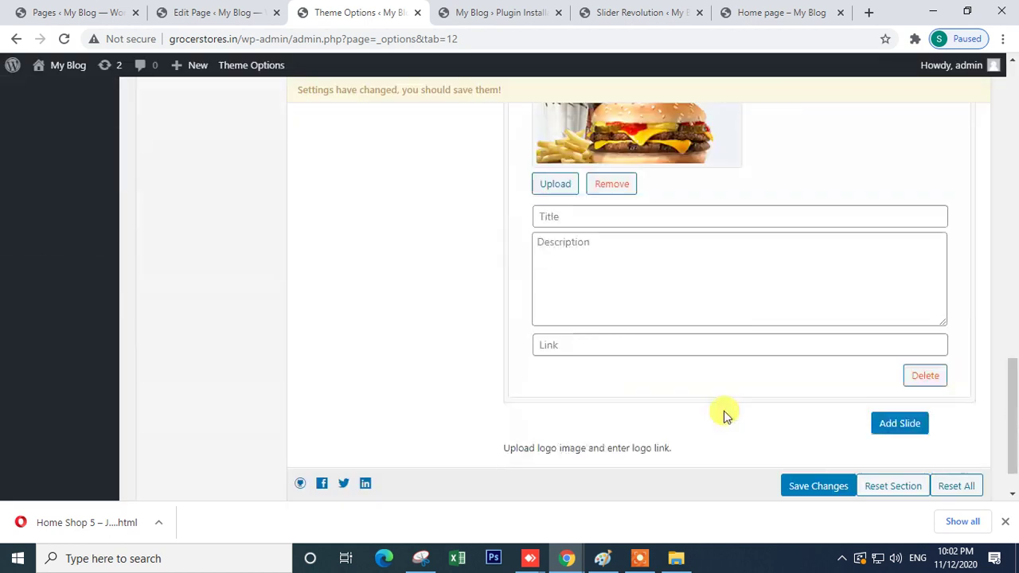
left_click(889, 389)
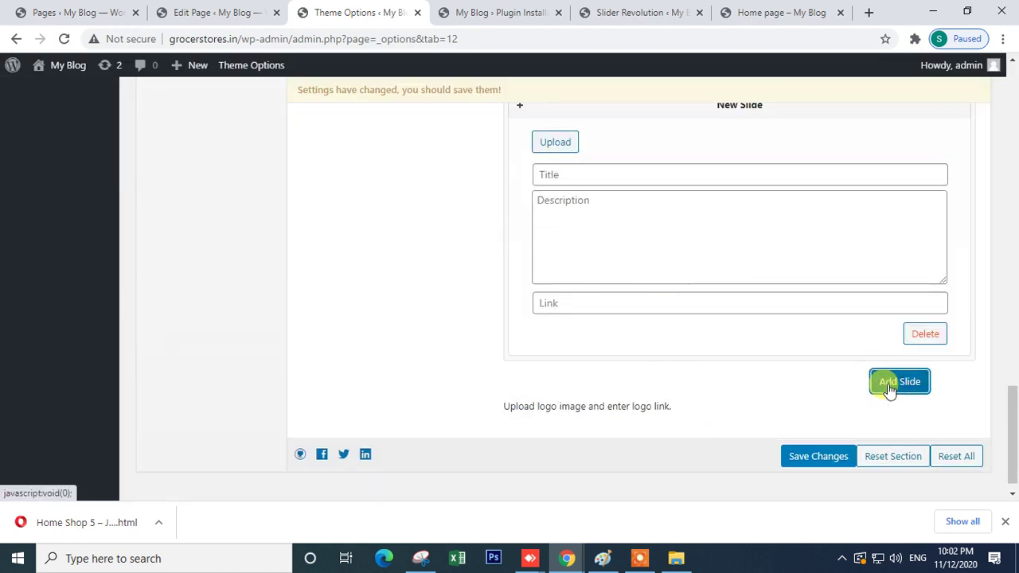
scroll(603, 357, "down", 1)
scroll(603, 345, "up", 5)
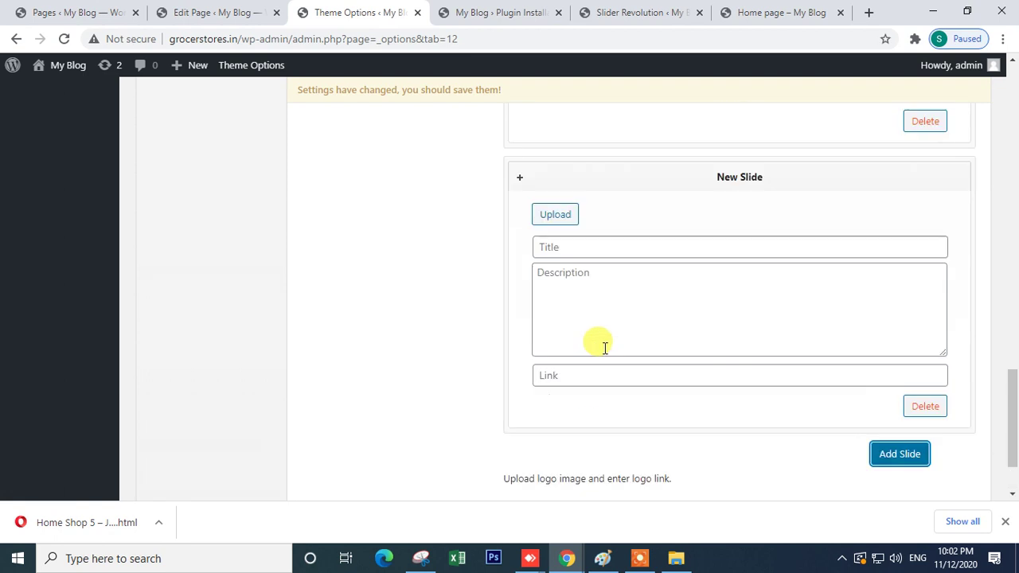
scroll(605, 345, "down", 4)
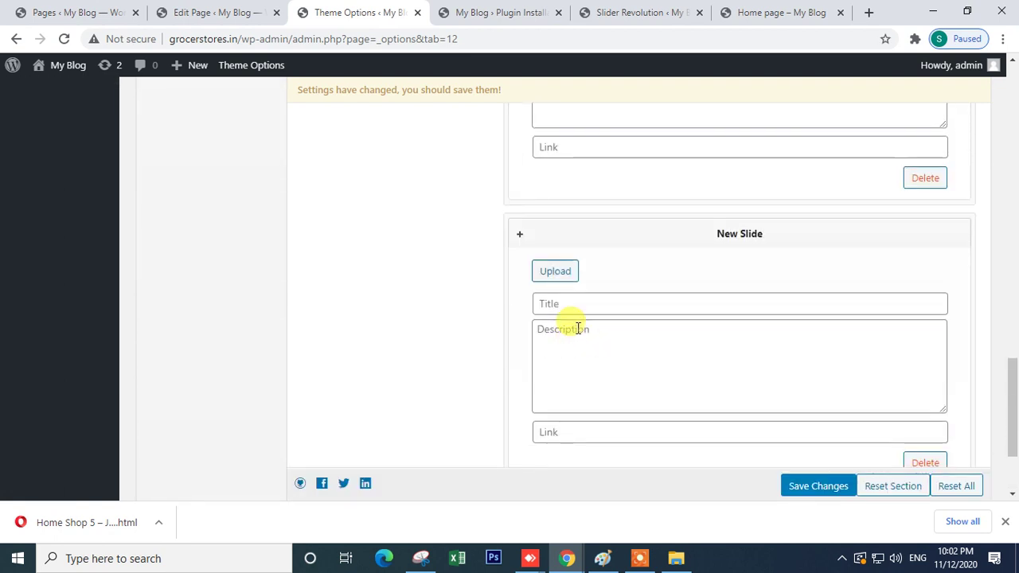
left_click(557, 273)
left_click(703, 365)
left_click(957, 457)
- Save the Brand Logos settings
scroll(664, 352, "up", 2)
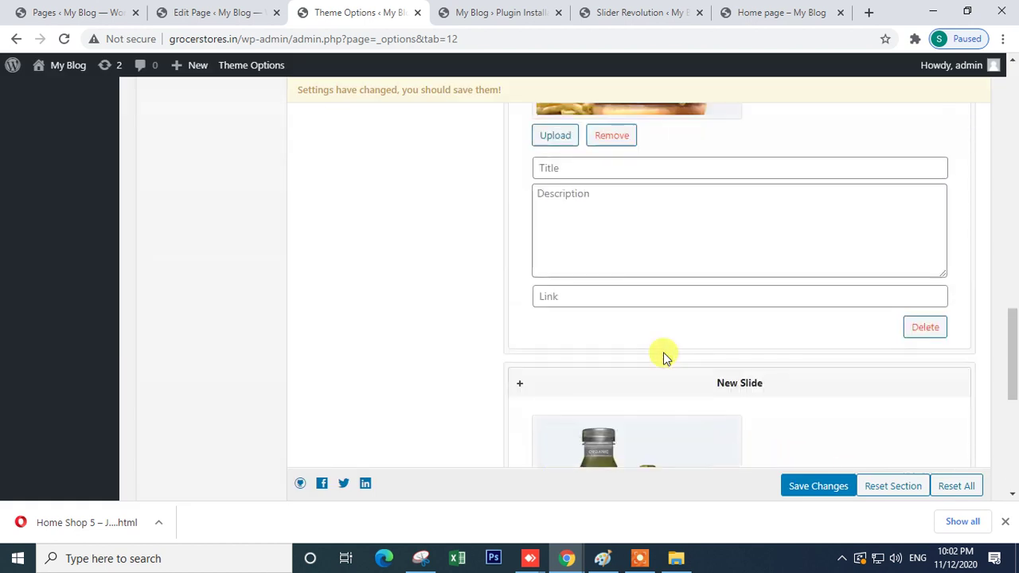
scroll(664, 351, "down", 4)
left_click(822, 448)
scroll(715, 341, "up", 3)
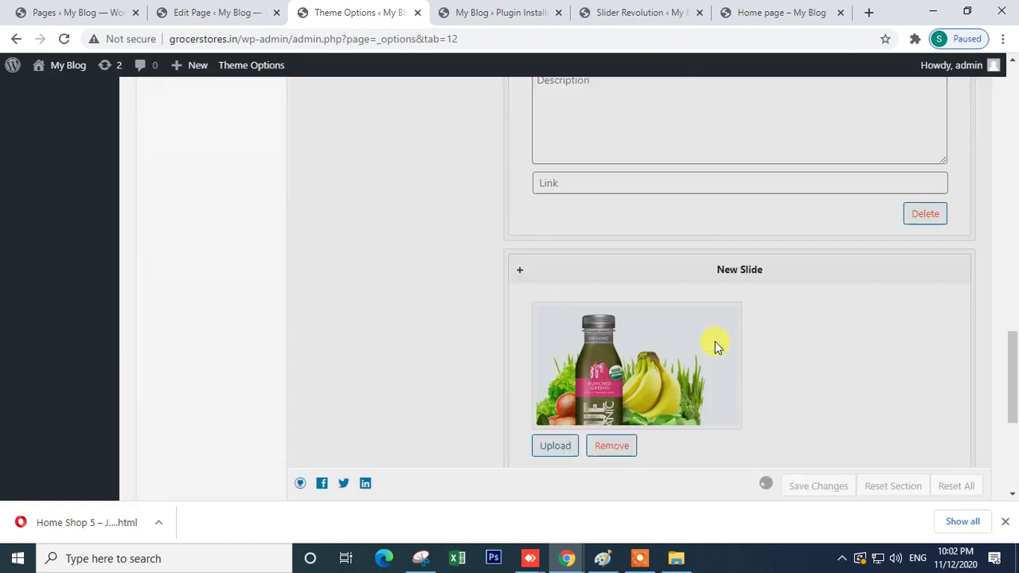
scroll(729, 298, "up", 2)
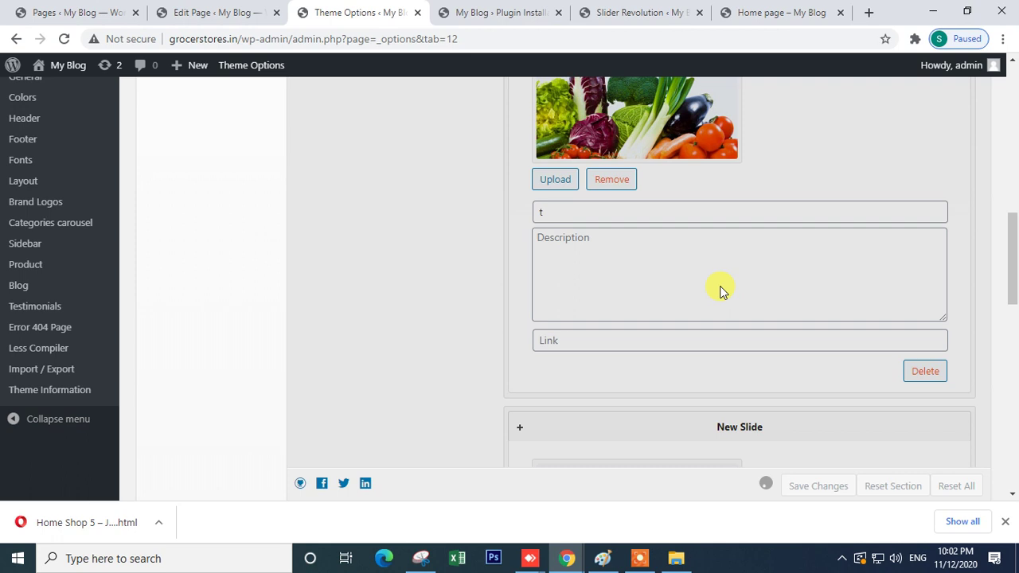
scroll(721, 289, "up", 4)
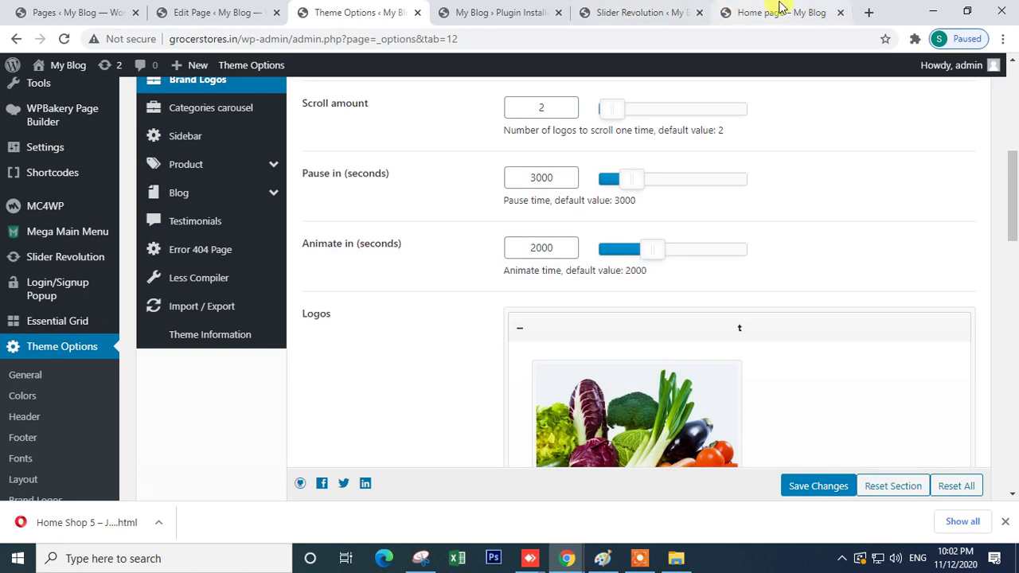
- Reload the Home page tab to check the new brand logos
left_click(781, 12)
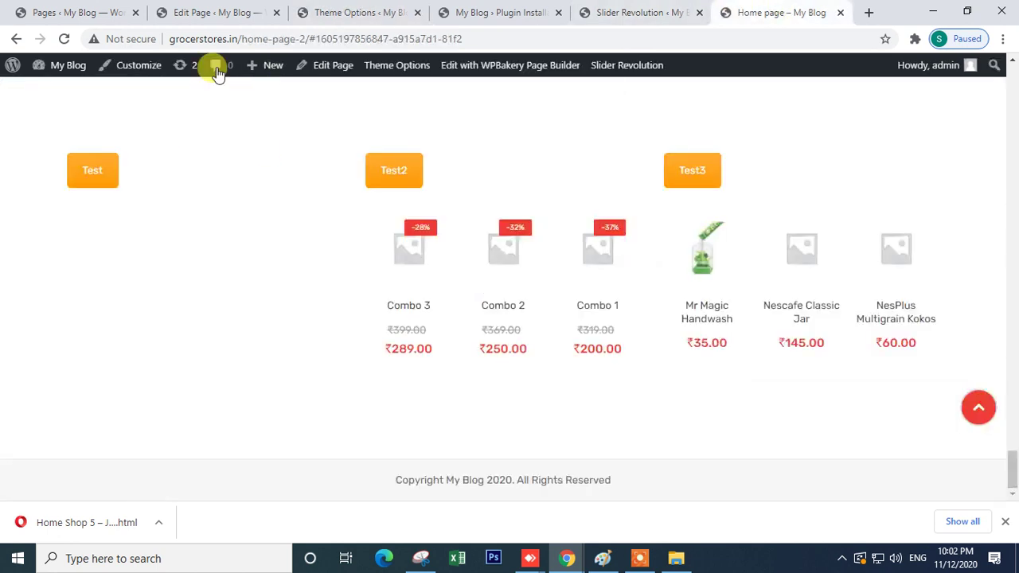
left_click(64, 40)
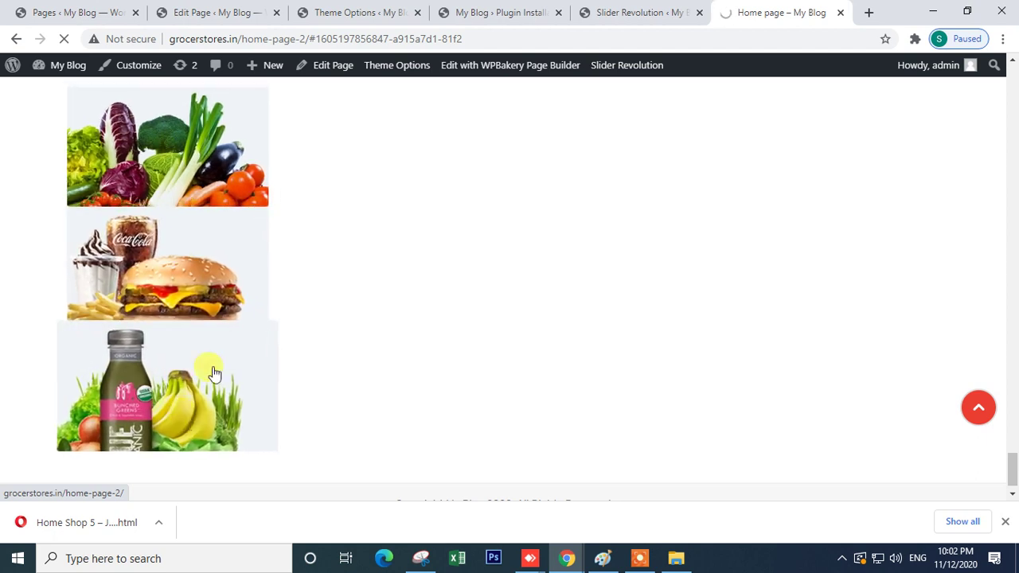
scroll(200, 289, "up", 2)
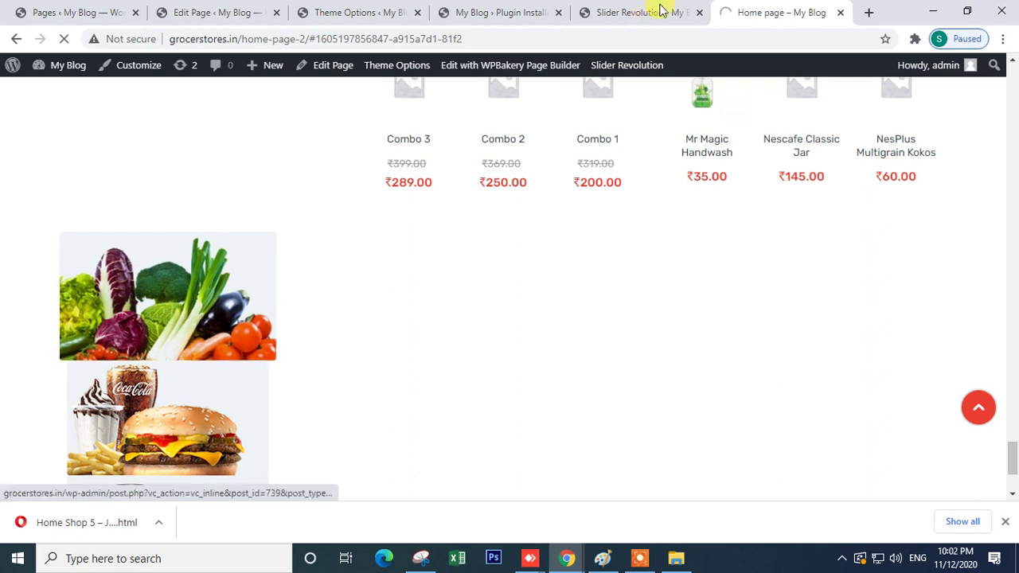
- Recheck the Brand Logos scroll amount in Theme Options, then return to the WPBakery Home page editor
left_click(631, 8)
left_click(518, 12)
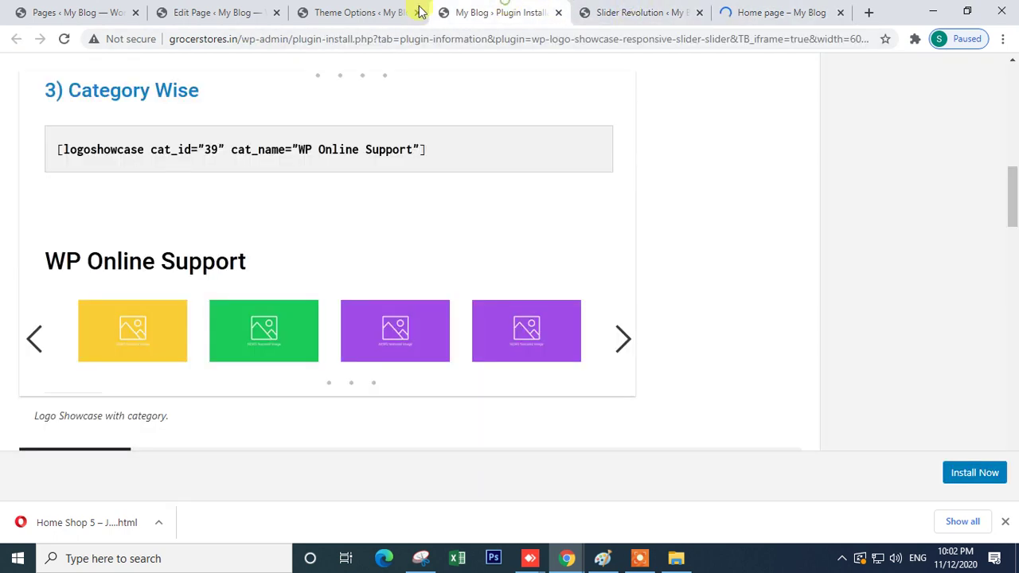
left_click(358, 9)
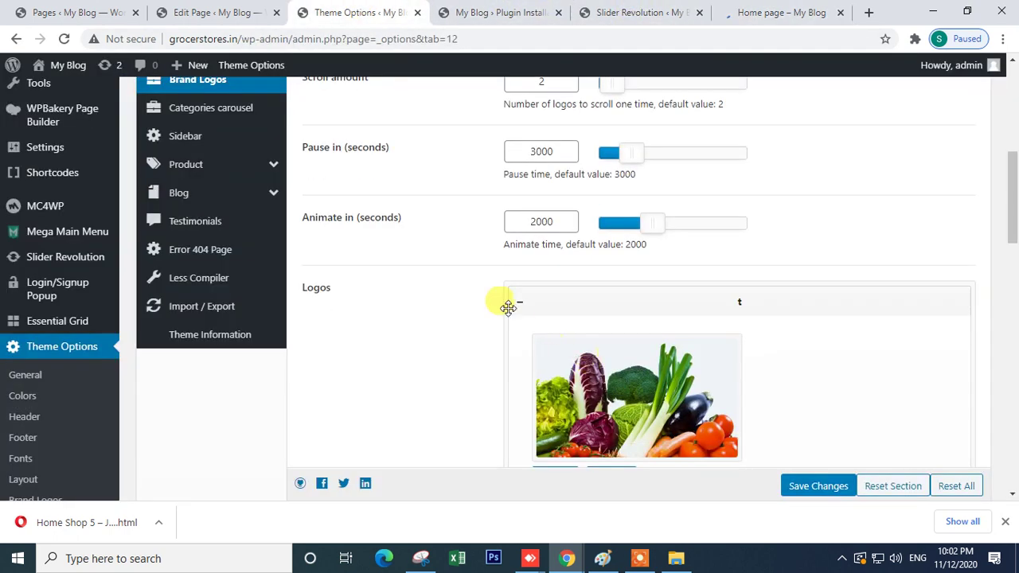
scroll(448, 287, "up", 2)
scroll(448, 286, "up", 2)
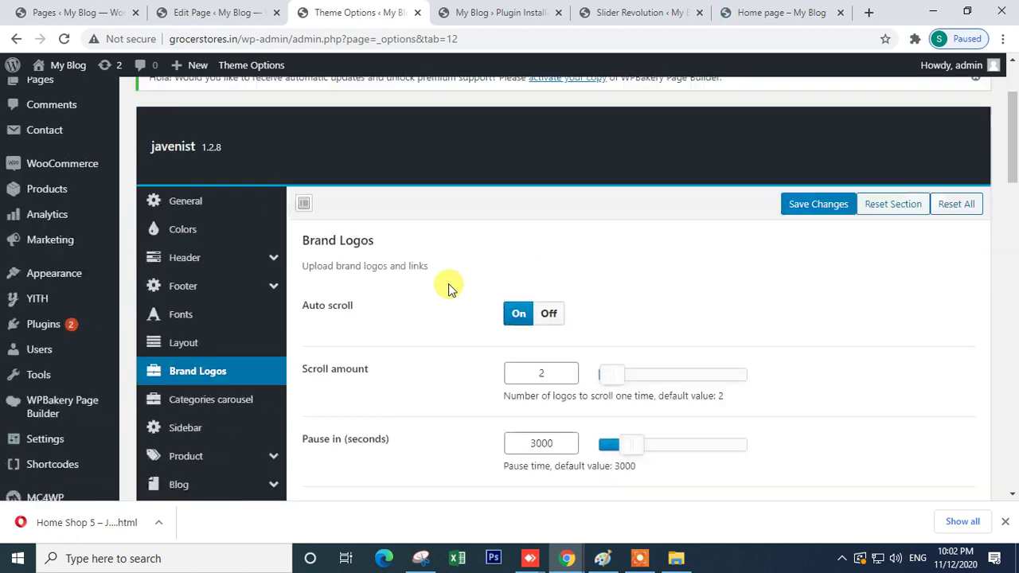
scroll(448, 285, "up", 1)
left_click(541, 382)
scroll(398, 343, "down", 2)
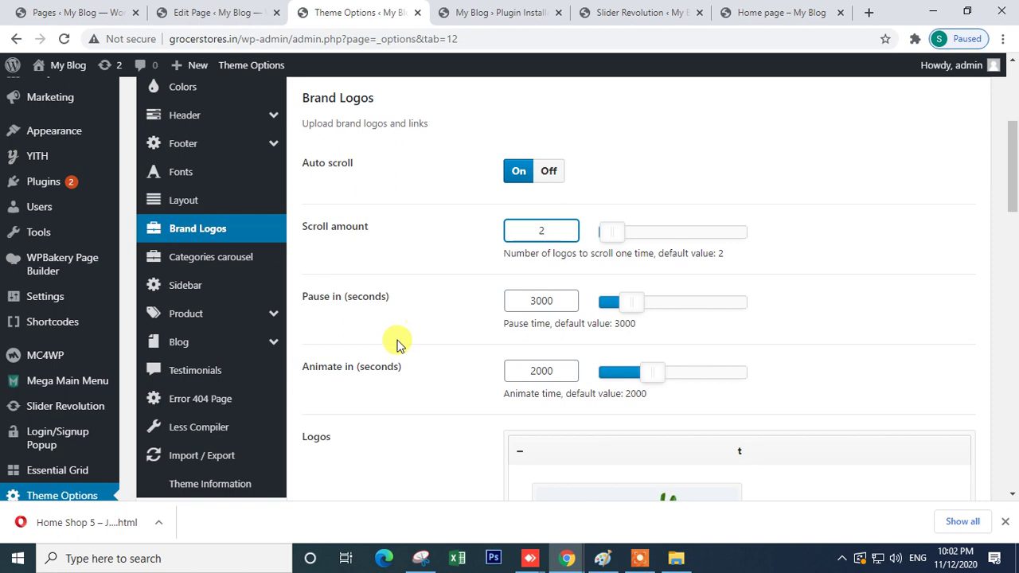
scroll(398, 342, "down", 9)
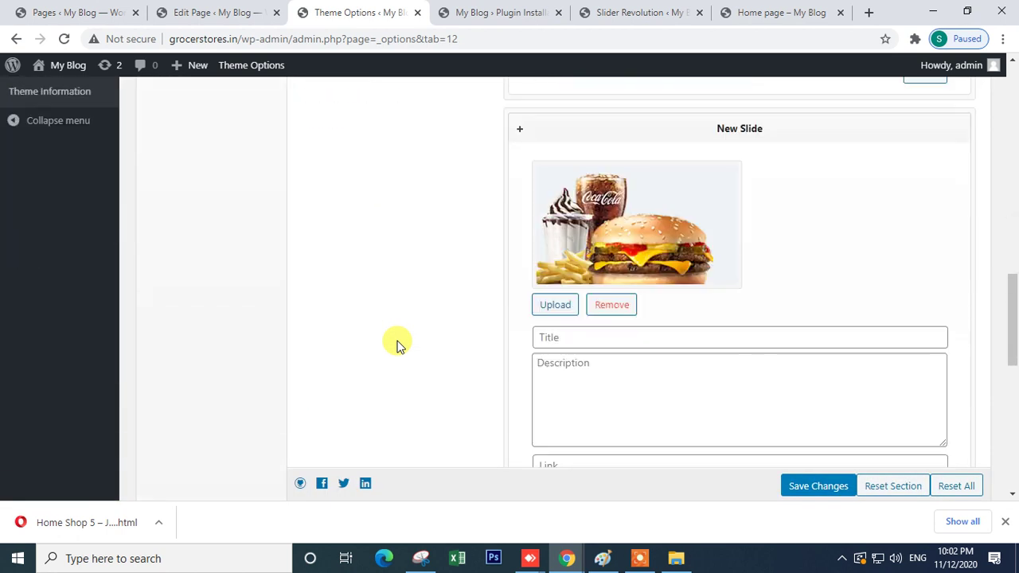
scroll(398, 342, "down", 6)
scroll(398, 342, "up", 15)
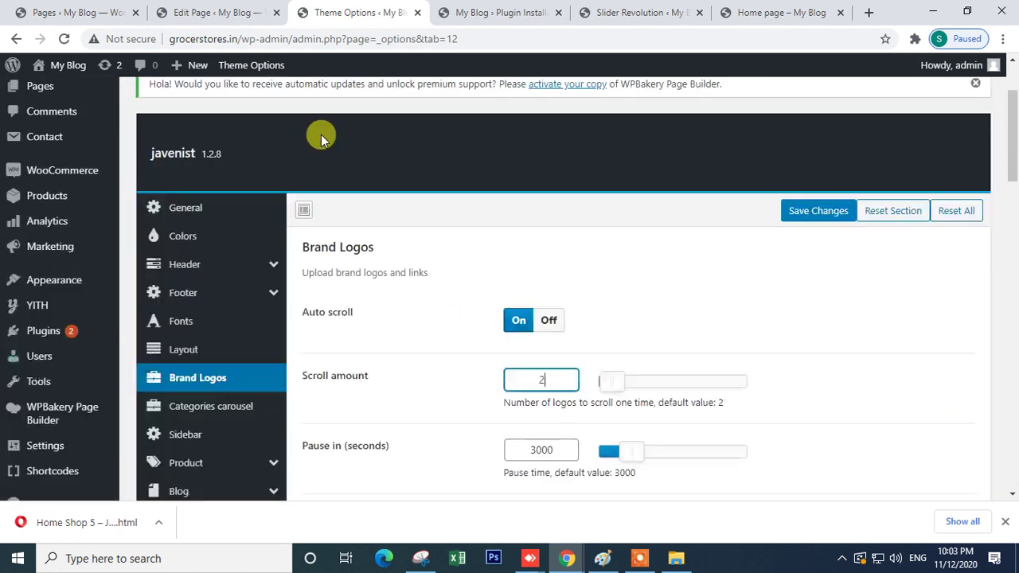
left_click(215, 12)
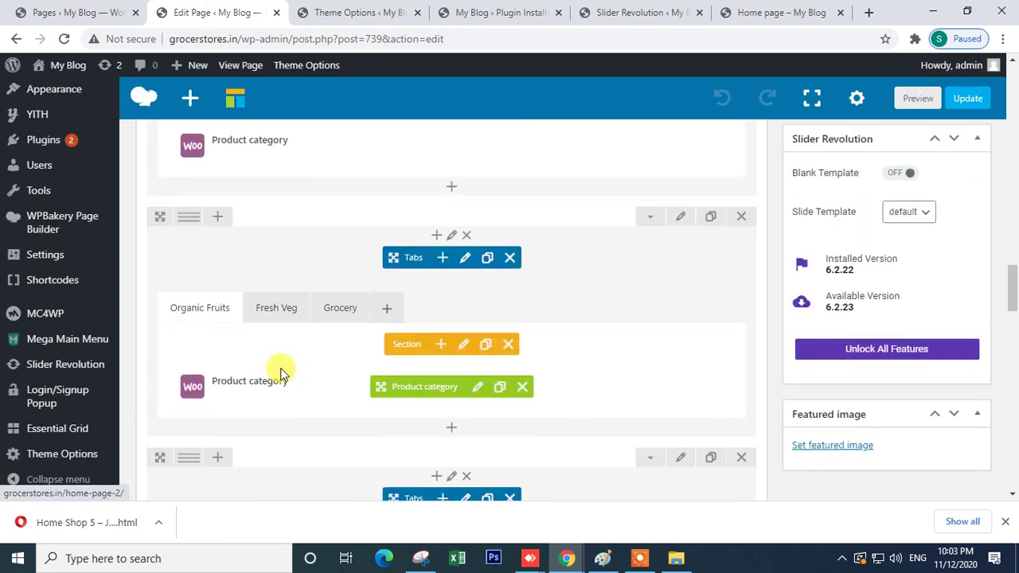
- Set the Brand Logos element to 4 rows, keeping 6 columns, and save its settings
scroll(280, 373, "down", 15)
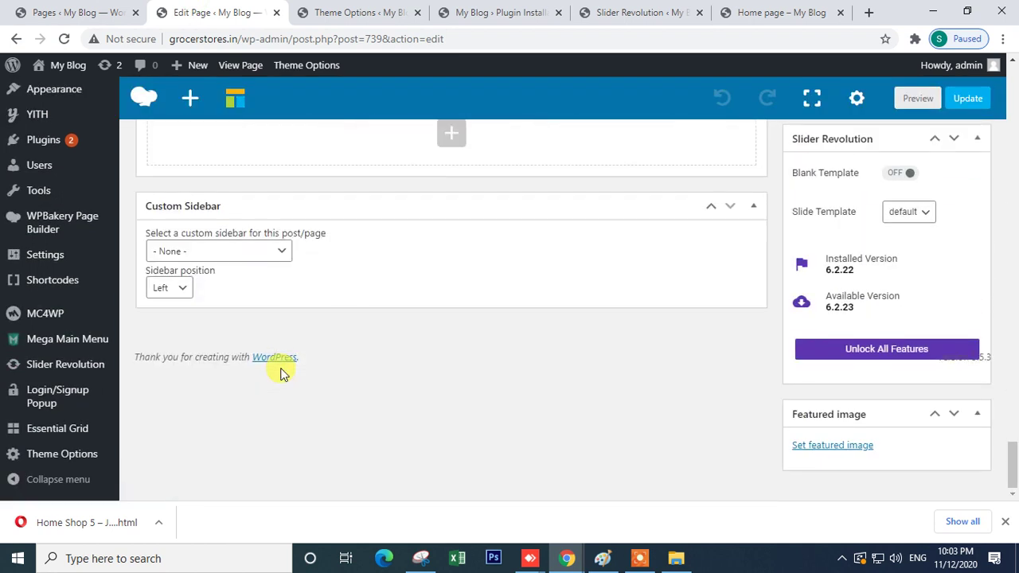
scroll(280, 373, "up", 4)
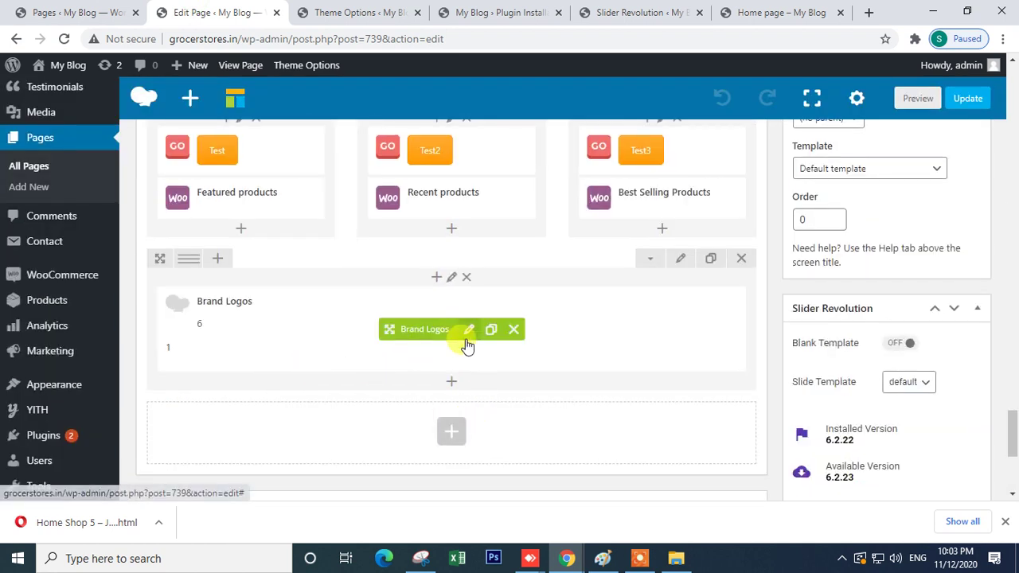
left_click(468, 330)
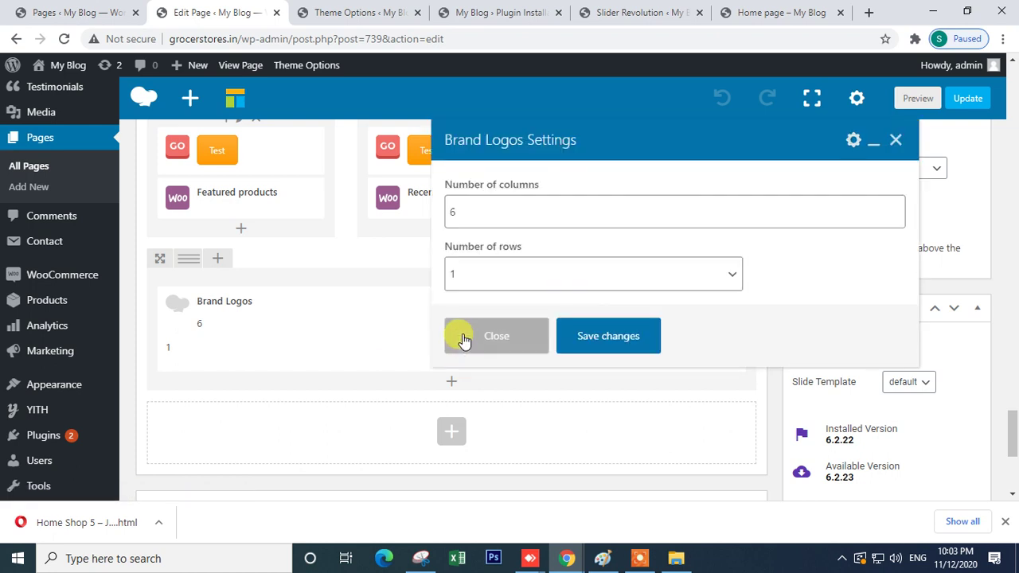
left_click(475, 273)
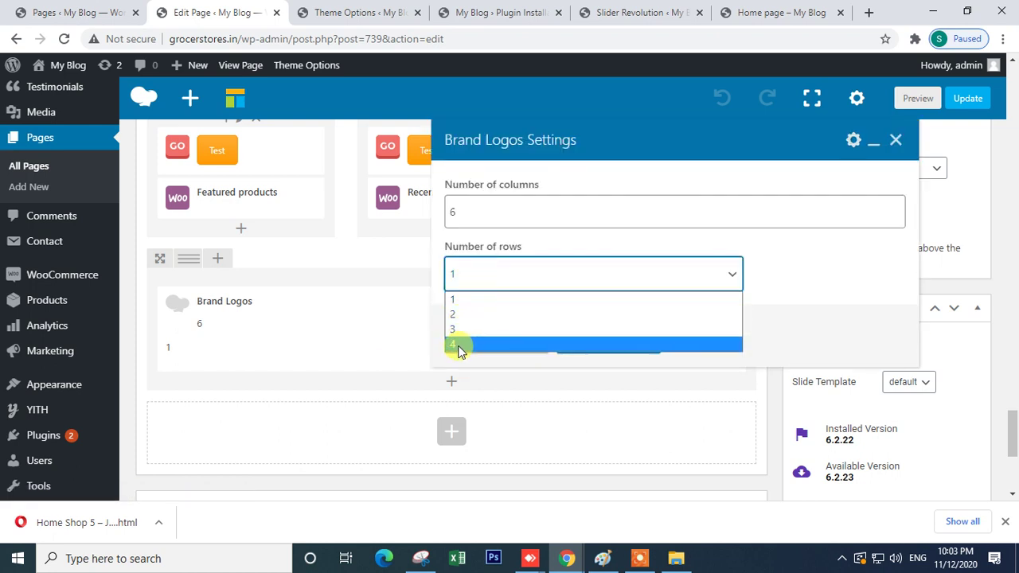
left_click(466, 346)
scroll(520, 276, "down", 2)
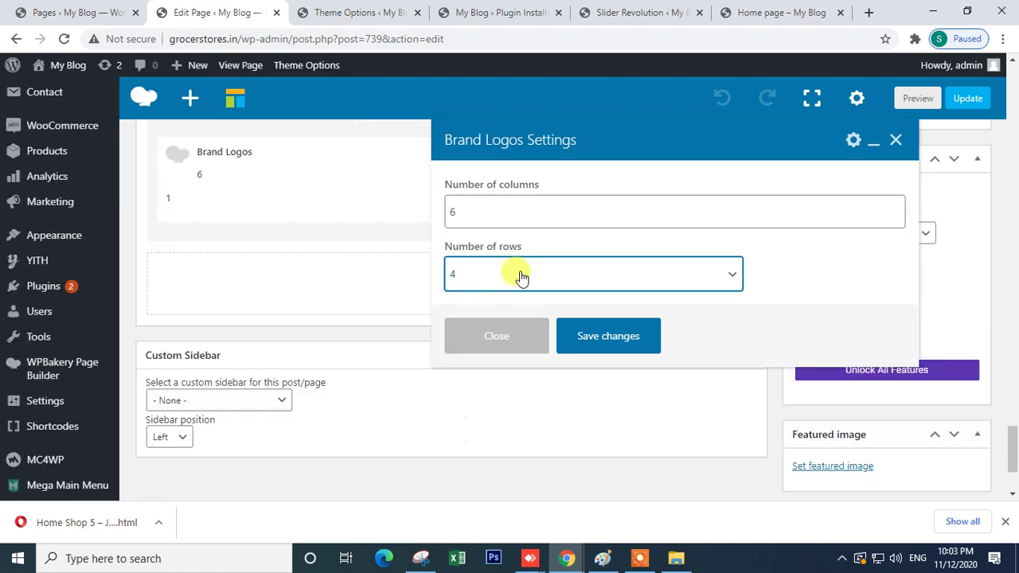
scroll(547, 274, "up", 2)
double_click(455, 212)
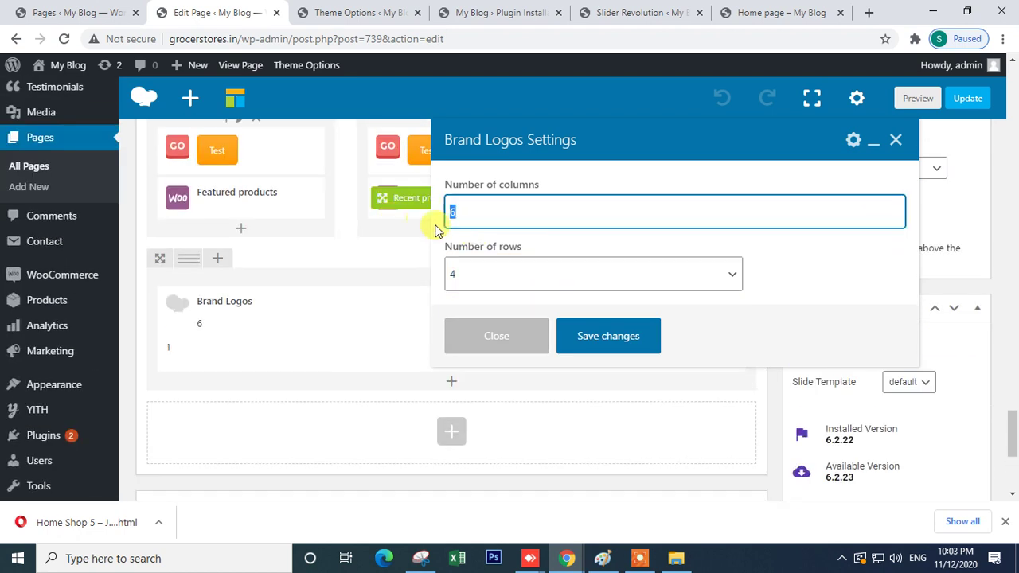
type("4")
left_click_drag(505, 212, 437, 226)
scroll(477, 255, "down", 2)
left_click(591, 338)
- Update the home page and bring up the live Home page
scroll(460, 303, "up", 4)
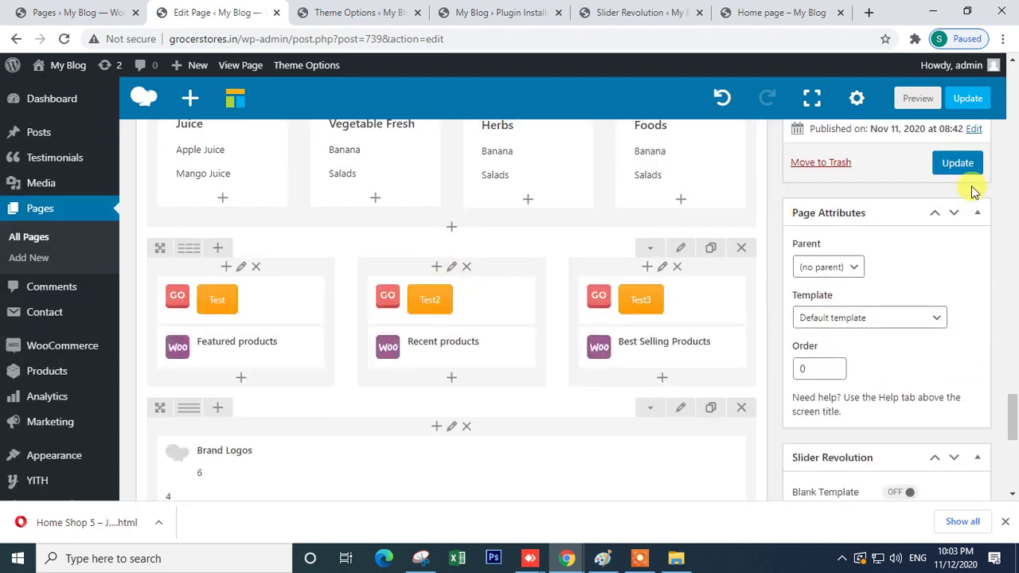
left_click(955, 166)
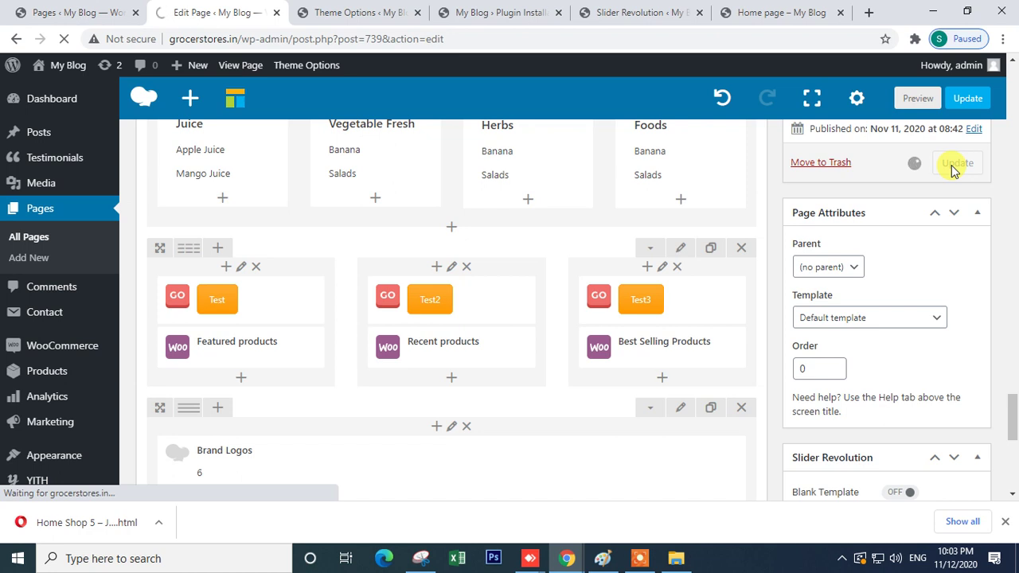
left_click(784, 14)
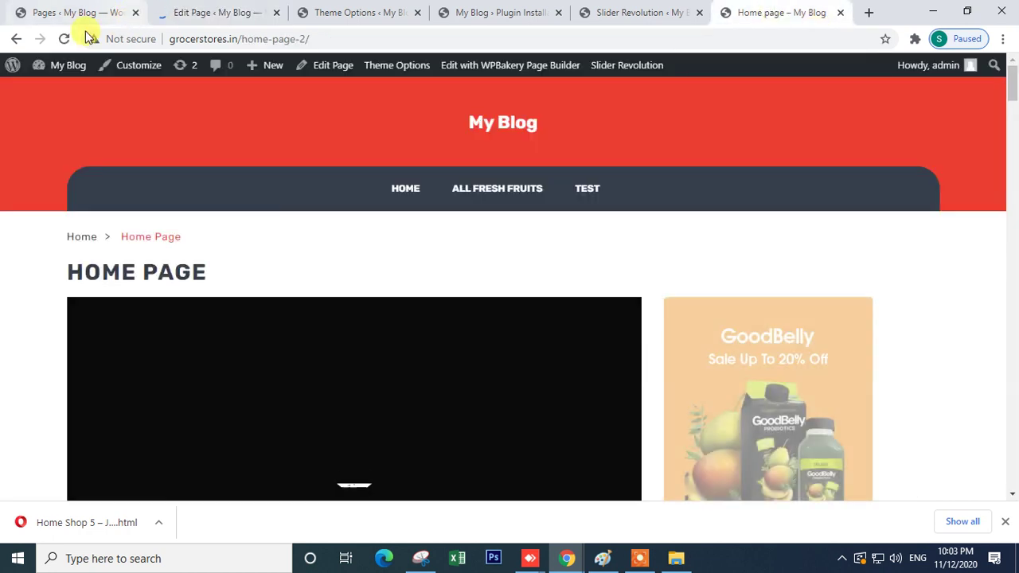
- Reload the live Home page, check the three stacked brand logos above the footer, then return to Theme Options
left_click(63, 40)
scroll(398, 264, "down", 4)
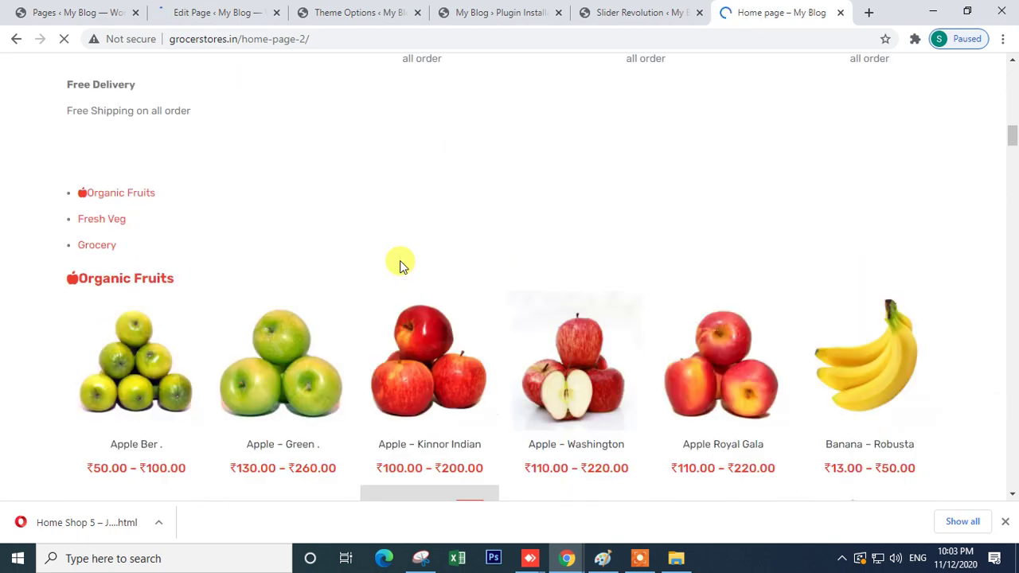
scroll(400, 267, "down", 10)
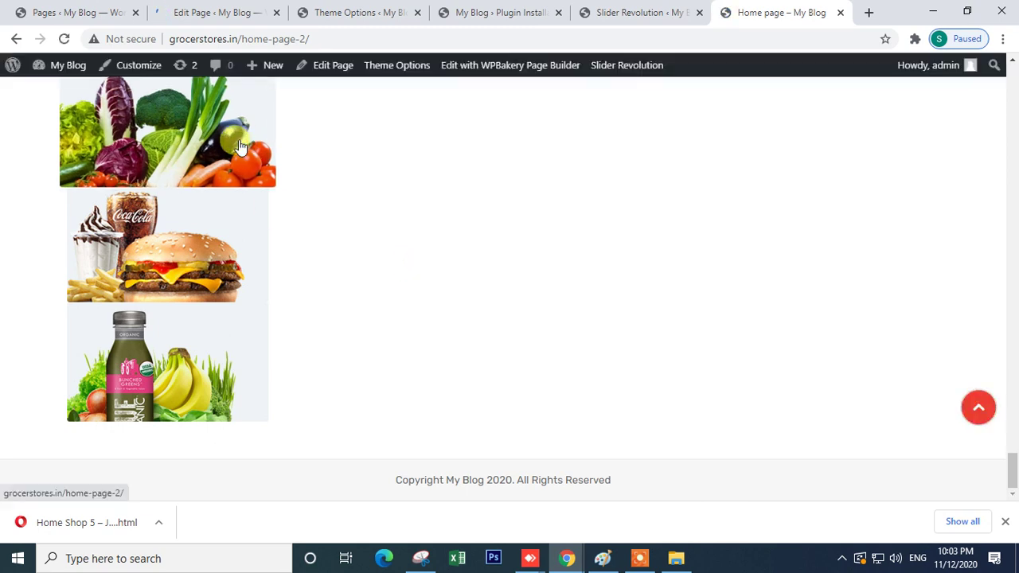
left_click(66, 38)
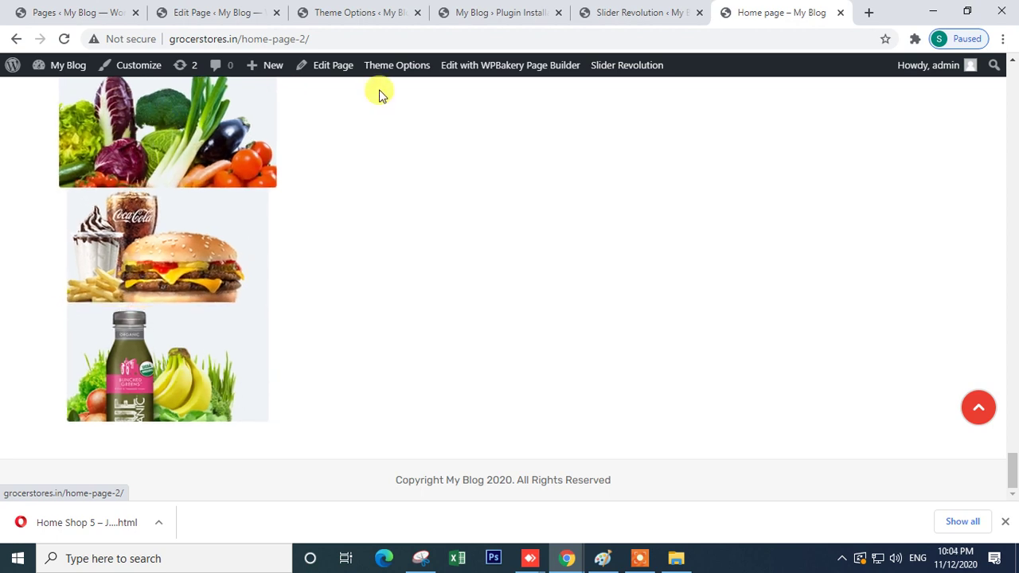
left_click(340, 9)
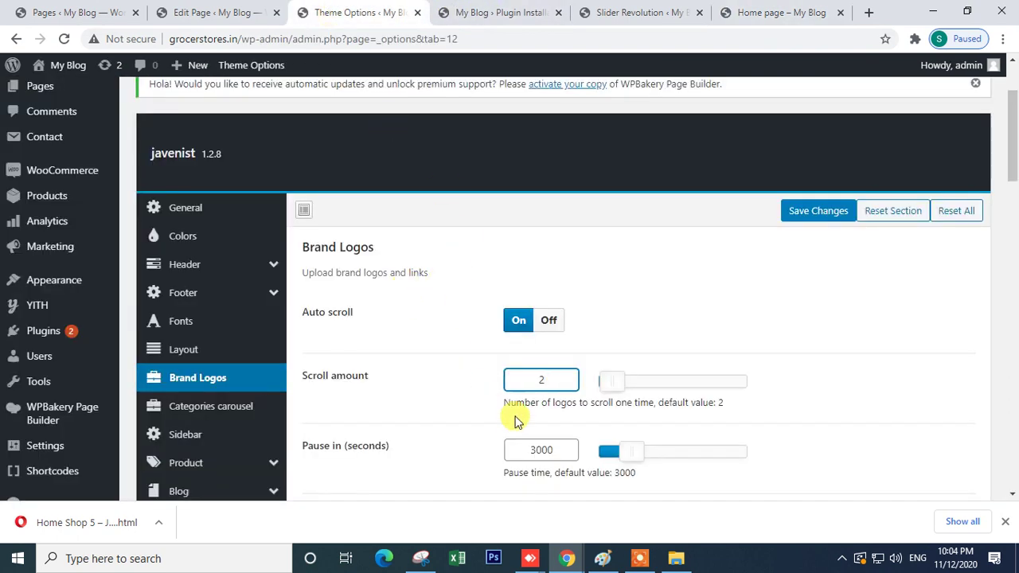
- Browse the Categories carousel, Sidebar and Product sections of Theme Options
scroll(497, 428, "down", 2)
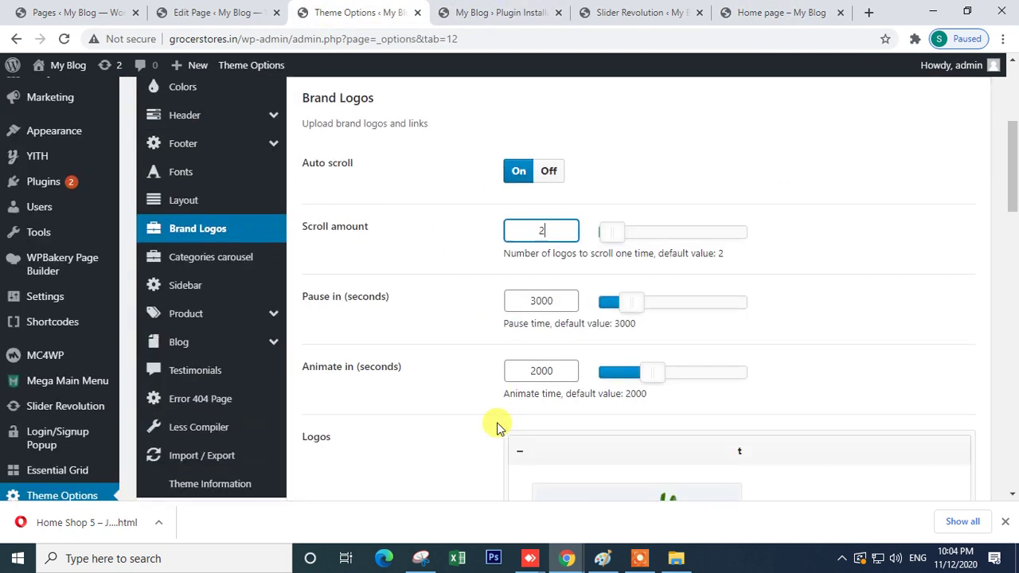
left_click(211, 263)
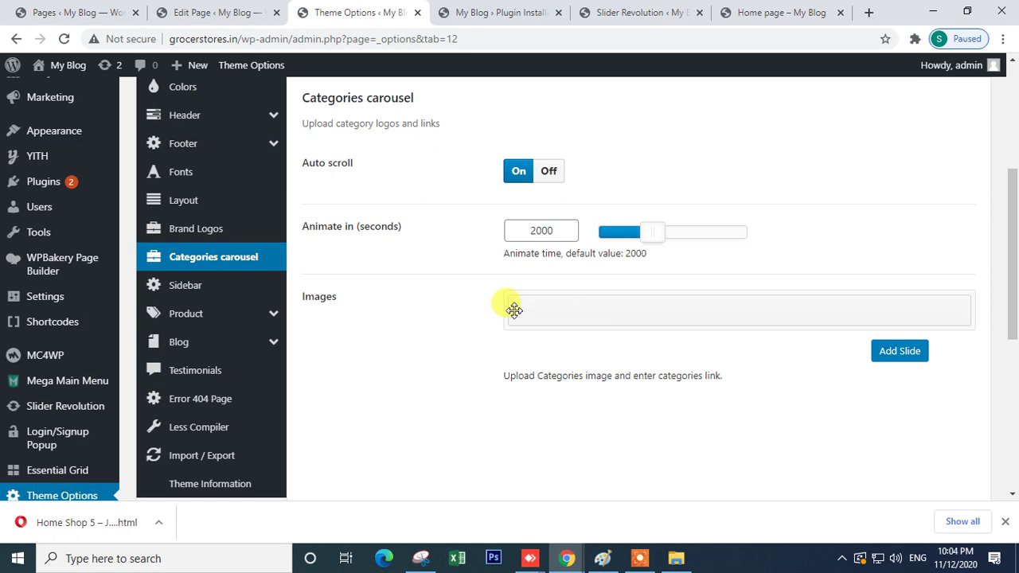
left_click(177, 287)
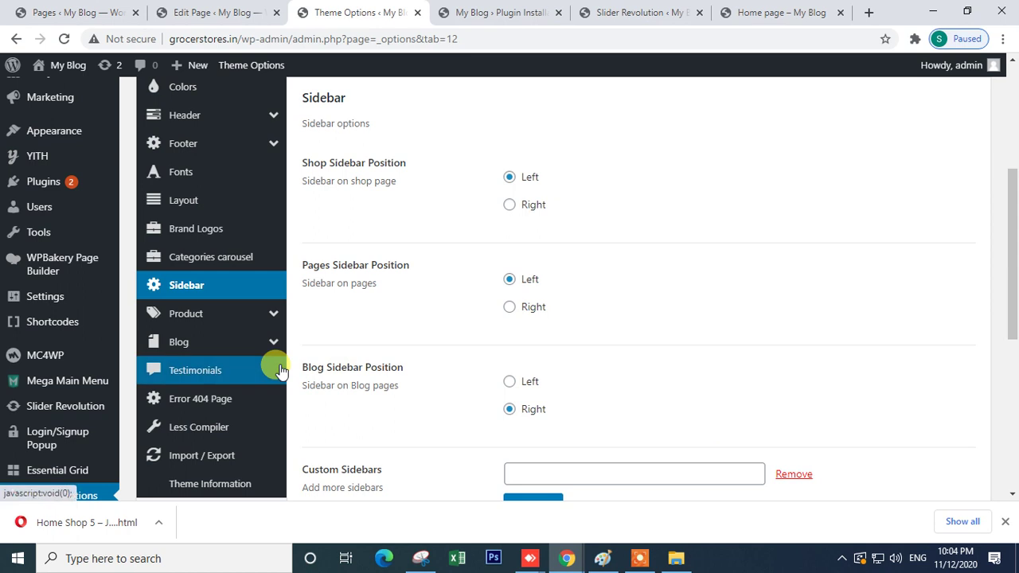
scroll(268, 360, "down", 2)
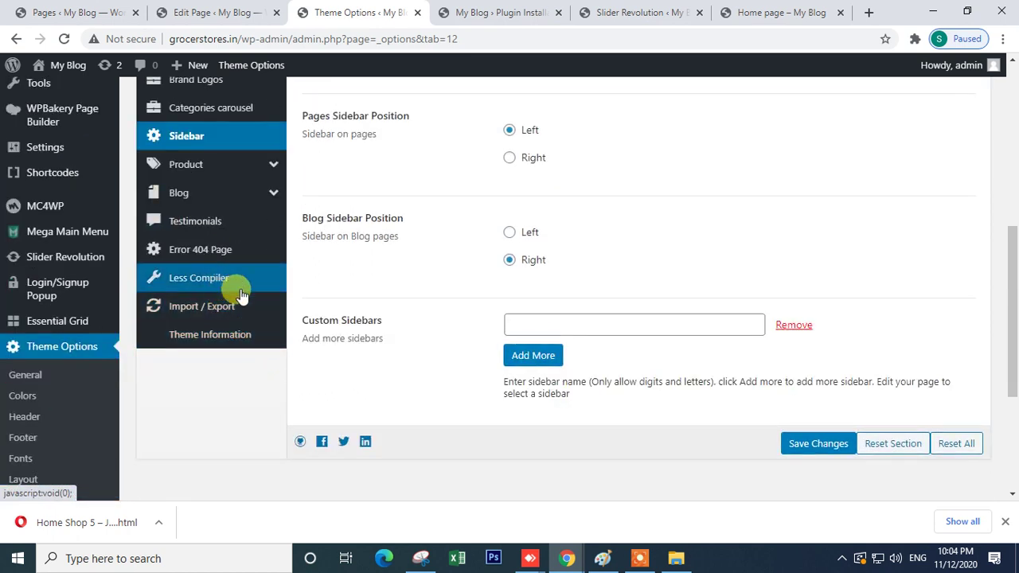
scroll(239, 286, "up", 2)
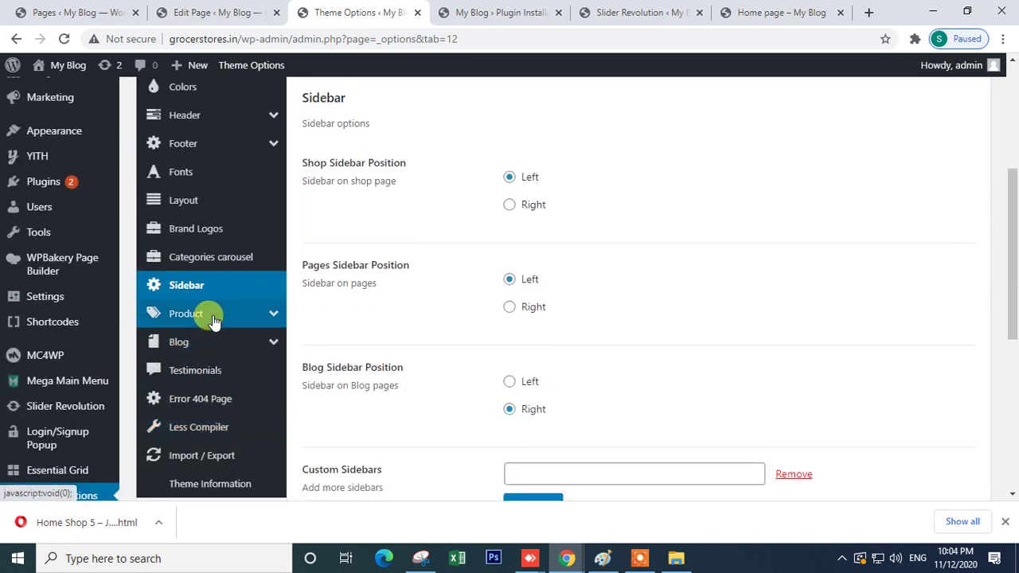
left_click(213, 316)
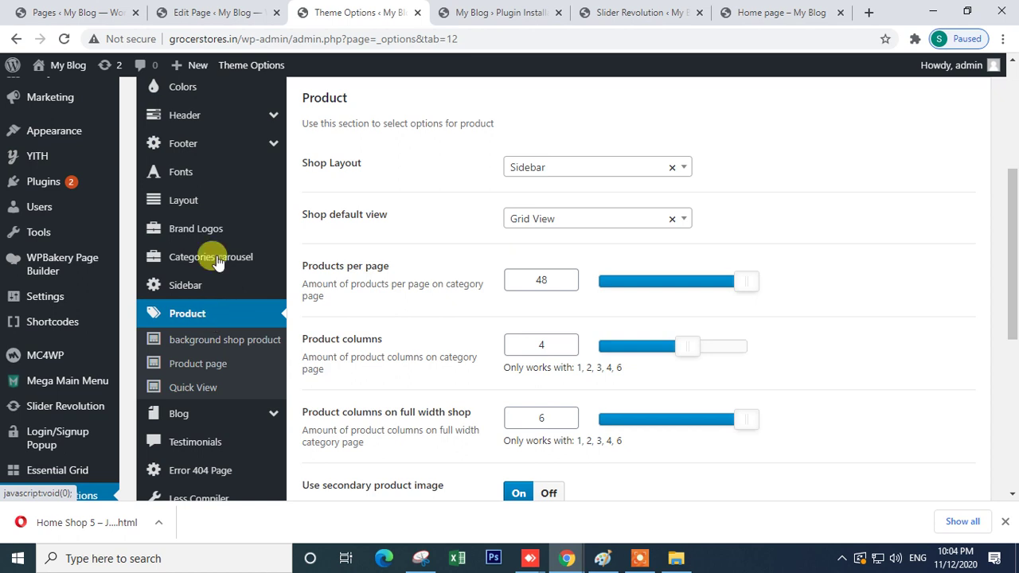
- Open the Footer options and inspect the Background Repeat choices without changing them
left_click(200, 142)
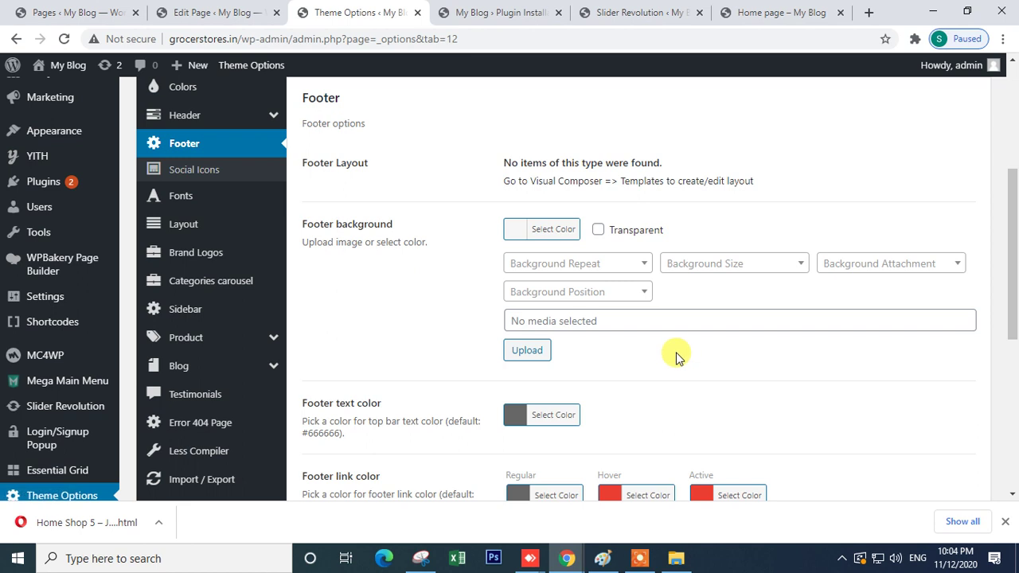
scroll(675, 357, "down", 4)
scroll(675, 357, "up", 4)
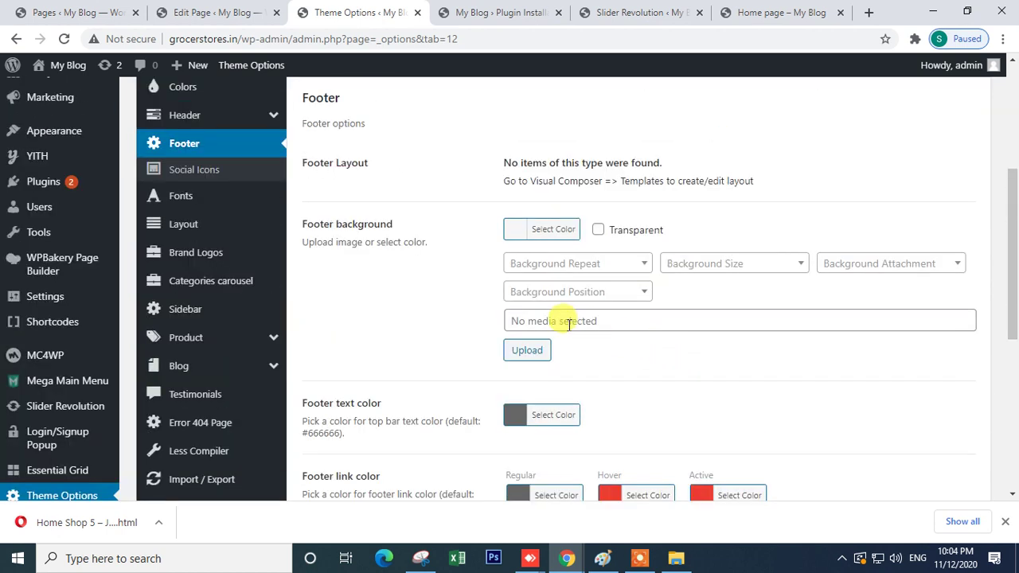
left_click(590, 264)
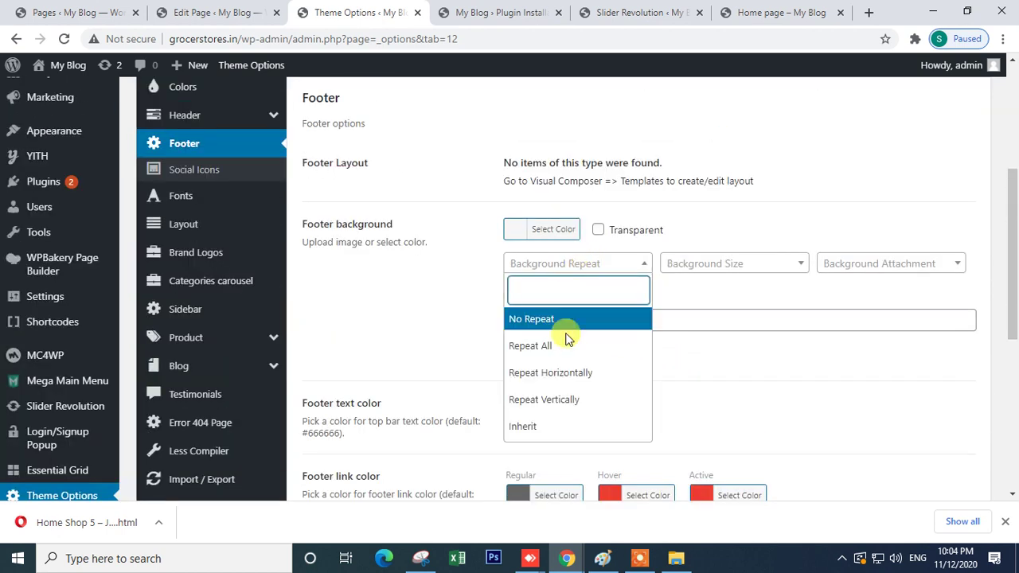
scroll(785, 266, "down", 2)
left_click(760, 248)
scroll(732, 278, "up", 4)
- Set 1.jpg from the Media Library as the footer background image and save the theme options
left_click_drag(500, 313, 680, 315)
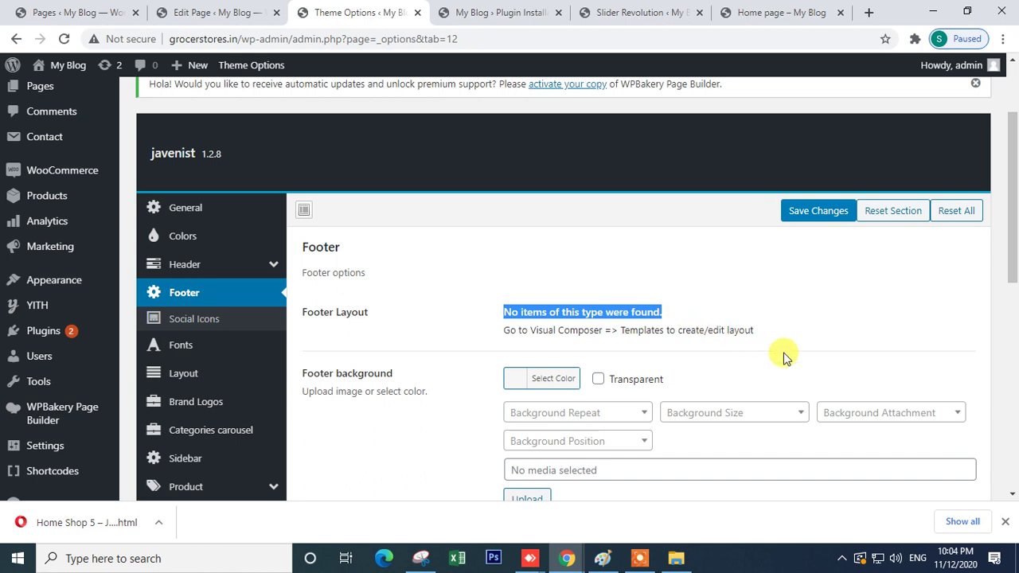
scroll(783, 357, "down", 2)
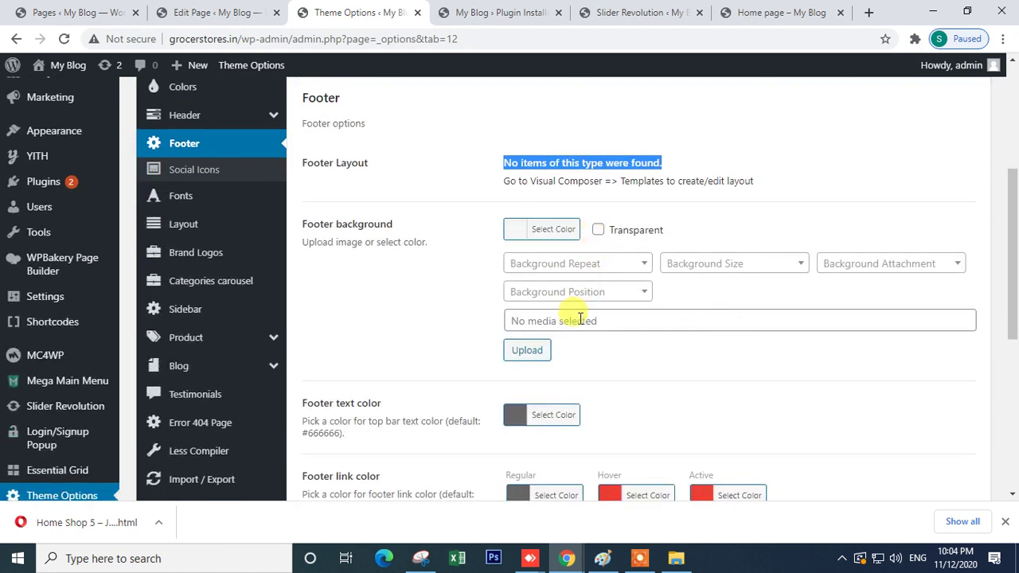
left_click(535, 359)
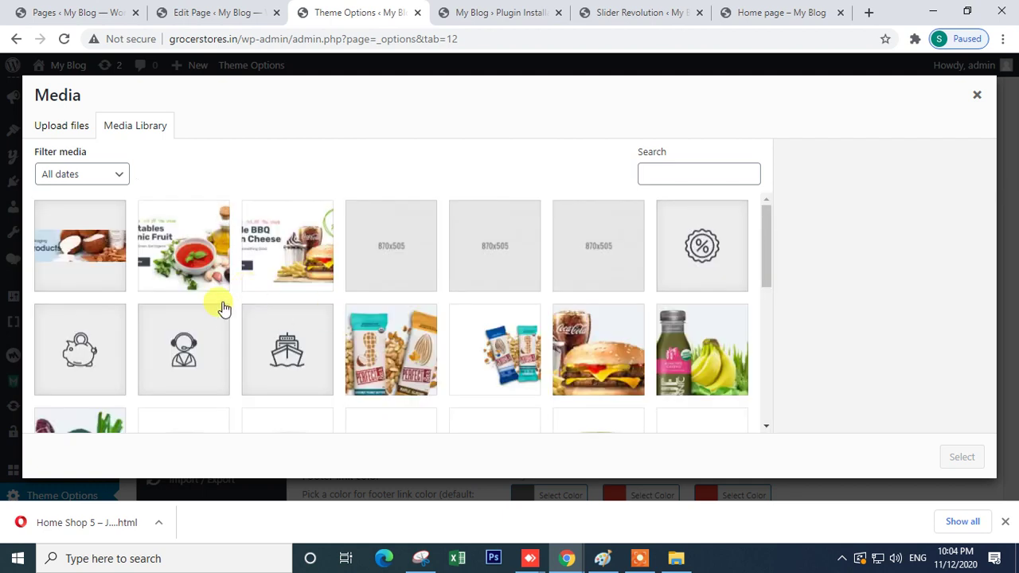
left_click(215, 278)
left_click(951, 457)
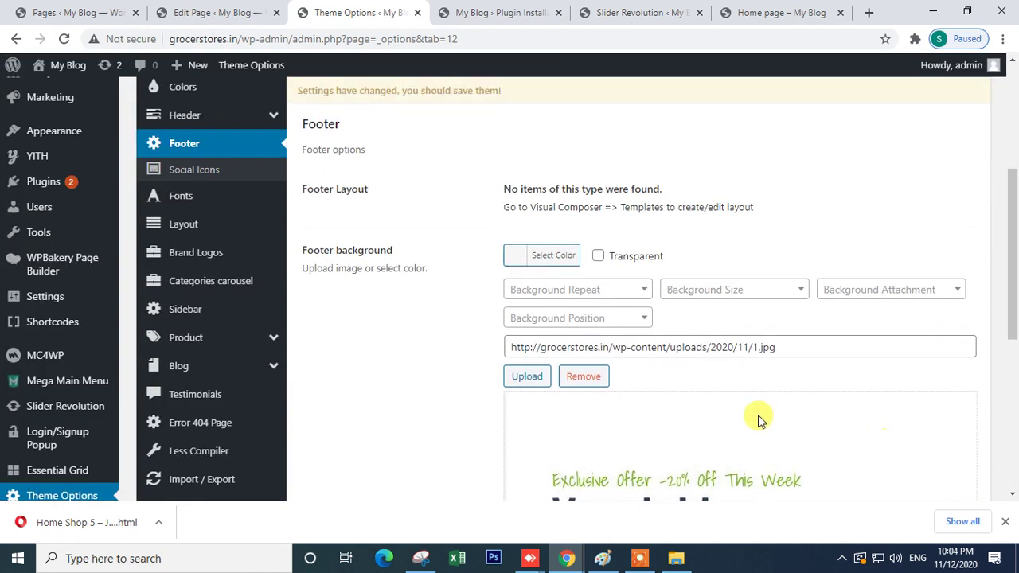
scroll(717, 414, "down", 4)
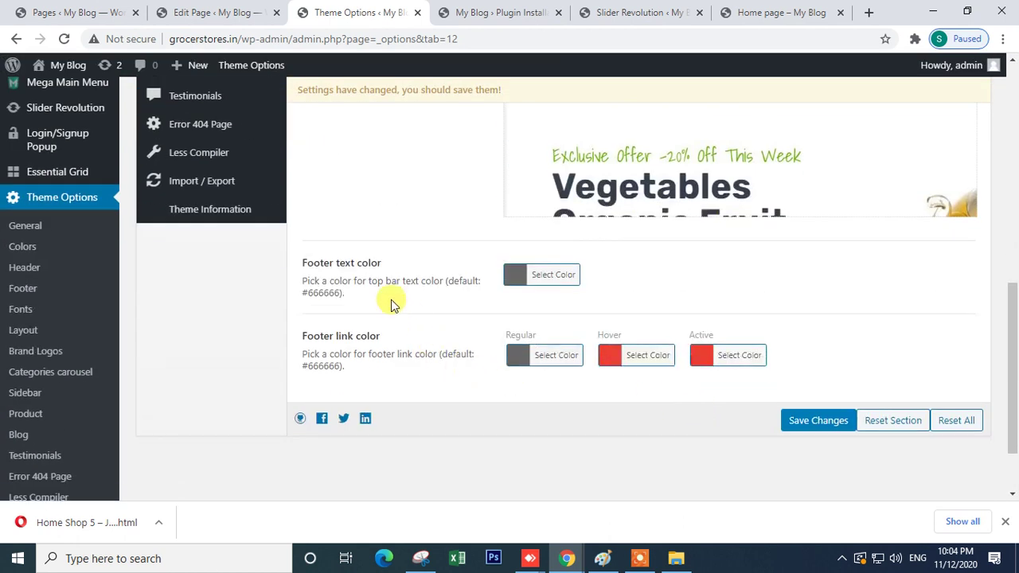
left_click(790, 423)
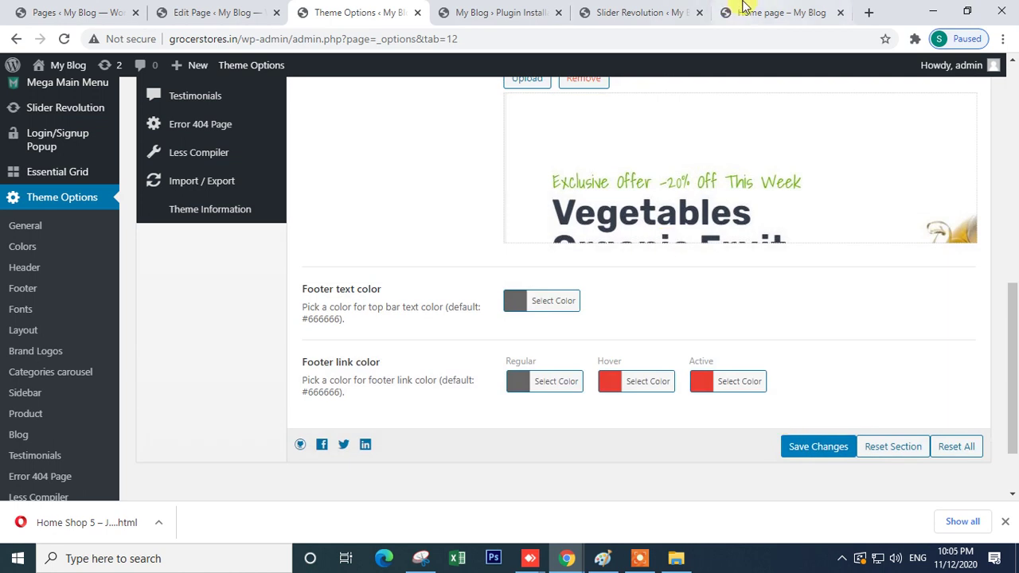
- Reload the live Home page to check the new footer, then return to Theme Options
left_click(744, 9)
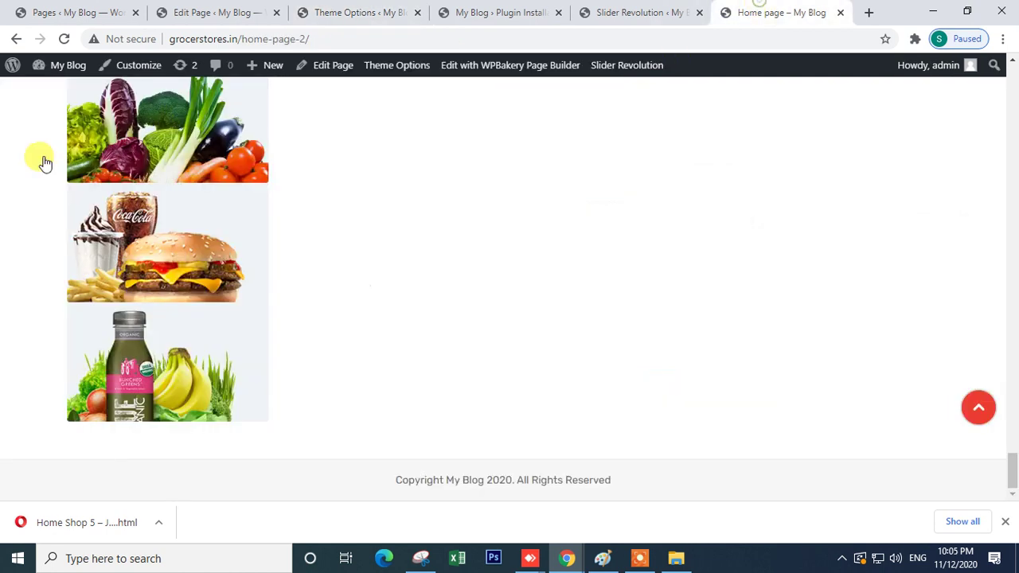
left_click(69, 40)
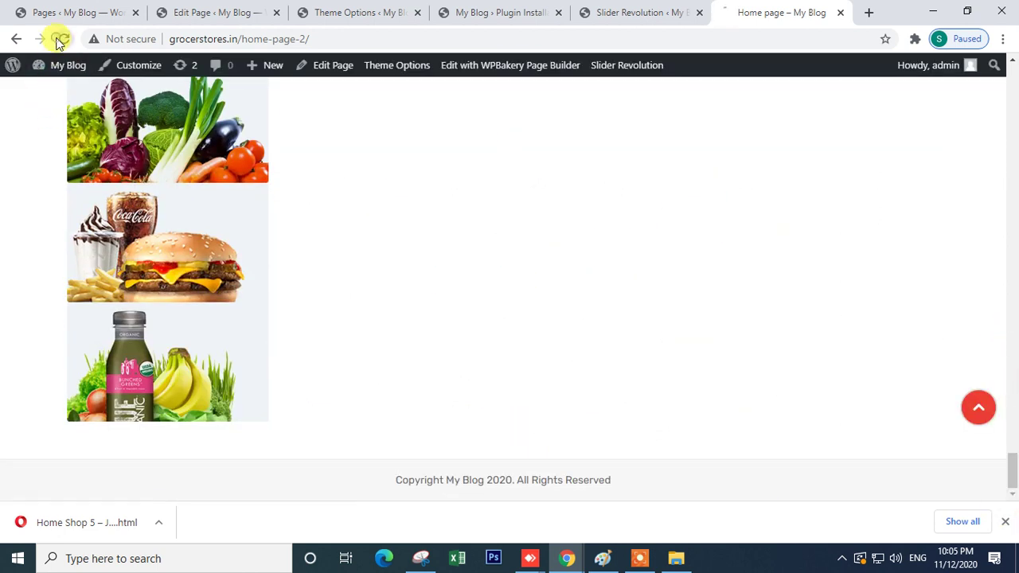
left_click(348, 11)
scroll(54, 164, "up", 1)
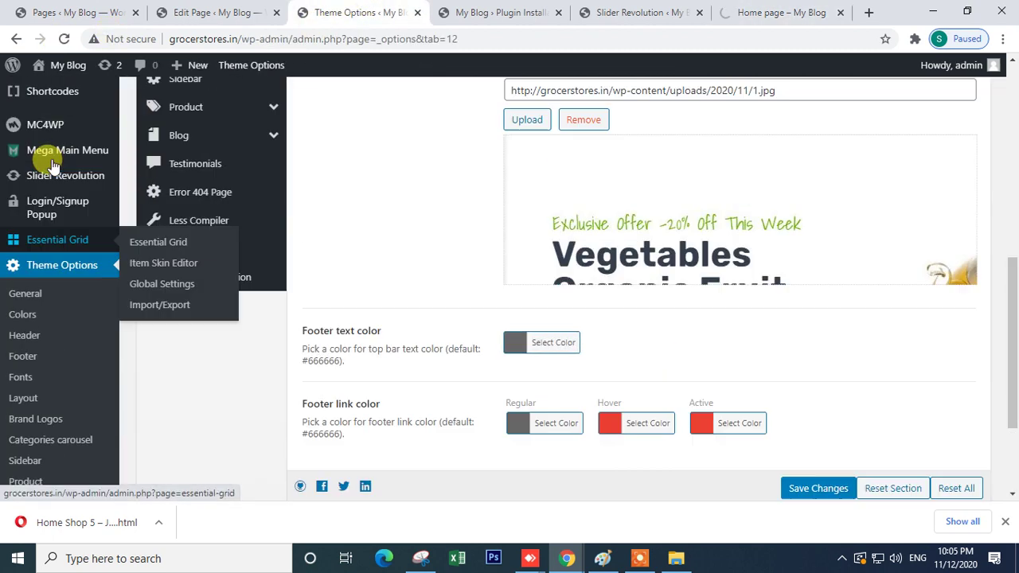
scroll(51, 163, "up", 3)
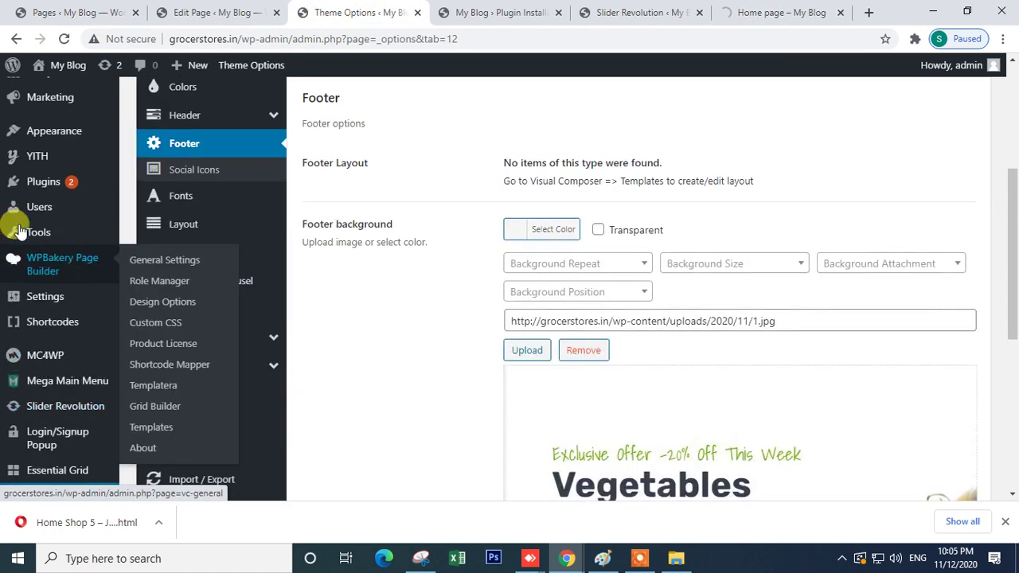
mouse_move(55, 130)
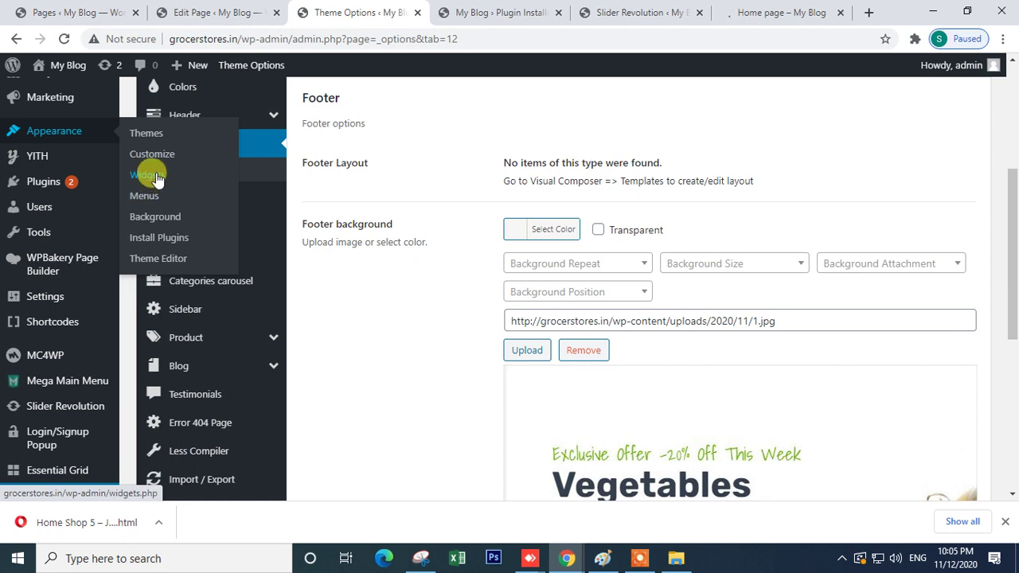
left_click(157, 176)
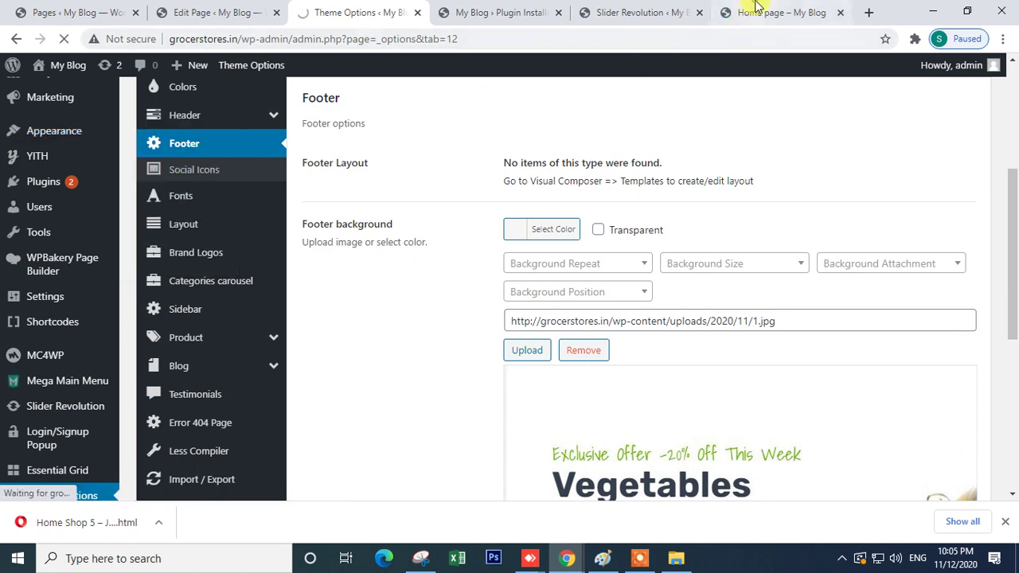
left_click(751, 11)
left_click(64, 35)
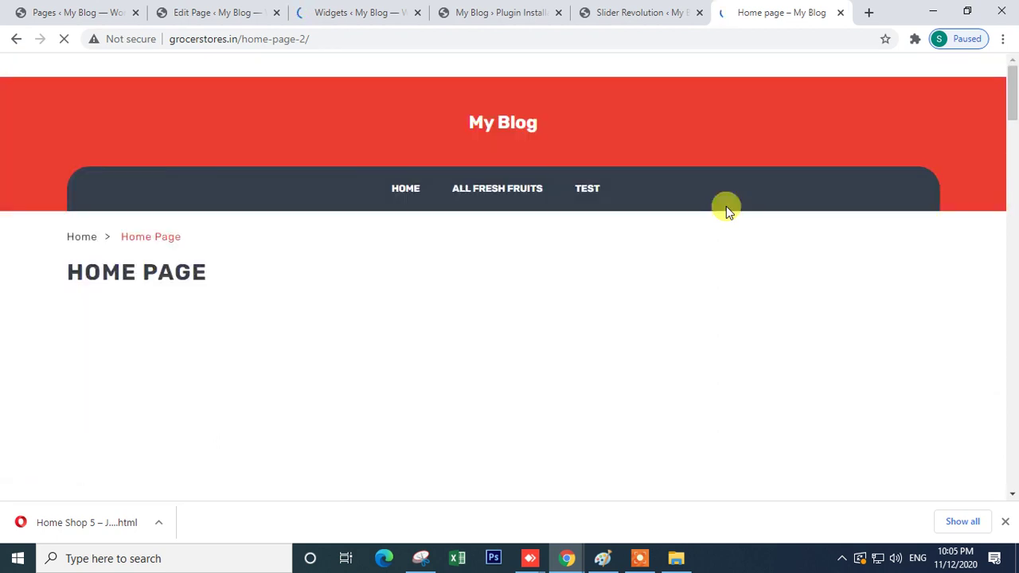
scroll(1003, 425, "down", 20)
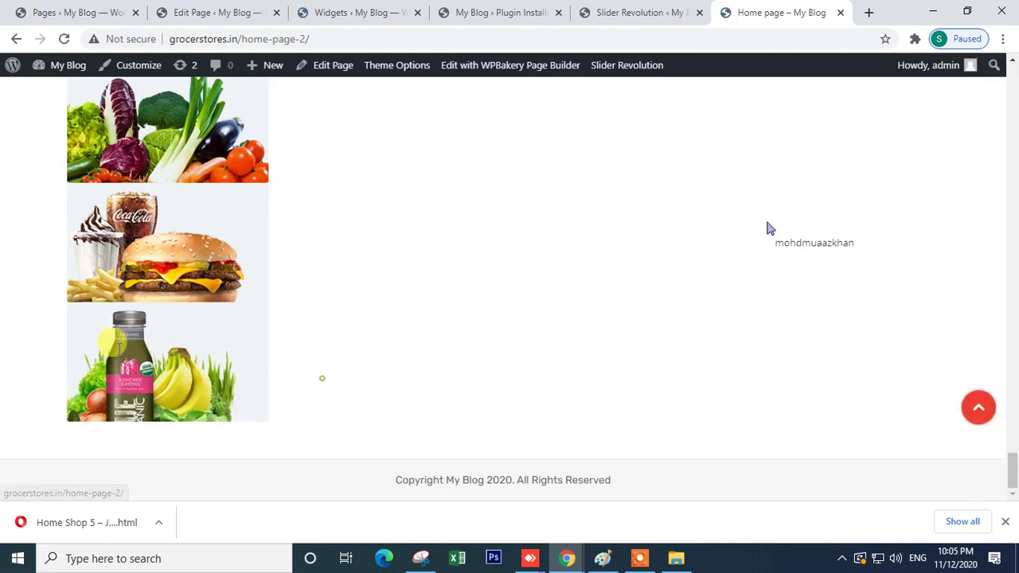
left_click_drag(321, 377, 41, 336)
left_click(366, 12)
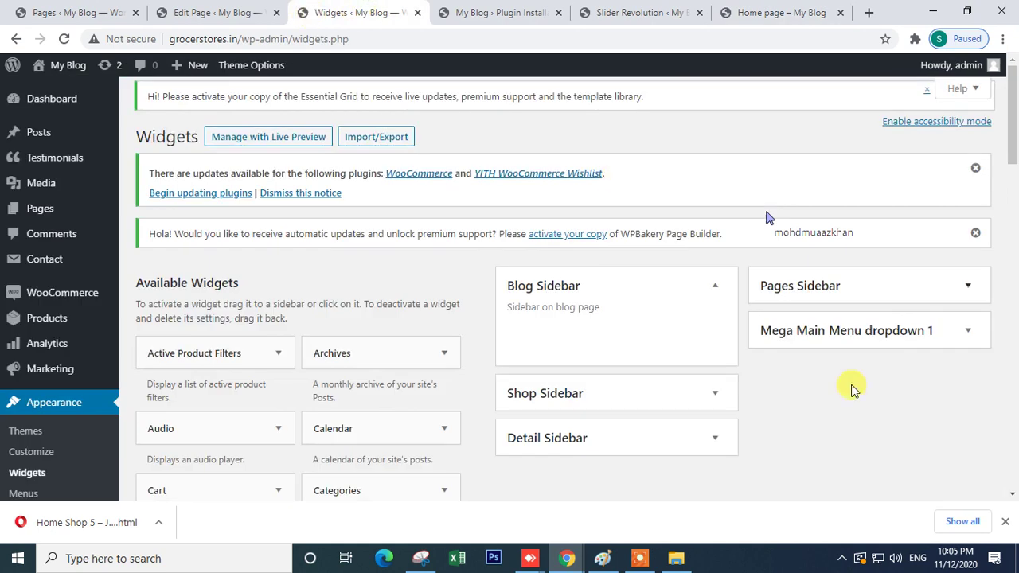
scroll(820, 395, "down", 2)
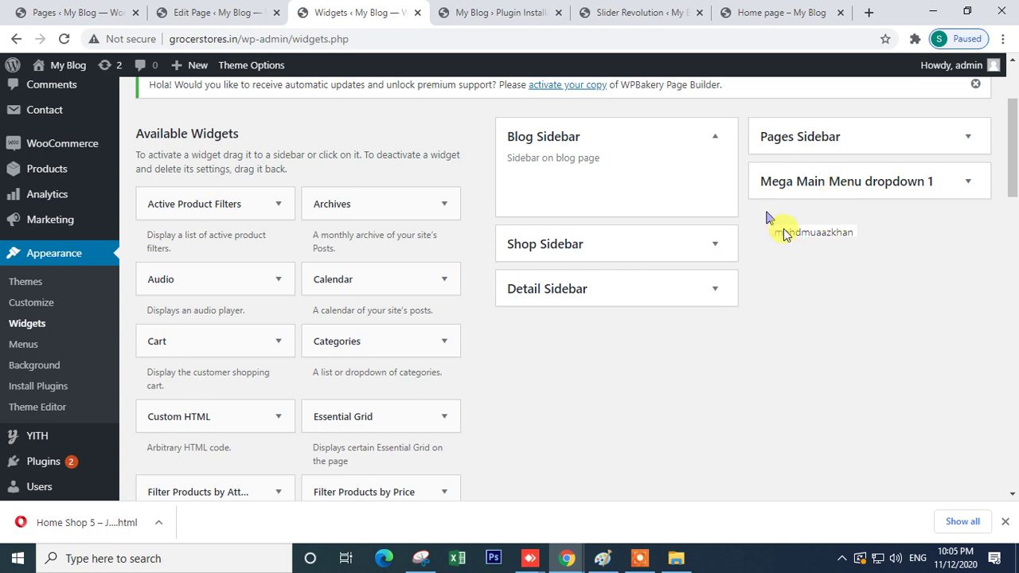
left_click(799, 188)
left_click(807, 134)
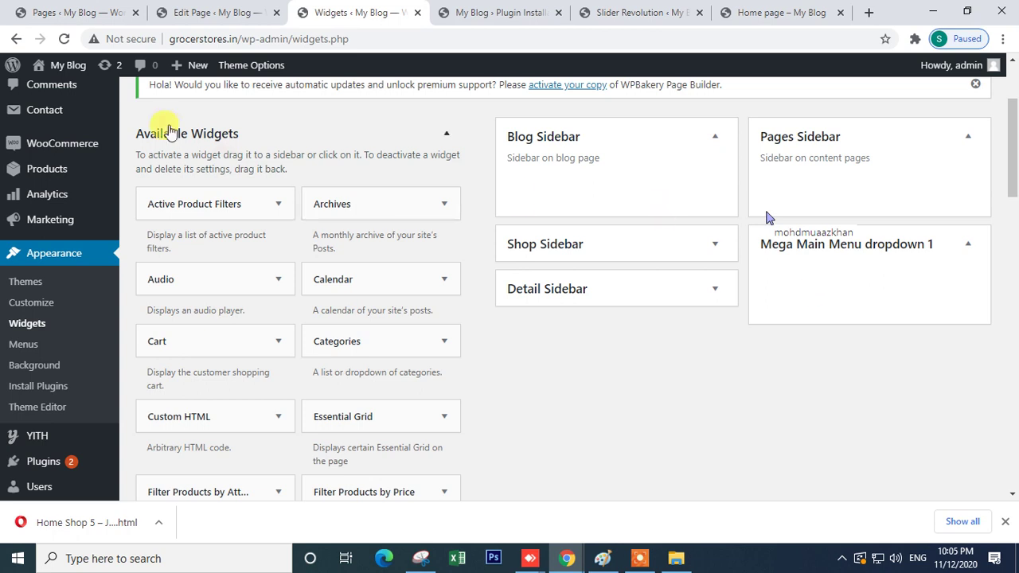
left_click(201, 13)
left_click(402, 12)
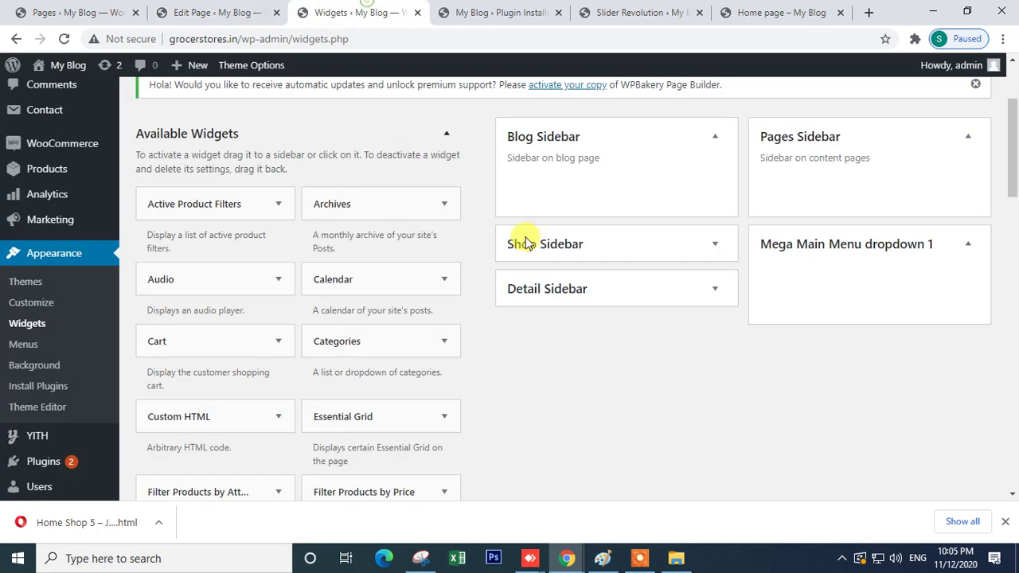
left_click(595, 295)
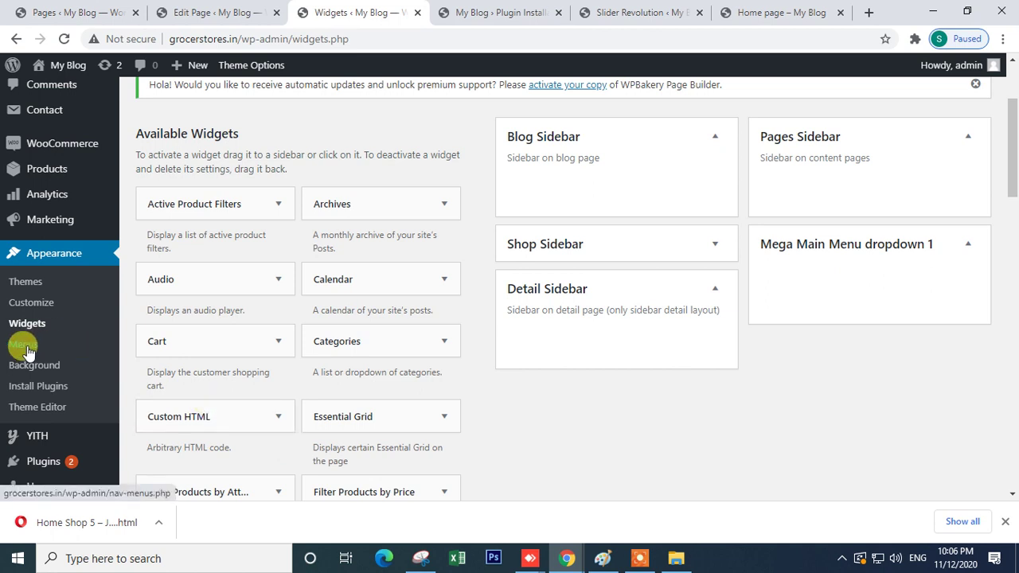
- On the live home page, highlight the HOME, ALL FRESH FRUITS and TEST menu items
left_click(776, 12)
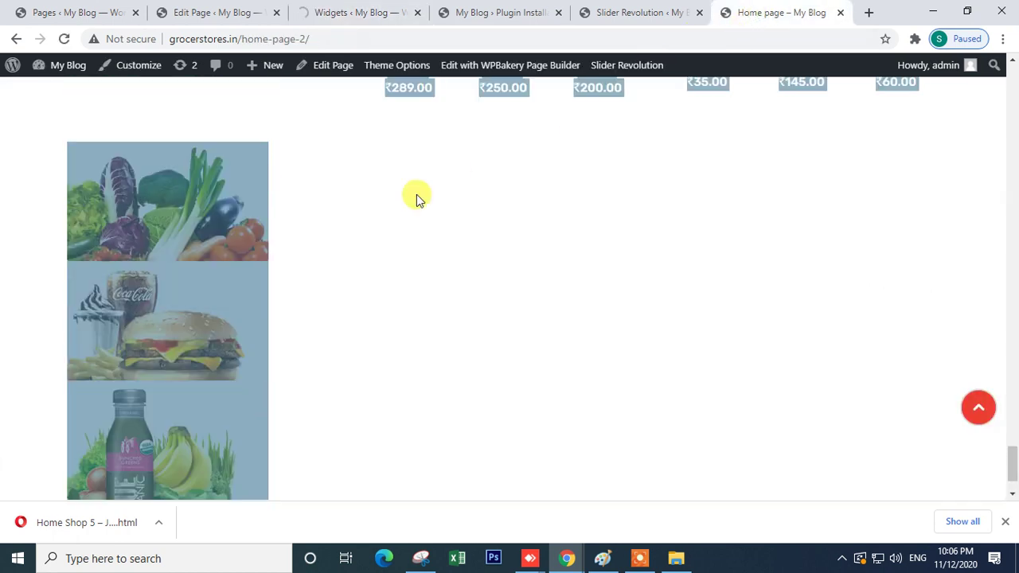
scroll(414, 199, "up", 15)
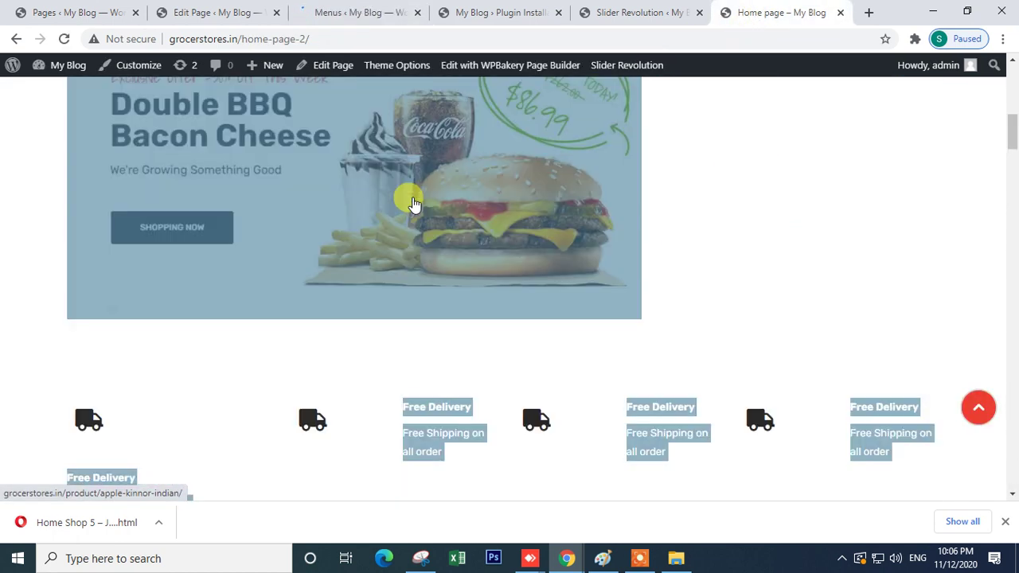
left_click(412, 203)
scroll(413, 203, "up", 4)
left_click_drag(161, 181, 287, 196)
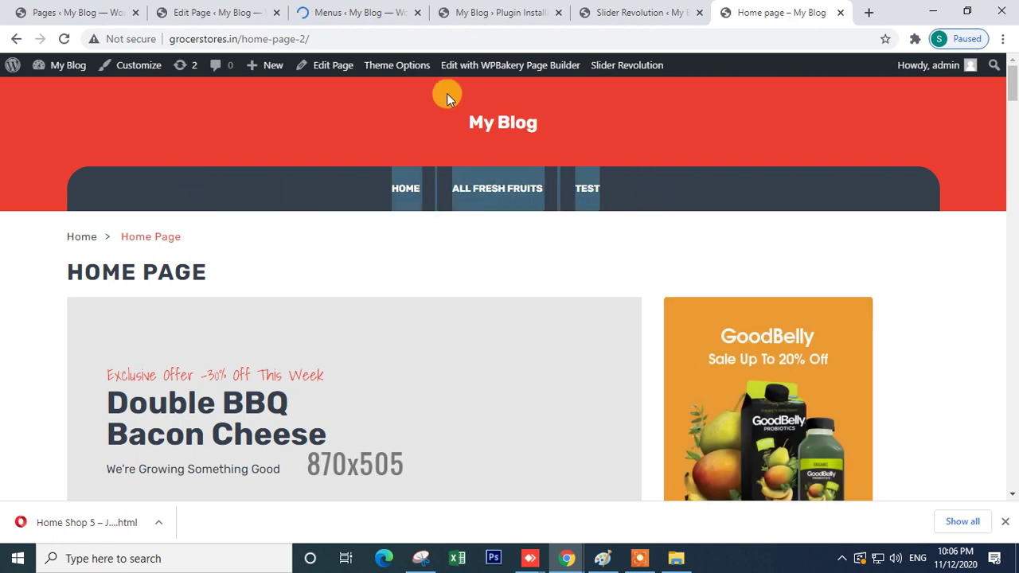
left_click_drag(647, 189, 135, 199)
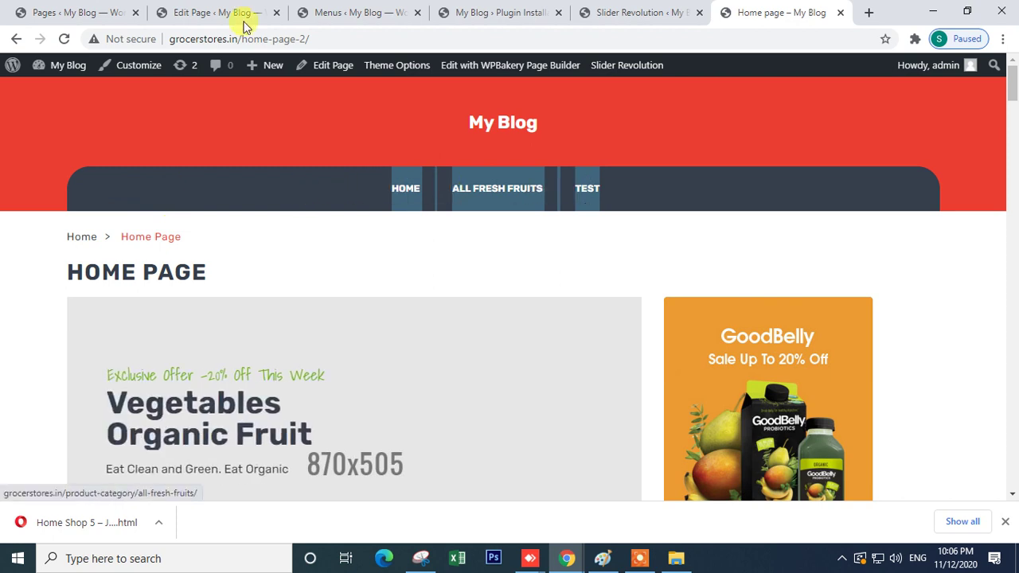
- Glance at the Home page editor, then bring up the Main Menu in Appearance > Menus
left_click(242, 16)
scroll(365, 380, "down", 10)
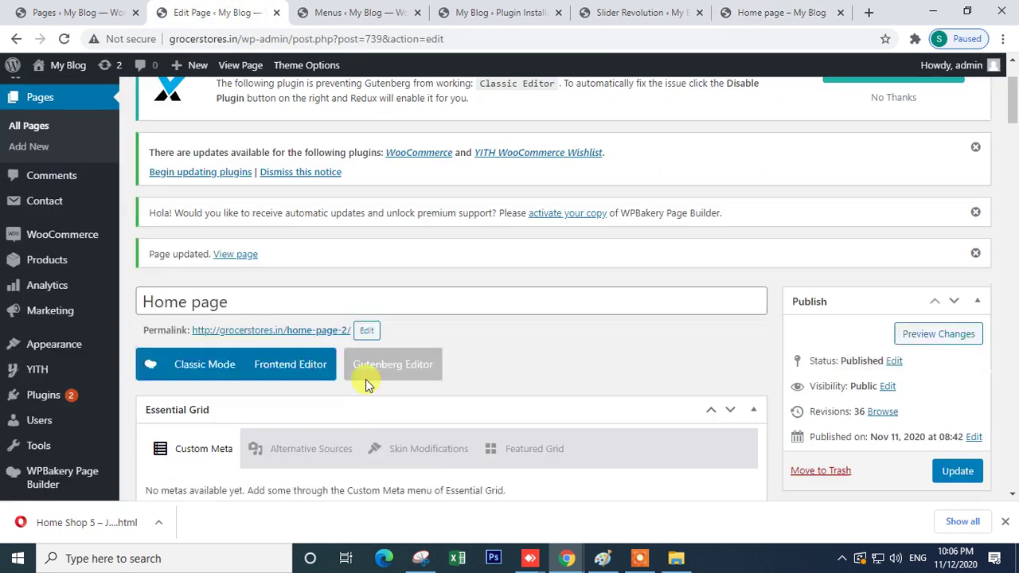
scroll(360, 239, "up", 3)
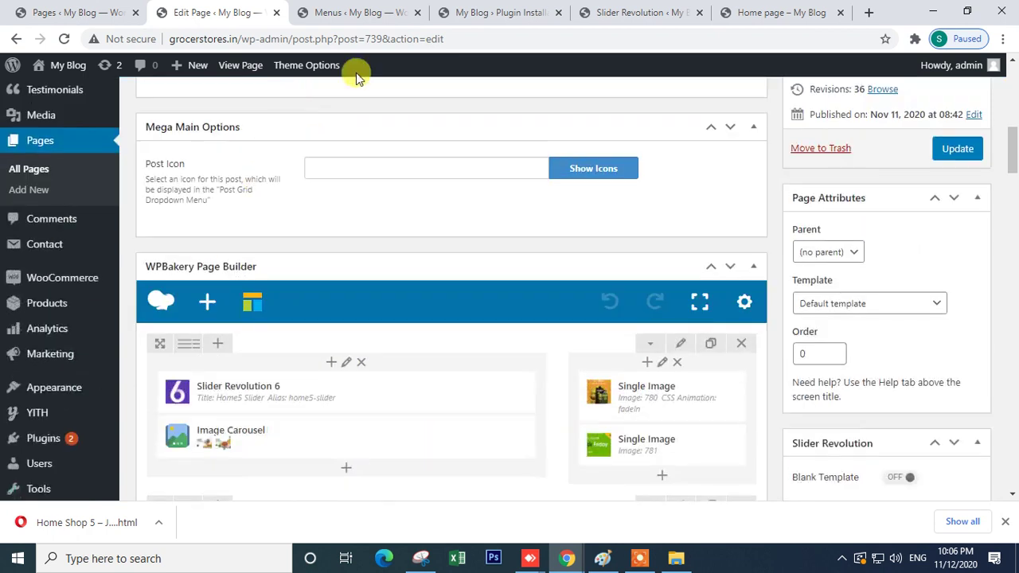
left_click(358, 12)
scroll(415, 372, "down", 4)
scroll(453, 270, "up", 2)
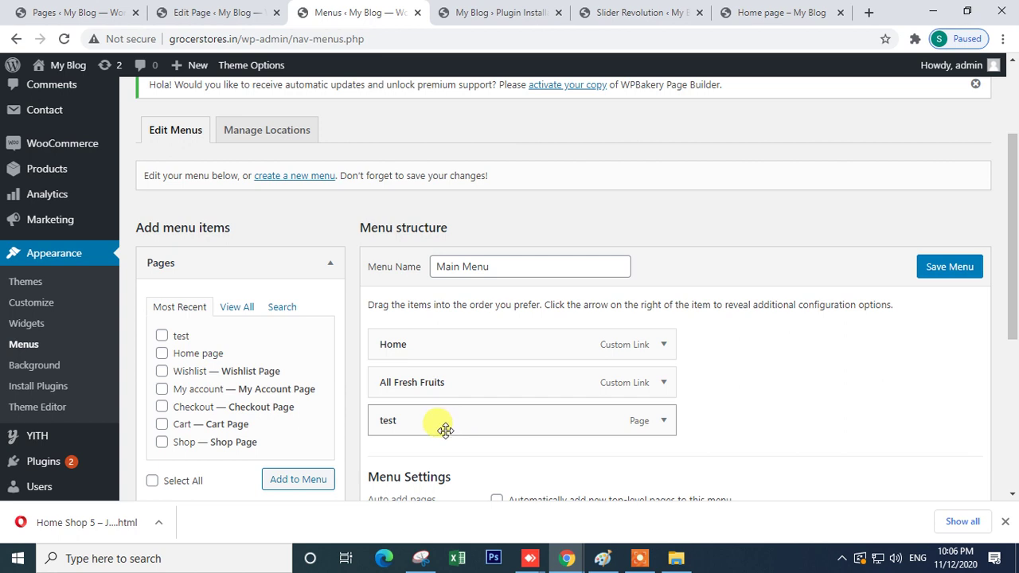
- Remove the test item from the Main Menu and add the Shop page
left_click(238, 308)
scroll(223, 398, "down", 3)
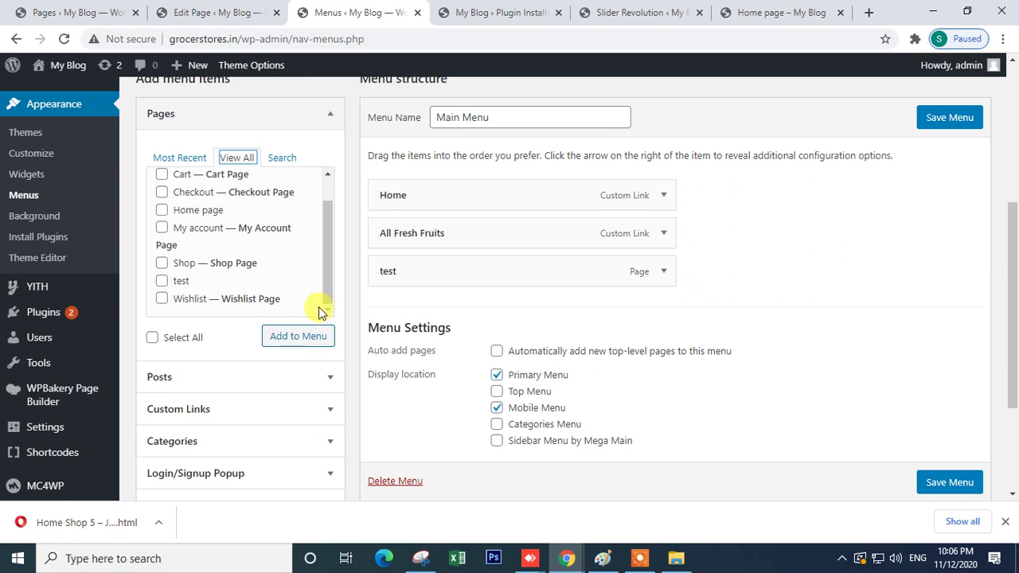
scroll(326, 398, "down", 3)
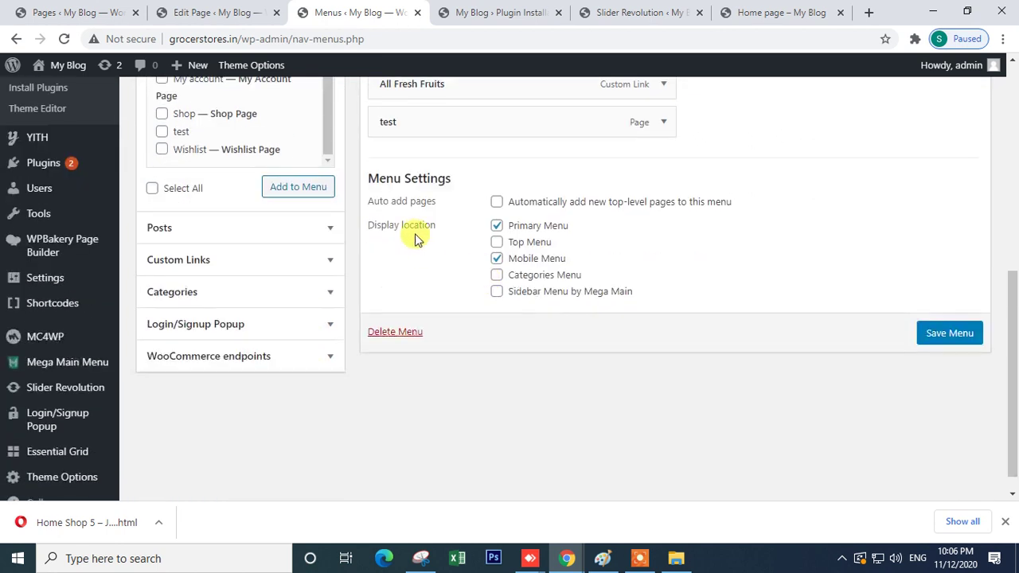
left_click(666, 122)
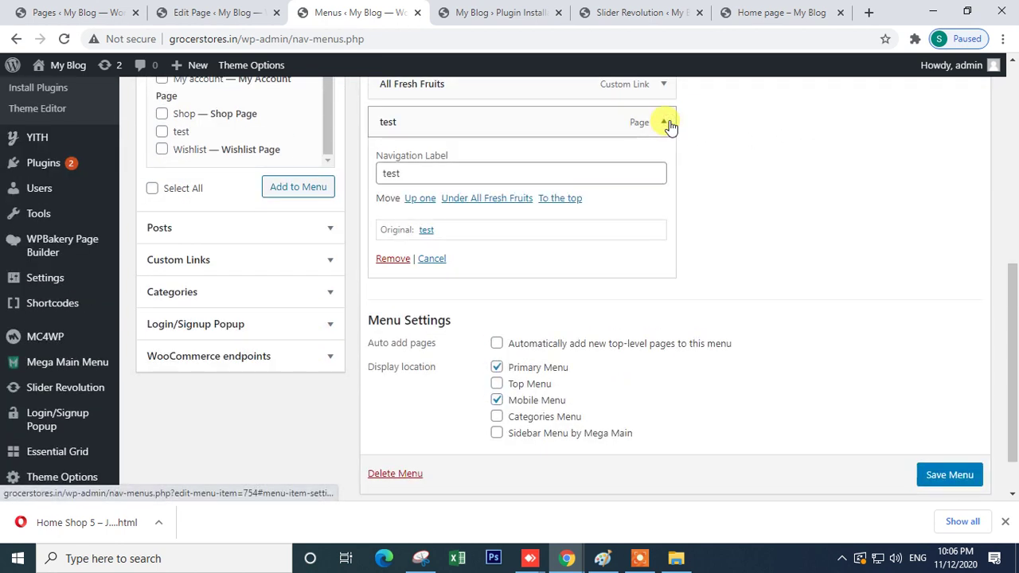
left_click(396, 263)
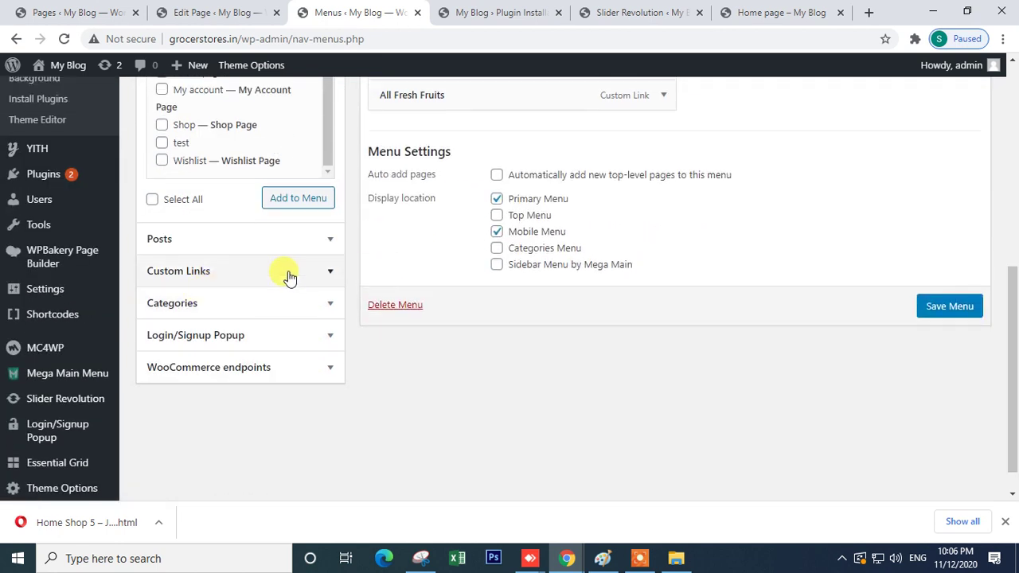
scroll(278, 275, "up", 3)
left_click(163, 264)
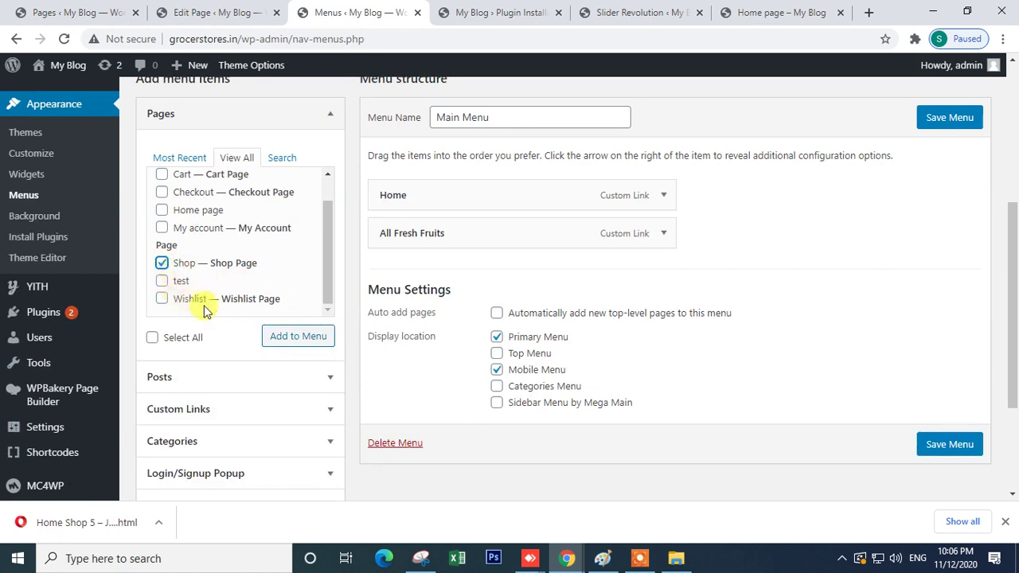
left_click(304, 342)
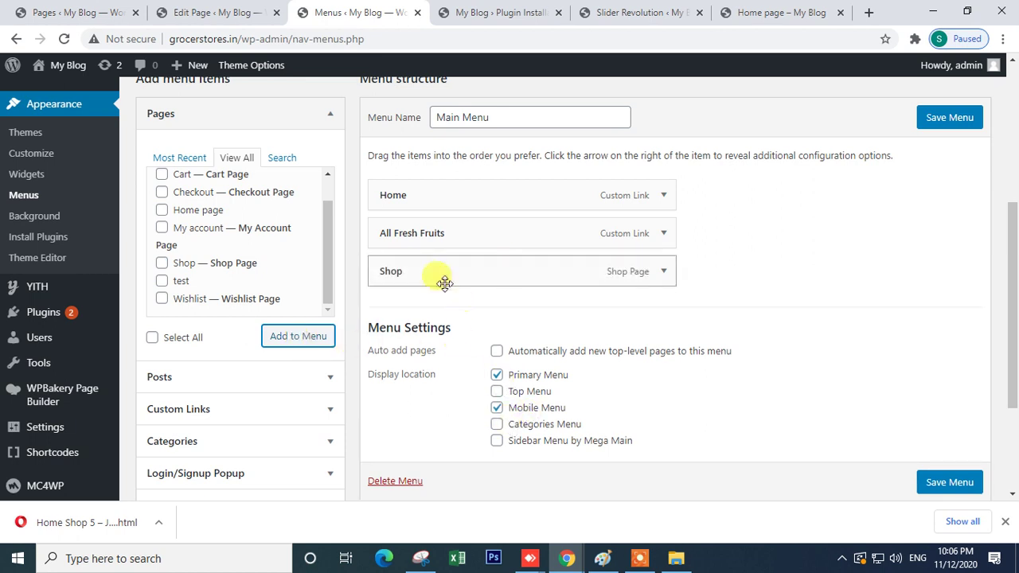
- Add a custom link with URL '#' and link text 'fresh' to the menu
left_click(257, 409)
scroll(260, 409, "down", 1)
scroll(259, 409, "down", 1)
left_click(238, 307)
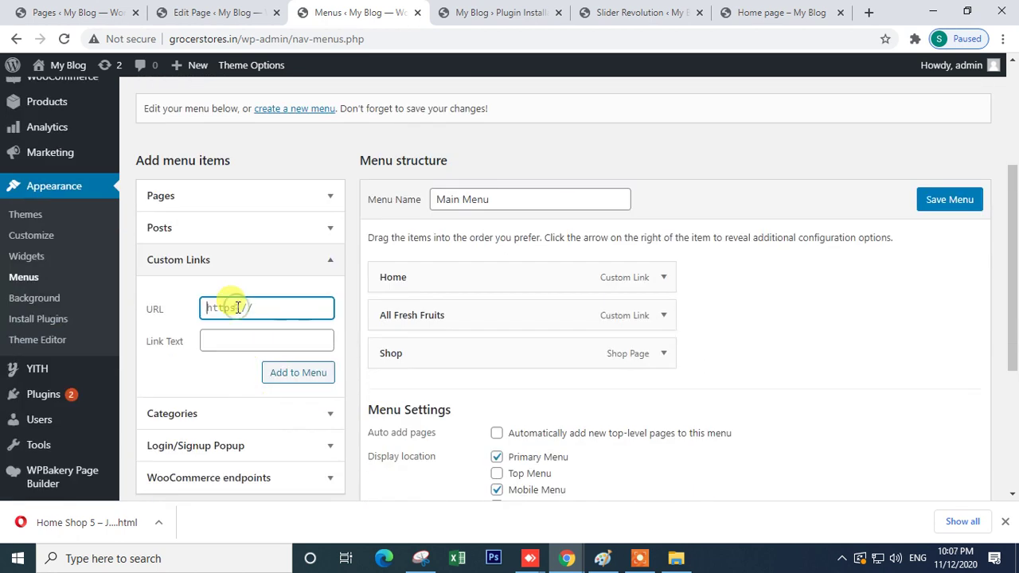
type("#")
left_click(228, 341)
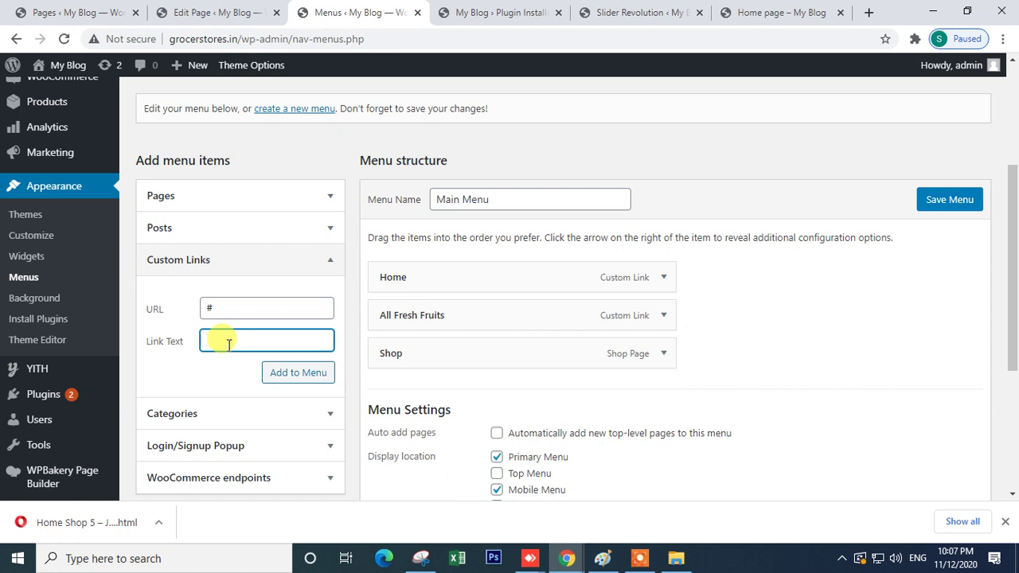
left_click(292, 375)
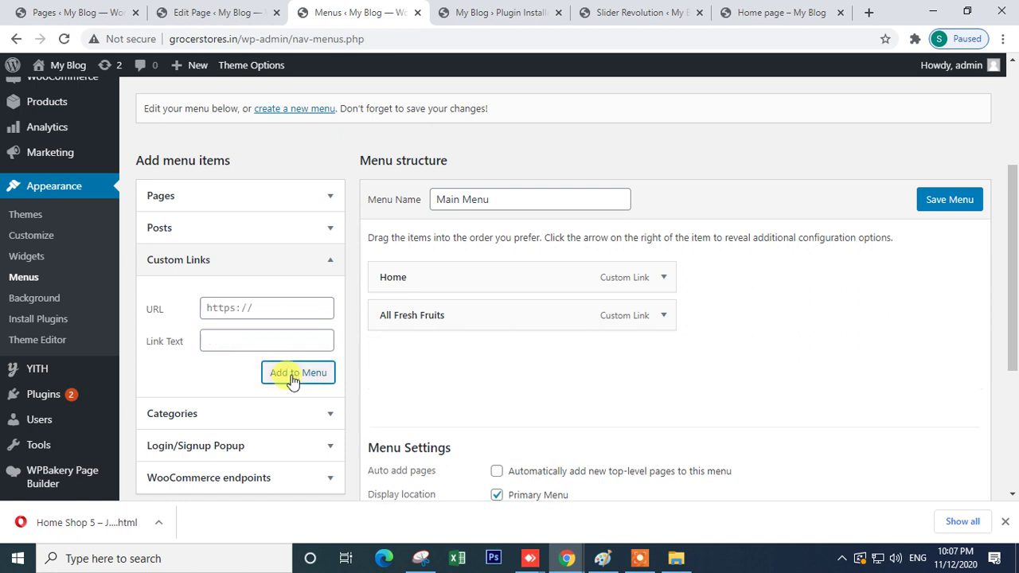
- Save the Main Menu and reload the live home page
left_click(927, 199)
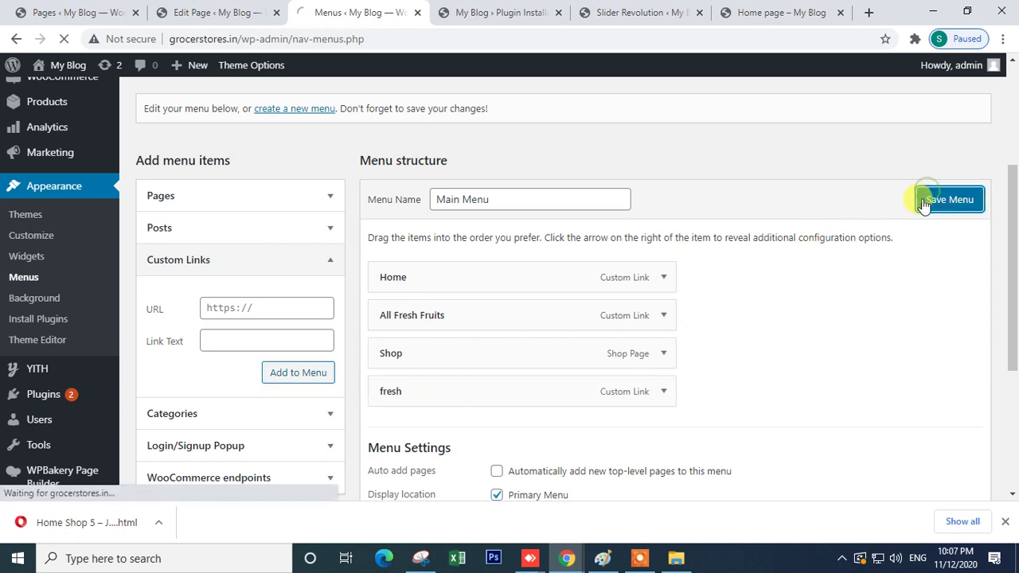
left_click(716, 9)
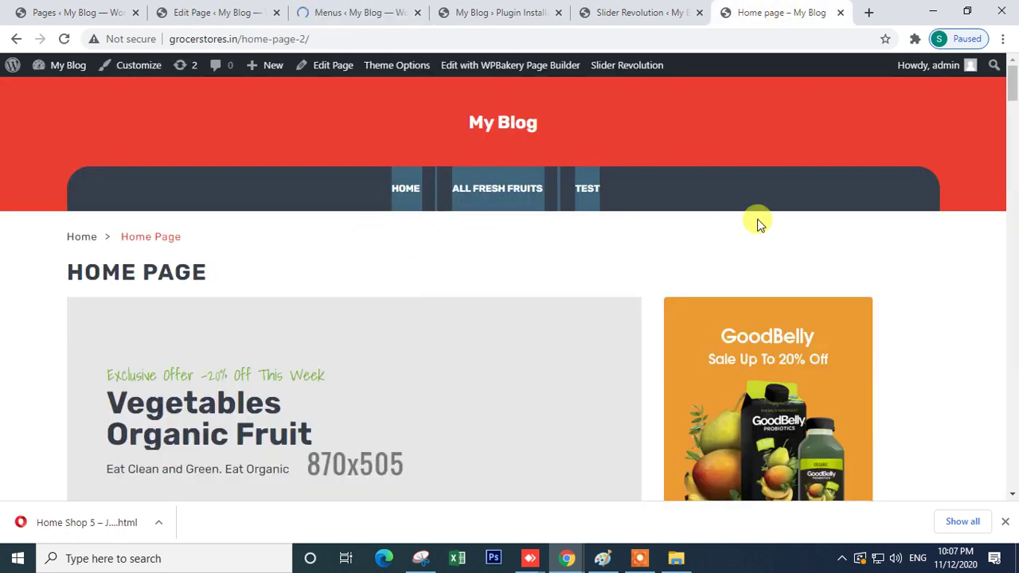
left_click(63, 39)
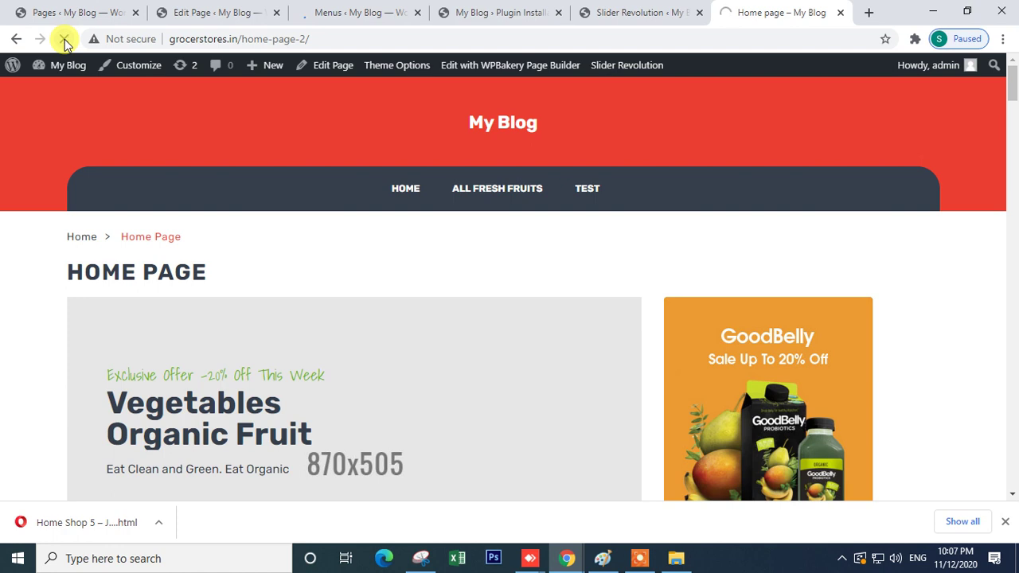
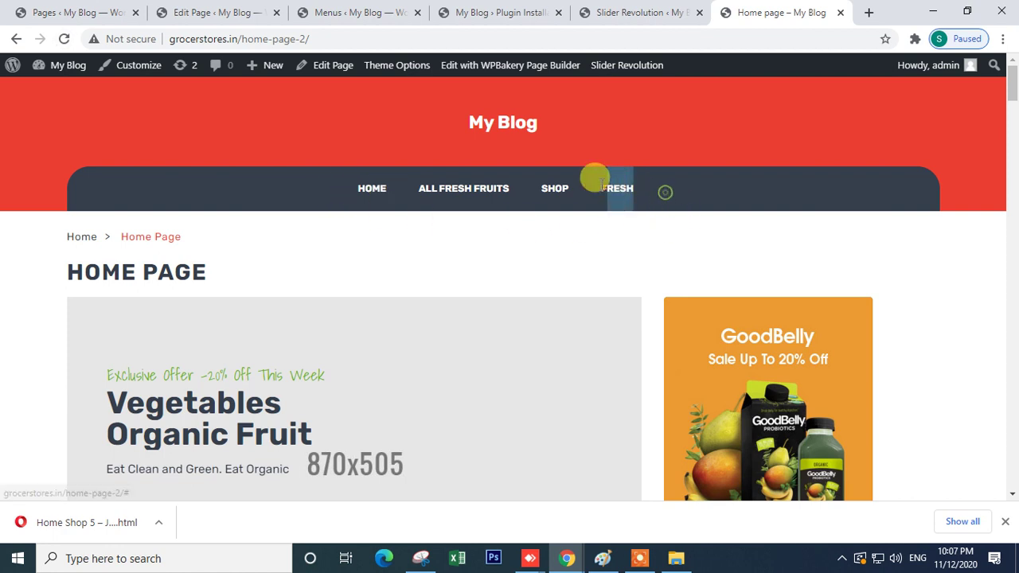
- Remove the fresh, Shop and All Fresh Fruits items from the Main Menu
left_click(428, 21)
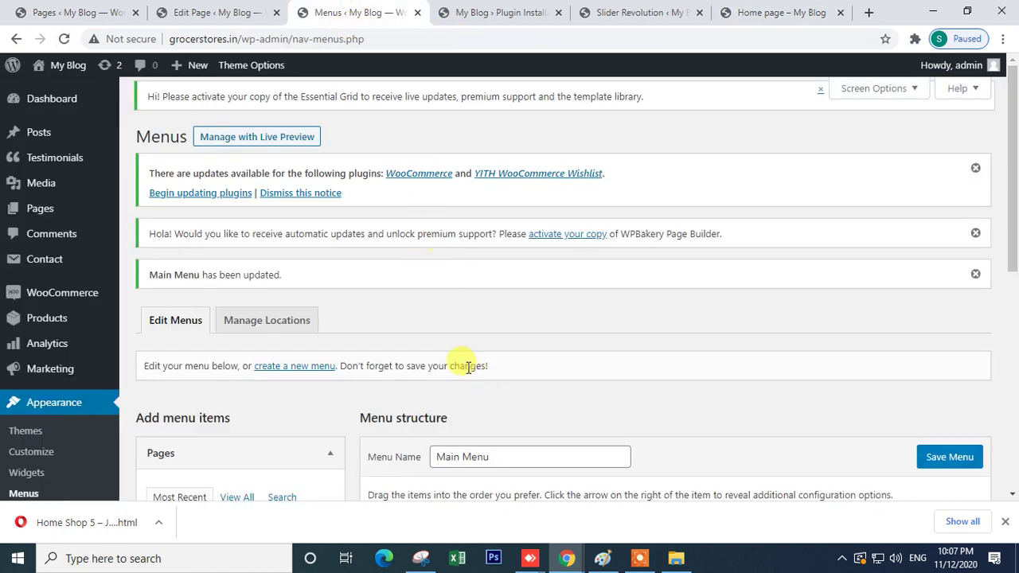
scroll(461, 364, "down", 10)
left_click(666, 183)
left_click(390, 326)
left_click(663, 140)
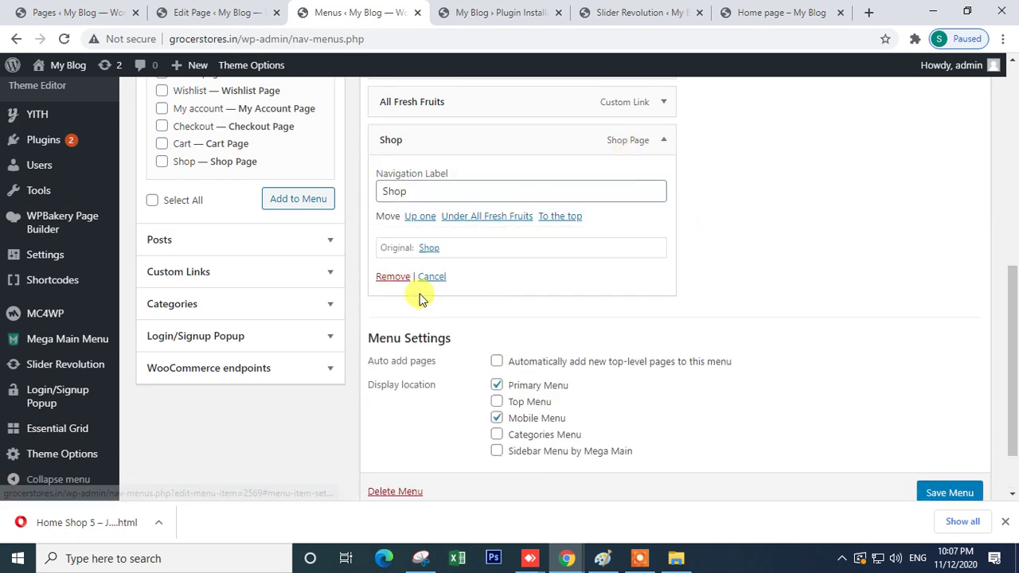
left_click(394, 278)
left_click(664, 251)
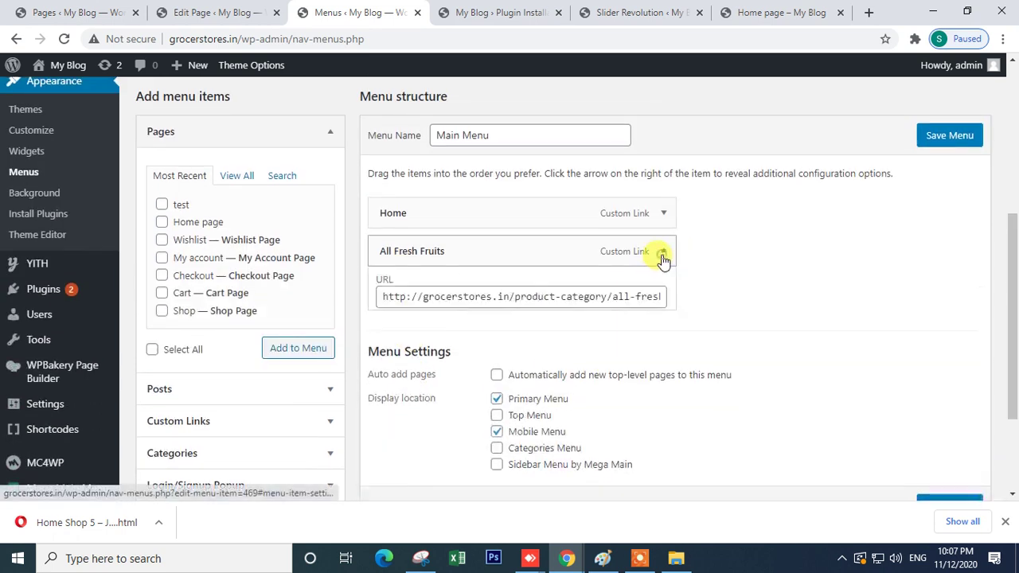
left_click(387, 399)
- Save the Main Menu with only the Home item left
left_click(955, 140)
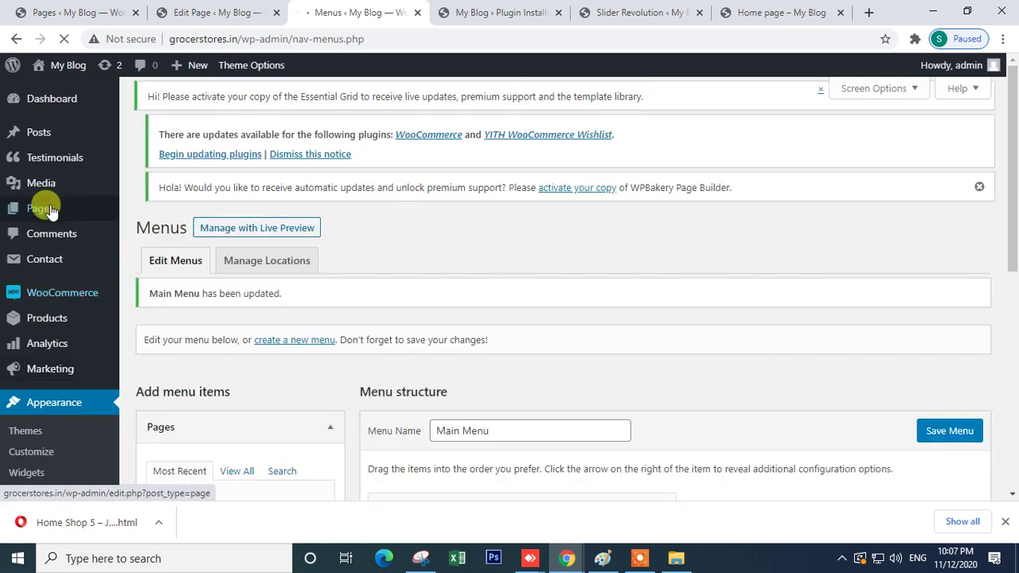
scroll(285, 297, "down", 4)
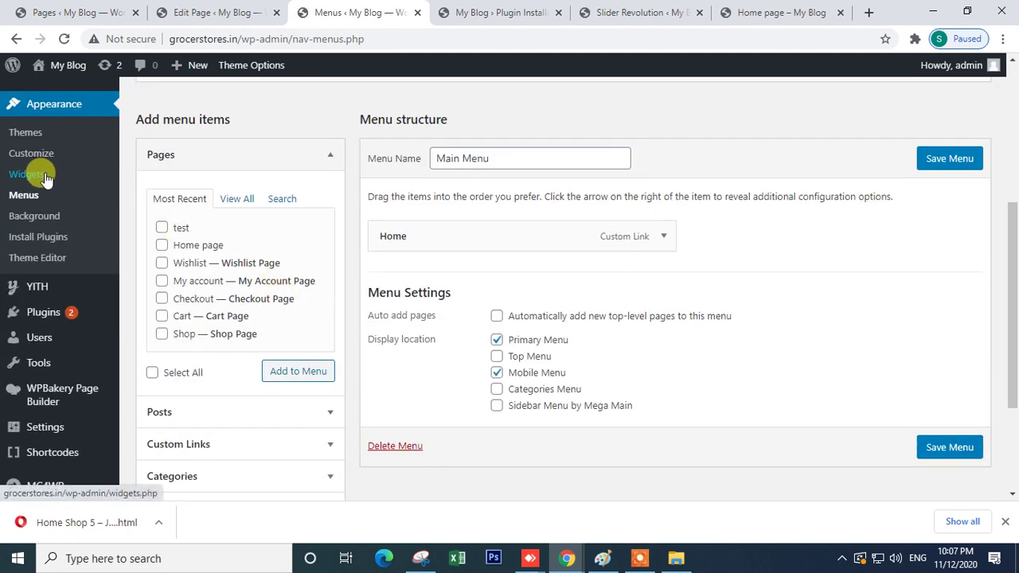
scroll(24, 175, "up", 4)
scroll(430, 345, "down", 4)
scroll(465, 351, "up", 4)
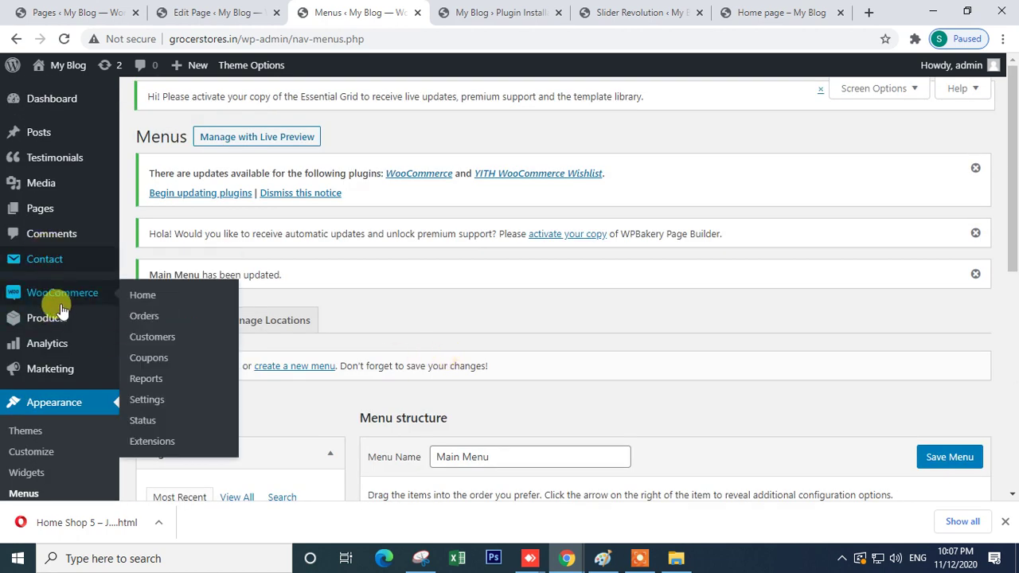
left_click(63, 319)
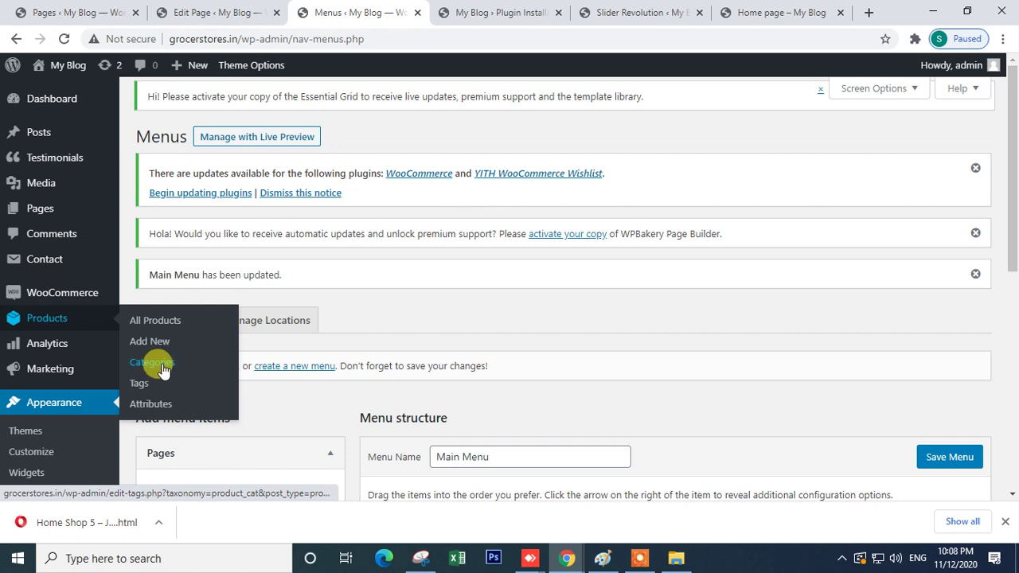
- View the All Type of Grapes category page from the Product categories list
left_click(158, 368)
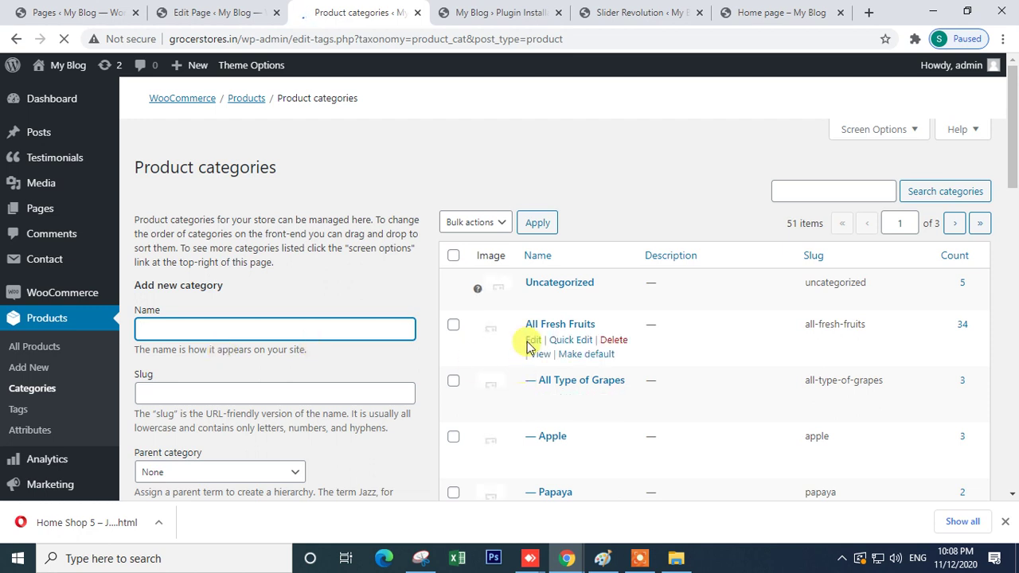
scroll(535, 330, "down", 4)
scroll(549, 255, "down", 2)
scroll(557, 280, "up", 5)
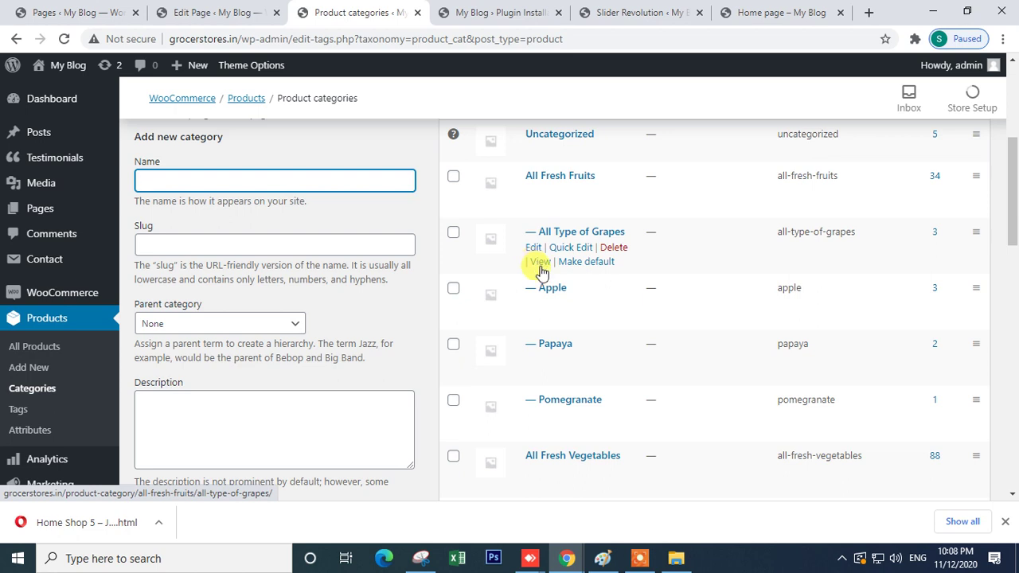
left_click(542, 263)
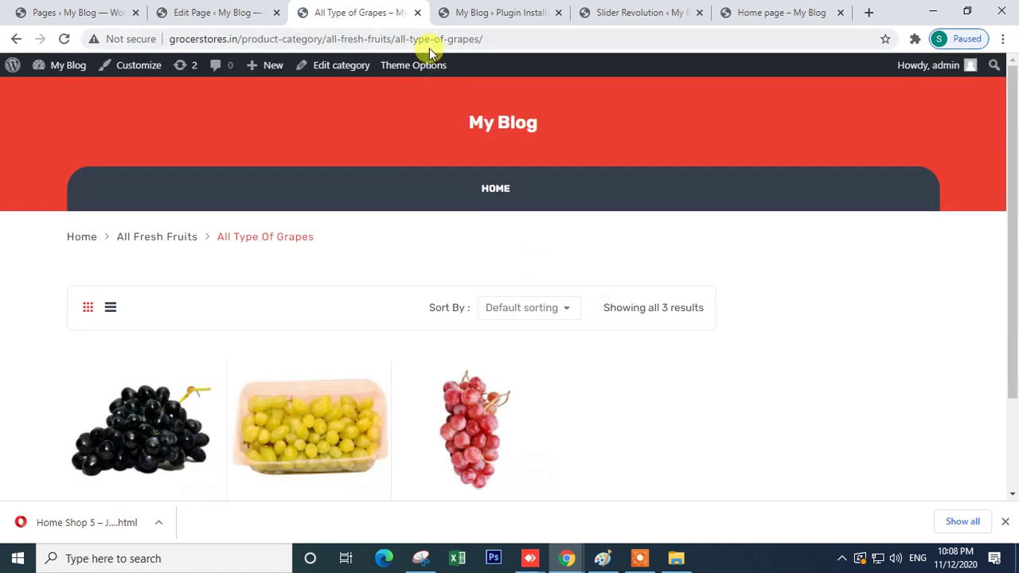
- Check the All Fresh Fruits category page, then go back to Product categories
left_click(426, 39)
scroll(342, 303, "down", 2)
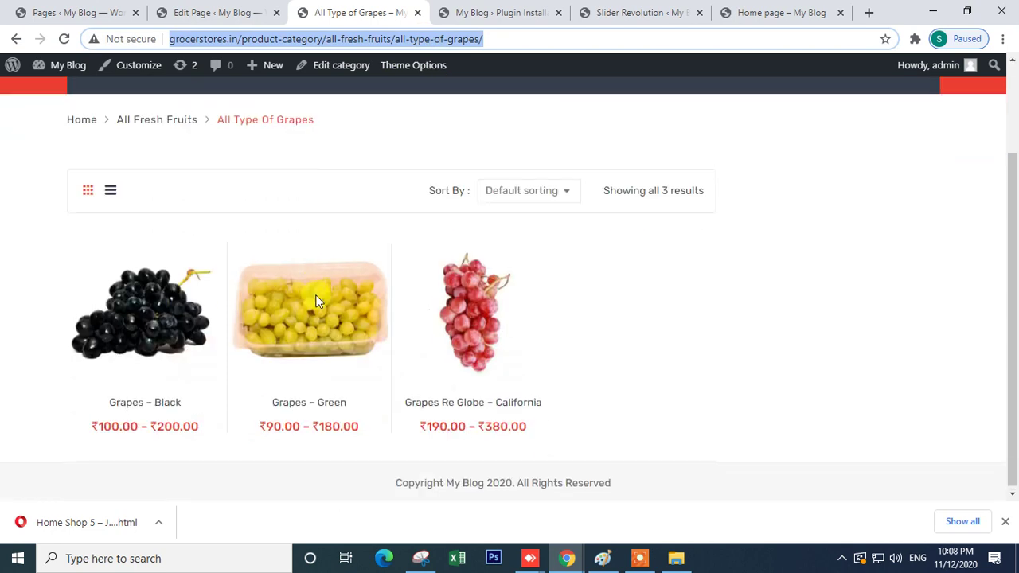
scroll(327, 360, "up", 2)
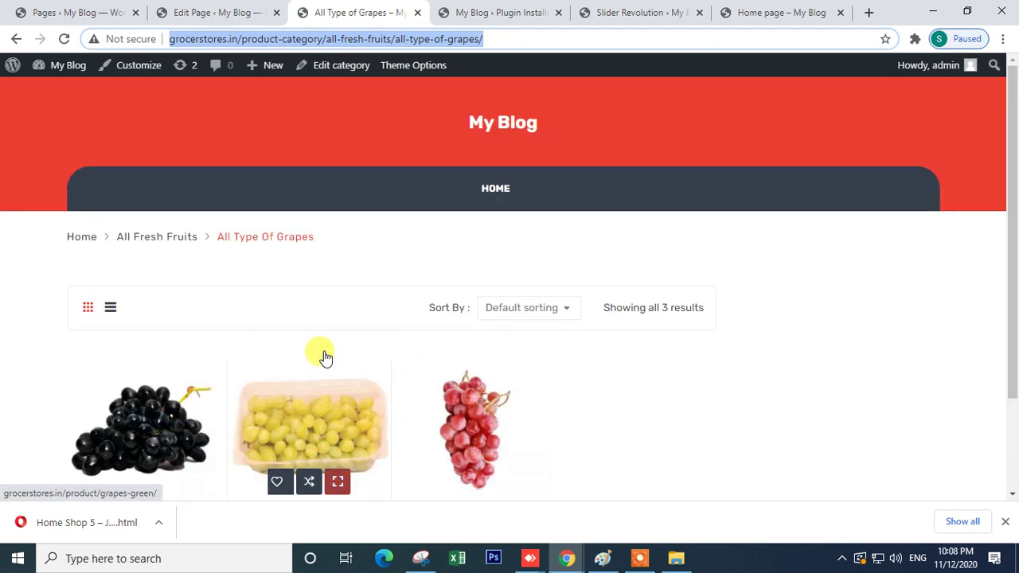
left_click(155, 247)
left_click(155, 247)
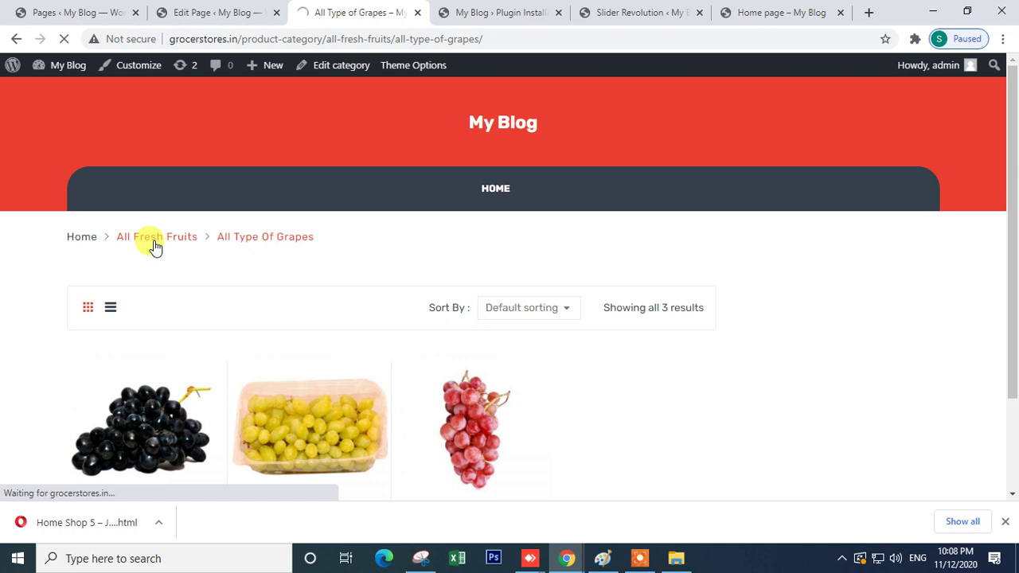
left_click(231, 12)
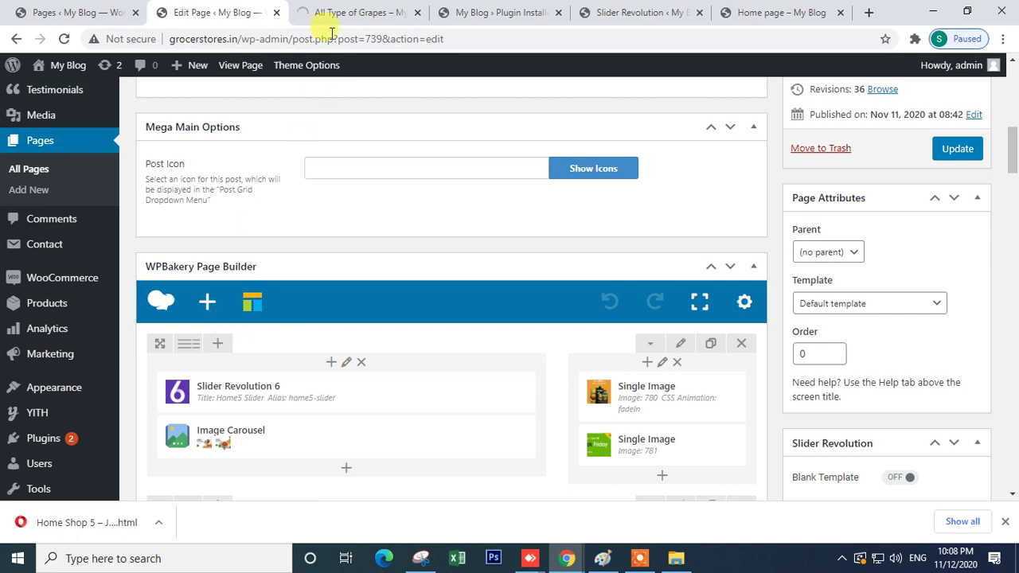
left_click(346, 12)
left_click(16, 38)
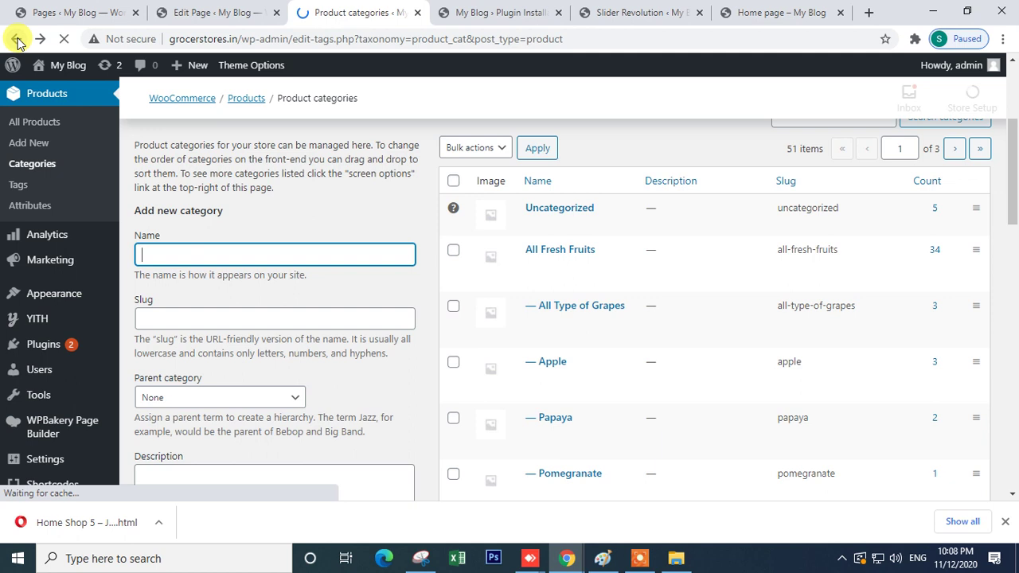
- In the Customizer's General options, set the vegetable photo as the site logo
mouse_move(114, 249)
mouse_move(39, 296)
left_click(151, 322)
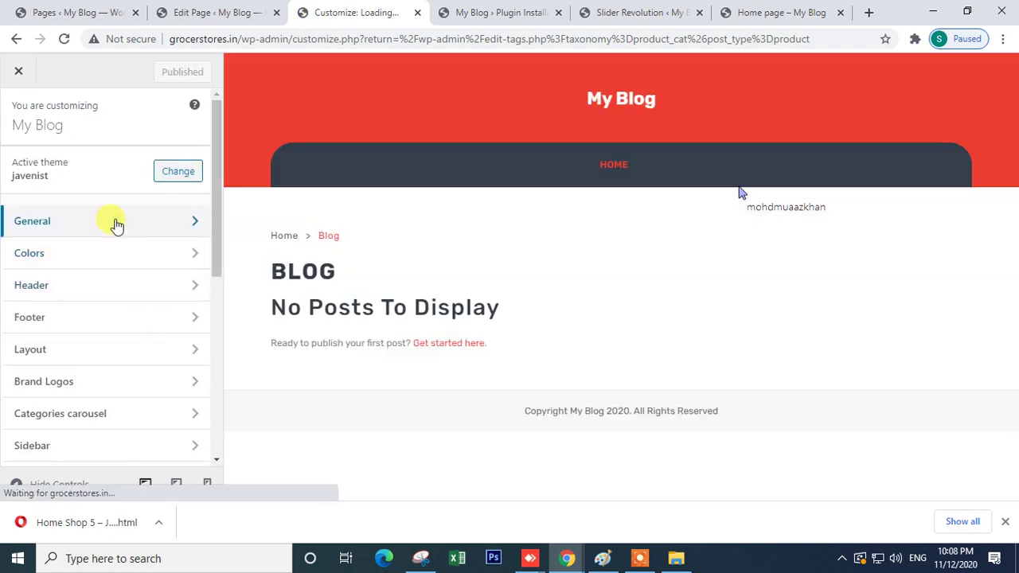
left_click(116, 223)
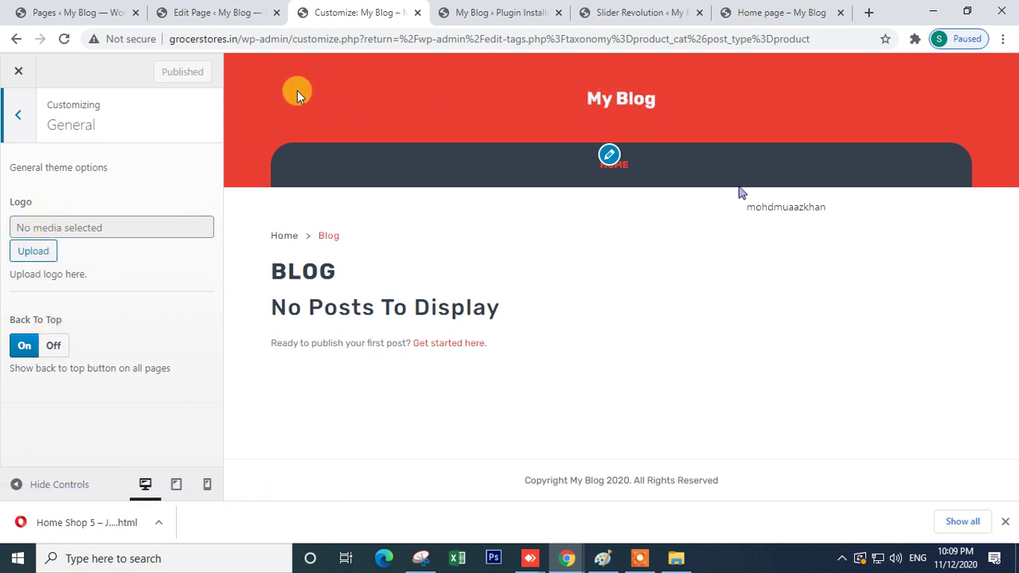
left_click(32, 251)
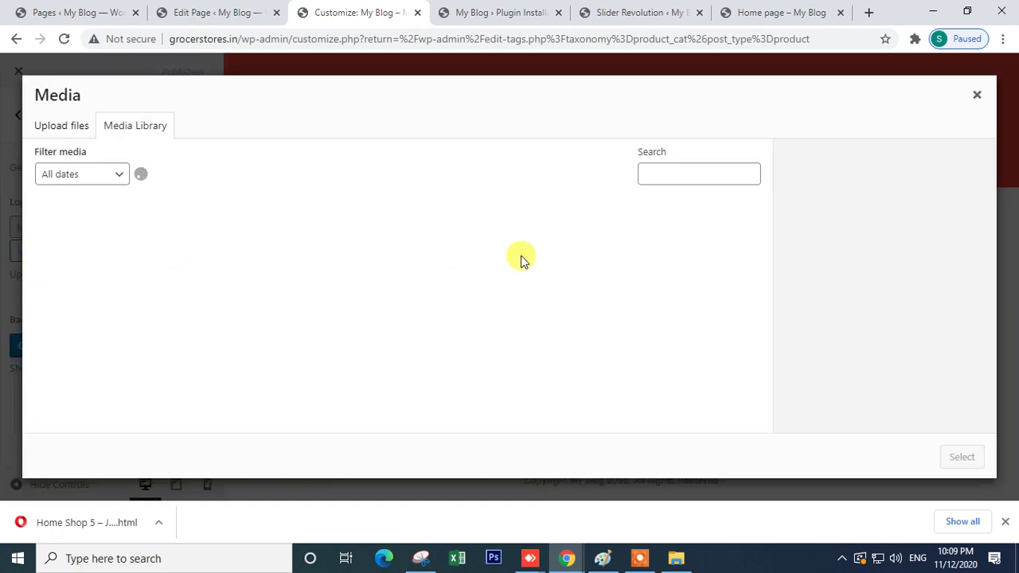
scroll(318, 351, "down", 4)
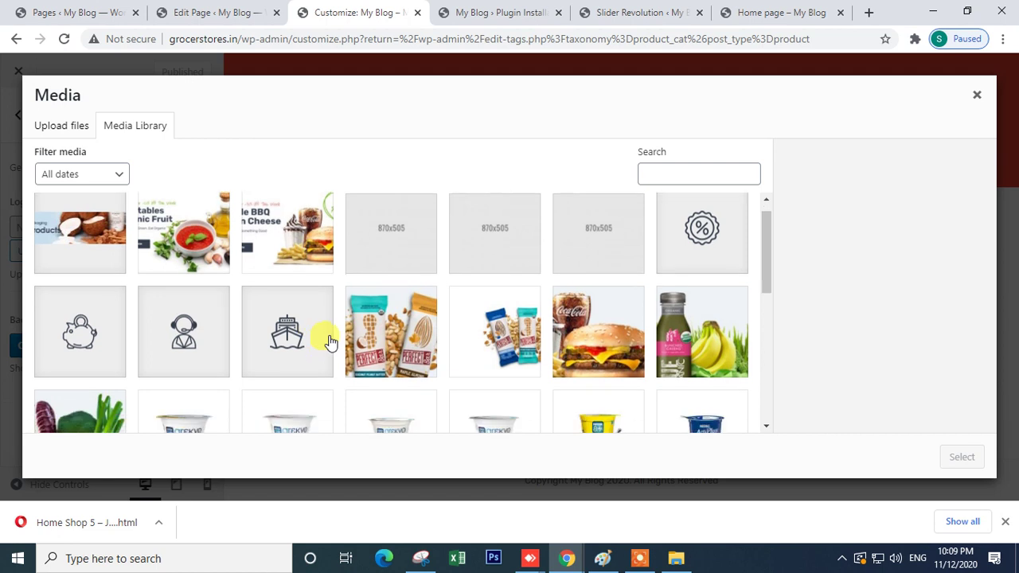
scroll(354, 358, "up", 2)
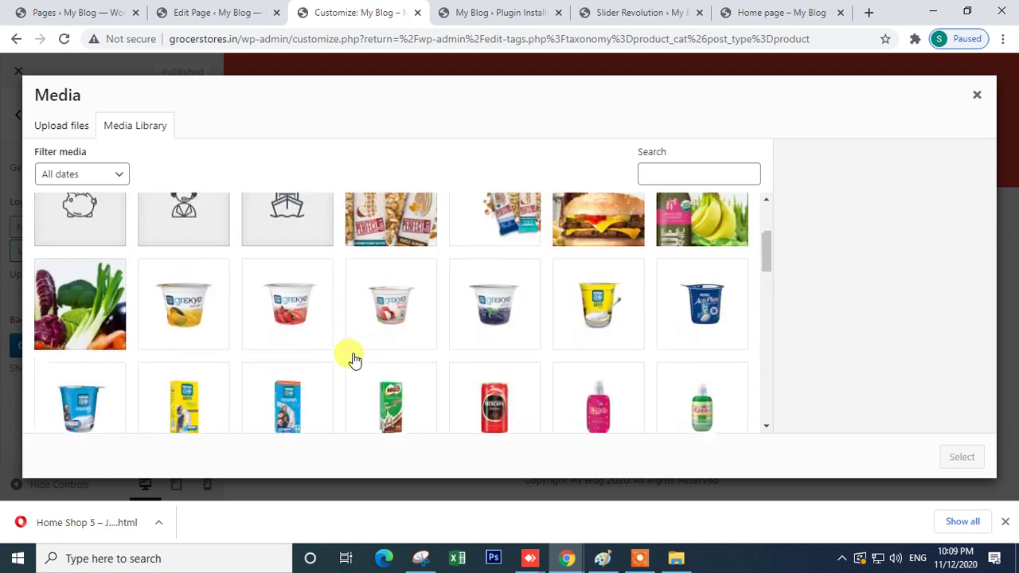
left_click(101, 349)
left_click(961, 457)
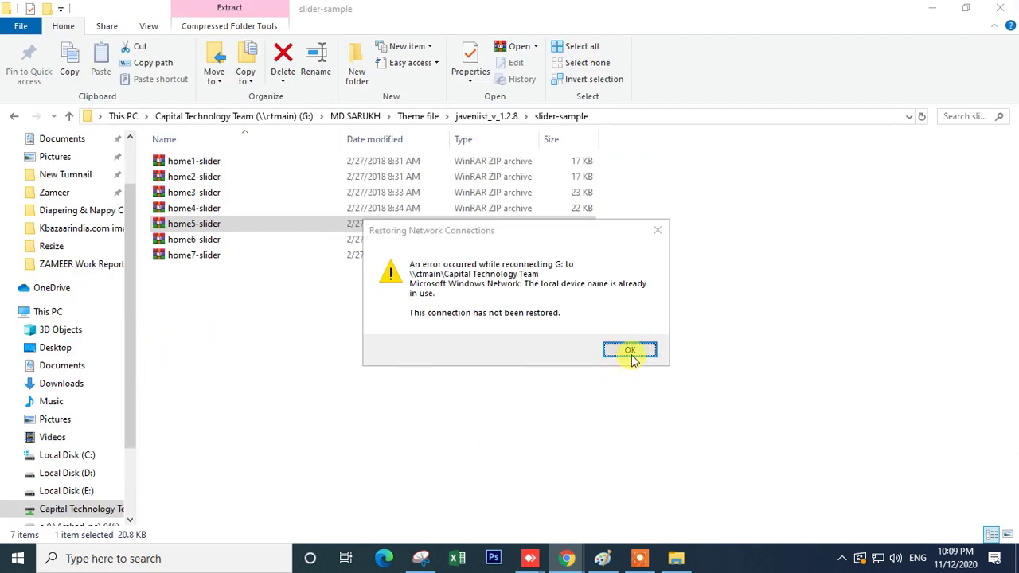
- Dismiss the network connection error and publish the new vegetable logo
left_click(630, 351)
mouse_move(565, 560)
left_click(501, 509)
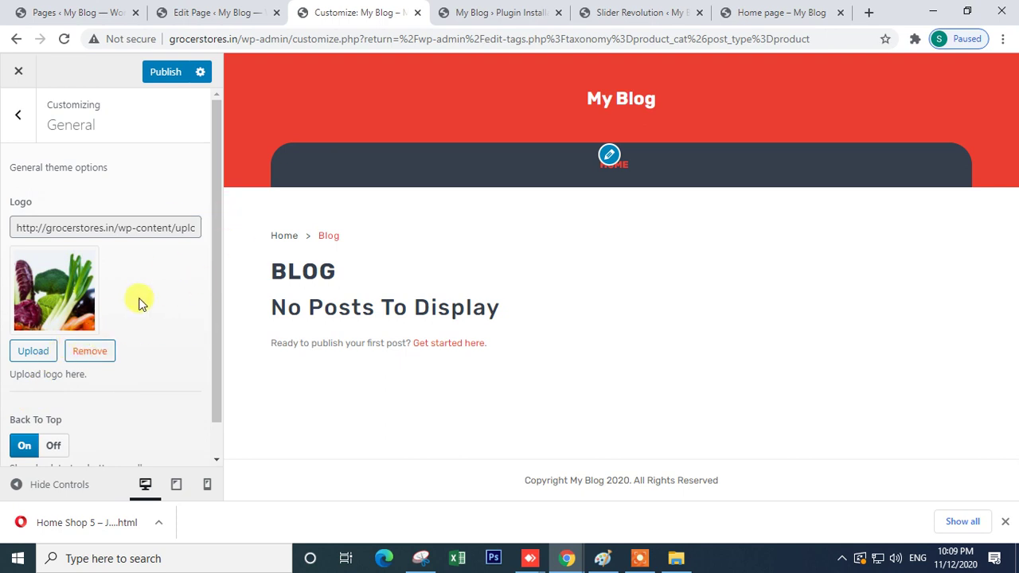
scroll(72, 356, "down", 1)
scroll(73, 383, "up", 1)
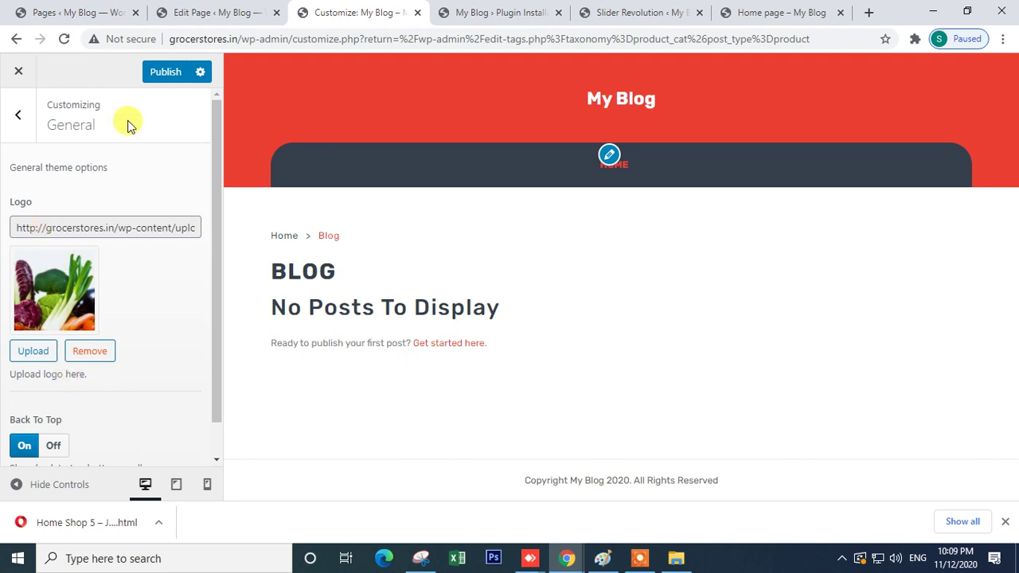
left_click(166, 73)
- Open the Main Menu in the Customizer's Menus panel after glancing at Header settings
left_click(18, 115)
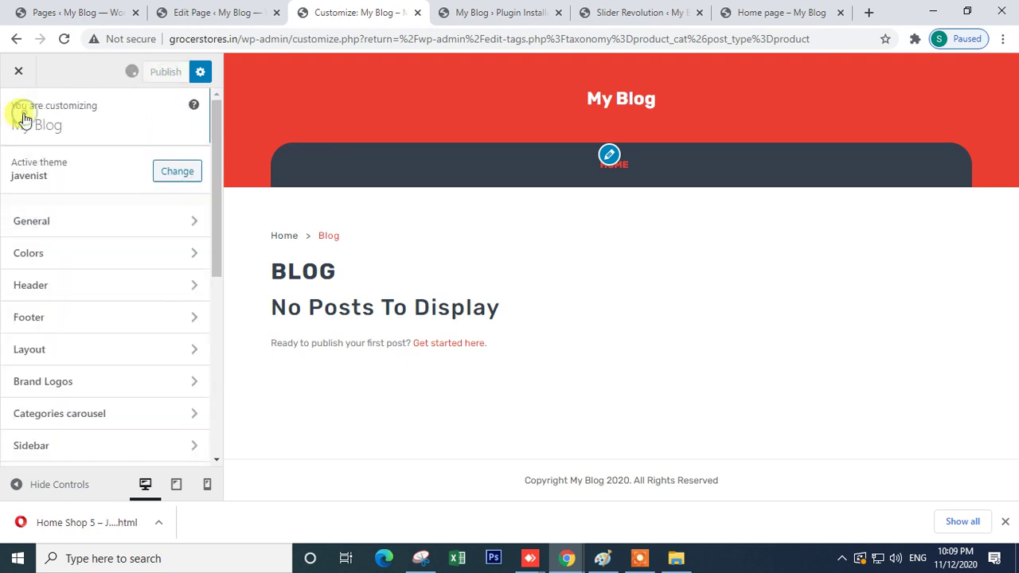
left_click(90, 296)
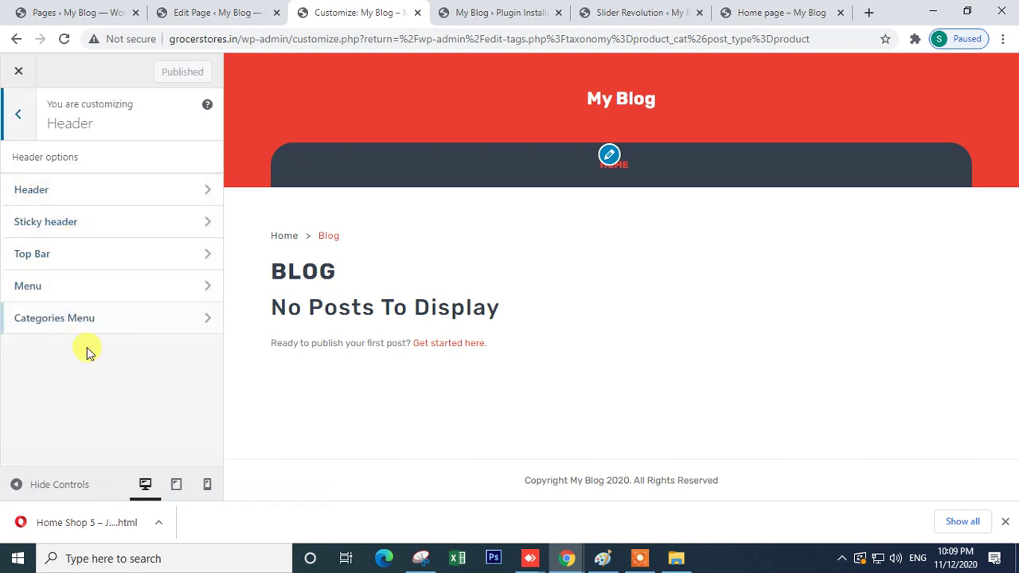
left_click(95, 194)
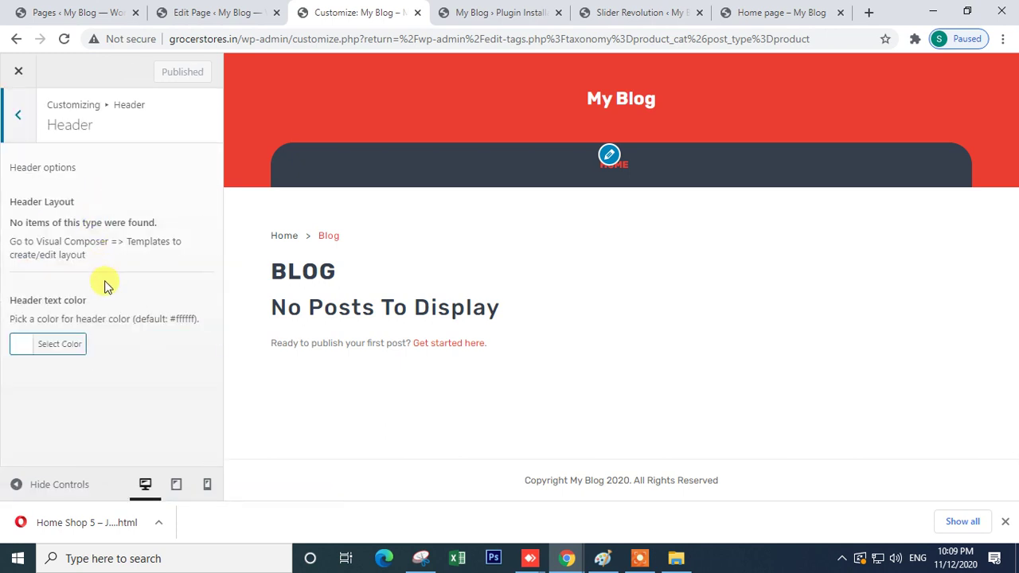
left_click(19, 117)
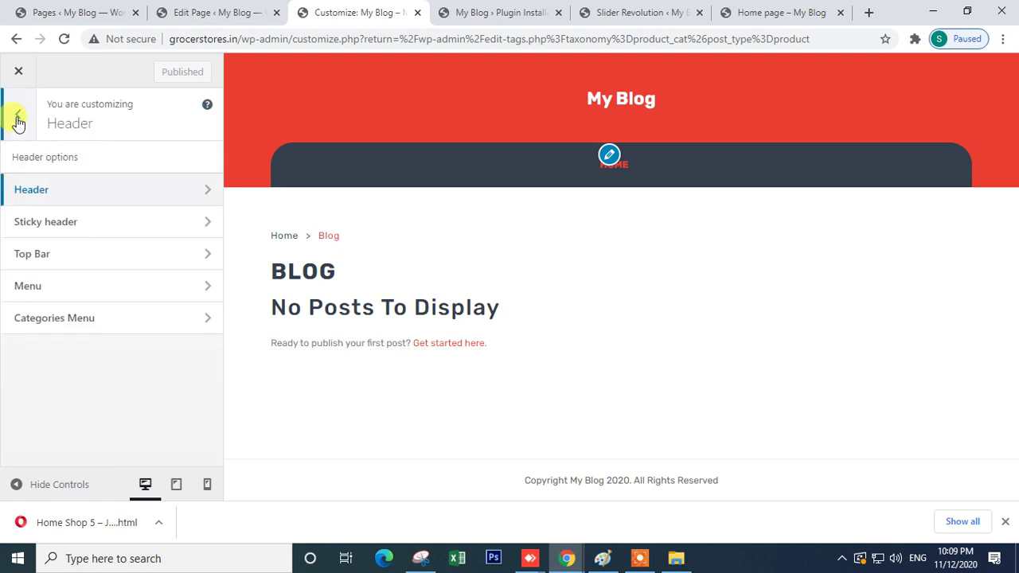
left_click(18, 117)
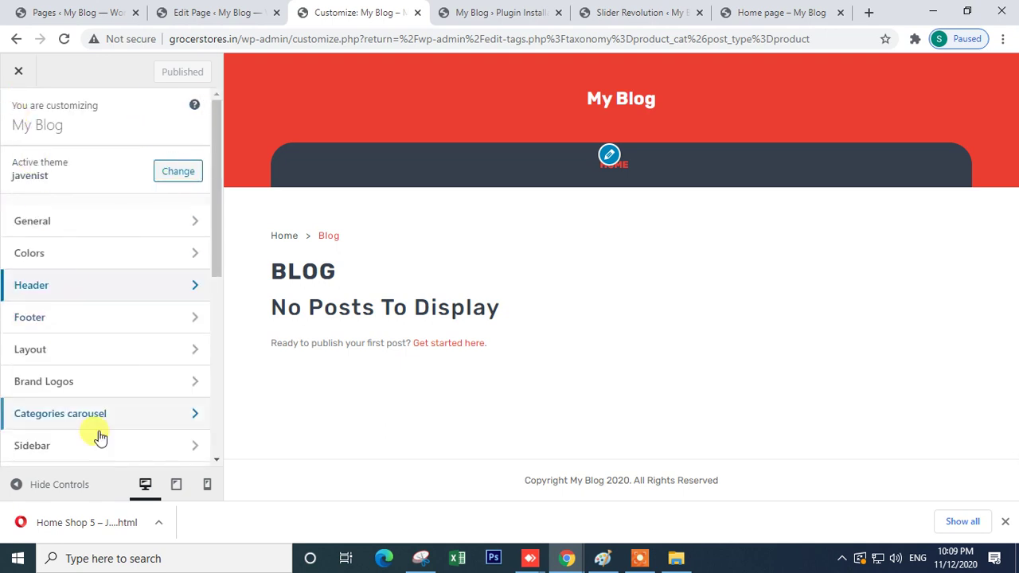
scroll(97, 436, "down", 4)
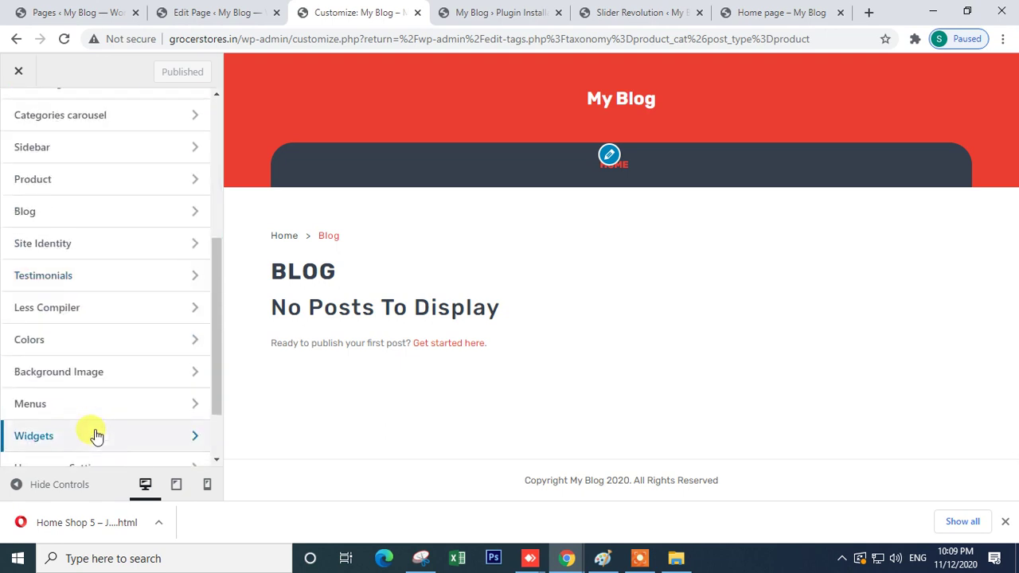
left_click(67, 408)
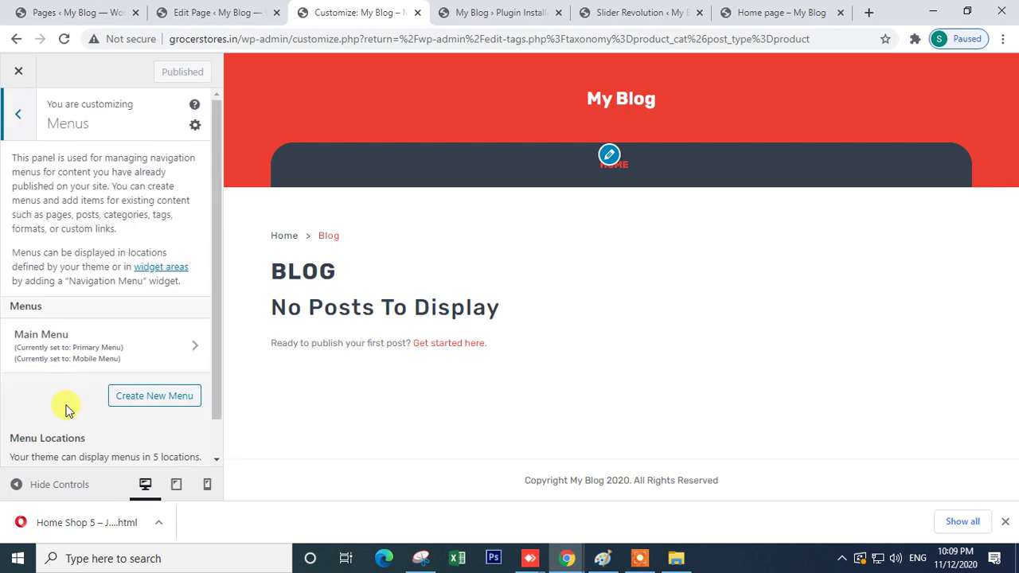
scroll(119, 342, "down", 1)
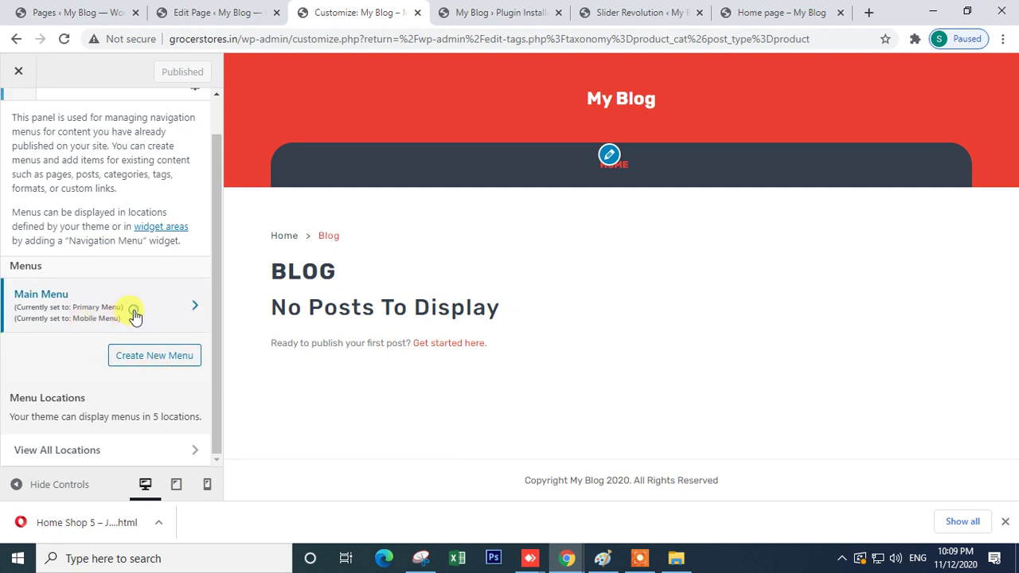
left_click(133, 315)
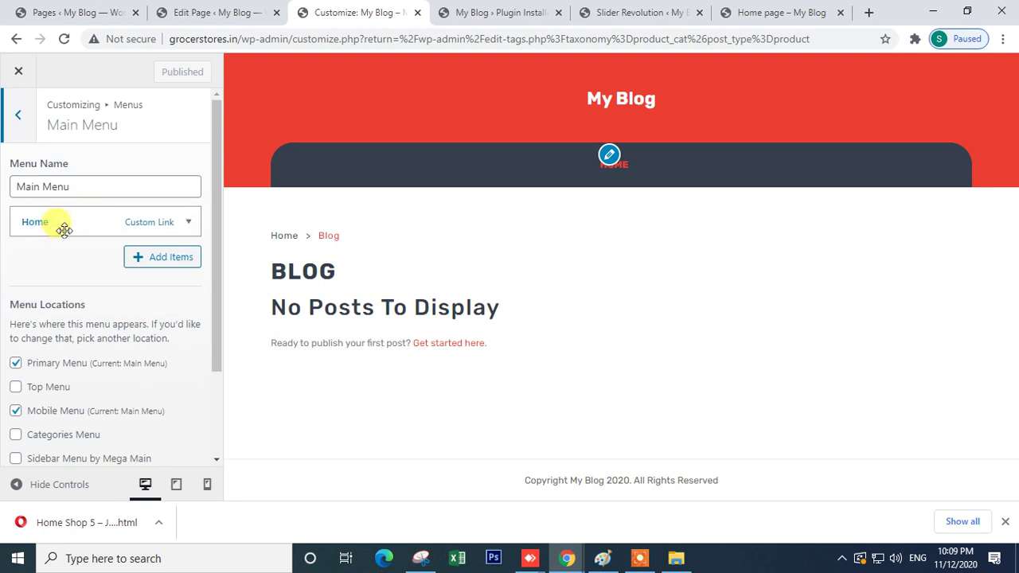
- Close the Slider Revolution editor without saving, then return to the Customizer
left_click(625, 14)
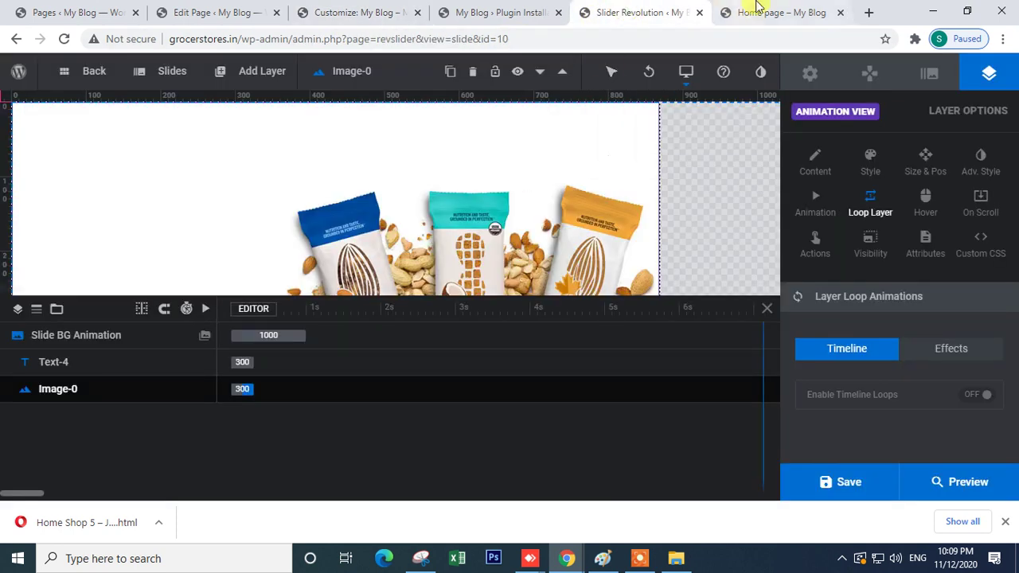
left_click(700, 13)
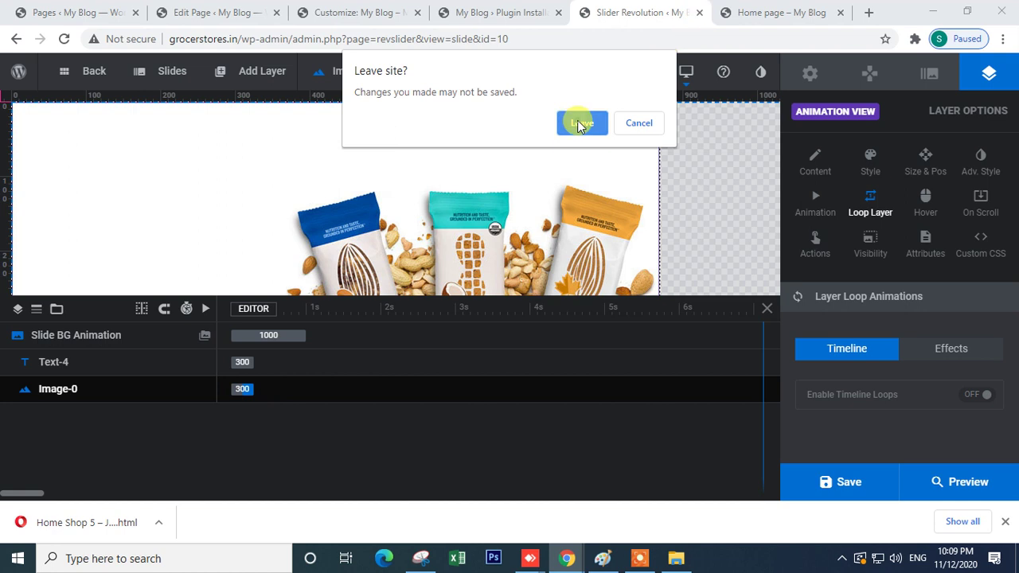
left_click(582, 121)
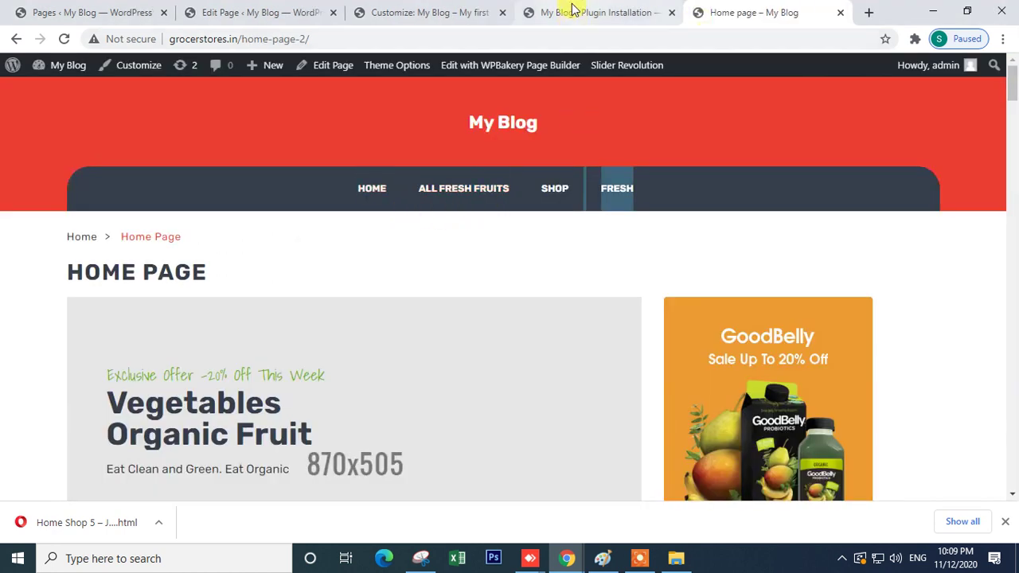
left_click(567, 13)
left_click(451, 11)
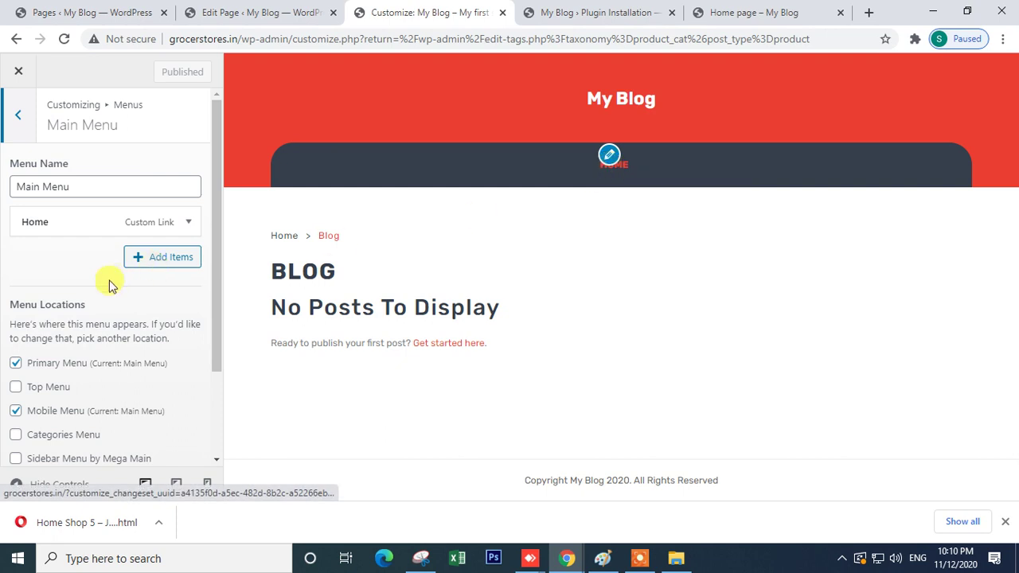
- Bring up the Add Items panel and expand the Product categories list
left_click(157, 266)
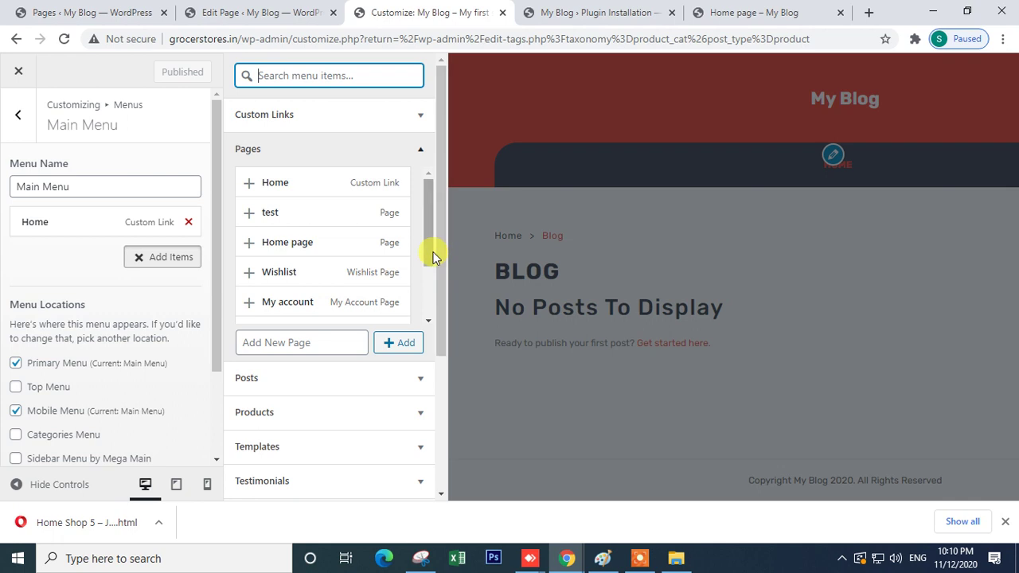
scroll(430, 255, "down", 2)
scroll(301, 275, "up", 2)
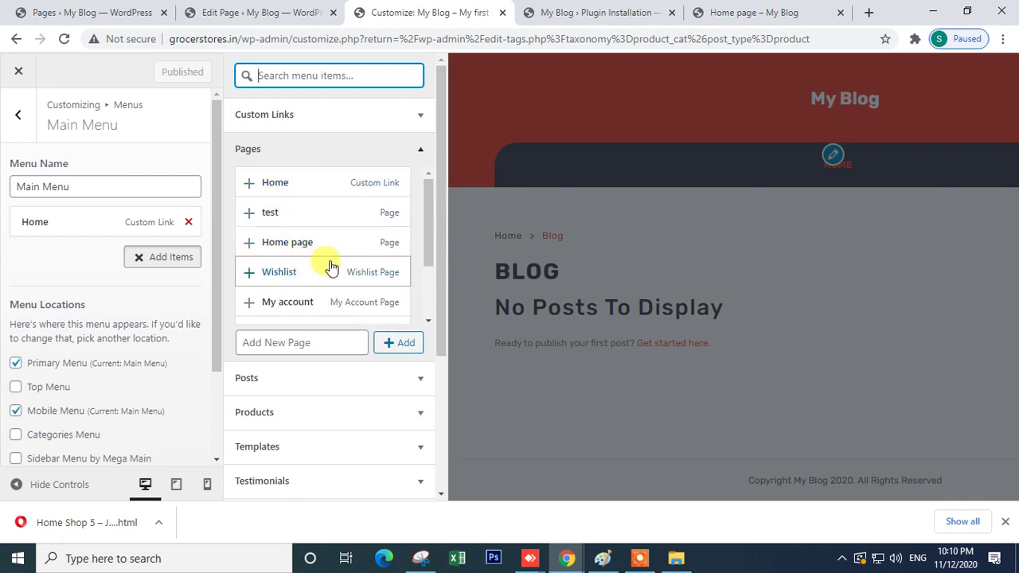
scroll(330, 268, "down", 2)
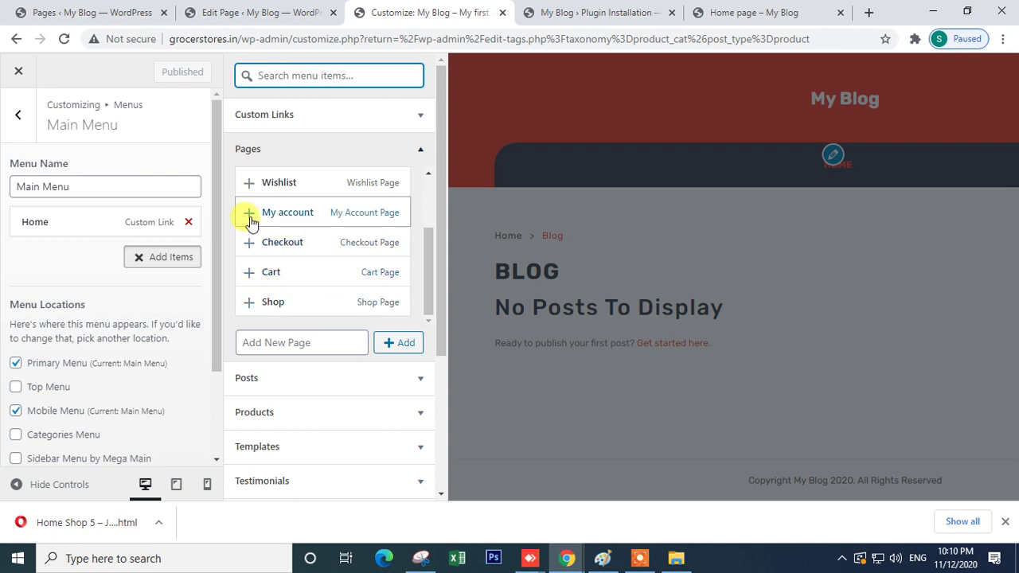
scroll(364, 278, "down", 3)
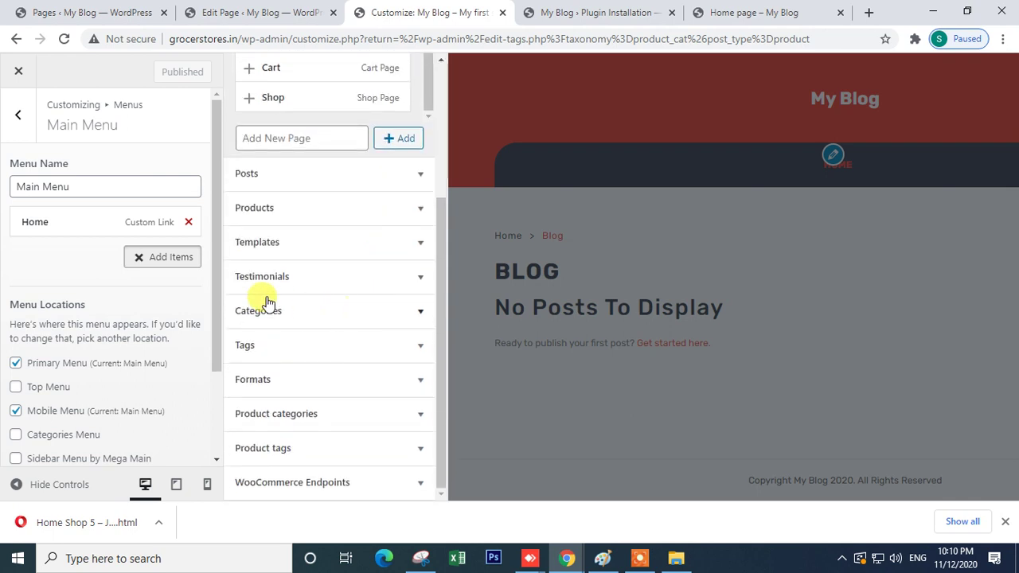
left_click(377, 312)
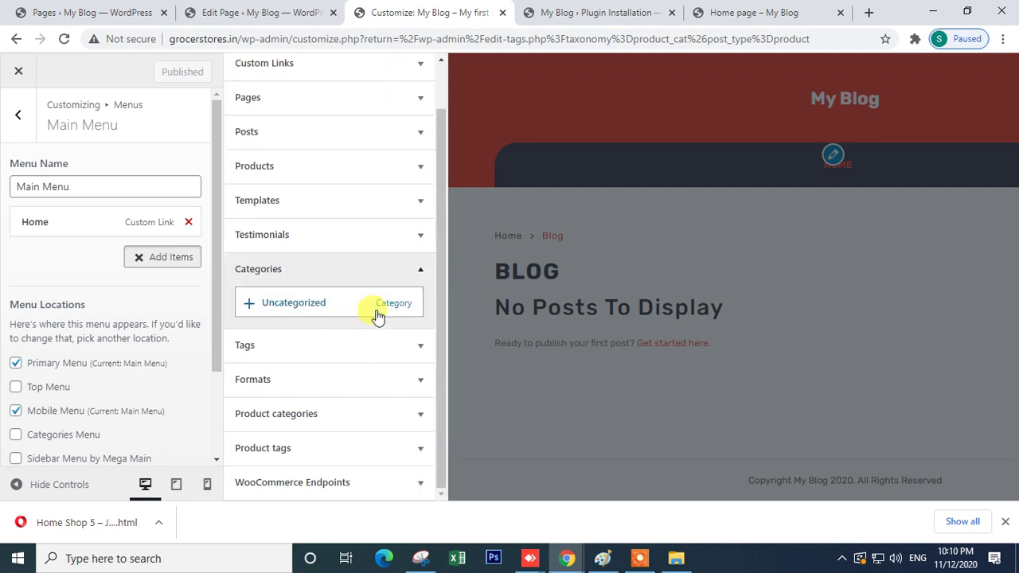
scroll(382, 295, "up", 1)
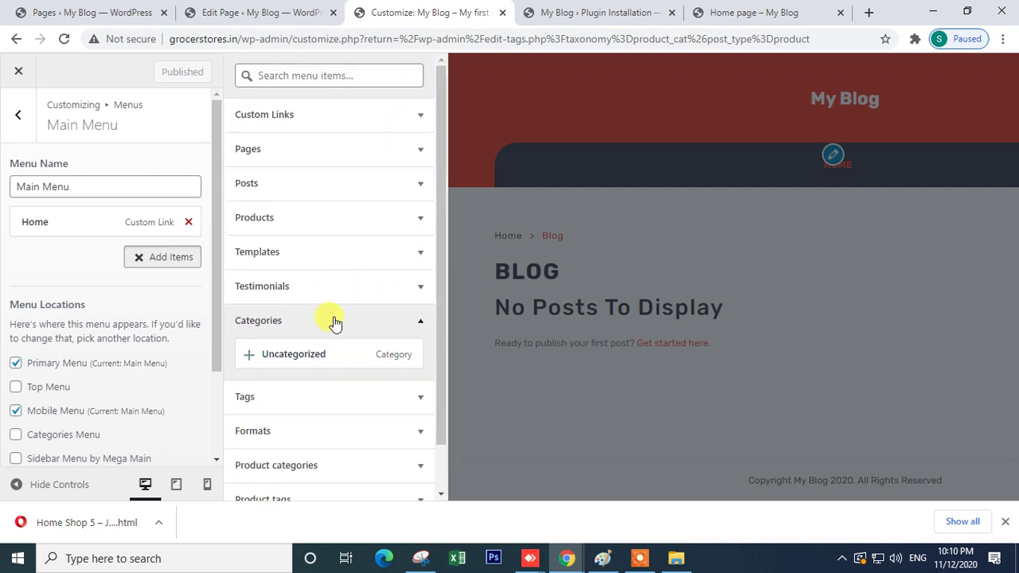
left_click(421, 117)
left_click(420, 118)
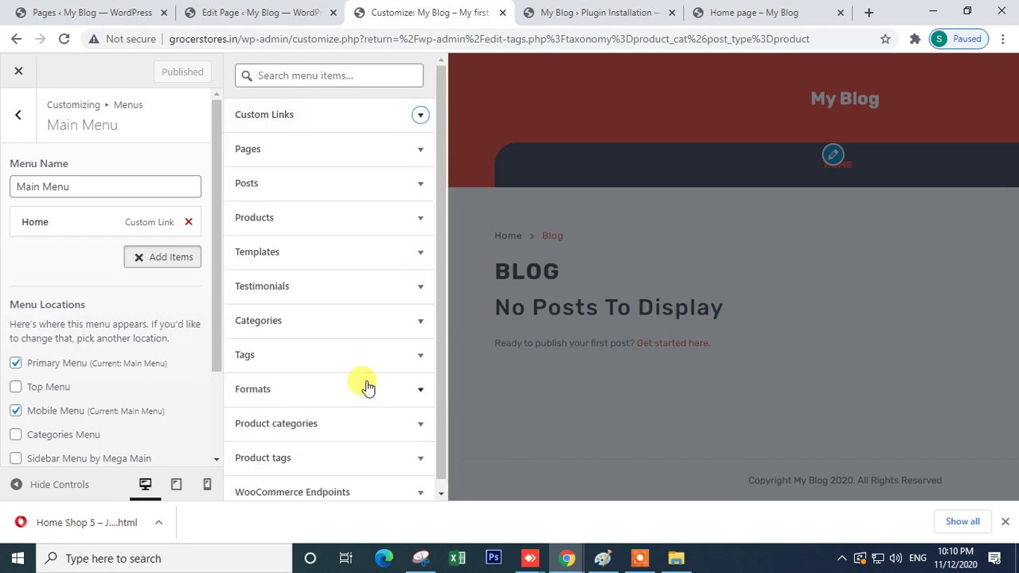
left_click(353, 434)
scroll(366, 418, "down", 2)
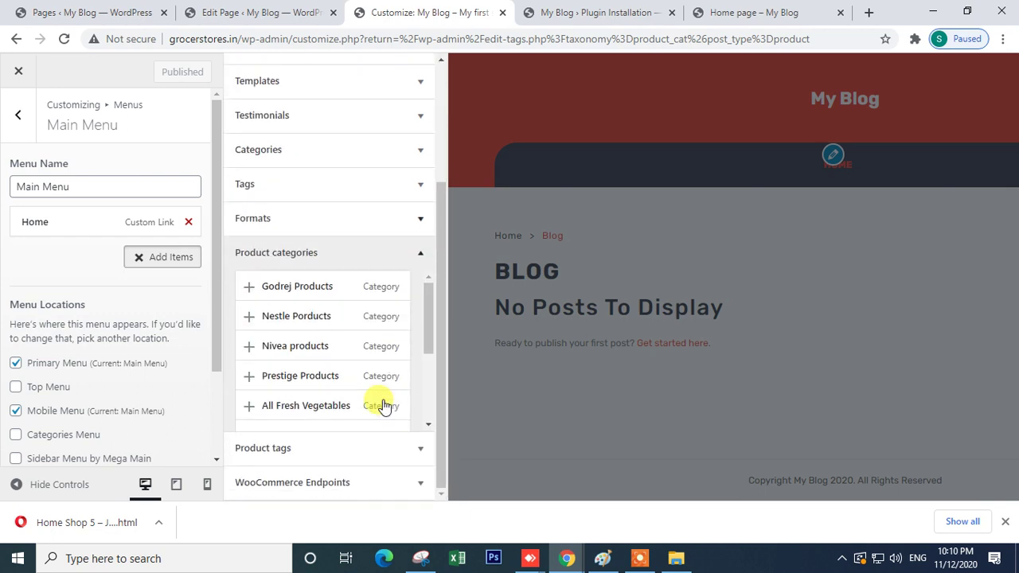
left_click_drag(422, 325, 445, 284)
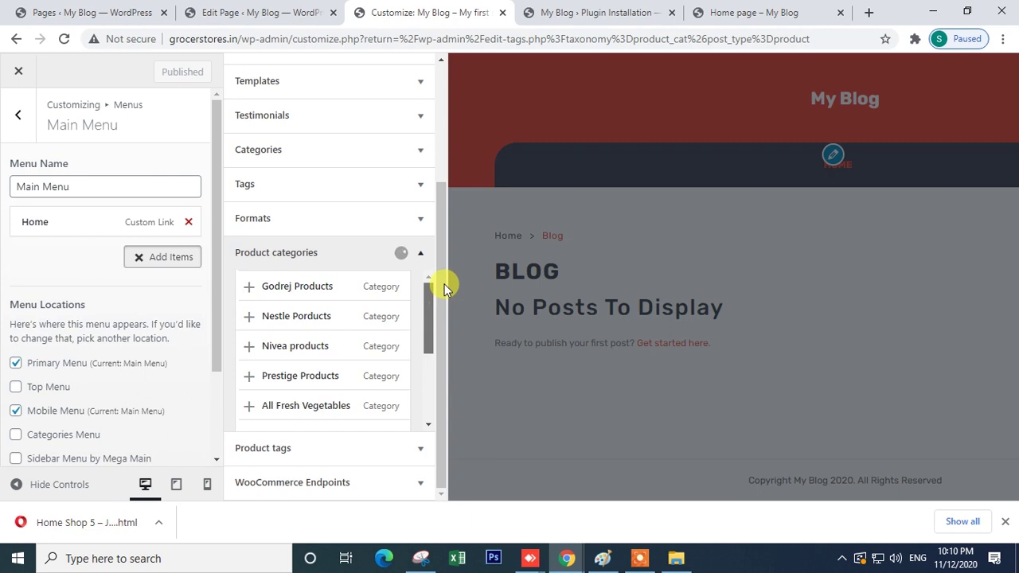
- Add Godrej, Nestle, Nivea, Prestige, All Fresh Vegetables, Personal Care, Masala & Spices, Fruits & Vegetables
left_click(249, 288)
left_click(250, 317)
left_click(248, 347)
left_click(249, 376)
left_click(248, 406)
scroll(265, 385, "down", 5)
scroll(257, 346, "up", 6)
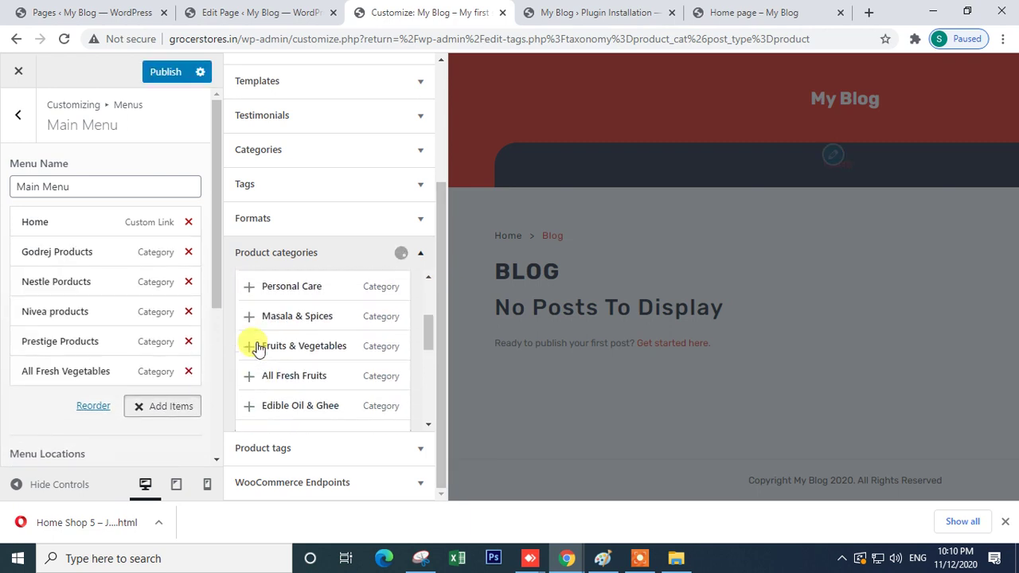
scroll(303, 370, "down", 5)
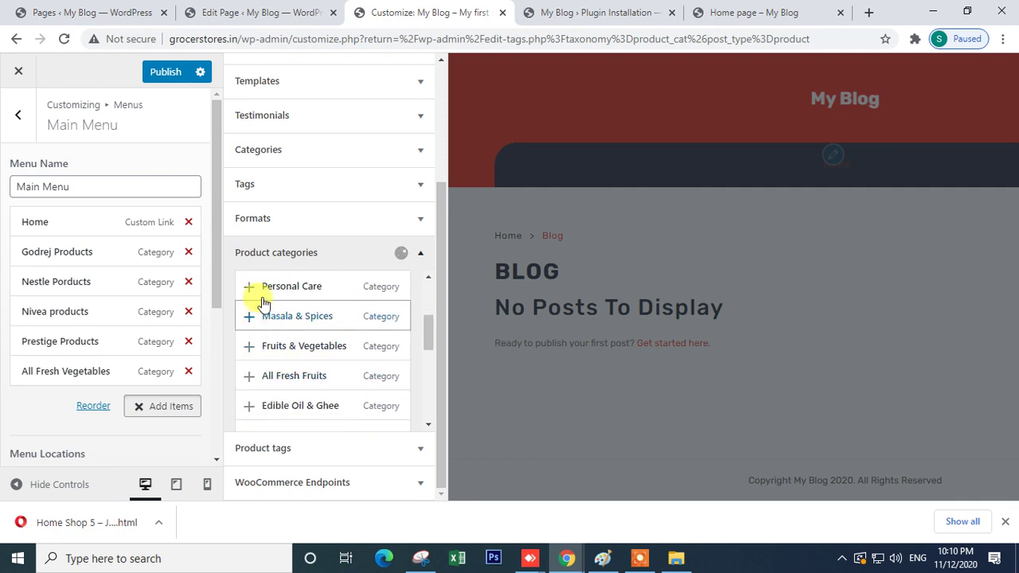
left_click(249, 287)
left_click(247, 318)
left_click_drag(425, 335, 428, 327)
scroll(427, 326, "down", 1)
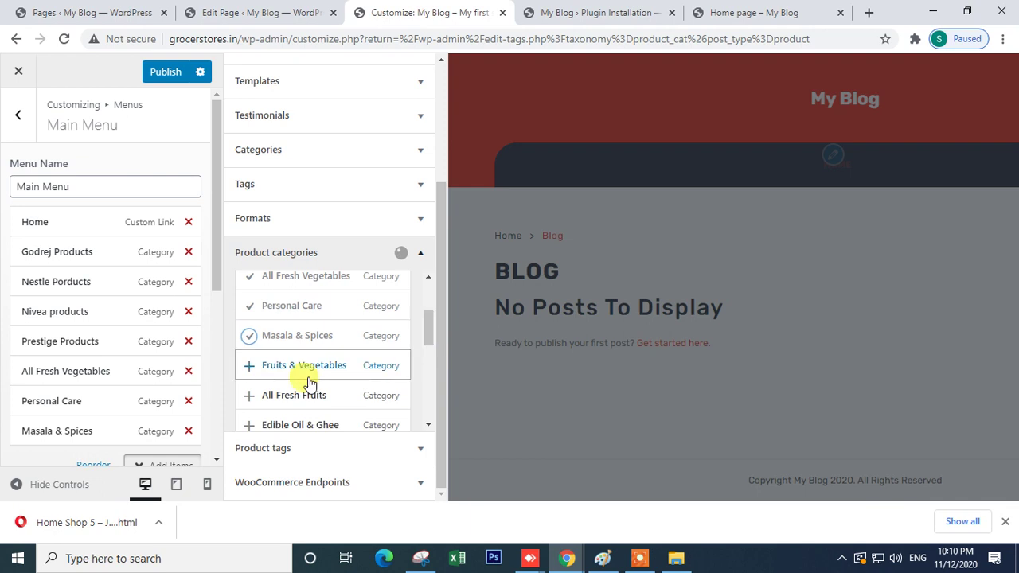
left_click(250, 396)
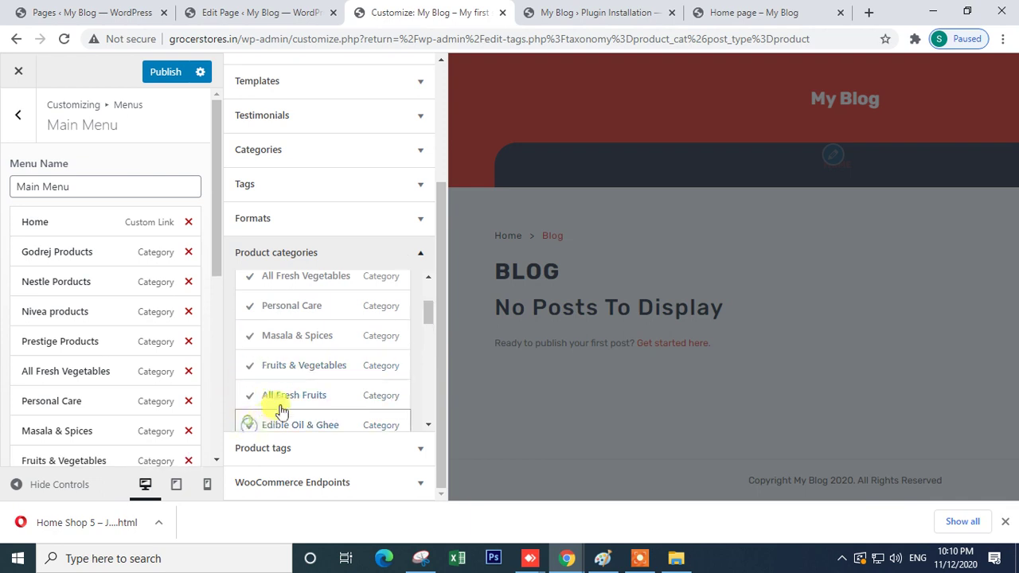
- Add Ready To Cook through Salt, Sugar & Jaggery categories and publish the Main Menu
scroll(279, 408, "down", 2)
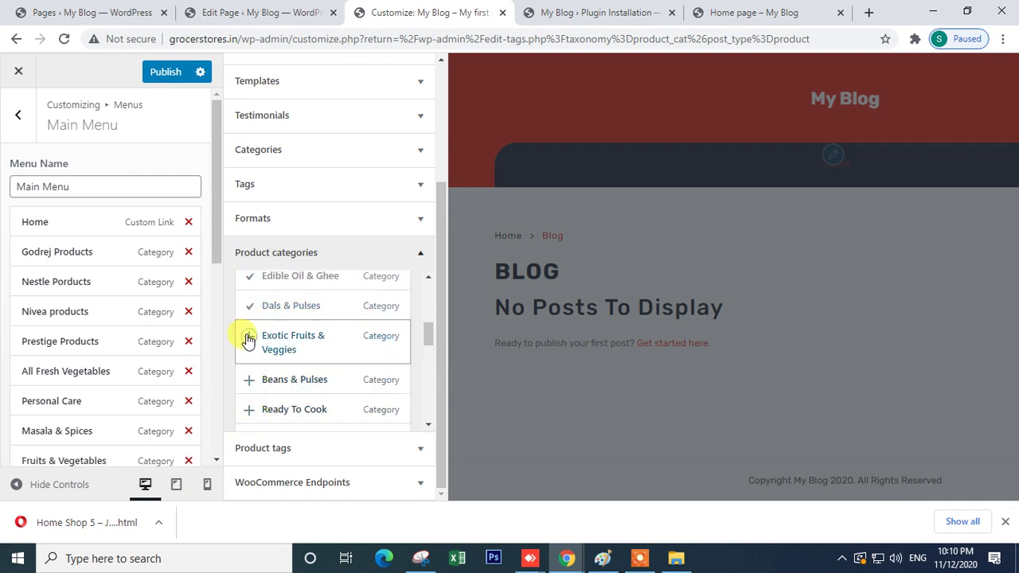
left_click(249, 411)
left_click_drag(425, 332, 426, 346)
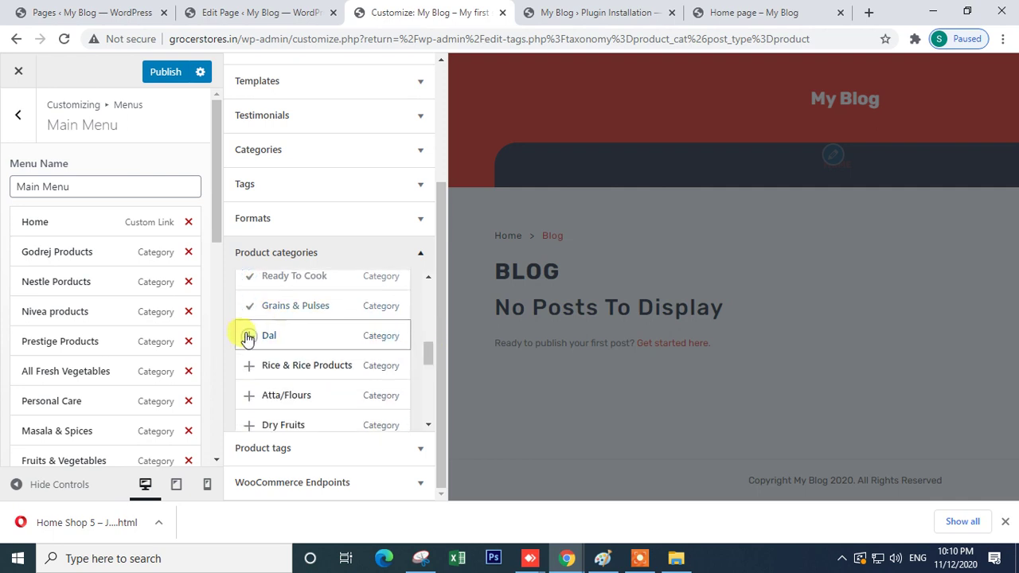
left_click(249, 431)
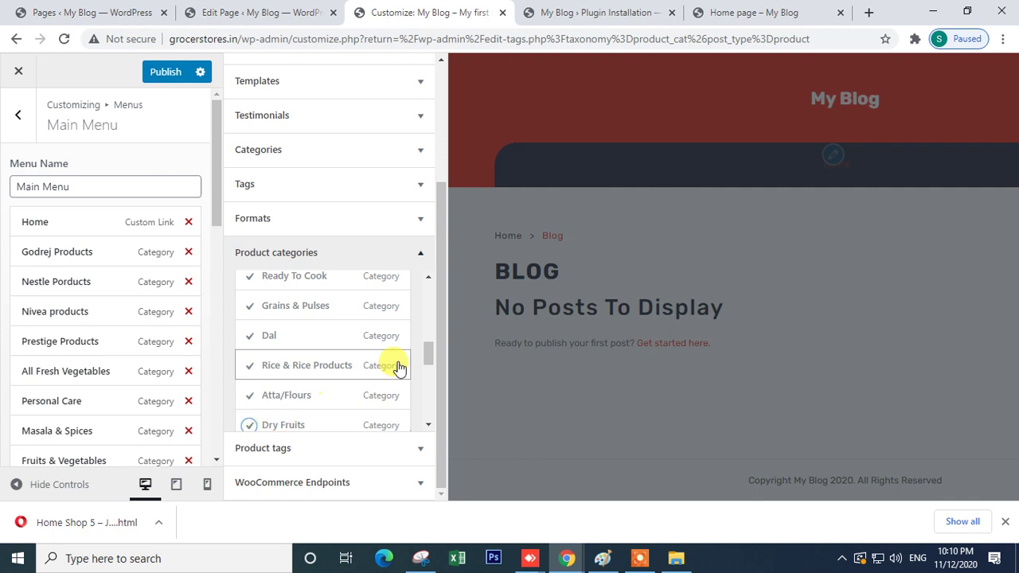
left_click_drag(425, 357, 425, 375)
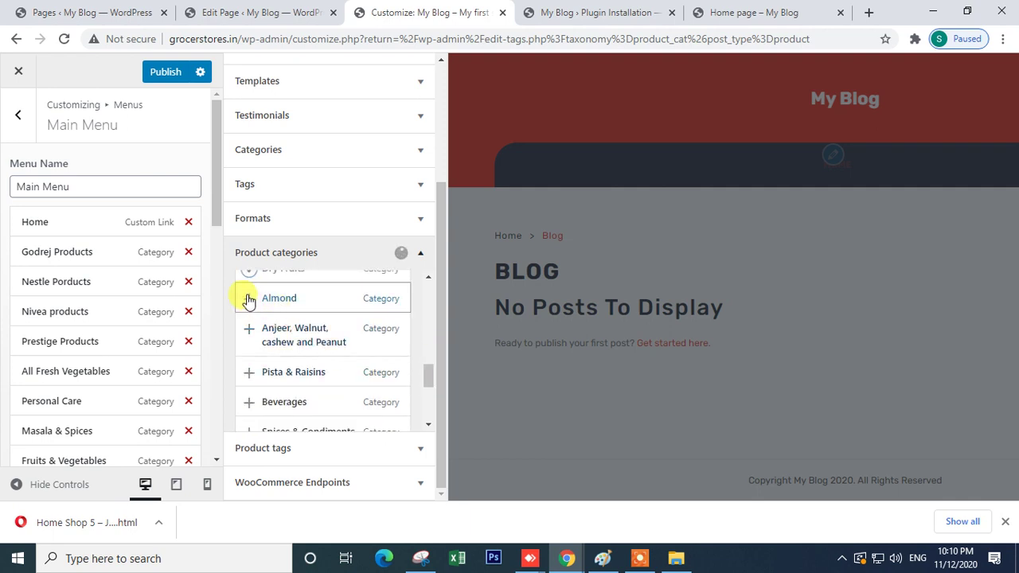
left_click_drag(432, 382, 425, 393)
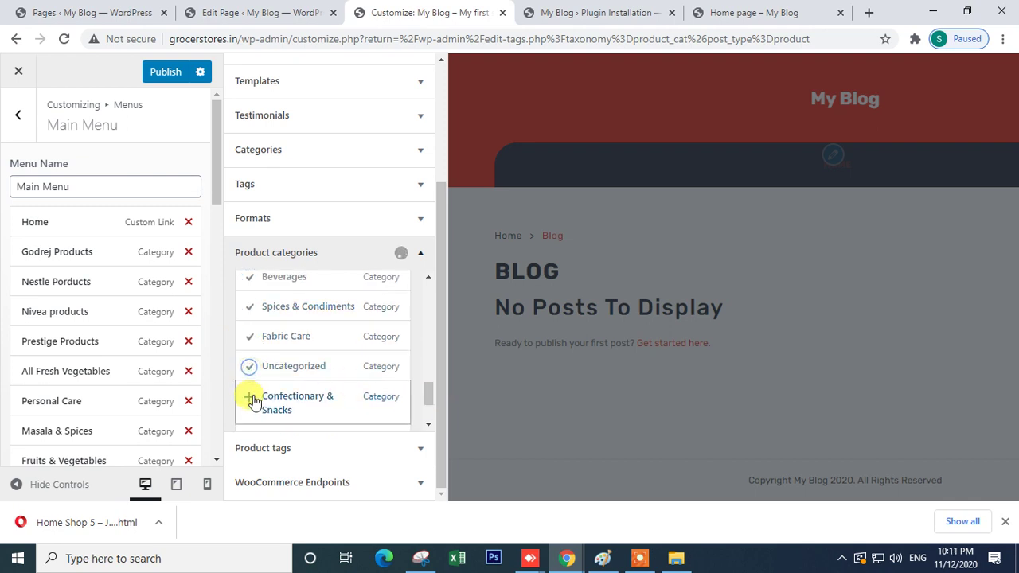
scroll(429, 398, "down", 2)
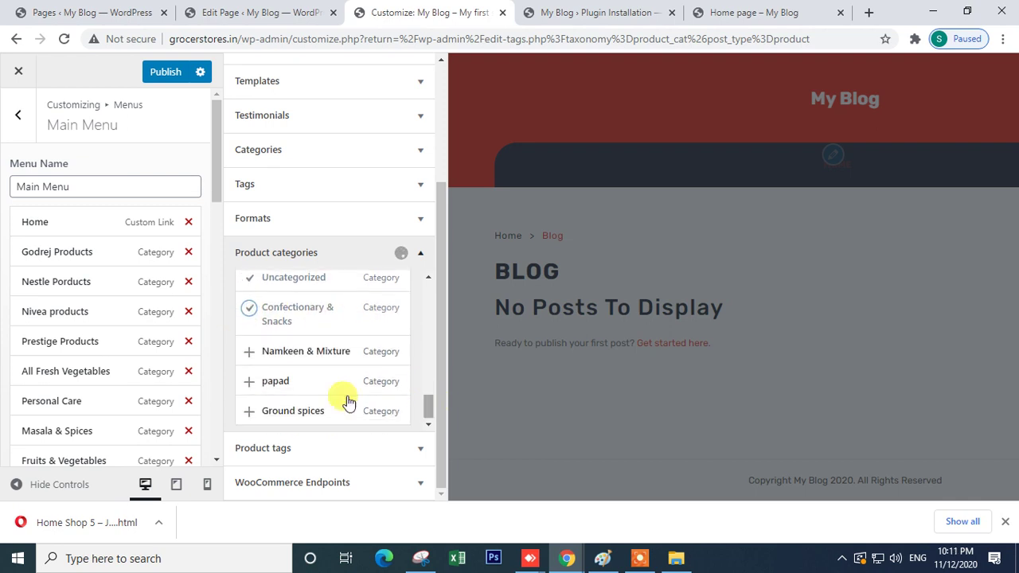
left_click(248, 380)
left_click(249, 412)
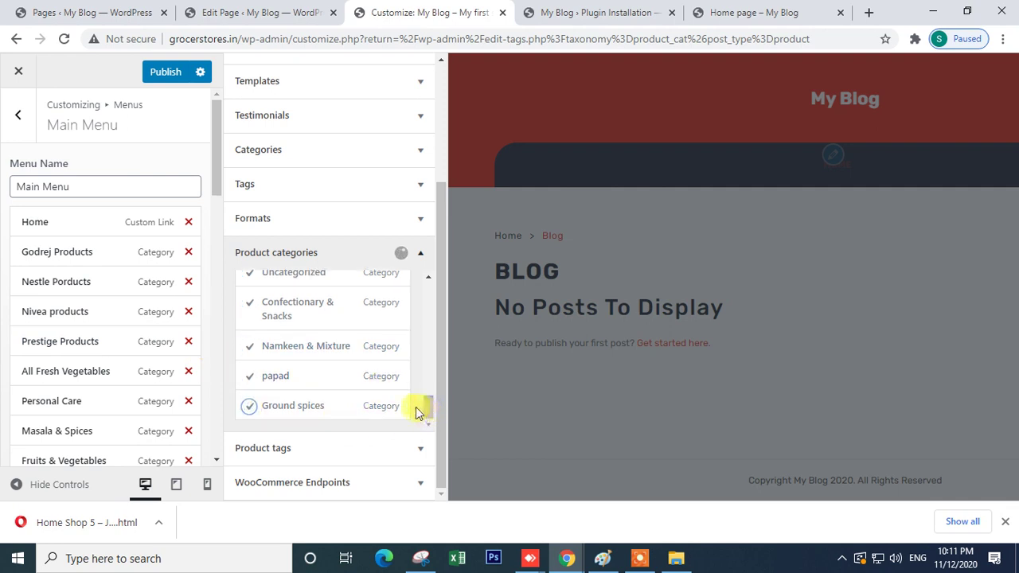
scroll(316, 343, "up", 2)
scroll(316, 342, "down", 10)
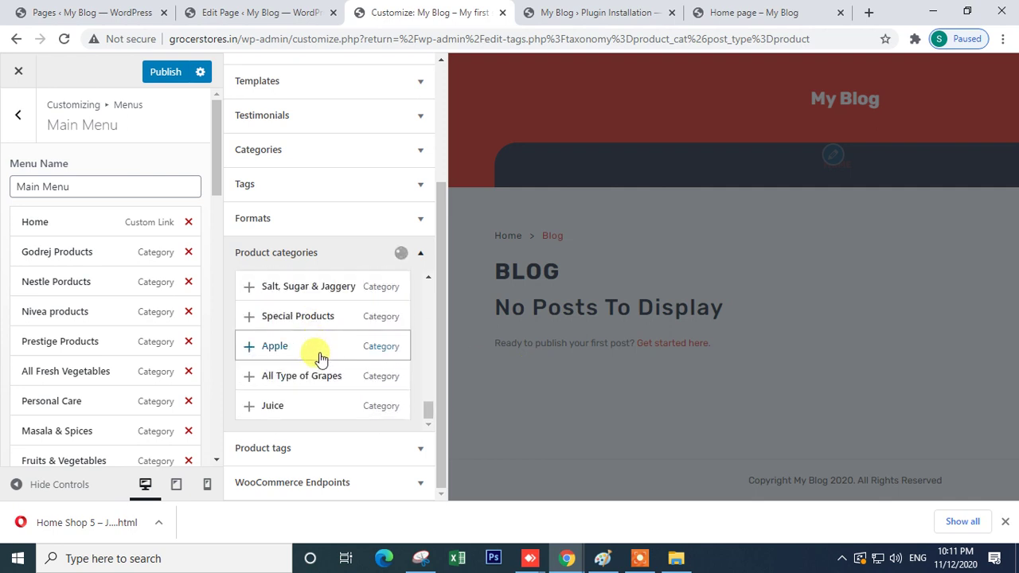
left_click(249, 346)
left_click(249, 376)
left_click(249, 406)
left_click(250, 317)
left_click(249, 287)
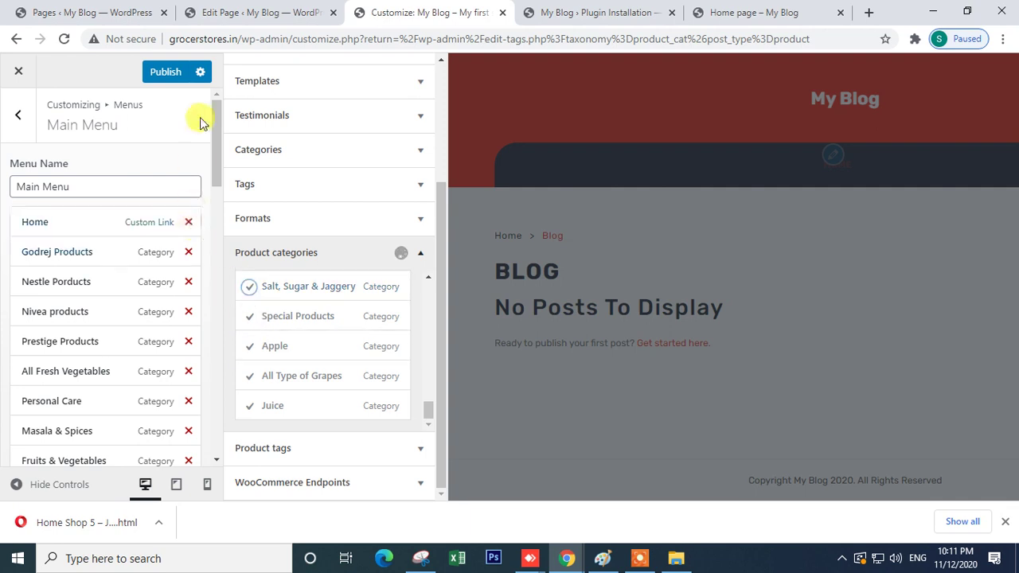
left_click(166, 74)
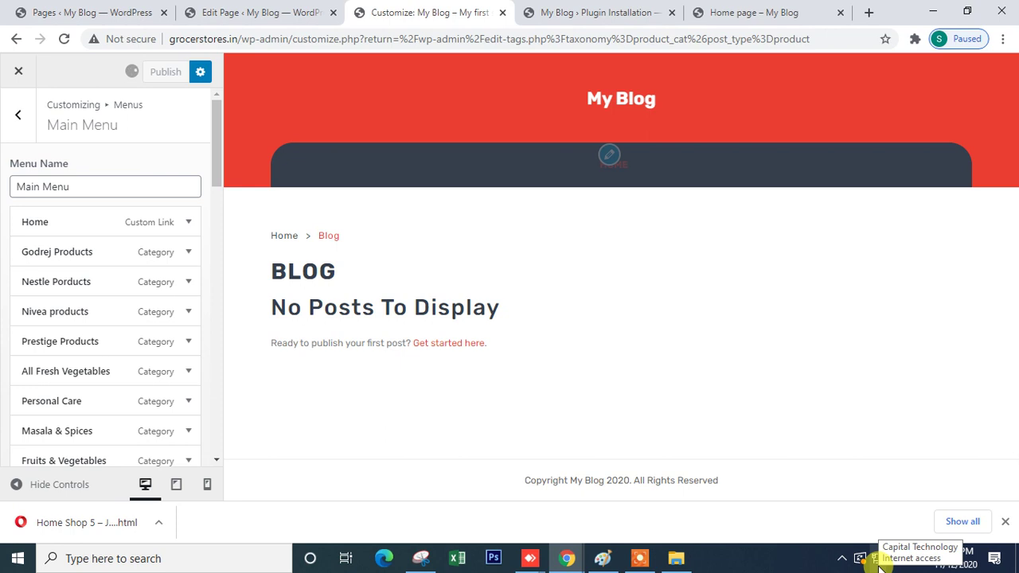
- Reload the live home page to check the new category menu, then return to the Customizer
left_click(736, 12)
left_click(63, 38)
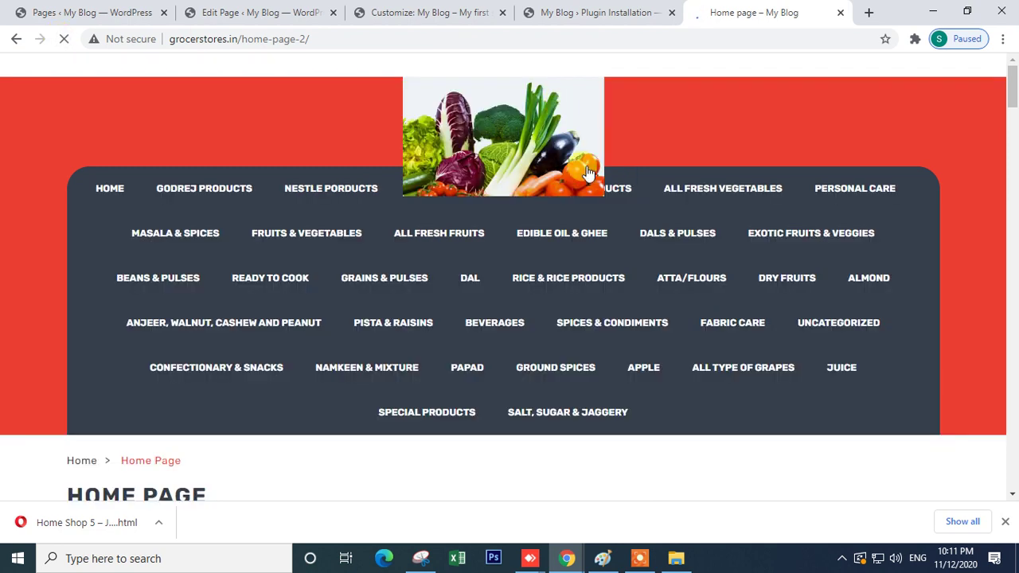
scroll(430, 335, "down", 3)
scroll(434, 294, "up", 3)
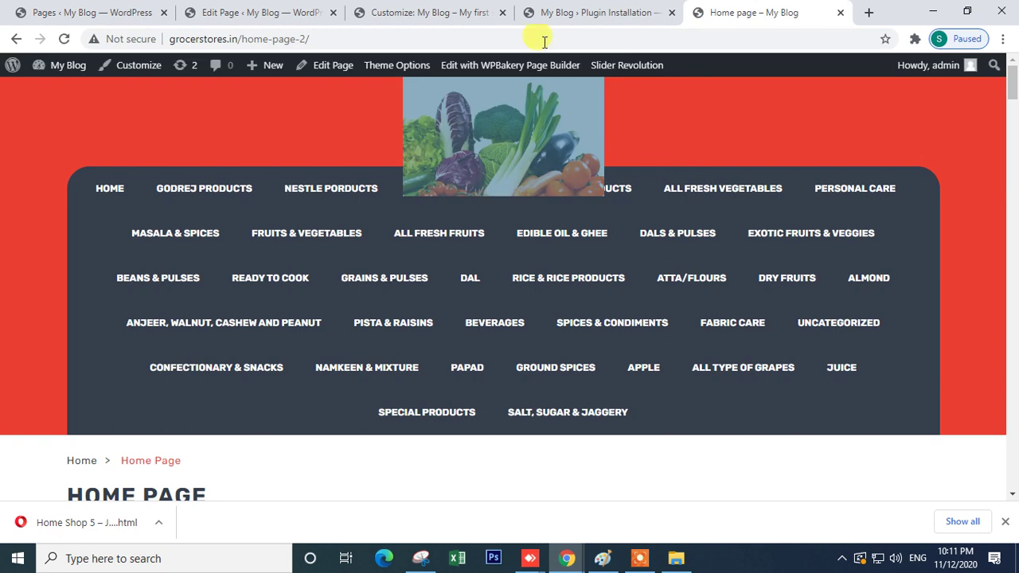
left_click(543, 13)
left_click(470, 11)
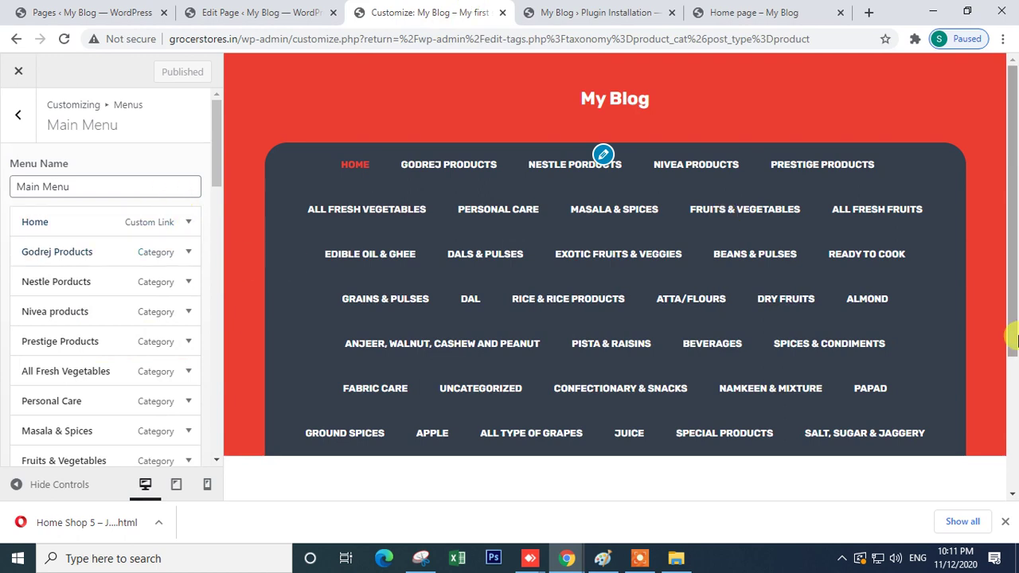
- Remove the vegetable logo in the Customizer's General theme options
left_click(18, 116)
scroll(84, 248, "up", 1)
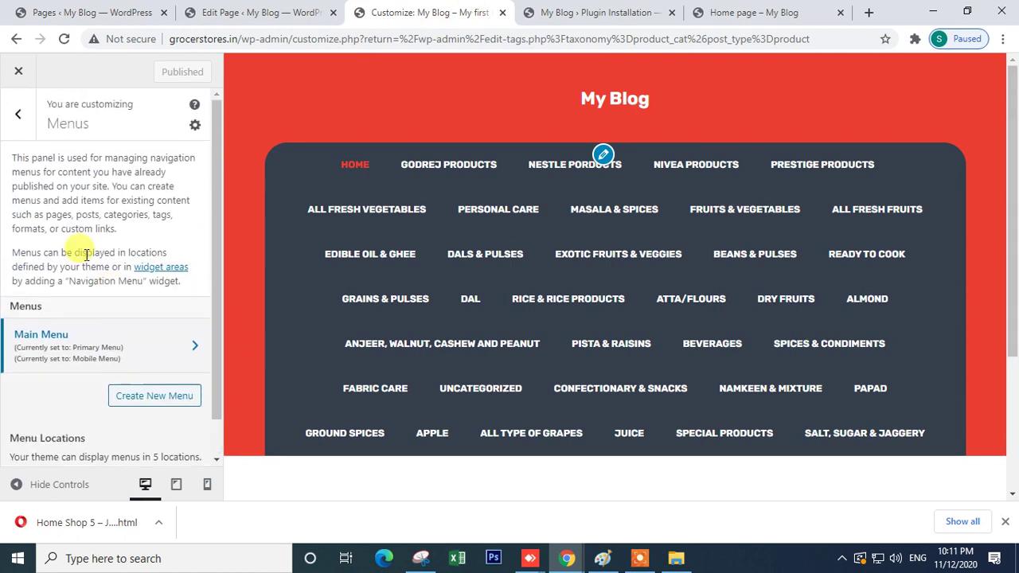
left_click(18, 130)
scroll(48, 206, "up", 4)
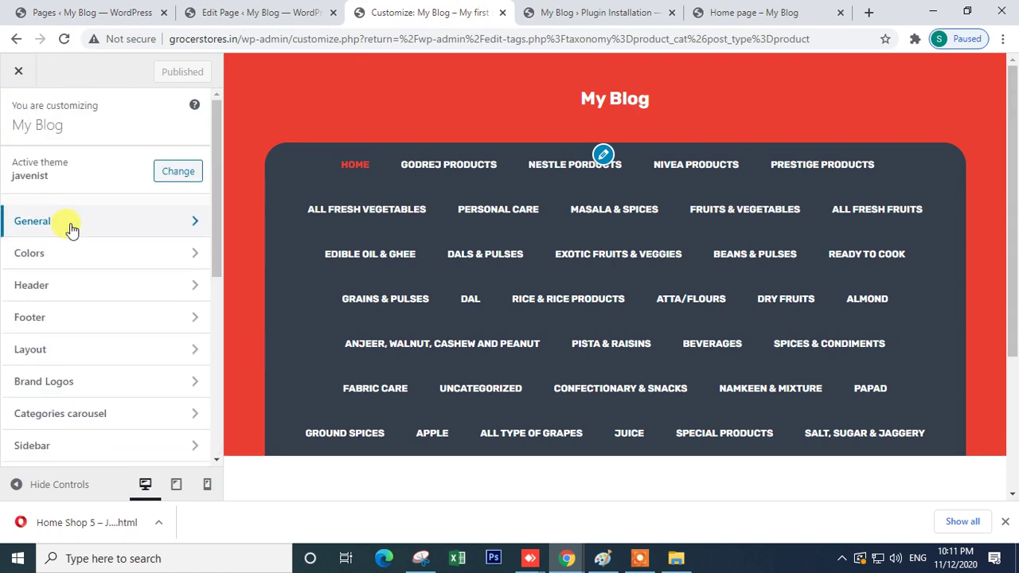
left_click(73, 224)
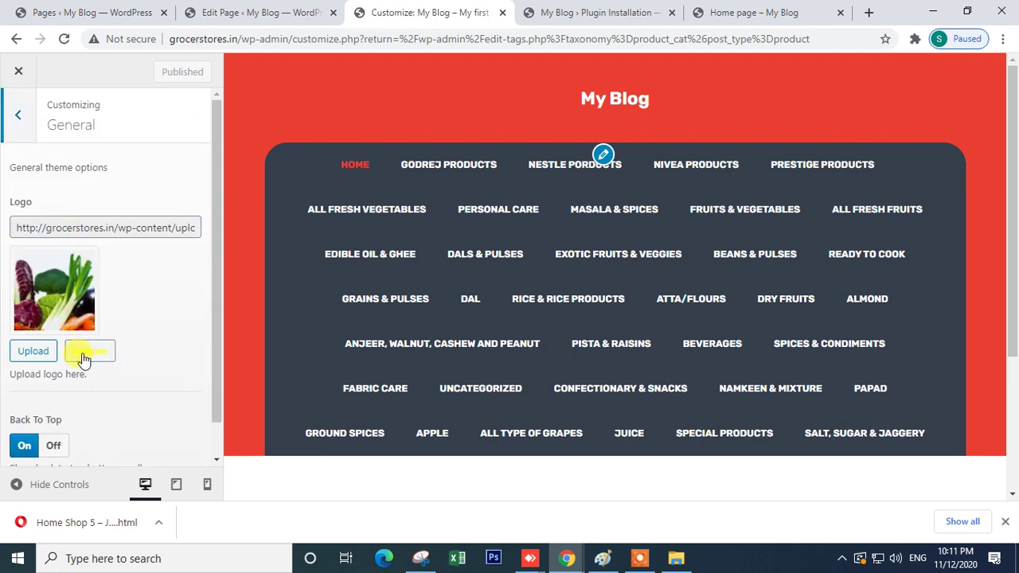
left_click(84, 356)
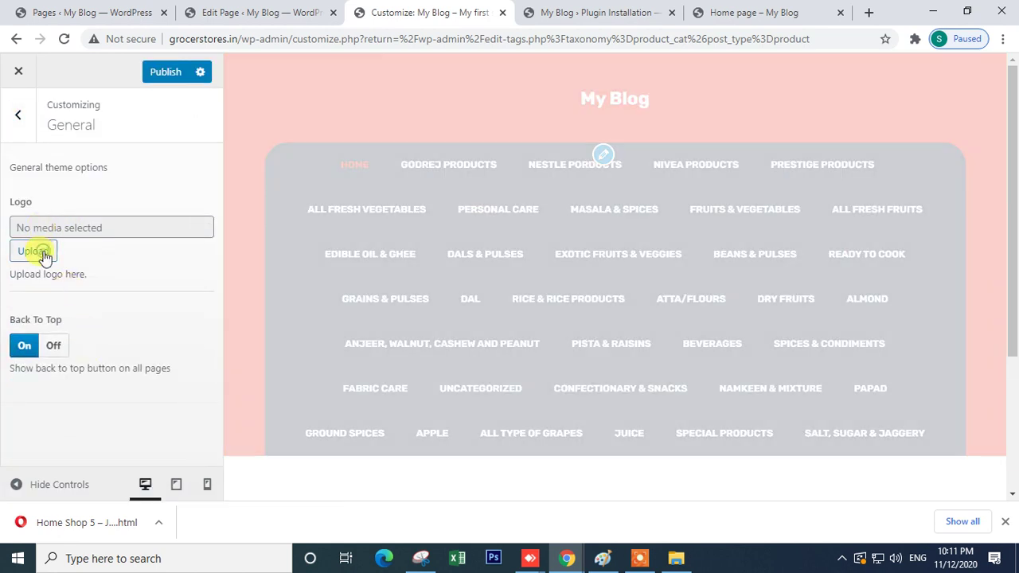
- Set the piggy-bank icon from the media library as the logo and publish
left_click(41, 253)
scroll(494, 355, "down", 2)
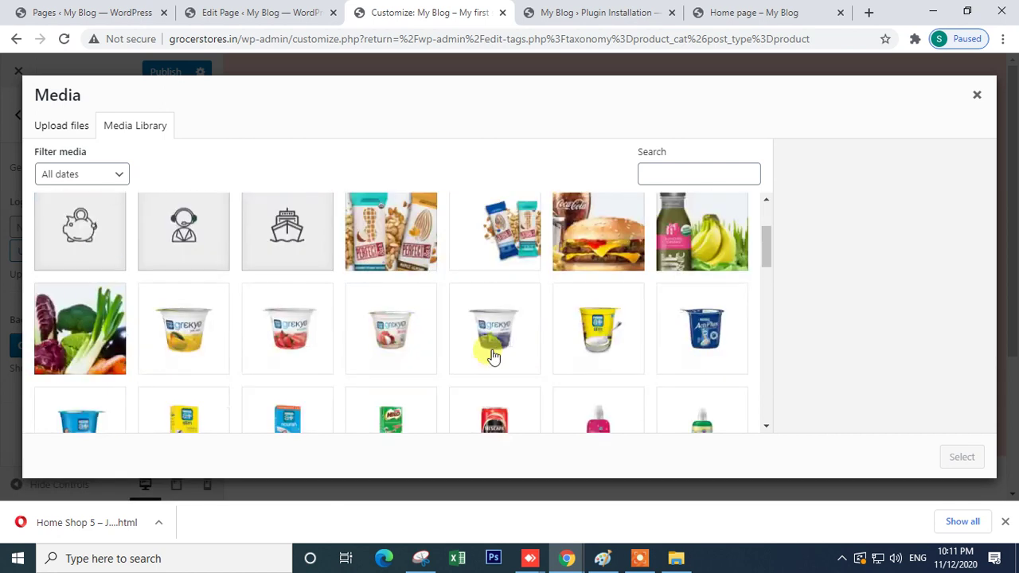
scroll(493, 356, "down", 2)
scroll(535, 357, "up", 4)
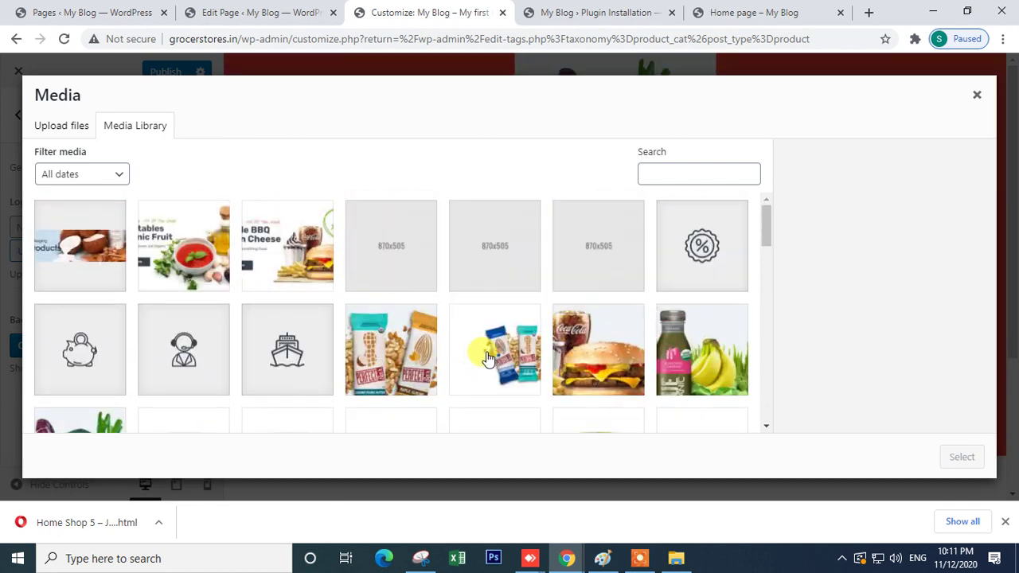
scroll(488, 359, "down", 5)
scroll(482, 361, "down", 5)
scroll(221, 300, "up", 5)
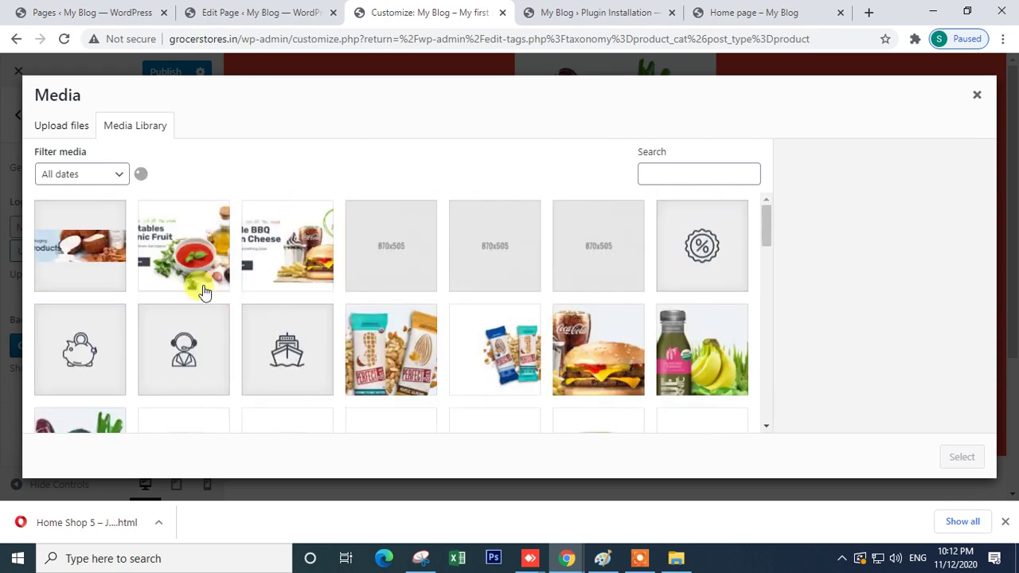
left_click(102, 350)
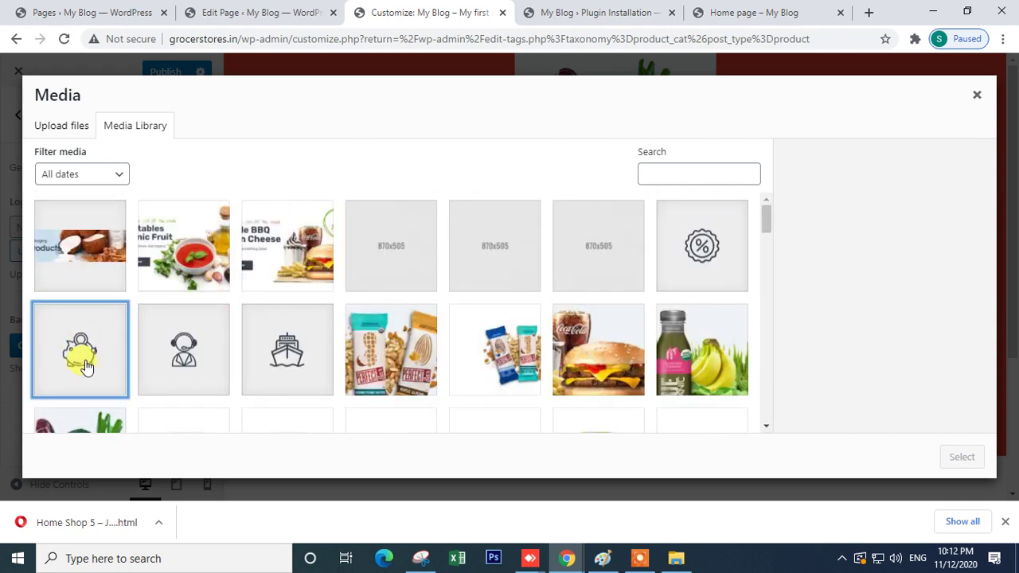
left_click(962, 457)
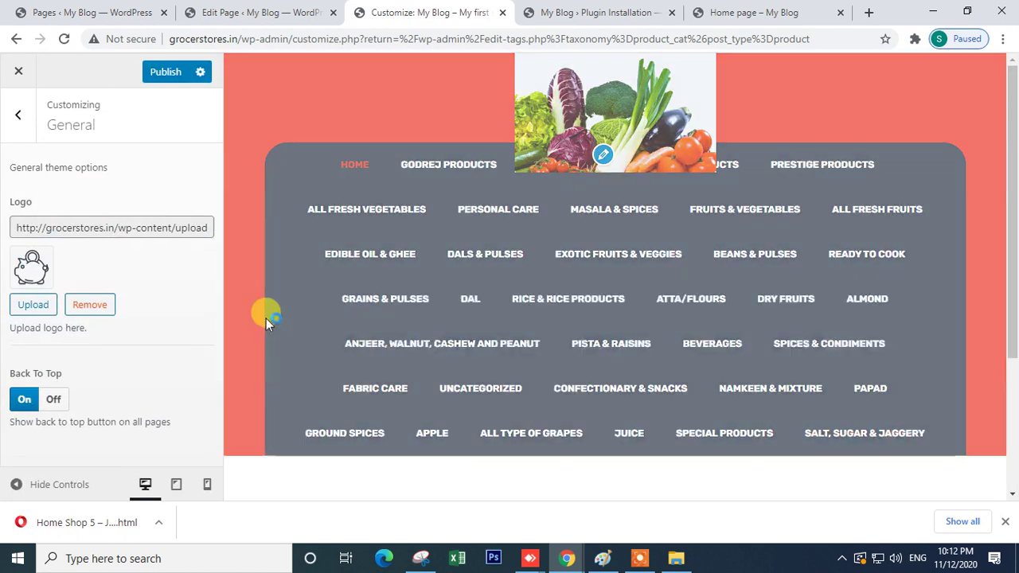
left_click(165, 70)
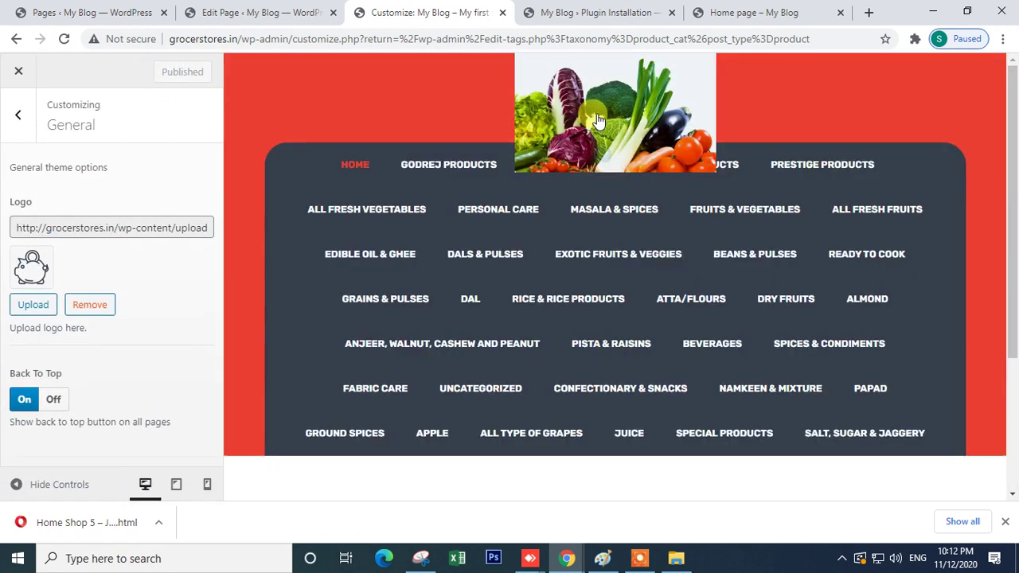
left_click(14, 116)
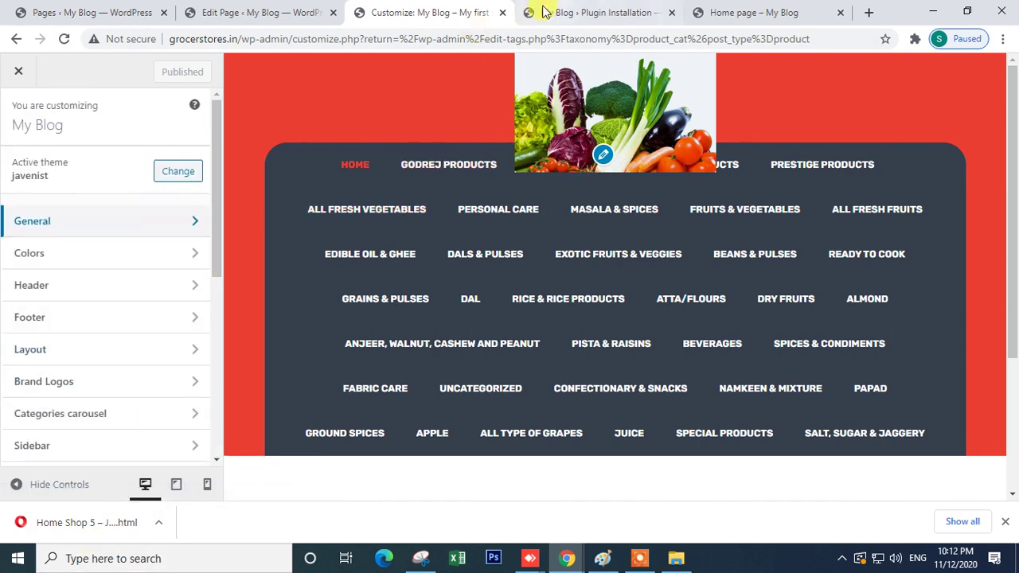
- Load Appearance > Menus in the page editor tab
left_click(239, 13)
scroll(211, 482, "down", 8)
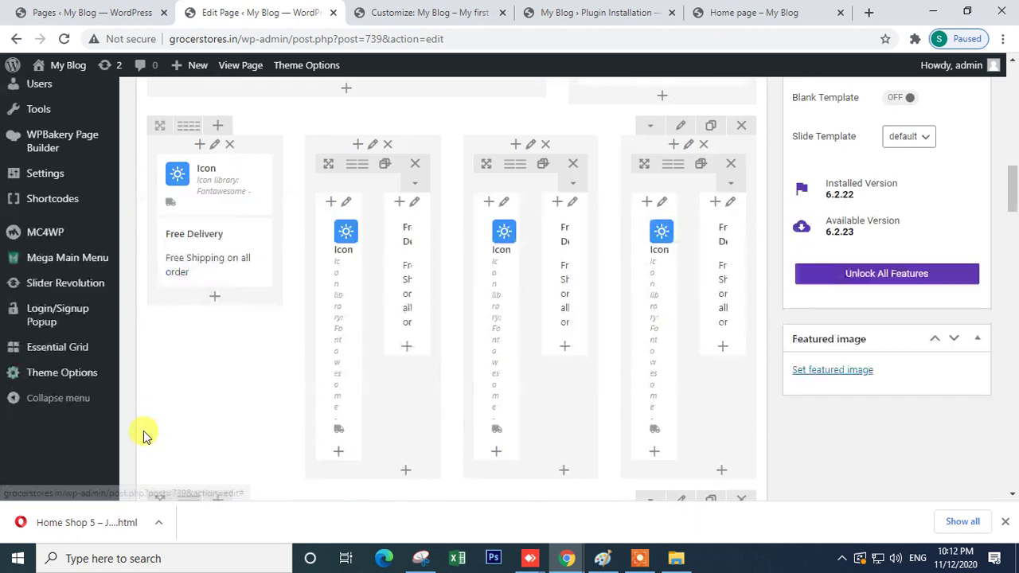
mouse_move(109, 400)
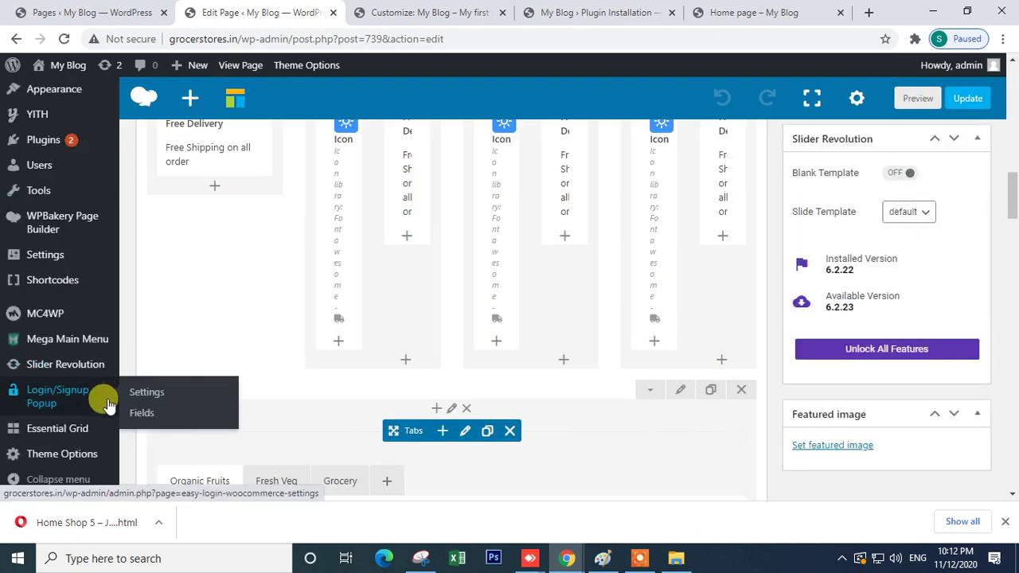
scroll(70, 203, "up", 2)
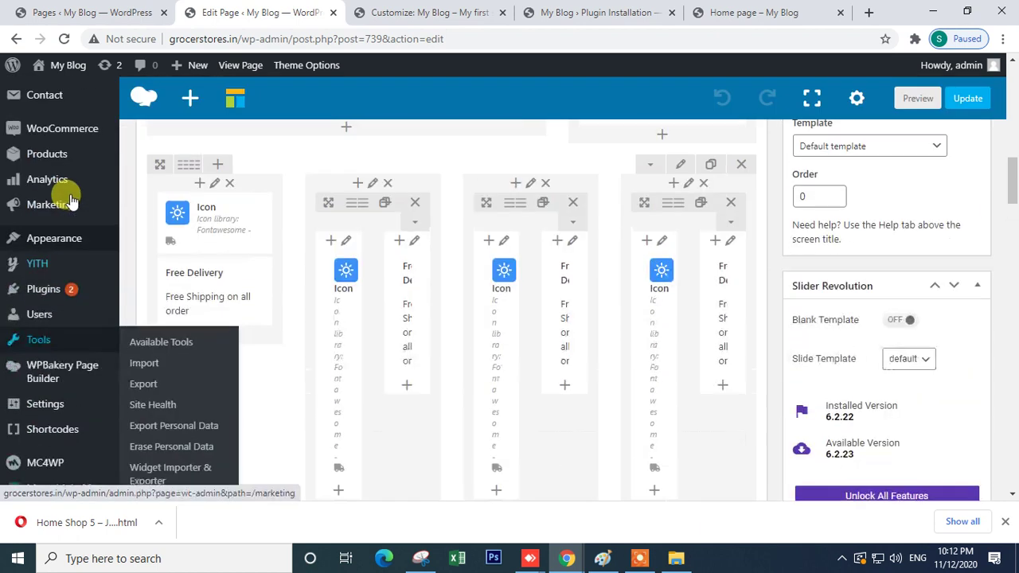
mouse_move(61, 238)
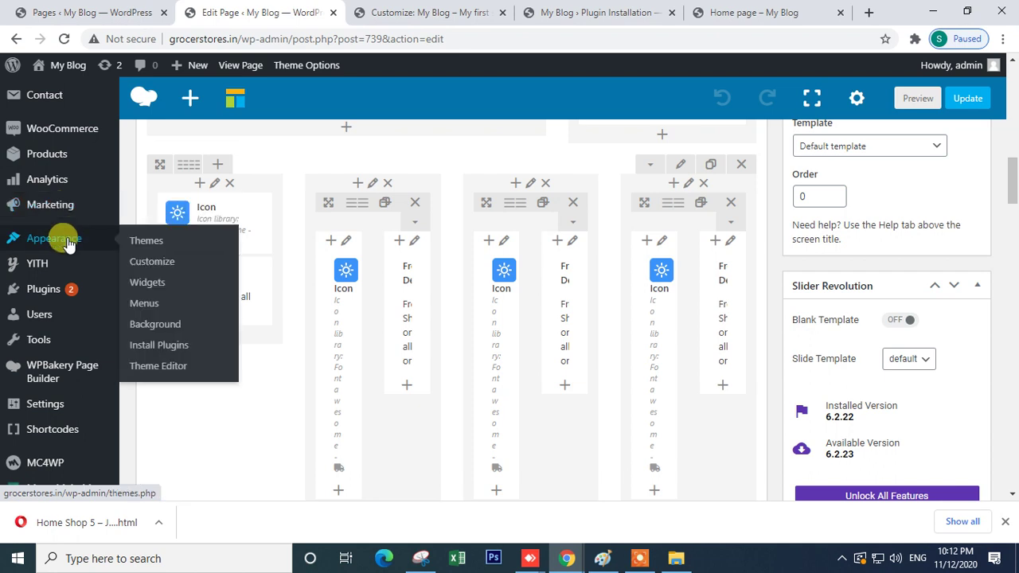
left_click(152, 306)
- Check the category menu on the live home page, then return to the Customizer tab
left_click(623, 8)
left_click(710, 10)
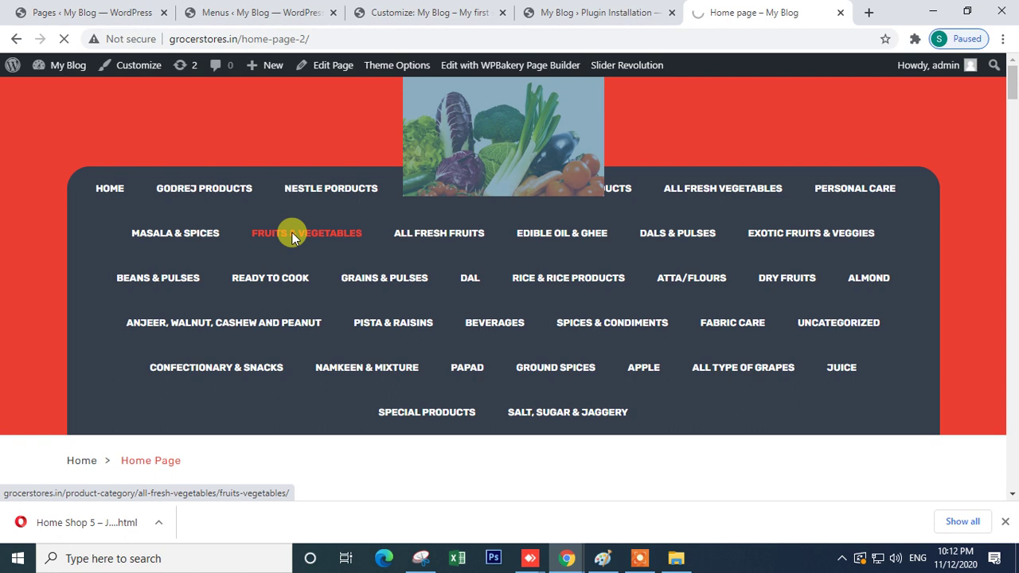
left_click(573, 12)
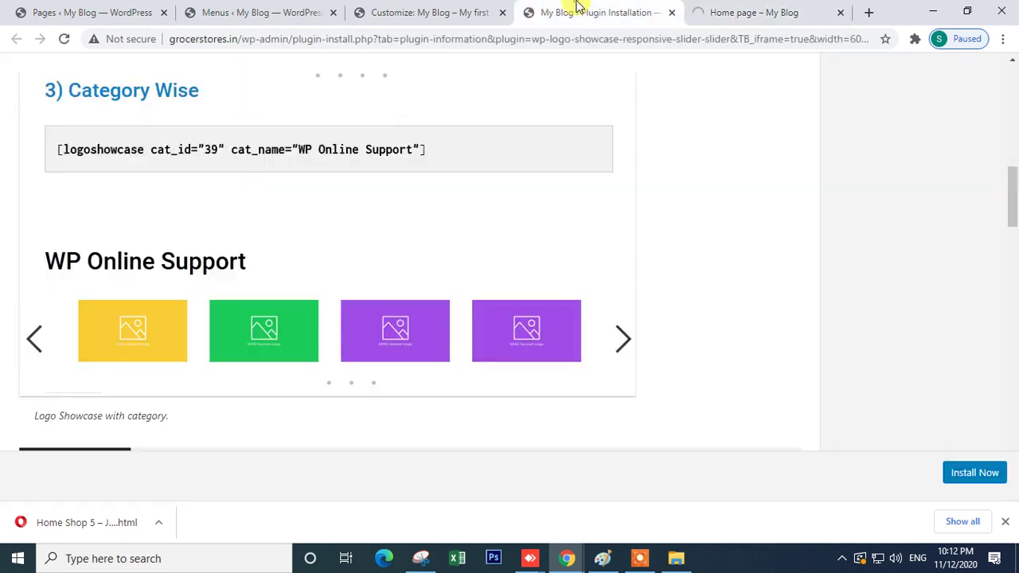
left_click(422, 12)
- Nest Nestle, Nivea and Prestige under Godrej Products in the Main Menu
left_click(287, 12)
scroll(537, 308, "down", 4)
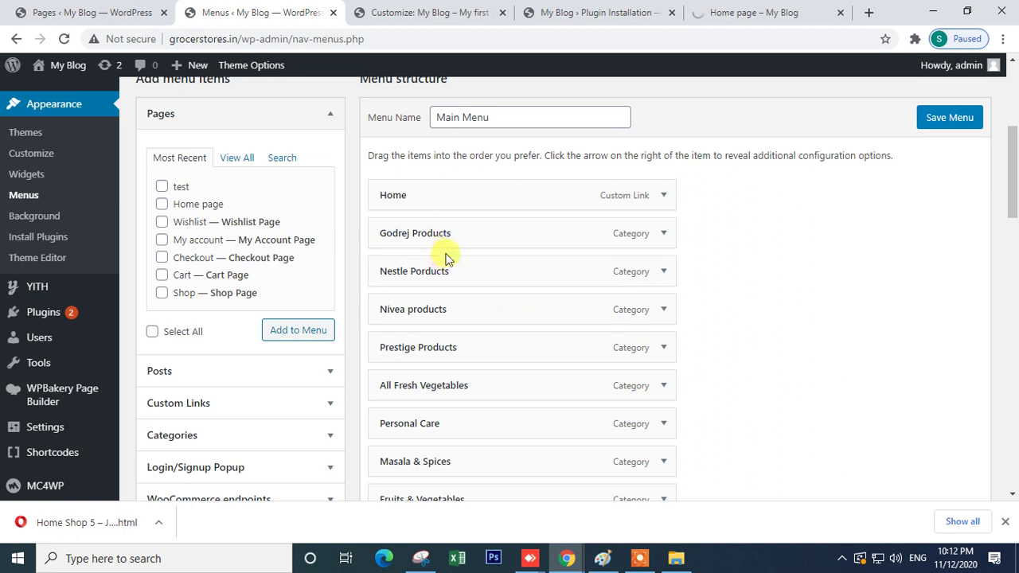
left_click_drag(465, 278, 468, 347)
scroll(450, 414, "down", 2)
left_click_drag(435, 274, 435, 272)
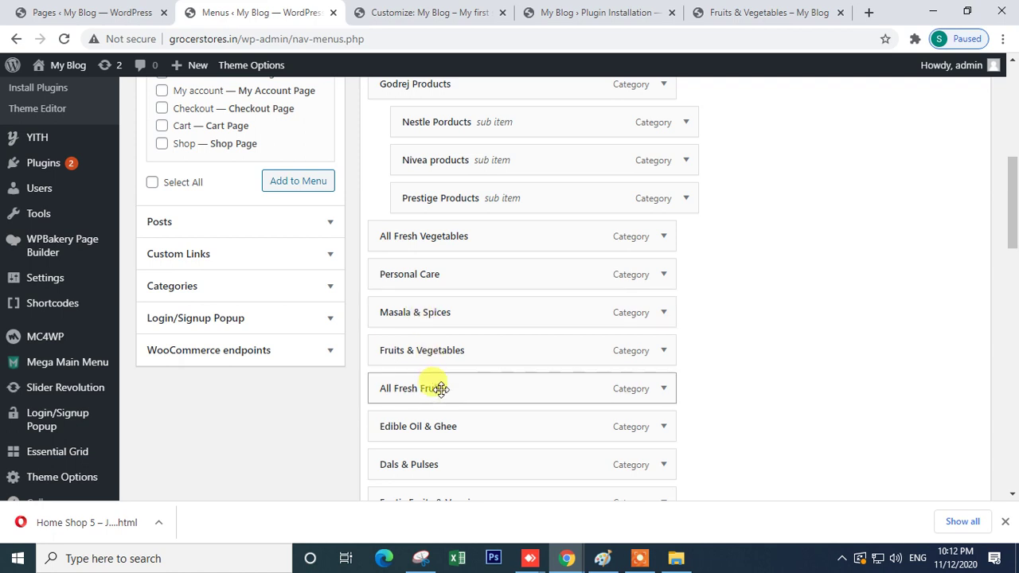
- Move All Fresh Fruits directly above All Fresh Vegetables
left_click_drag(448, 393, 440, 238)
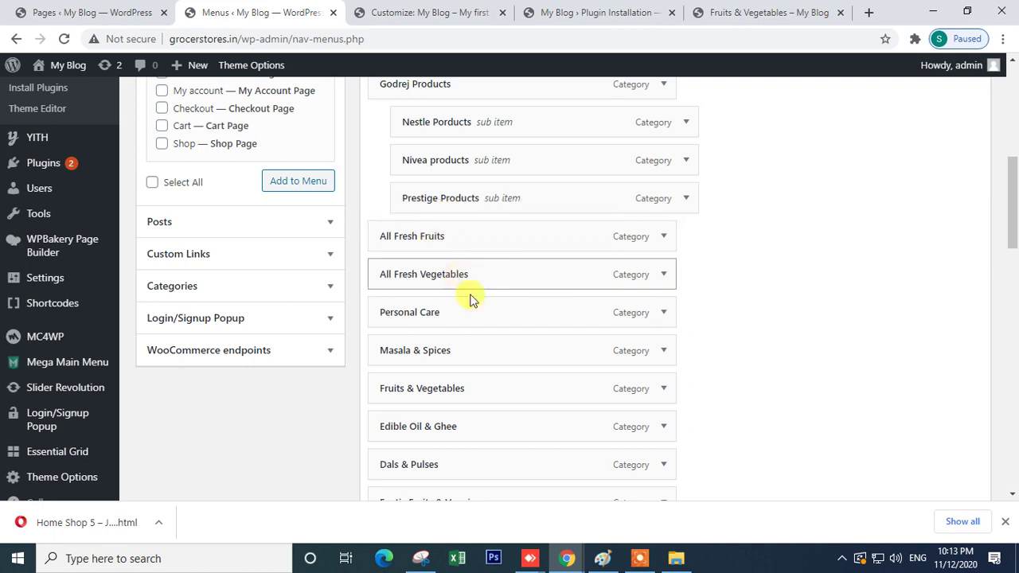
scroll(486, 389, "down", 2)
scroll(489, 393, "up", 2)
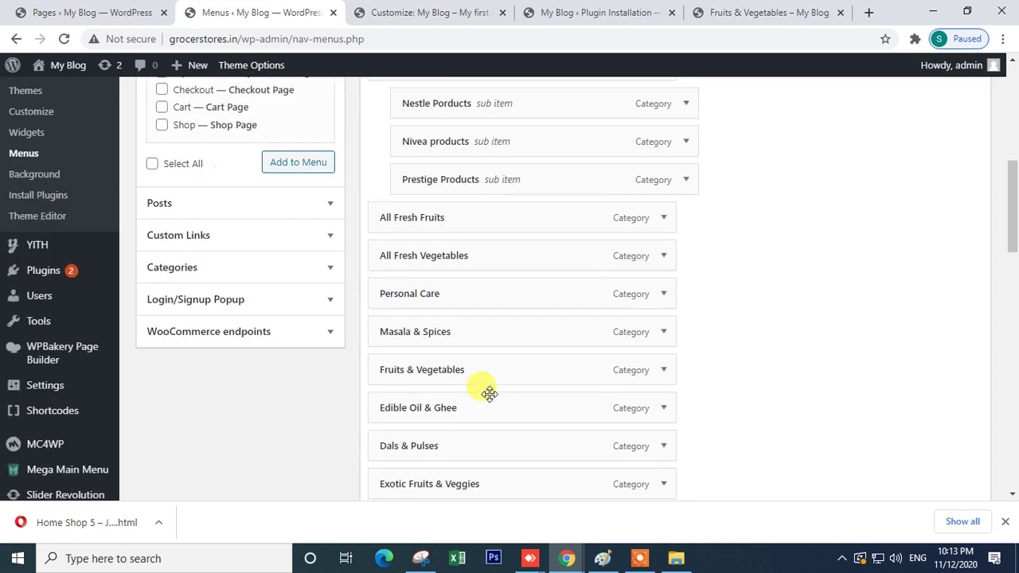
left_click(311, 260)
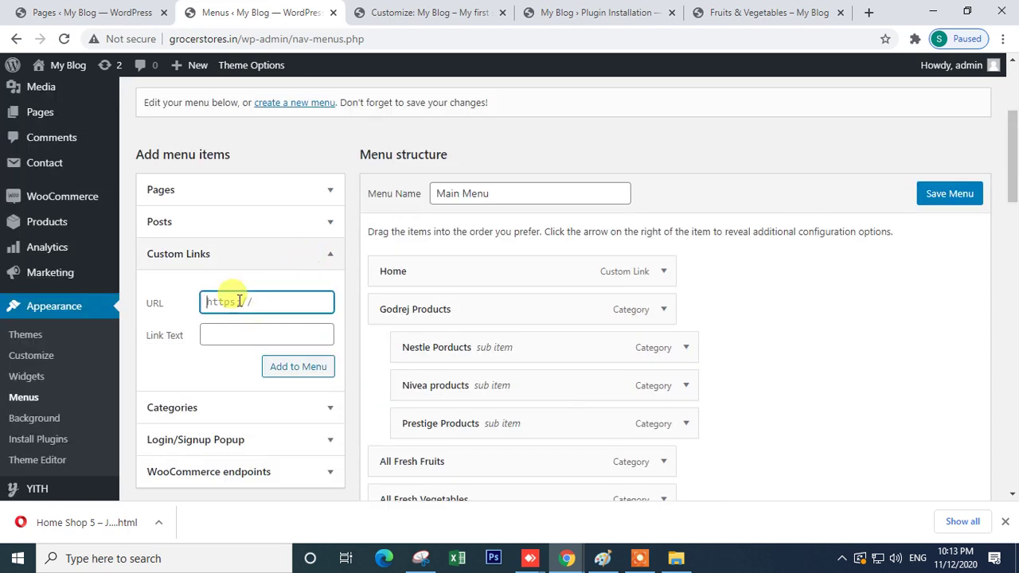
- Add a Grocery custom link to the Main Menu
left_click(225, 335)
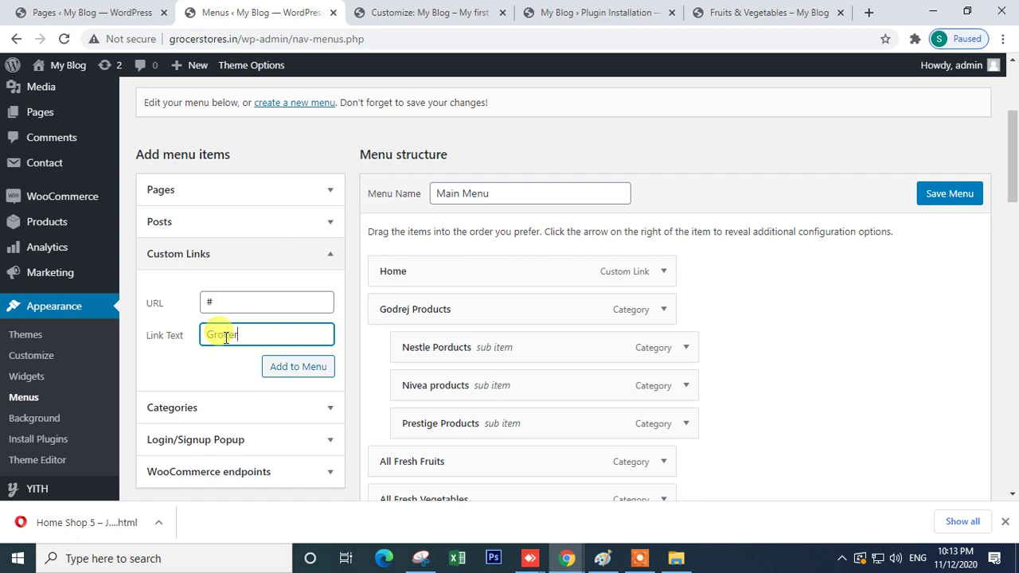
left_click(275, 364)
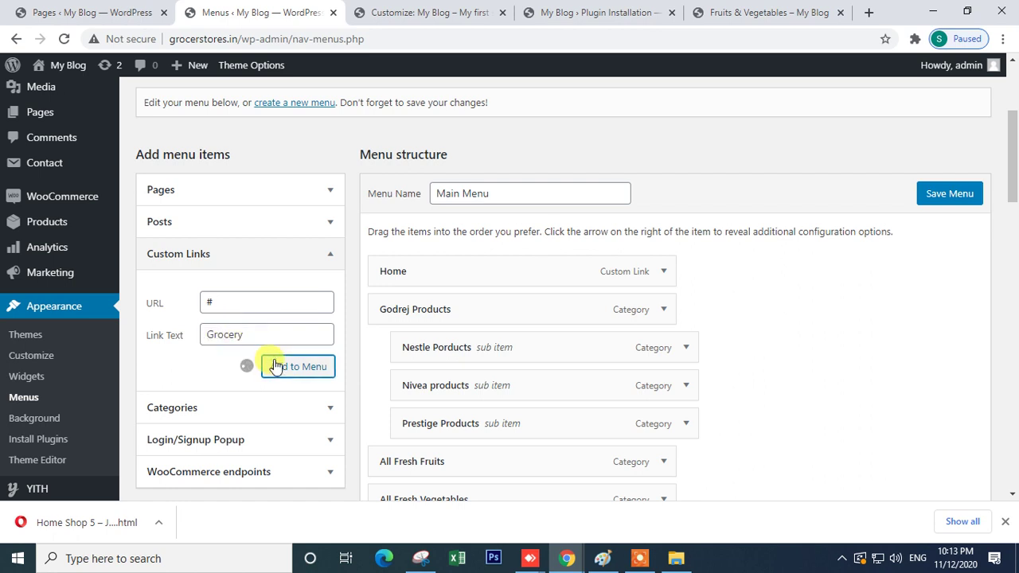
scroll(598, 410, "down", 5)
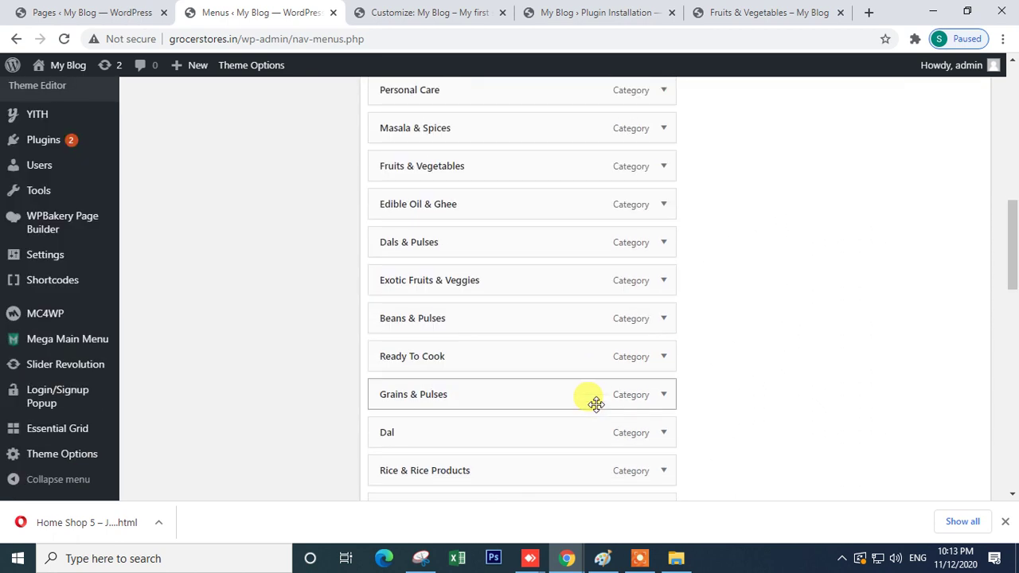
scroll(583, 385, "down", 10)
scroll(581, 384, "up", 2)
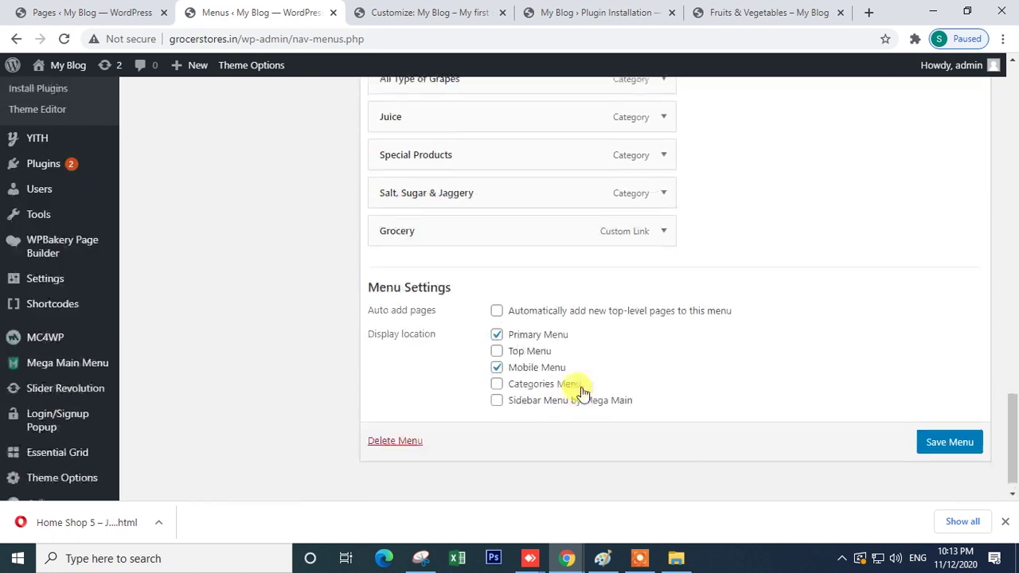
- Drag several Main Menu items around the new Grocery link to rearrange them
left_click_drag(421, 358, 436, 172)
scroll(446, 342, "up", 3)
scroll(425, 366, "down", 5)
scroll(477, 334, "up", 3)
scroll(455, 398, "down", 2)
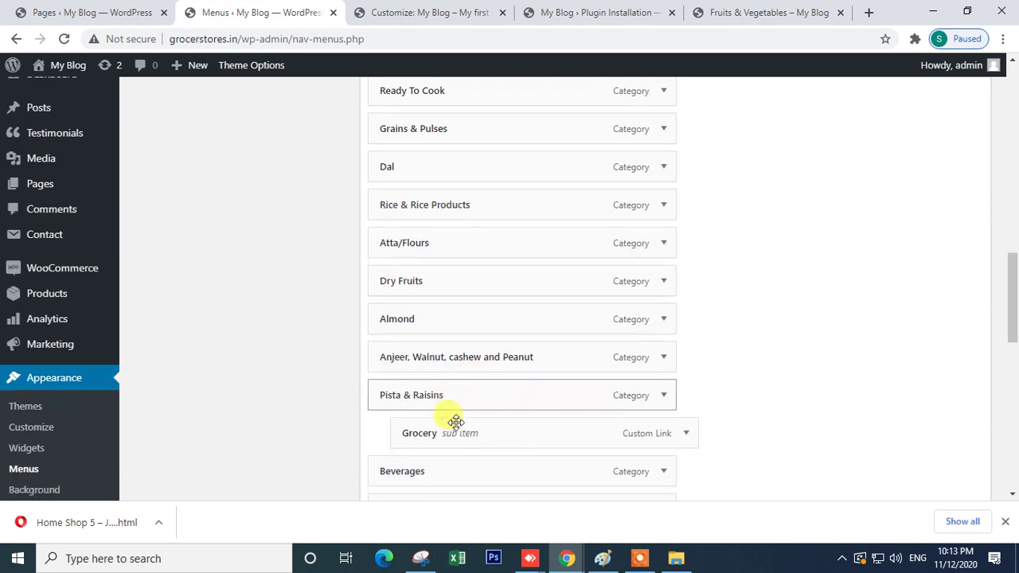
left_click_drag(436, 333, 427, 404)
left_click_drag(416, 451, 464, 265)
scroll(478, 278, "up", 1)
- Place All Fresh Vegetables and Personal Care near Grocery, and nest Masala & Spices beneath Grocery
mouse_move(448, 298)
left_mouse_down()
mouse_move(439, 246)
mouse_move(428, 241)
mouse_move(416, 254)
mouse_move(456, 285)
left_mouse_up()
left_click_drag(448, 336, 443, 294)
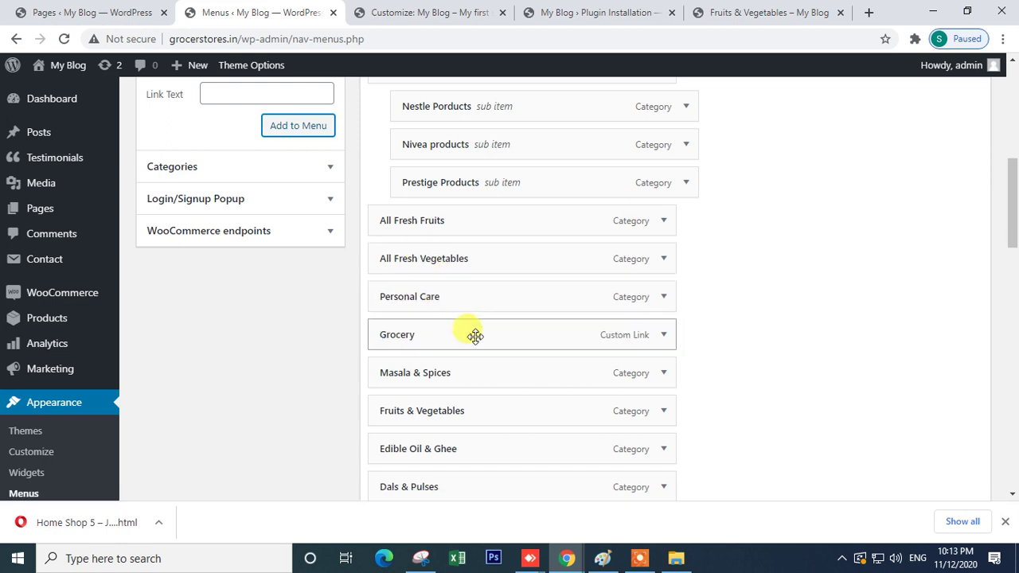
scroll(459, 322, "down", 3)
left_click_drag(419, 230, 451, 248)
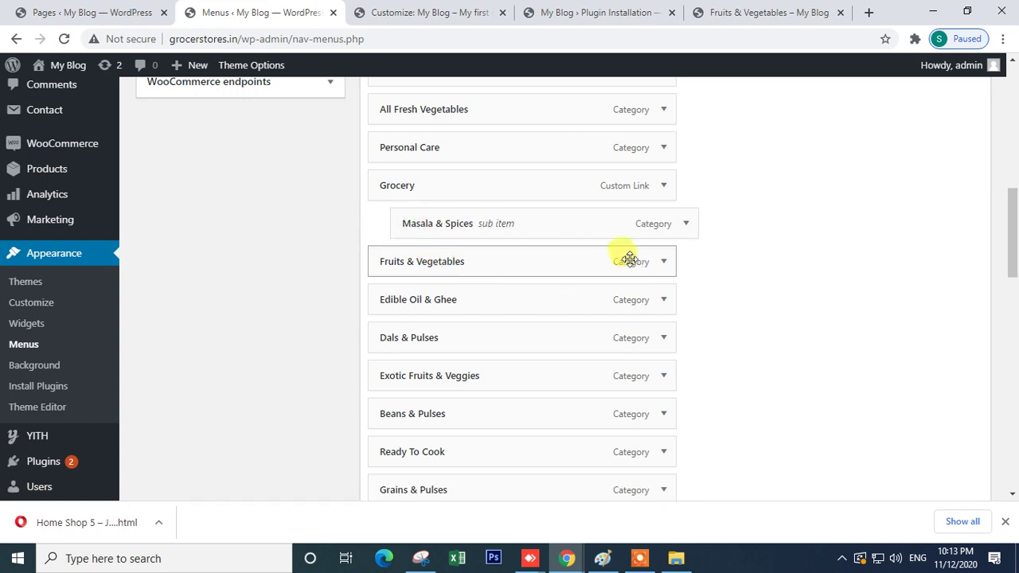
- Remove Fruits & Vegetables from the menu and nest Edible Oil & Ghee under Grocery
left_click(662, 263)
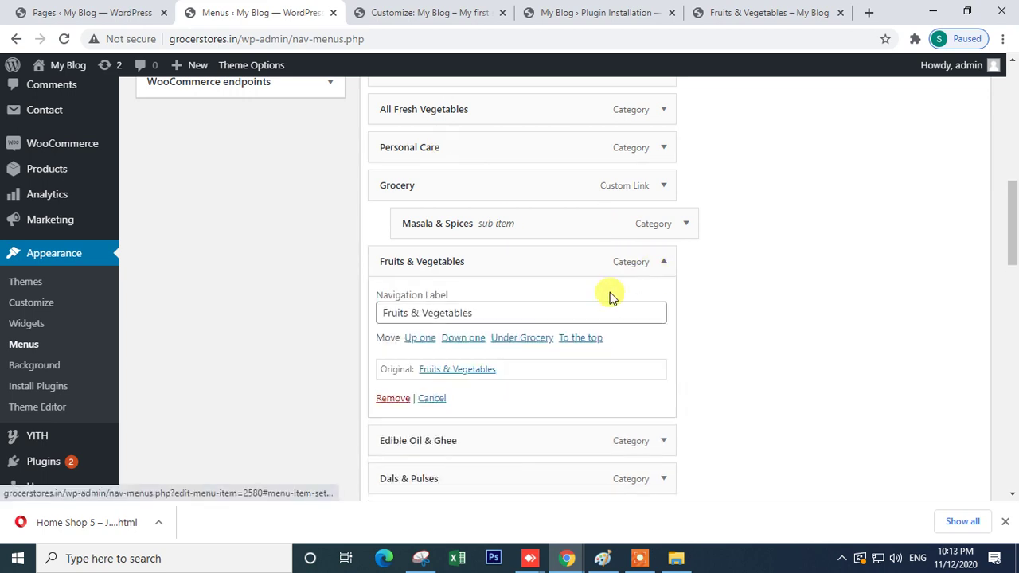
left_click(390, 397)
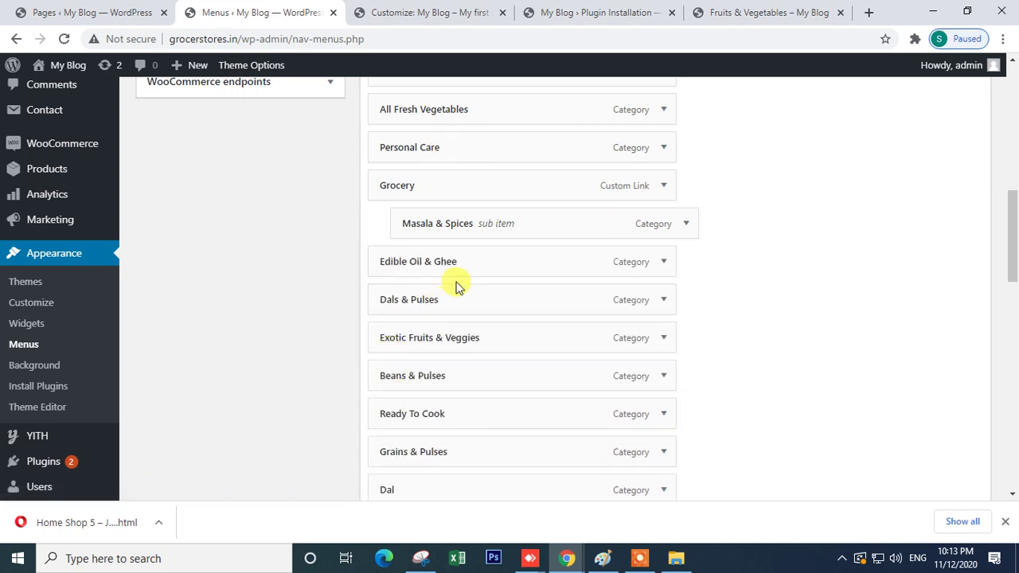
left_click_drag(446, 262, 484, 301)
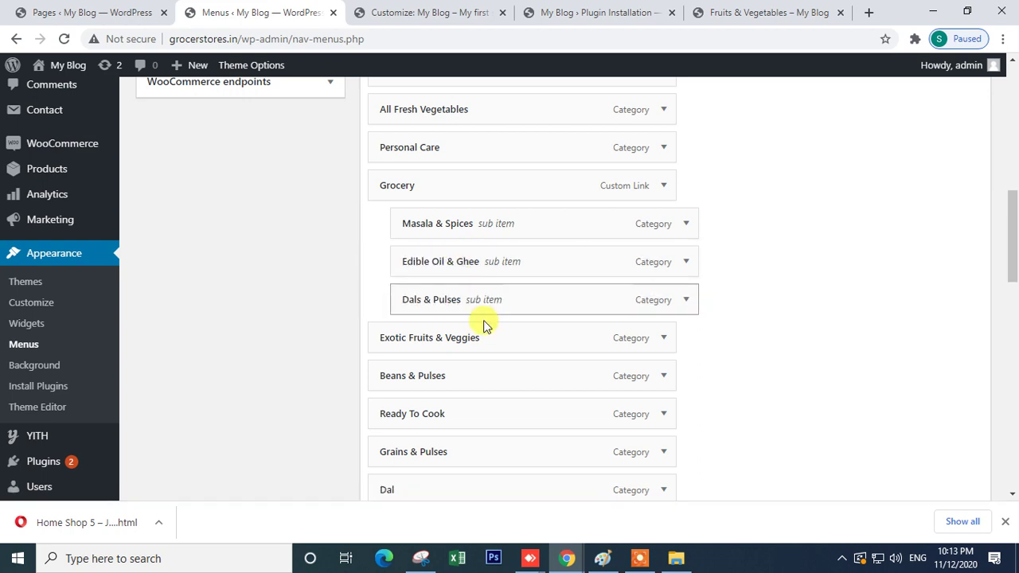
- Move Exotic Fruits & Veggies up as a sub item
left_click(661, 340)
scroll(661, 343, "down", 2)
scroll(635, 336, "up", 2)
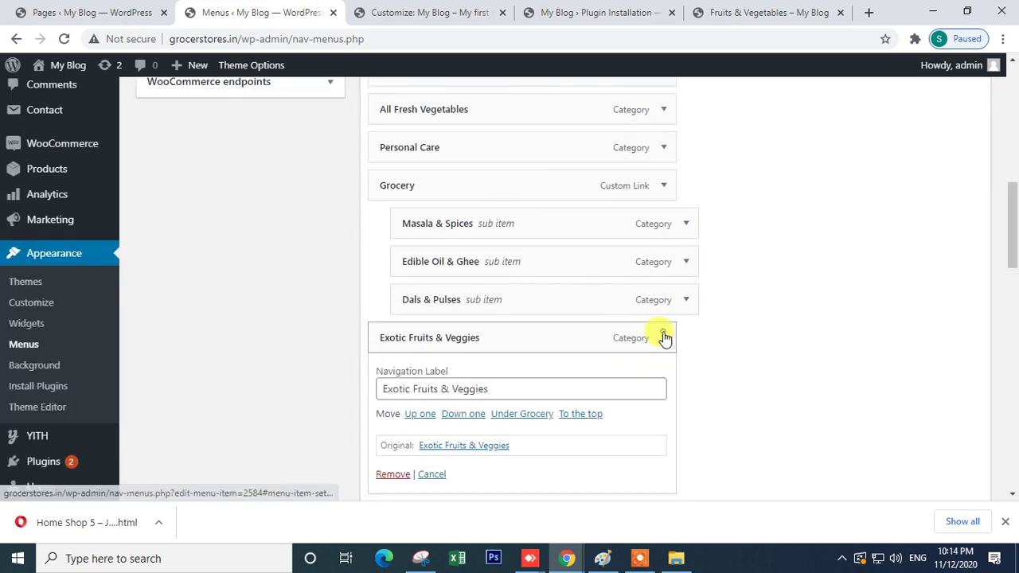
left_click(662, 337)
left_click_drag(470, 342, 497, 108)
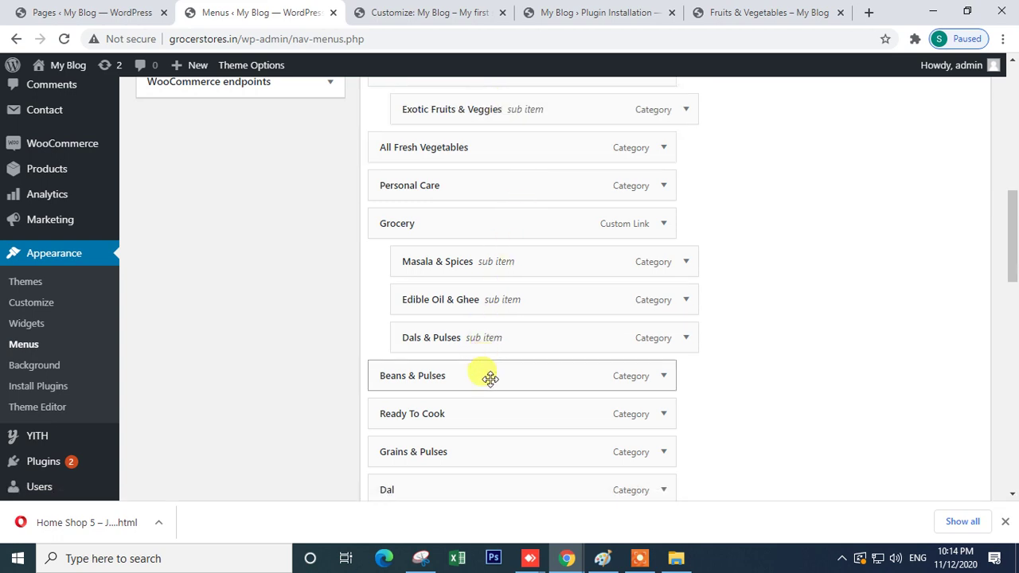
- Nest Beans & Pulses, Grains & Pulses, Dal, Atta/Flours and Rice & Rice Products in sequence, with Almond below them
left_click_drag(474, 385, 516, 398)
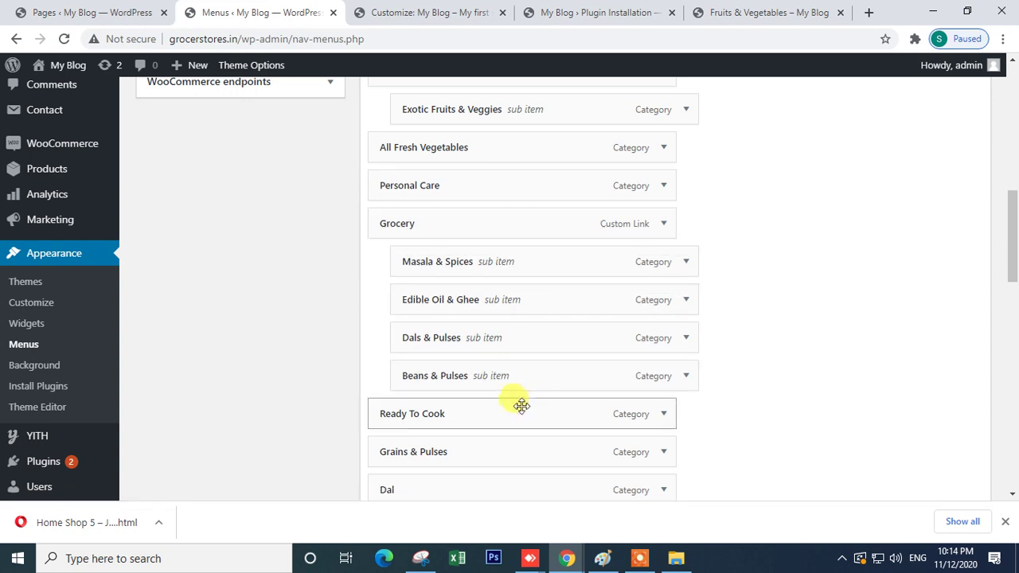
scroll(515, 398, "down", 2)
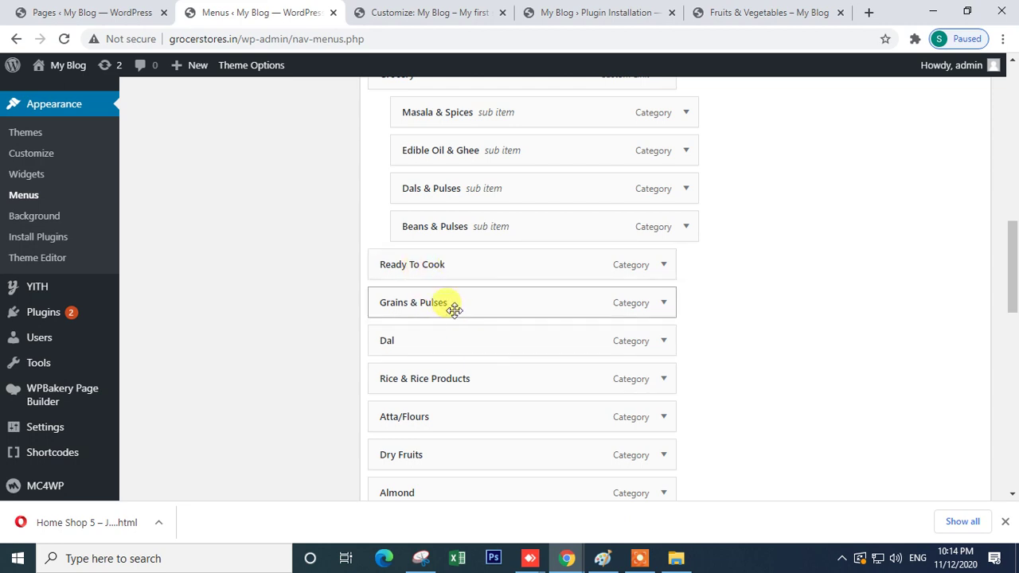
left_click_drag(455, 308, 473, 265)
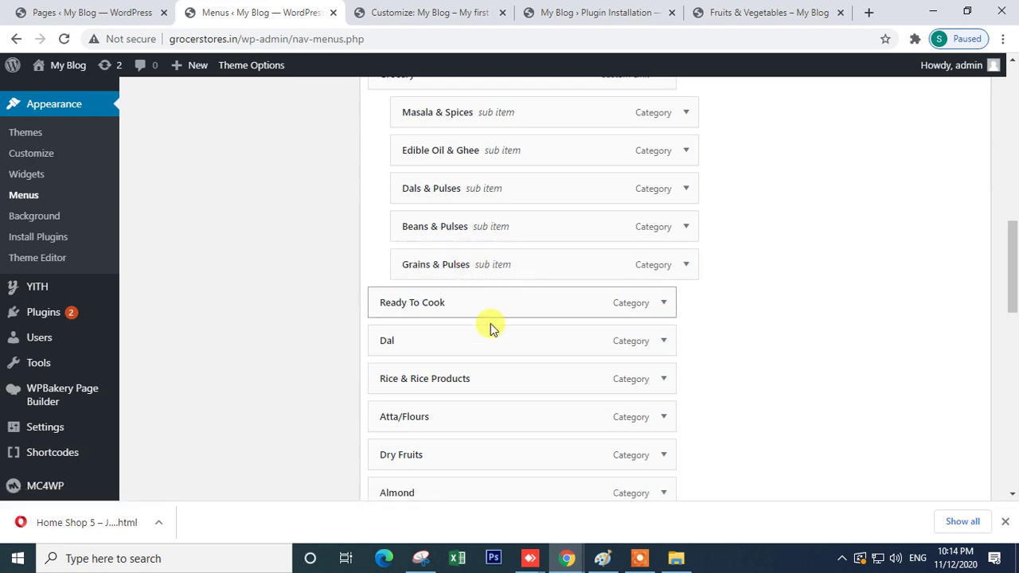
left_click_drag(455, 339, 482, 301)
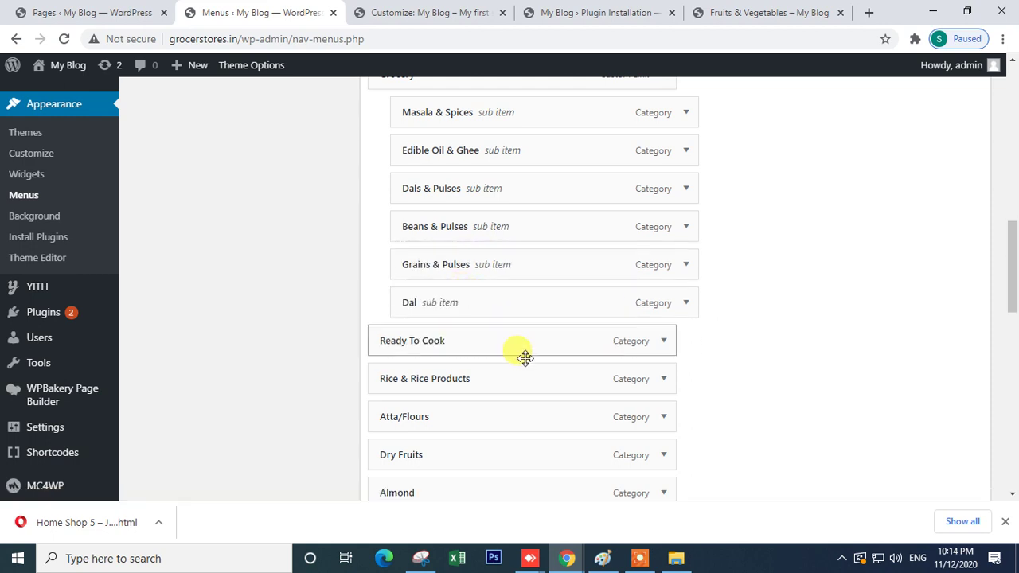
left_click_drag(451, 422, 475, 341)
scroll(506, 379, "down", 2)
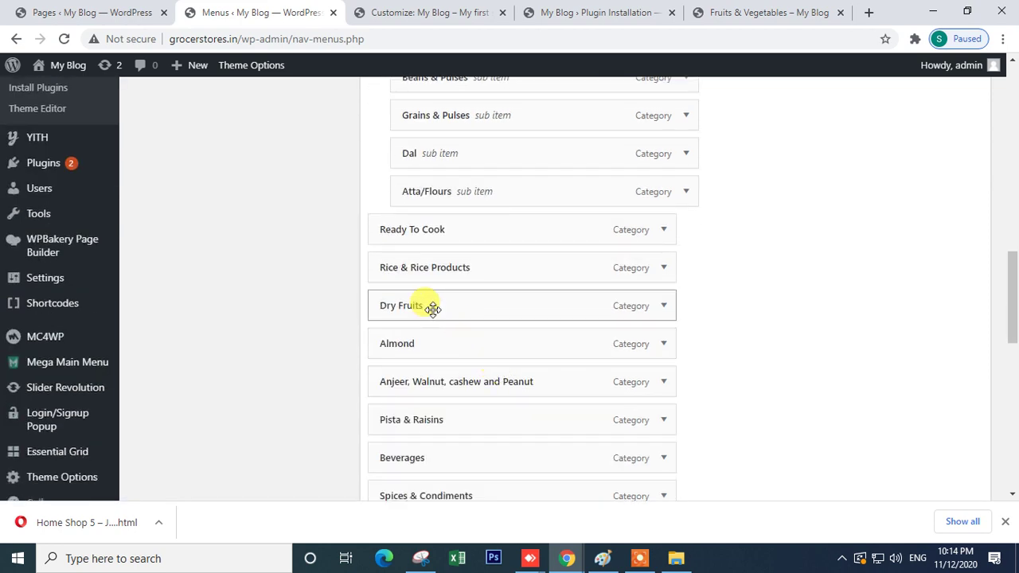
left_click_drag(436, 267, 460, 230)
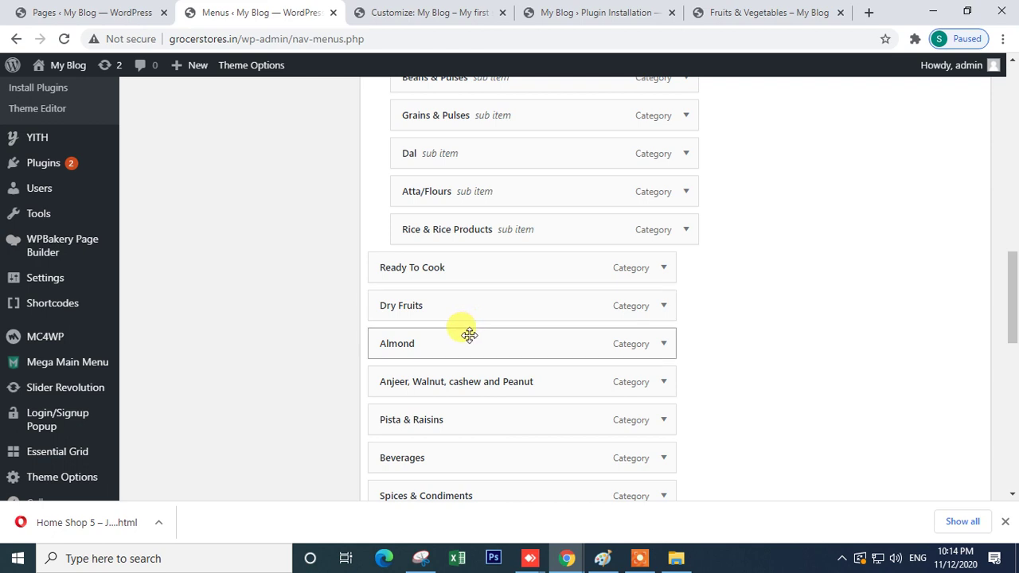
left_click_drag(423, 347, 451, 294)
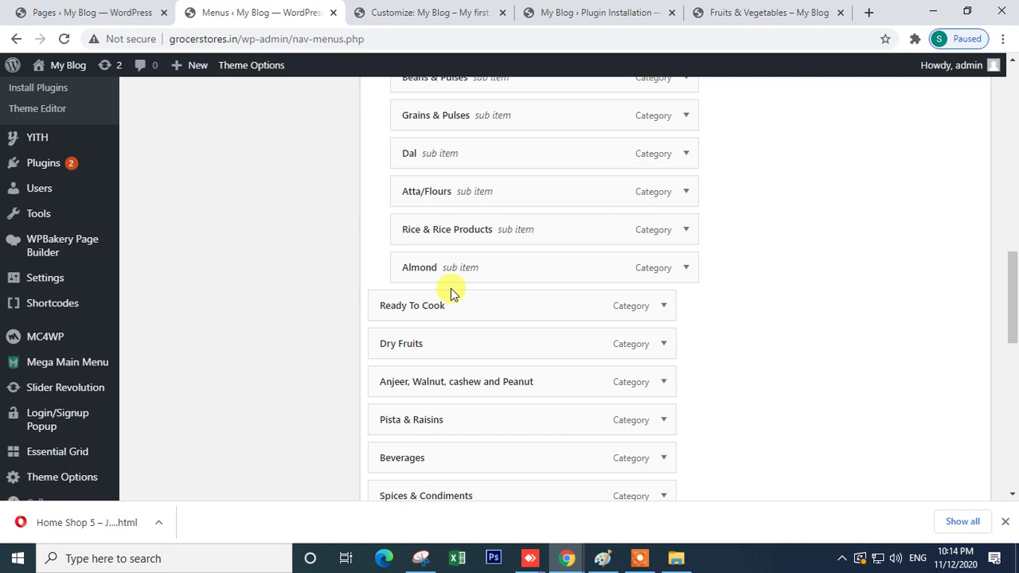
scroll(451, 290, "down", 2)
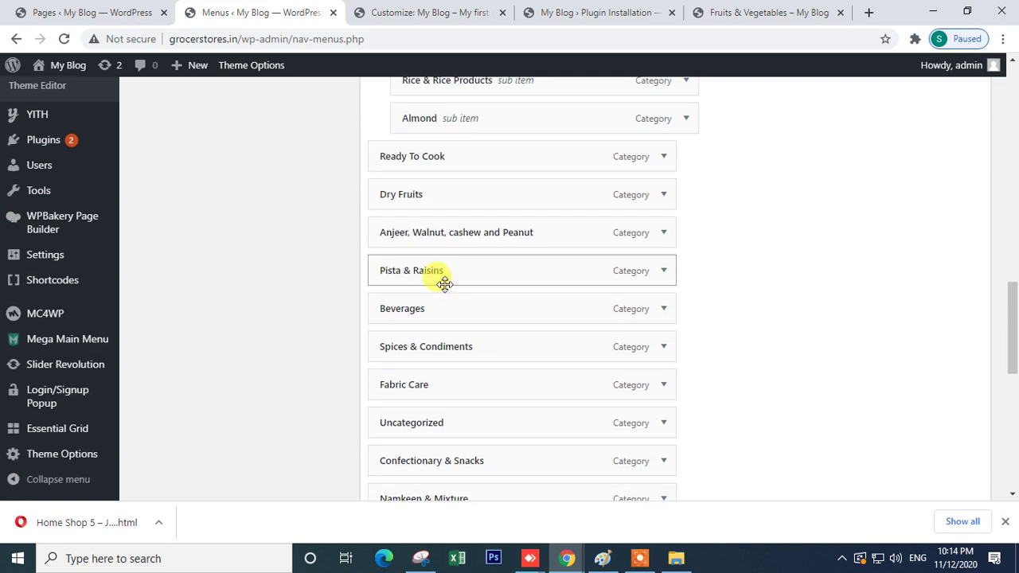
- Nest Almond, then Anjeer, Walnut, cashew and Peanut, then Pista & Raisins under Dry Fruits
scroll(454, 268, "up", 2)
left_click_drag(439, 271, 455, 338)
left_click_drag(430, 383, 476, 390)
left_click_drag(458, 440, 484, 430)
scroll(493, 437, "down", 2)
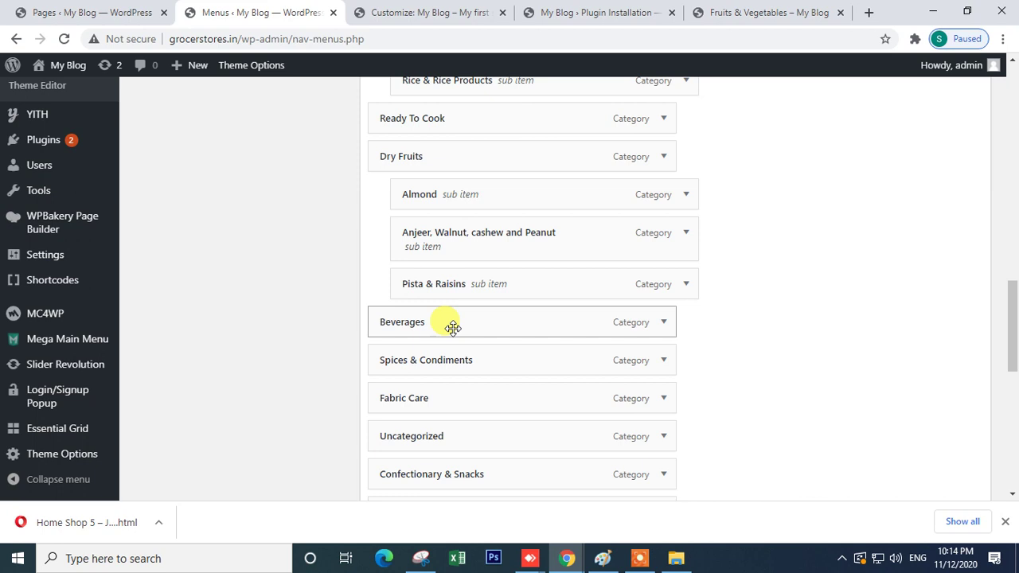
- Nest Beverages and Spices & Condiments below Rice & Rice Products
left_click_drag(460, 312, 484, 125)
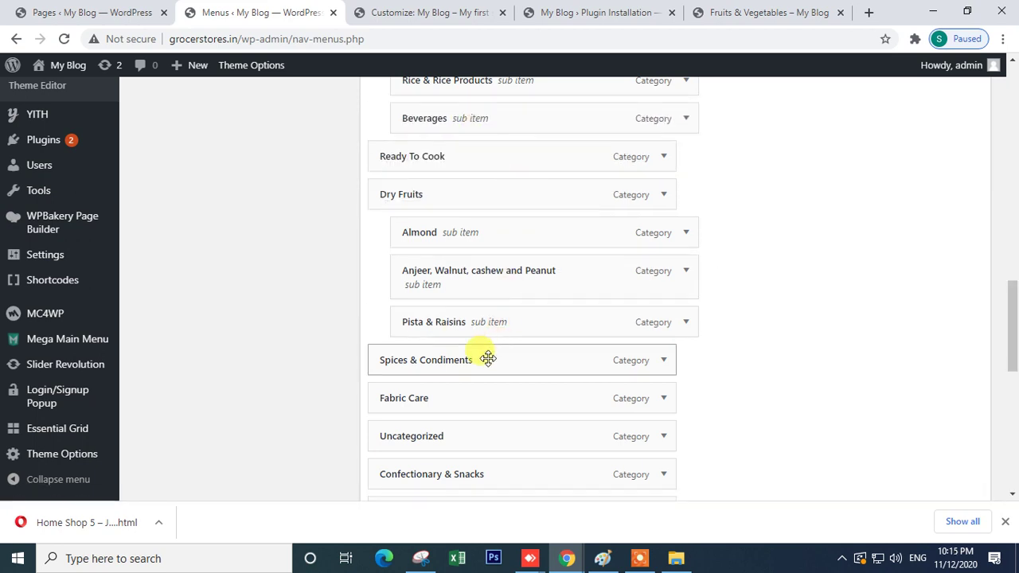
left_click_drag(455, 314, 468, 156)
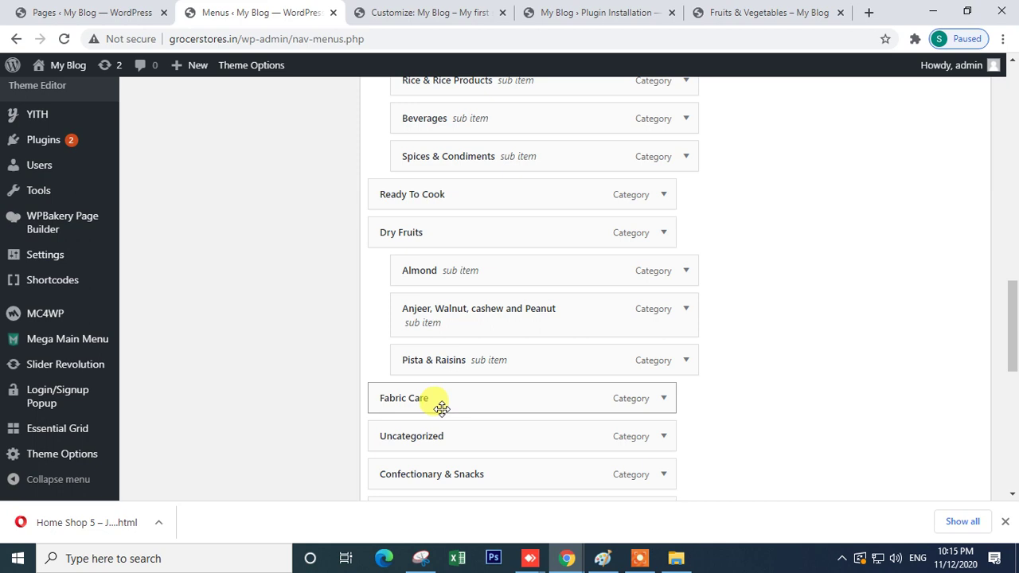
scroll(539, 457, "down", 2)
- Remove Uncategorized from the menu and nest Confectionary & Snacks below Namkeen & Mixture
left_click(661, 288)
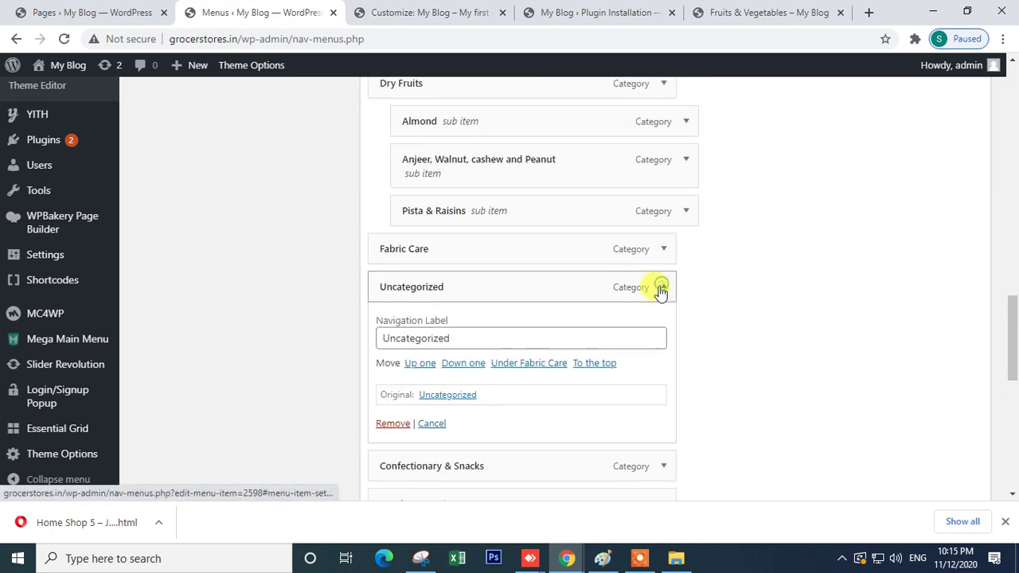
scroll(401, 298, "down", 2)
left_click(393, 275)
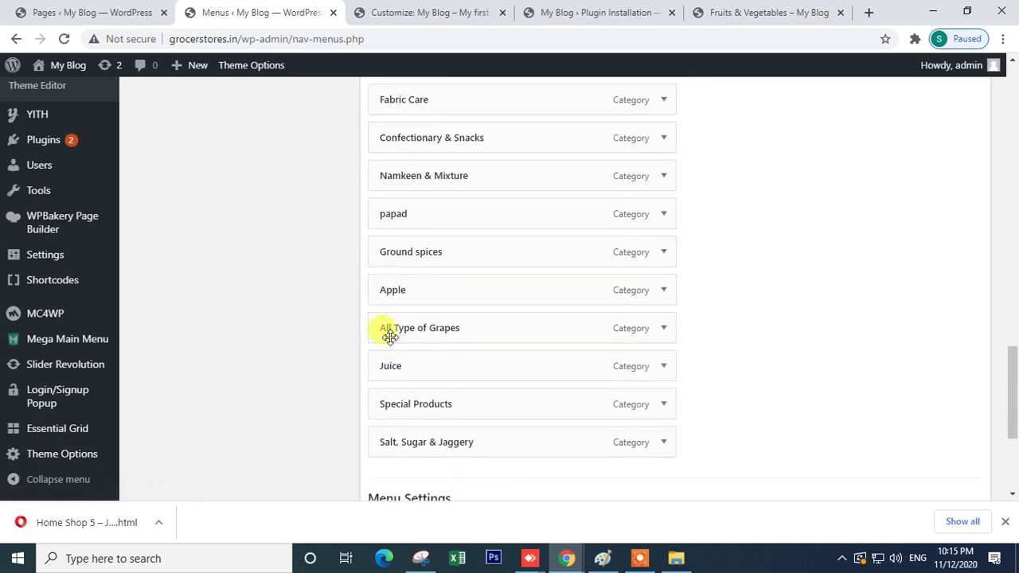
scroll(451, 266, "up", 4)
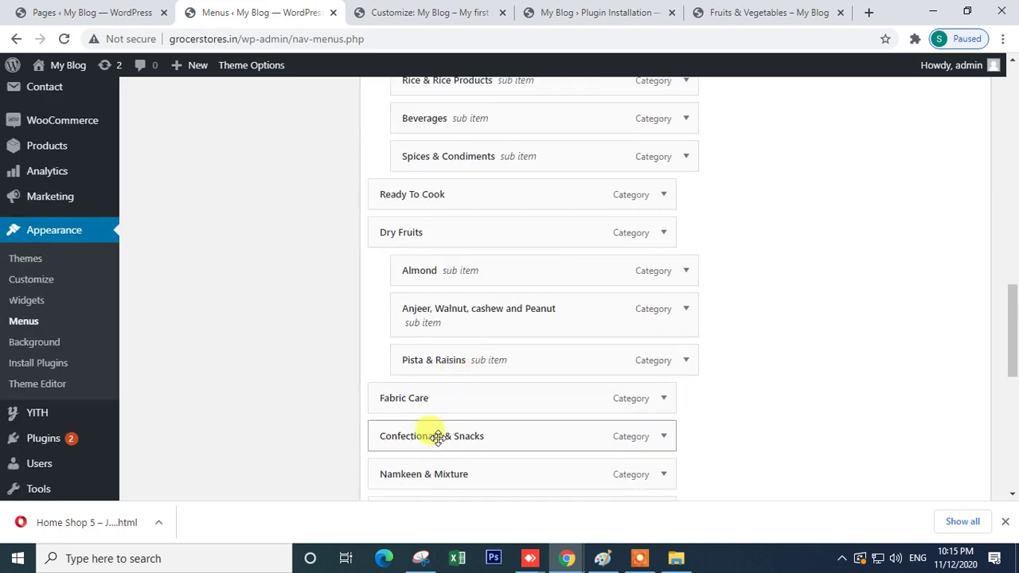
scroll(443, 446, "down", 2)
left_click_drag(402, 327, 439, 248)
left_click_drag(445, 323, 477, 286)
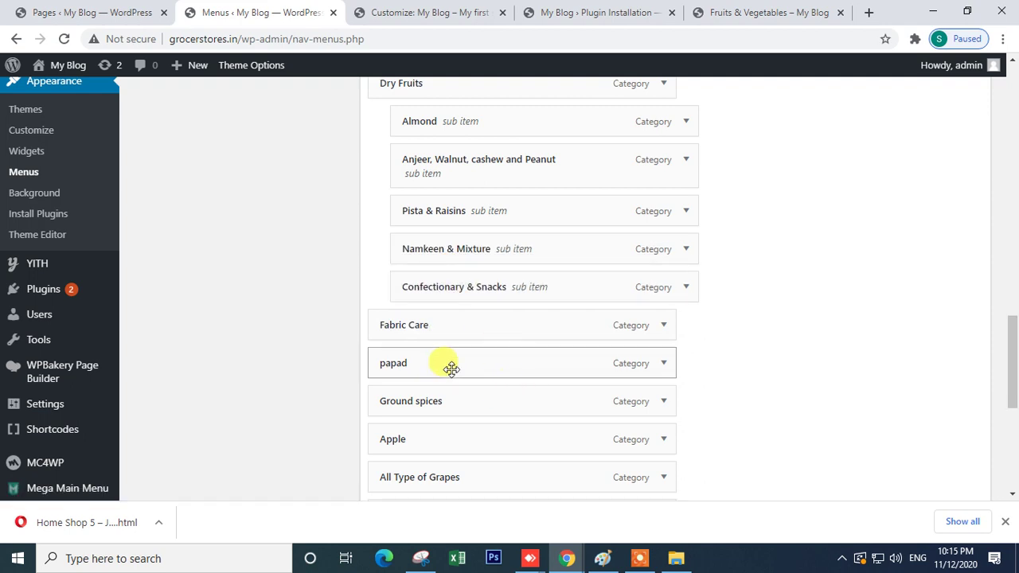
- Remove papad, Apple and All Type of Grapes, and nest Ground spices and Juice as sub items
left_click(662, 365)
scroll(478, 368, "down", 3)
left_click(390, 351)
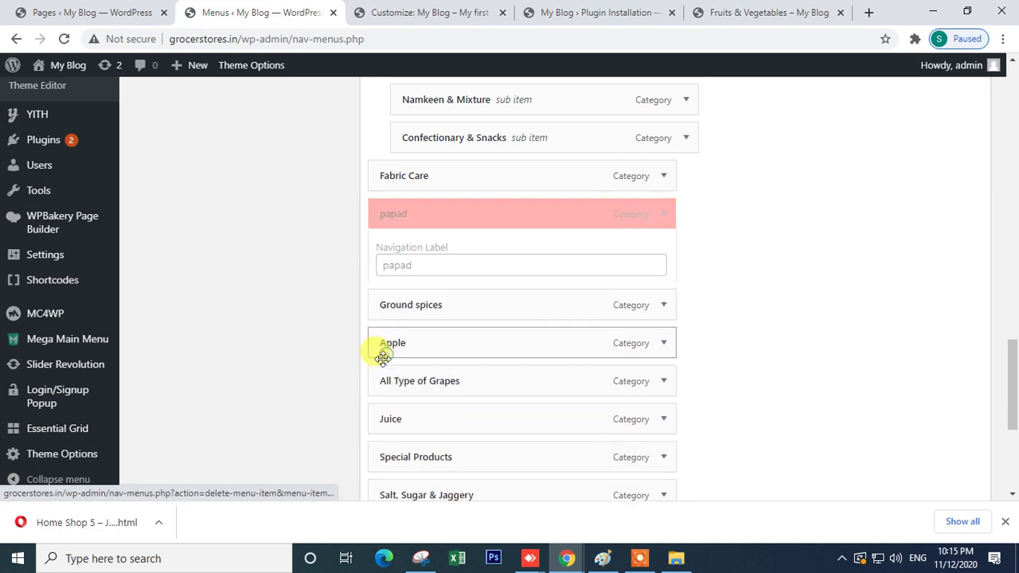
left_click_drag(502, 219, 529, 173)
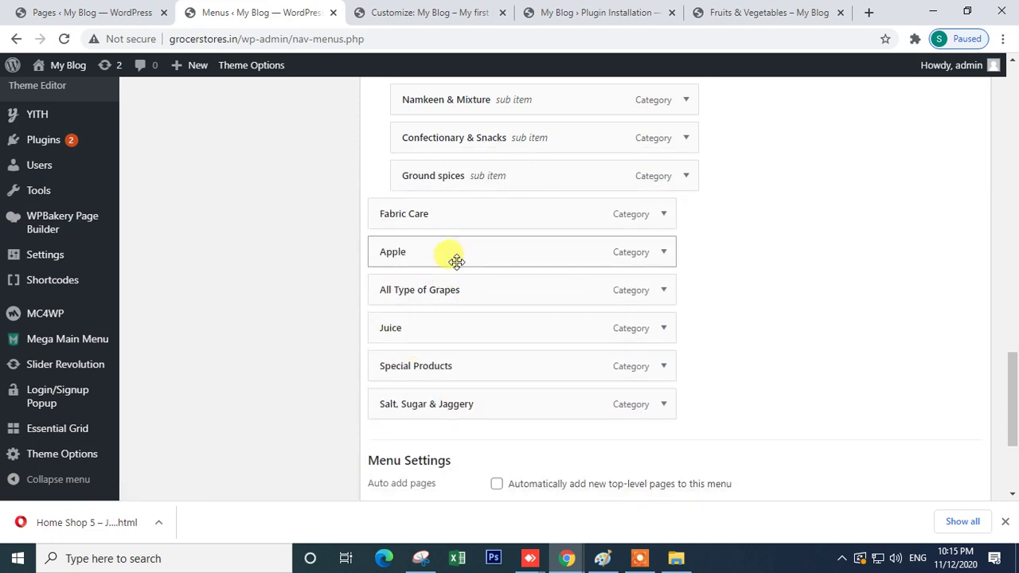
left_click(661, 251)
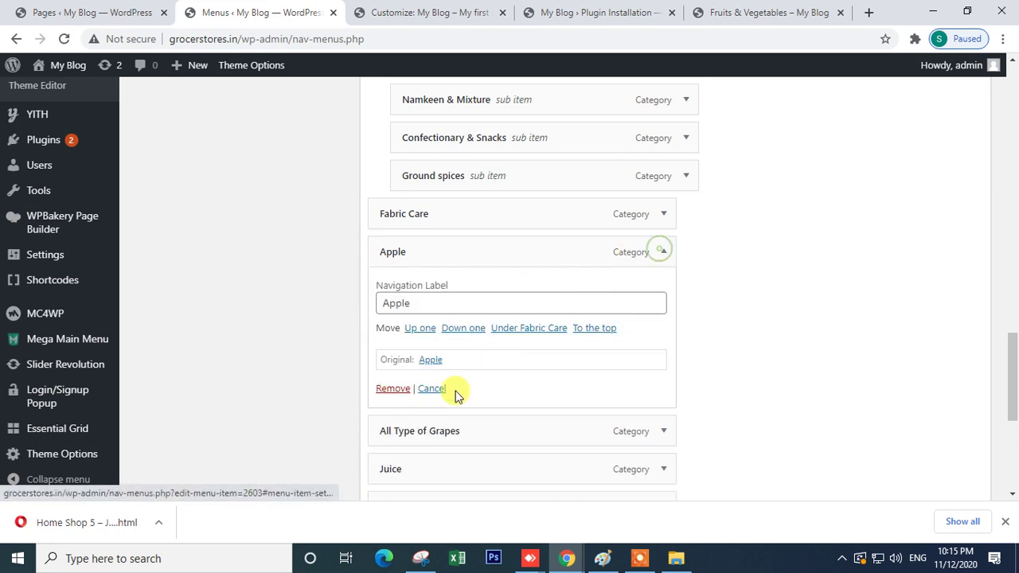
left_click(391, 389)
left_click(663, 254)
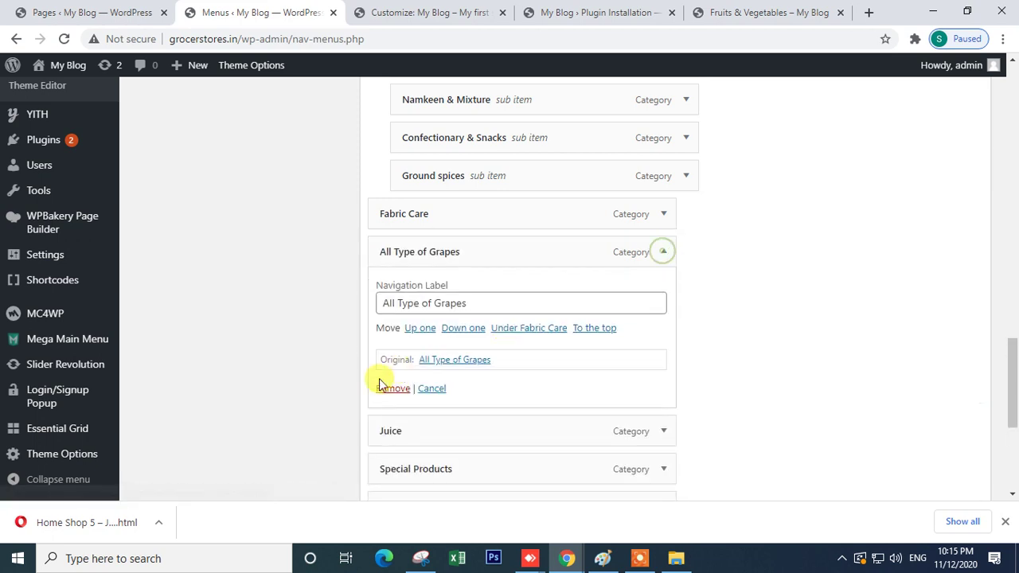
left_click(391, 390)
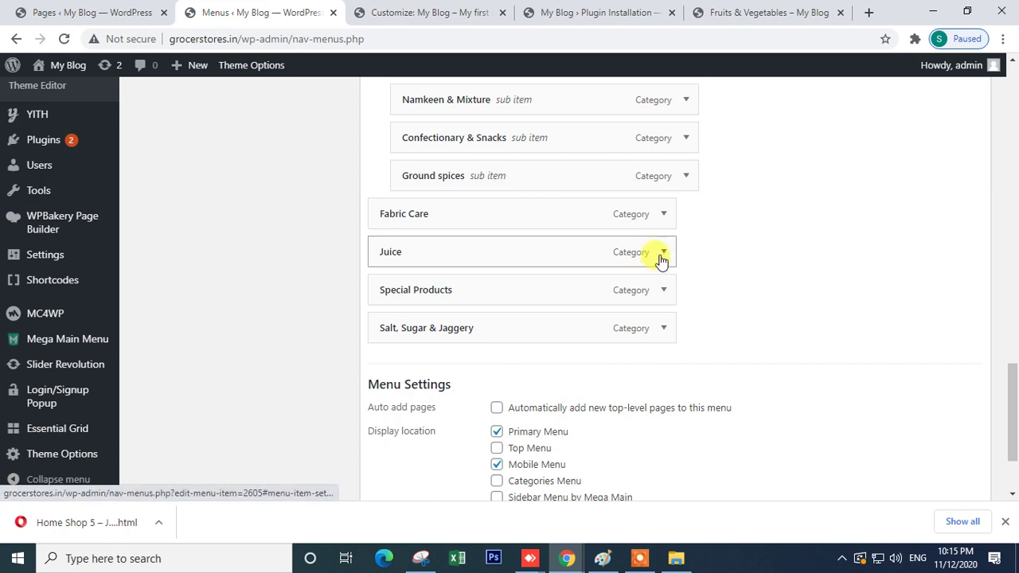
left_click_drag(423, 258, 453, 218)
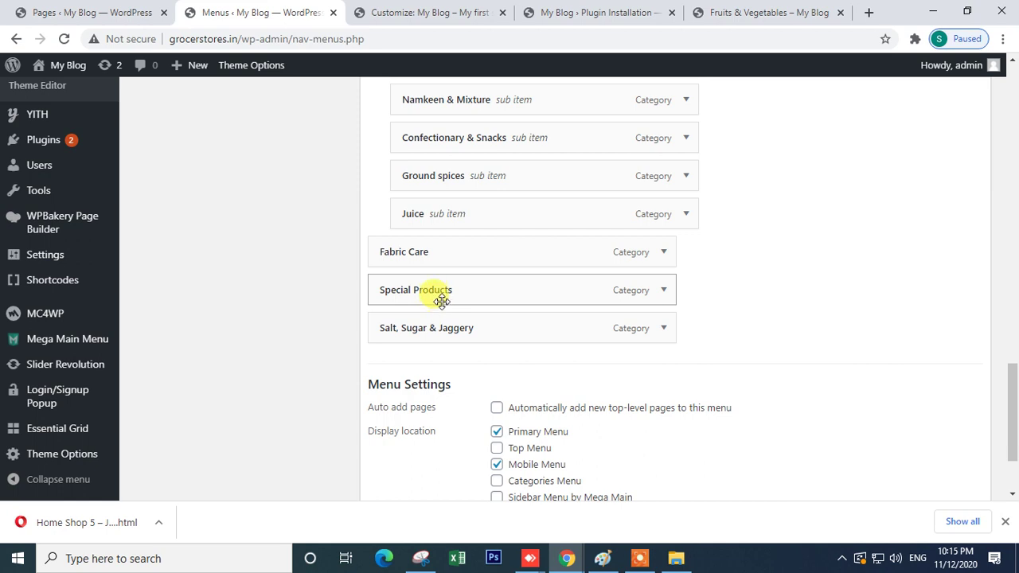
- Remove Special Products and nest Salt, Sugar & Jaggery below Juice
left_click(660, 291)
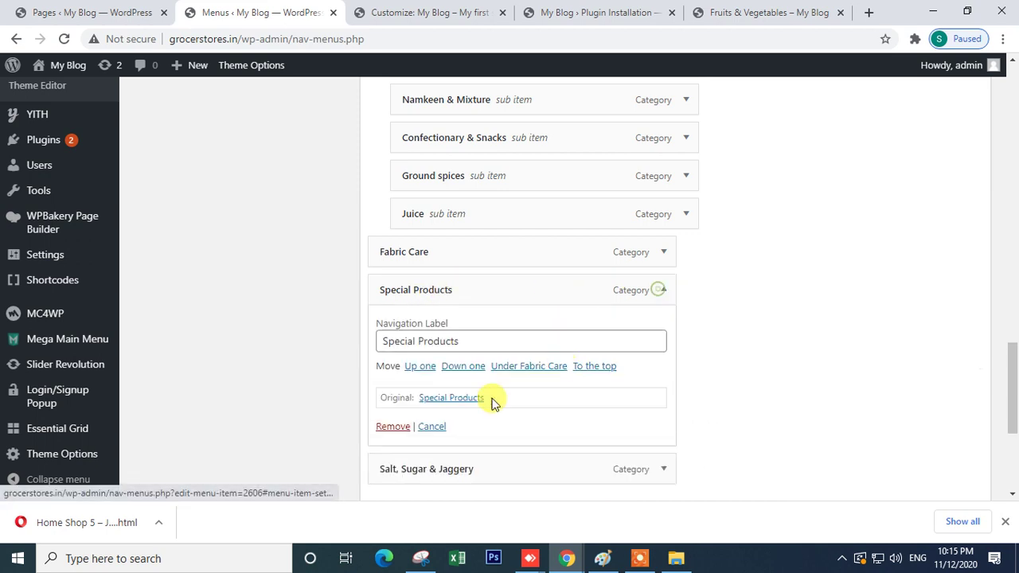
left_click(388, 427)
left_click_drag(415, 299, 441, 255)
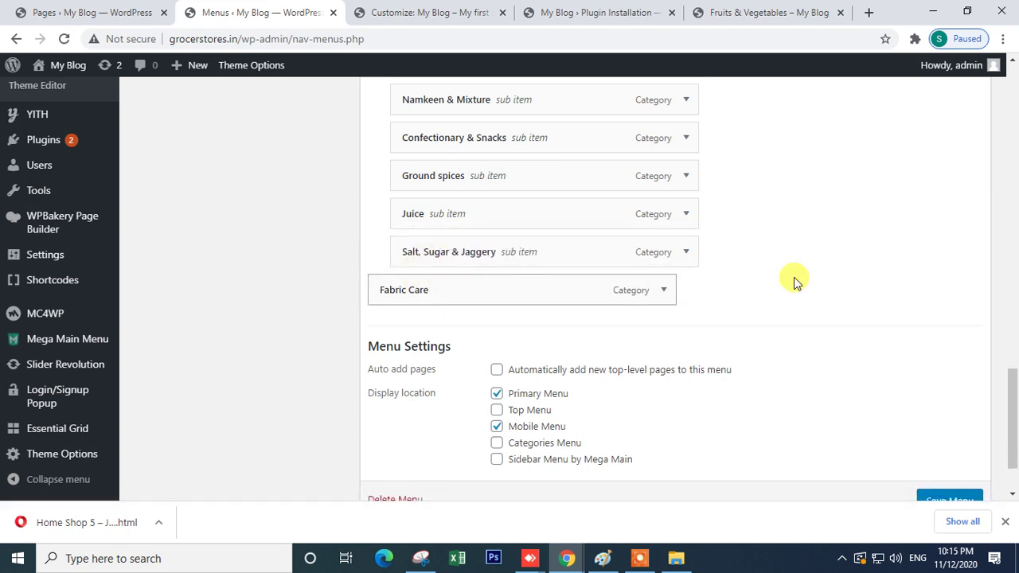
scroll(762, 332, "up", 5)
scroll(491, 335, "up", 5)
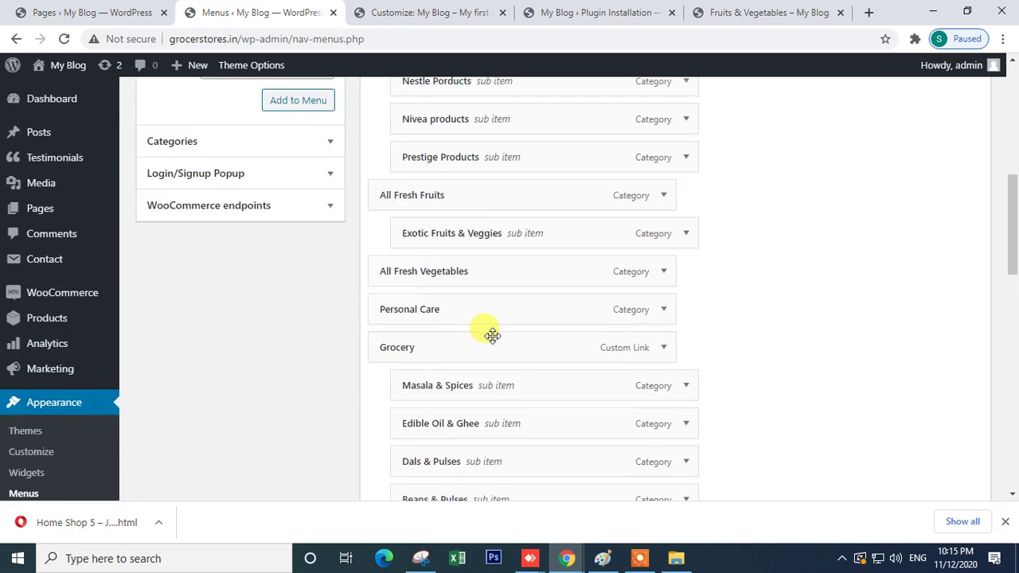
scroll(489, 335, "down", 10)
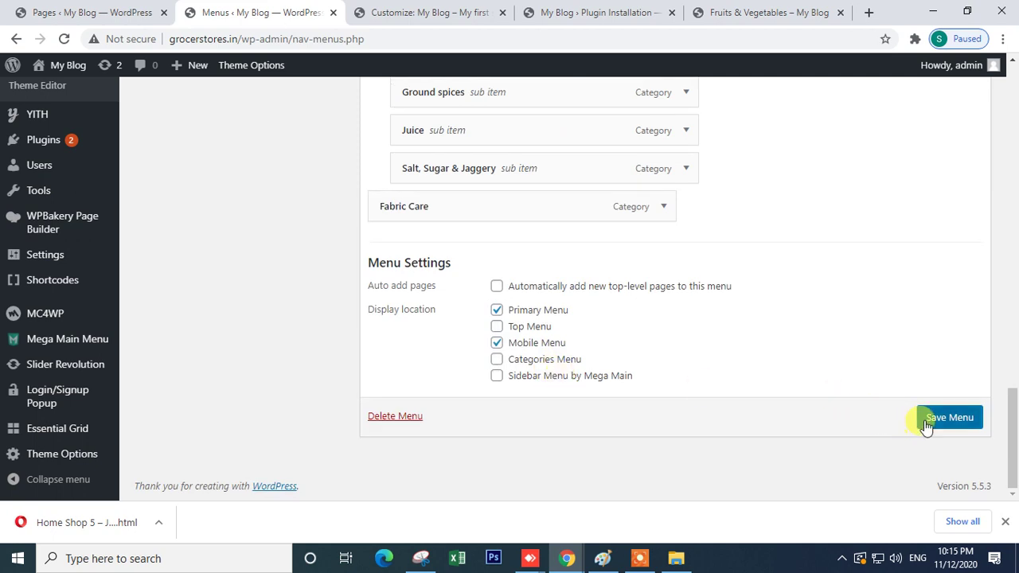
- Save the reorganised menu and check it on the Fruits & Vegetables storefront page
left_click(927, 422)
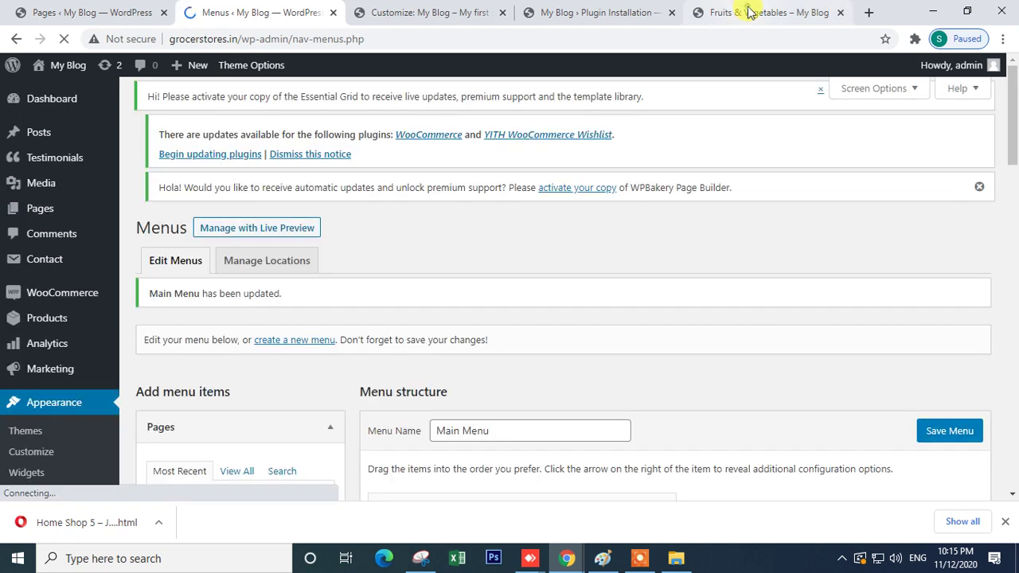
left_click(753, 13)
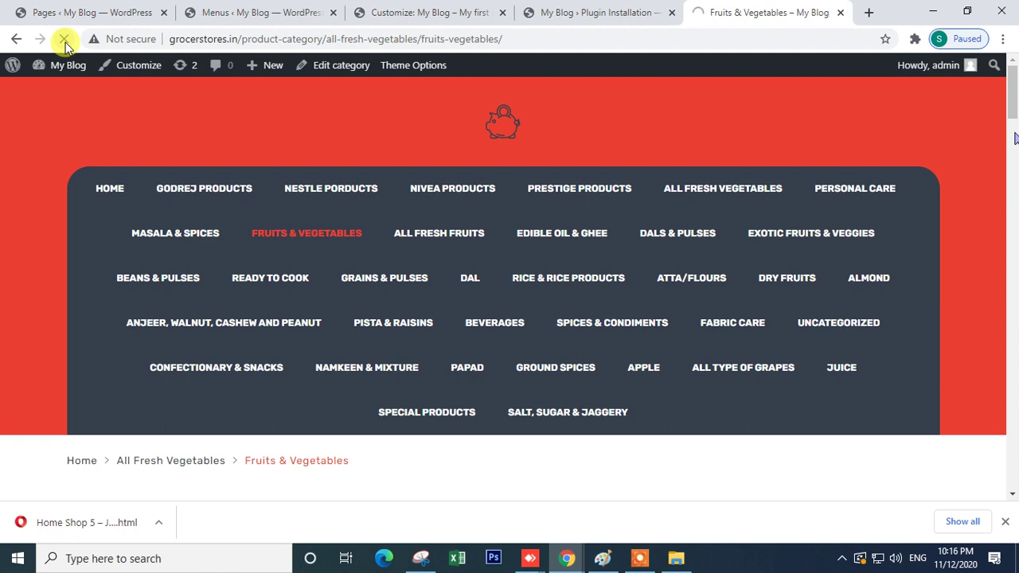
left_click(132, 559)
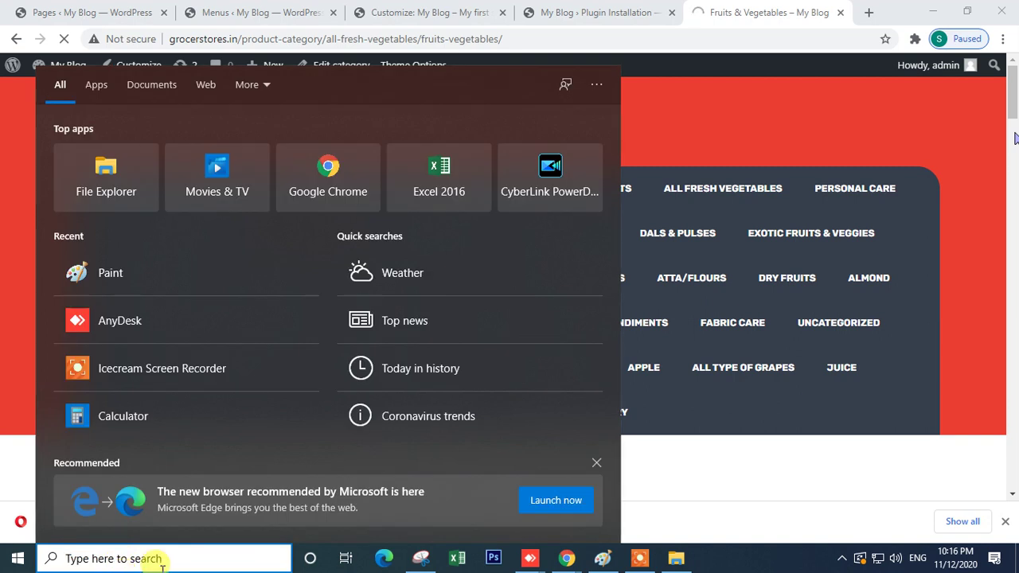
left_click(712, 141)
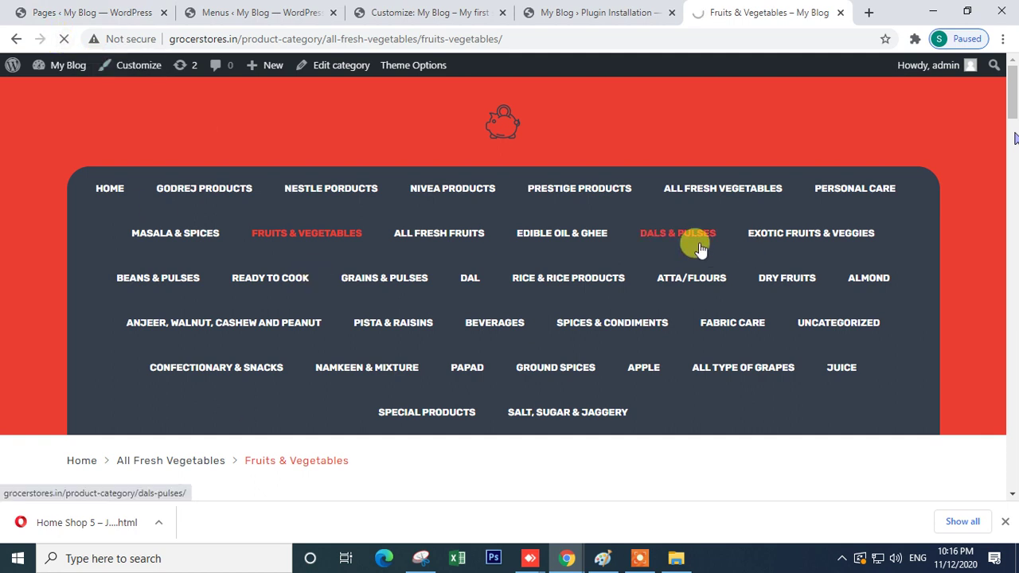
scroll(699, 249, "down", 5)
scroll(682, 268, "up", 5)
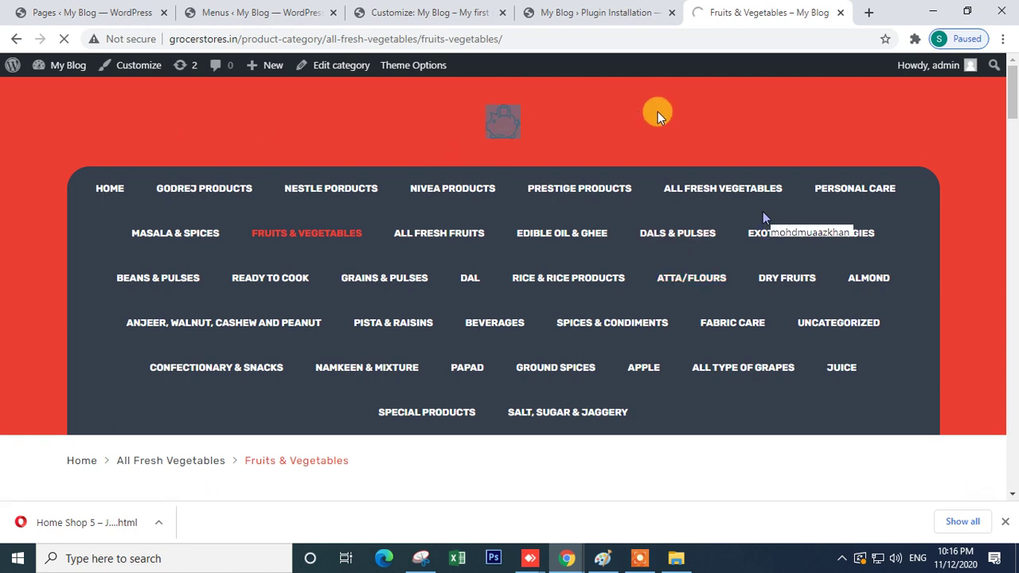
- Go back to the admin and open the javenist Theme Options page
left_click(227, 12)
scroll(309, 295, "down", 4)
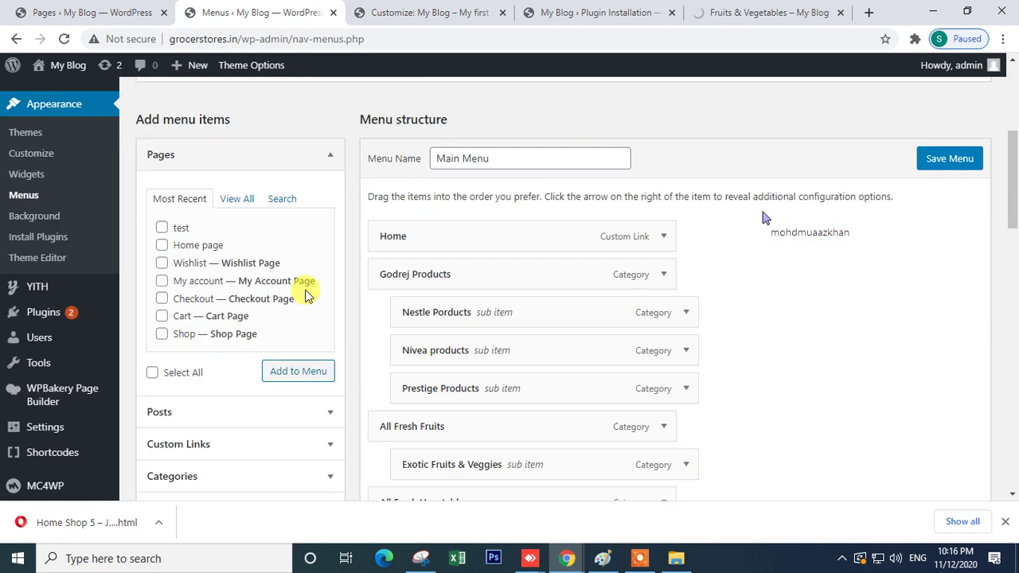
scroll(309, 294, "down", 4)
mouse_move(102, 437)
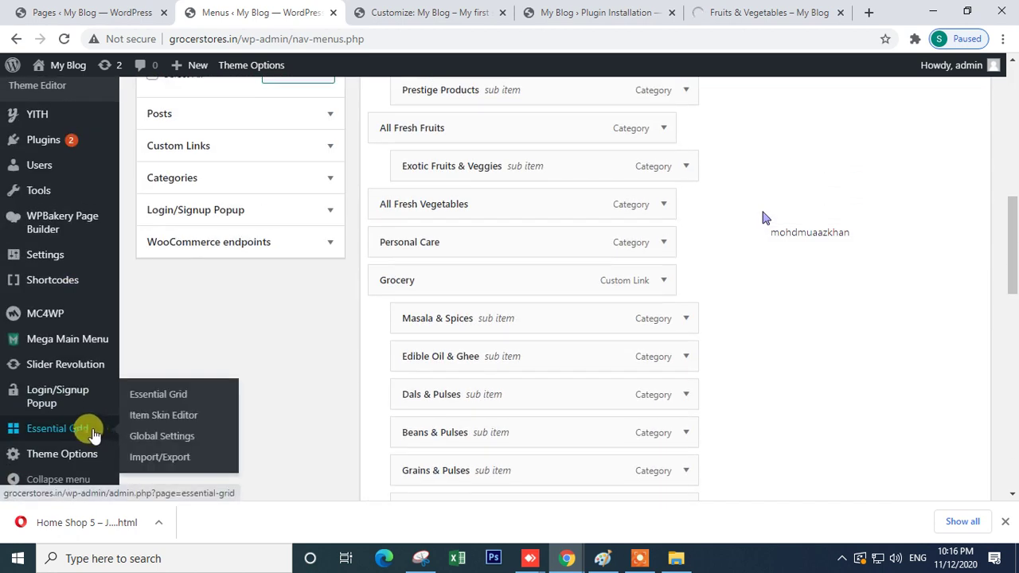
left_click(62, 455)
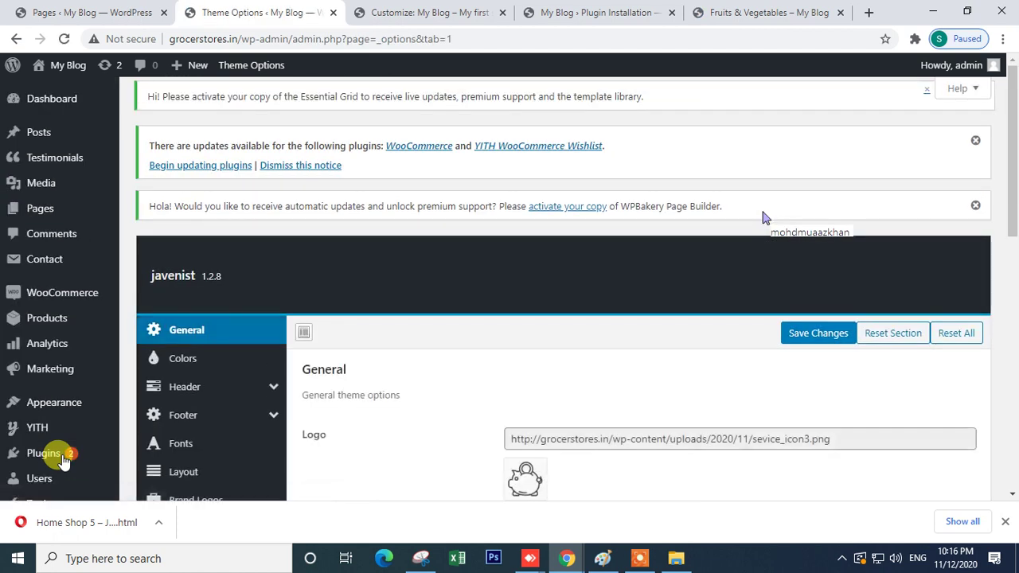
- In the theme's Colors settings, set Primary Color to green #81d742
scroll(528, 448, "down", 4)
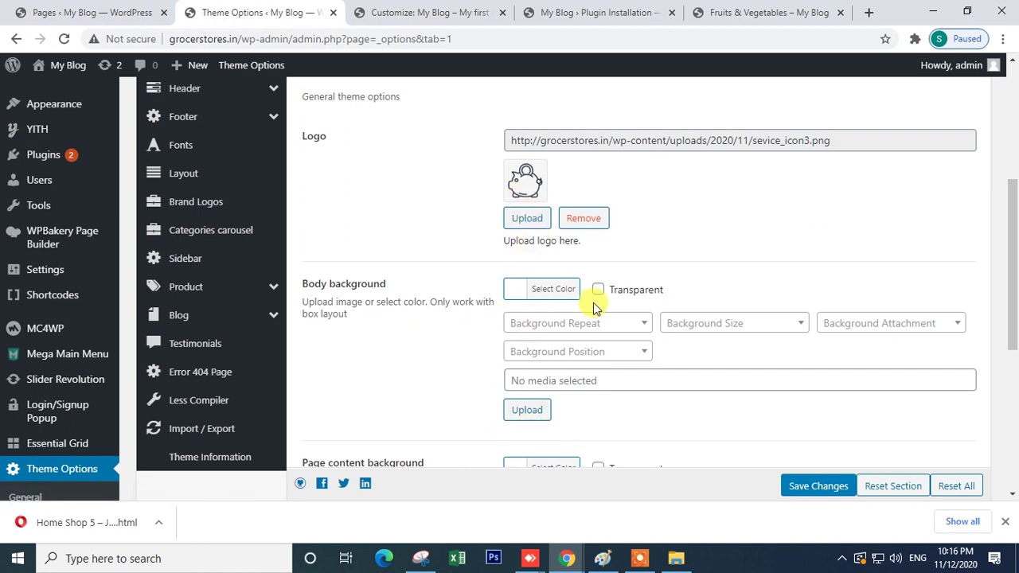
scroll(589, 306, "down", 2)
scroll(523, 345, "down", 3)
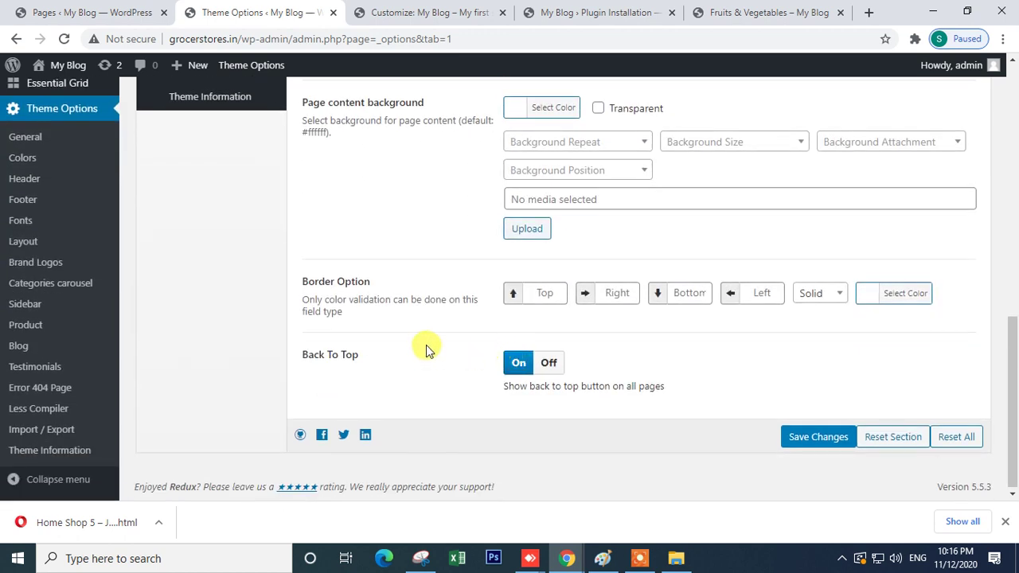
scroll(220, 220, "up", 6)
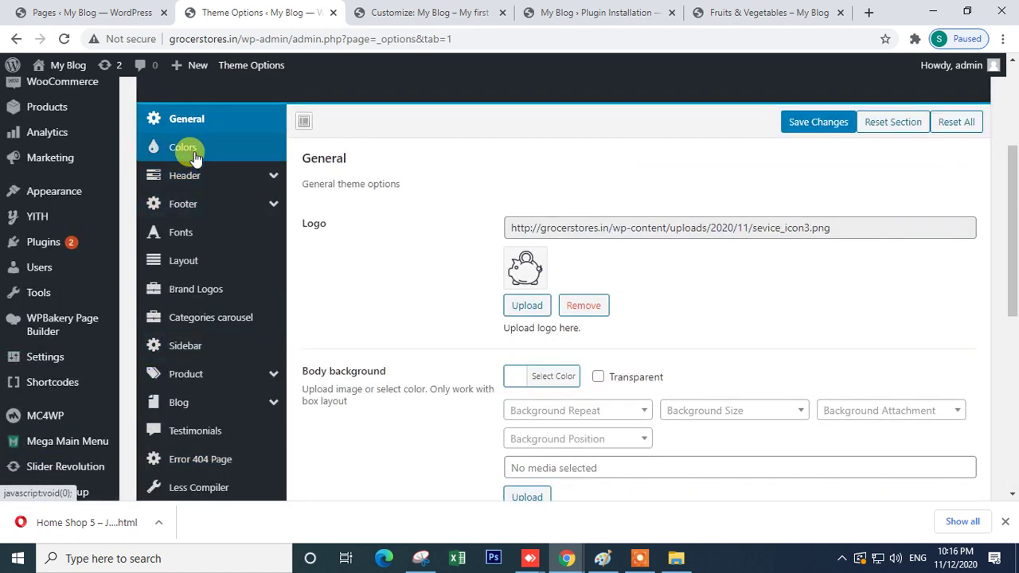
left_click(191, 151)
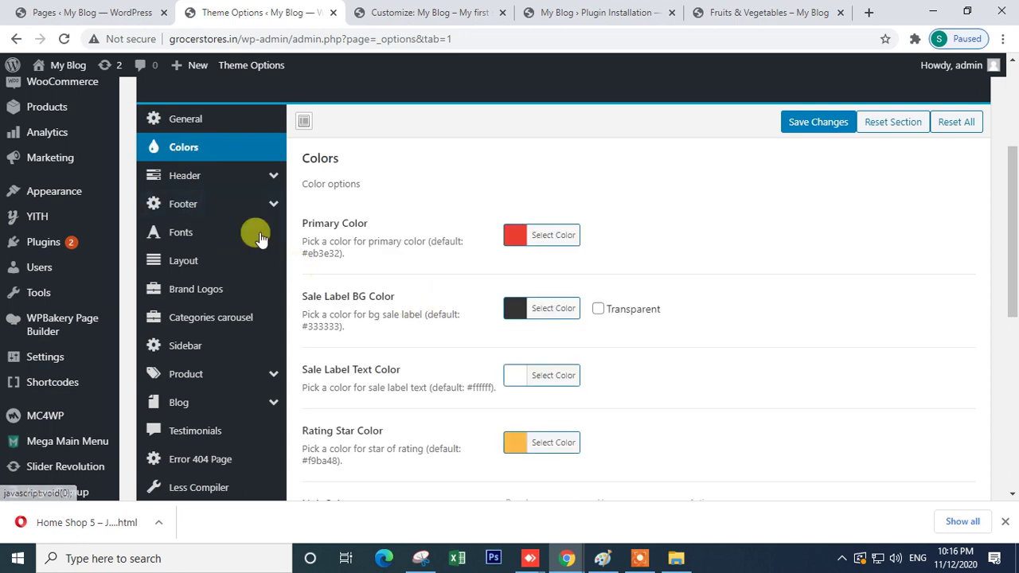
scroll(398, 303, "down", 4)
scroll(466, 335, "up", 6)
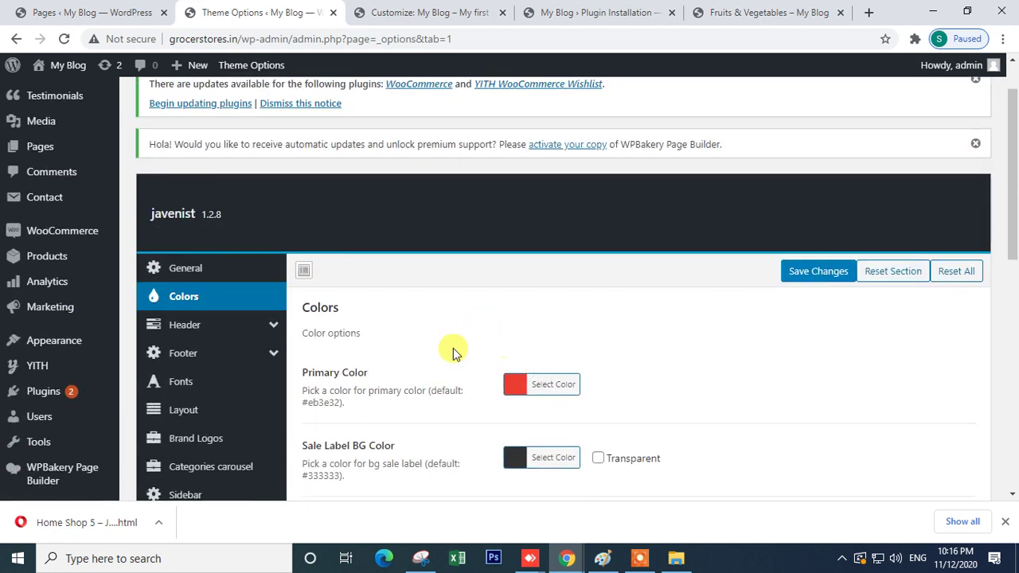
scroll(452, 353, "down", 2)
left_click(509, 232)
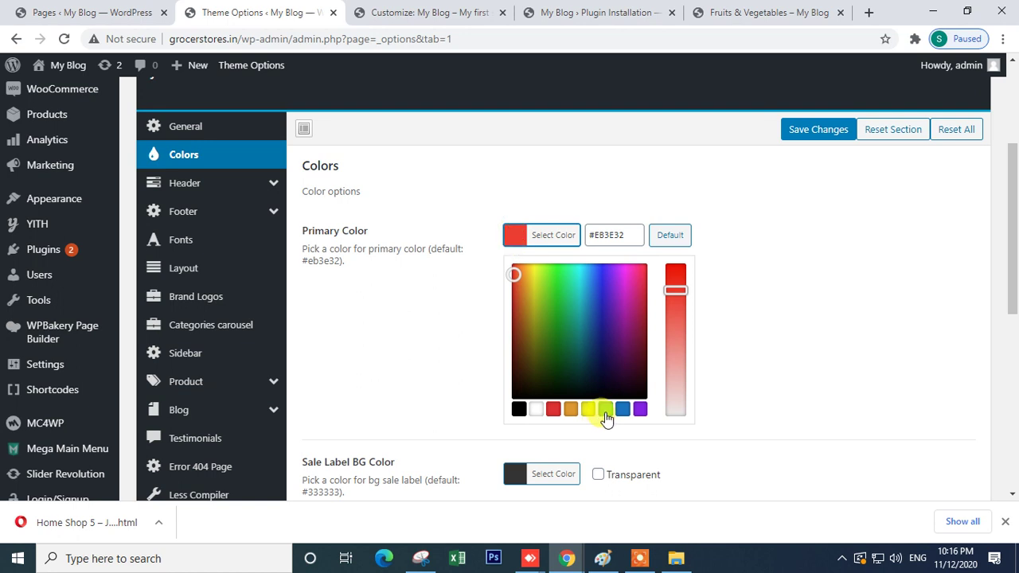
left_click(604, 410)
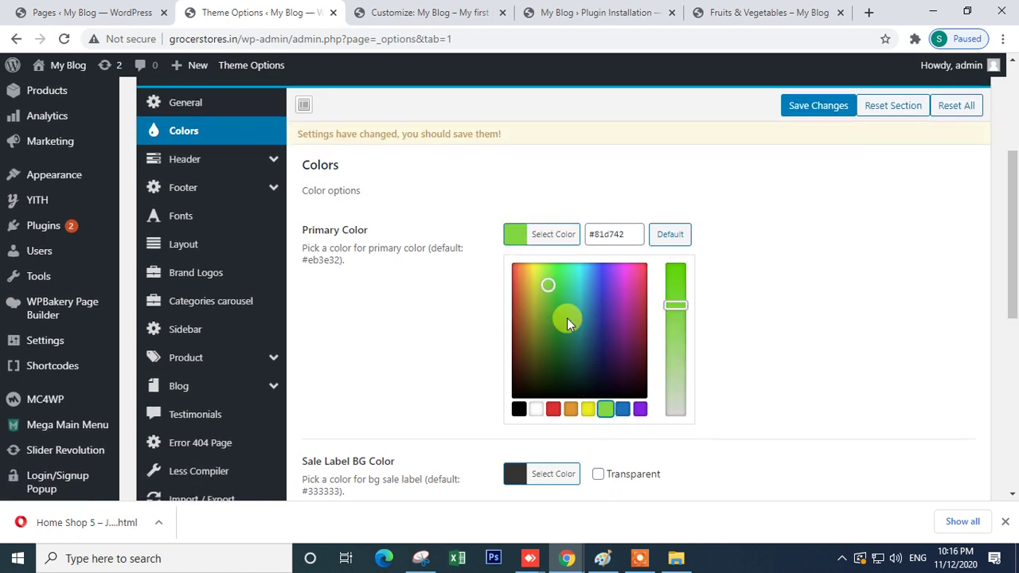
left_click(767, 276)
- Set Link Color Regular to a purple-leaning blue
scroll(768, 278, "down", 2)
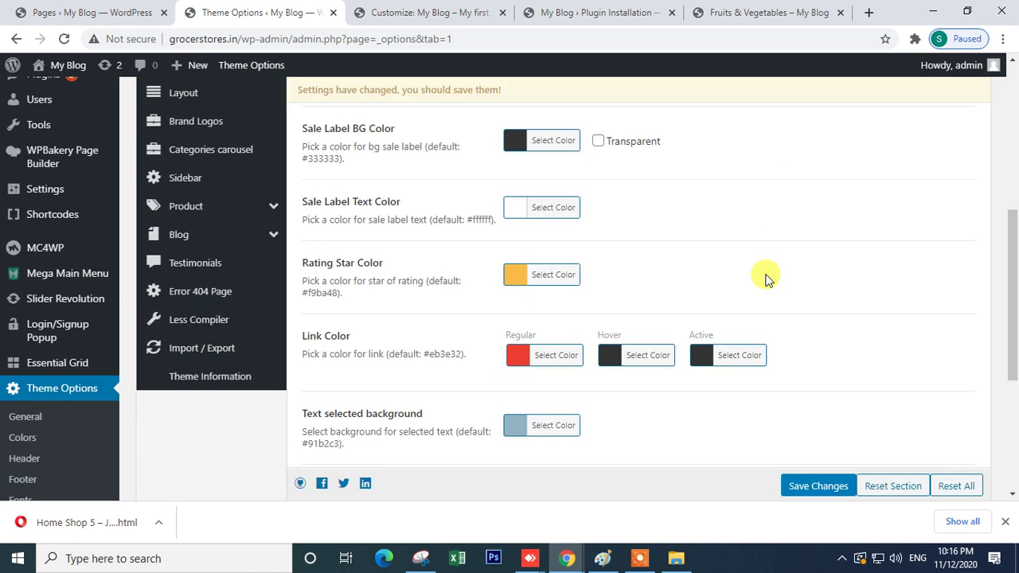
left_click(519, 358)
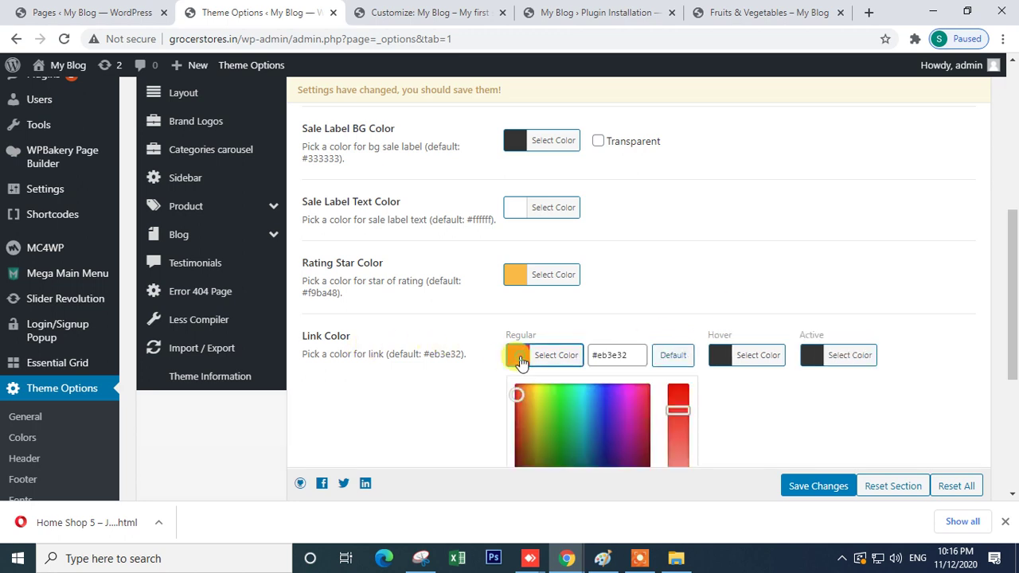
scroll(628, 424, "down", 3)
left_click(626, 248)
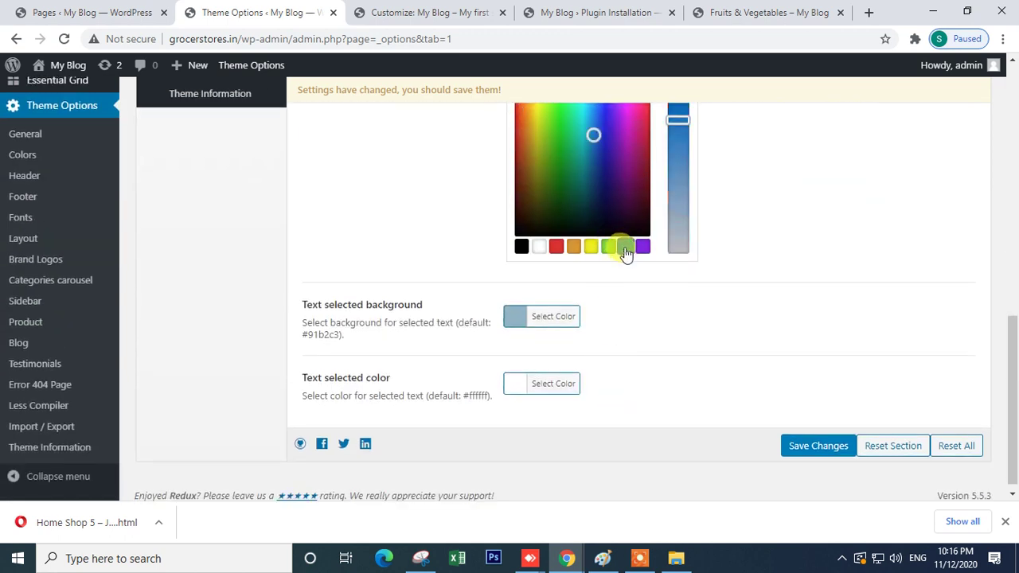
left_click_drag(591, 134, 602, 134)
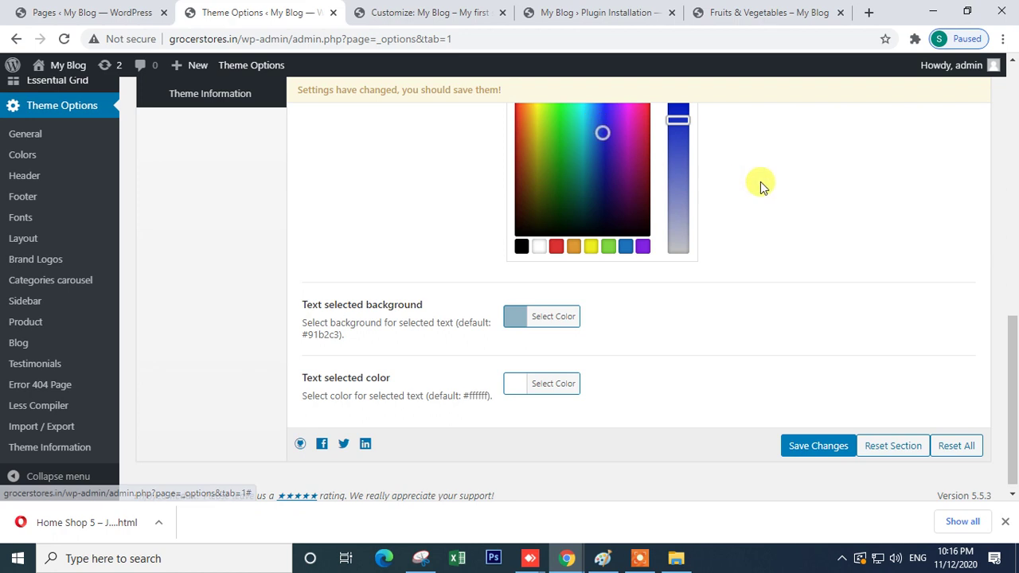
left_click(763, 195)
- Save the colour changes and reload the Fruits & Vegetables storefront page
scroll(717, 231, "up", 2)
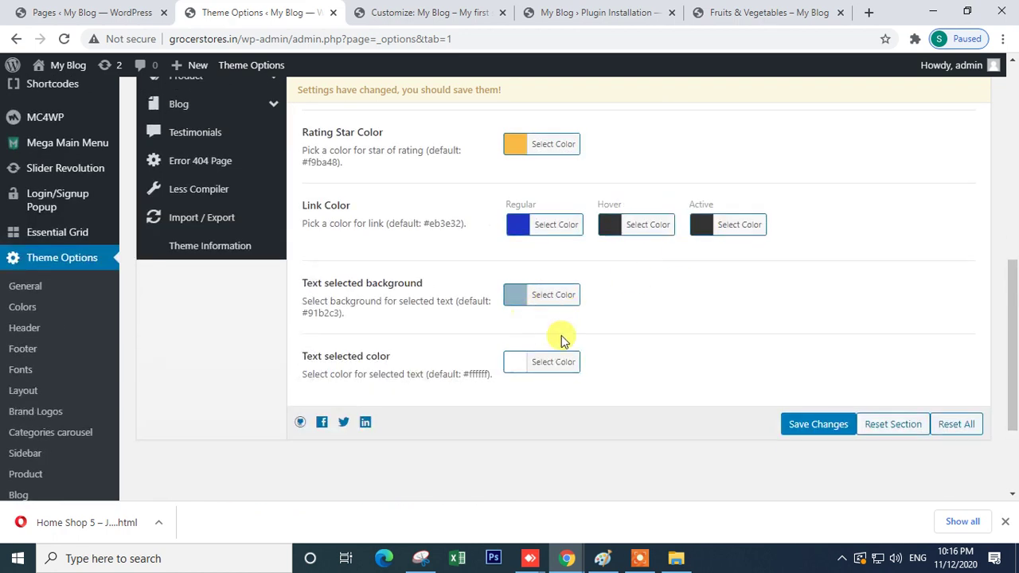
left_click(815, 432)
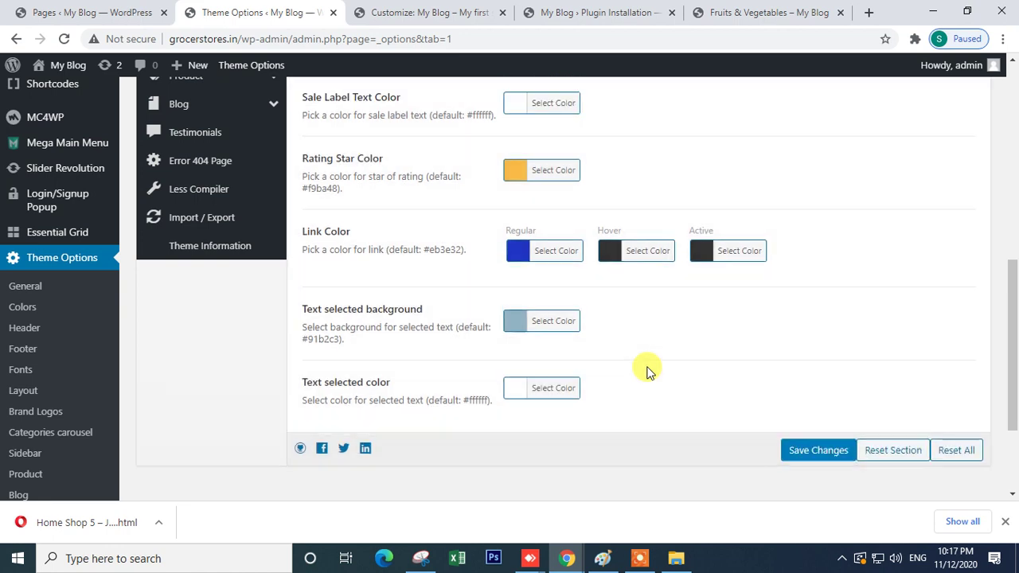
left_click(740, 12)
left_click(67, 38)
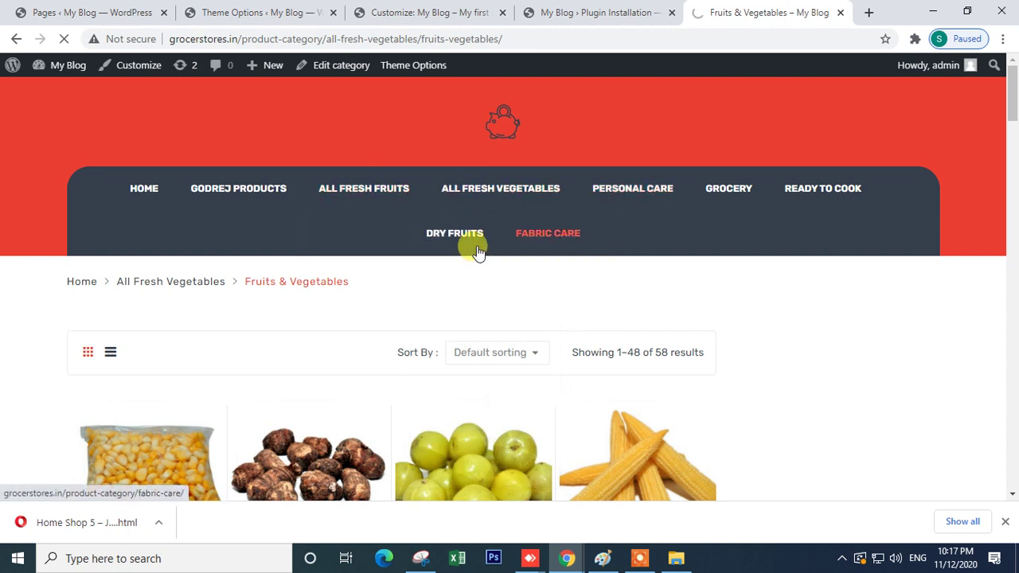
- Review the storefront menu's category dropdowns, then return to the Theme Options page
mouse_move(451, 237)
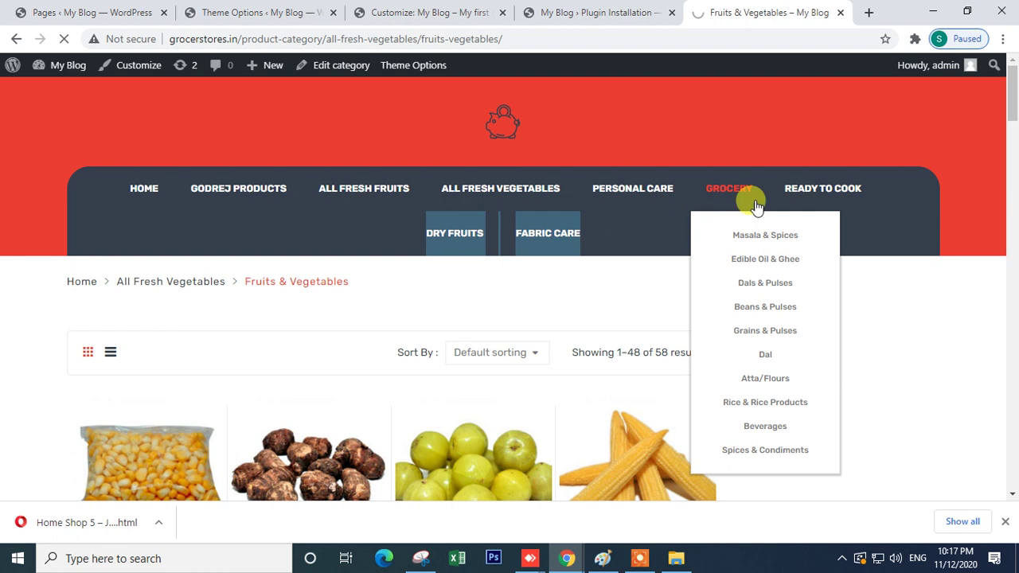
mouse_move(728, 188)
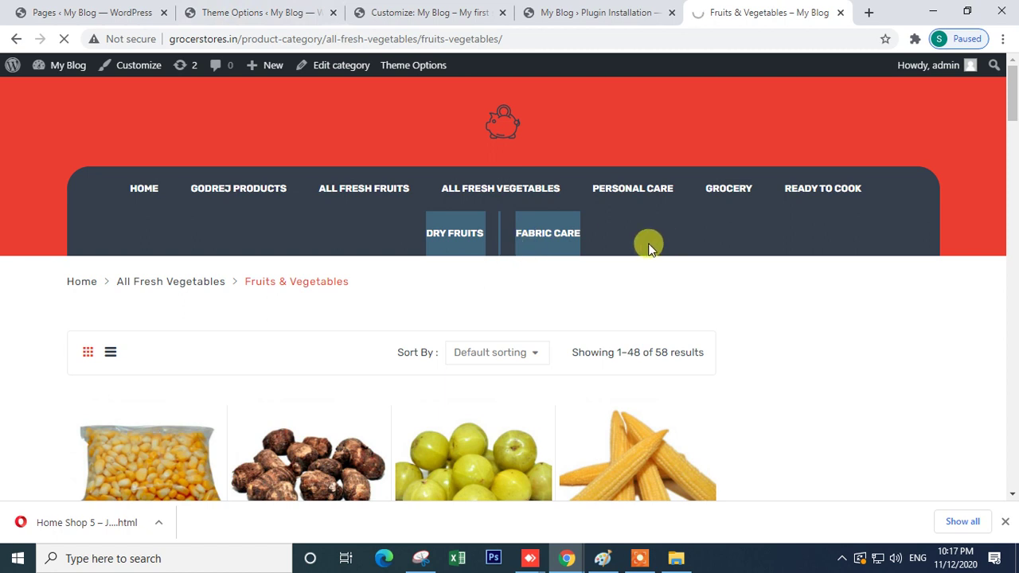
mouse_move(353, 193)
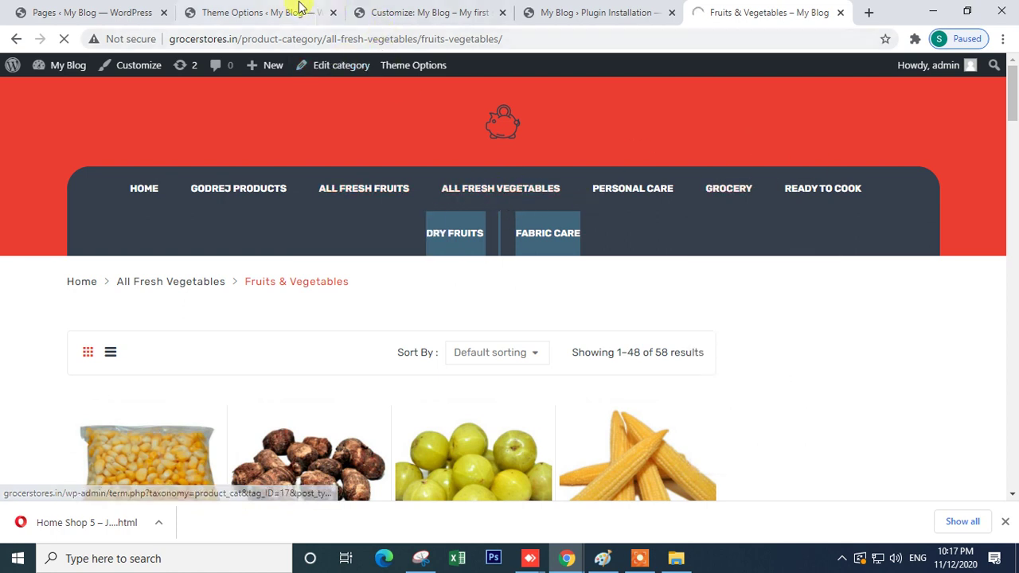
mouse_move(284, 203)
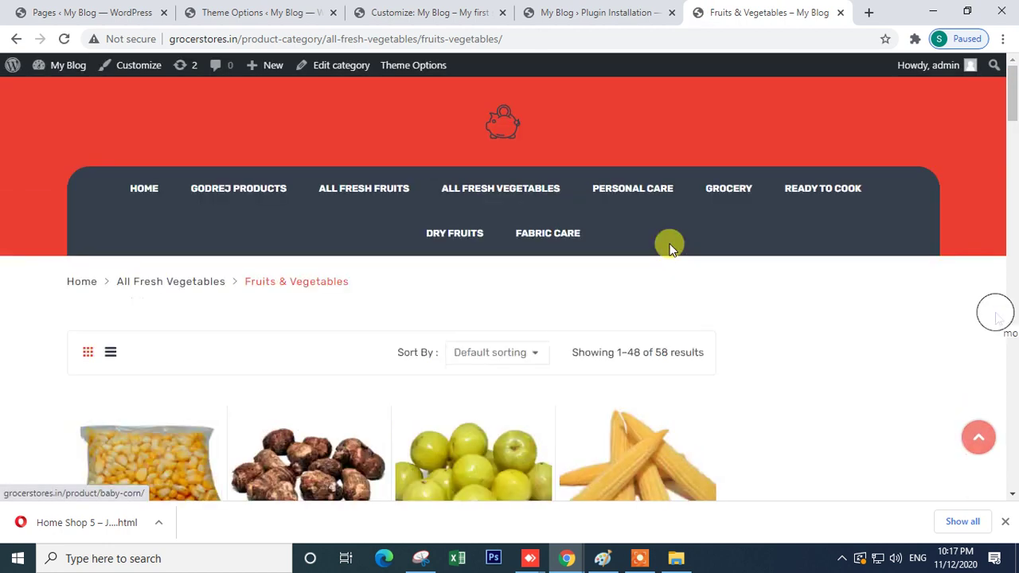
left_click(589, 8)
- Save the theme colour settings once more
left_click(262, 8)
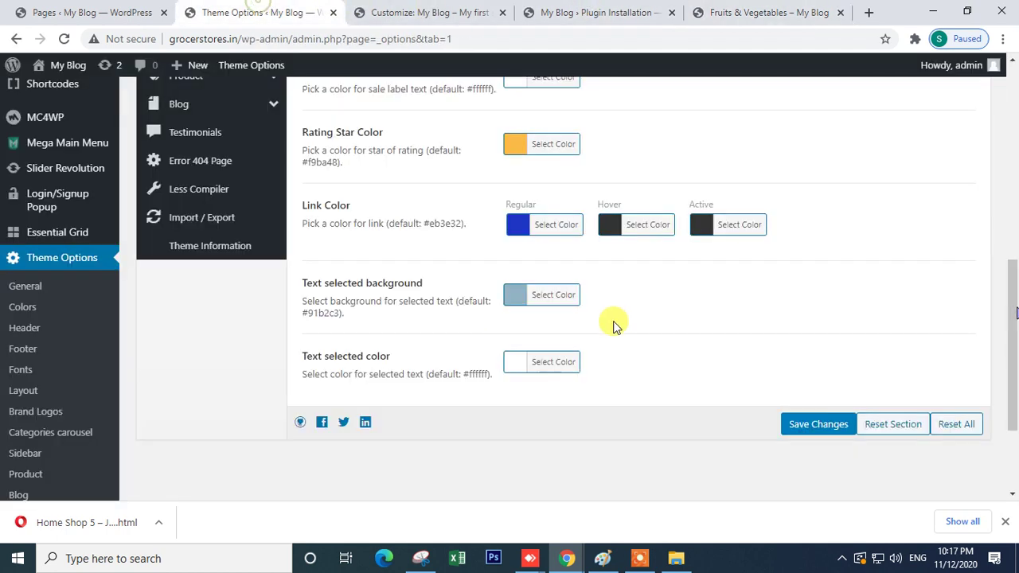
left_click(801, 428)
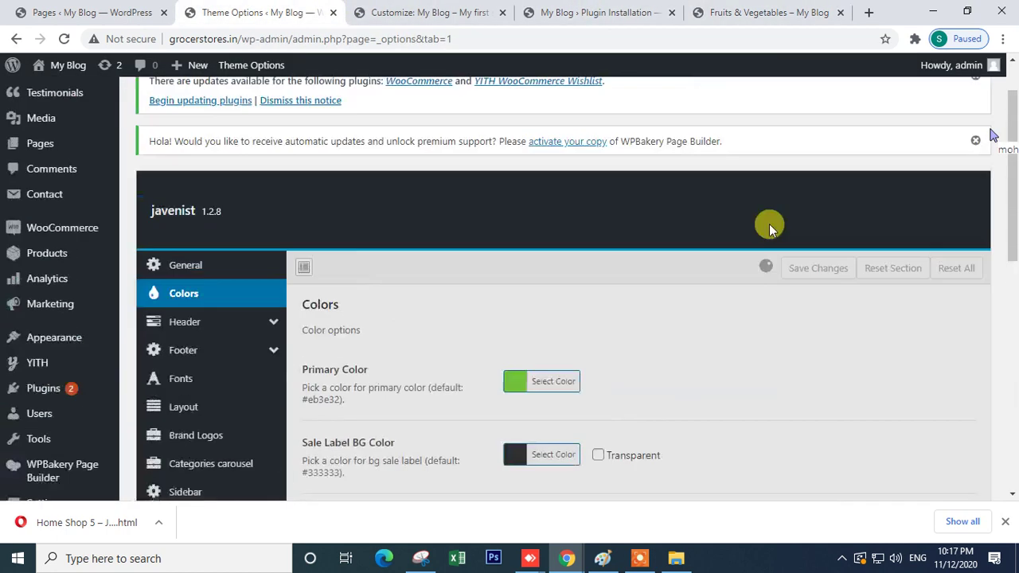
scroll(717, 247, "down", 2)
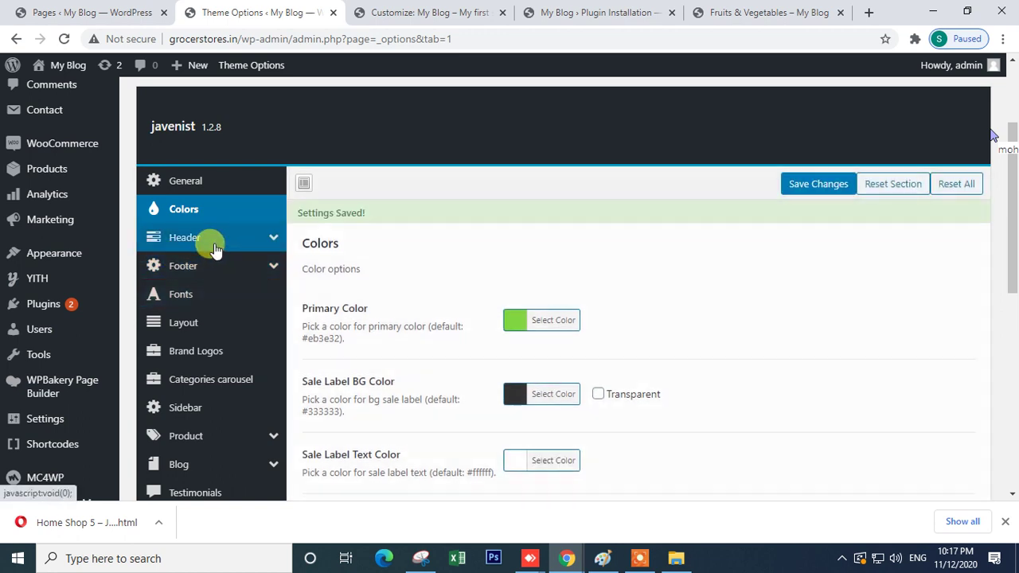
- Open the theme's Header settings and look over the Fruits & Vegetables category page
left_click(208, 241)
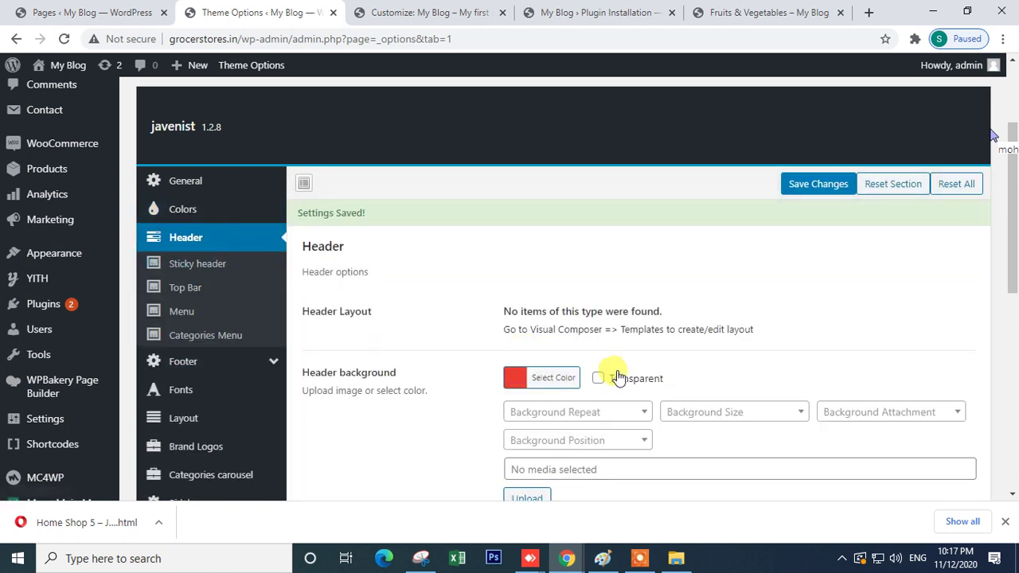
scroll(605, 373, "down", 2)
left_click(713, 9)
scroll(690, 364, "down", 15)
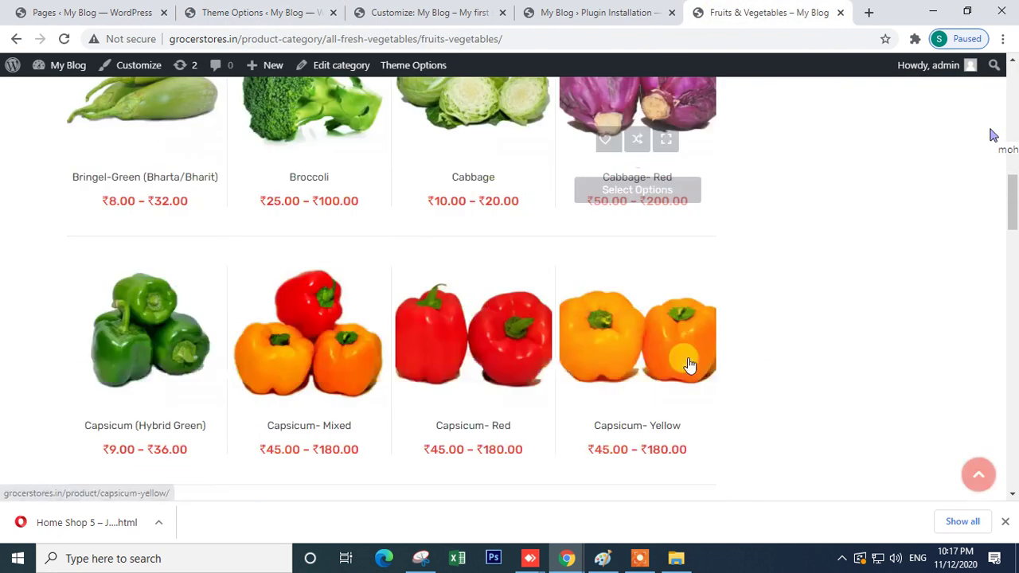
scroll(689, 364, "down", 10)
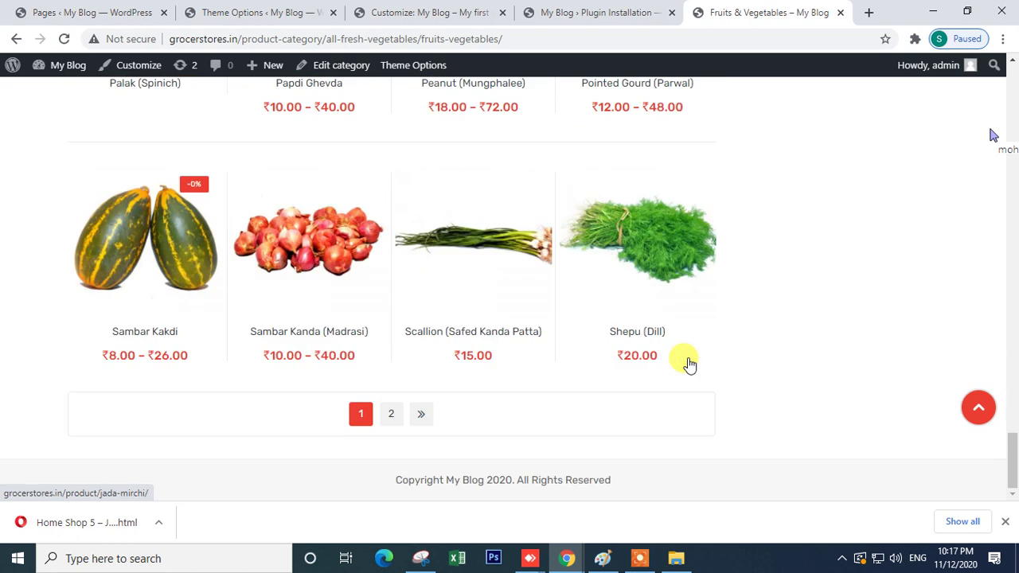
scroll(675, 414, "up", 6)
scroll(629, 362, "up", 5)
- Change the header background colour to a brighter green
left_click(262, 12)
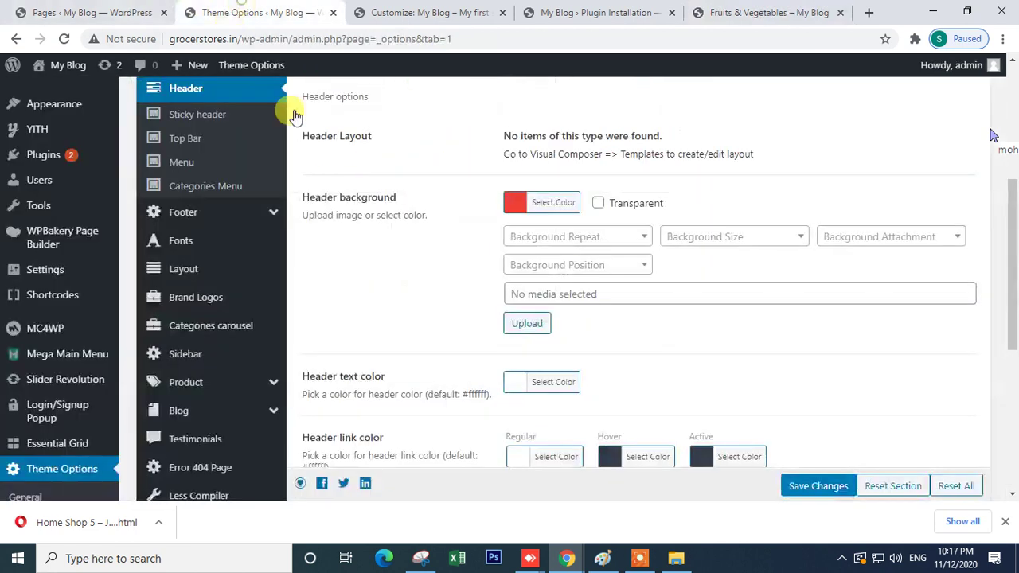
left_click(516, 204)
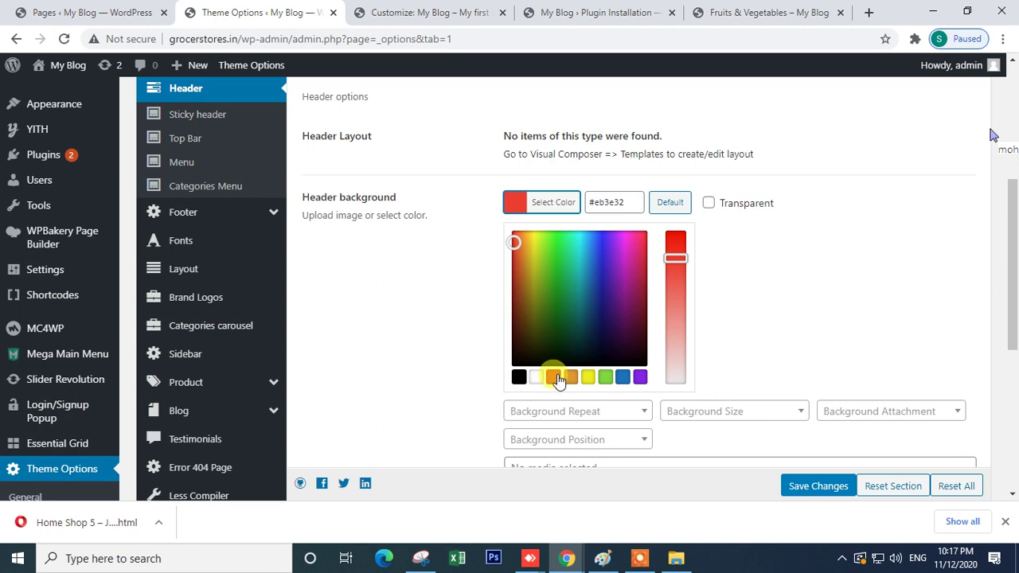
left_click(604, 380)
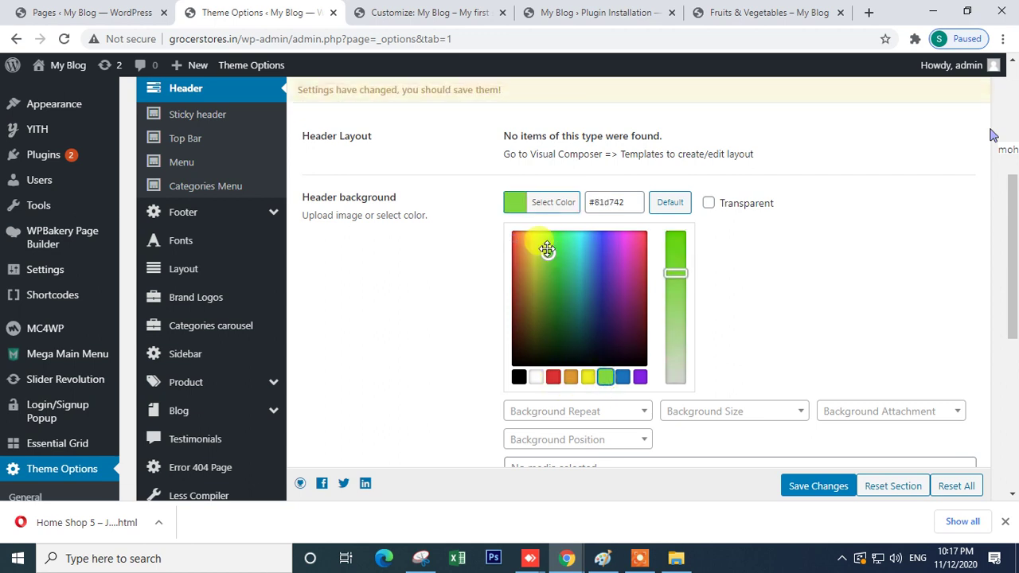
left_click_drag(547, 249, 550, 244)
left_click(784, 294)
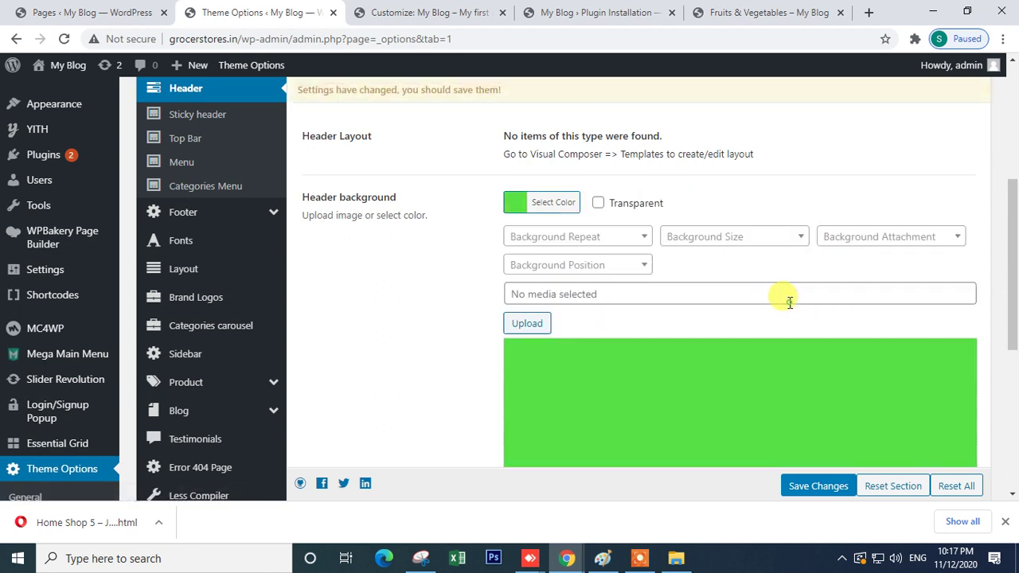
- Save the green header background and check it on the store's category page
scroll(682, 289, "down", 3)
scroll(366, 309, "up", 3)
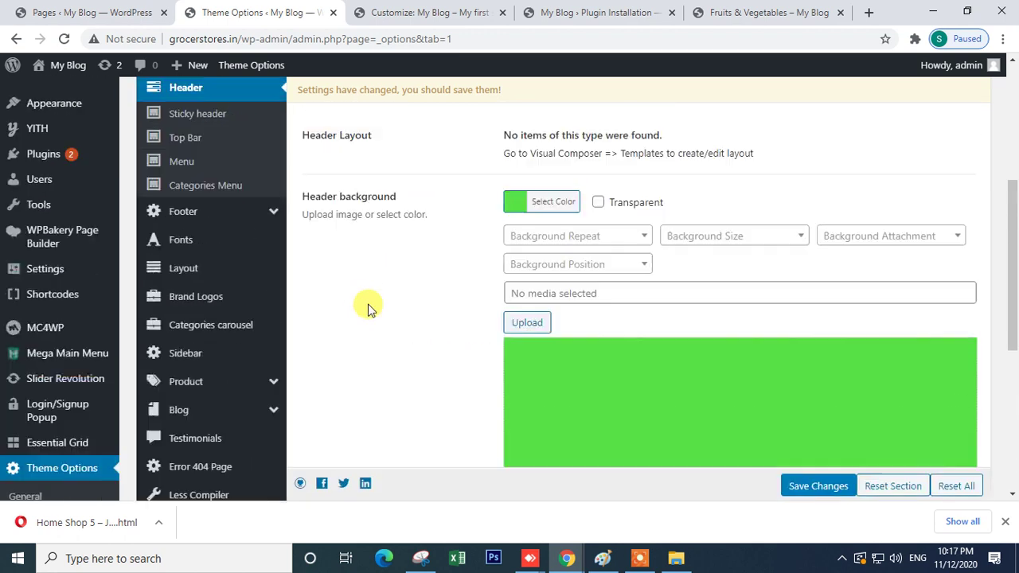
scroll(526, 333, "down", 4)
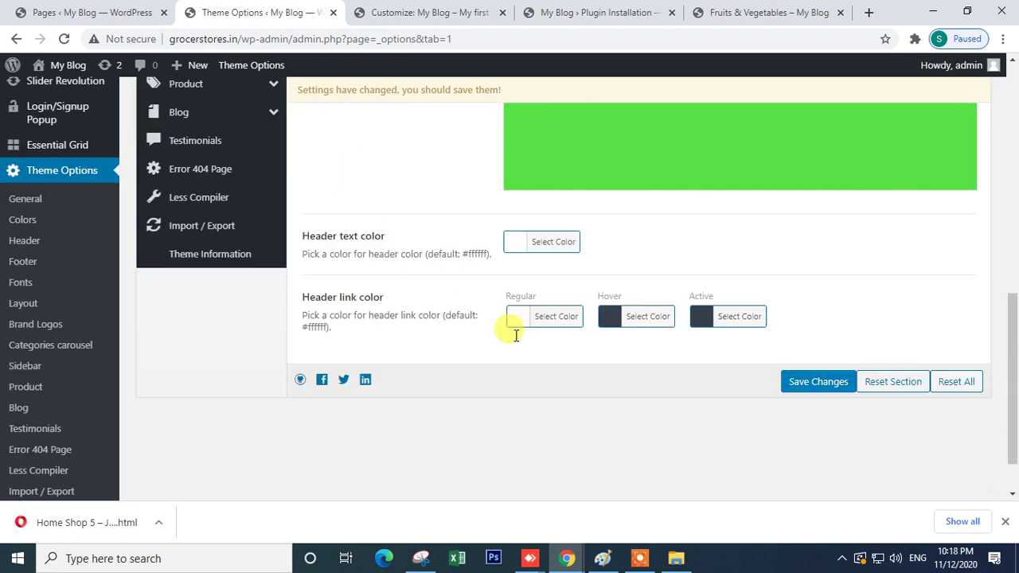
scroll(504, 298, "up", 4)
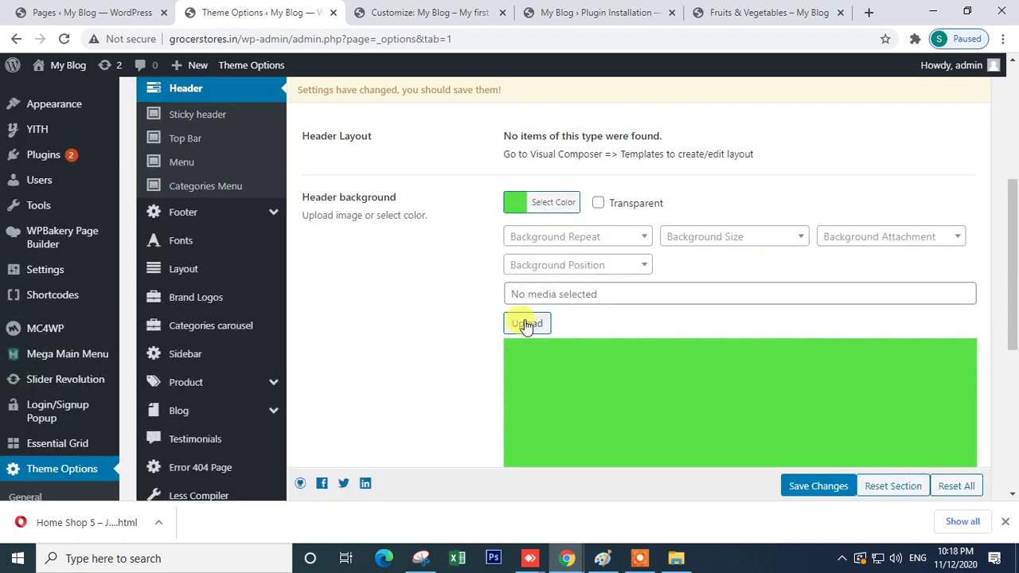
left_click(797, 488)
scroll(290, 246, "up", 2)
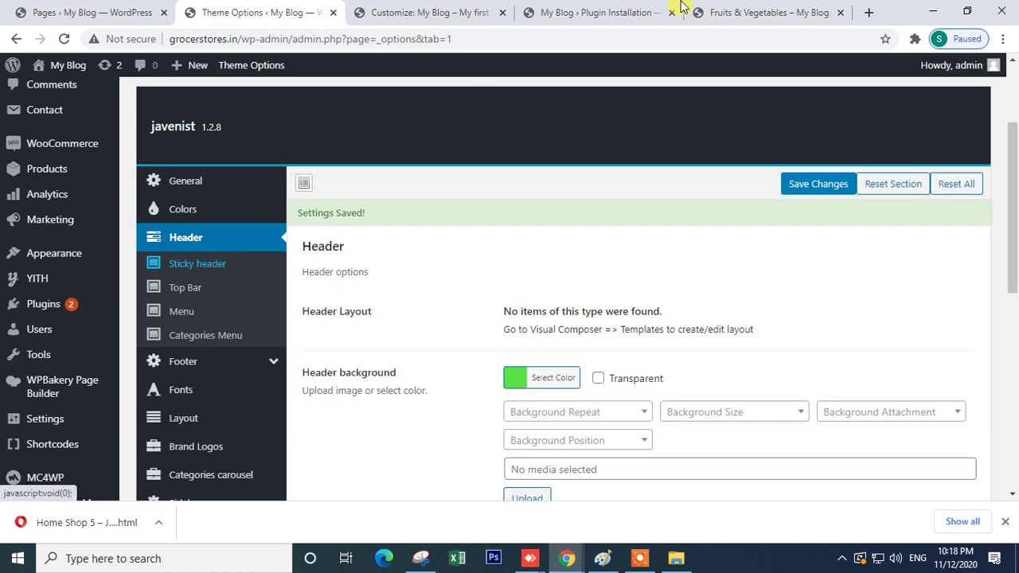
left_click(682, 10)
scroll(637, 238, "down", 7)
scroll(632, 254, "up", 13)
scroll(633, 254, "up", 10)
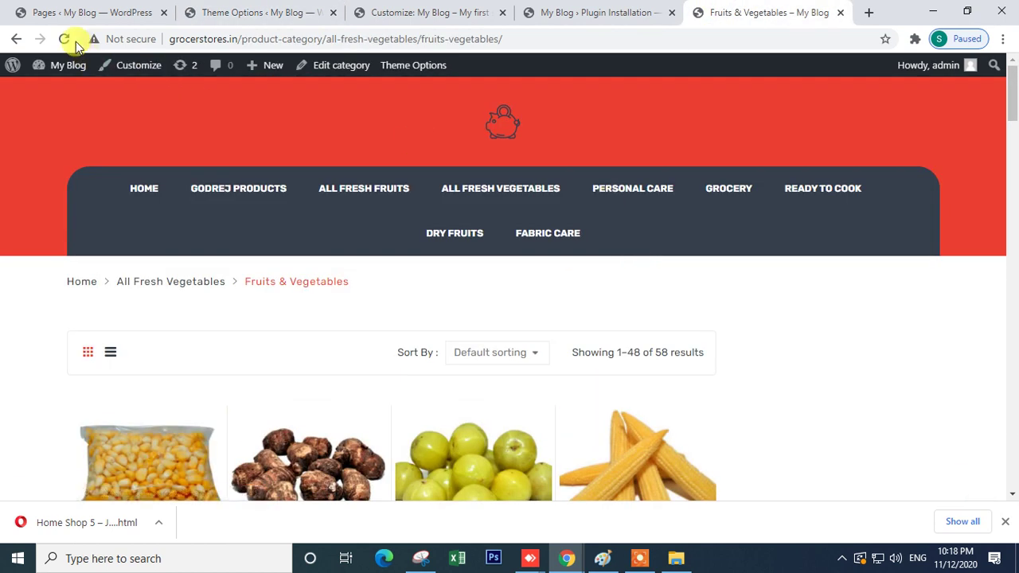
left_click(68, 40)
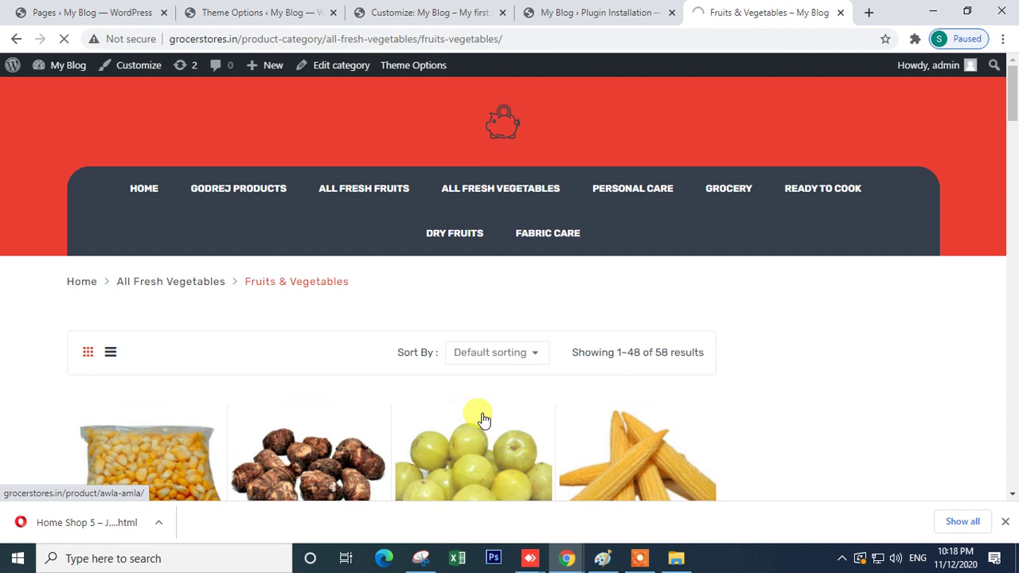
scroll(881, 421, "down", 9)
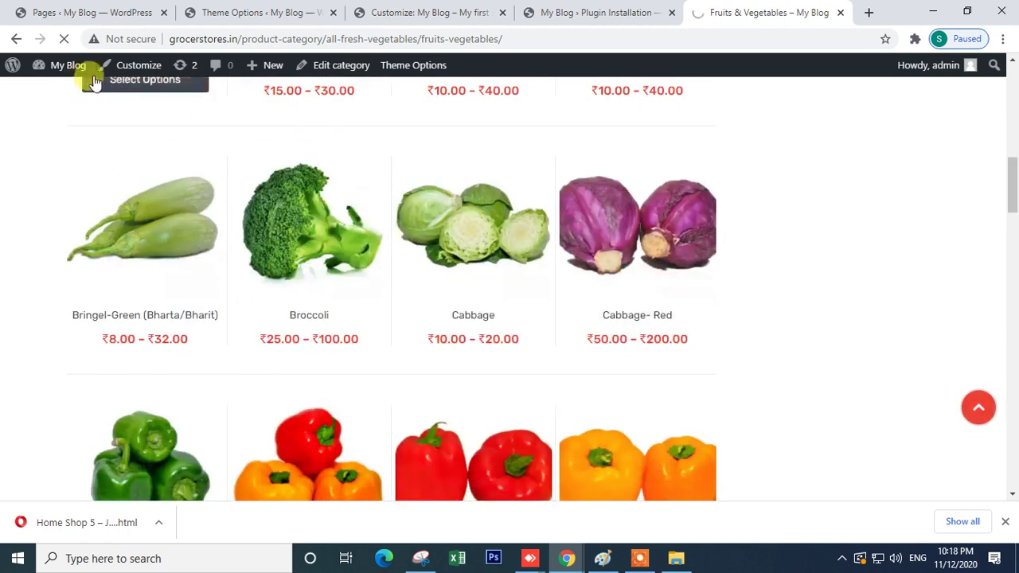
left_click(234, 10)
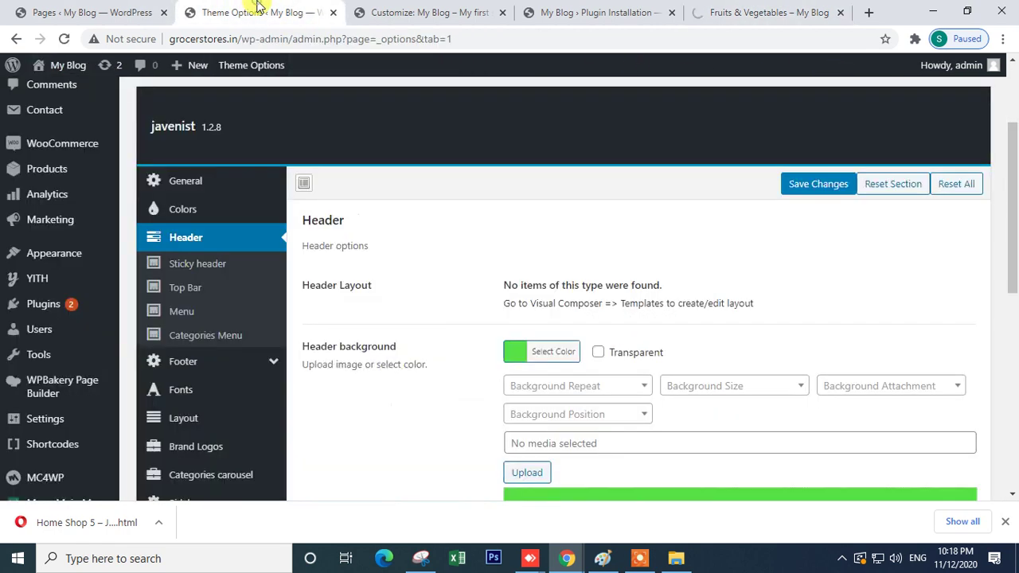
- Save the Sticky header settings with its background colour unchanged, then show the Top Bar colour settings
left_click(203, 271)
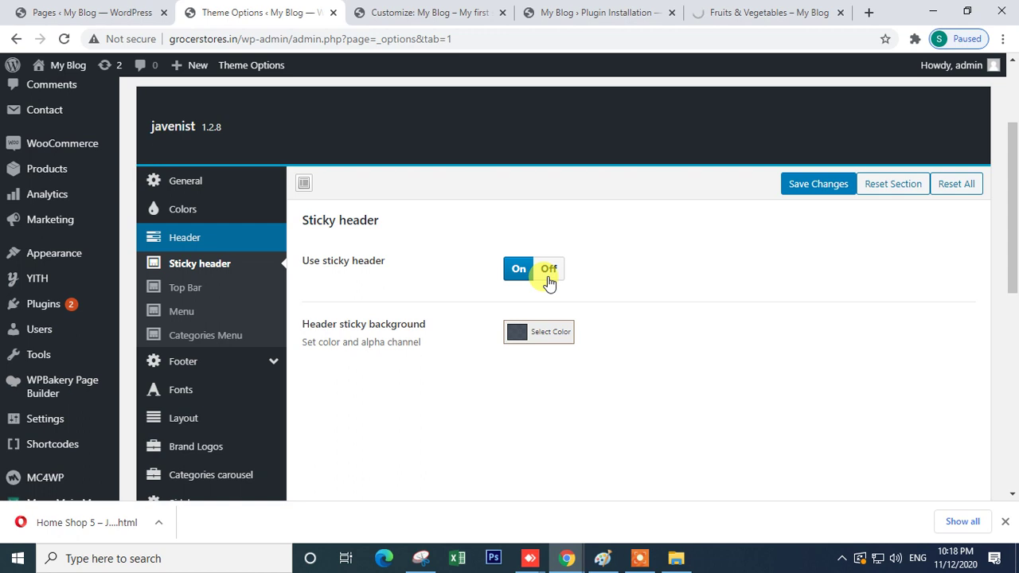
left_click(517, 333)
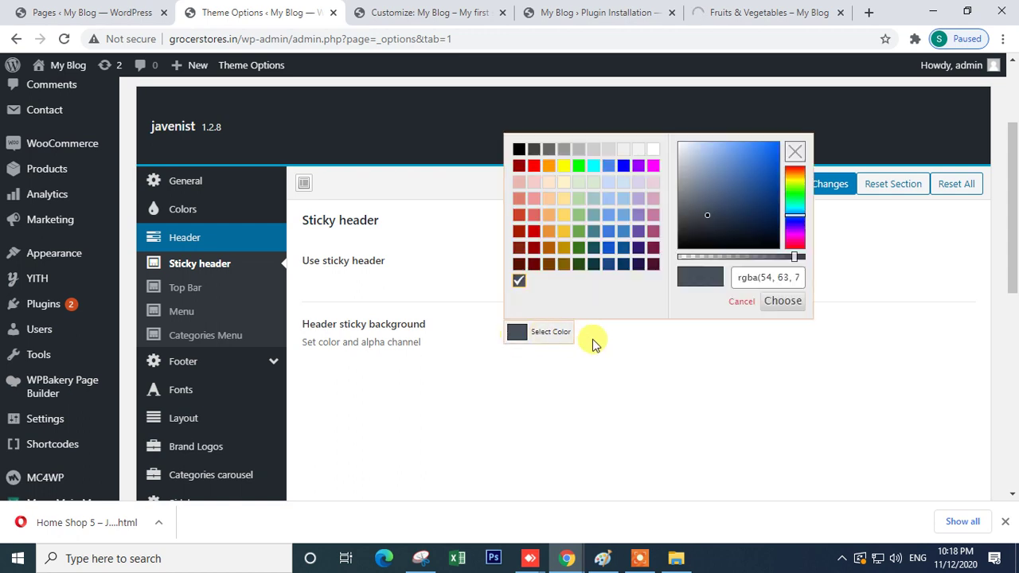
left_click(669, 352)
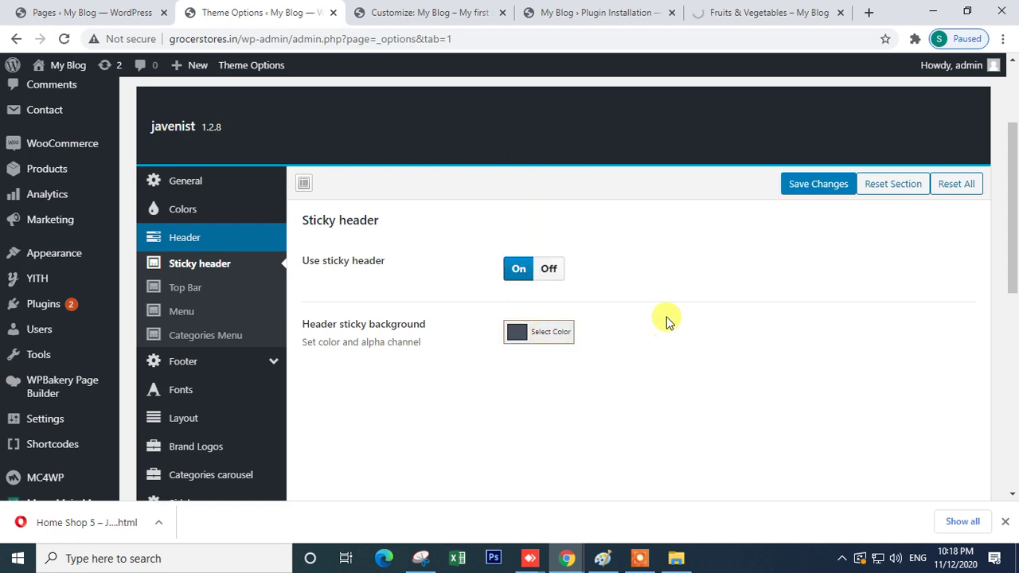
left_click(827, 182)
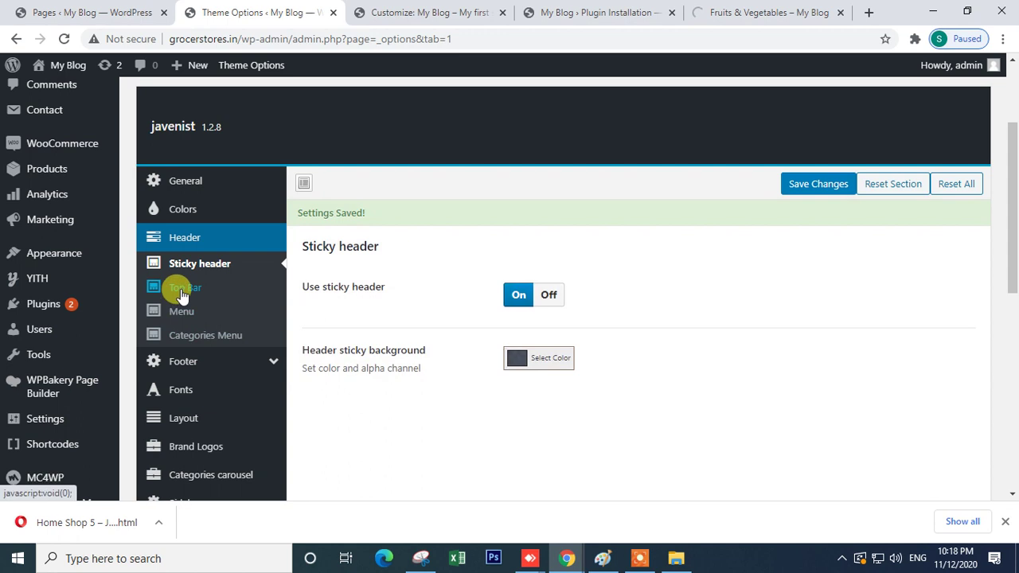
left_click(180, 288)
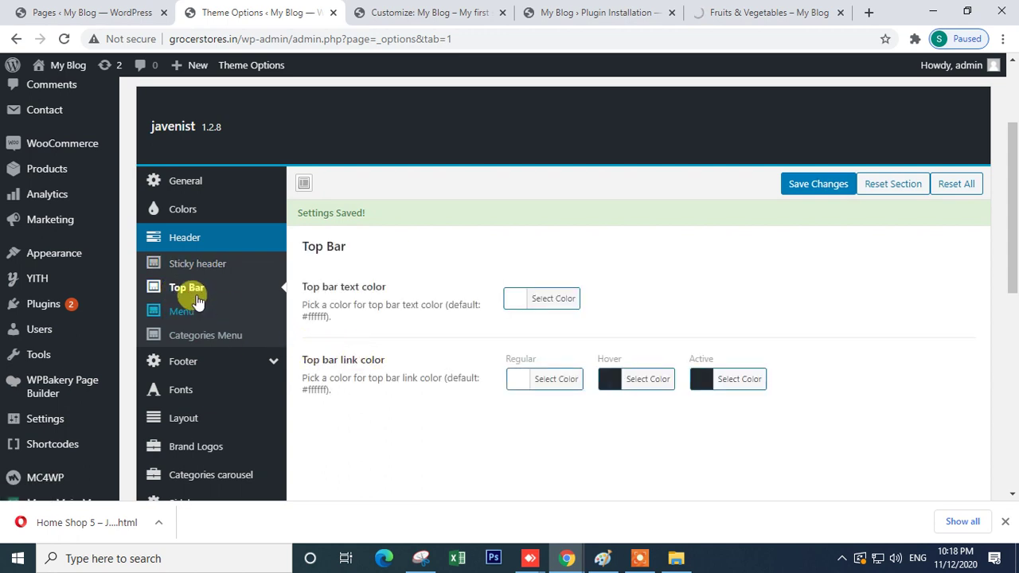
- Check the reloading category page, then return to the theme's Top Bar settings
left_click(751, 12)
scroll(1007, 182, "up", 5)
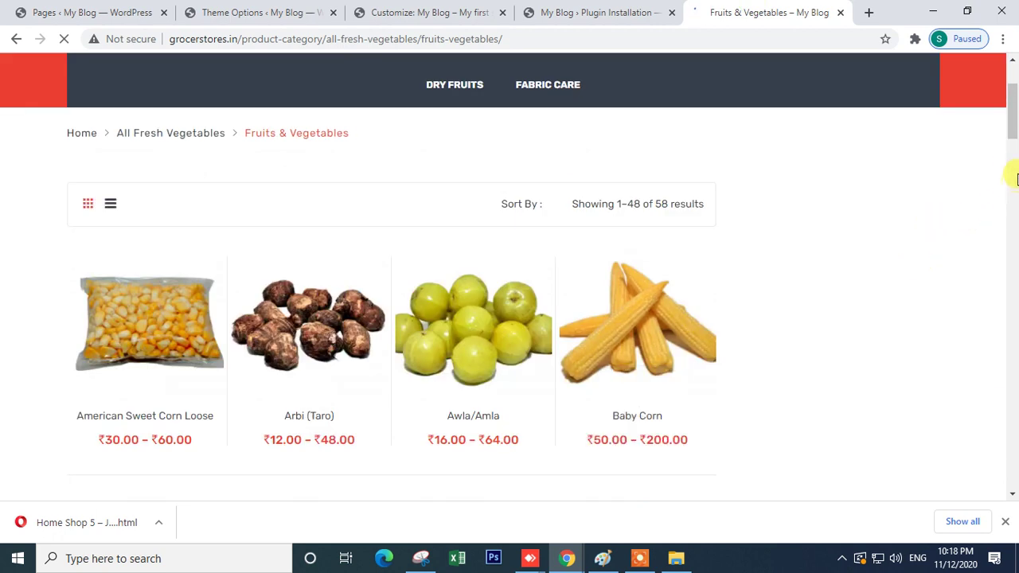
scroll(1014, 112, "up", 2)
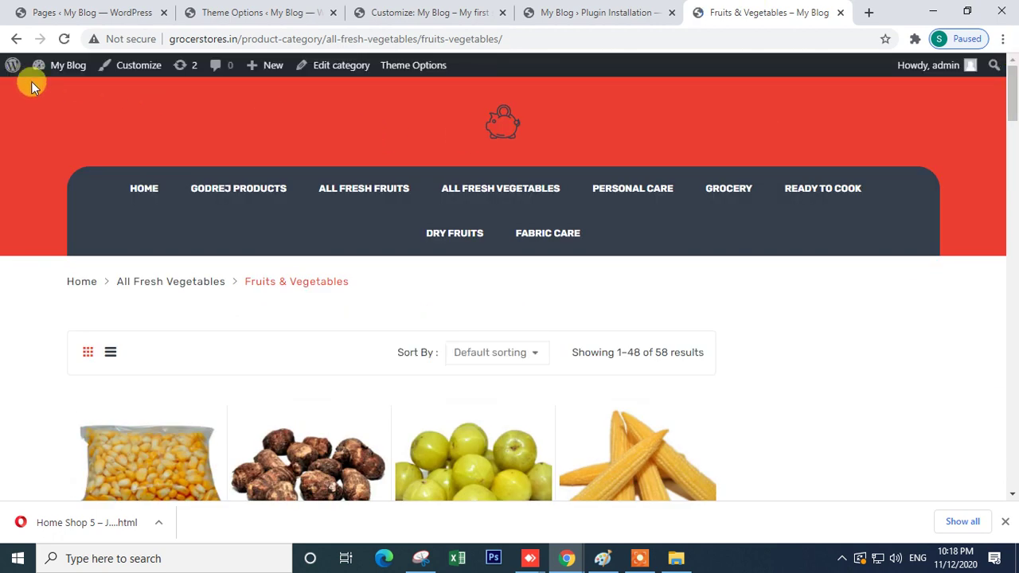
left_click(526, 12)
left_click(414, 12)
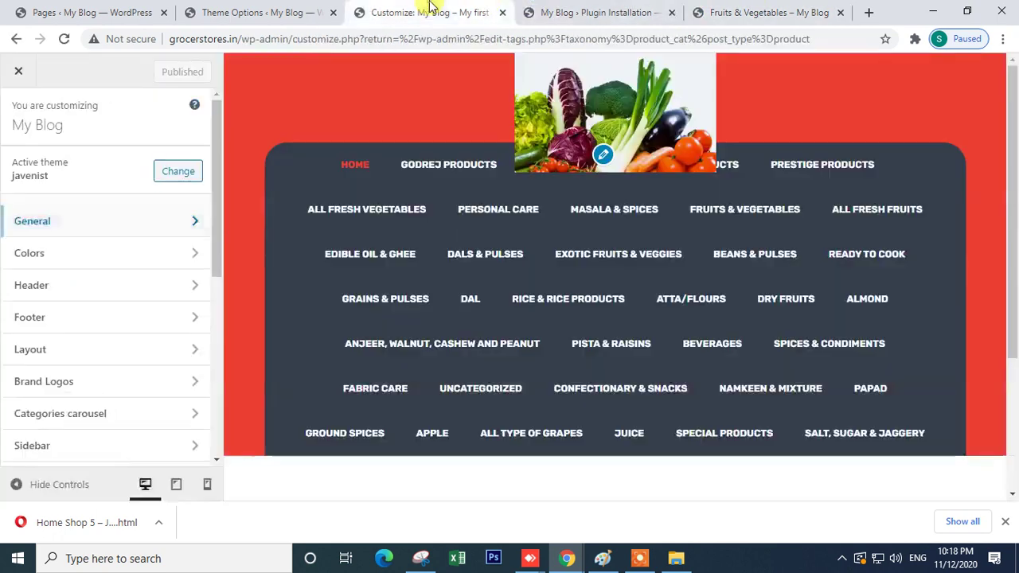
left_click(273, 11)
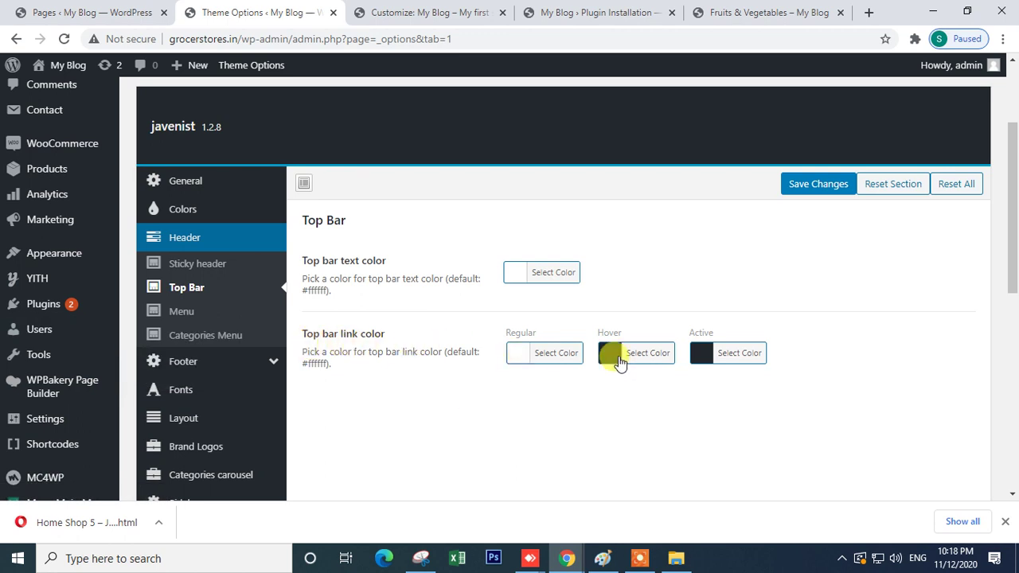
- Review the header Menu and Categories Menu settings, including the More and Less items labels
left_click(163, 312)
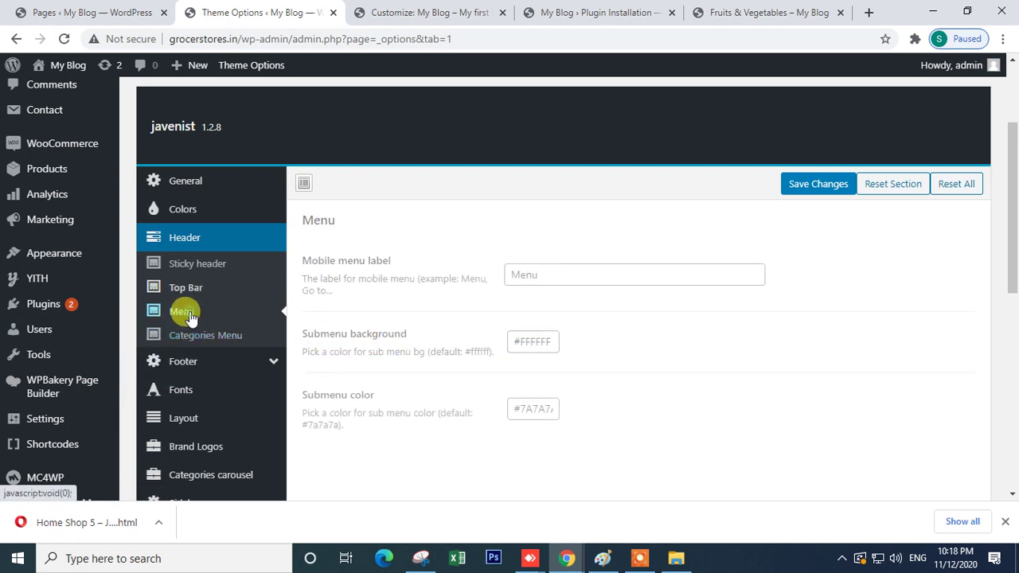
scroll(693, 318, "down", 2)
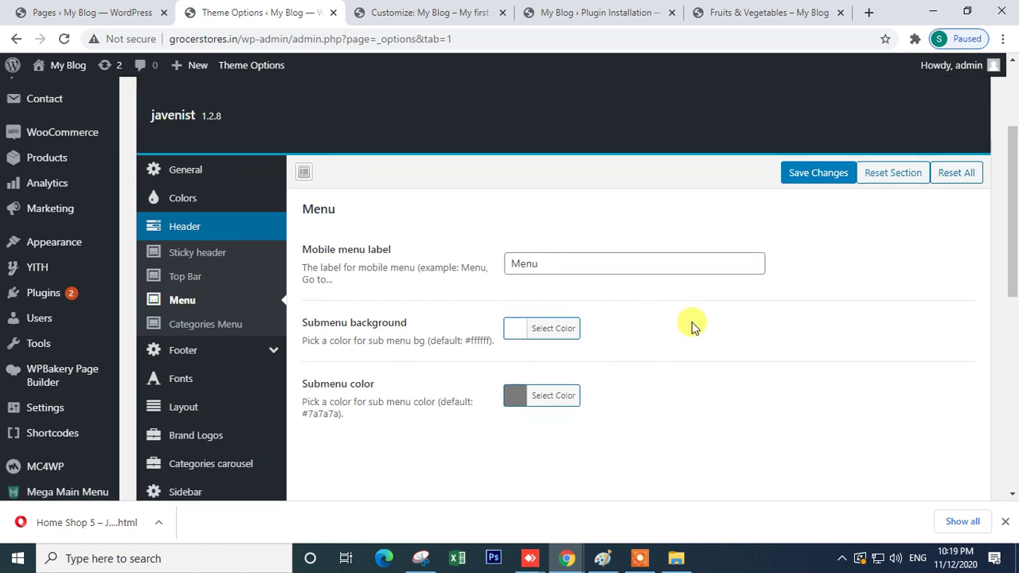
scroll(693, 325, "up", 2)
left_click(188, 336)
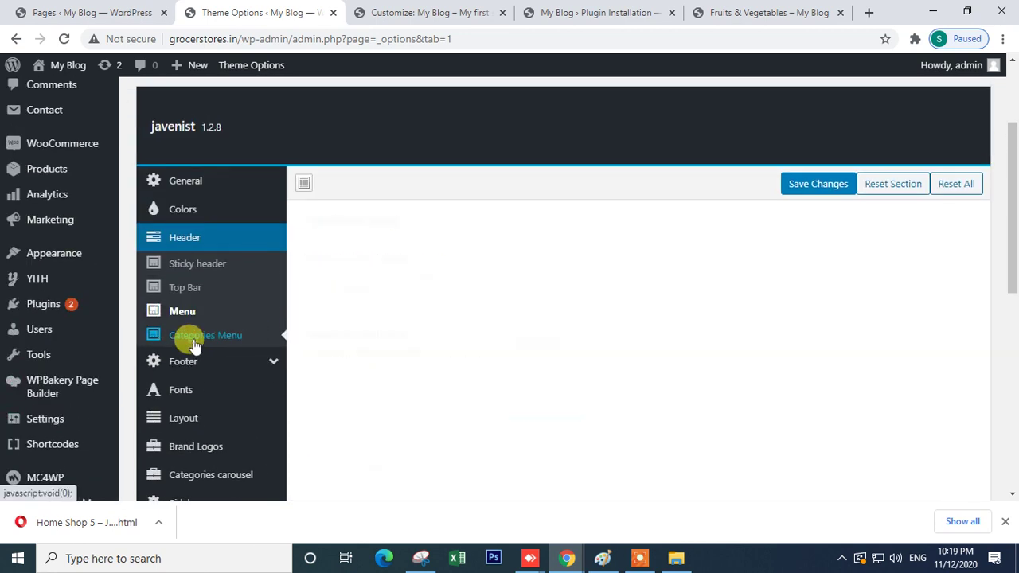
scroll(864, 358, "down", 2)
scroll(867, 362, "down", 2)
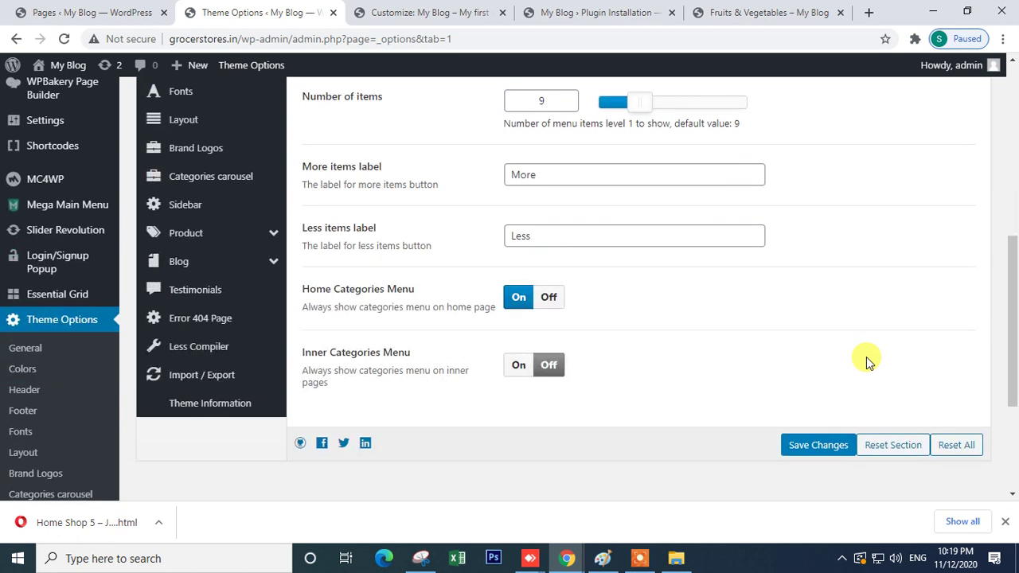
left_click(557, 239)
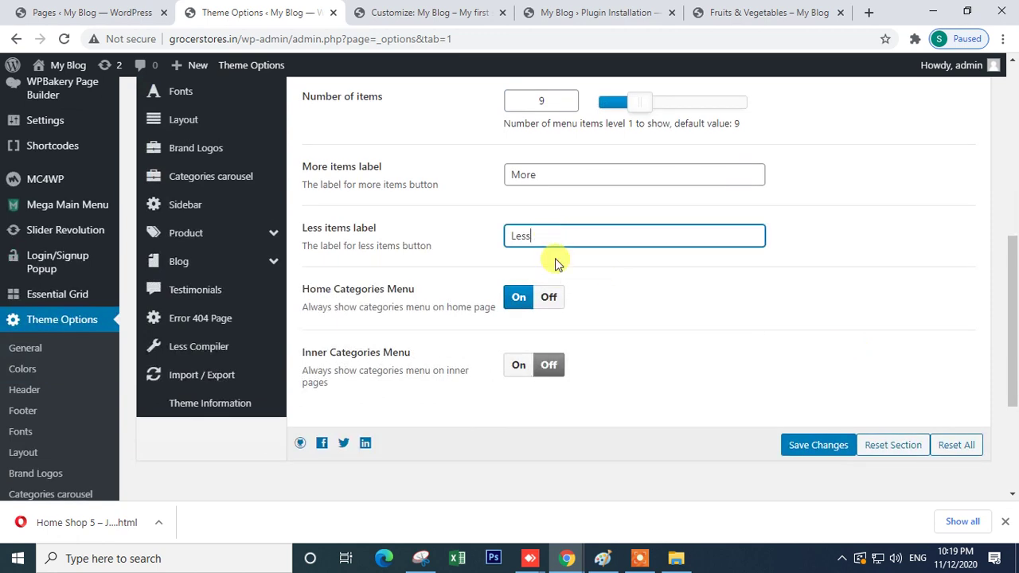
left_click(528, 170)
scroll(557, 175, "up", 4)
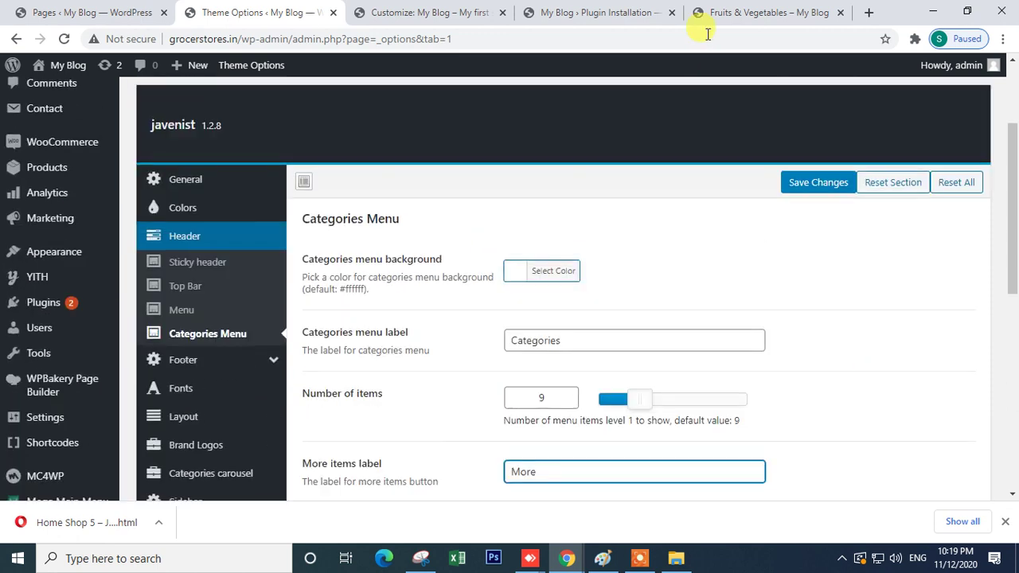
- Preview the Fruits & Vegetables page, then reopen header Menu settings showing label 'Menu' and grey submenu colour
left_click(739, 16)
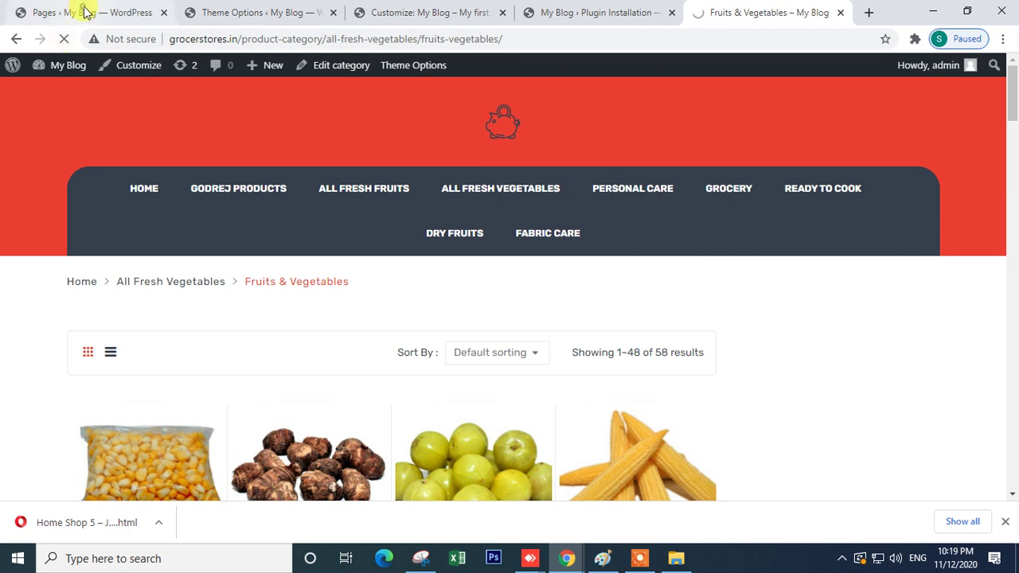
left_click(80, 12)
left_click(280, 12)
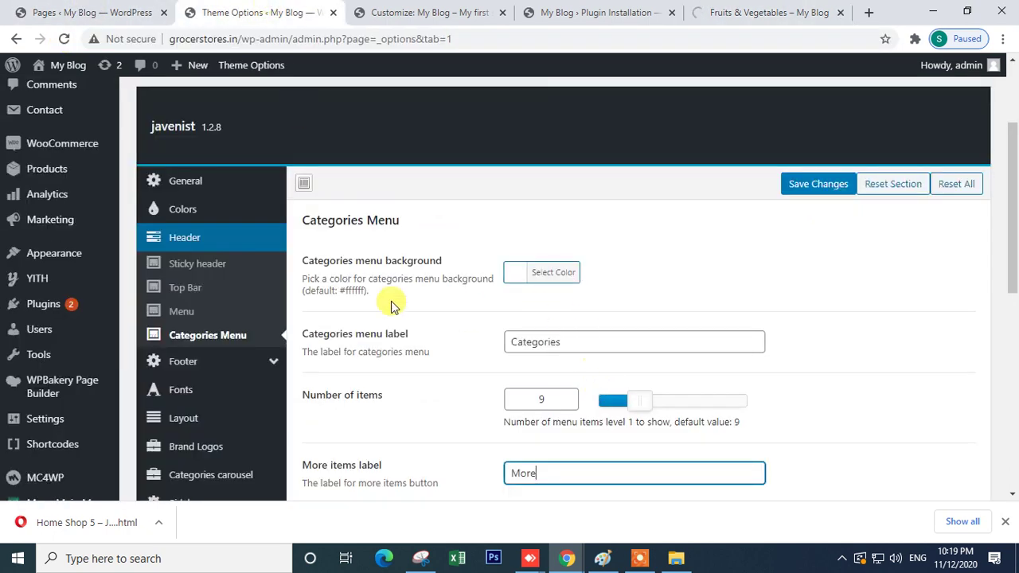
left_click(194, 313)
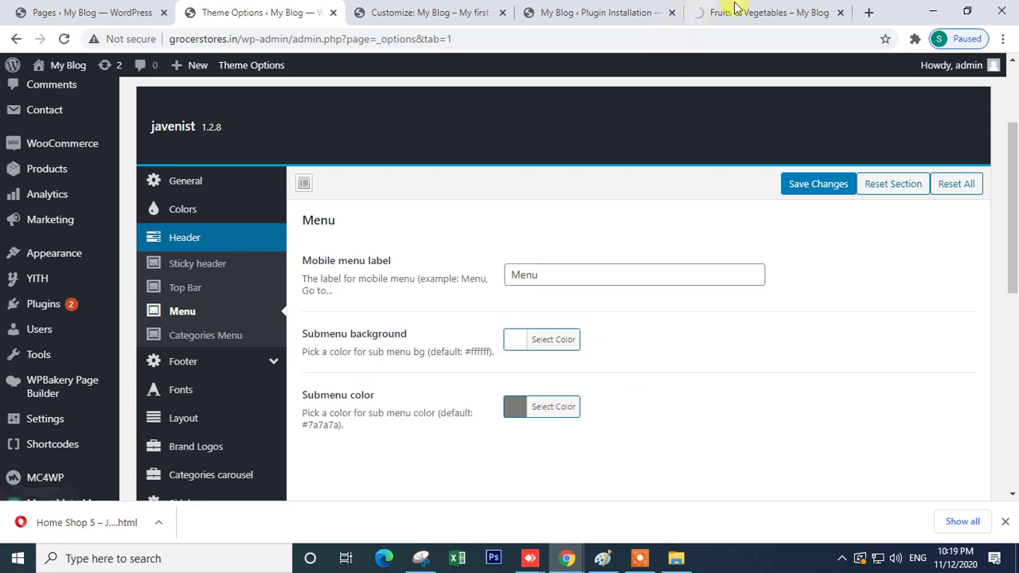
left_click(725, 12)
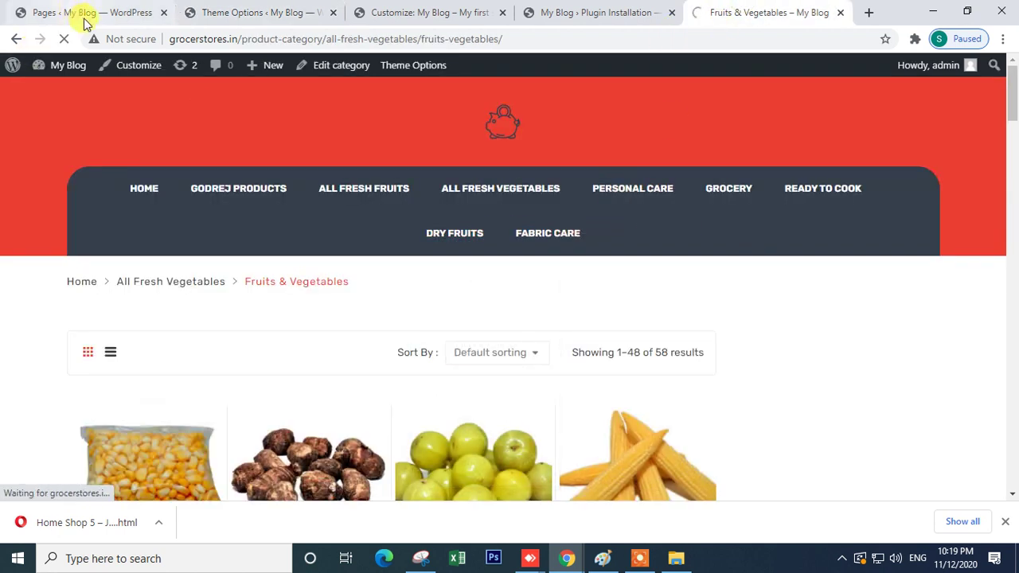
left_click(79, 14)
left_click(281, 22)
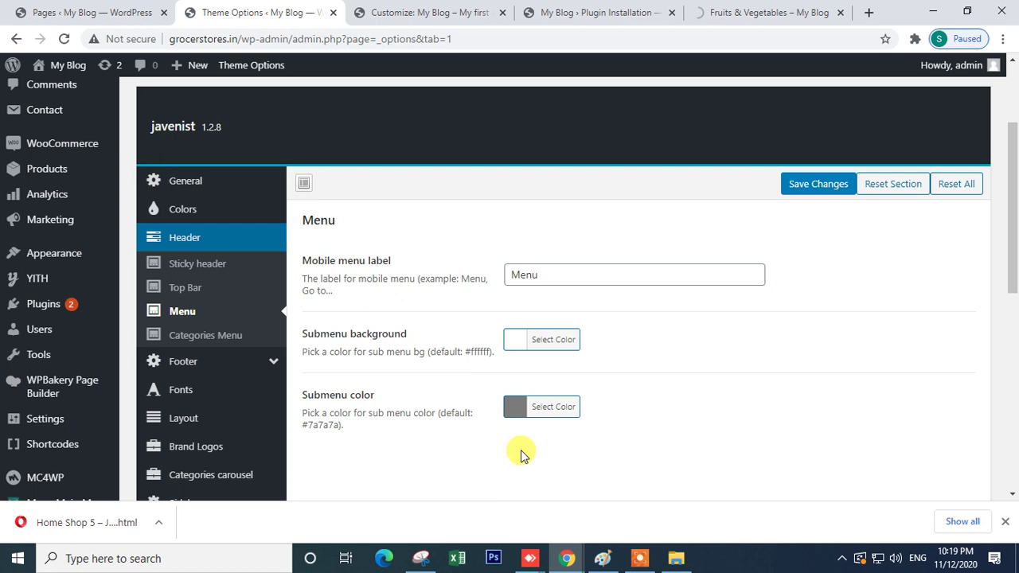
- Set the submenu colour to green #7cd843 and save the theme settings
left_click(517, 420)
scroll(519, 428, "down", 2)
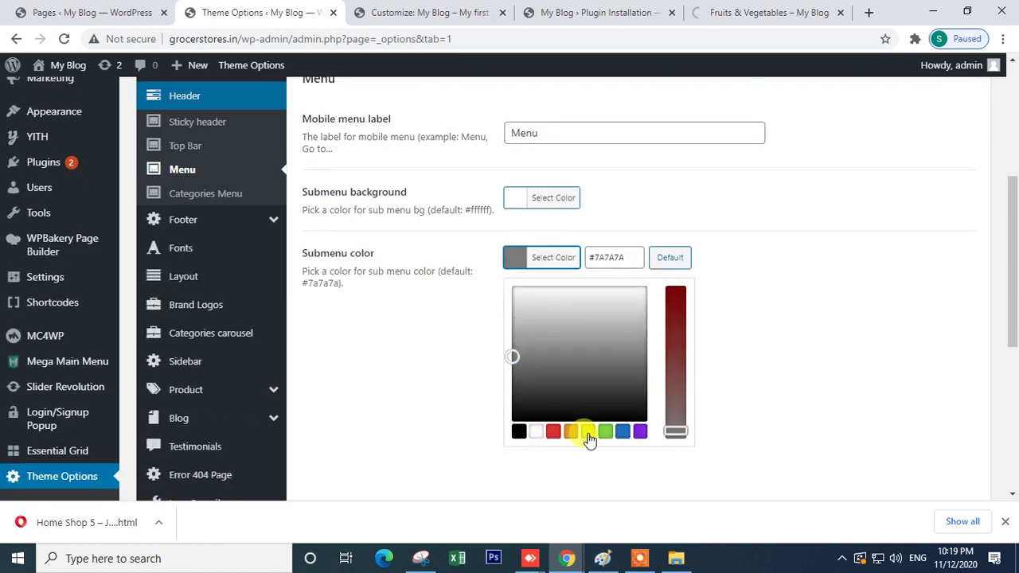
left_click(605, 431)
left_click(553, 299)
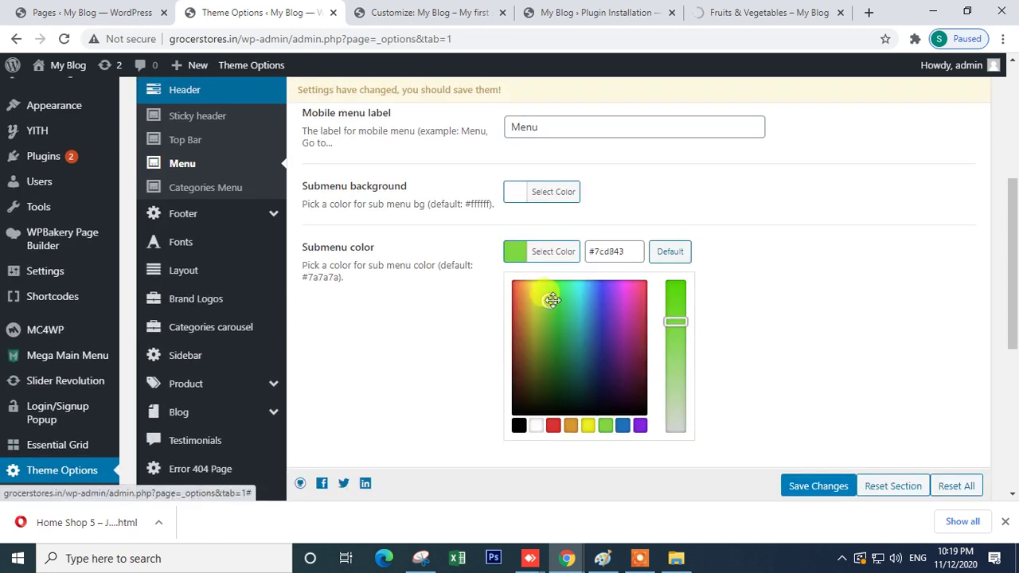
left_click(814, 487)
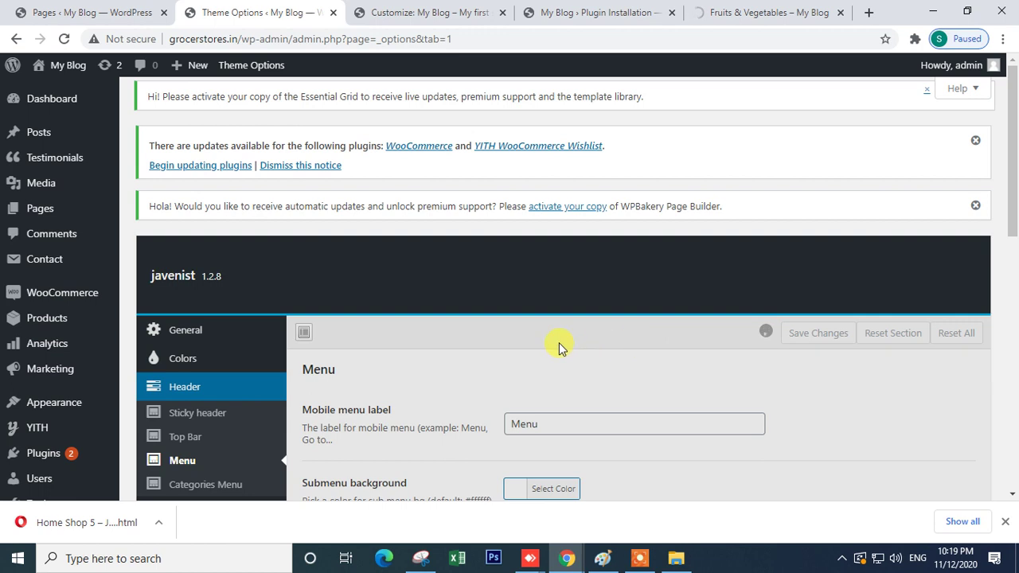
- Check the Fruits & Vegetables page, then save the theme settings again
left_click(721, 11)
left_click(88, 10)
key("ctrl+Tab")
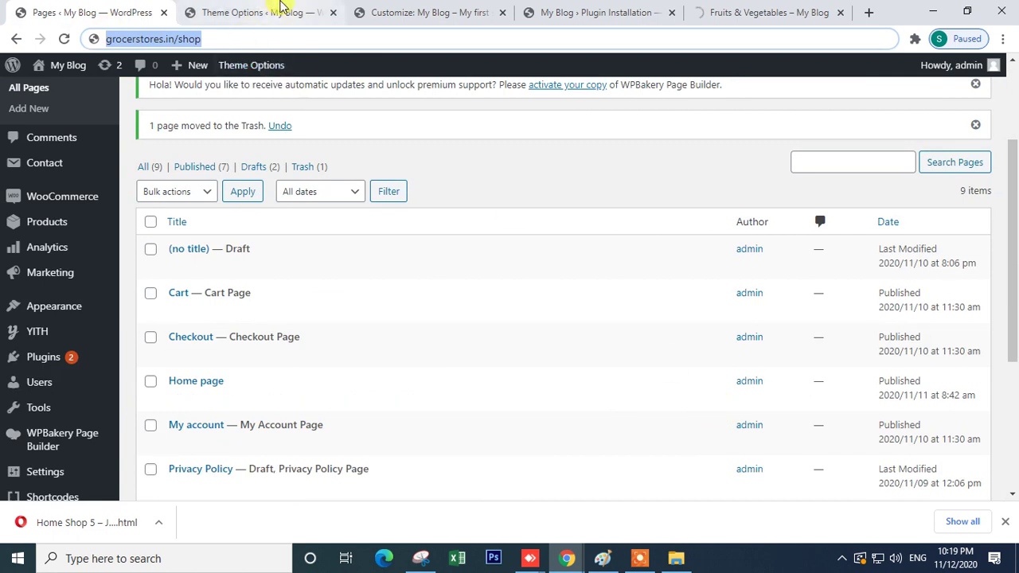
scroll(728, 418, "down", 5)
scroll(727, 422, "up", 5)
left_click(828, 183)
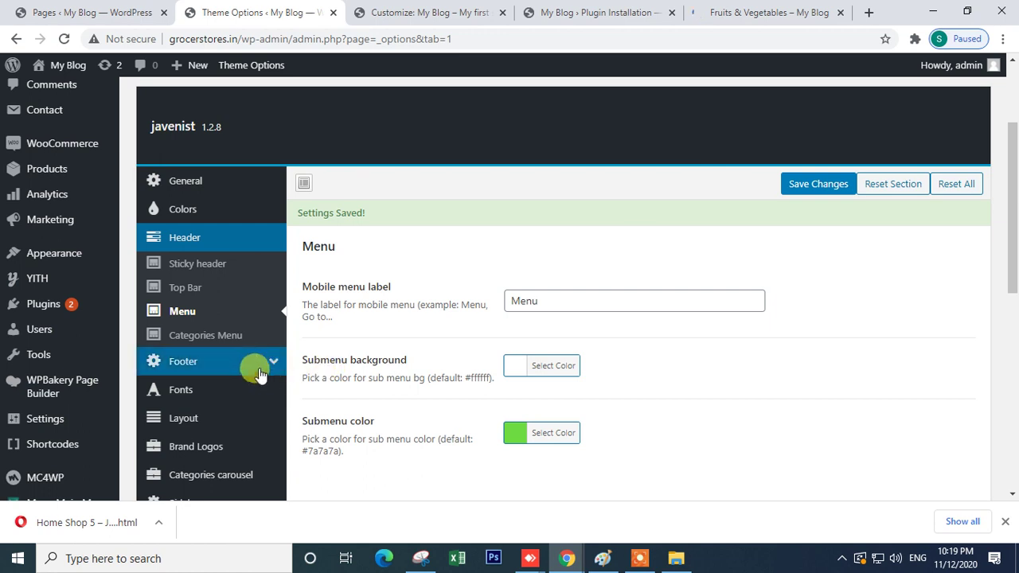
- Open the Footer settings and select the footer background image URL
left_click(259, 374)
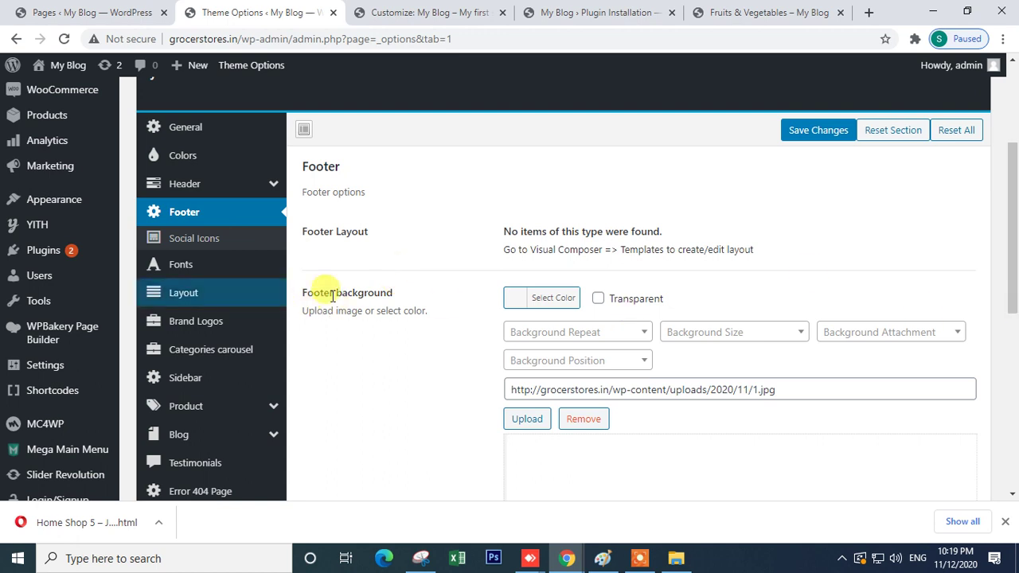
left_click(601, 390)
key("ctrl+a")
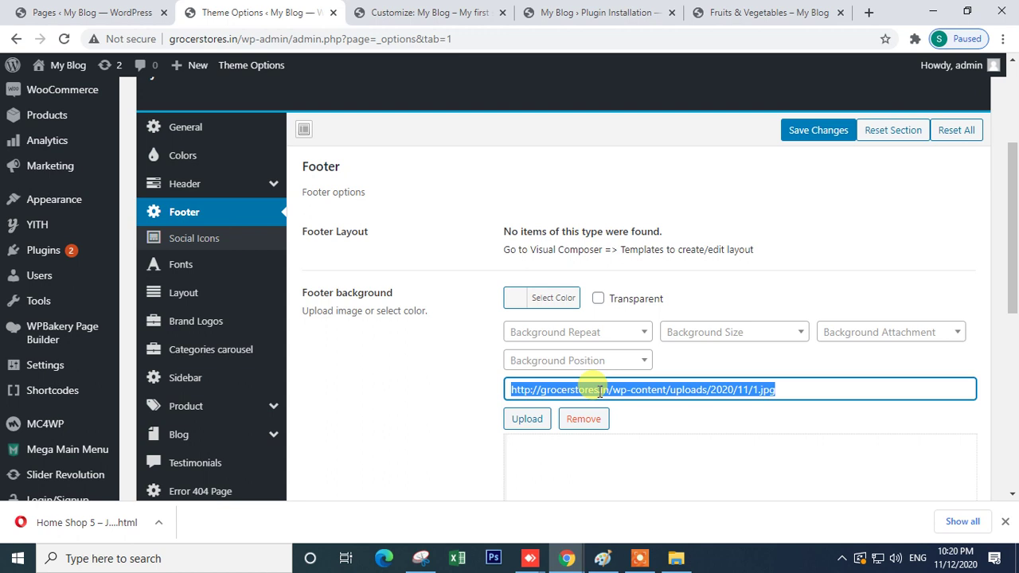
- Reload the Fruits & Vegetables page and return to the theme's Footer settings
left_click(574, 6)
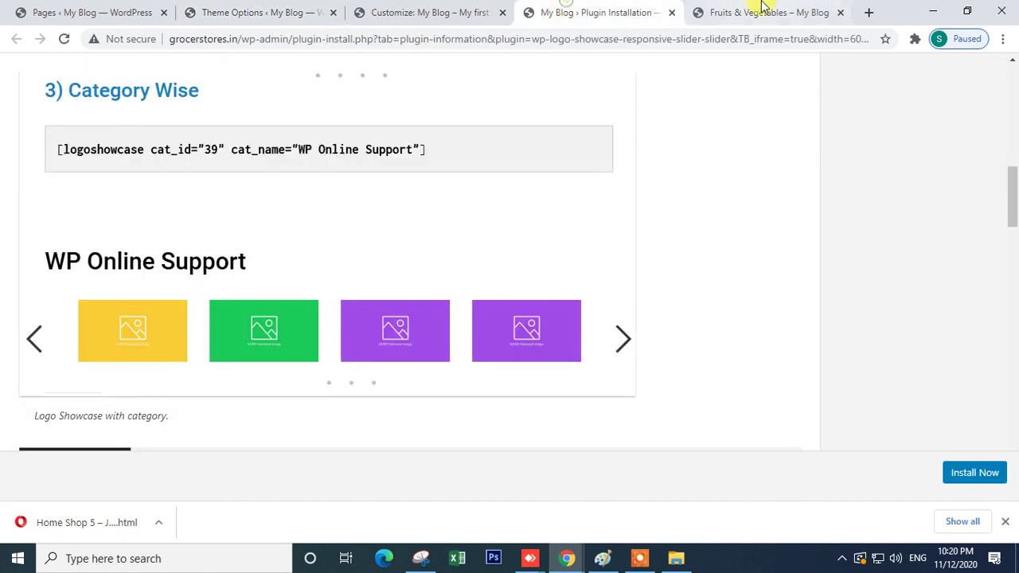
left_click(761, 10)
mouse_move(1012, 110)
left_mouse_down()
mouse_move(1012, 527)
mouse_move(1014, 97)
left_mouse_up()
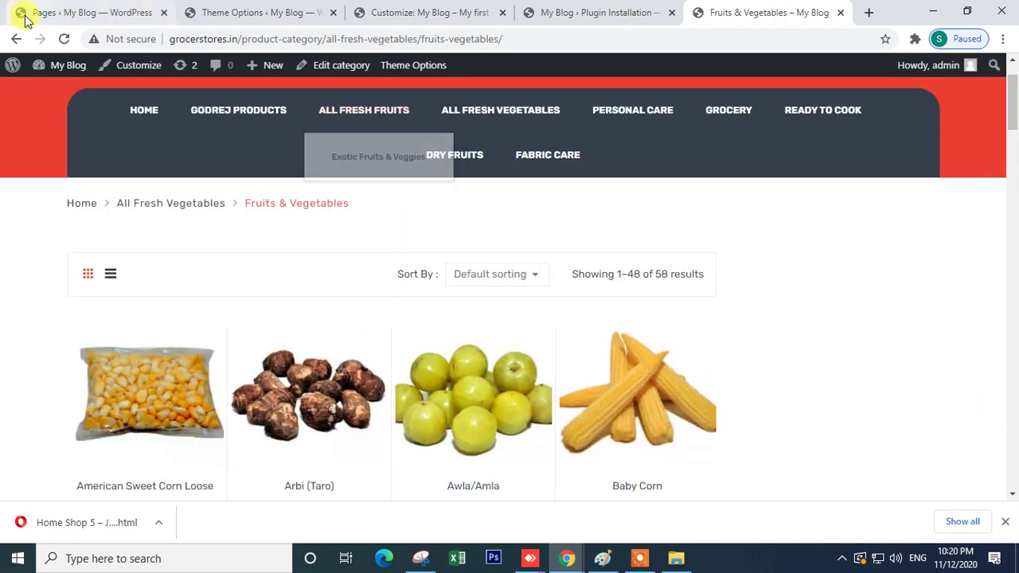
left_click(63, 38)
left_click(581, 11)
left_click(444, 7)
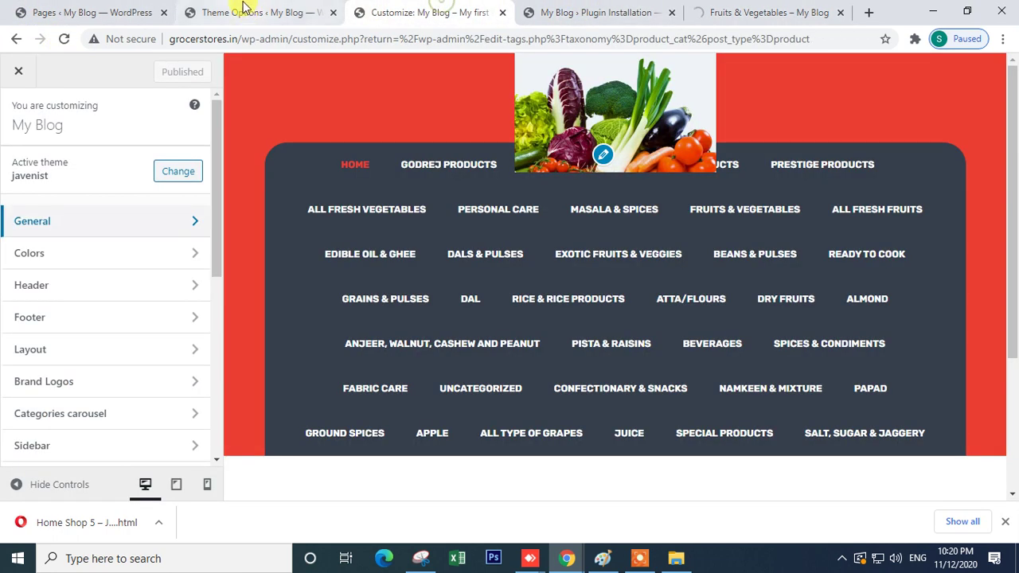
left_click(231, 9)
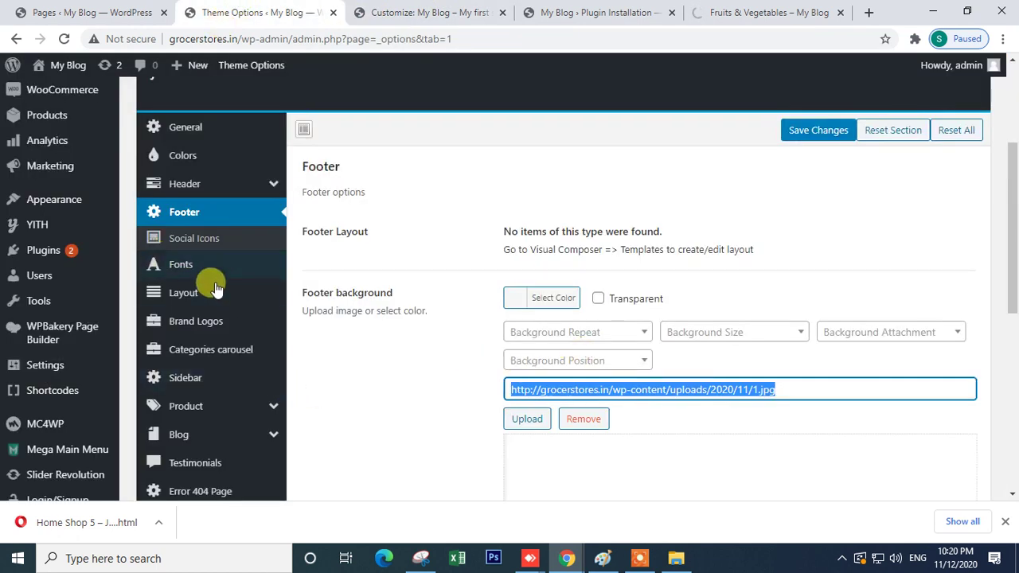
- Scroll through the theme's Fonts settings
left_click(180, 267)
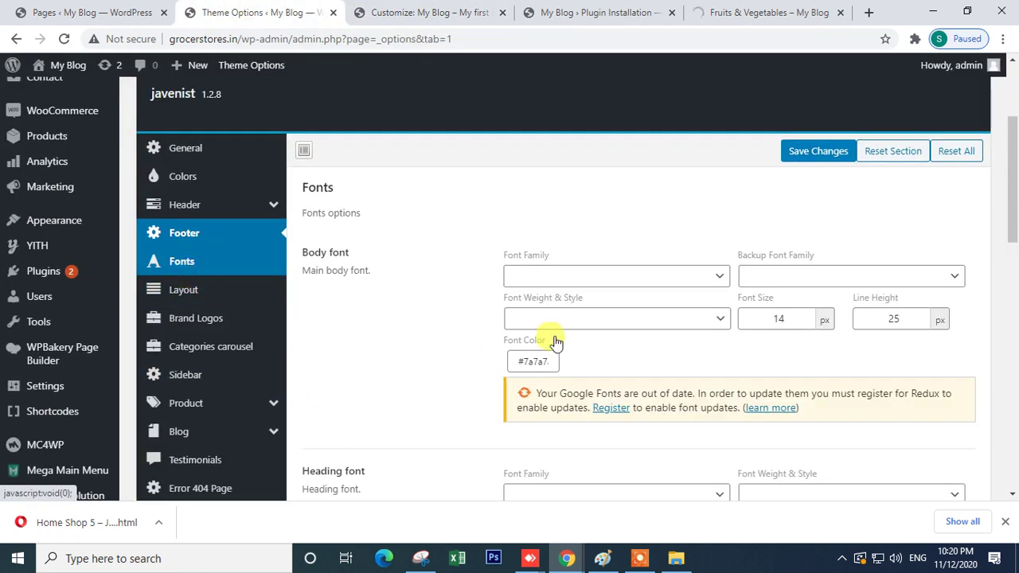
scroll(555, 350, "down", 3)
scroll(560, 363, "down", 4)
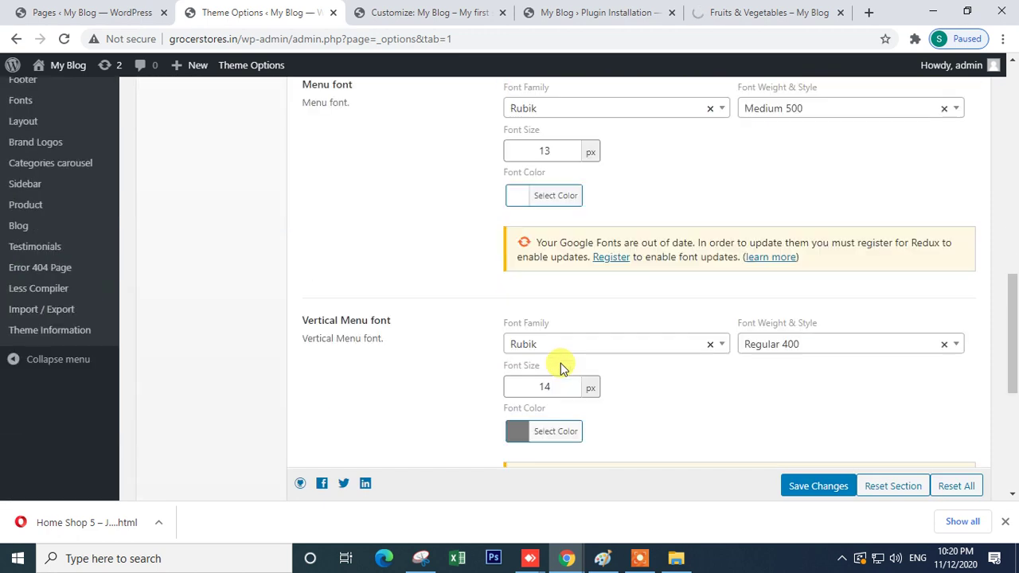
scroll(561, 363, "up", 7)
scroll(562, 362, "down", 6)
scroll(562, 363, "down", 1)
scroll(562, 363, "up", 6)
- Review the Layout settings, keeping Full Width page layout and the Use options style preset
left_click(181, 145)
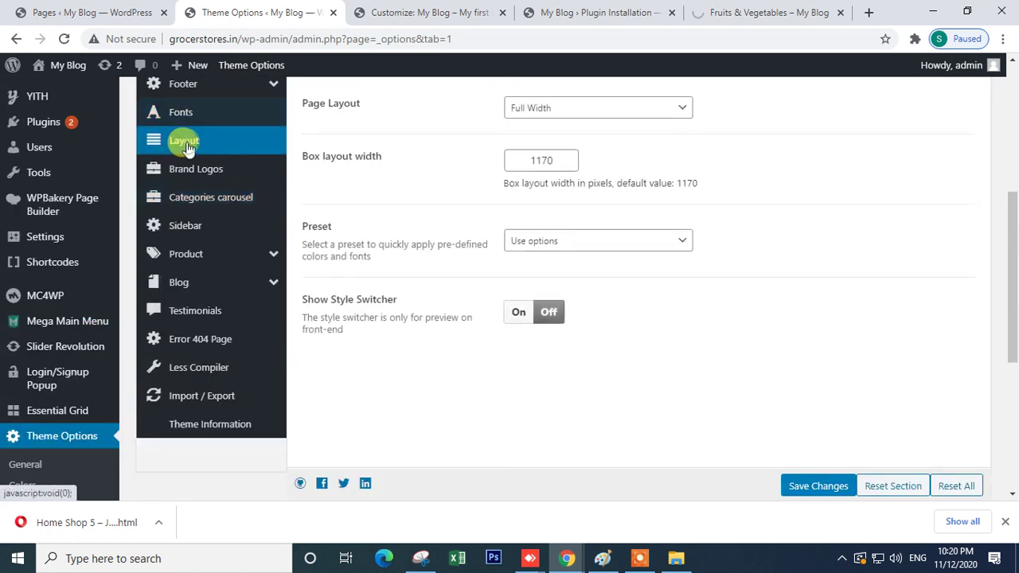
scroll(763, 269, "up", 2)
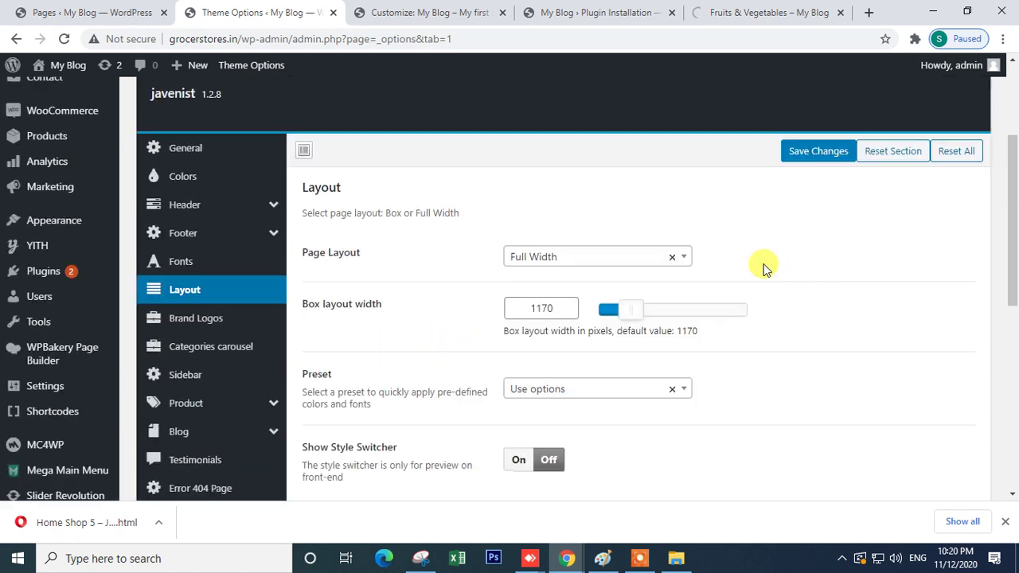
left_click(562, 258)
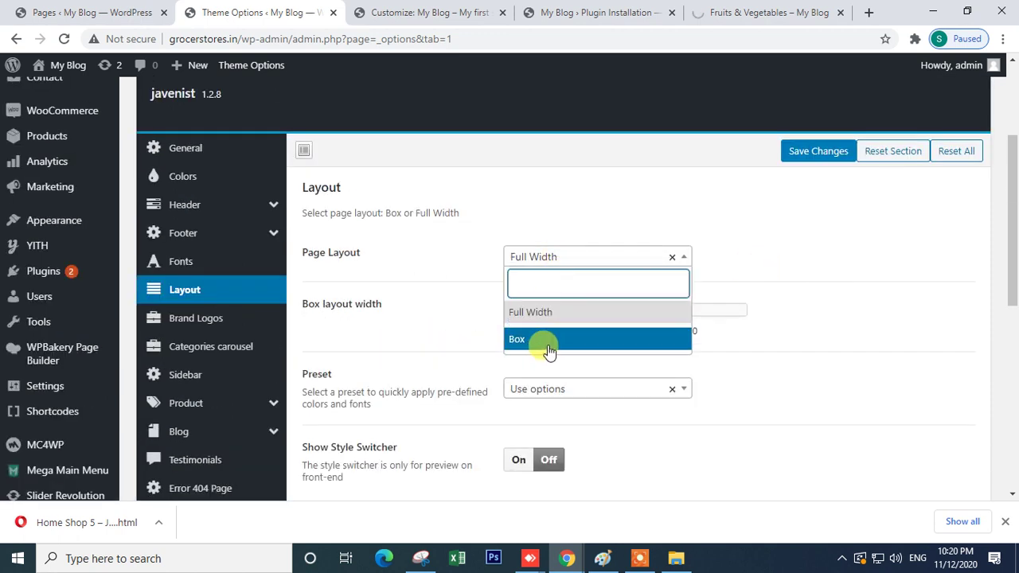
left_click(835, 266)
left_click(784, 13)
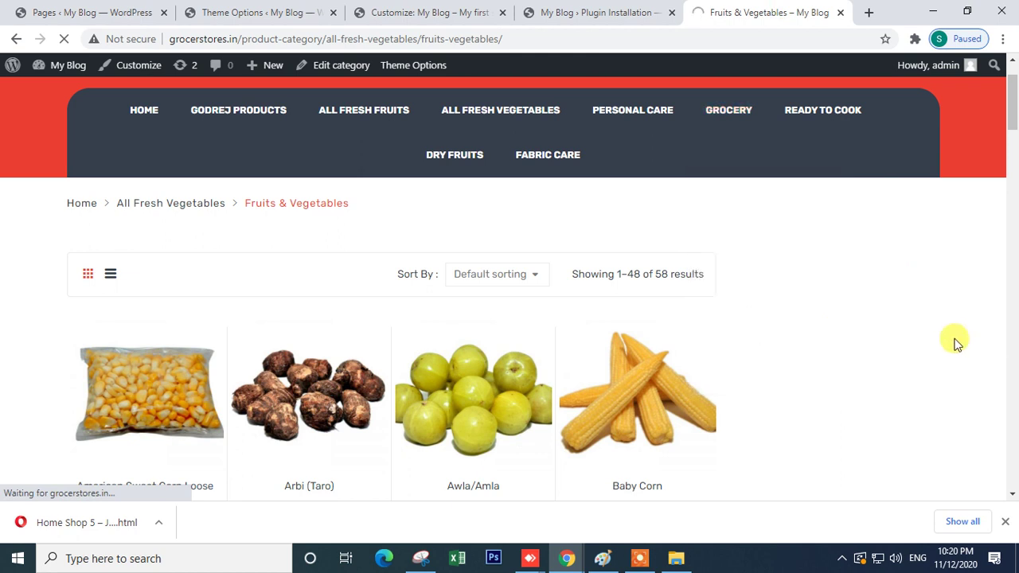
left_click(558, 7)
left_click(229, 13)
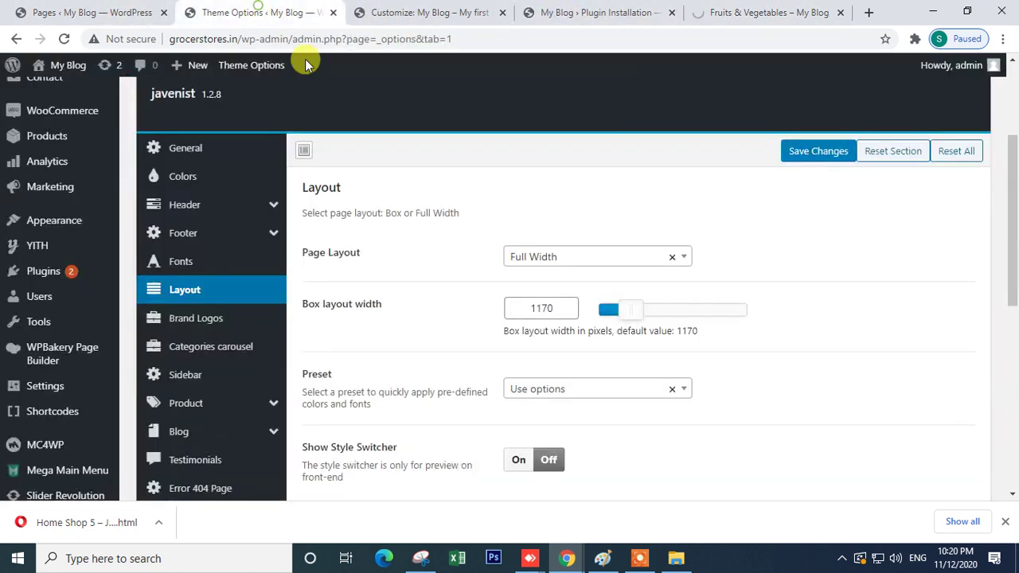
scroll(563, 405, "down", 2)
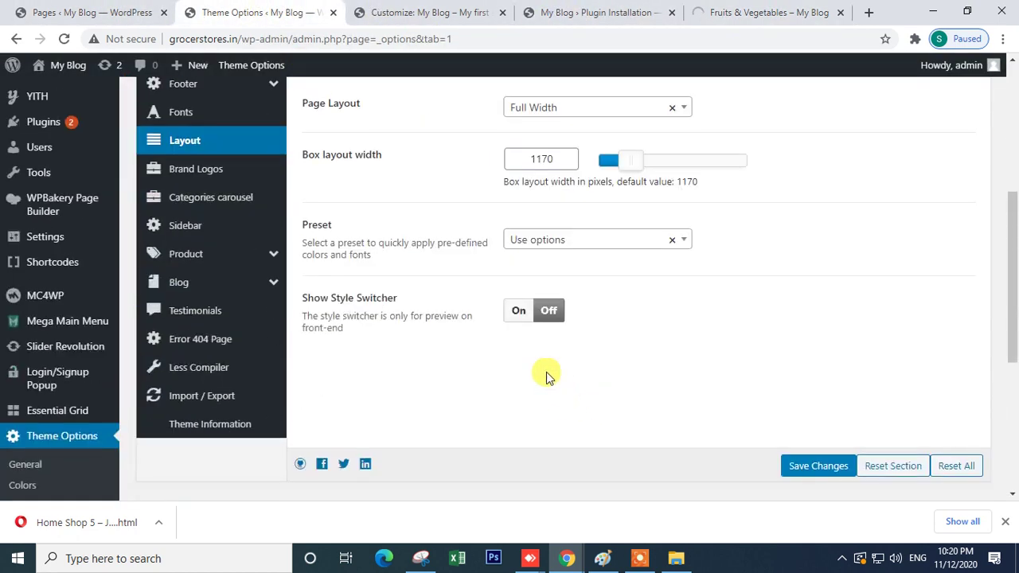
left_click(565, 237)
scroll(568, 410, "down", 1)
left_click(890, 300)
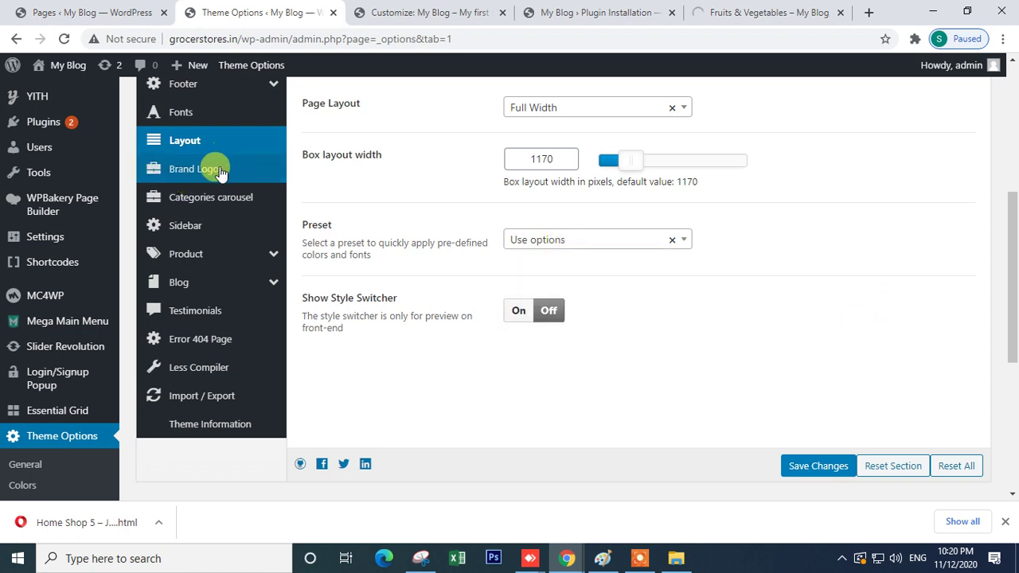
- Review the Sidebar position settings, including Shop Sidebar Position, against the category page
left_click(183, 227)
scroll(592, 319, "up", 2)
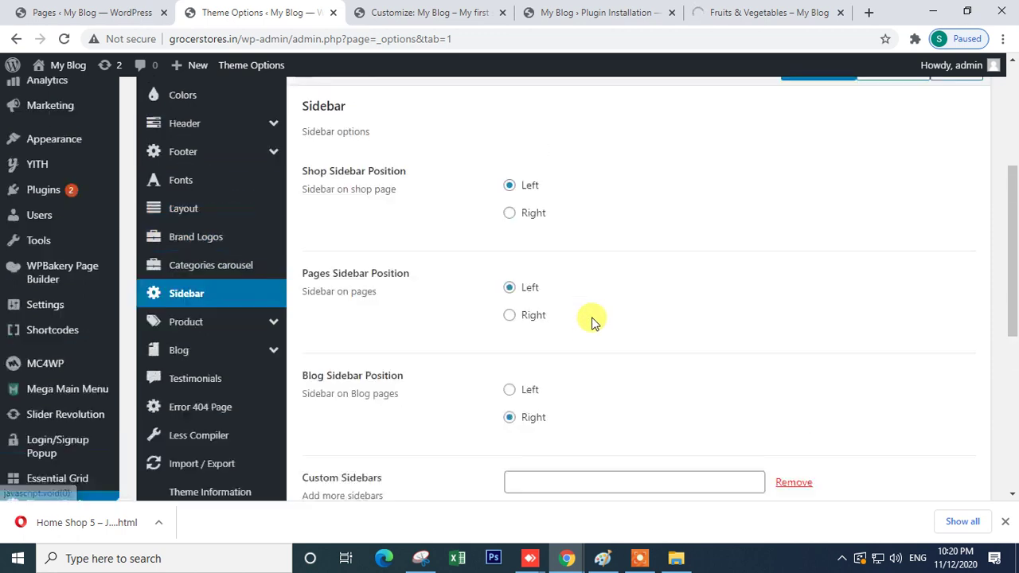
scroll(591, 322, "down", 2)
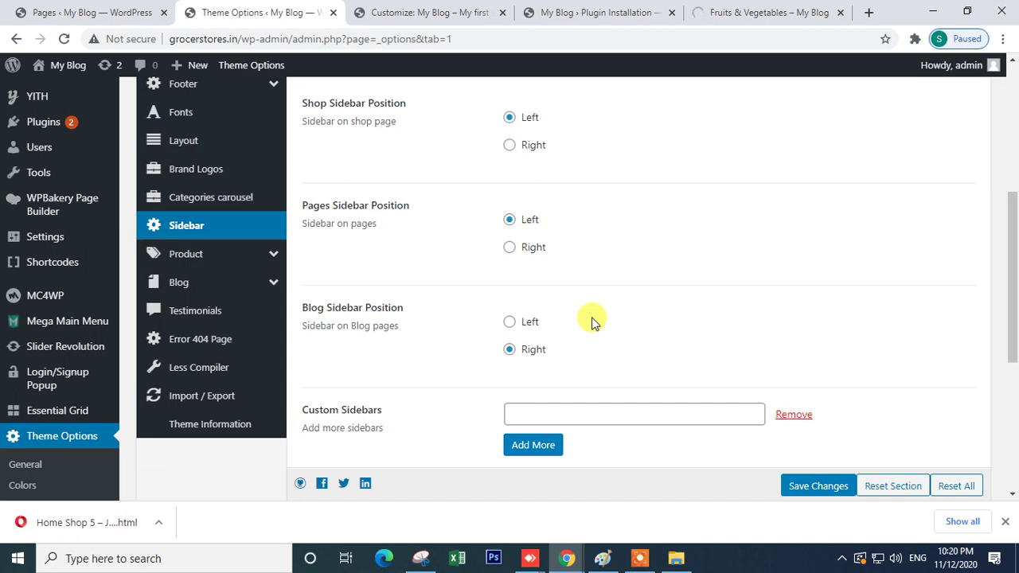
scroll(592, 322, "up", 2)
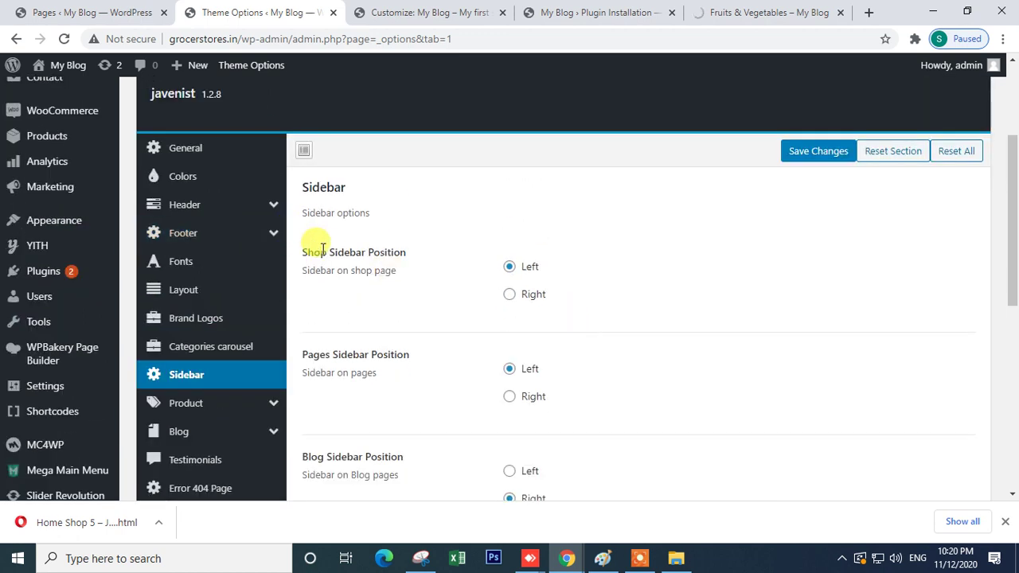
triple_click(323, 250)
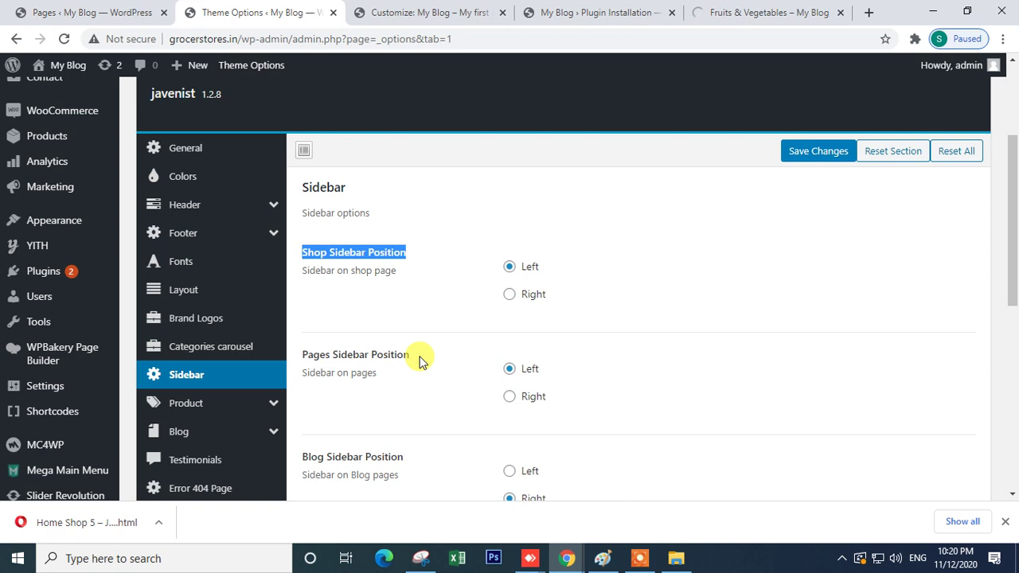
left_click(740, 13)
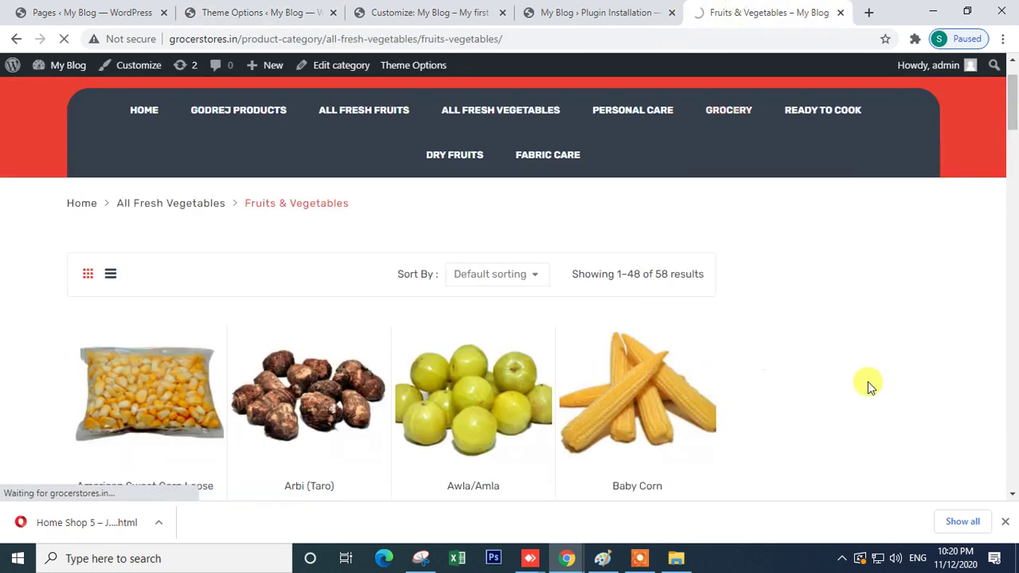
left_click(275, 12)
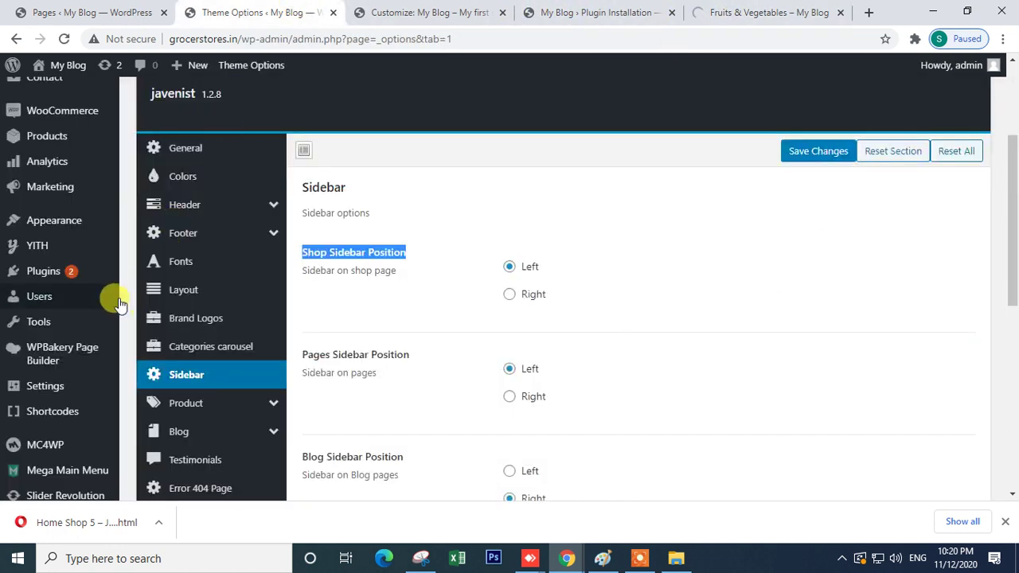
- Open Appearance > Widgets in a new browser tab
mouse_move(44, 227)
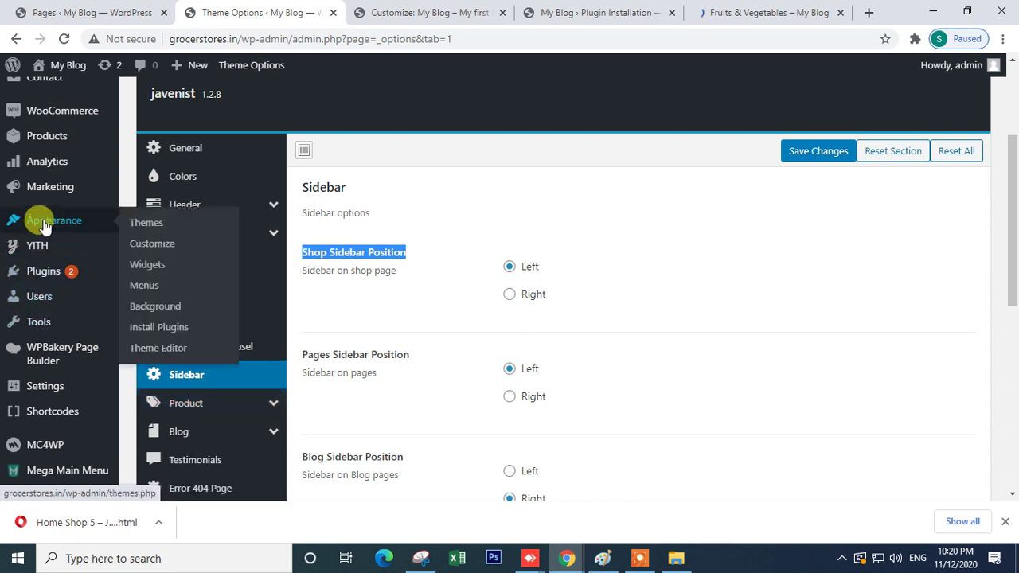
right_click(158, 265)
left_click(193, 275)
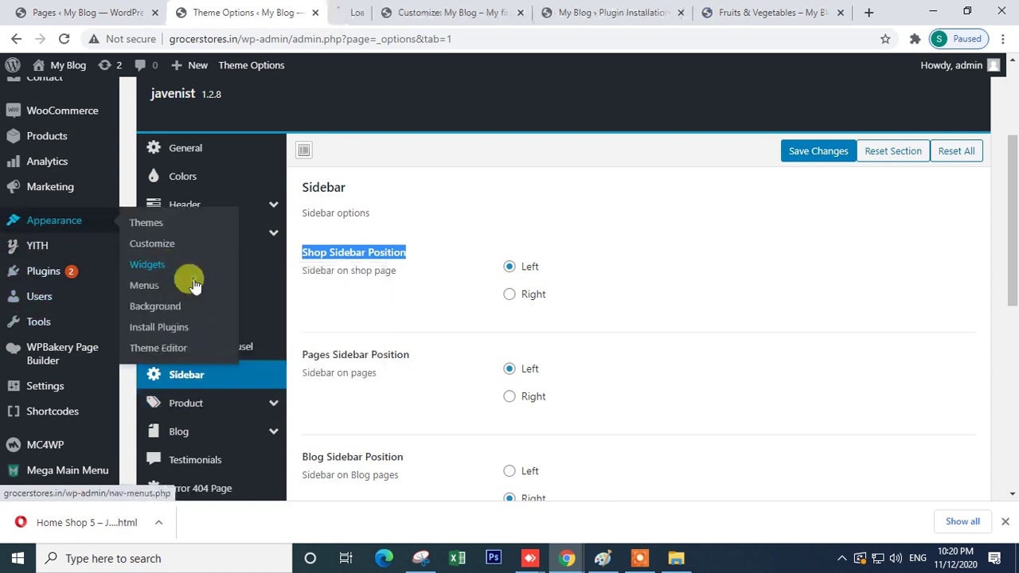
left_click(362, 13)
left_click(209, 12)
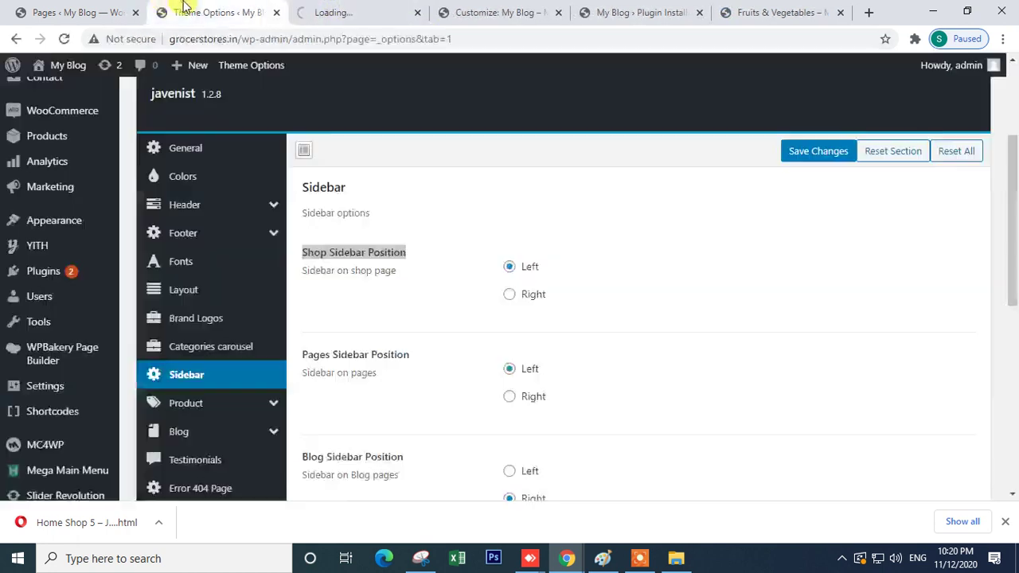
- Scroll through the Fruits & Vegetables category page, which shows no sidebar
left_click(785, 12)
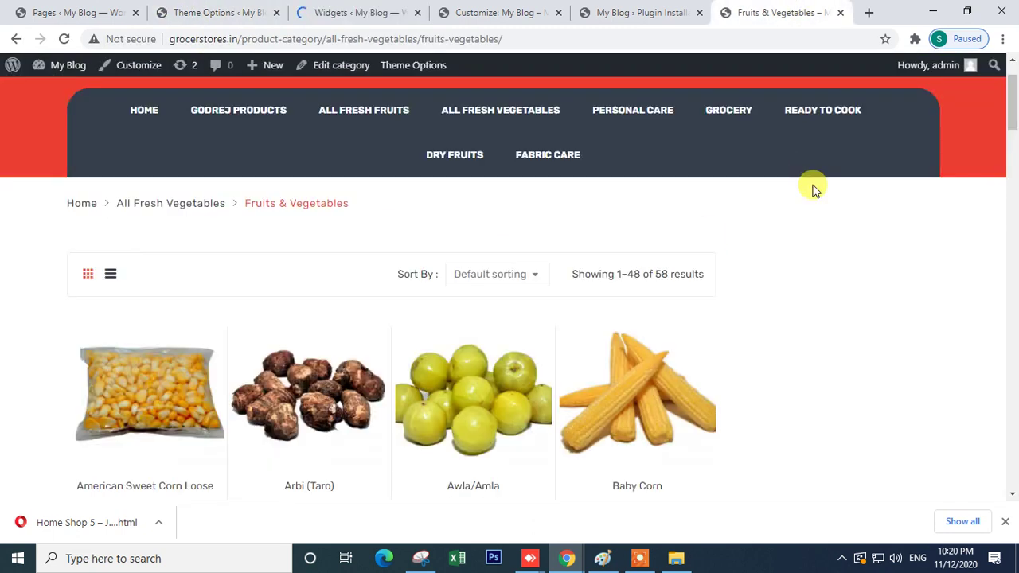
scroll(687, 330, "down", 8)
scroll(823, 164, "up", 6)
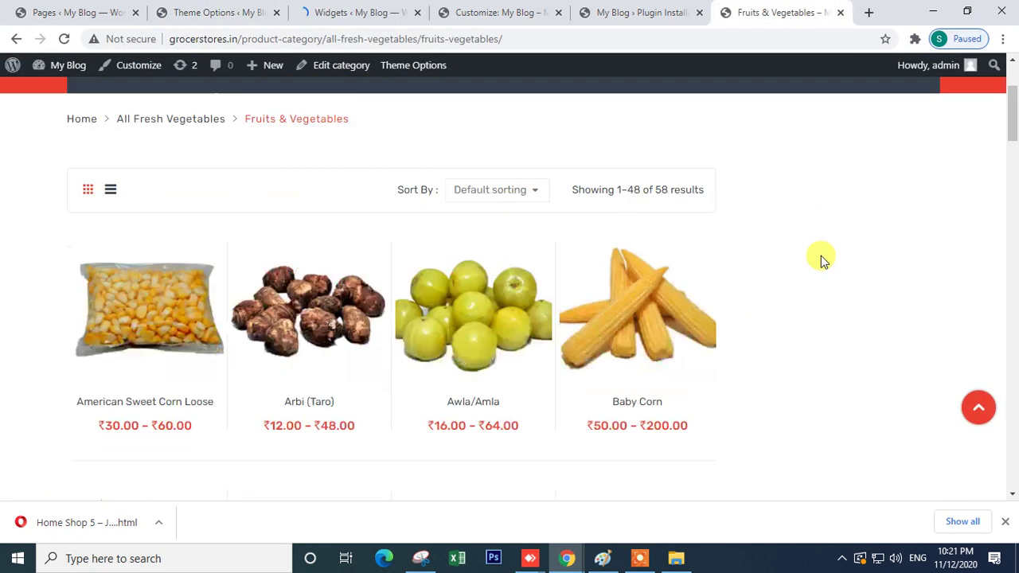
scroll(822, 260, "up", 2)
scroll(820, 270, "down", 12)
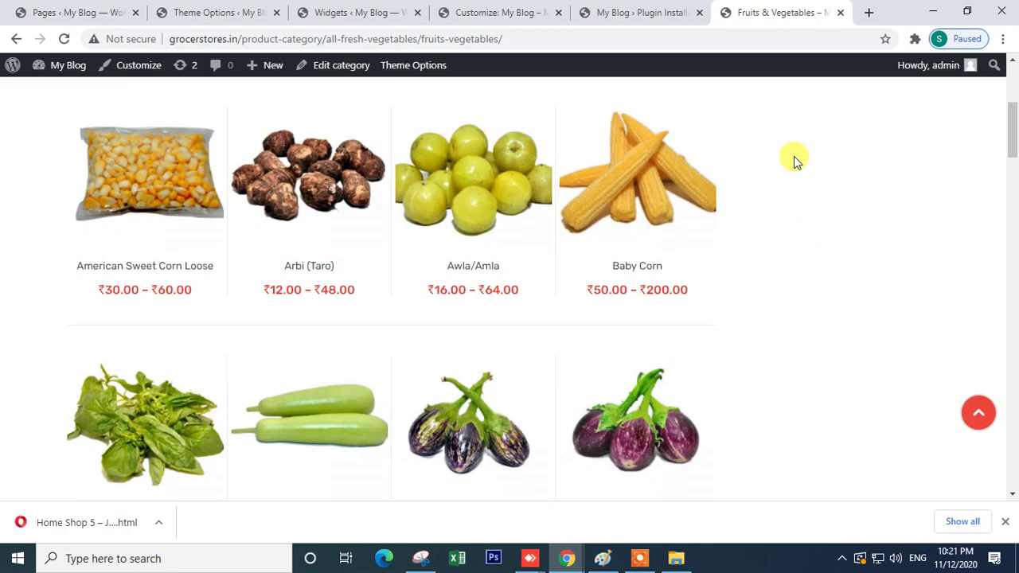
scroll(805, 355, "down", 6)
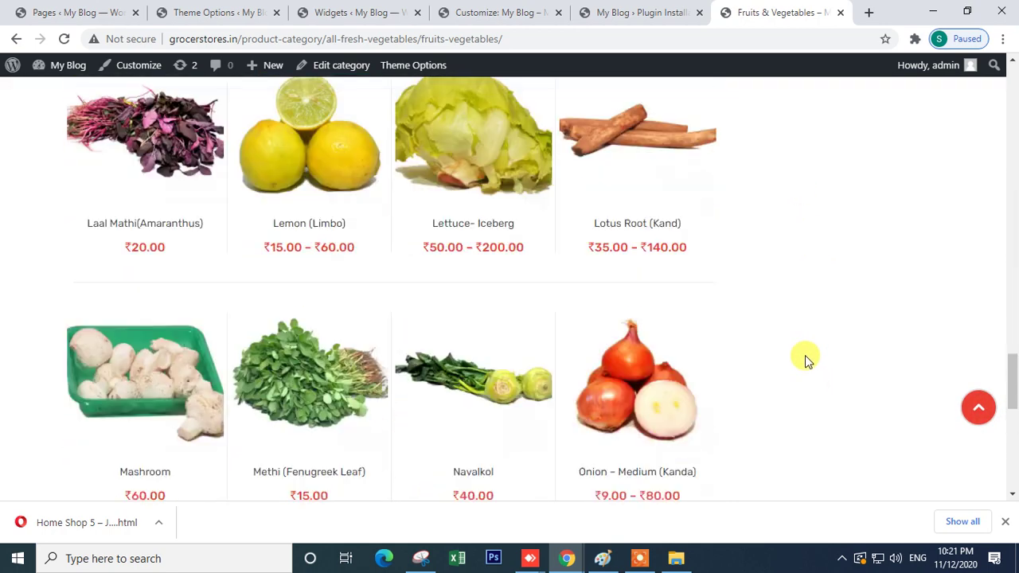
scroll(805, 355, "up", 12)
- Expand Shop Sidebar and add the Products by Rating widget to it
left_click(527, 12)
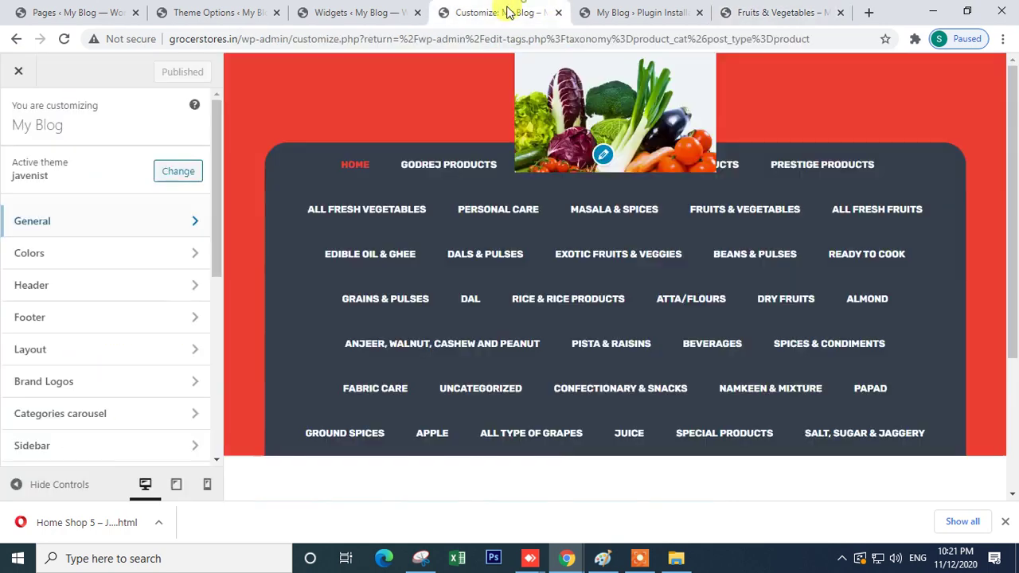
left_click(356, 14)
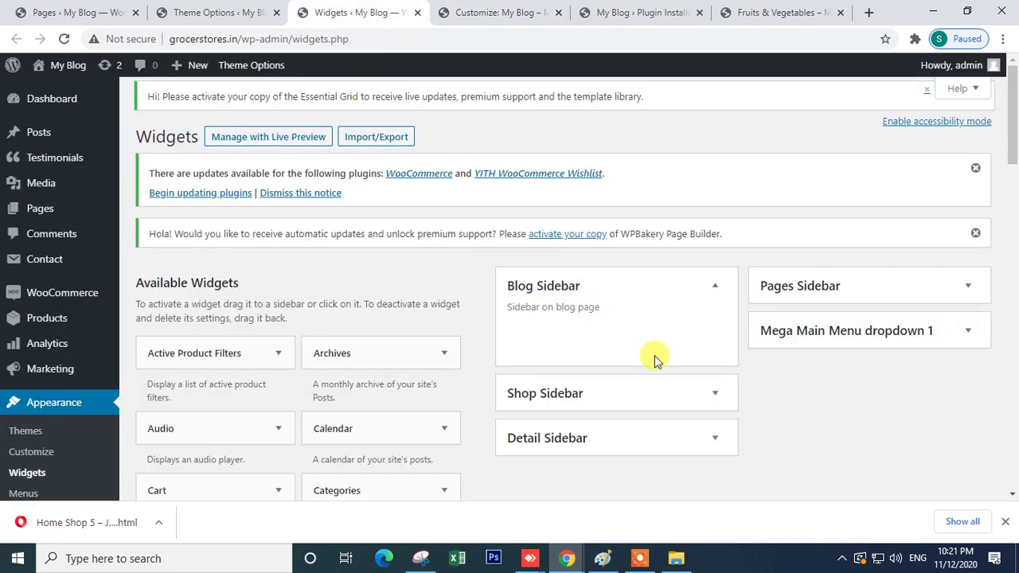
left_click(681, 407)
scroll(362, 386, "down", 6)
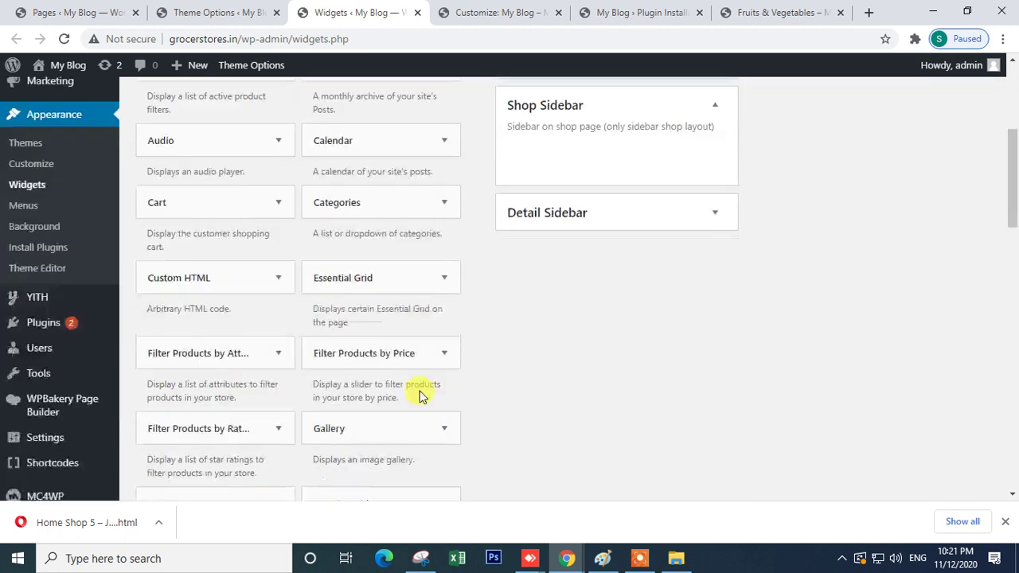
scroll(358, 384, "down", 3)
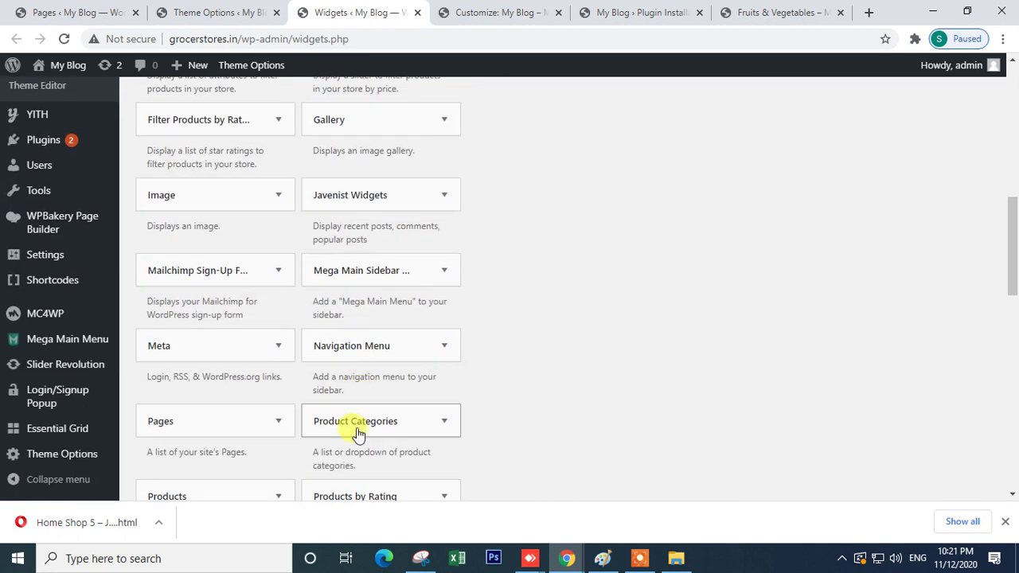
scroll(358, 430, "down", 3)
left_click_drag(348, 358, 579, 430)
scroll(579, 430, "down", 4)
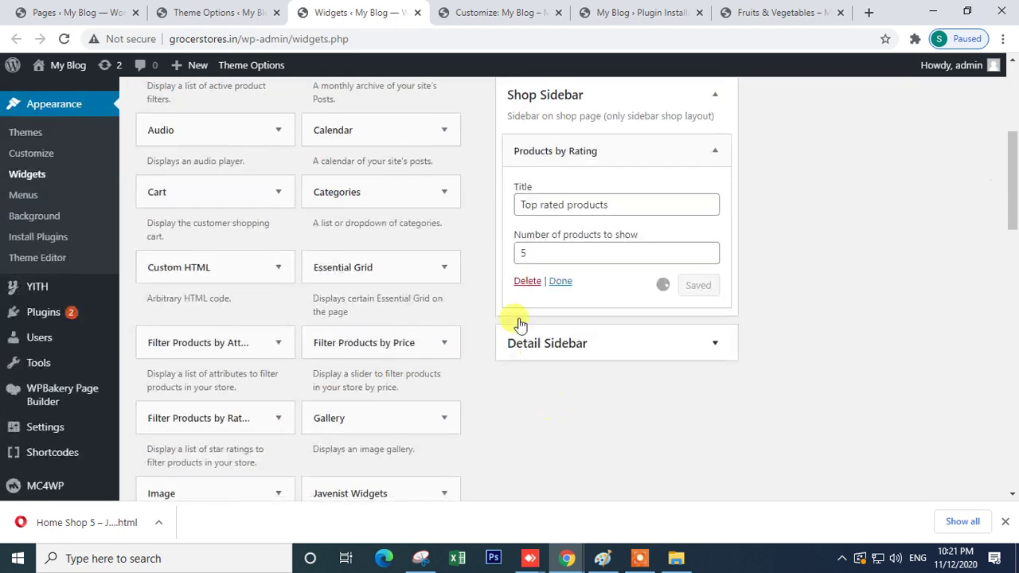
left_click(562, 281)
- Add the Product Categories widget to the Shop Sidebar and save it
scroll(398, 423, "down", 2)
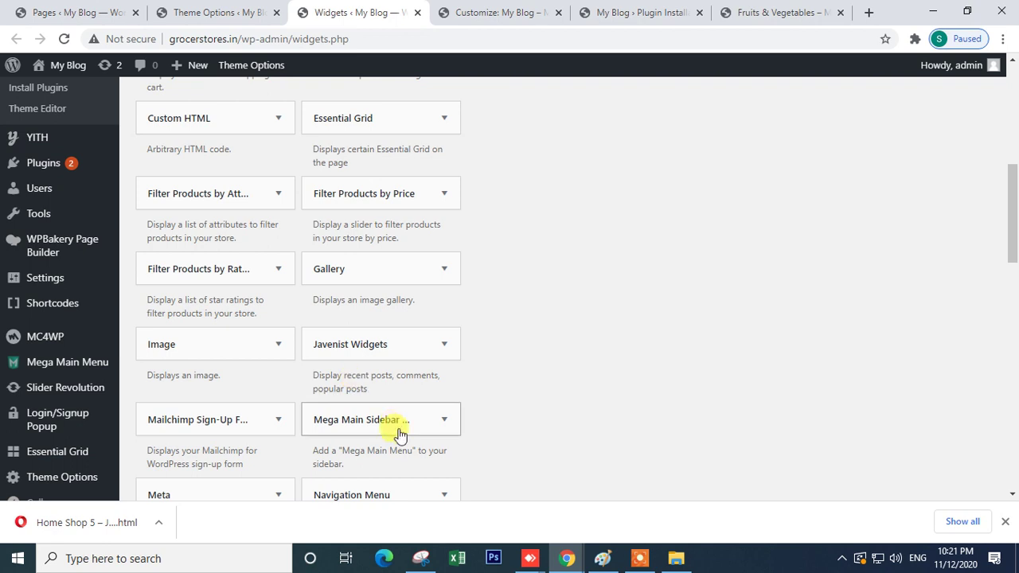
scroll(387, 425, "down", 4)
left_click_drag(352, 275, 589, 476)
scroll(585, 218, "up", 10)
scroll(659, 441, "down", 2)
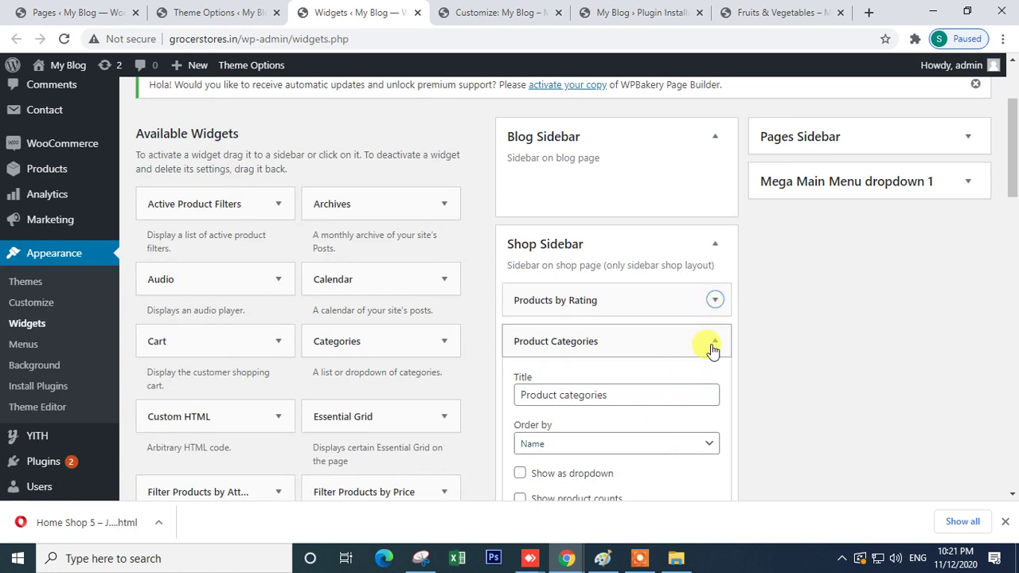
scroll(719, 370, "down", 2)
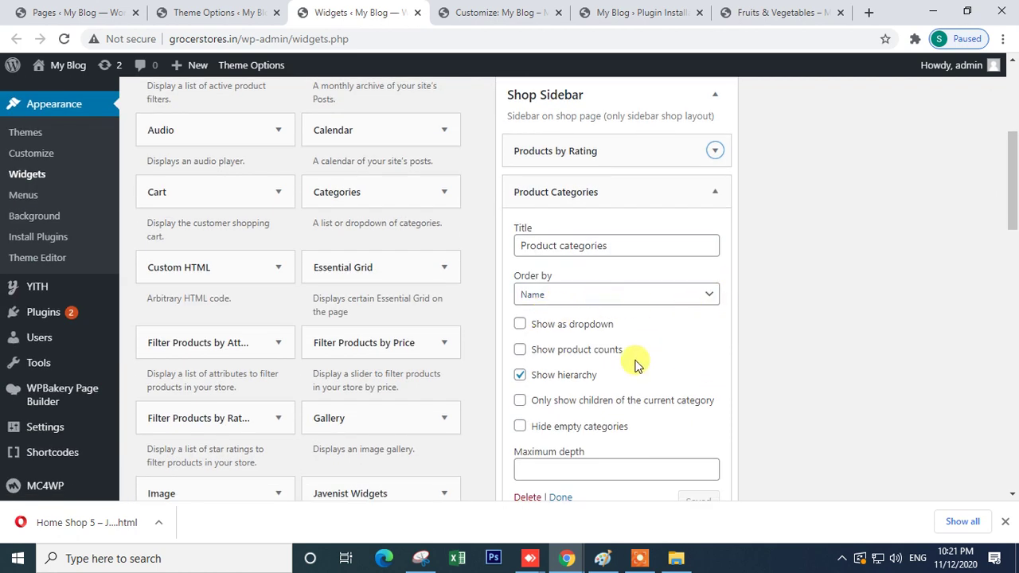
left_click(714, 193)
left_click(714, 193)
scroll(627, 406, "down", 4)
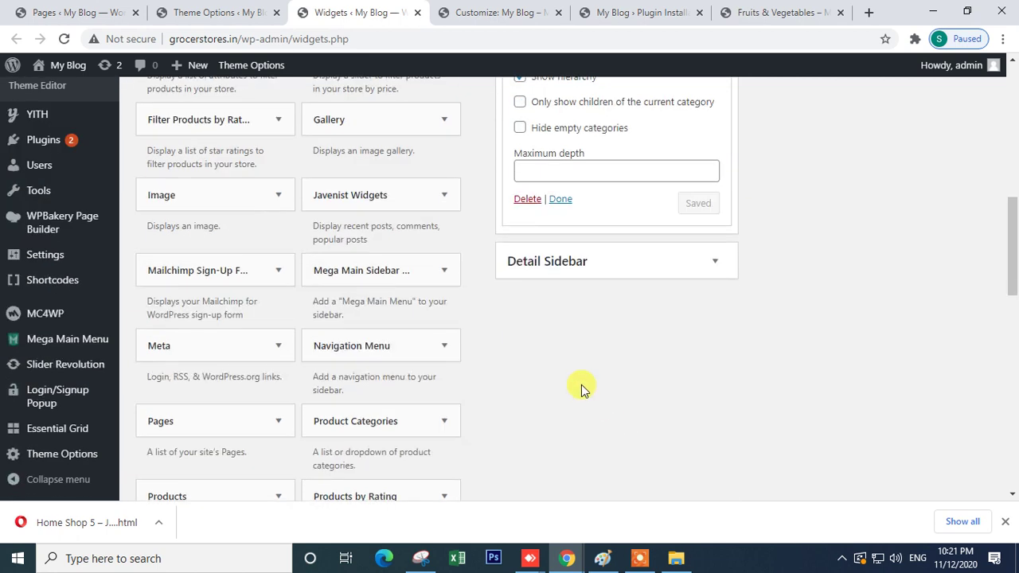
left_click(560, 200)
scroll(587, 257, "up", 6)
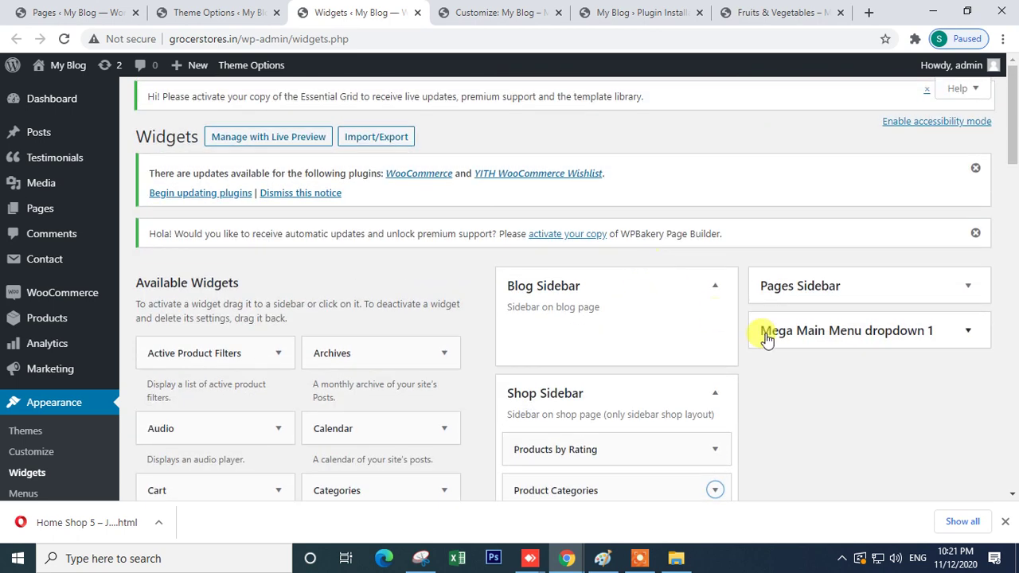
scroll(827, 347, "down", 2)
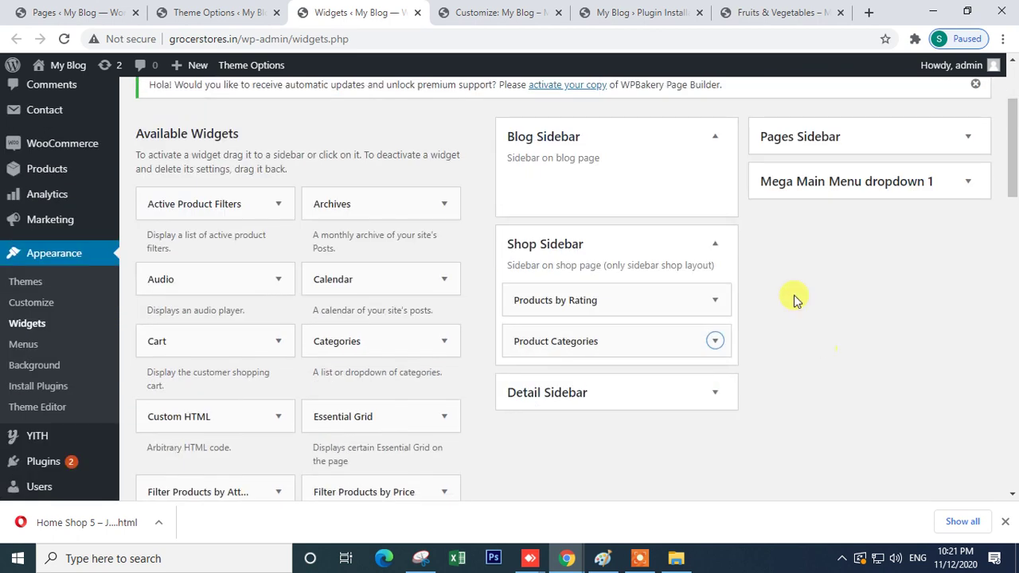
left_click(752, 10)
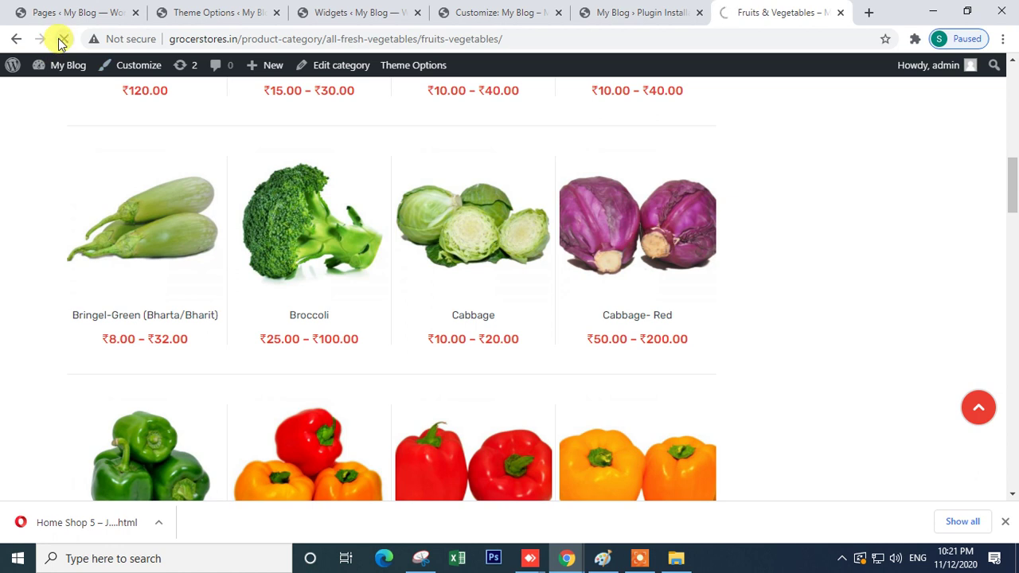
- Review the Sidebar options, then open Product settings showing Sidebar shop layout and 48 products per page
scroll(786, 284, "up", 3)
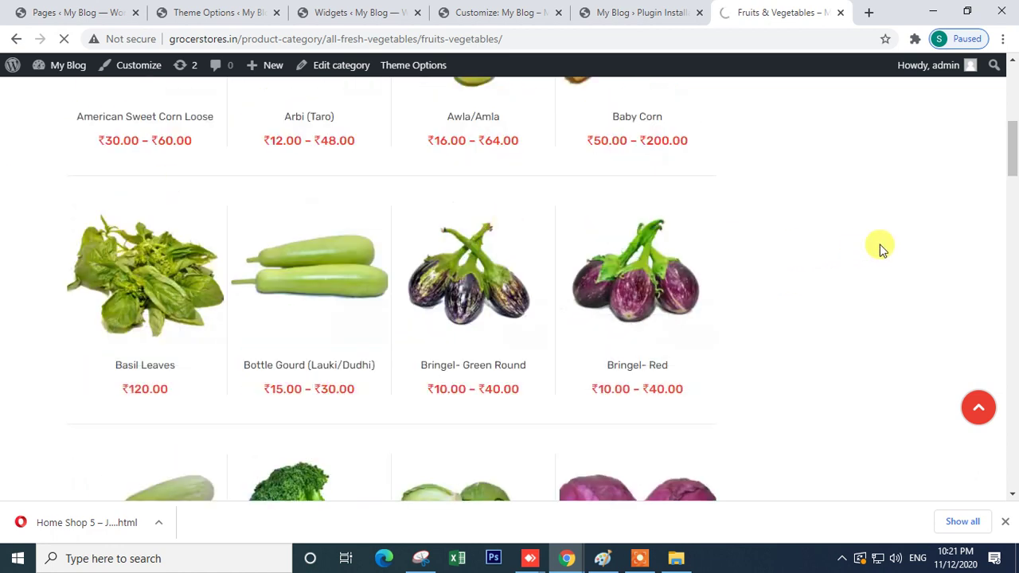
scroll(878, 250, "up", 3)
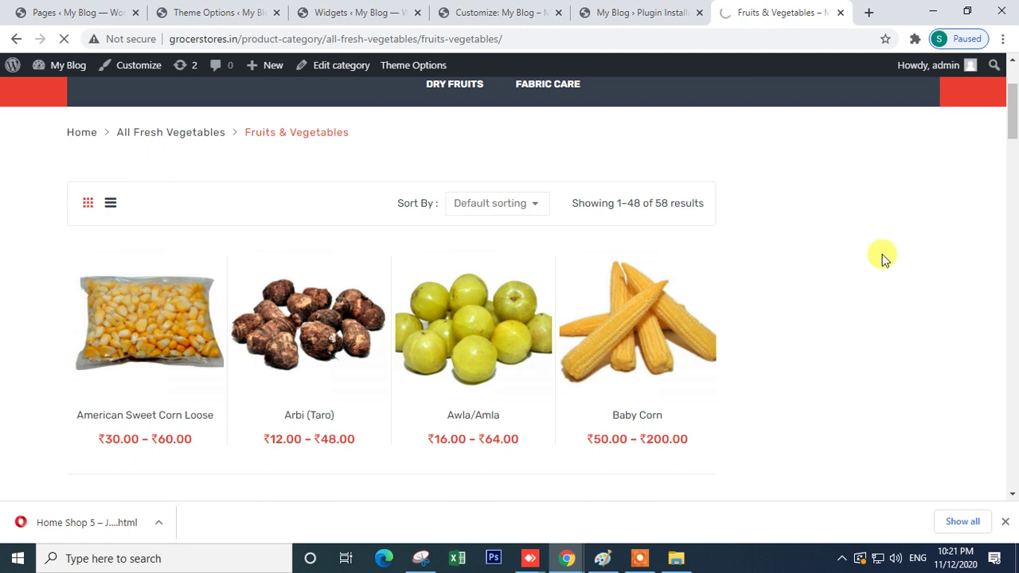
left_click(323, 11)
left_click(234, 12)
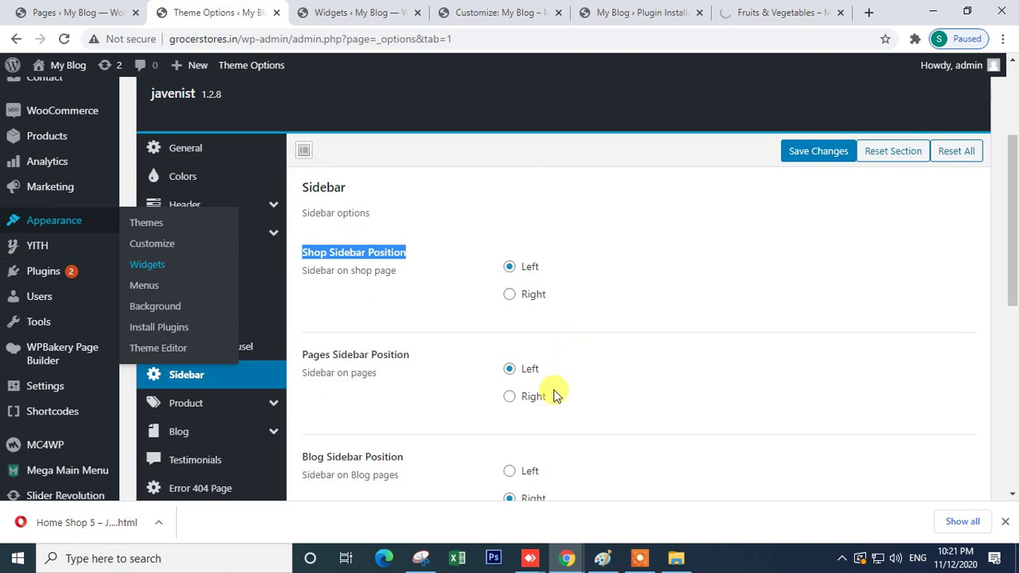
scroll(480, 288, "down", 2)
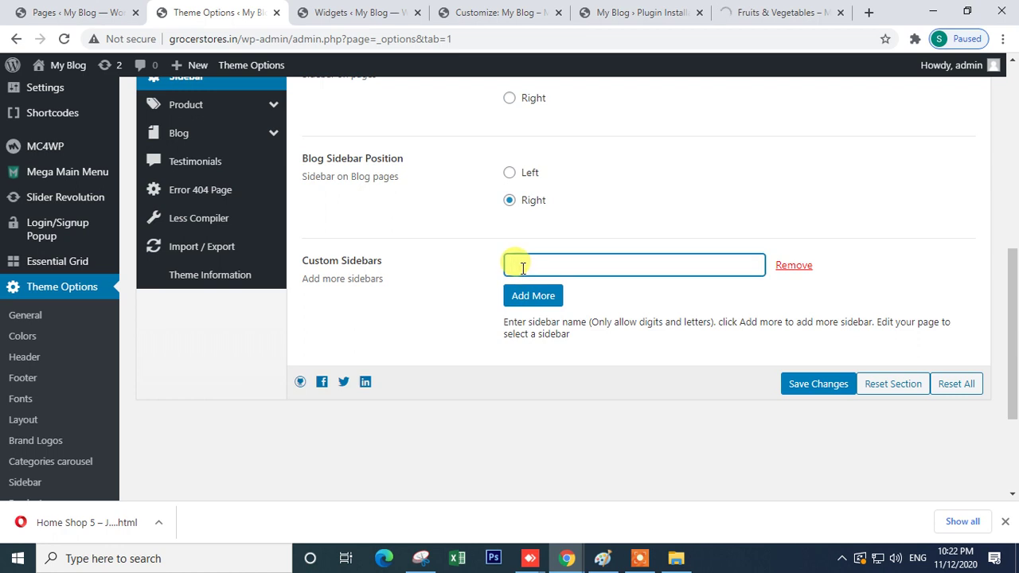
scroll(522, 268, "up", 2)
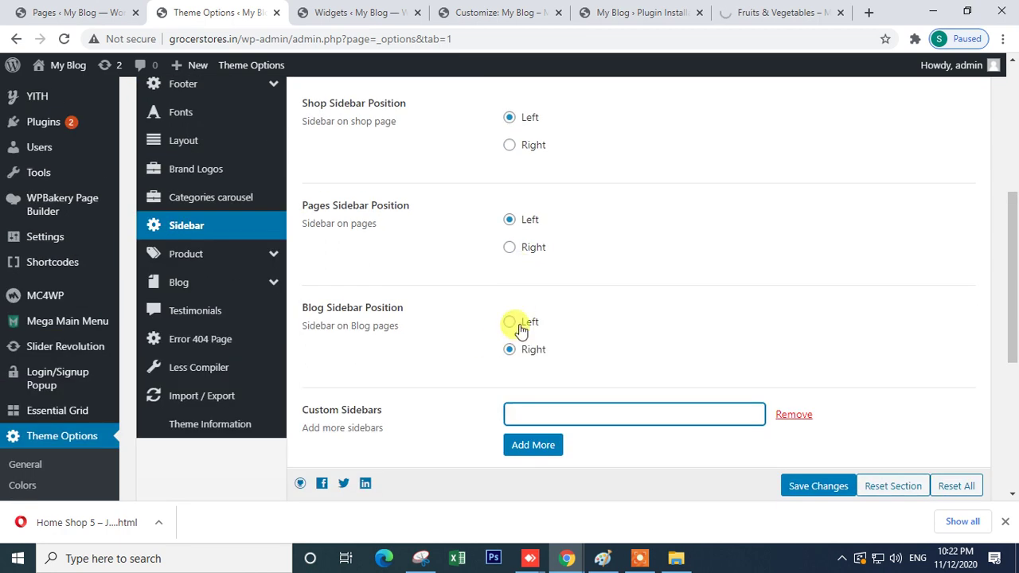
scroll(535, 312, "up", 4)
scroll(534, 311, "down", 2)
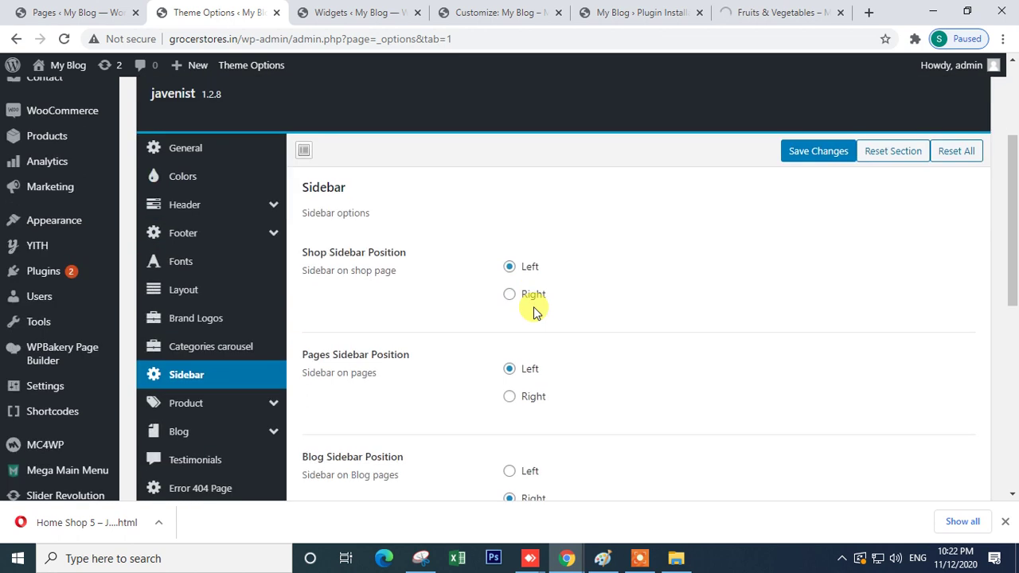
scroll(534, 311, "down", 2)
scroll(534, 311, "up", 2)
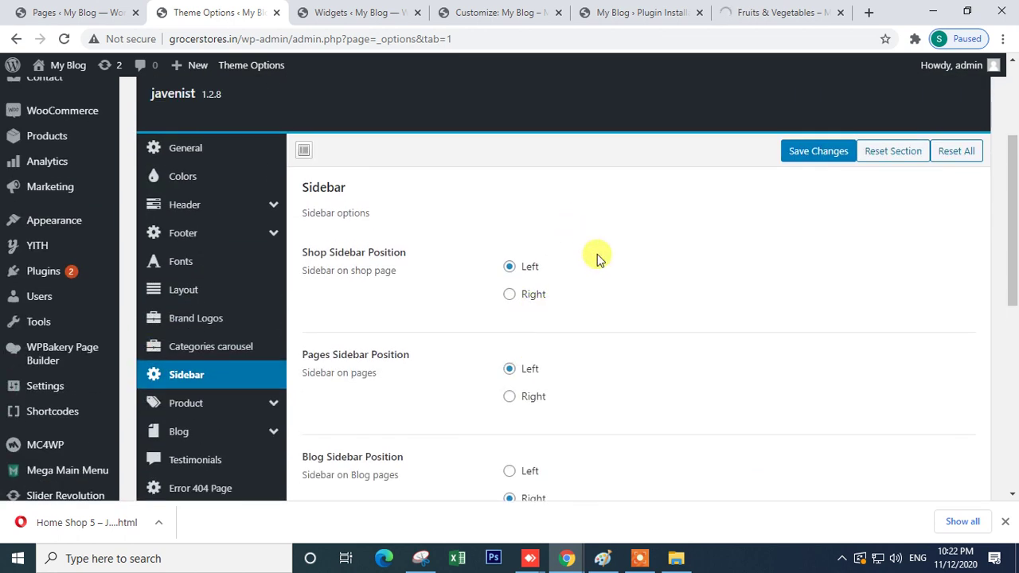
left_click(251, 403)
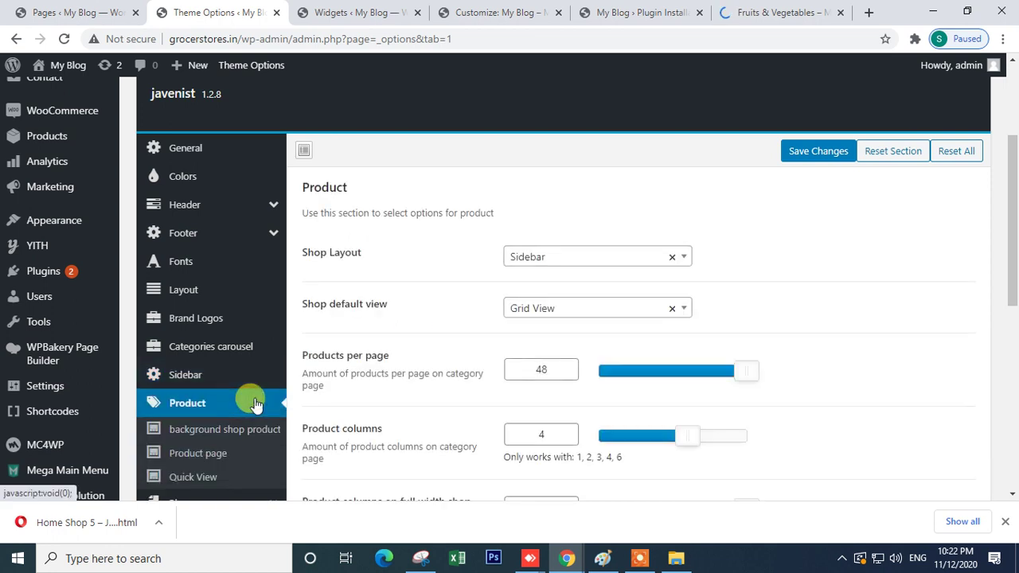
- Scroll the Fruits & Vegetables page to confirm the Top Rated Products and categories sidebar, 48 of 58 products
left_click(765, 12)
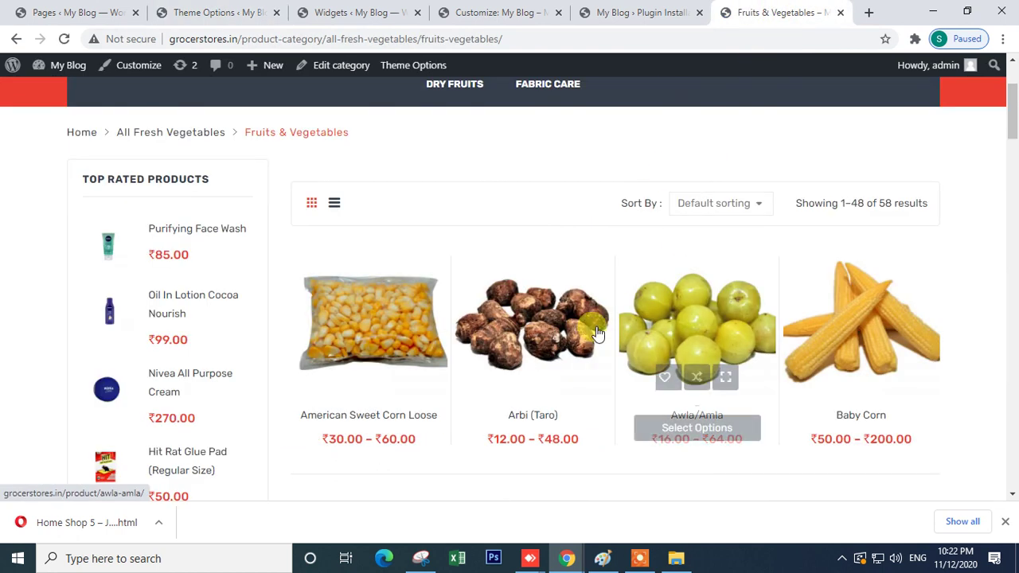
scroll(203, 307, "down", 3)
scroll(207, 294, "up", 6)
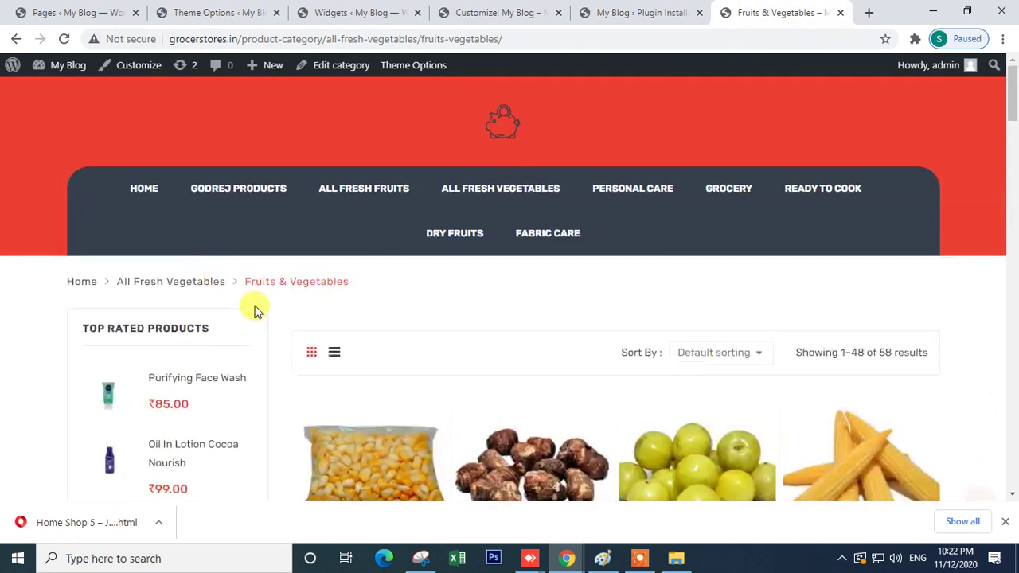
scroll(293, 360, "down", 2)
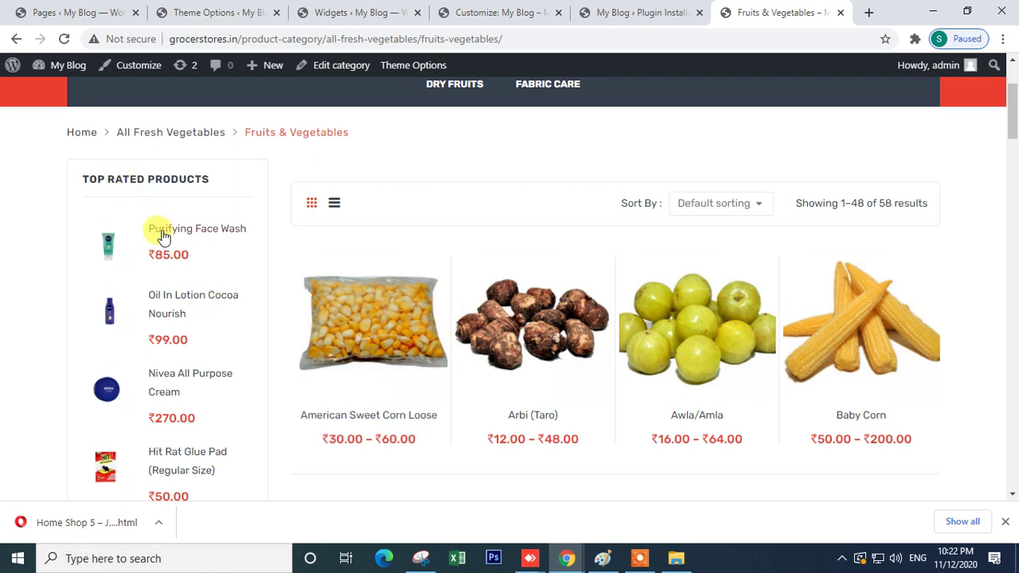
scroll(163, 235, "down", 13)
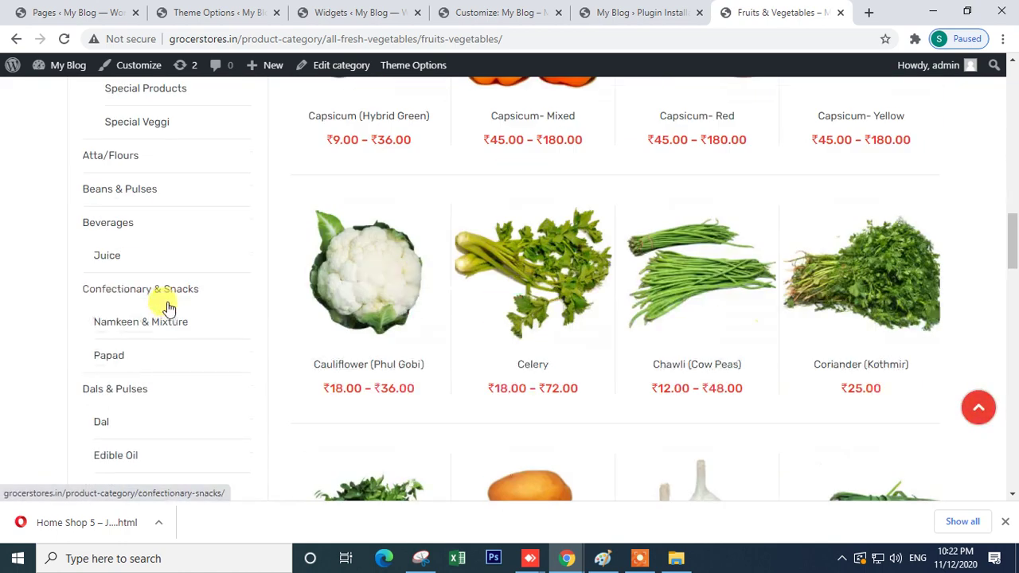
scroll(167, 308, "down", 15)
scroll(180, 295, "up", 7)
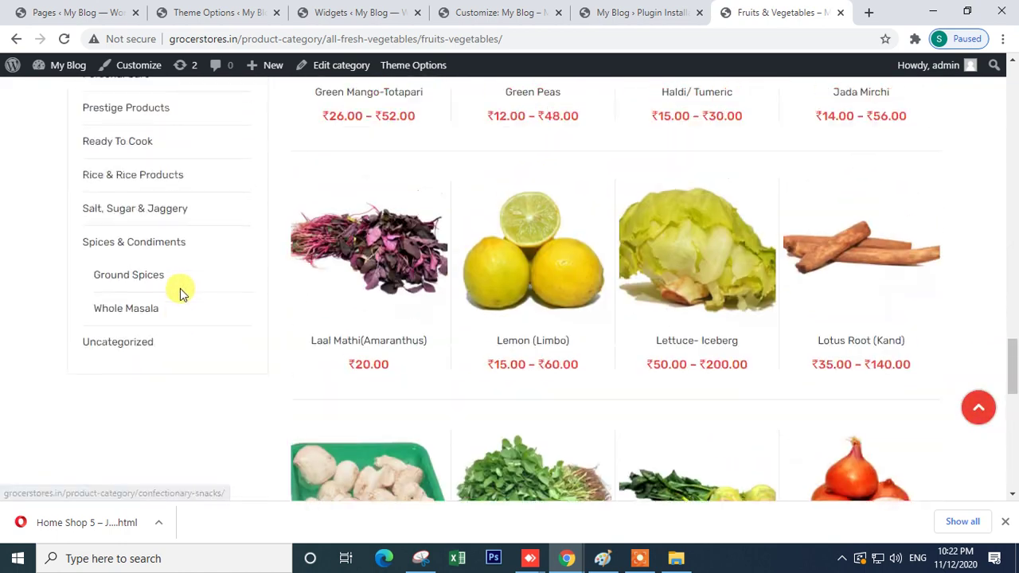
scroll(180, 295, "up", 20)
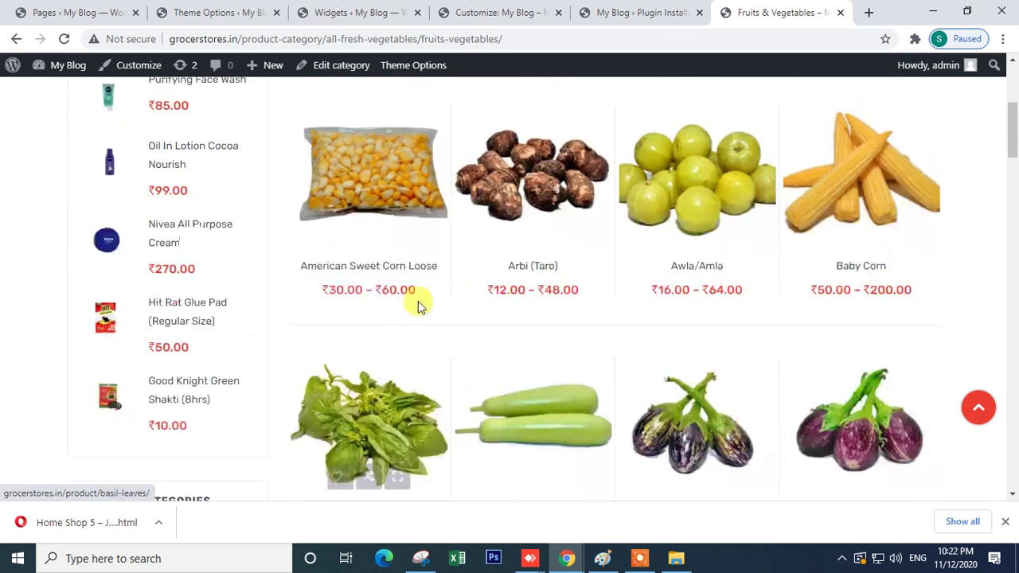
scroll(141, 234, "up", 4)
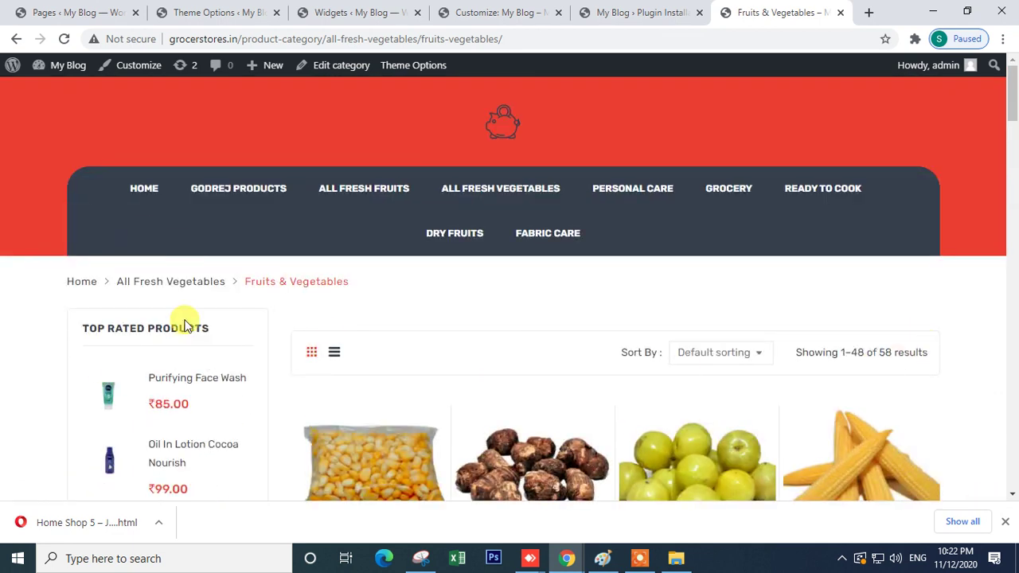
left_click(602, 11)
left_click(770, 14)
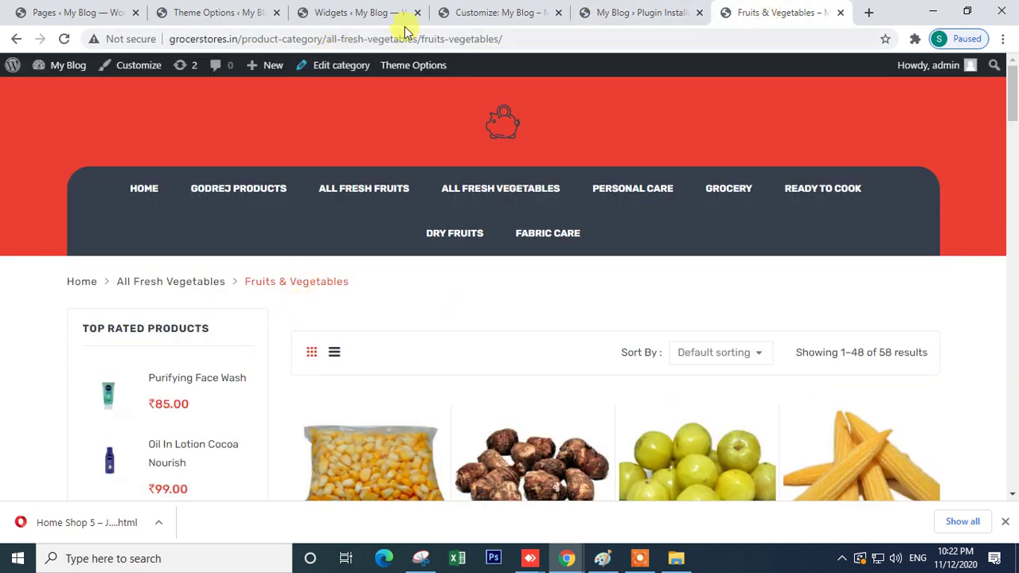
left_click(470, 13)
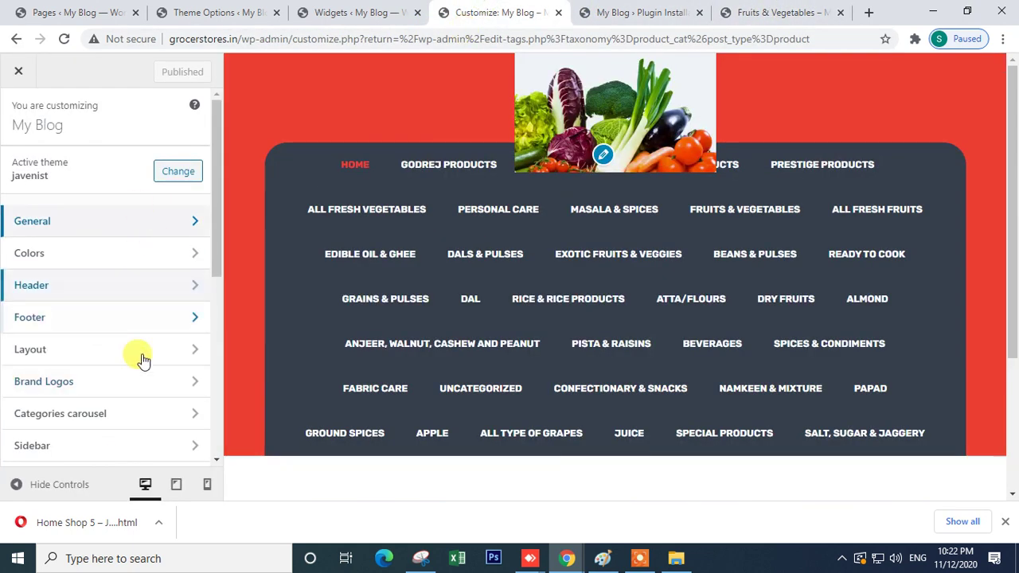
- Look over the Categories carousel and Homepage Settings customizer sections
scroll(130, 318, "down", 2)
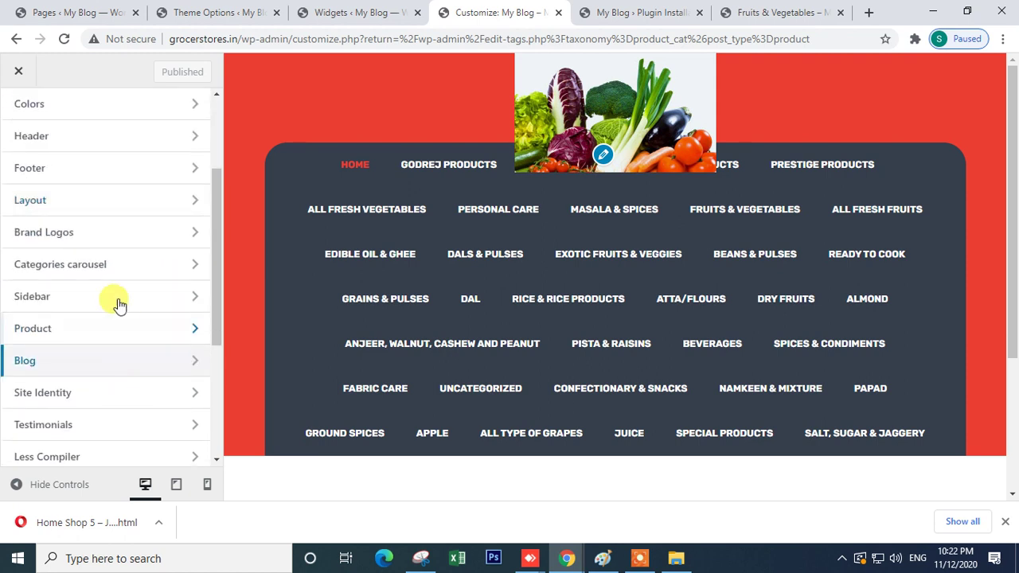
left_click(119, 272)
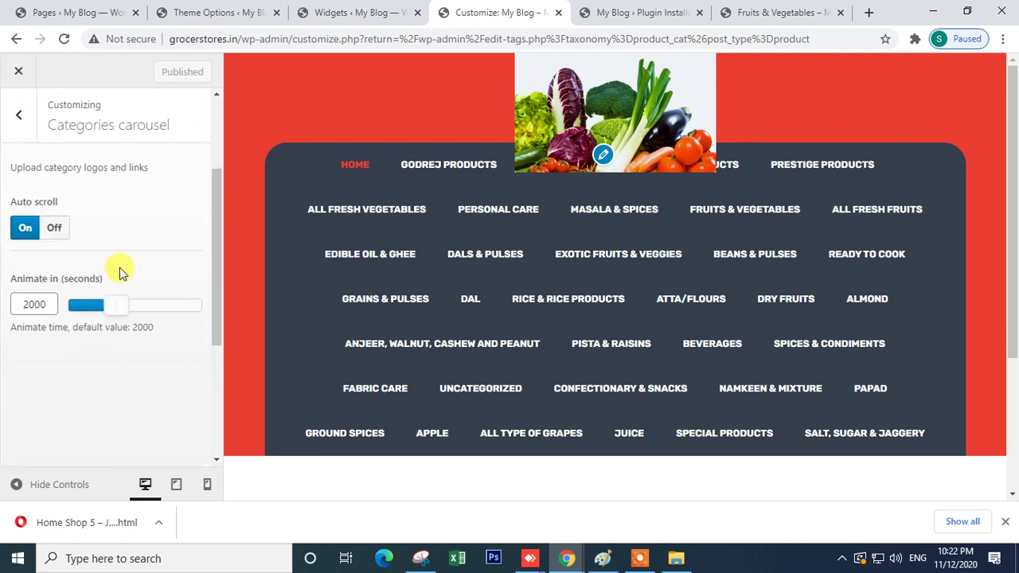
left_click(12, 114)
scroll(77, 364, "down", 3)
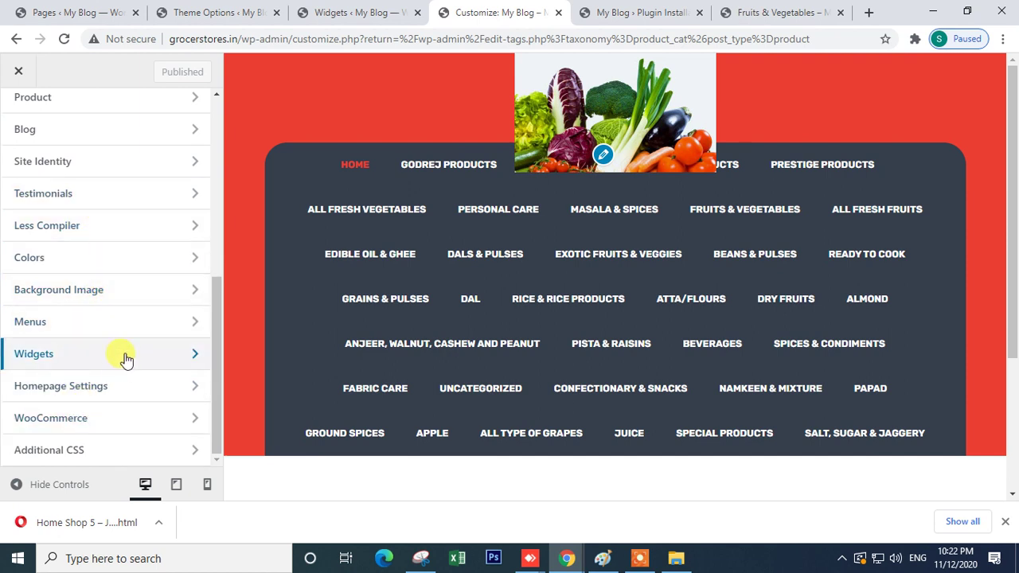
left_click(105, 386)
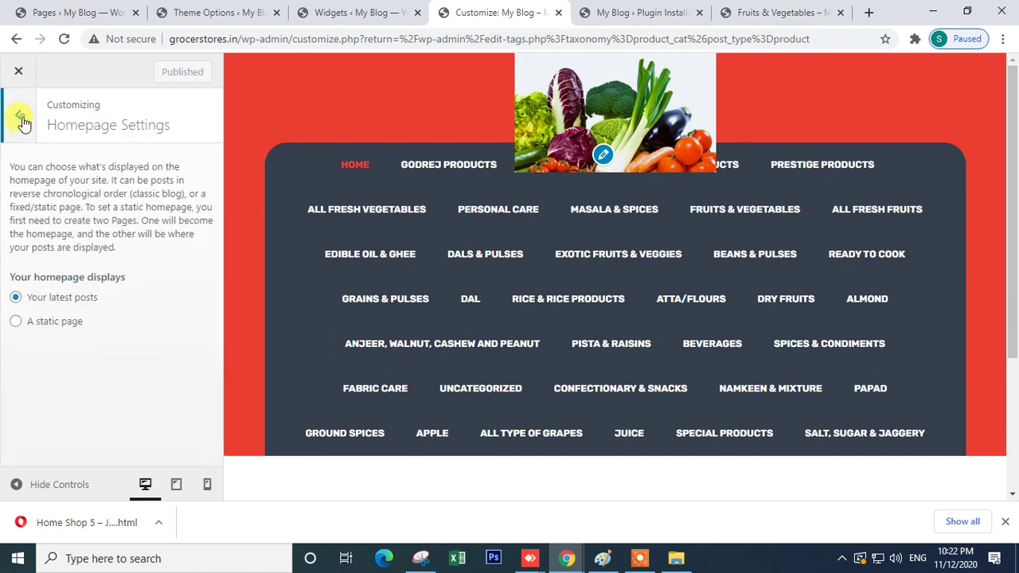
left_click(22, 119)
- Review the WooCommerce Store Notice and Product Images customizer settings
scroll(90, 370, "up", 3)
scroll(90, 370, "up", 2)
scroll(87, 353, "down", 4)
left_click(102, 422)
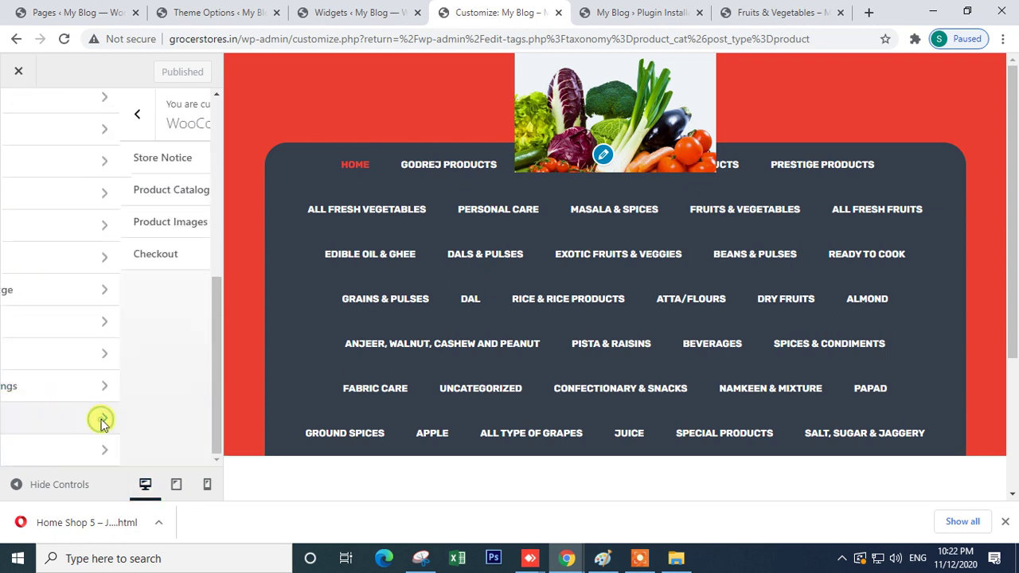
left_click(110, 162)
left_click(18, 131)
left_click(110, 210)
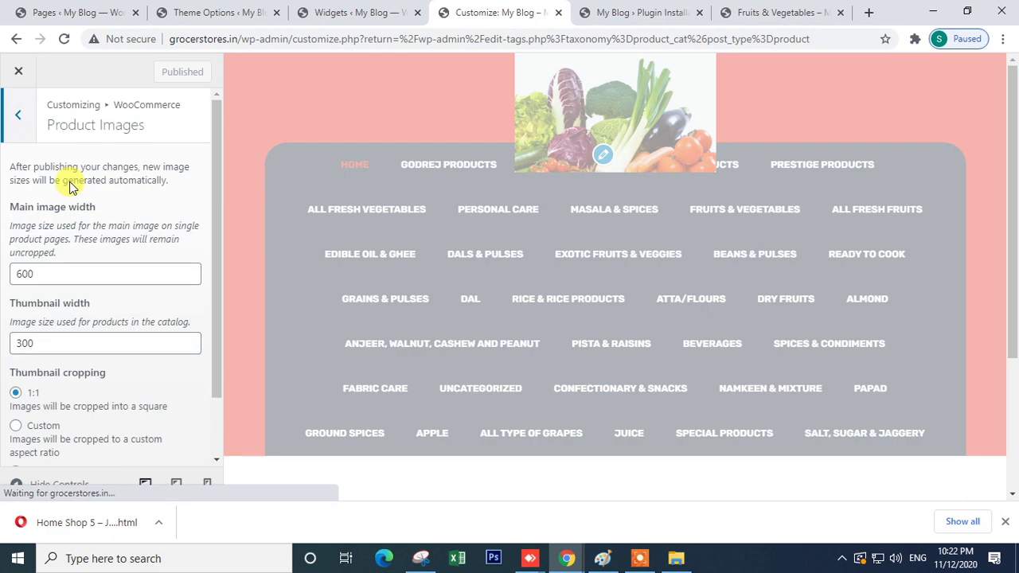
left_click(17, 113)
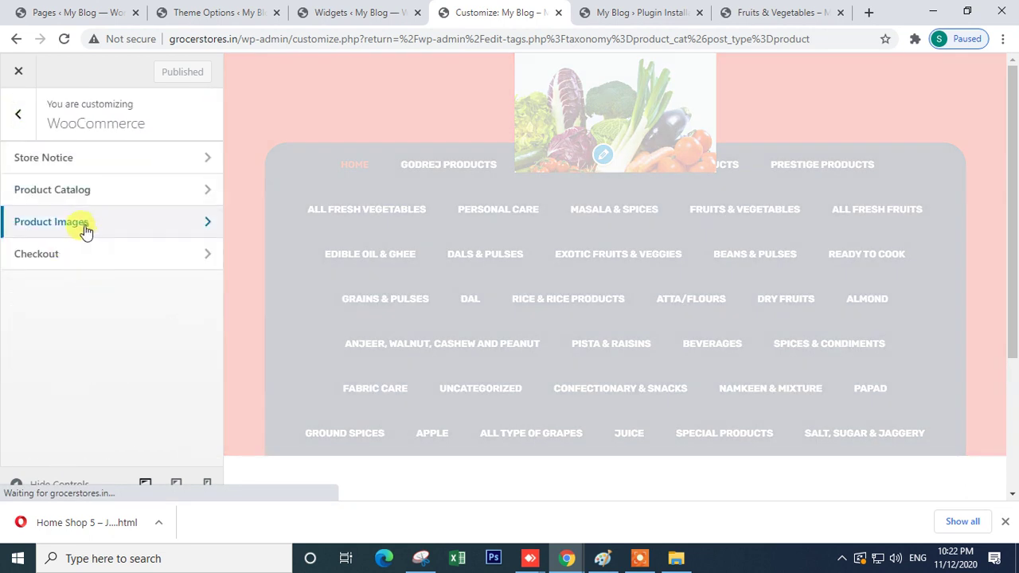
left_click(86, 226)
left_click(18, 116)
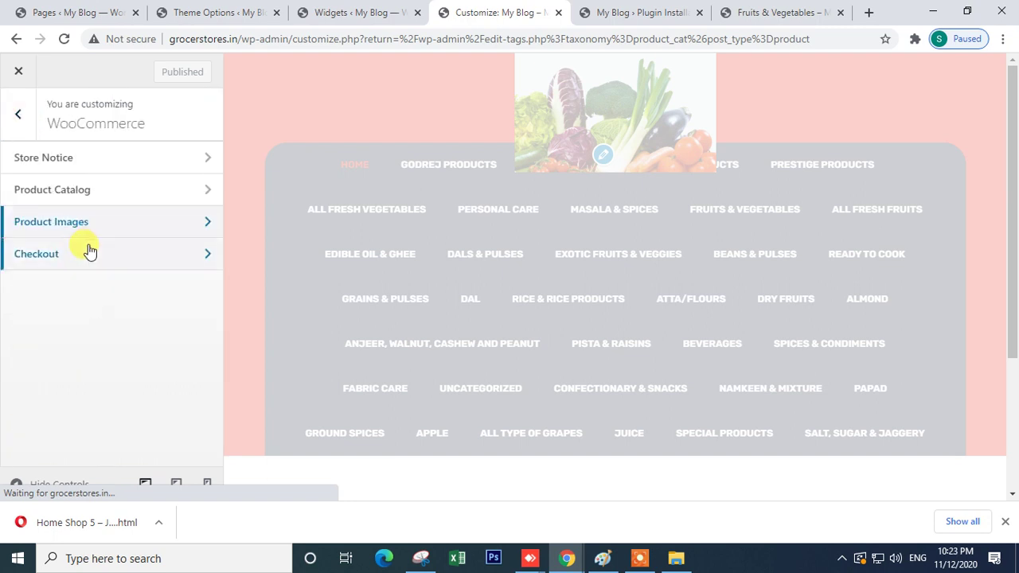
left_click(16, 114)
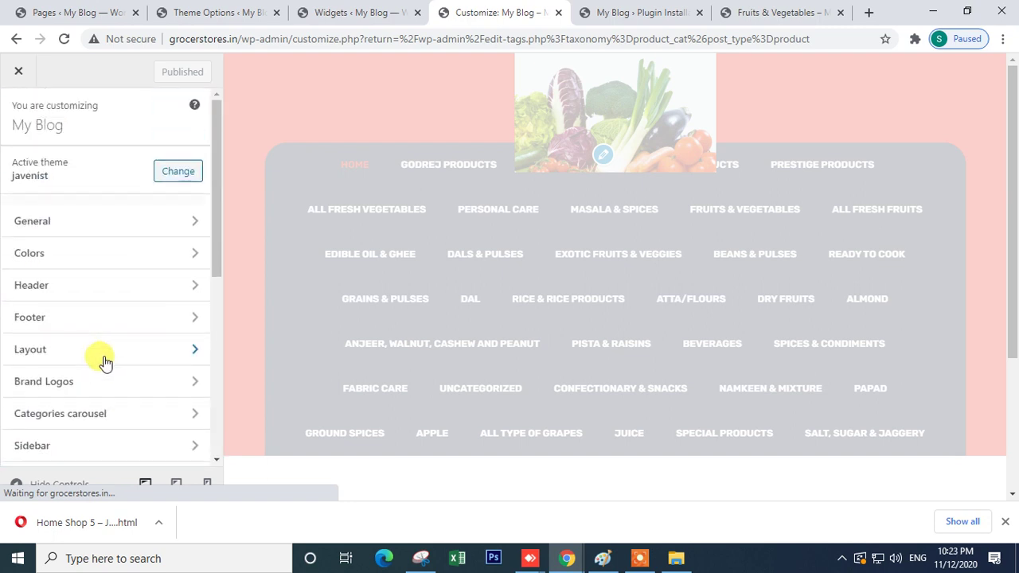
- Inspect the Layout customizer section
left_click(91, 355)
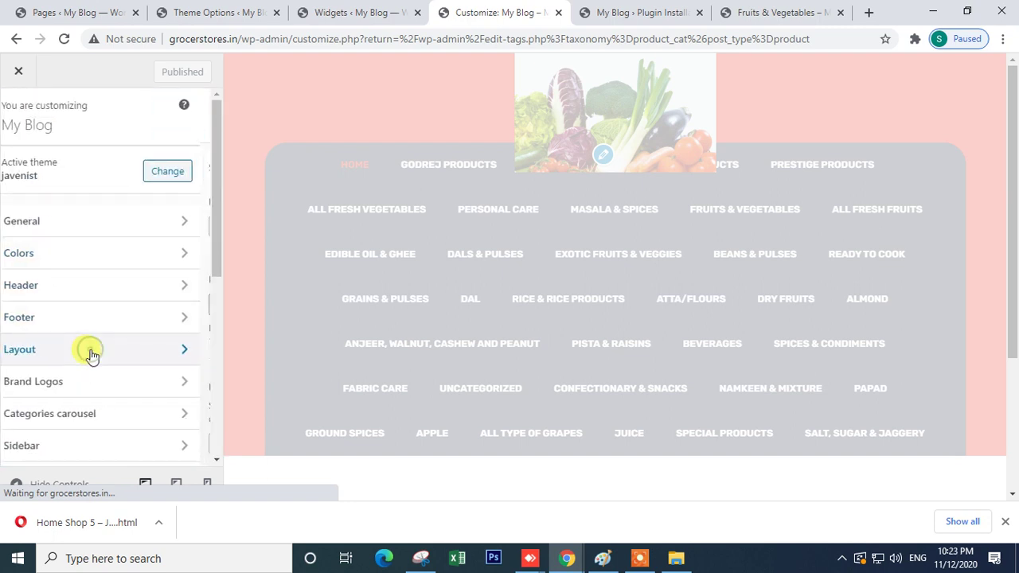
scroll(148, 342, "down", 2)
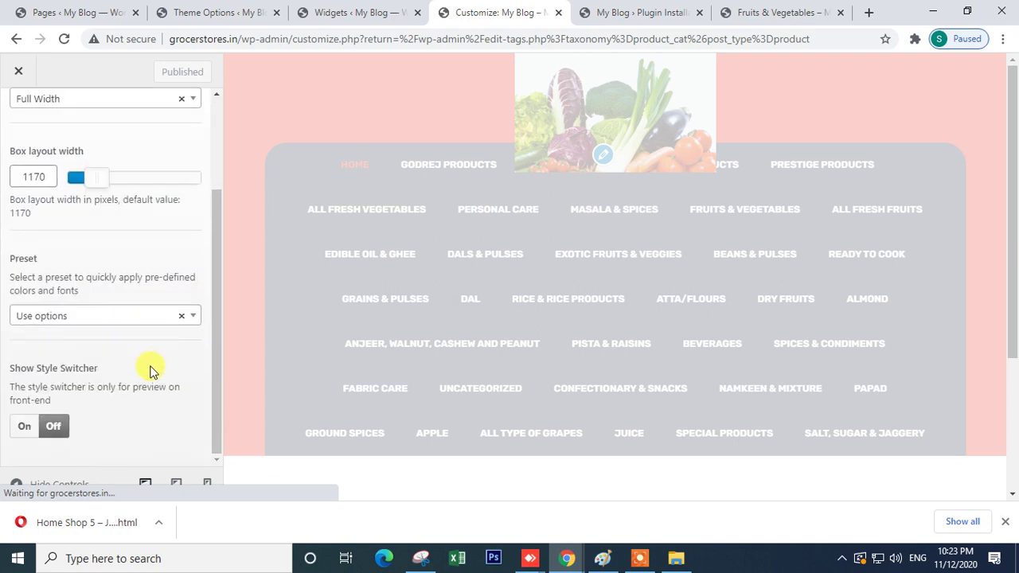
scroll(143, 358, "up", 2)
left_click(20, 121)
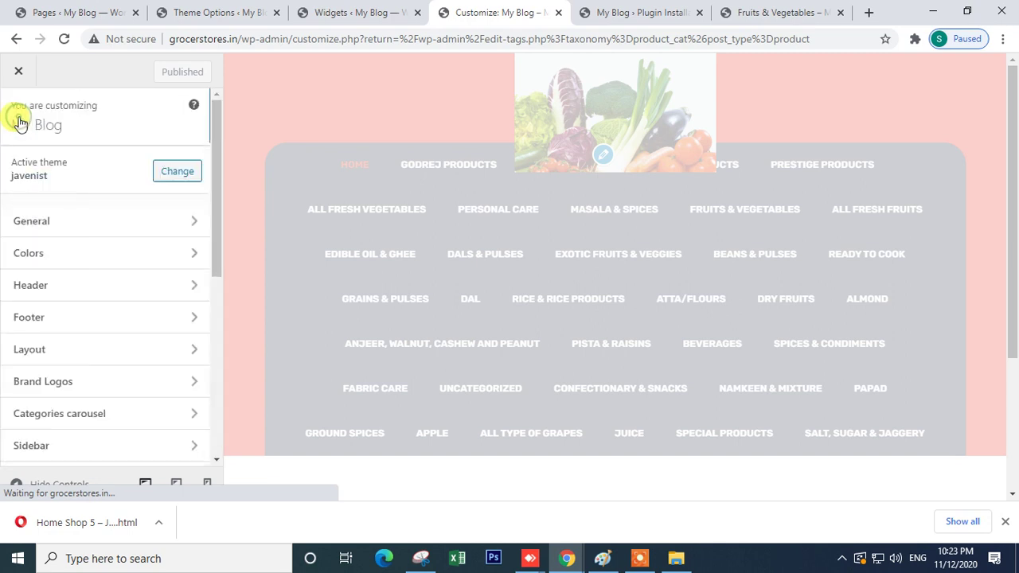
- Check Brand Logos and Site Identity, then return to the WP Logo Showcase plugin details
scroll(136, 412, "down", 2)
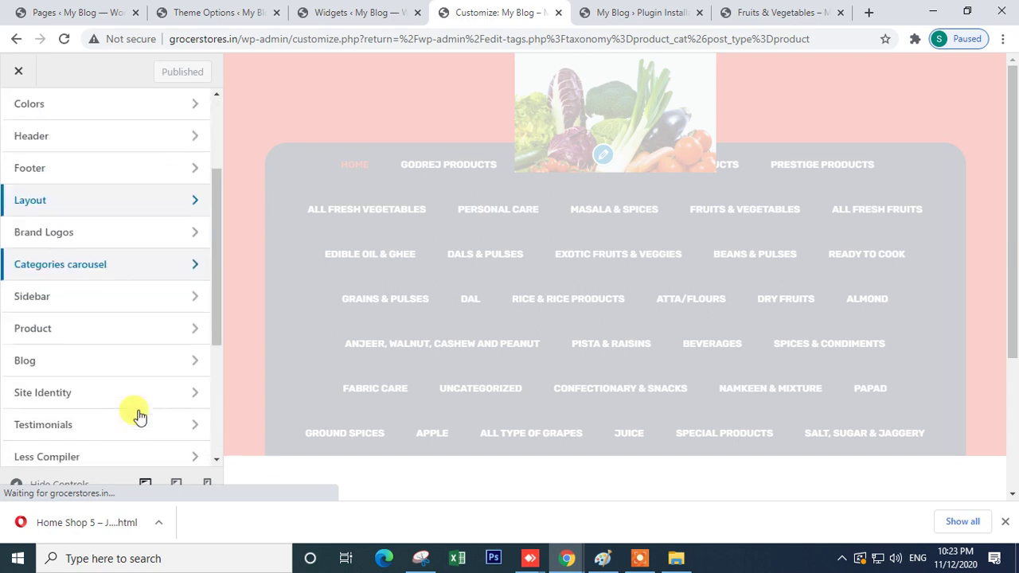
left_click(99, 244)
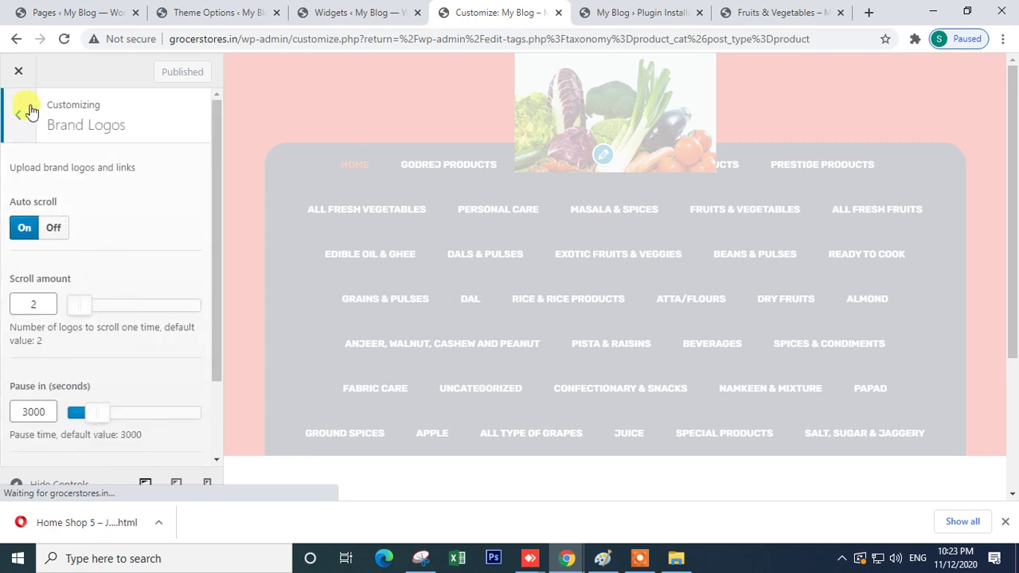
scroll(134, 391, "down", 3)
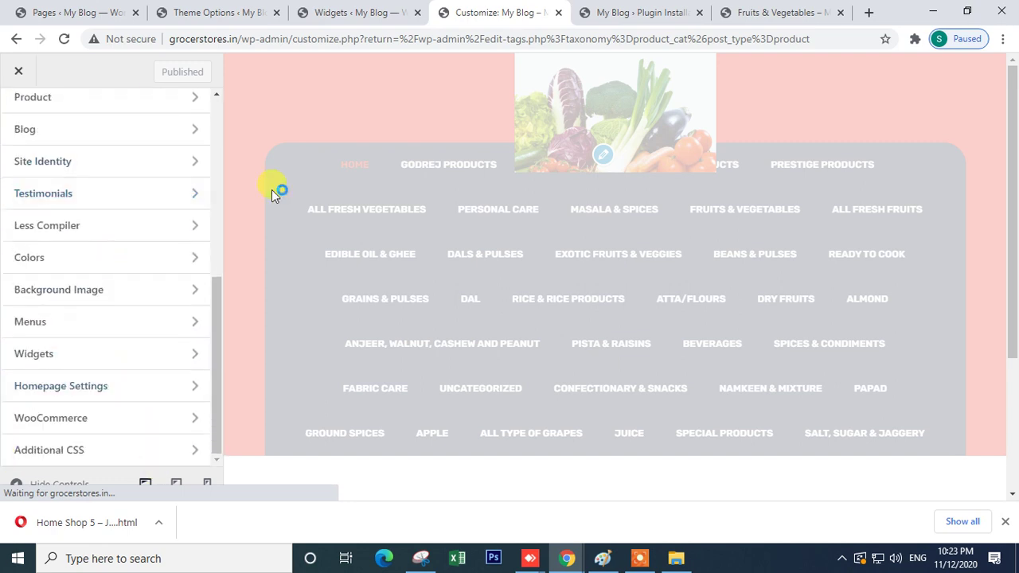
left_click(115, 162)
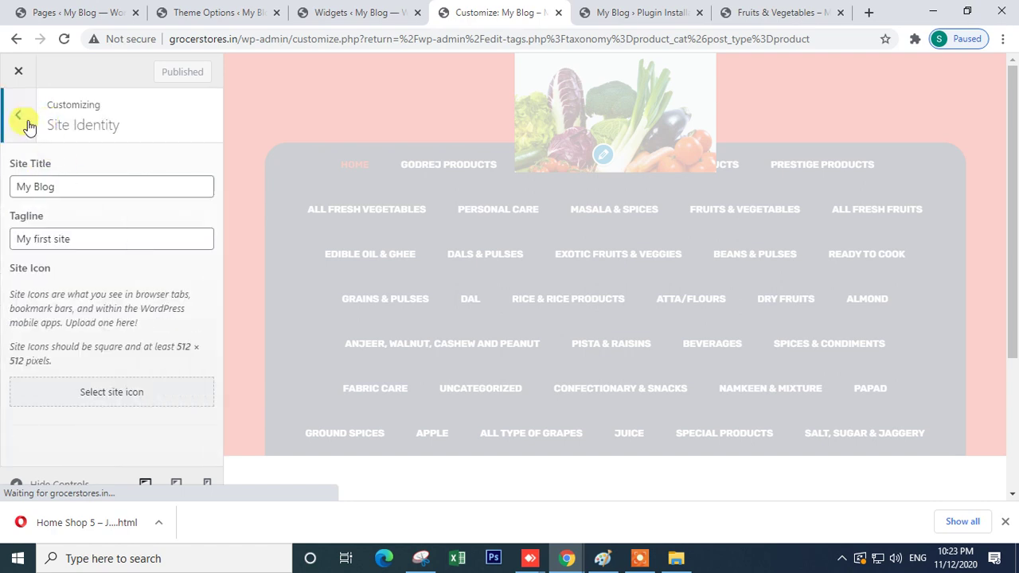
left_click(26, 127)
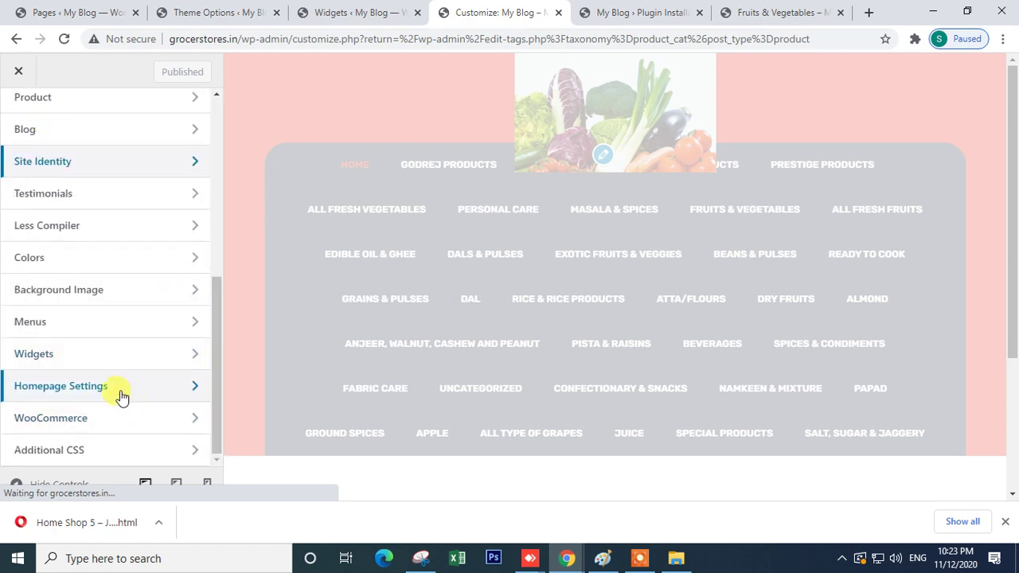
scroll(87, 245, "up", 1)
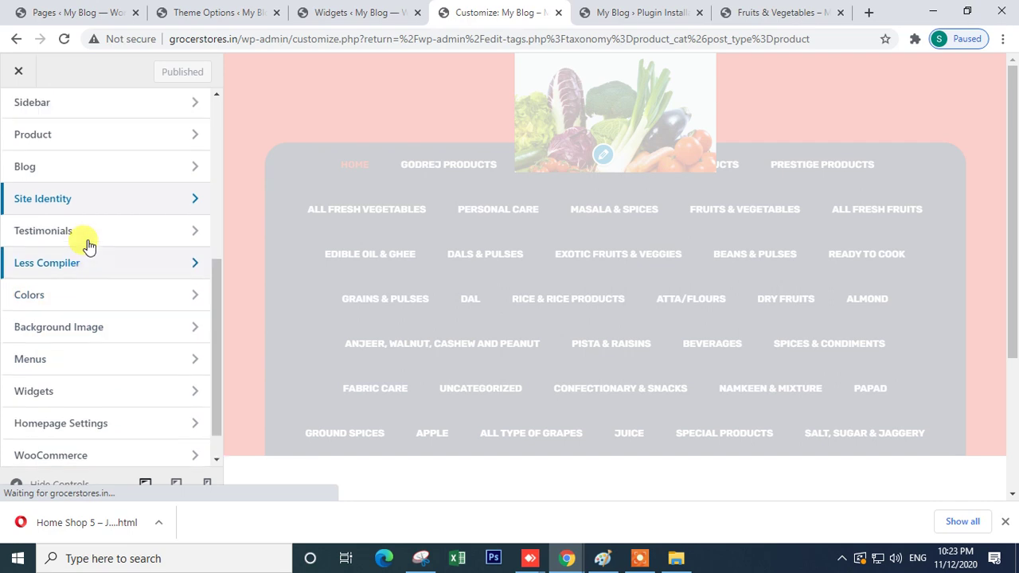
scroll(86, 243, "up", 5)
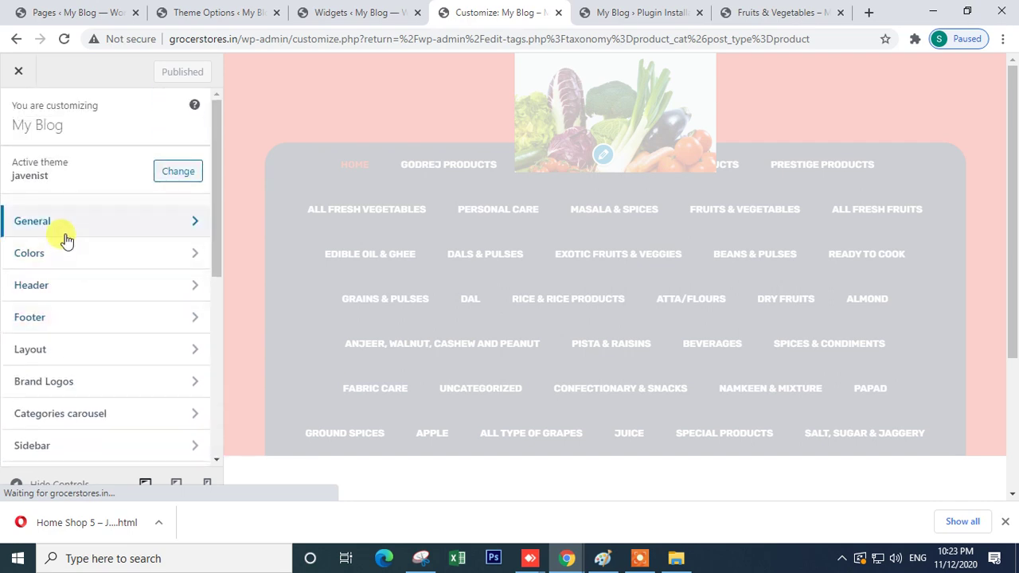
left_click(360, 12)
left_click(227, 12)
- Look over the shop product background settings in the theme's Product options
left_click(645, 11)
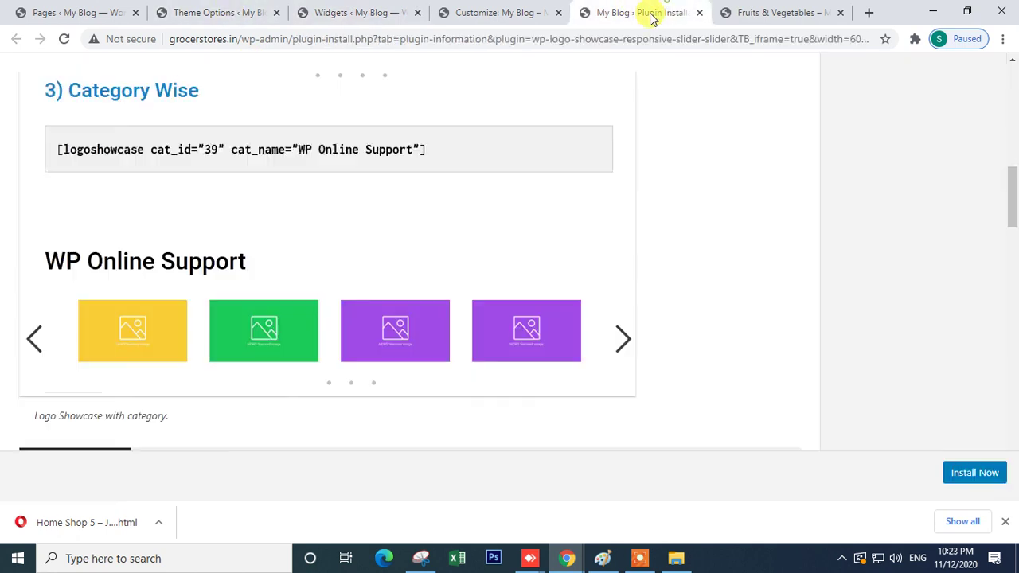
left_click(752, 11)
left_click(218, 6)
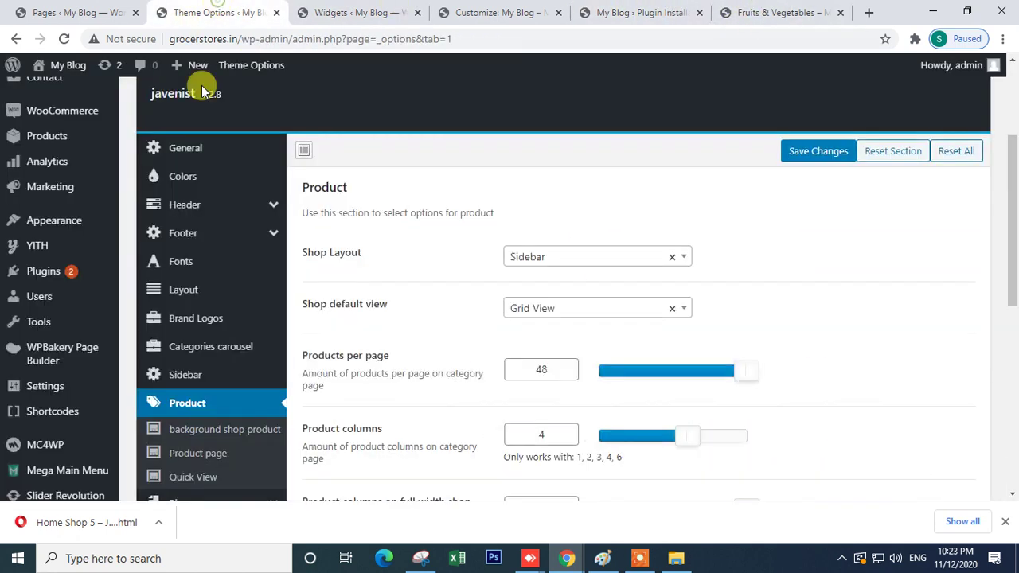
scroll(340, 357, "down", 2)
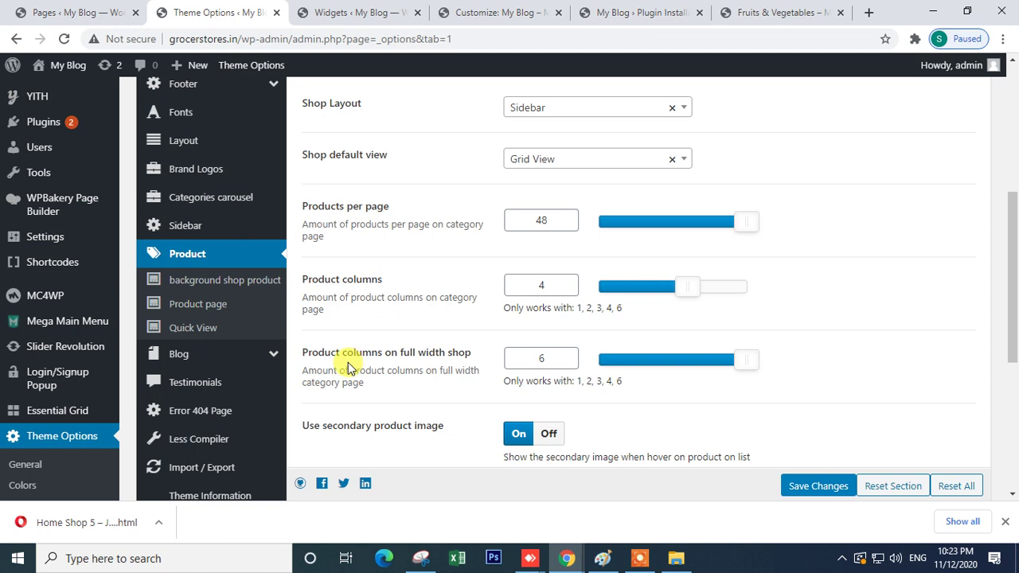
left_click(229, 285)
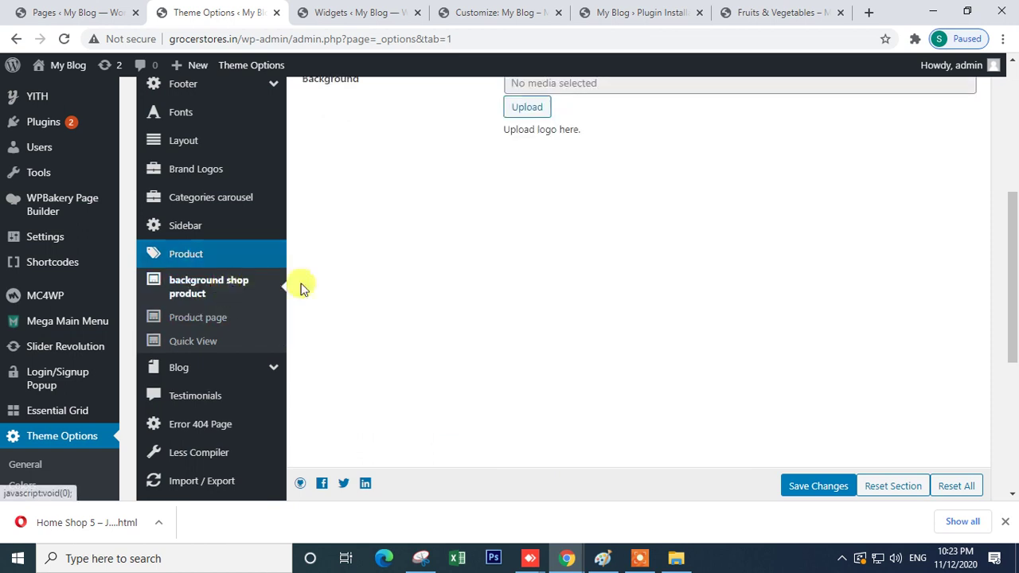
scroll(625, 289, "up", 5)
scroll(596, 302, "down", 5)
- Review the Product page and Quick View settings, then view the Fruits & Vegetables category page
left_click(195, 202)
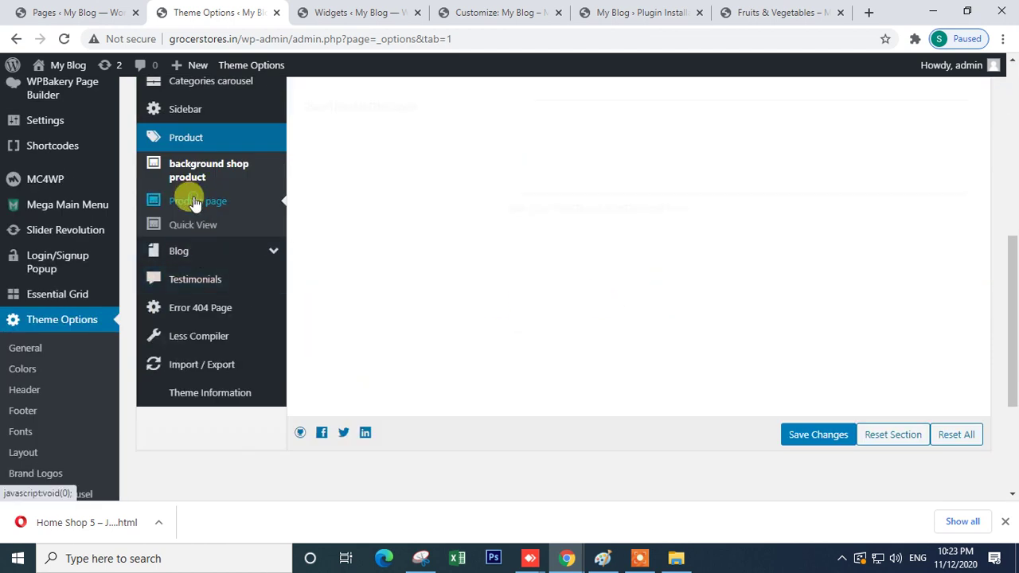
scroll(443, 273, "up", 5)
scroll(443, 273, "down", 6)
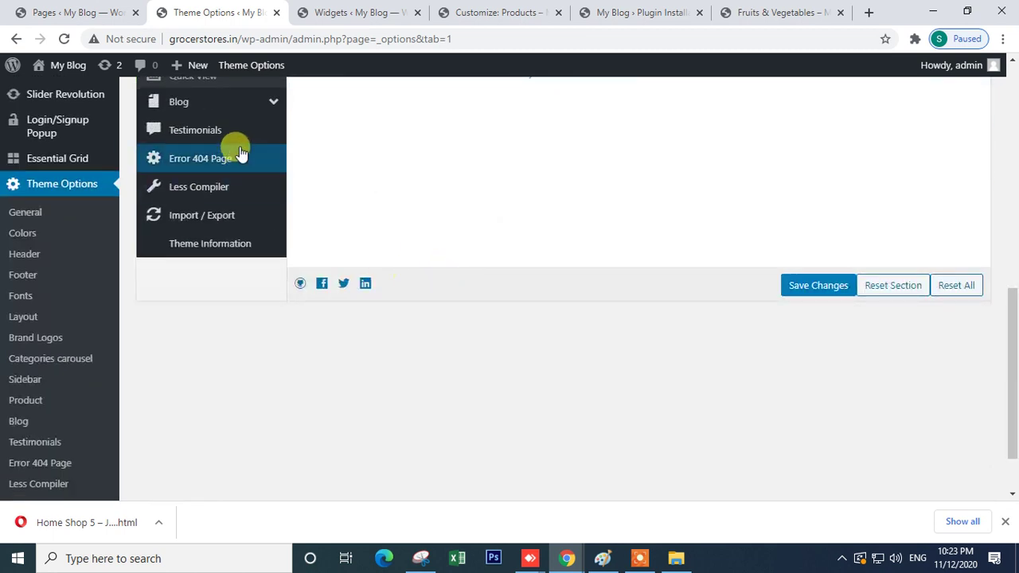
scroll(255, 191, "up", 4)
left_click(211, 374)
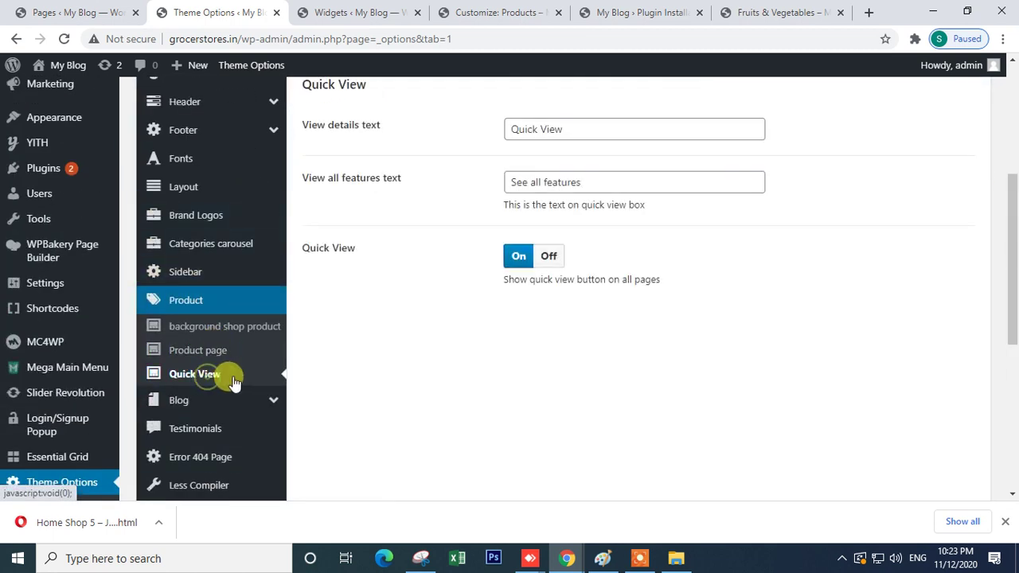
scroll(478, 318, "up", 5)
left_click(739, 9)
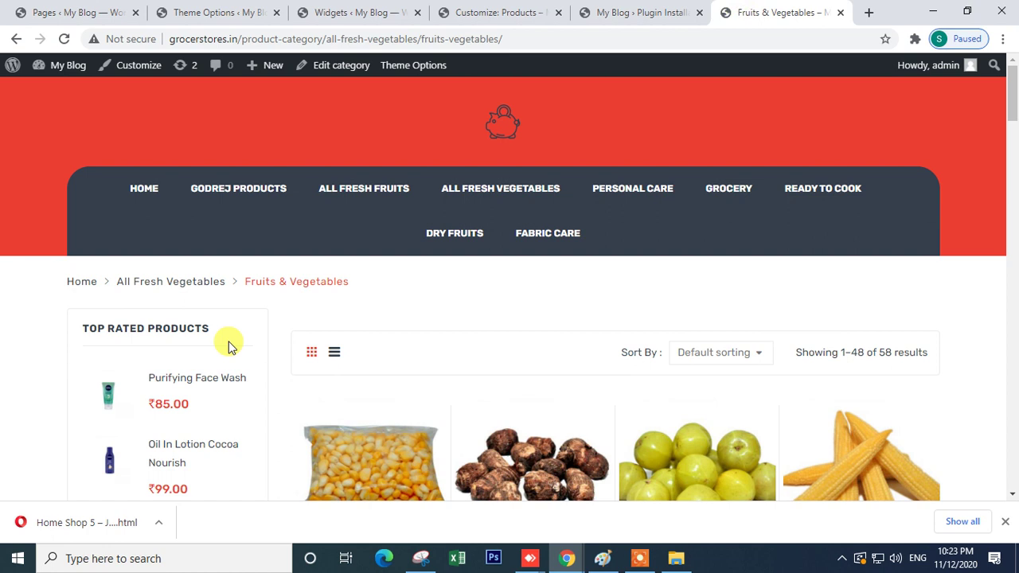
- Inspect the Fruits & Vegetables page's Top Rated Products and category widgets, then return to the Customizer
scroll(229, 344, "down", 4)
scroll(178, 338, "up", 2)
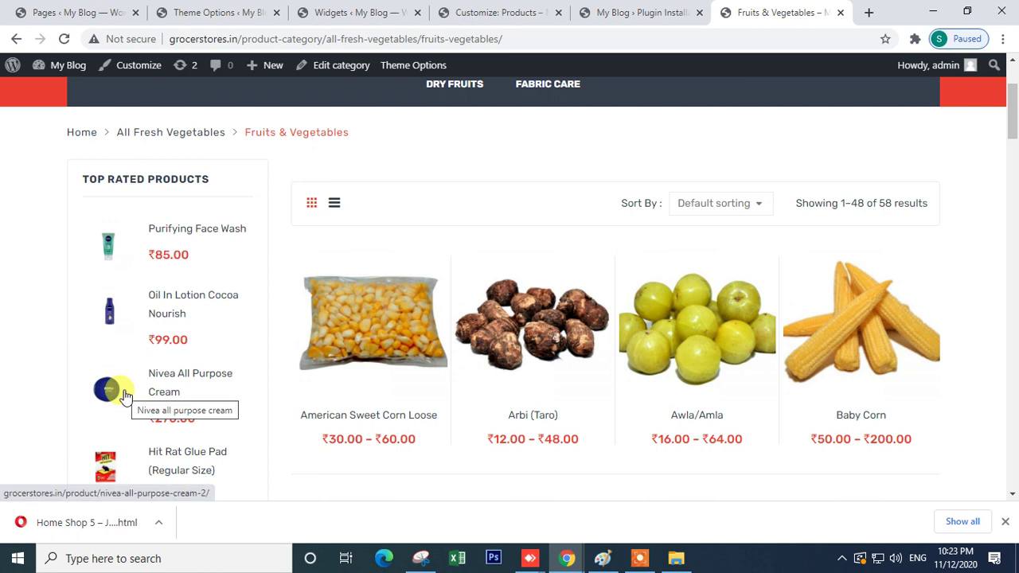
scroll(125, 395, "down", 7)
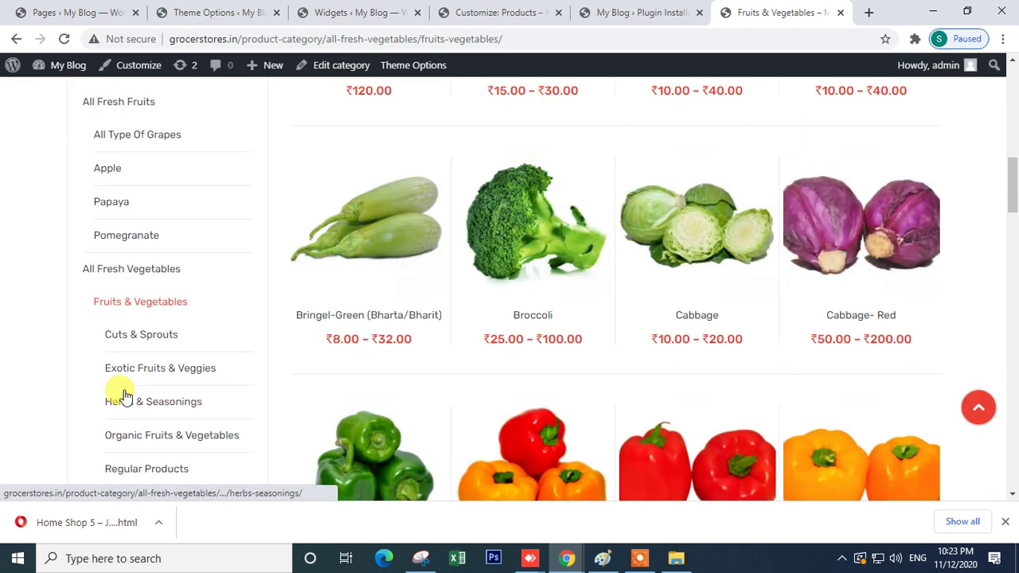
scroll(125, 396, "down", 4)
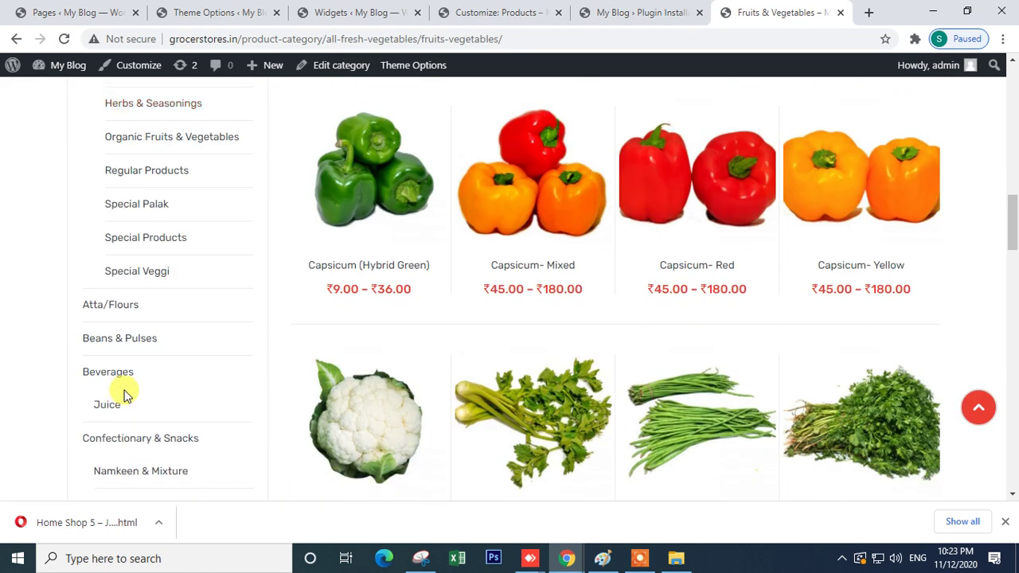
scroll(125, 395, "down", 15)
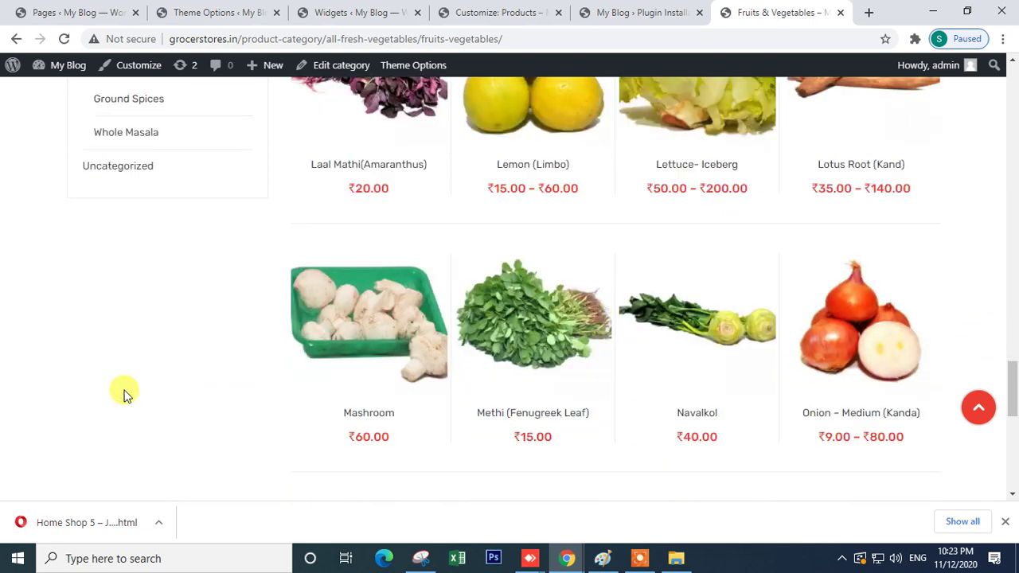
scroll(125, 396, "up", 6)
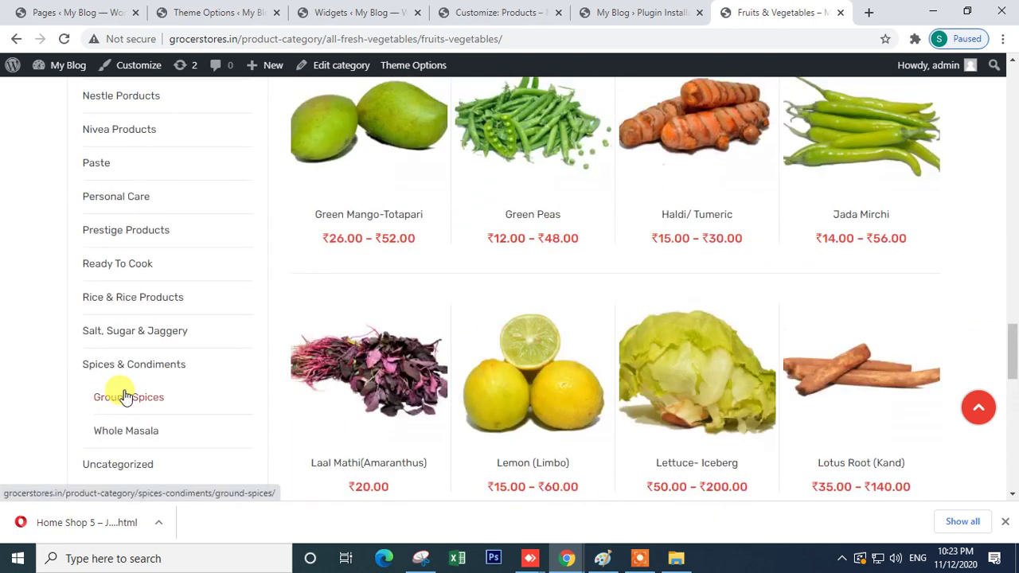
scroll(125, 396, "up", 4)
scroll(125, 395, "up", 3)
left_click(478, 12)
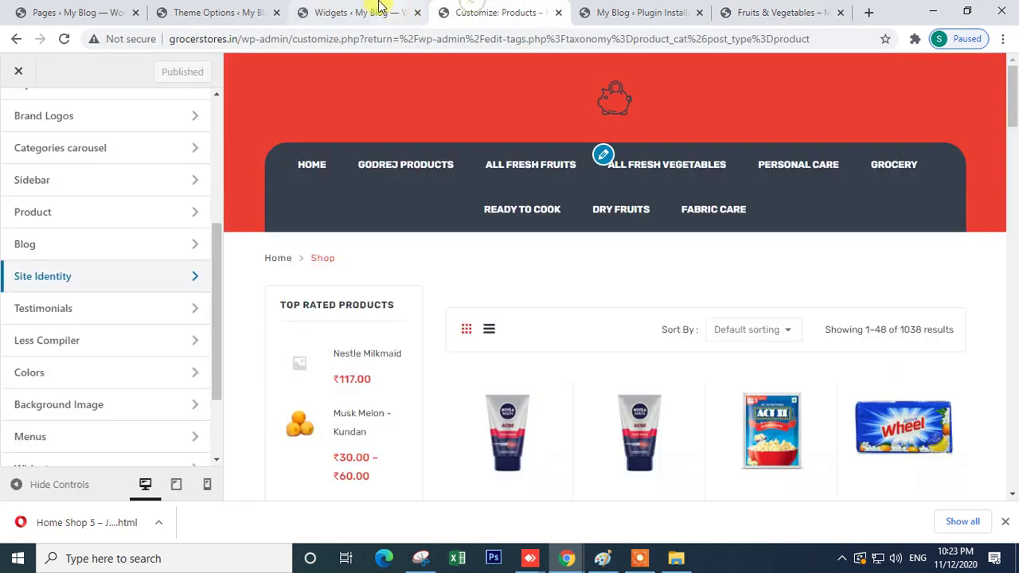
left_click(363, 10)
- In the Blog section of Theme Options, set Blog Layout to No Sidebar and save
left_click(239, 13)
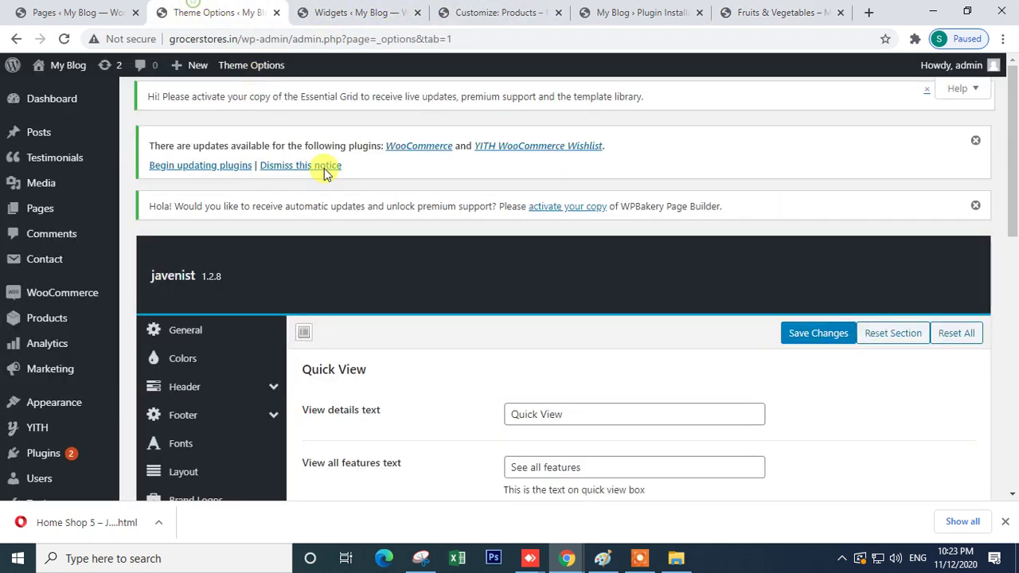
scroll(398, 348, "down", 2)
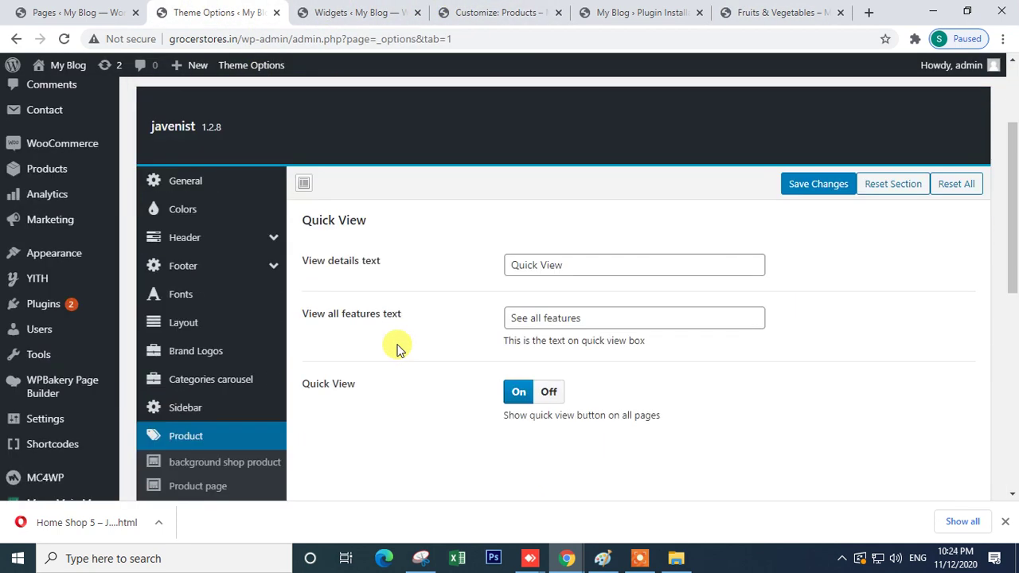
scroll(251, 450, "down", 3)
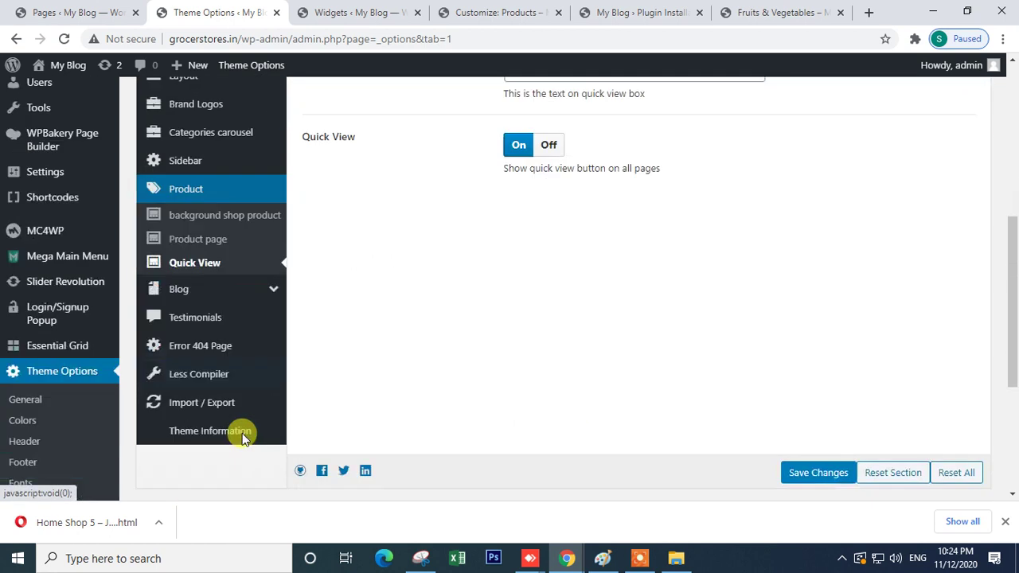
scroll(242, 433, "down", 1)
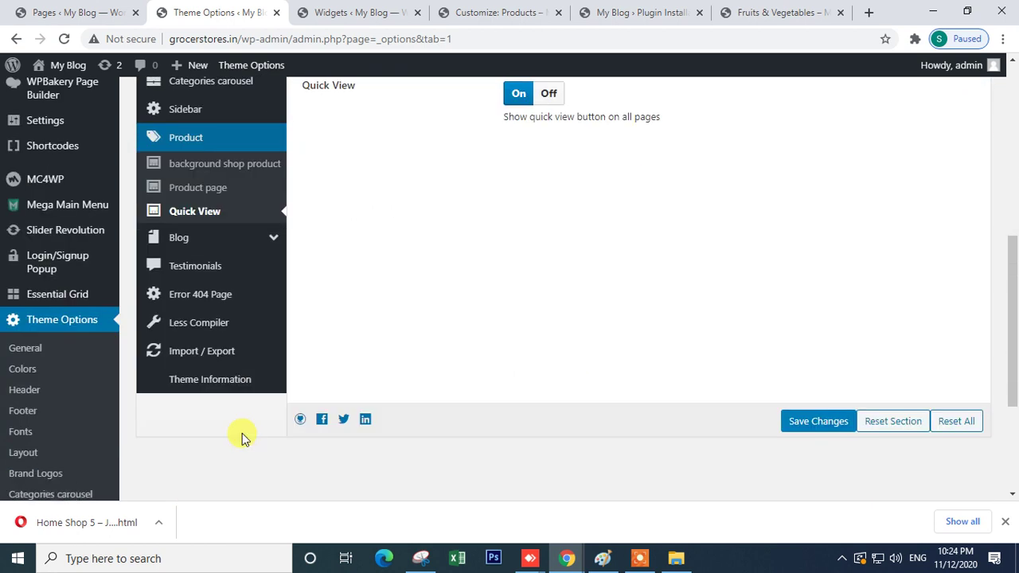
left_click(197, 241)
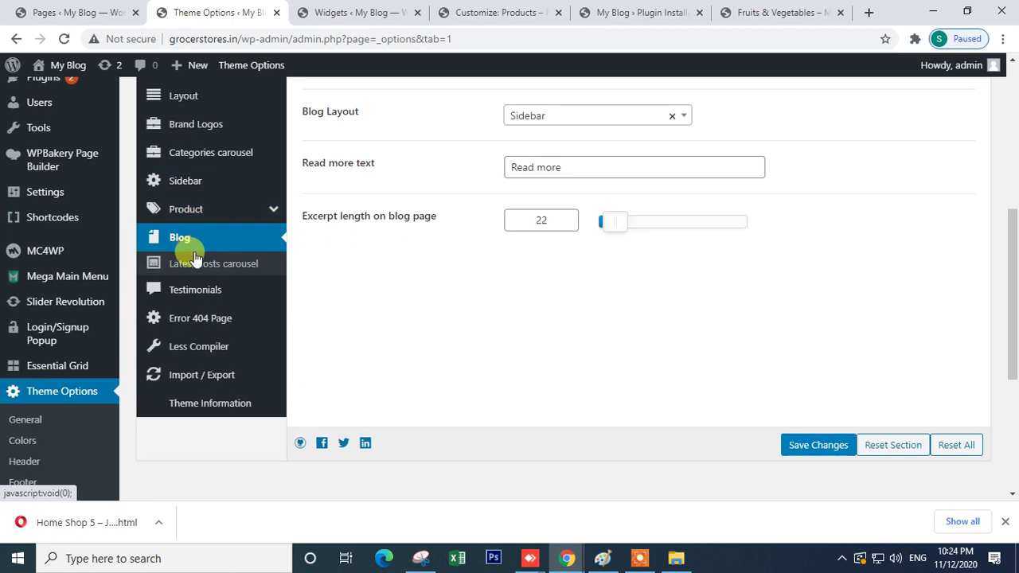
scroll(499, 332, "up", 2)
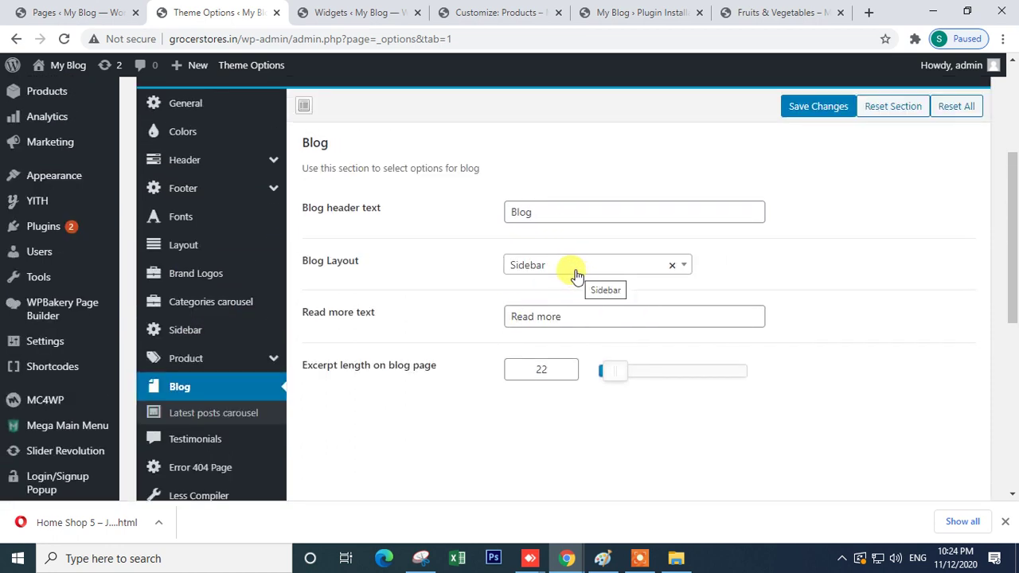
left_click(576, 274)
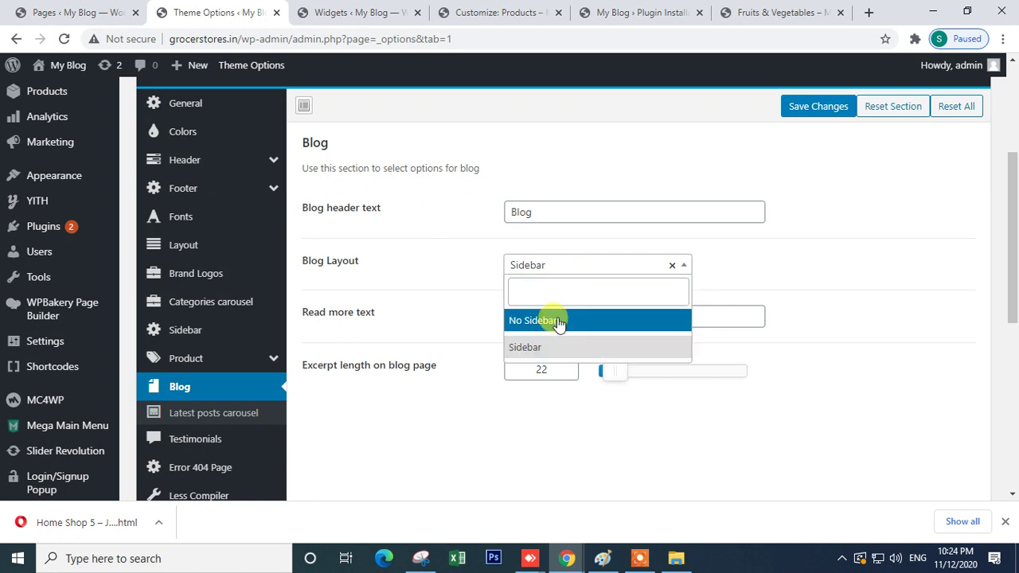
left_click(560, 321)
scroll(591, 279, "up", 5)
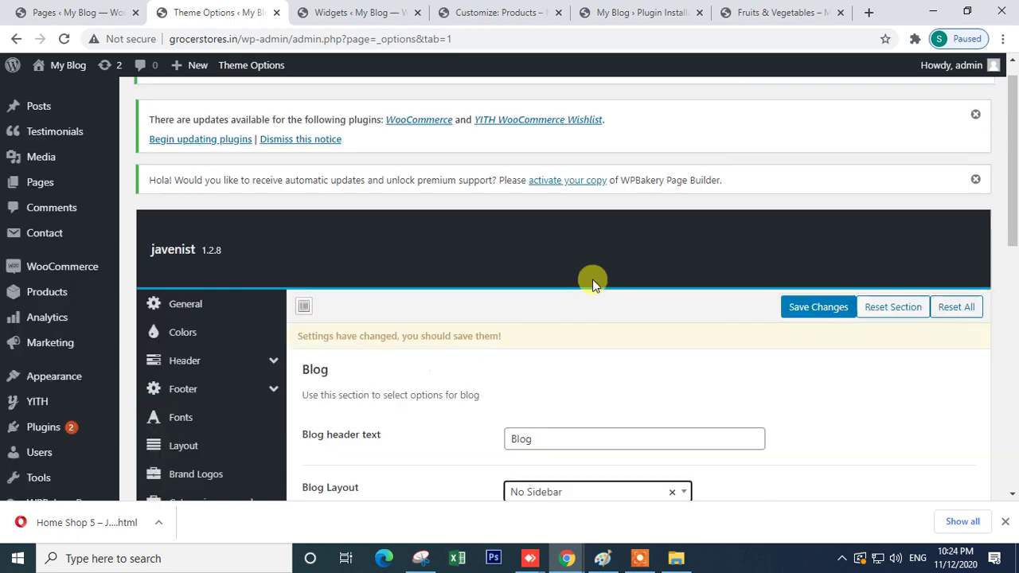
left_click(804, 334)
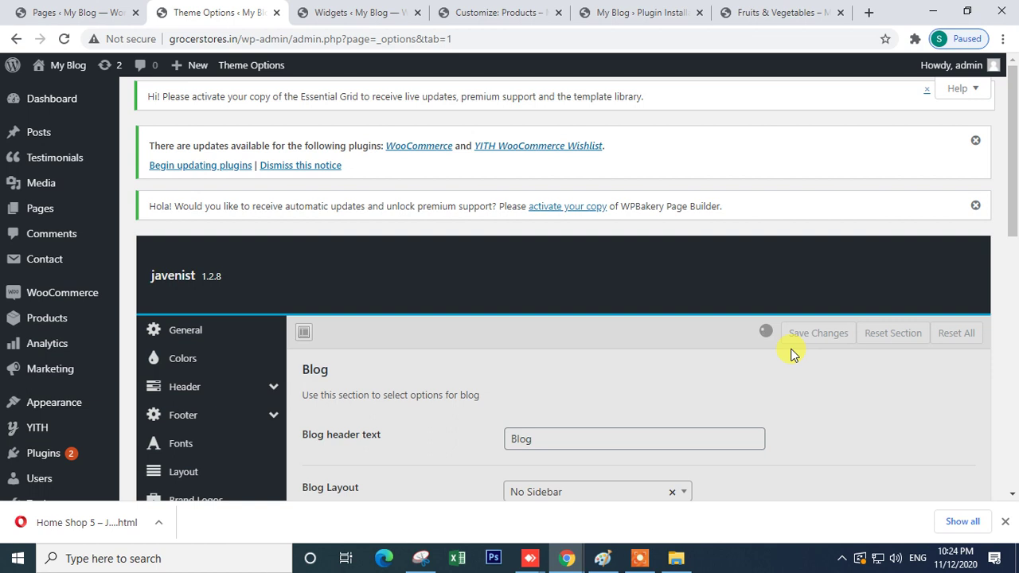
scroll(790, 354, "down", 2)
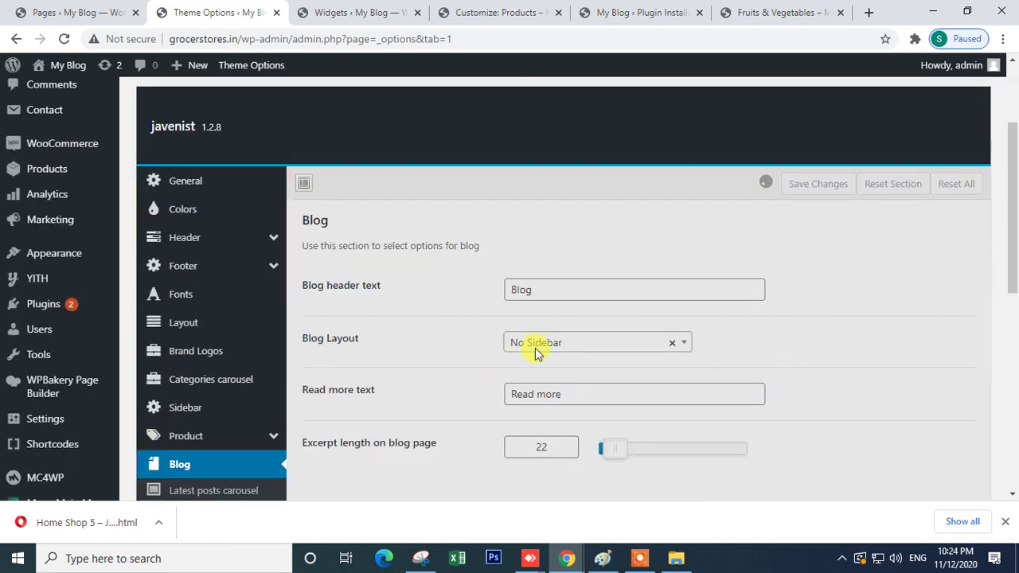
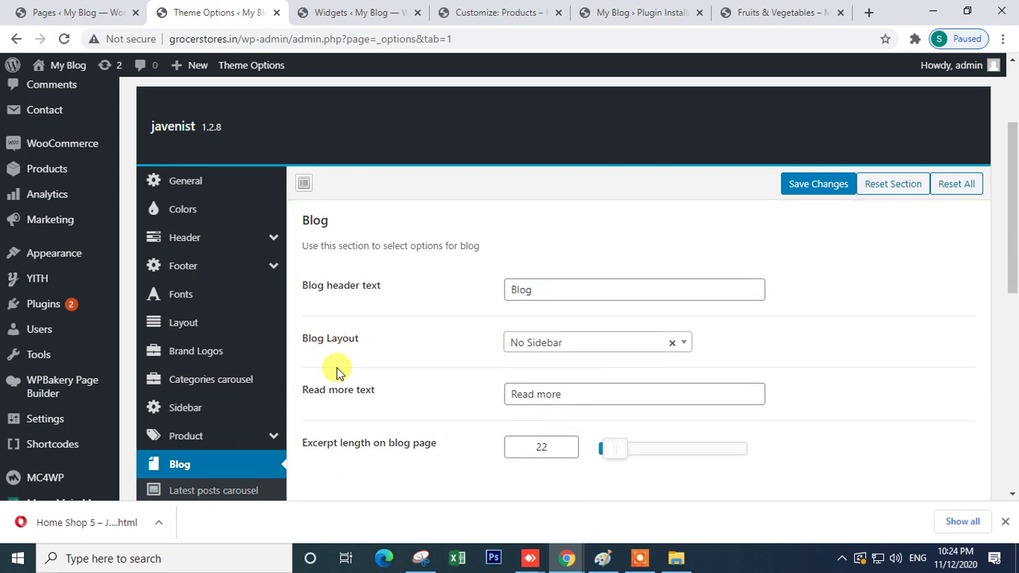
- Set the blog layout to Sidebar in Theme Options and save it
left_click(557, 358)
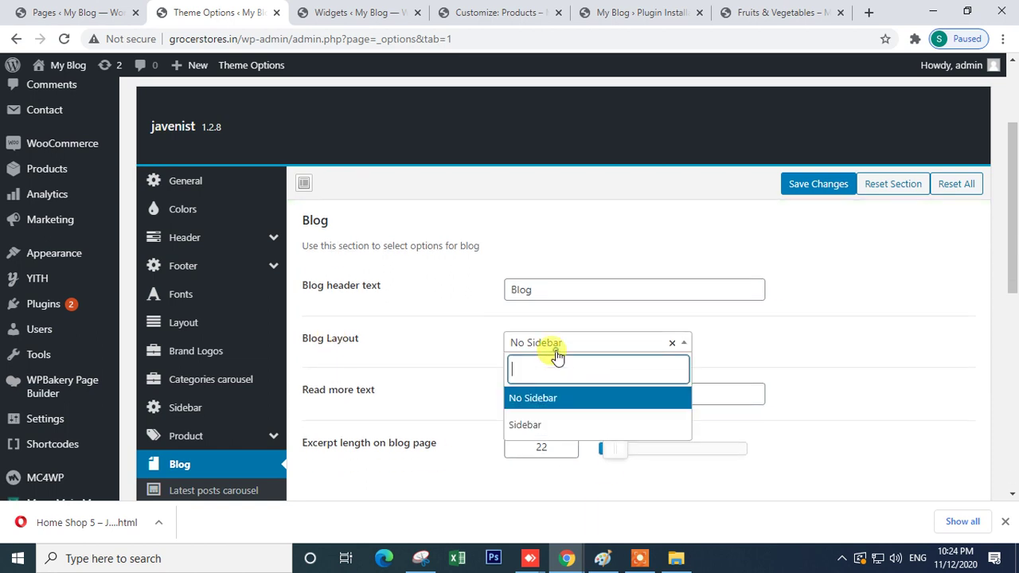
left_click(541, 422)
left_click(802, 159)
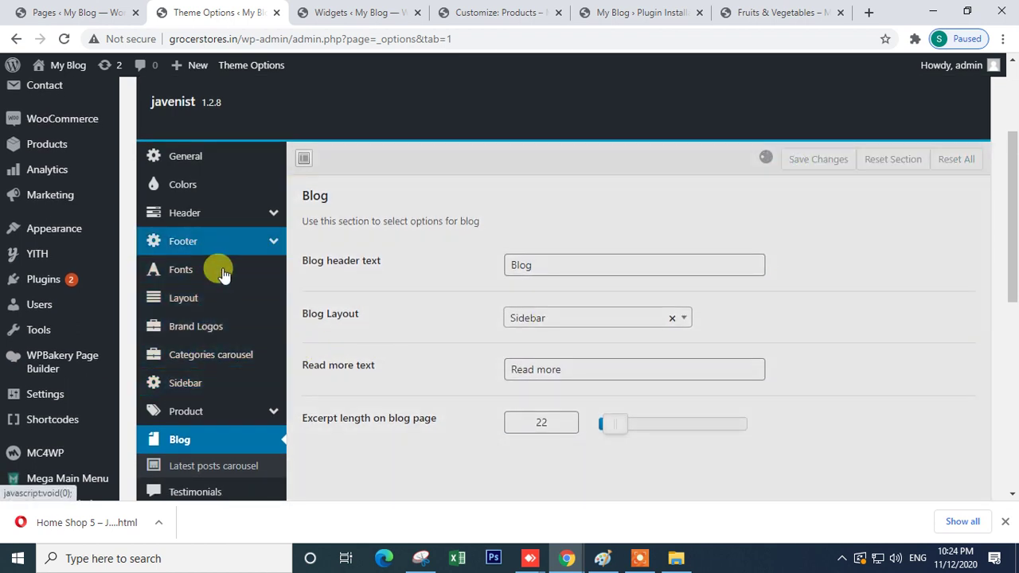
- In the Product options, set Shop Layout to Full Width and keep Grid View as default
scroll(230, 387, "down", 3)
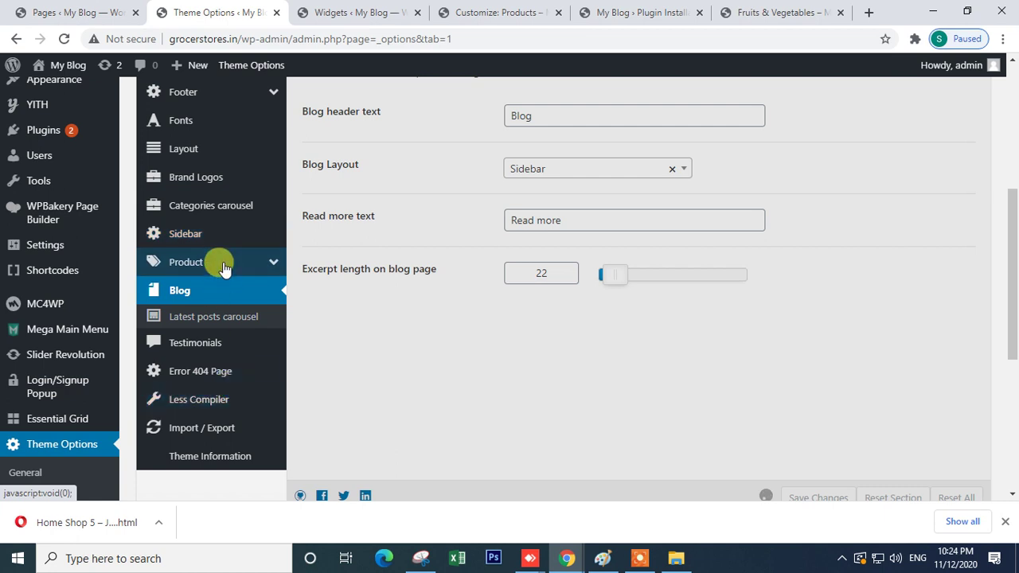
left_click(220, 264)
left_click(214, 321)
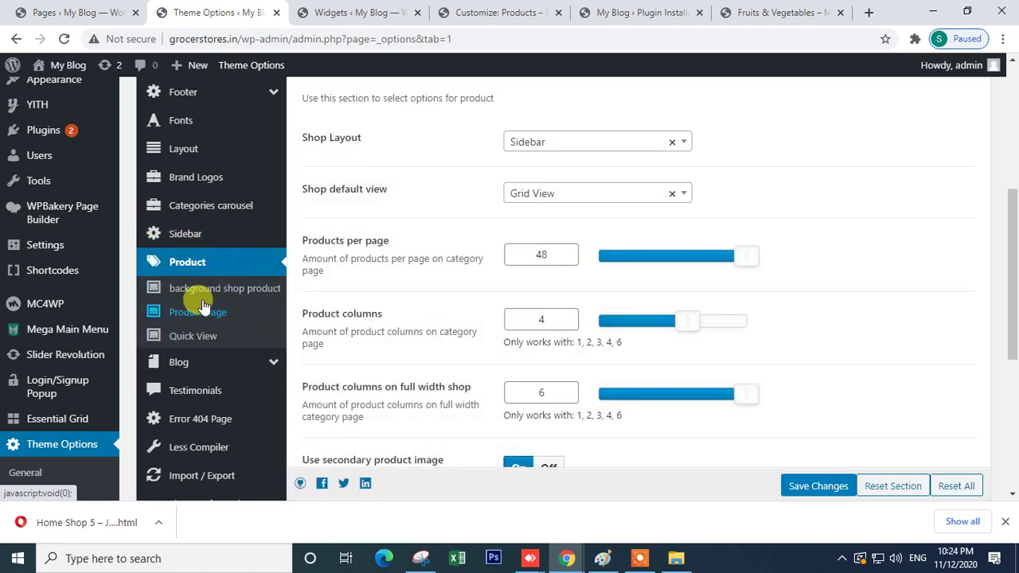
left_click(229, 293)
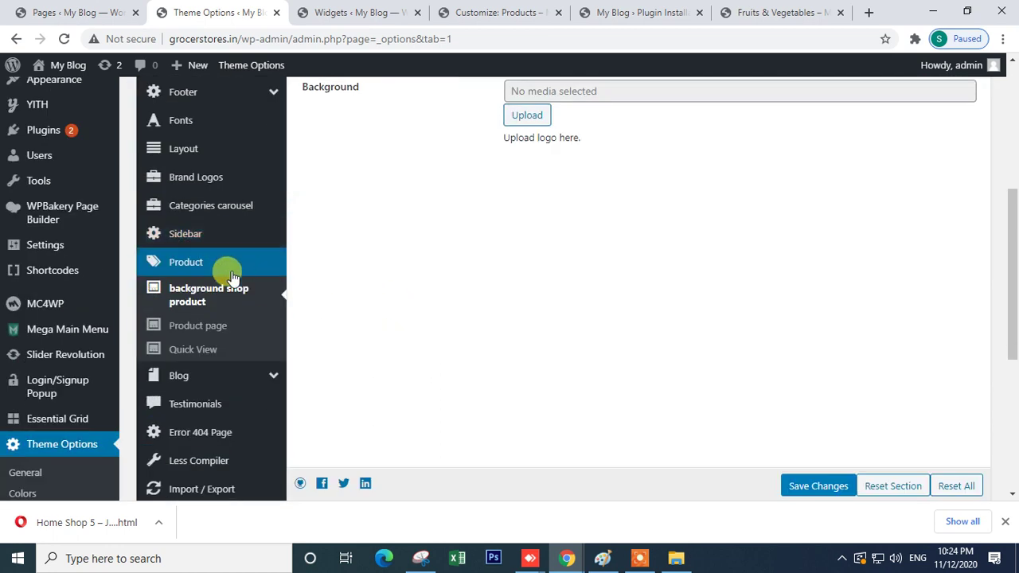
left_click(193, 265)
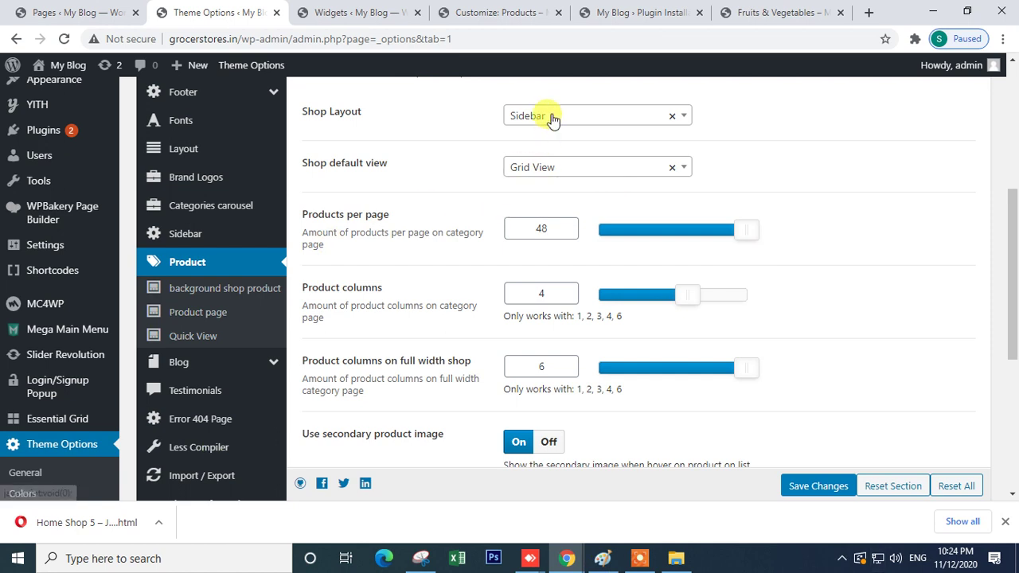
left_click(551, 117)
scroll(549, 199, "down", 2)
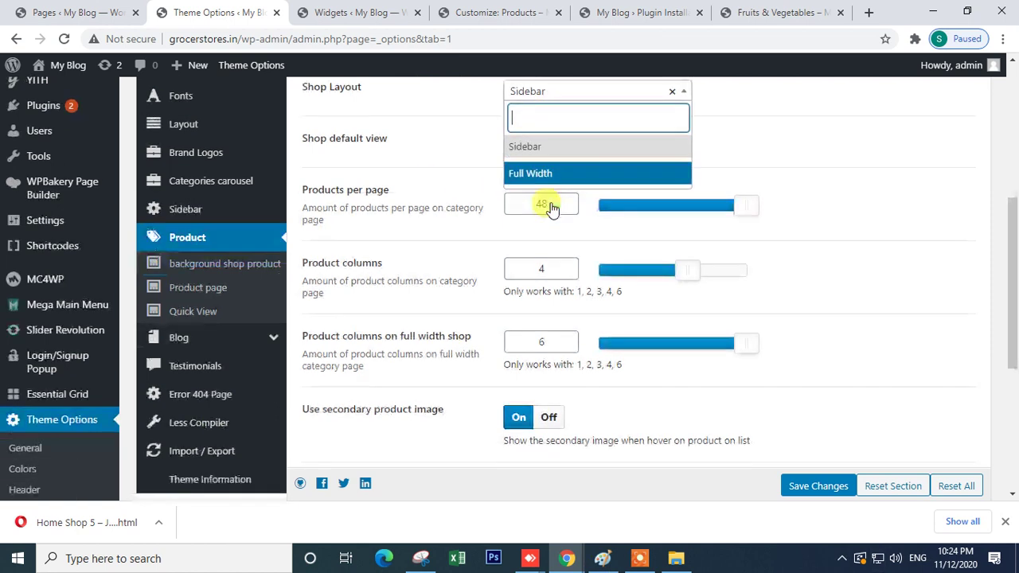
scroll(550, 199, "up", 2)
scroll(506, 203, "up", 2)
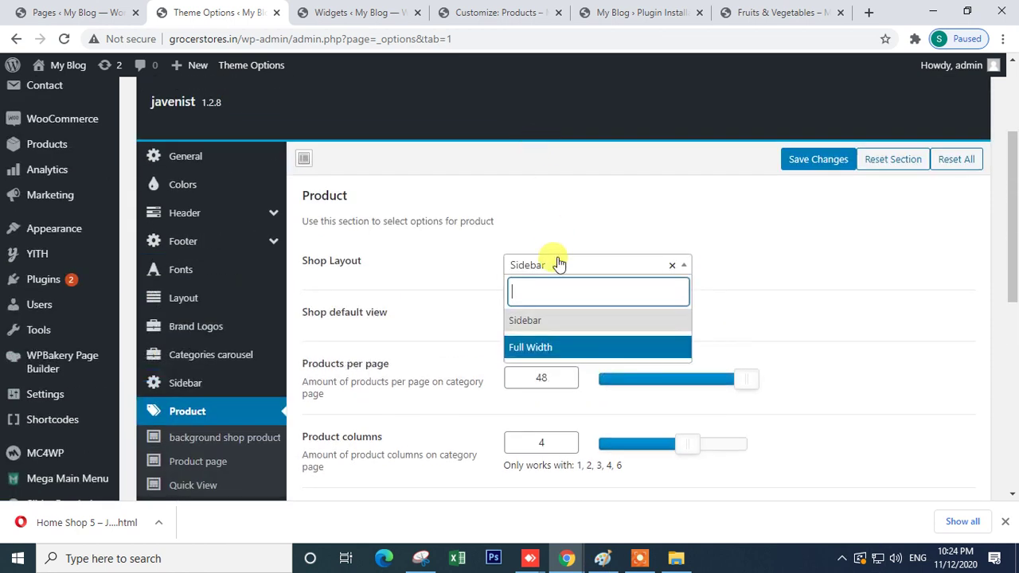
left_click(548, 347)
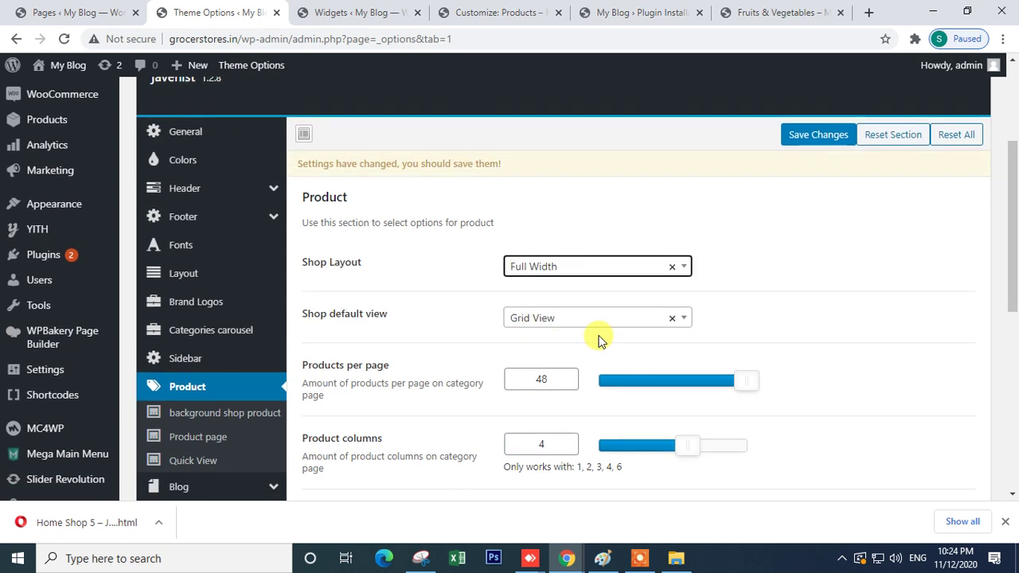
left_click(564, 320)
left_click(780, 310)
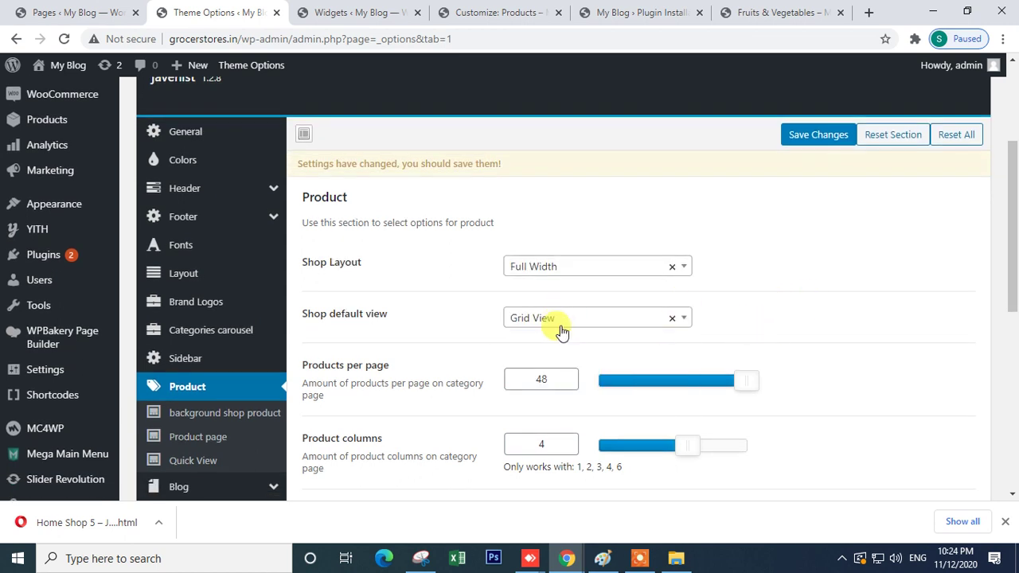
left_click(573, 323)
left_click(755, 315)
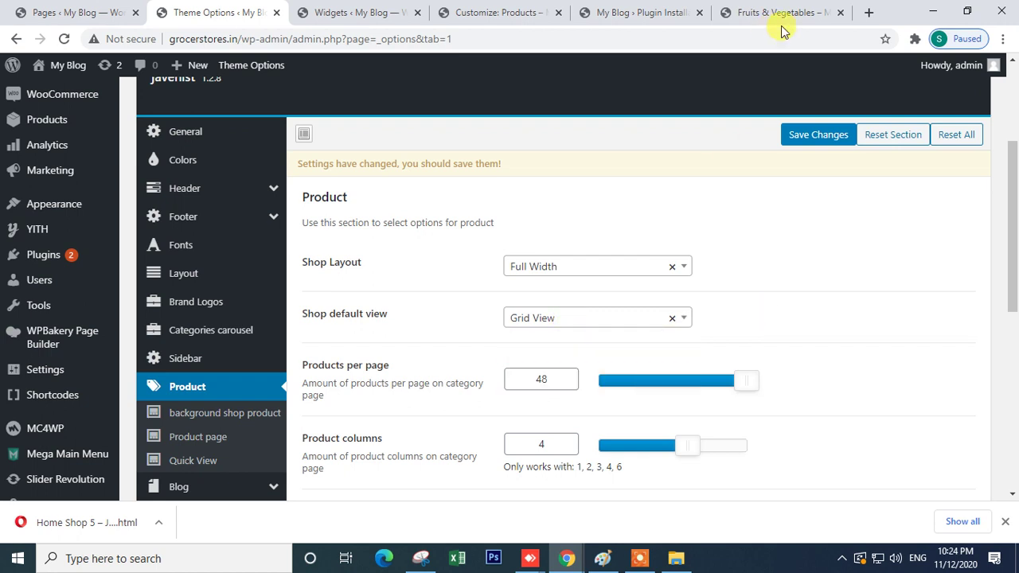
- Save the product settings and view the Fruits & Vegetables storefront page
left_click(800, 132)
scroll(815, 302, "down", 4)
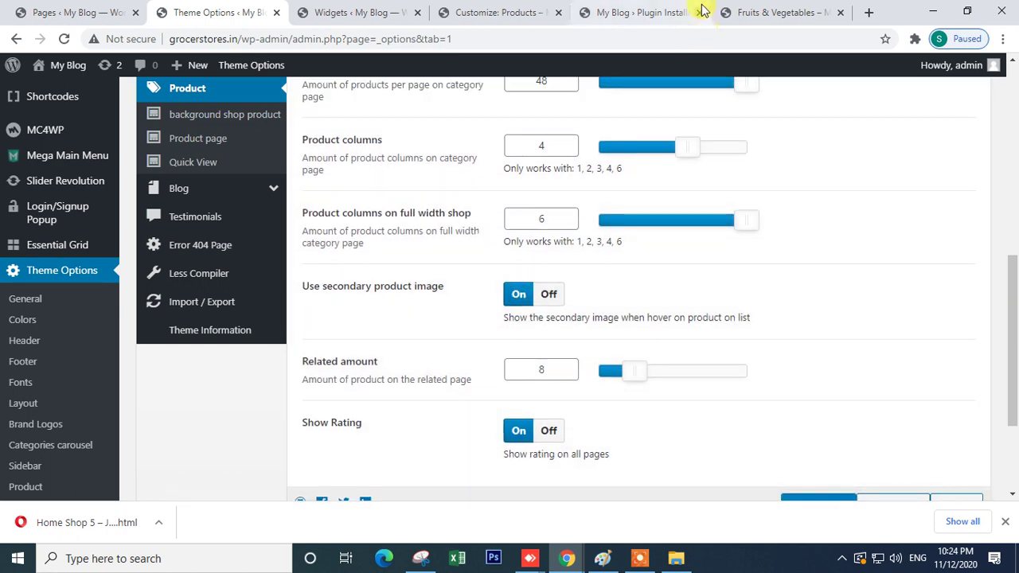
left_click(764, 12)
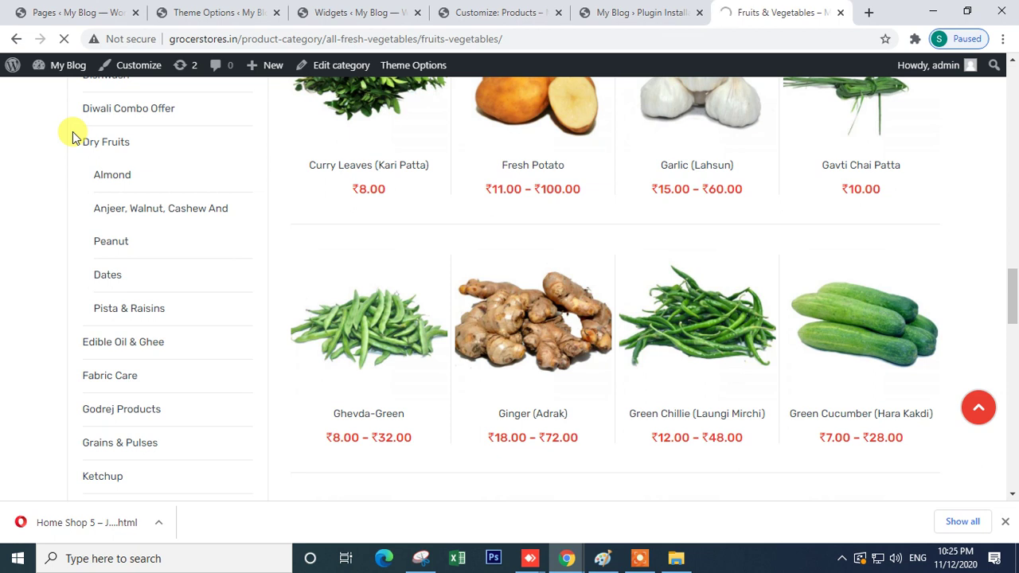
scroll(601, 234, "down", 15)
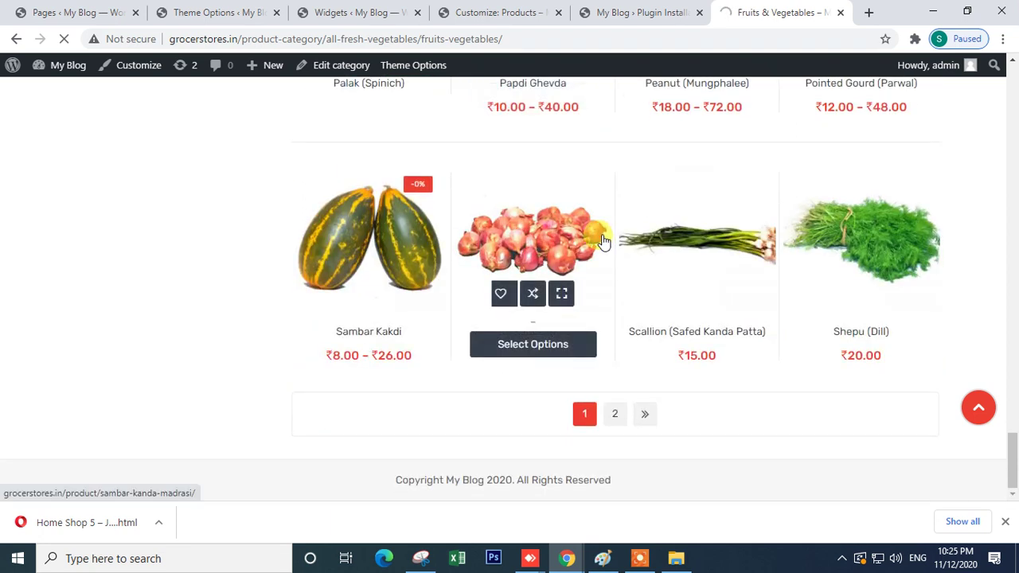
scroll(602, 235, "up", 7)
scroll(603, 240, "up", 7)
- Bring up the Javenist Home Shop 5 demo and look over its footer text
mouse_move(572, 557)
left_click(649, 522)
scroll(629, 386, "down", 10)
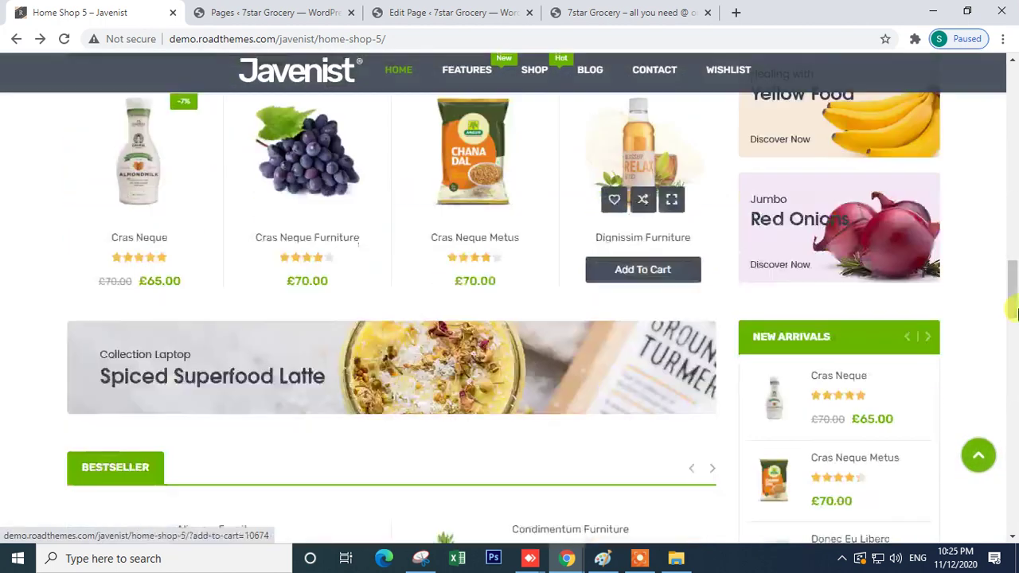
left_click_drag(1016, 296, 1016, 481)
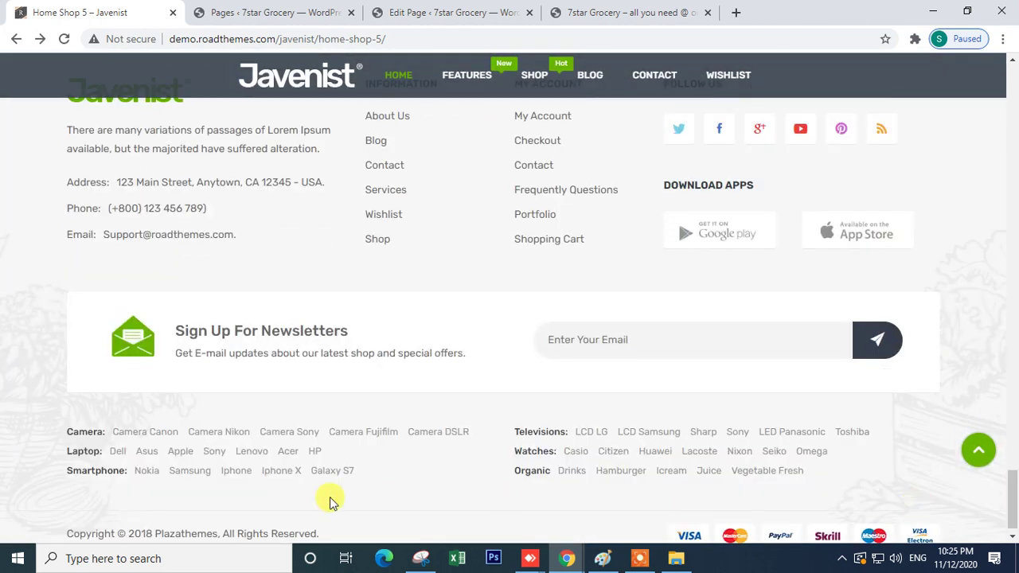
left_click_drag(145, 426, 822, 482)
left_click_drag(96, 332, 871, 337)
scroll(685, 359, "up", 2)
left_click_drag(48, 225, 834, 385)
left_click(854, 404)
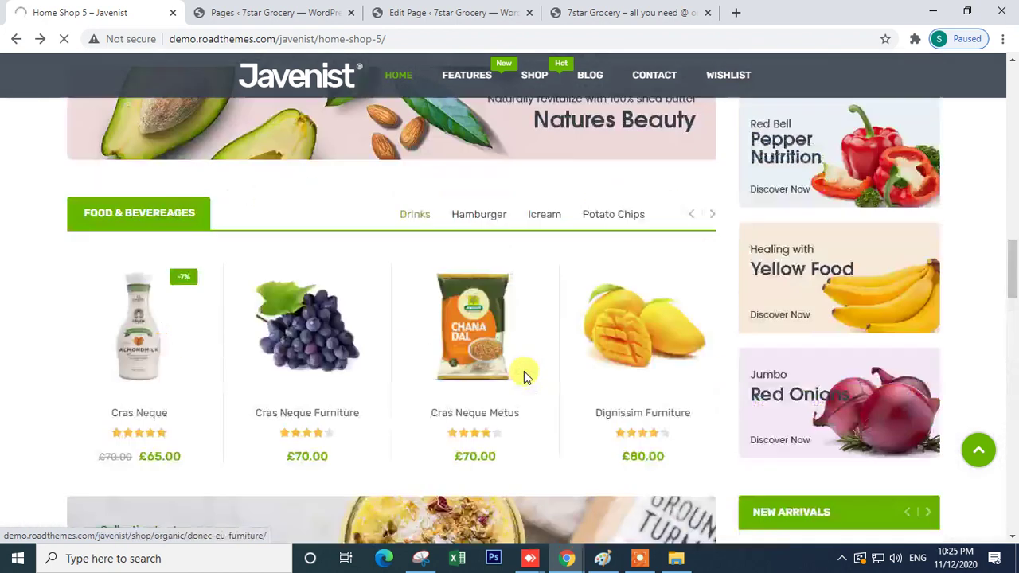
- Open the Donec Eu Furniture product page and scroll through it down to the footer
left_click(526, 380)
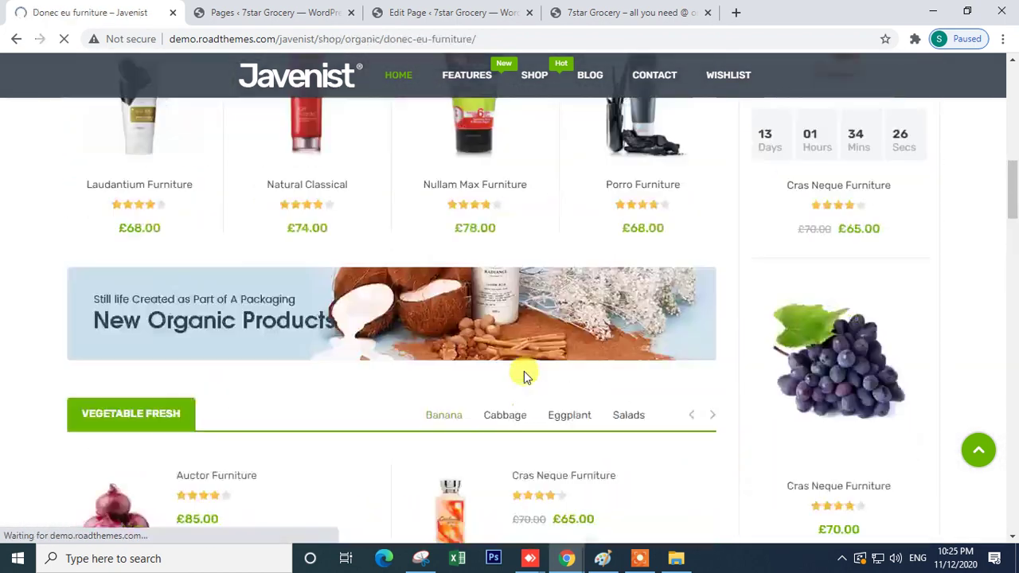
scroll(549, 298, "down", 4)
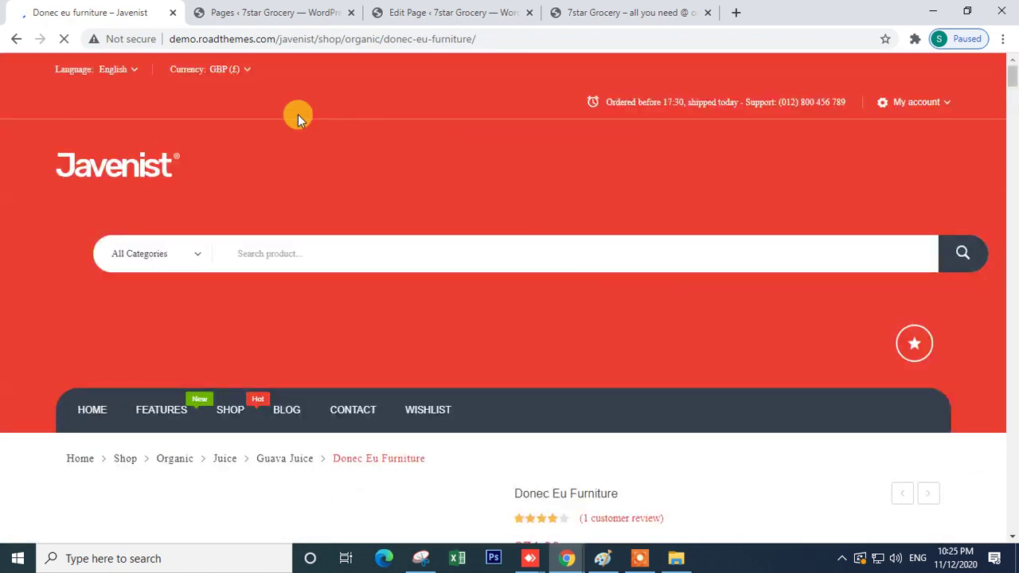
scroll(541, 342, "down", 5)
scroll(500, 322, "down", 5)
scroll(500, 322, "up", 10)
scroll(510, 195, "down", 9)
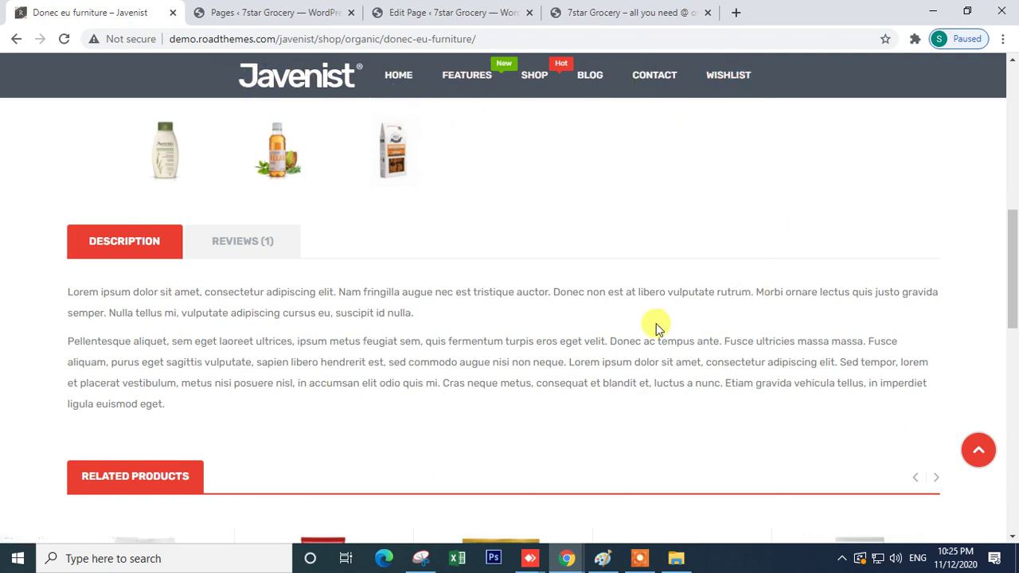
scroll(656, 327, "down", 10)
scroll(656, 326, "up", 8)
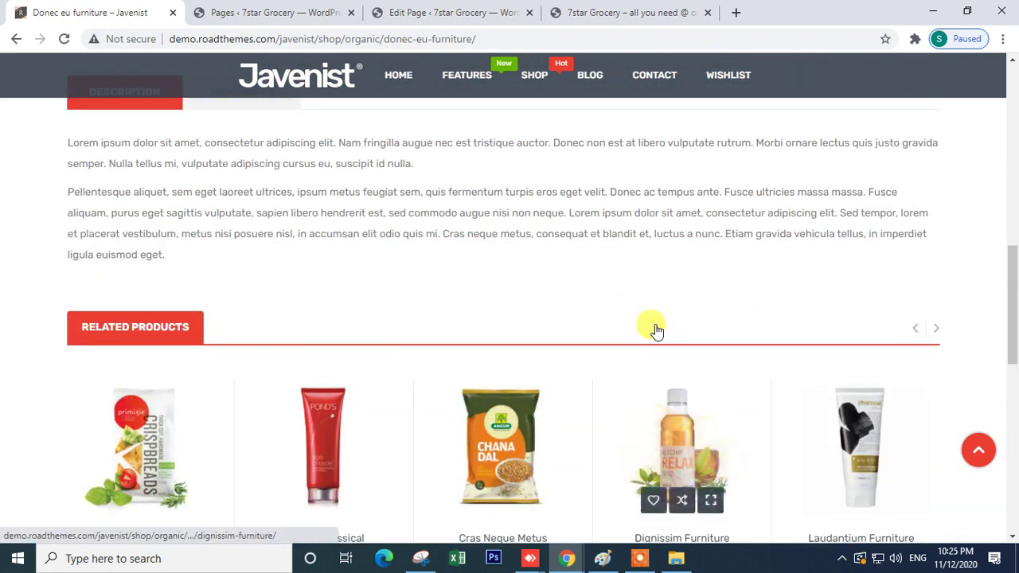
scroll(655, 330, "down", 10)
scroll(413, 344, "up", 7)
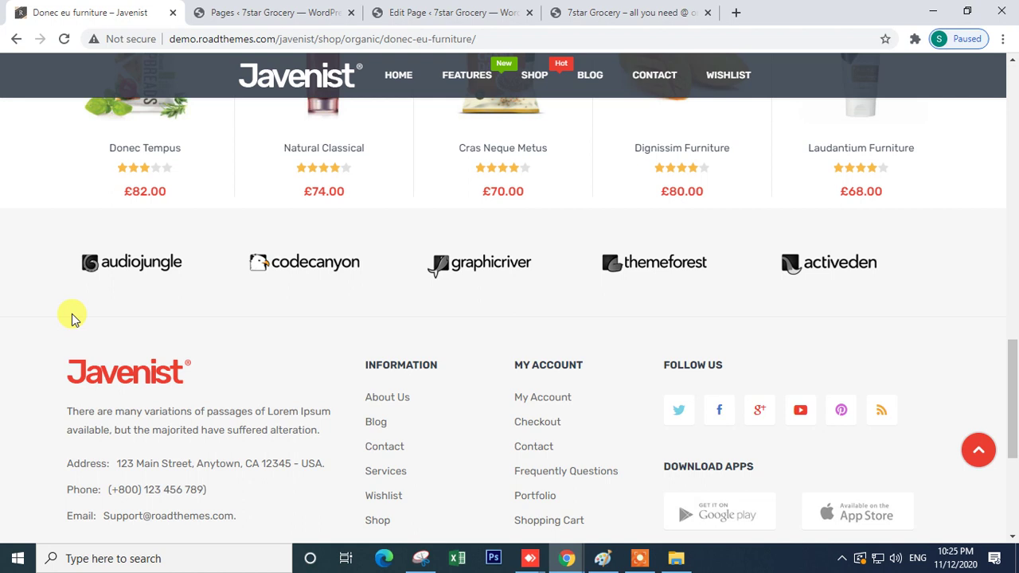
scroll(109, 340, "up", 7)
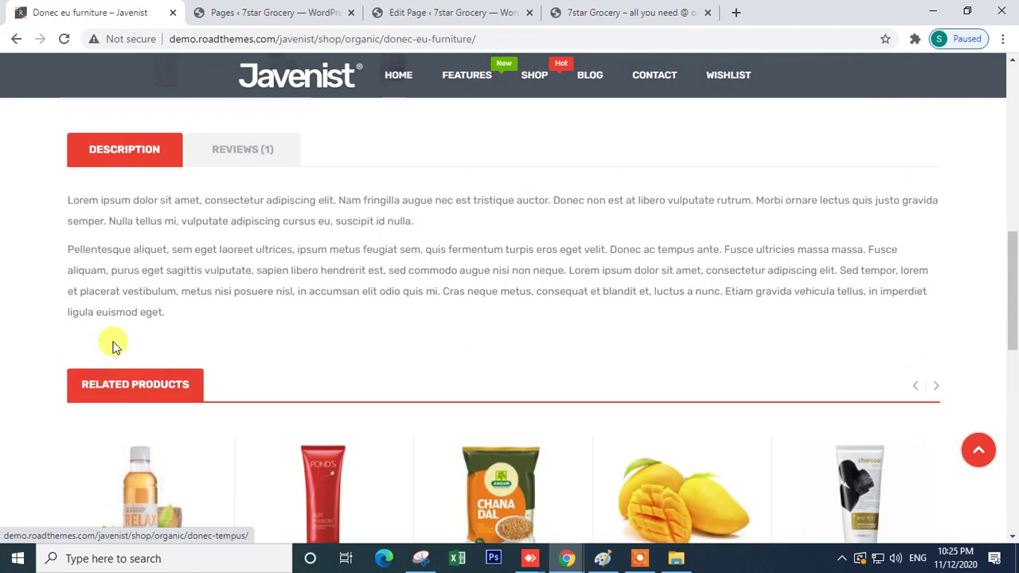
scroll(112, 347, "down", 4)
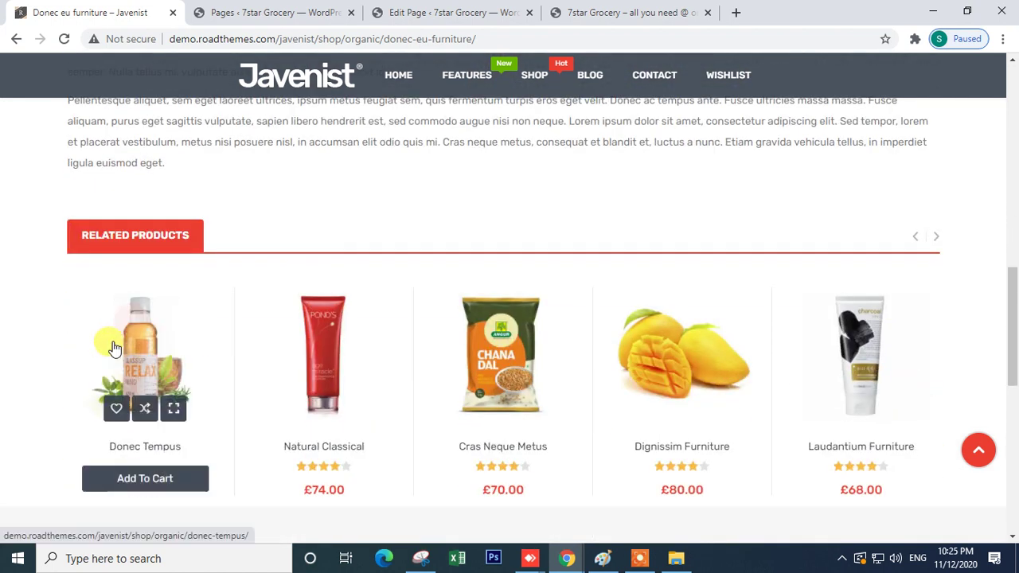
scroll(336, 368, "down", 3)
left_click_drag(50, 260, 893, 500)
scroll(886, 442, "down", 3)
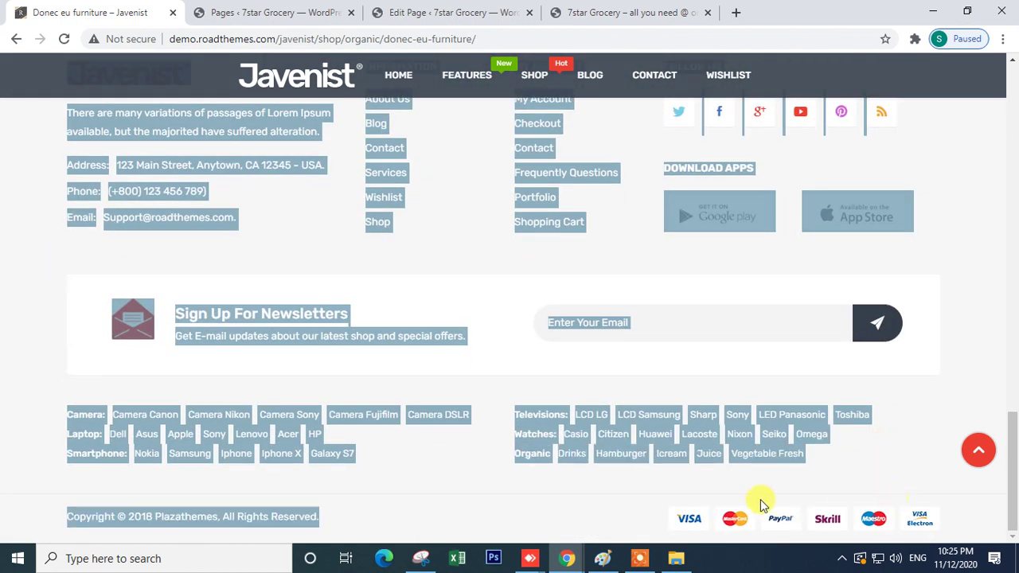
left_click(960, 319)
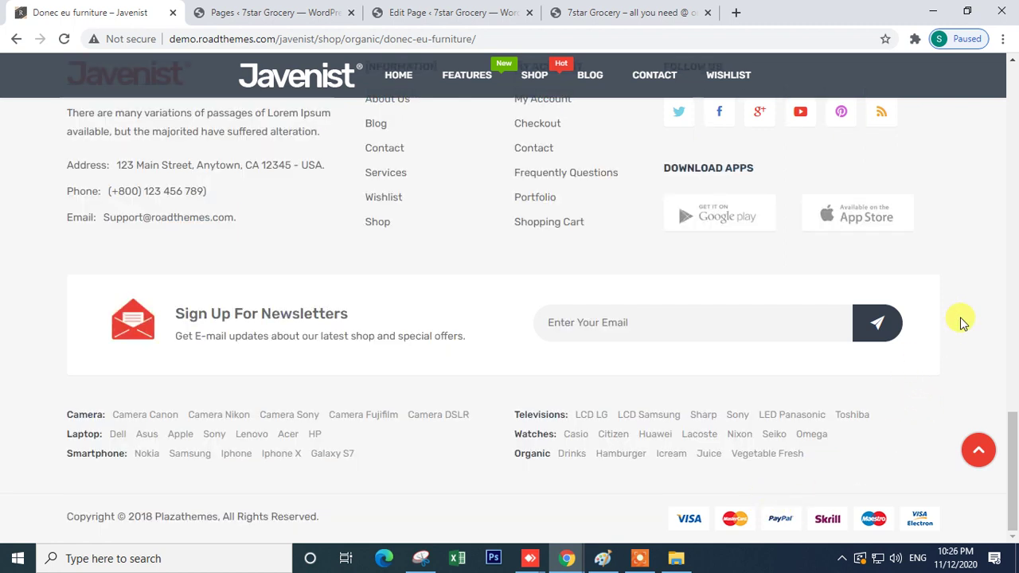
scroll(578, 322, "up", 2)
scroll(484, 382, "up", 4)
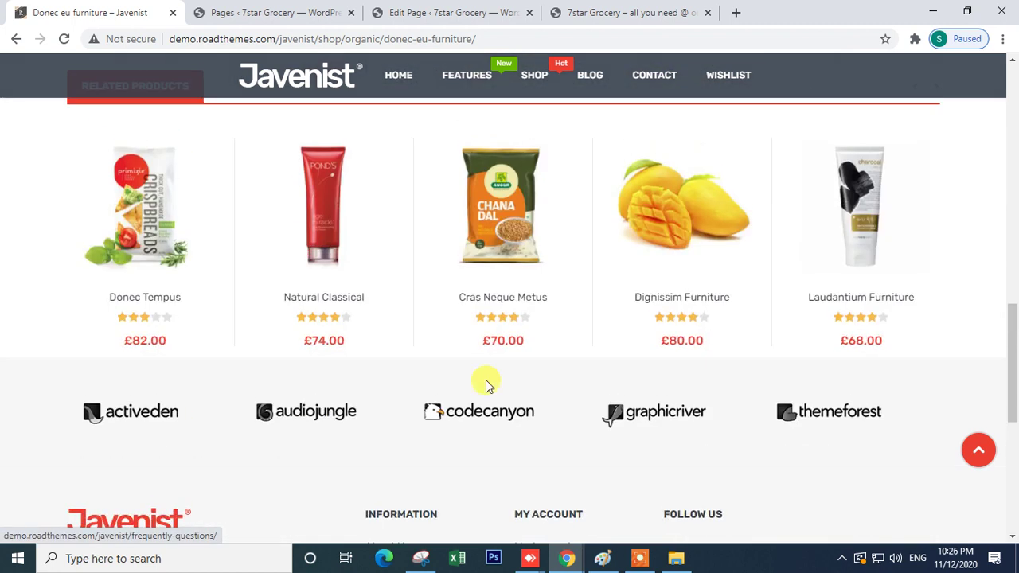
scroll(174, 465, "down", 2)
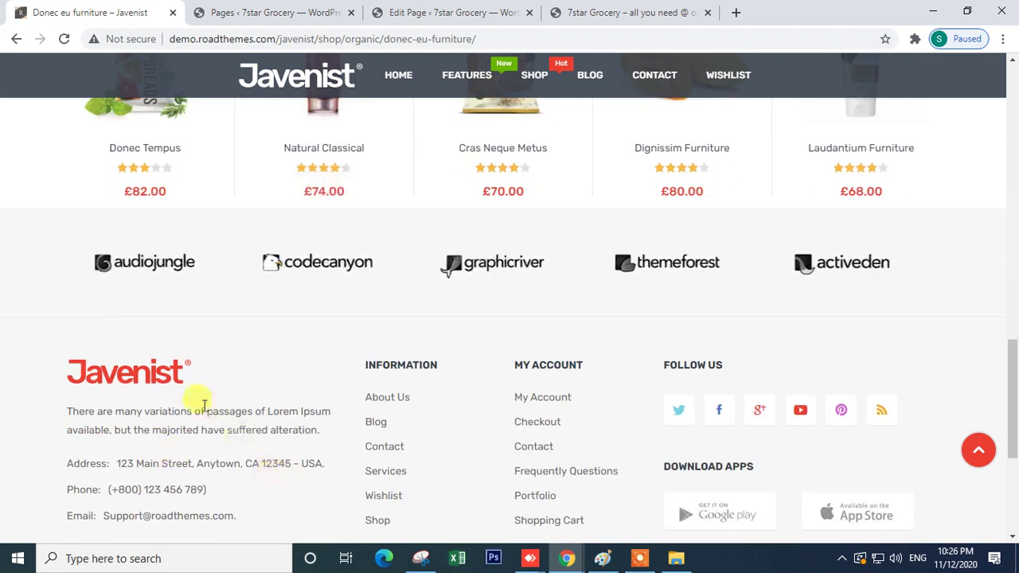
left_click_drag(205, 367, 82, 368)
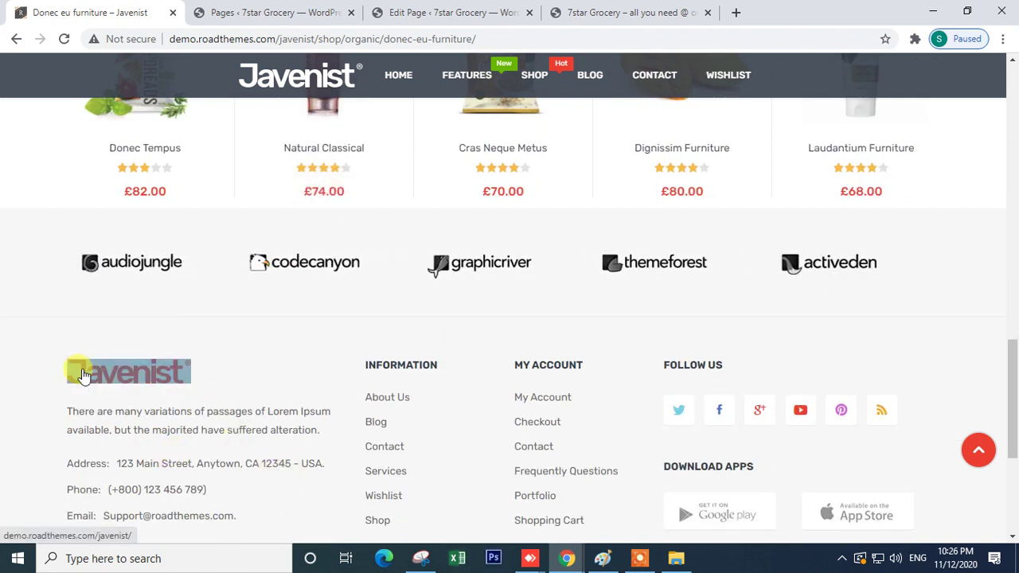
scroll(83, 374, "up", 20)
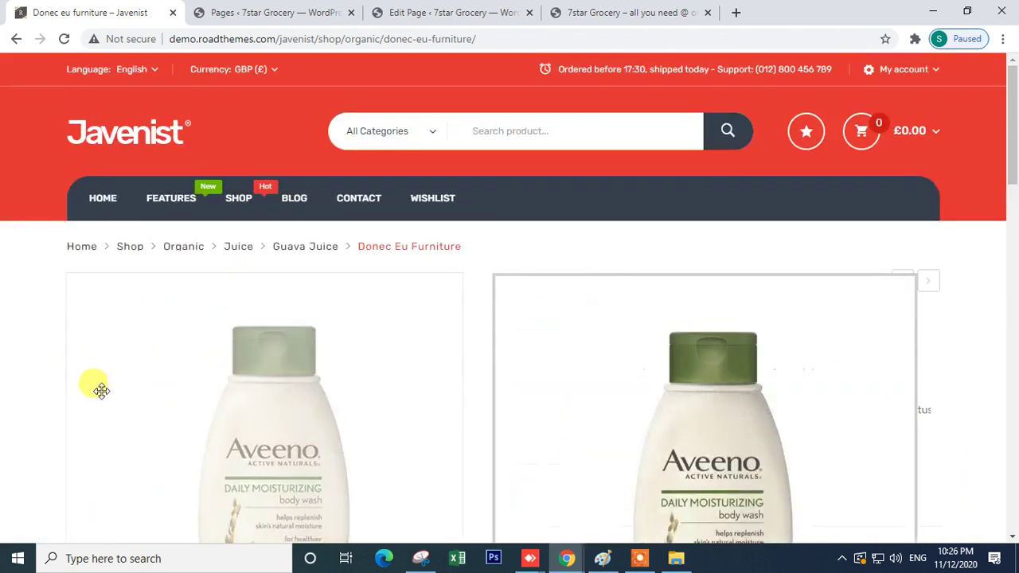
- Save the Single Image element settings and close the 7star Grocery page editor, confirming Leave
left_click(429, 9)
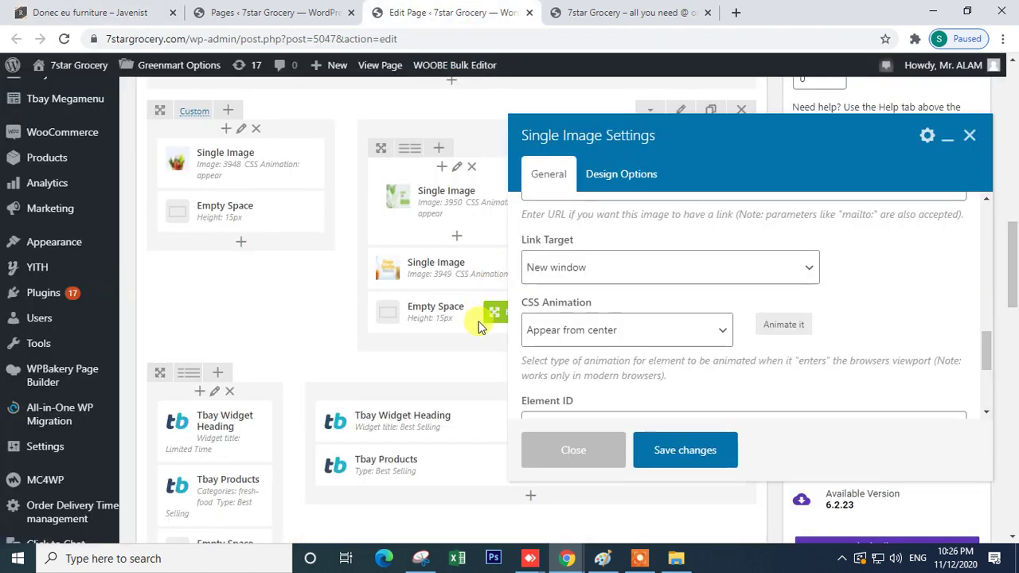
left_click(667, 450)
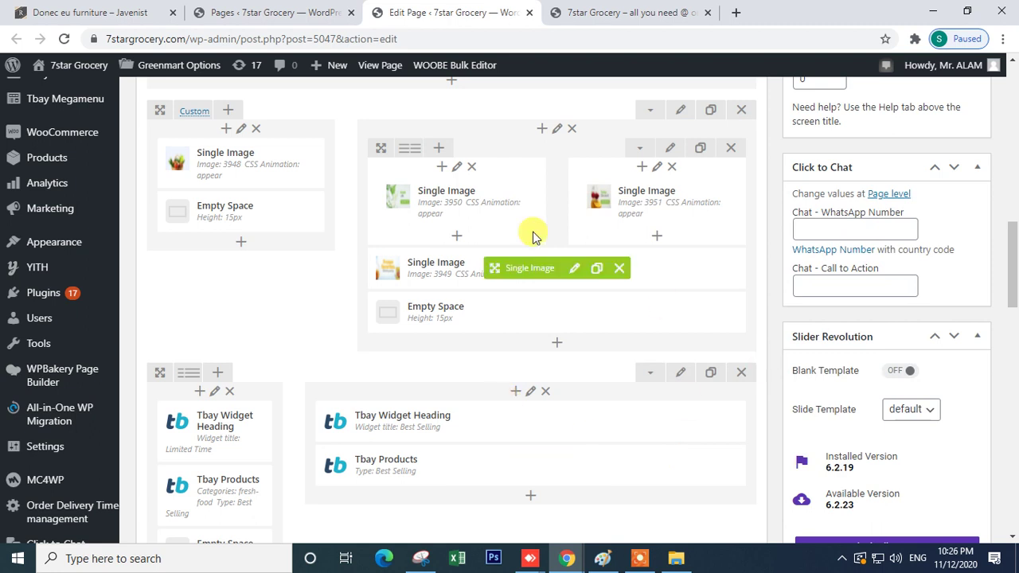
scroll(534, 234, "up", 4)
left_click(259, 8)
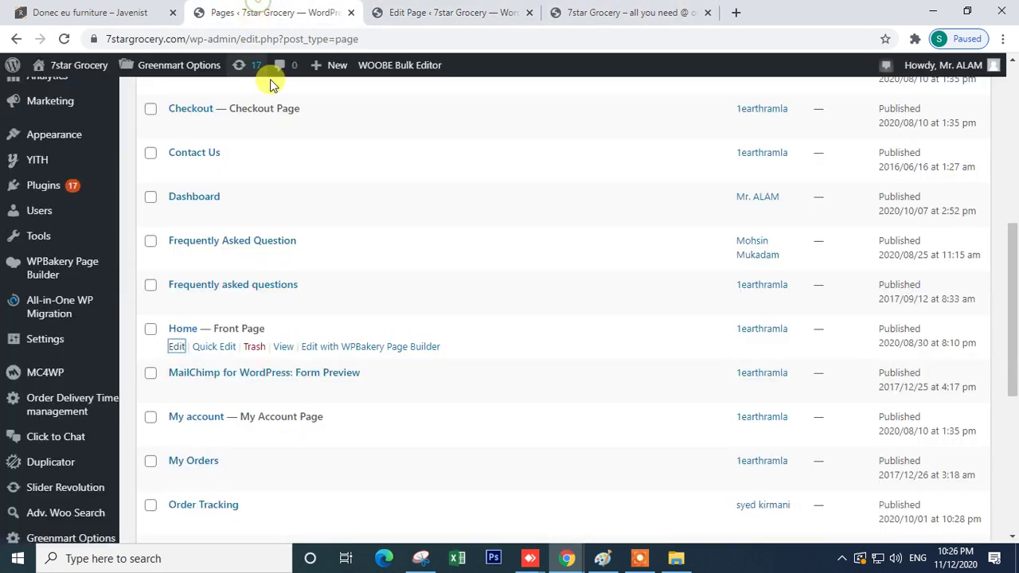
left_click(430, 8)
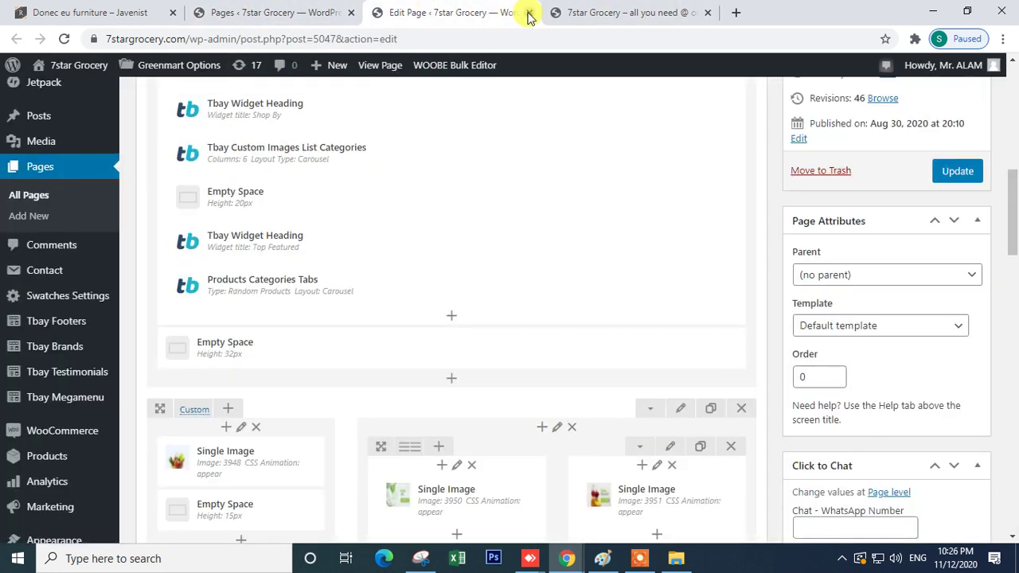
left_click(528, 13)
left_click(609, 126)
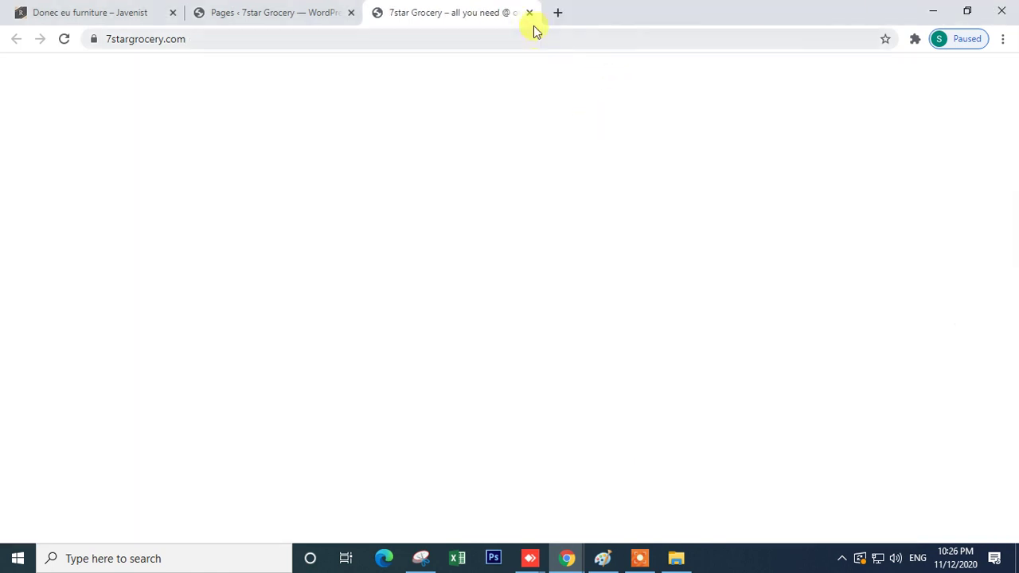
- Close the 7star storefront and show the grocerstores.in front page maximized, reading "No Posts To Display"
left_click(531, 13)
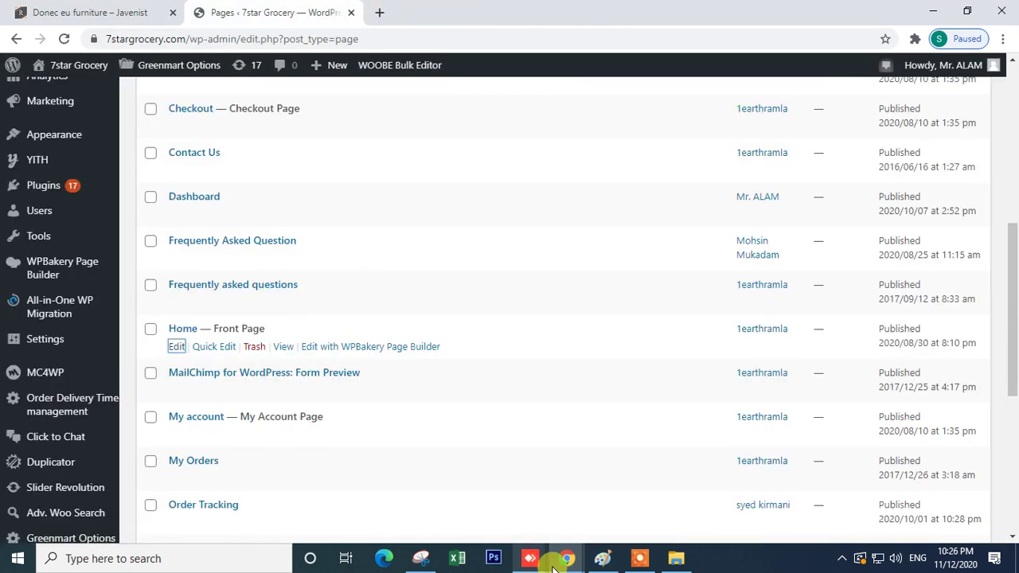
left_click(458, 517)
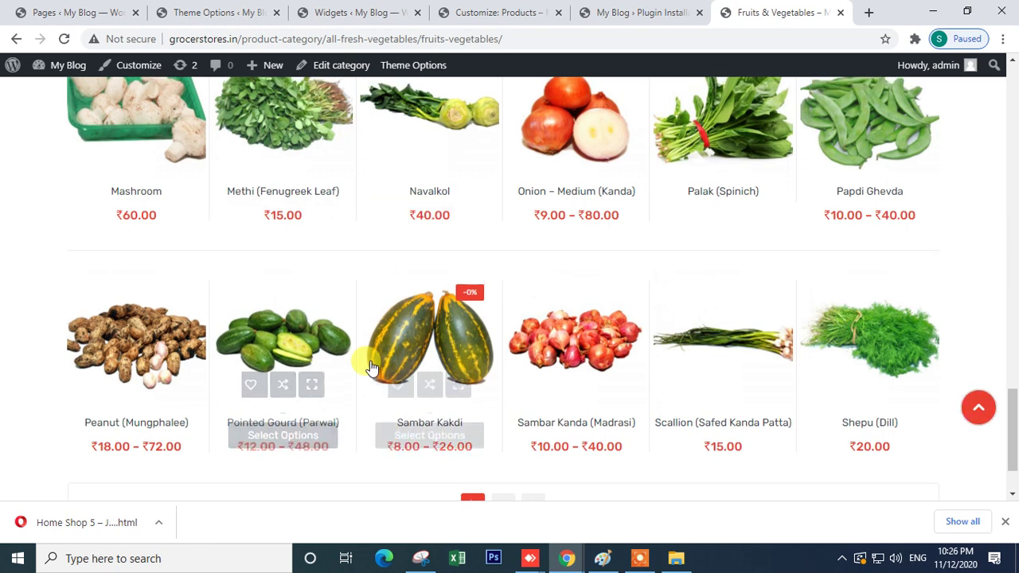
scroll(370, 362, "up", 10)
scroll(370, 366, "up", 10)
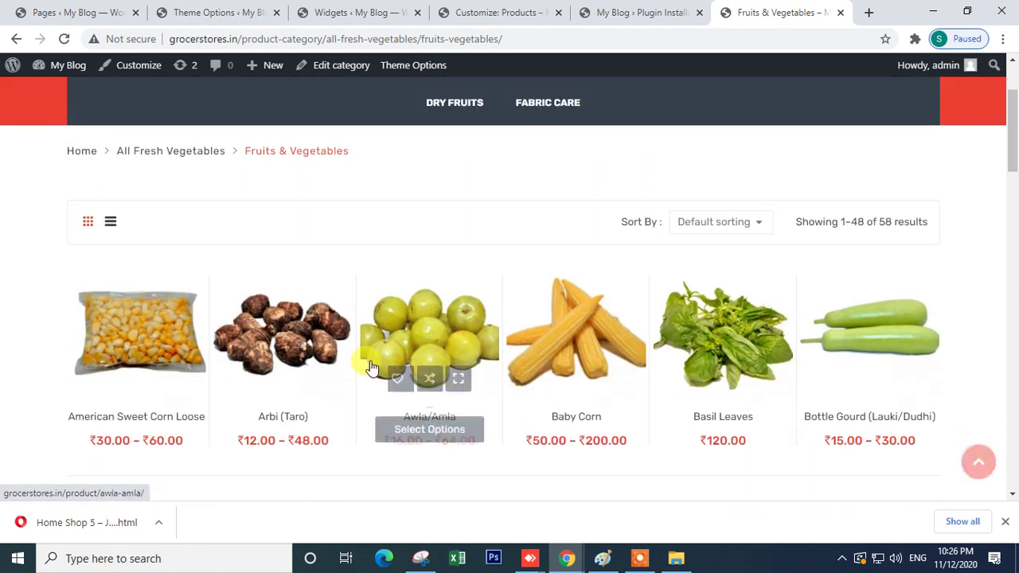
scroll(370, 366, "down", 2)
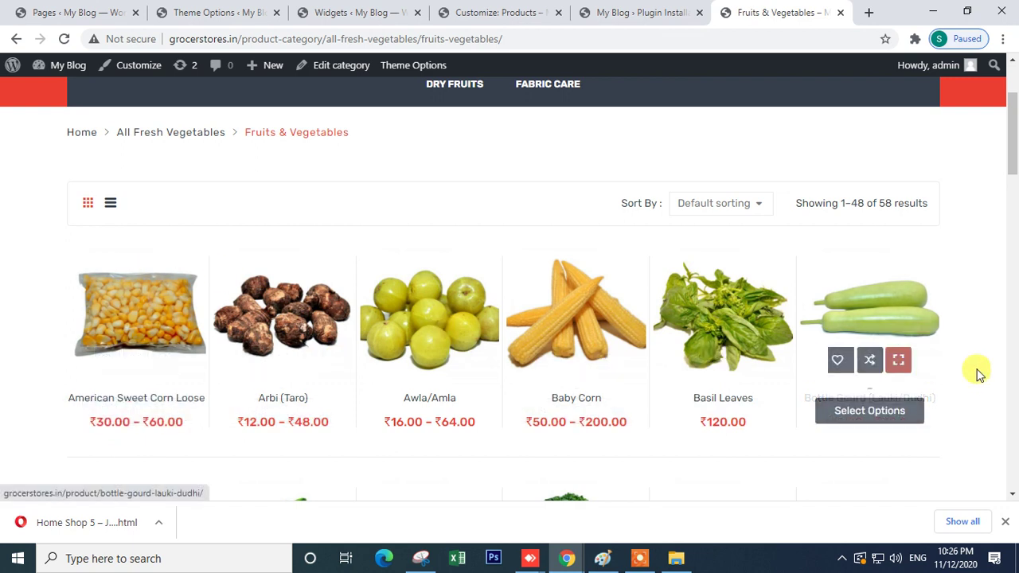
scroll(1015, 363, "down", 2)
scroll(1008, 373, "up", 2)
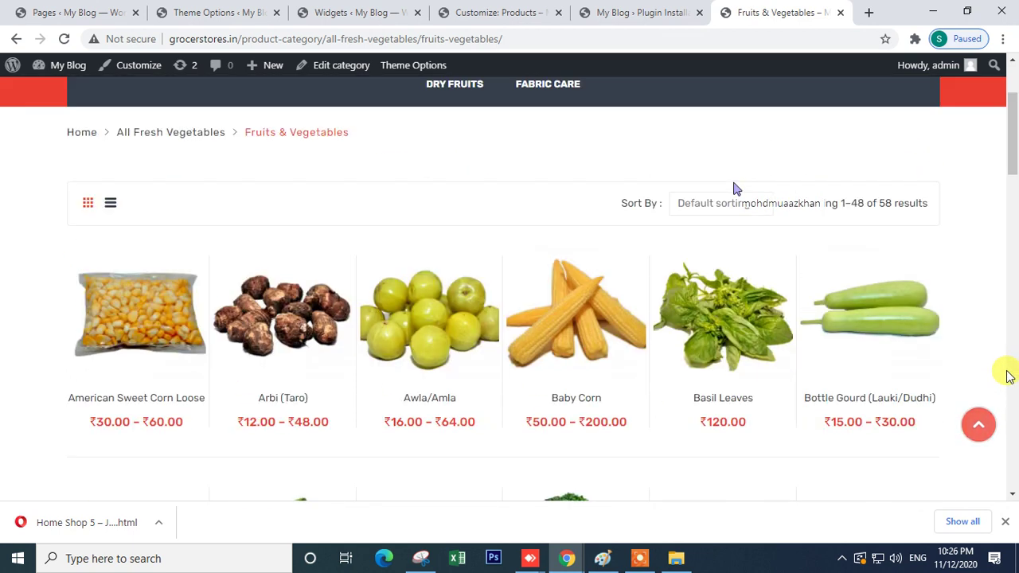
left_click(967, 13)
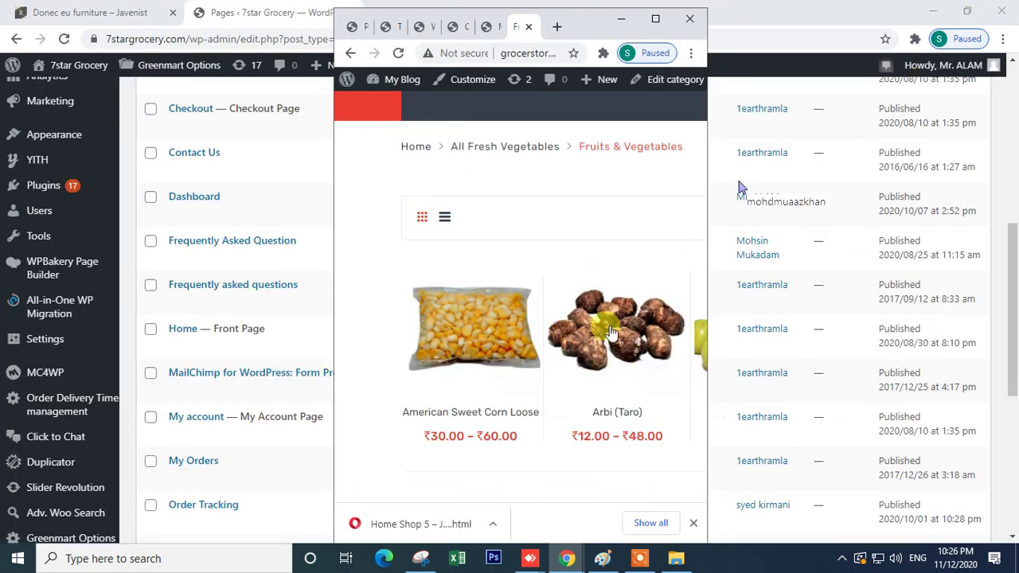
scroll(492, 278, "down", 5)
scroll(492, 278, "down", 15)
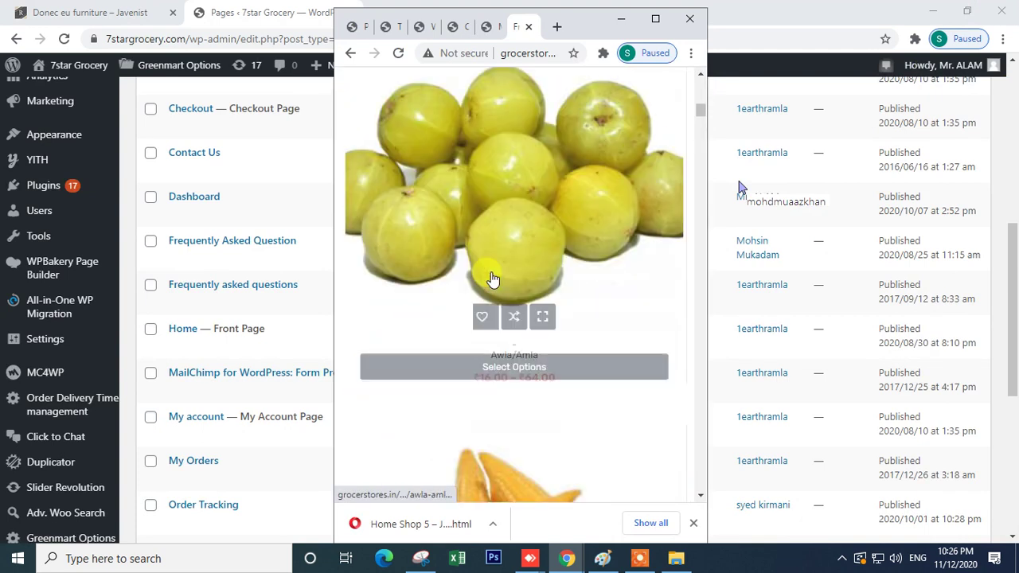
scroll(492, 279, "down", 12)
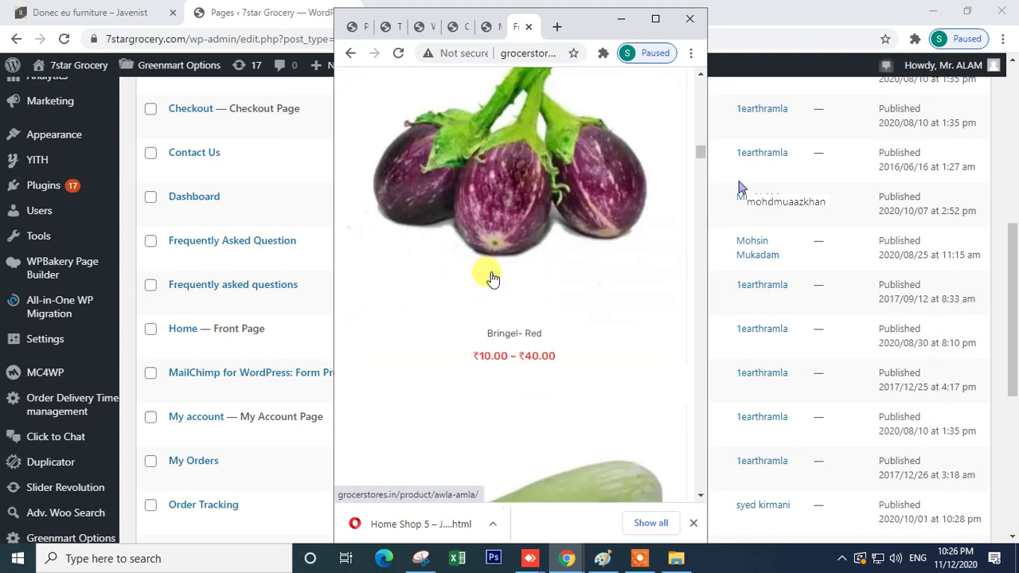
scroll(493, 302, "down", 8)
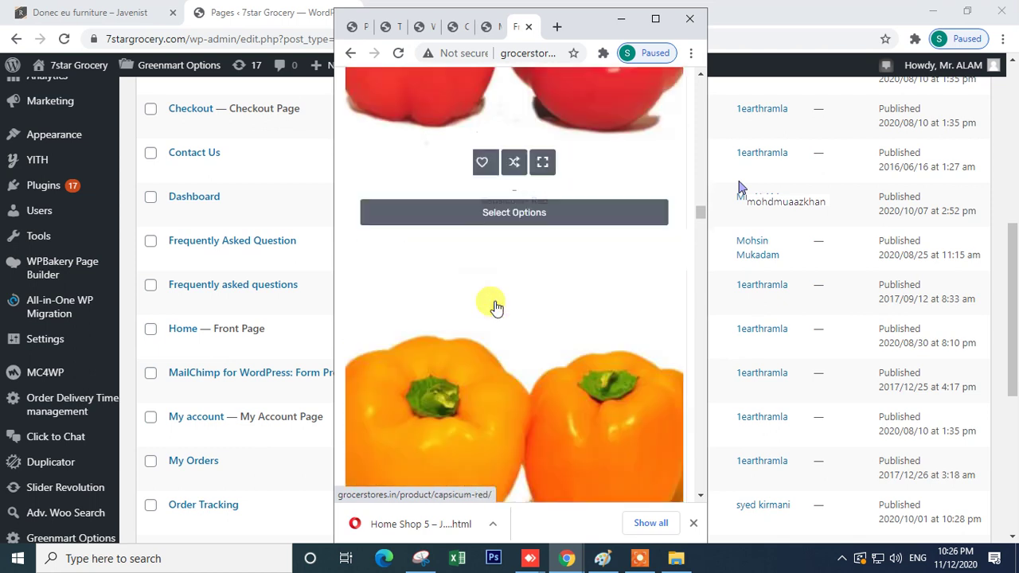
scroll(535, 367, "down", 12)
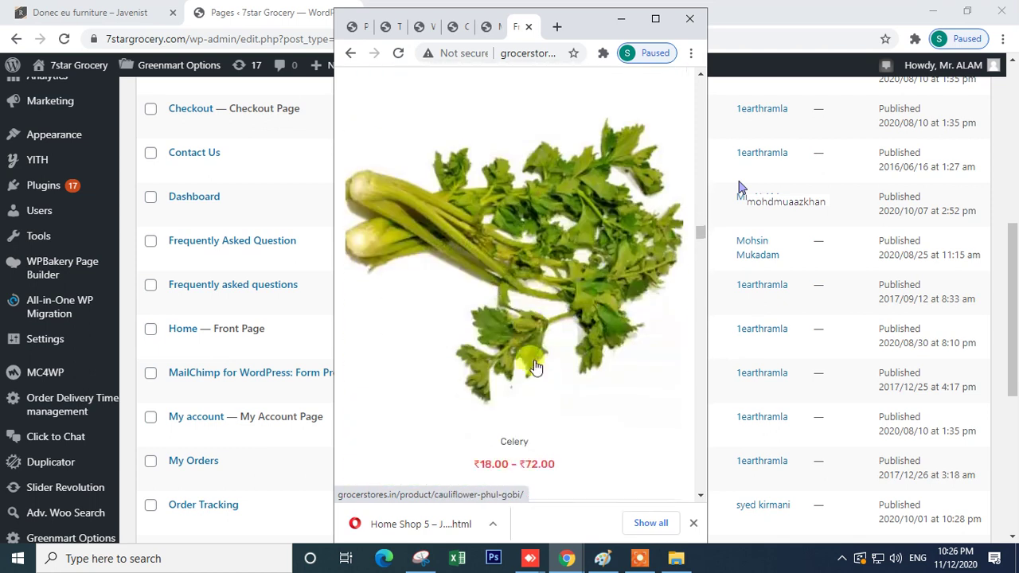
scroll(535, 367, "down", 8)
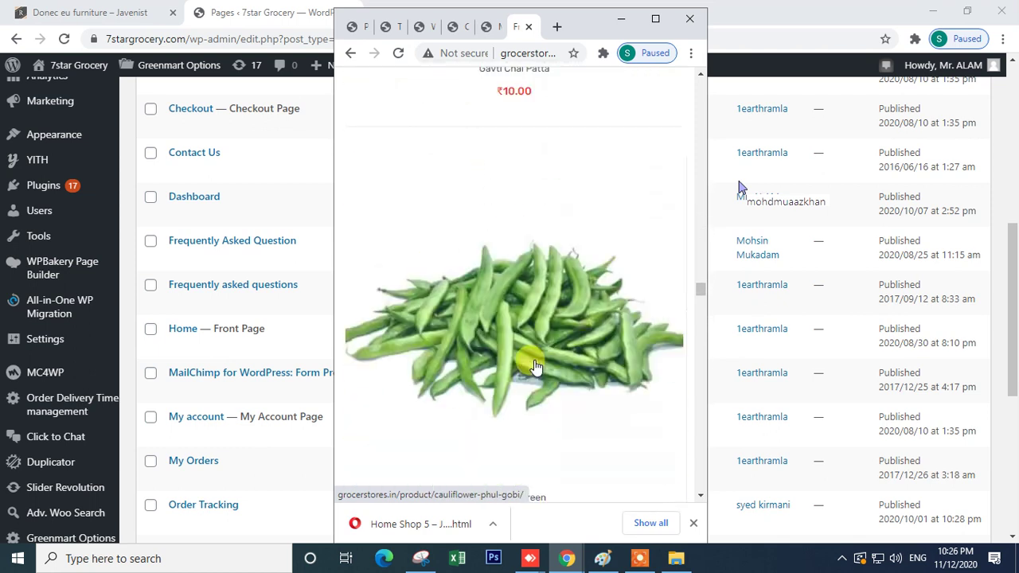
left_click(655, 18)
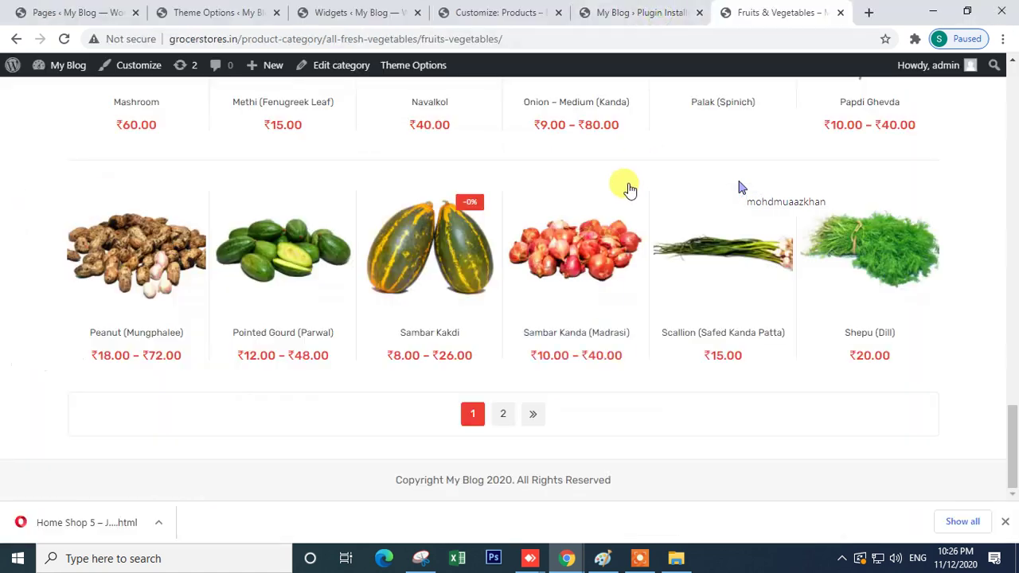
scroll(410, 366, "up", 5)
scroll(422, 334, "up", 15)
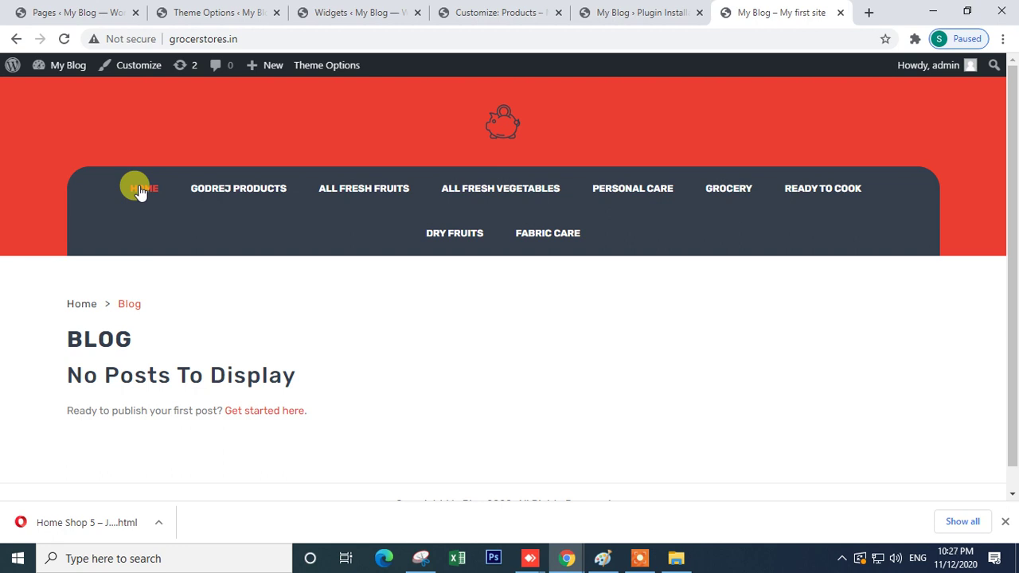
scroll(234, 321, "down", 1)
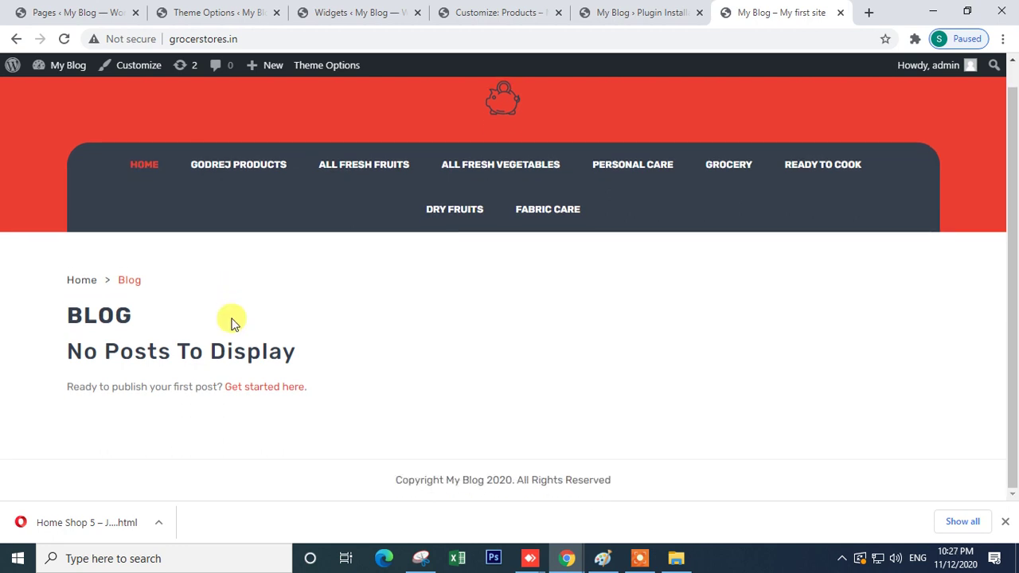
- Go to Settings > Reading in the grocerstores.in admin
left_click(235, 38)
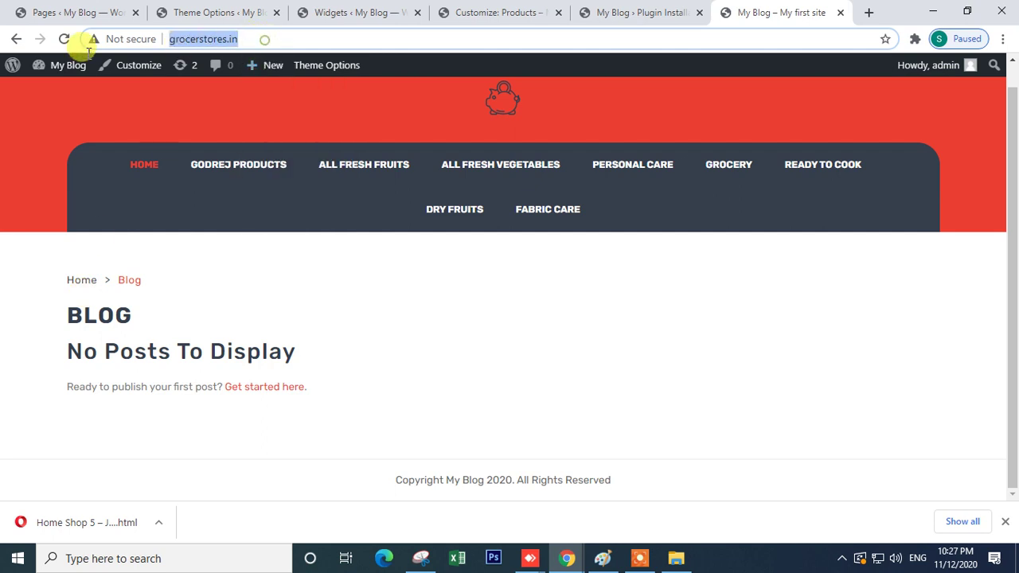
mouse_move(78, 64)
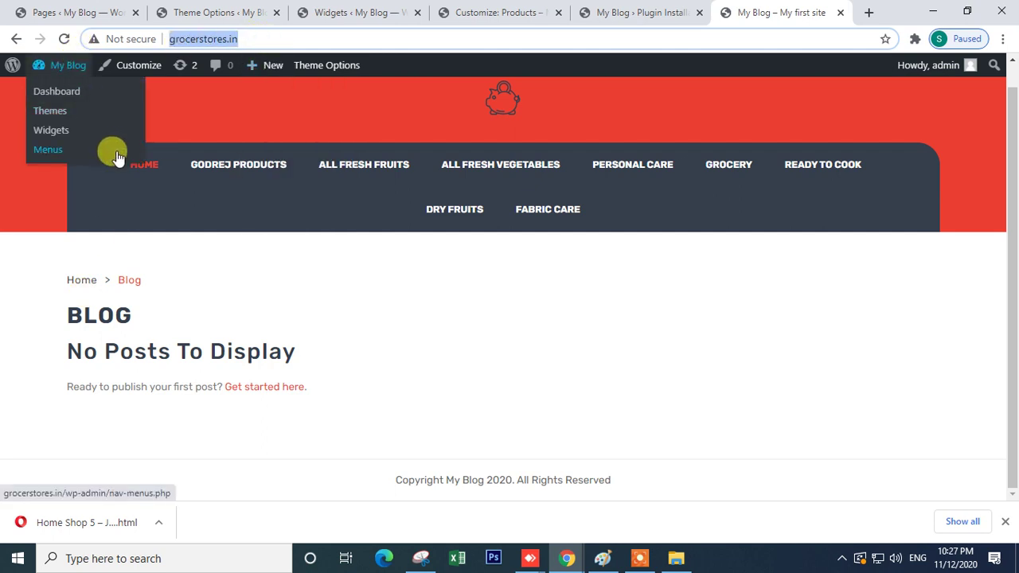
left_click(211, 12)
left_click(466, 9)
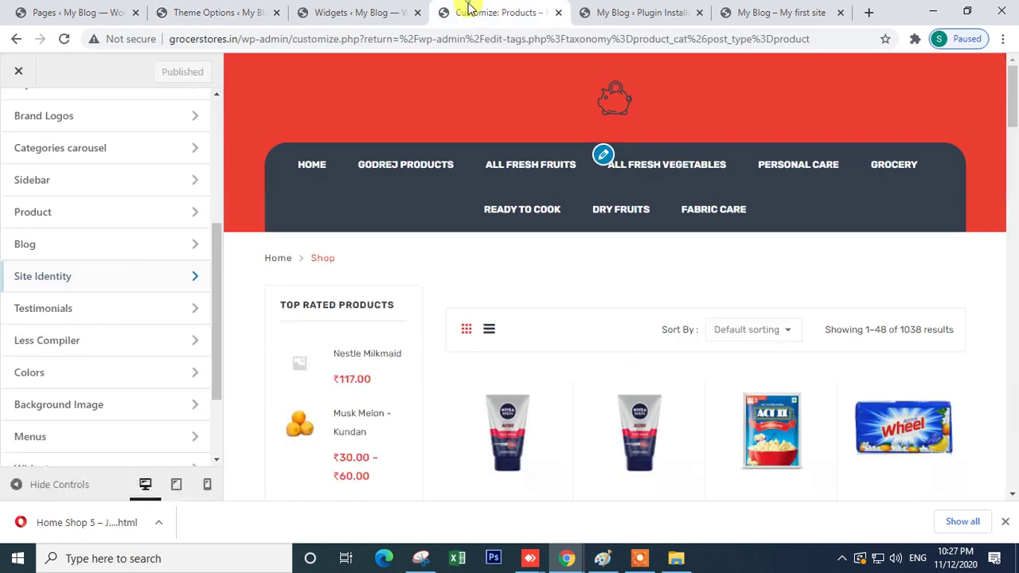
left_click(79, 11)
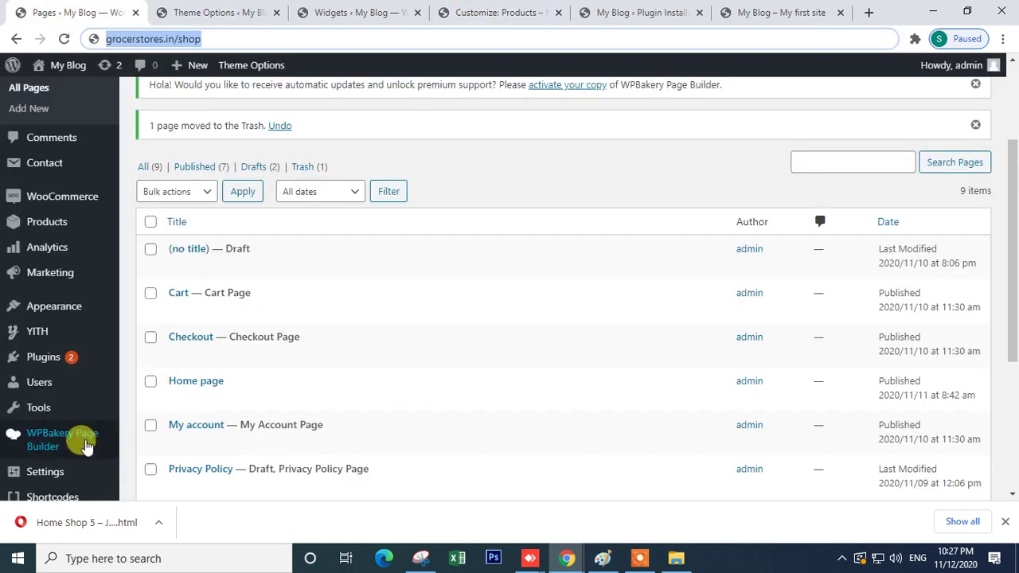
scroll(80, 443, "down", 3)
mouse_move(72, 398)
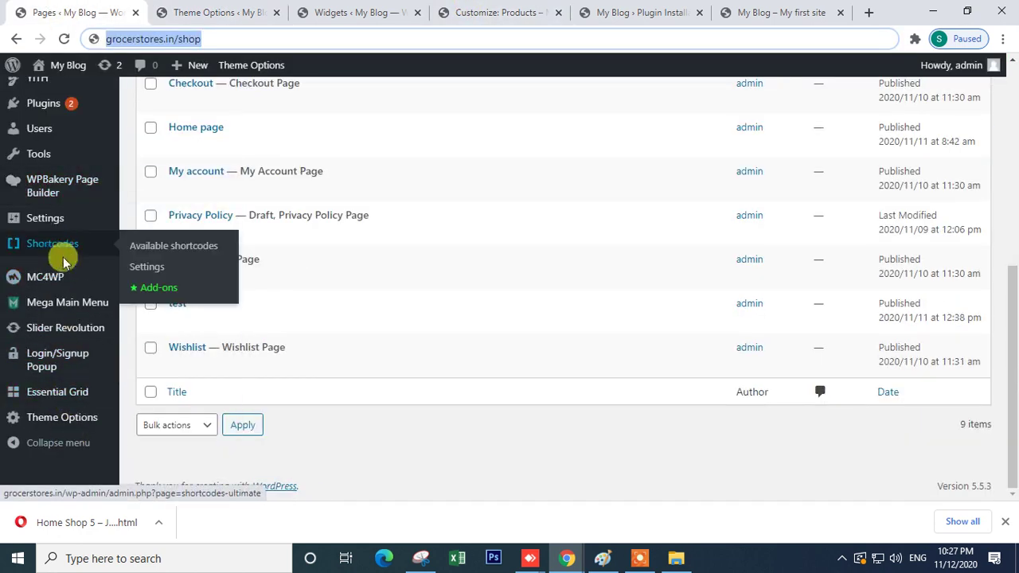
mouse_move(52, 352)
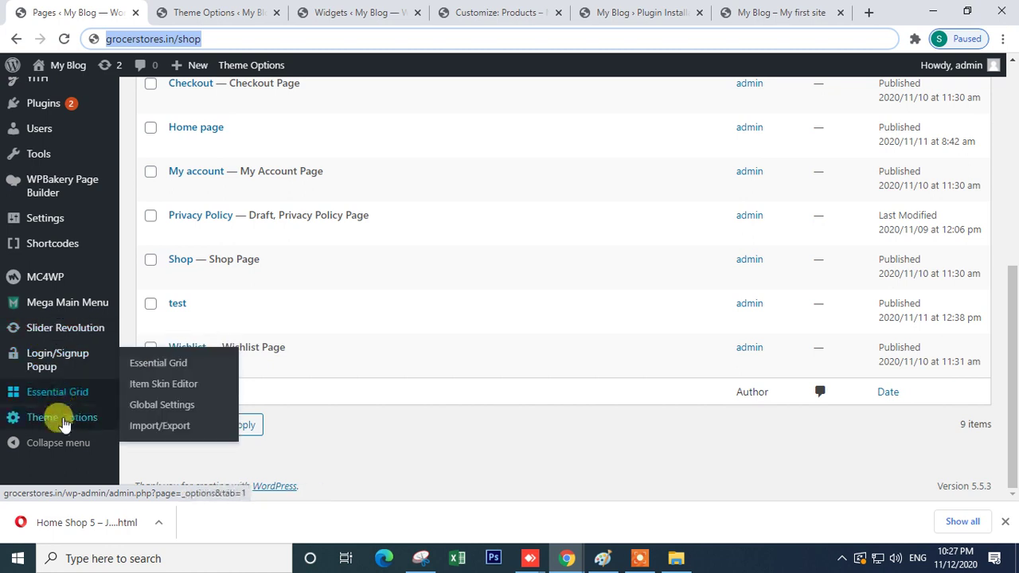
mouse_move(49, 224)
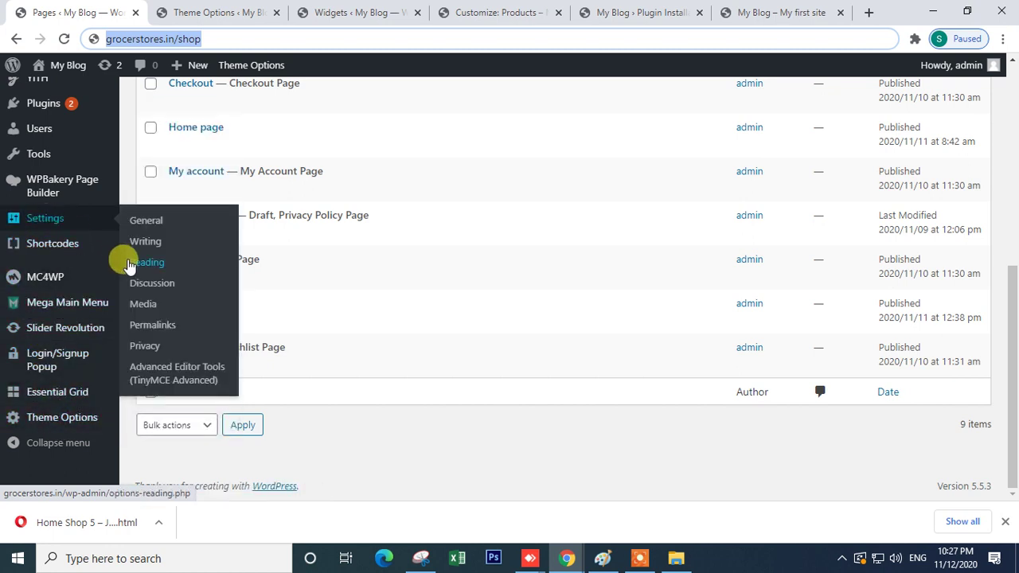
left_click(158, 271)
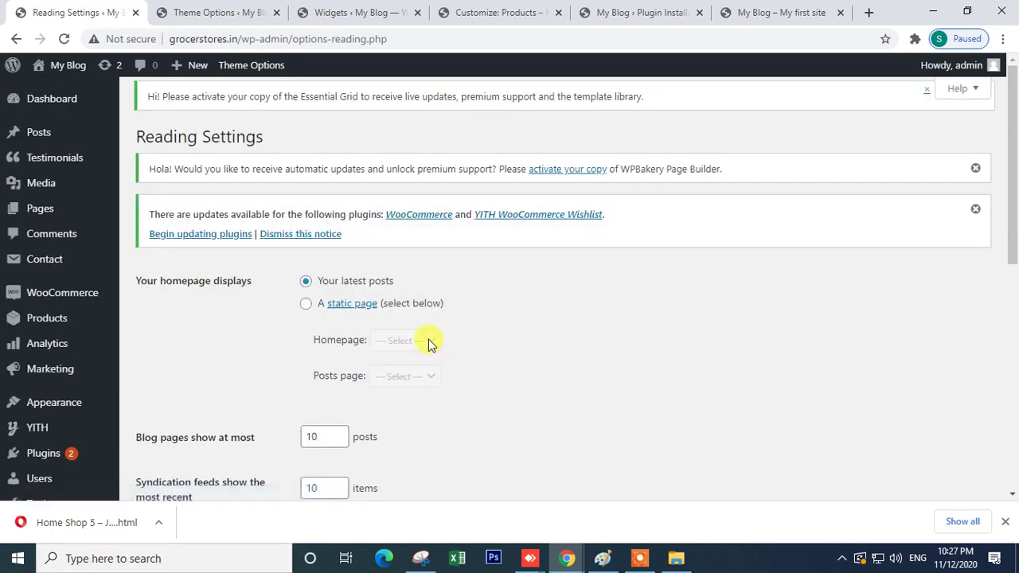
- Set the homepage to a static page, choose Home page, and save changes
scroll(302, 187, "down", 2)
left_click(306, 156)
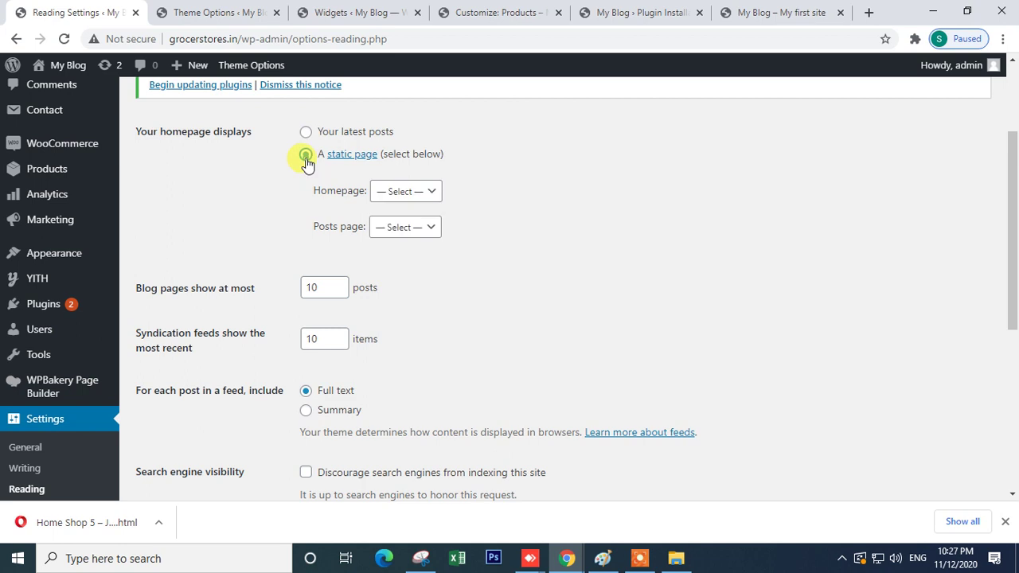
left_click(414, 198)
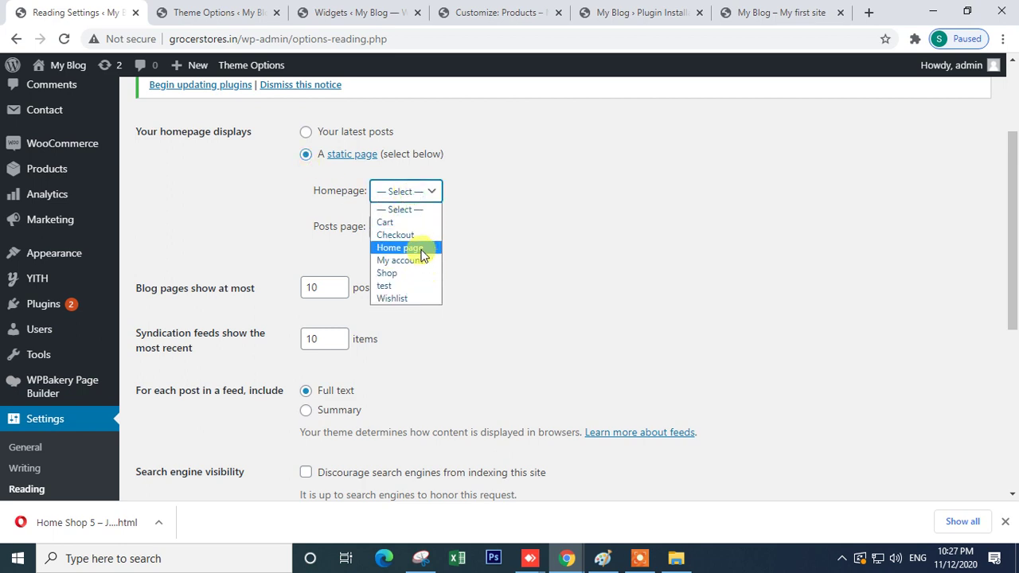
left_click(421, 248)
scroll(375, 385, "down", 5)
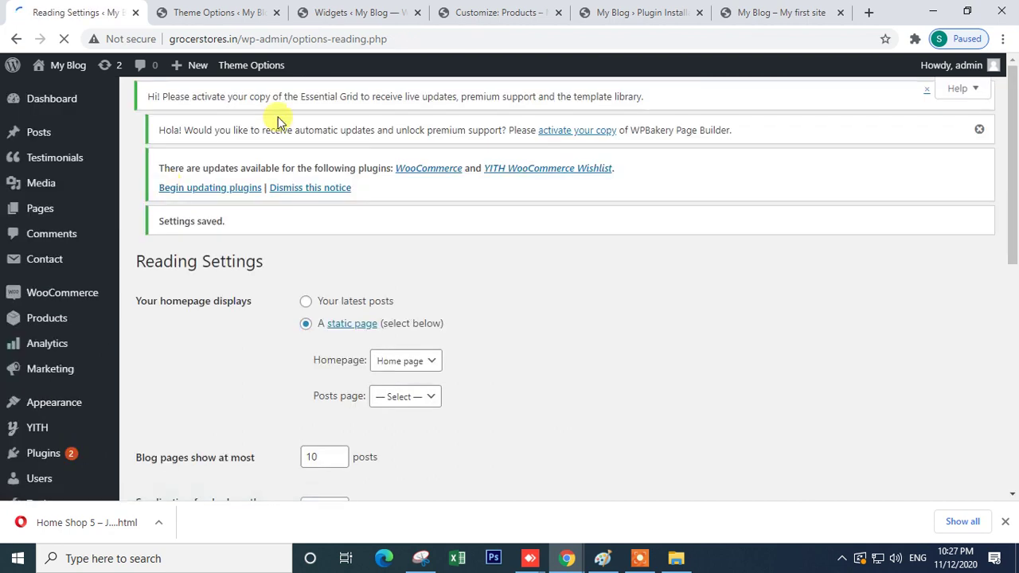
left_click(645, 12)
- Load the grocerstores.in front page by removing the admin path from the address
left_click_drag(236, 41, 1015, 97)
key("BackSpace")
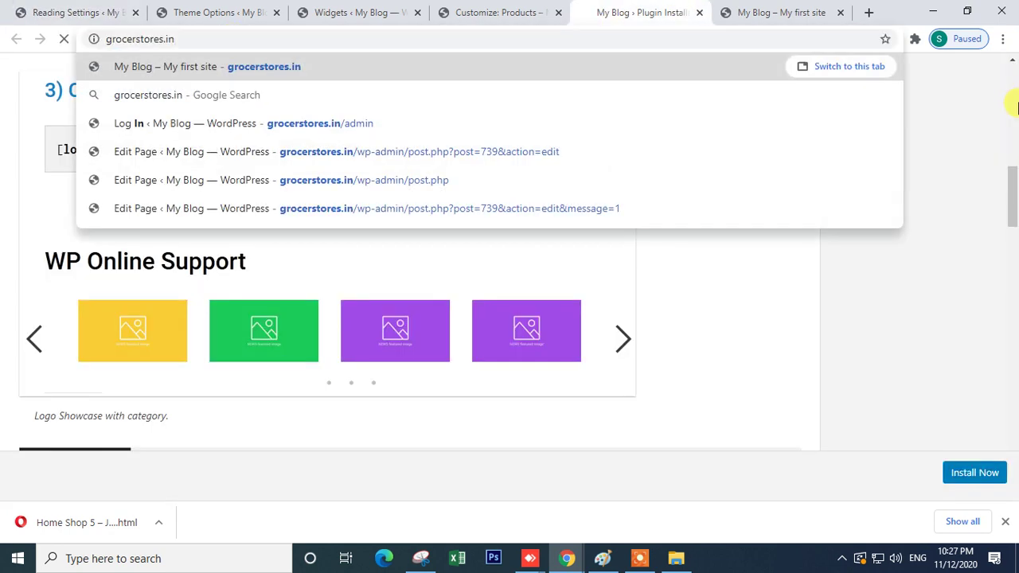
key("Return")
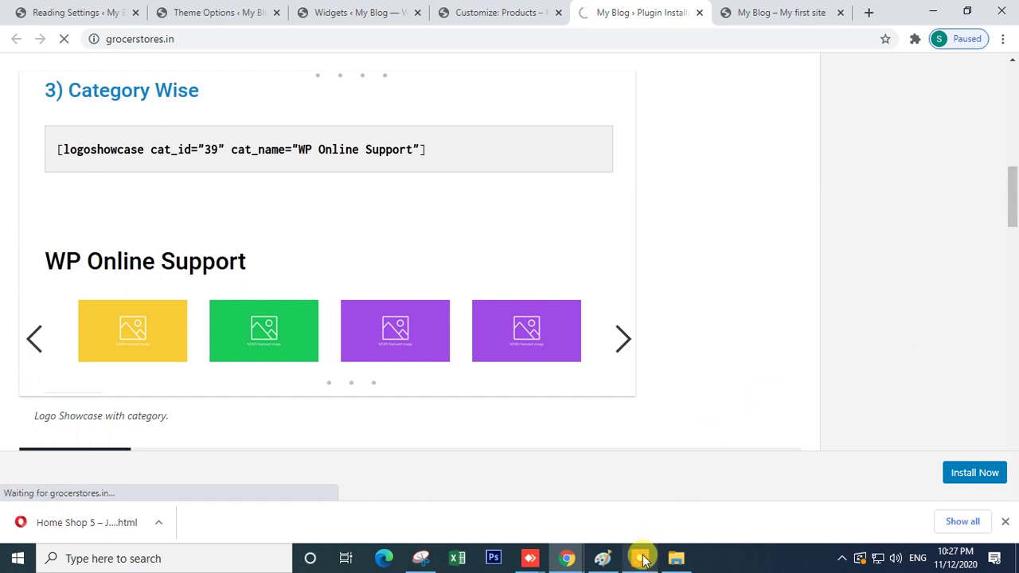
- Scroll the homepage's menu and product sections, then return to the Theme Options product settings
mouse_move(639, 561)
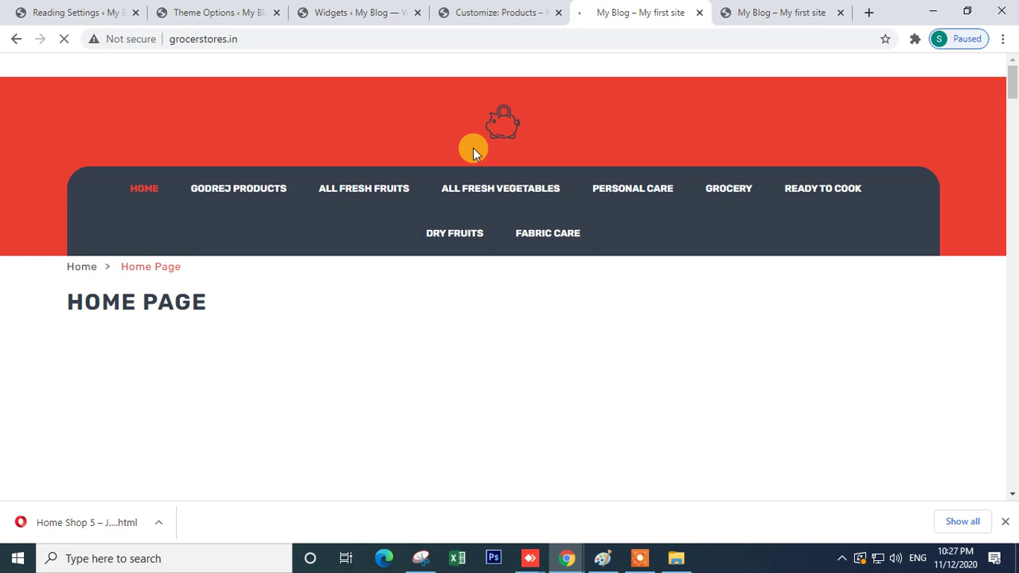
scroll(125, 336, "down", 10)
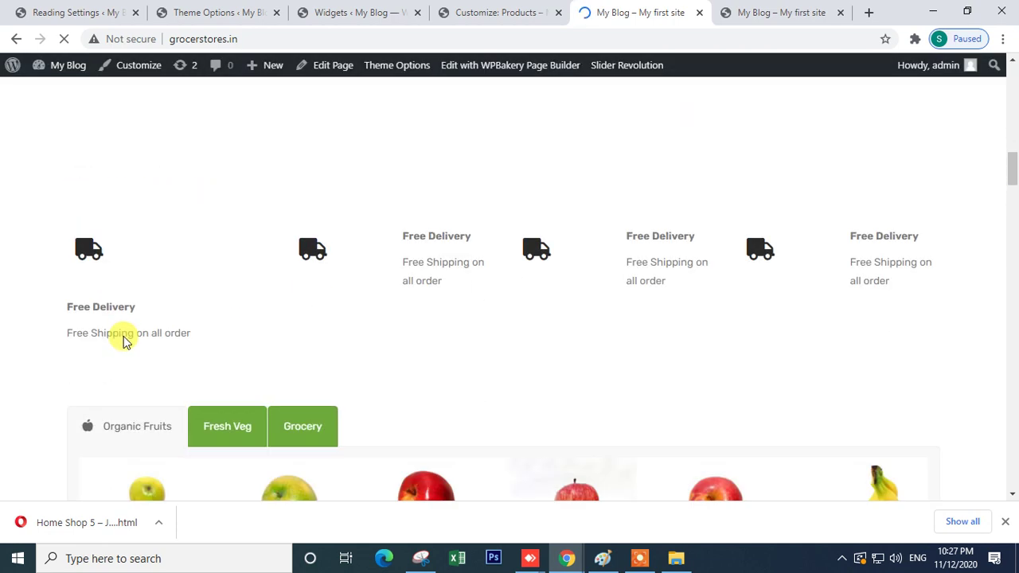
scroll(124, 340, "down", 5)
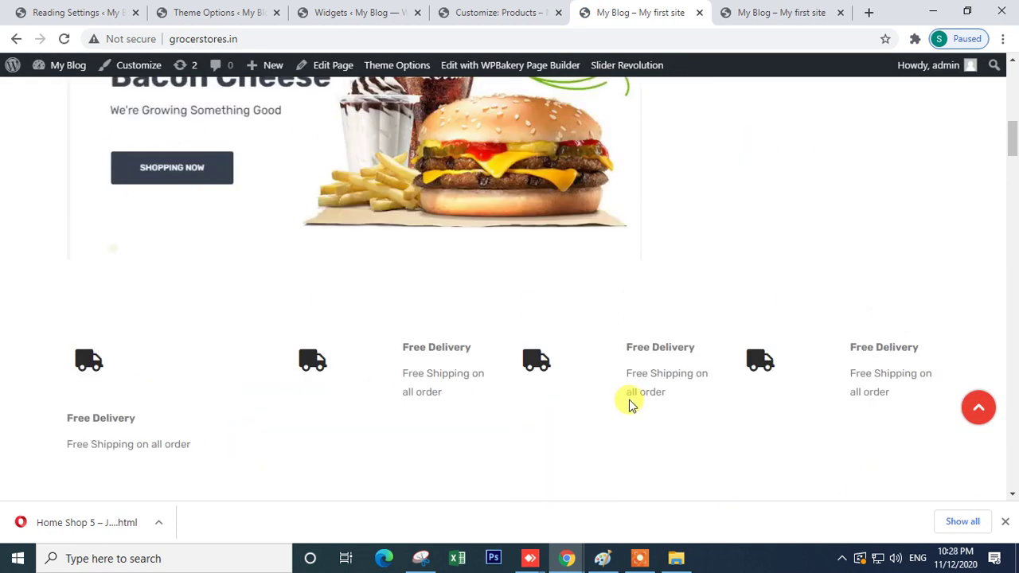
scroll(261, 362, "down", 10)
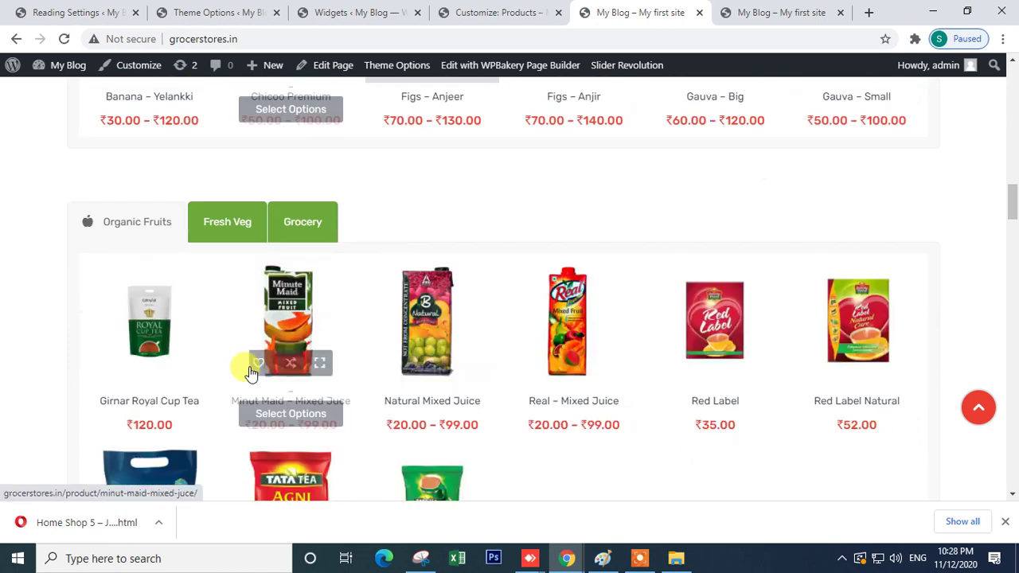
scroll(290, 348, "down", 12)
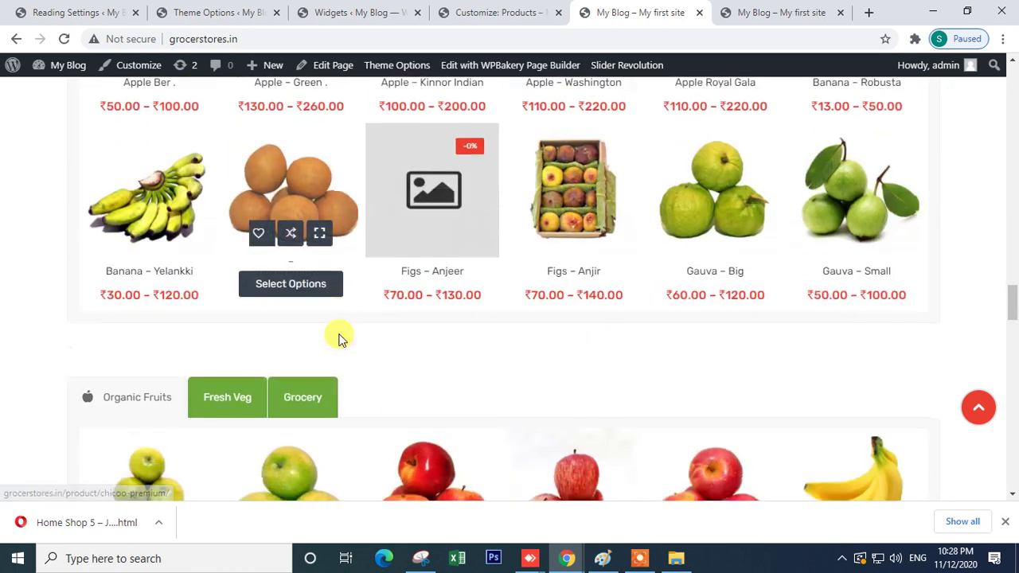
scroll(338, 338, "down", 8)
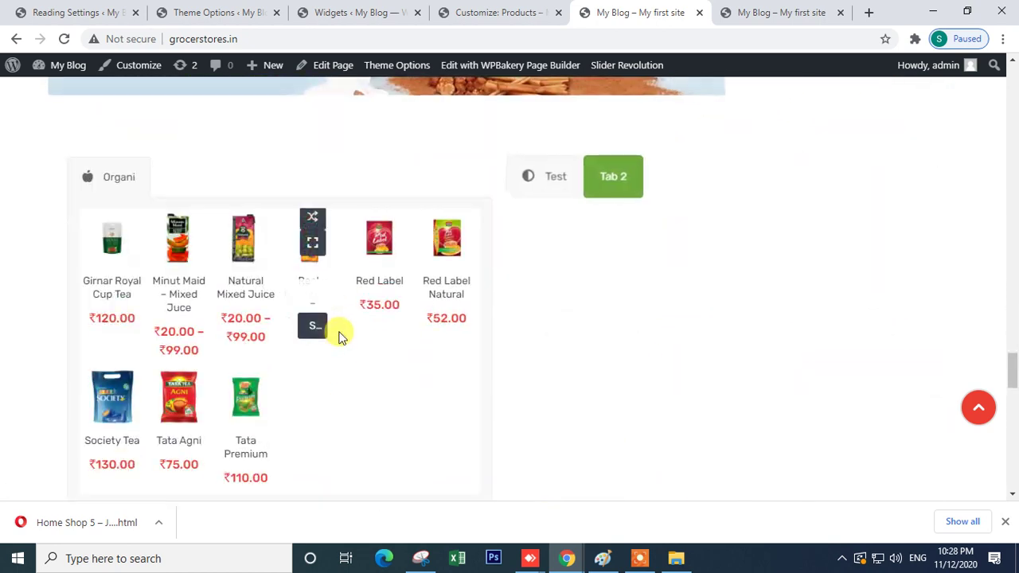
scroll(329, 352, "down", 10)
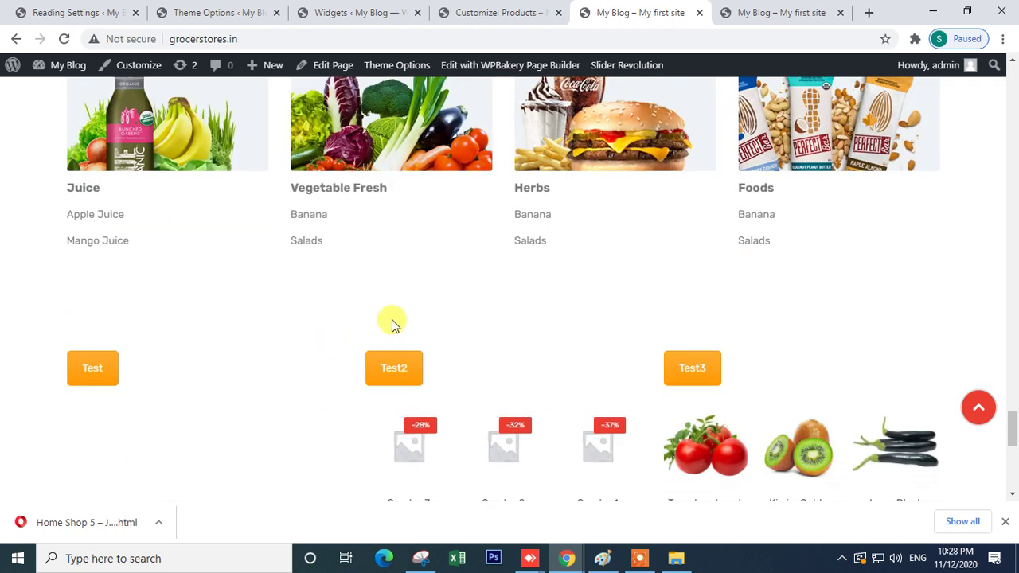
scroll(262, 289, "up", 4)
scroll(317, 239, "down", 6)
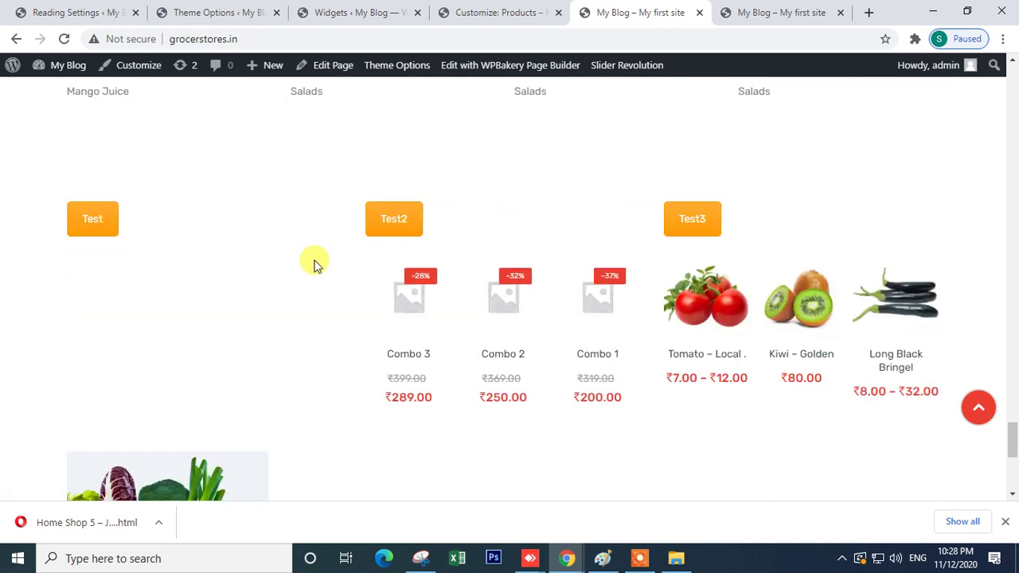
scroll(315, 267, "down", 5)
scroll(387, 427, "up", 5)
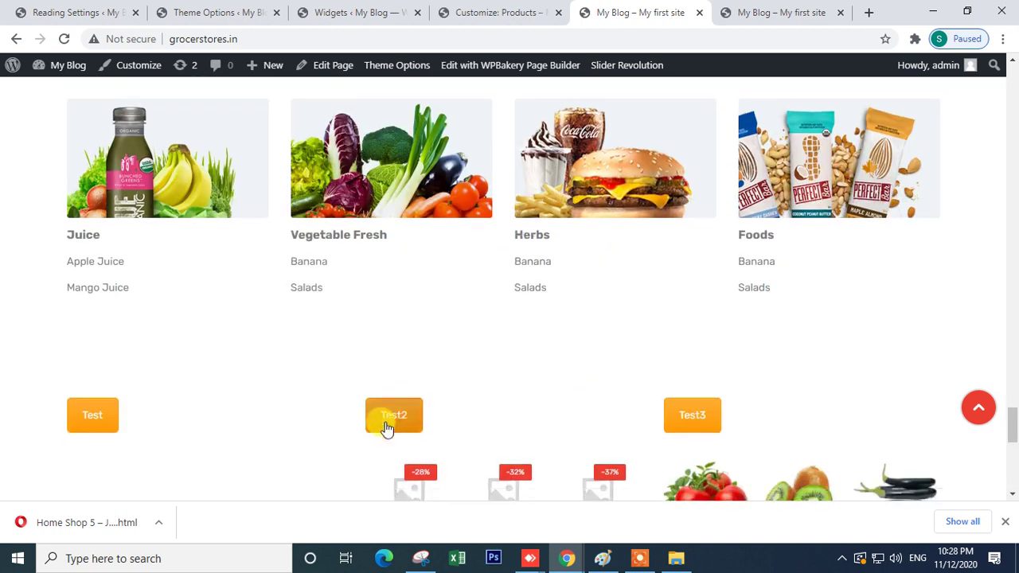
scroll(321, 437, "down", 3)
scroll(434, 448, "up", 5)
left_click_drag(1012, 382, 1014, 73)
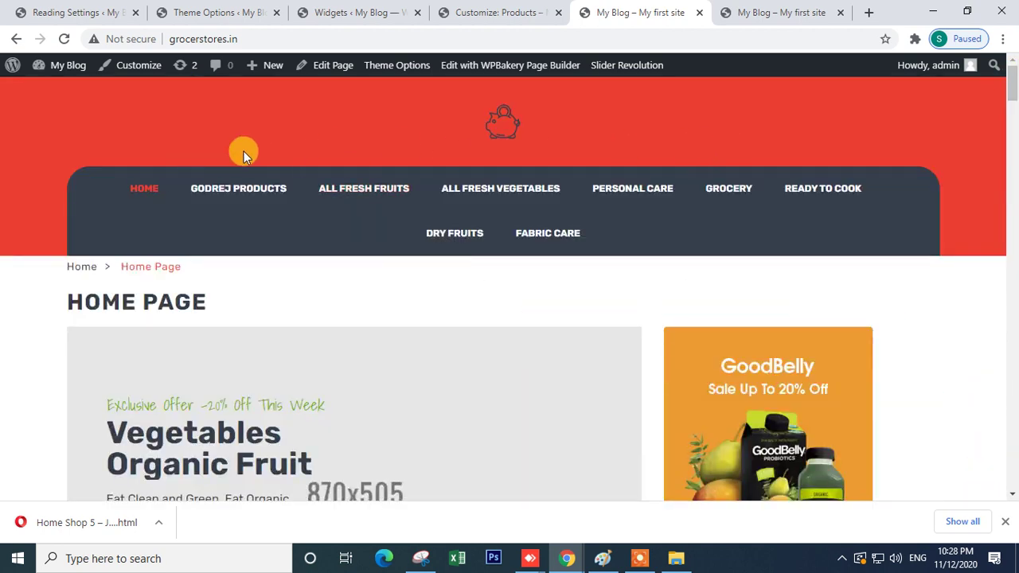
mouse_move(250, 175)
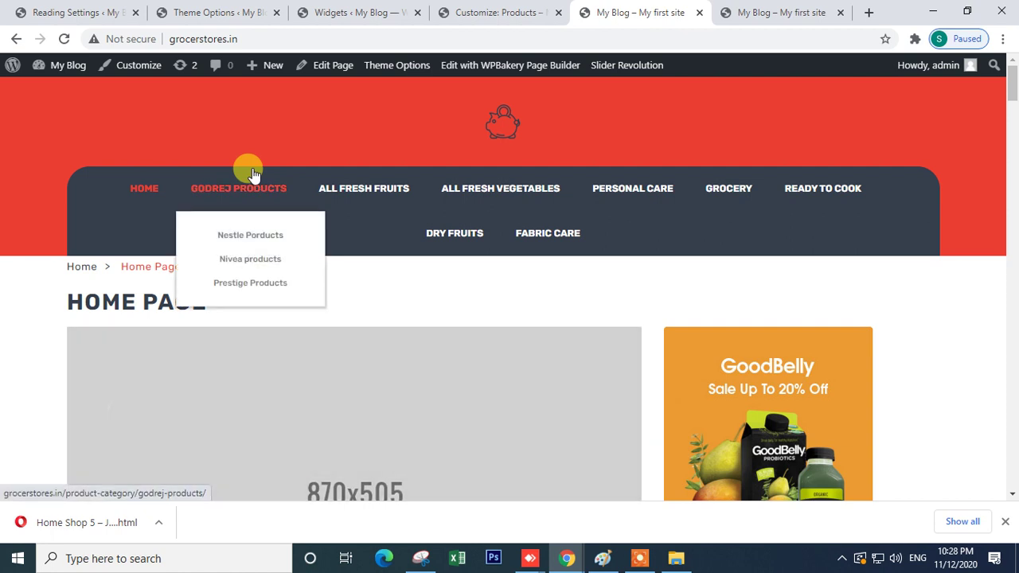
left_click(207, 14)
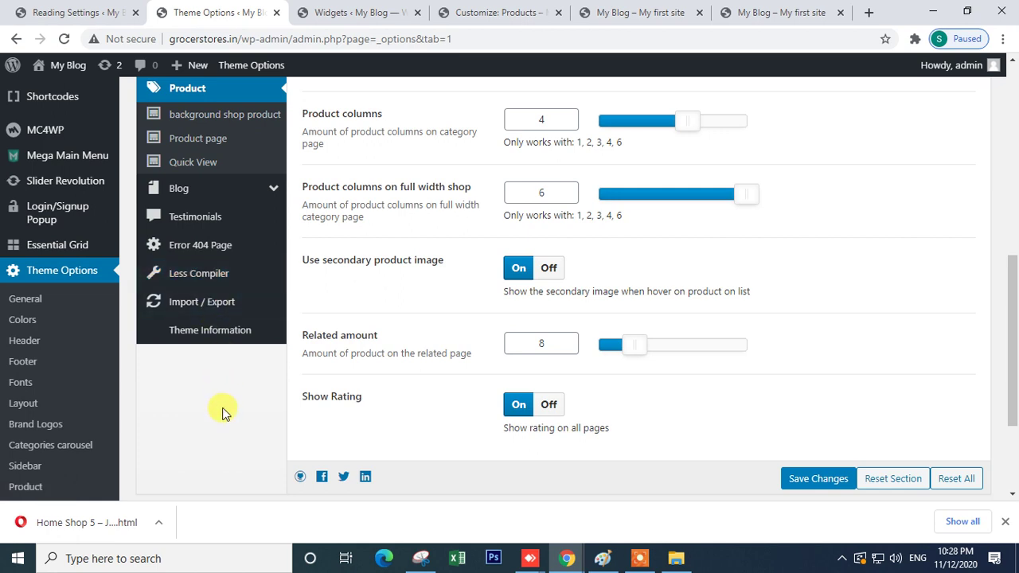
- View and scroll the Javenist demo product page for comparison
scroll(240, 407, "down", 2)
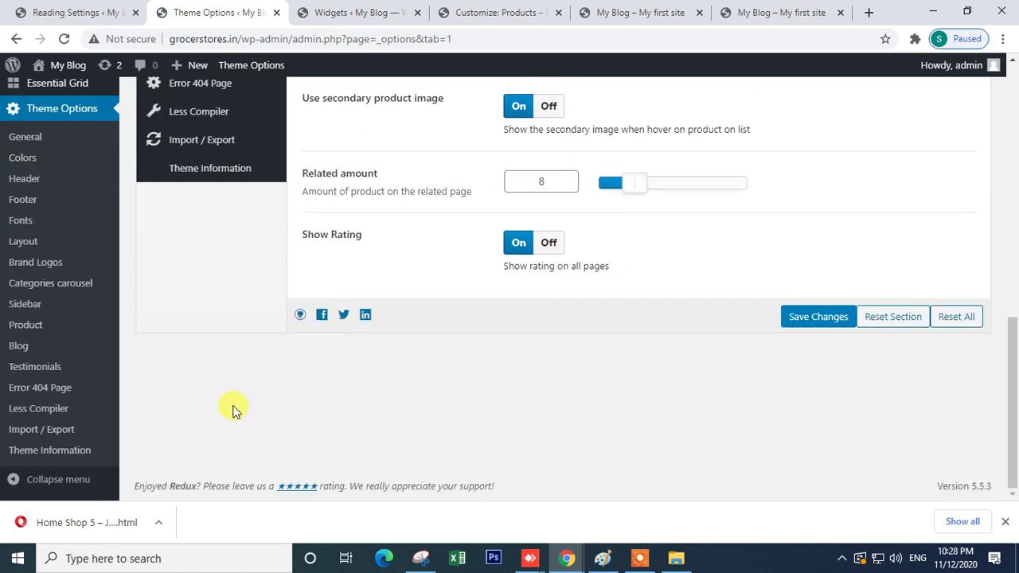
scroll(155, 375, "up", 4)
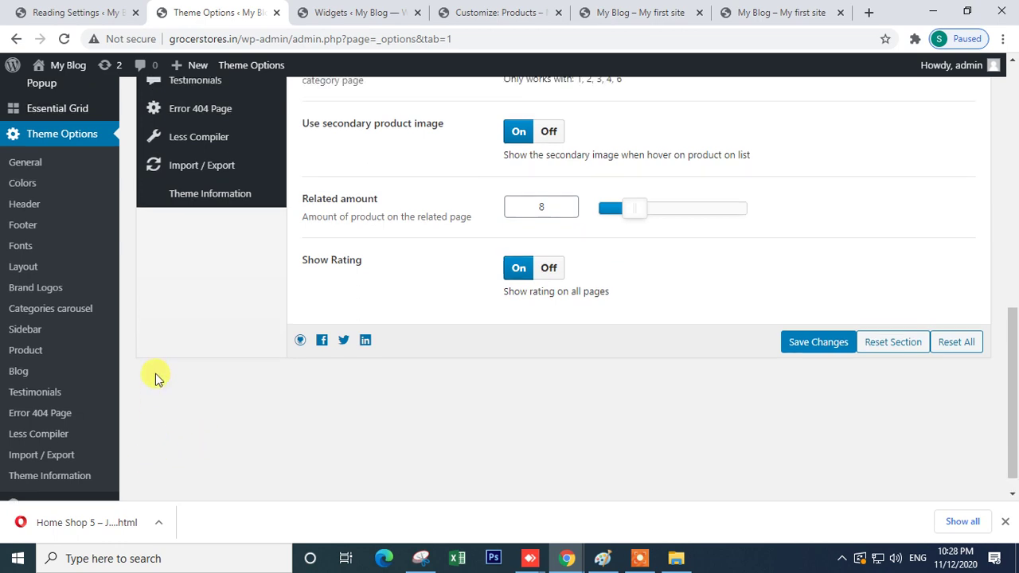
mouse_move(567, 557)
left_click(641, 521)
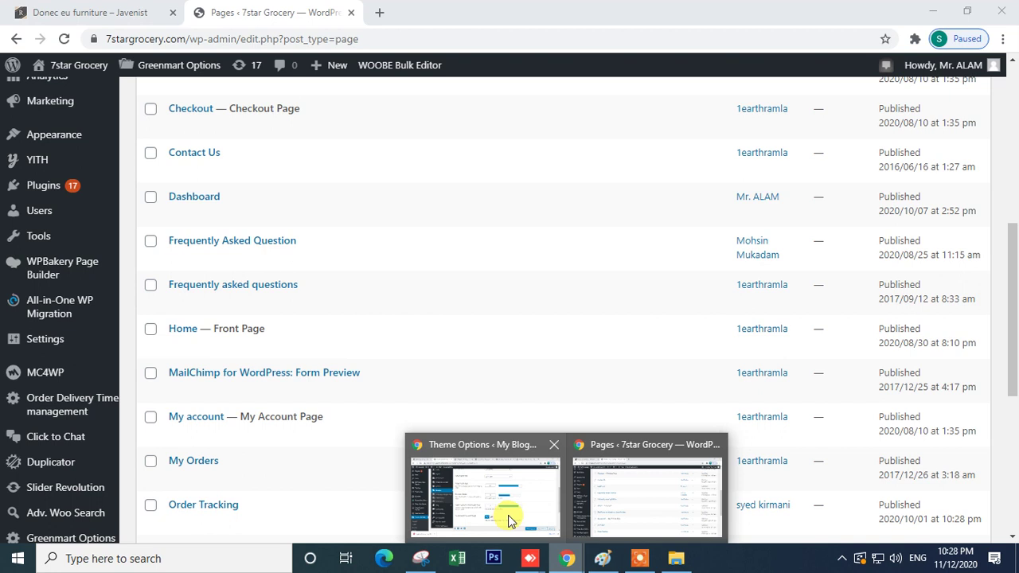
mouse_move(508, 515)
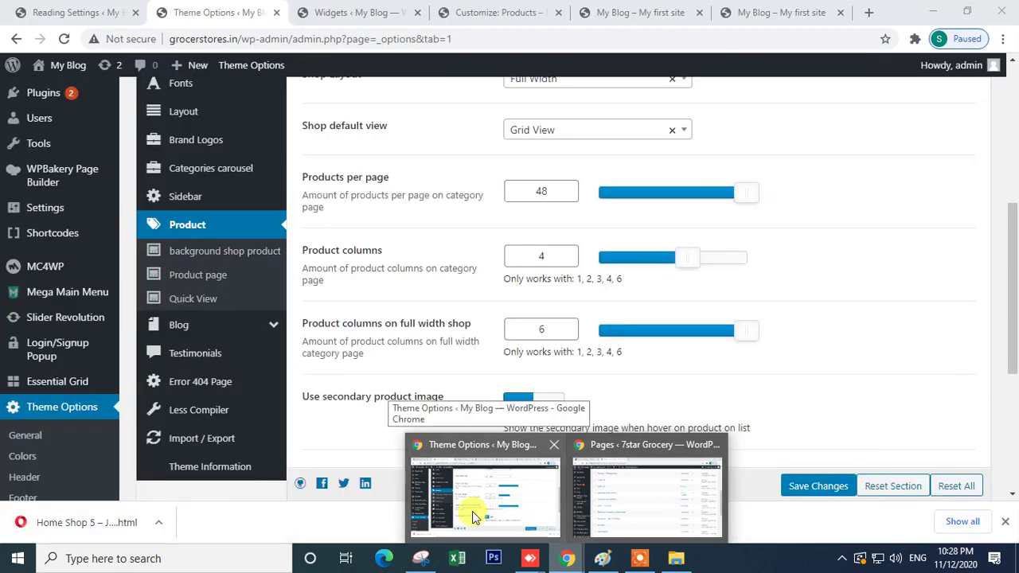
left_click(596, 505)
left_click(88, 13)
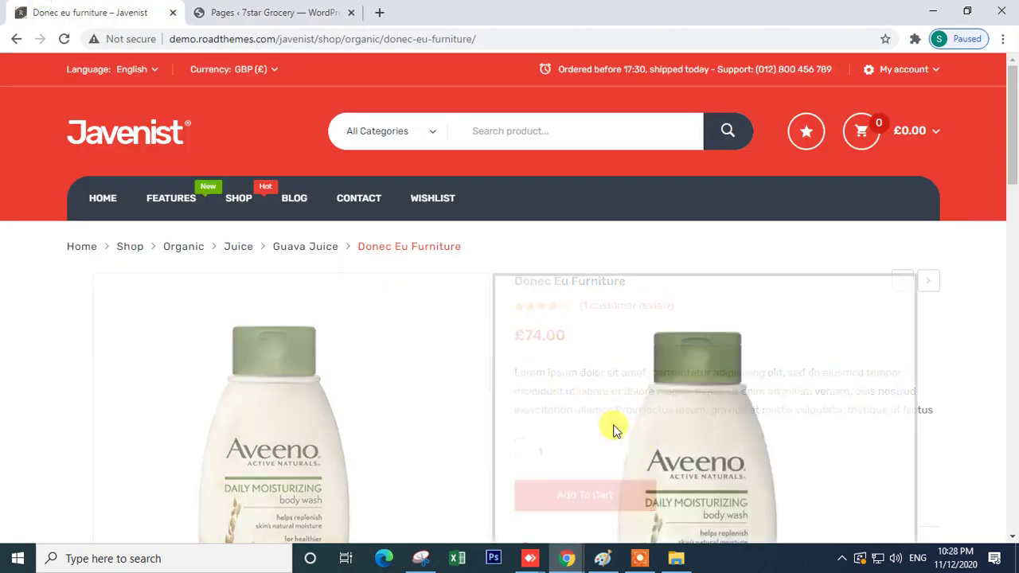
left_click(133, 137)
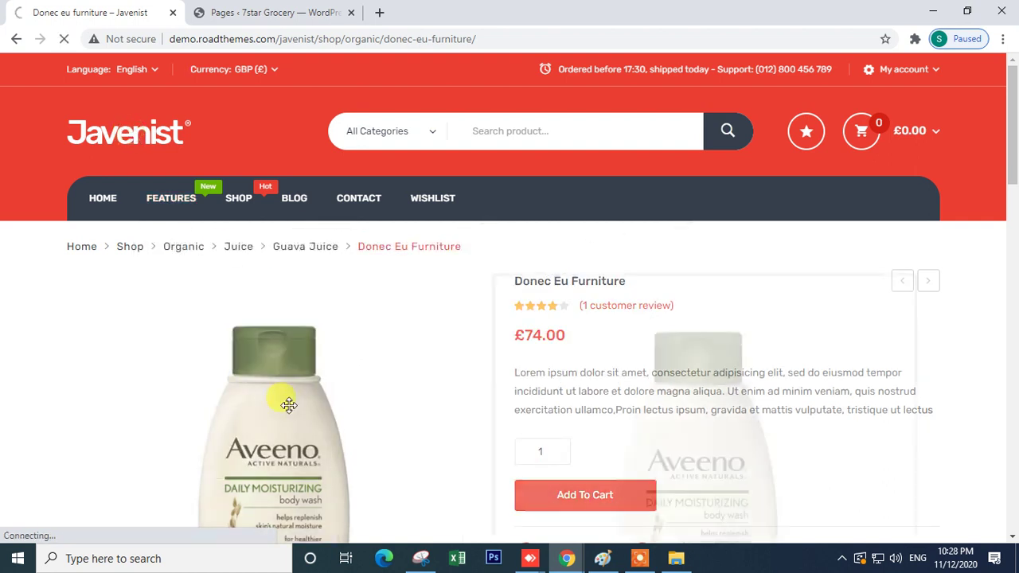
scroll(289, 405, "down", 4)
scroll(286, 406, "down", 6)
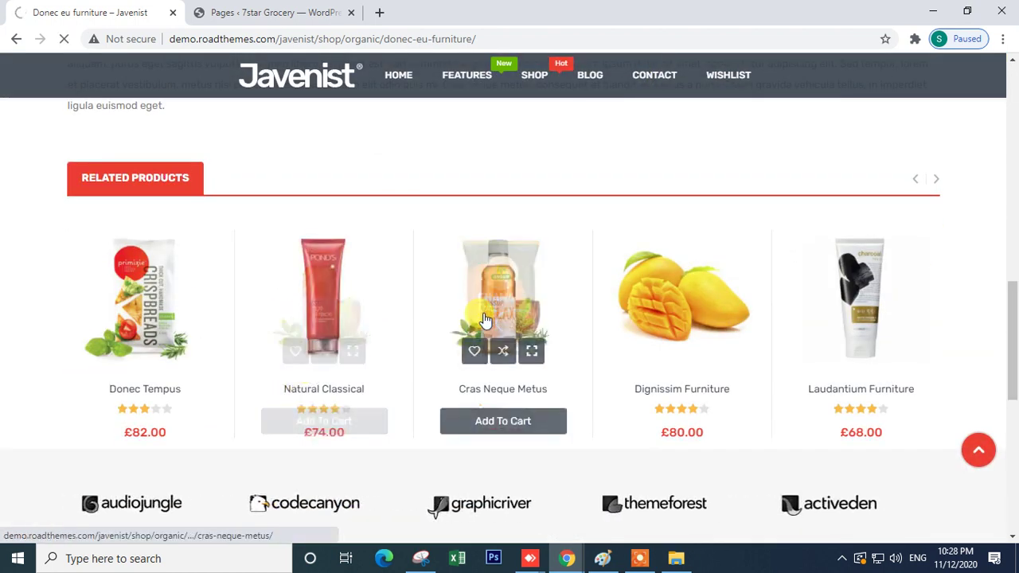
scroll(448, 359, "down", 5)
- Return to the grocerstores admin Reading Settings and open the Tools page
mouse_move(565, 561)
left_click(454, 508)
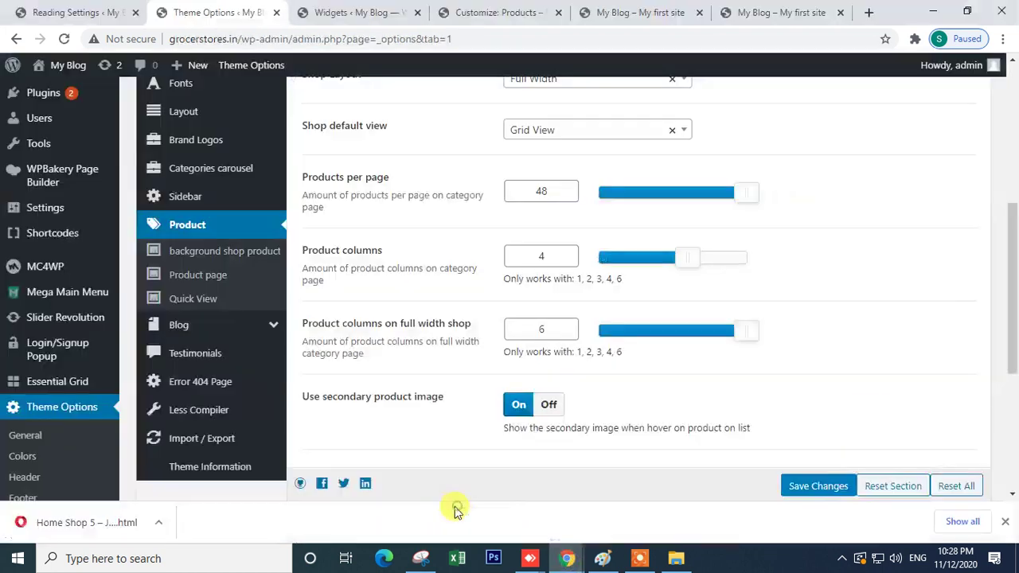
scroll(298, 346, "down", 4)
left_click(21, 8)
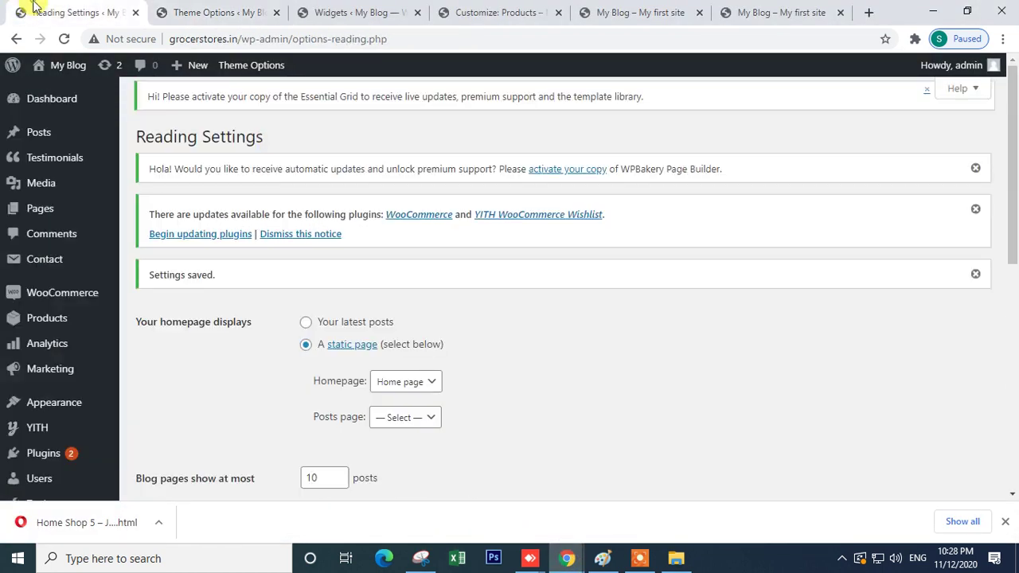
scroll(446, 374, "down", 3)
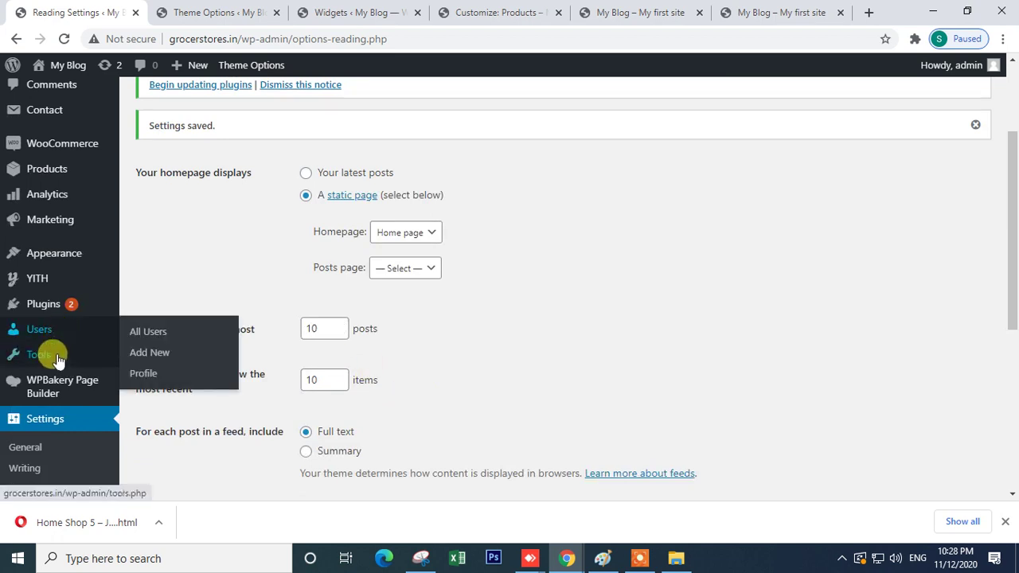
left_click(47, 360)
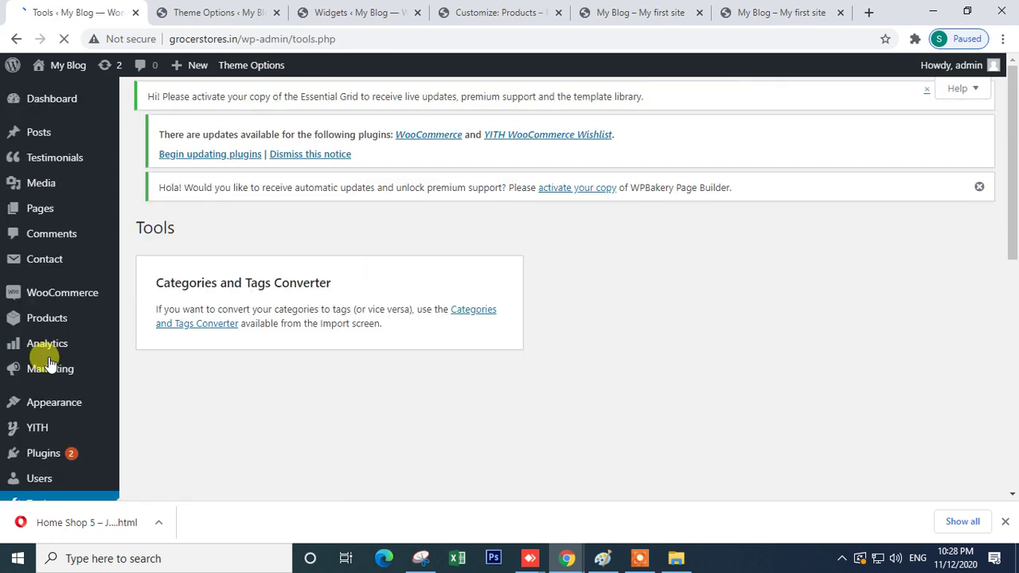
scroll(367, 331, "down", 4)
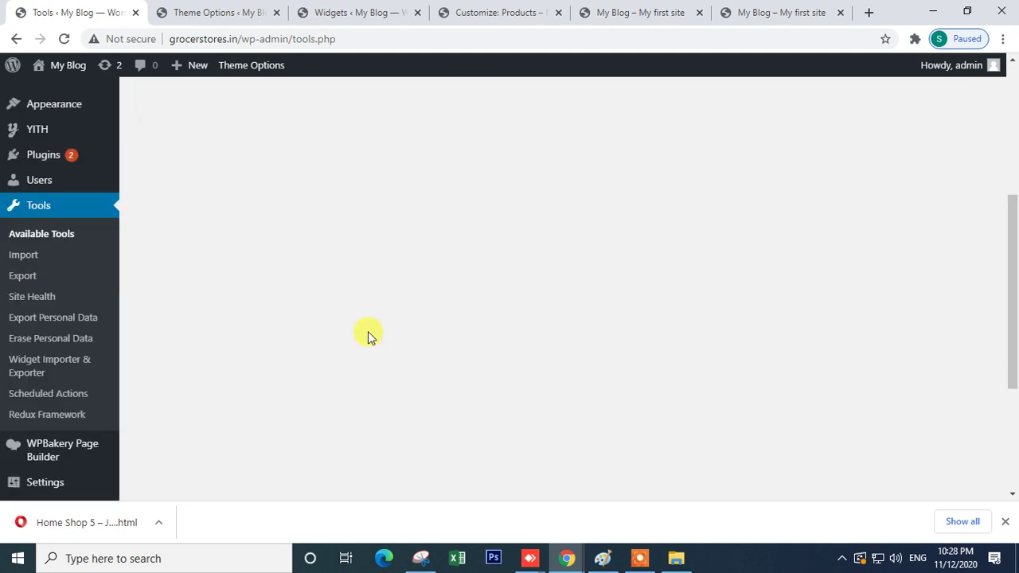
- Run the WordPress content importer from the Import tools page and browse for an upload file
left_click(22, 261)
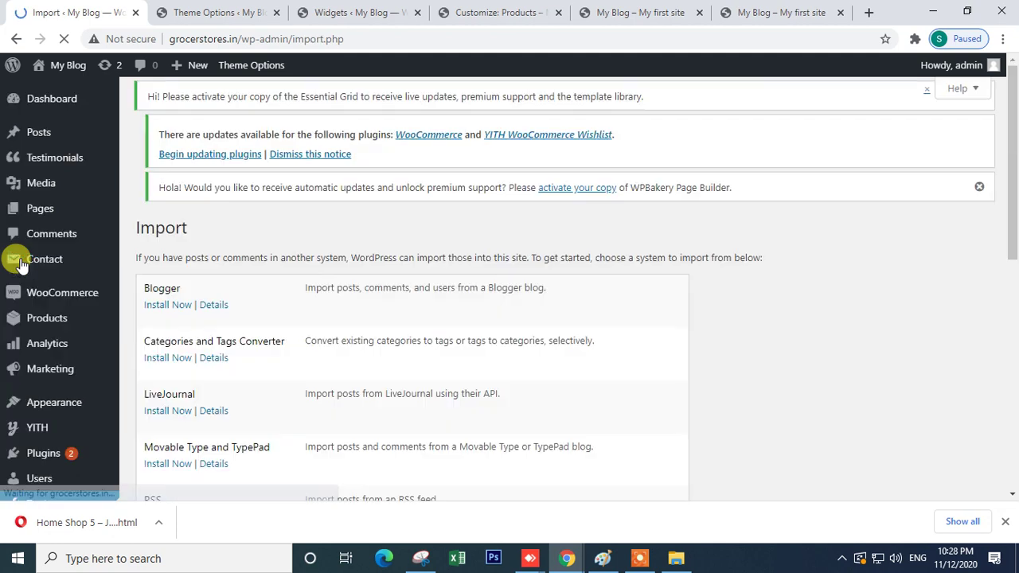
scroll(525, 327, "down", 10)
left_click(153, 222)
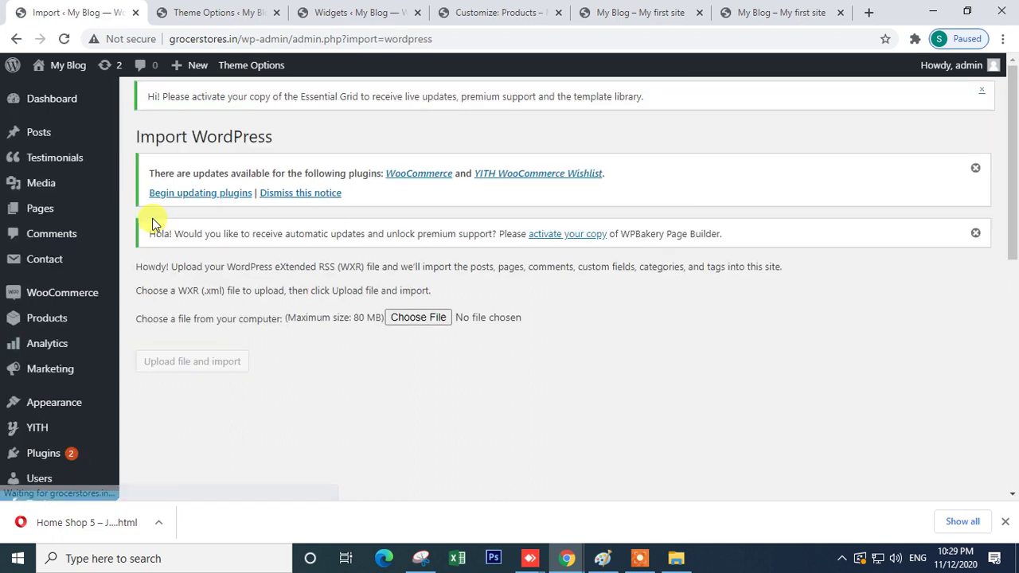
left_click(406, 316)
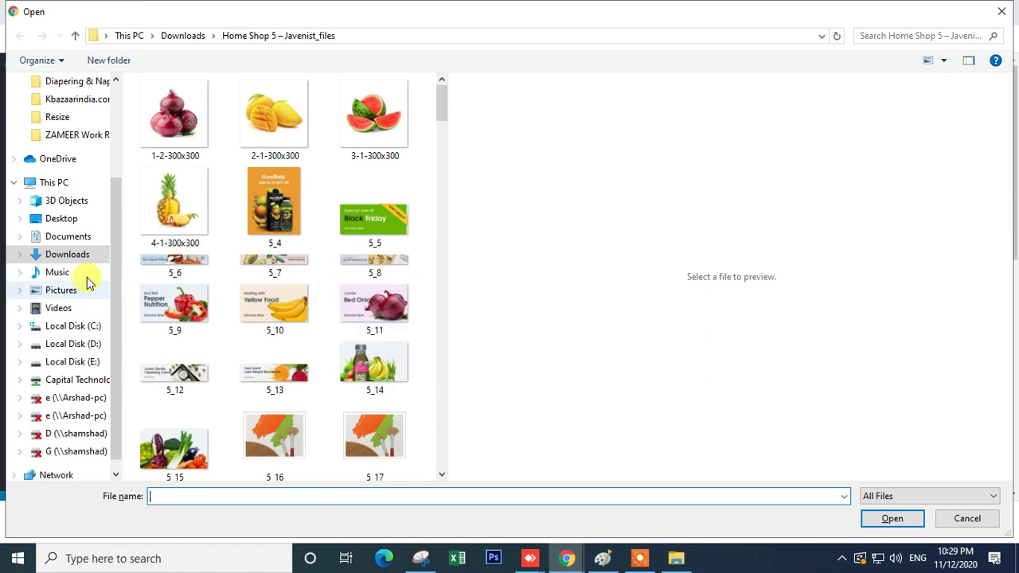
- Navigate on the network drive through Theme file and sample-data to the exported_files folder
left_click(87, 363)
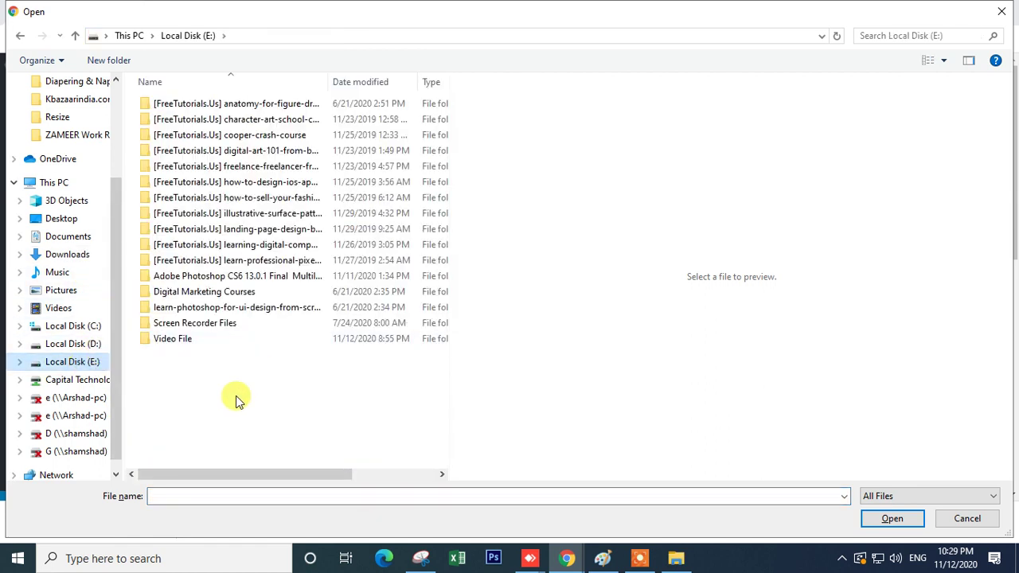
left_click(71, 381)
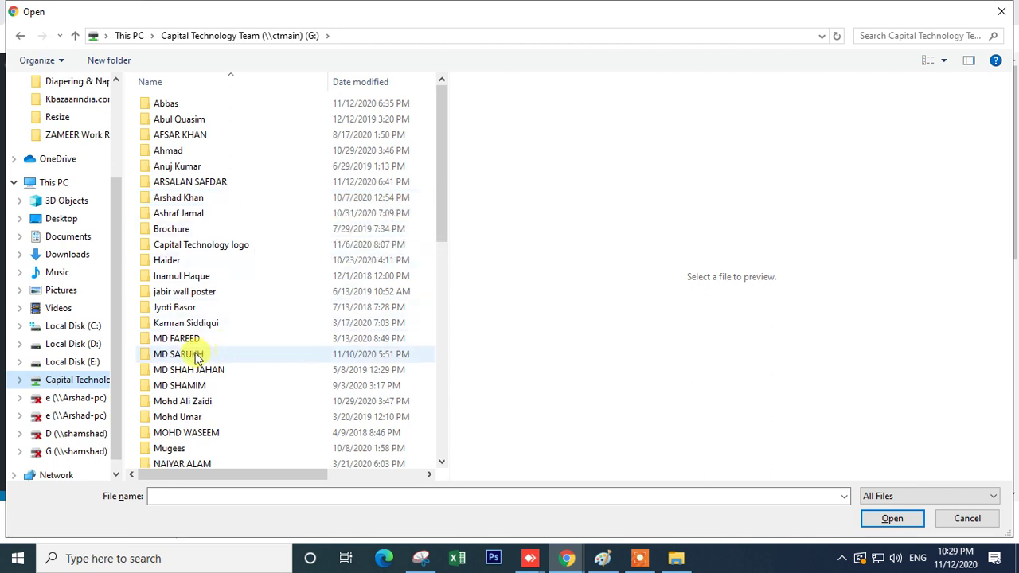
double_click(203, 359)
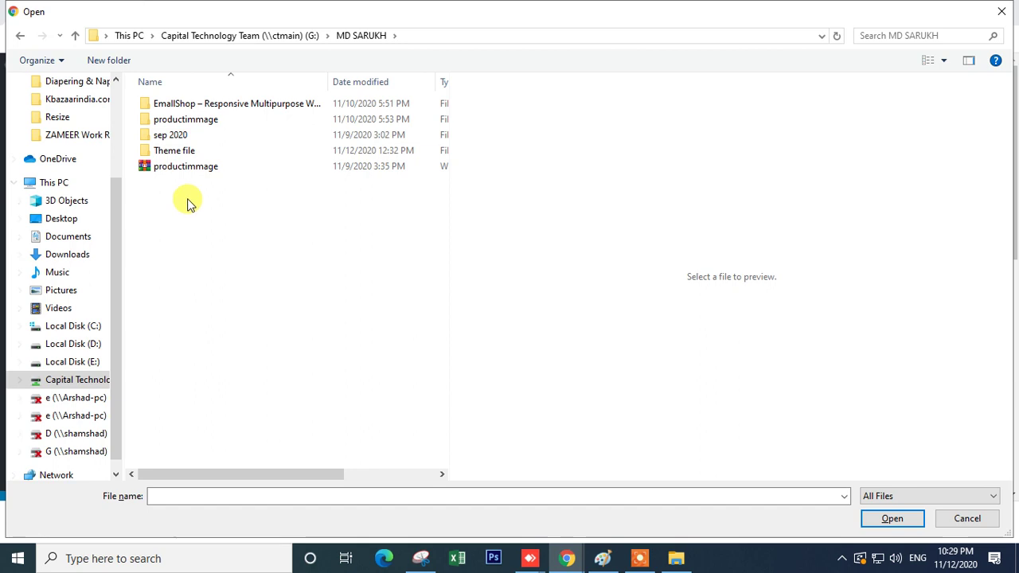
double_click(193, 154)
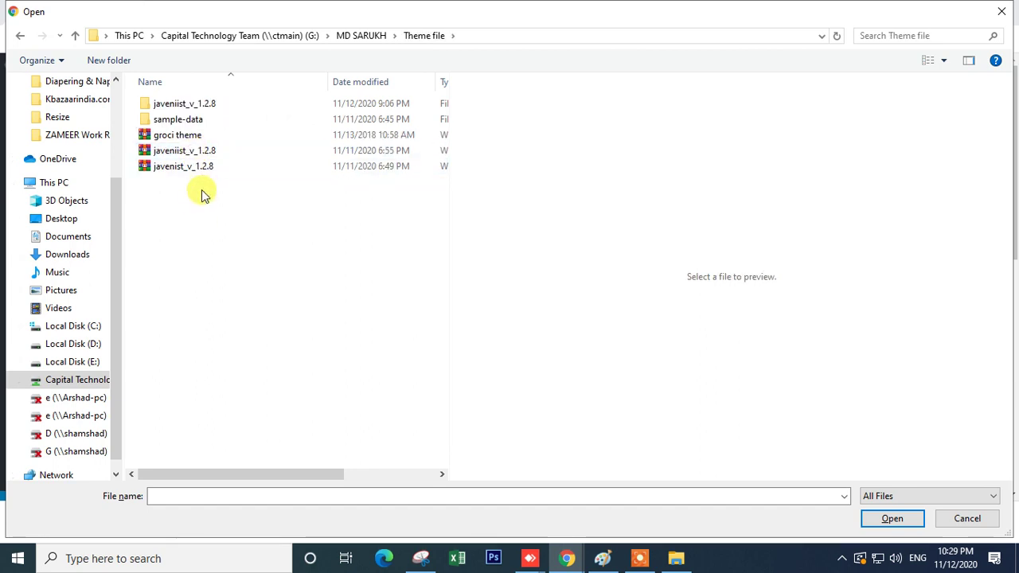
double_click(208, 126)
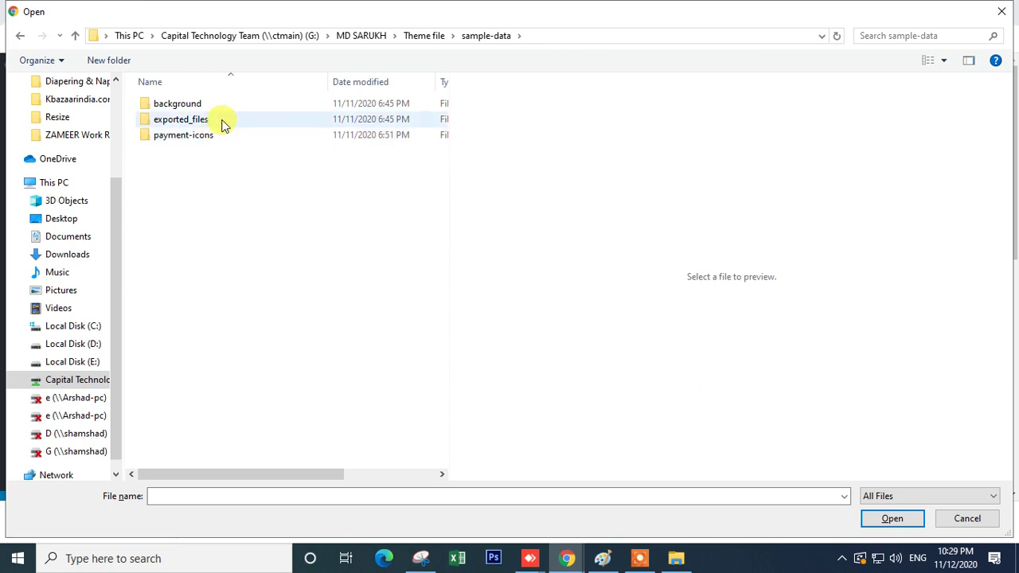
double_click(222, 124)
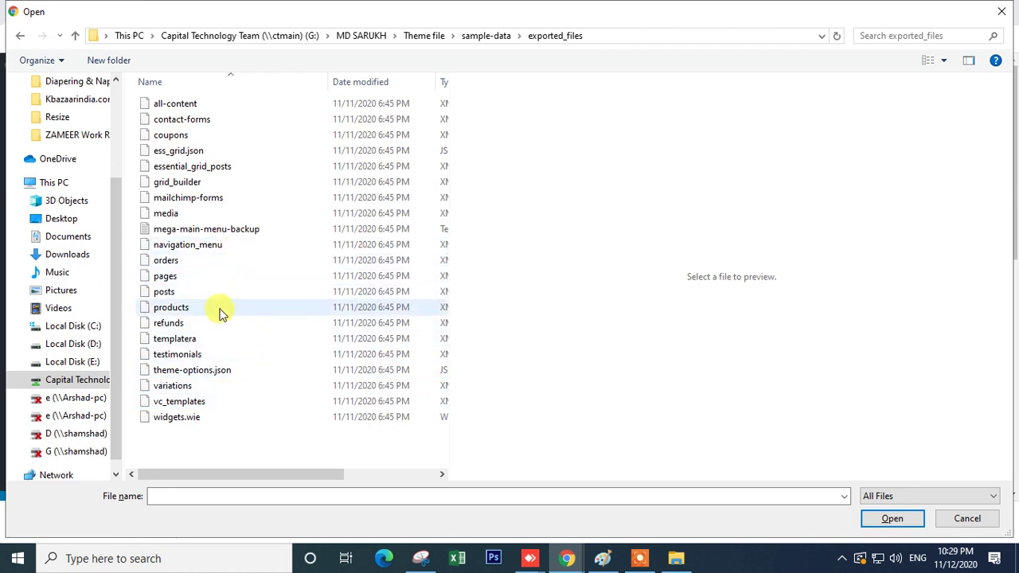
- Preview the coupons, contact-forms, essential grid and templatera exports, then choose theme-options.json
left_click(211, 370)
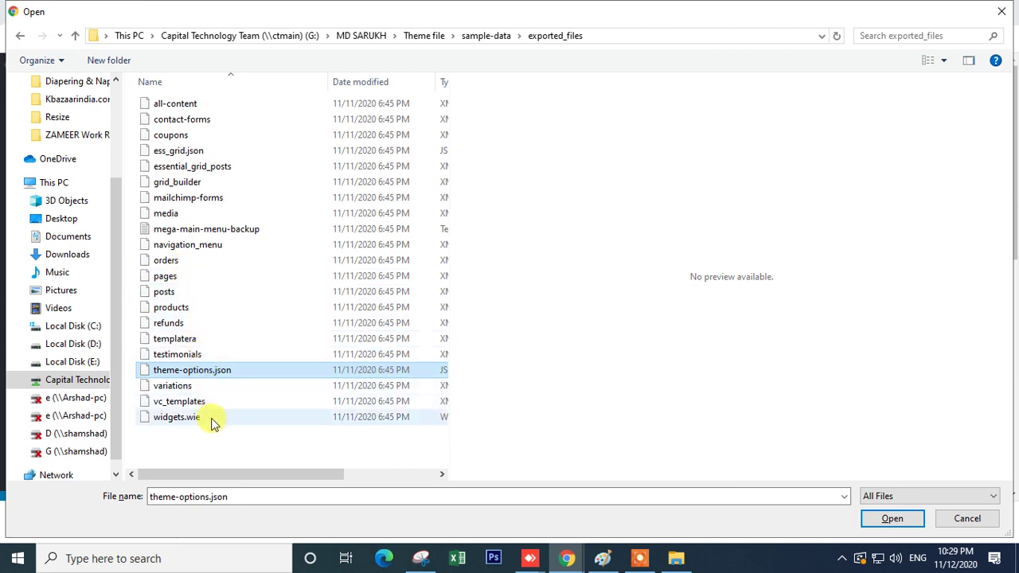
left_click(191, 137)
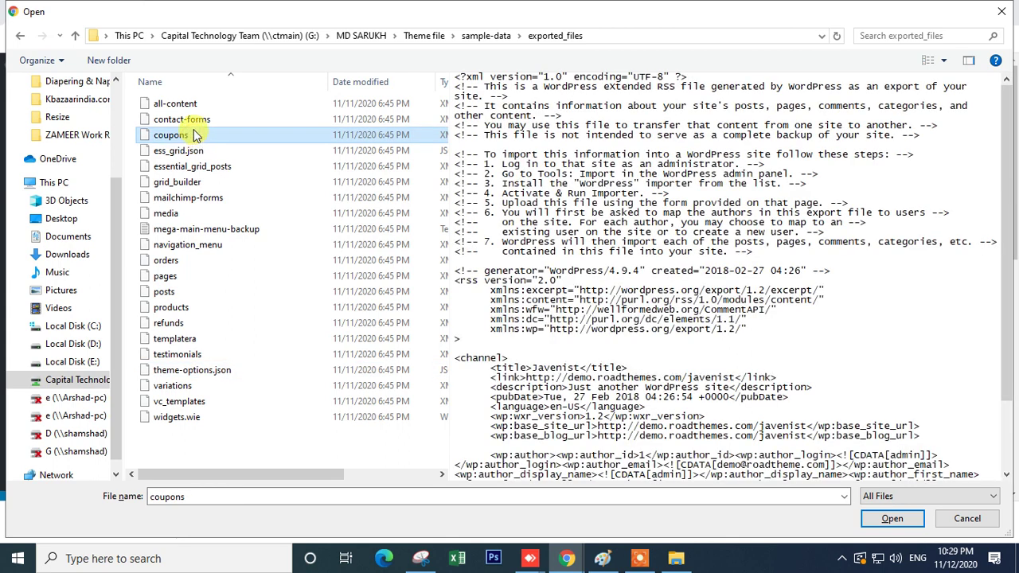
left_click(199, 121)
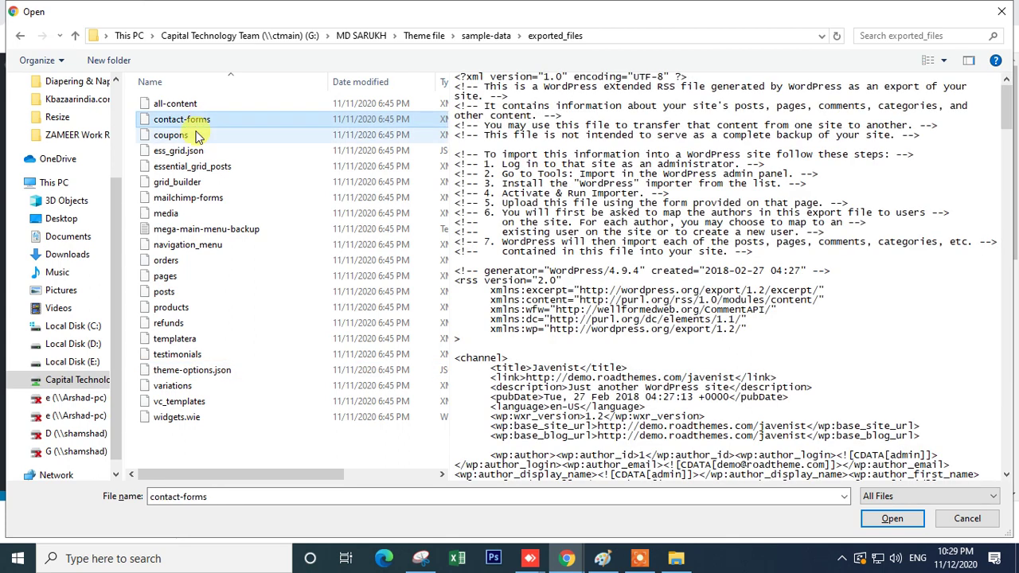
left_click(191, 135)
left_click(570, 300)
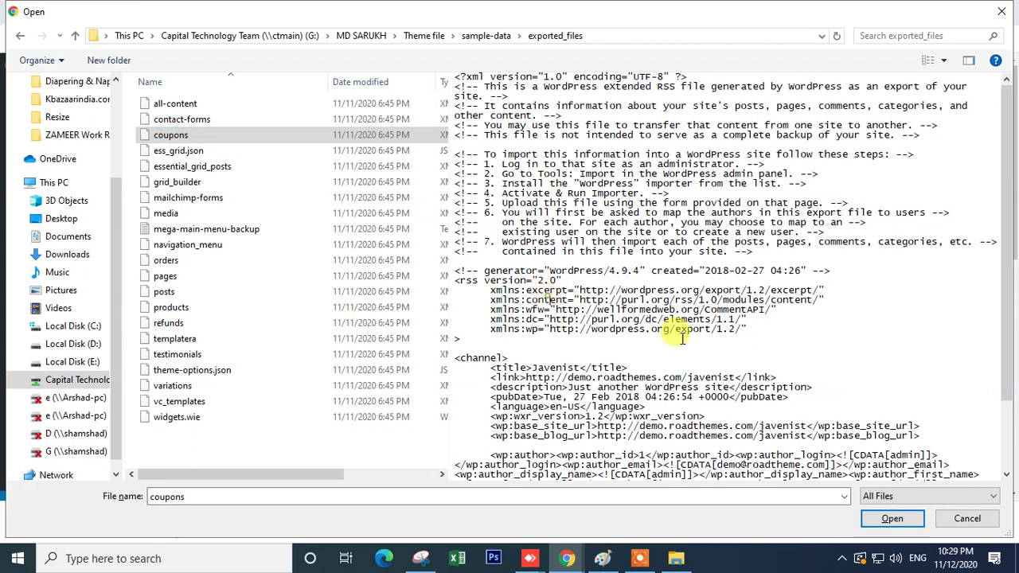
left_click(212, 167)
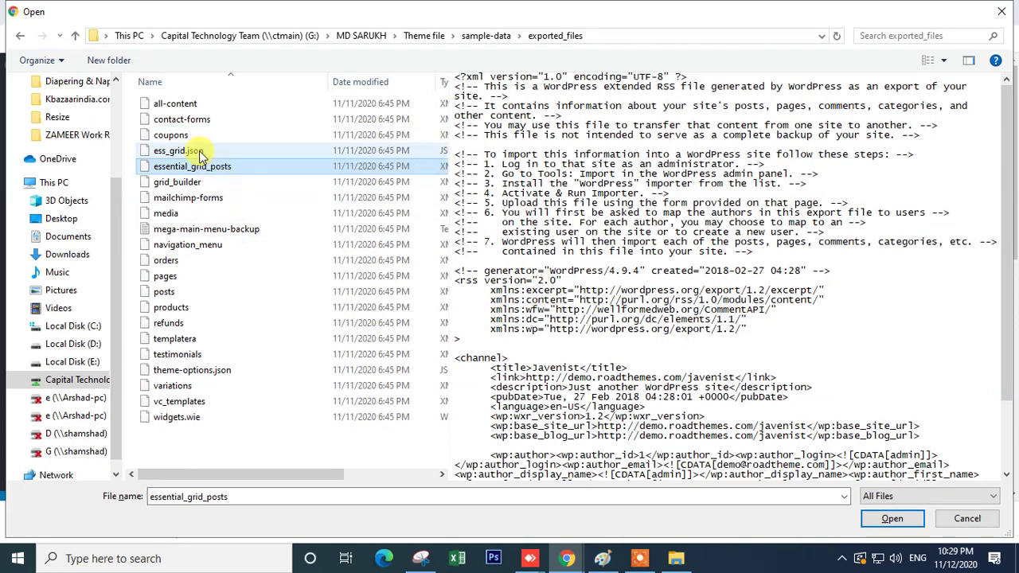
left_click(198, 151)
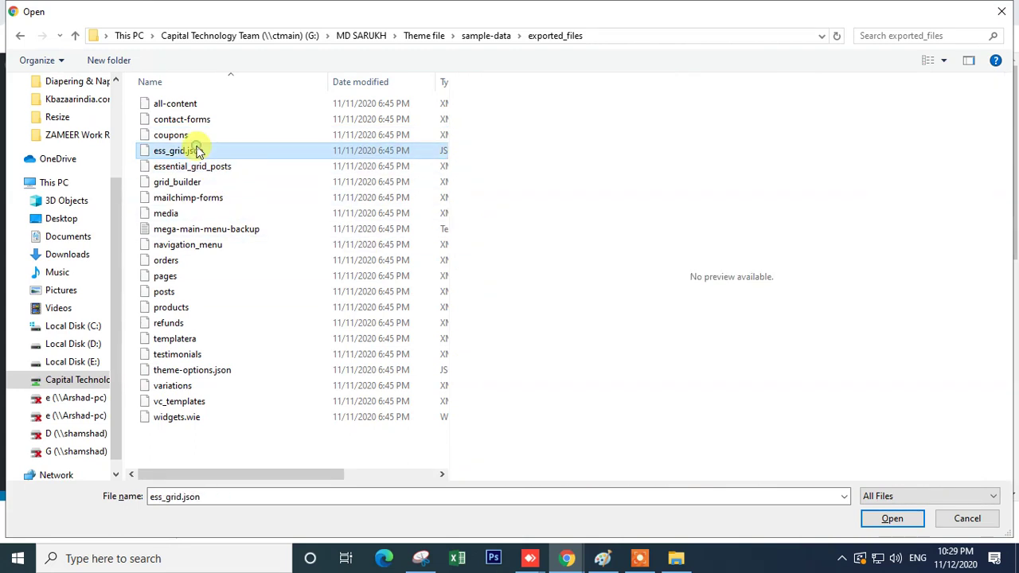
left_click(197, 340)
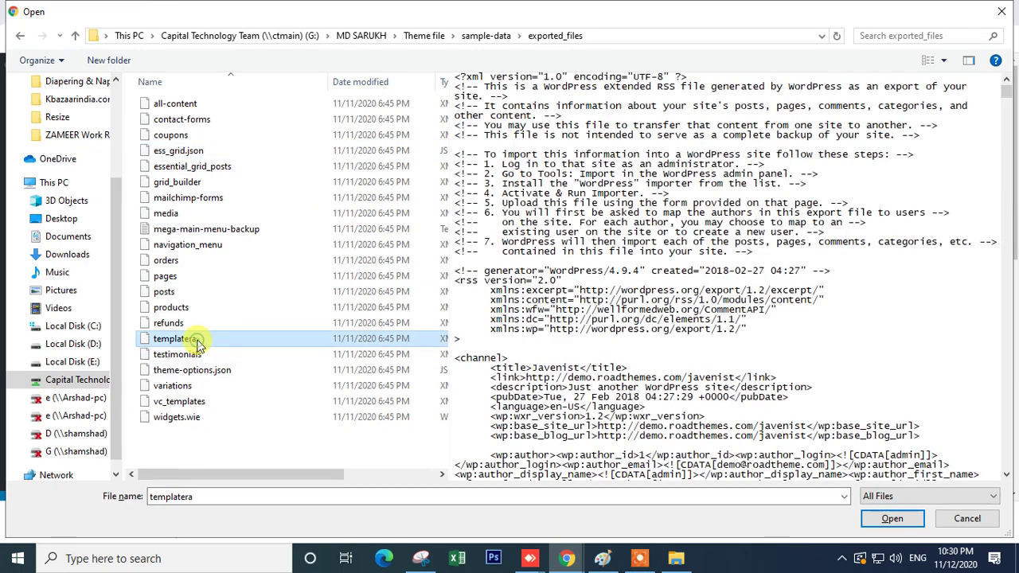
left_click(238, 370)
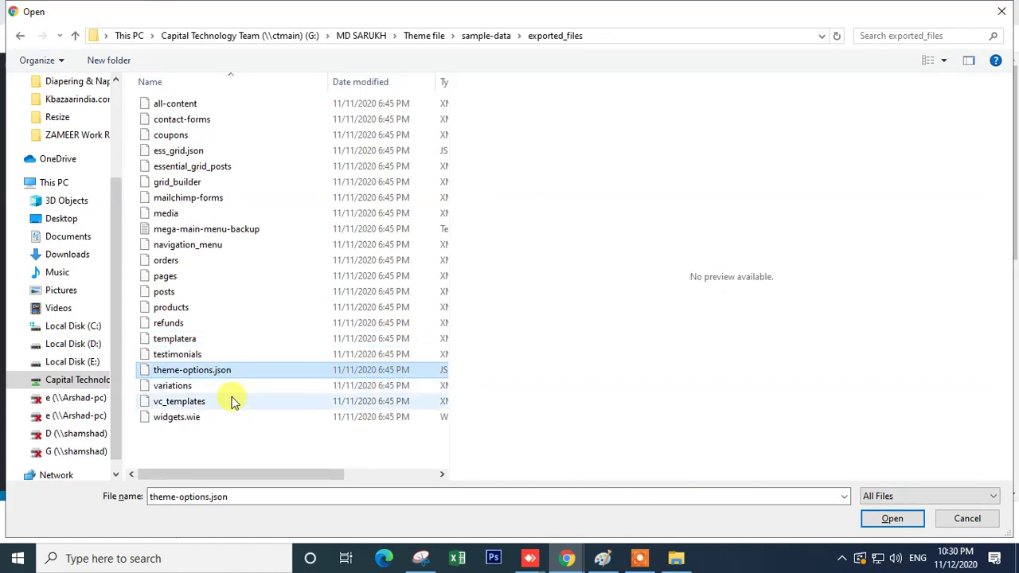
left_click(884, 519)
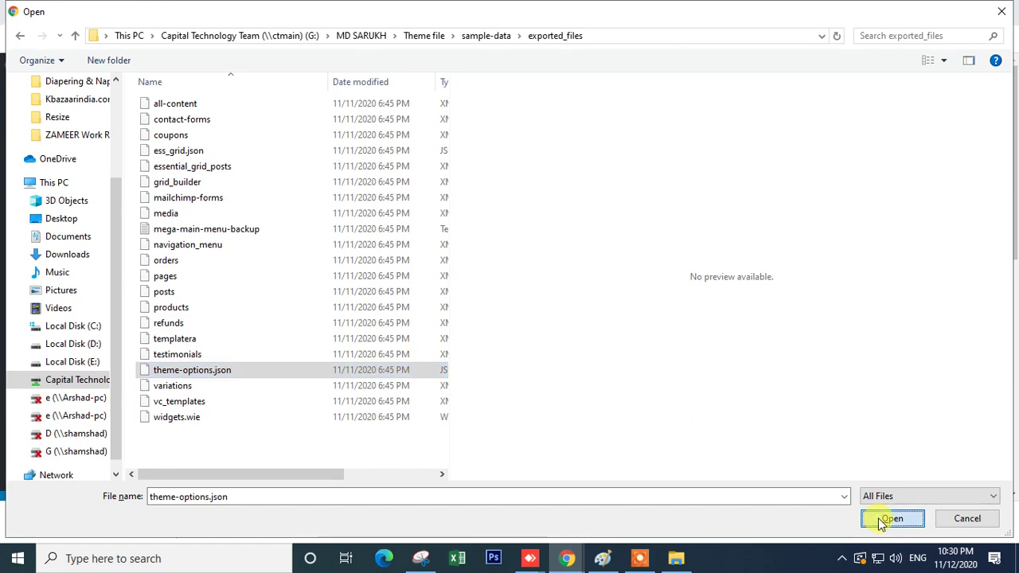
- Upload theme-options.json through the WordPress importer
left_click(211, 364)
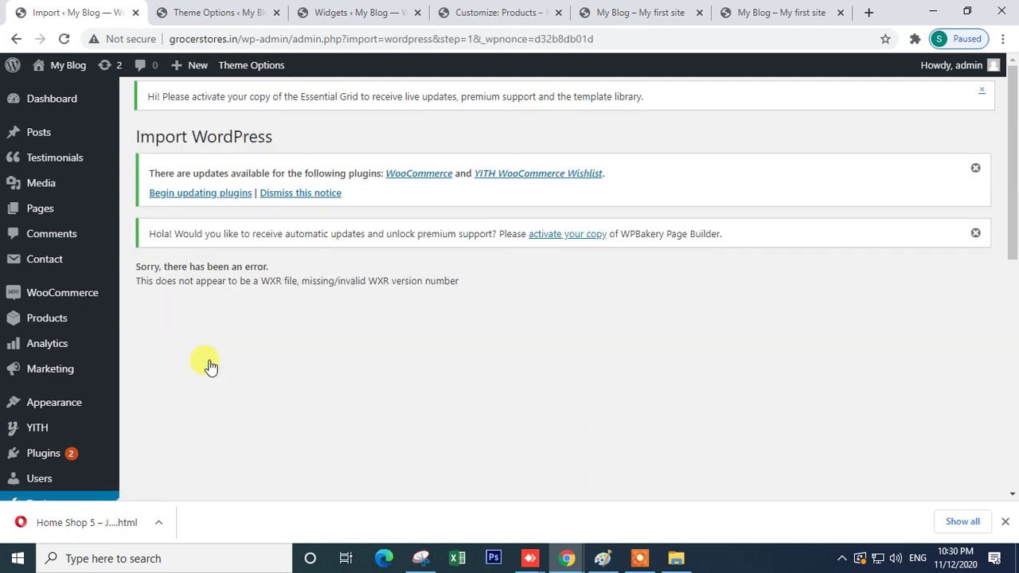
left_click_drag(155, 235, 665, 237)
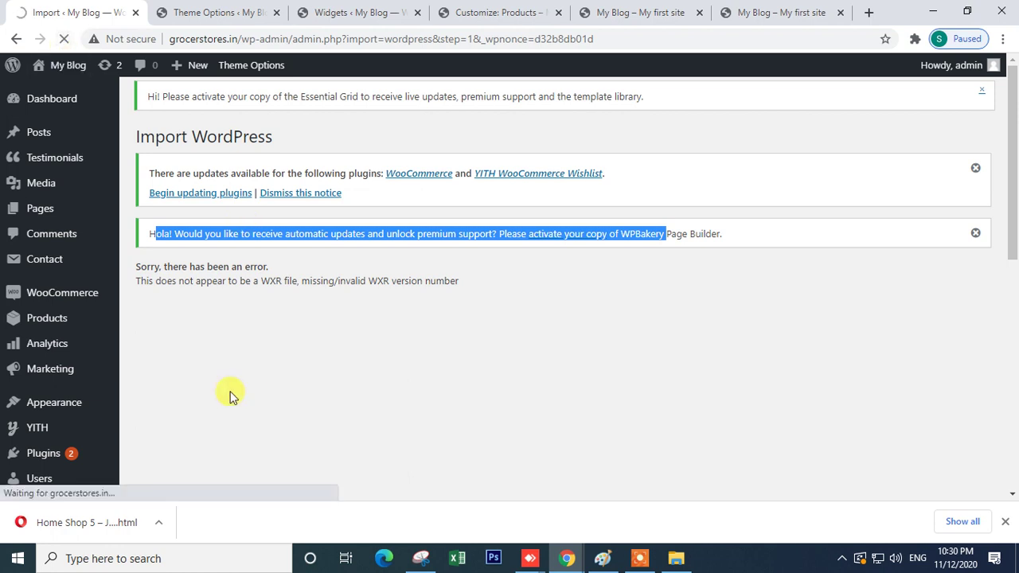
scroll(228, 394, "down", 3)
scroll(353, 375, "up", 4)
scroll(353, 375, "down", 8)
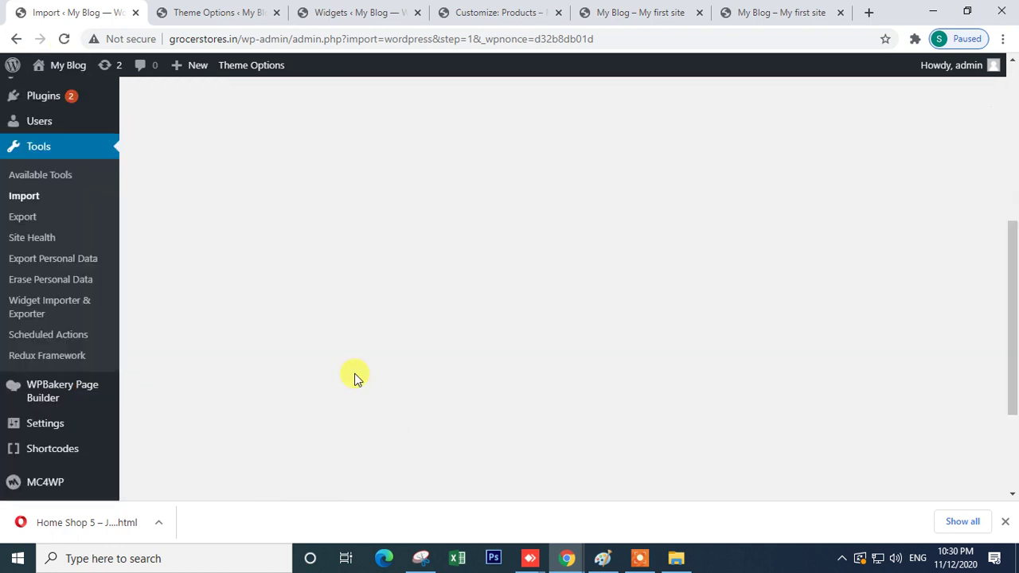
- Open the theme's Import / Export options page in a new tab and switch to it
mouse_move(32, 455)
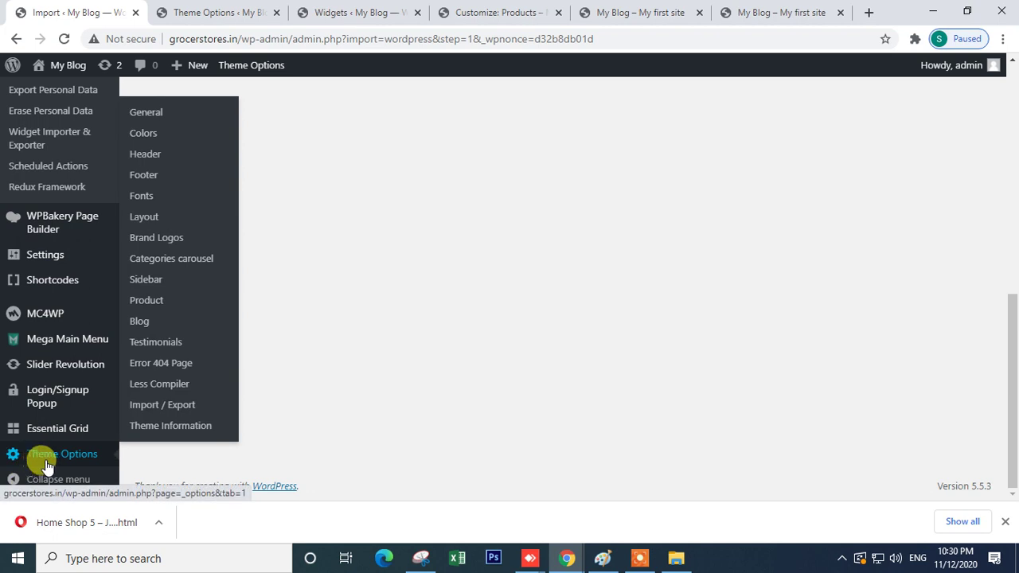
right_click(166, 409)
left_click(214, 265)
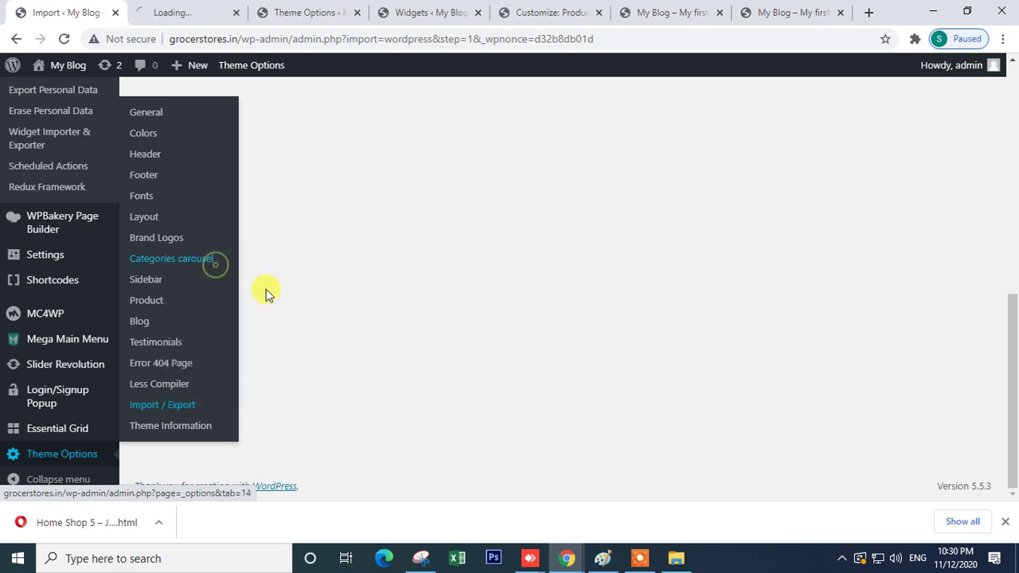
left_click(171, 12)
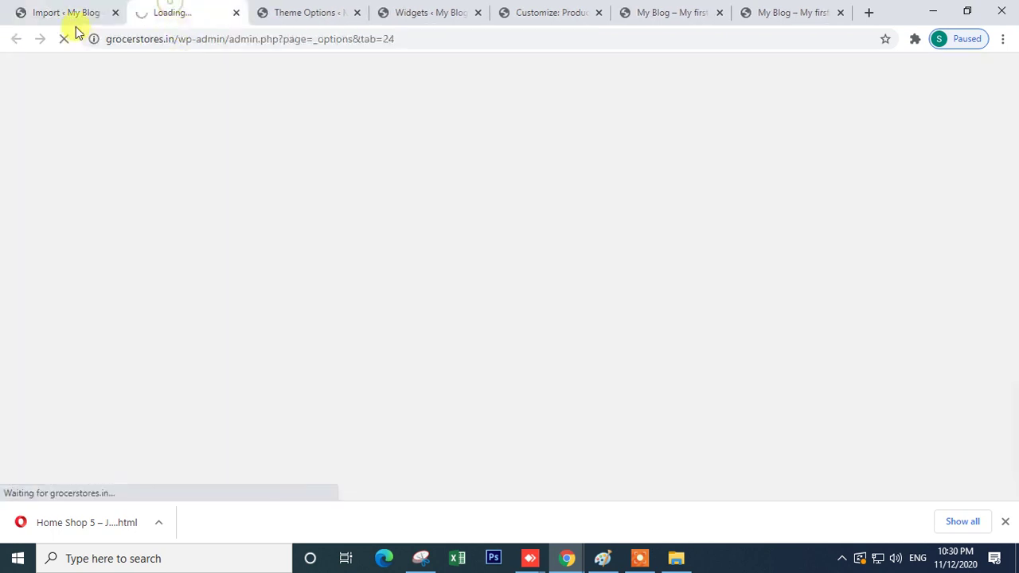
left_click(71, 12)
scroll(37, 371, "up", 4)
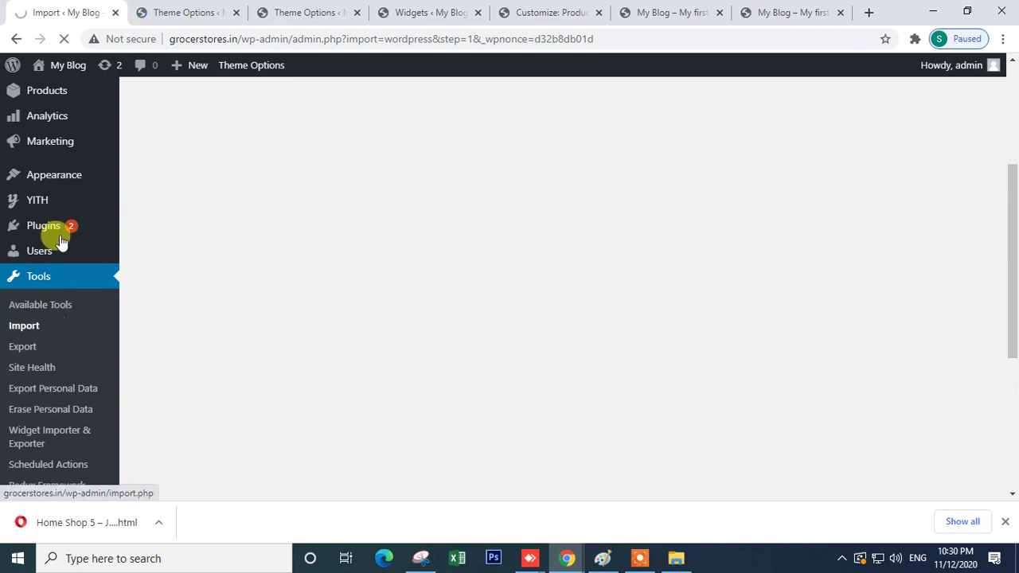
left_click(195, 12)
scroll(498, 420, "down", 5)
scroll(484, 417, "up", 4)
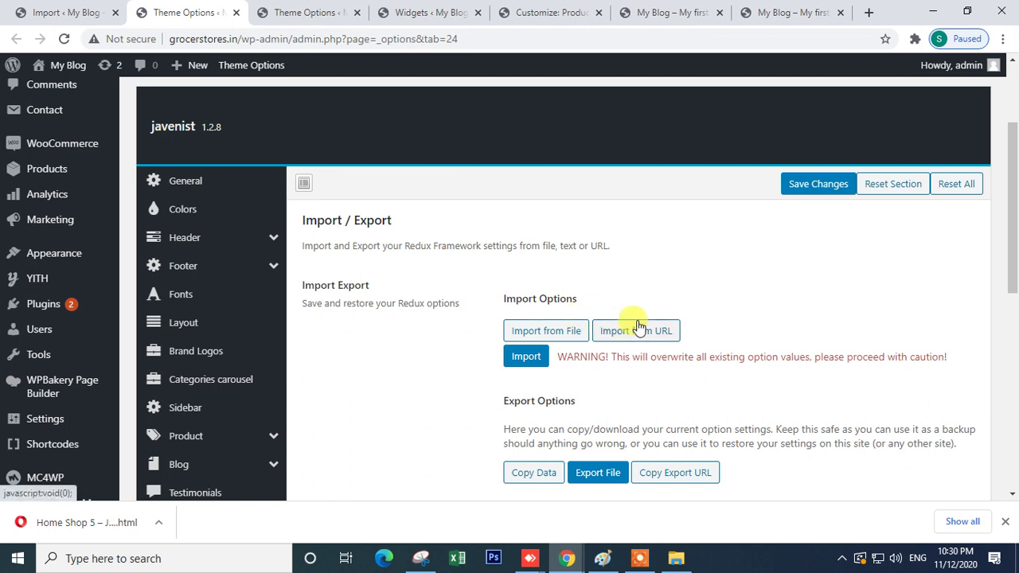
- Import the javenist theme options and confirm overwriting the current settings
left_click(524, 367)
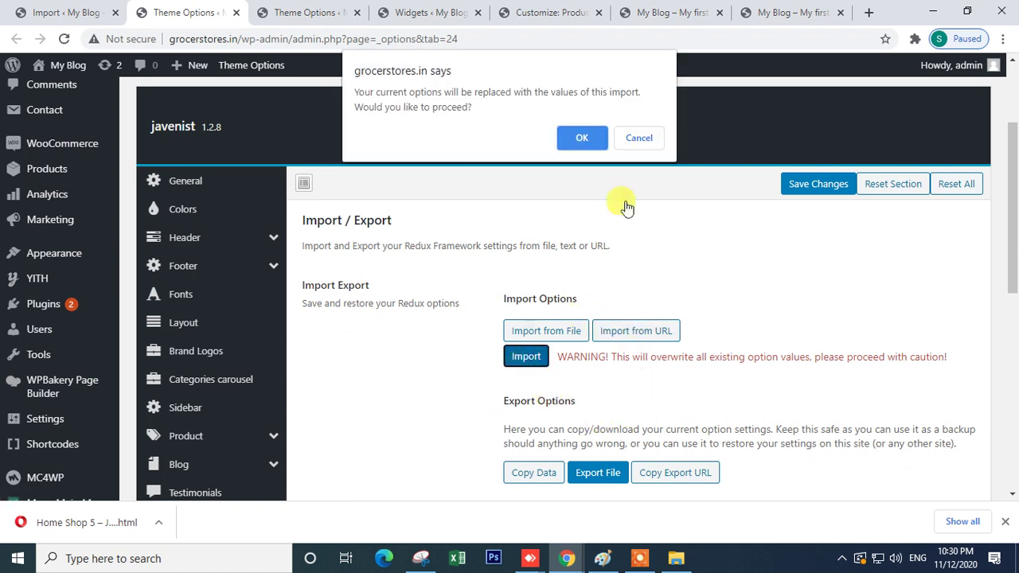
left_click(578, 136)
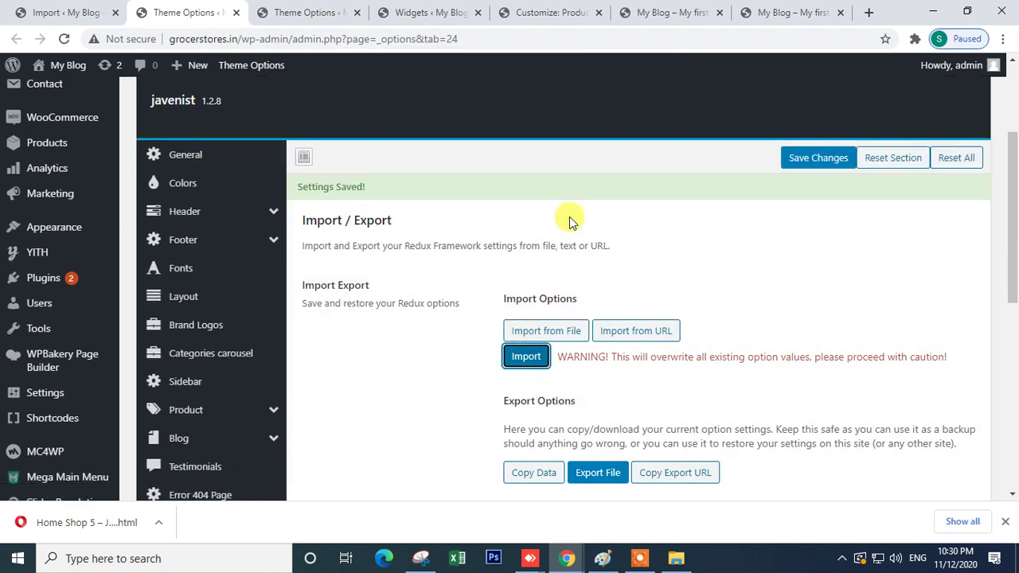
scroll(489, 298, "down", 5)
scroll(491, 301, "up", 3)
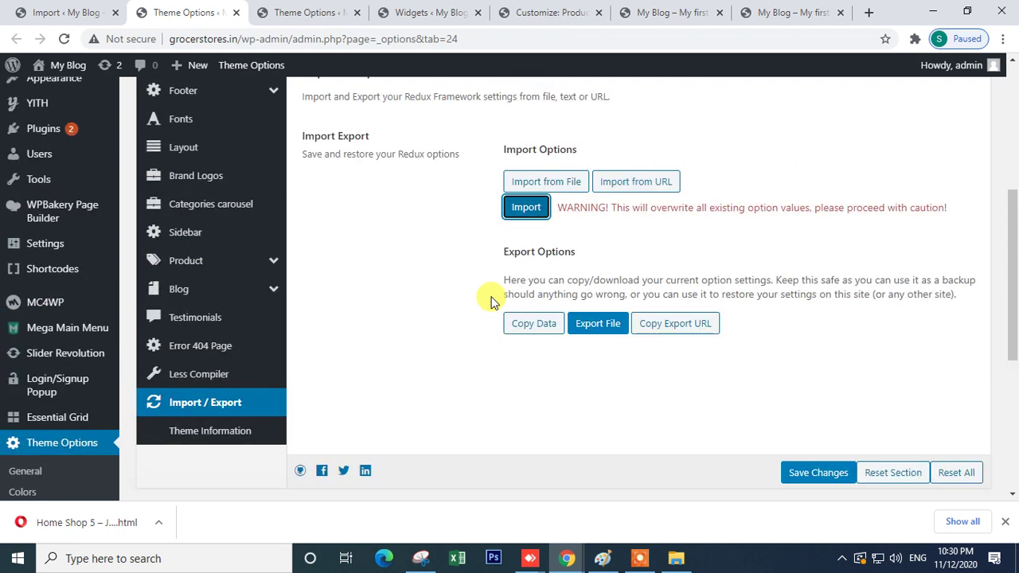
scroll(490, 301, "up", 2)
- Check the customizer shop preview, then reload the storefront home page
left_click(587, 10)
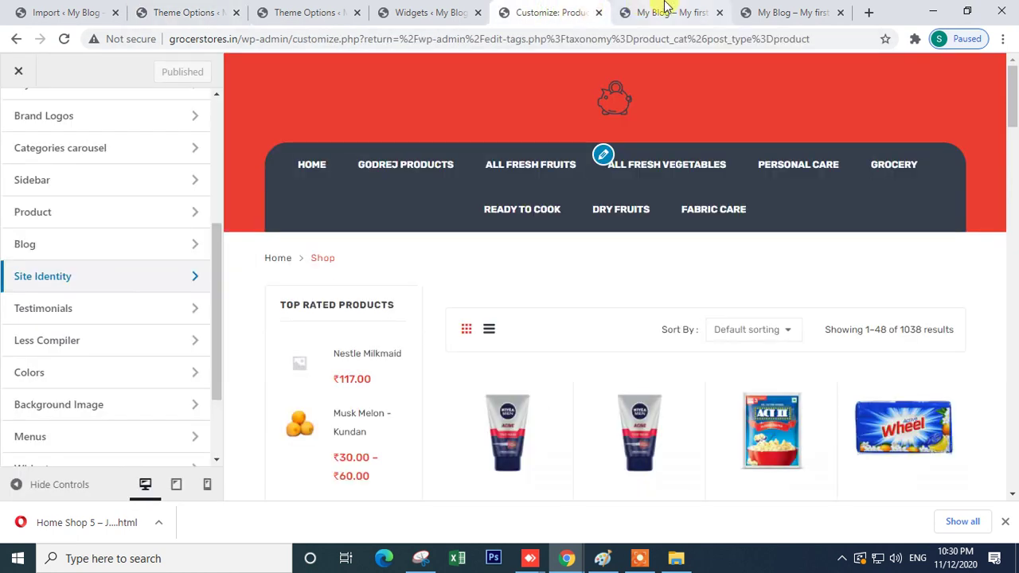
left_click(664, 9)
left_click(62, 39)
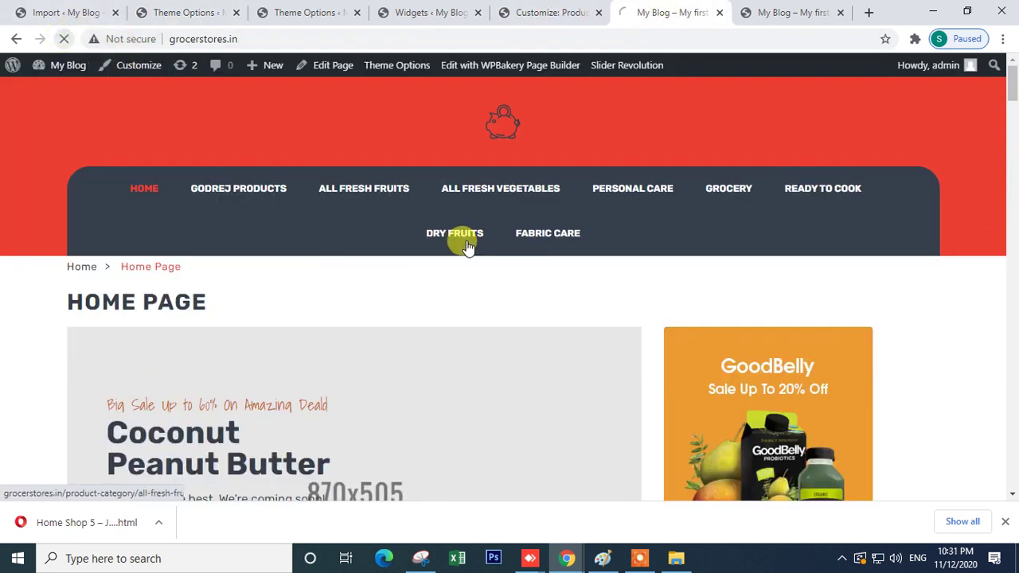
mouse_move(466, 249)
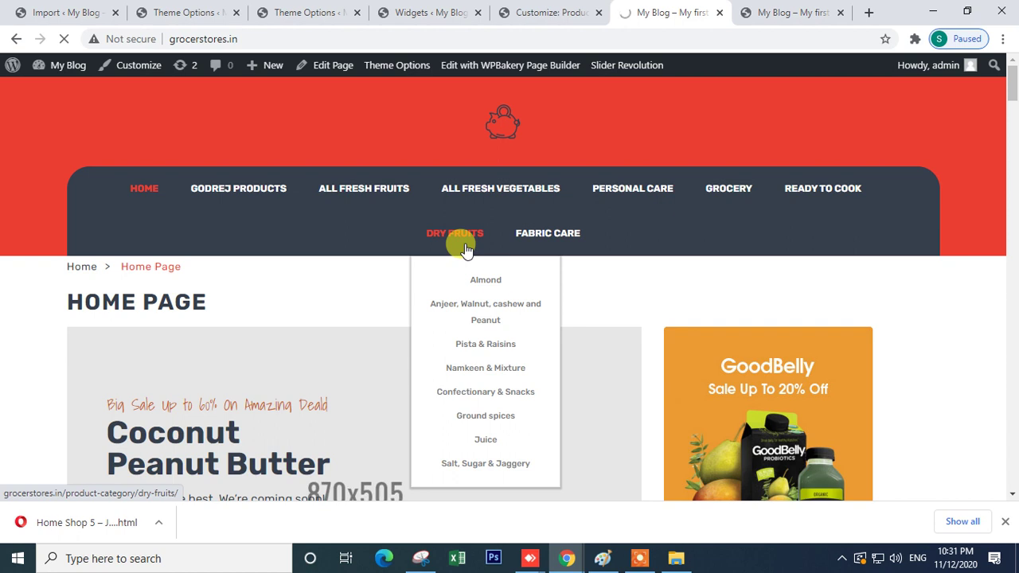
- Launch the WordPress content importer from the Import tools page
left_click(182, 12)
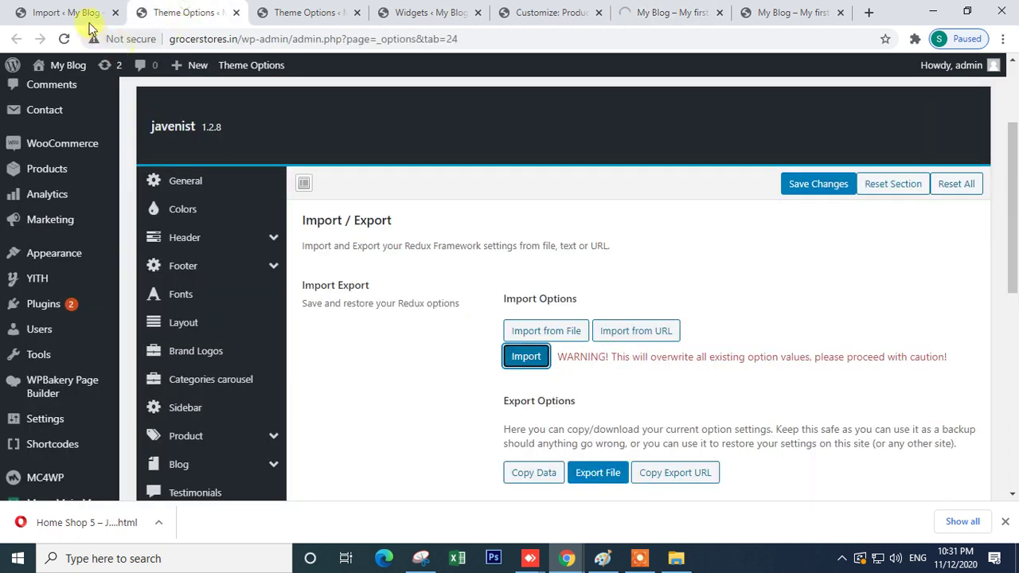
left_click(89, 22)
scroll(446, 358, "down", 5)
scroll(356, 375, "up", 2)
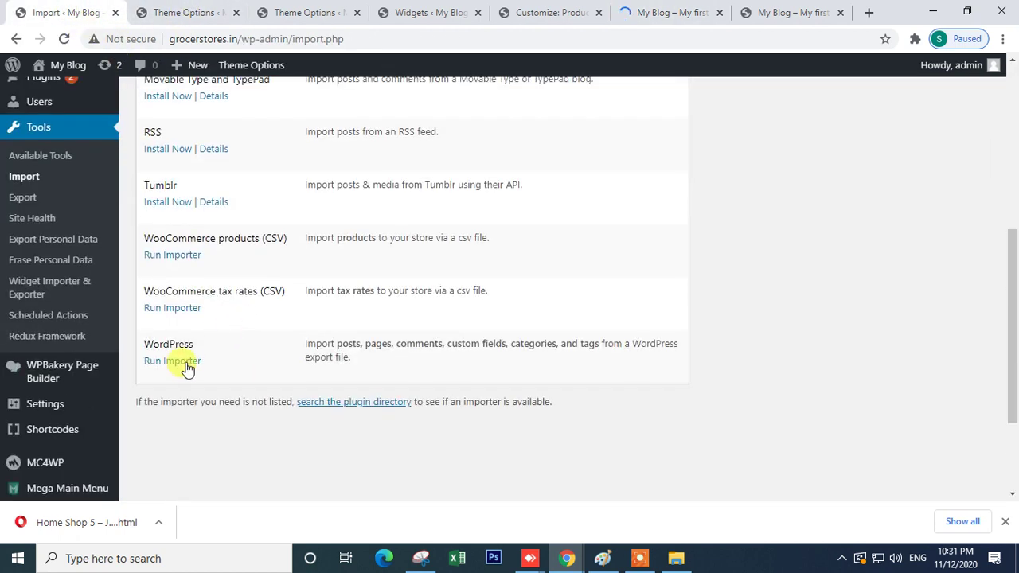
left_click(178, 361)
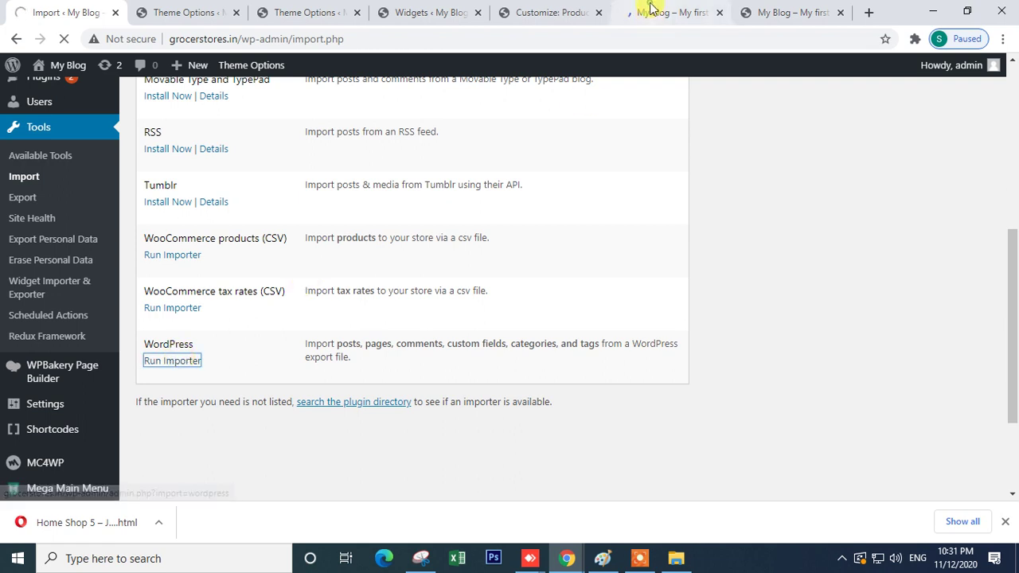
- Glance at the storefront's Black Friday banners and return to the theme options Import / Export page
left_click(651, 11)
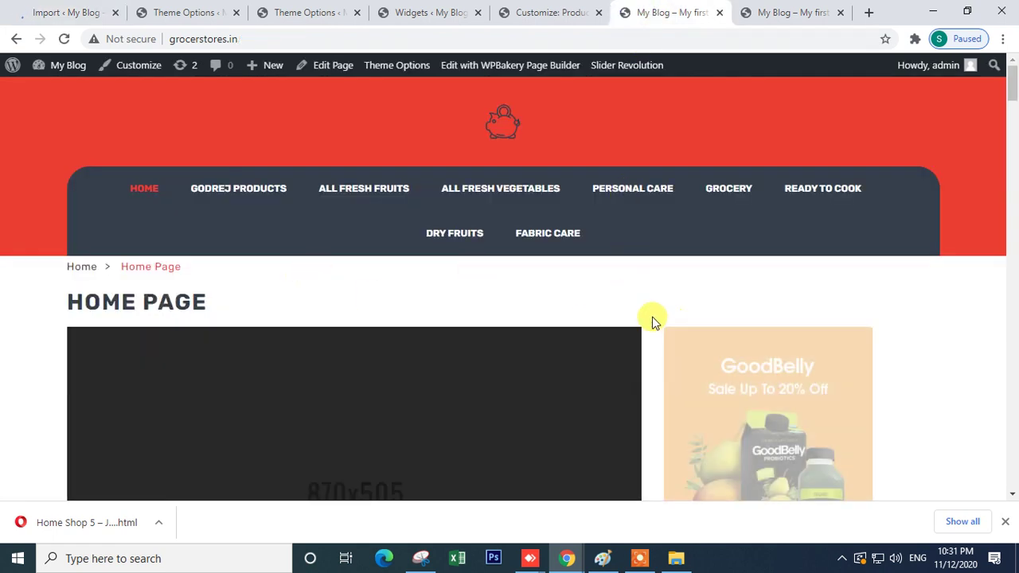
scroll(637, 318, "down", 6)
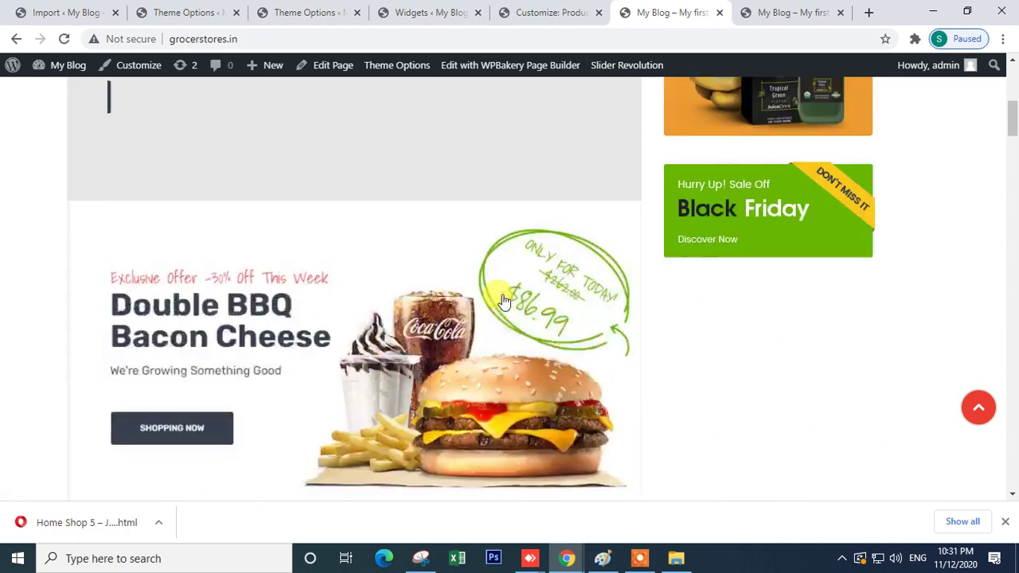
left_click(185, 12)
scroll(313, 371, "down", 1)
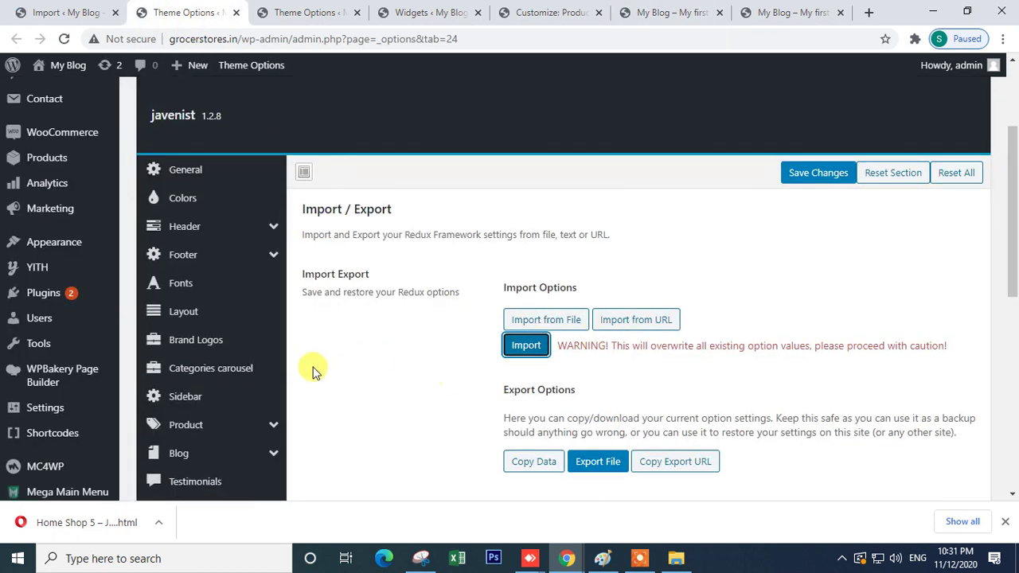
scroll(313, 371, "down", 3)
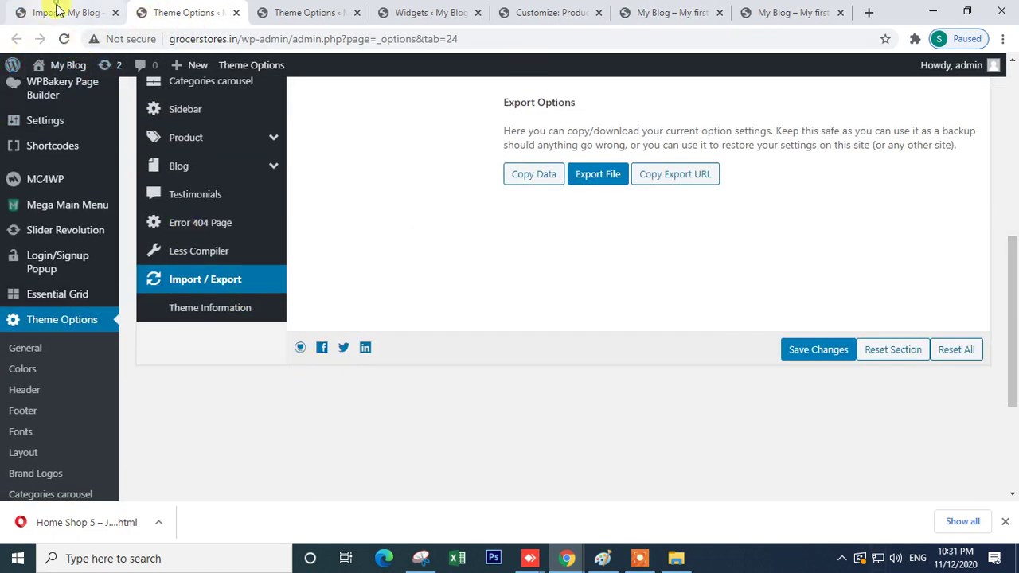
- Upload all-content.xml to the WordPress importer
left_click(58, 10)
left_click(417, 317)
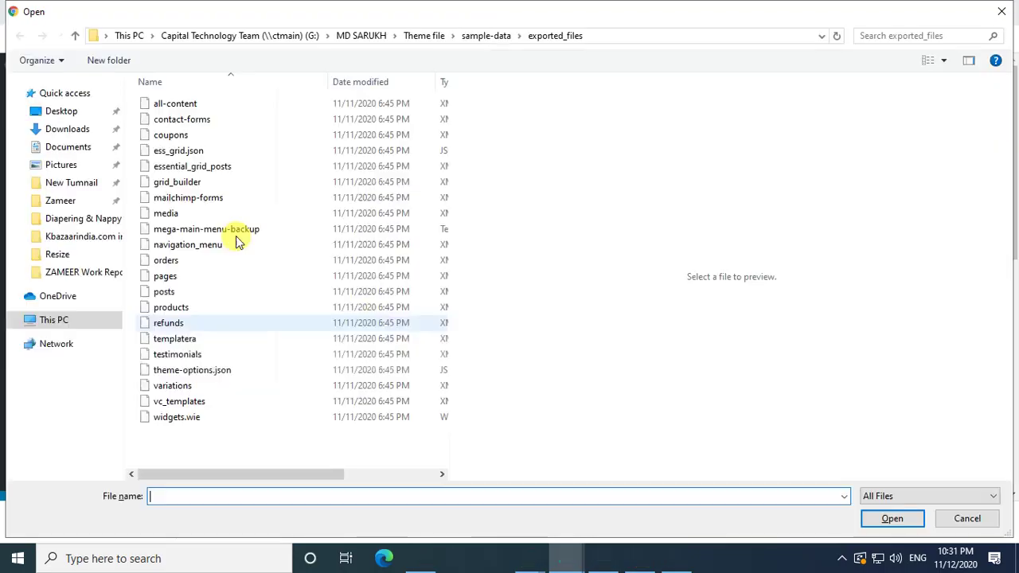
double_click(187, 110)
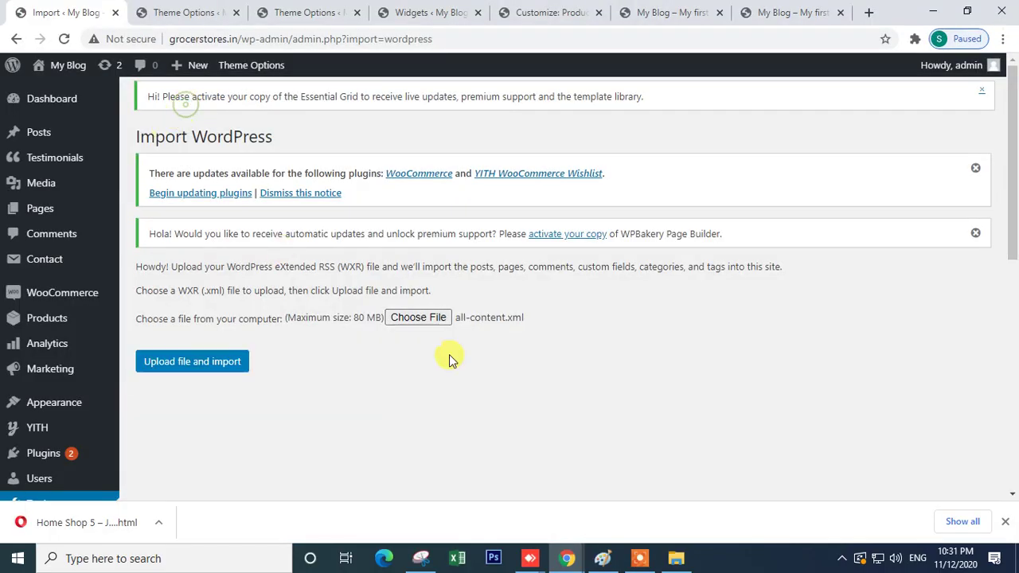
left_click(215, 362)
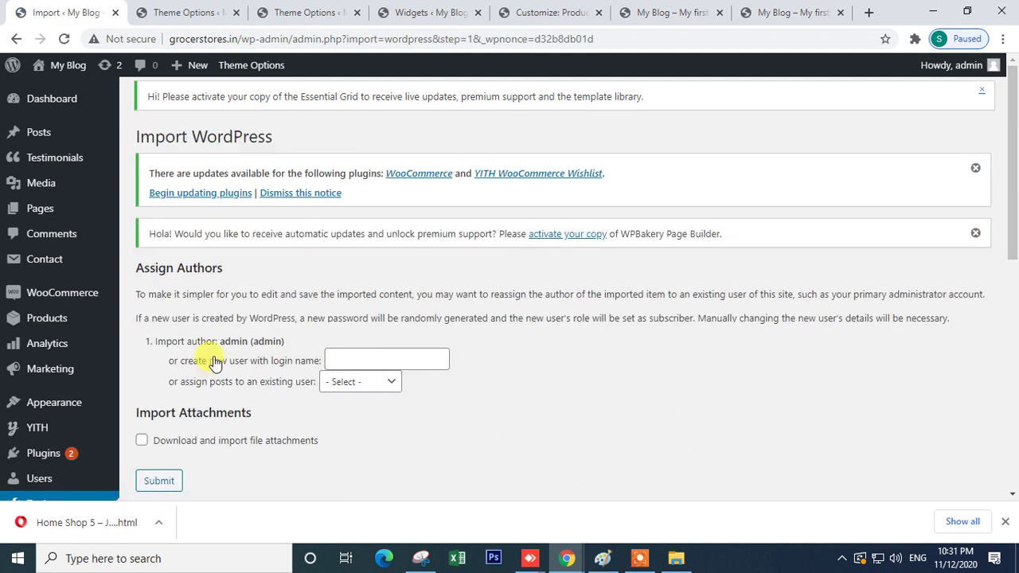
- Assign imported posts to the admin user, include file attachments, and submit the import
left_click(368, 388)
left_click(356, 413)
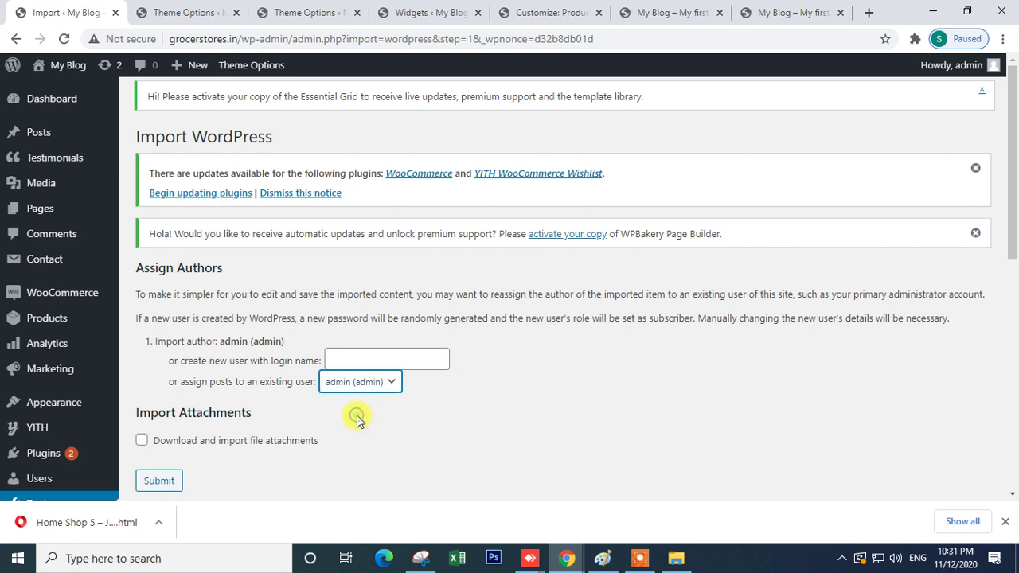
left_click(142, 440)
left_click(163, 481)
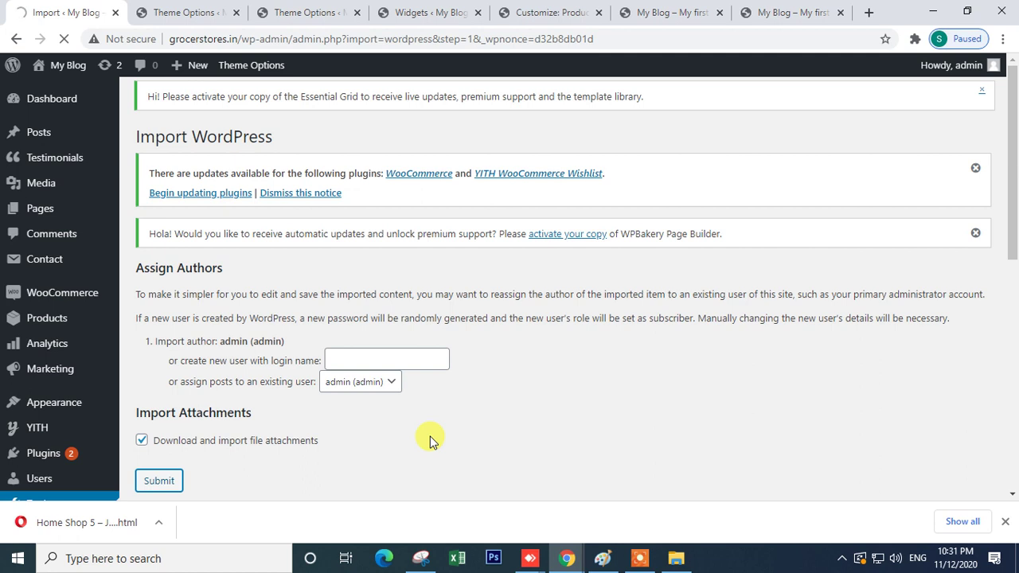
- Check the widgets and theme options tabs, then move to the front-end blog page
left_click(375, 358)
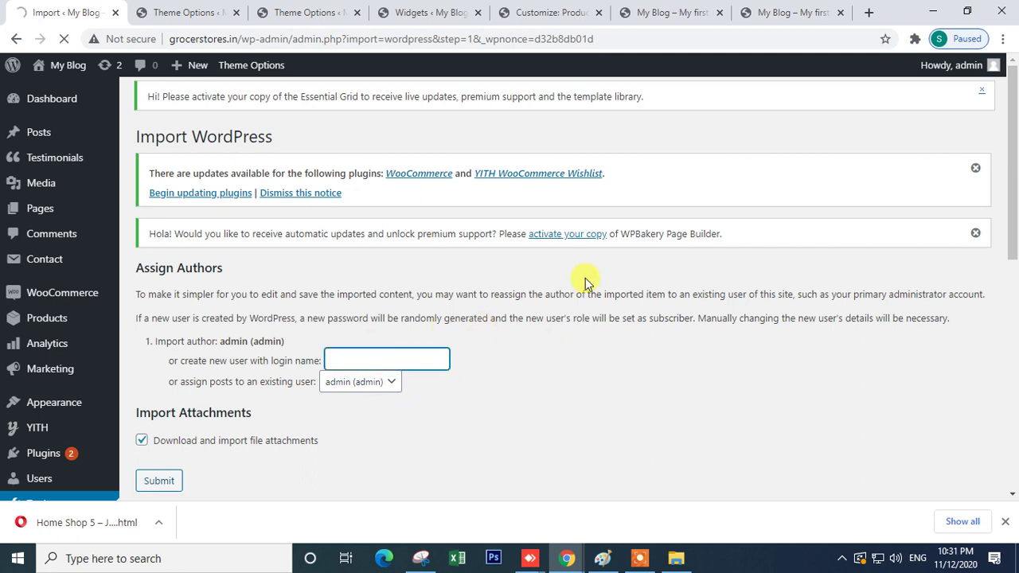
left_click(438, 13)
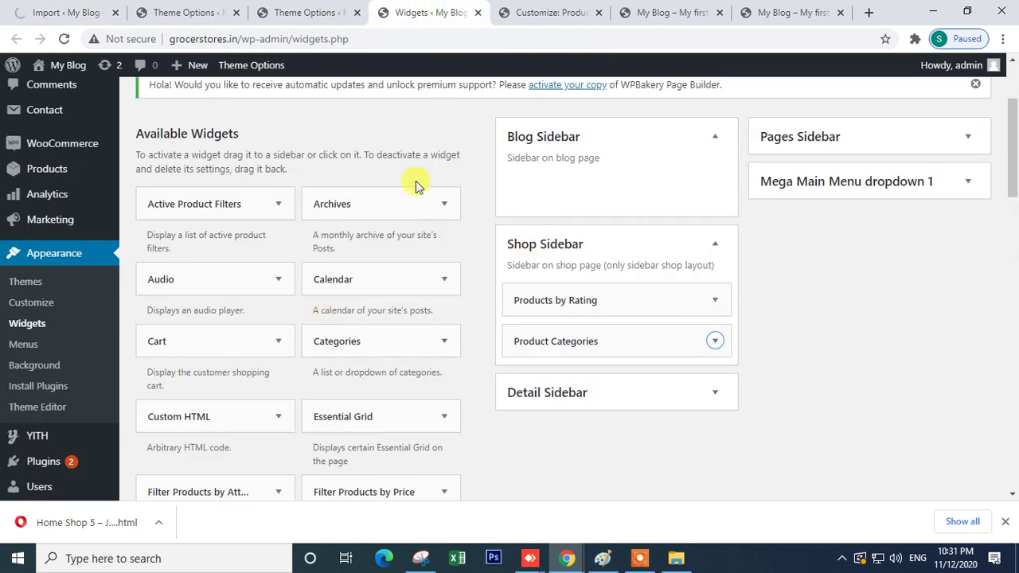
left_click(179, 8)
left_click(62, 14)
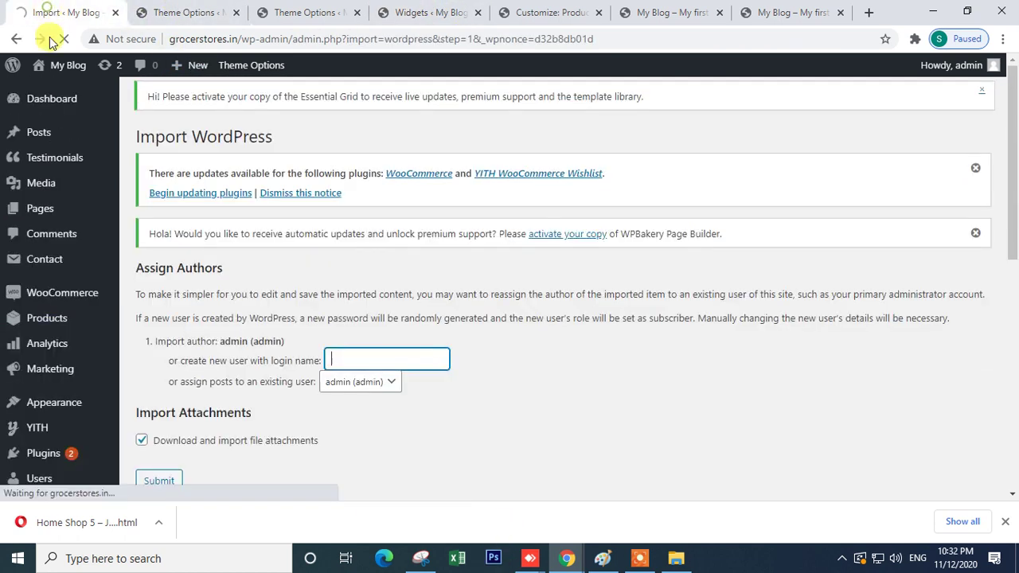
left_click(436, 15)
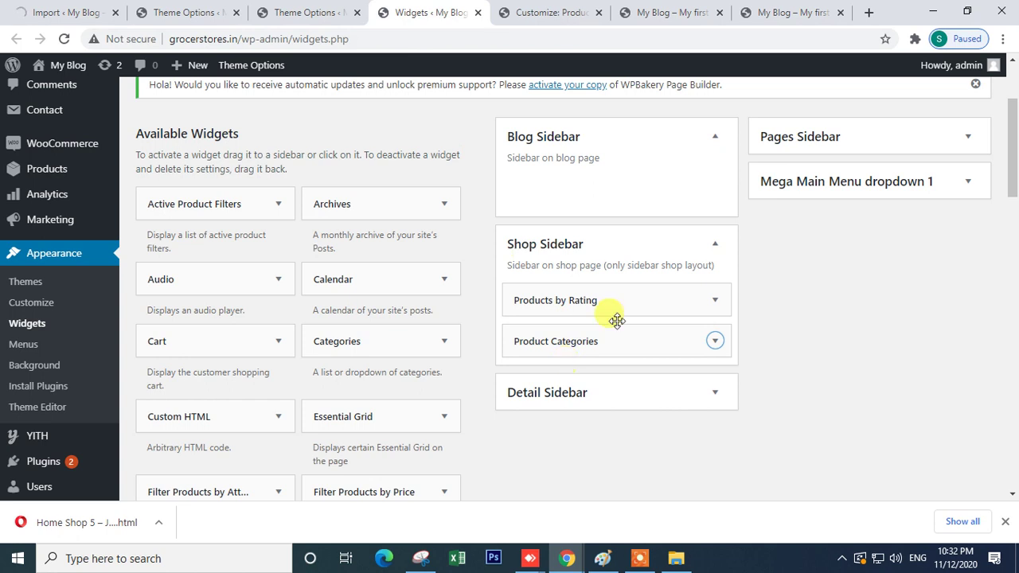
left_click(787, 12)
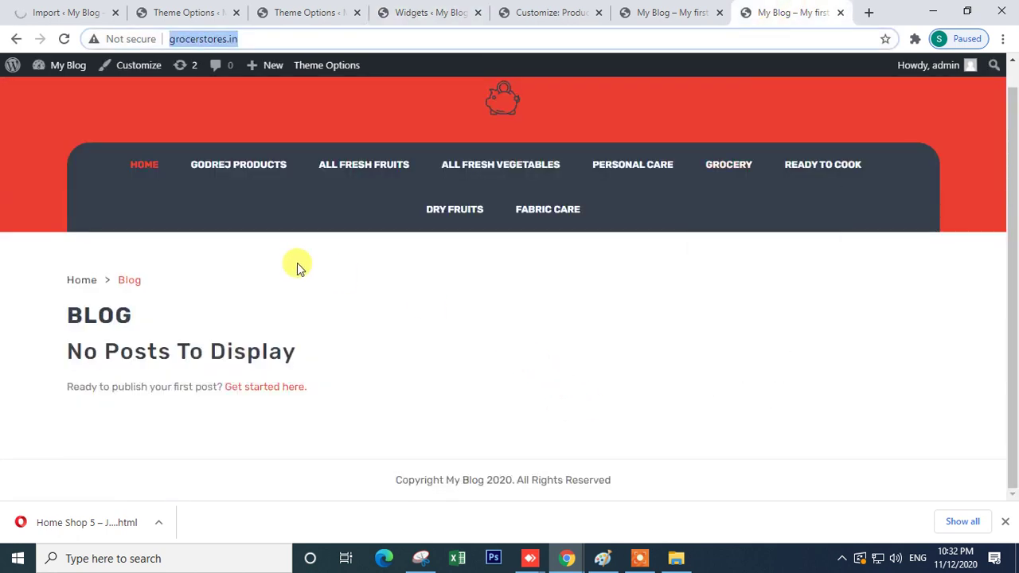
- Reload grocerstores.in, scroll through its banners and fruit grid, then restore down the window
left_click(66, 39)
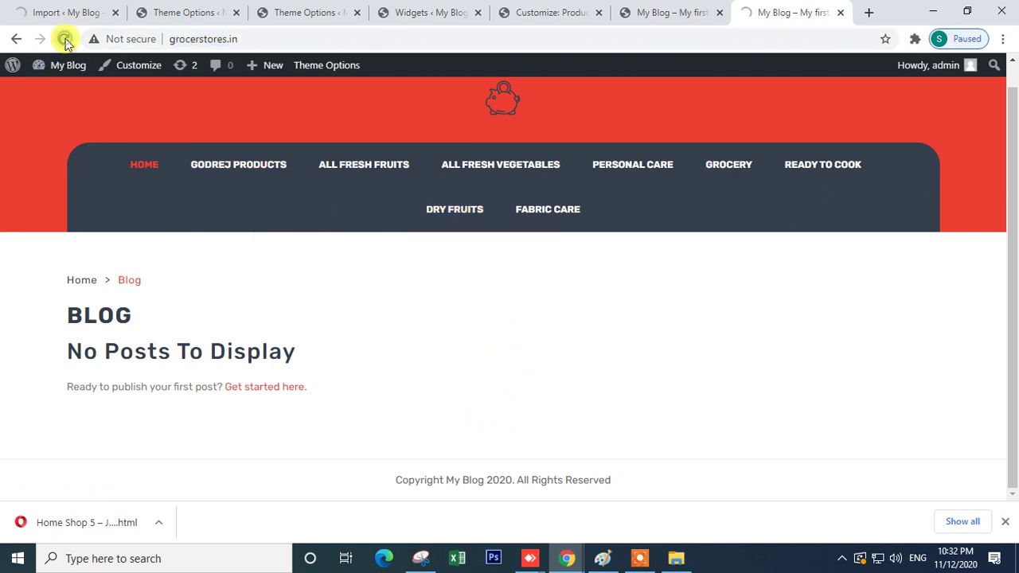
mouse_move(303, 182)
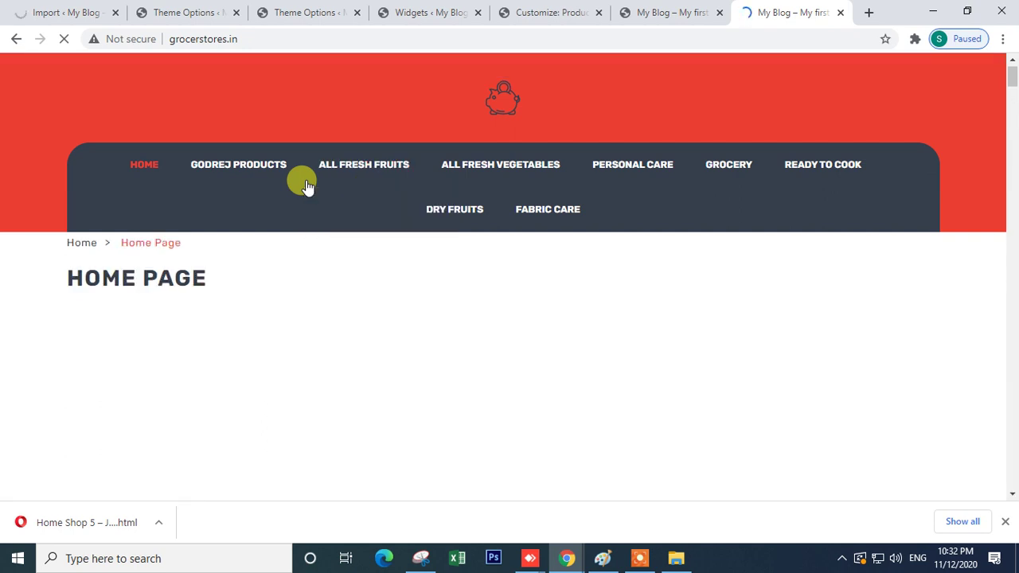
scroll(506, 354, "down", 3)
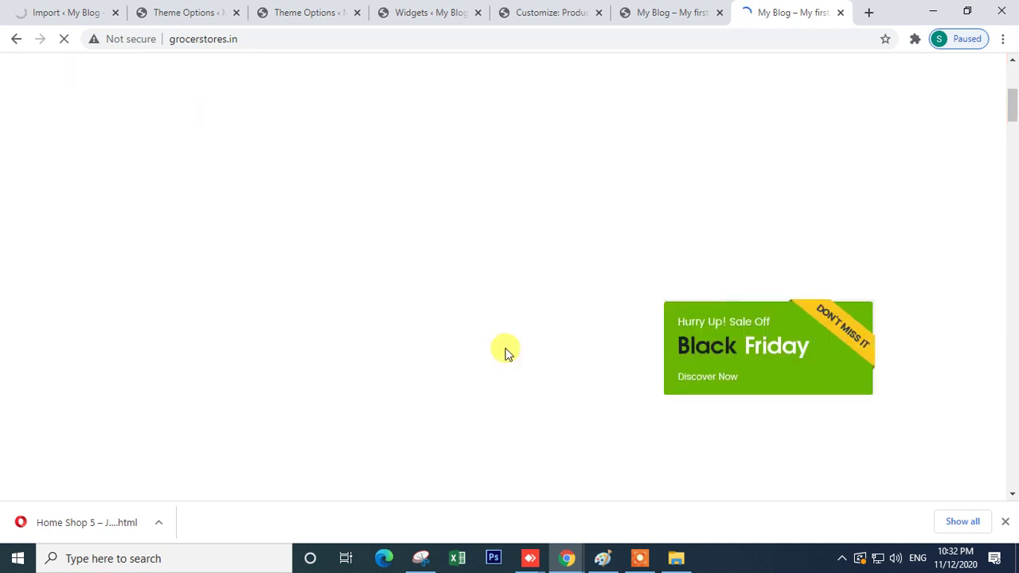
scroll(507, 354, "down", 5)
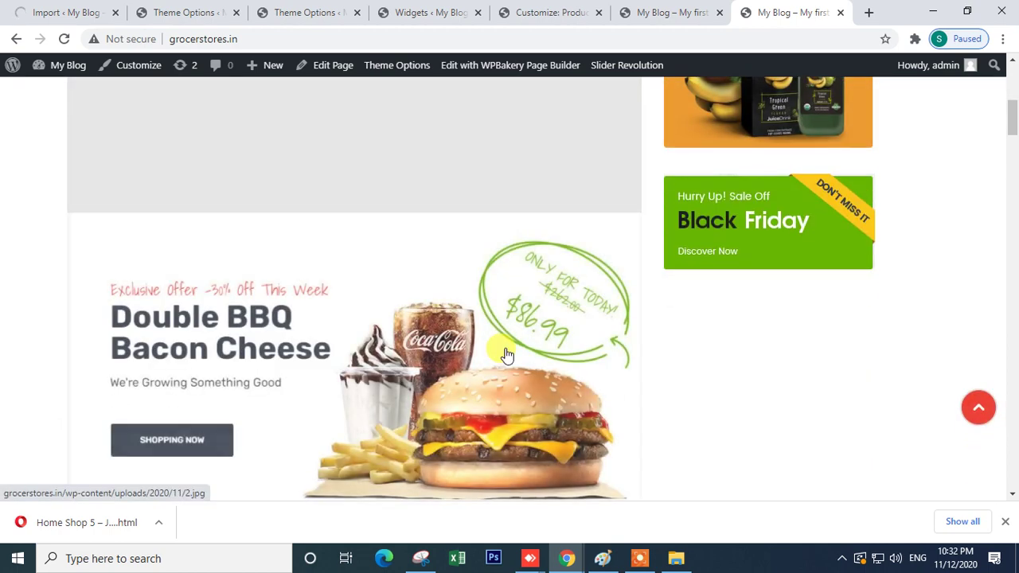
scroll(506, 354, "down", 10)
scroll(369, 331, "down", 8)
scroll(365, 335, "up", 9)
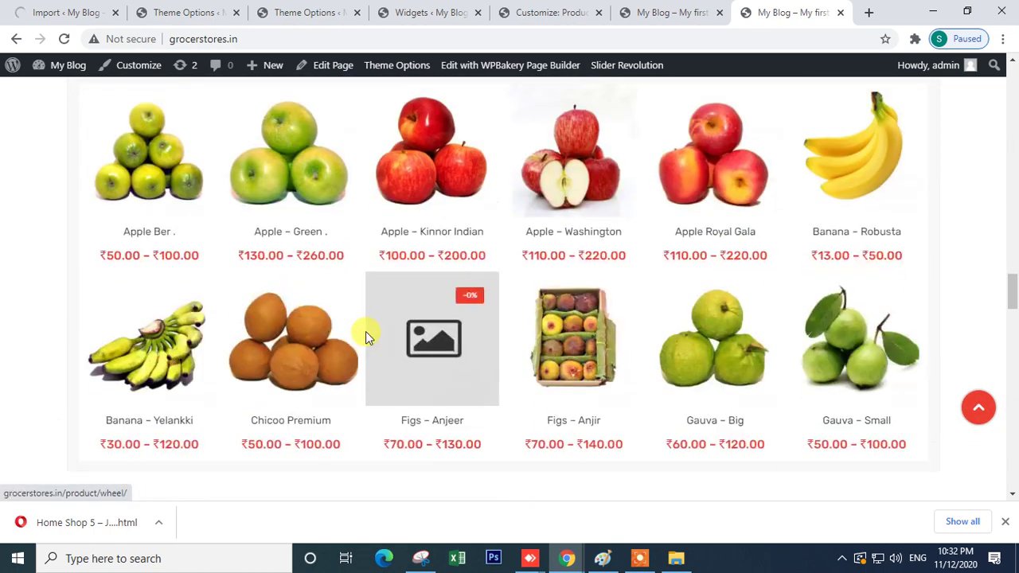
scroll(364, 337, "down", 1)
scroll(364, 335, "up", 2)
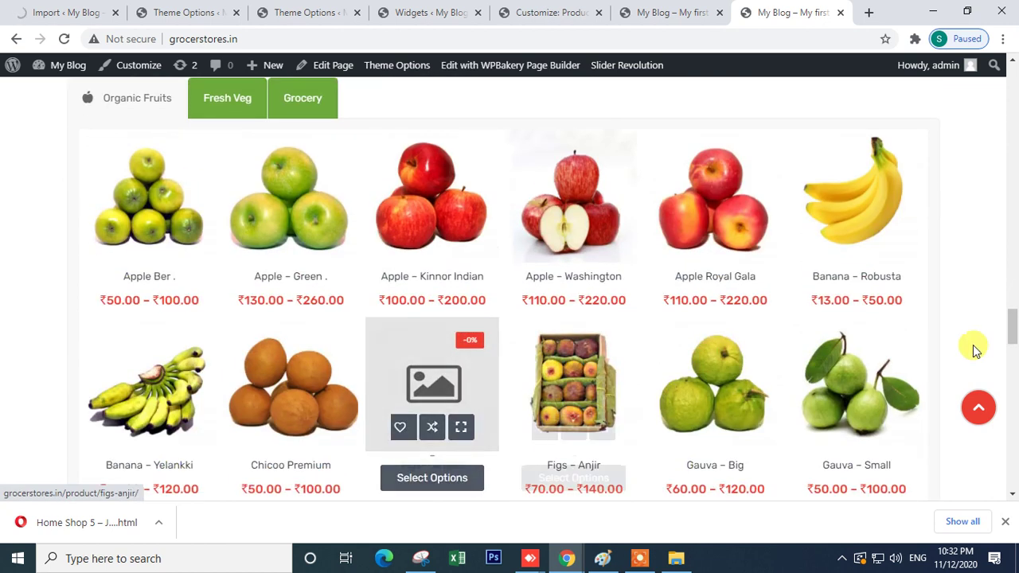
scroll(900, 335, "down", 2)
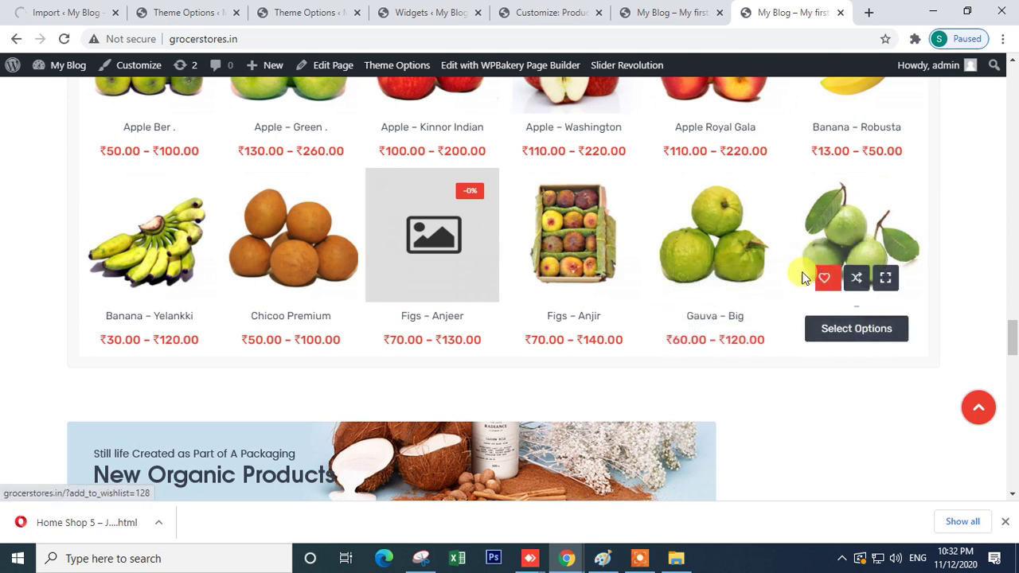
left_click(967, 11)
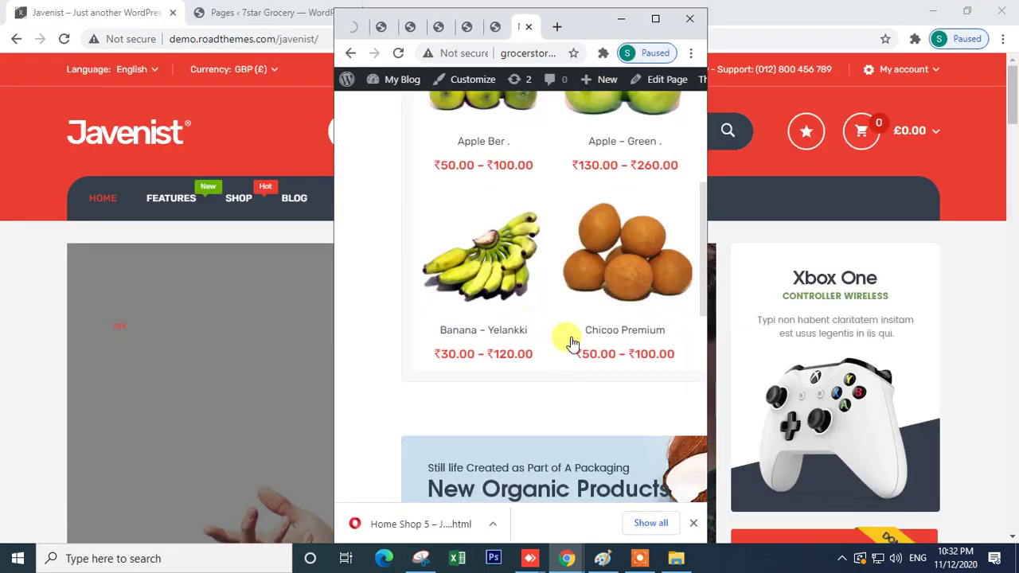
- Scroll the small grocery window, then maximize it and bring it forward
scroll(566, 338, "down", 5)
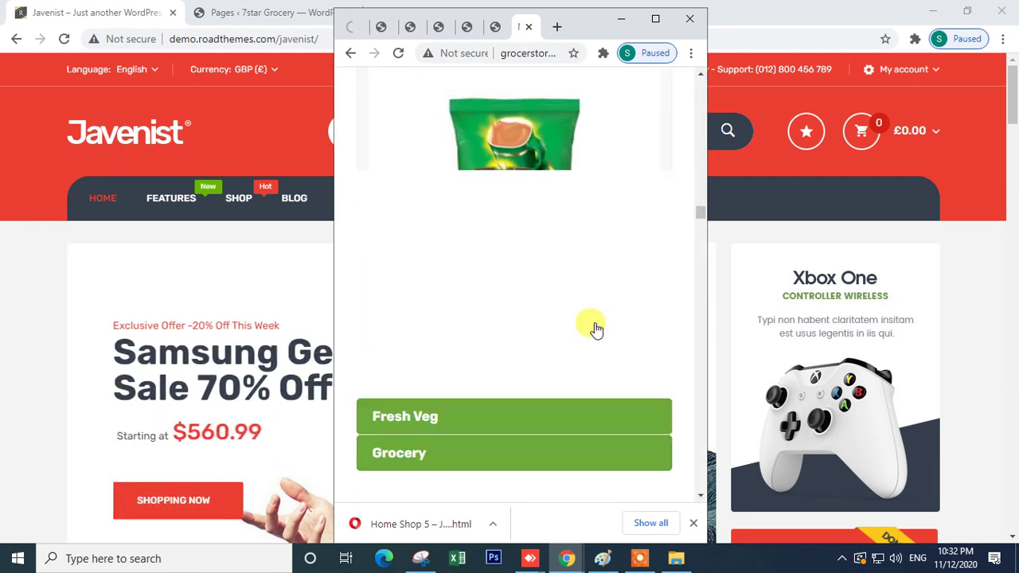
scroll(593, 330, "down", 15)
left_click_drag(699, 184, 703, 483)
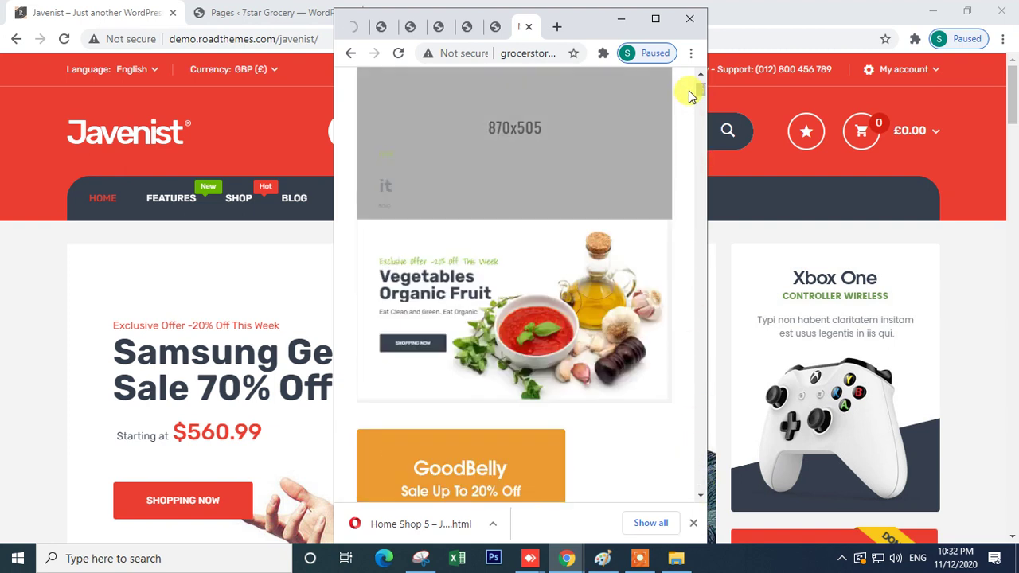
left_click(655, 18)
mouse_move(563, 562)
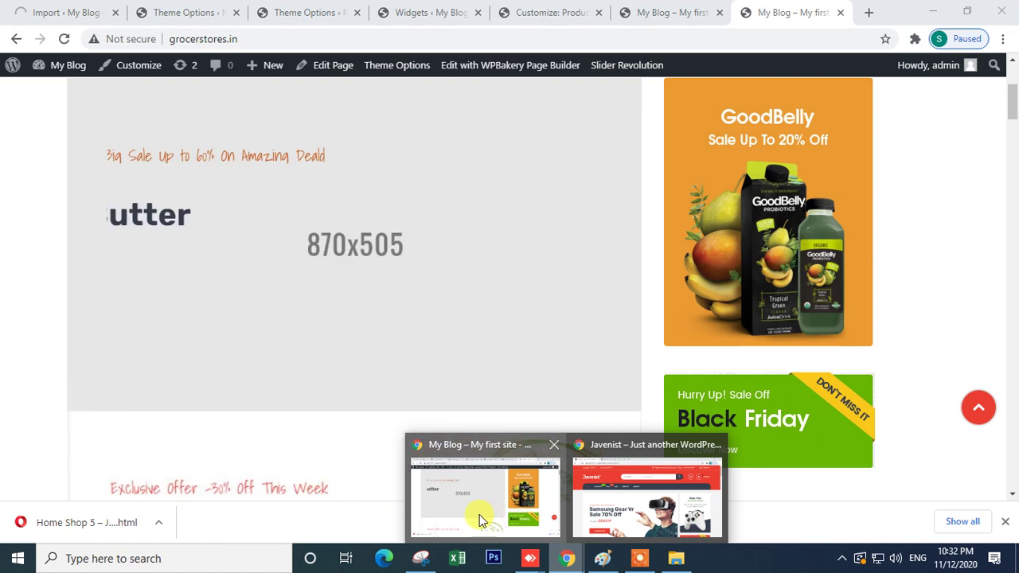
left_click(480, 519)
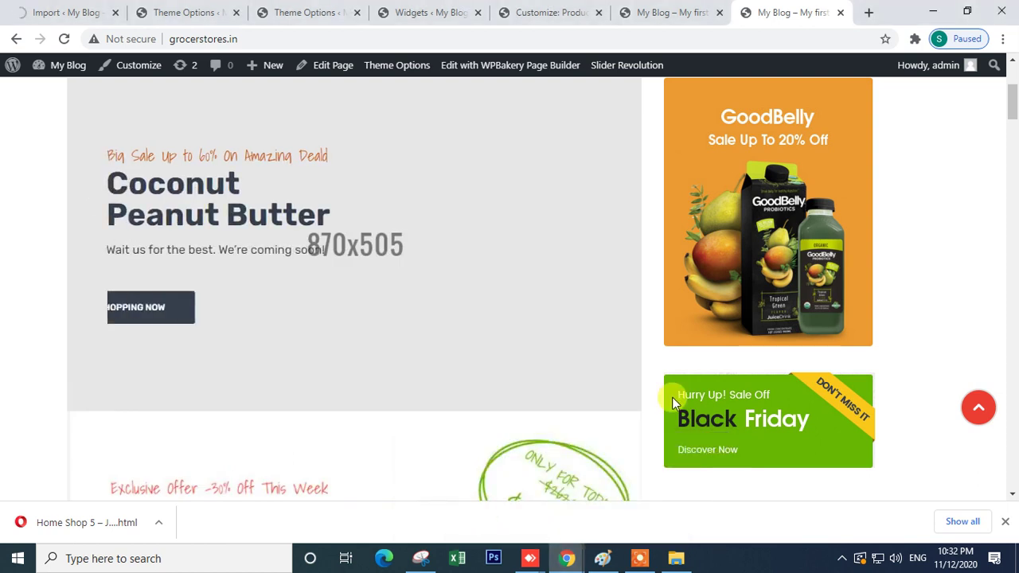
scroll(672, 397, "up", 3)
- Bring the Javenist demo window to the front from the taskbar
mouse_move(567, 558)
left_click(640, 509)
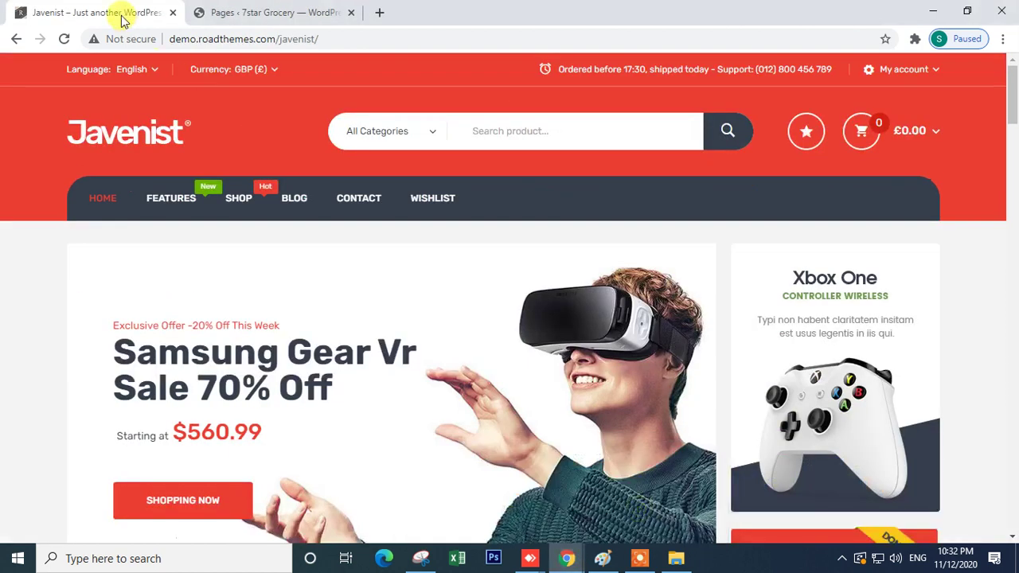
scroll(181, 280, "down", 5)
scroll(187, 286, "down", 5)
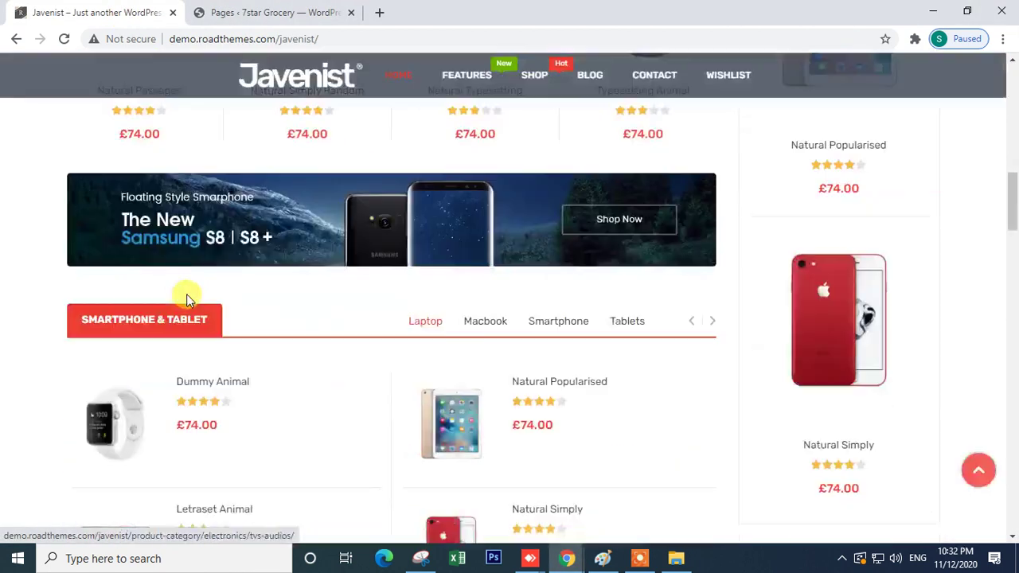
scroll(197, 279, "up", 10)
- Reload the Javenist homepage, review its Electronics and Smartphone sections, then restore down its window
left_click(95, 134)
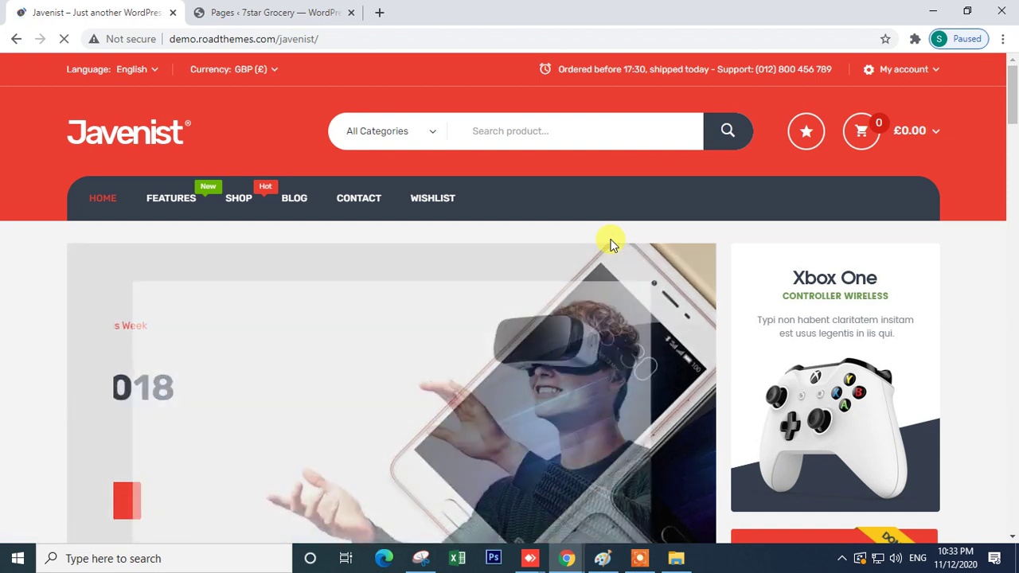
scroll(610, 279, "down", 15)
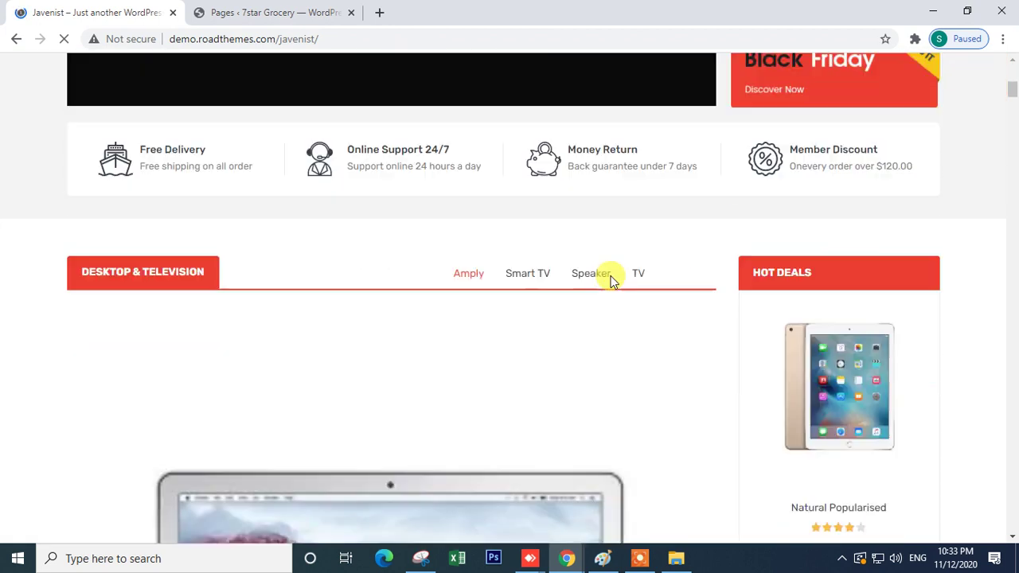
scroll(611, 279, "down", 8)
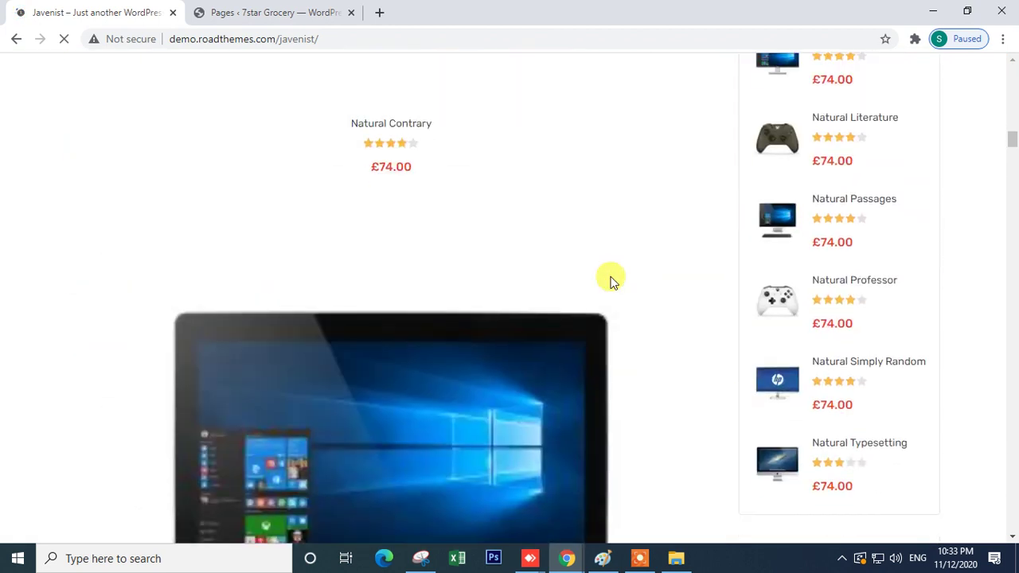
scroll(611, 282, "up", 5)
scroll(611, 282, "up", 8)
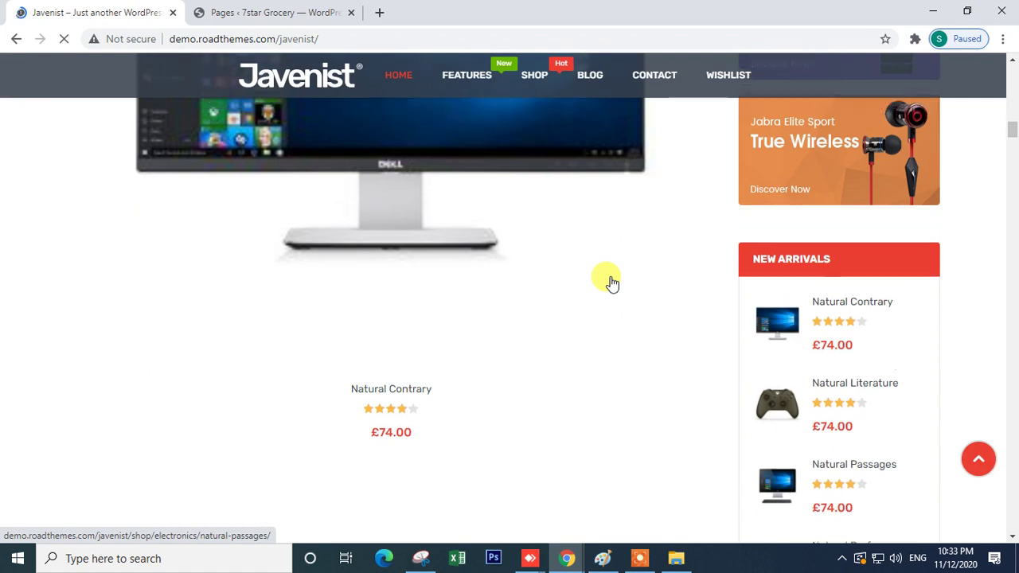
scroll(610, 283, "down", 3)
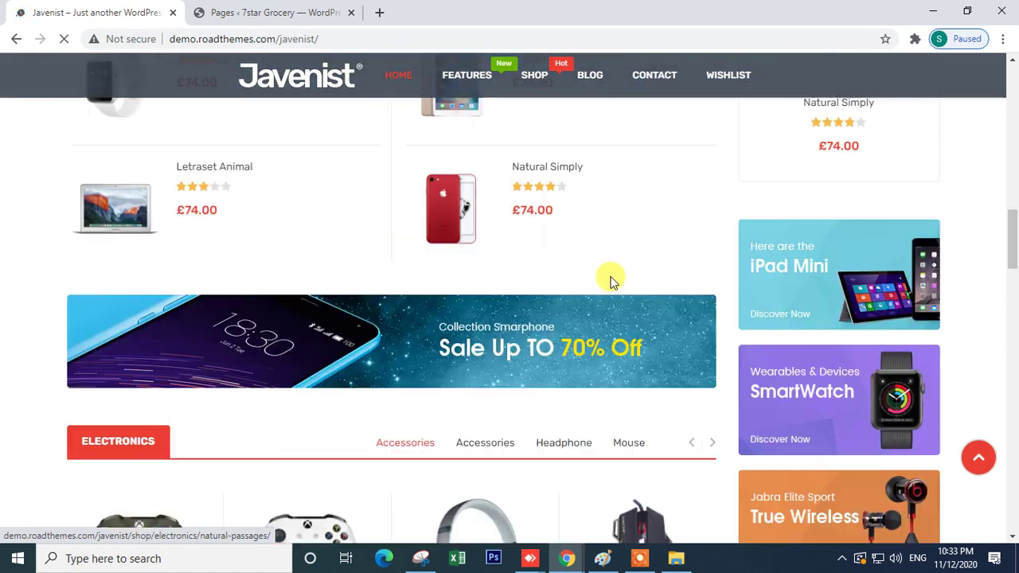
scroll(616, 289, "down", 5)
scroll(832, 114, "up", 8)
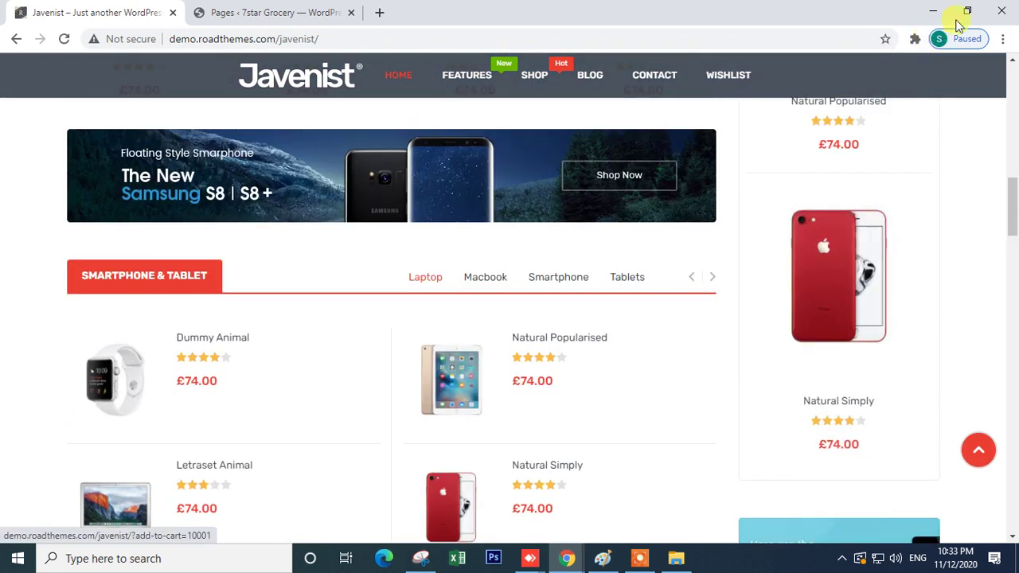
left_click(967, 11)
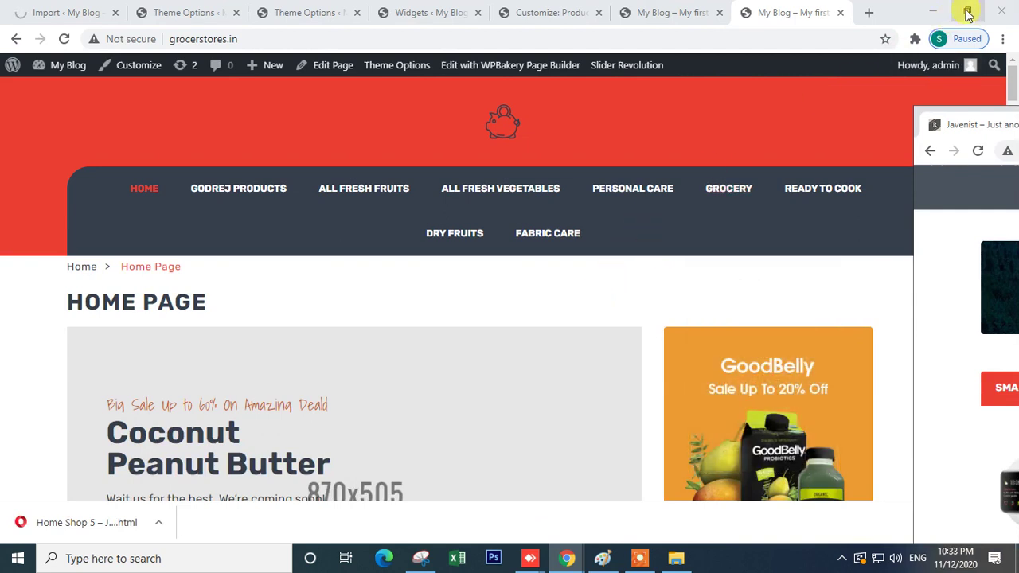
left_click(629, 510)
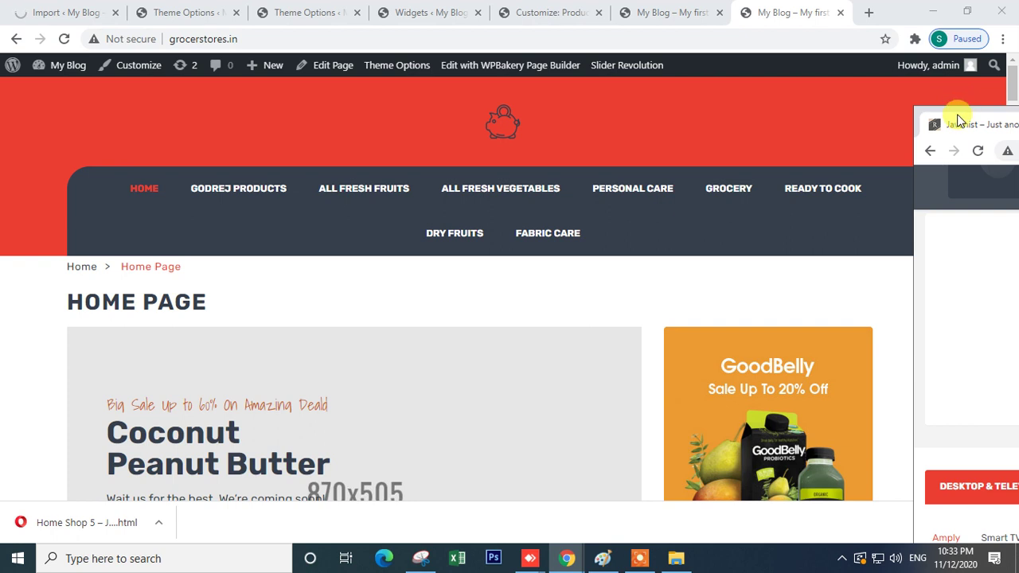
left_click_drag(958, 120, 80, 104)
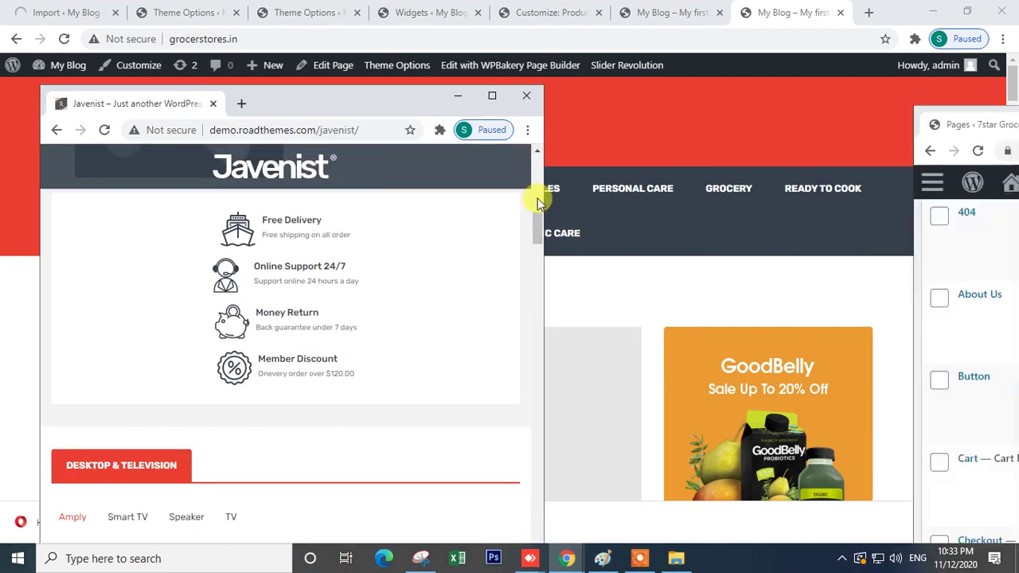
left_click_drag(400, 105, 390, 3)
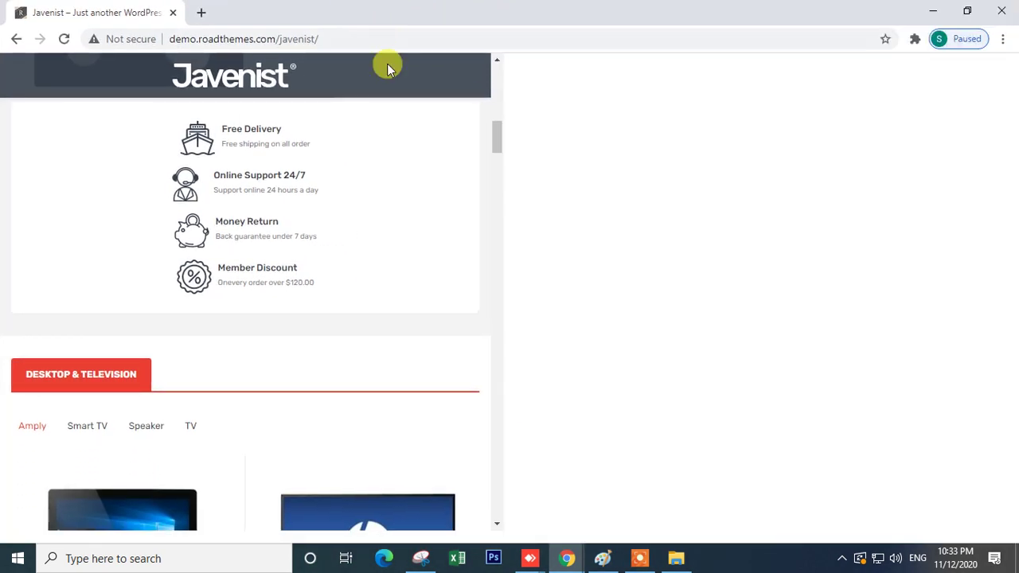
left_click(967, 10)
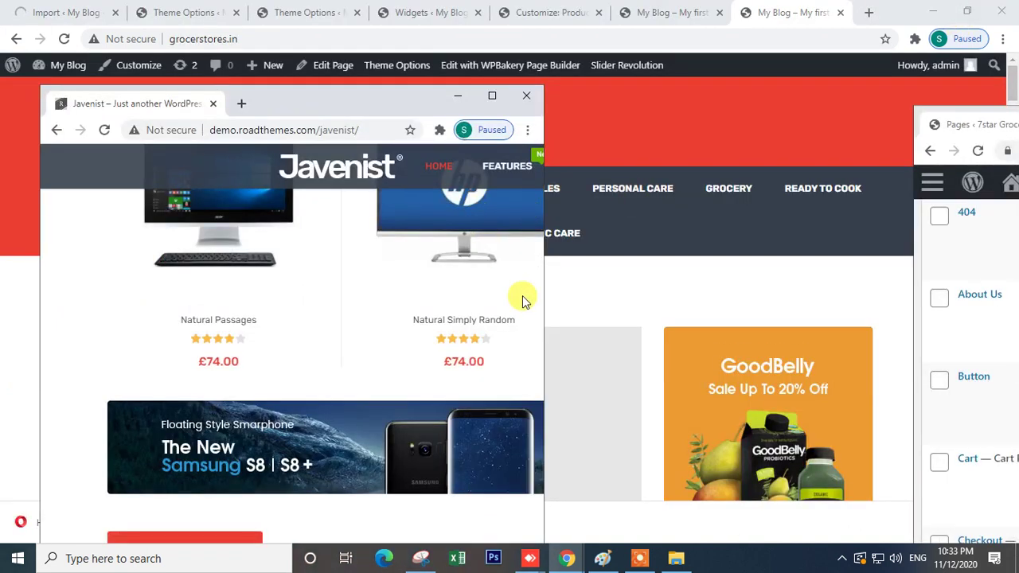
left_click_drag(548, 316, 223, 285)
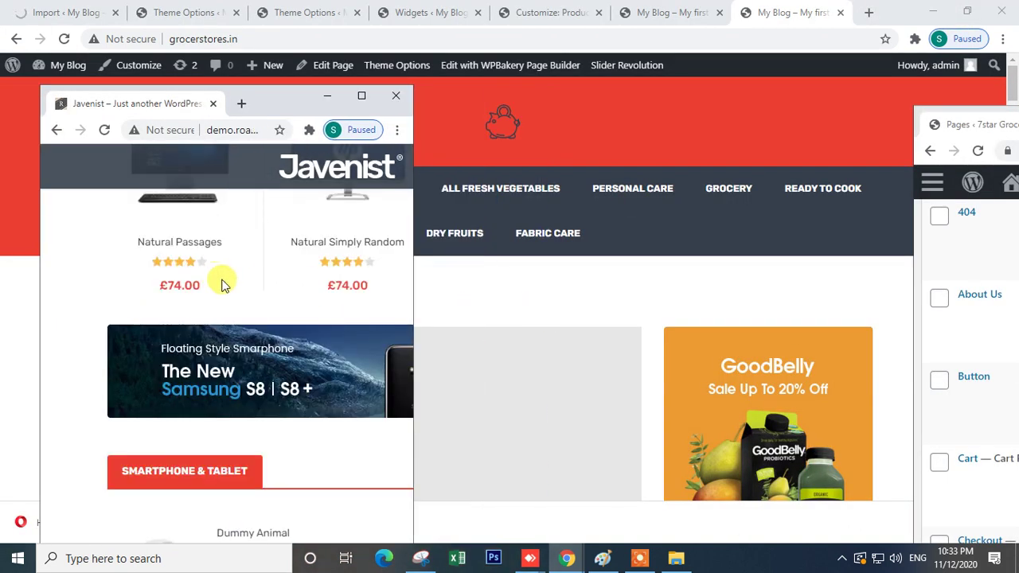
scroll(270, 346, "up", 10)
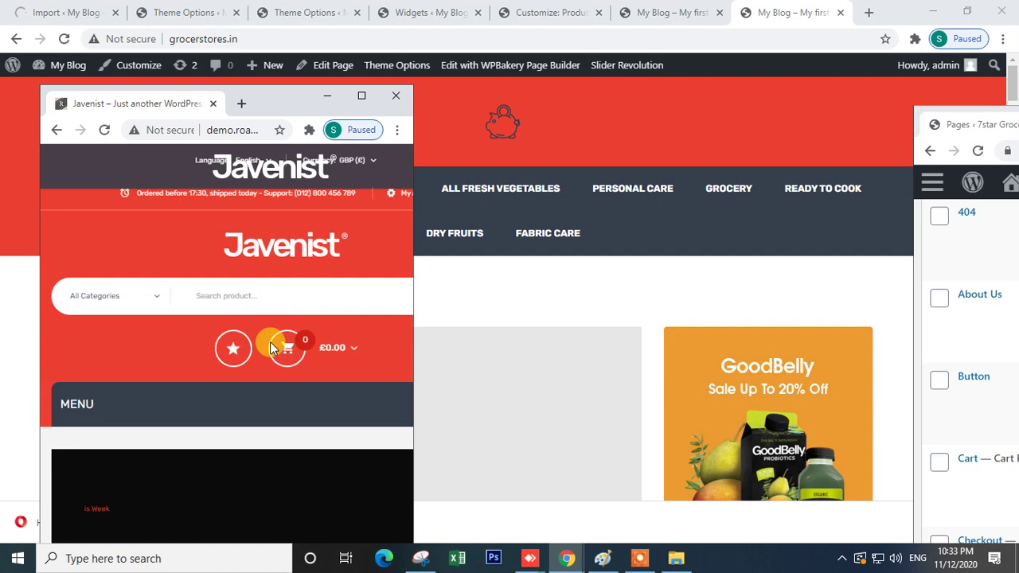
scroll(270, 348, "down", 10)
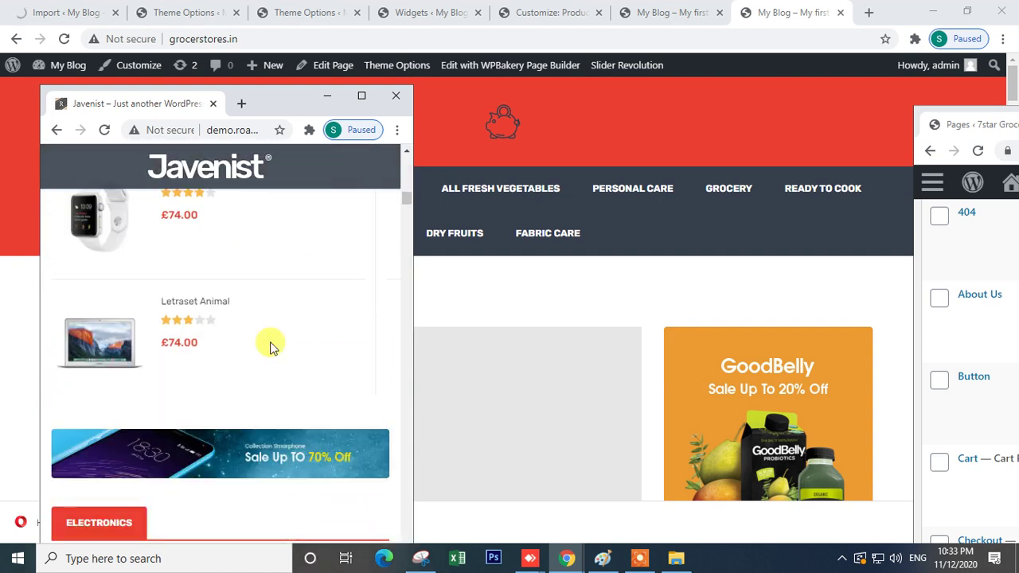
scroll(271, 347, "up", 2)
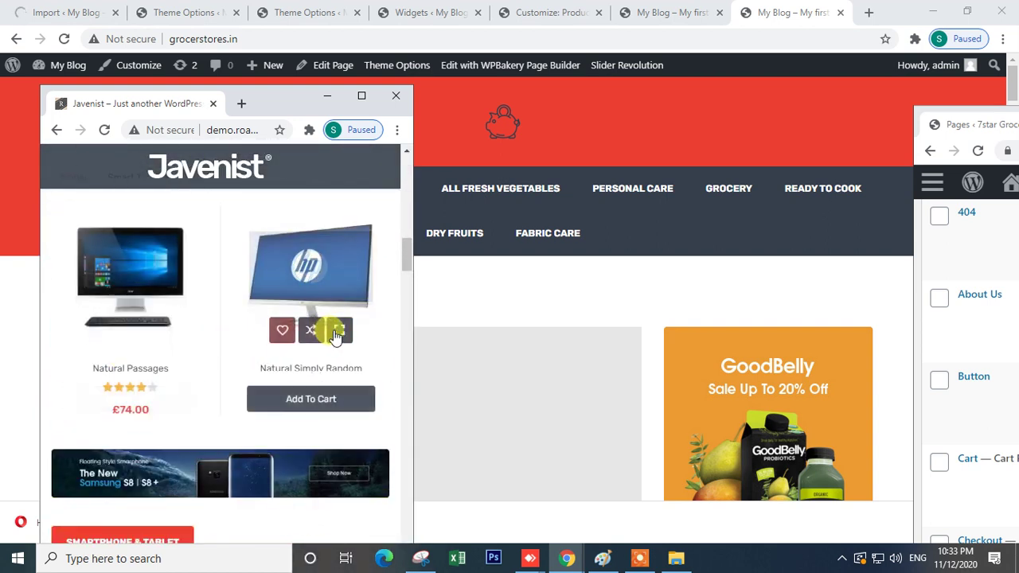
scroll(332, 344, "down", 3)
scroll(333, 346, "down", 8)
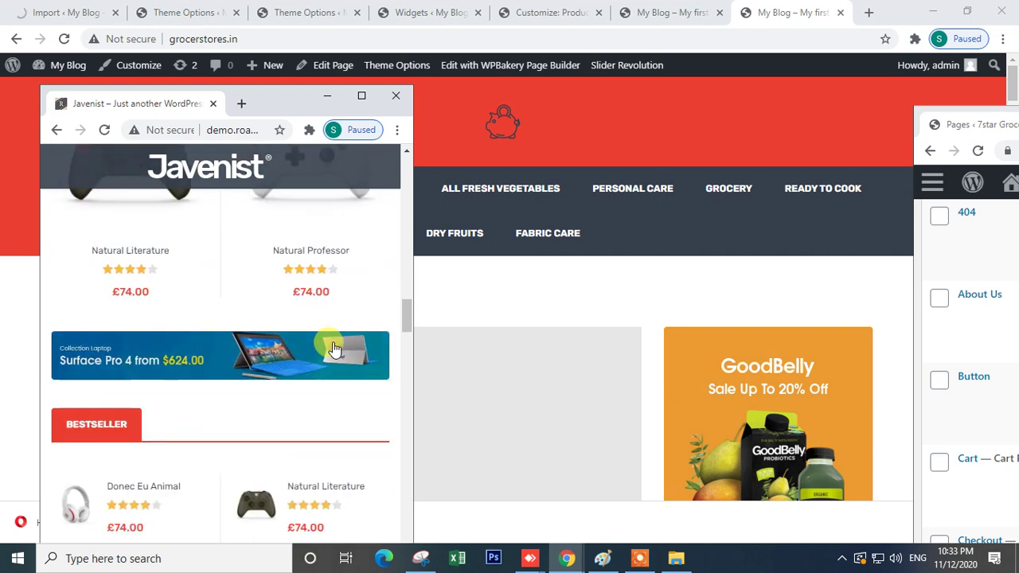
scroll(332, 346, "down", 10)
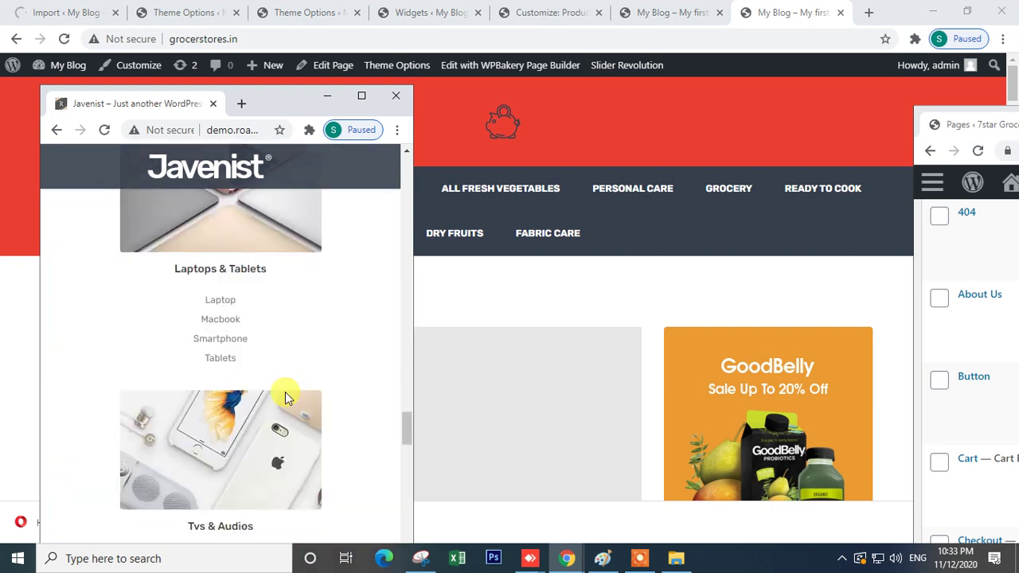
scroll(287, 398, "down", 12)
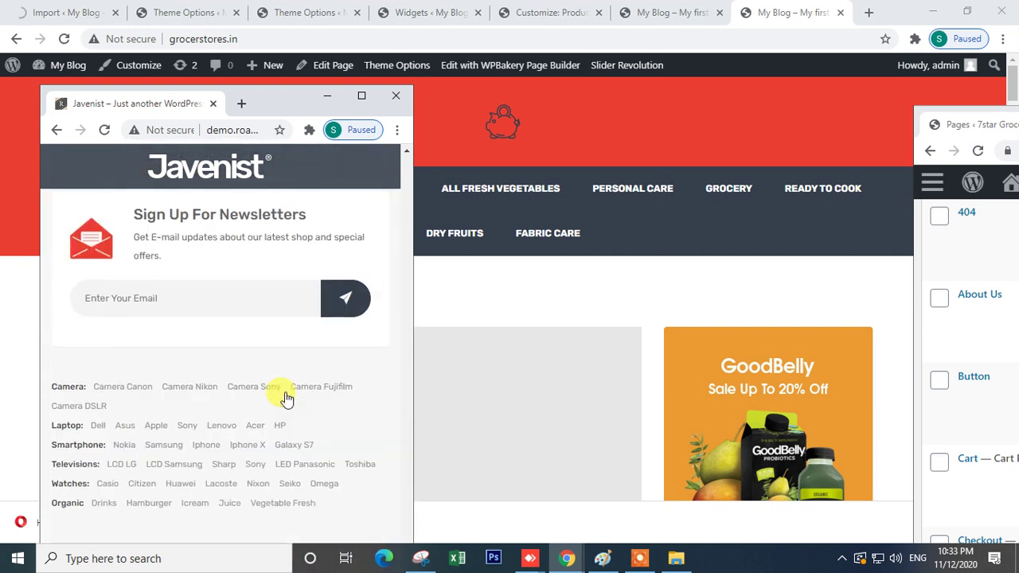
scroll(287, 407, "up", 15)
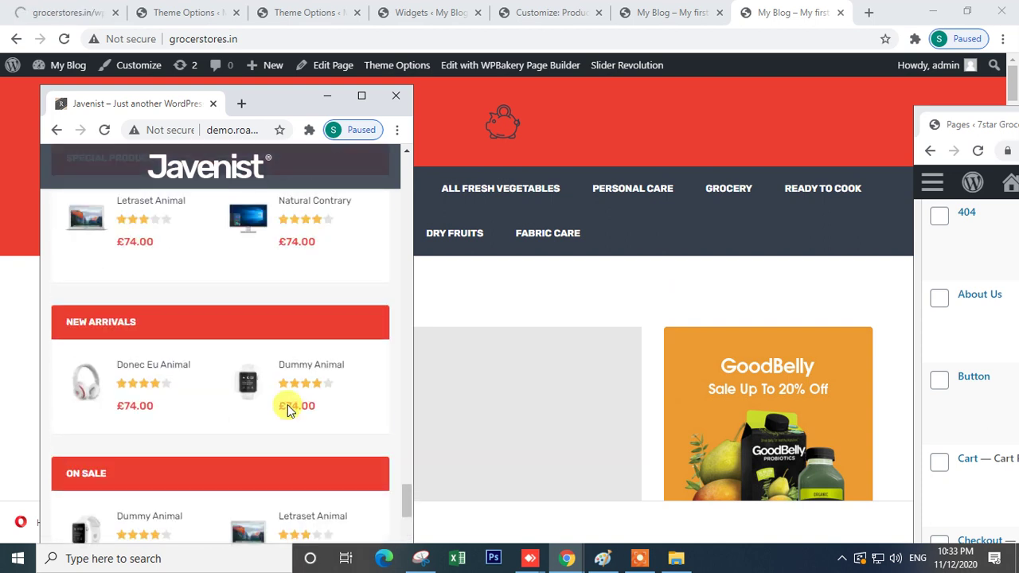
scroll(288, 409, "up", 12)
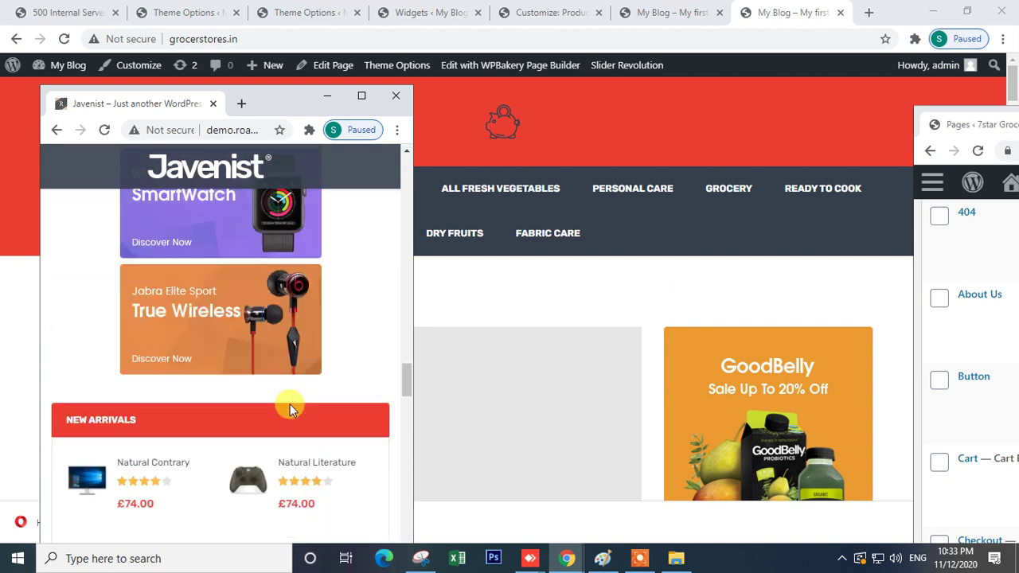
scroll(291, 401, "up", 15)
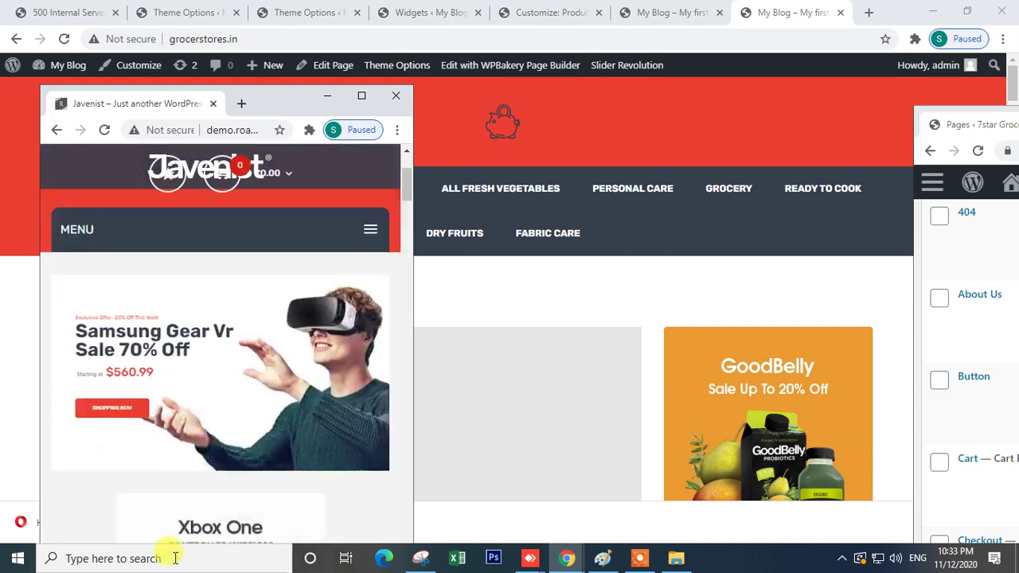
left_click(361, 97)
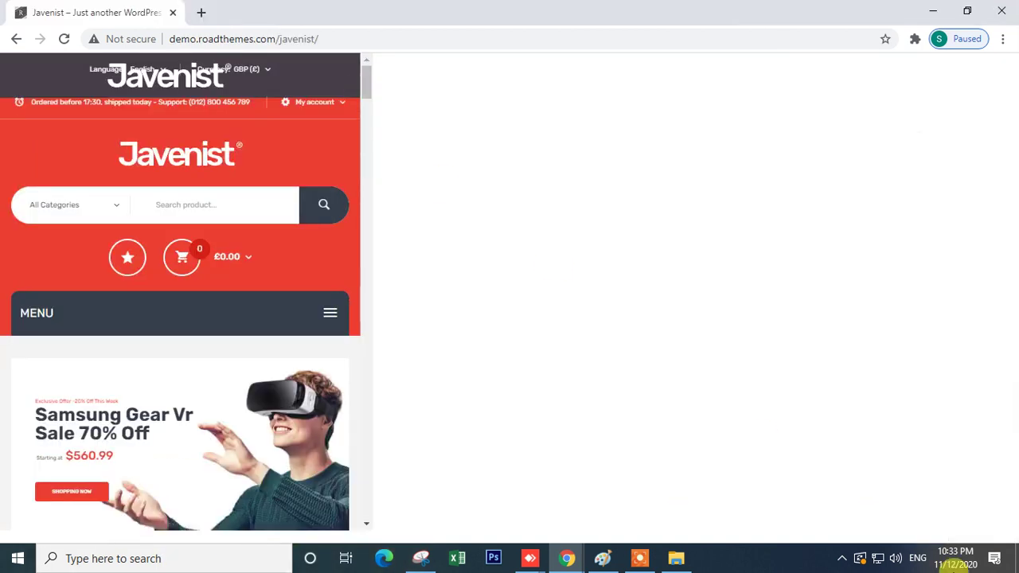
- Bring the grocerstores window forward, check its Theme Options tabs, and open the themes management page
scroll(602, 284, "down", 15)
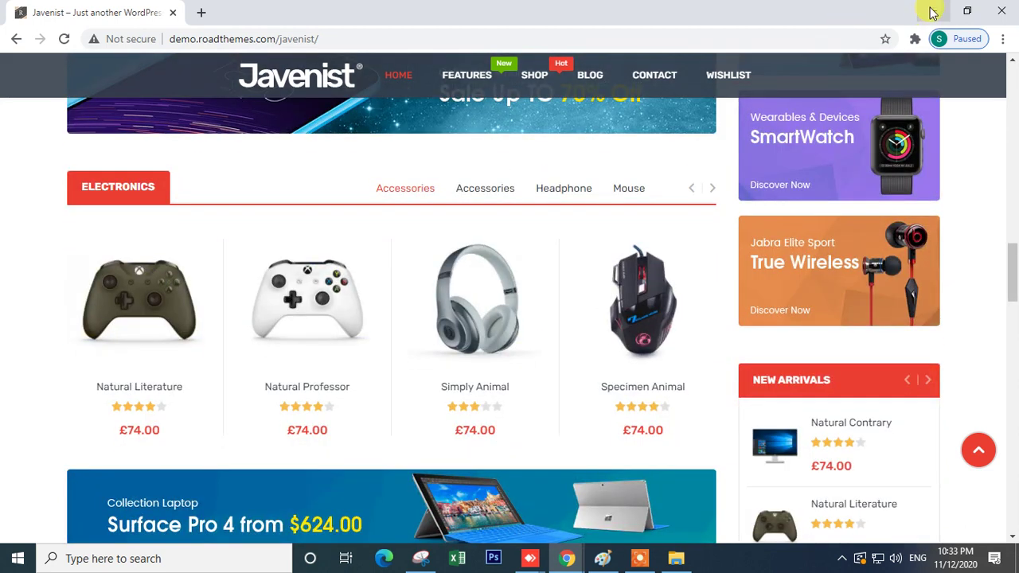
left_click(933, 12)
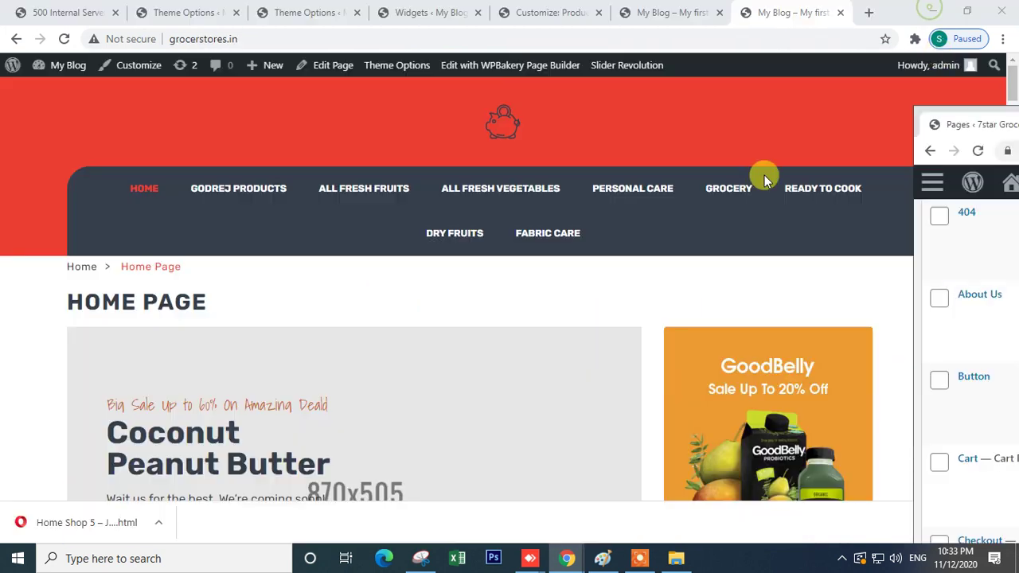
left_click(183, 12)
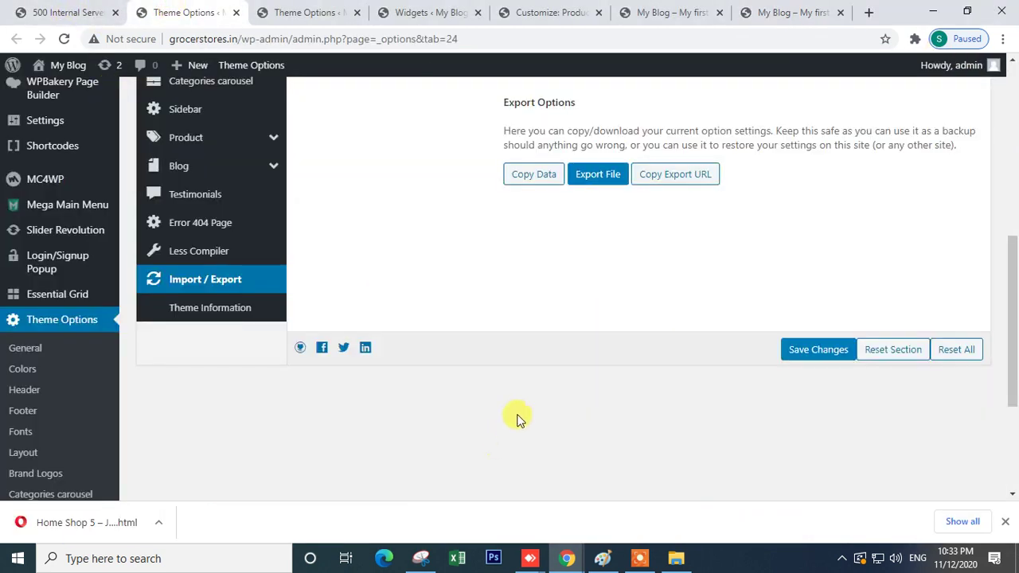
scroll(525, 405, "up", 8)
left_click(318, 12)
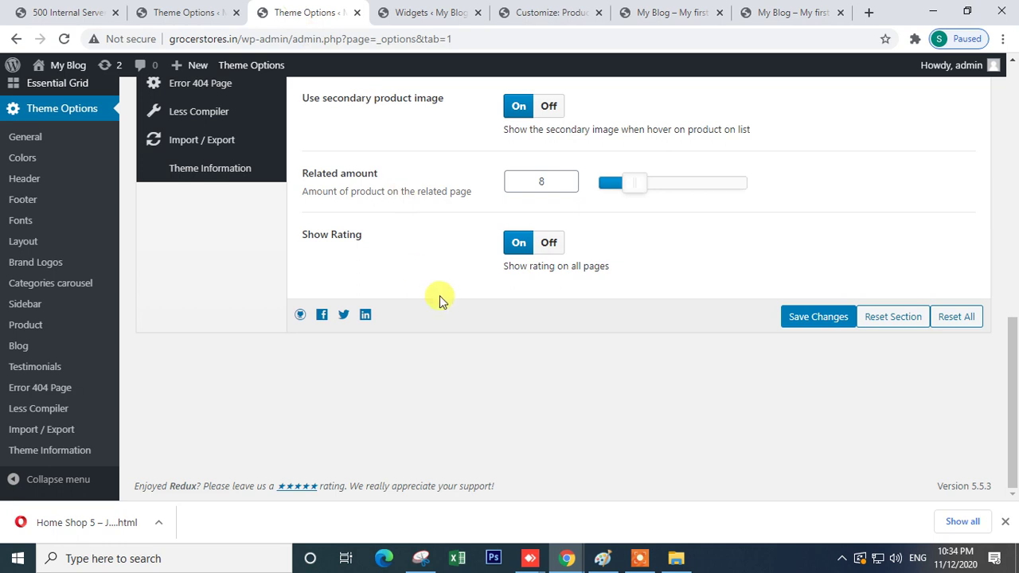
left_click(70, 13)
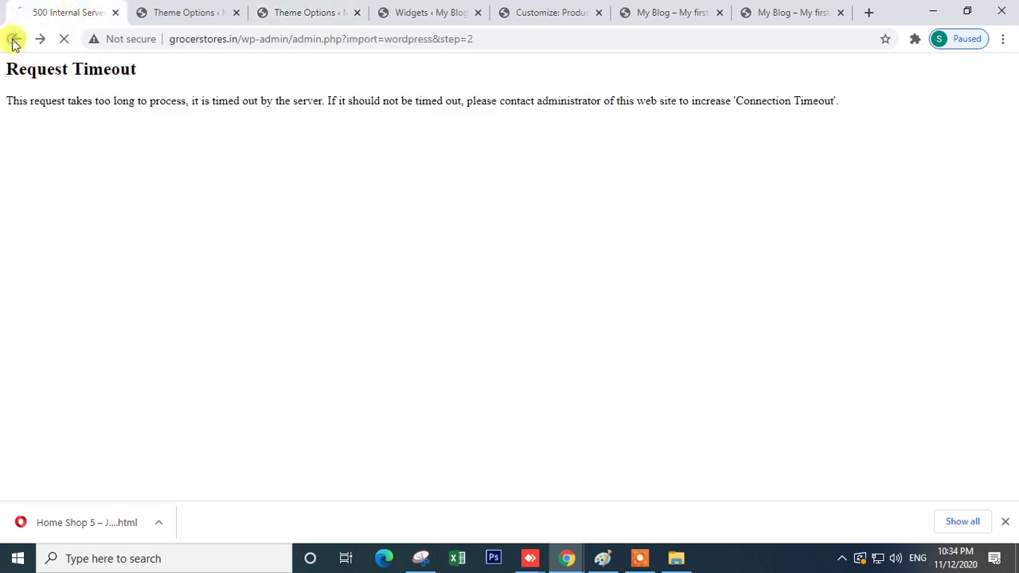
left_click(159, 13)
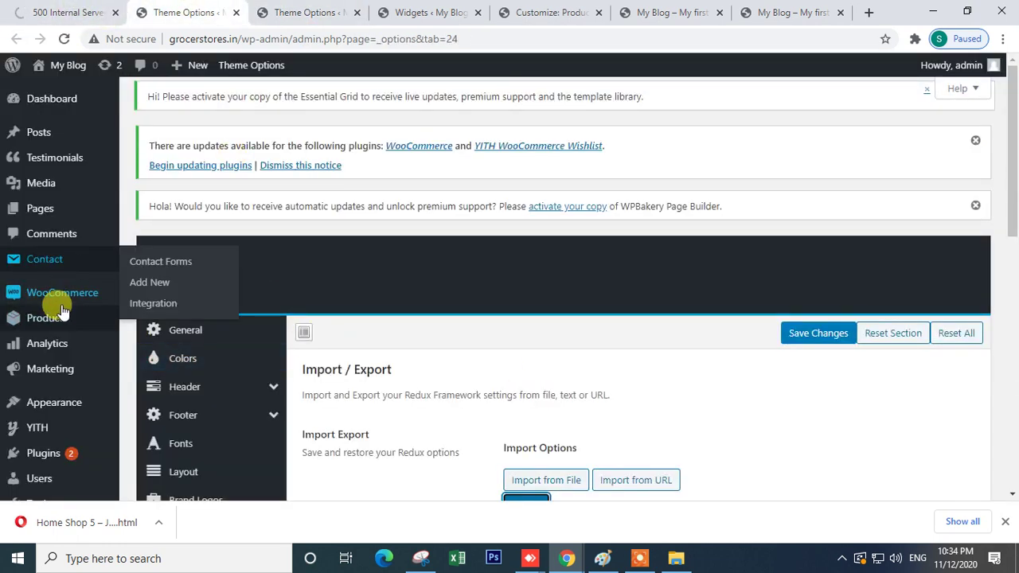
mouse_move(64, 305)
mouse_move(51, 400)
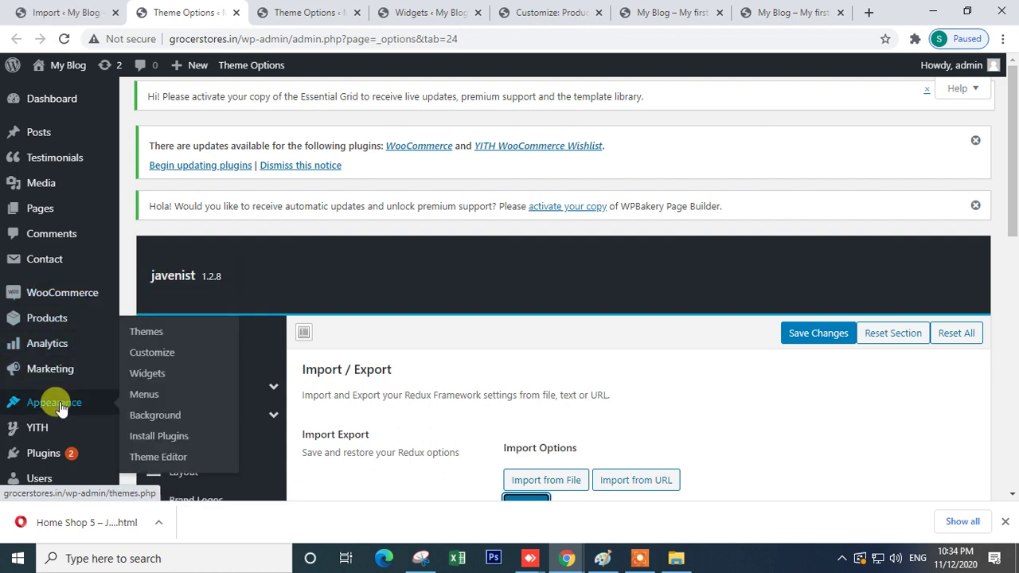
left_click(148, 336)
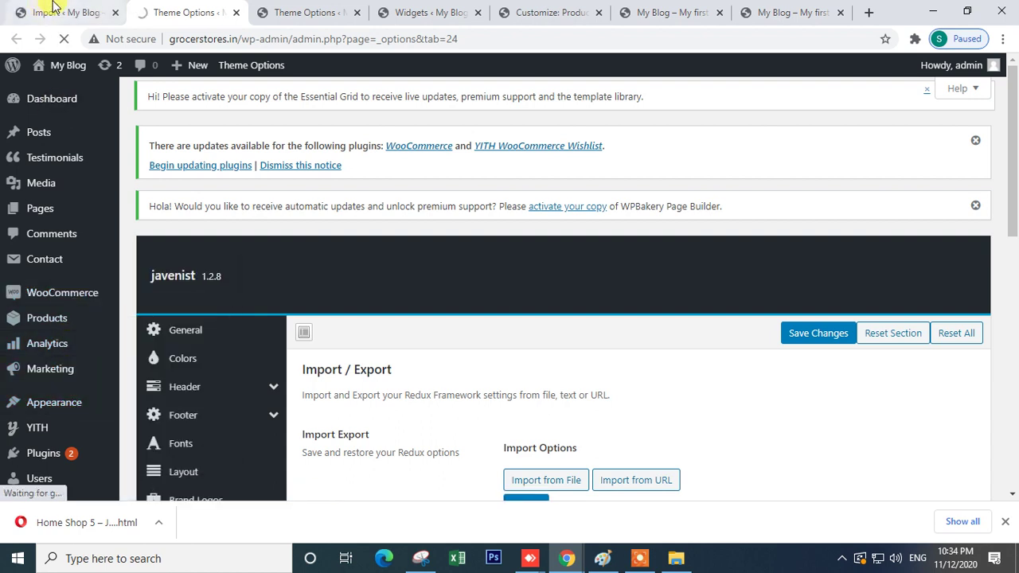
- Close the Import, Theme Options, Widgets, Customize and both site home page tabs
left_click(48, 12)
left_click(114, 13)
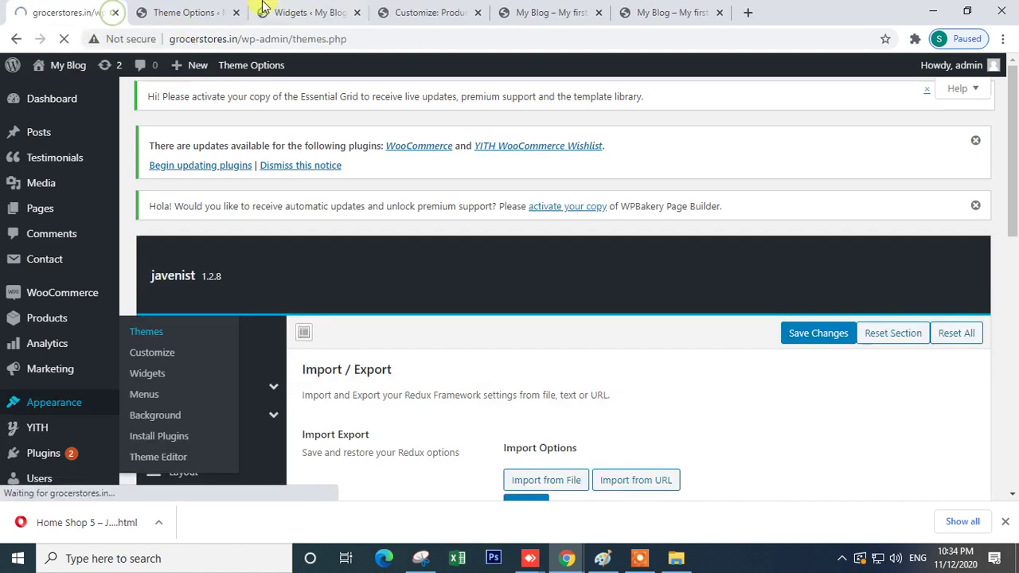
left_click(223, 14)
left_click(236, 13)
left_click(235, 13)
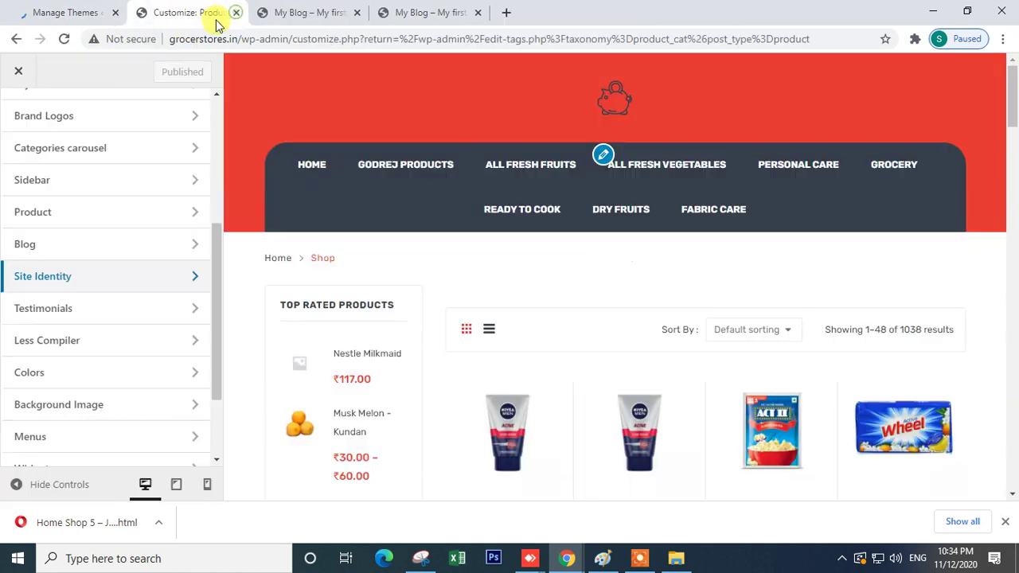
left_click(237, 13)
left_click(235, 13)
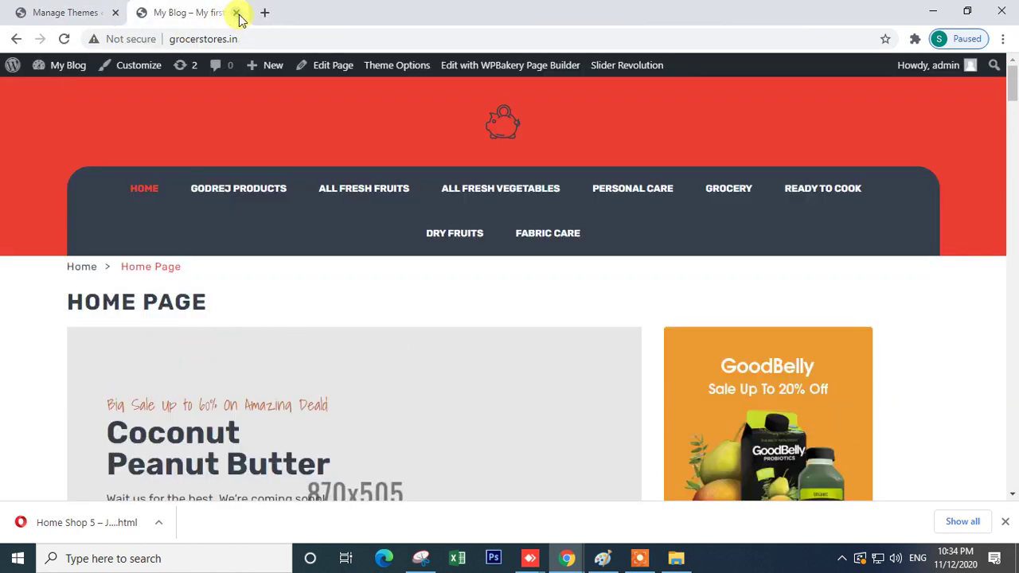
left_click(237, 13)
scroll(383, 299, "up", 5)
- Via Add New > Upload Theme, choose groci theme.zip from the Theme file folder
left_click(263, 137)
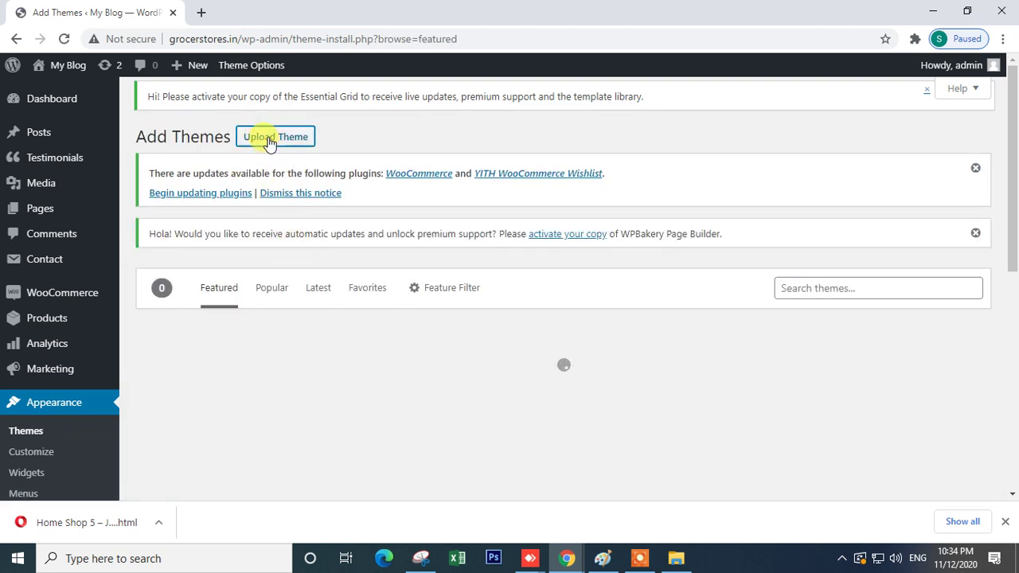
left_click(269, 139)
left_click(446, 386)
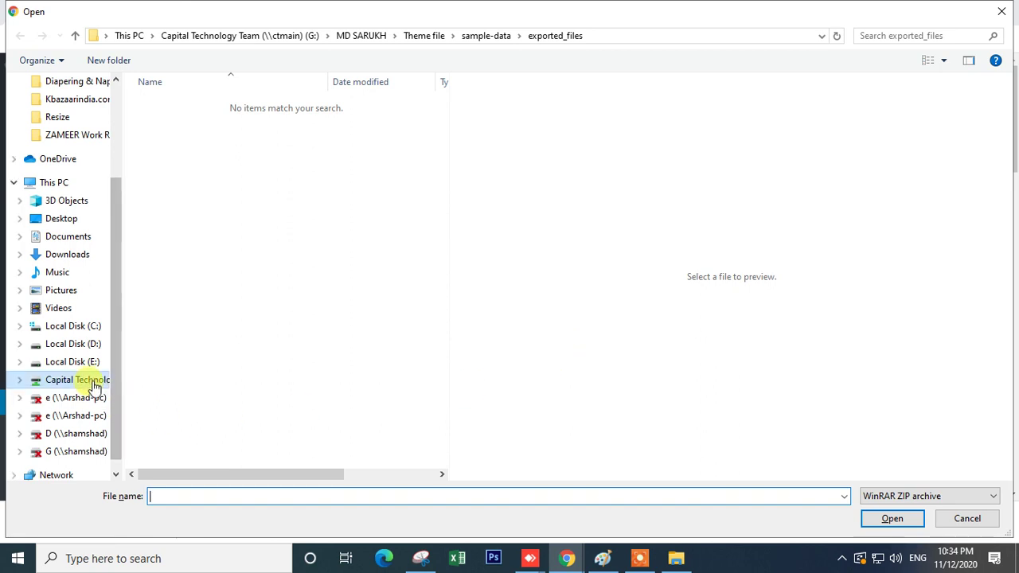
left_click(422, 35)
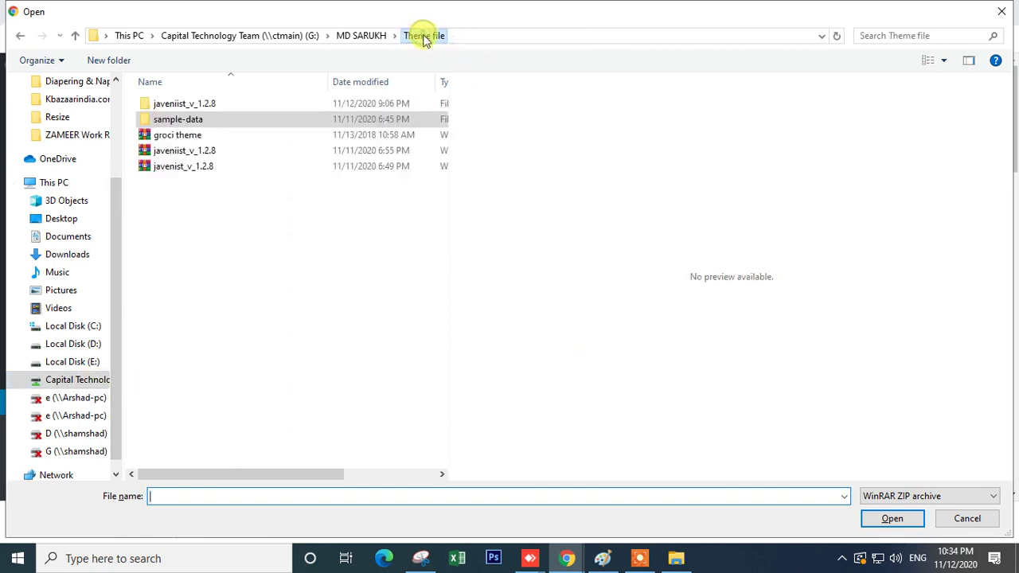
left_click(207, 136)
double_click(207, 135)
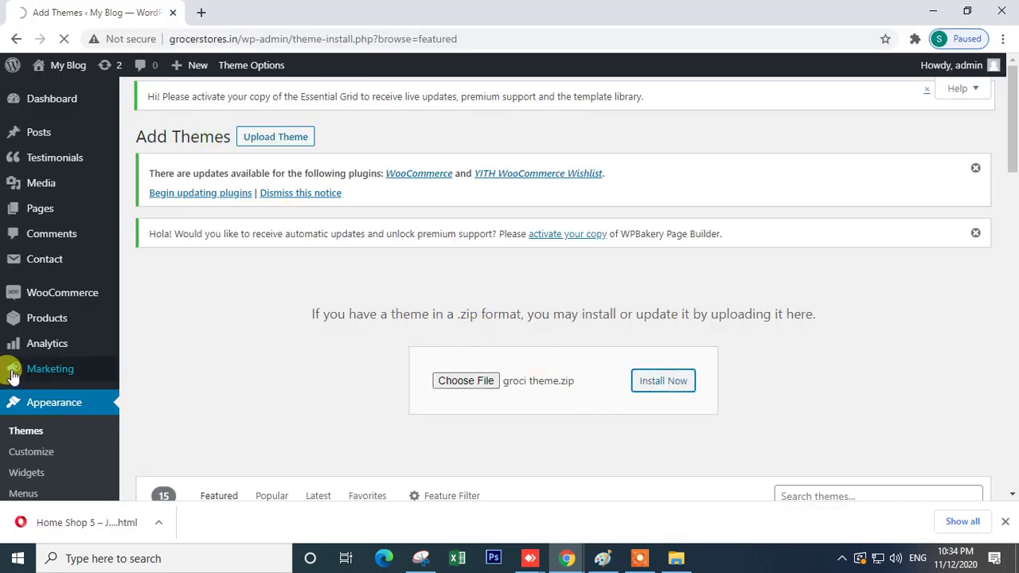
scroll(36, 414, "down", 4)
- Open the plugins list in a new tab, then return to the theme upload page
mouse_move(49, 318)
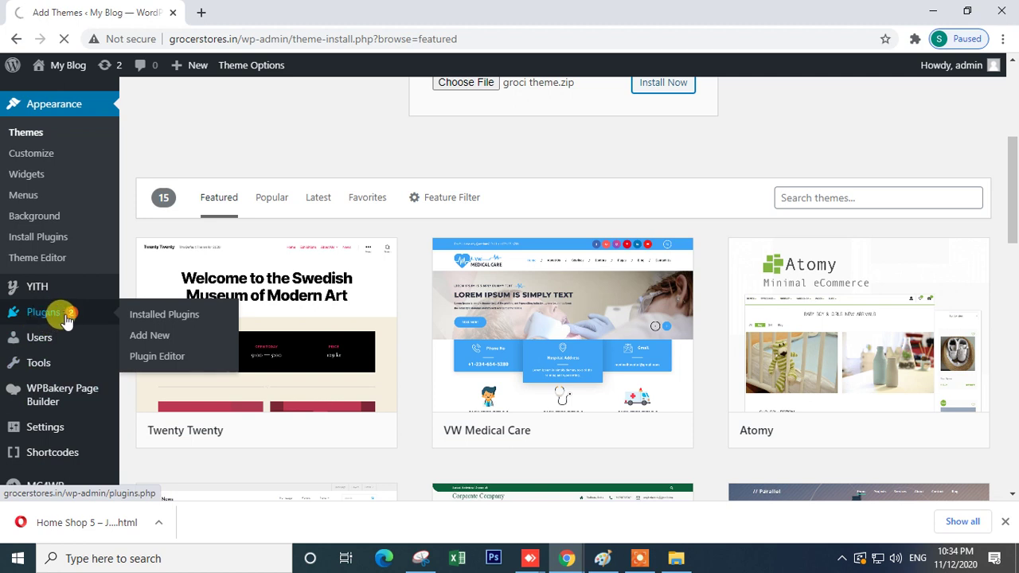
right_click(70, 317)
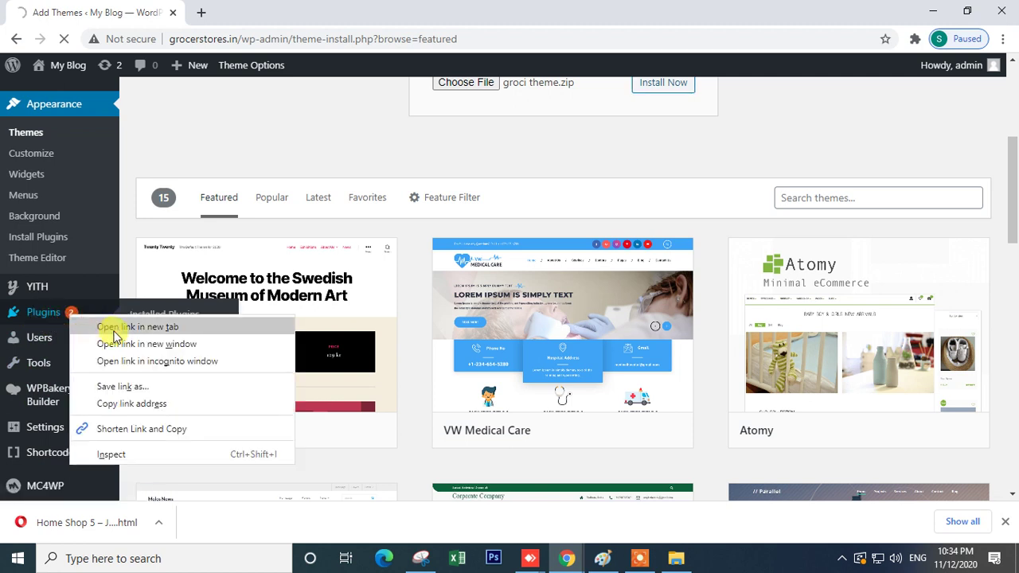
left_click(111, 325)
left_click(234, 13)
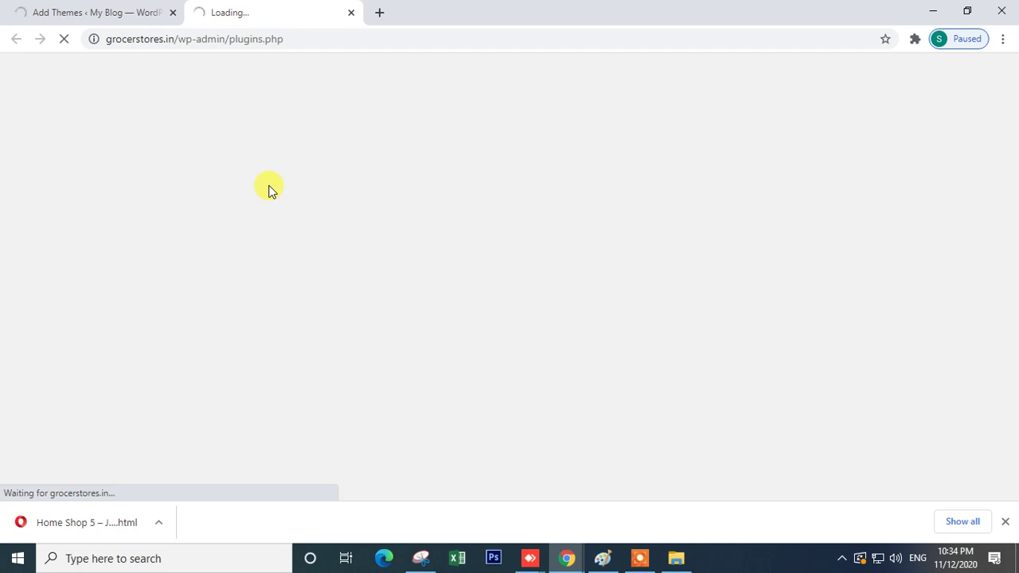
left_click(74, 11)
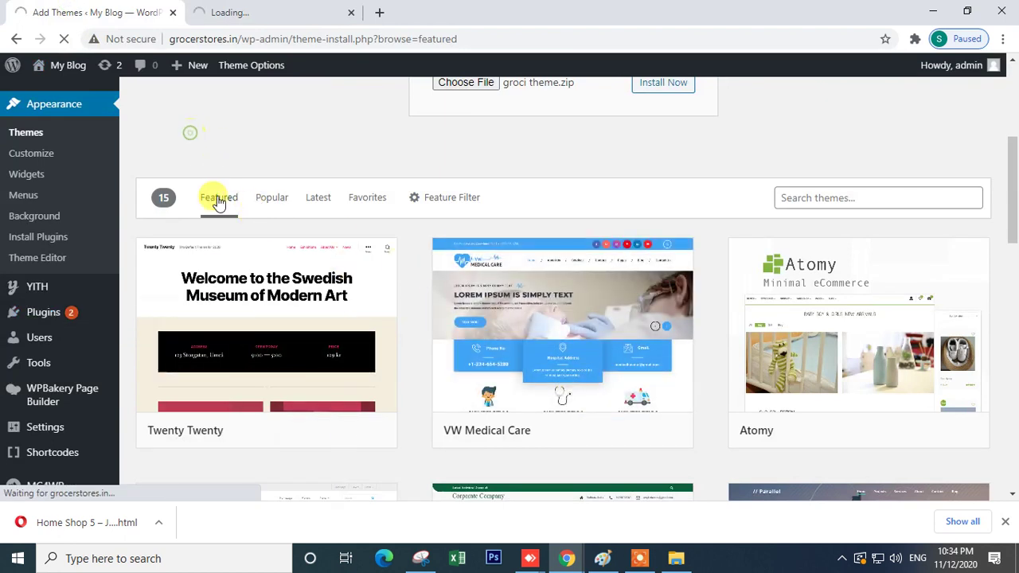
scroll(223, 279, "up", 3)
scroll(229, 310, "up", 2)
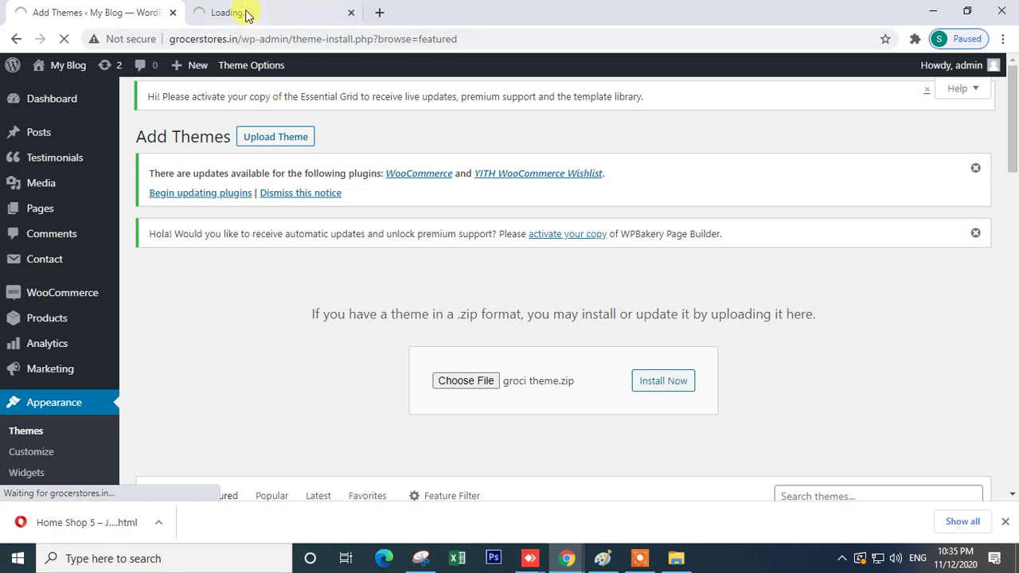
- Load freshkilo.com in a new tab and retry it, still getting 403 Forbidden
left_click(392, 11)
type("fre")
key("Return")
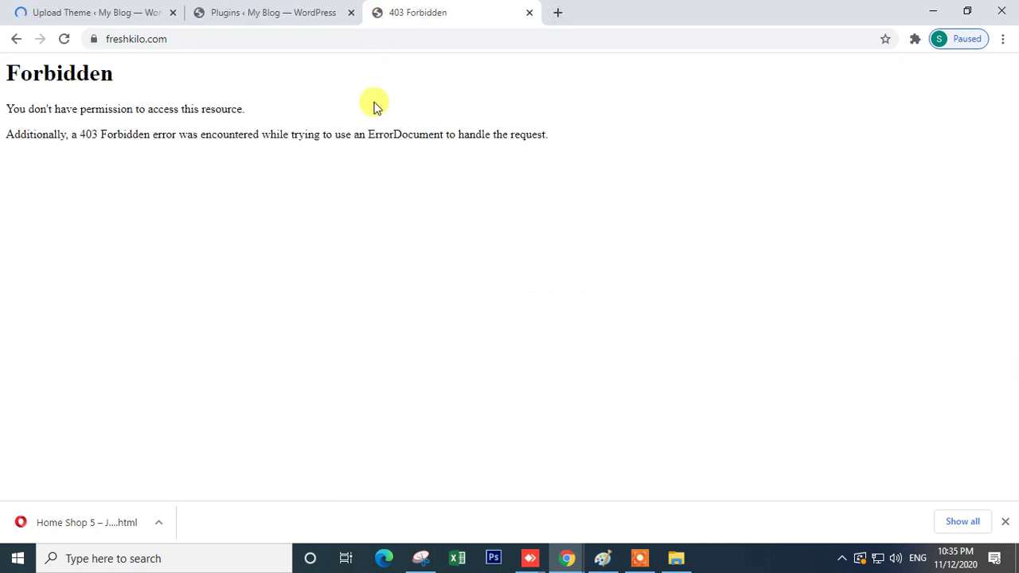
left_click(216, 38)
key("Return")
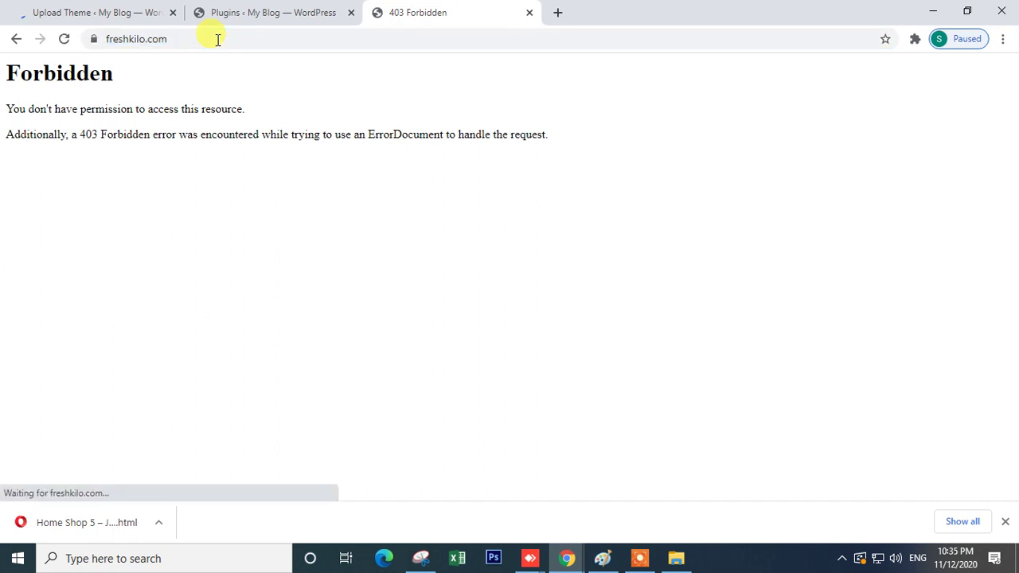
triple_click(152, 113)
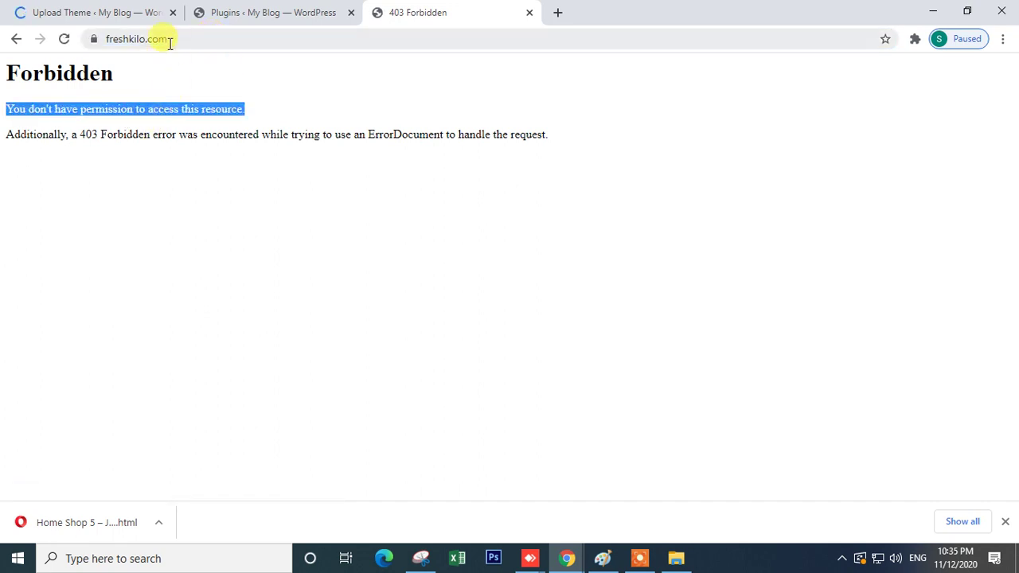
- Deactivate every installed plugin at once with the Deactivate bulk action
left_click(243, 12)
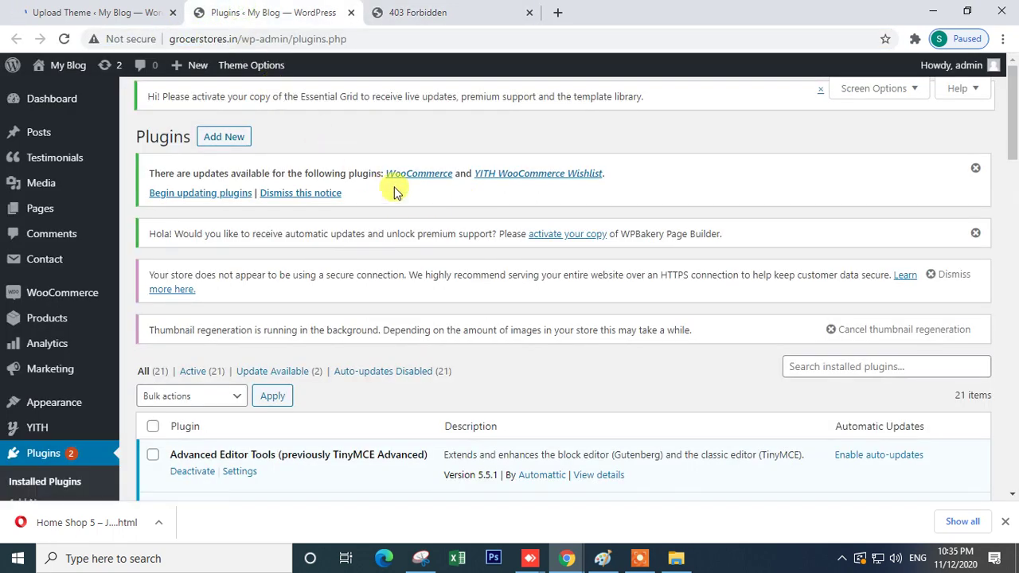
scroll(295, 397, "down", 4)
scroll(176, 277, "up", 3)
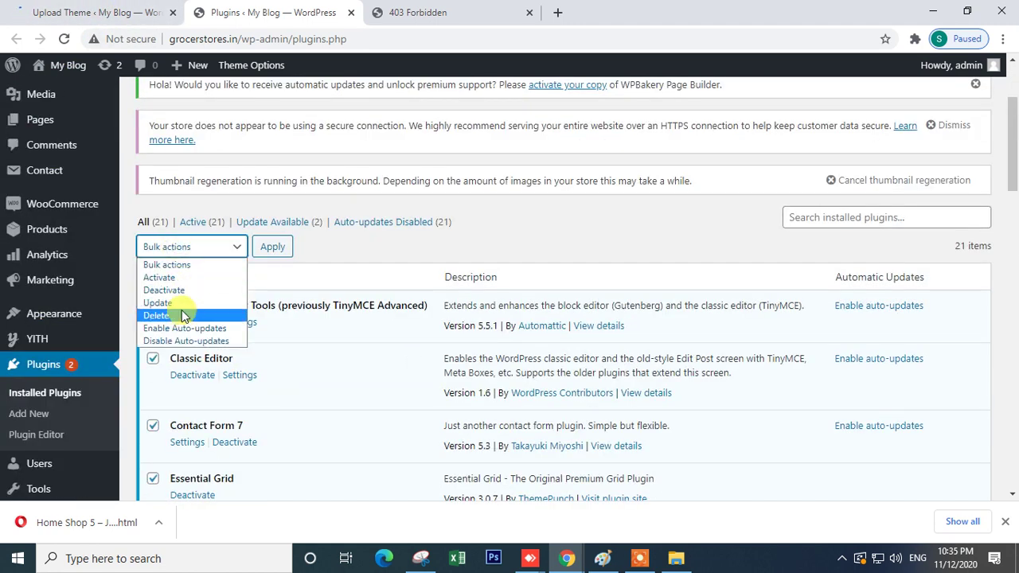
left_click(164, 290)
left_click(267, 253)
- Review the plugin list, recheck the freshkilo.com 403 page, then return to Plugins
scroll(284, 348, "down", 7)
scroll(285, 348, "up", 7)
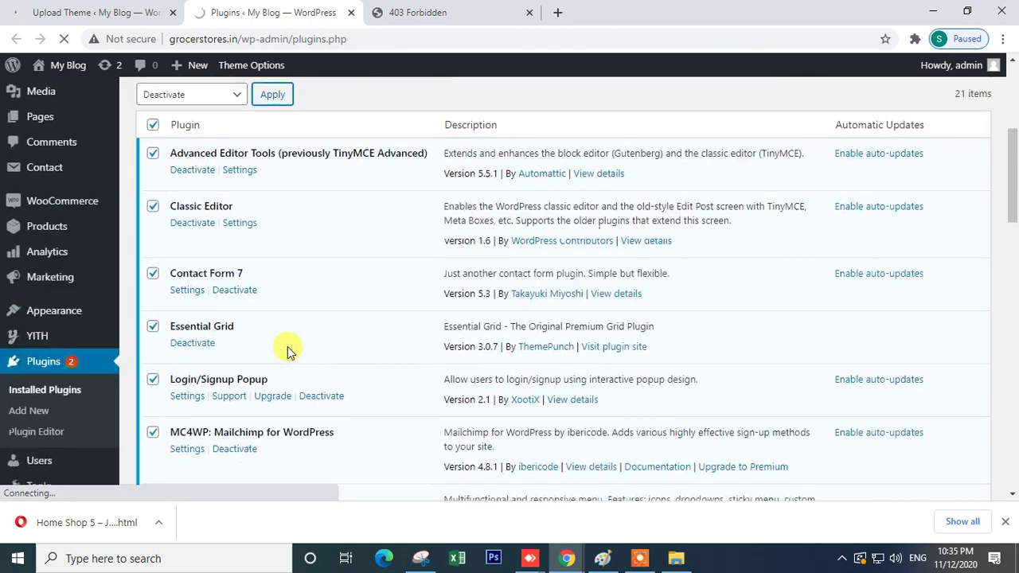
scroll(262, 354, "down", 10)
scroll(180, 358, "down", 5)
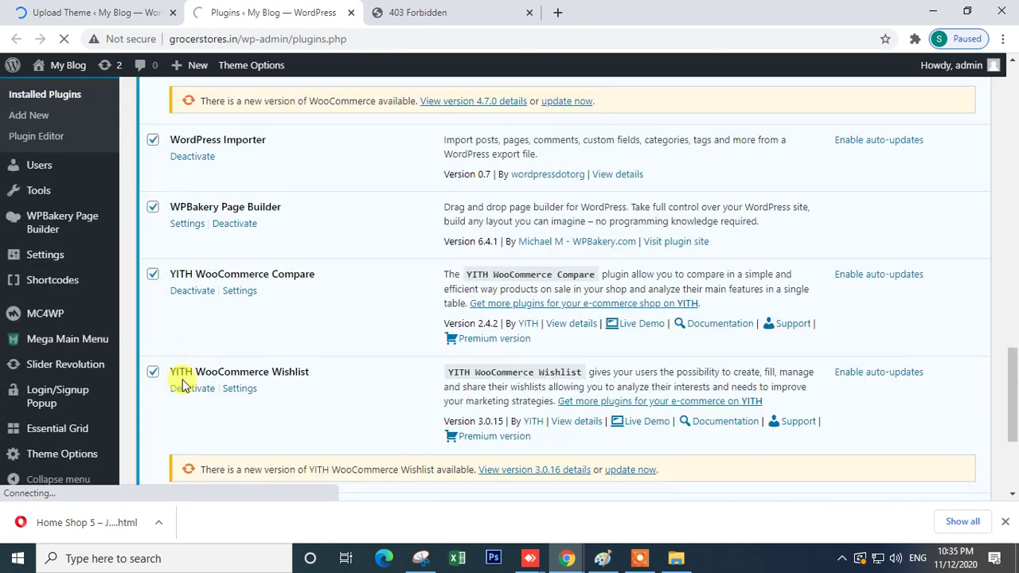
scroll(183, 385, "down", 3)
scroll(164, 350, "up", 4)
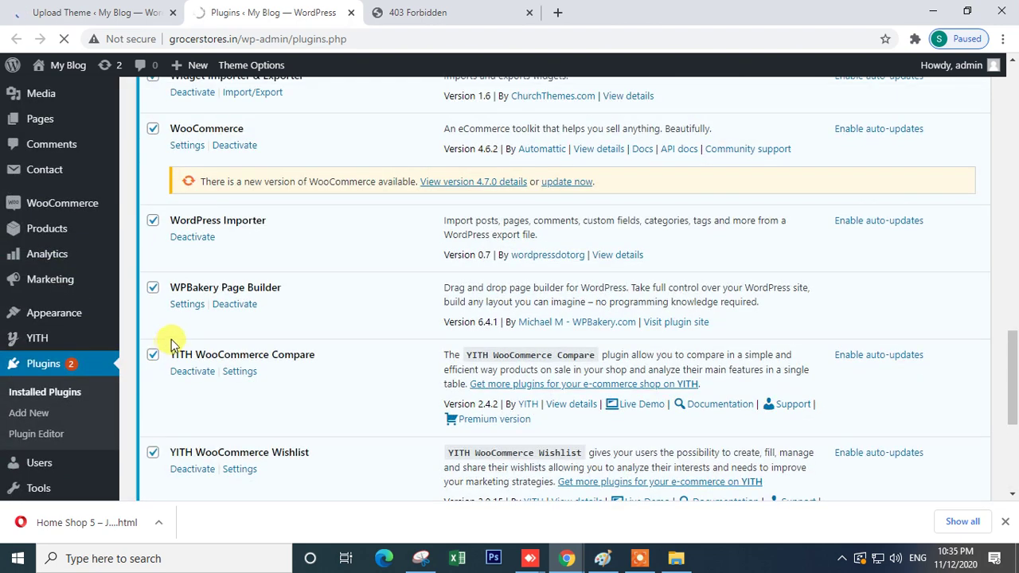
scroll(152, 227, "up", 4)
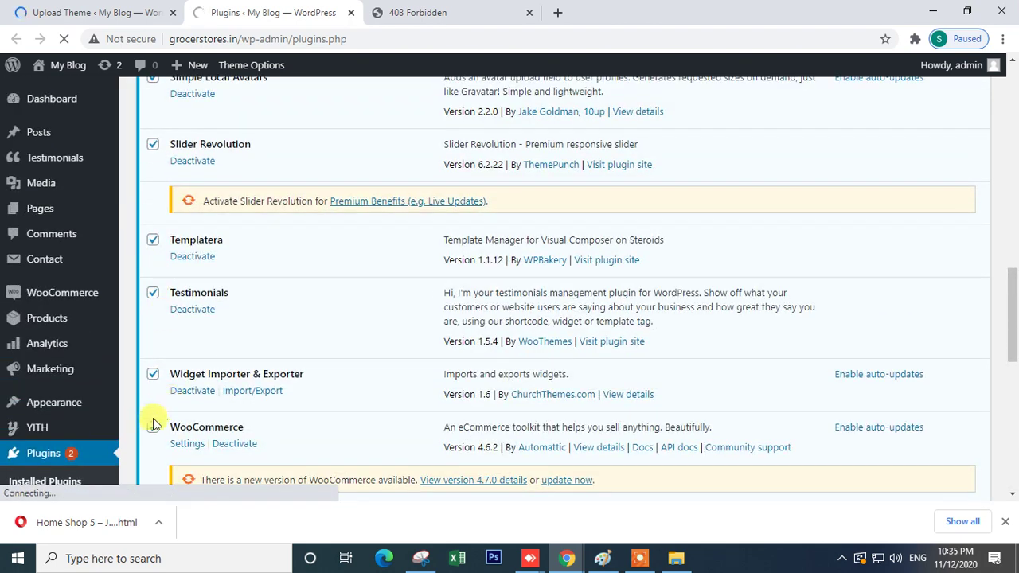
scroll(348, 379, "up", 10)
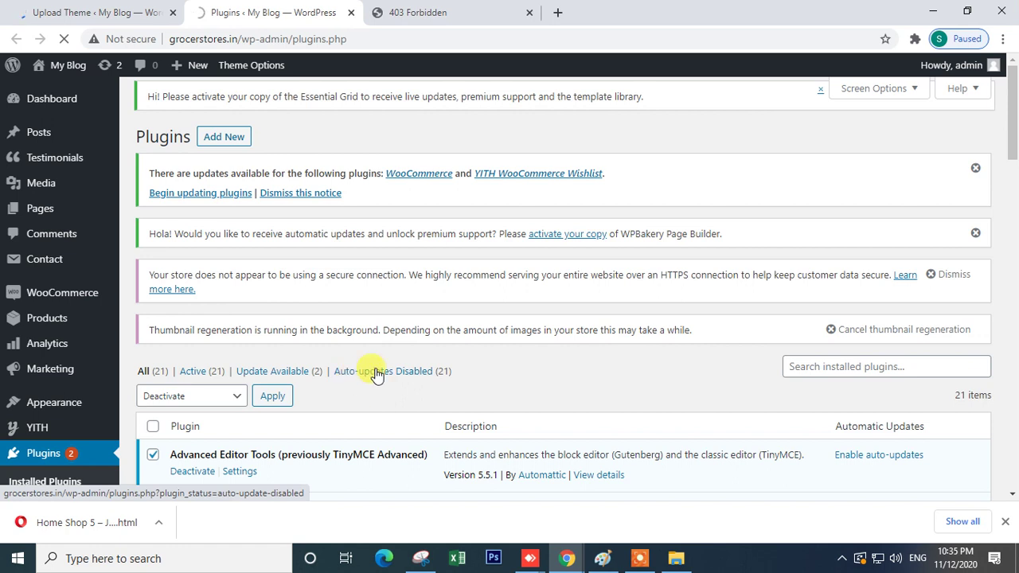
scroll(414, 302, "down", 10)
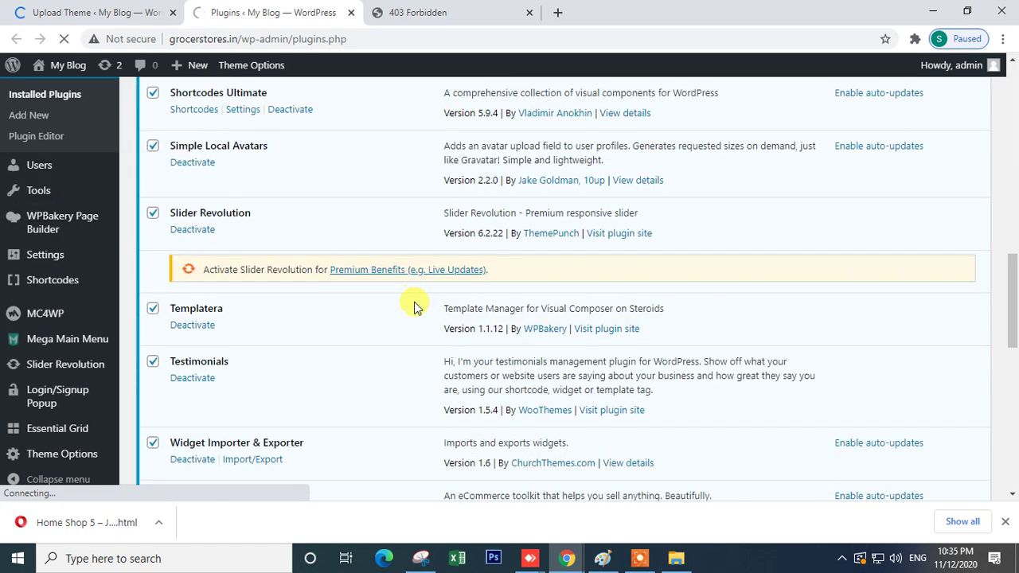
scroll(414, 307, "up", 5)
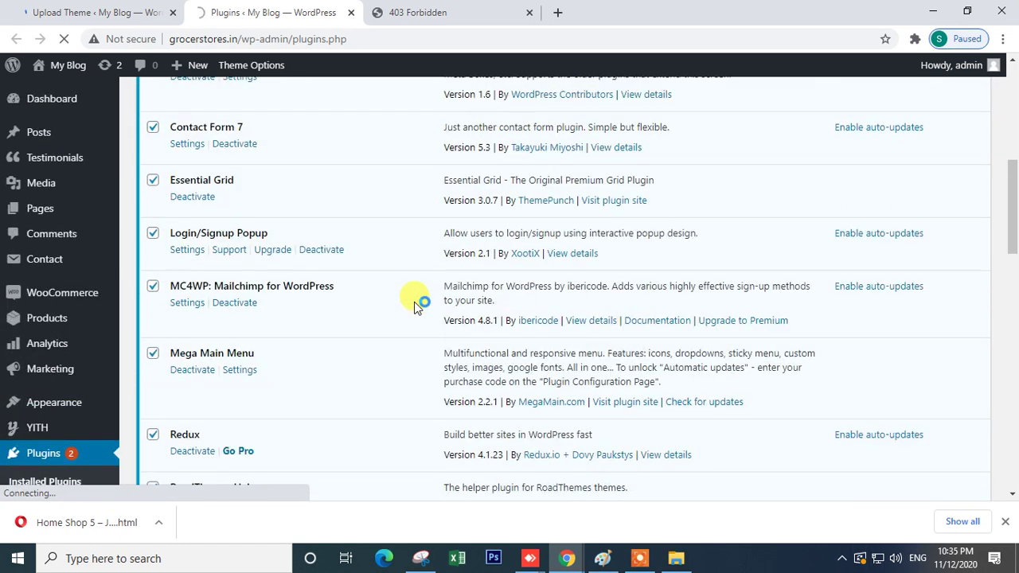
left_click(421, 10)
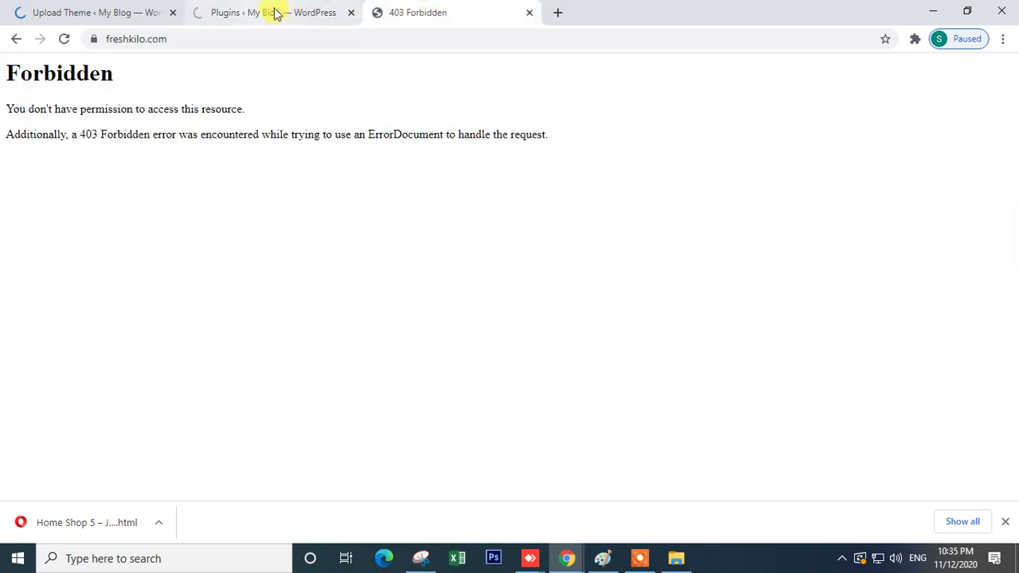
left_click(274, 13)
- Load the grocerstores.in front page in place of the freshkilo.com 403 tab
double_click(238, 36)
key("ctrl+c")
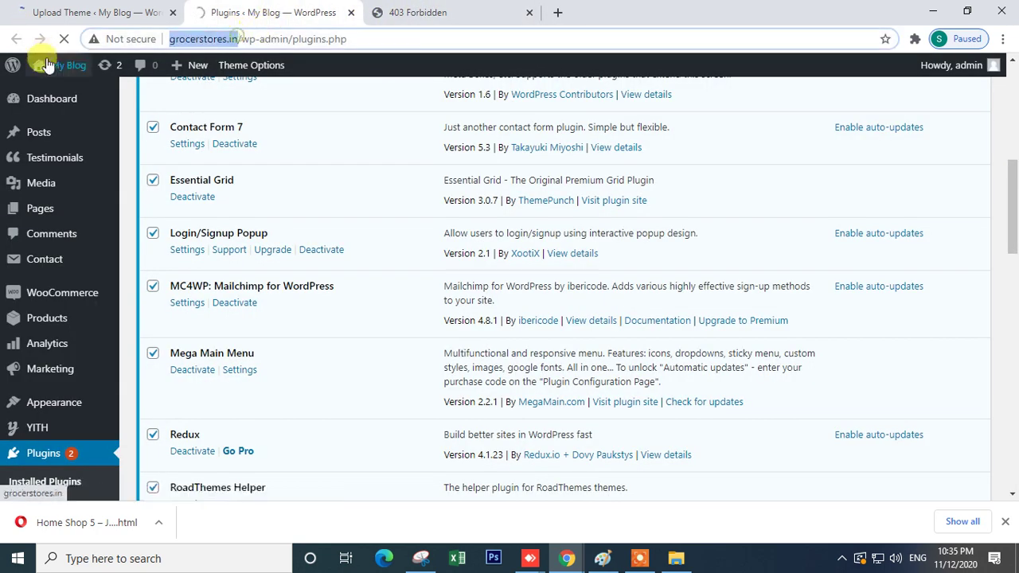
mouse_move(213, 69)
left_click(418, 12)
left_click(332, 39)
key("ctrl+v")
key("Return")
- Activate the WooCommerce plugin on the Installed Plugins page
left_click(273, 12)
scroll(395, 325, "down", 7)
scroll(395, 325, "down", 10)
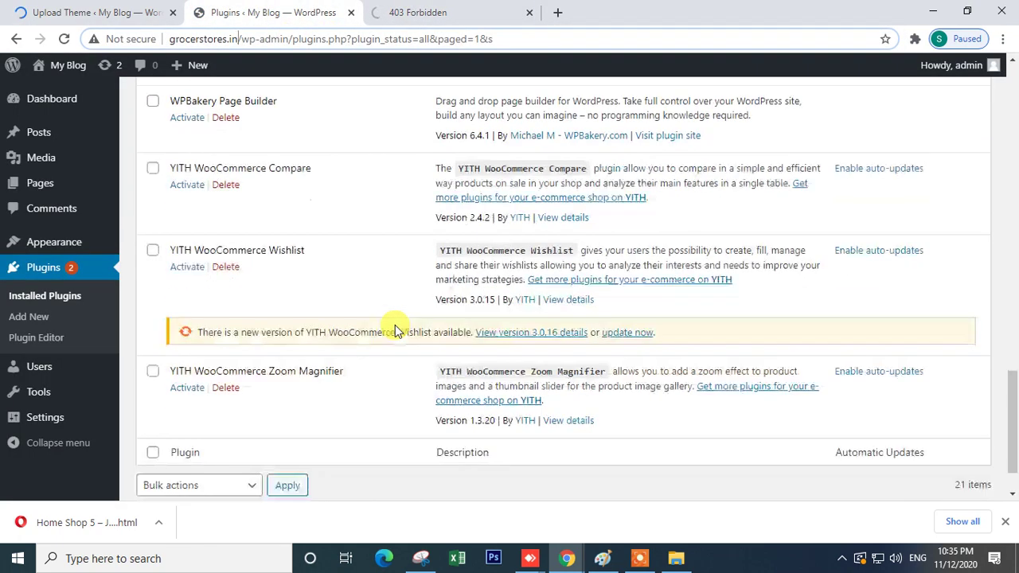
scroll(395, 325, "up", 2)
scroll(395, 324, "up", 2)
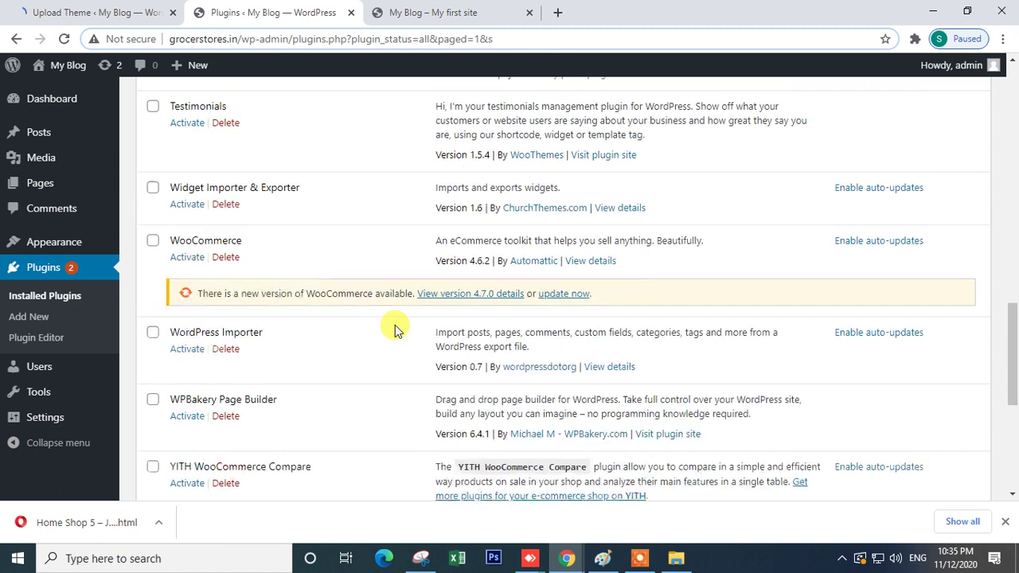
left_click(182, 259)
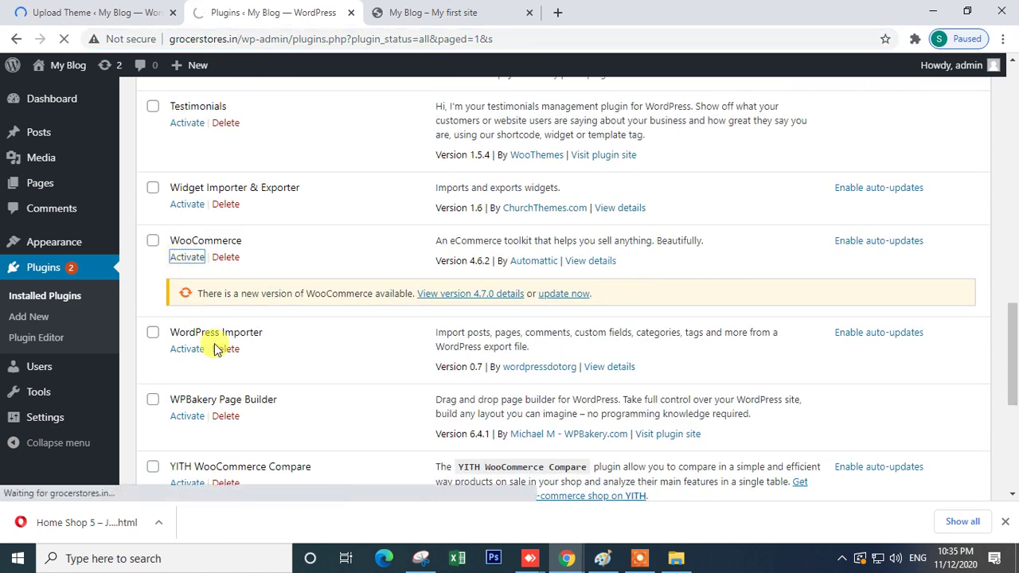
scroll(216, 342, "down", 5)
scroll(216, 353, "up", 2)
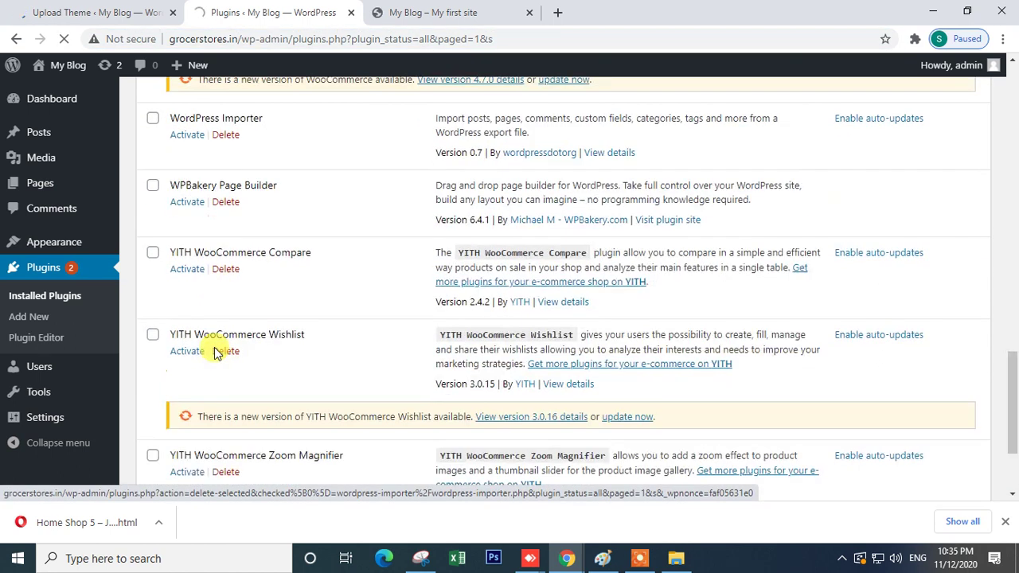
scroll(216, 353, "up", 5)
- Inspect the grocerstores.in homepage, which shows raw WPBakery shortcode text
left_click(448, 12)
scroll(439, 210, "down", 15)
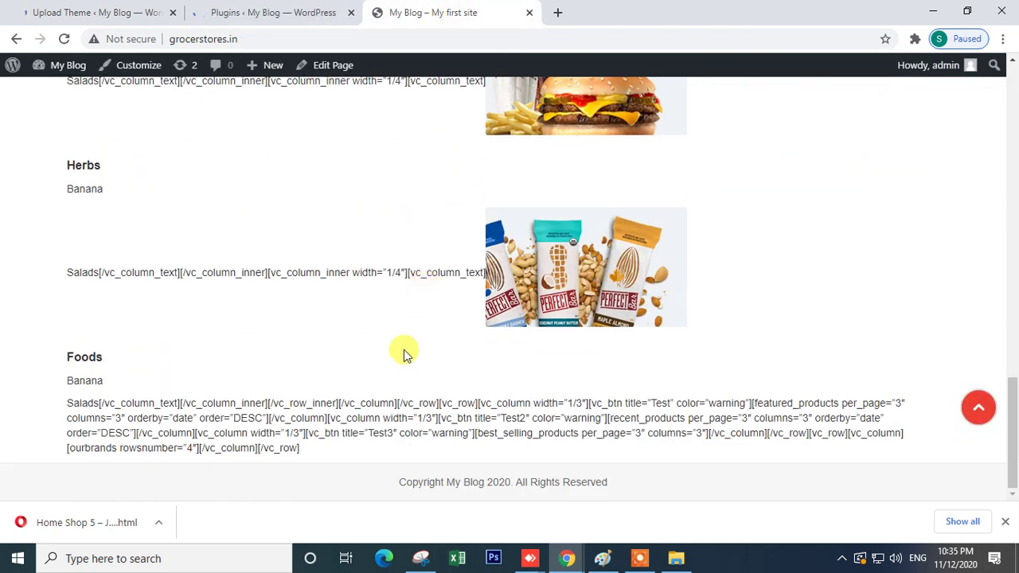
scroll(405, 355, "up", 15)
left_click_drag(269, 263, 462, 420)
left_click(462, 420)
triple_click(271, 285)
left_click(270, 288)
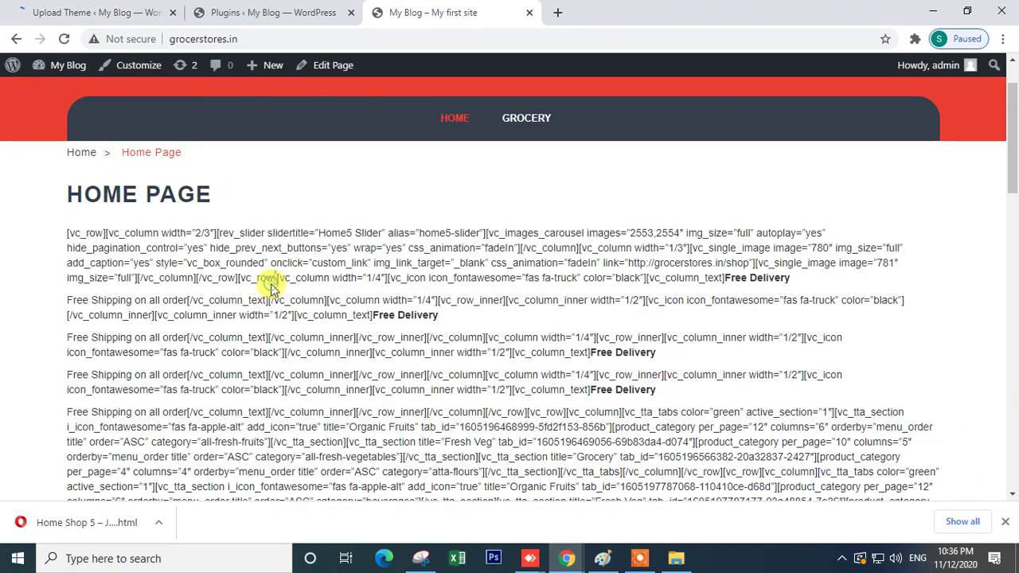
scroll(268, 284, "down", 5)
- Activate the WPBakery Page Builder plugin
left_click(243, 12)
scroll(377, 344, "down", 15)
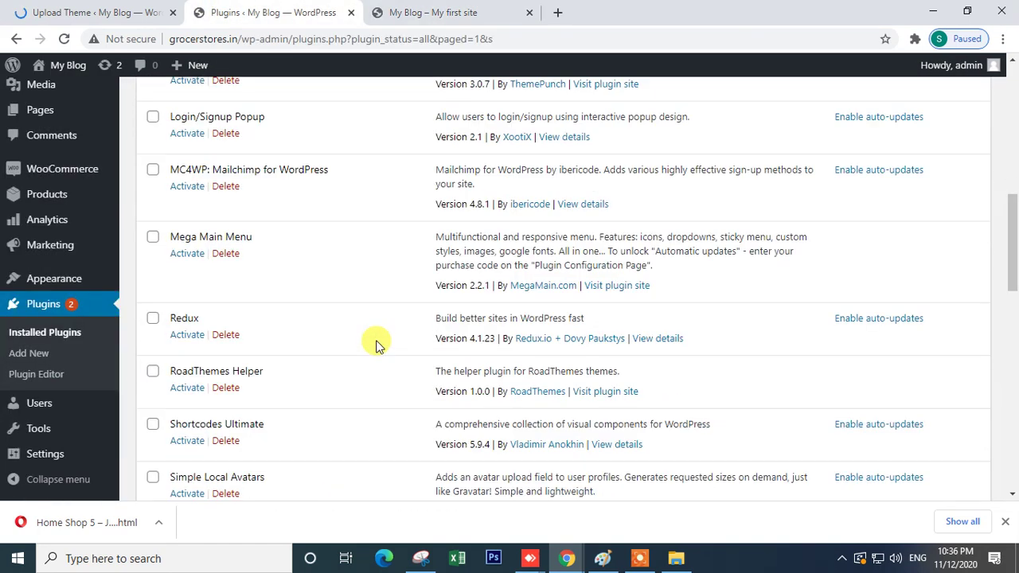
scroll(378, 344, "down", 4)
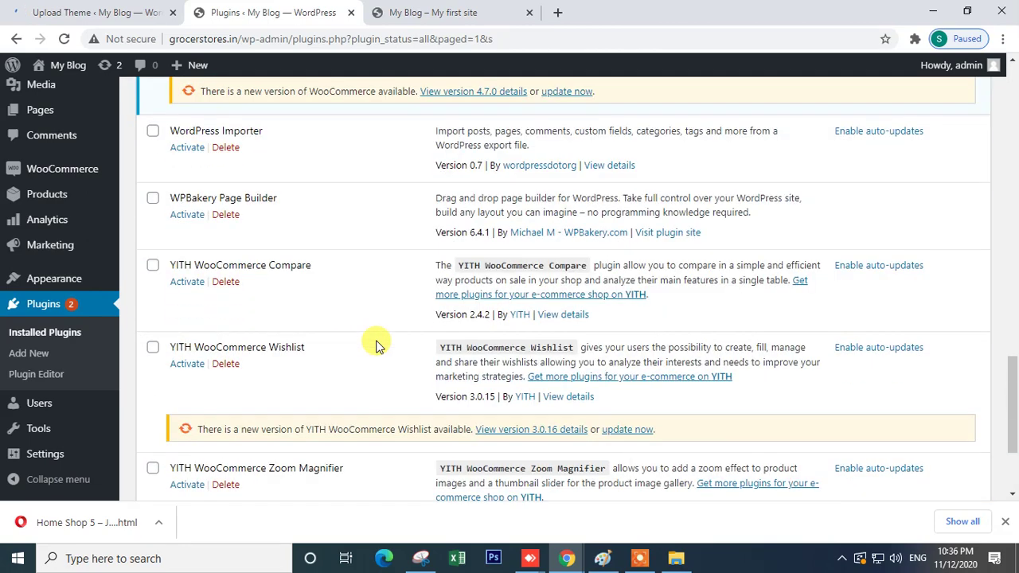
scroll(375, 341, "down", 2)
scroll(375, 342, "up", 4)
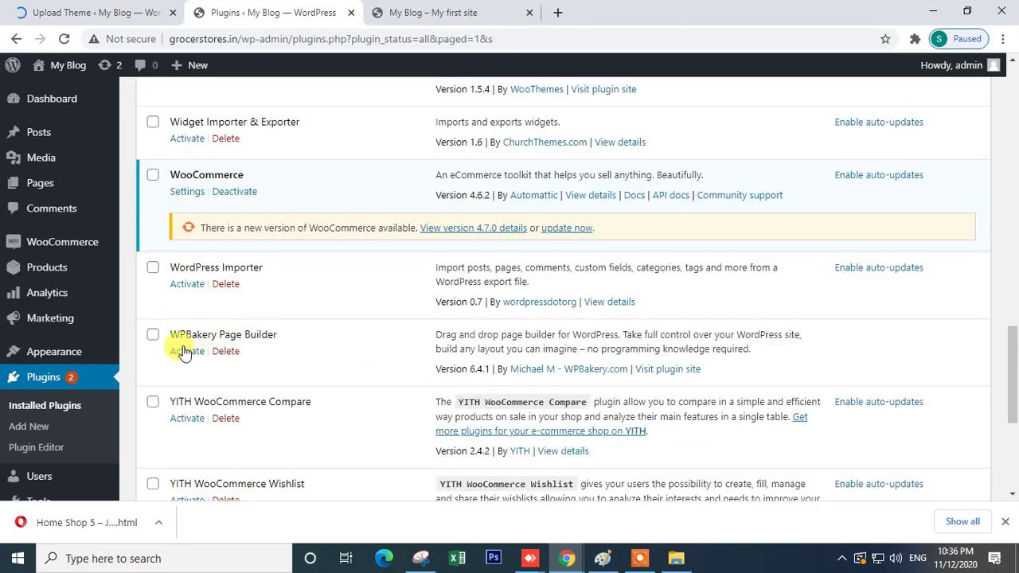
left_click(184, 351)
- Activate the newly uploaded Groci theme
left_click(72, 12)
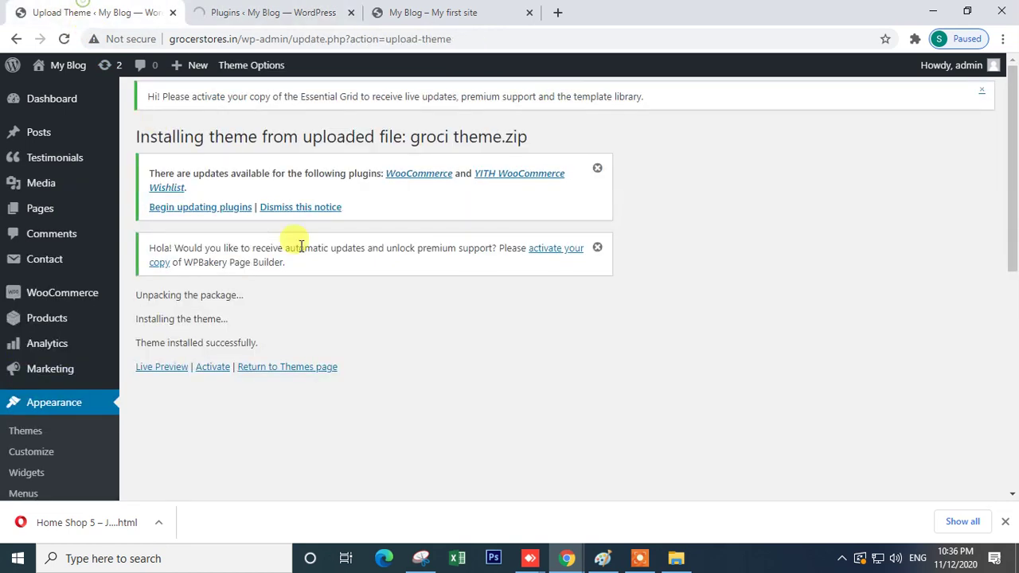
left_click(207, 369)
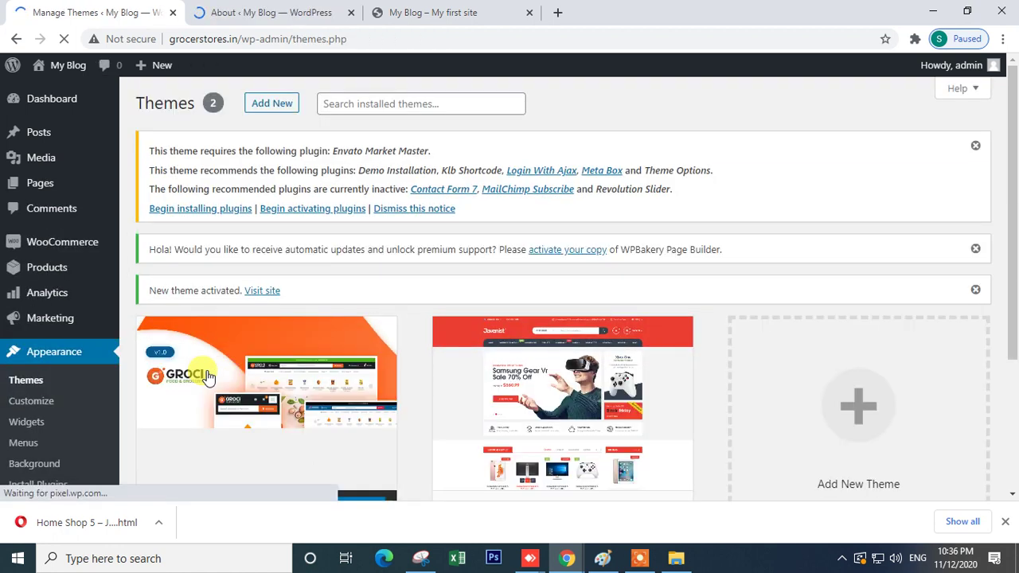
scroll(290, 364, "down", 2)
scroll(246, 220, "up", 2)
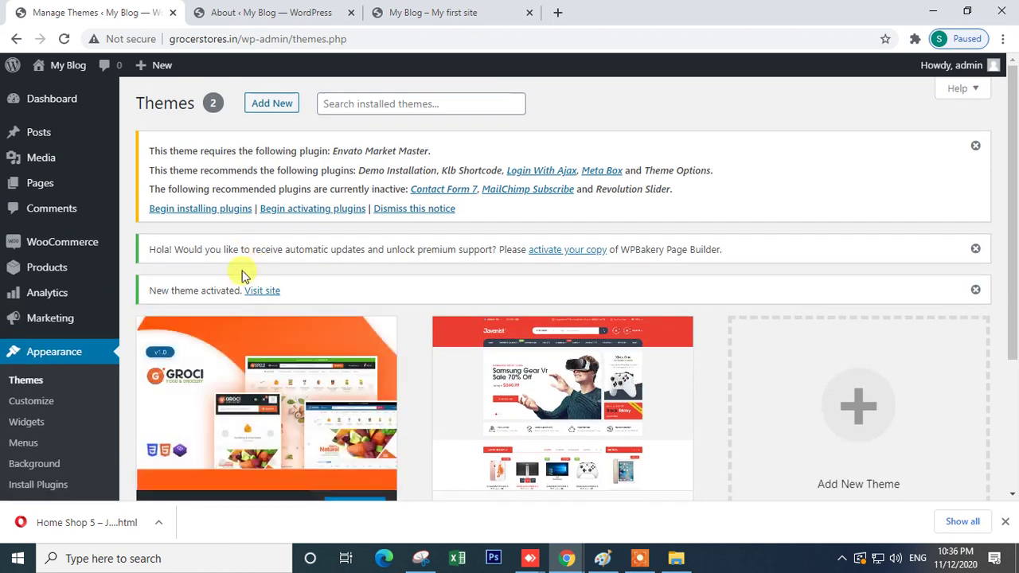
- Bulk-install all six of Groci's required and recommended plugins
left_click(197, 209)
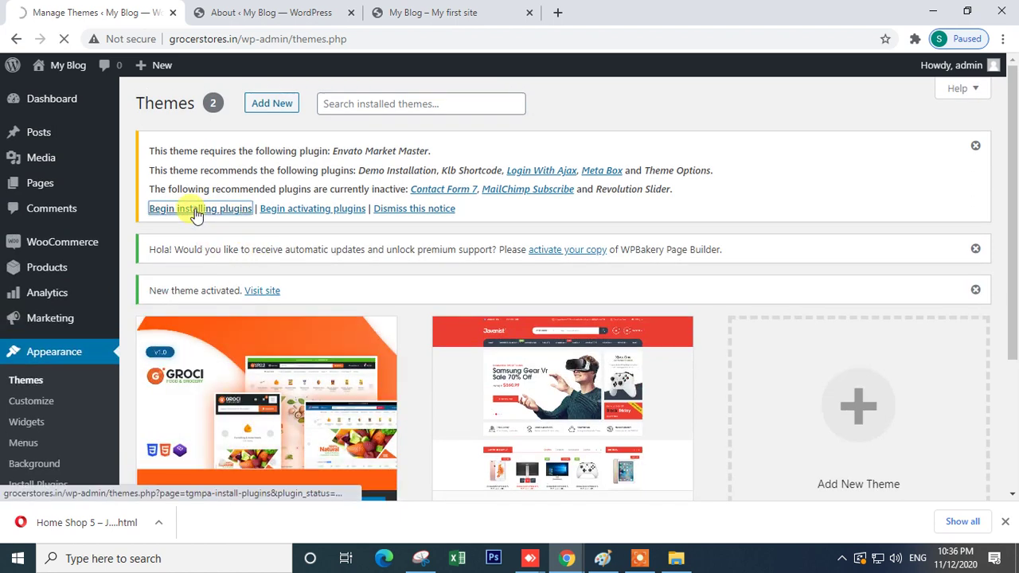
scroll(319, 258, "down", 1)
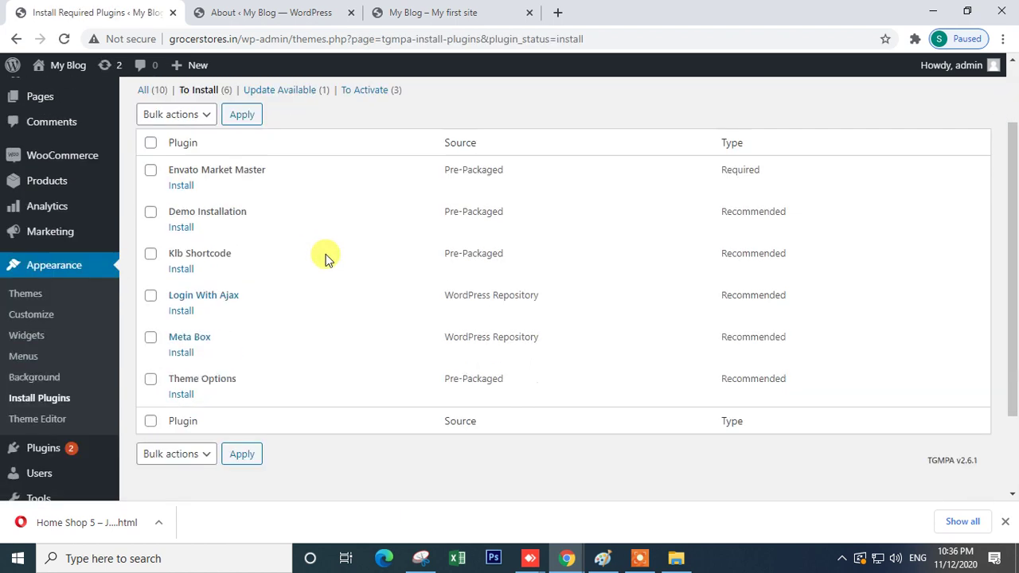
scroll(353, 359, "down", 2)
scroll(353, 359, "up", 3)
left_click(175, 200)
left_click(167, 231)
left_click(242, 201)
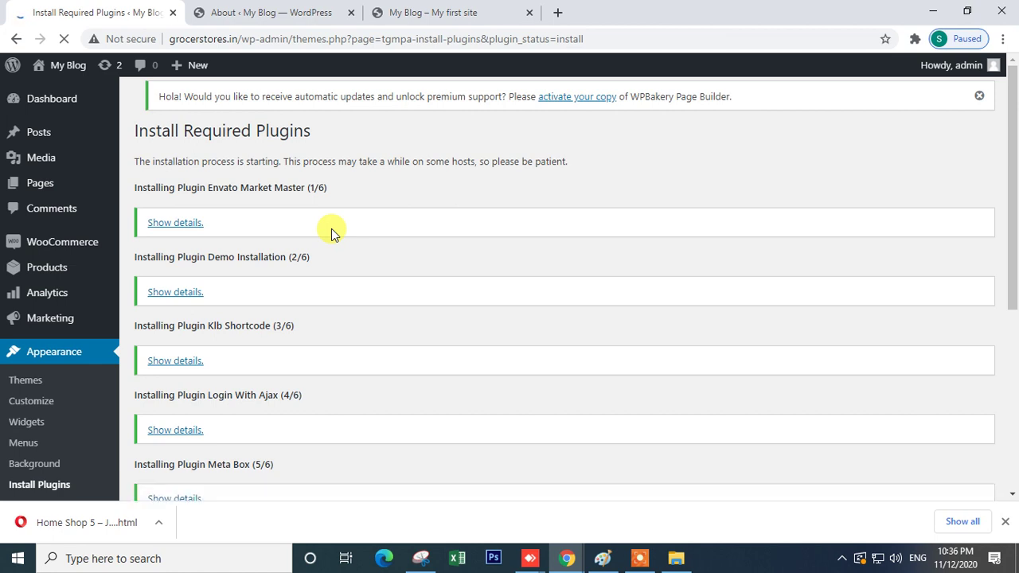
- Open youtube.com in a new browser tab
left_click(485, 14)
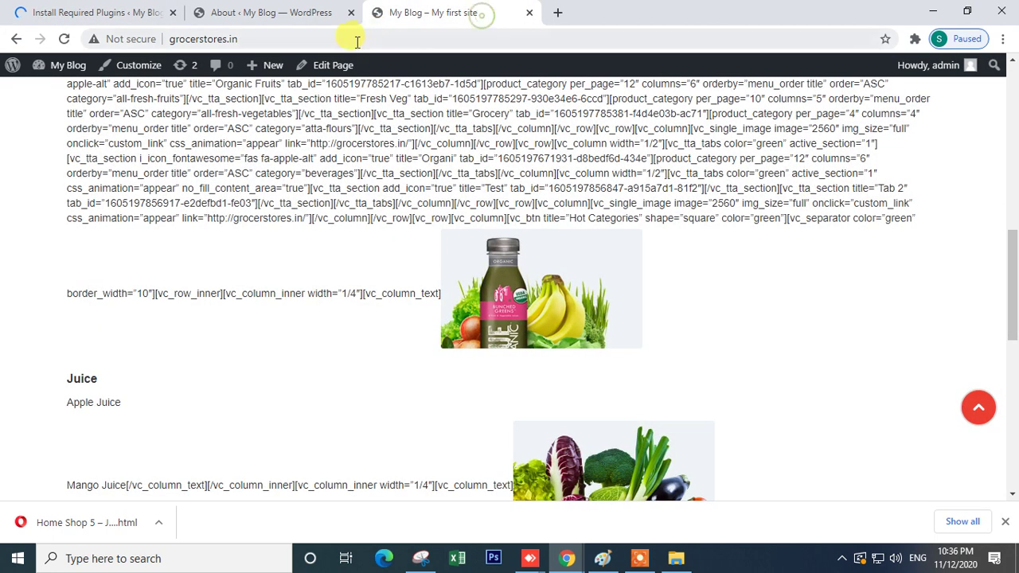
left_click(349, 40)
left_click(558, 12)
type("yo")
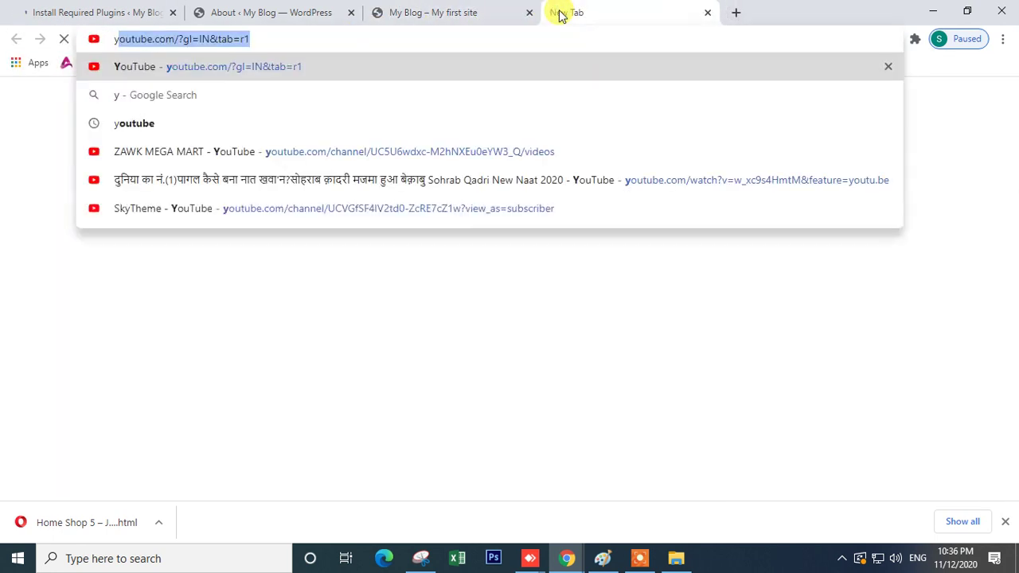
type("u")
key("Return")
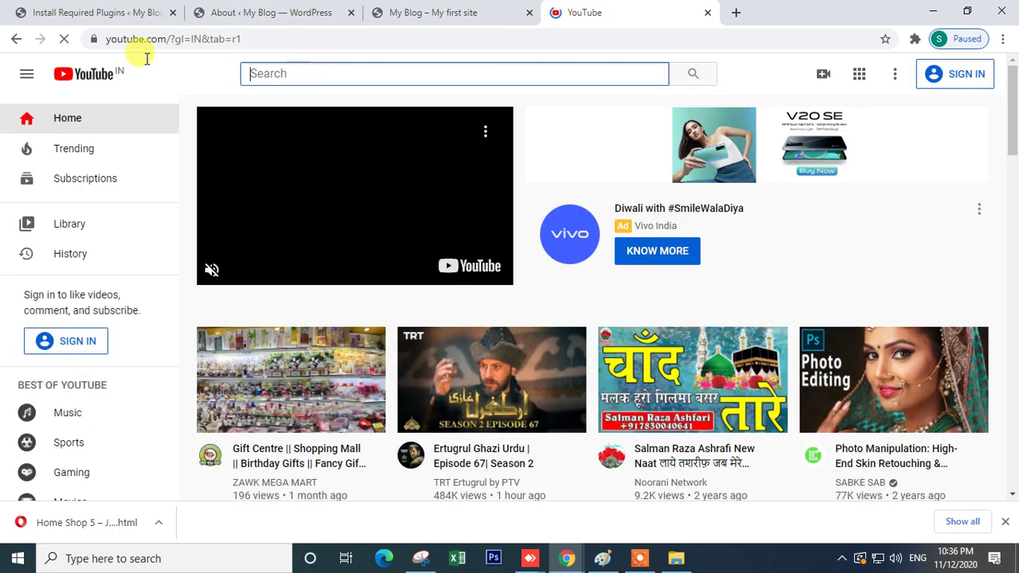
- Back on the finished plugin installation, return to the Required Plugins Installer
left_click(107, 12)
scroll(292, 346, "down", 4)
left_click(231, 301)
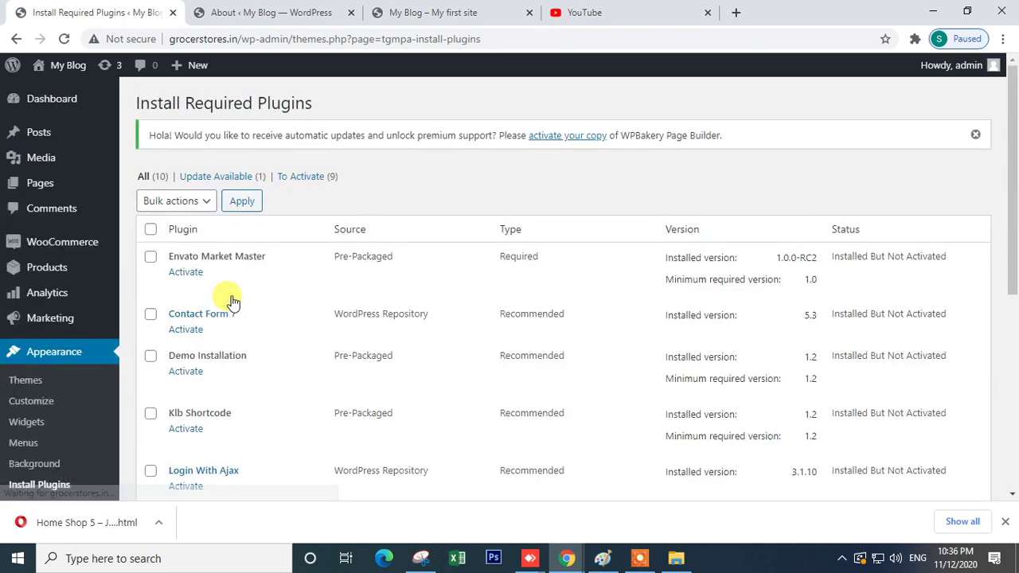
- Select all remaining Groci plugins and activate them with the Activate bulk action
left_click(151, 229)
left_click(173, 201)
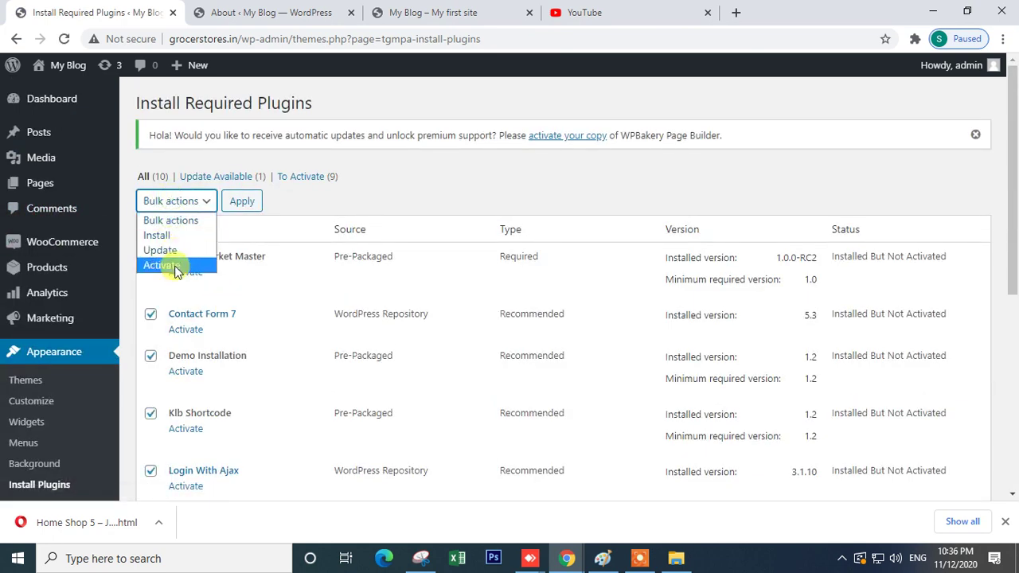
left_click(162, 265)
left_click(242, 200)
scroll(466, 335, "down", 2)
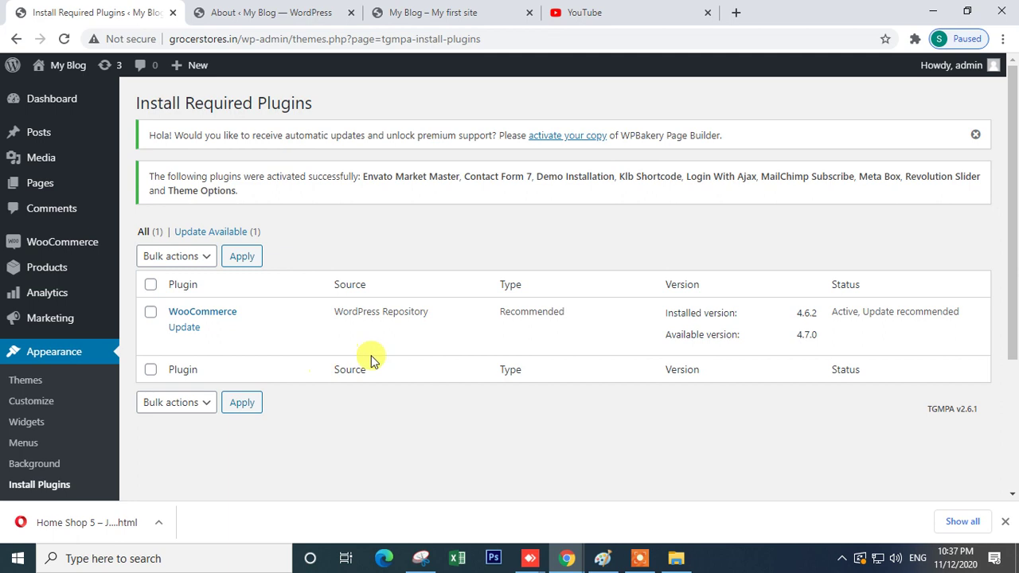
- Reload the grocerstores.in storefront homepage
left_click(402, 10)
left_click(276, 39)
key("Return")
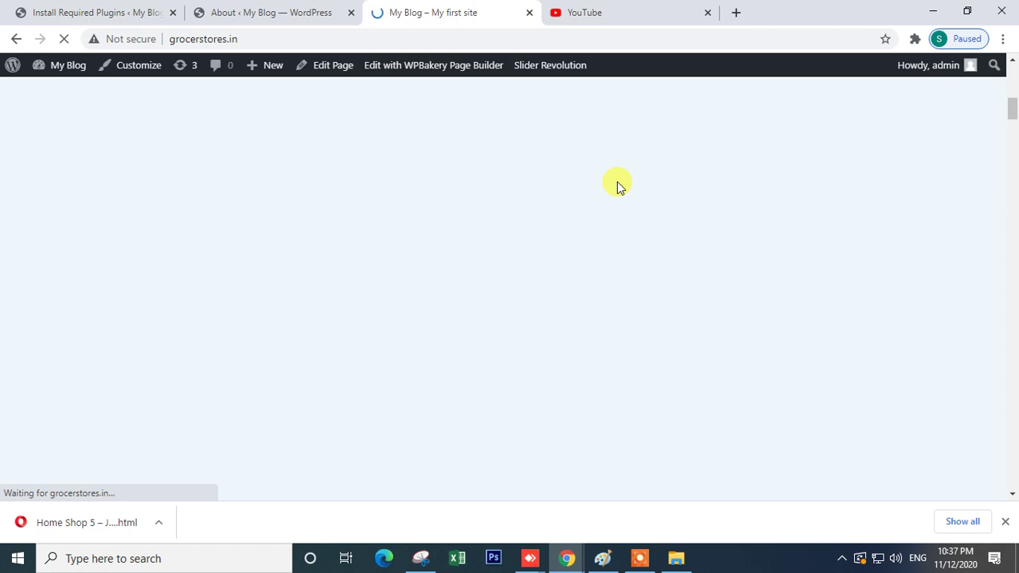
- Look over the WPBakery Page Builder welcome page
left_click(267, 13)
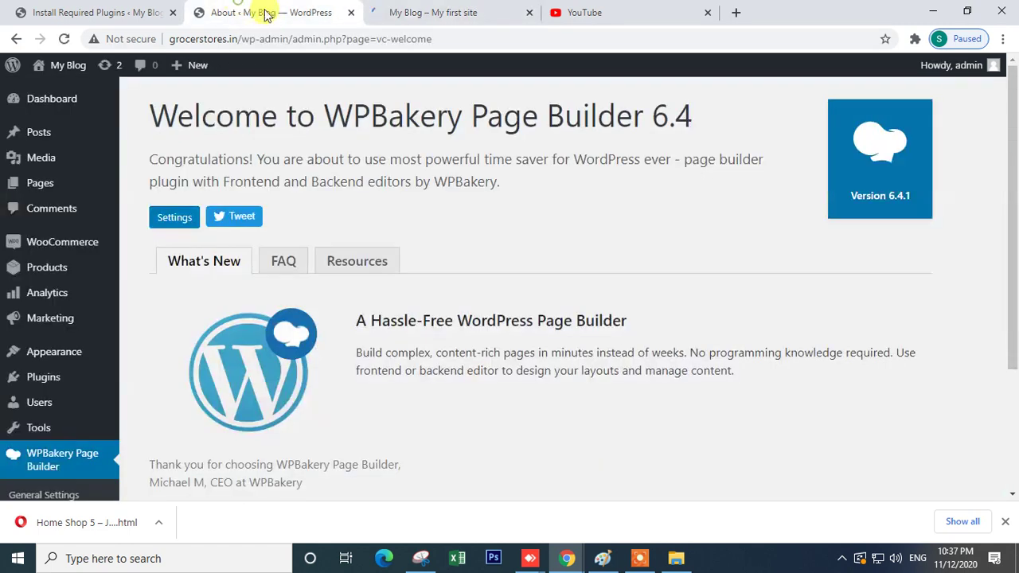
scroll(86, 426, "down", 1)
scroll(86, 426, "down", 1)
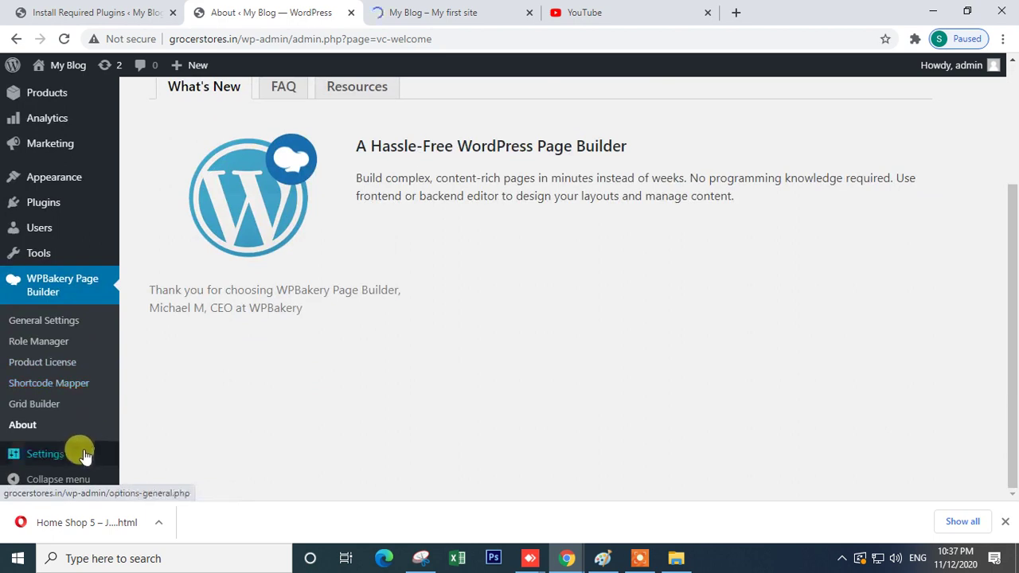
scroll(75, 380, "up", 2)
- Go back to the Install Required Plugins page and reload it
left_click(64, 22)
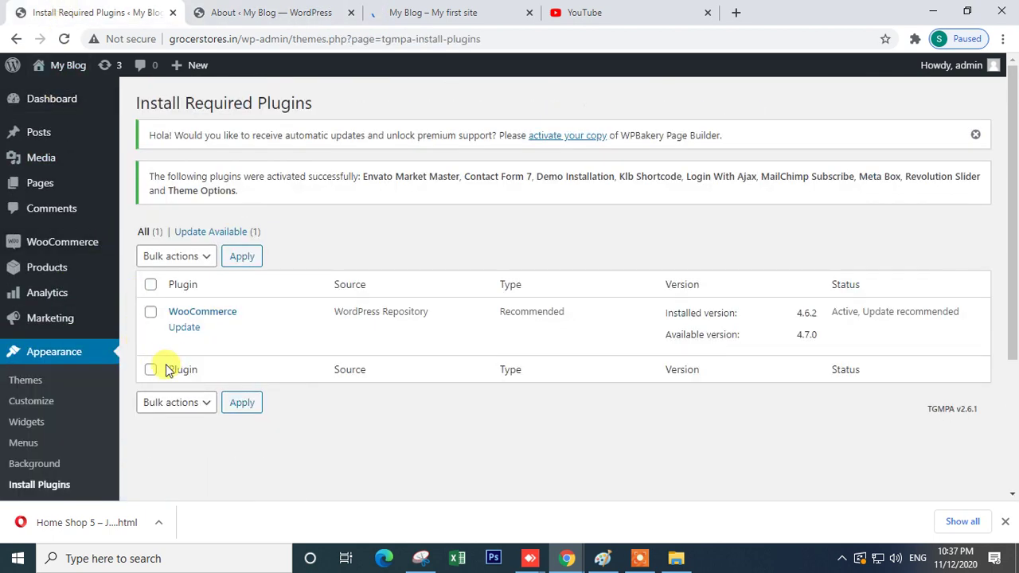
scroll(70, 417, "down", 3)
mouse_move(72, 419)
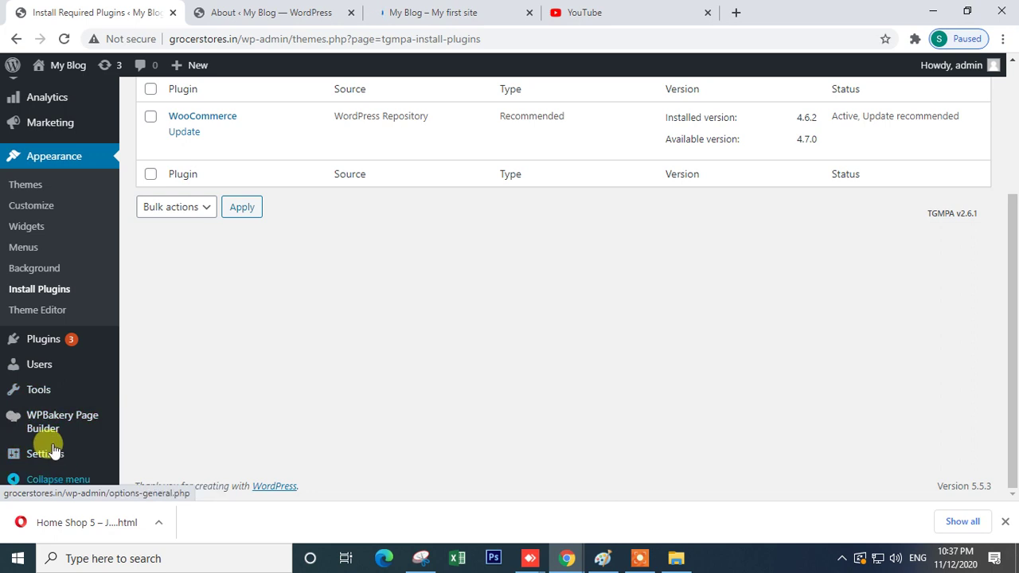
scroll(46, 414, "up", 5)
scroll(50, 338, "down", 2)
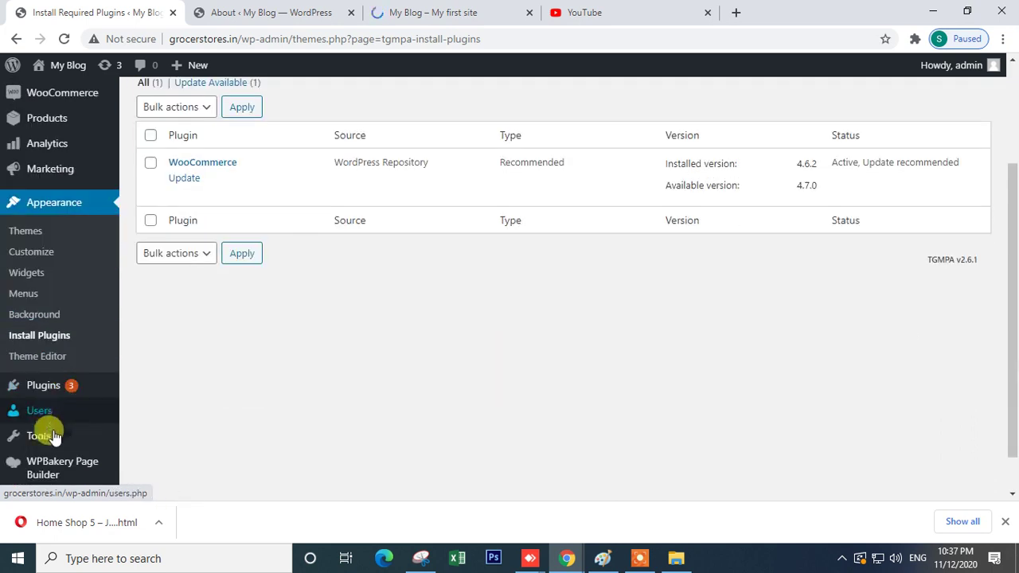
mouse_move(53, 446)
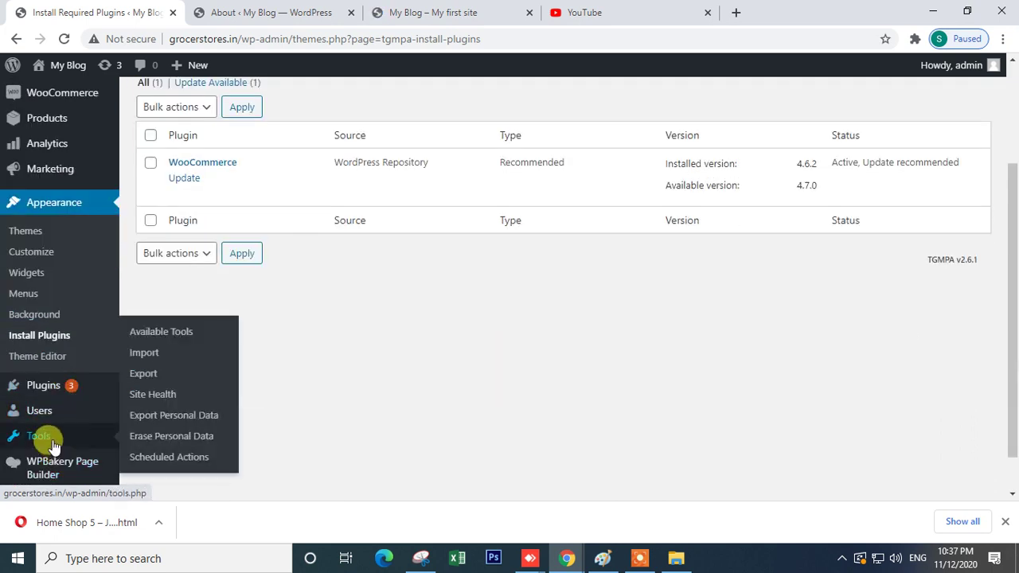
left_click(63, 38)
left_click(231, 12)
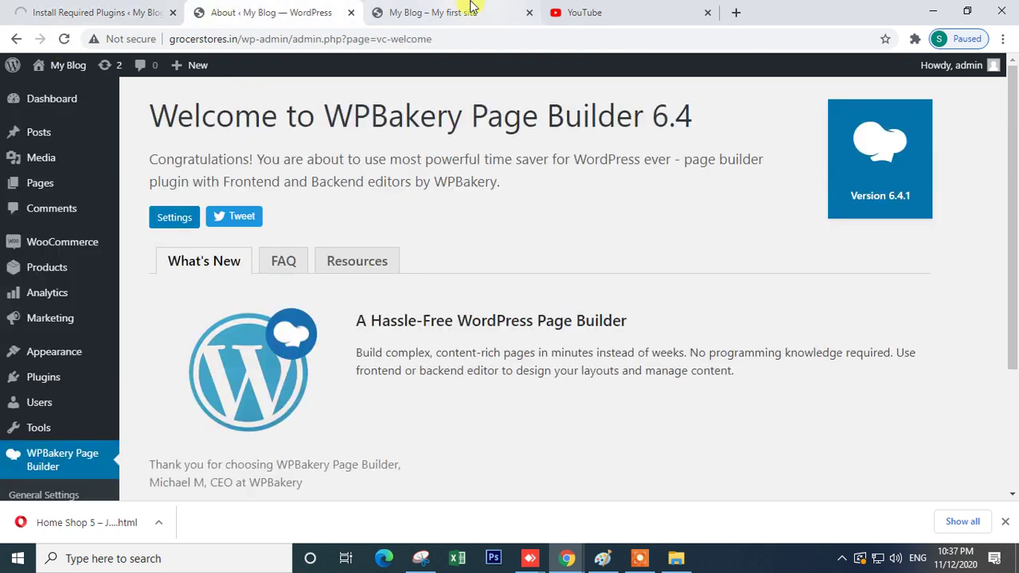
left_click(410, 12)
scroll(654, 318, "up", 3)
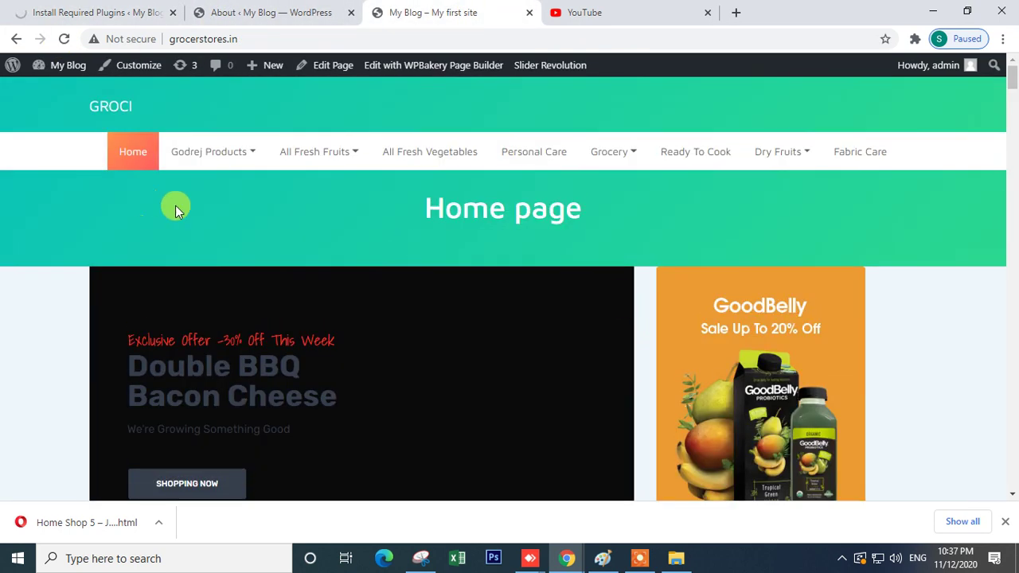
left_click_drag(388, 211, 601, 209)
scroll(621, 253, "down", 10)
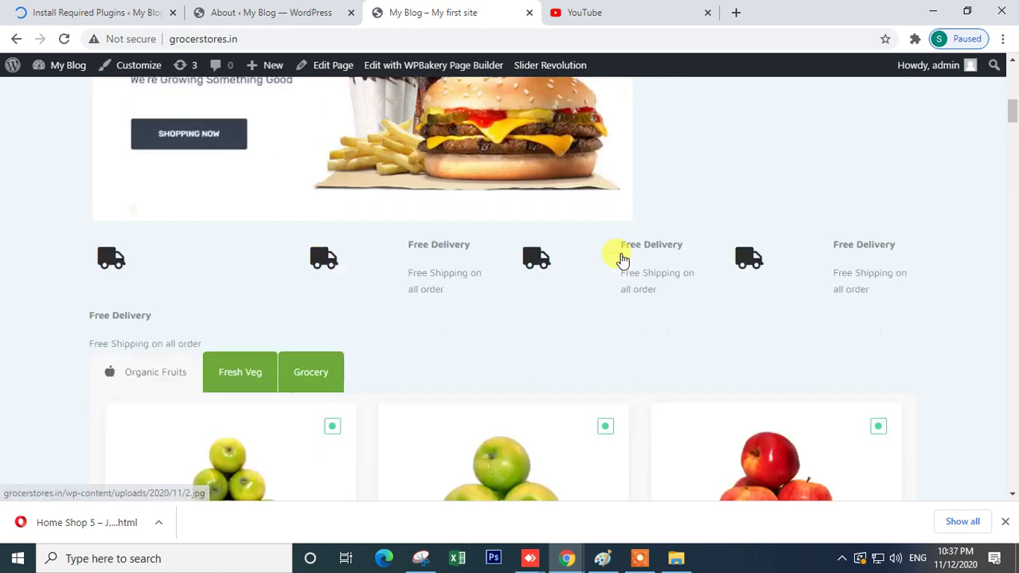
scroll(621, 259, "down", 8)
scroll(619, 257, "up", 2)
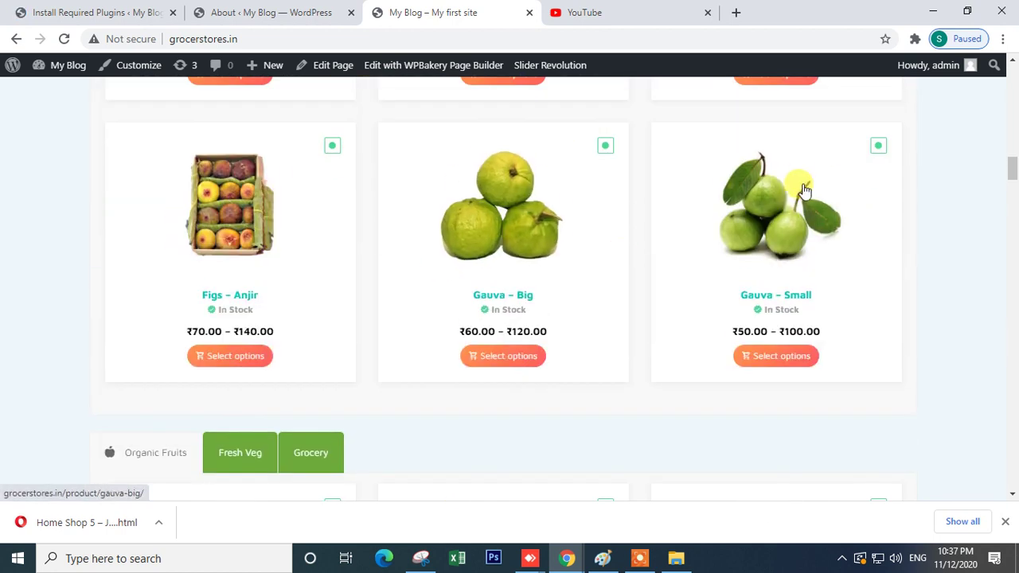
scroll(687, 294, "down", 1)
scroll(684, 293, "down", 12)
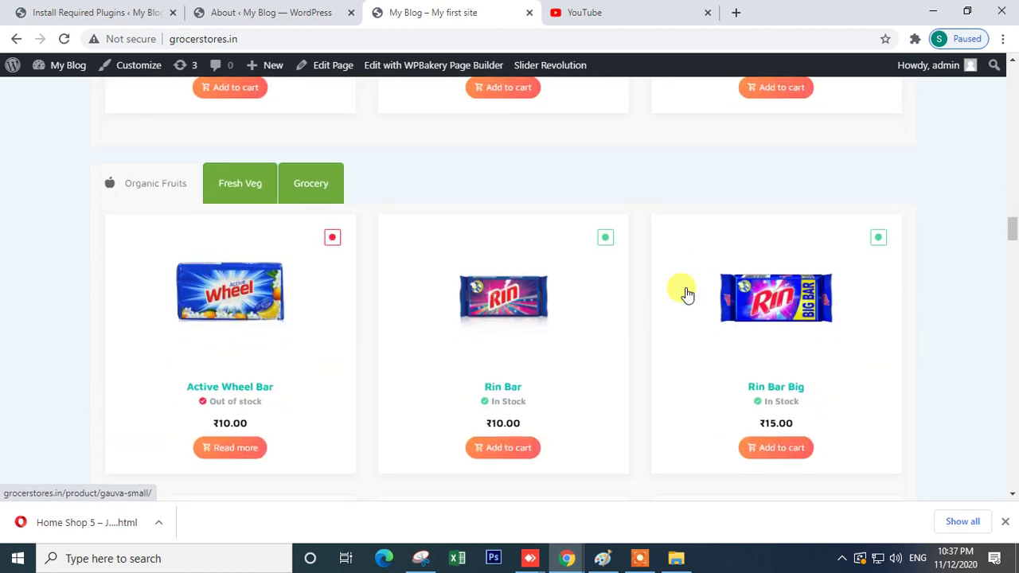
scroll(452, 302, "down", 10)
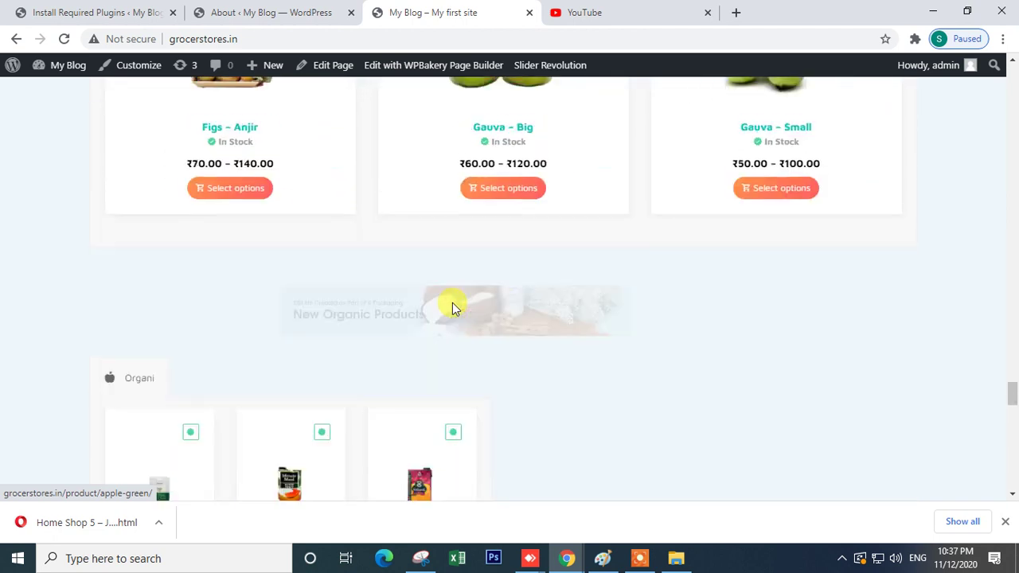
scroll(453, 302, "down", 5)
scroll(452, 303, "up", 6)
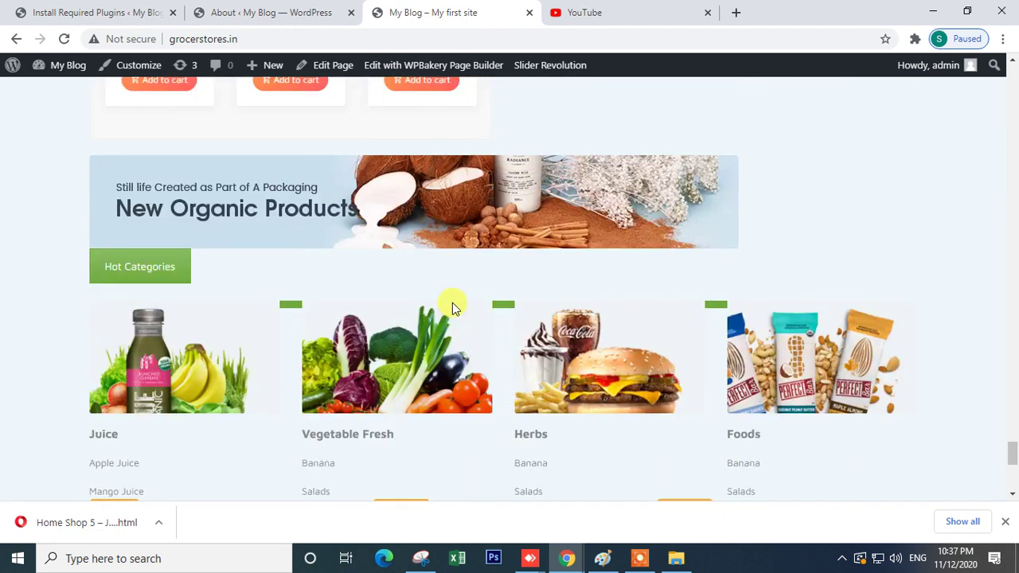
scroll(452, 303, "down", 6)
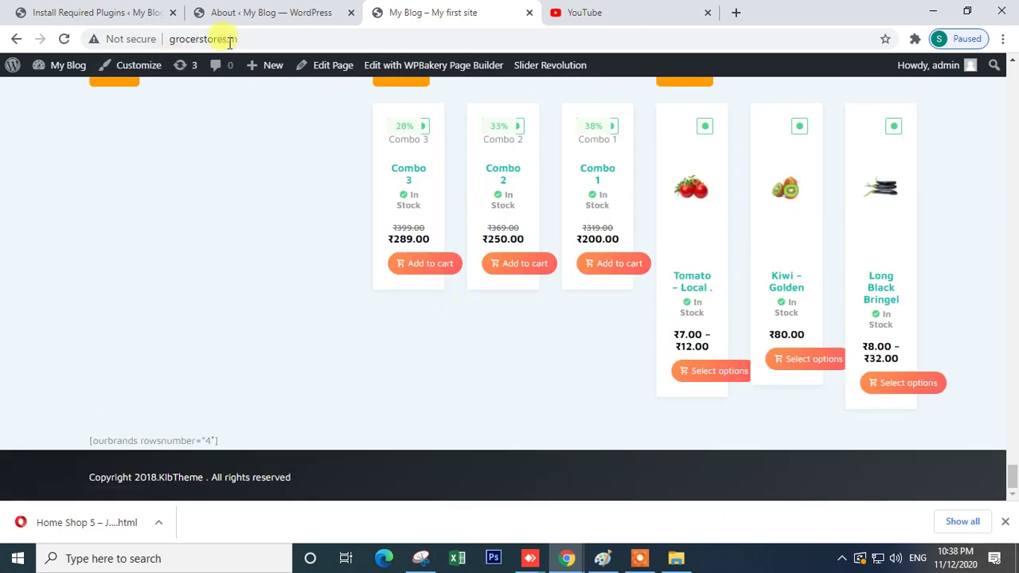
left_click(268, 12)
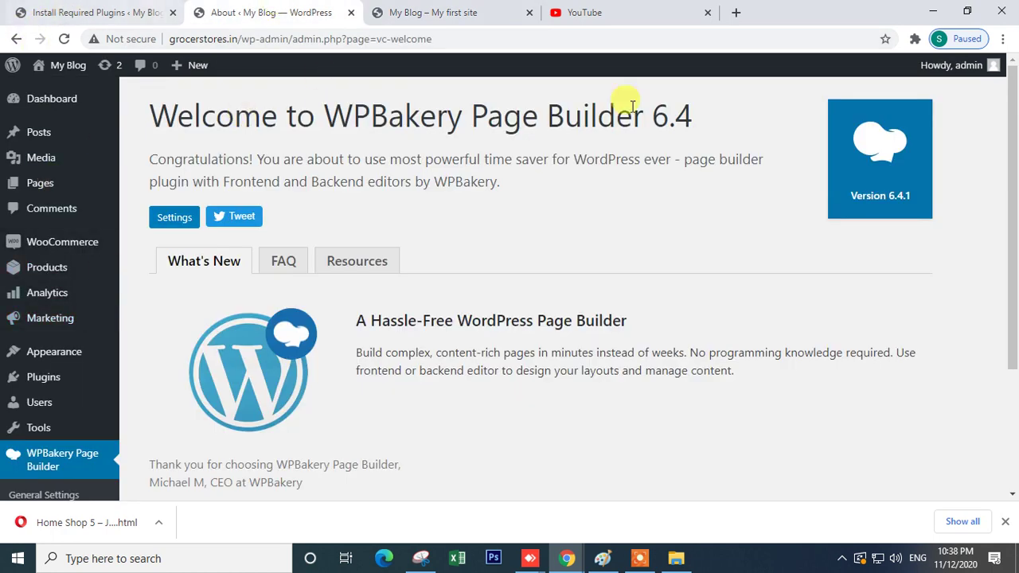
- Scroll the WPBakery page, then go back to Install Required Plugins, now listing only WooCommerce
scroll(282, 402, "down", 2)
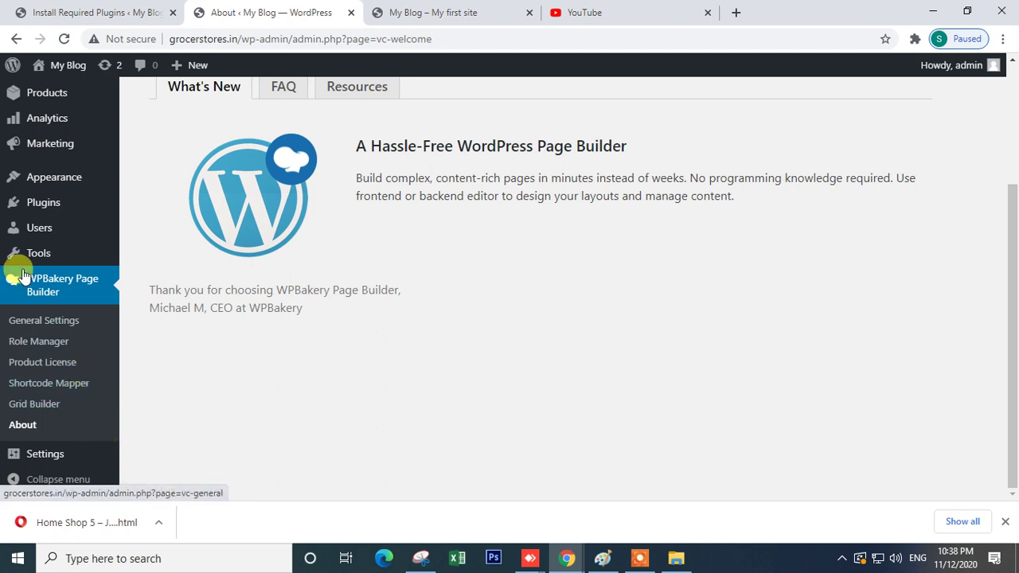
mouse_move(36, 177)
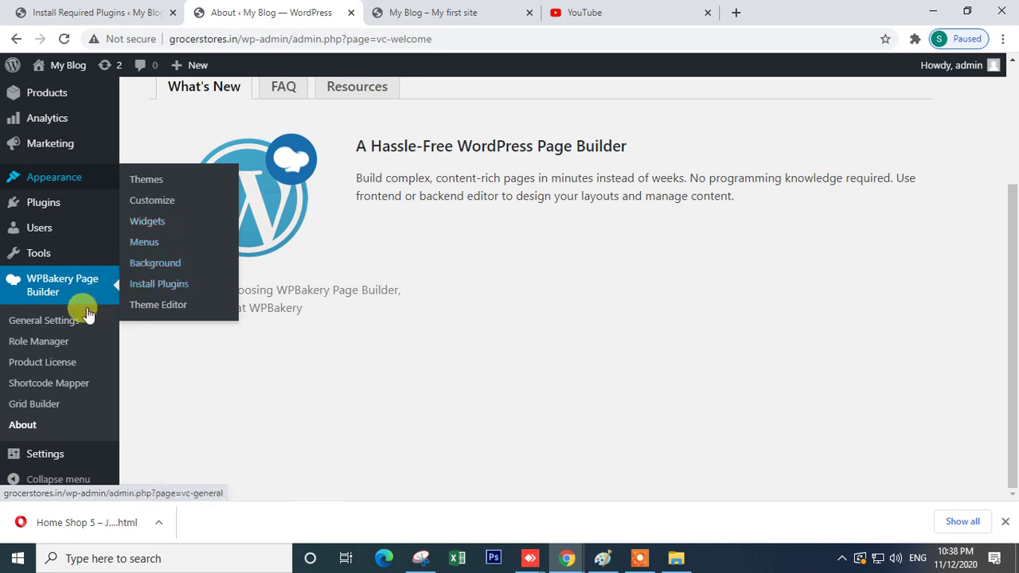
mouse_move(46, 256)
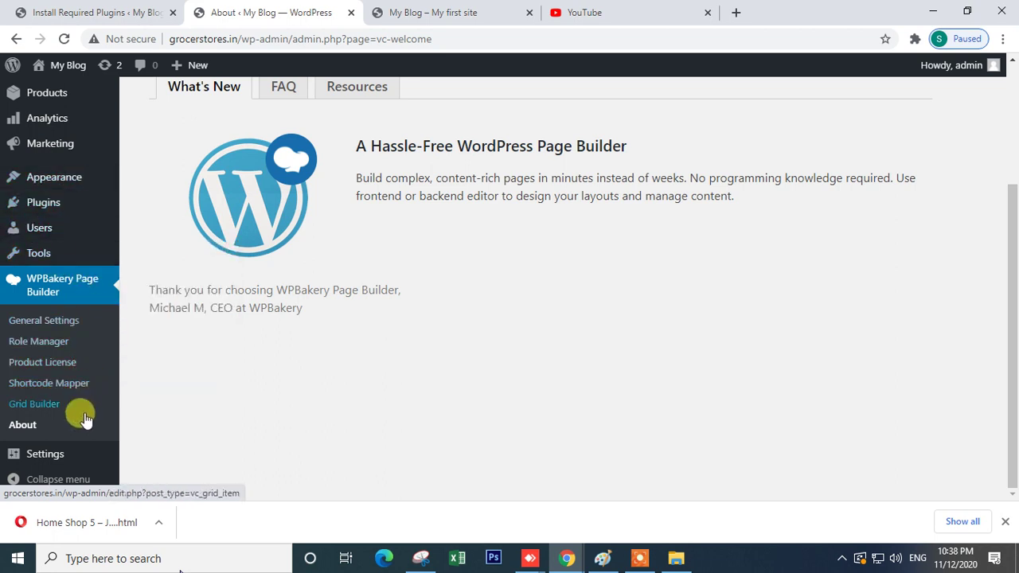
scroll(77, 408, "up", 3)
left_click(80, 12)
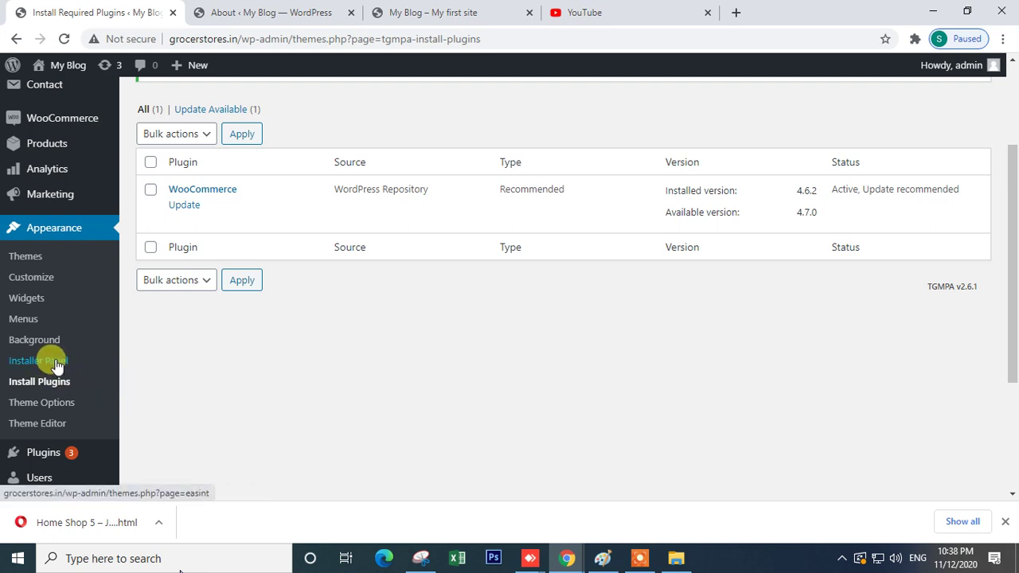
- Review the Groci Theme Options logo settings, then go to Appearance > Installer Panel
left_click(50, 410)
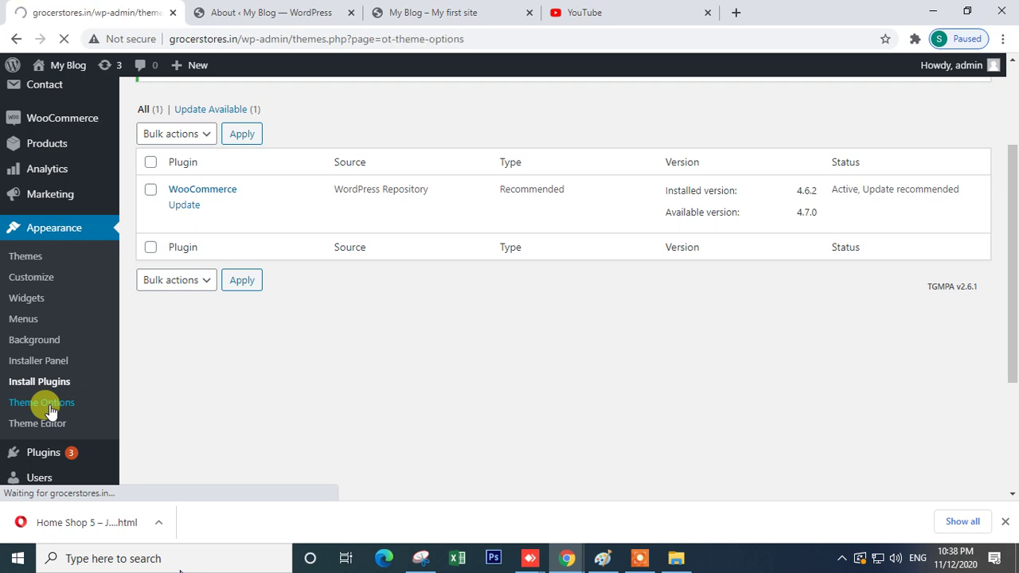
scroll(518, 385, "down", 2)
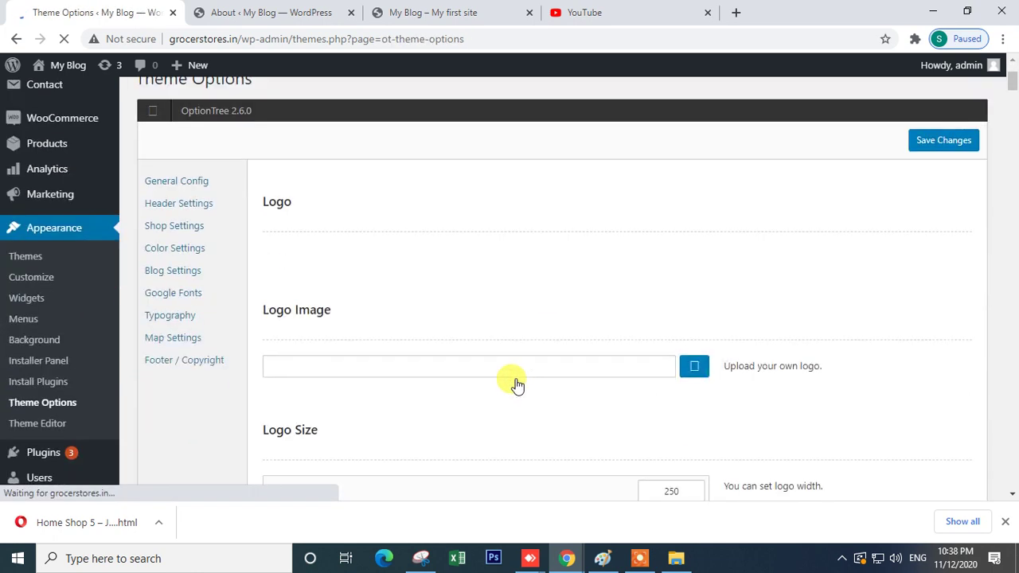
left_click(293, 292)
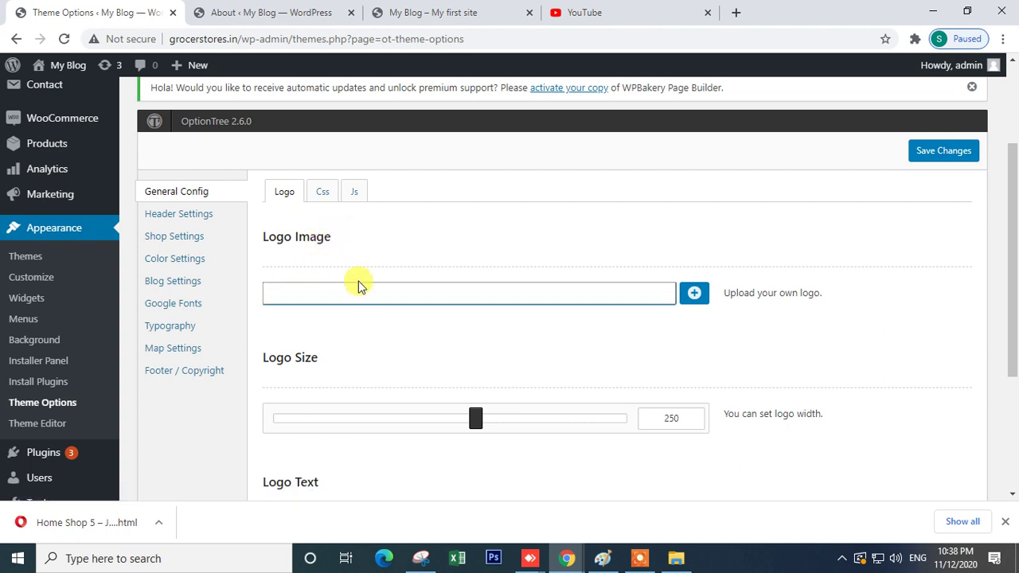
scroll(360, 363, "down", 3)
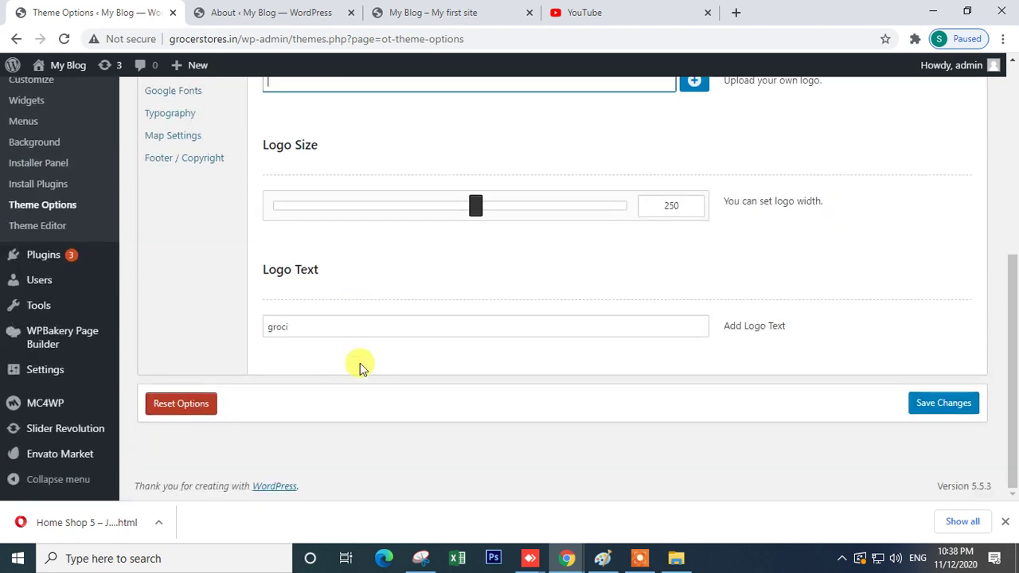
scroll(360, 363, "up", 2)
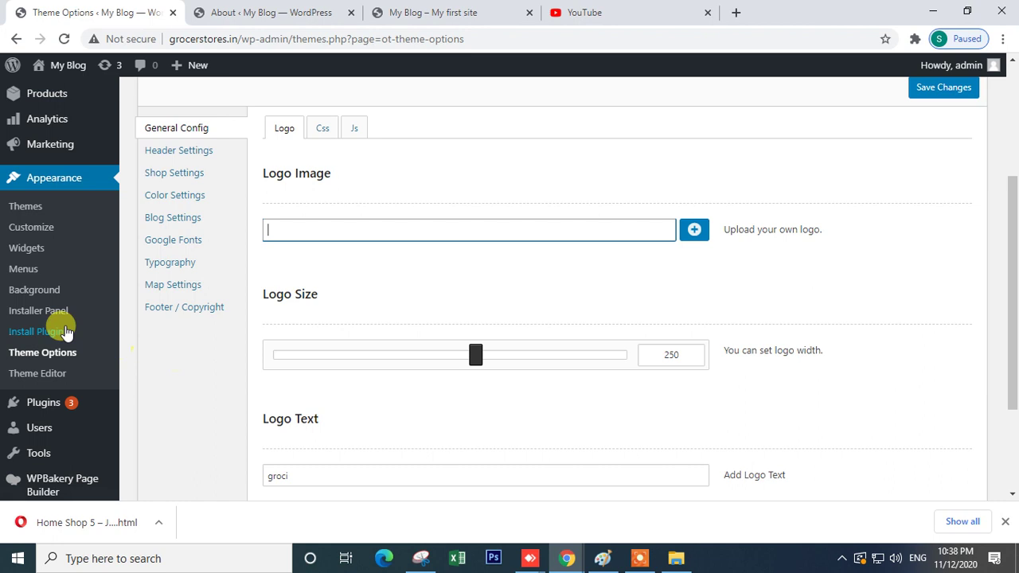
left_click(35, 313)
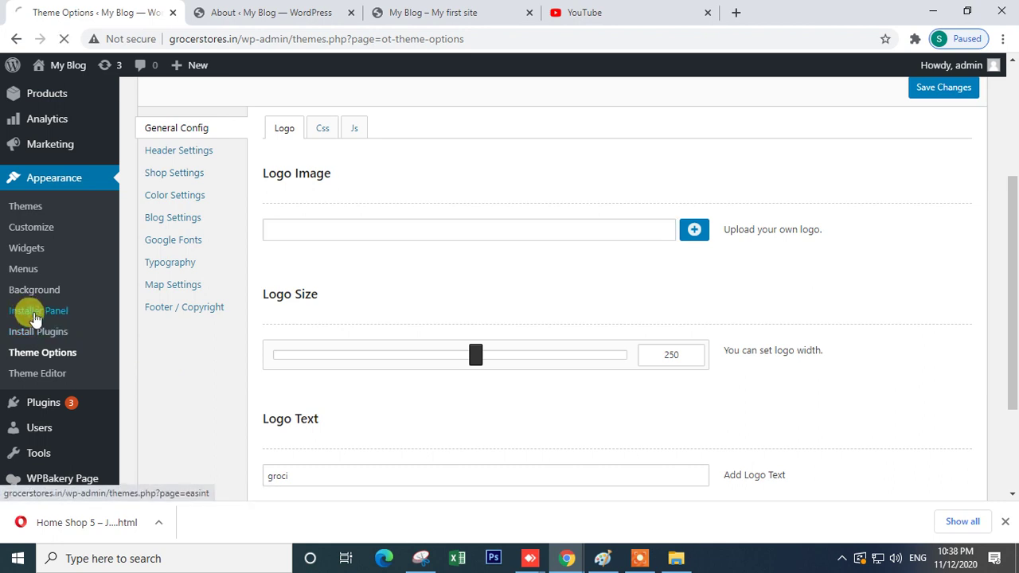
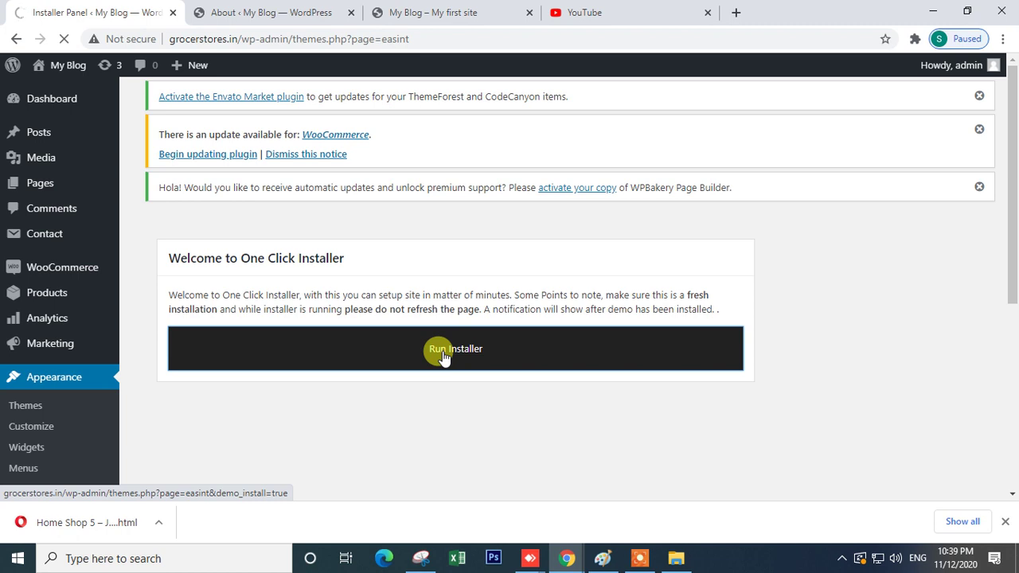
- Scroll through the product listings on the live Groci shop homepage
left_click(423, 12)
scroll(546, 267, "down", 10)
scroll(539, 266, "down", 5)
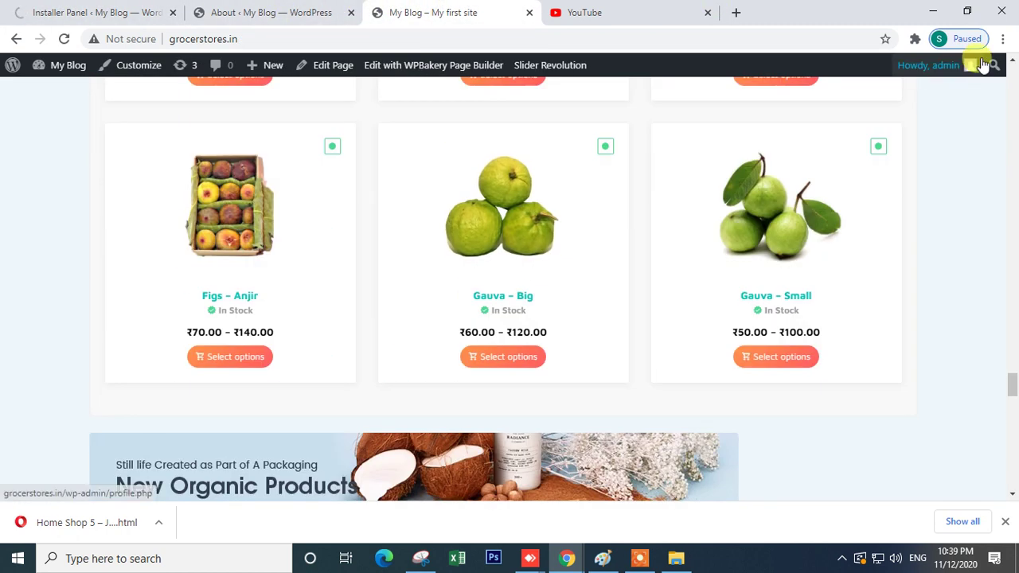
- Preview the homepage in a narrow single-column window, then maximize the browser again
left_click(966, 12)
scroll(465, 331, "down", 10)
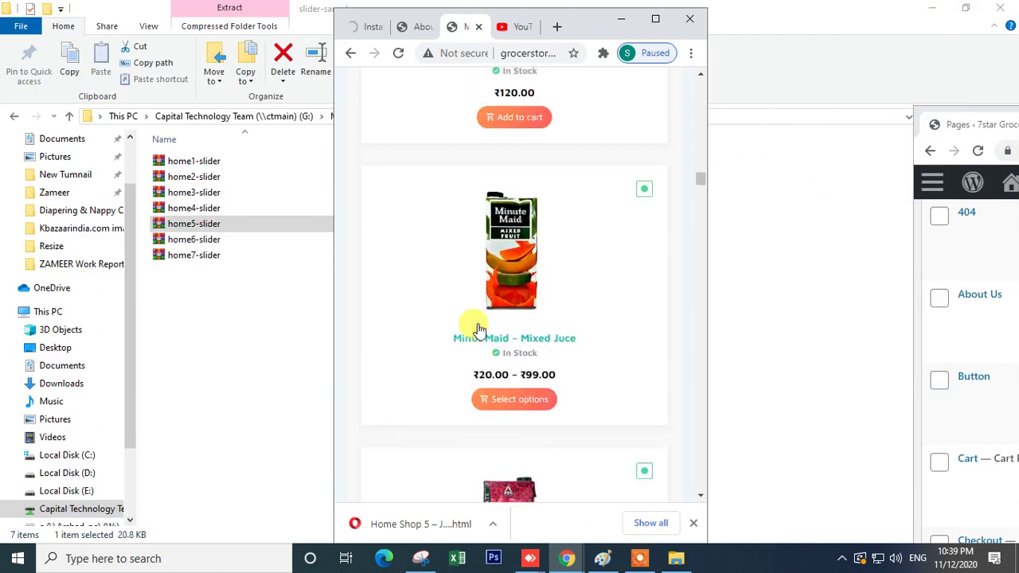
scroll(478, 331, "up", 15)
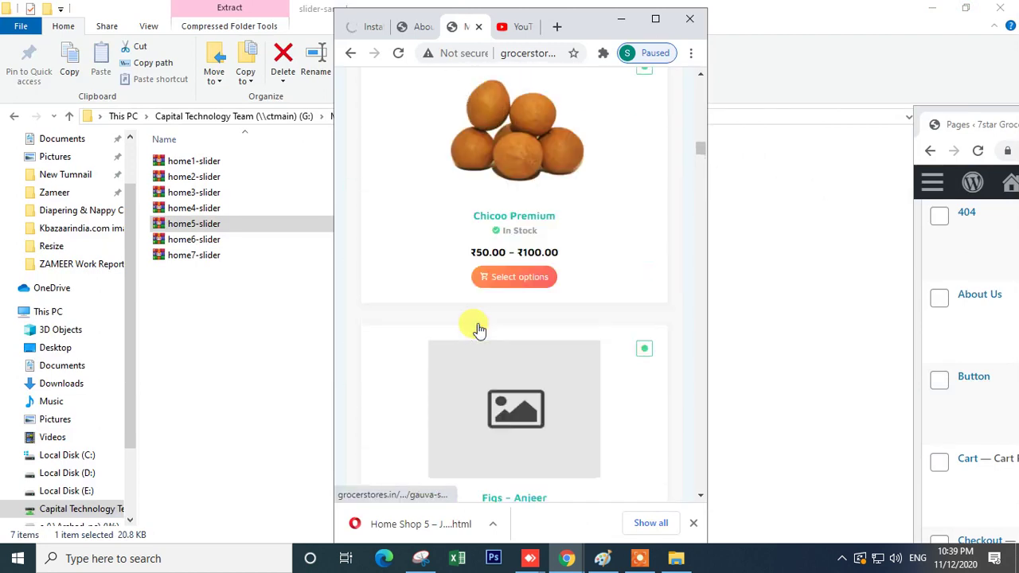
scroll(486, 310, "up", 15)
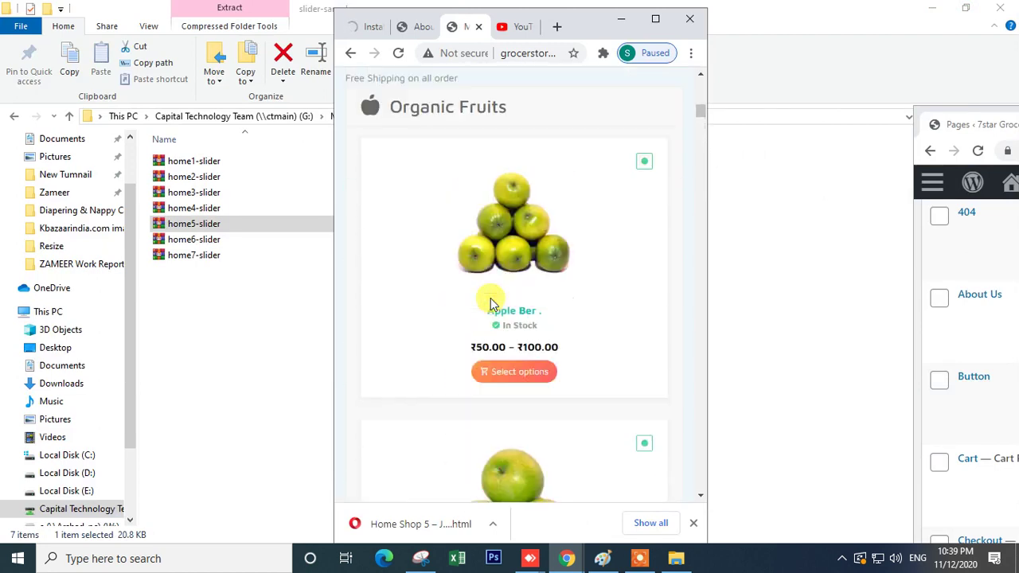
scroll(490, 303, "up", 10)
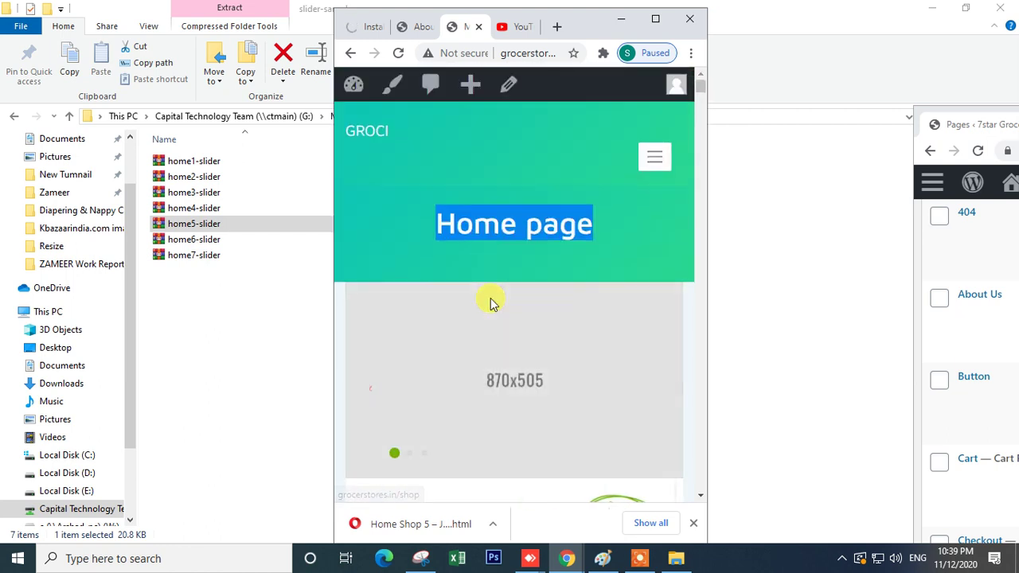
scroll(491, 302, "down", 12)
scroll(491, 302, "down", 10)
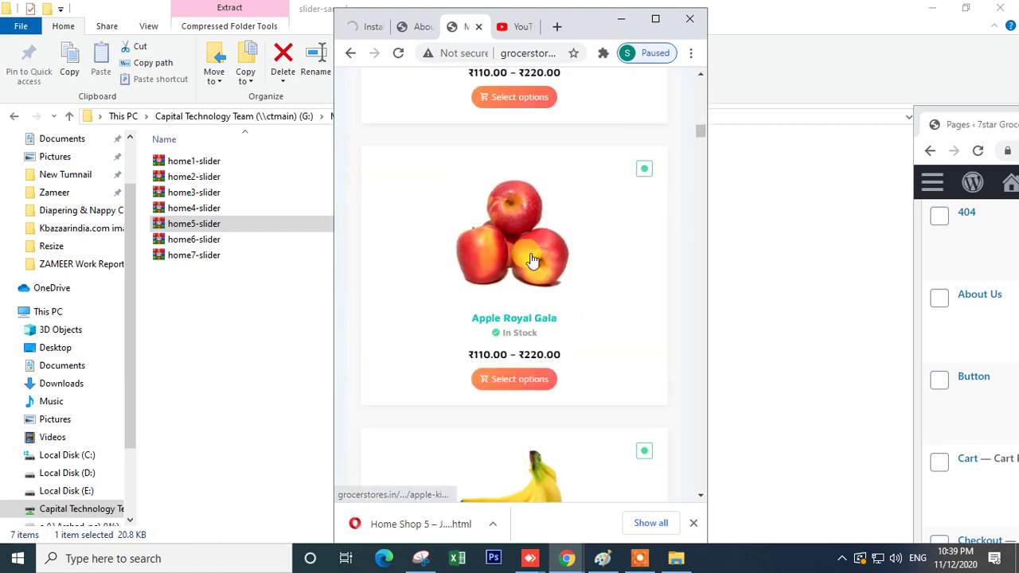
left_click(655, 19)
- Close the YouTube tab and return to the top of the live shop homepage
left_click(573, 11)
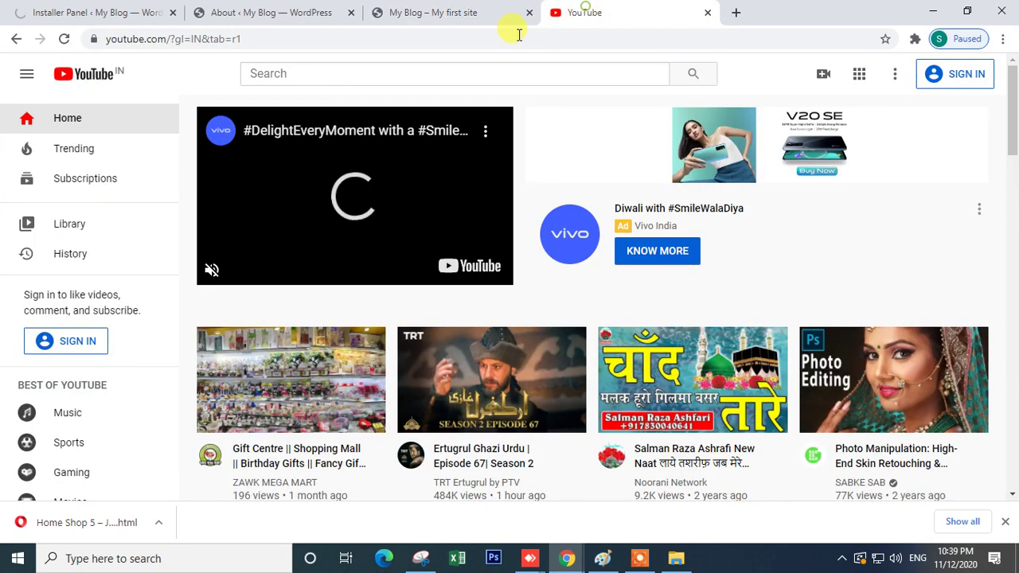
left_click(498, 35)
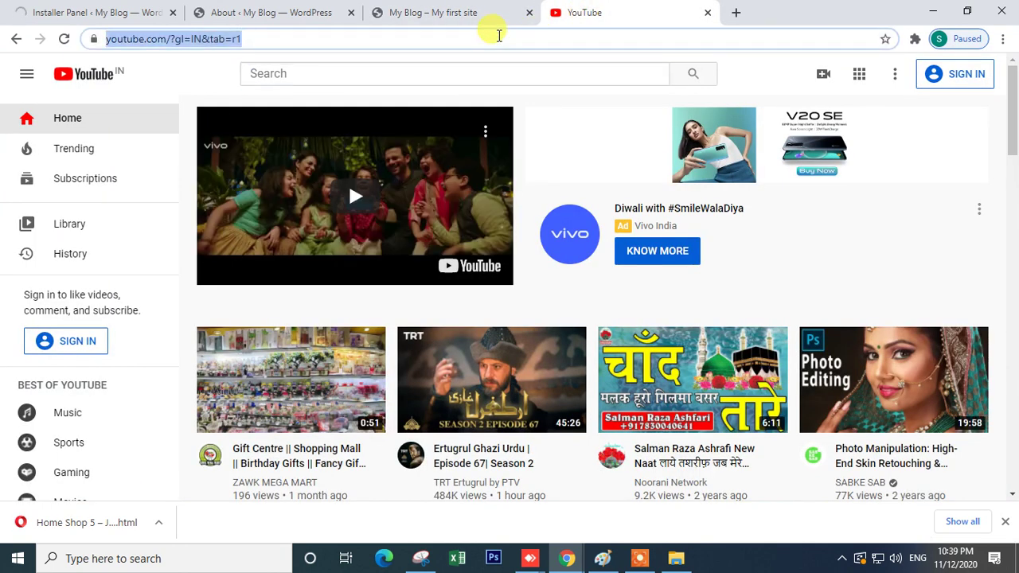
type("g")
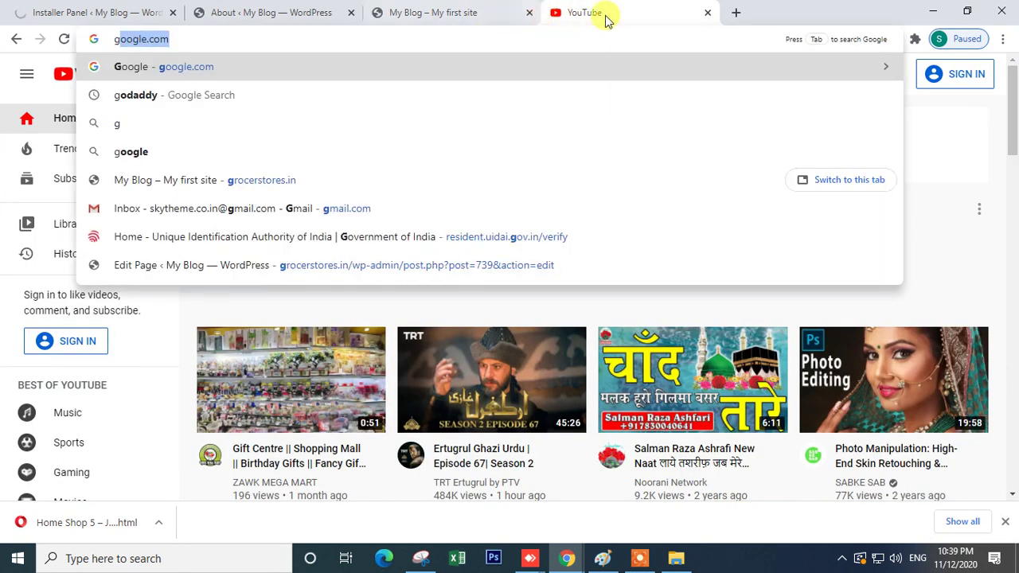
left_click(708, 13)
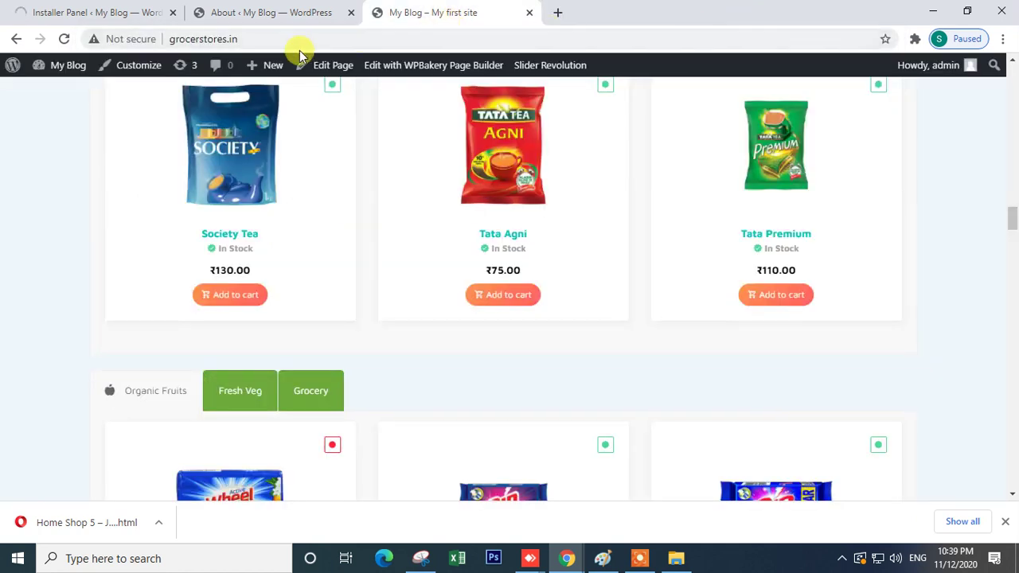
left_click(276, 14)
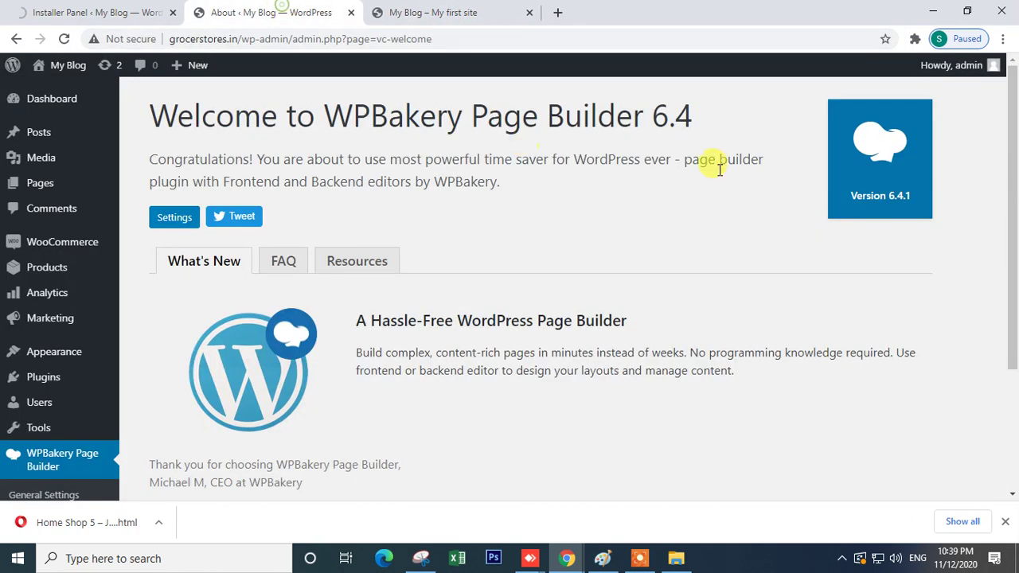
left_click(405, 14)
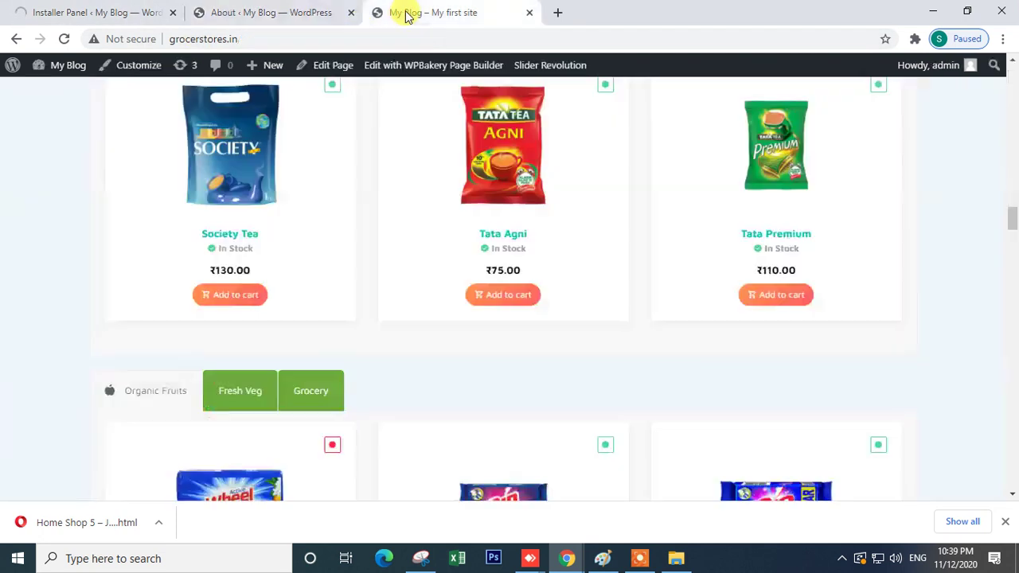
scroll(231, 334, "up", 2)
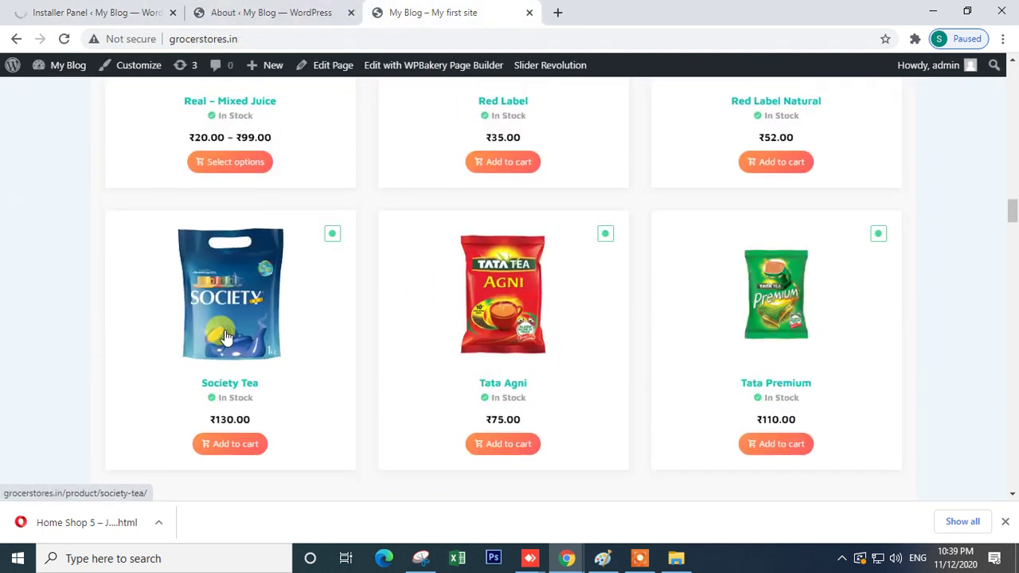
scroll(226, 336, "up", 5)
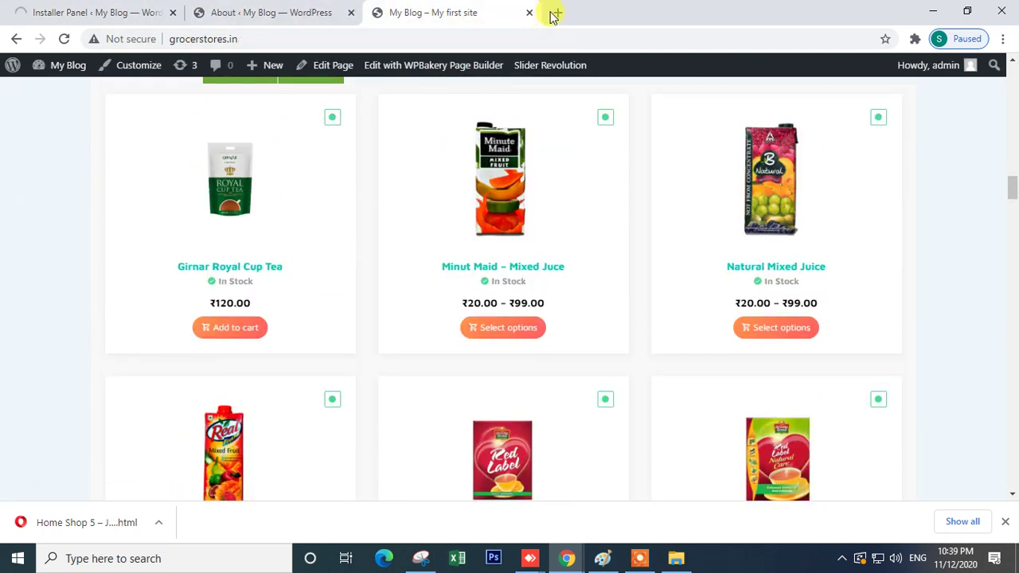
- Search Google for 'emallshop' in a new tab and open the ThemeForest themes listing
left_click(557, 12)
type("em")
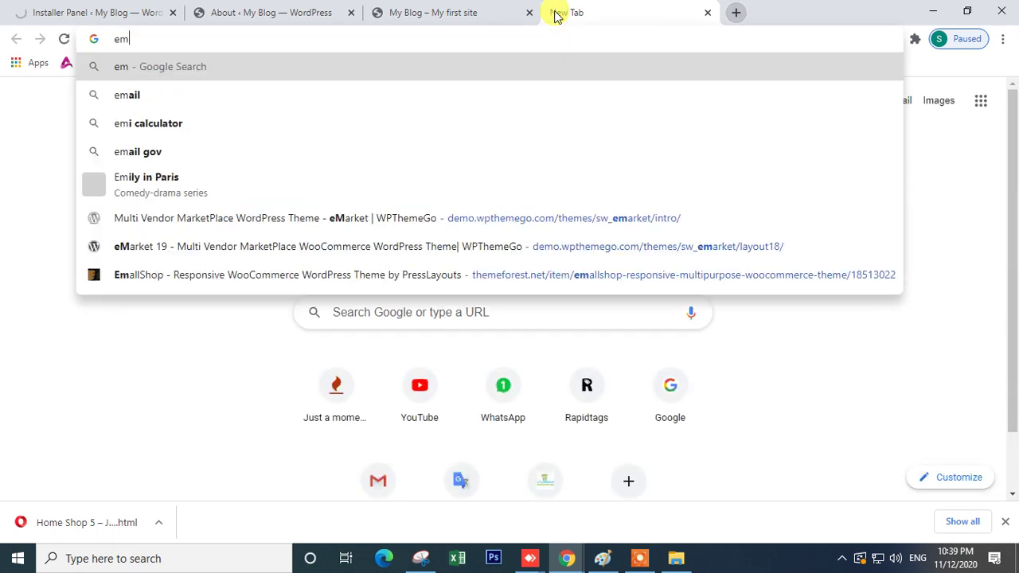
type("a")
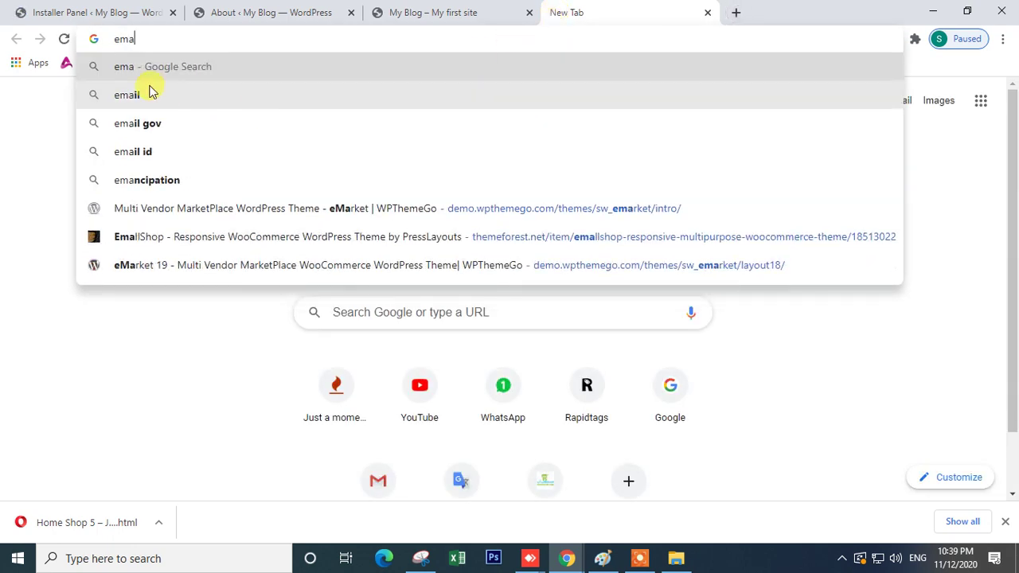
type("ll")
left_click(172, 98)
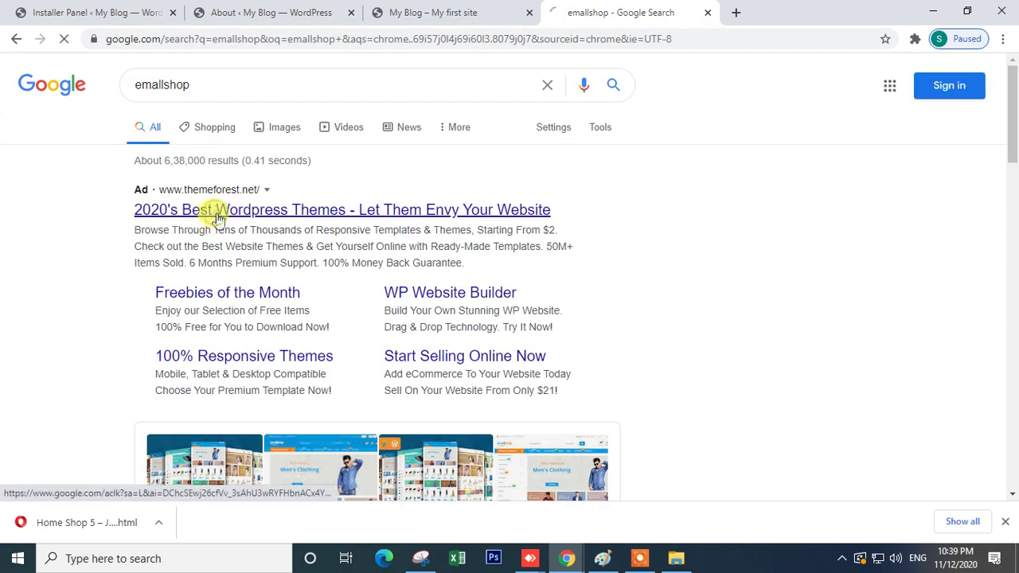
left_click(217, 213)
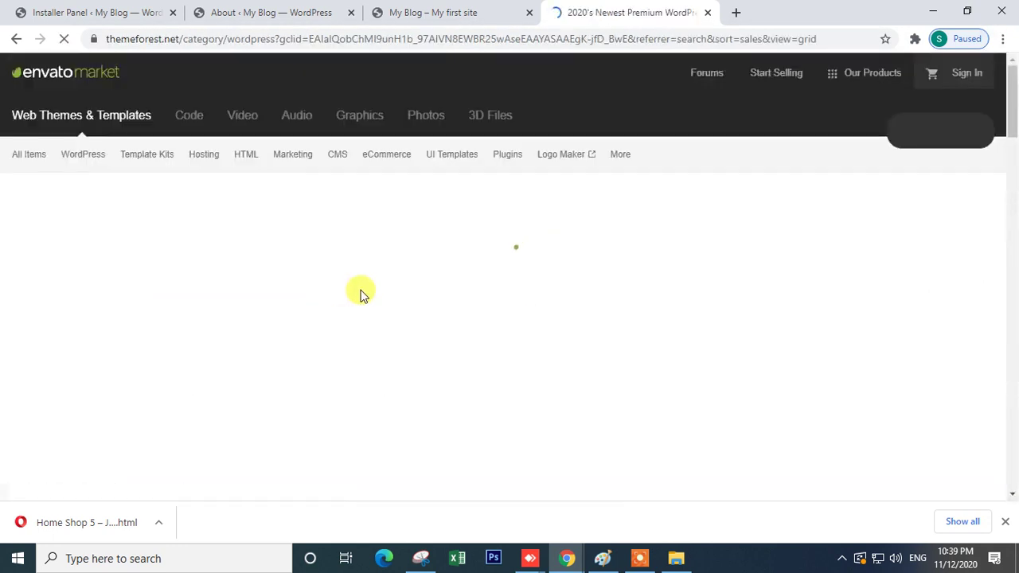
- Review the ThemeForest listing, go back to the emallshop results, and end on the WPBakery welcome page
left_click(263, 11)
left_click(465, 12)
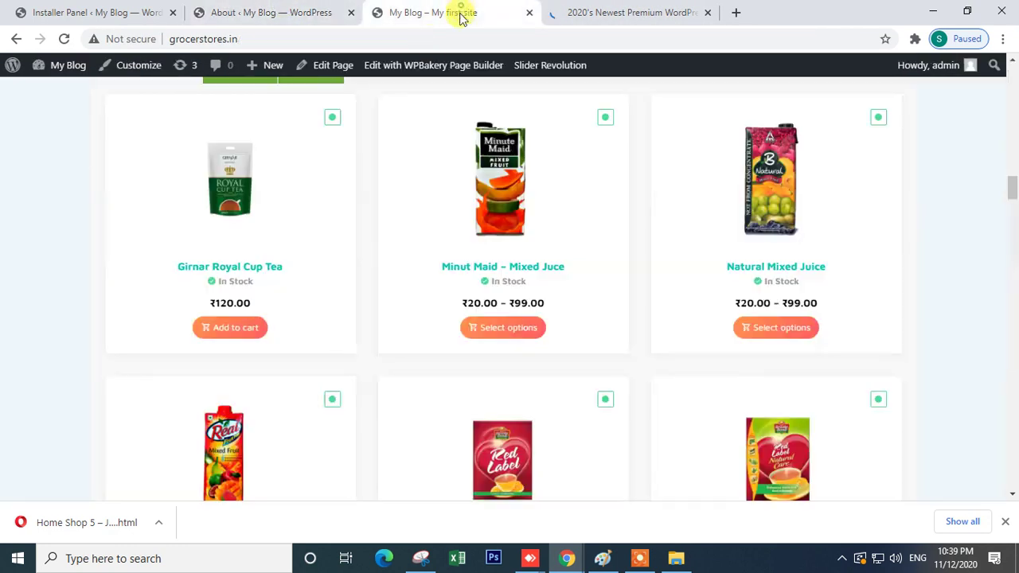
left_click(605, 12)
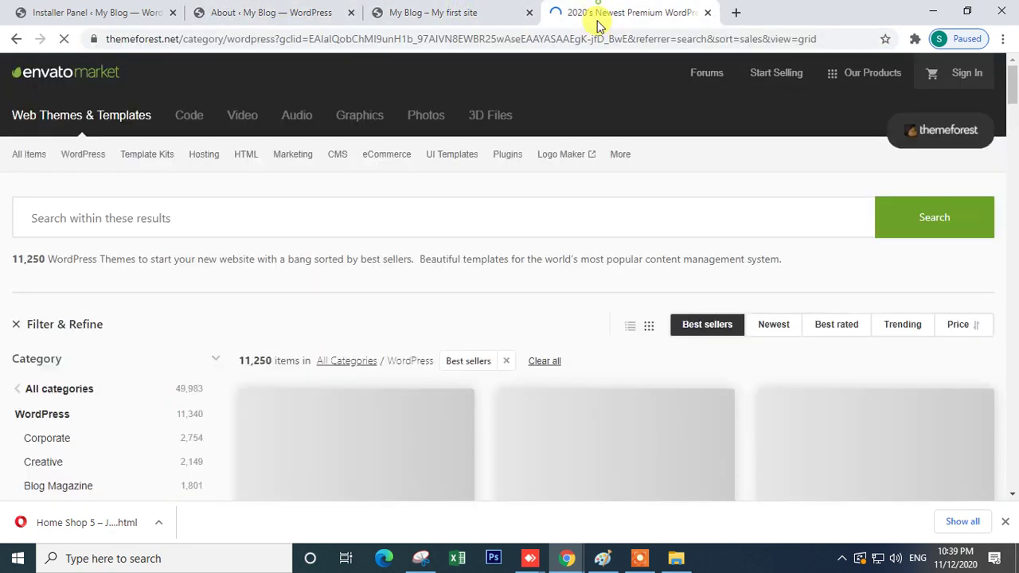
scroll(422, 322, "down", 5)
scroll(418, 324, "up", 5)
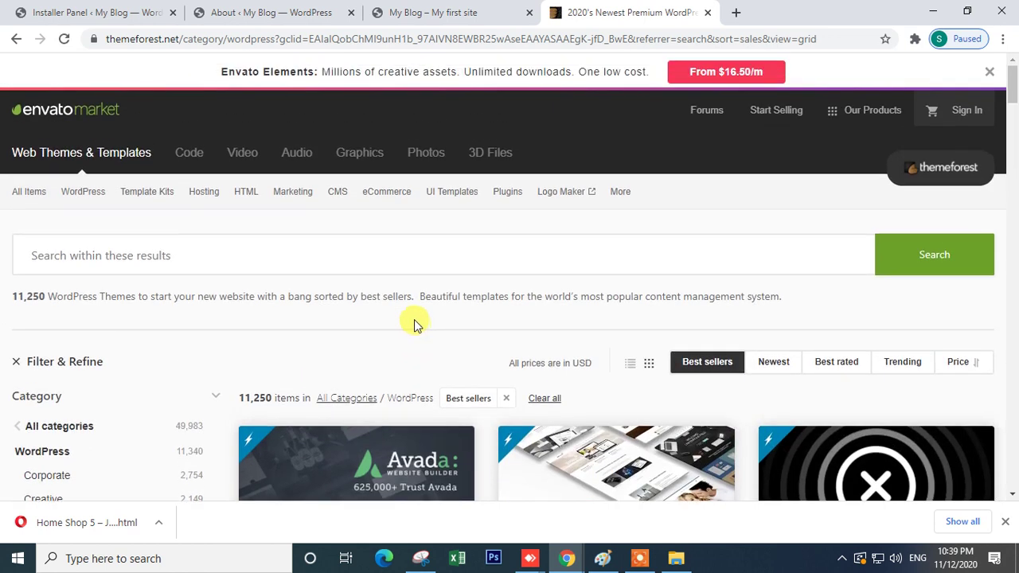
scroll(467, 318, "down", 2)
scroll(467, 318, "up", 2)
left_click(12, 39)
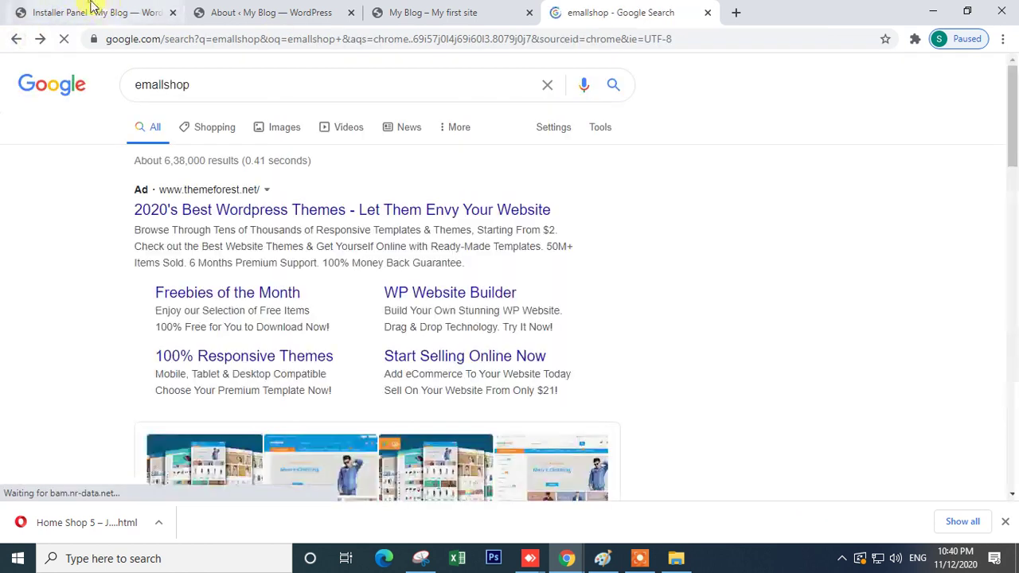
left_click(90, 12)
left_click(267, 8)
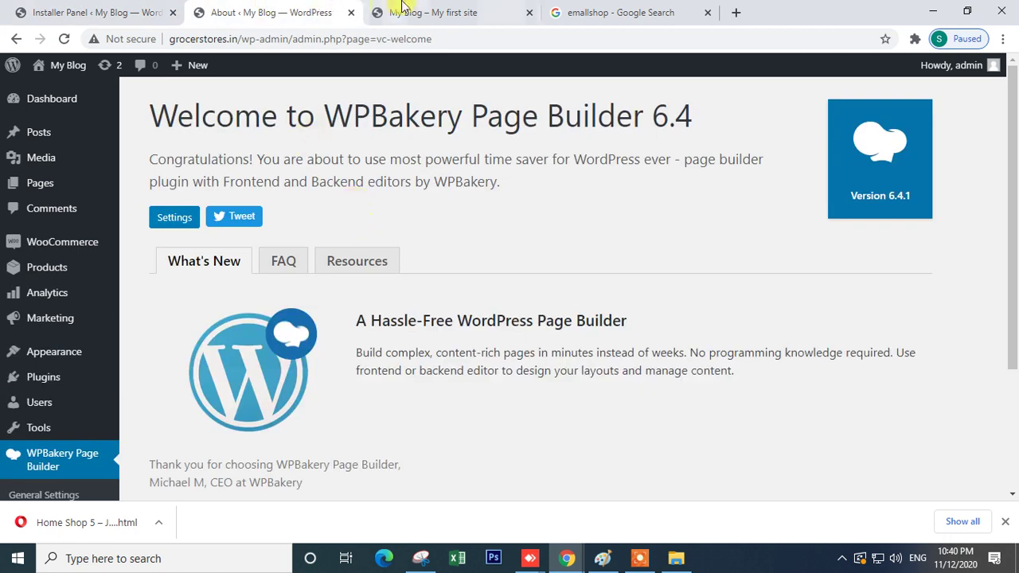
- Reload the live homepage twice, briefly highlighting the three feature blocks' text
left_click(402, 6)
scroll(239, 255, "down", 8)
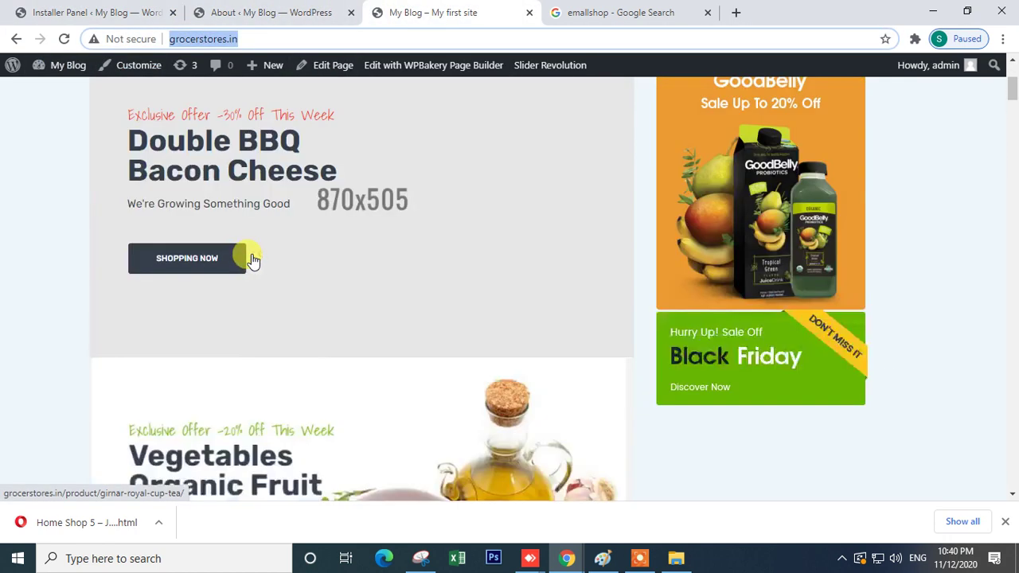
scroll(250, 255, "up", 3)
left_click(62, 40)
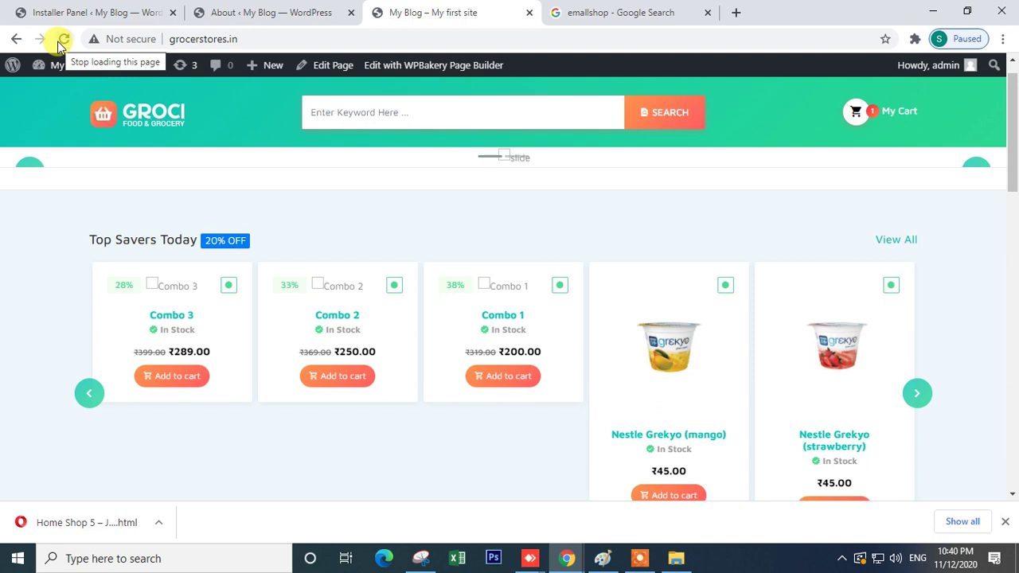
scroll(400, 220, "down", 12)
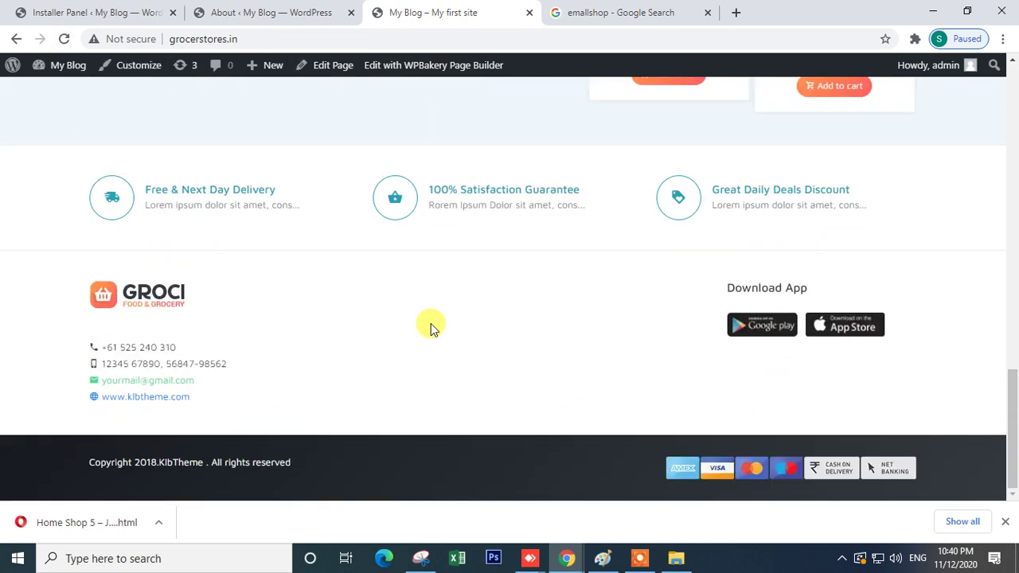
left_click_drag(130, 198, 29, 200)
left_click(867, 231)
scroll(166, 230, "up", 15)
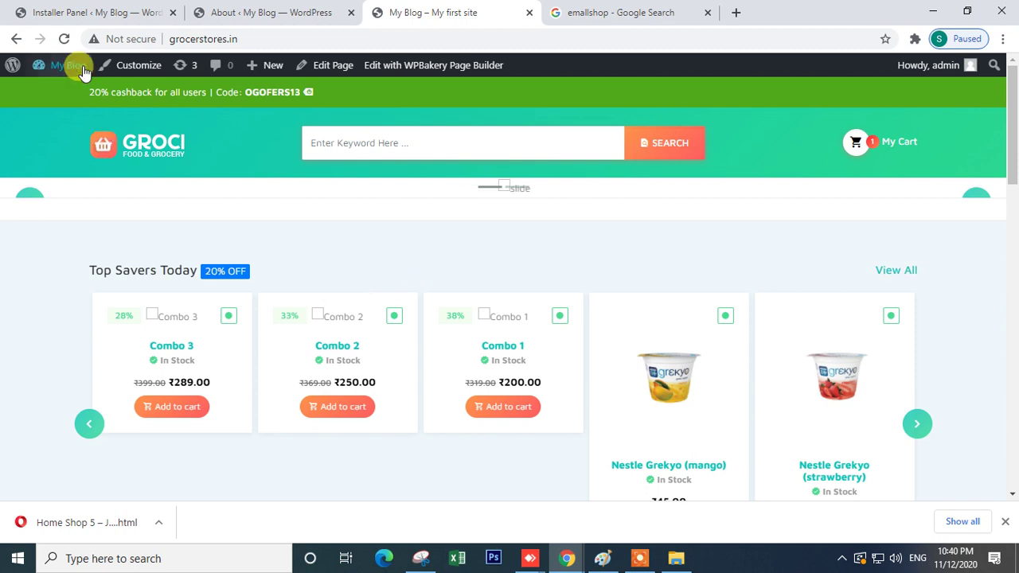
left_click(65, 38)
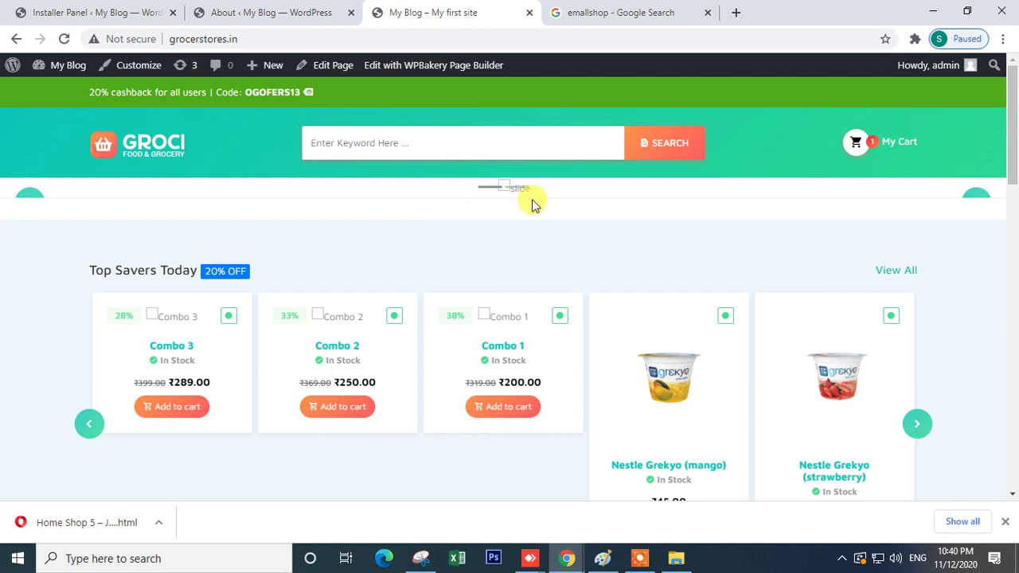
- Open Pages > All Pages in the admin tab, then return to the storefront tab
left_click(247, 13)
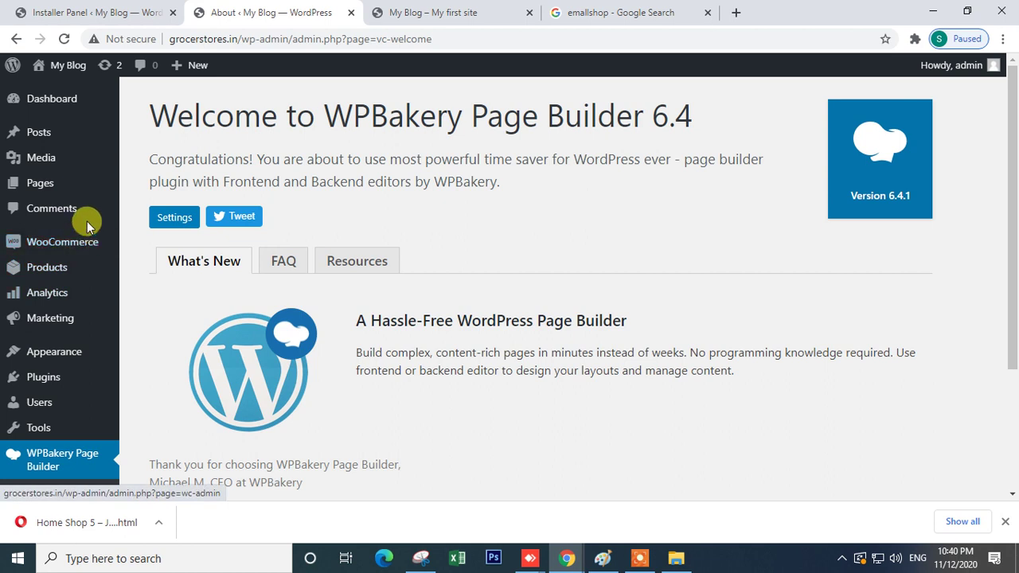
left_click(28, 184)
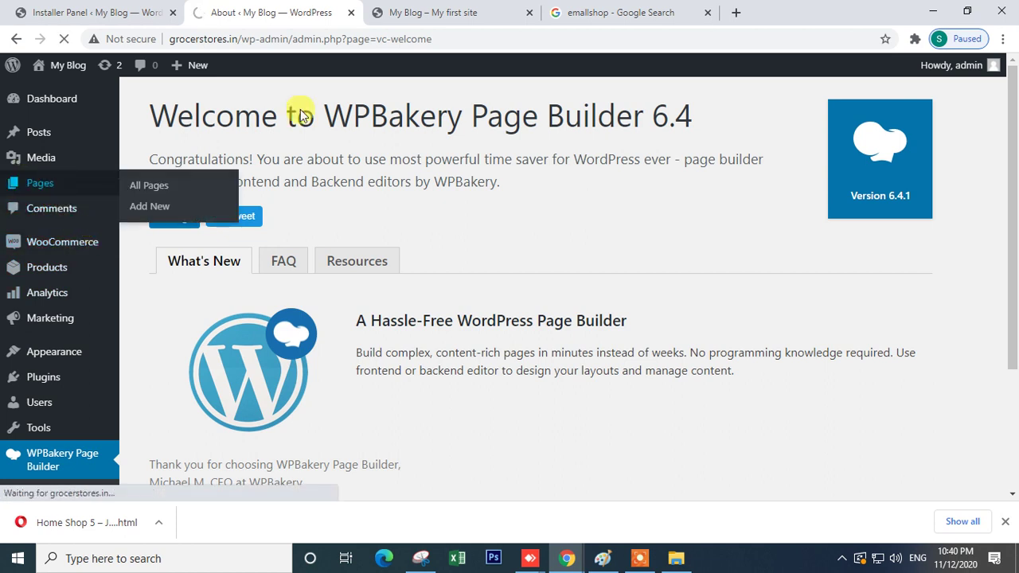
left_click(438, 12)
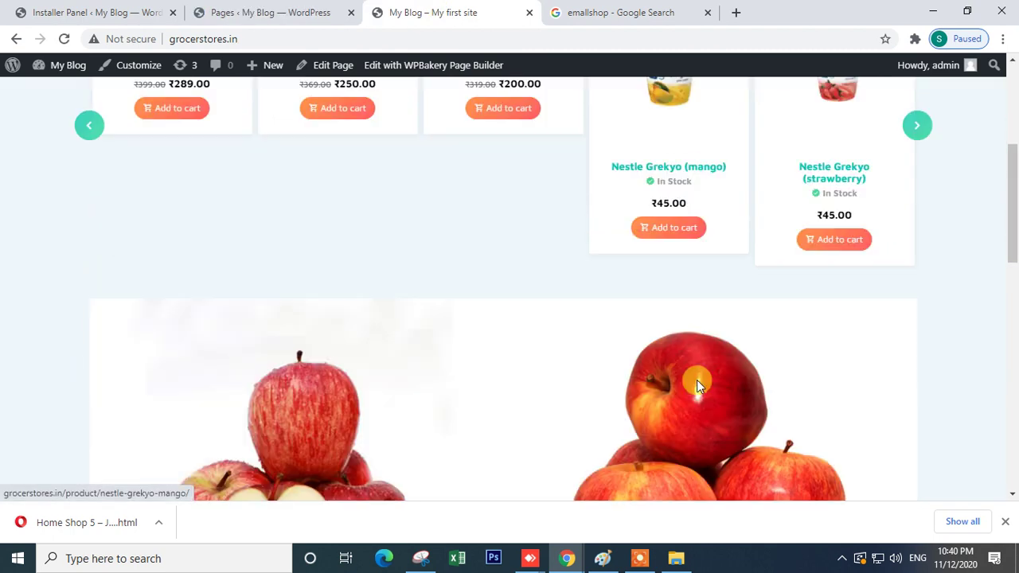
scroll(696, 382, "down", 4)
- Open the Nestle Grekyo (mango) product in another tab and start editing the Home page
left_click(664, 165)
left_click(255, 12)
scroll(276, 396, "down", 4)
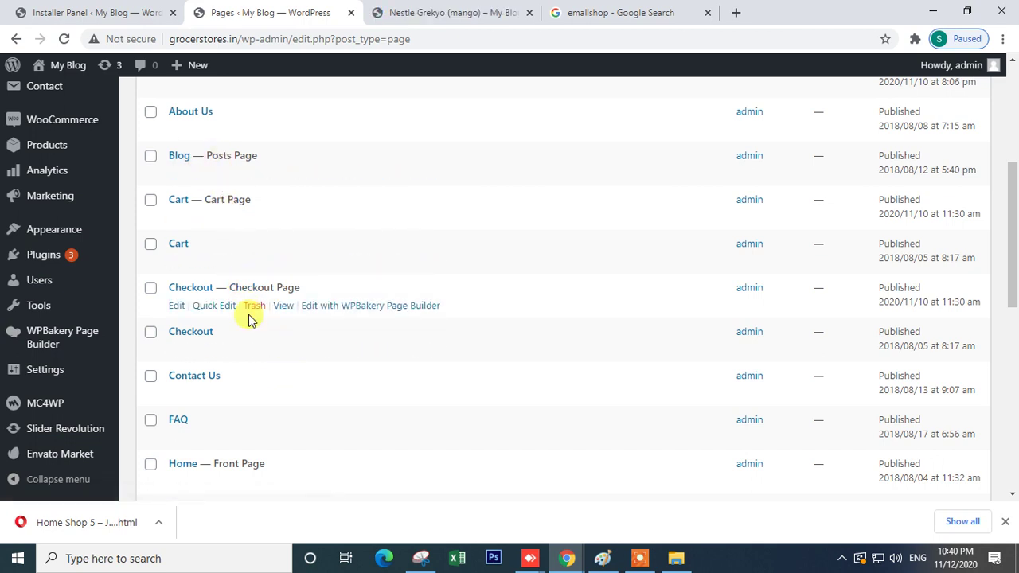
scroll(257, 382, "down", 2)
left_click(177, 334)
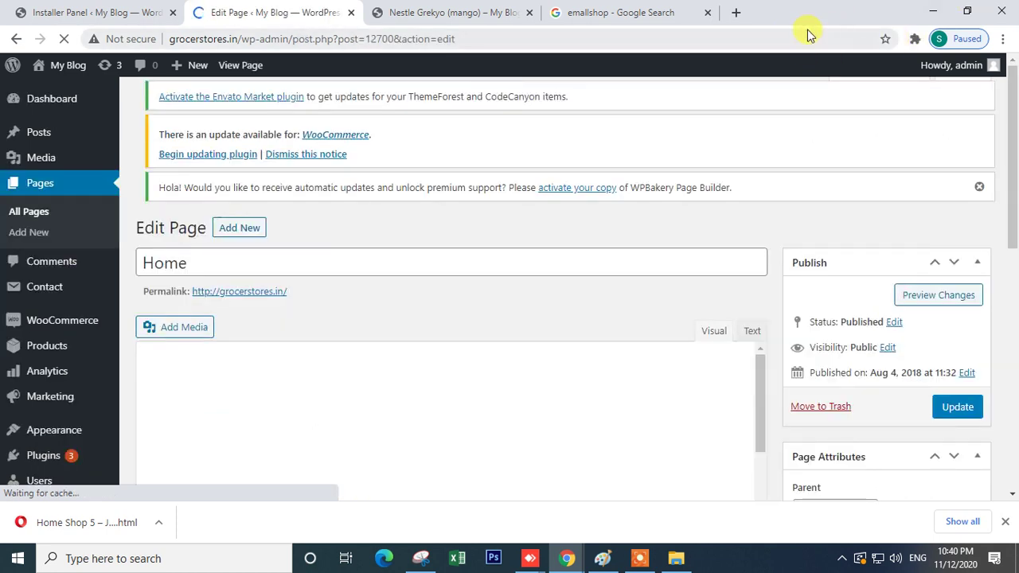
- Give the Groci Slider's first slide the Vegetables Organic Fruit image
scroll(518, 275, "down", 4)
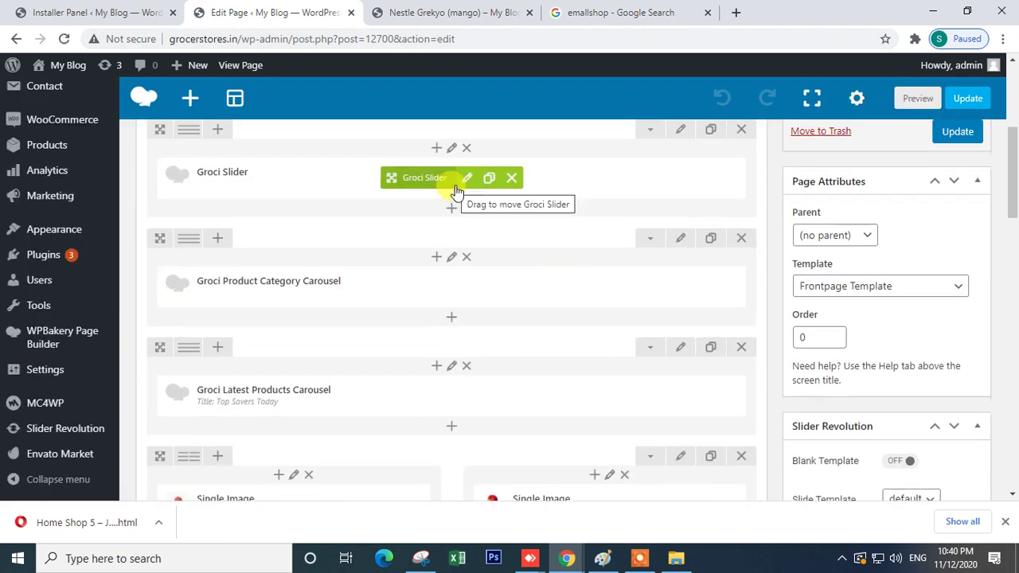
left_click(467, 180)
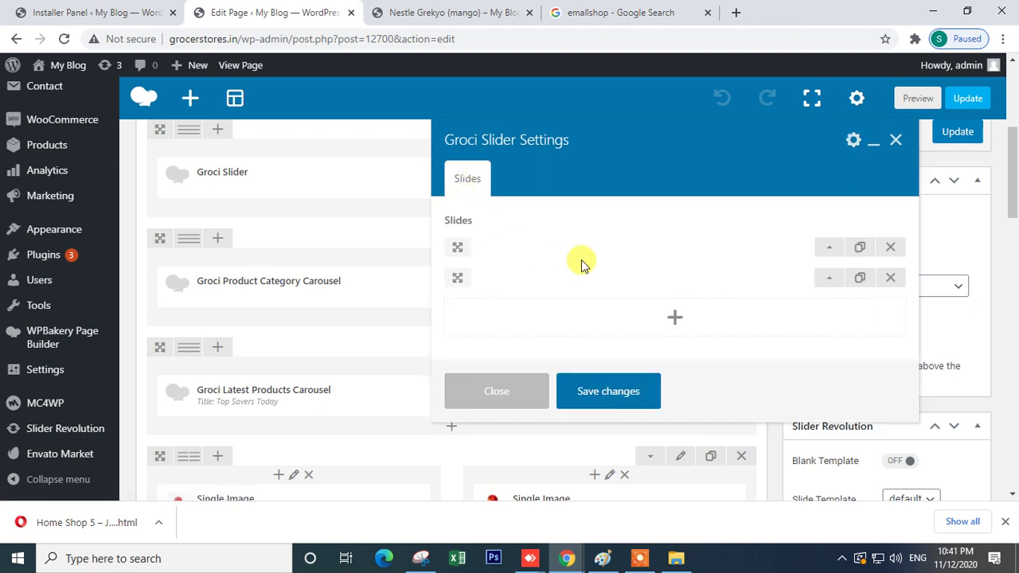
left_click(826, 249)
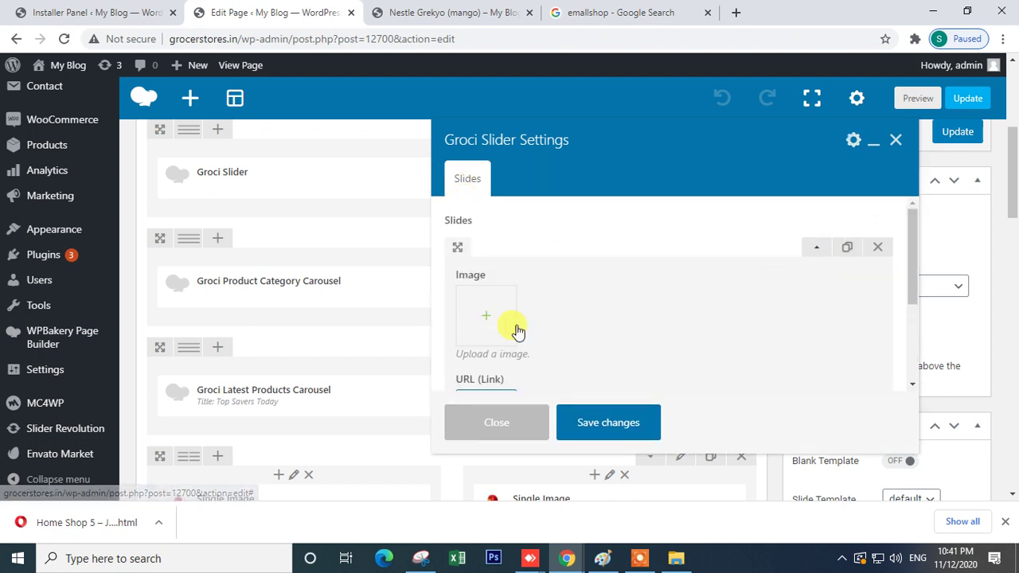
left_click(491, 326)
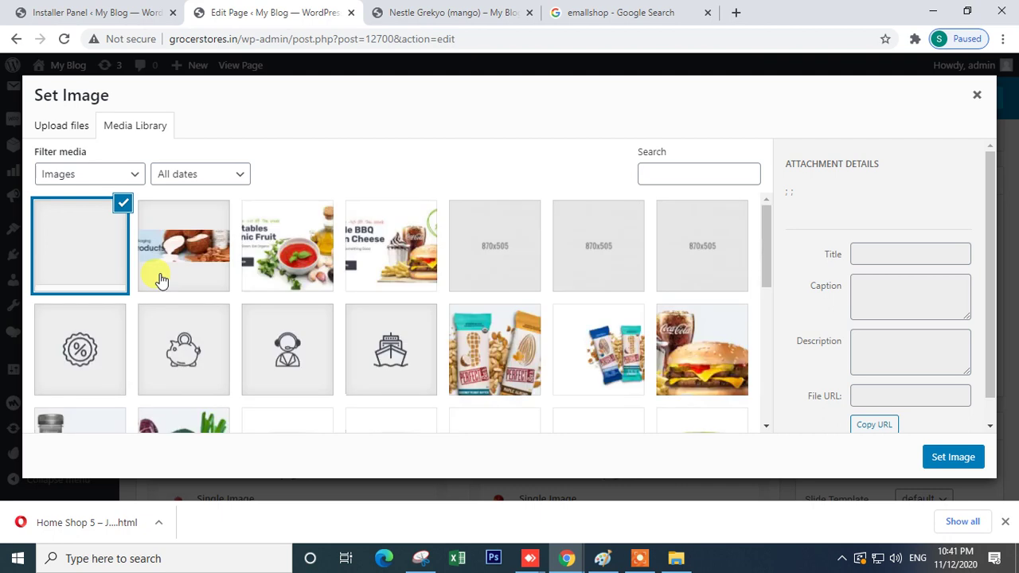
left_click(279, 273)
left_click(947, 460)
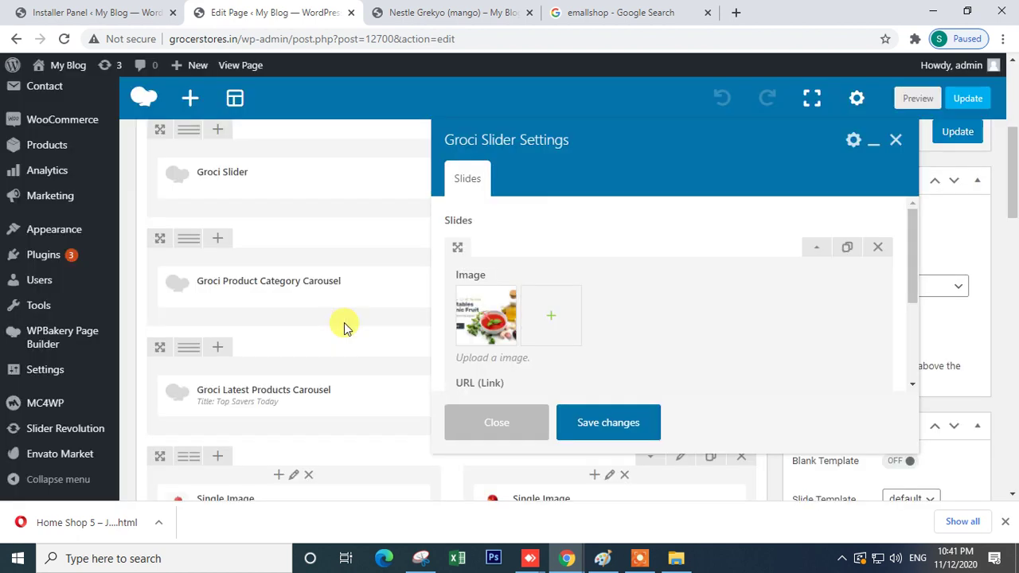
- Give the second slide the Double BBQ image and save the slider settings
scroll(555, 333, "down", 2)
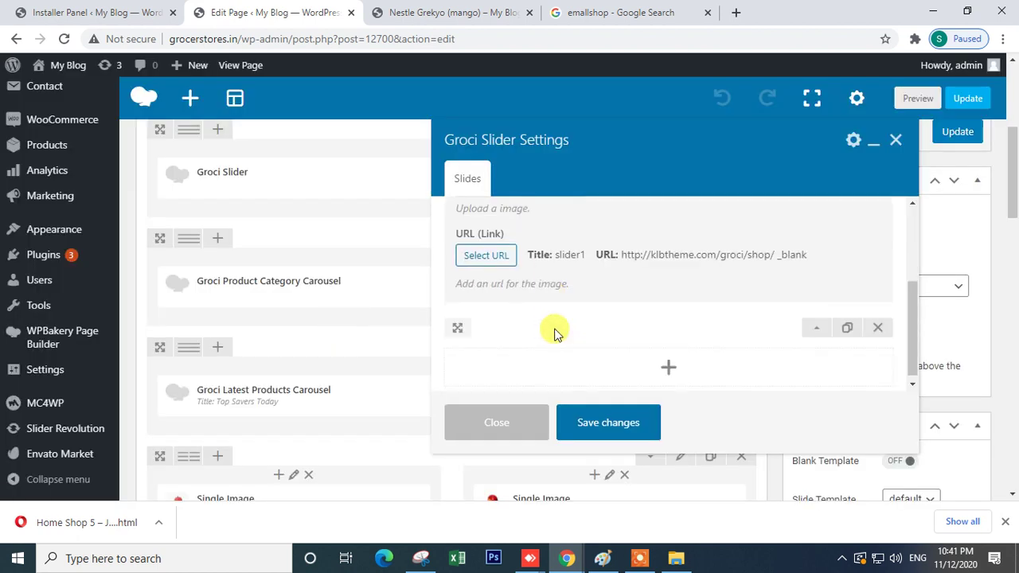
left_click(814, 329)
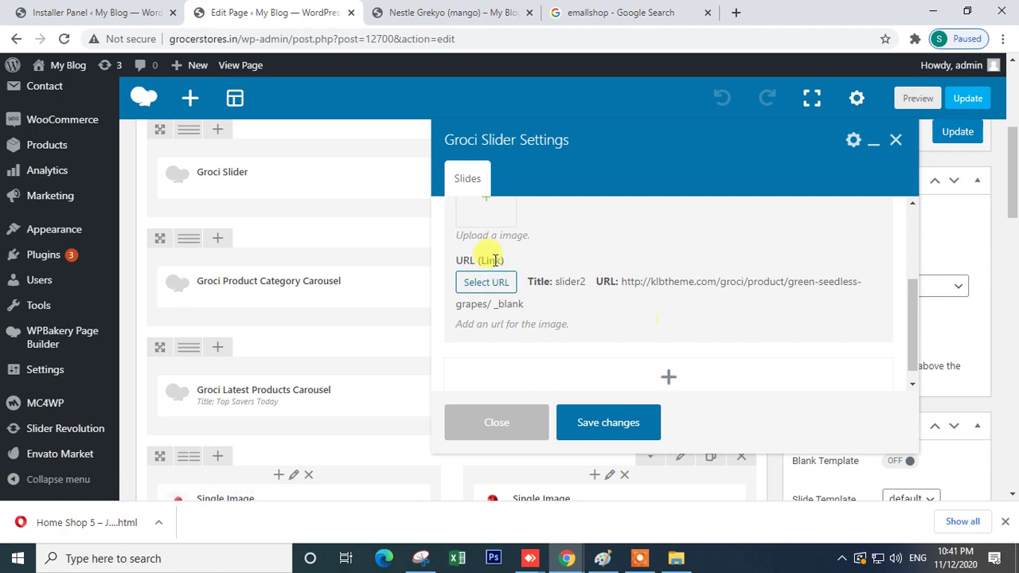
left_click(482, 213)
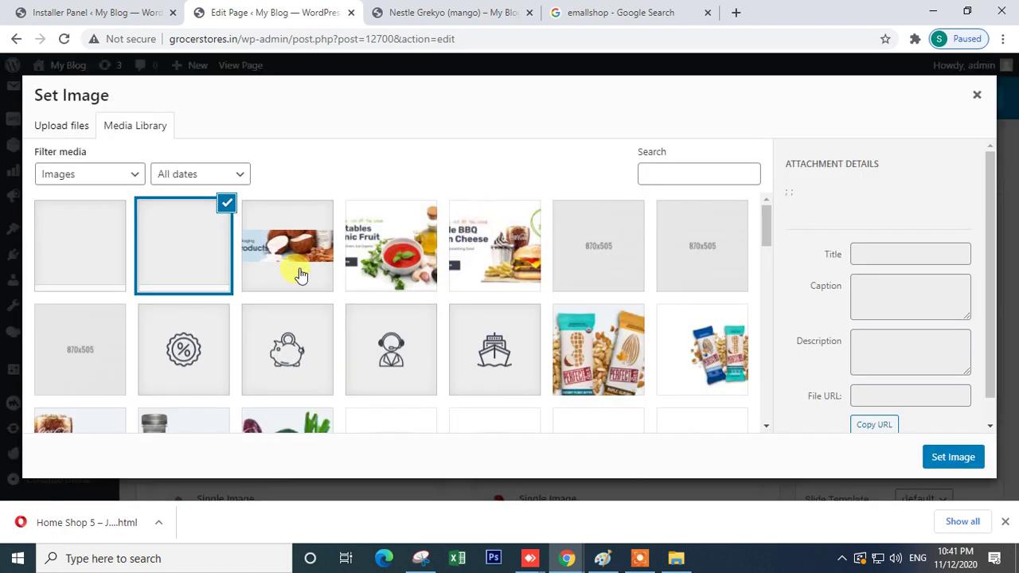
left_click(476, 262)
left_click(947, 460)
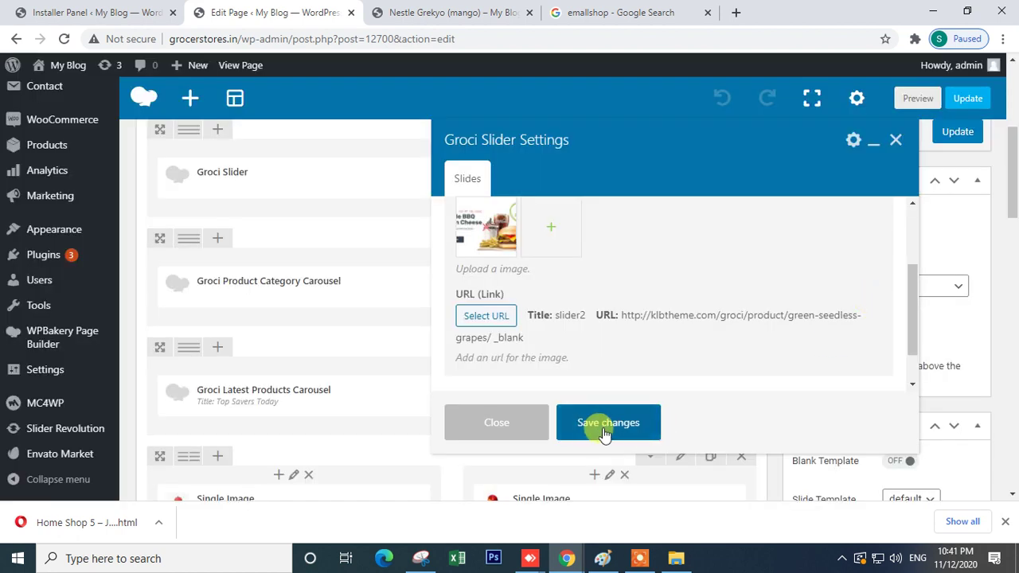
left_click(586, 421)
- Update the Home page, then switch to the Nestle Grekyo product tab
scroll(460, 341, "up", 4)
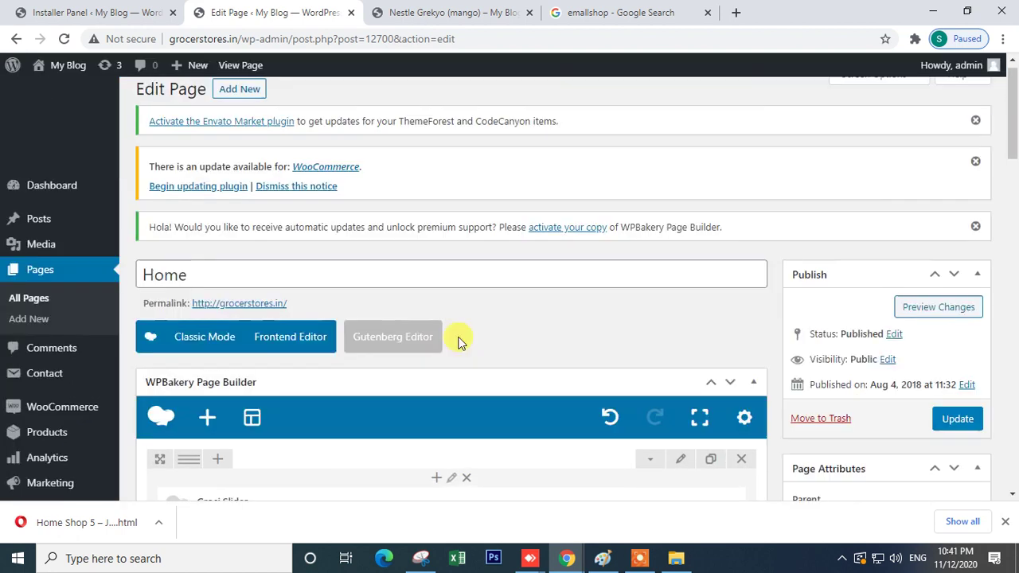
scroll(458, 341, "down", 2)
left_click(941, 281)
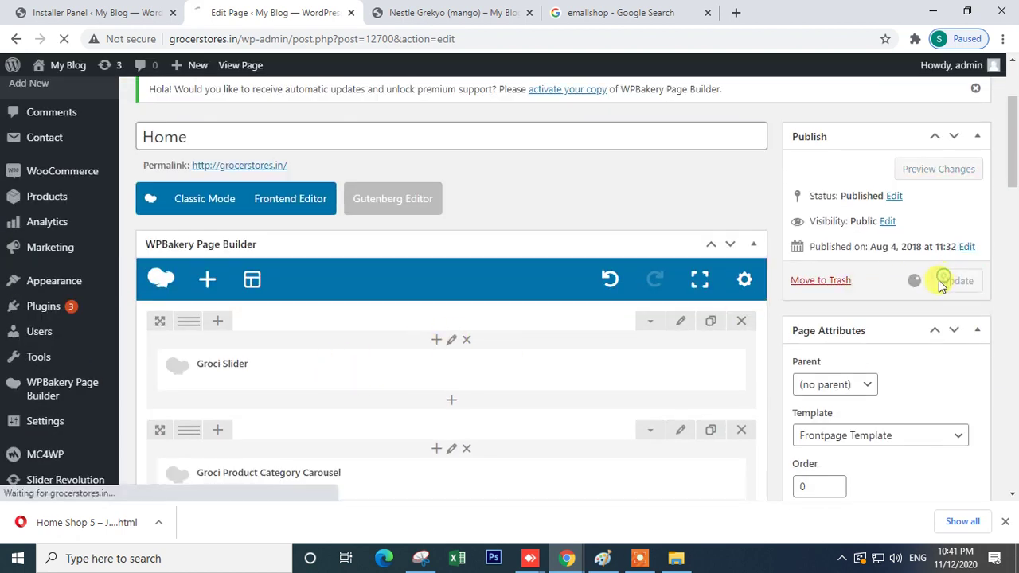
scroll(246, 359, "down", 3)
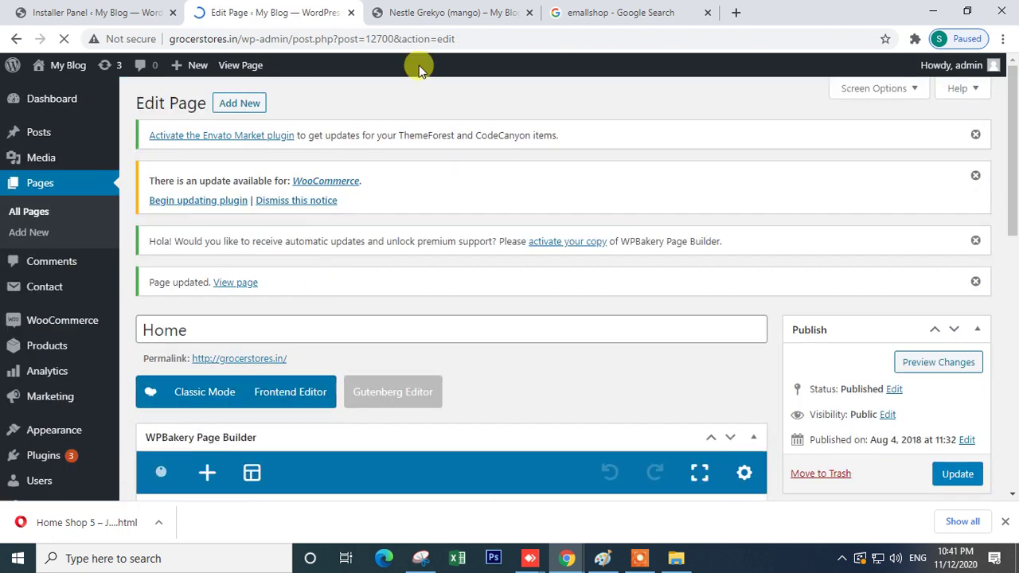
left_click(466, 18)
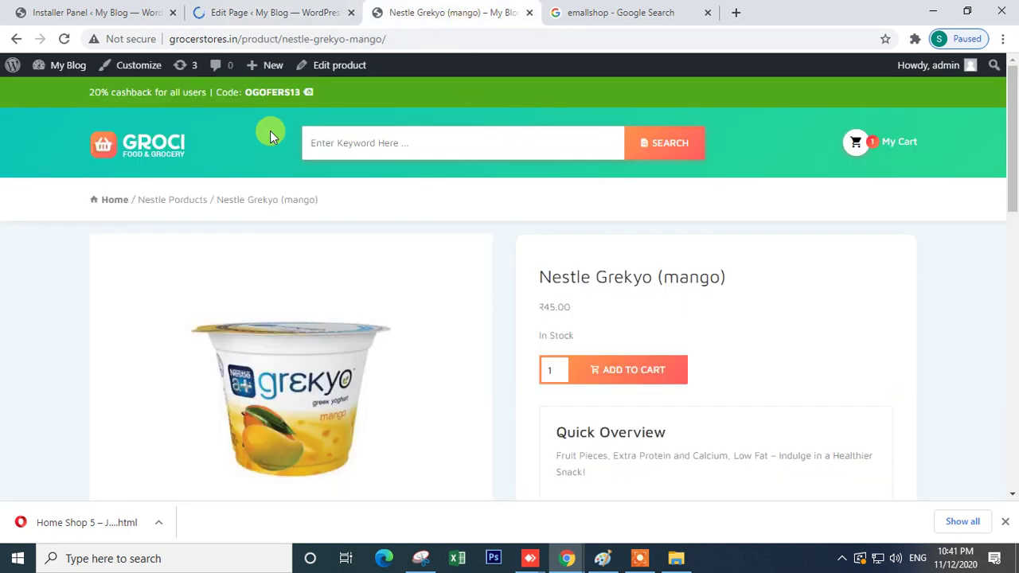
- Return to the store homepage and cycle the slider to the Vegetables Organic Fruit slide
scroll(732, 337, "down", 8)
scroll(737, 337, "up", 8)
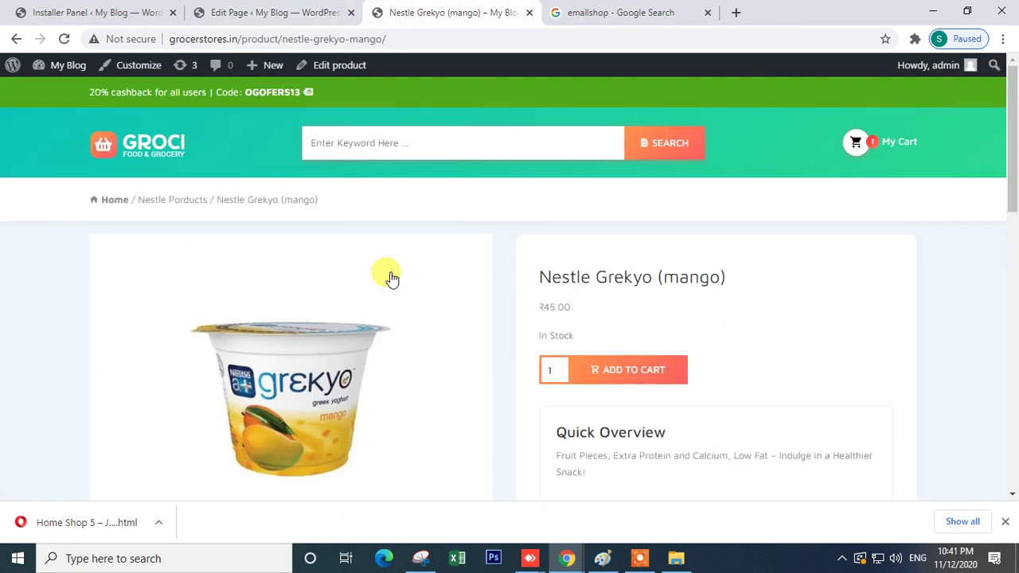
left_click(167, 157)
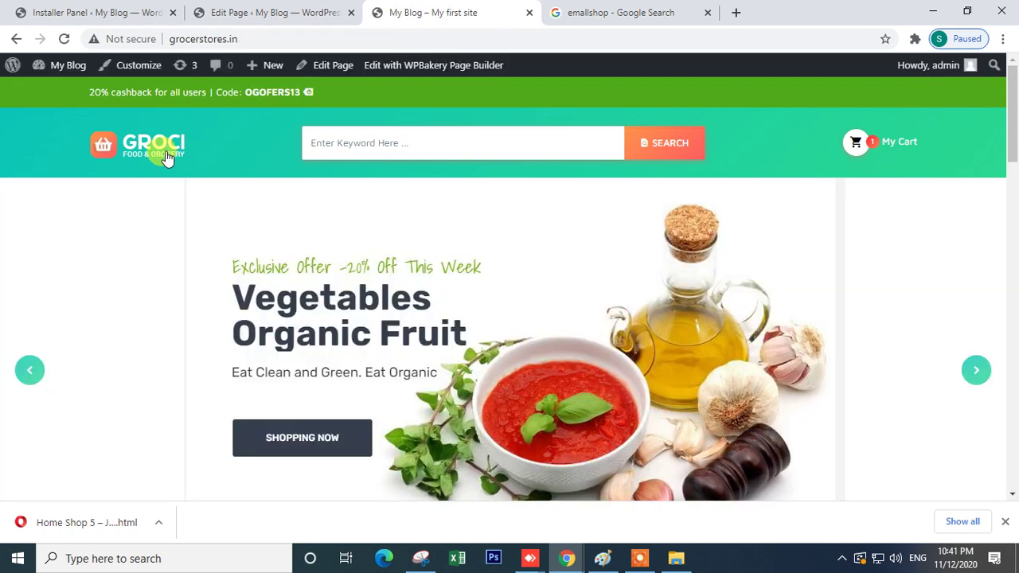
scroll(447, 301, "down", 5)
scroll(429, 303, "up", 5)
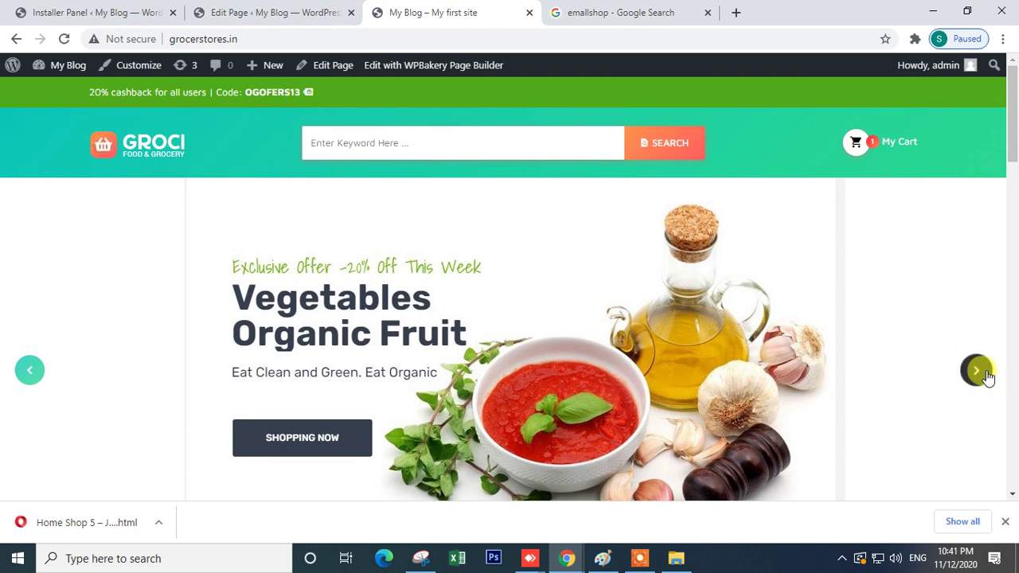
left_click(977, 371)
scroll(434, 316, "down", 2)
left_click(976, 221)
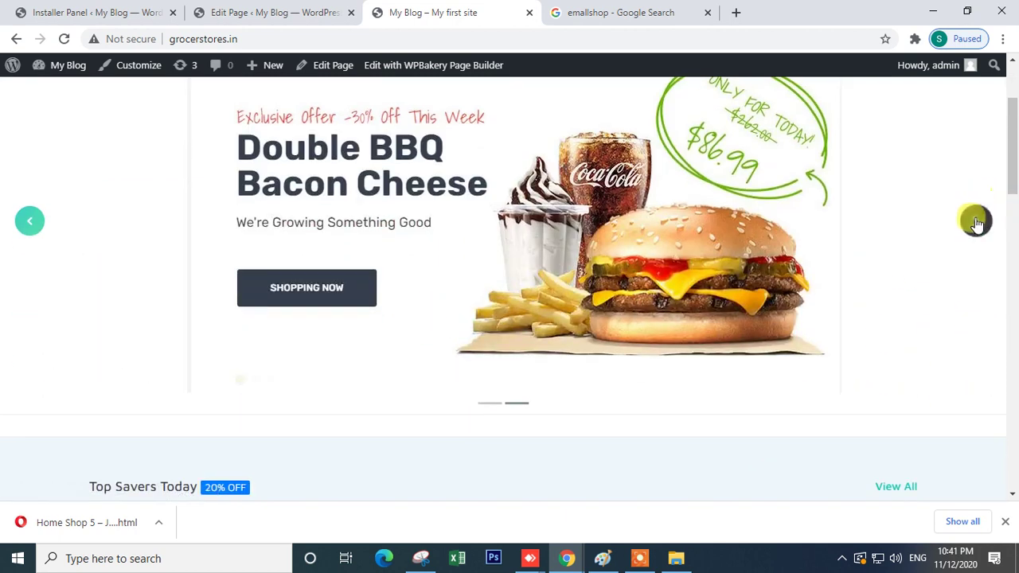
left_click(976, 222)
left_click(975, 222)
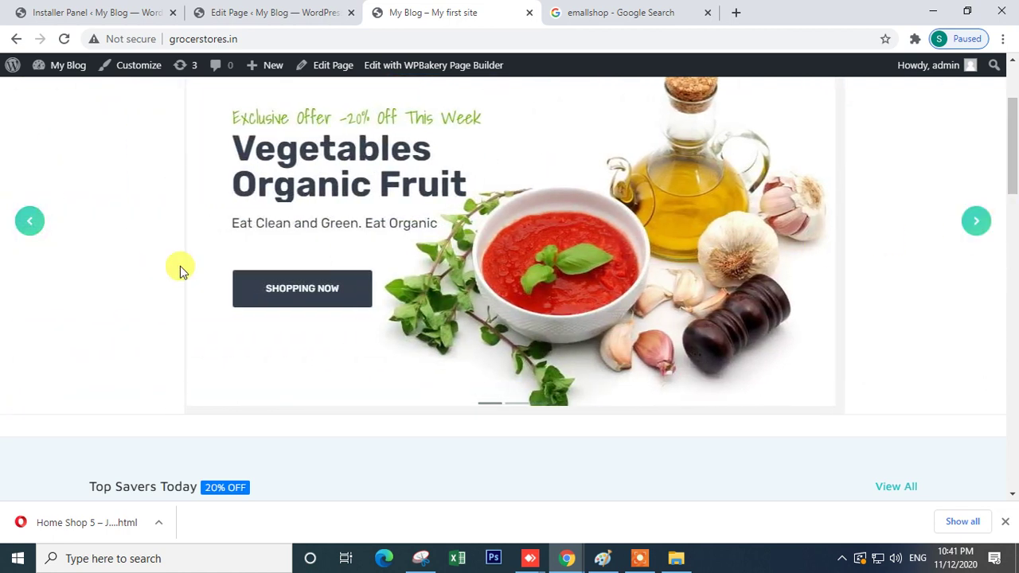
- Advance the Top Savers Today product carousel several times
scroll(326, 401, "down", 3)
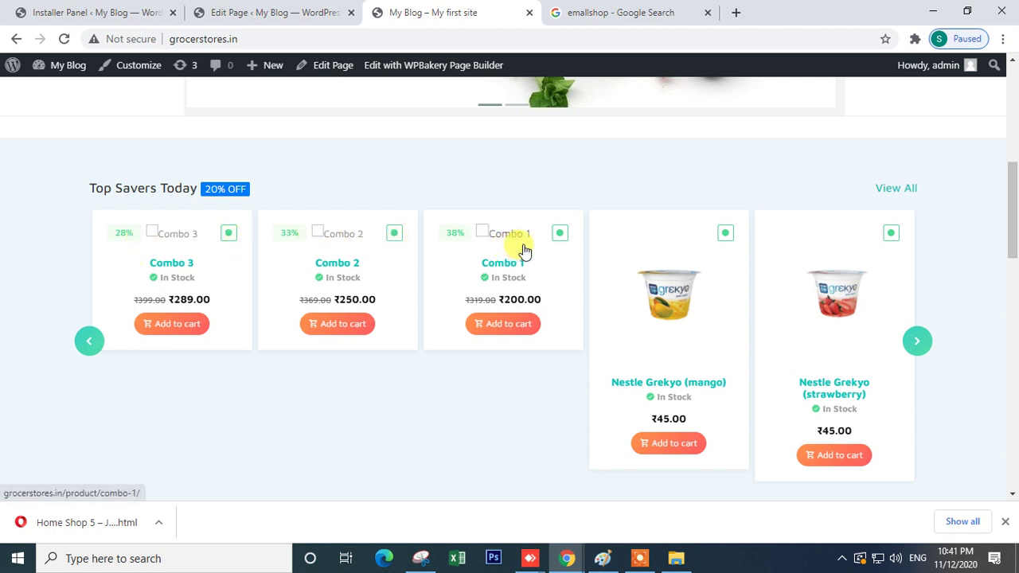
left_click(917, 342)
left_click(920, 344)
left_click(918, 341)
left_click(918, 342)
left_click(918, 342)
scroll(887, 364, "down", 2)
scroll(613, 339, "down", 4)
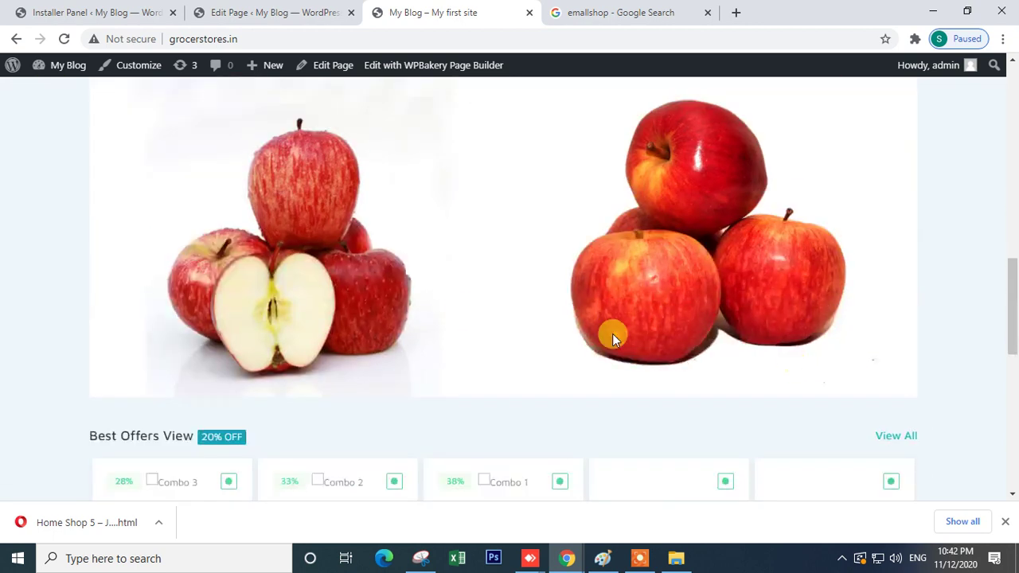
scroll(425, 314, "up", 4)
scroll(425, 314, "down", 4)
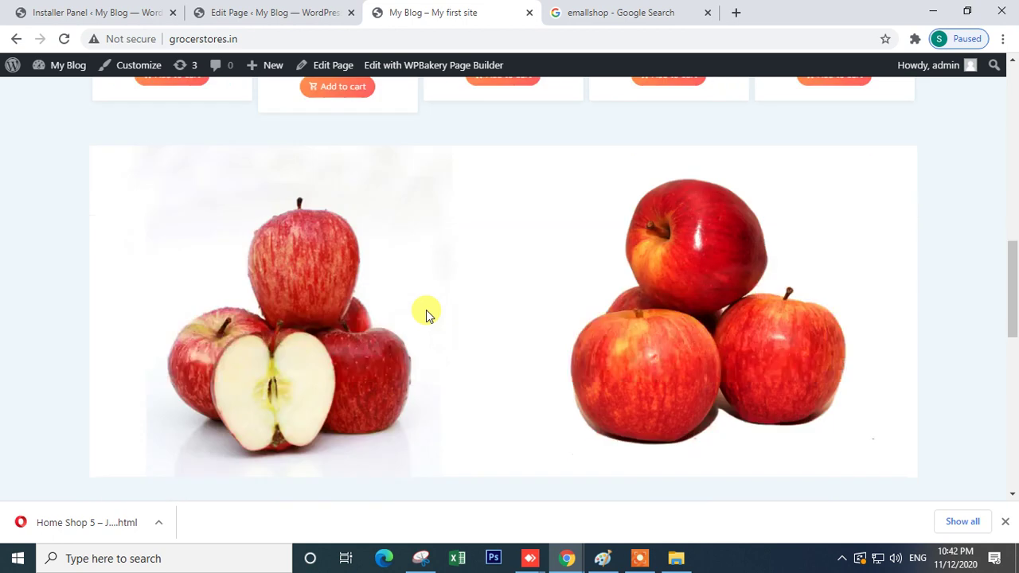
- Drag through the product carousels further down, such as Best Offers
left_click_drag(780, 290, 223, 294)
scroll(598, 353, "down", 4)
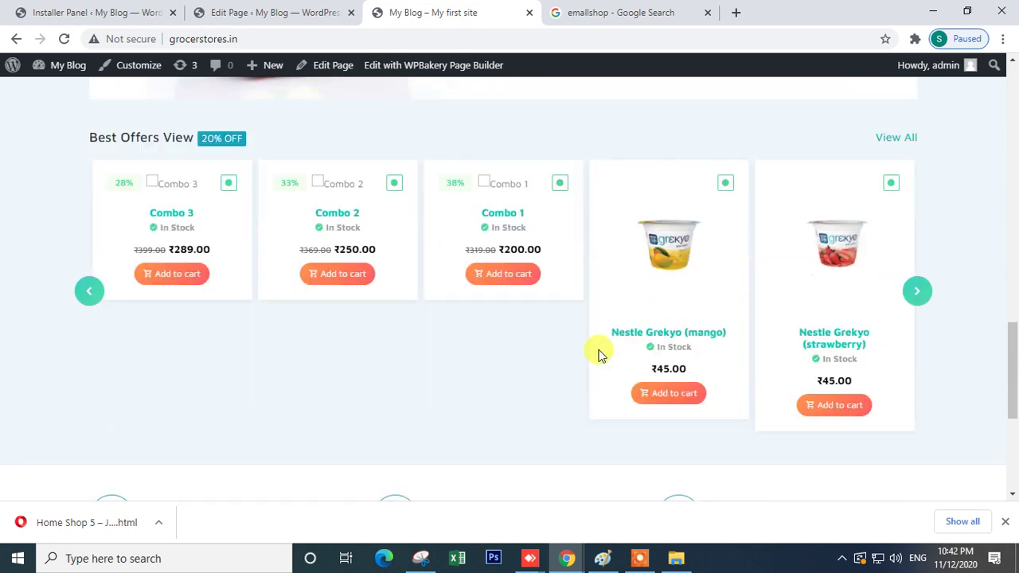
scroll(598, 353, "up", 4)
left_click_drag(884, 282, 564, 313)
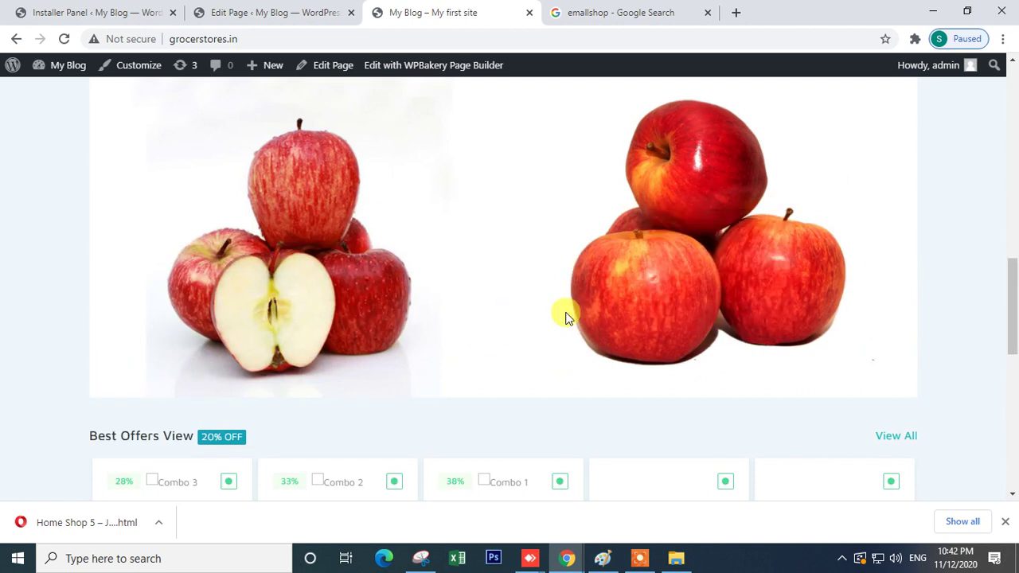
scroll(246, 337, "down", 6)
scroll(247, 340, "up", 2)
scroll(246, 341, "up", 2)
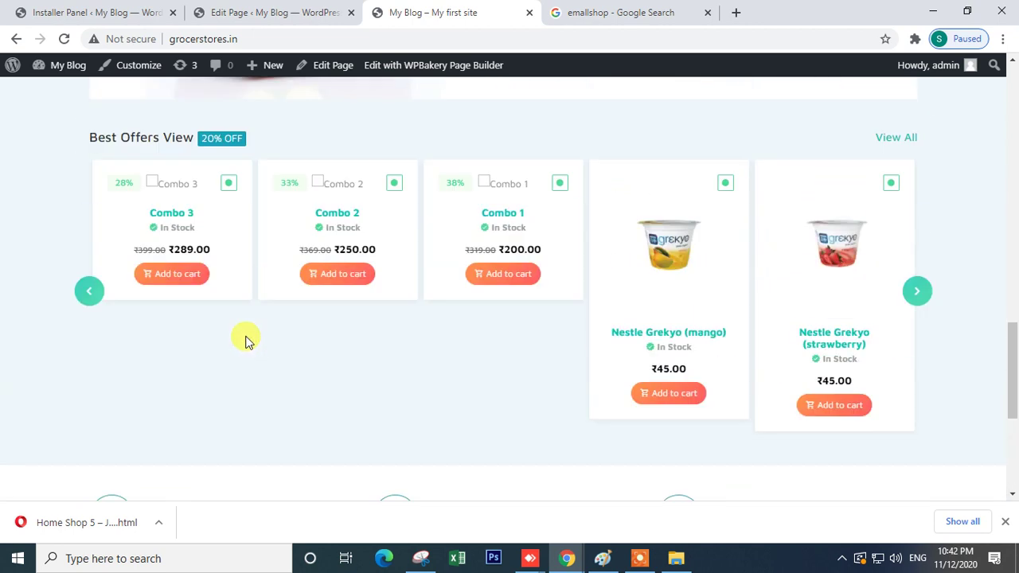
scroll(246, 341, "up", 4)
- Highlight the apple image banner row, then go back to the Home page editor
left_click_drag(250, 288, 865, 335)
left_click_drag(971, 330, 29, 319)
scroll(29, 318, "up", 2)
scroll(28, 319, "up", 2)
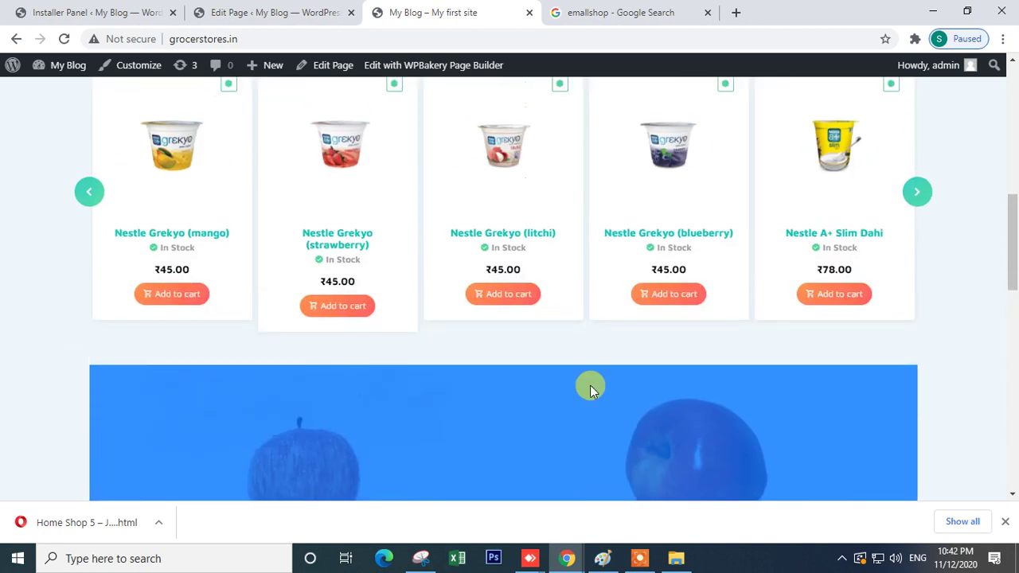
left_click(939, 395)
scroll(148, 316, "down", 6)
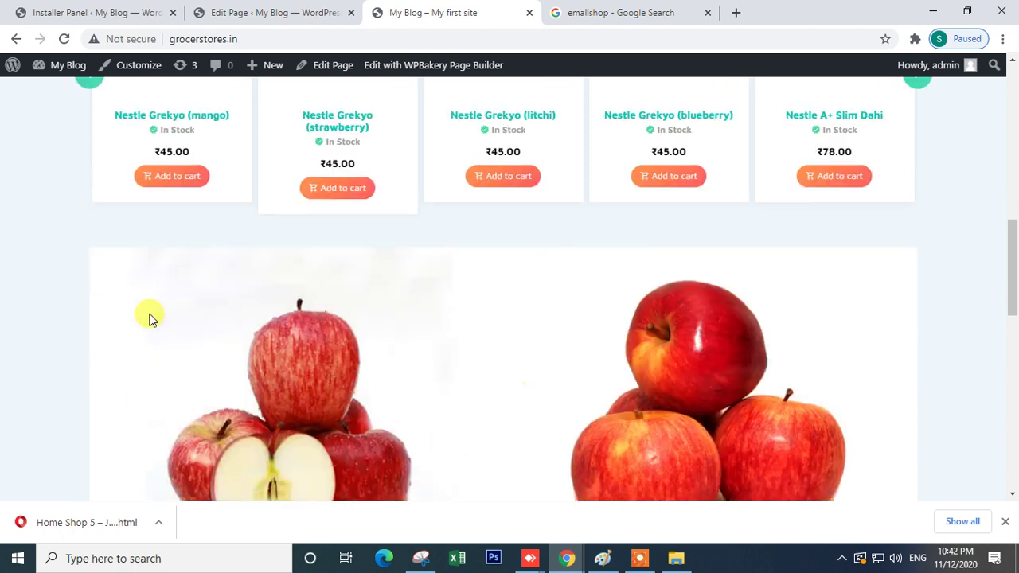
left_click(277, 24)
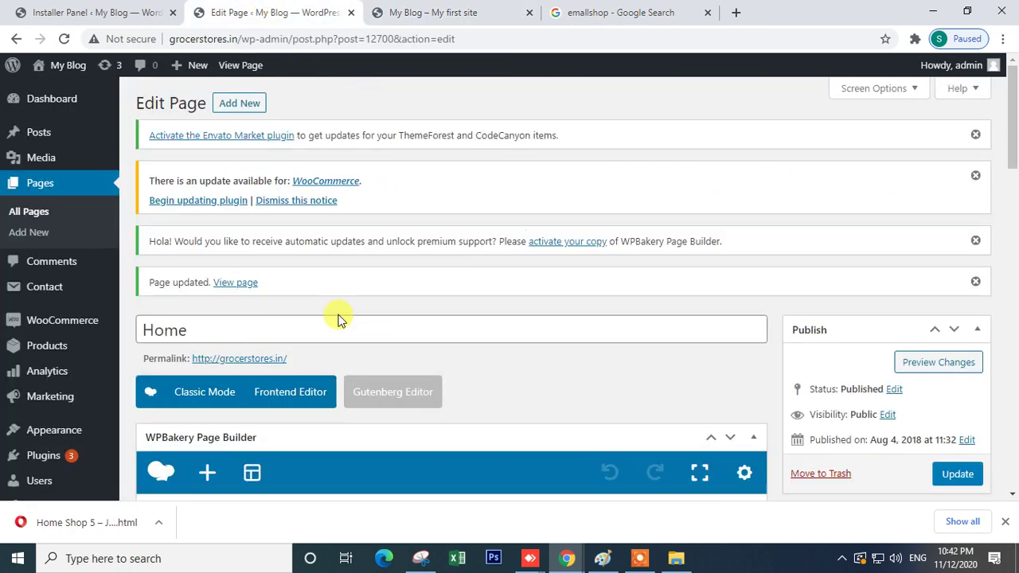
- Delete the apple Single Image element and its row, then update the Home page
scroll(337, 319, "down", 5)
scroll(317, 320, "down", 2)
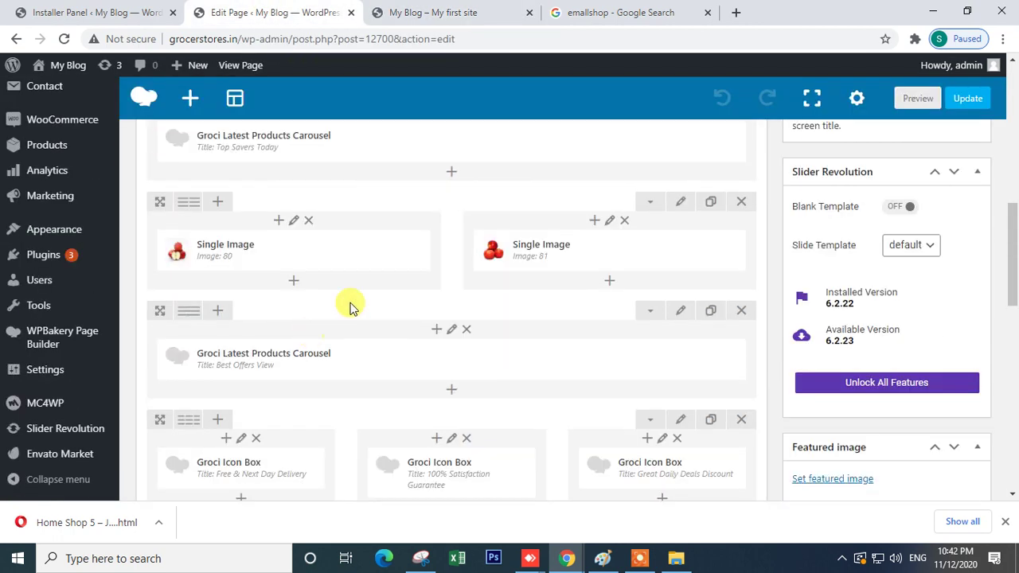
left_click(353, 254)
left_click(741, 201)
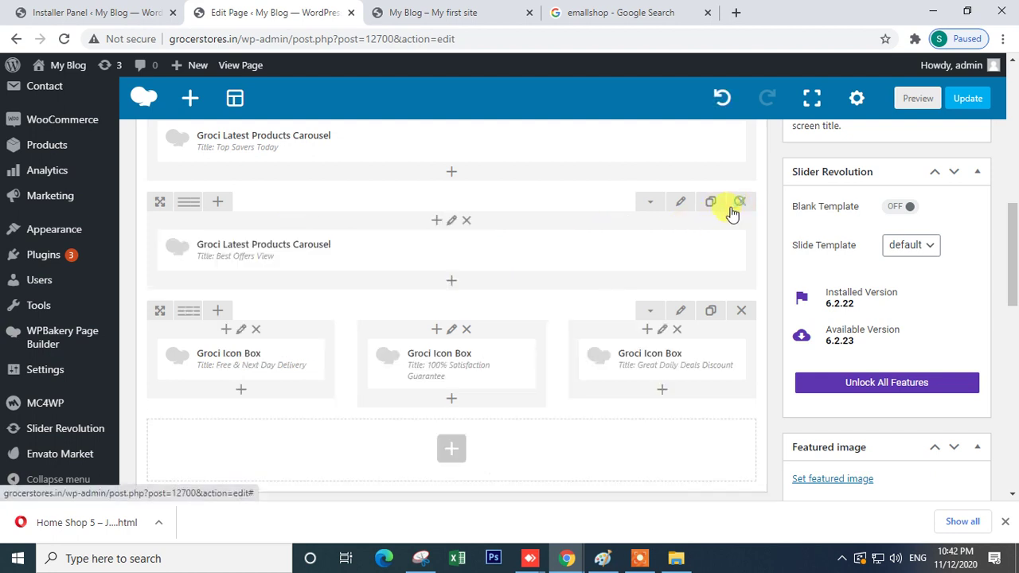
scroll(954, 185, "up", 5)
scroll(955, 254, "up", 3)
scroll(960, 228, "down", 3)
left_click(949, 177)
- Check the three feature blocks on the live homepage, then return to the editor
left_click(428, 10)
scroll(450, 426, "down", 5)
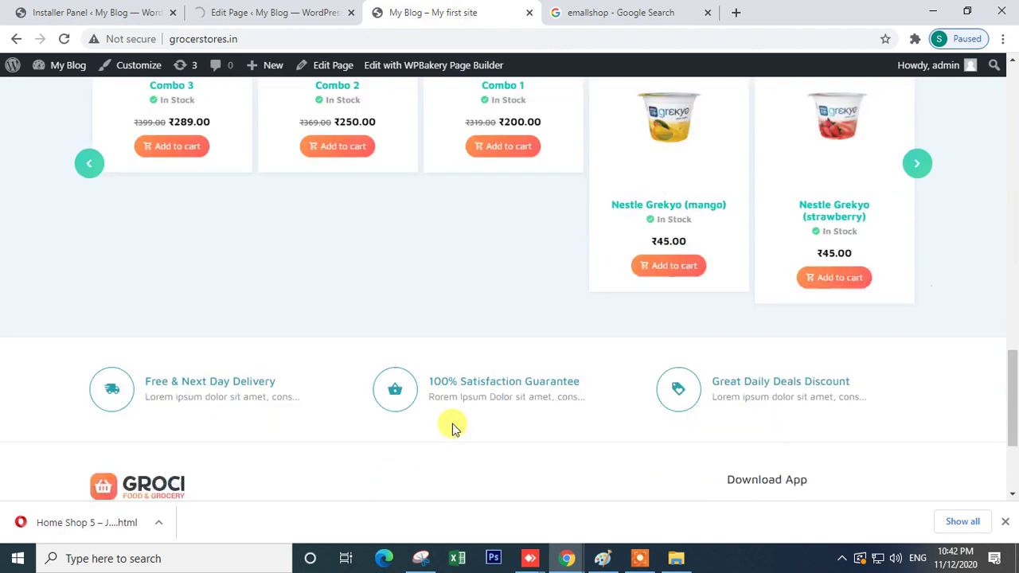
left_click_drag(91, 214, 945, 234)
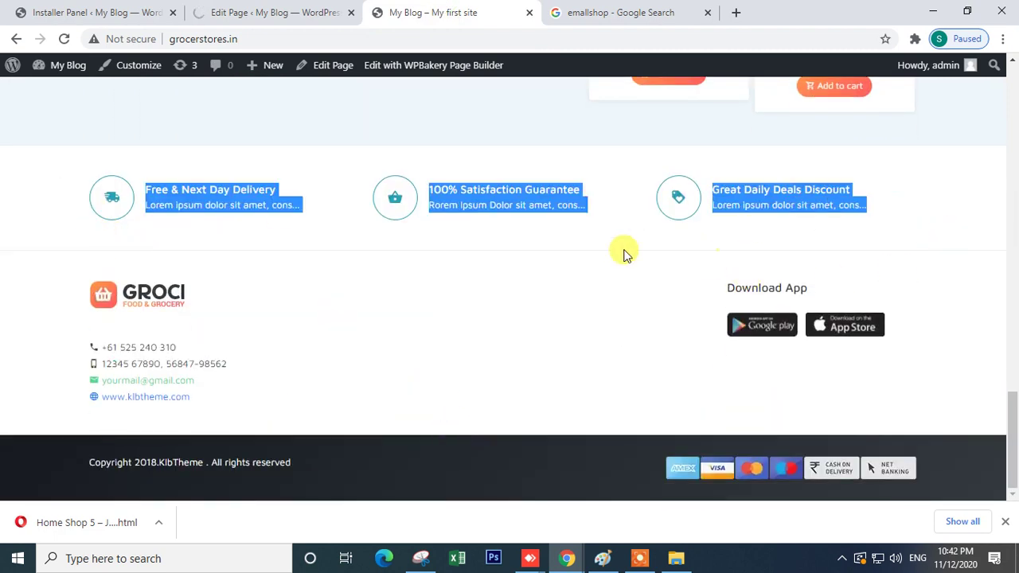
left_click(280, 10)
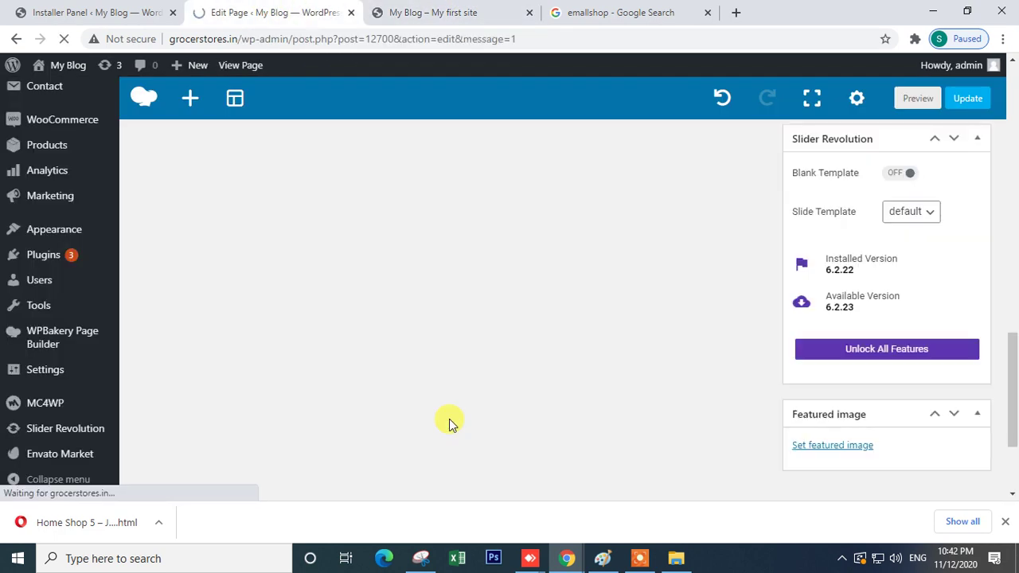
scroll(449, 418, "down", 10)
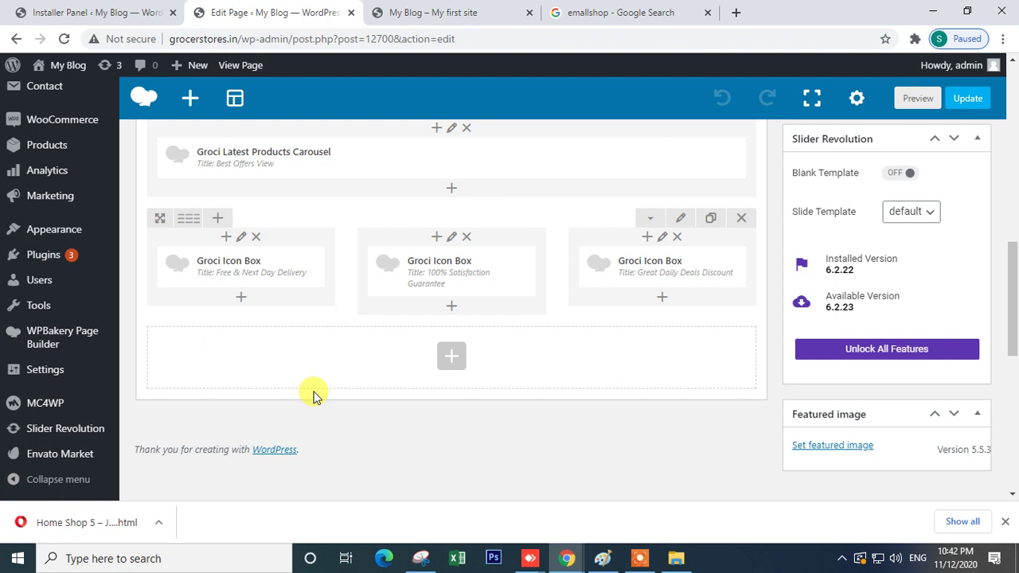
- Inspect the Free & Next Day Delivery icon box title and close without changes
left_click(264, 268)
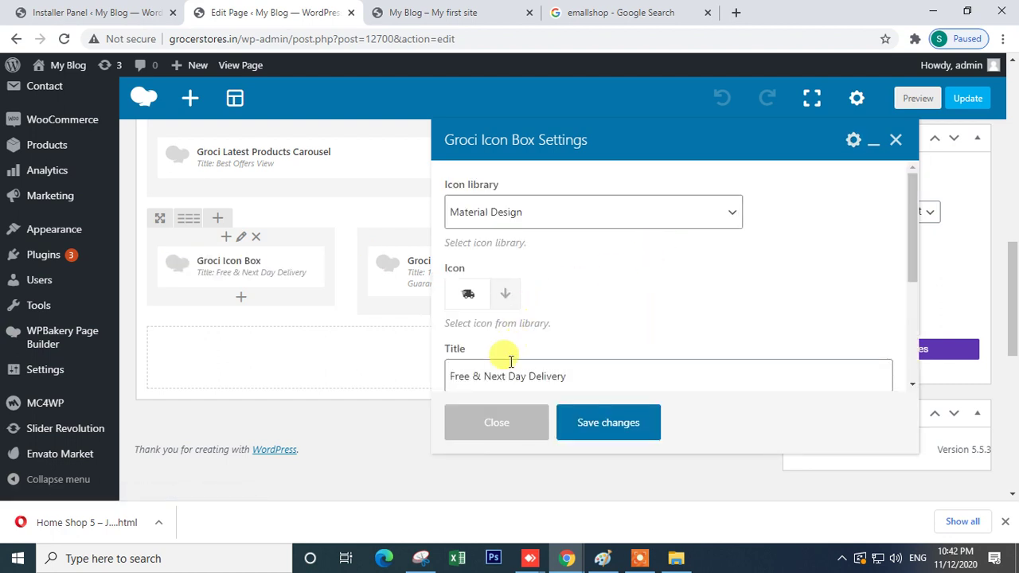
scroll(480, 337, "down", 2)
left_click(551, 226)
triple_click(551, 226)
left_click(492, 423)
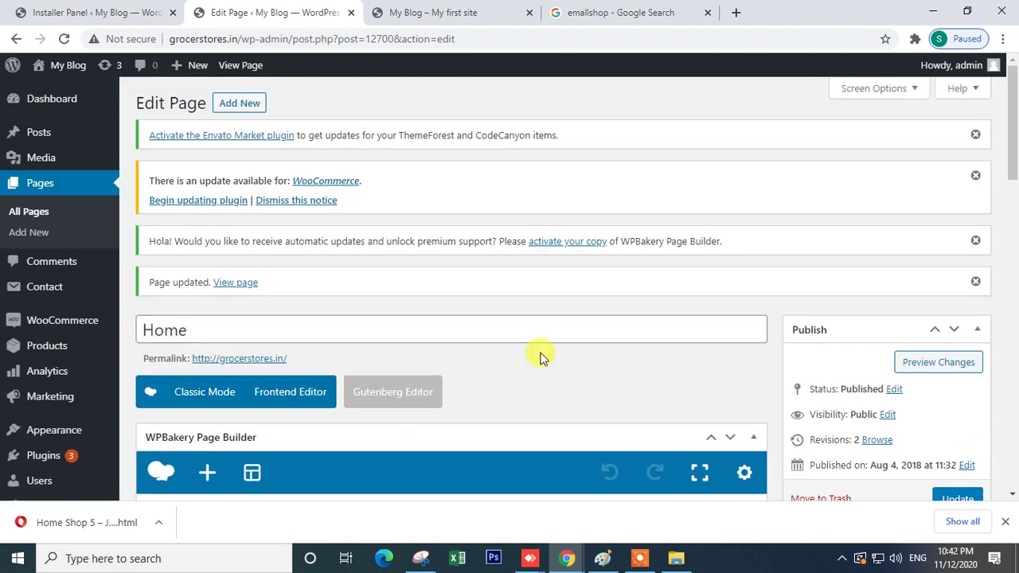
- Update the Home page once more
left_click(268, 325)
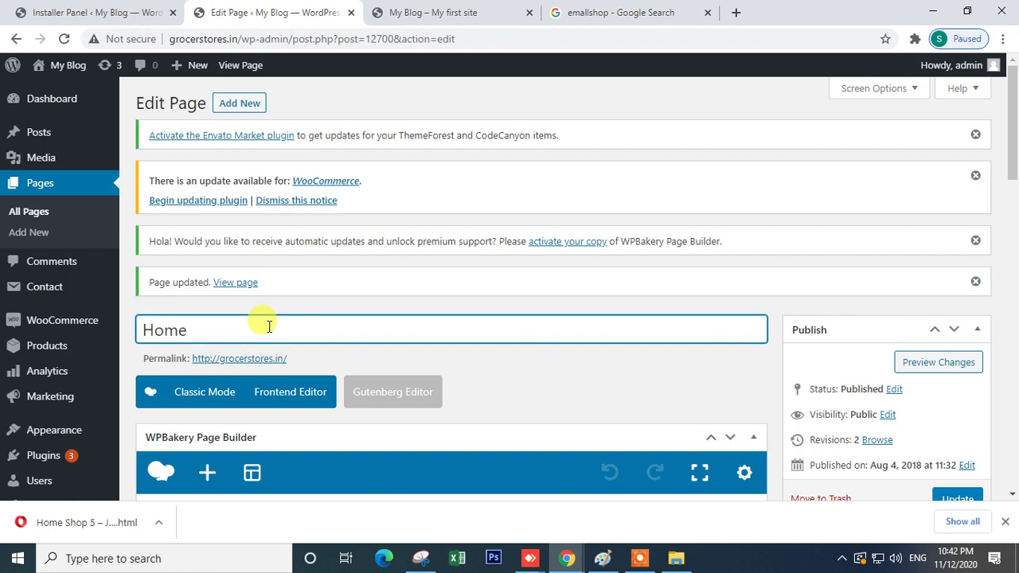
scroll(359, 328, "down", 4)
left_click(954, 201)
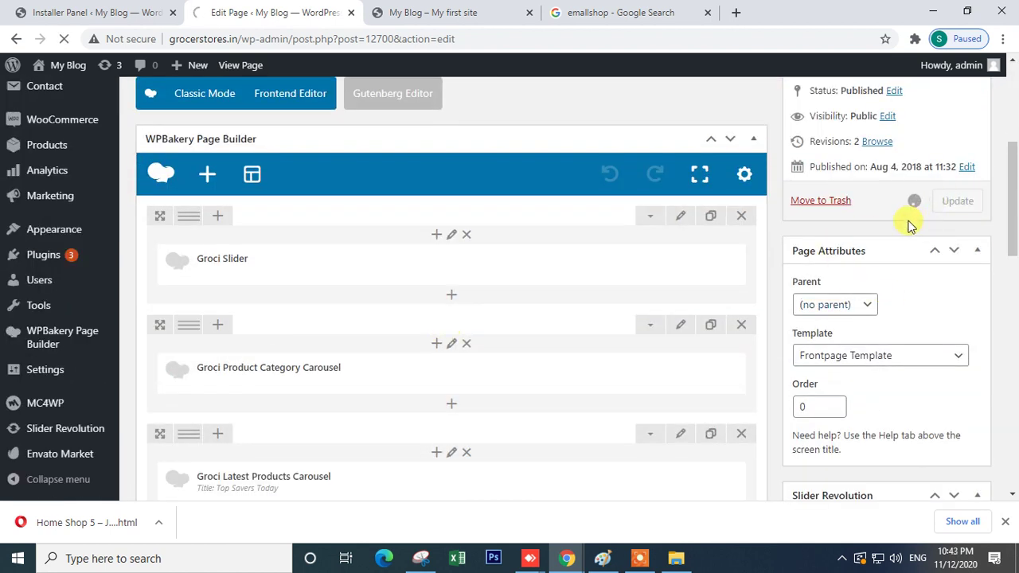
left_click(464, 12)
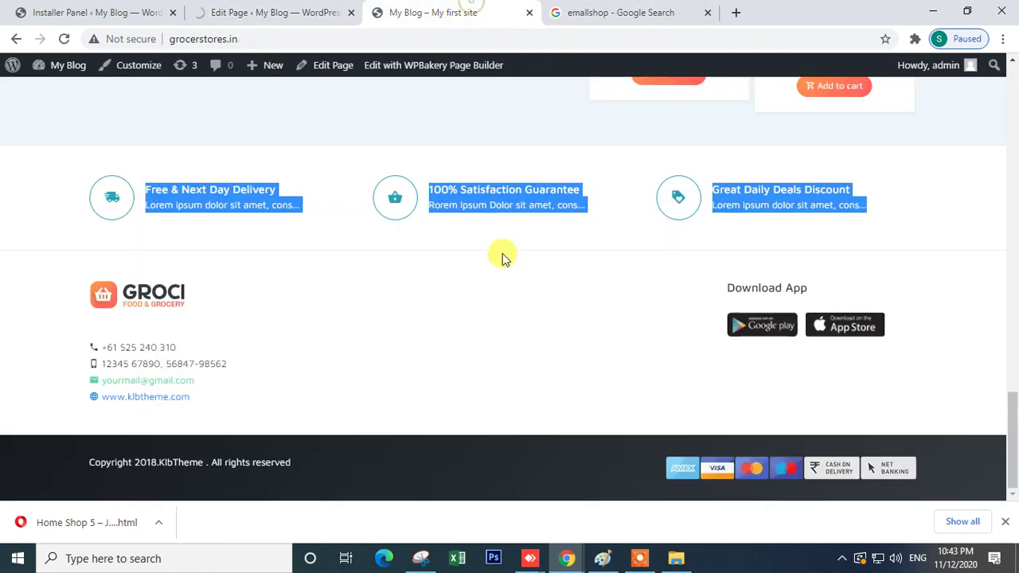
scroll(502, 258, "up", 5)
scroll(490, 261, "up", 10)
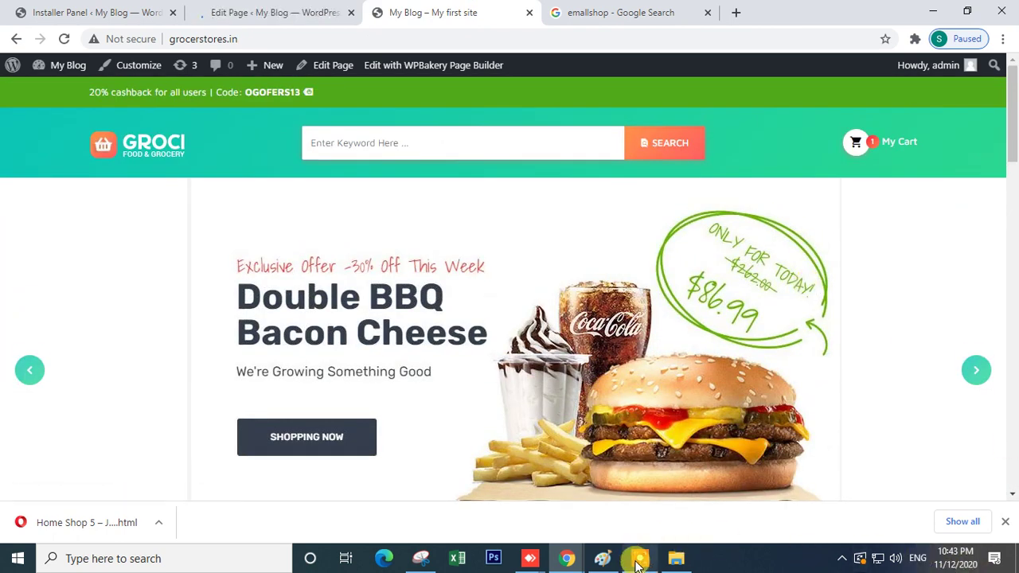
mouse_move(637, 564)
left_click(635, 522)
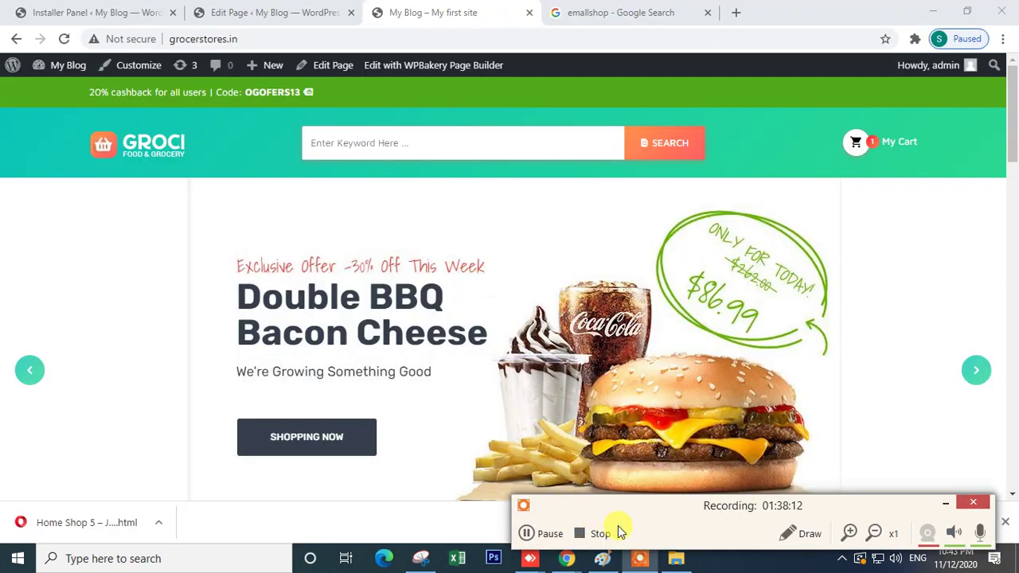
scroll(490, 317, "down", 8)
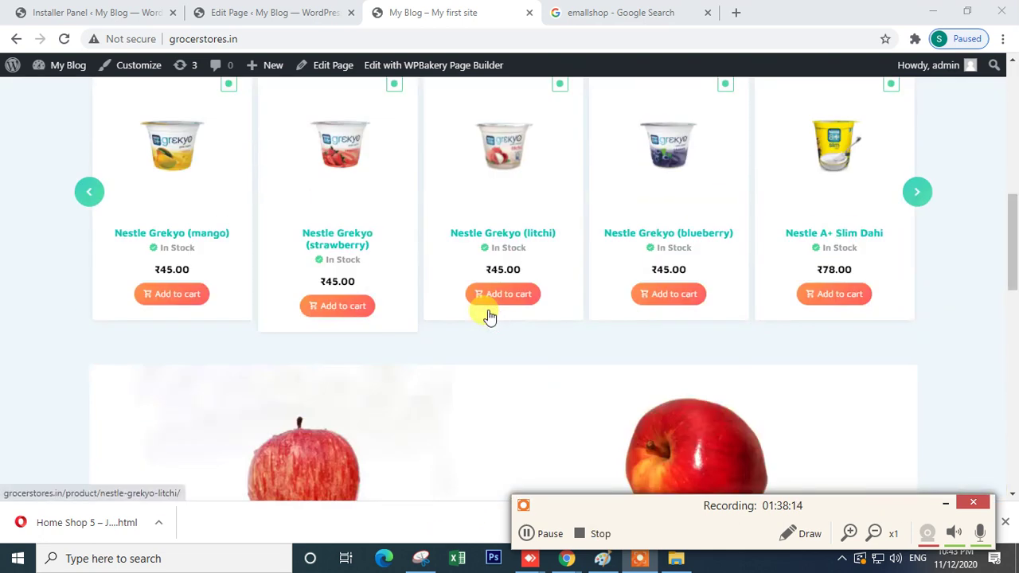